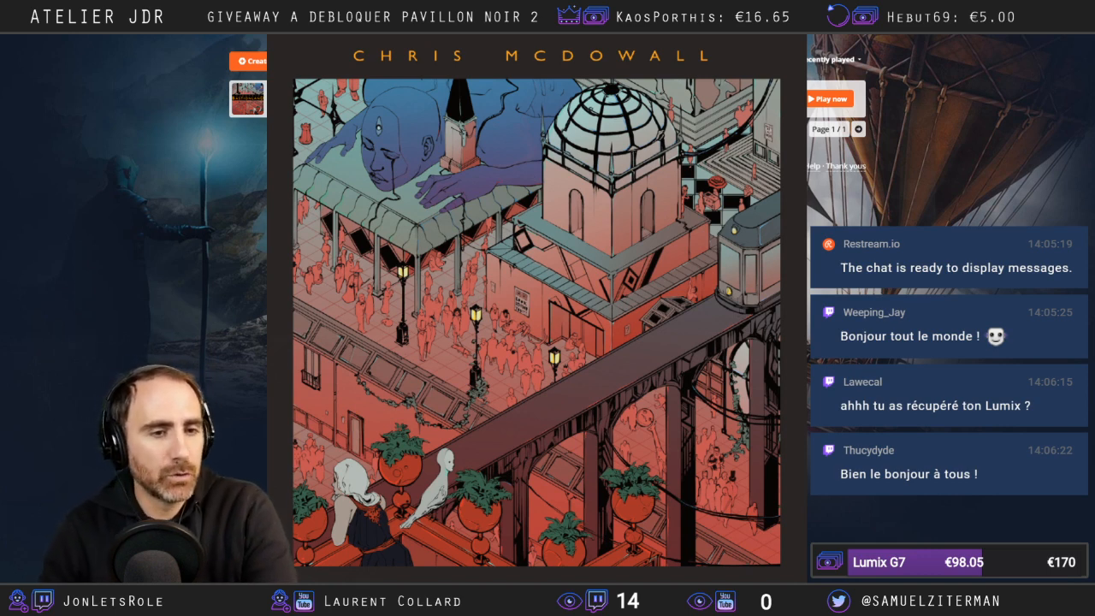
# Examine the cover artwork and title of the Electric Bastionland rulebook.
pyautogui.scroll(-2, 537, 300)
pyautogui.scroll(-2, 537, 299)
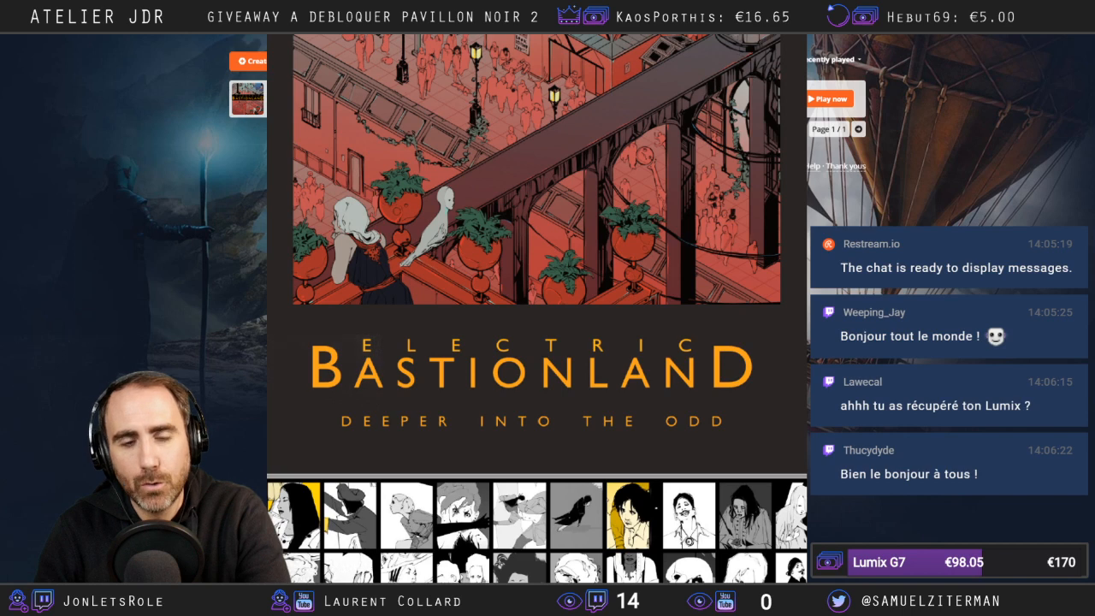
pyautogui.scroll(4, 537, 308)
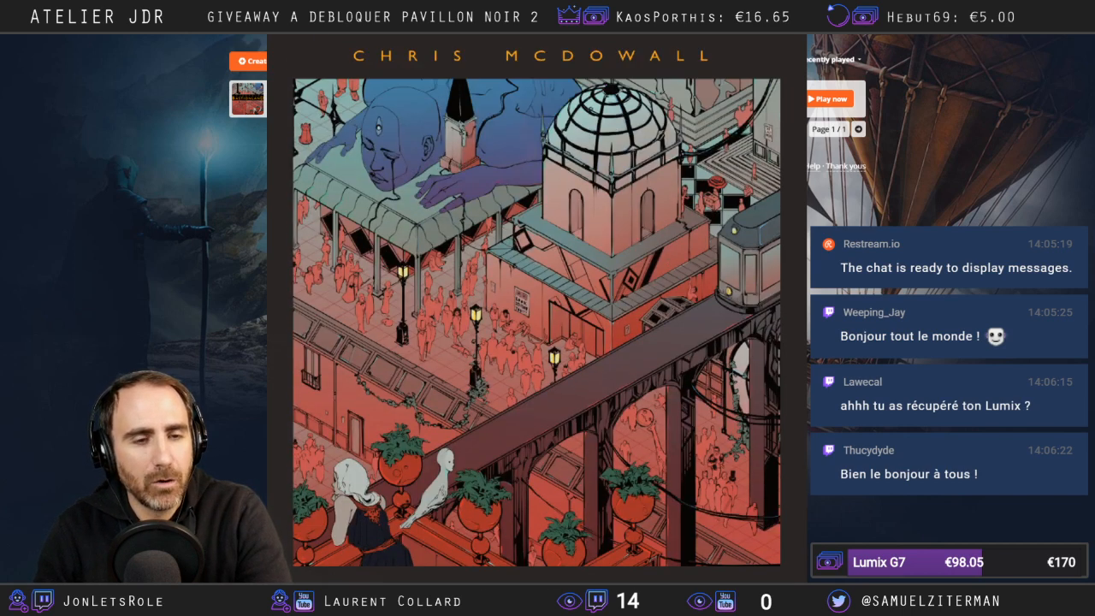
pyautogui.scroll(-2, 536, 308)
pyautogui.scroll(-1, 536, 308)
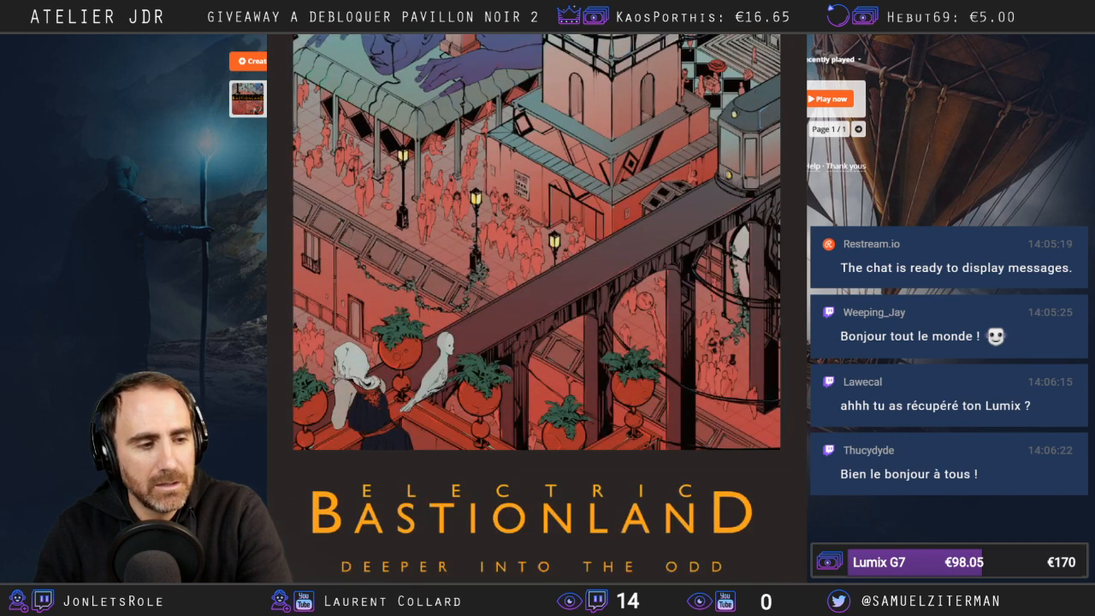
pyautogui.scroll(-2, 537, 308)
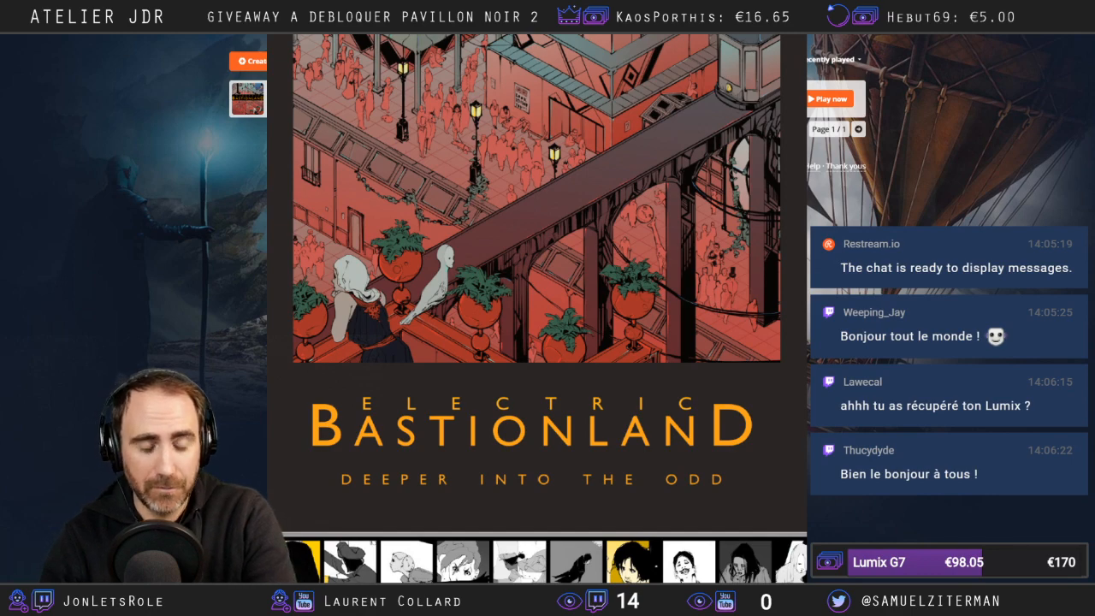
pyautogui.scroll(5, 536, 308)
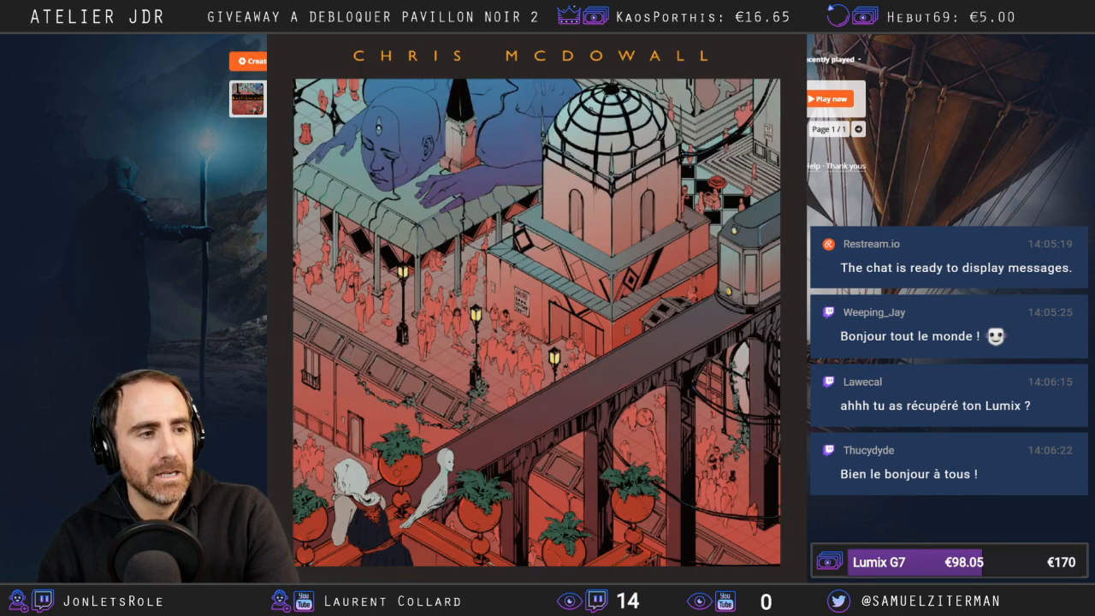
pyautogui.scroll(-9, 536, 308)
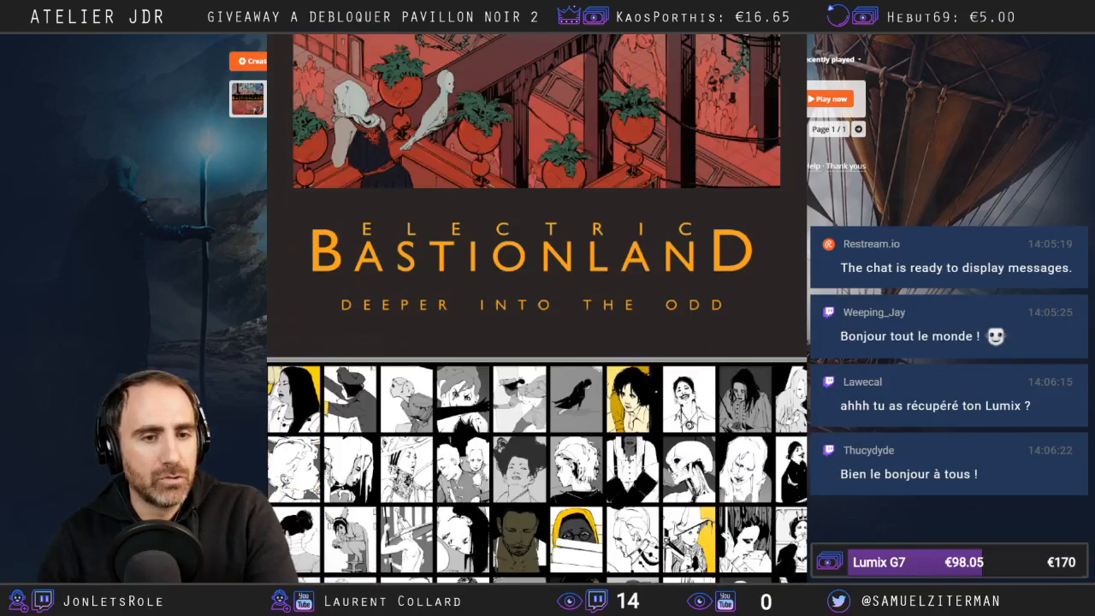
pyautogui.scroll(-3, 537, 308)
pyautogui.scroll(10, 537, 308)
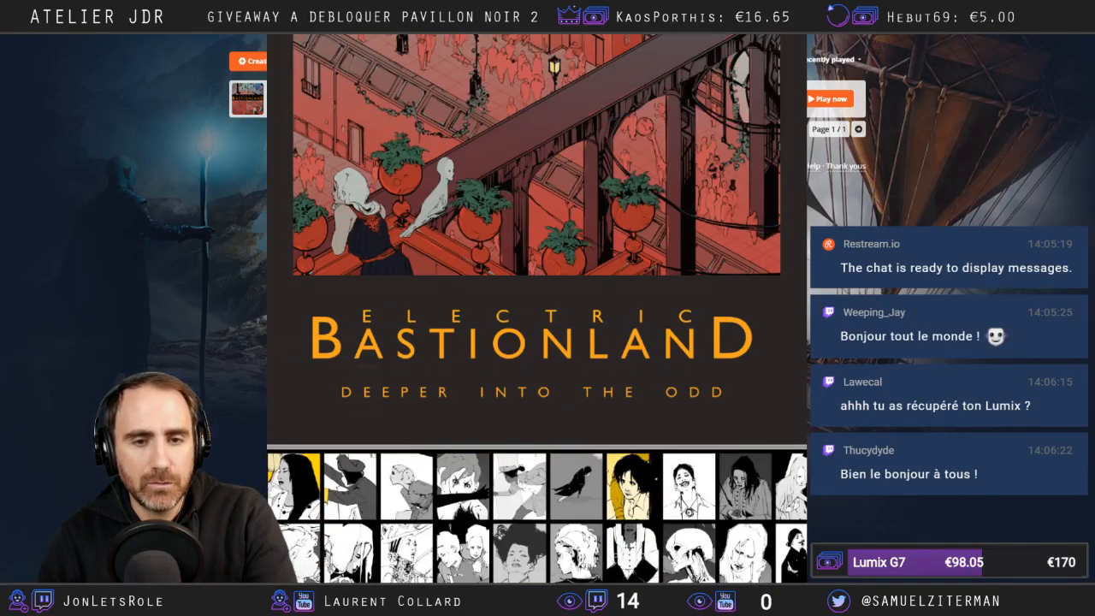
pyautogui.scroll(2, 537, 308)
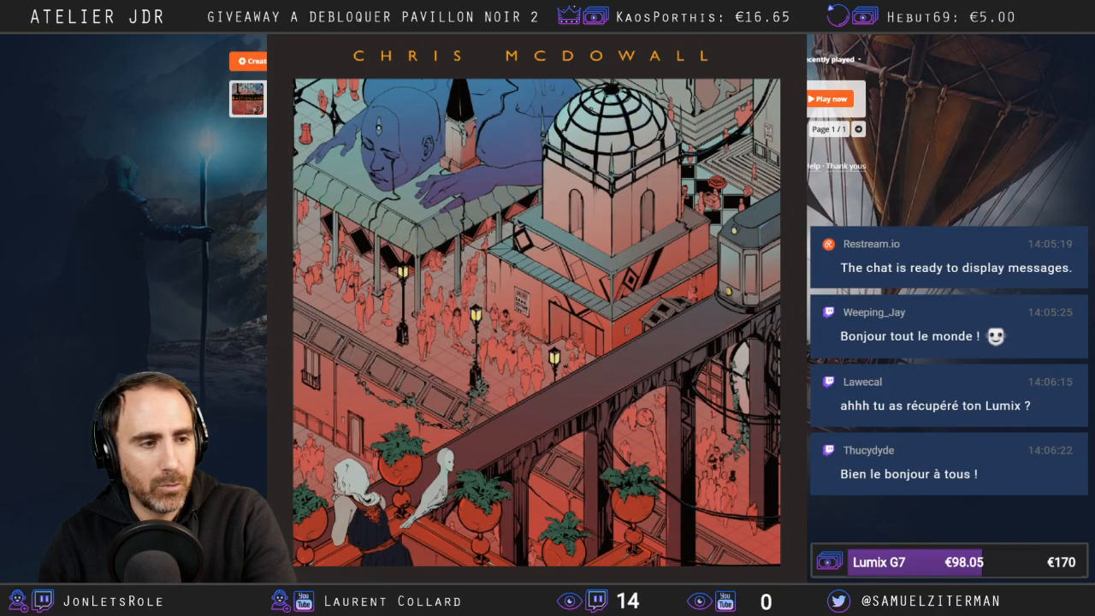
pyautogui.scroll(-5, 537, 308)
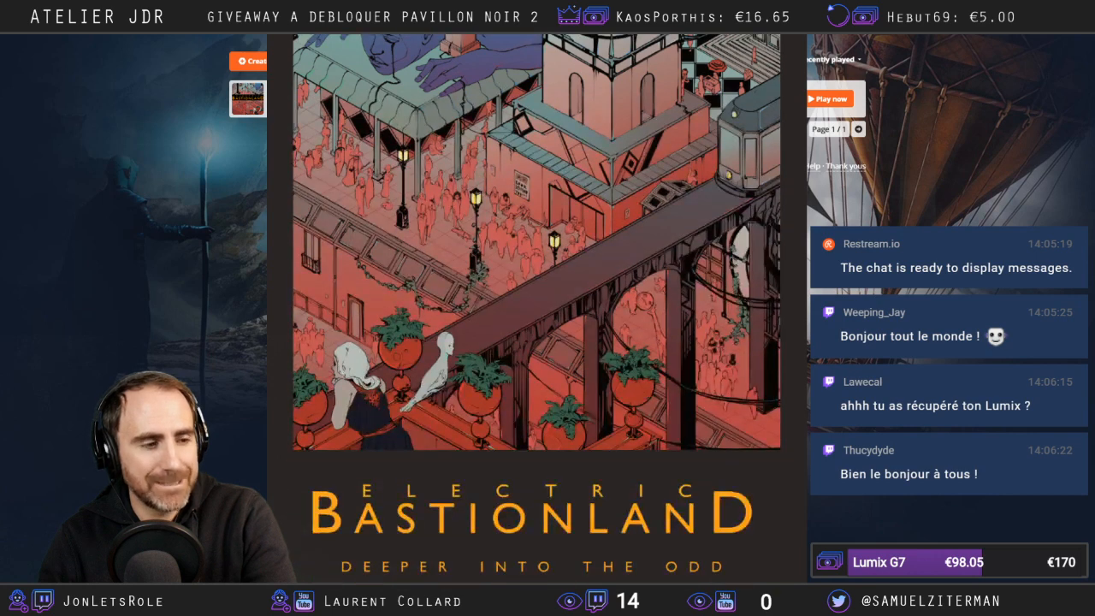
pyautogui.scroll(-3, 536, 309)
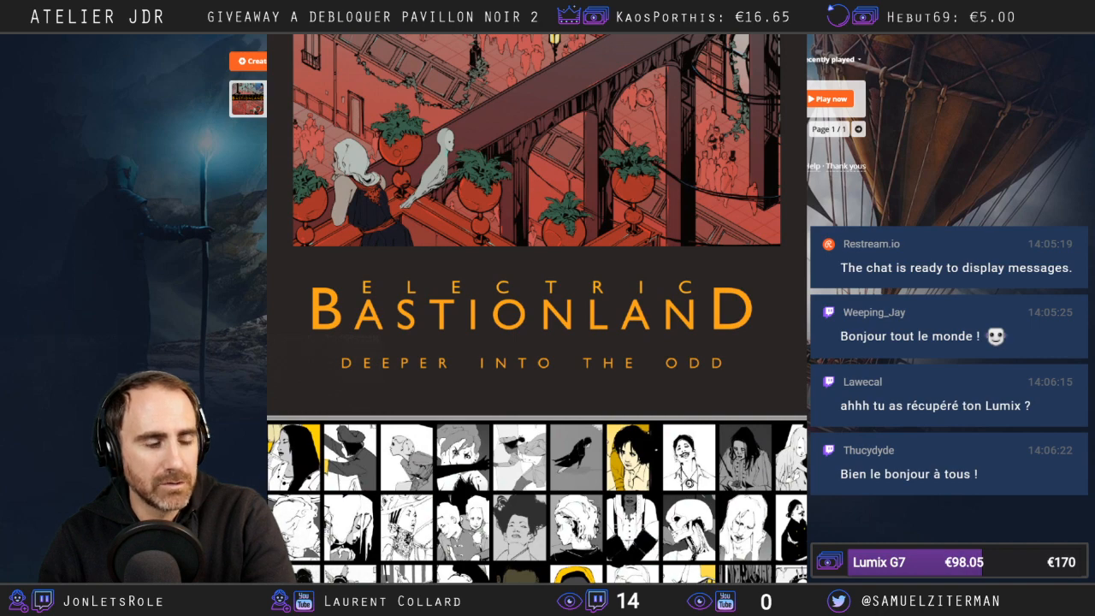
# Look through the rulebook's portrait gallery, credits, setting summary, contents list and introduction to Playing the Game.
pyautogui.scroll(-9, 537, 308)
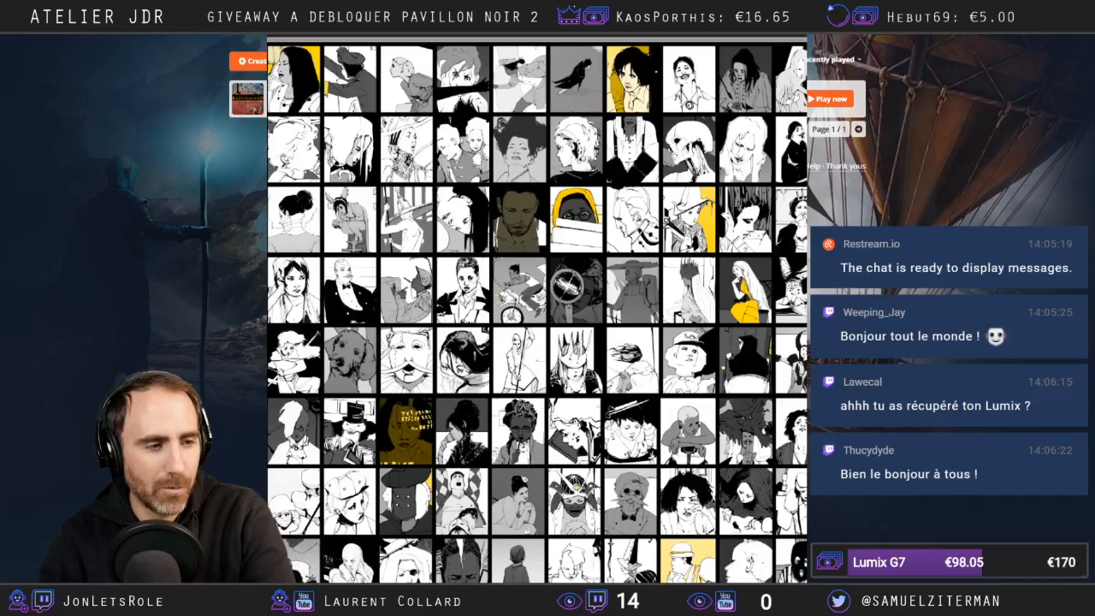
pyautogui.scroll(-12, 536, 308)
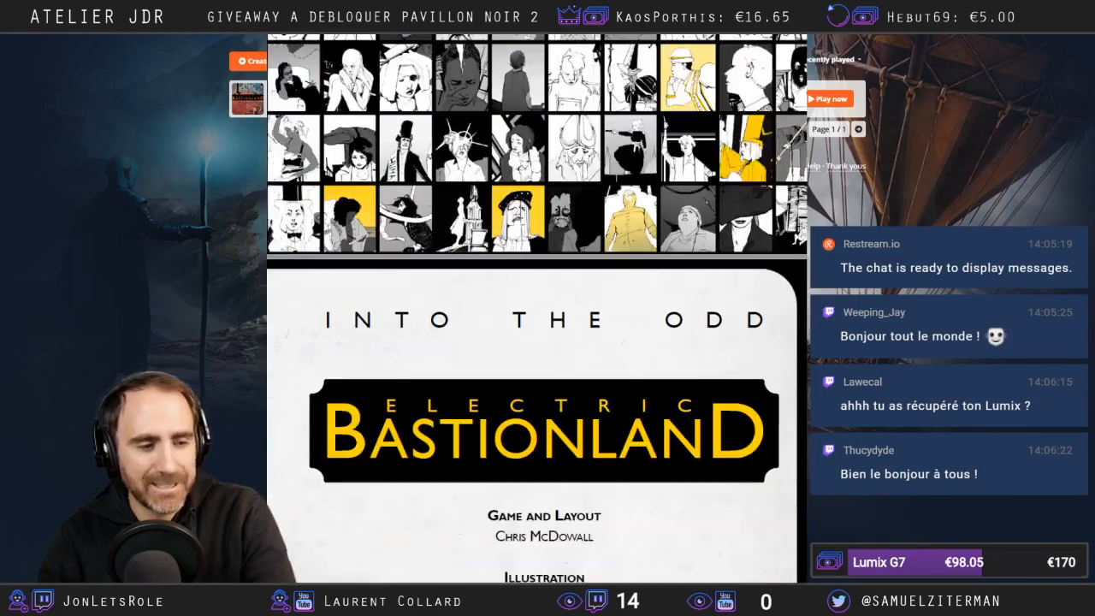
pyautogui.scroll(-7, 537, 308)
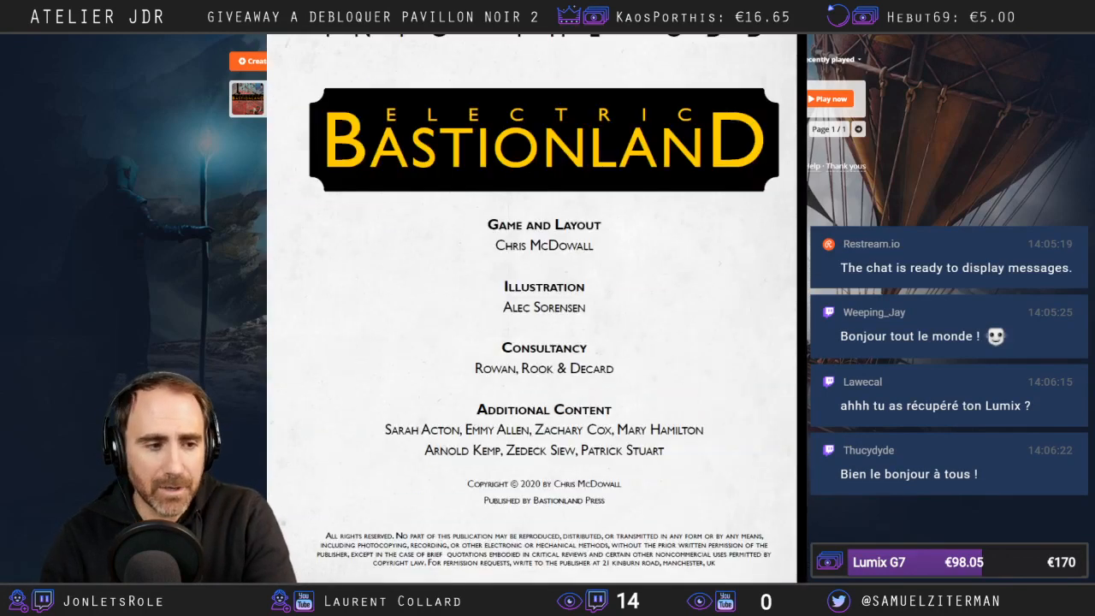
pyautogui.scroll(-17, 536, 308)
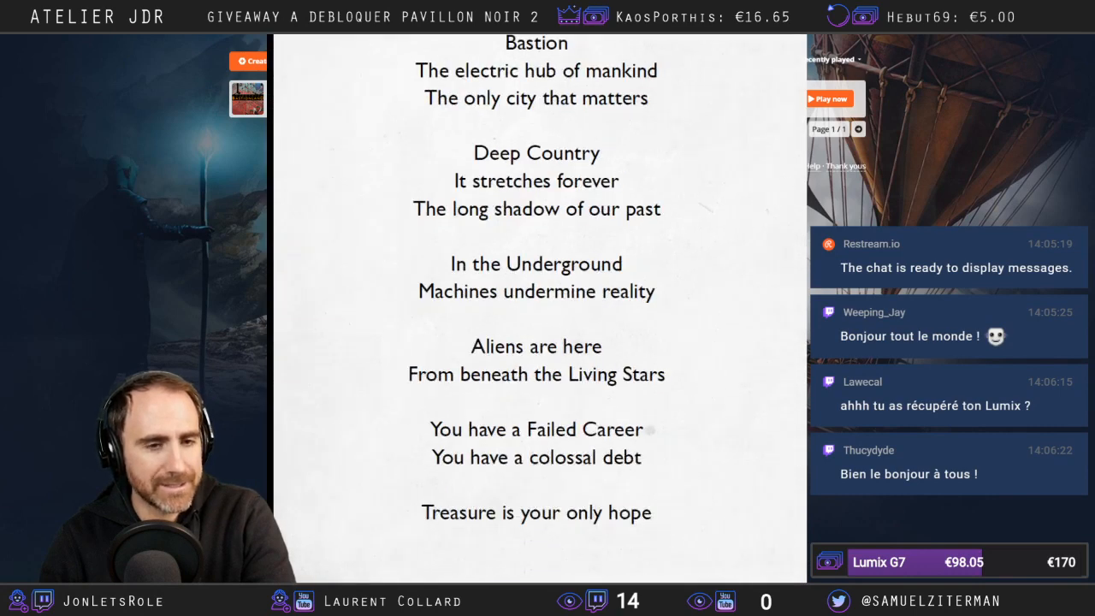
pyautogui.scroll(-14, 536, 308)
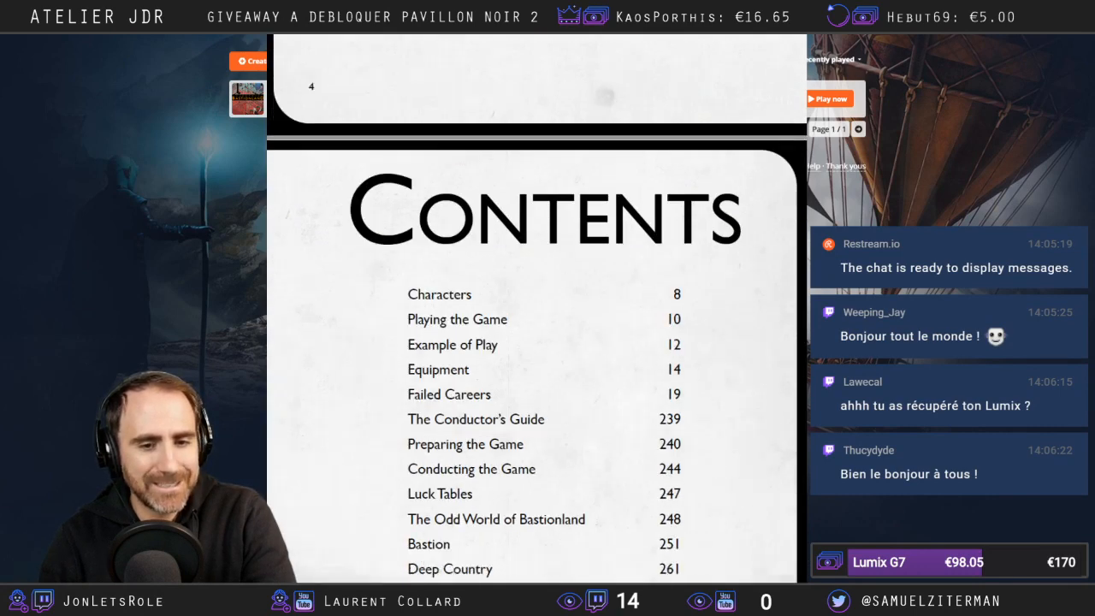
pyautogui.scroll(-2, 536, 308)
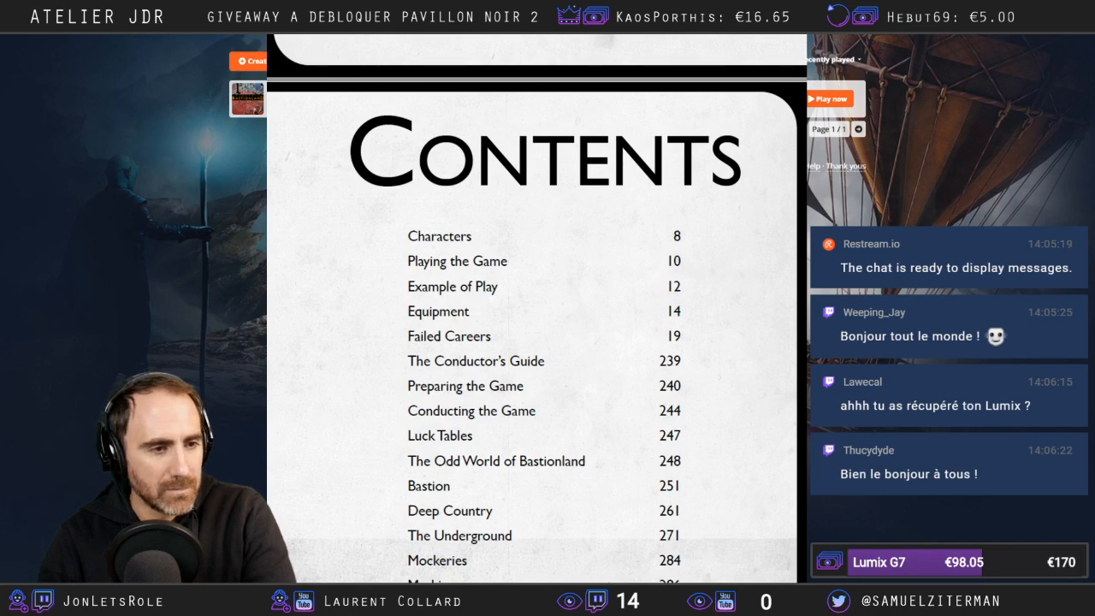
pyautogui.scroll(-20, 537, 308)
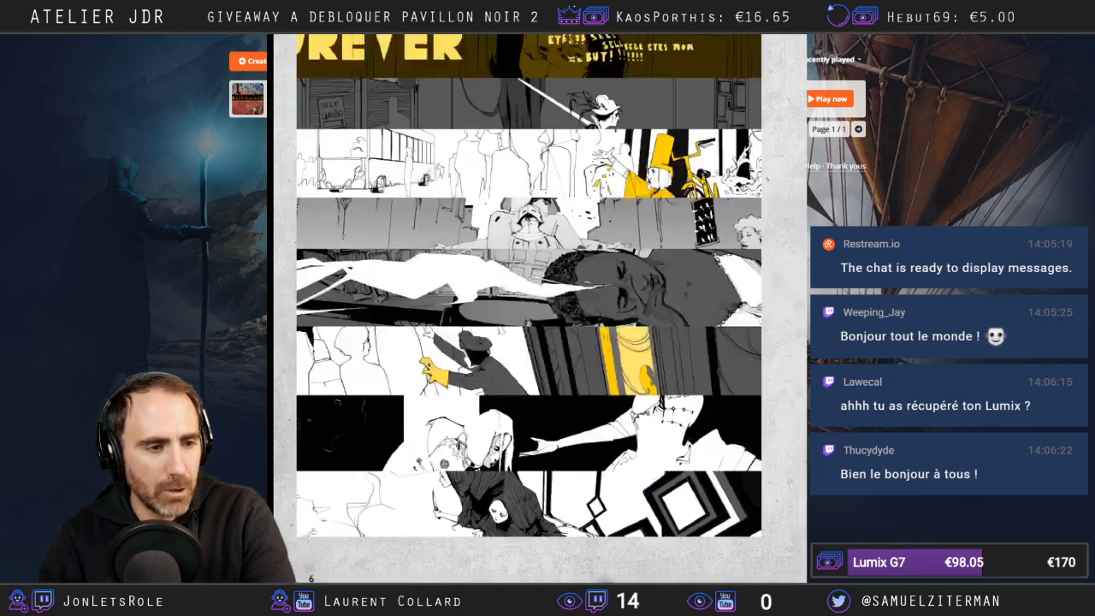
pyautogui.scroll(1, 537, 308)
pyautogui.scroll(-12, 536, 308)
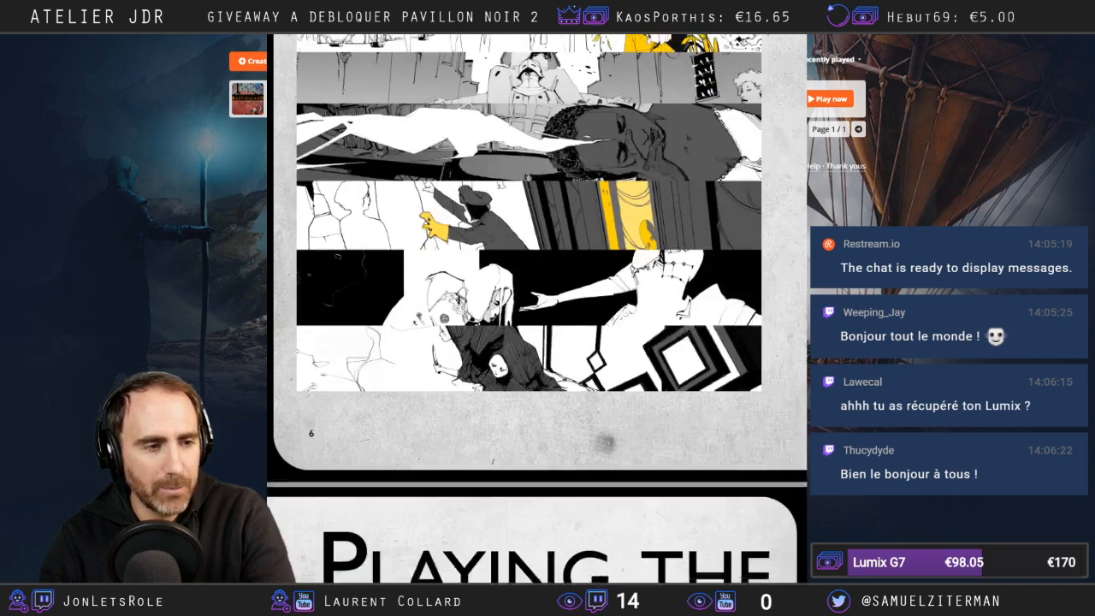
pyautogui.scroll(-20, 537, 308)
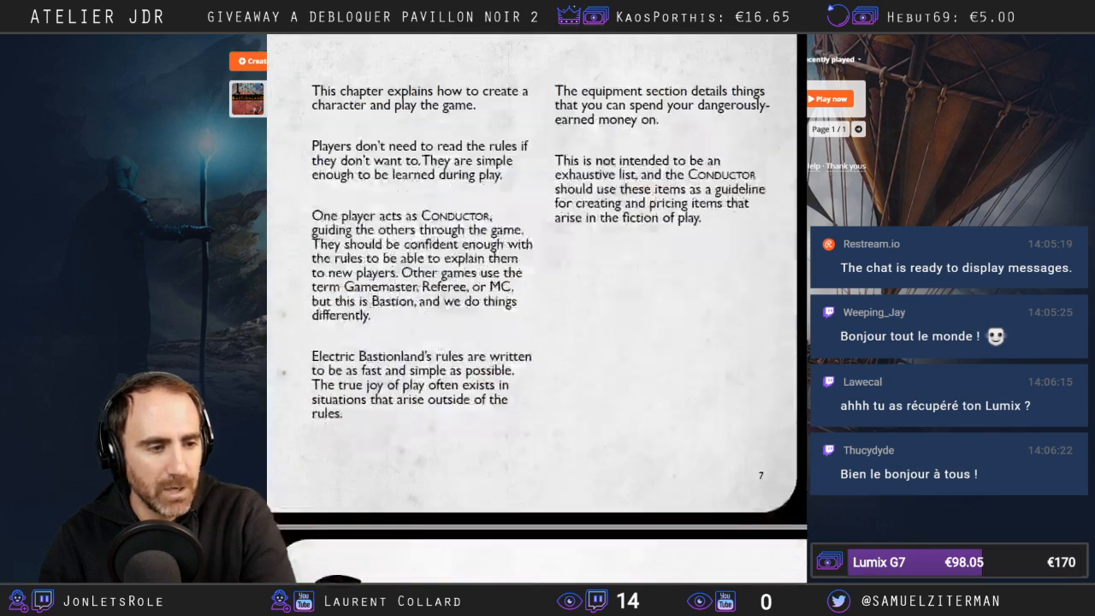
# Examine the Characters page, marking the 3d6 ability score rules for Strength, Dexterity and Charisma.
pyautogui.scroll(-1, 536, 308)
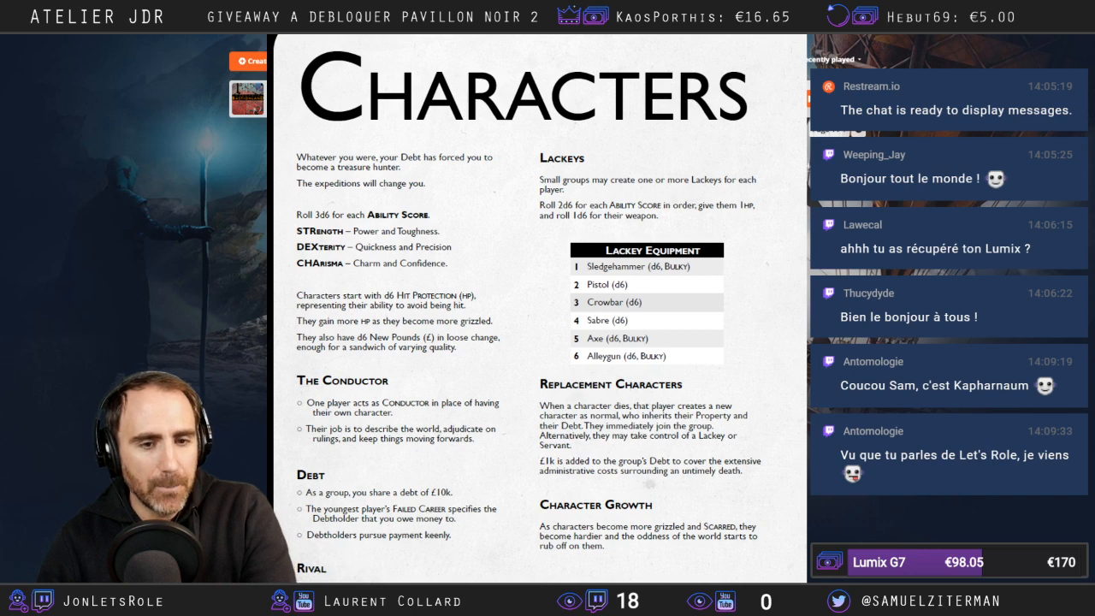
pyautogui.moveTo(297, 213); pyautogui.dragTo(432, 266)
pyautogui.click(436, 289)
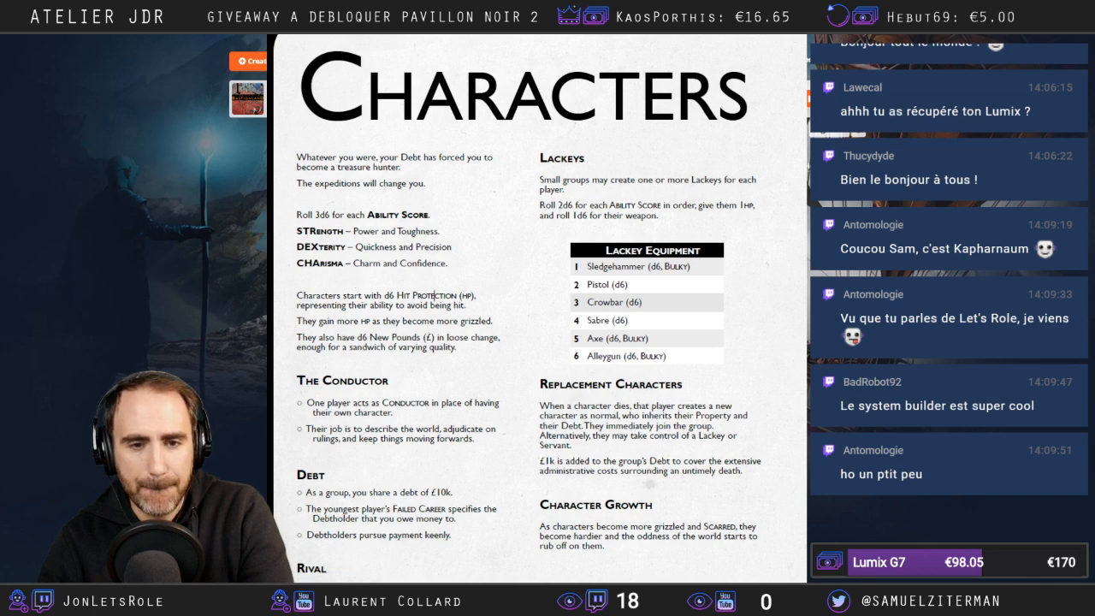
# Switch to Let's Role and check the game choices offered for a new table without creating one.
pyautogui.hotkey('alt', 'Tab')
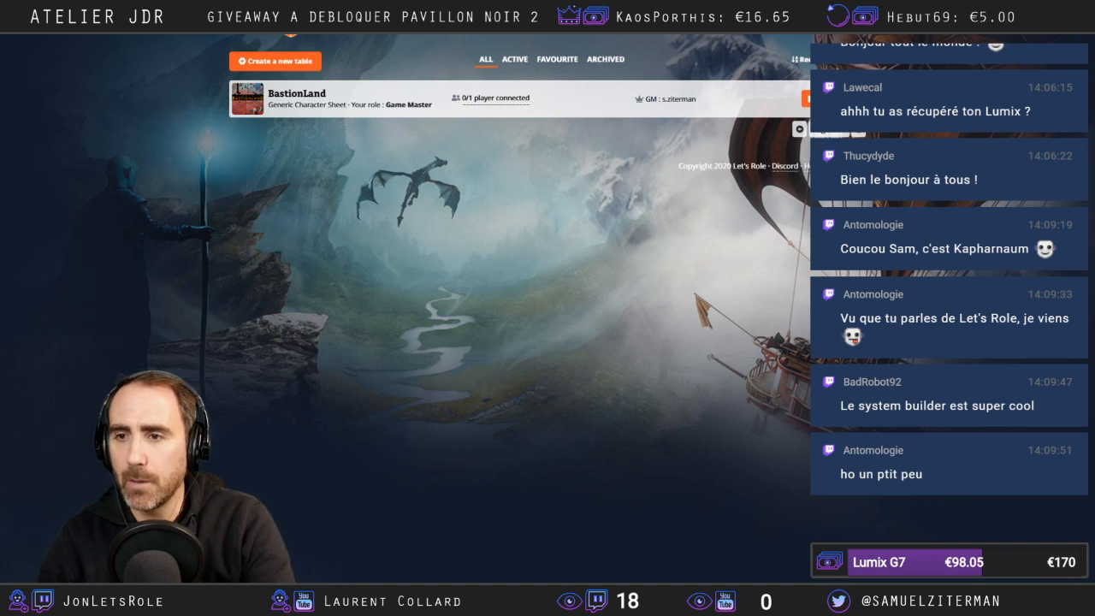
pyautogui.click(275, 61)
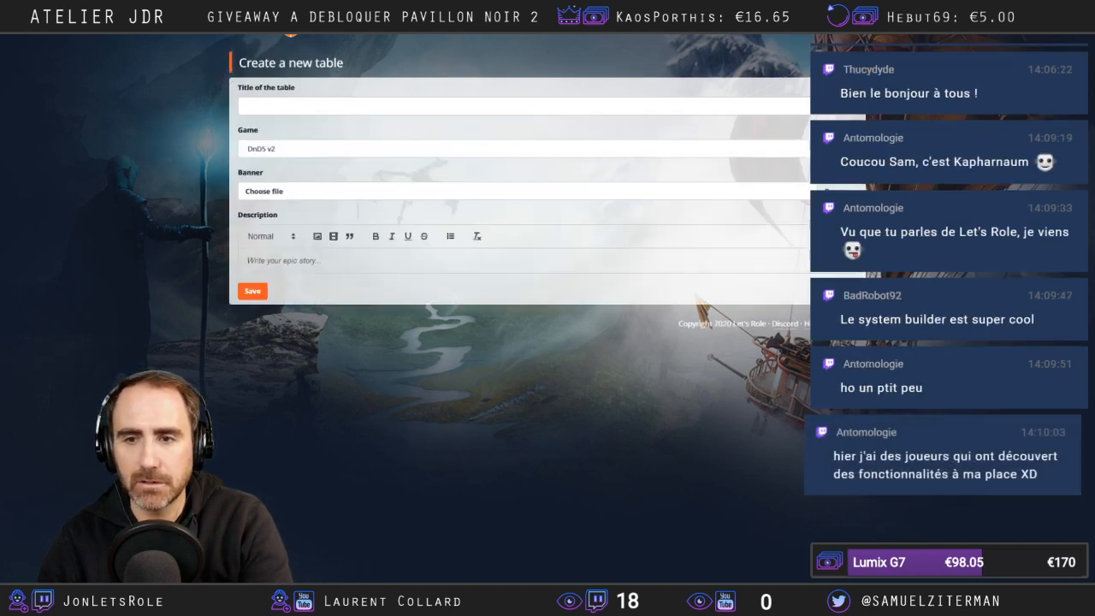
pyautogui.click(385, 149)
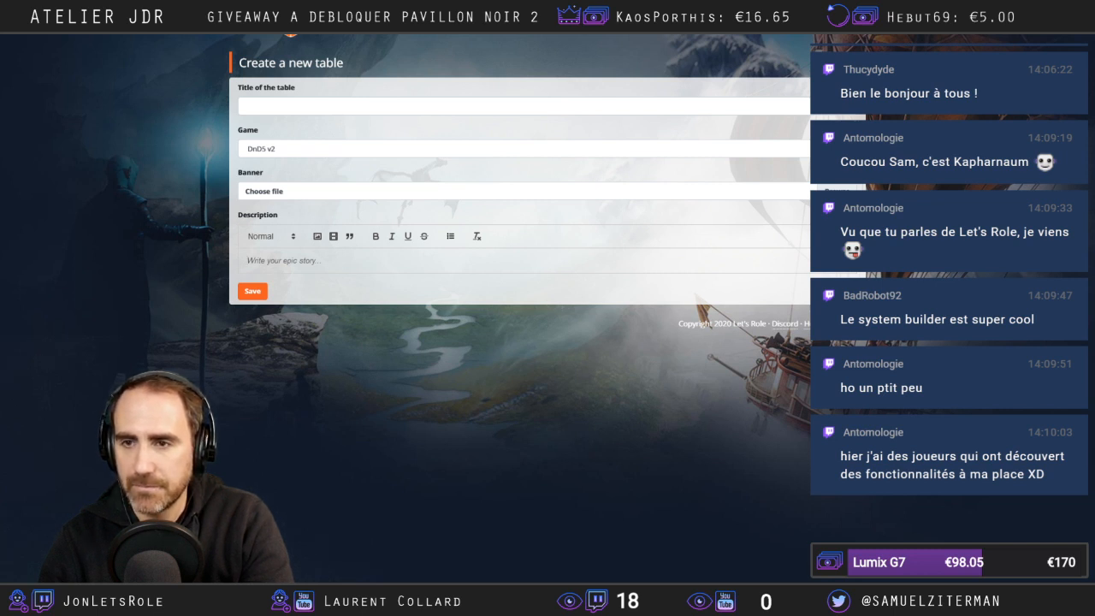
pyautogui.hotkey('alt', 'Left')
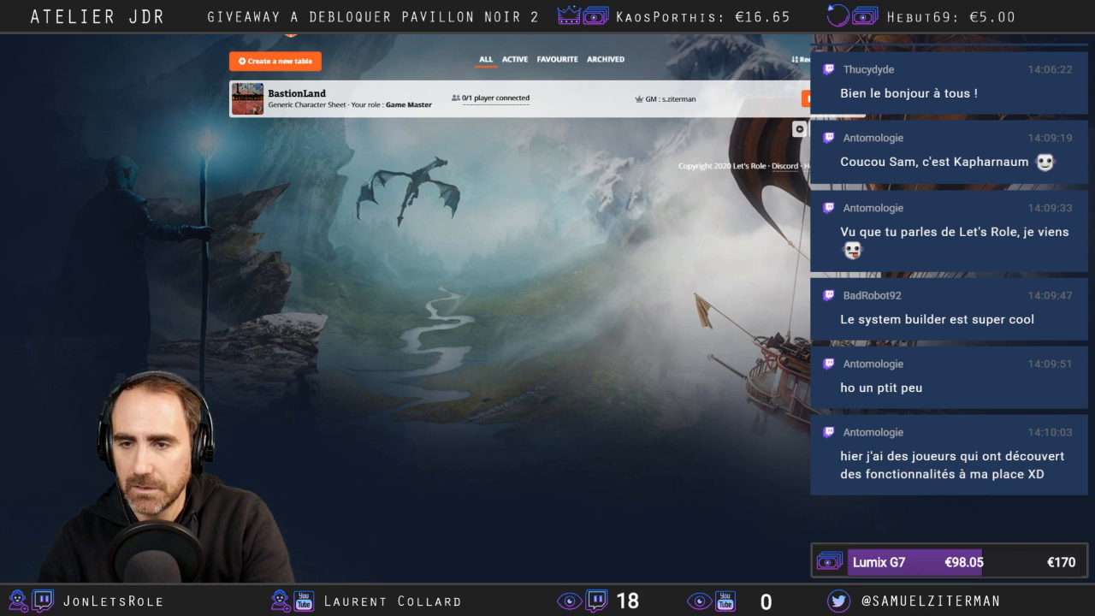
# Join the BastionLand table by creating a new character named Electric PJ.
pyautogui.click(823, 98)
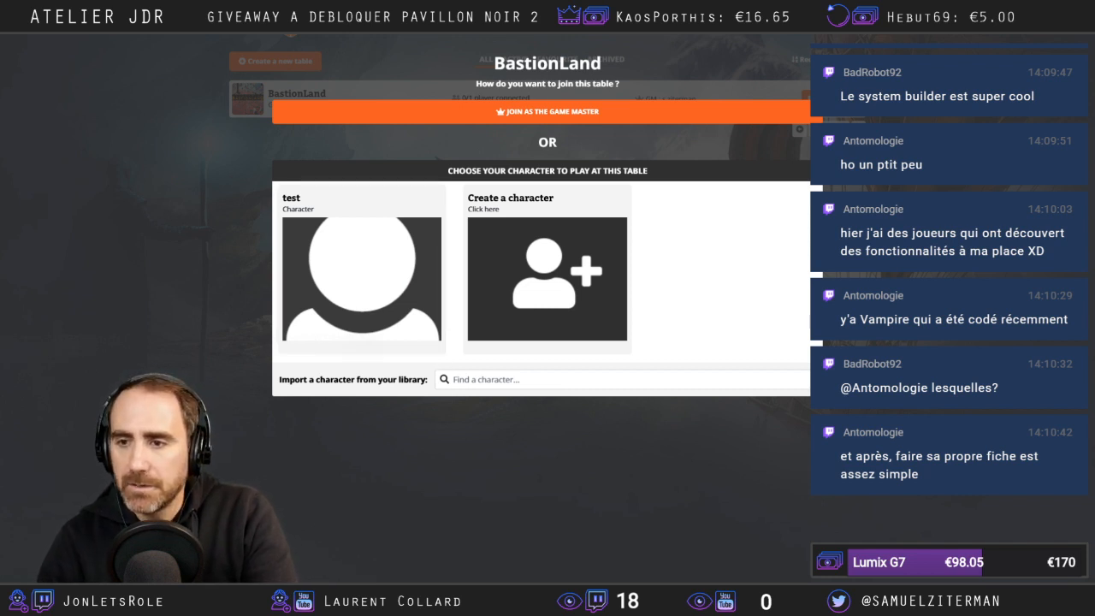
pyautogui.click(548, 278)
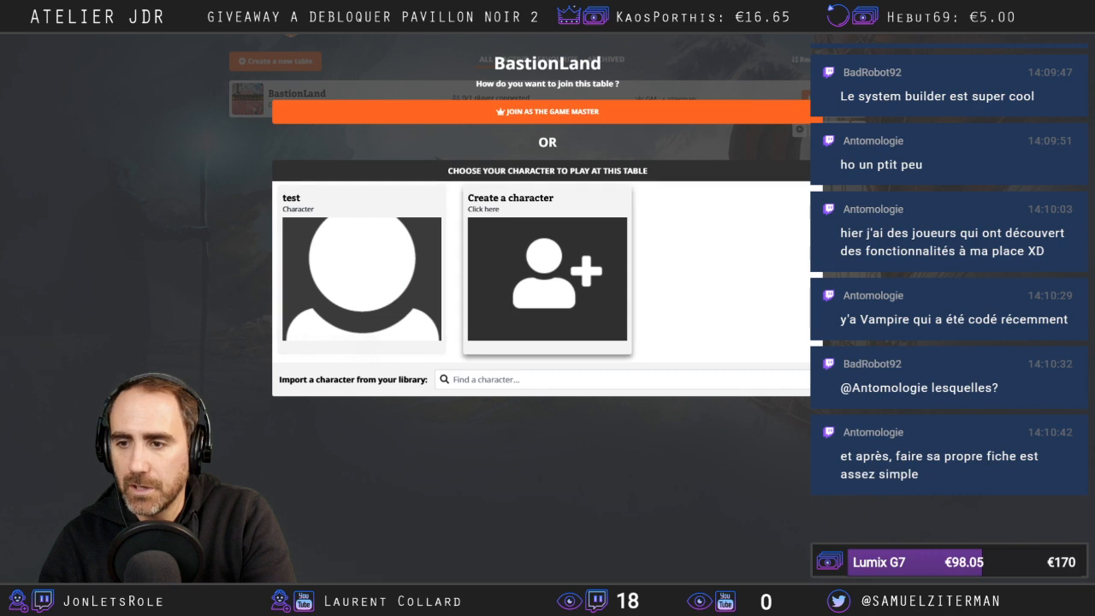
pyautogui.write('E')
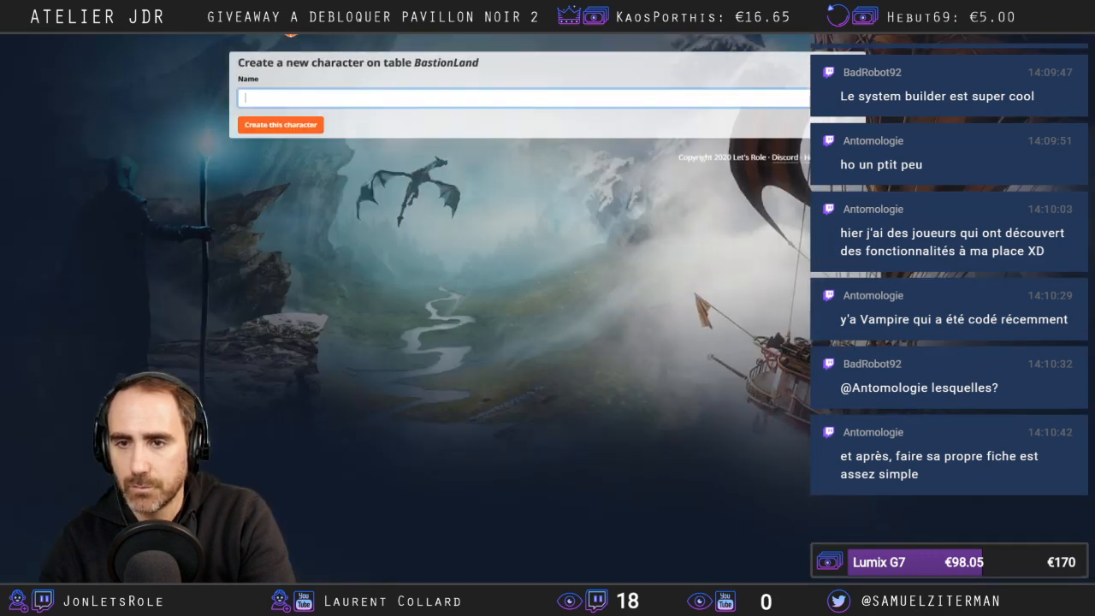
pyautogui.write('lectric PJ')
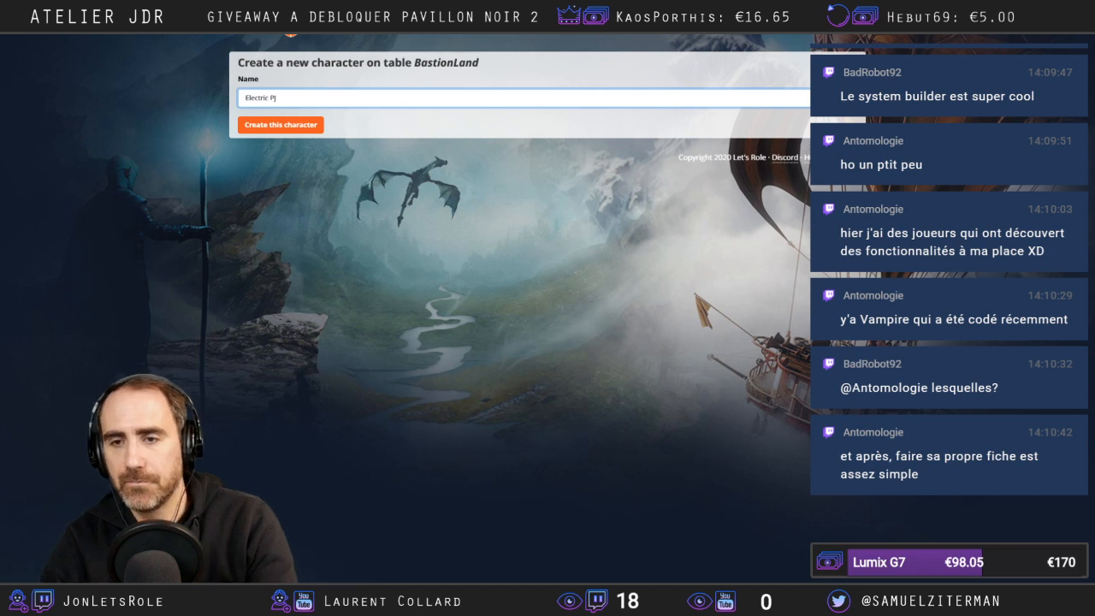
pyautogui.press('Tab')
pyautogui.press('Return')
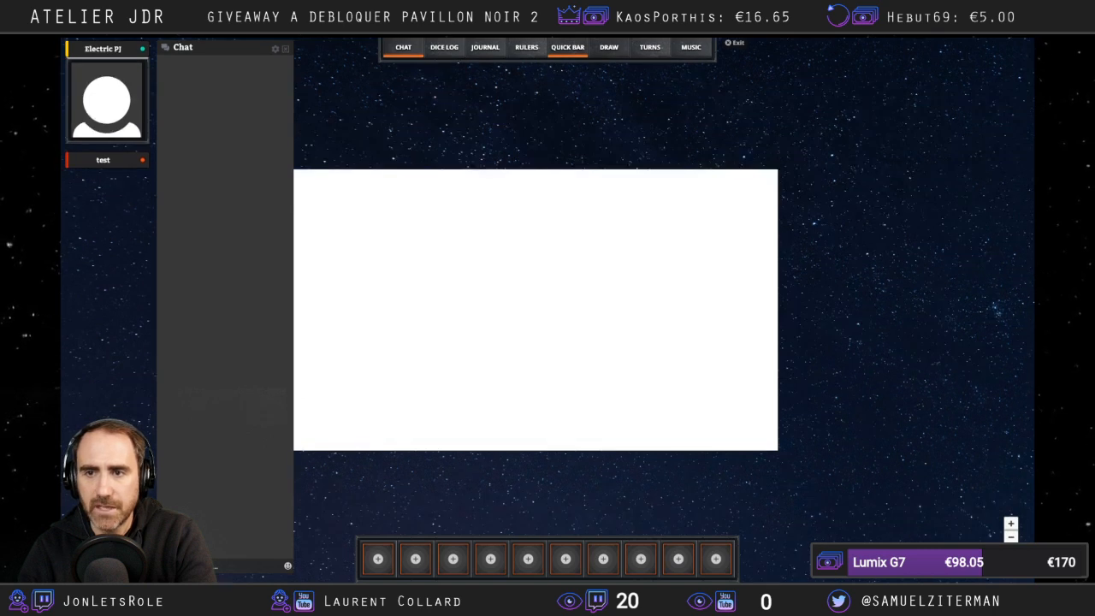
# Hide and show the chat window, and collapse and expand it again.
pyautogui.click(403, 47)
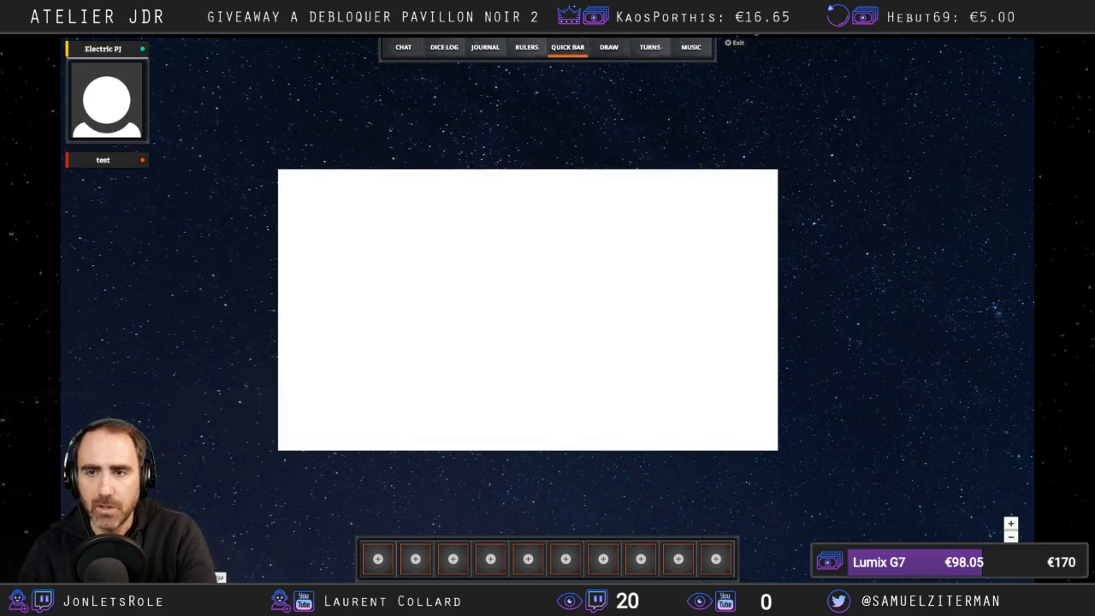
pyautogui.click(403, 47)
pyautogui.doubleClick(183, 47)
pyautogui.doubleClick(183, 47)
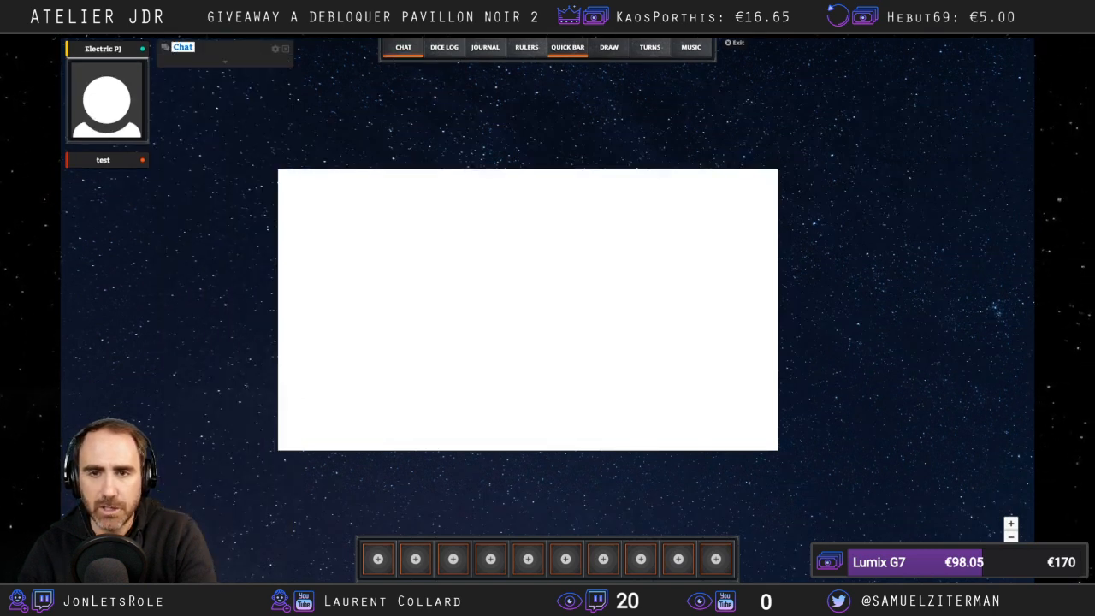
pyautogui.doubleClick(183, 47)
# Dock the chat window to the right side of the table and open its placement options.
pyautogui.rightClick(189, 47)
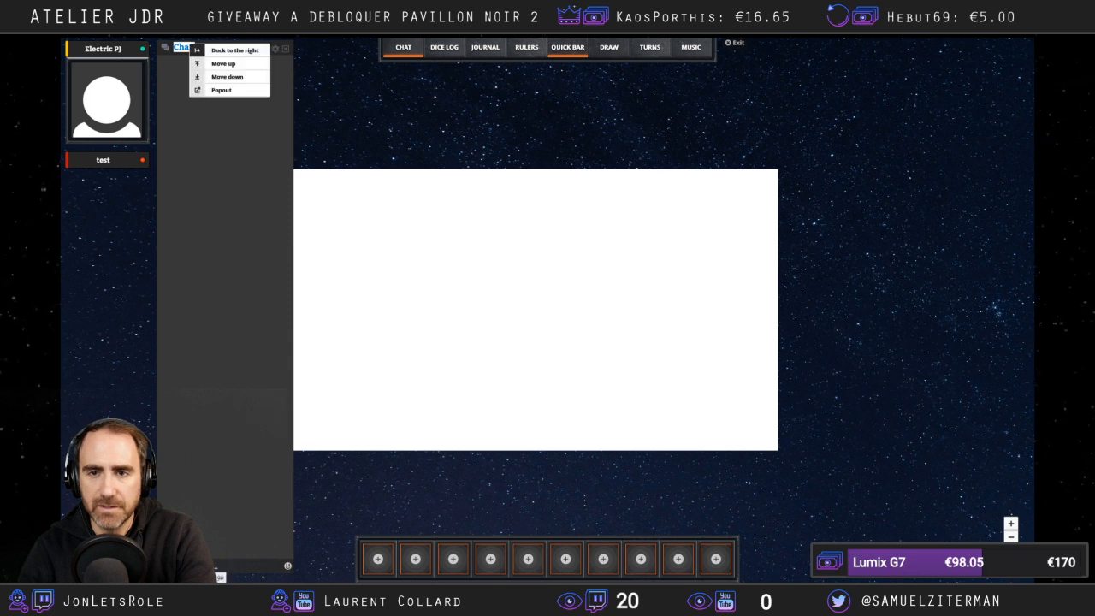
pyautogui.click(234, 50)
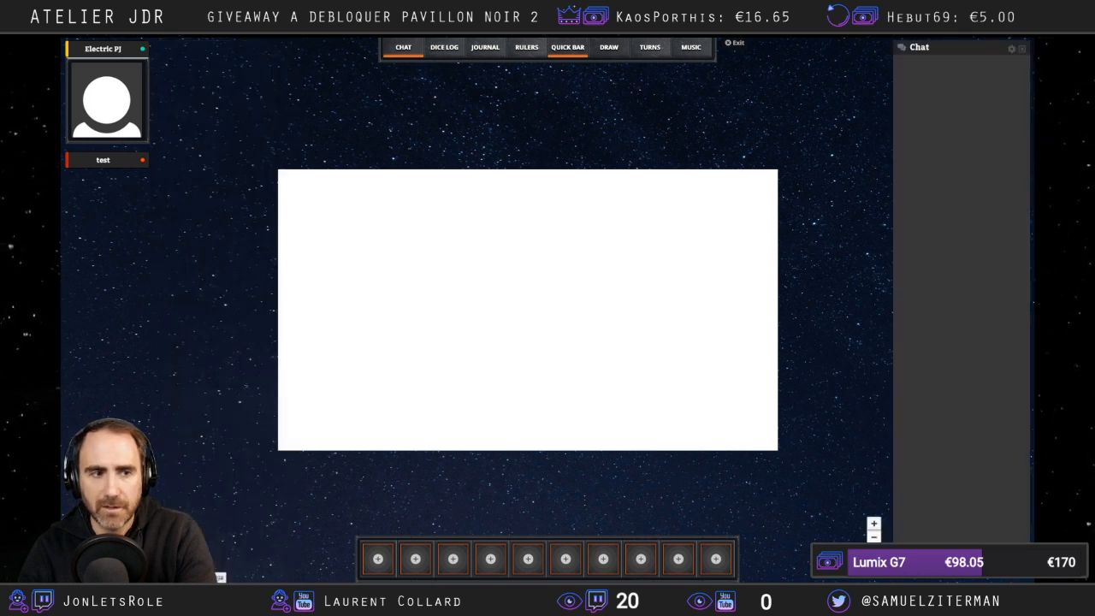
pyautogui.click(1012, 49)
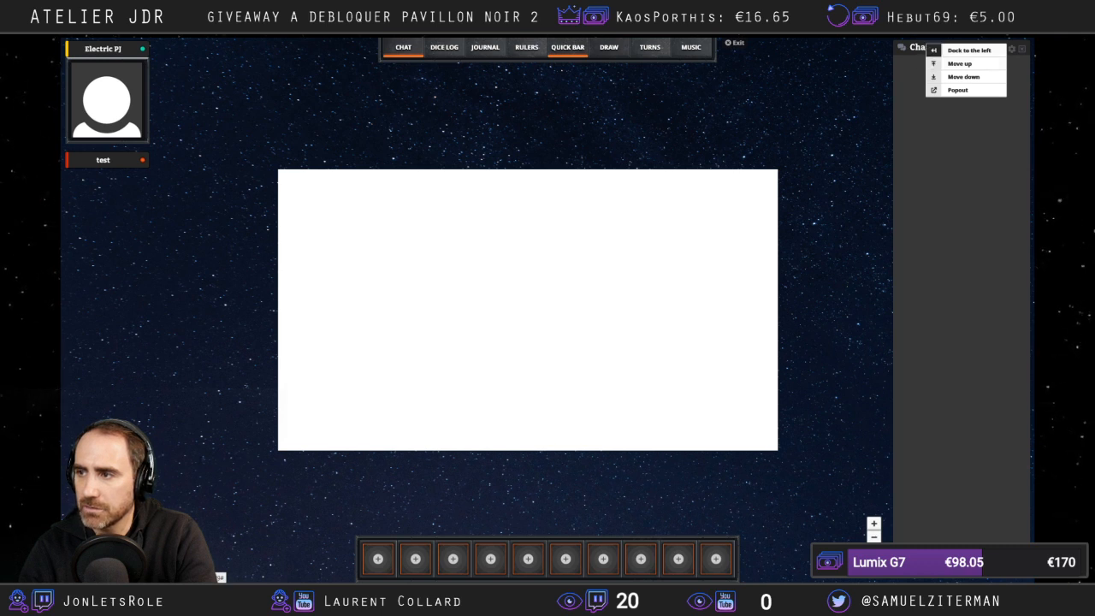
# Show the dice log and place it below the chat window, with both docked on the right side of the table.
pyautogui.click(970, 51)
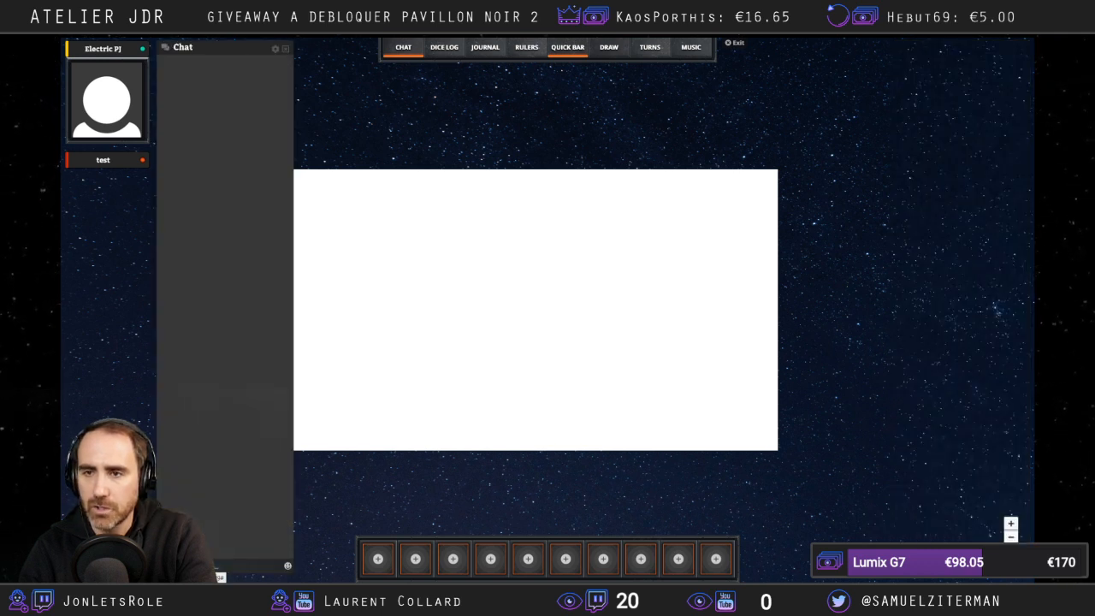
pyautogui.click(445, 48)
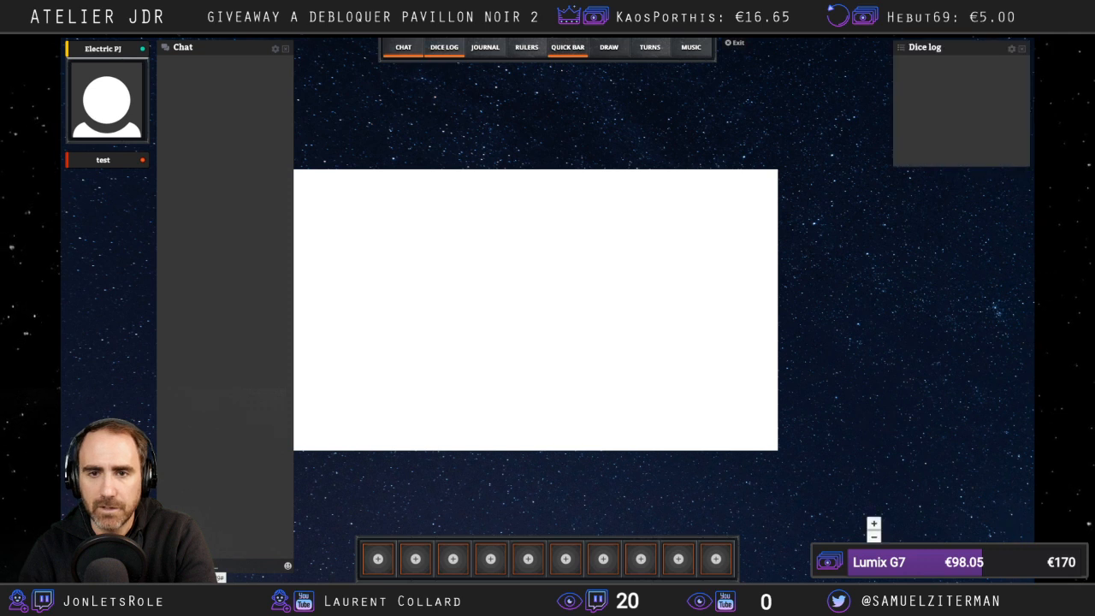
pyautogui.click(274, 49)
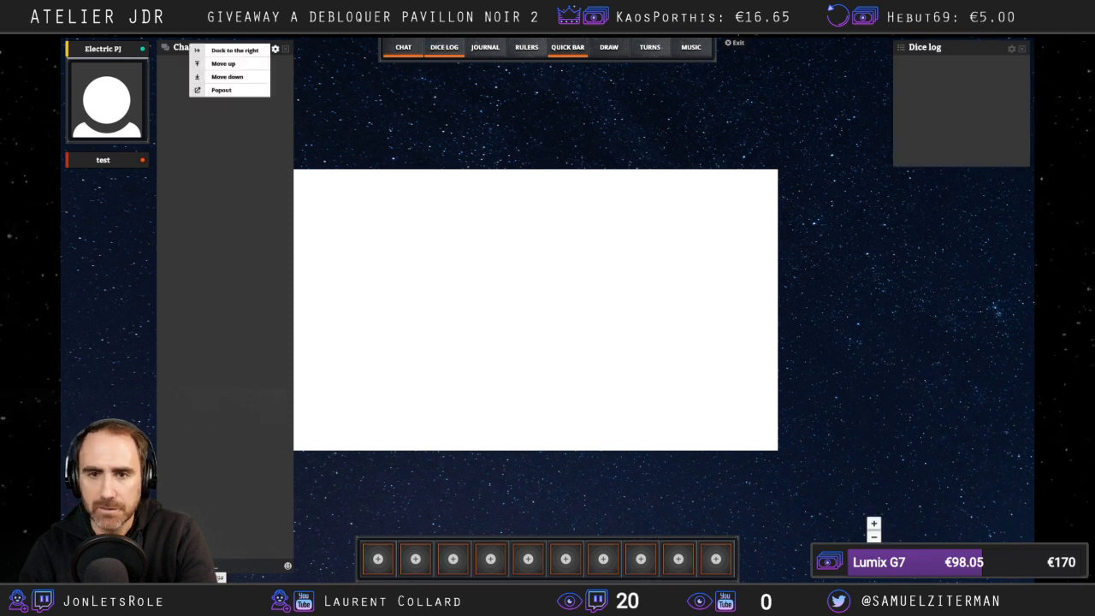
pyautogui.click(235, 51)
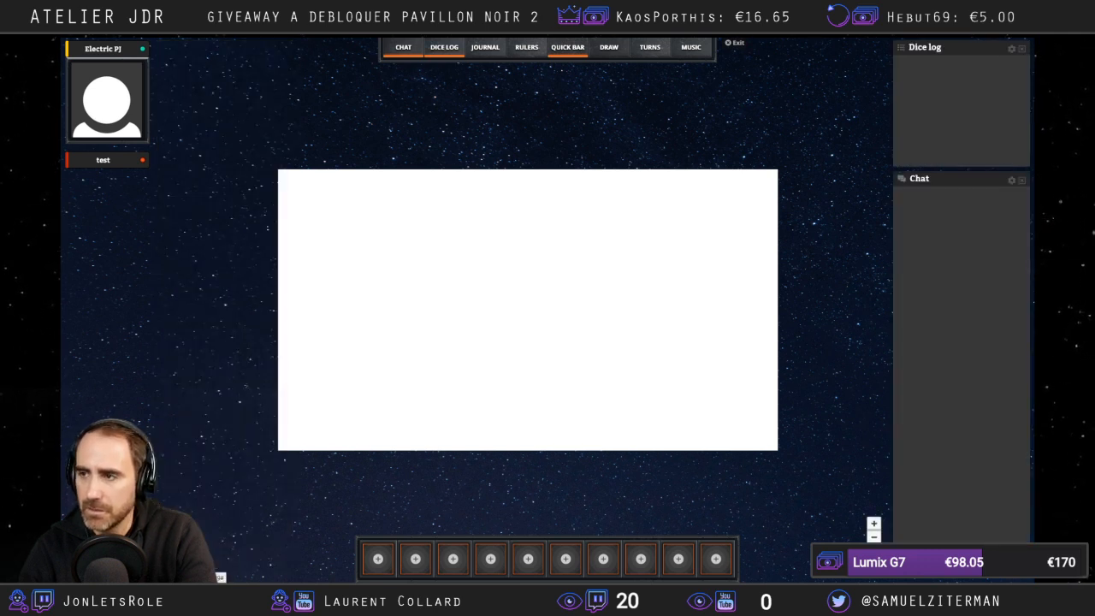
pyautogui.click(1012, 49)
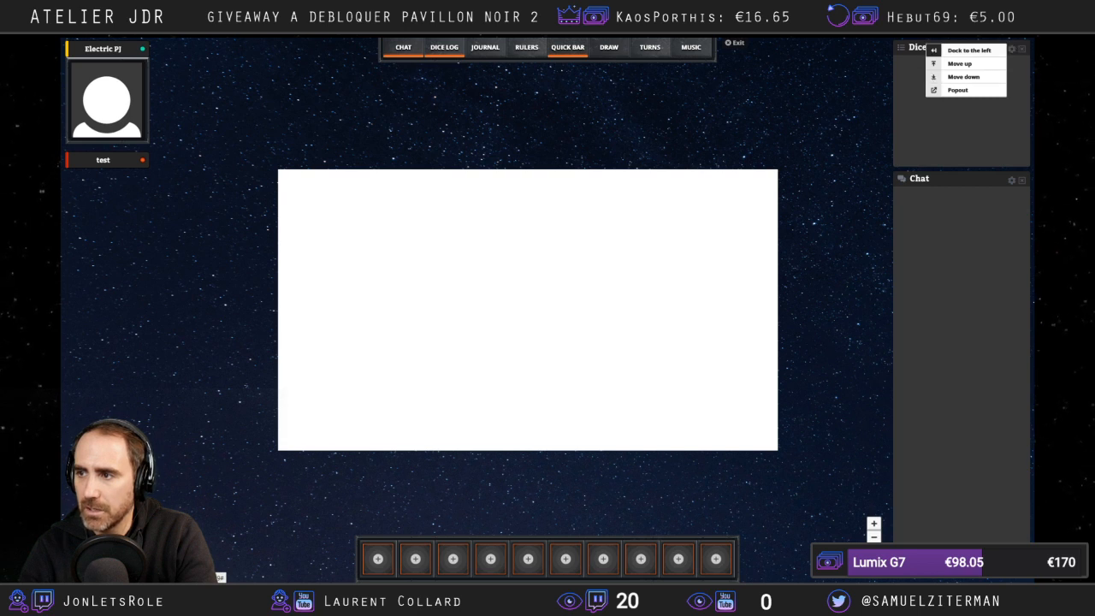
pyautogui.click(964, 77)
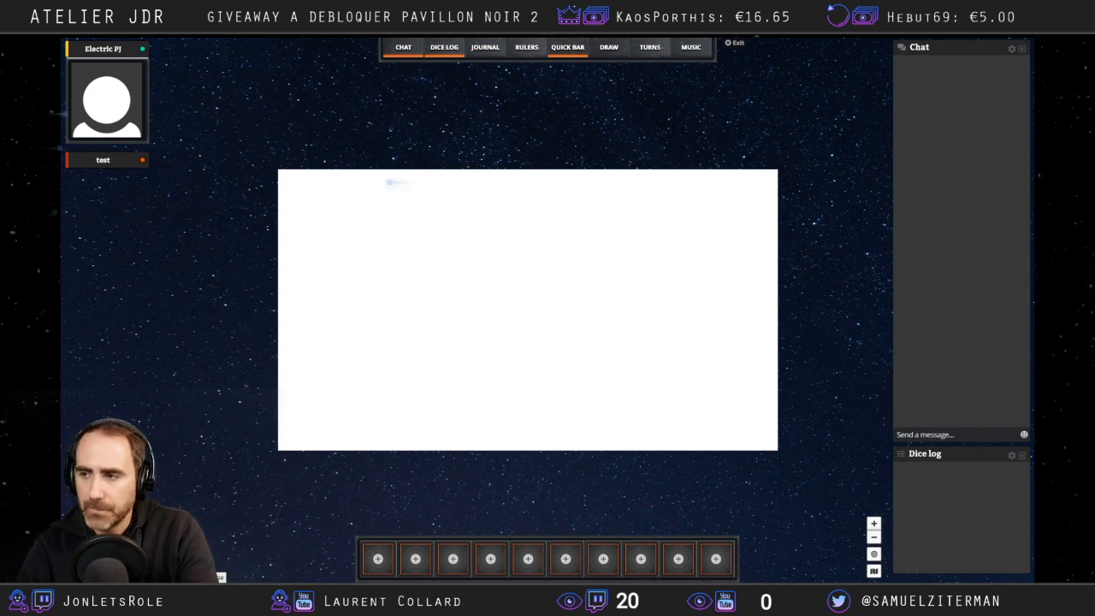
# Open the journal, try moving its floating window around the table, and dock it to the left side.
pyautogui.click(485, 47)
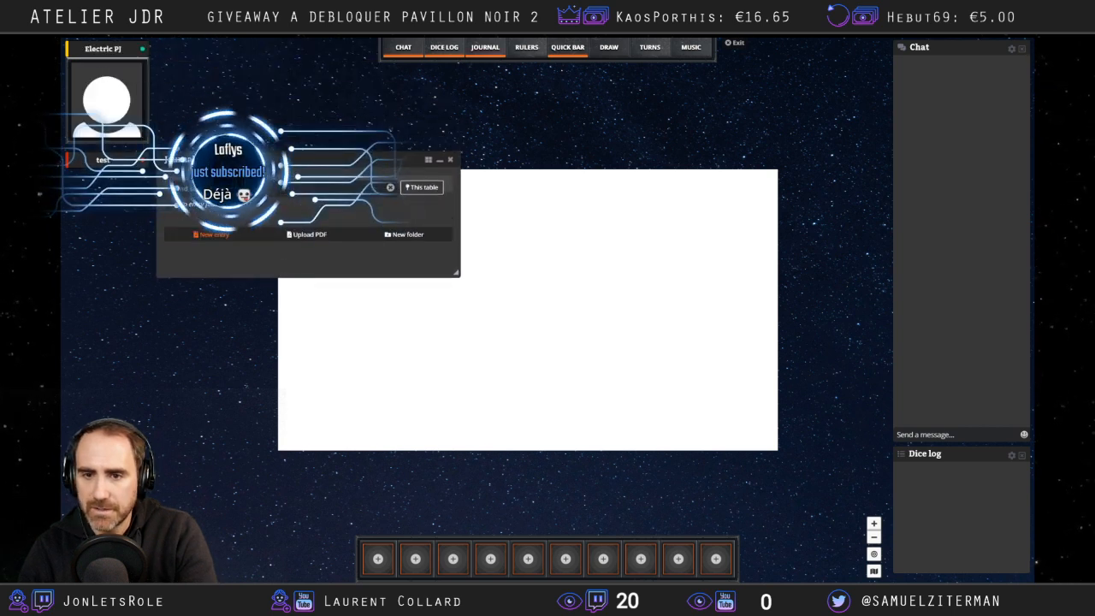
pyautogui.moveTo(312, 160); pyautogui.dragTo(354, 136)
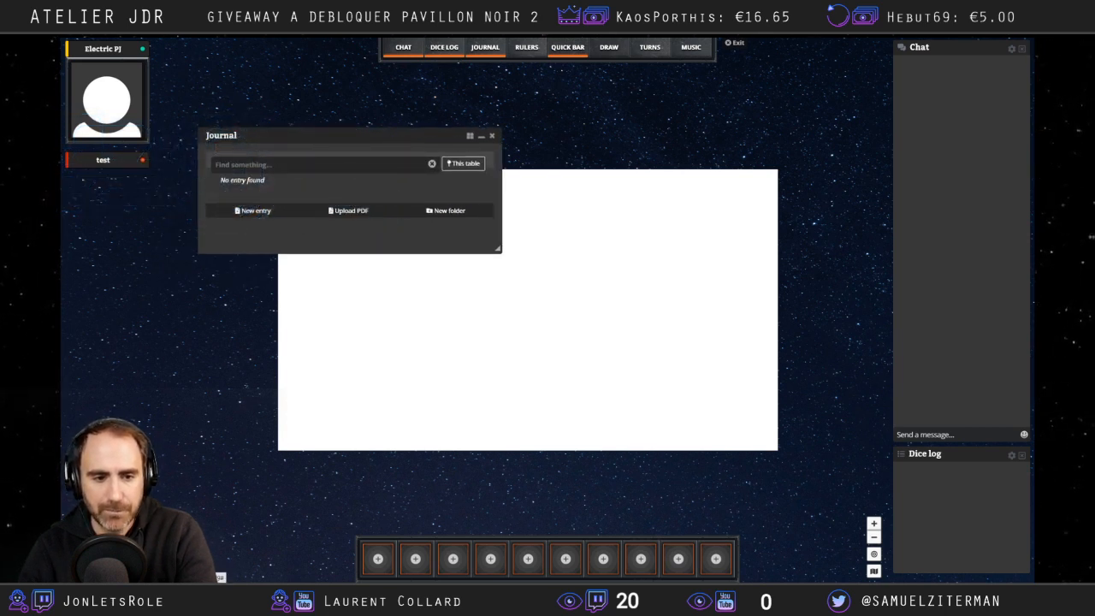
pyautogui.moveTo(354, 136); pyautogui.dragTo(320, 171)
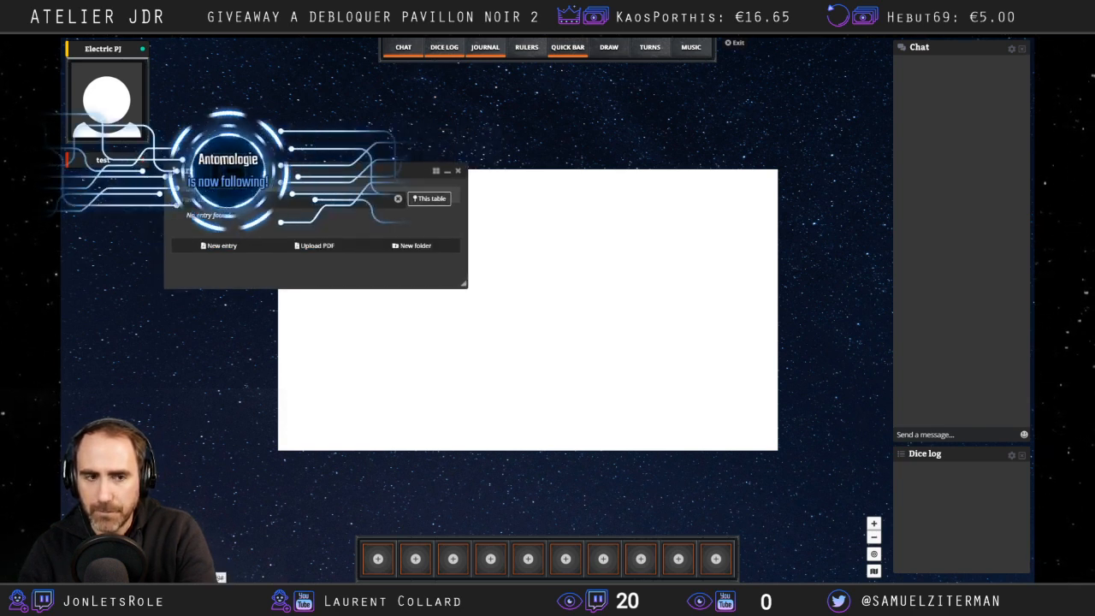
pyautogui.moveTo(320, 171); pyautogui.dragTo(309, 251)
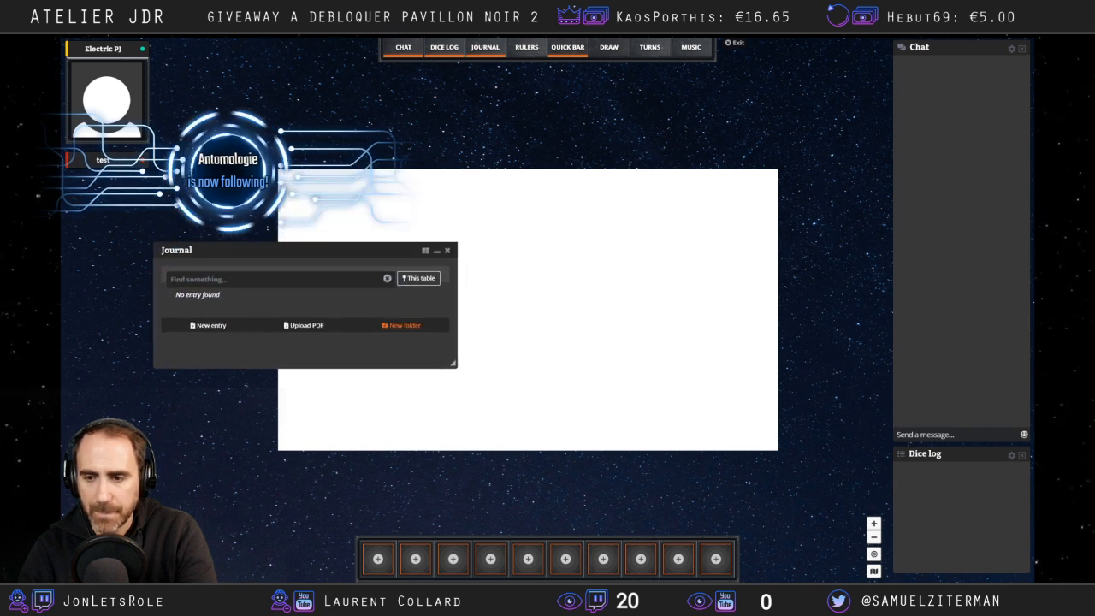
pyautogui.moveTo(343, 250); pyautogui.dragTo(743, 93)
pyautogui.moveTo(827, 94)
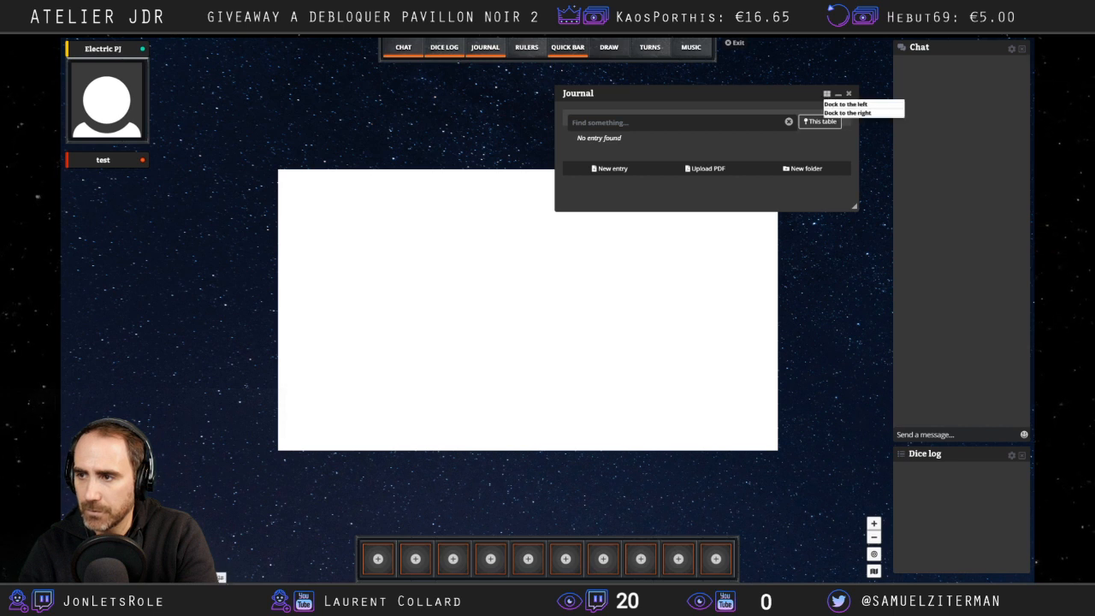
pyautogui.click(846, 104)
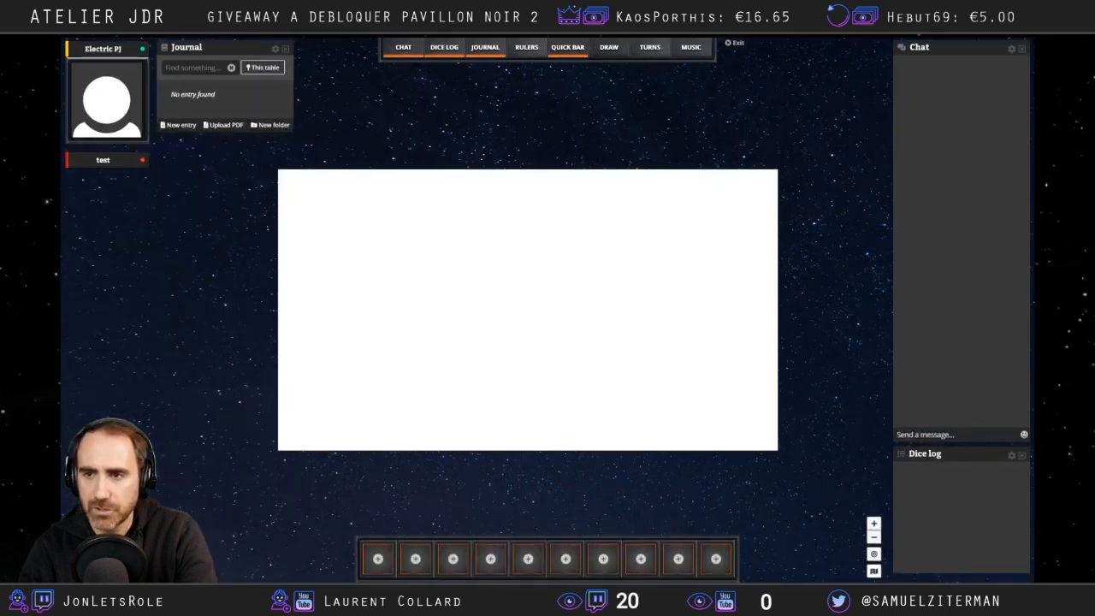
# Show the rulers and measure several diagonal distances across the blank white scene with the Line ruler.
pyautogui.click(526, 48)
pyautogui.moveTo(472, 393); pyautogui.dragTo(648, 488)
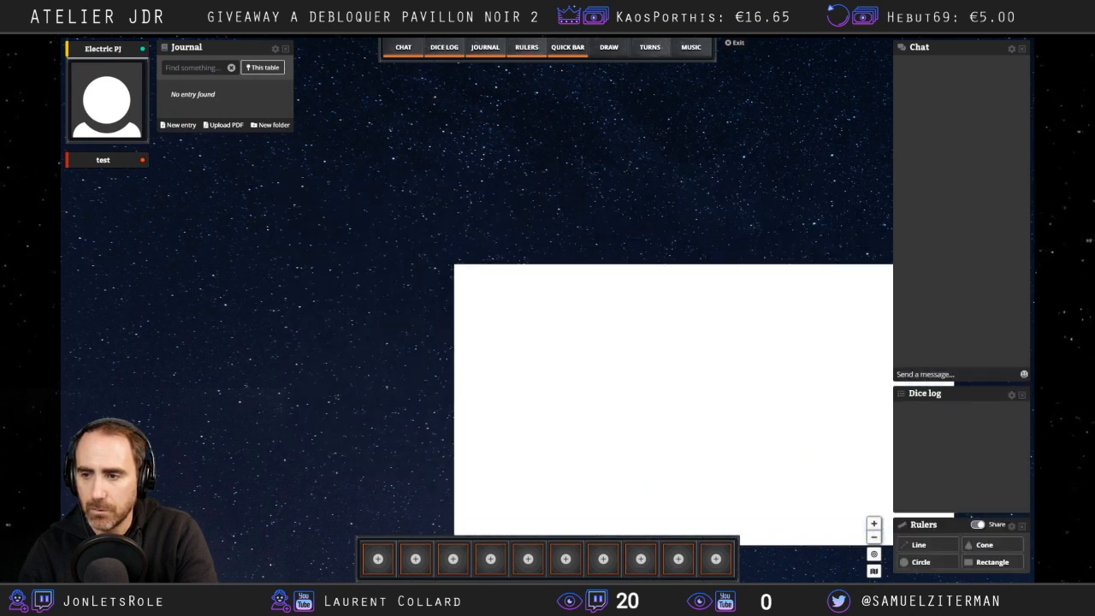
pyautogui.click(919, 544)
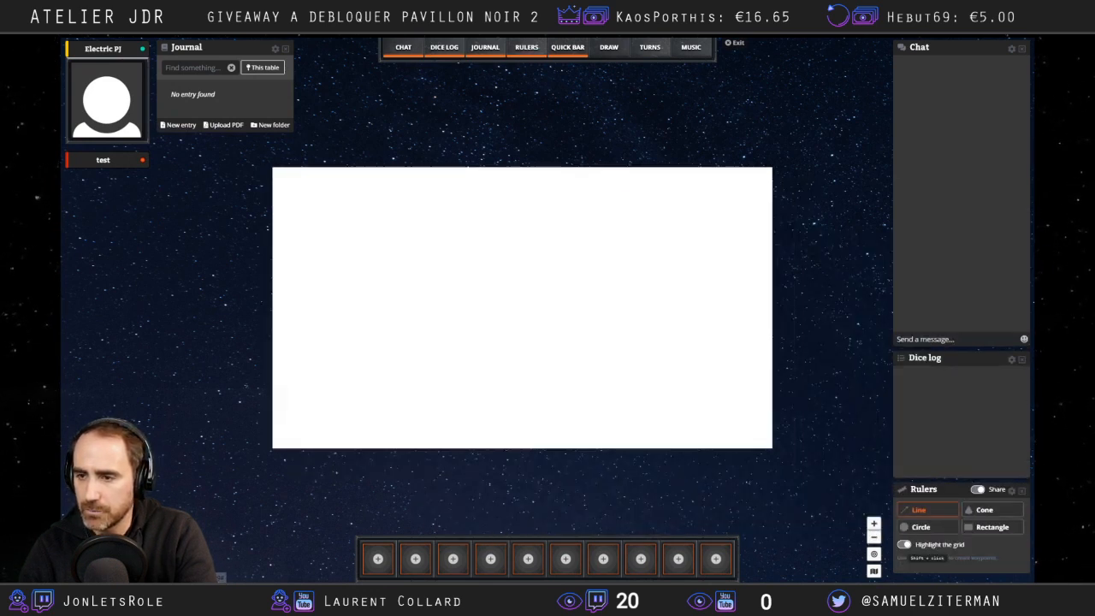
pyautogui.moveTo(506, 247); pyautogui.dragTo(651, 267)
pyautogui.moveTo(385, 229); pyautogui.dragTo(603, 350)
pyautogui.moveTo(592, 247); pyautogui.dragTo(452, 321)
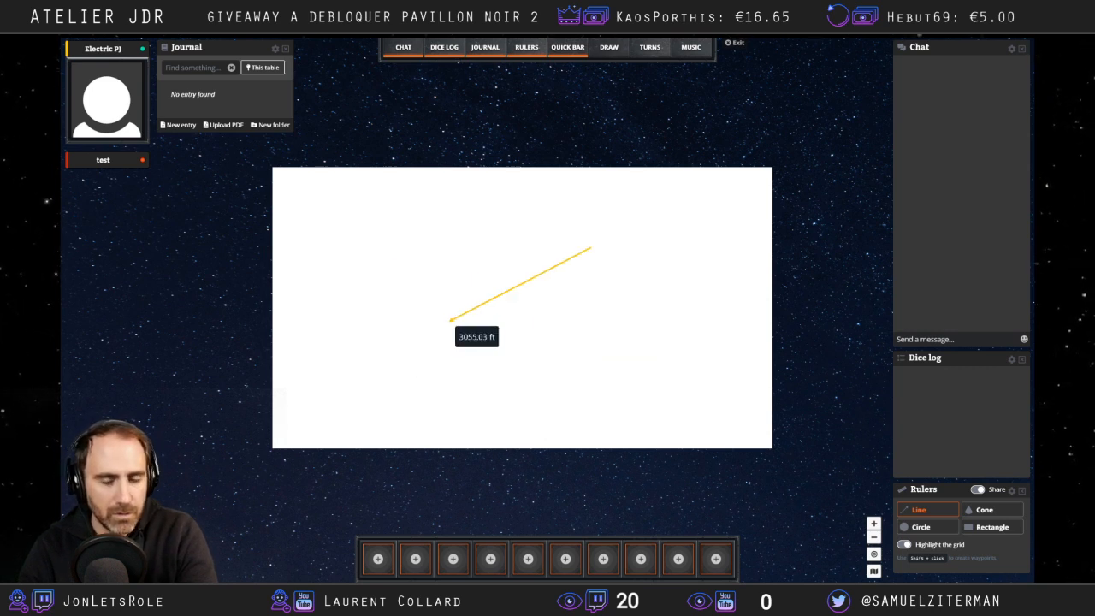
pyautogui.moveTo(421, 253); pyautogui.dragTo(591, 390)
pyautogui.moveTo(556, 246); pyautogui.dragTo(465, 356)
pyautogui.moveTo(397, 244); pyautogui.dragTo(626, 405)
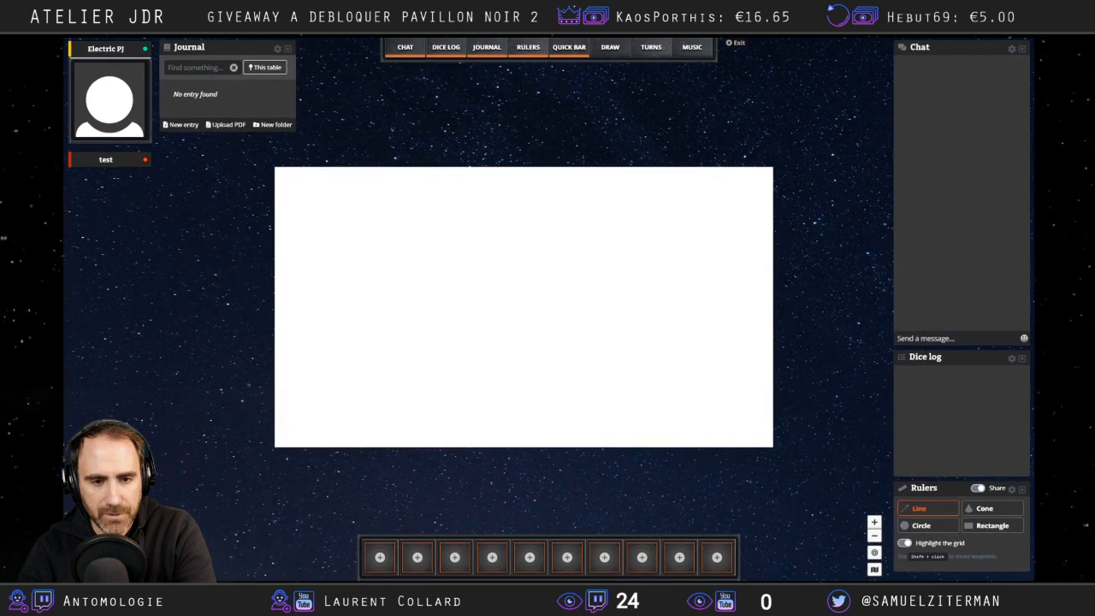
# Start a custom action in the first quick bar slot and title it "Jet caché D6".
pyautogui.click(380, 557)
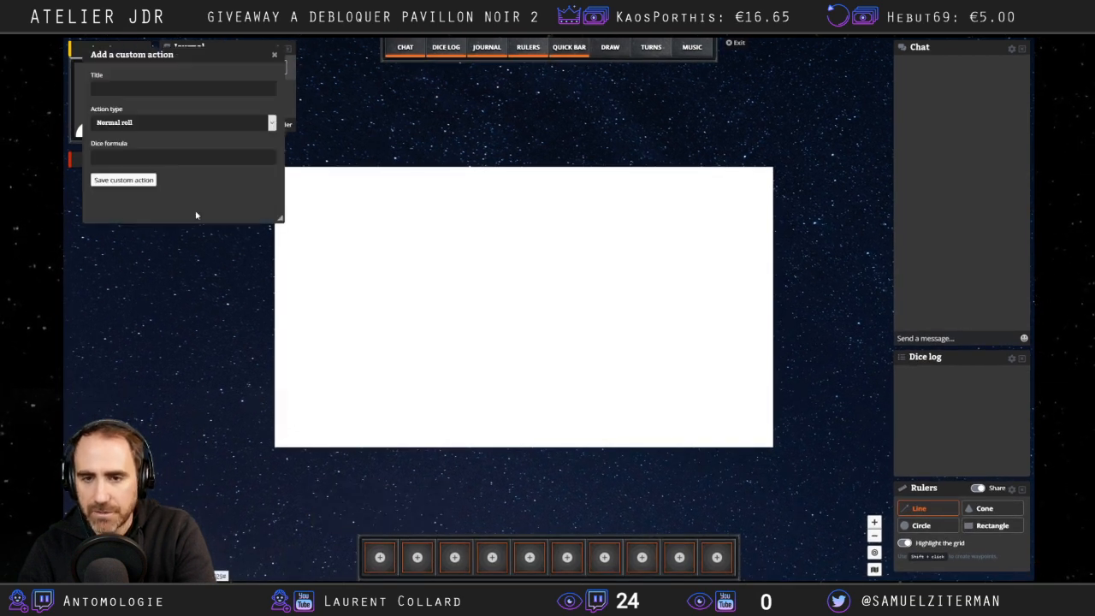
pyautogui.moveTo(156, 59); pyautogui.dragTo(451, 174)
pyautogui.click(444, 203)
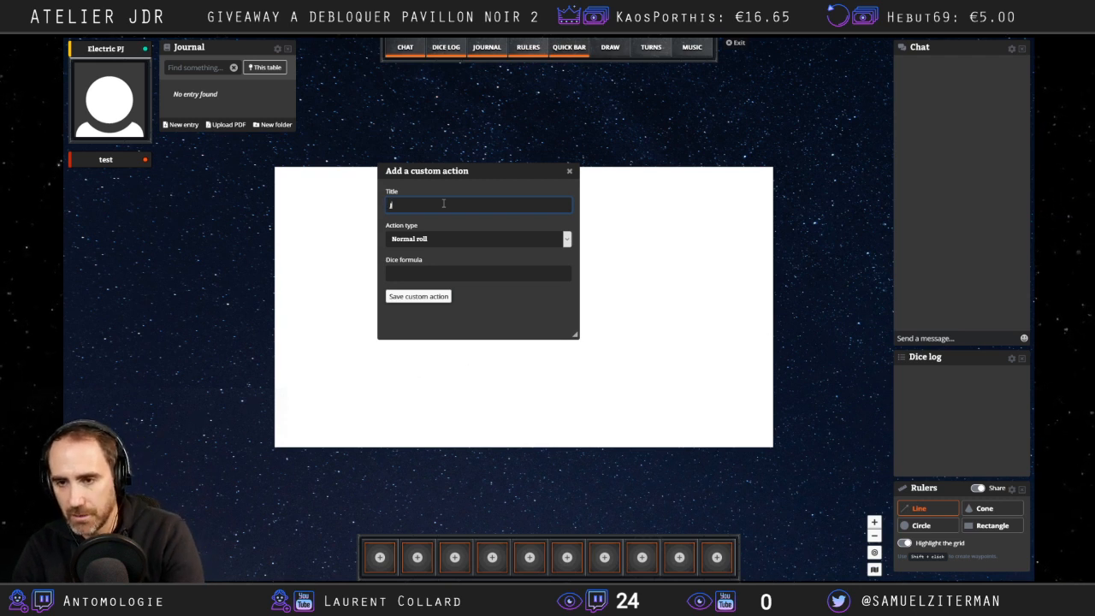
pyautogui.write('Jet c')
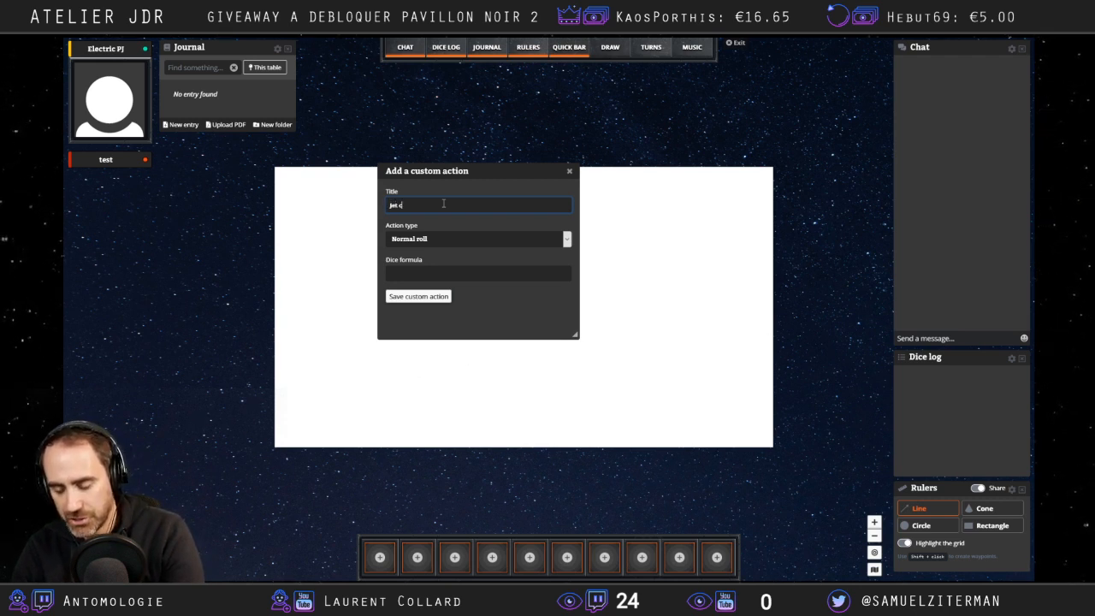
pyautogui.write('aché DS')
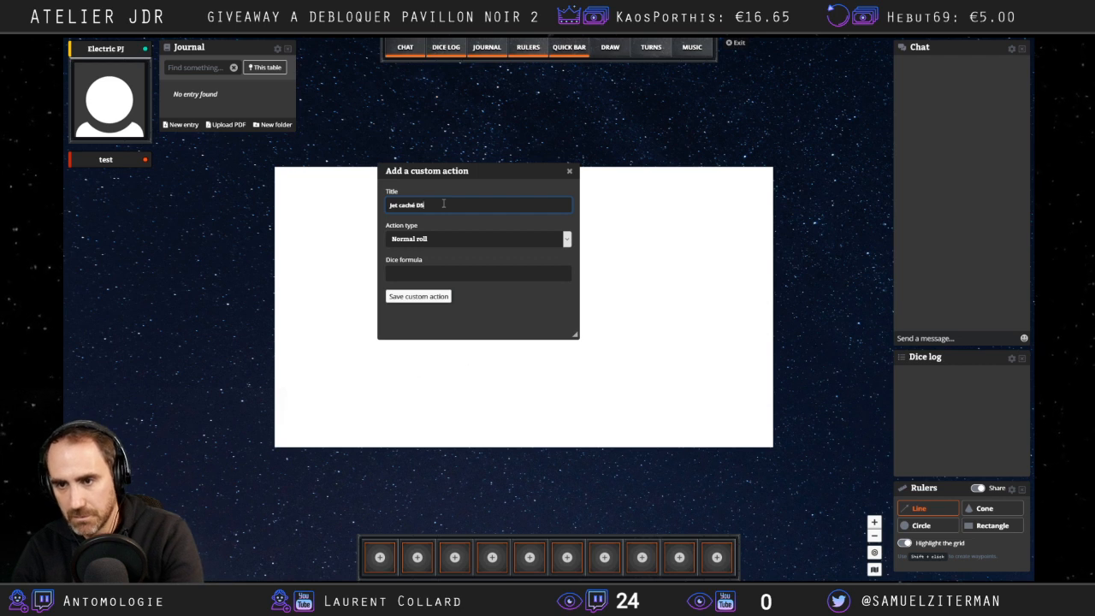
# Keep the action type at Normal roll, set the dice formula to 1d6, and save the custom action.
pyautogui.click(449, 238)
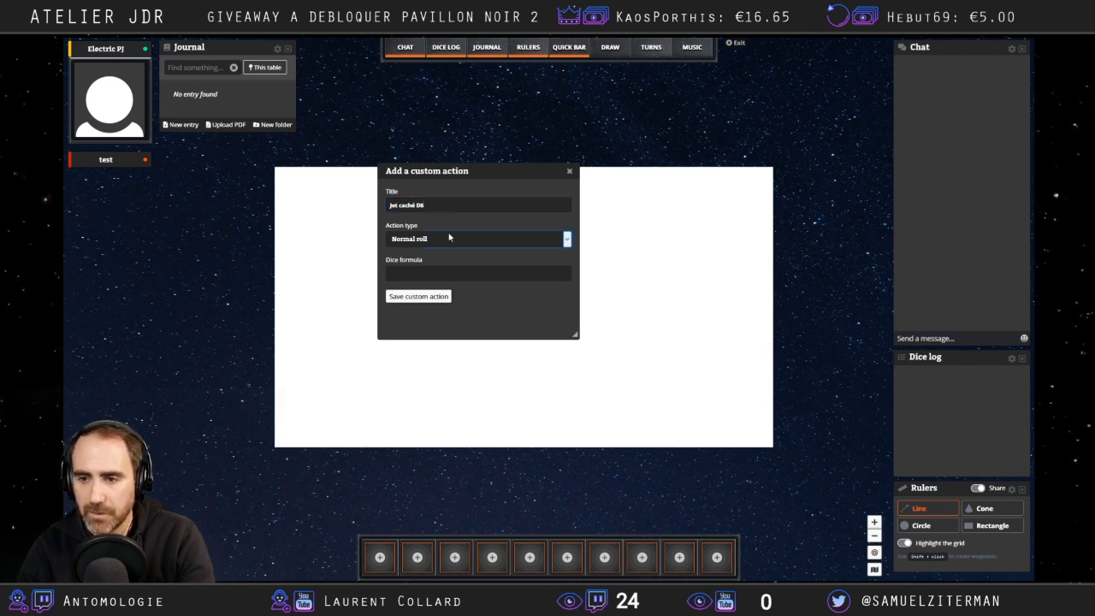
pyautogui.press('Tab')
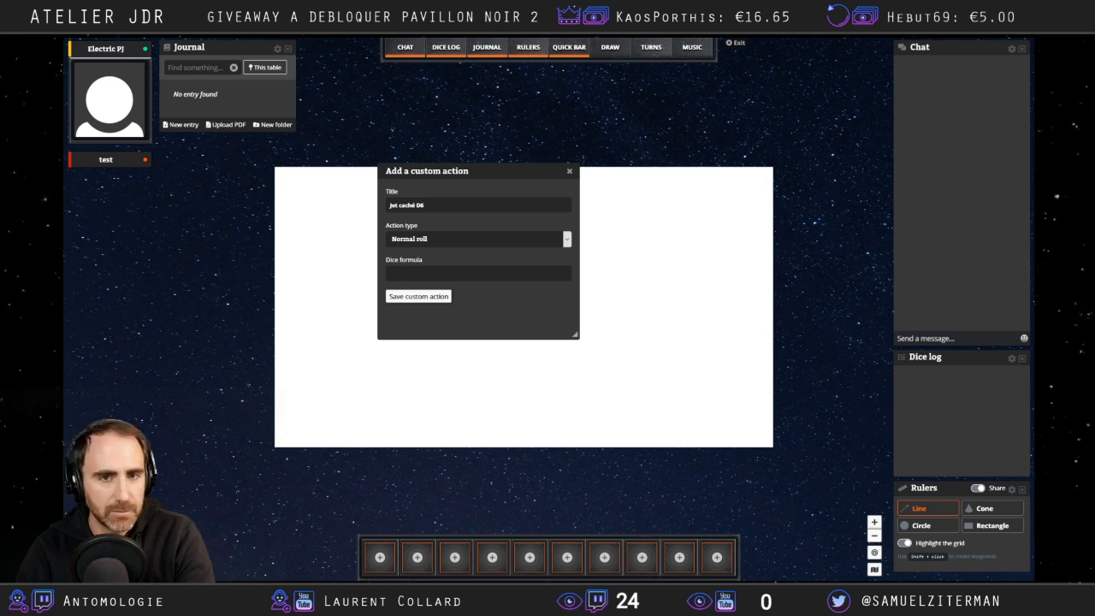
pyautogui.click(453, 274)
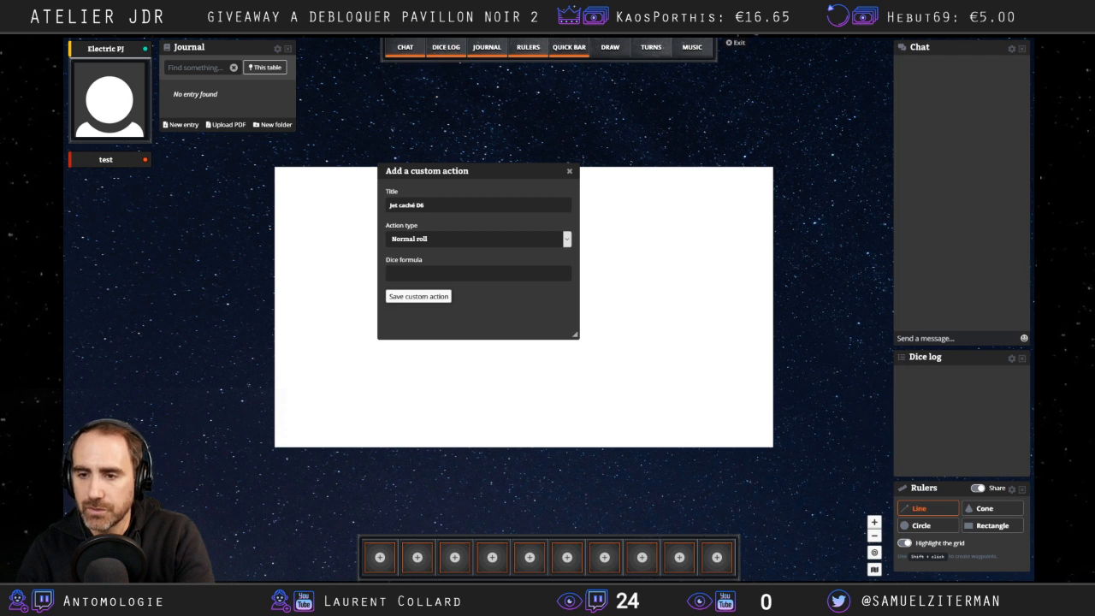
pyautogui.click(413, 279)
pyautogui.write('1d')
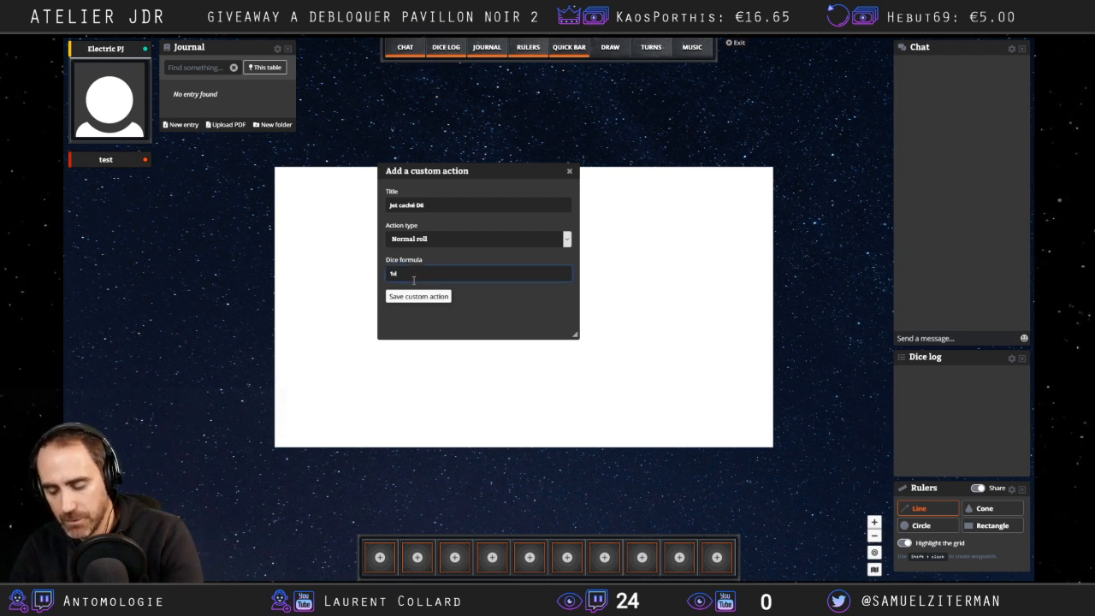
pyautogui.write('6')
pyautogui.click(419, 296)
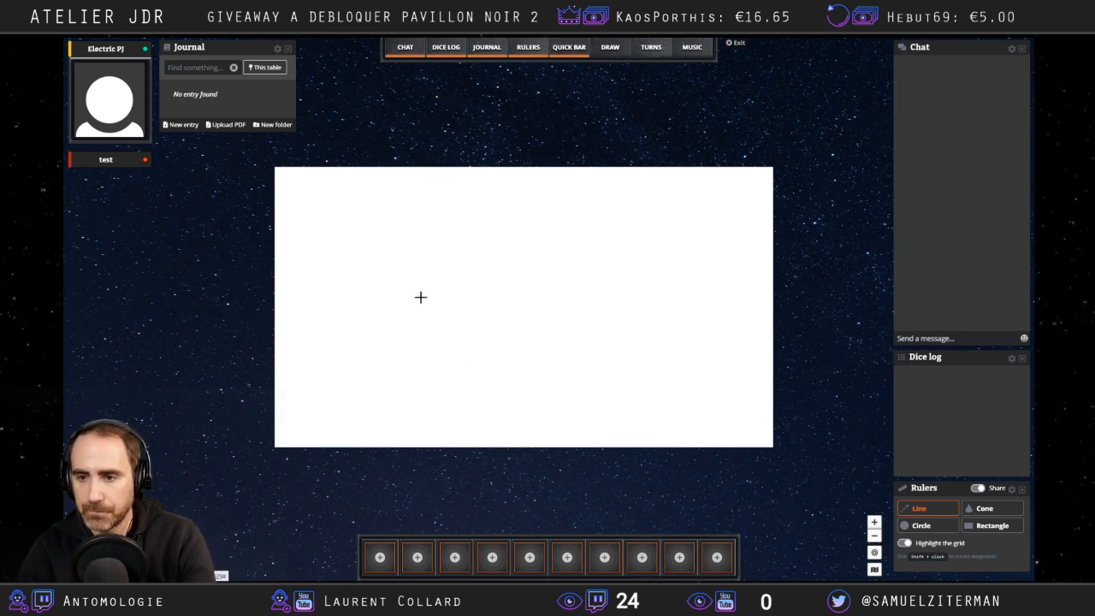
# Roll the Jet caché D6 quick bar action twice and check the options available for its slot.
pyautogui.click(379, 558)
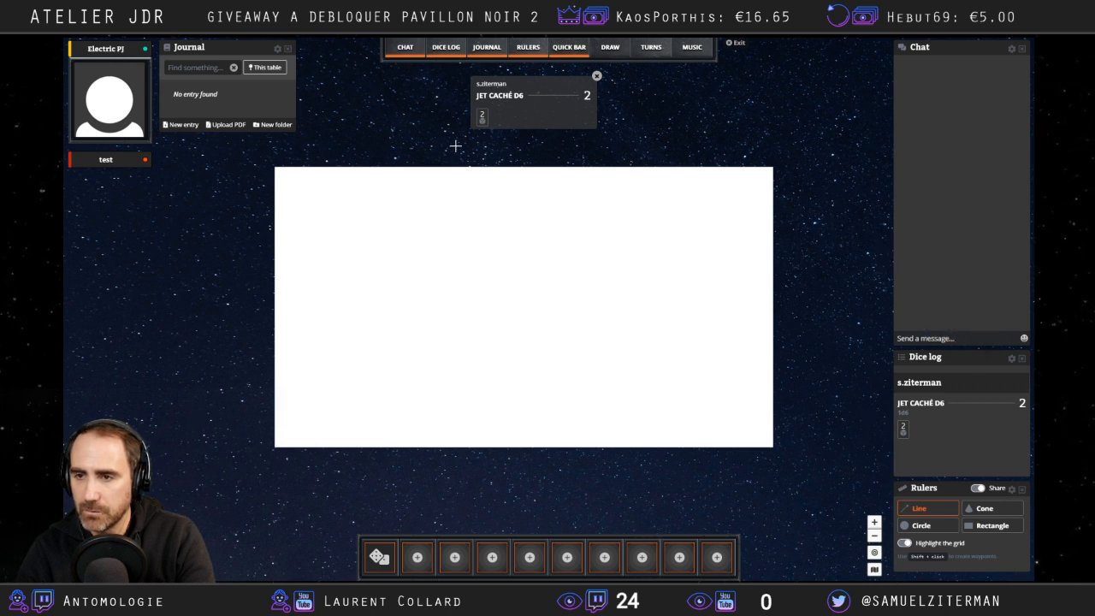
pyautogui.click(379, 556)
pyautogui.rightClick(382, 552)
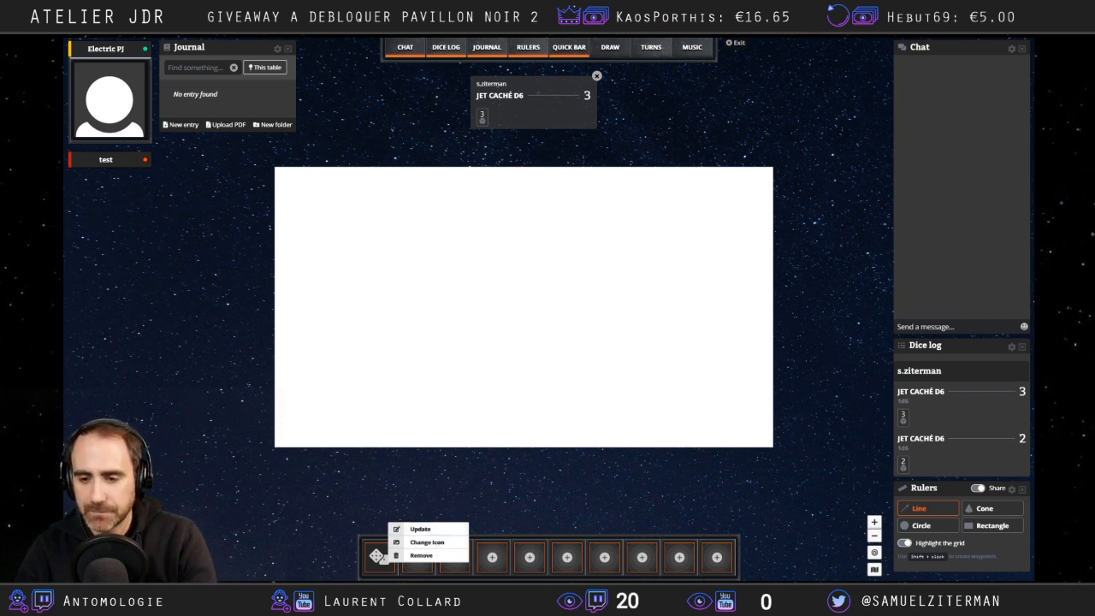
pyautogui.click(276, 277)
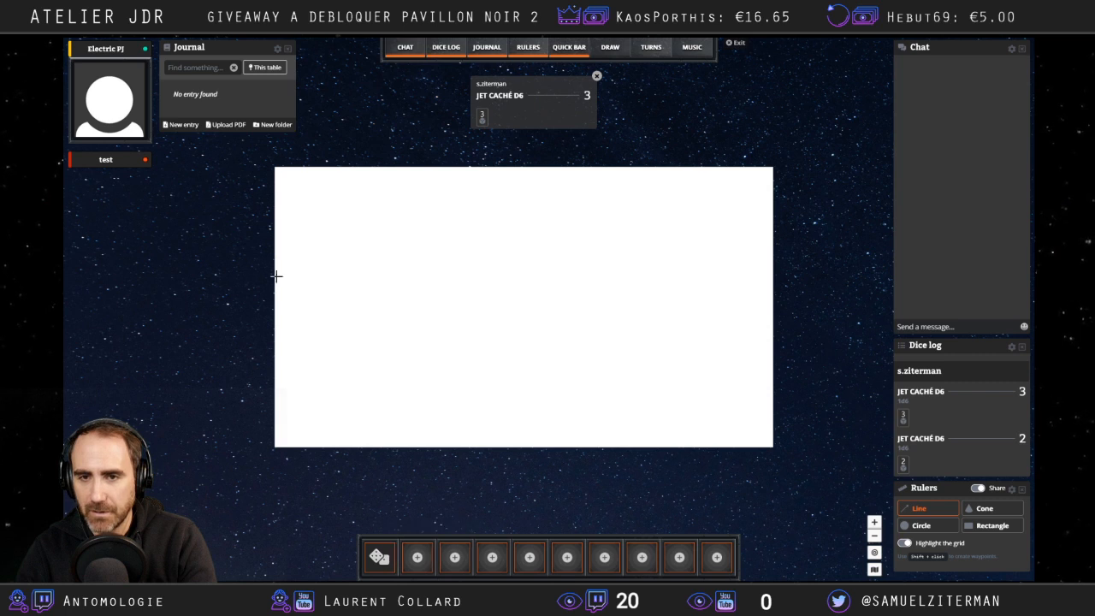
pyautogui.click(410, 565)
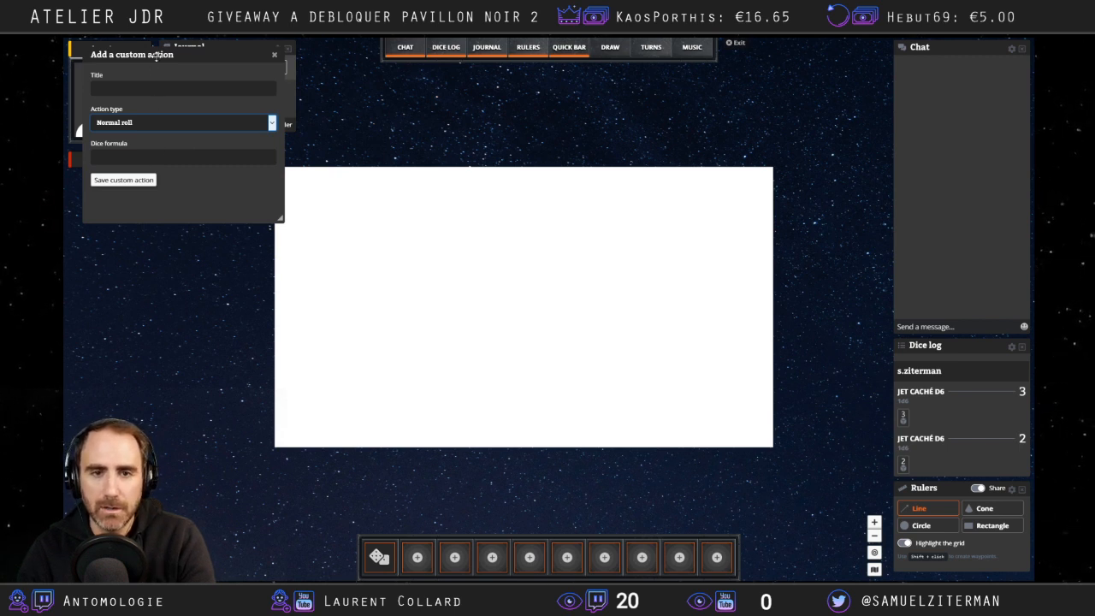
pyautogui.moveTo(157, 55); pyautogui.dragTo(461, 216)
pyautogui.click(577, 215)
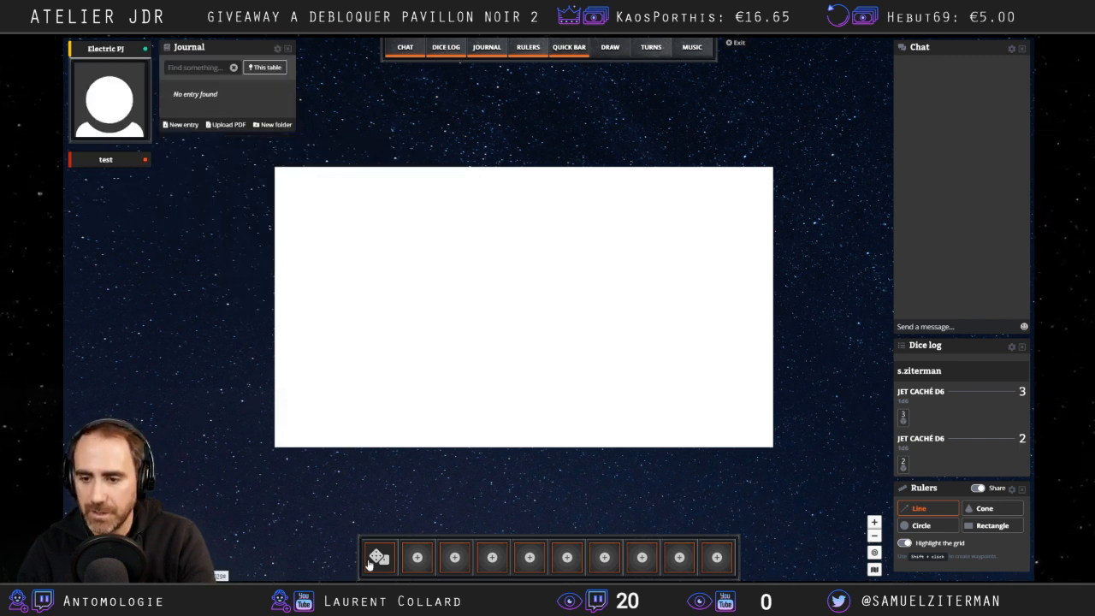
# Change the Jet caché D6 quick bar action's type to Roll for GM only and save the custom action.
pyautogui.rightClick(379, 557)
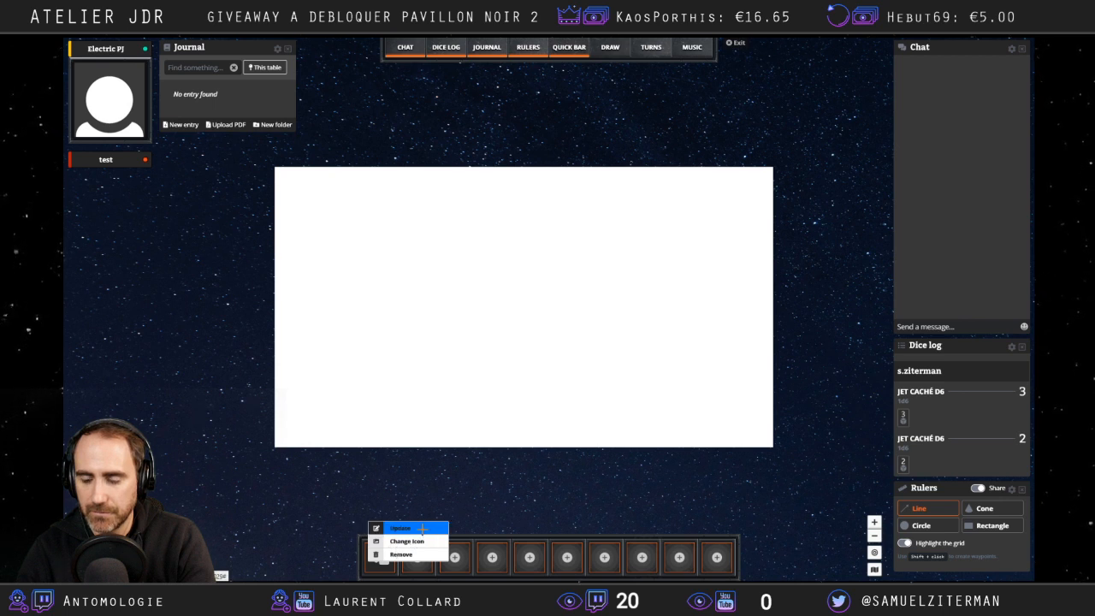
pyautogui.click(410, 528)
pyautogui.moveTo(167, 56); pyautogui.dragTo(446, 248)
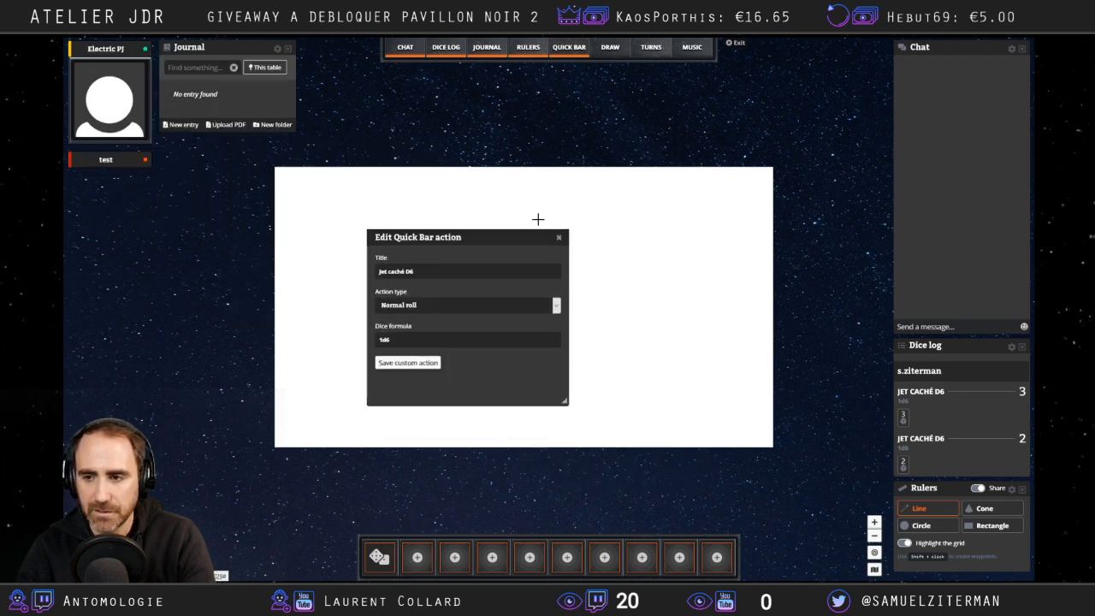
pyautogui.click(400, 340)
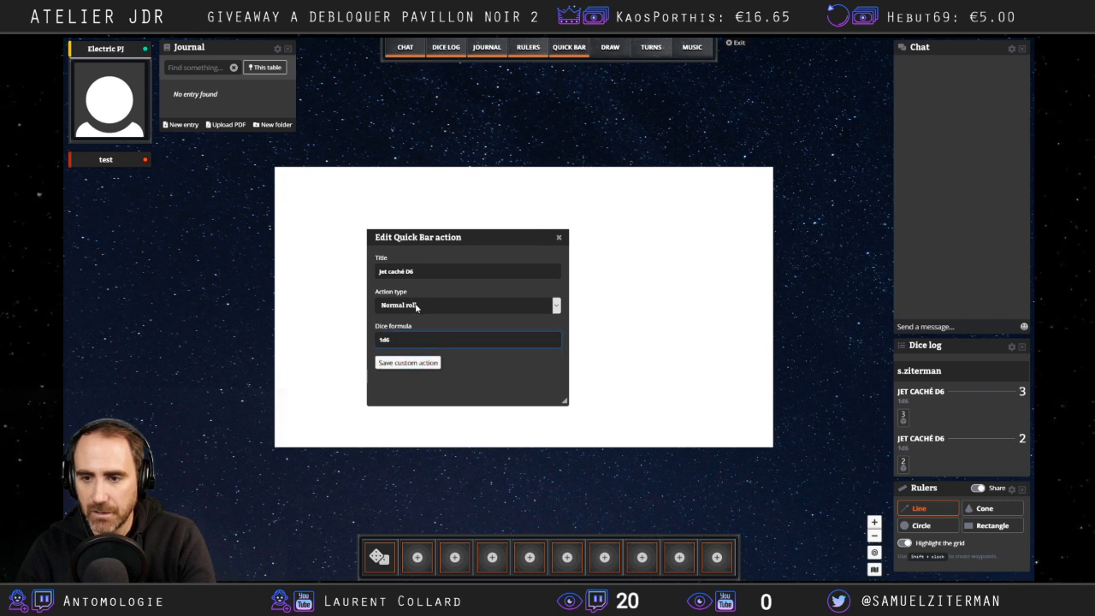
pyautogui.click(417, 306)
pyautogui.click(419, 343)
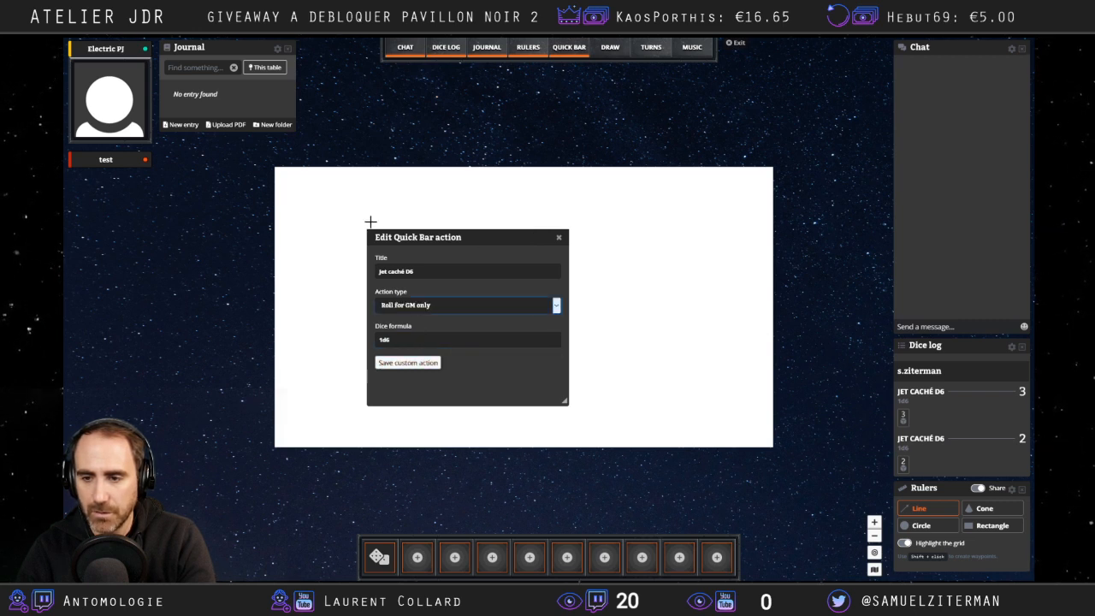
pyautogui.moveTo(370, 231); pyautogui.dragTo(399, 230)
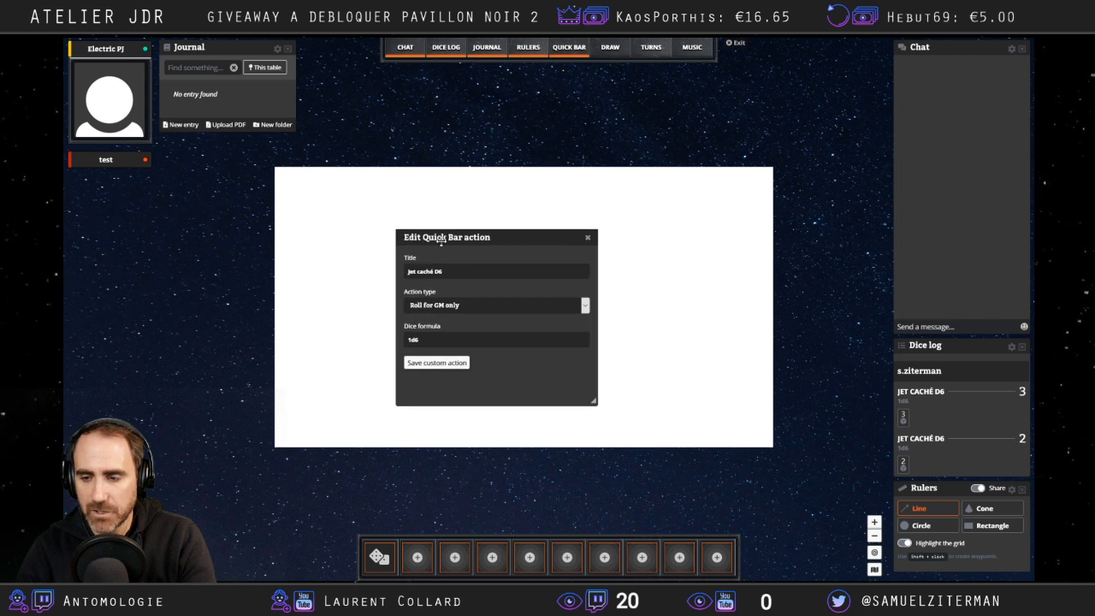
pyautogui.moveTo(479, 253)
pyautogui.mouseDown()
pyautogui.moveTo(466, 235)
pyautogui.moveTo(448, 252)
pyautogui.moveTo(481, 232)
pyautogui.mouseUp()
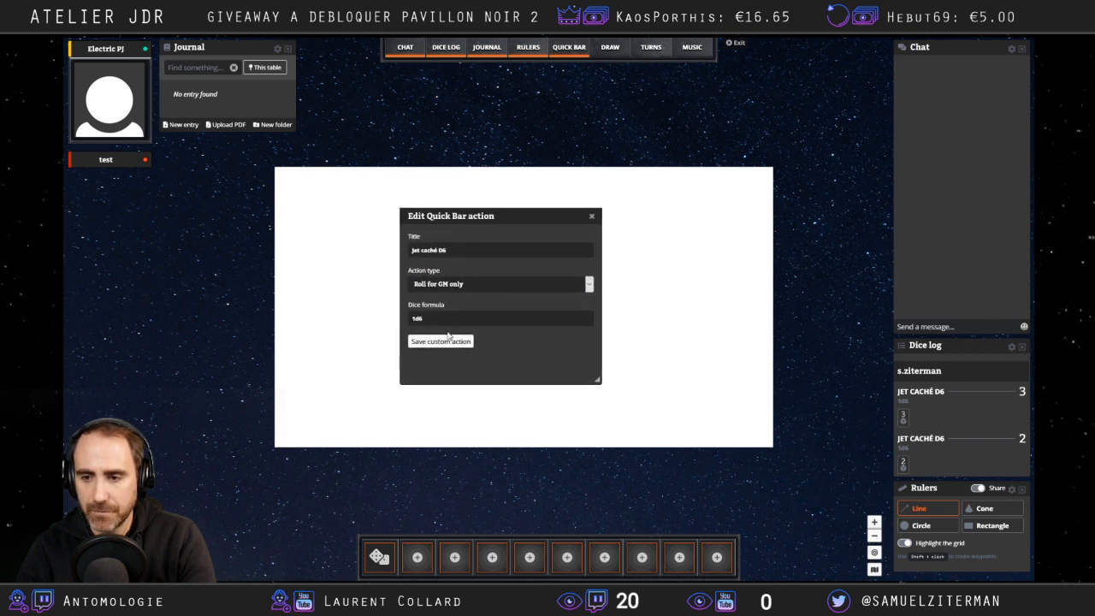
pyautogui.click(440, 340)
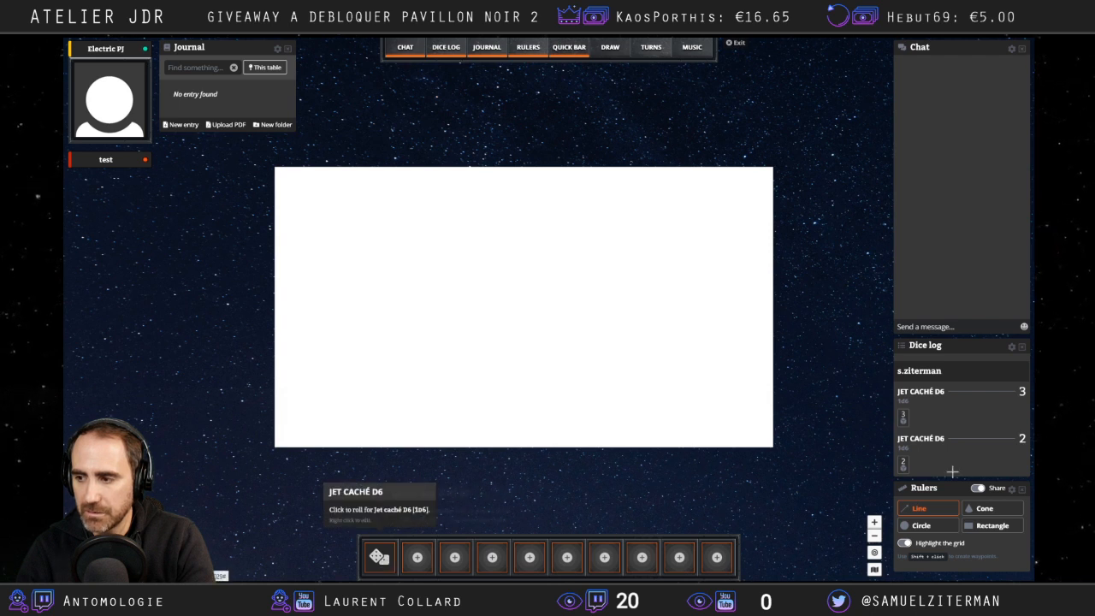
# Check the settings of the Jet caché D6 quick bar action and save it again.
pyautogui.rightClick(381, 555)
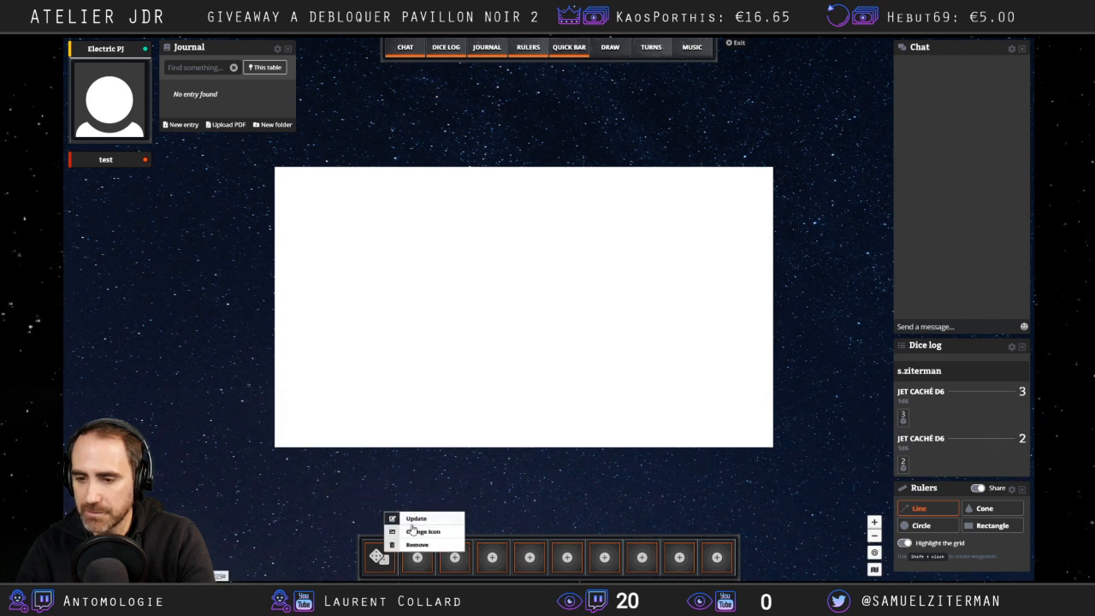
pyautogui.click(417, 519)
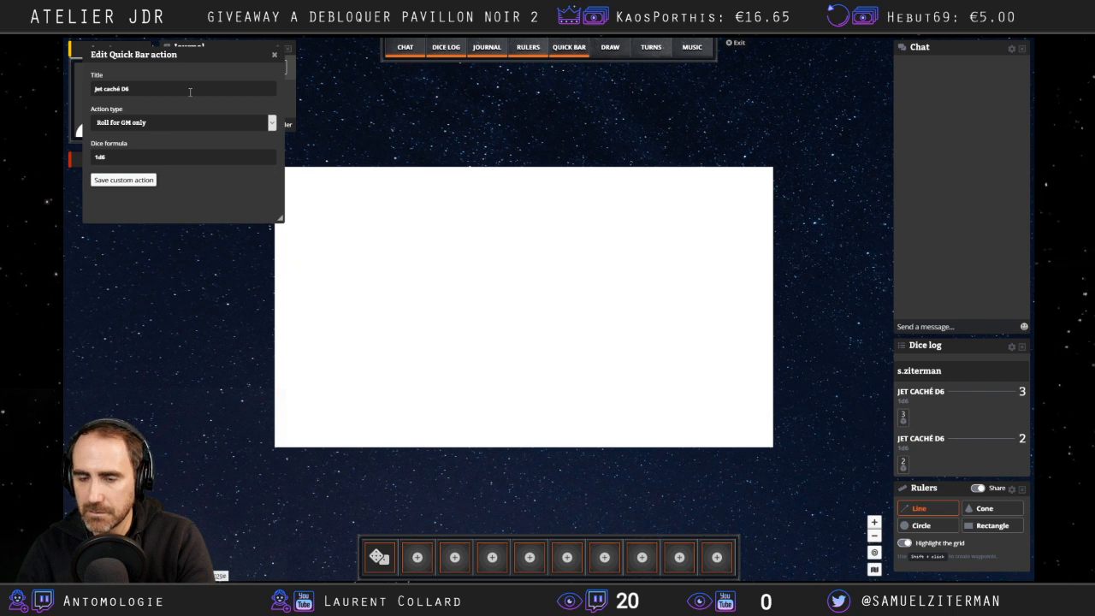
pyautogui.moveTo(191, 55); pyautogui.dragTo(595, 175)
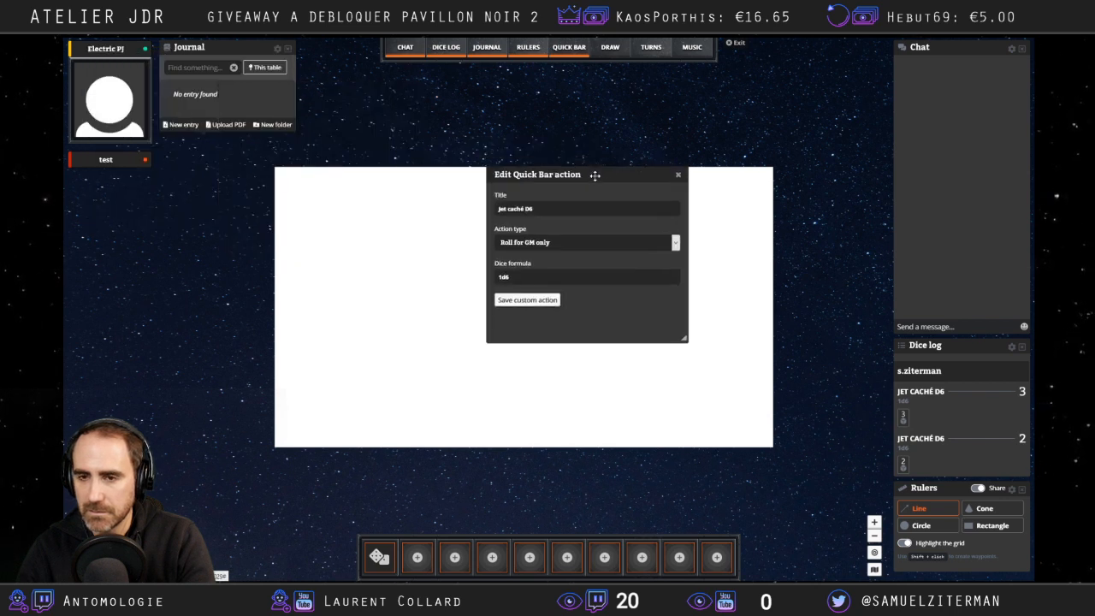
pyautogui.click(535, 301)
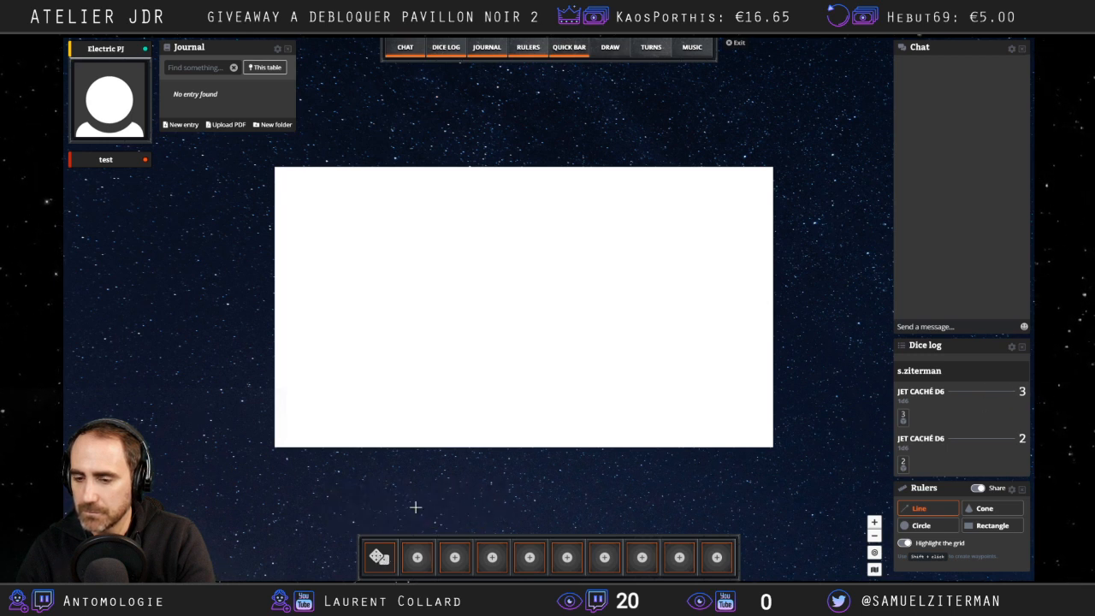
# Change the Jet caché D6 action's type to Roll for GM & You, save it, and roll it twice.
pyautogui.rightClick(379, 558)
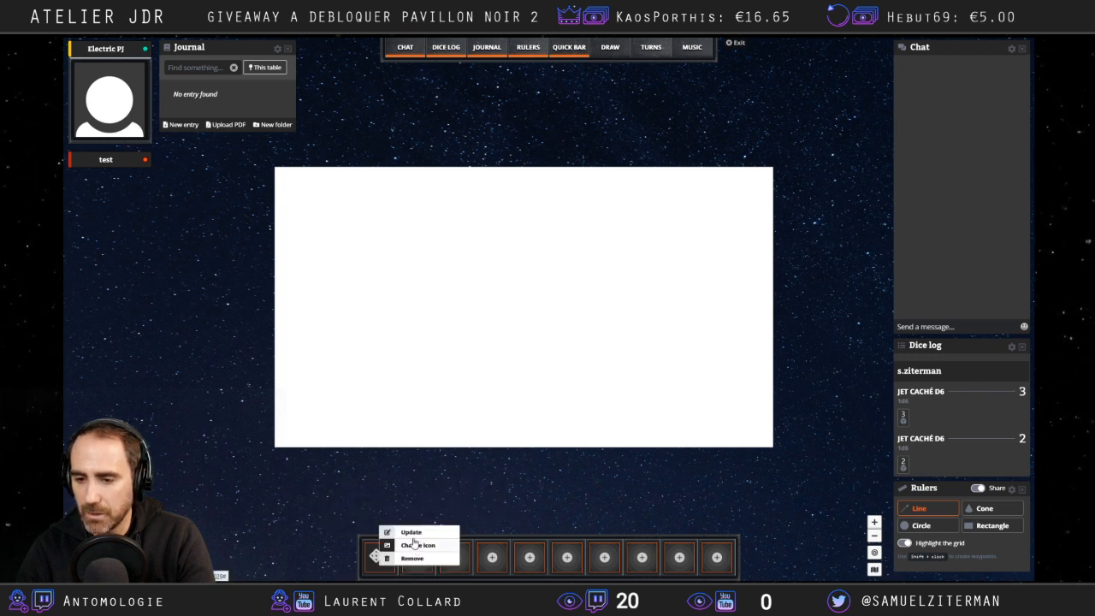
pyautogui.click(411, 533)
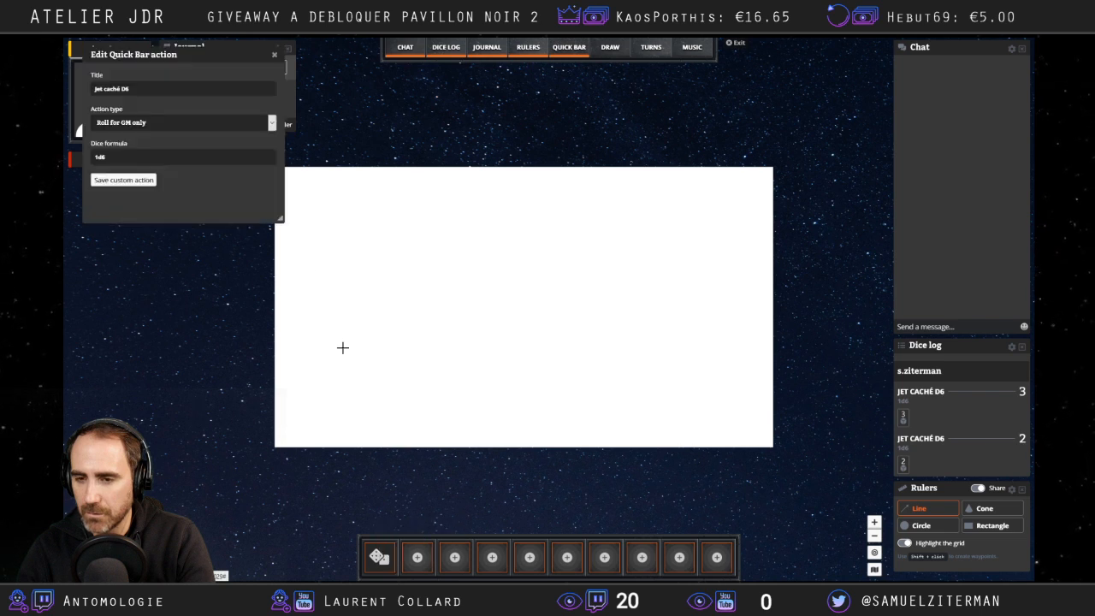
pyautogui.click(167, 124)
pyautogui.click(165, 142)
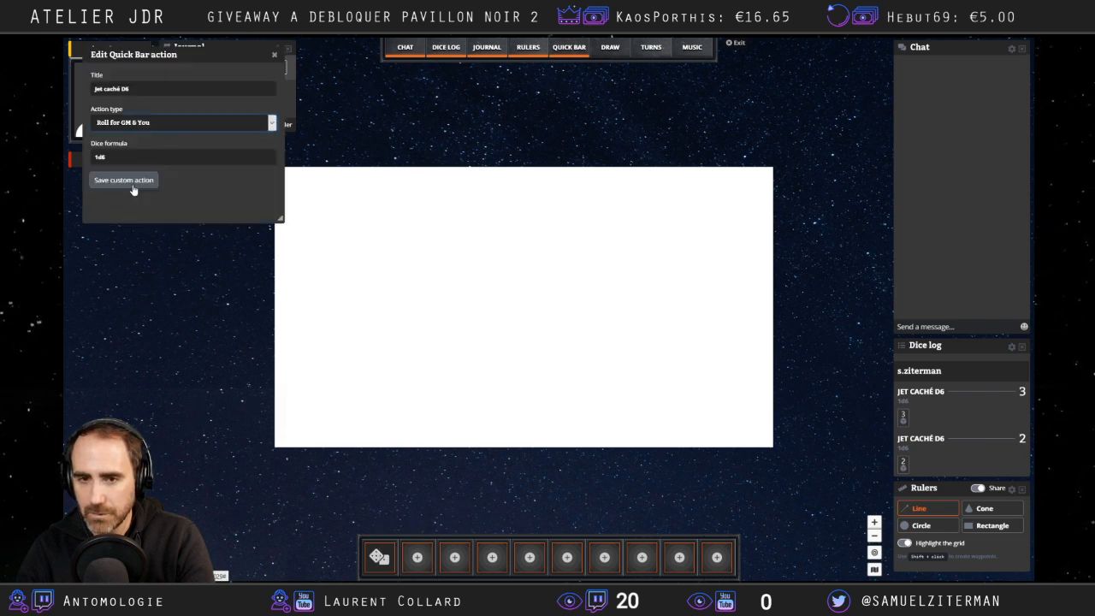
pyautogui.click(132, 186)
pyautogui.click(383, 558)
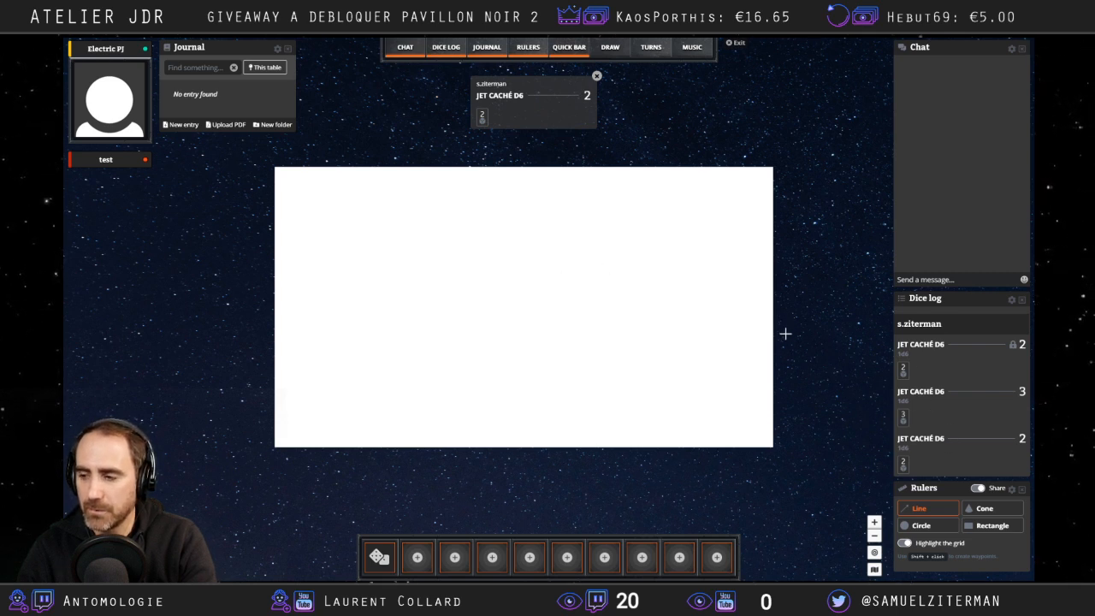
pyautogui.click(379, 557)
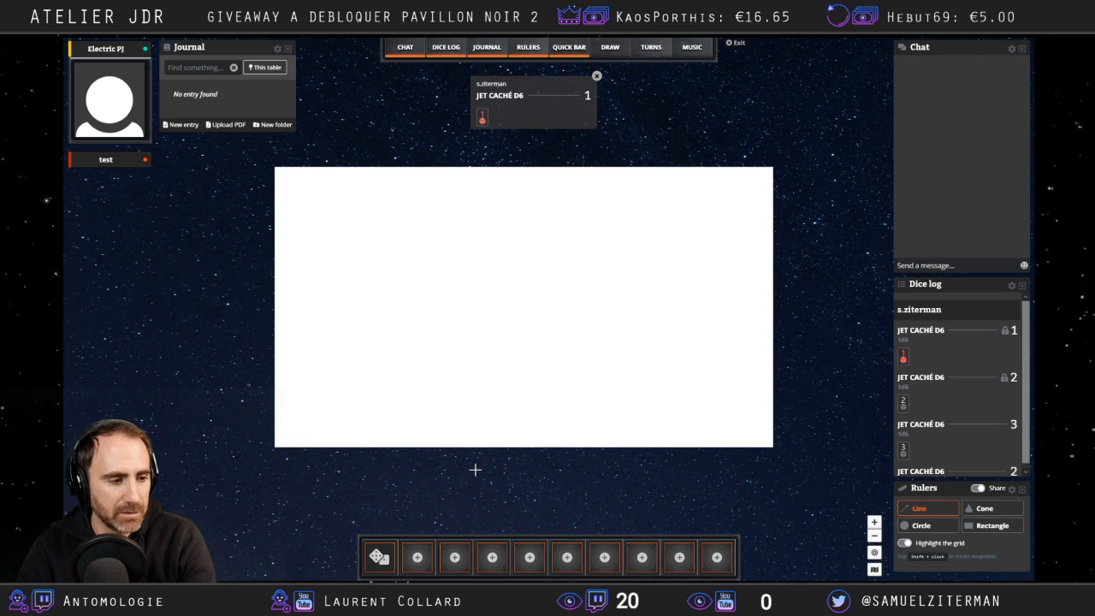
# Try to open the Electric PJ and test characters from the table's character list.
pyautogui.click(97, 52)
pyautogui.click(98, 51)
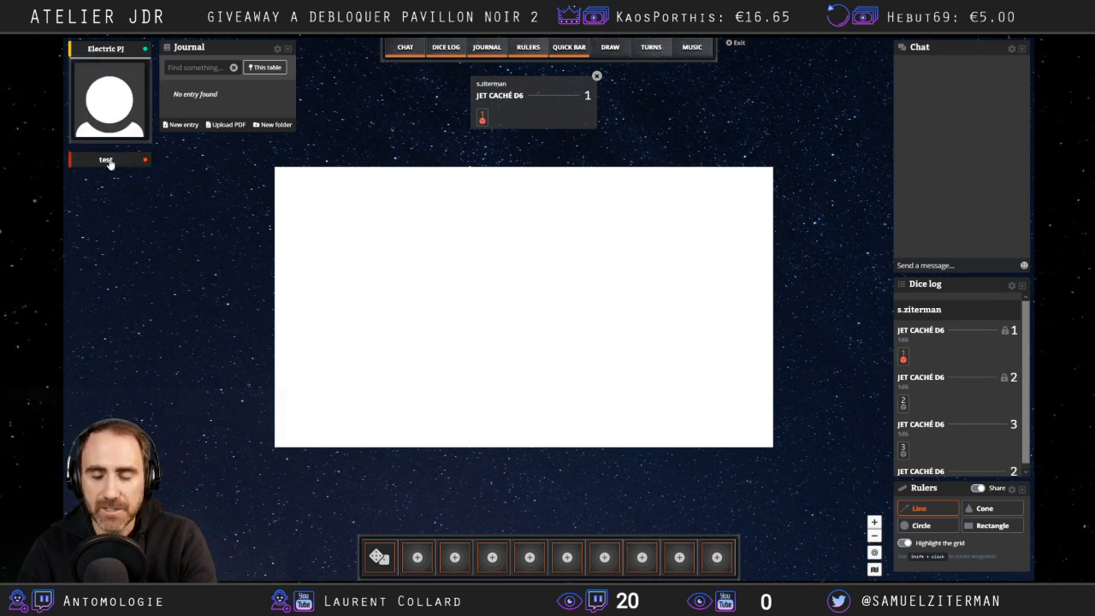
pyautogui.click(108, 161)
pyautogui.click(108, 161)
pyautogui.click(108, 161)
pyautogui.click(108, 160)
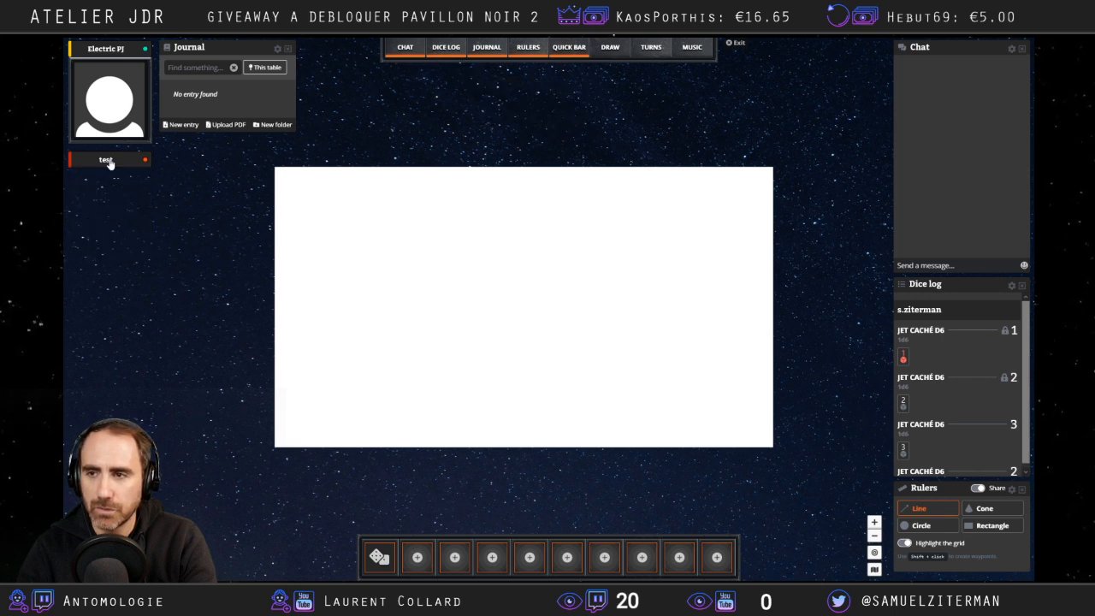
pyautogui.click(106, 159)
pyautogui.click(106, 159)
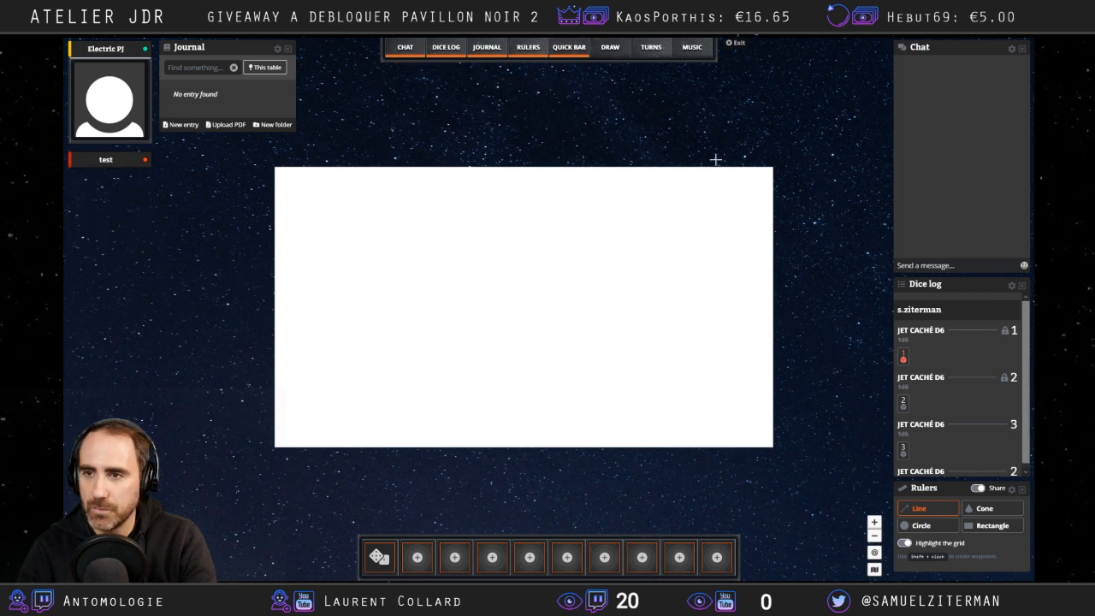
# Exit the table and rejoin BastionLand as the Game Master.
pyautogui.click(736, 49)
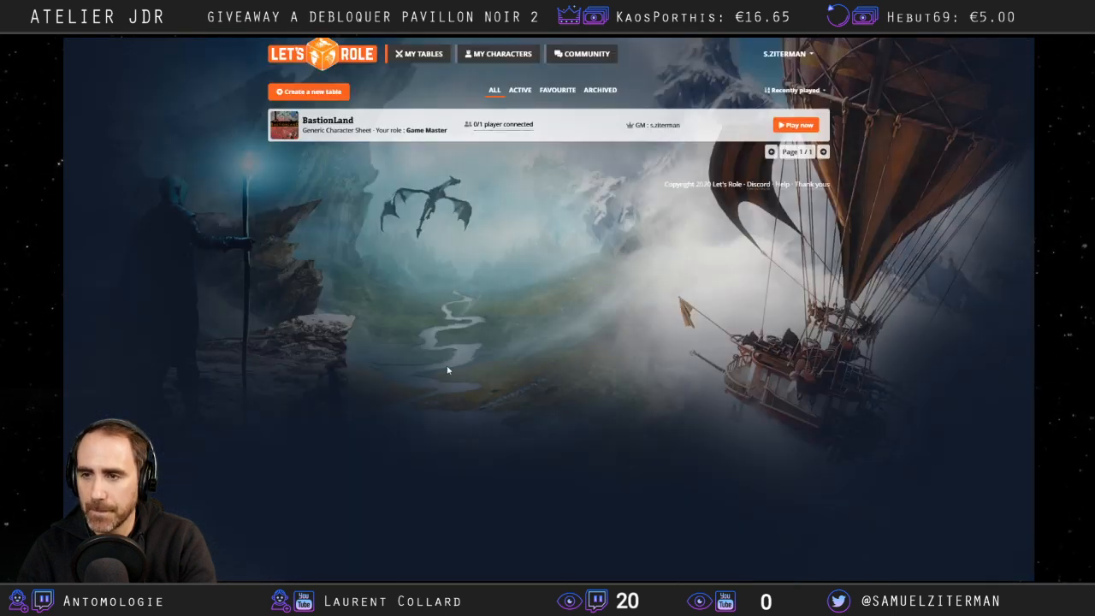
pyautogui.click(794, 126)
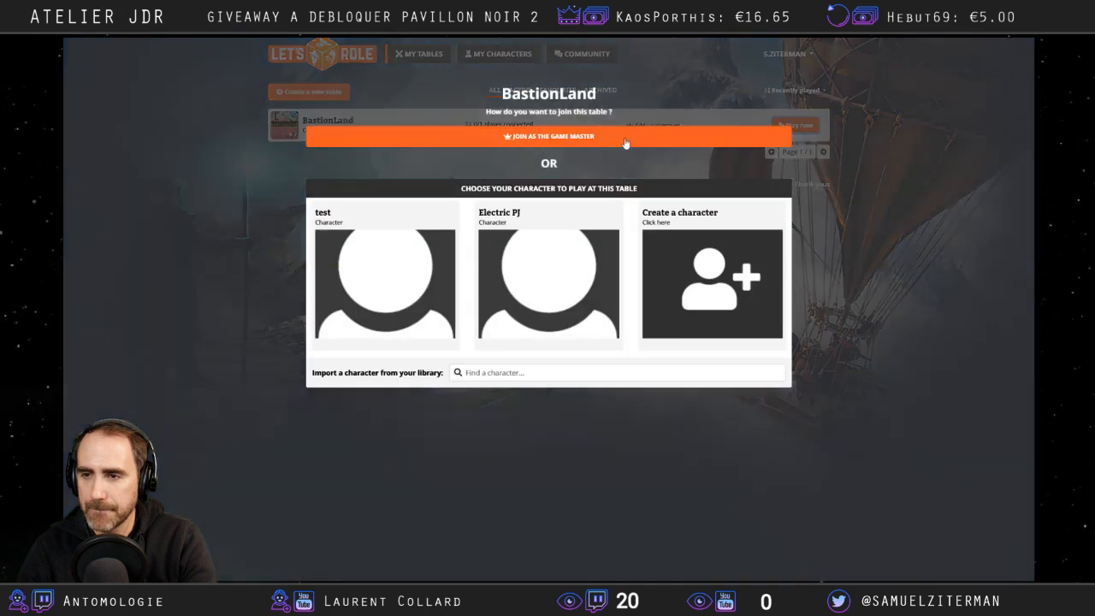
pyautogui.click(599, 144)
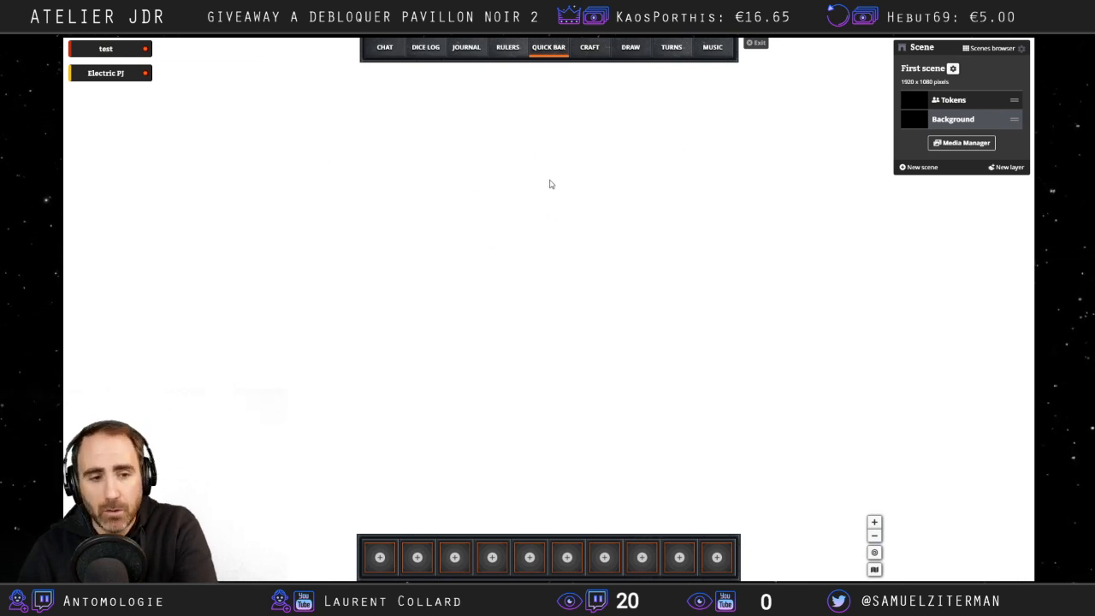
pyautogui.scroll(-5, 459, 245)
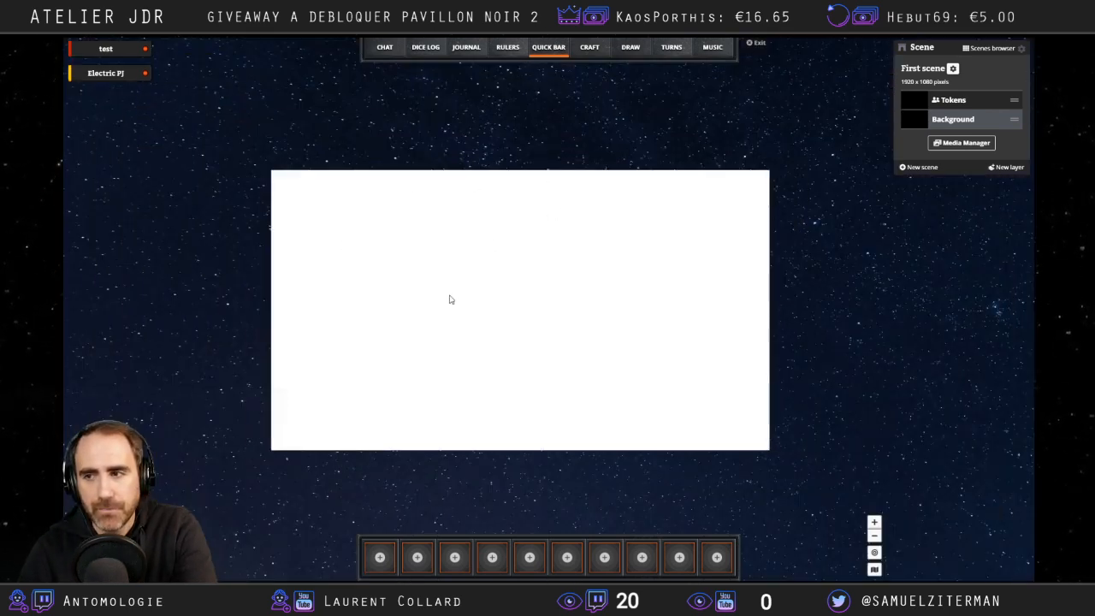
pyautogui.moveTo(411, 250); pyautogui.dragTo(420, 261)
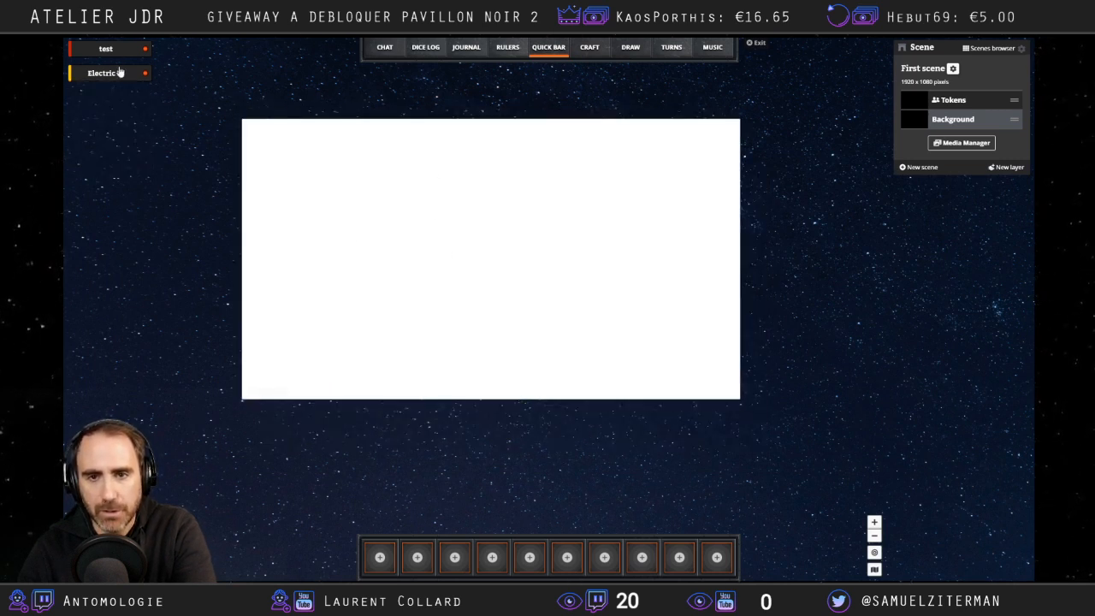
pyautogui.scroll(2, 632, 313)
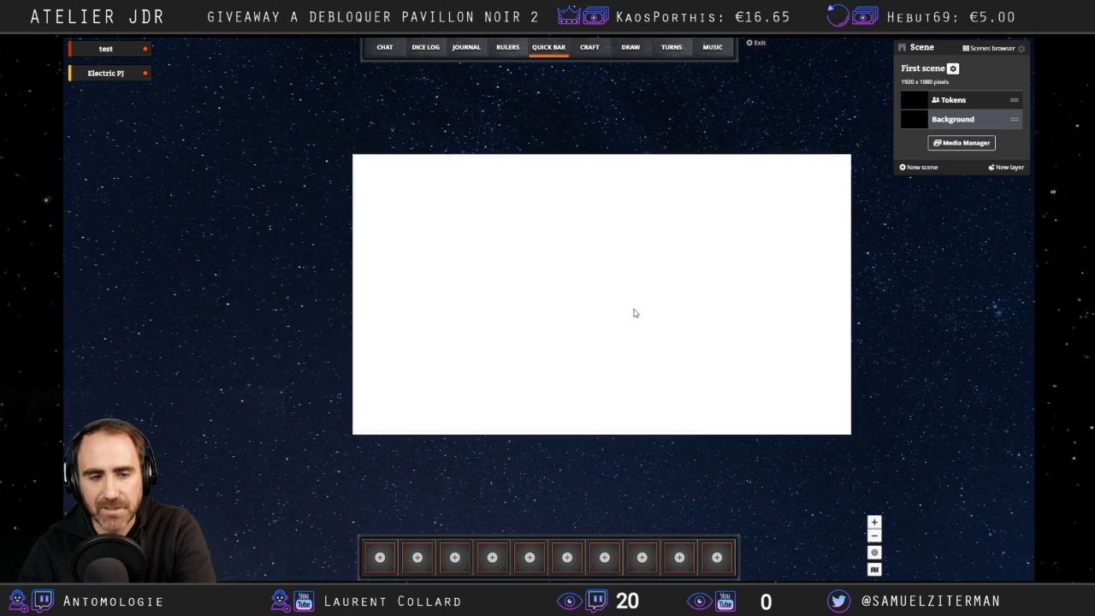
pyautogui.moveTo(554, 328); pyautogui.dragTo(535, 351)
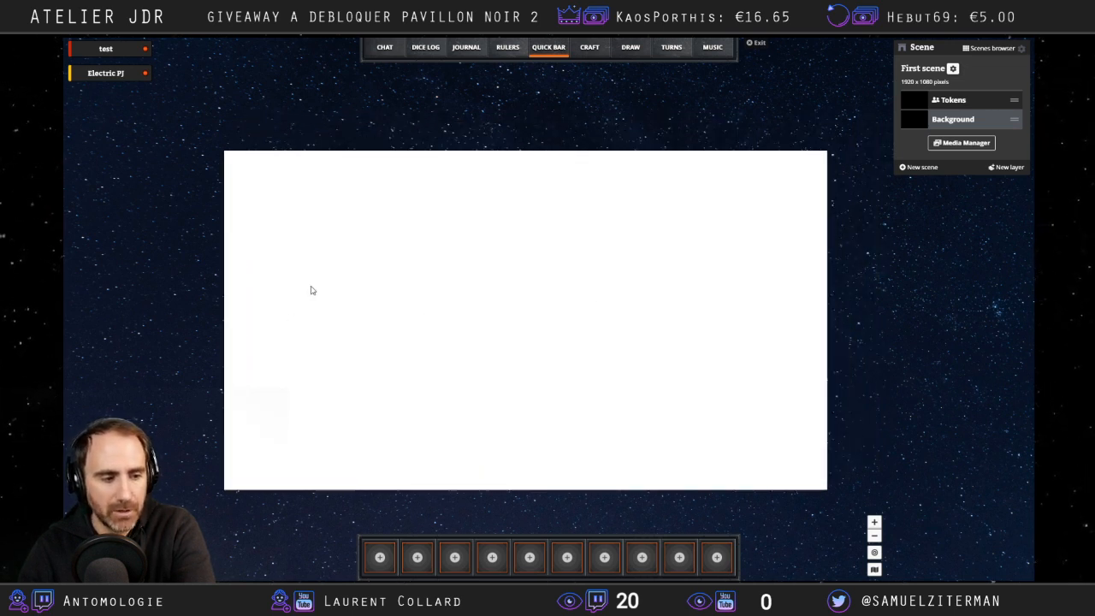
# Add a Roll for GM only action titled Jet caché D6 with dice formula 1d6 to the first quick bar slot and save it.
pyautogui.click(380, 557)
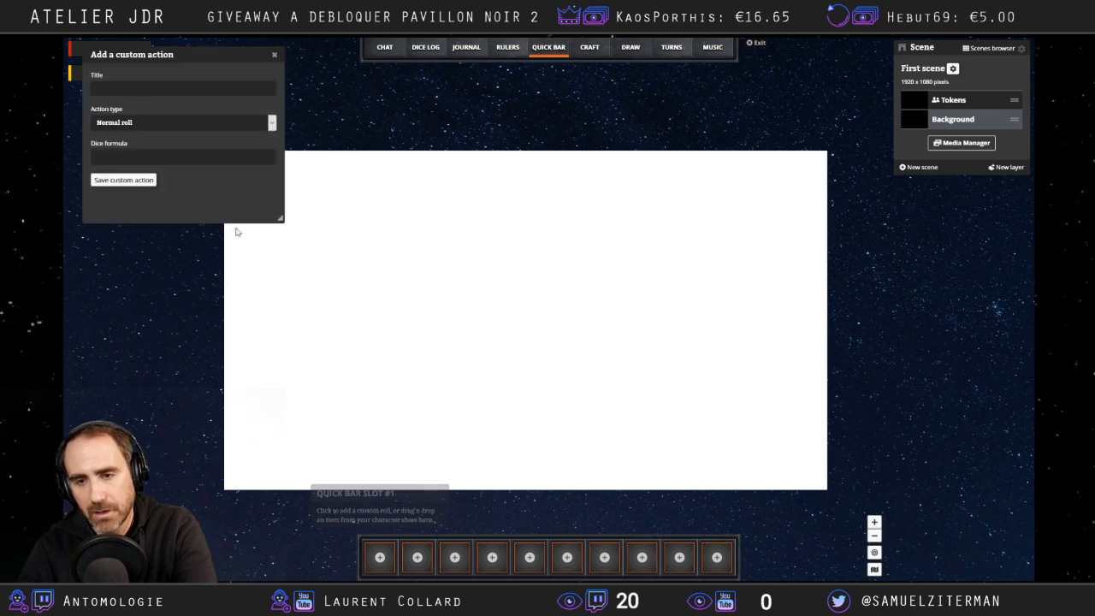
pyautogui.click(150, 122)
pyautogui.click(145, 158)
pyautogui.click(126, 91)
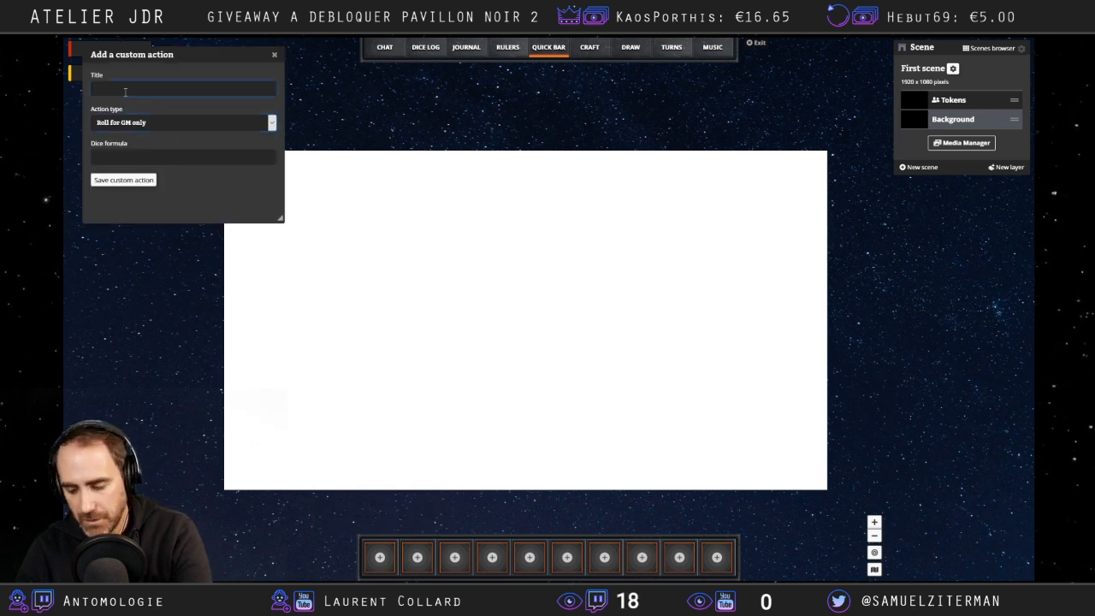
pyautogui.write('Jet caché D')
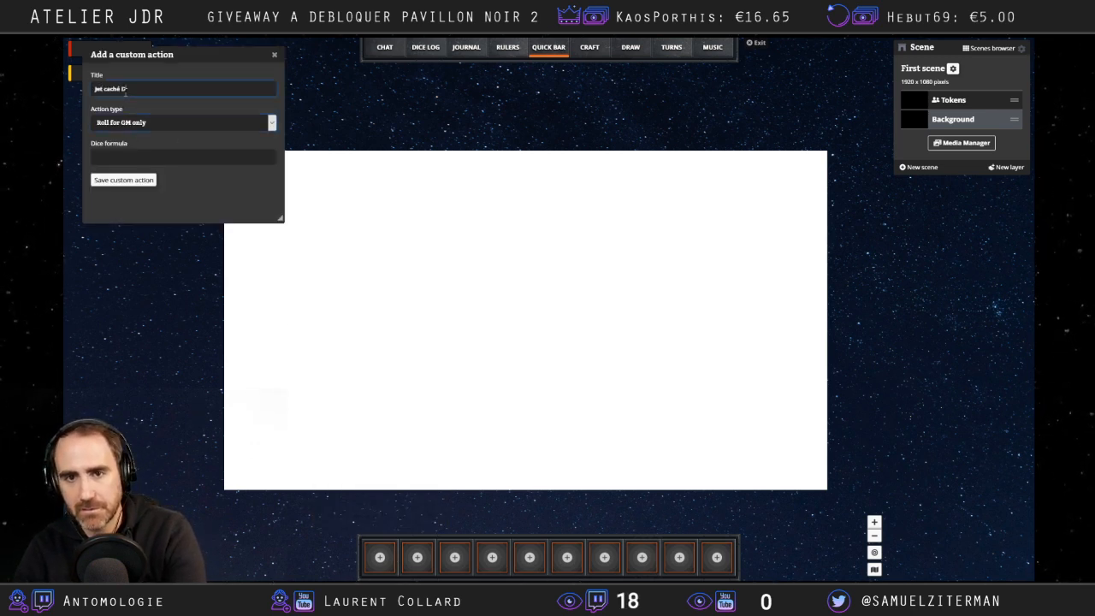
pyautogui.write('6')
pyautogui.click(131, 151)
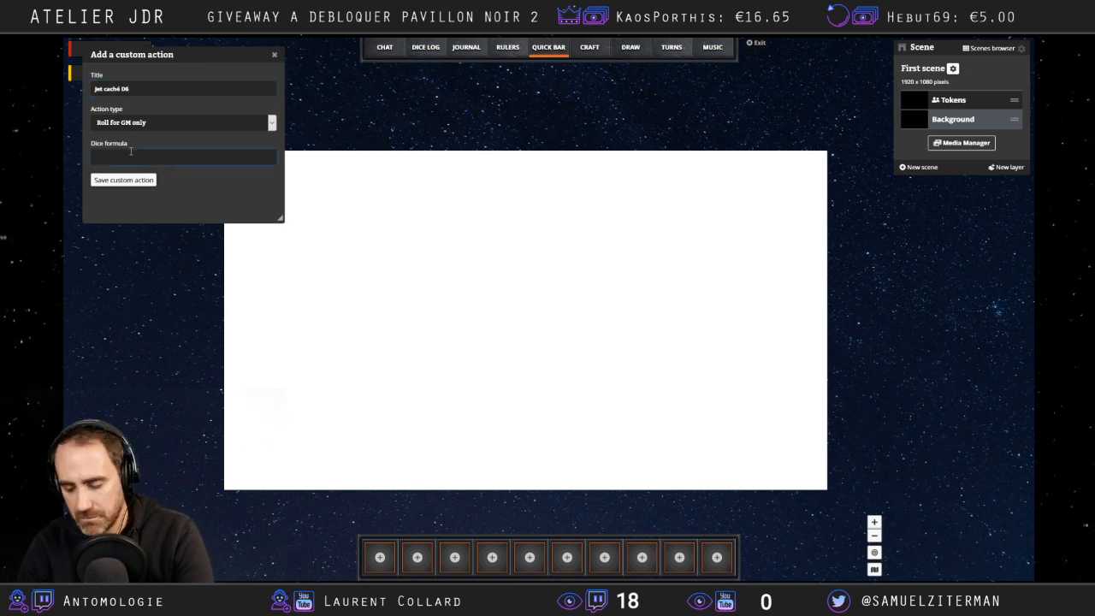
pyautogui.write('1d6')
pyautogui.click(123, 180)
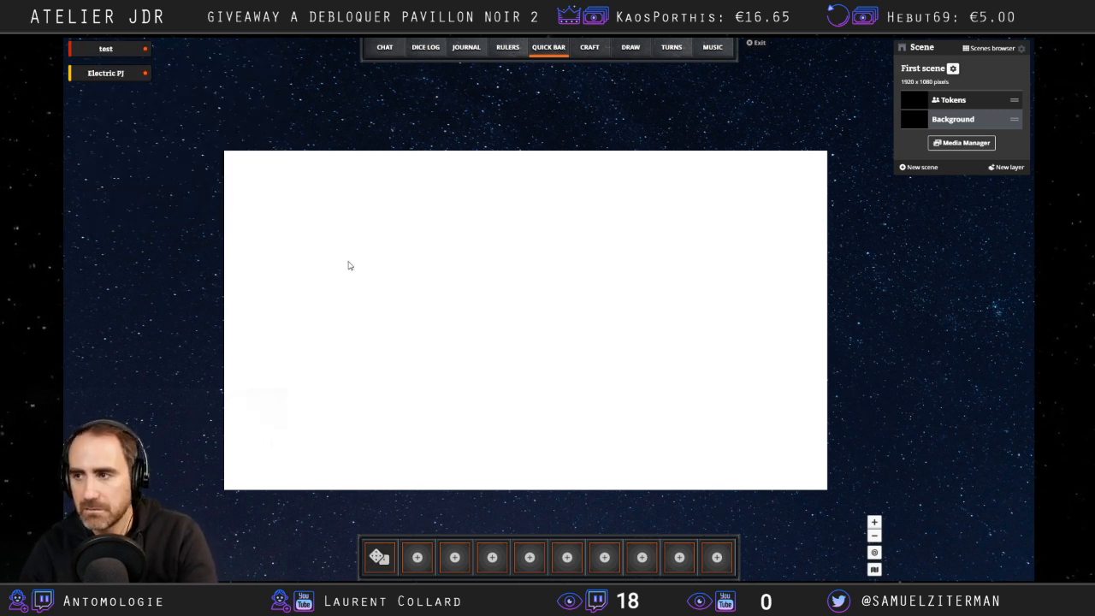
# Show the dice log and chat, and roll the Jet caché D6 action once, dismissing its result popup.
pyautogui.click(438, 48)
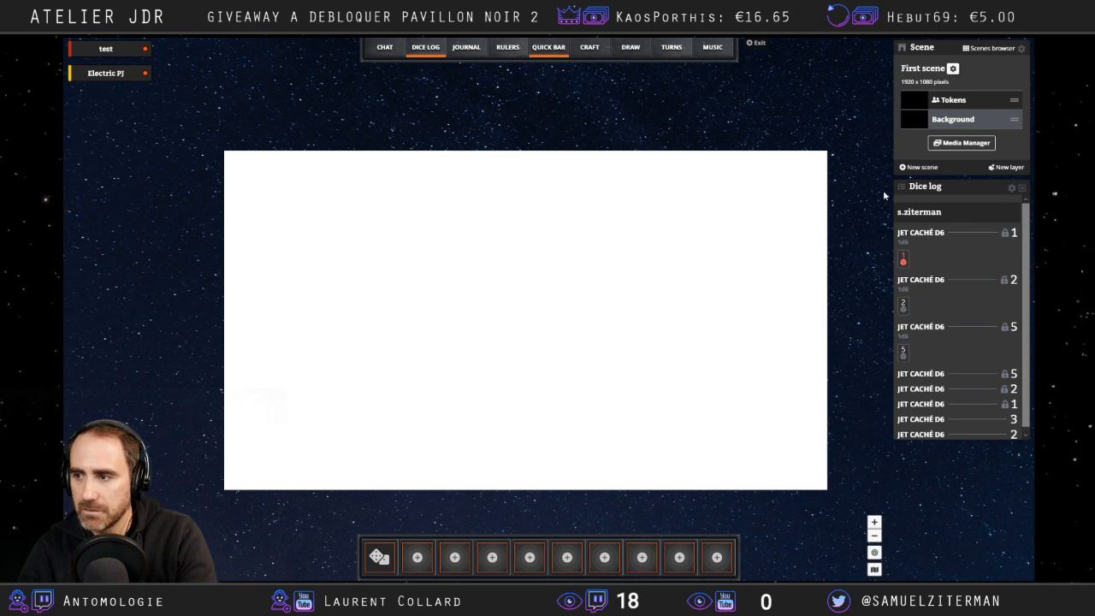
pyautogui.click(379, 557)
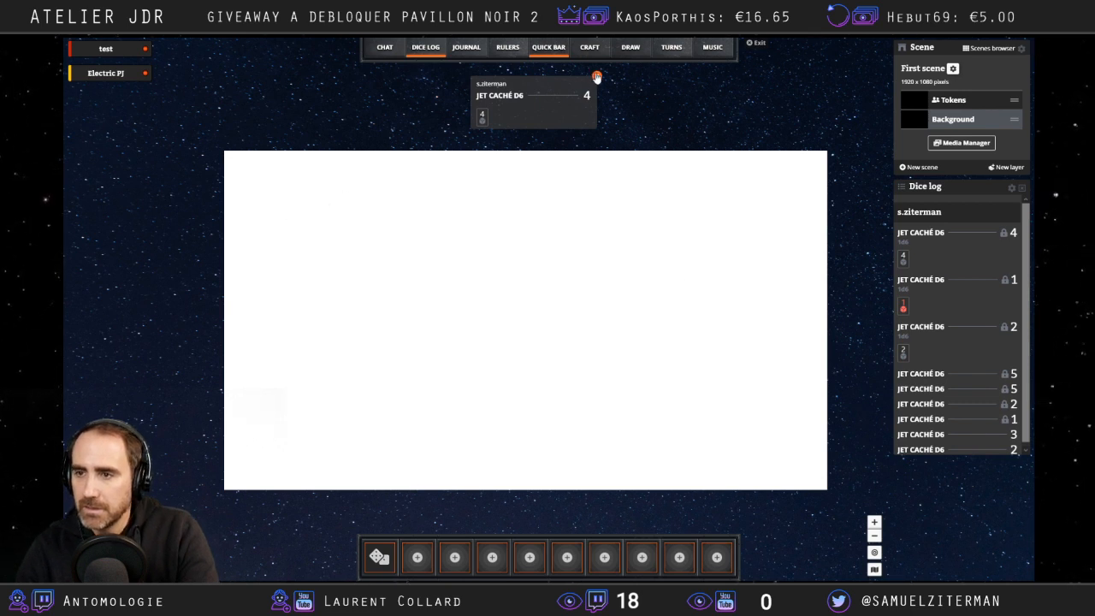
pyautogui.click(597, 77)
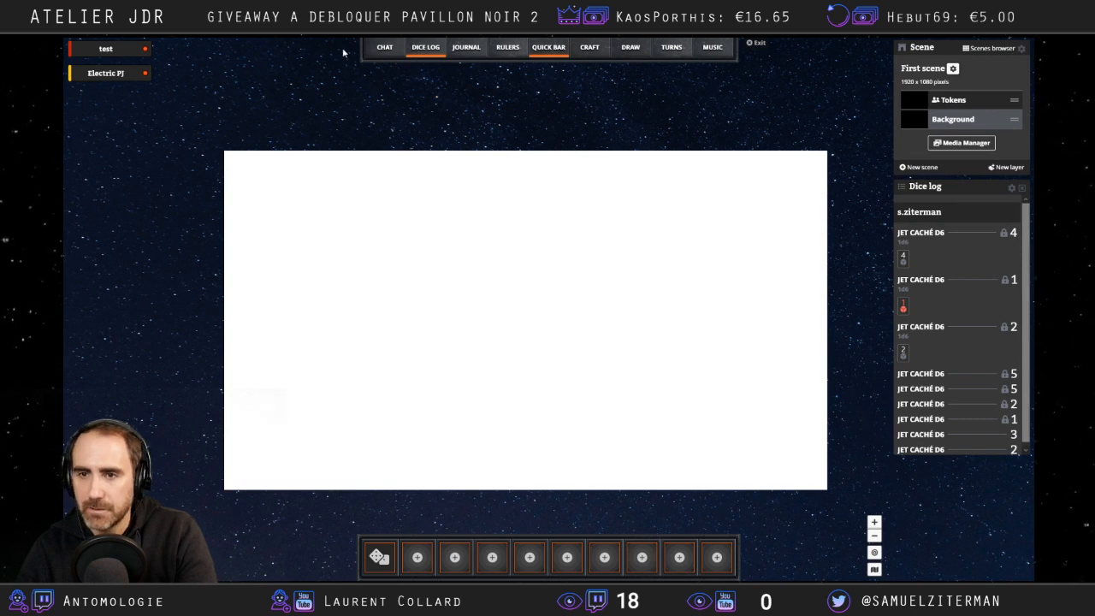
pyautogui.click(384, 48)
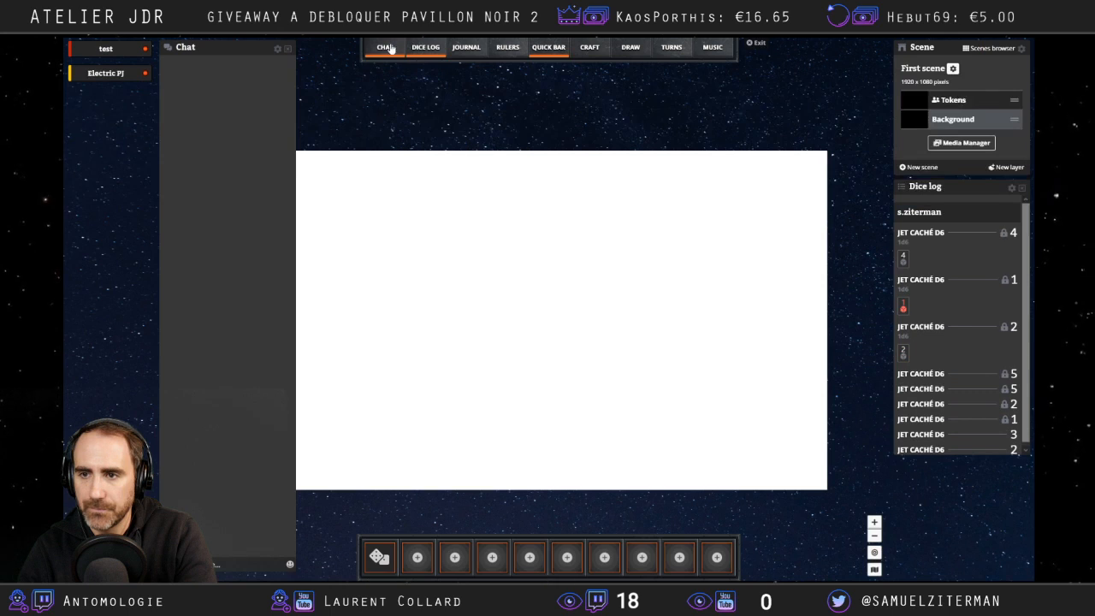
# Replace the chat with the table's journal and dock the journal to the left.
pyautogui.click(482, 48)
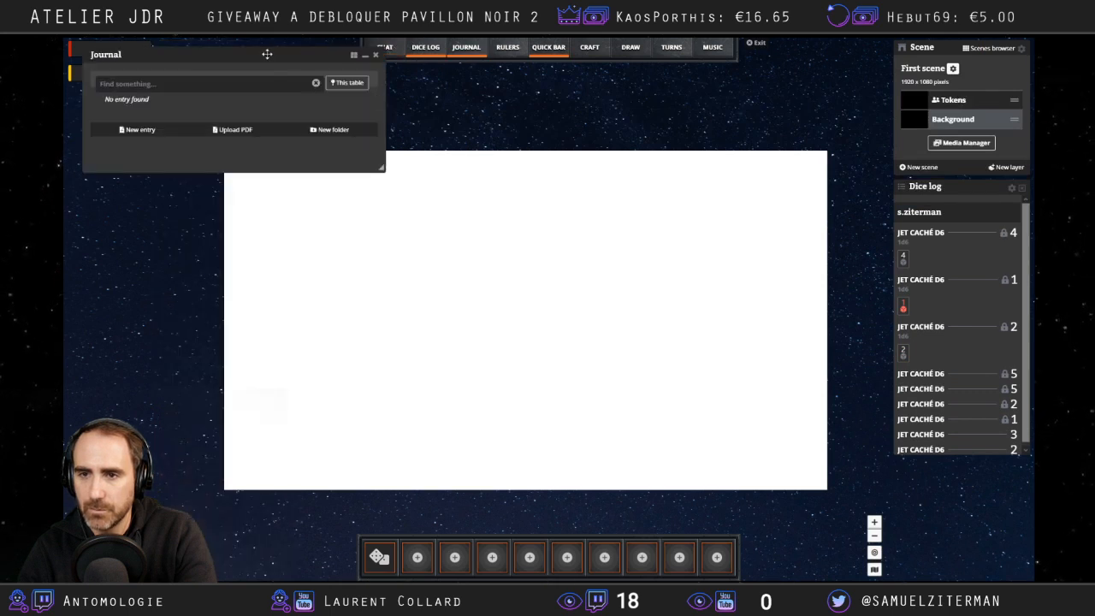
pyautogui.moveTo(266, 51); pyautogui.dragTo(356, 79)
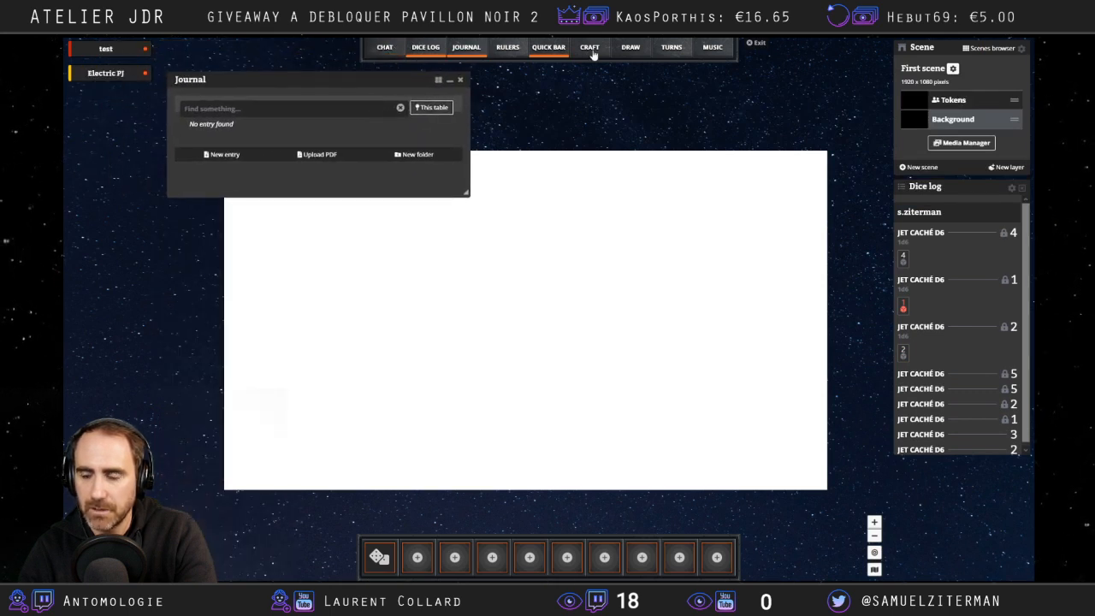
pyautogui.moveTo(259, 79); pyautogui.dragTo(231, 93)
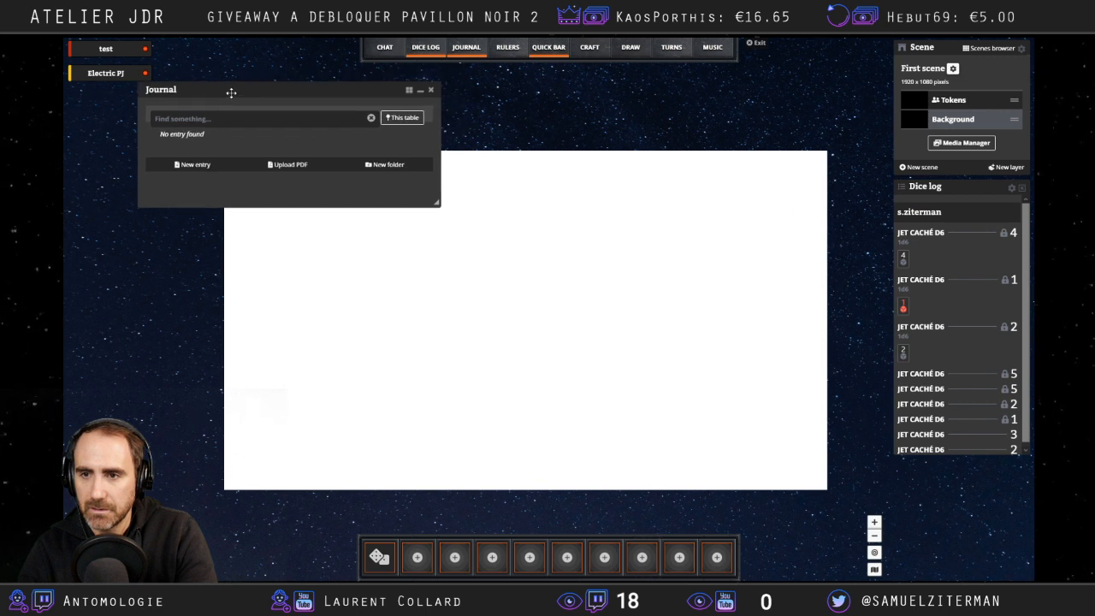
pyautogui.click(409, 90)
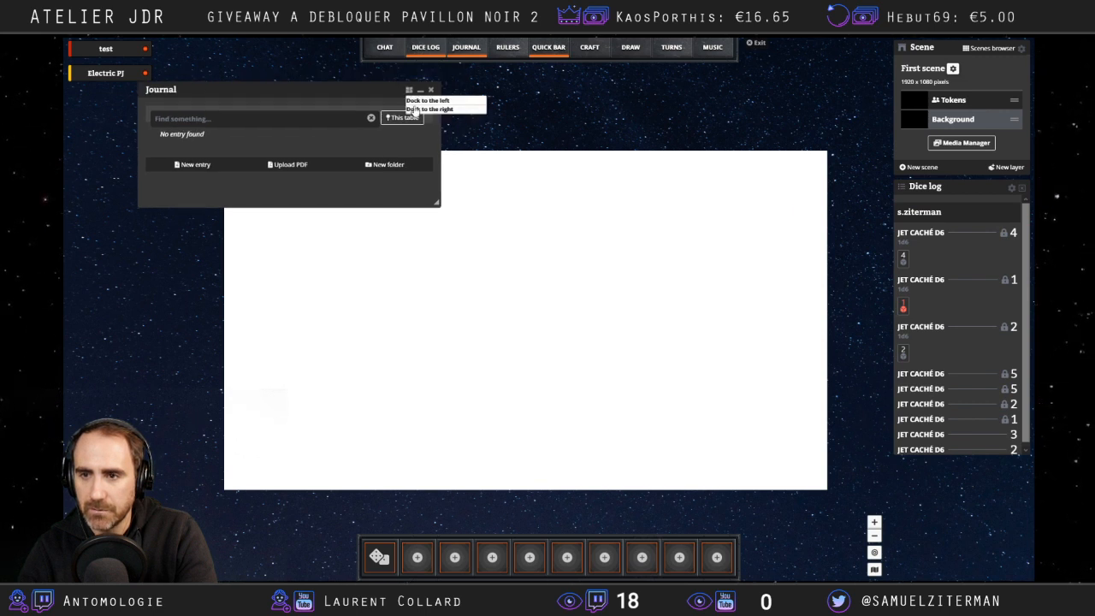
pyautogui.click(419, 101)
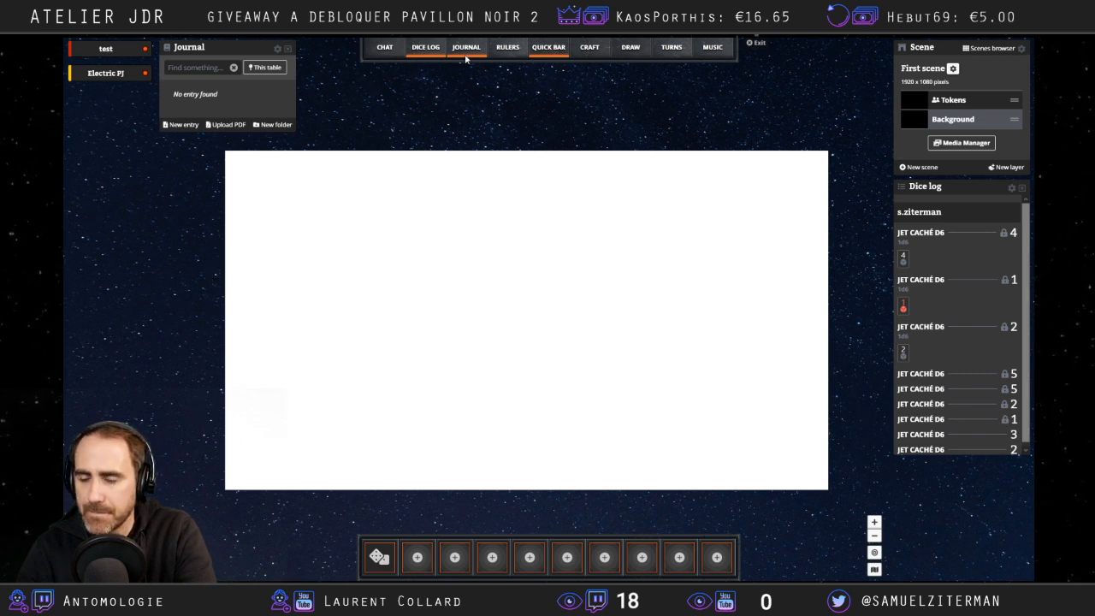
# Open the Electric PJ character sheet, enlarge its window and place it over the middle of the scene.
pyautogui.click(107, 50)
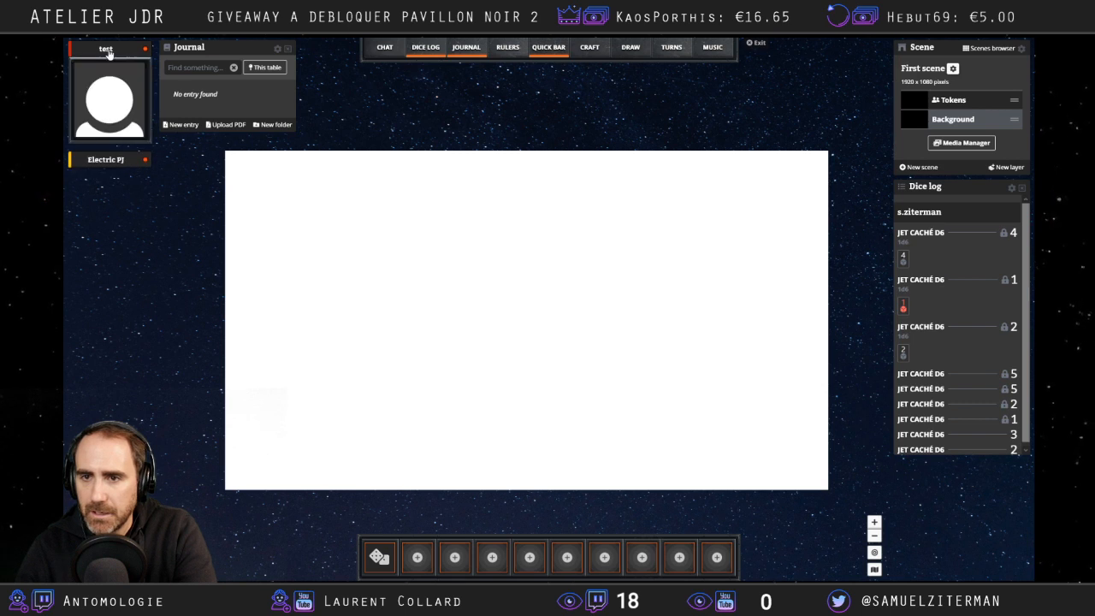
pyautogui.click(107, 50)
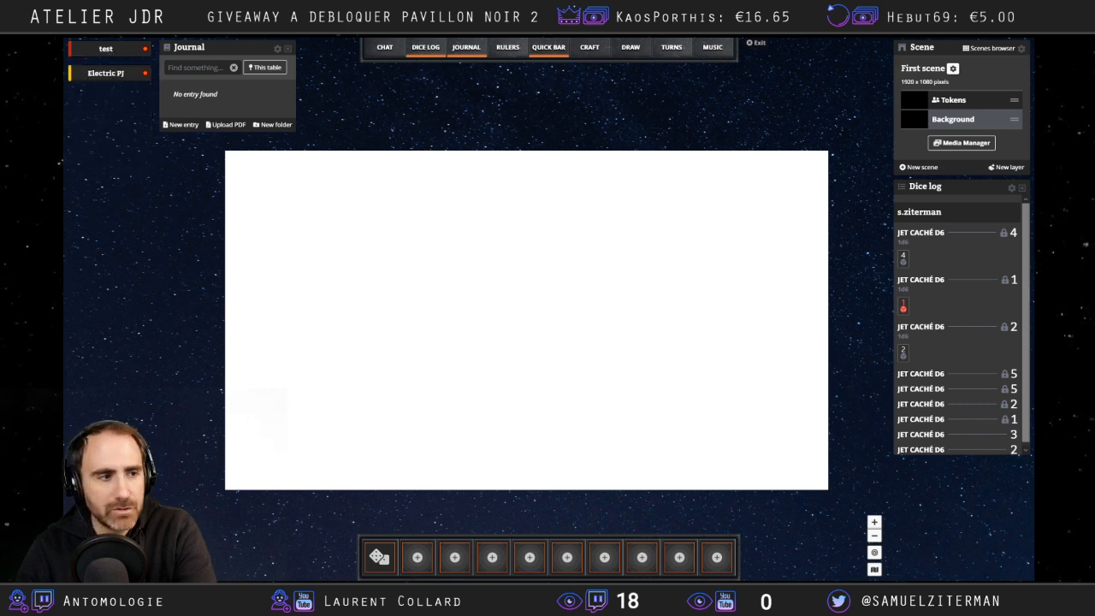
pyautogui.click(119, 80)
pyautogui.click(108, 108)
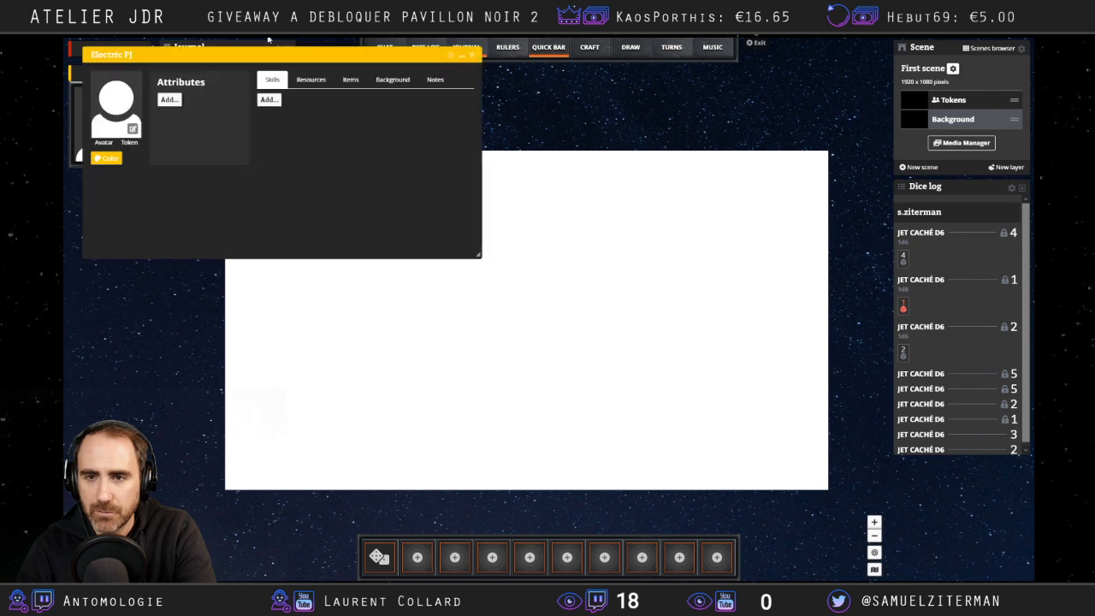
pyautogui.moveTo(201, 79); pyautogui.dragTo(482, 183)
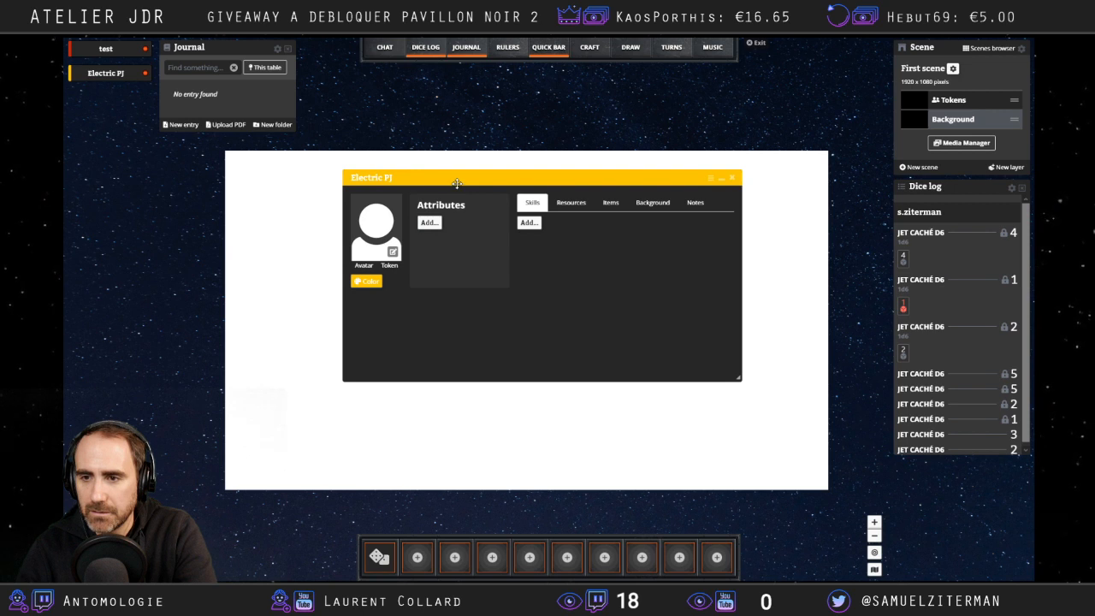
pyautogui.moveTo(457, 183); pyautogui.dragTo(458, 183)
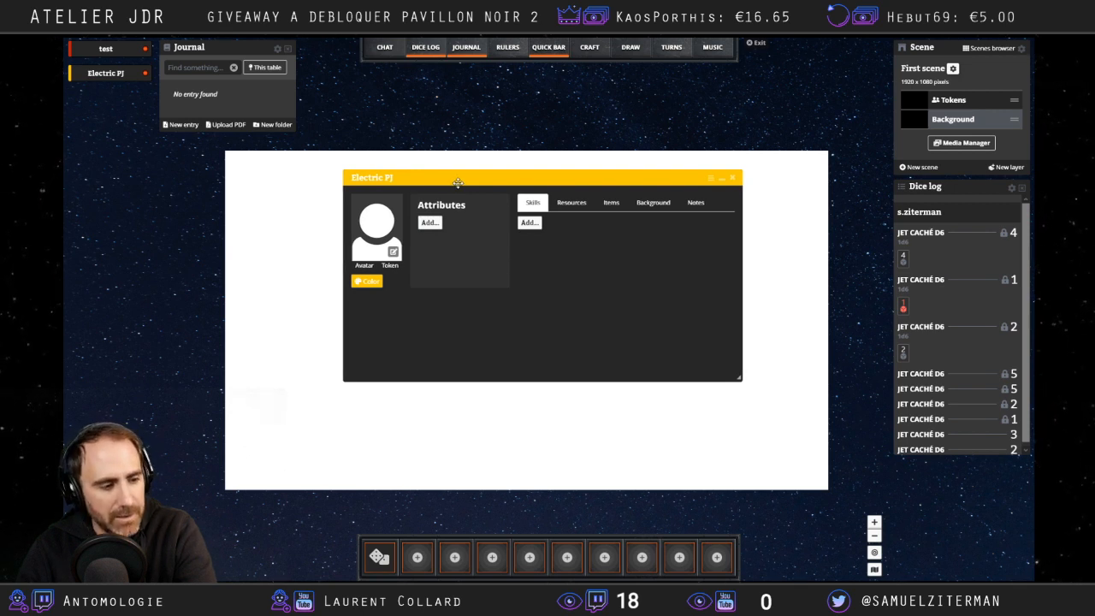
pyautogui.moveTo(427, 177); pyautogui.dragTo(429, 165)
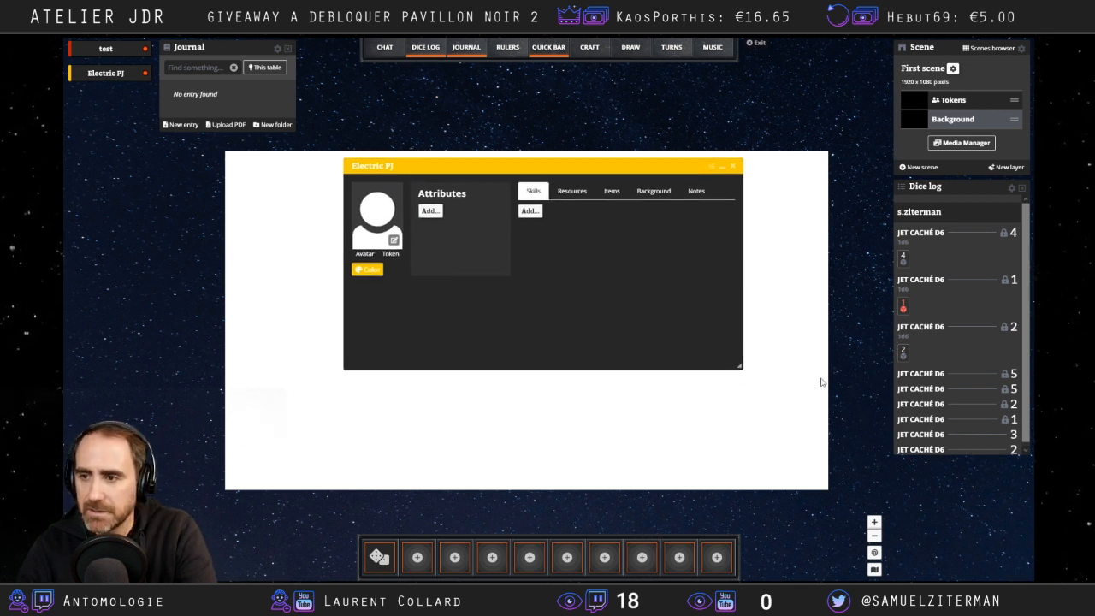
pyautogui.moveTo(740, 367); pyautogui.dragTo(860, 458)
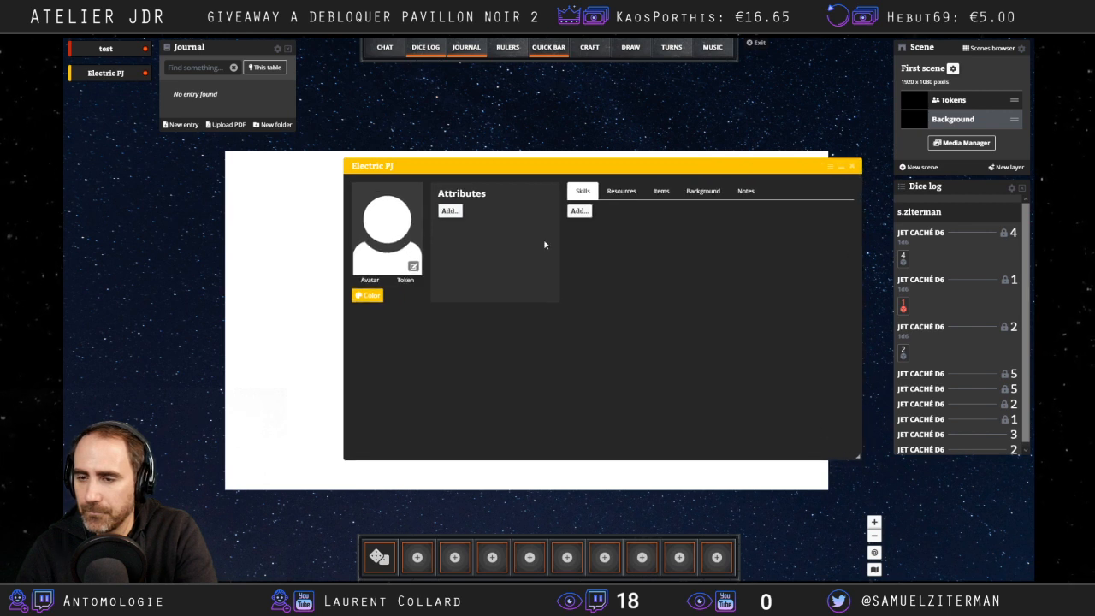
pyautogui.moveTo(492, 174); pyautogui.dragTo(414, 173)
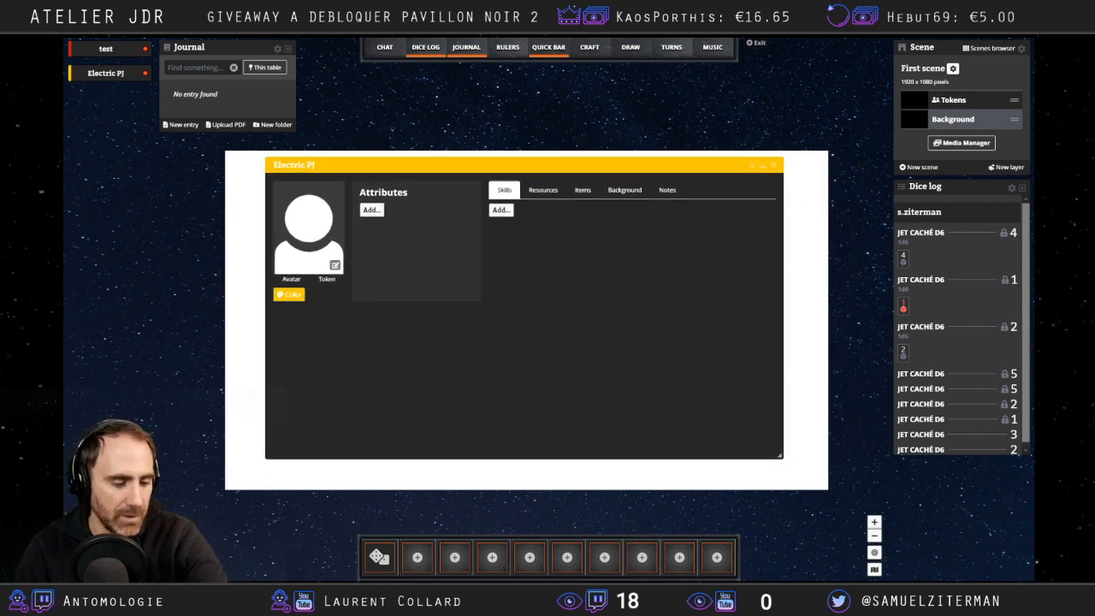
# Consult the rulebook's Characters page and start a new attribute named Force on the Electric PJ sheet.
pyautogui.hotkey('alt', 'Tab')
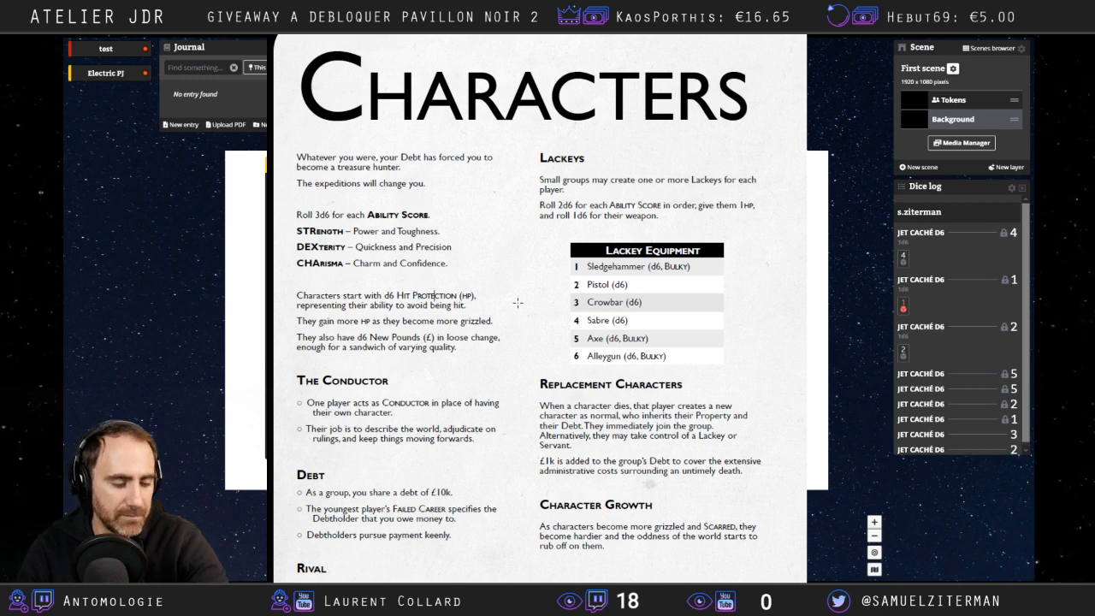
pyautogui.hotkey('alt', 'Tab')
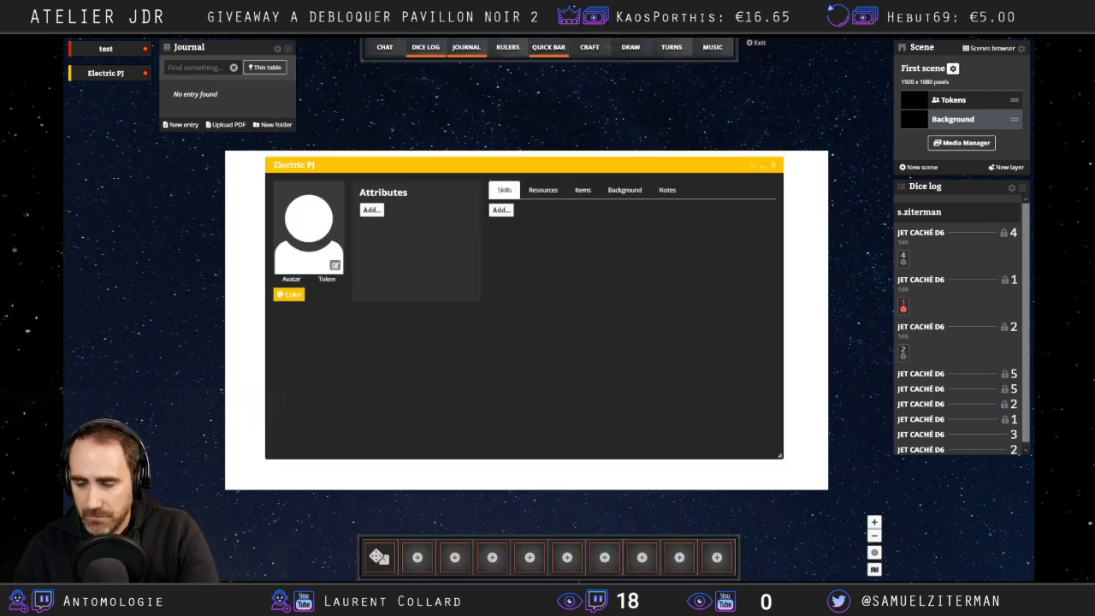
pyautogui.click(542, 190)
pyautogui.click(504, 190)
pyautogui.click(371, 210)
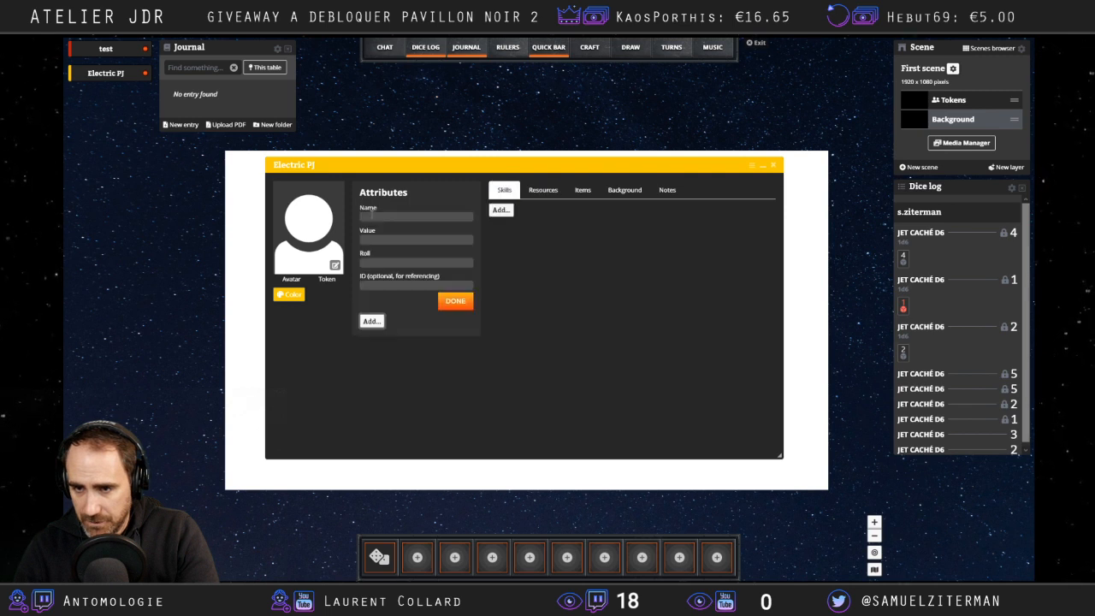
pyautogui.click(377, 215)
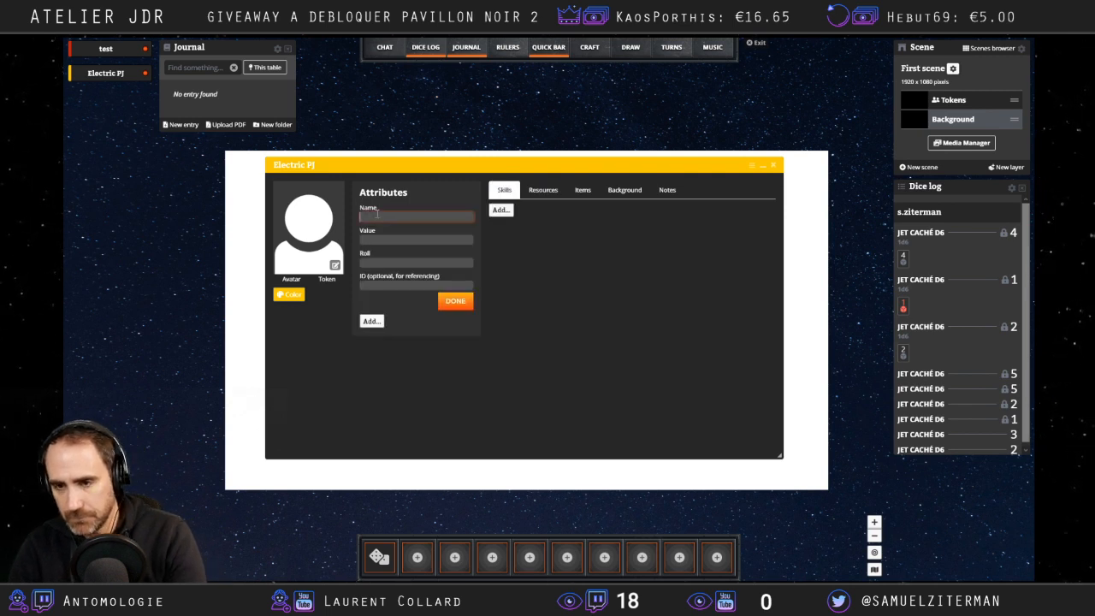
pyautogui.write('Force')
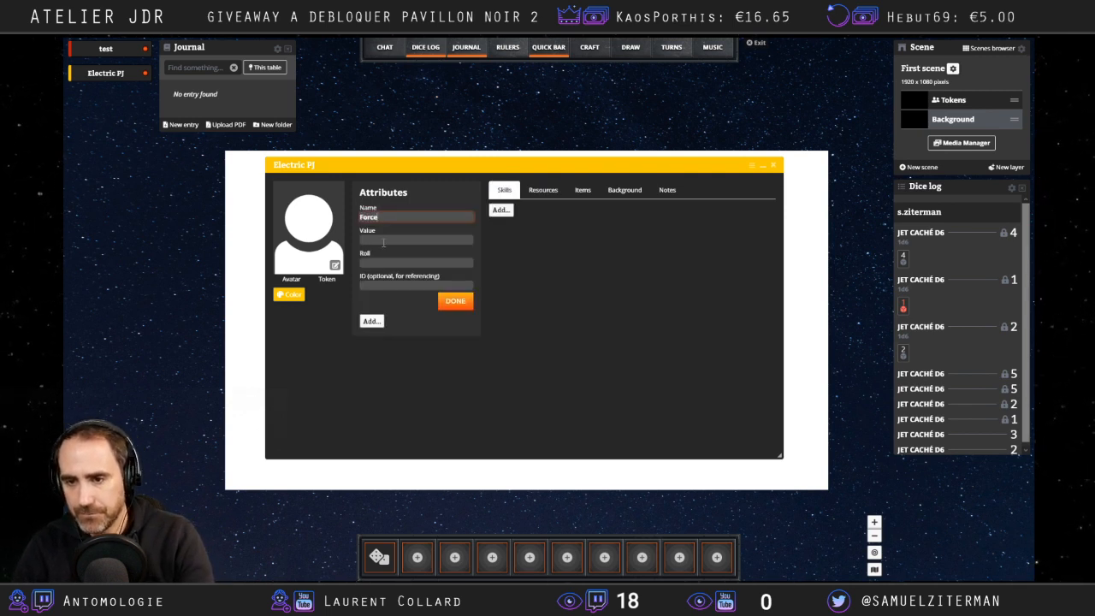
pyautogui.click(385, 241)
pyautogui.click(391, 262)
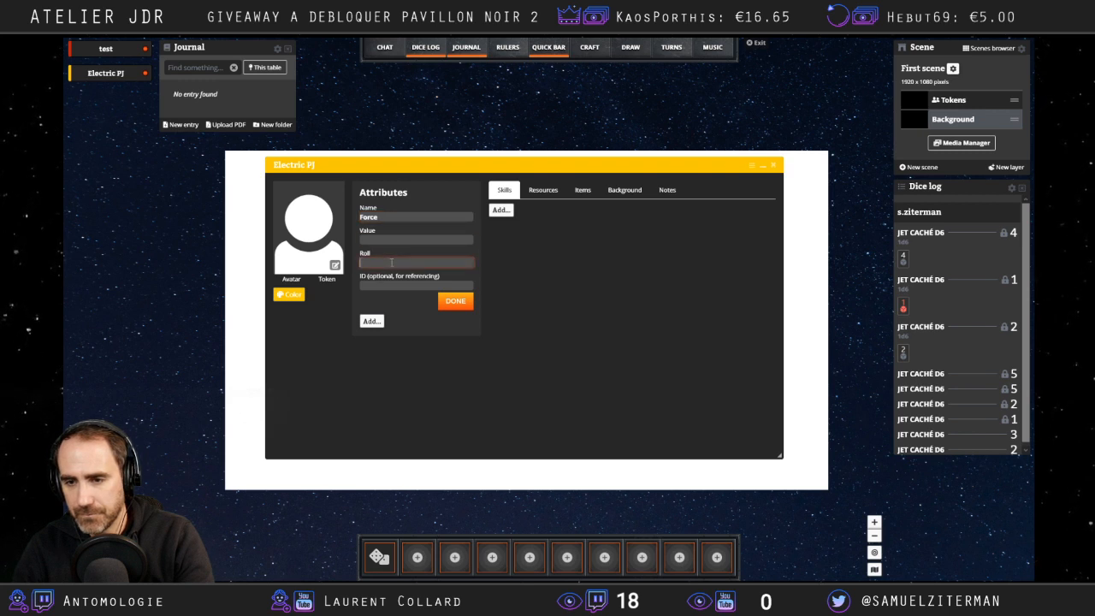
pyautogui.click(401, 240)
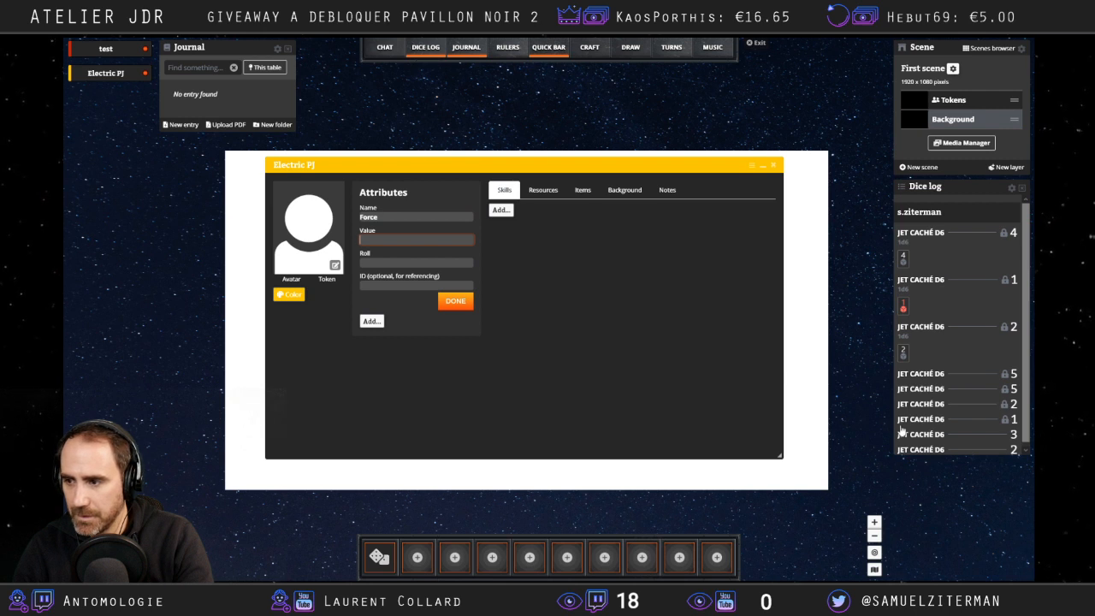
# Show the chat again and move it above the journal.
pyautogui.click(385, 48)
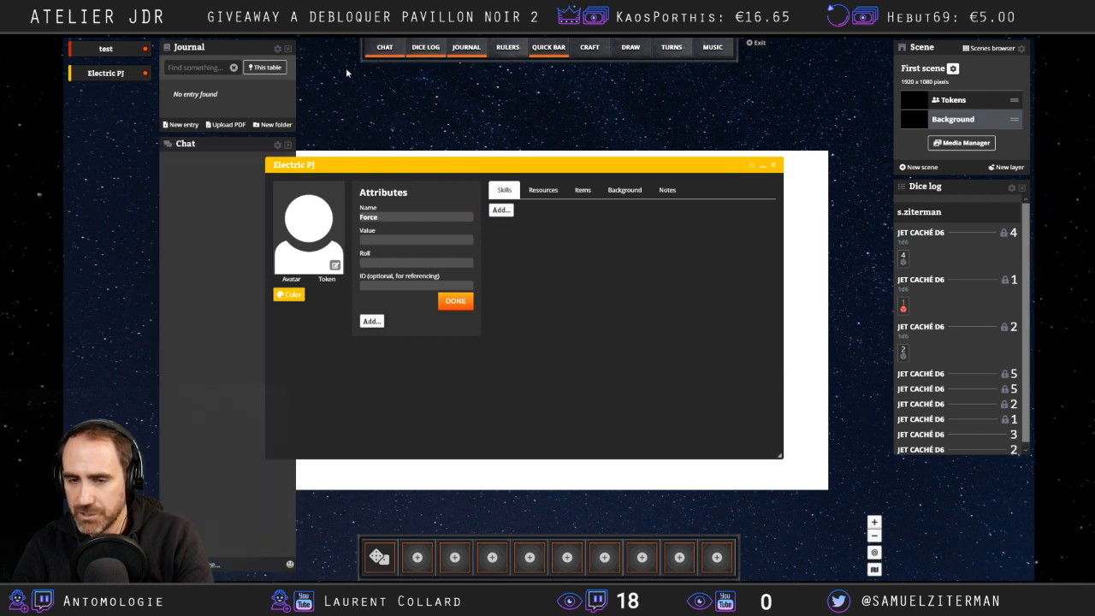
pyautogui.click(276, 145)
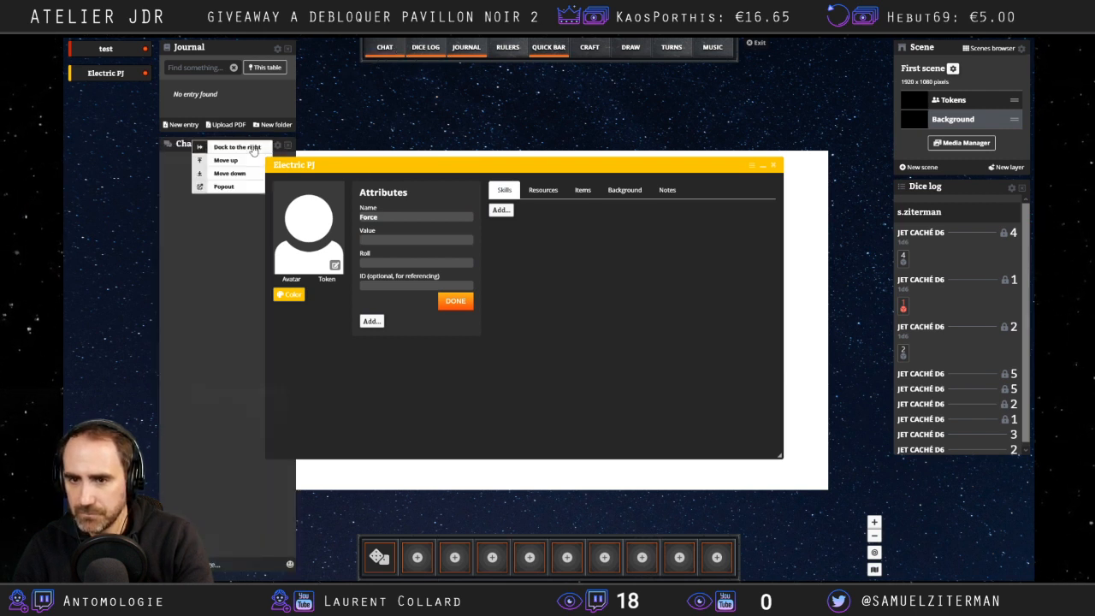
pyautogui.click(228, 160)
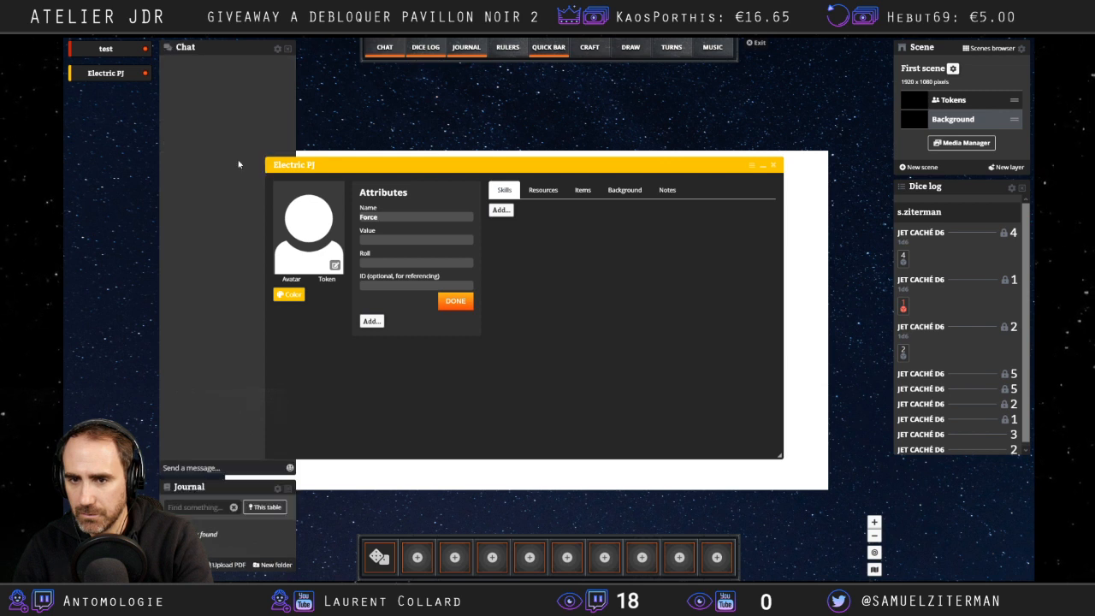
# Try to roll dice by sending 3d6 as a chat message.
pyautogui.click(216, 467)
pyautogui.write('3d6')
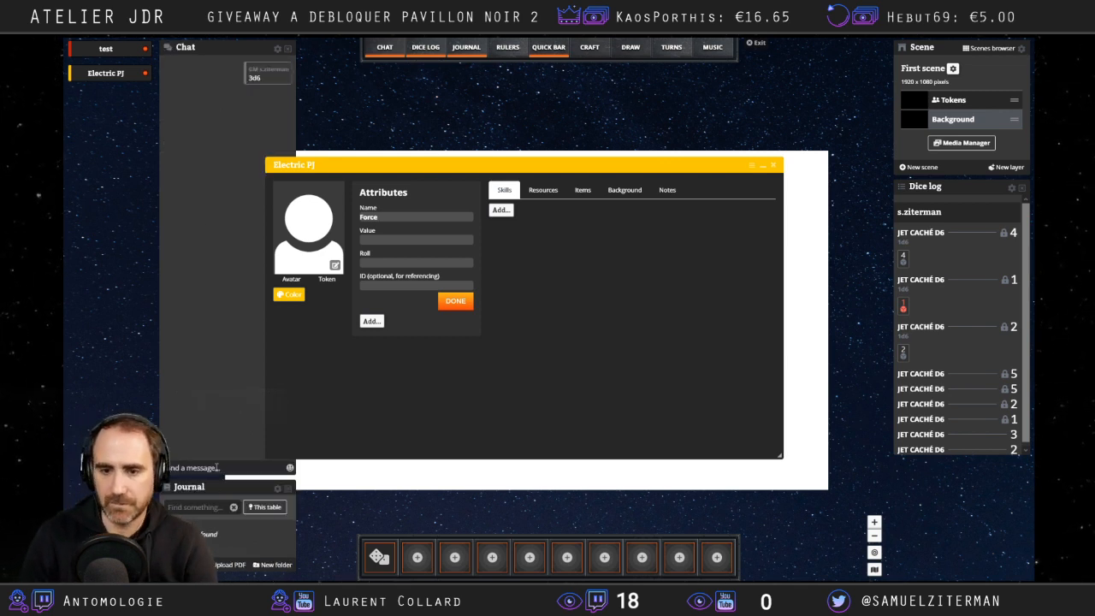
pyautogui.press('Return')
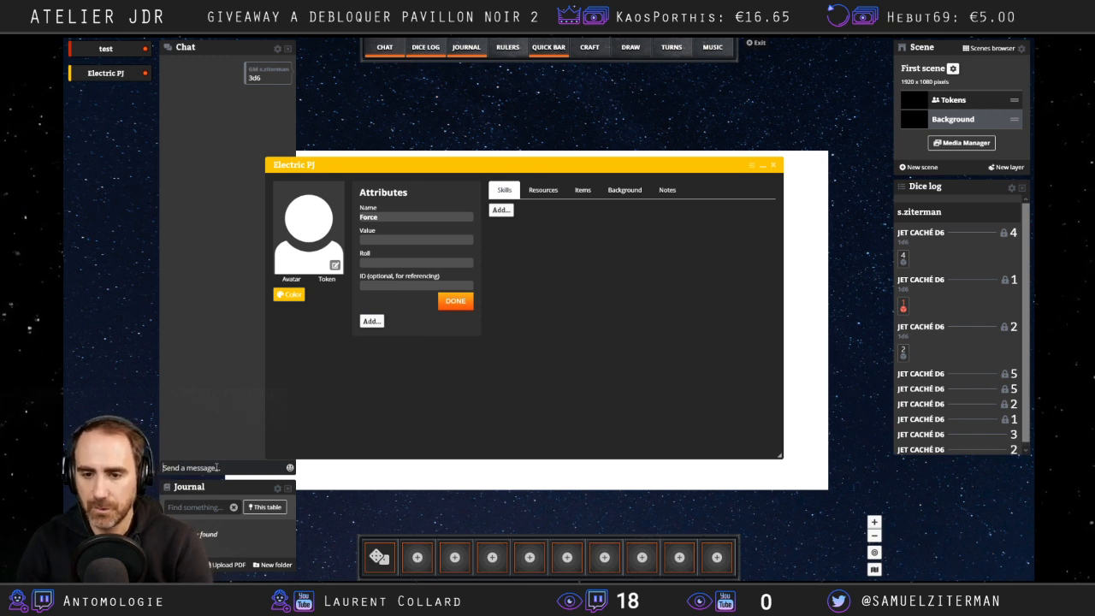
pyautogui.write('/r 3')
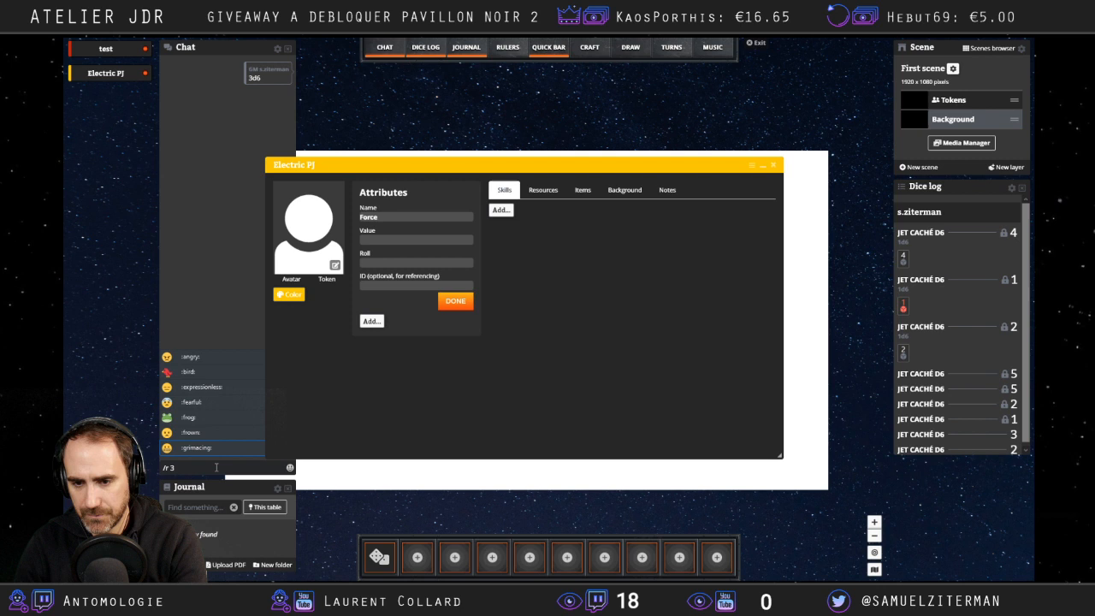
pyautogui.press('Return')
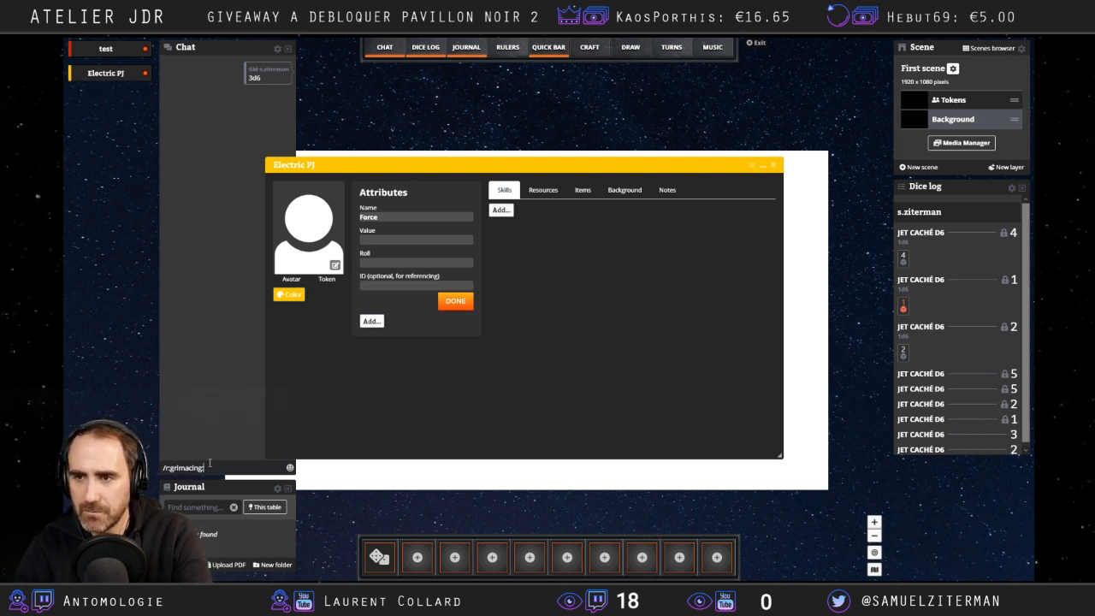
pyautogui.press('BackSpace')
pyautogui.press('BackSpace')
pyautogui.press('BackSpace')
pyautogui.press('BackSpace')
pyautogui.press('BackSpace')
pyautogui.press('BackSpace')
pyautogui.press('BackSpace')
pyautogui.press('BackSpace')
pyautogui.press('BackSpace')
pyautogui.press('BackSpace')
pyautogui.press('BackSpace')
pyautogui.press('BackSpace')
pyautogui.press('BackSpace')
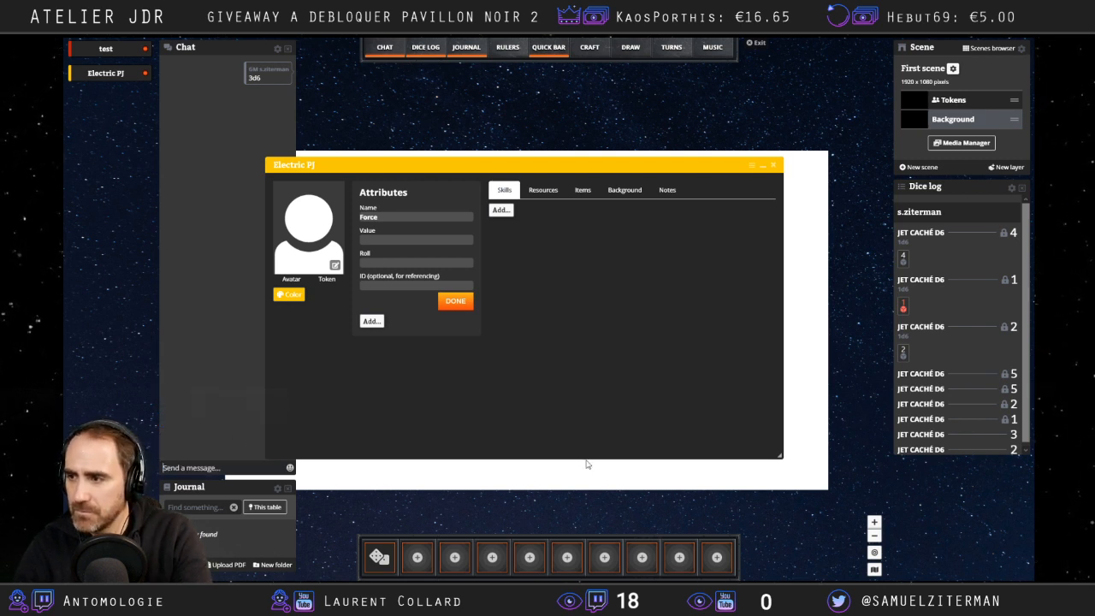
# Roll three six-sided dice through the chat with the command /roll 3d6.
pyautogui.click(1011, 189)
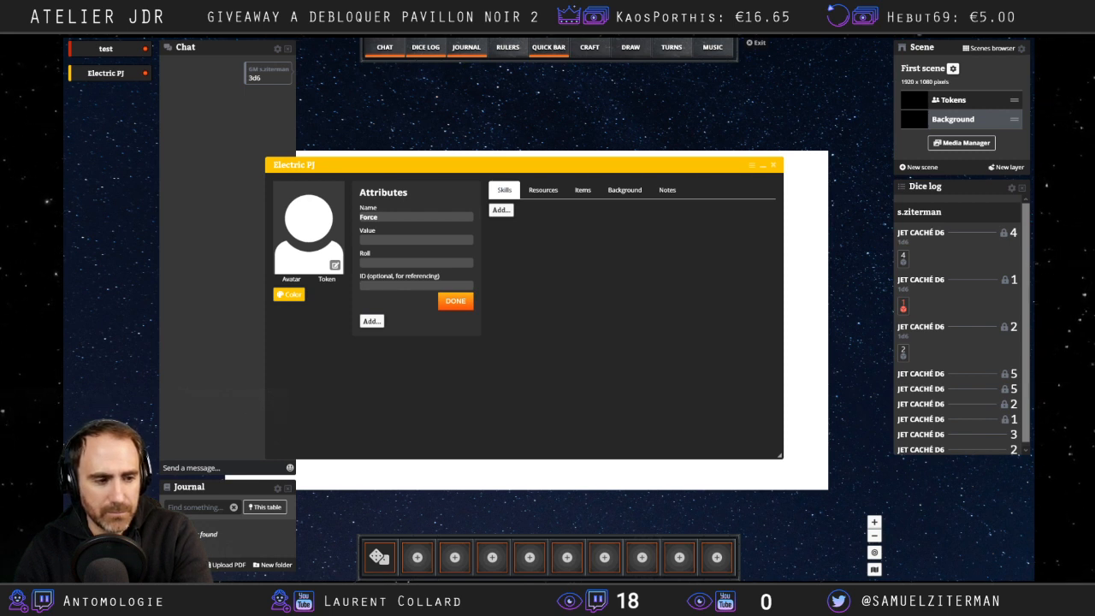
pyautogui.click(194, 466)
pyautogui.write('/roll 3d6')
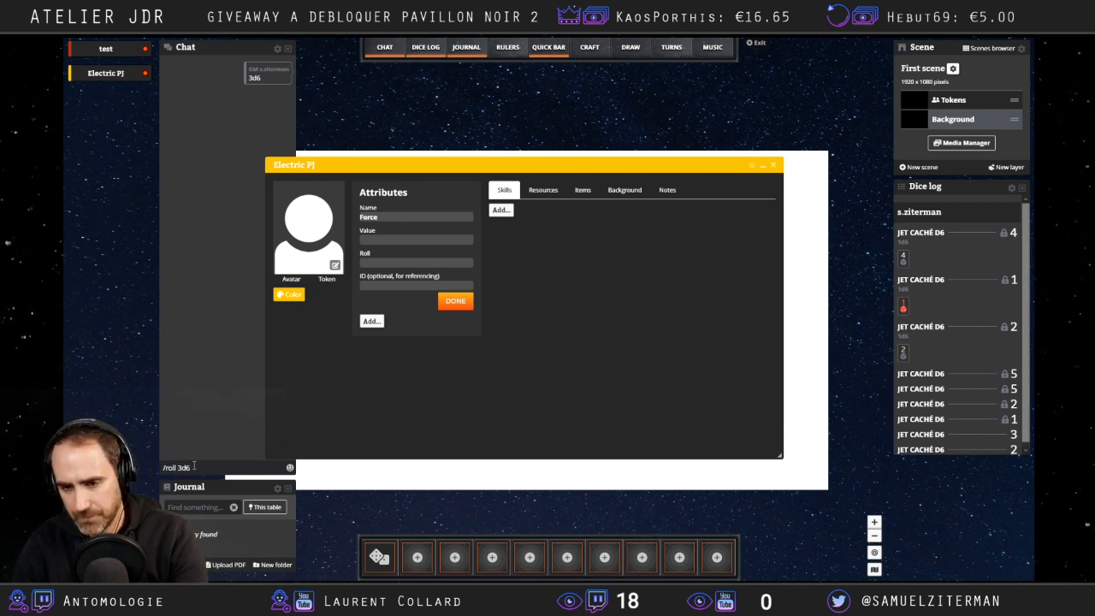
pyautogui.press('Return')
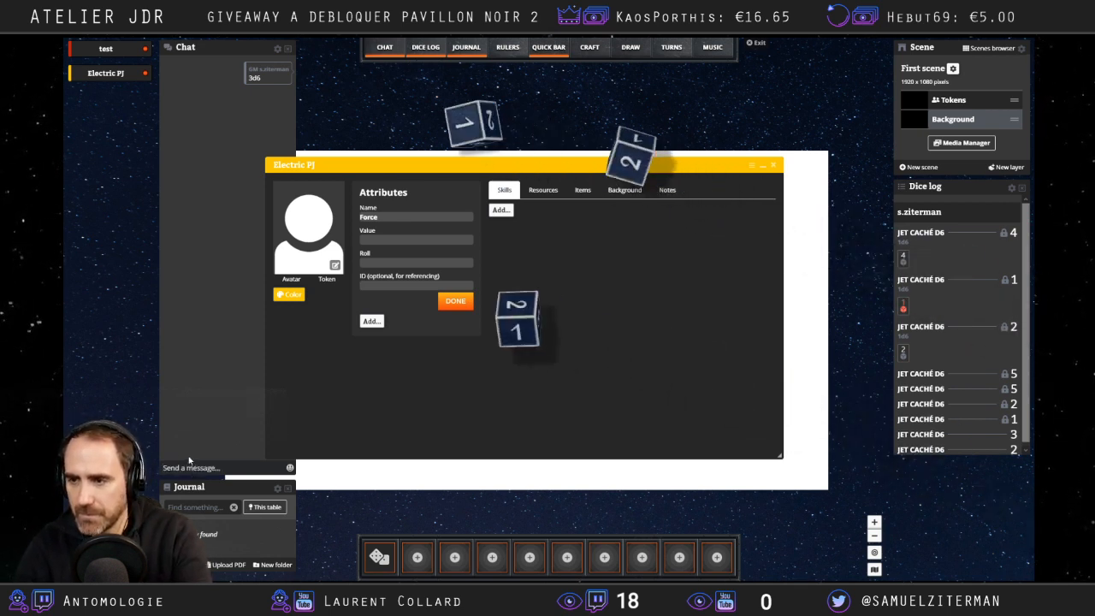
# Set the Force attribute's value to 16 on the Electric PJ sheet.
pyautogui.click(379, 241)
pyautogui.write('16')
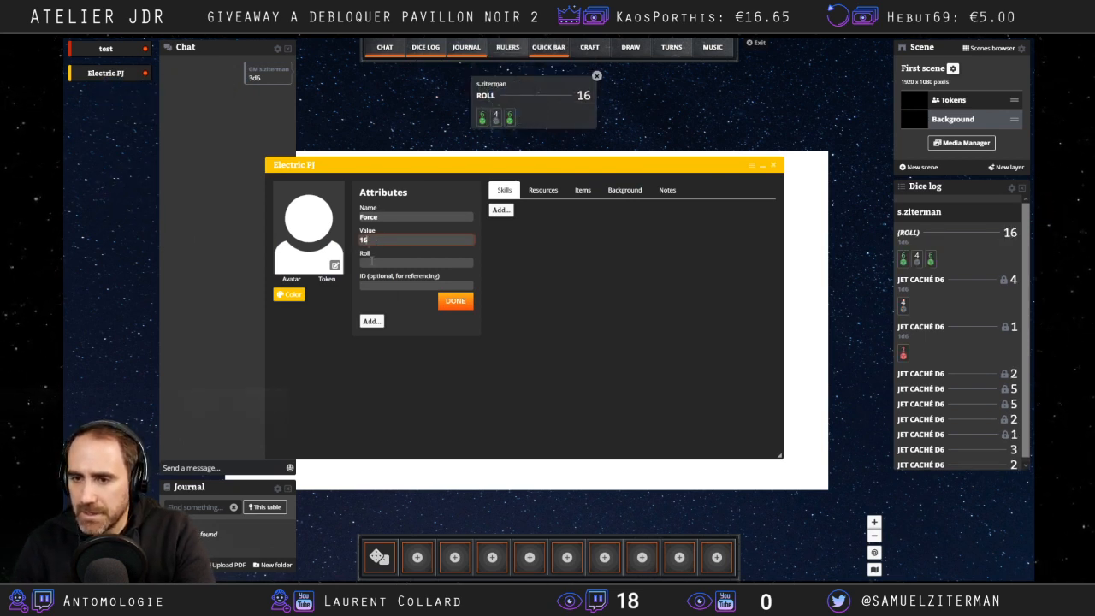
pyautogui.click(388, 262)
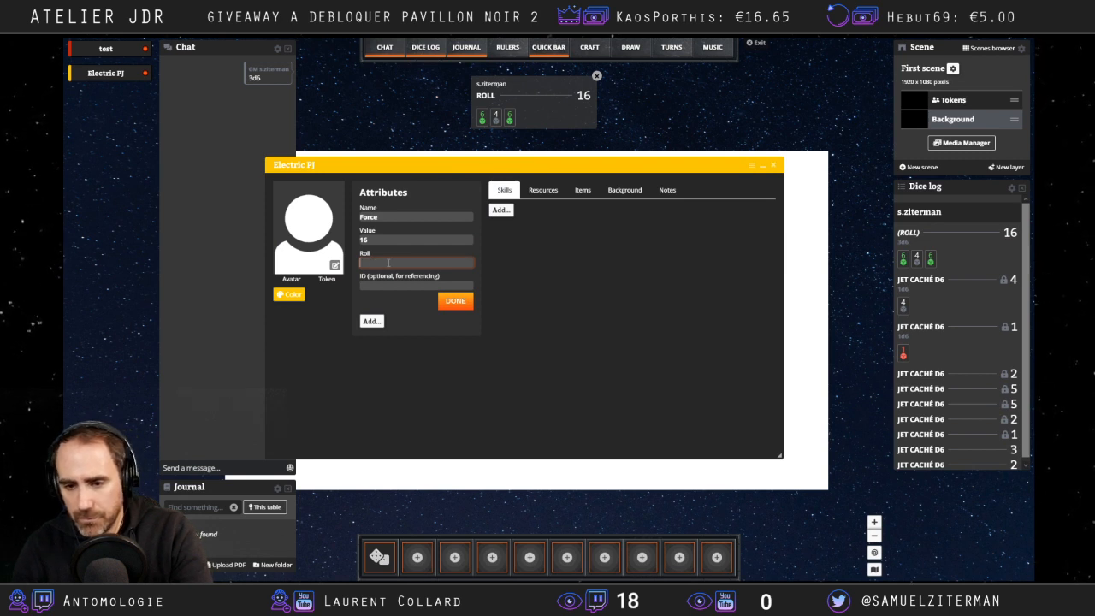
# Open the Let's Role System Builder documentation in a new browser tab.
pyautogui.click(266, 594)
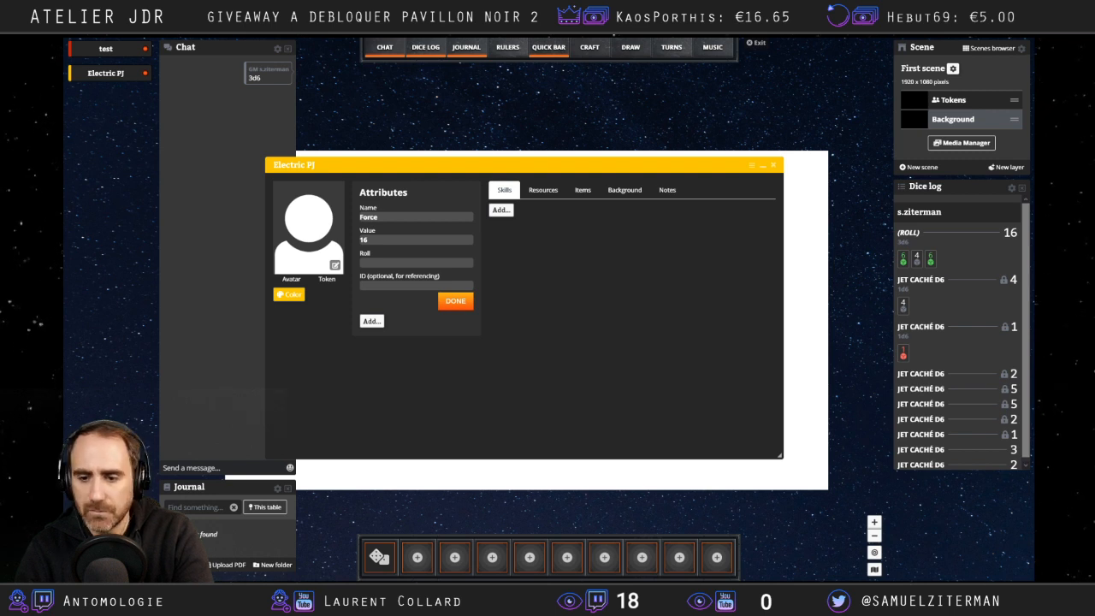
pyautogui.press('Tab')
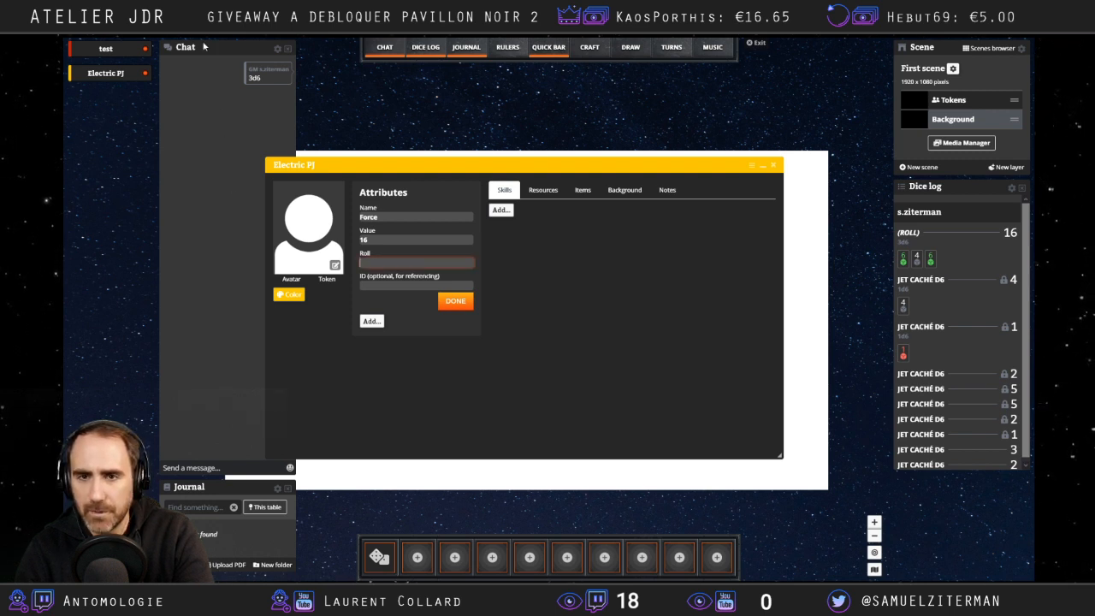
pyautogui.moveTo(206, 43)
pyautogui.click(413, 44)
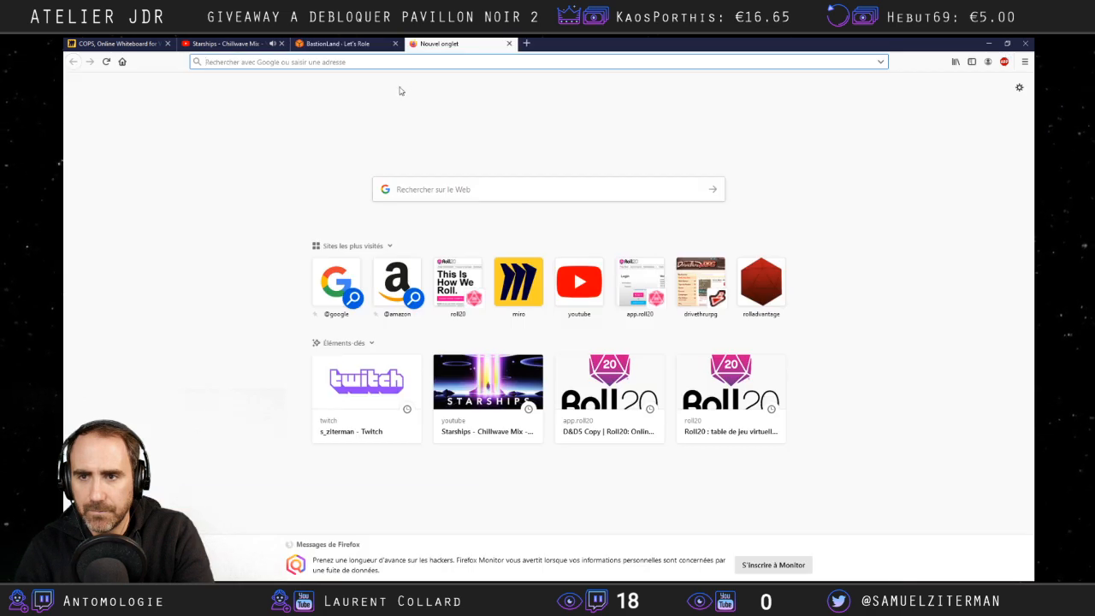
pyautogui.hotkey('ctrl', 'v')
pyautogui.press('Return')
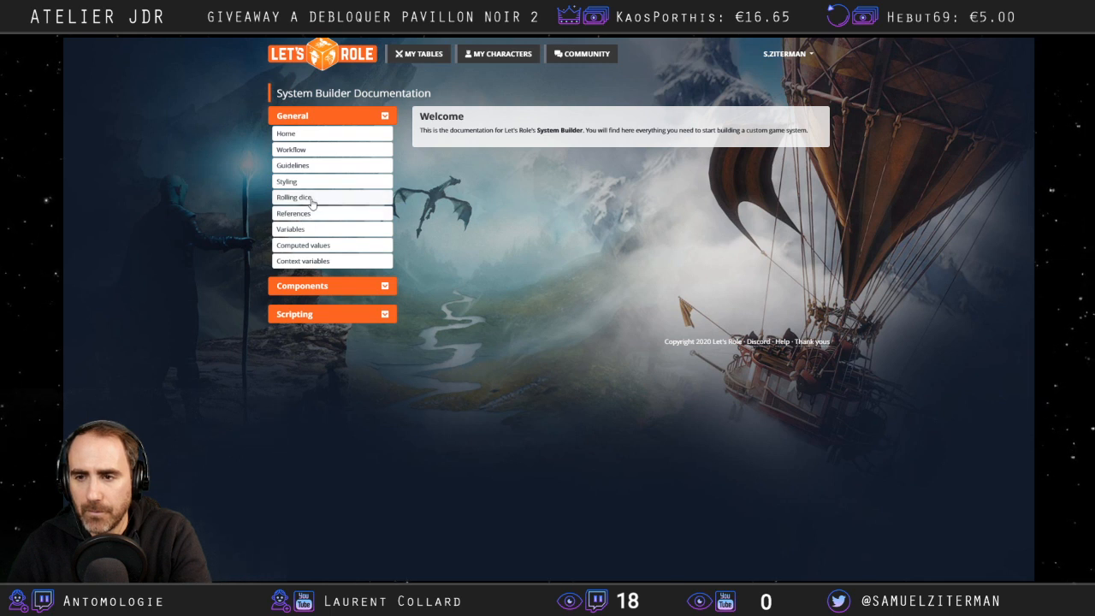
# Examine the documentation's Rolling dice, Variables, References, Styling and Guidelines pages for how to write a roll that references an attribute.
pyautogui.click(311, 203)
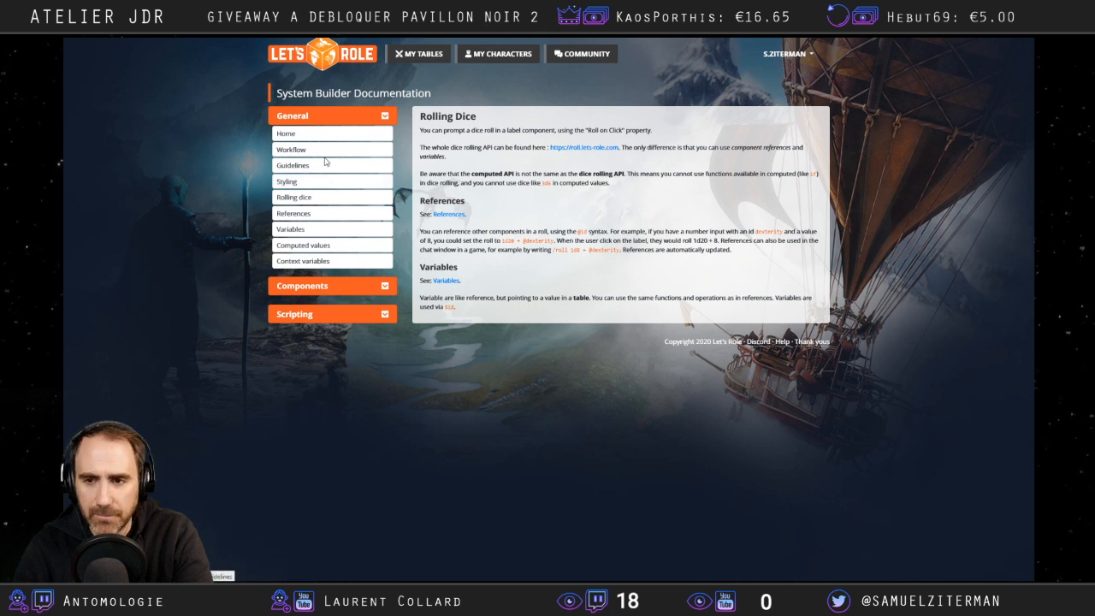
pyautogui.click(297, 230)
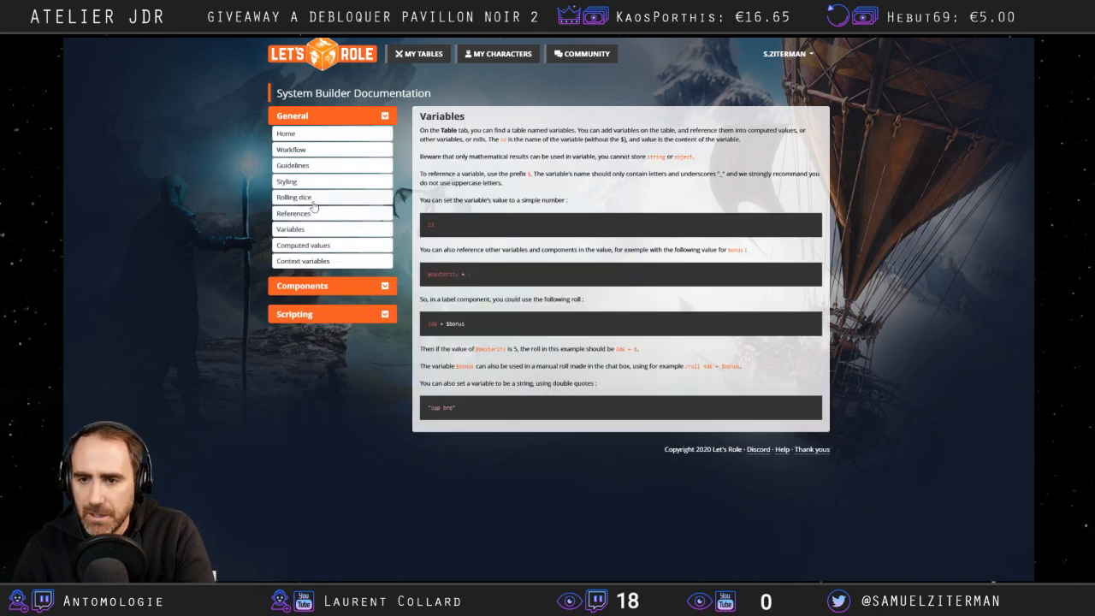
pyautogui.click(306, 214)
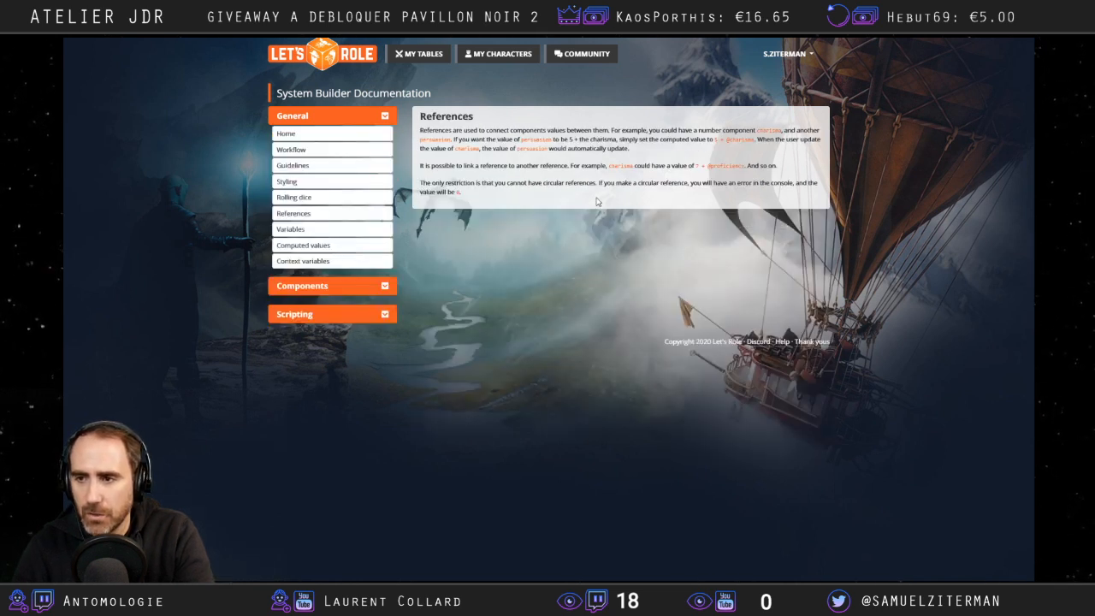
pyautogui.click(313, 182)
pyautogui.scroll(-3, 539, 281)
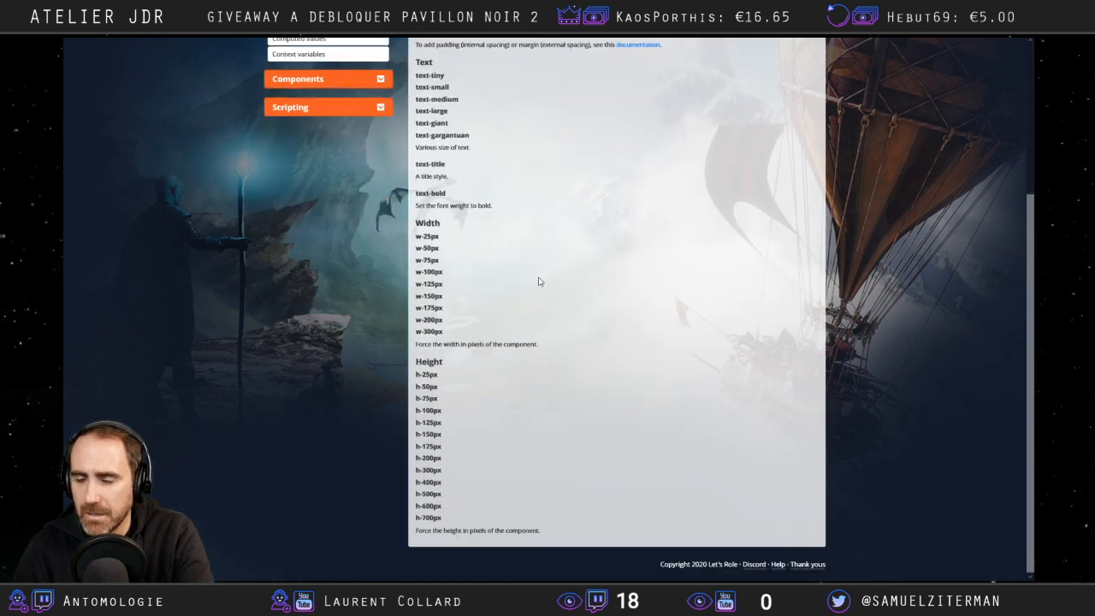
pyautogui.scroll(3, 539, 281)
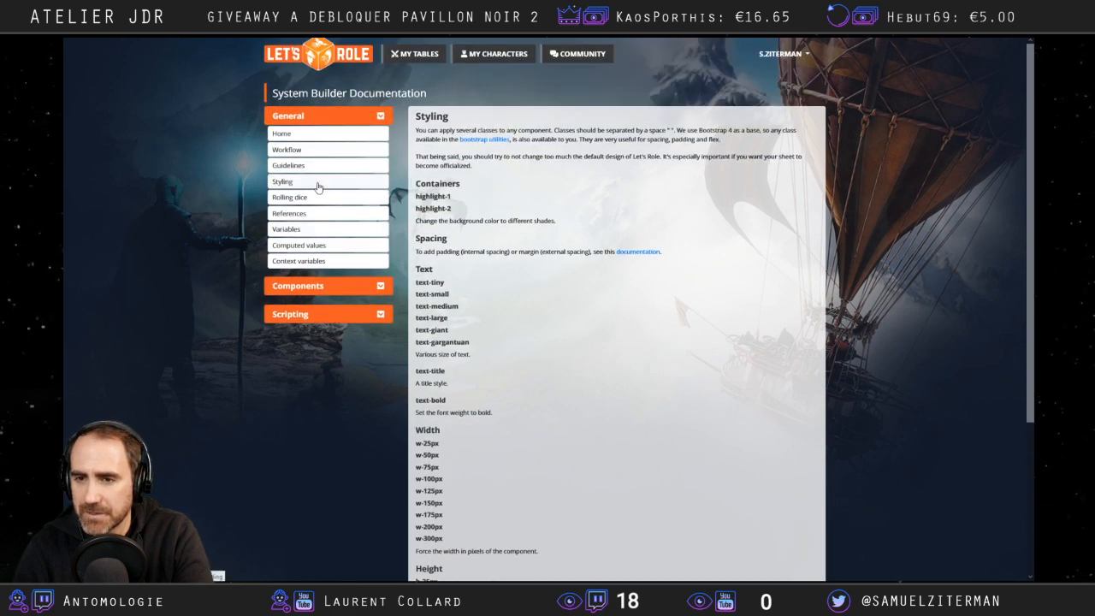
pyautogui.click(318, 169)
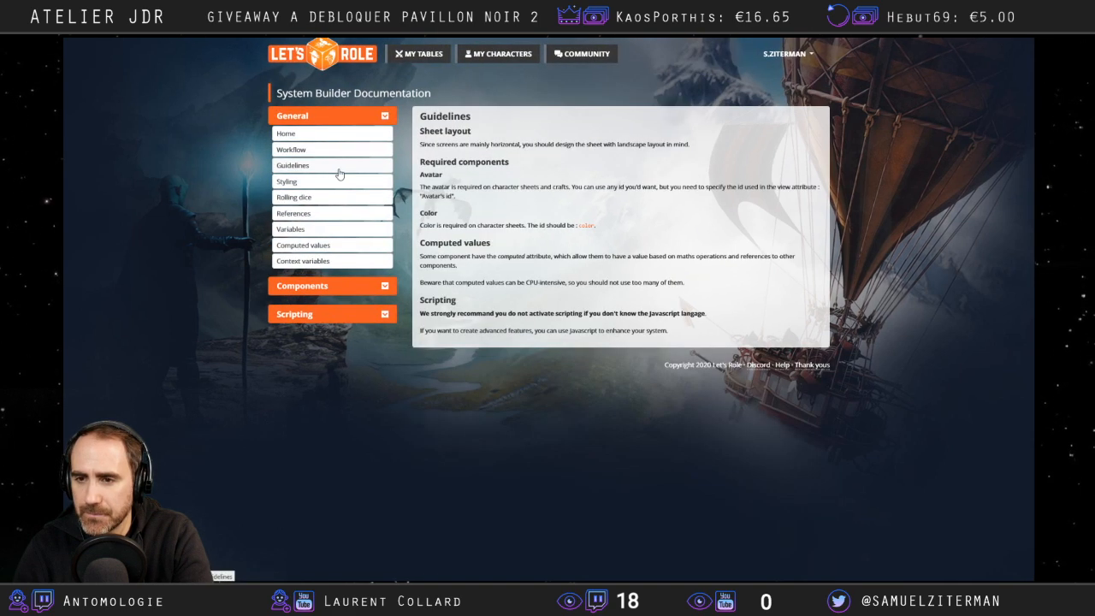
pyautogui.click(309, 212)
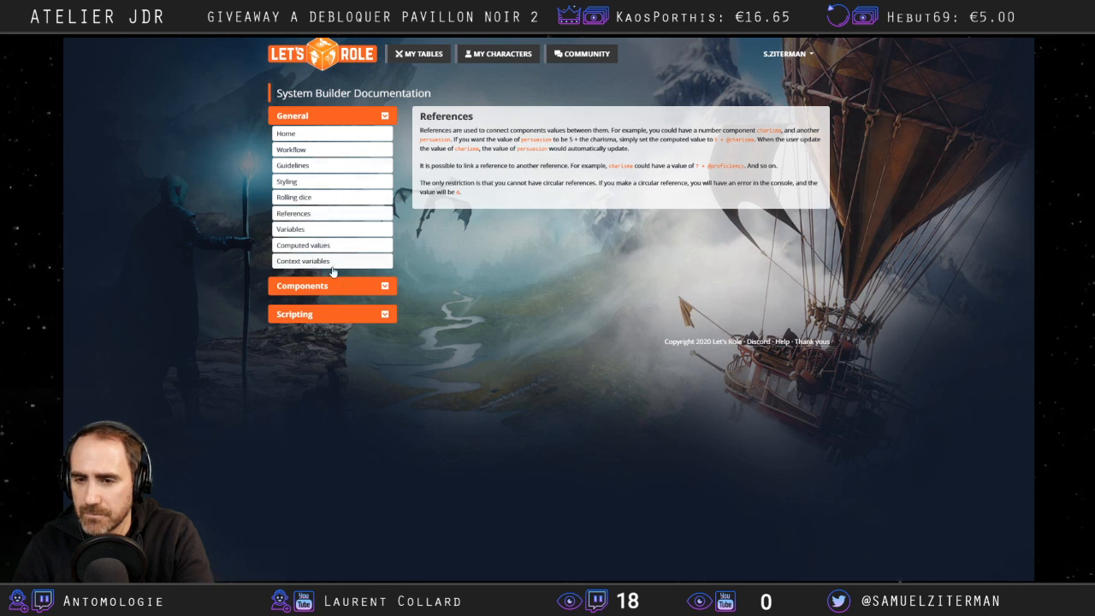
pyautogui.click(326, 260)
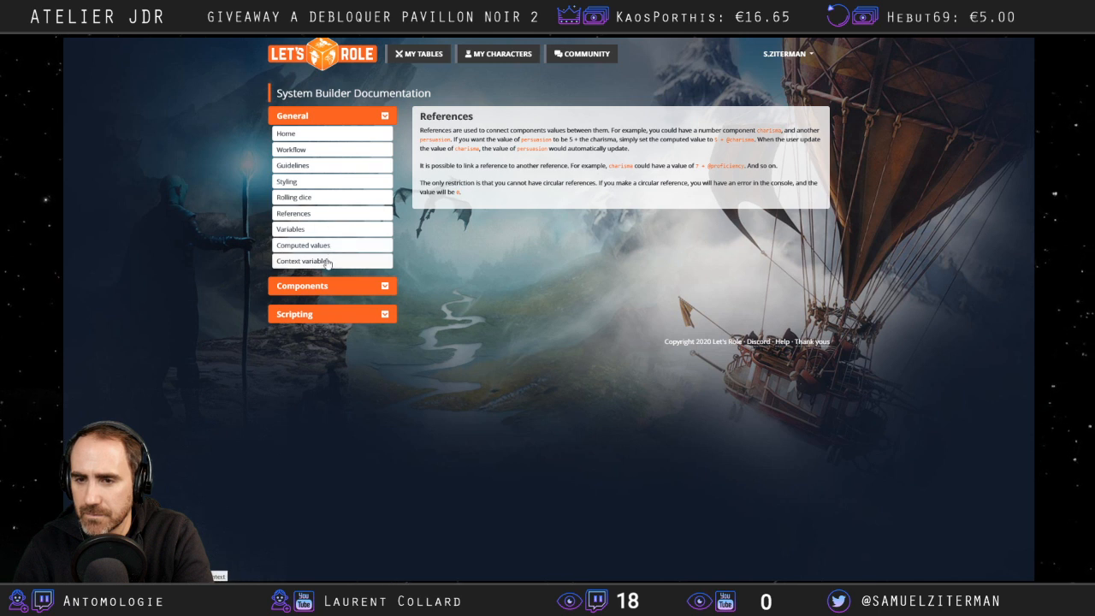
pyautogui.click(310, 135)
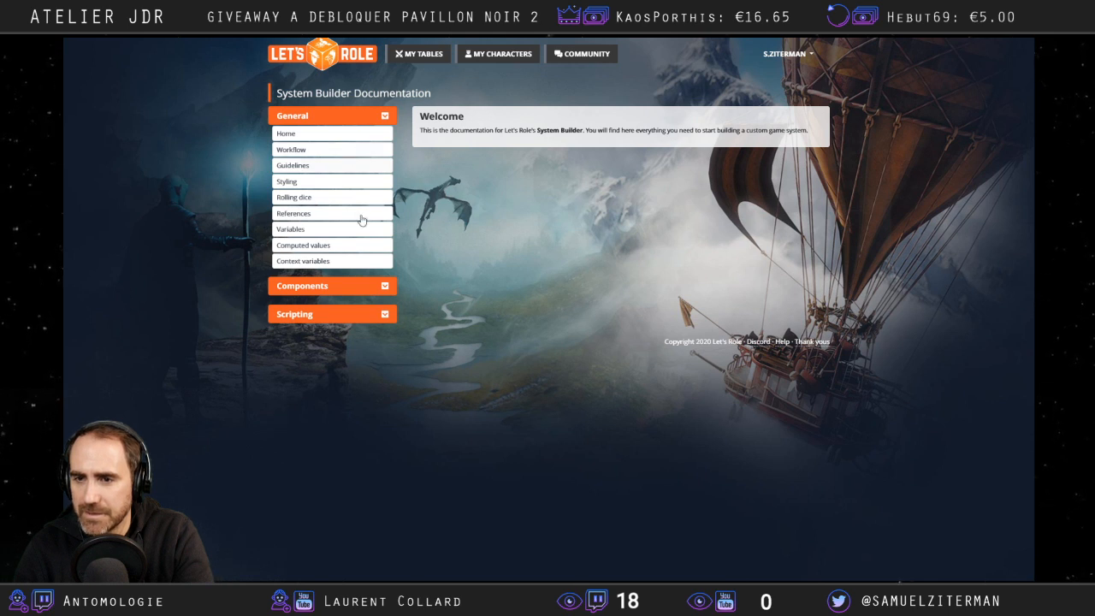
pyautogui.click(365, 288)
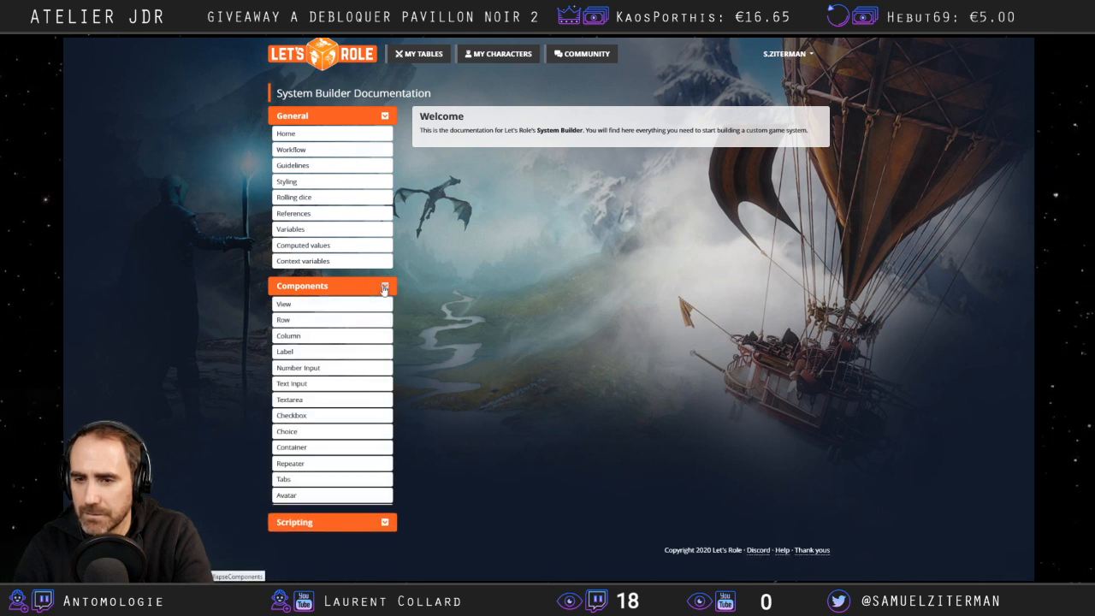
pyautogui.click(323, 202)
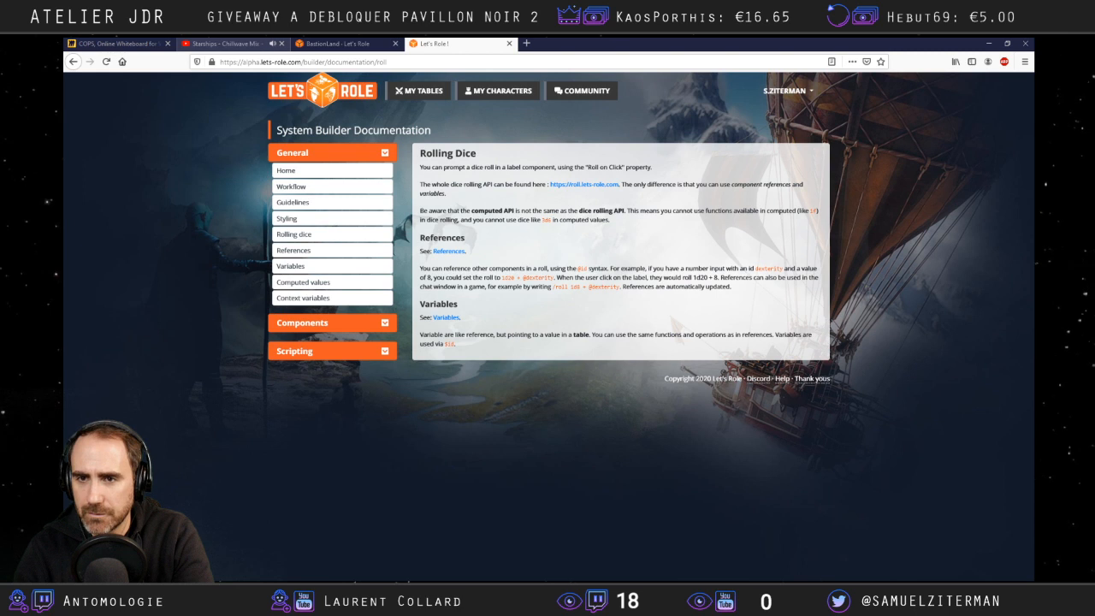
pyautogui.click(342, 41)
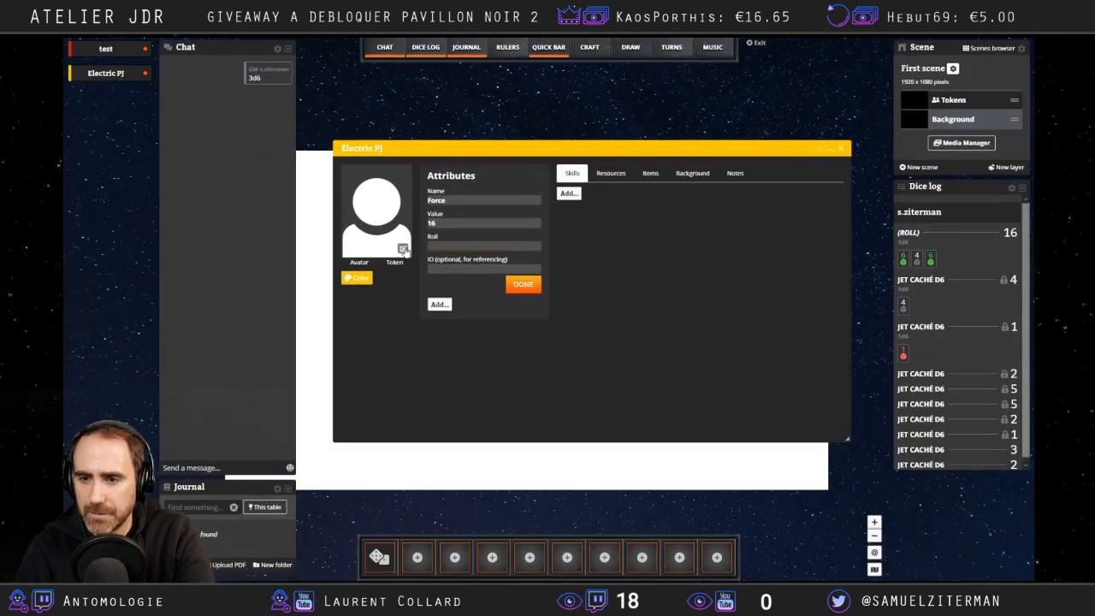
pyautogui.click(456, 244)
pyautogui.write('/r 3d6 < valeur')
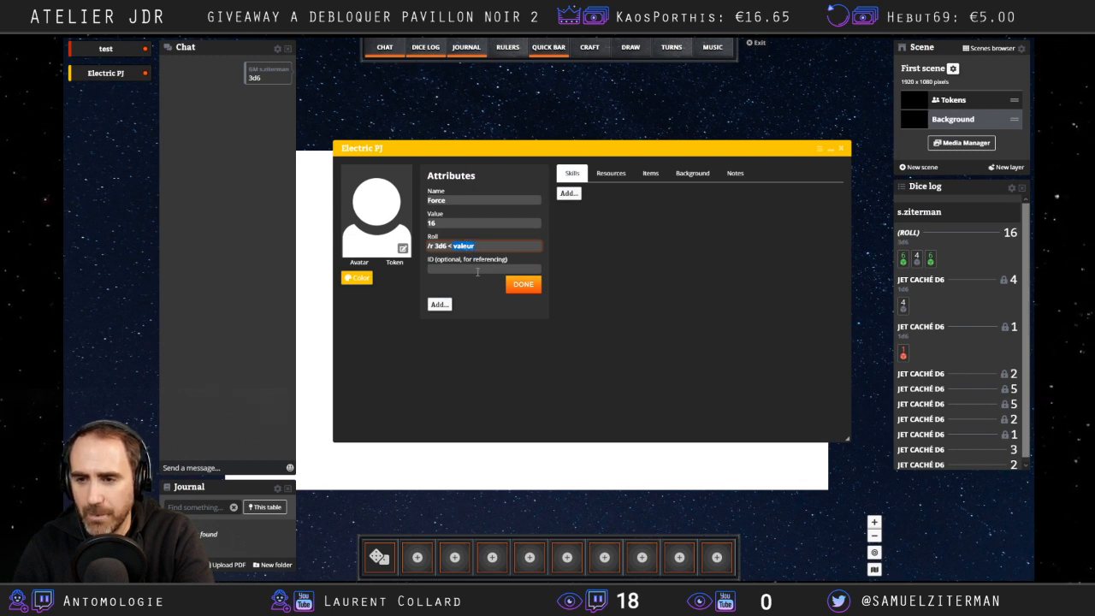
pyautogui.write('@forcde')
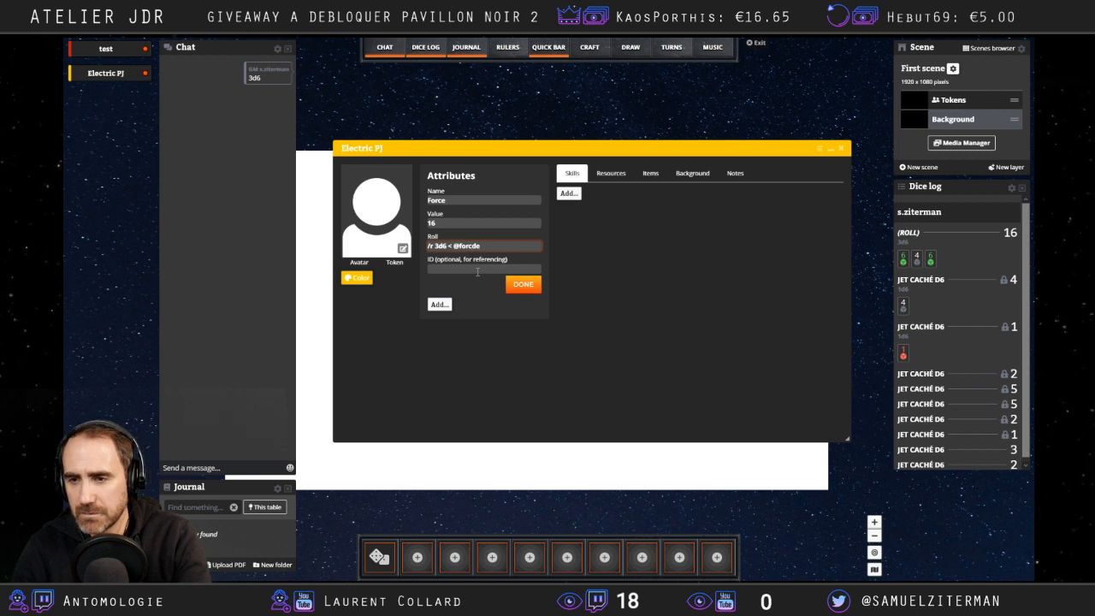
pyautogui.press('BackSpace')
pyautogui.press('BackSpace')
pyautogui.write('e')
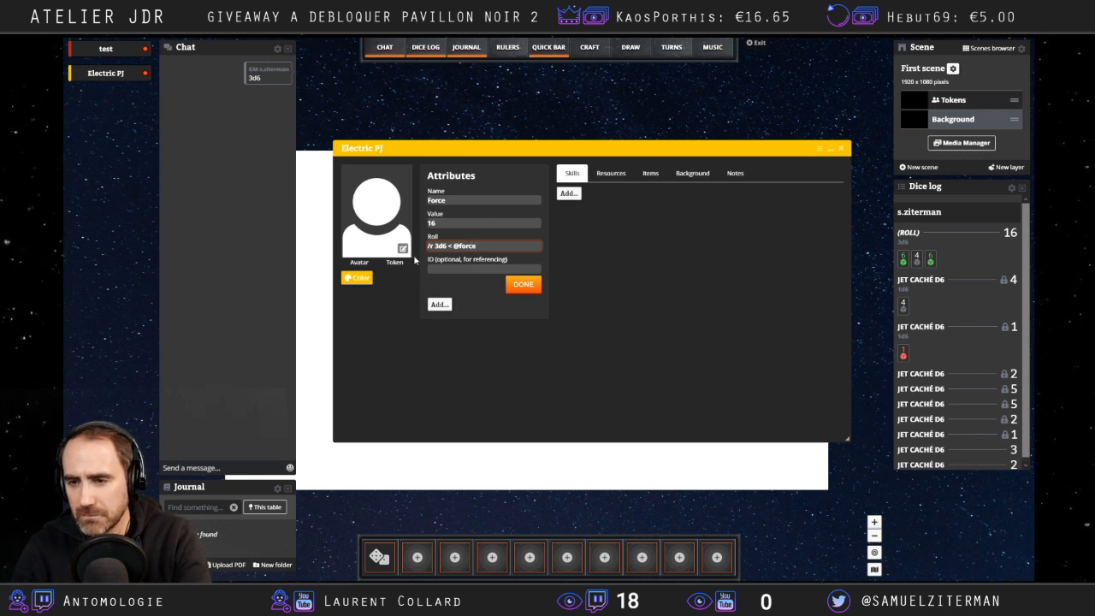
pyautogui.click(519, 285)
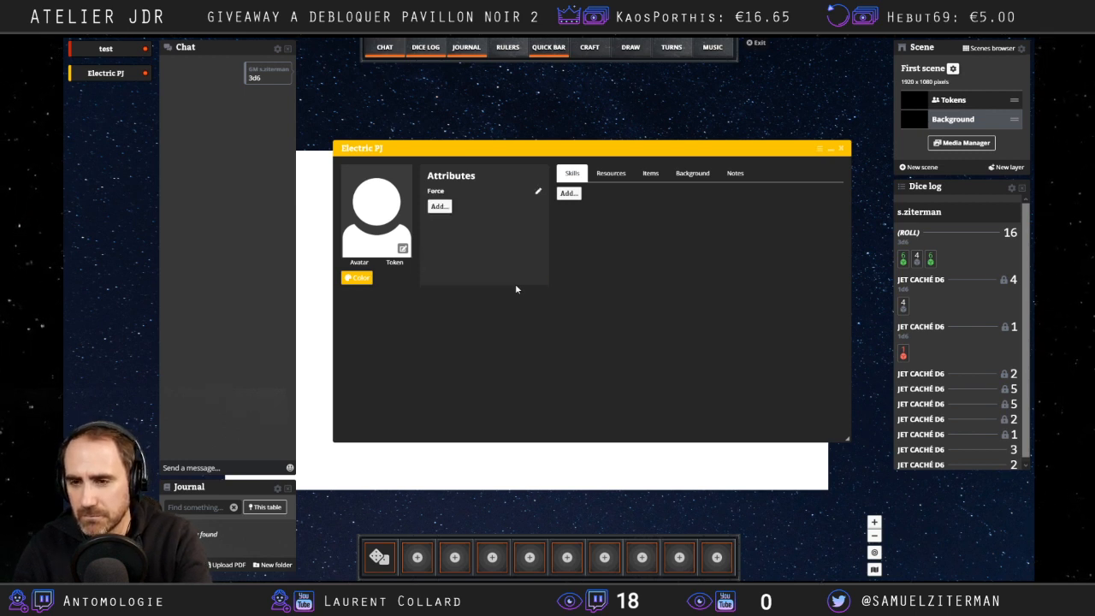
pyautogui.click(439, 193)
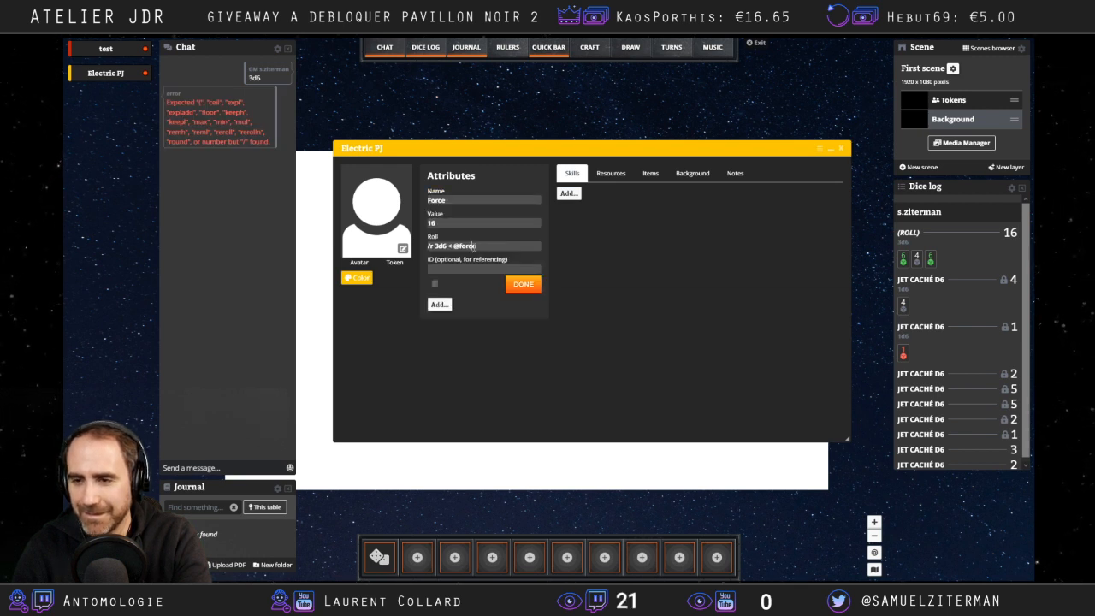
pyautogui.doubleClick(474, 246)
pyautogui.press('BackSpace')
pyautogui.press('BackSpace')
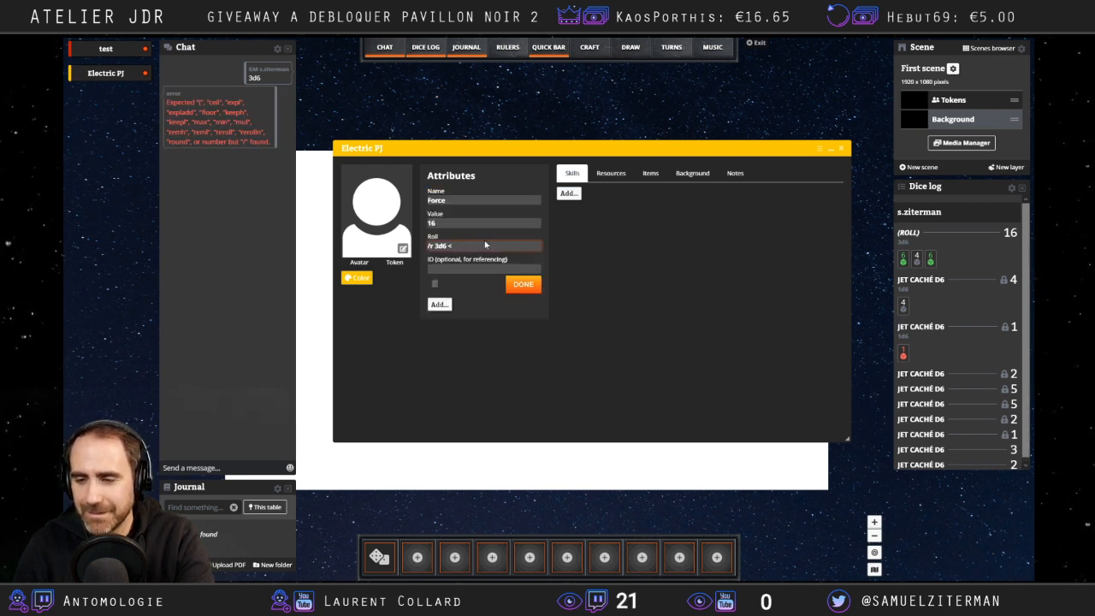
pyautogui.click(512, 284)
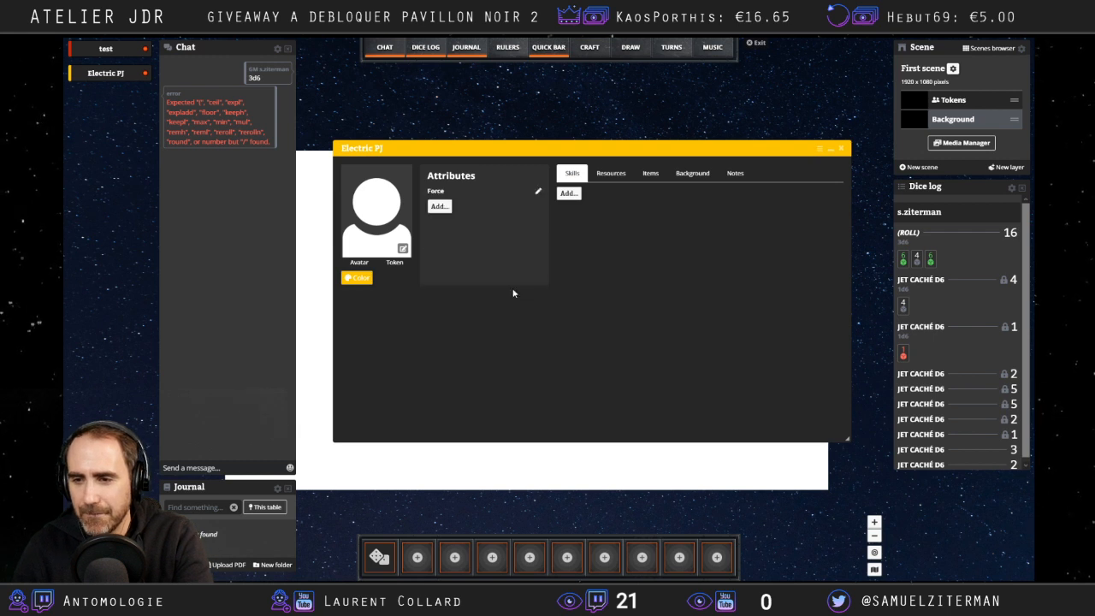
pyautogui.click(434, 191)
# Try the Force roll with the formula's prefix changed to /roll, giving /roll 3d6 < 16.
pyautogui.click(538, 191)
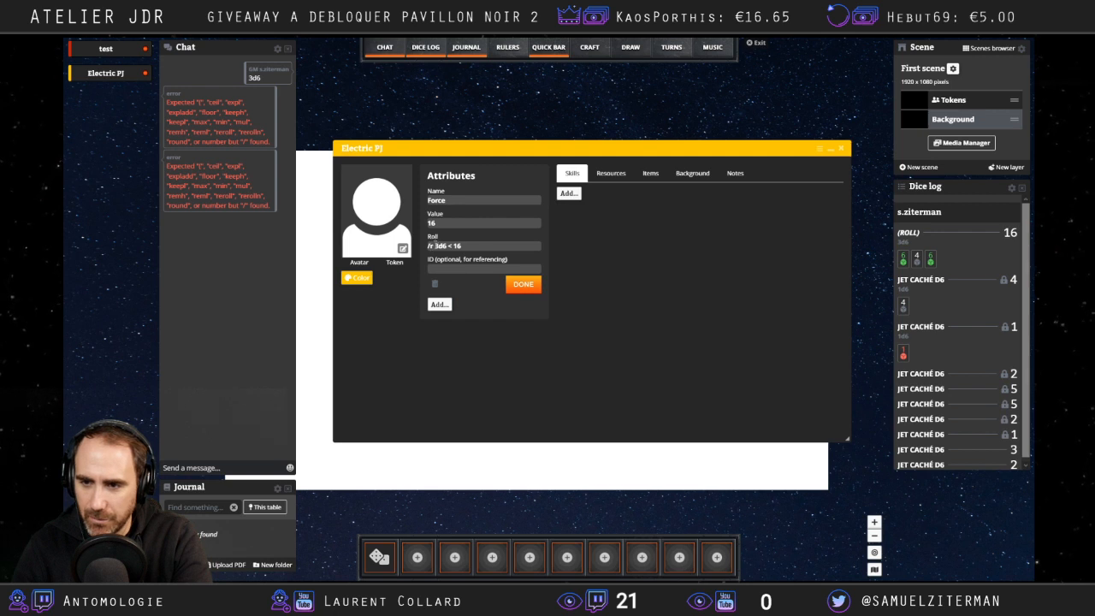
pyautogui.click(435, 246)
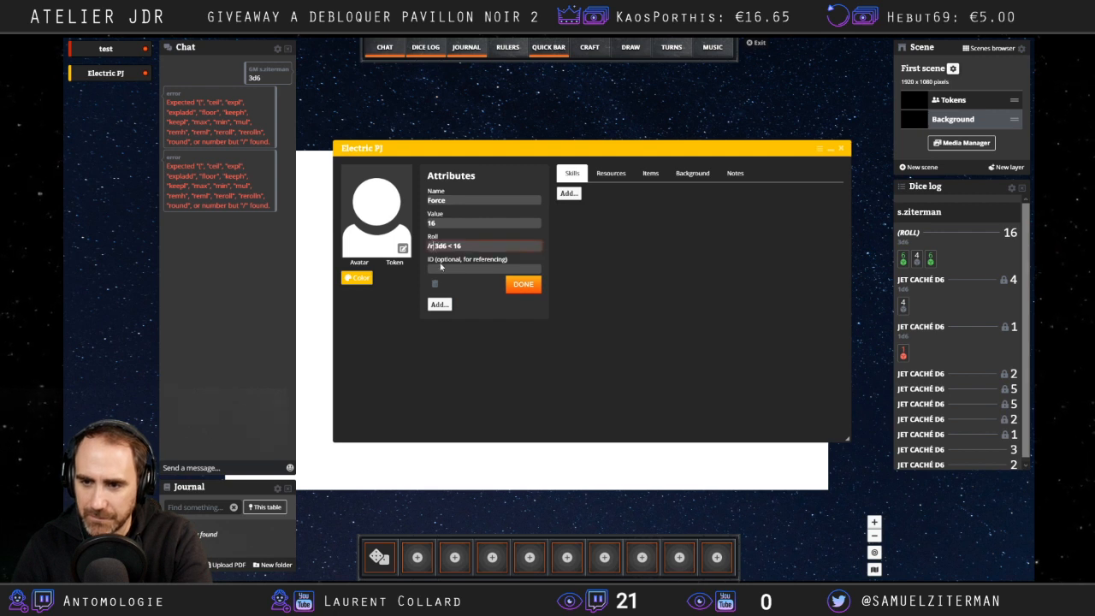
pyautogui.click(523, 285)
pyautogui.click(435, 193)
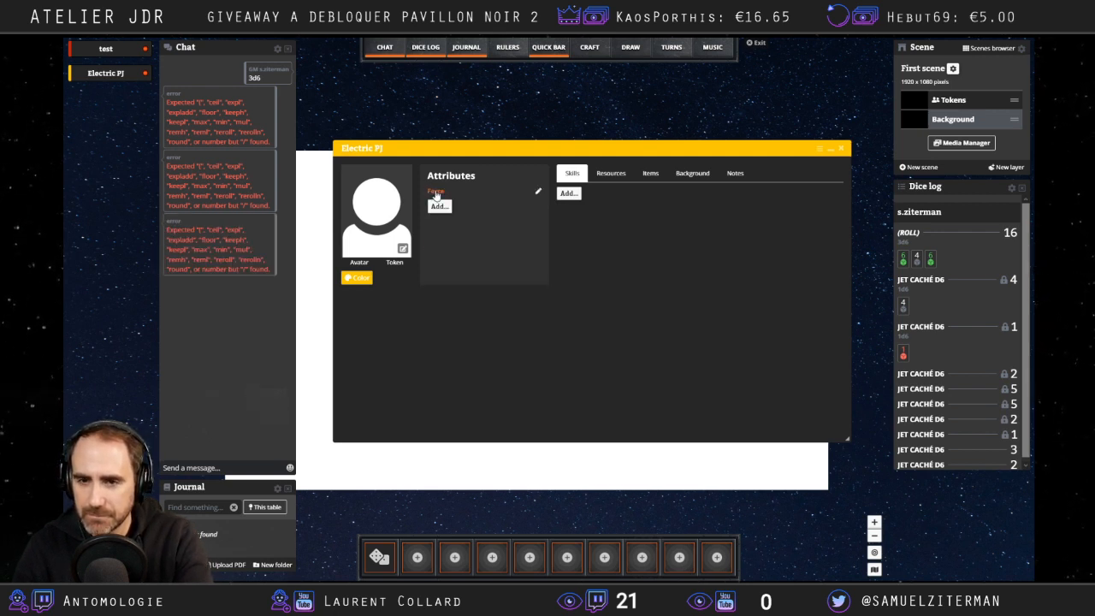
# Remove the command prefix so the Force roll formula is 3d6 < 16, save the attribute and roll Force.
pyautogui.click(538, 195)
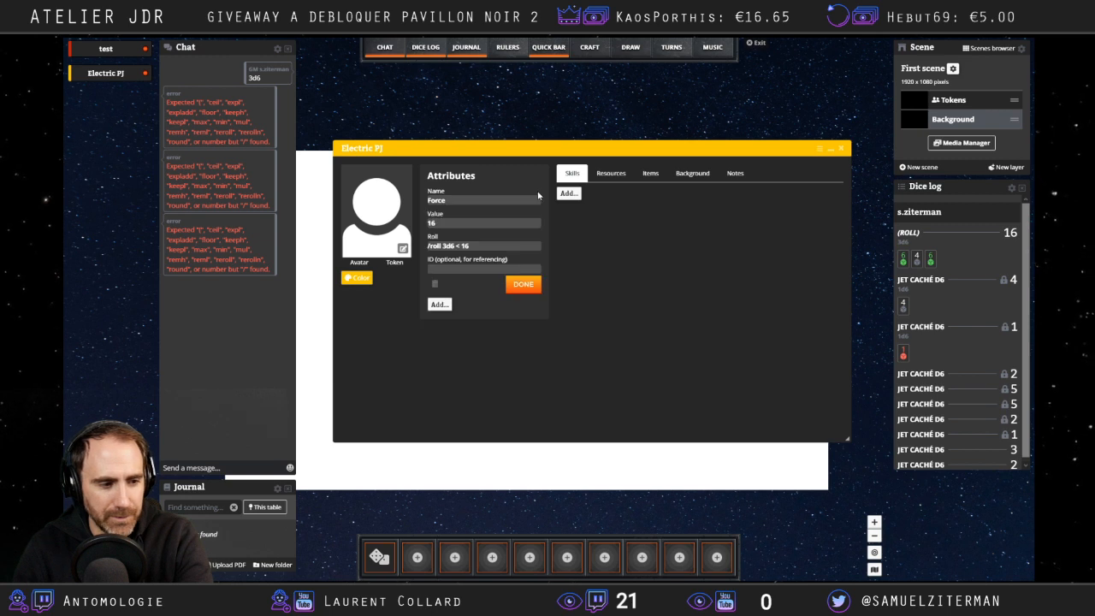
pyautogui.click(440, 246)
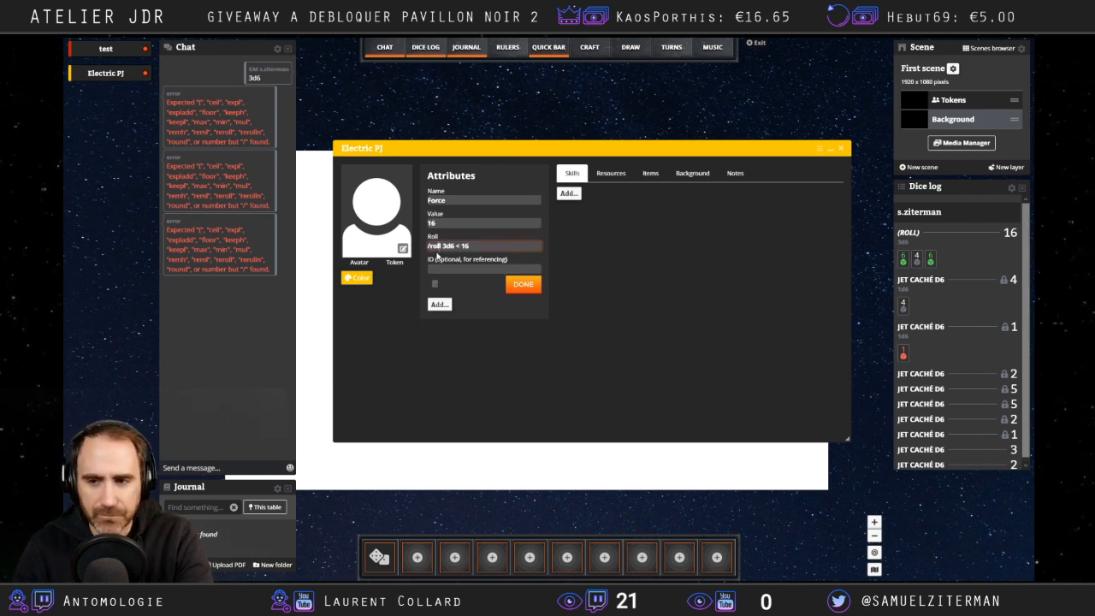
pyautogui.press('BackSpace')
pyautogui.press('BackSpace')
pyautogui.press('BackSpace')
pyautogui.press('BackSpace')
pyautogui.press('BackSpace')
pyautogui.press('BackSpace')
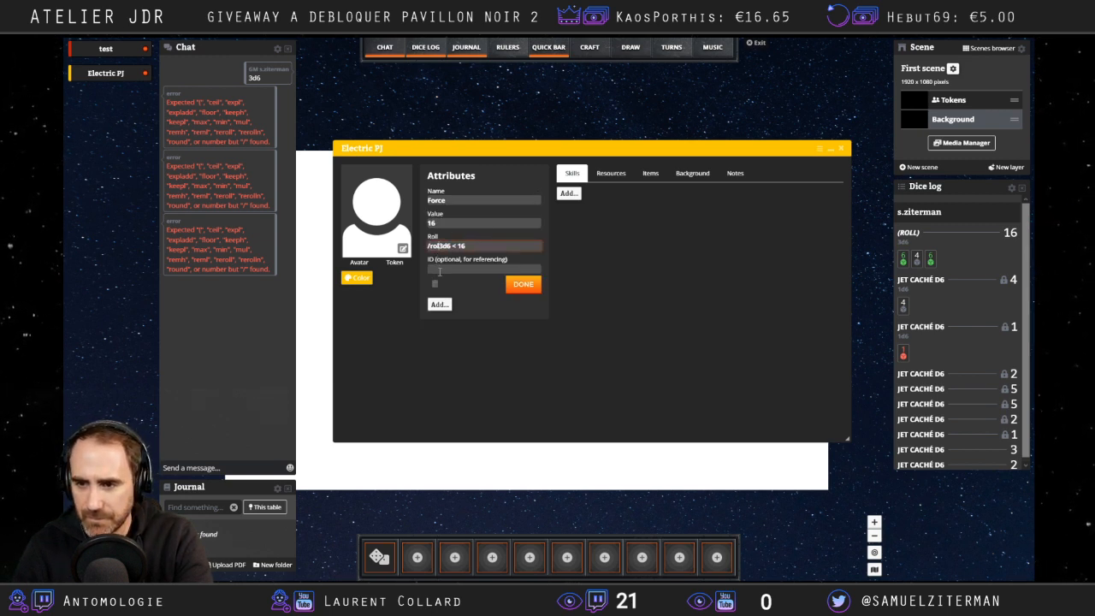
pyautogui.click(526, 288)
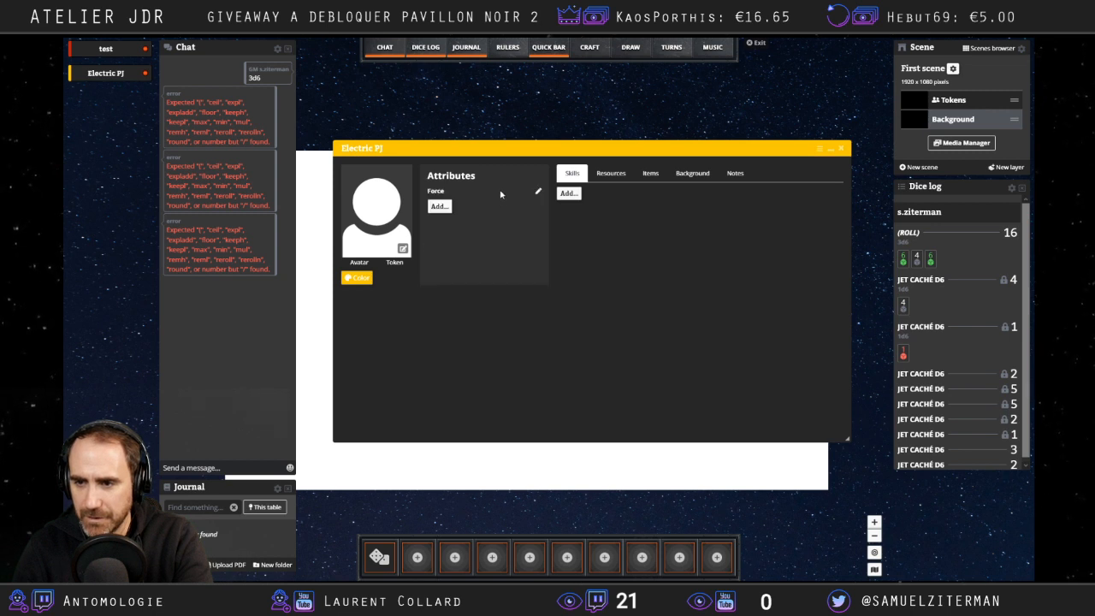
pyautogui.click(438, 192)
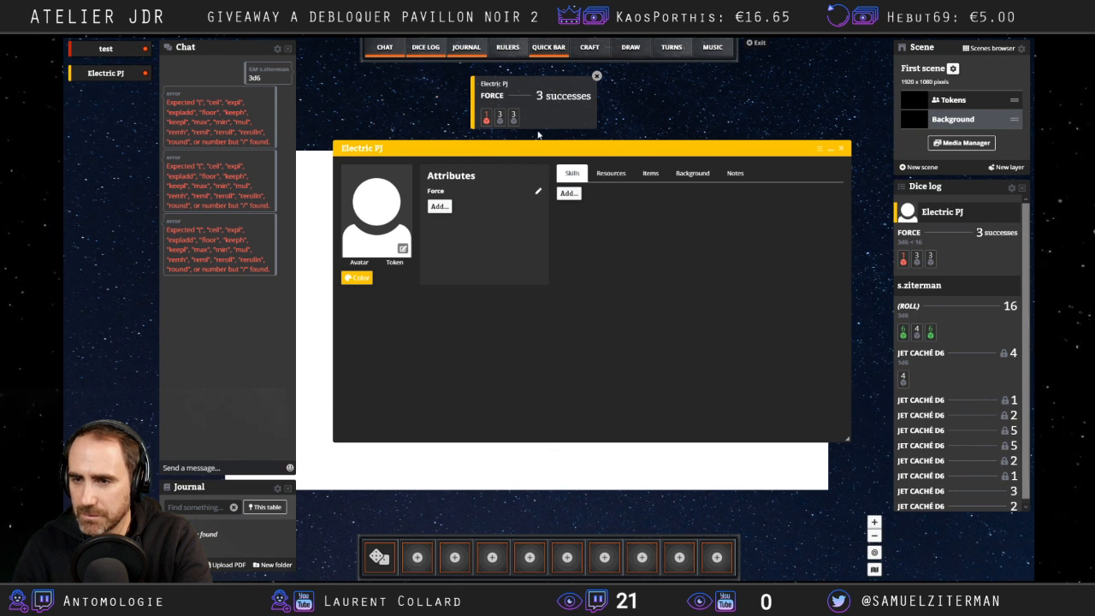
# Edit the Force attribute and replace the 16 in its roll formula with @, giving 3d6 < @.
pyautogui.click(538, 191)
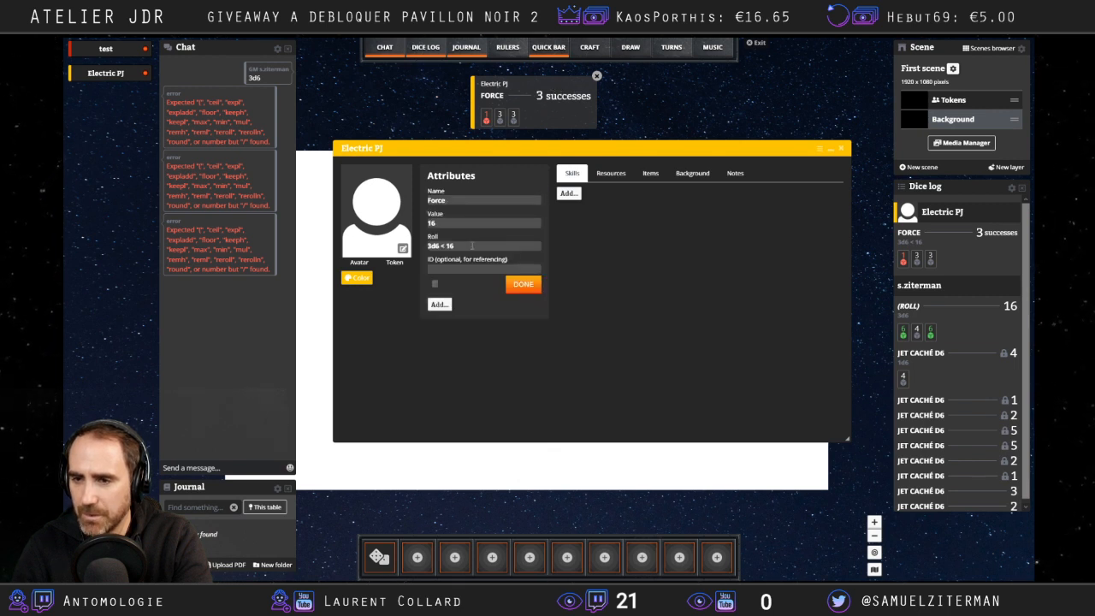
pyautogui.click(471, 246)
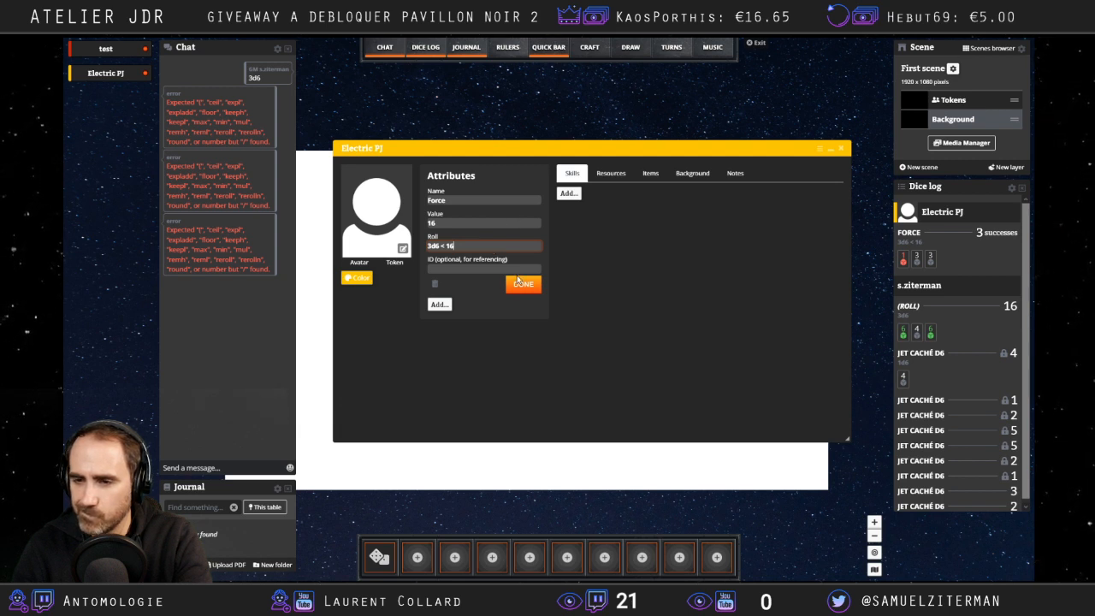
pyautogui.press('BackSpace')
pyautogui.press('BackSpace')
pyautogui.write('@')
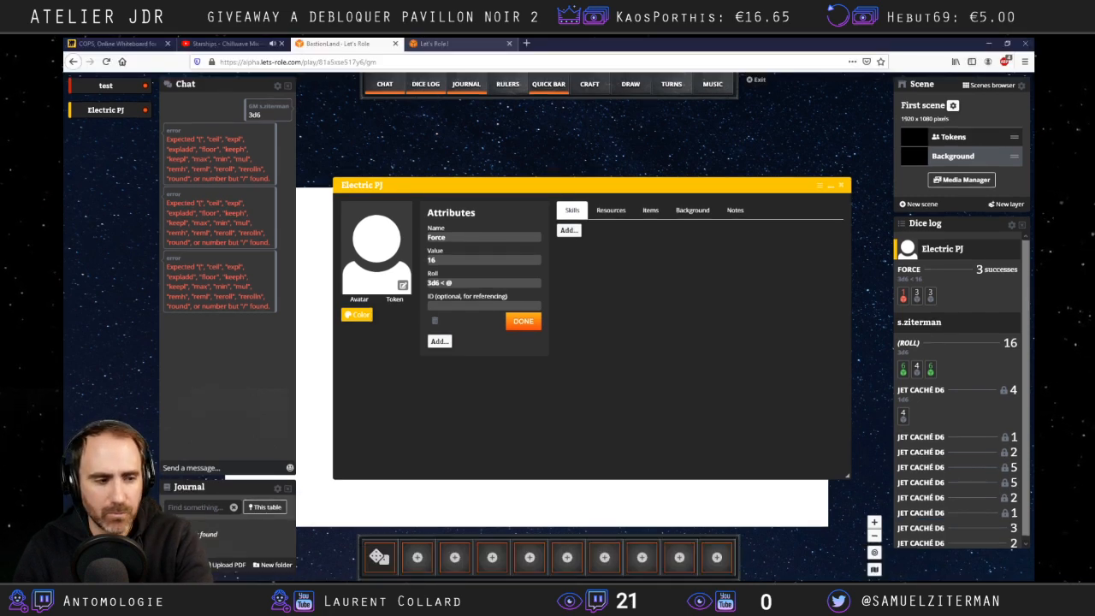
pyautogui.click(453, 43)
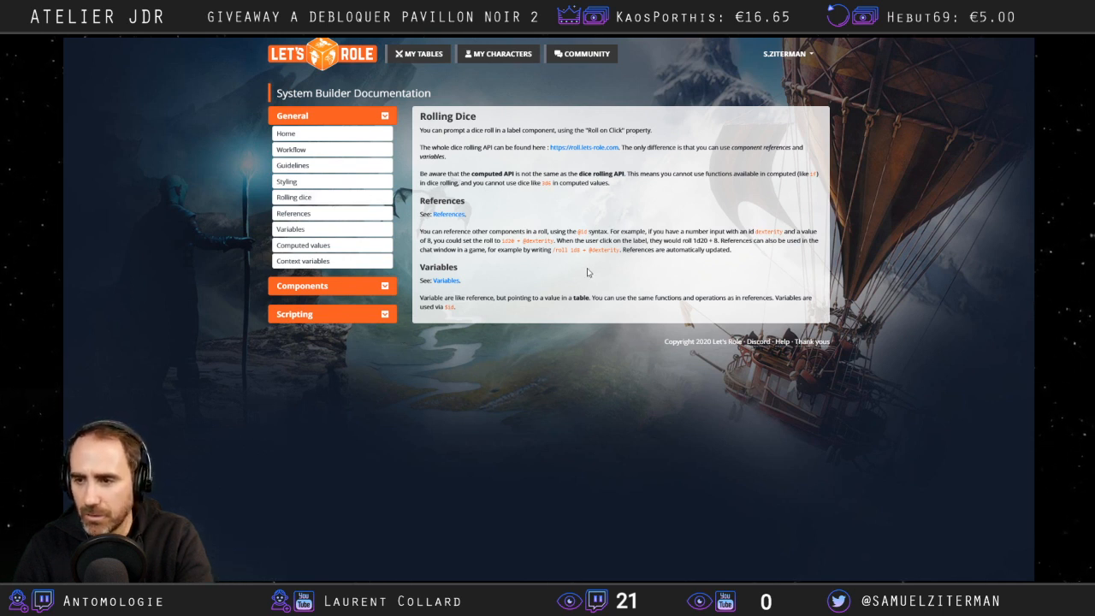
pyautogui.moveTo(589, 250); pyautogui.dragTo(622, 250)
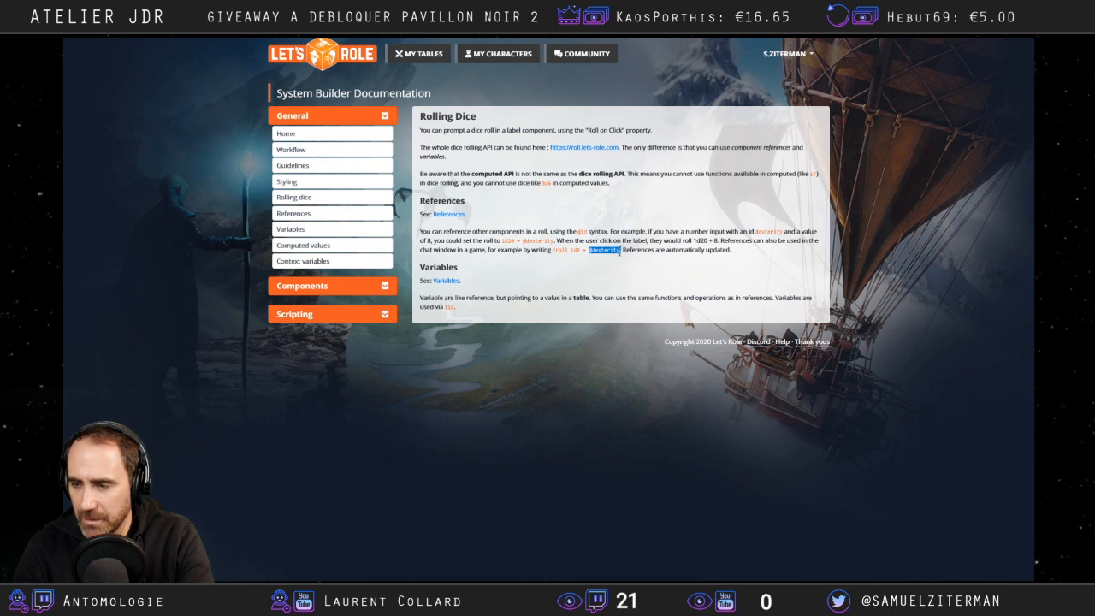
pyautogui.click(620, 251)
pyautogui.doubleClick(612, 251)
pyautogui.click(584, 252)
pyautogui.doubleClick(606, 251)
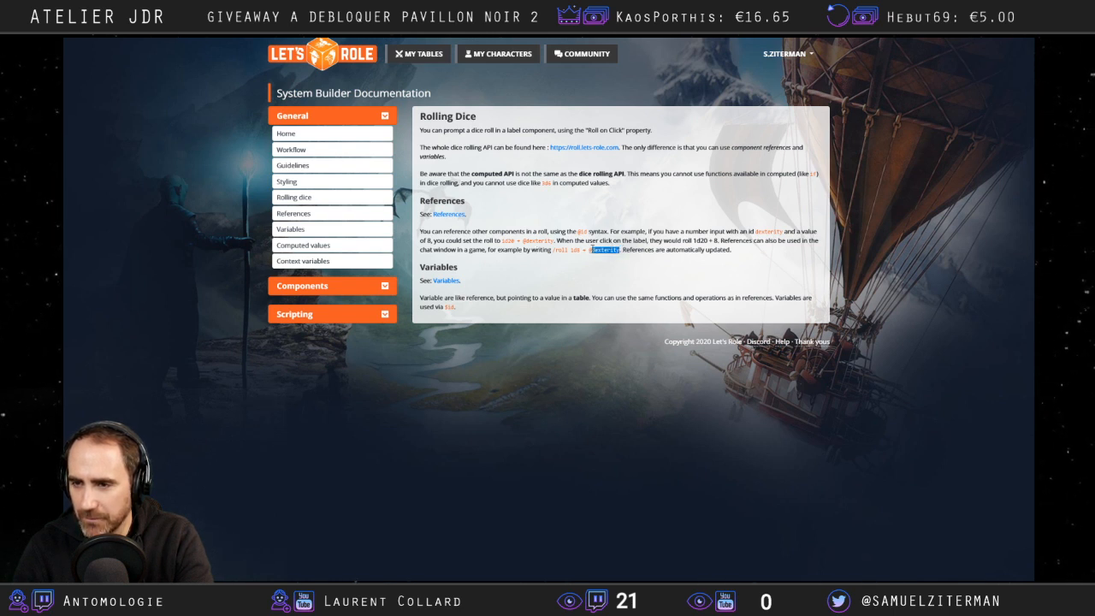
pyautogui.click(586, 270)
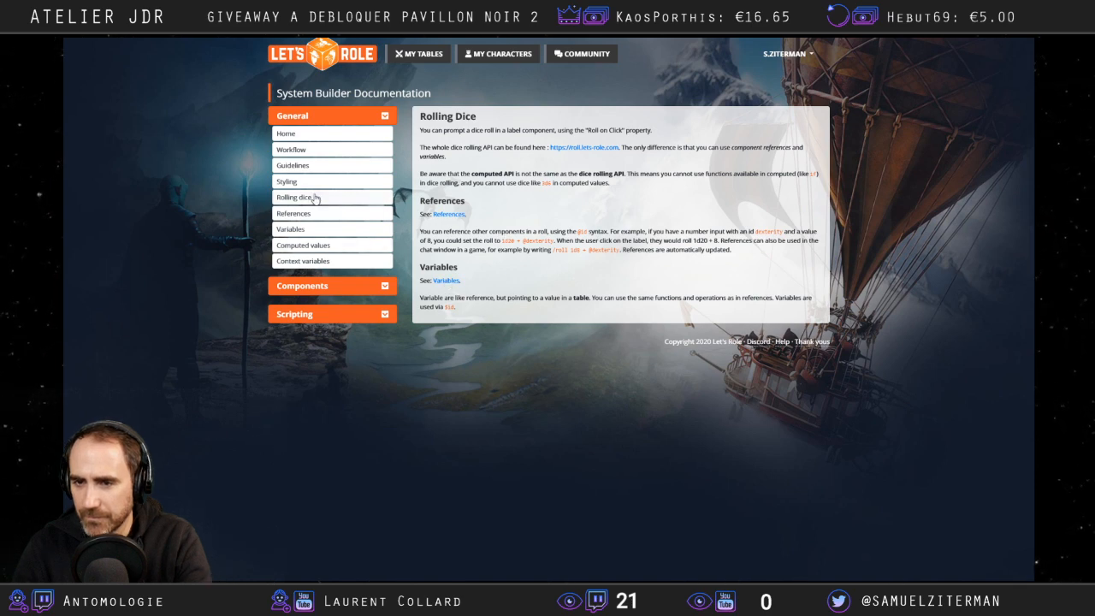
pyautogui.click(317, 43)
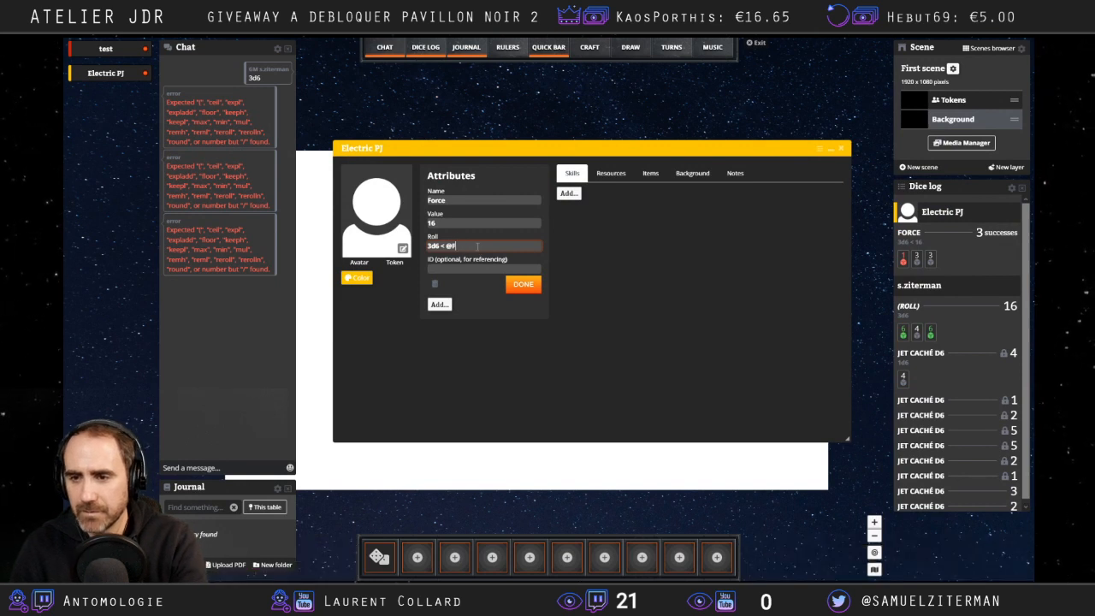
pyautogui.write('Force')
pyautogui.click(518, 283)
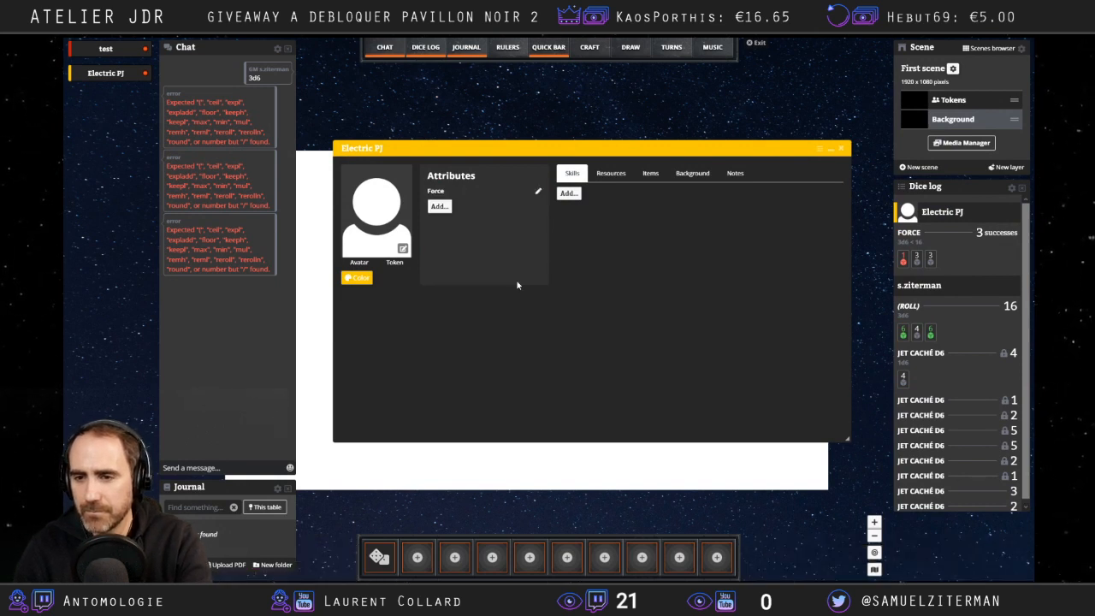
pyautogui.click(436, 193)
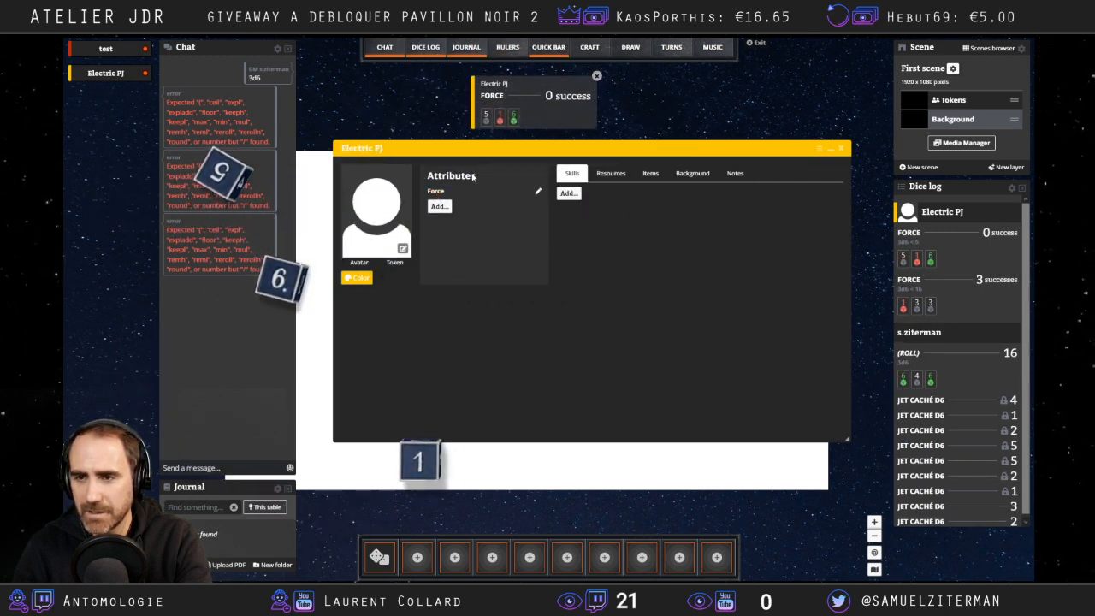
# Review the Force attribute's settings, close them with the formula as is and roll Force again.
pyautogui.click(538, 192)
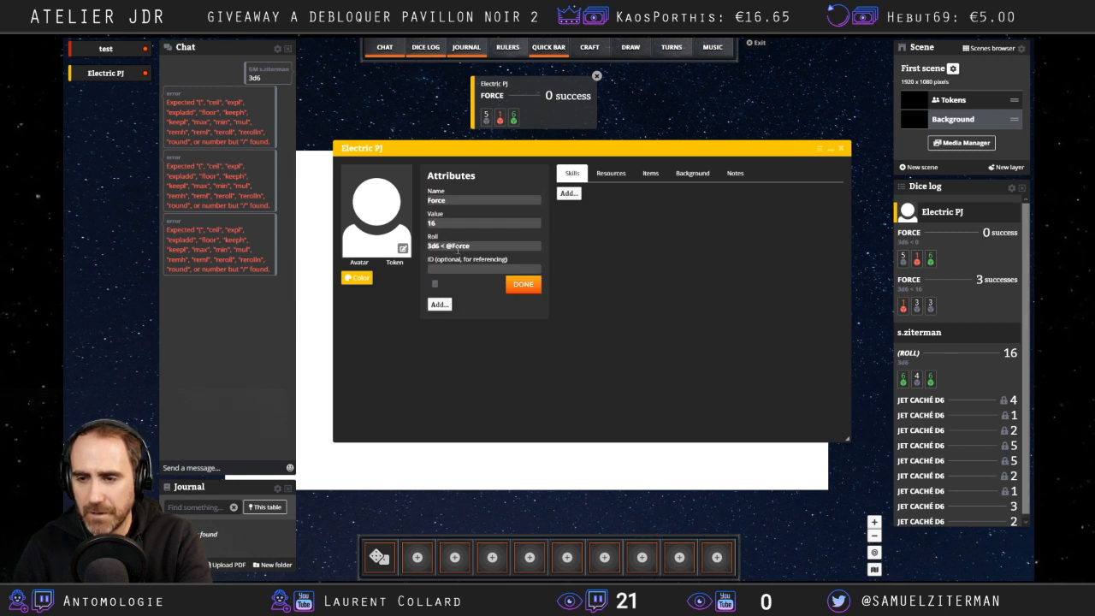
pyautogui.click(518, 288)
pyautogui.click(436, 193)
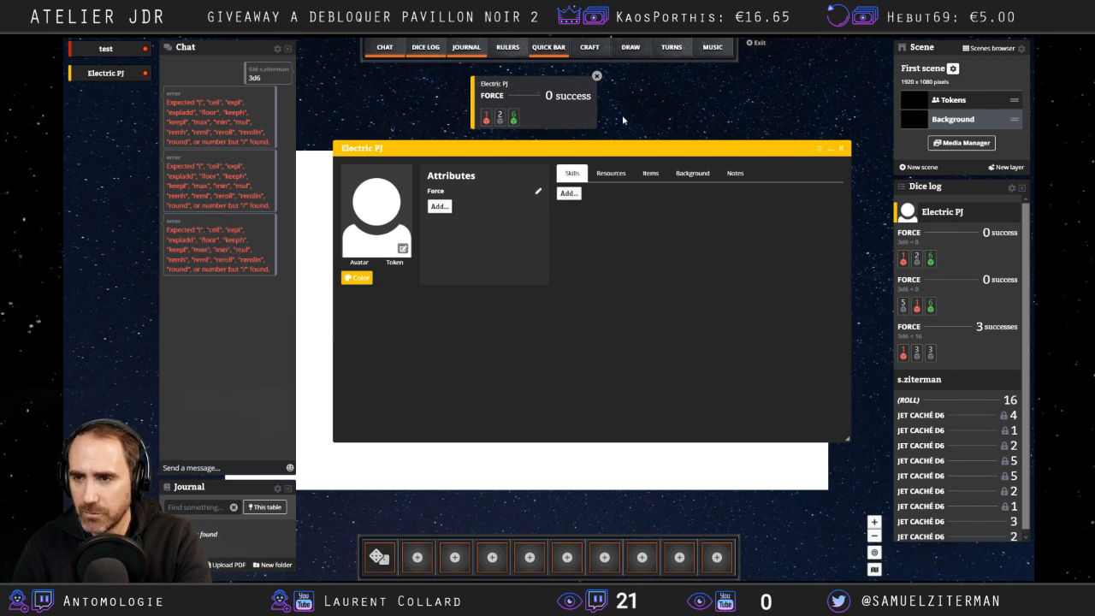
# Examine the Force attribute's value, roll formula and optional ID to find out how the reference should work.
pyautogui.click(537, 192)
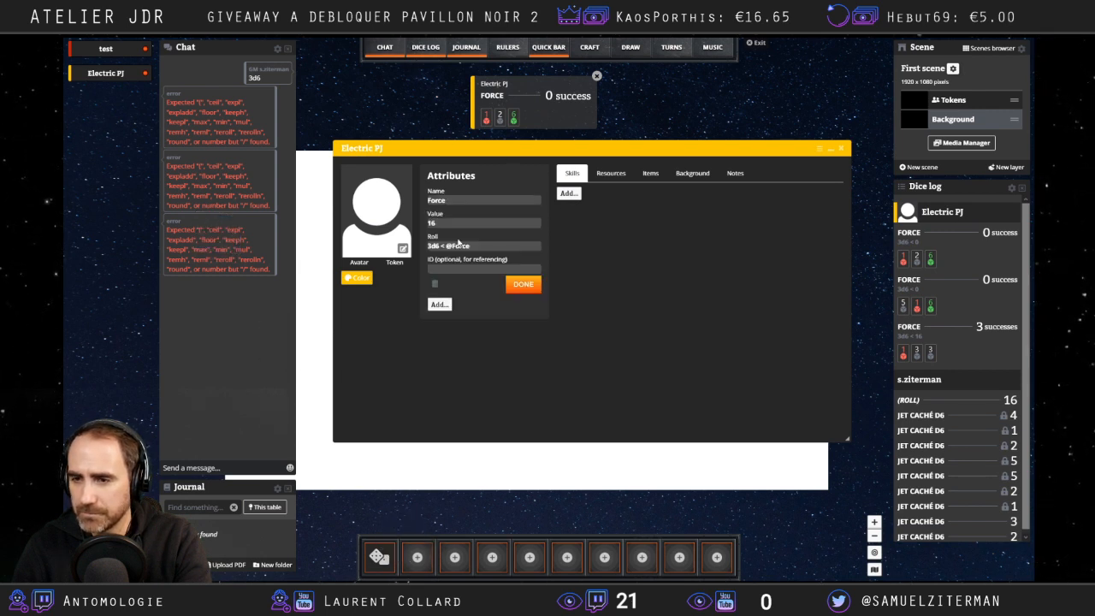
pyautogui.click(443, 246)
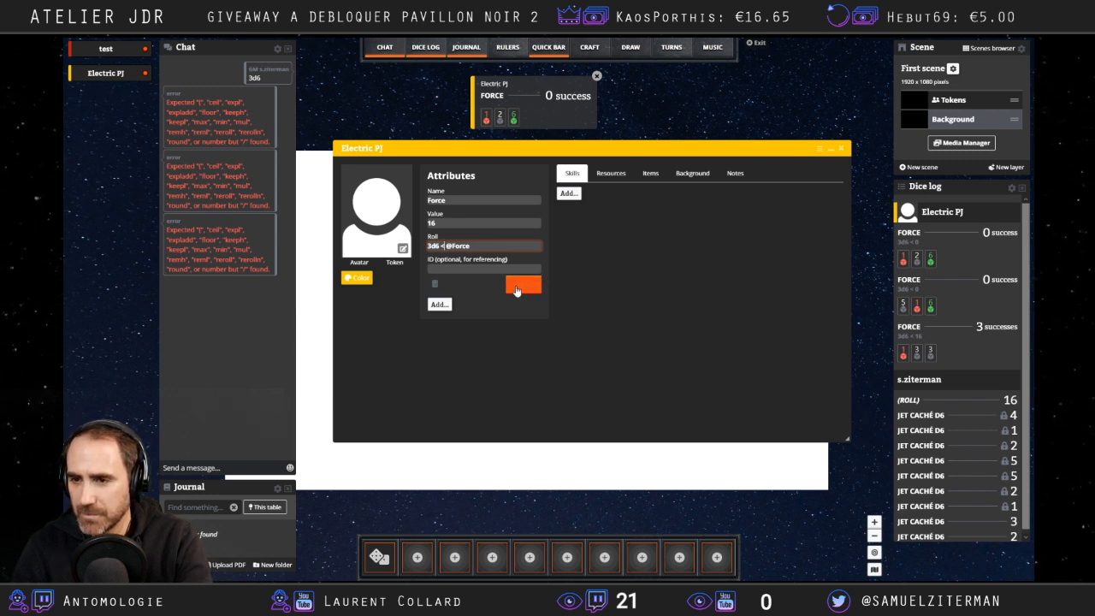
pyautogui.click(458, 226)
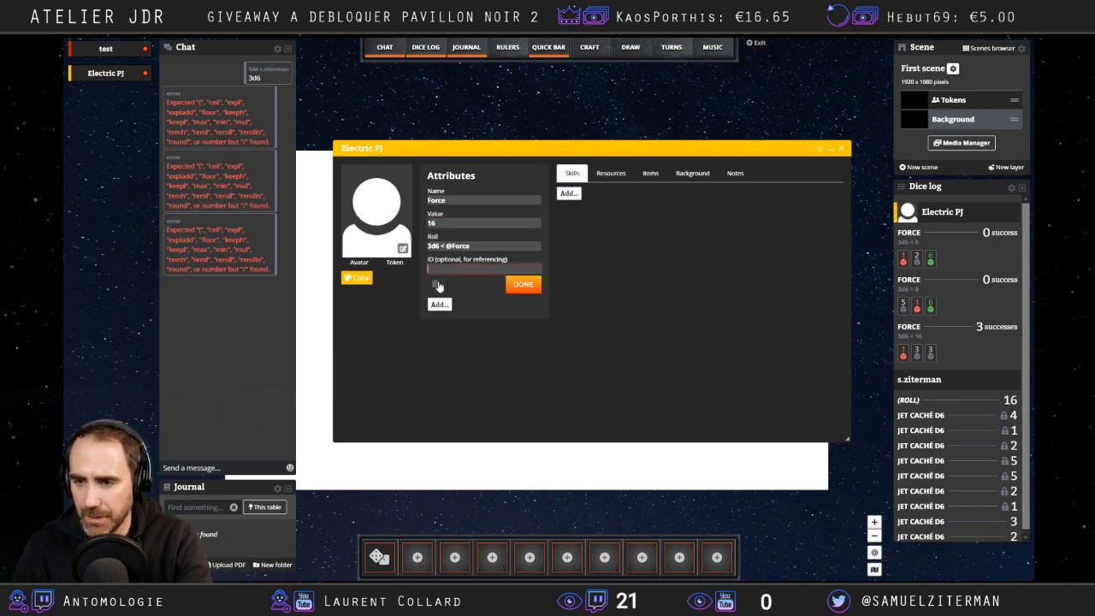
pyautogui.click(454, 221)
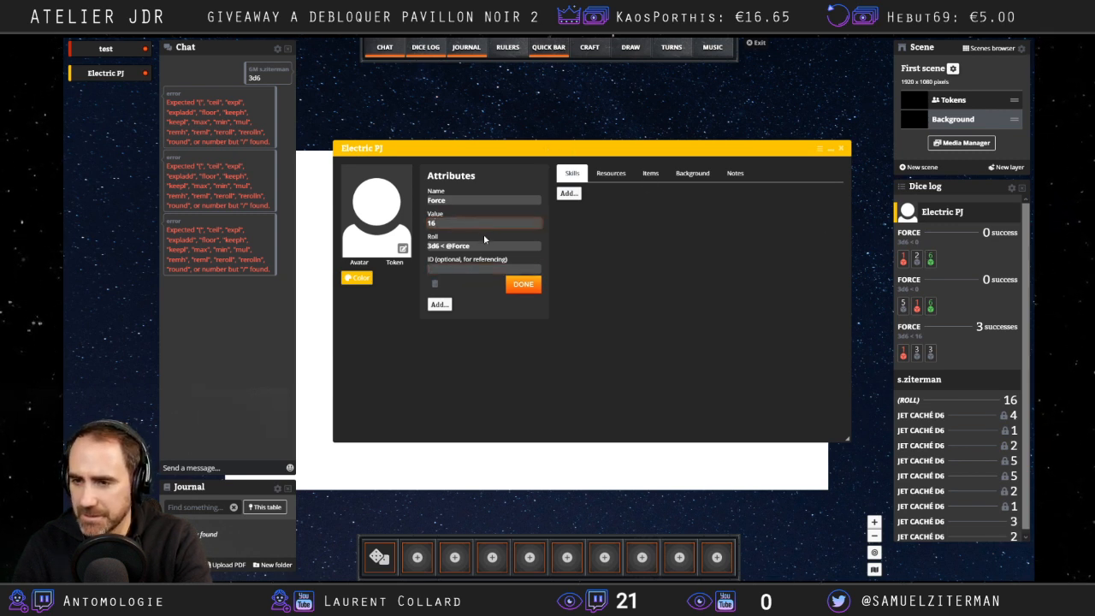
pyautogui.click(486, 245)
pyautogui.click(514, 285)
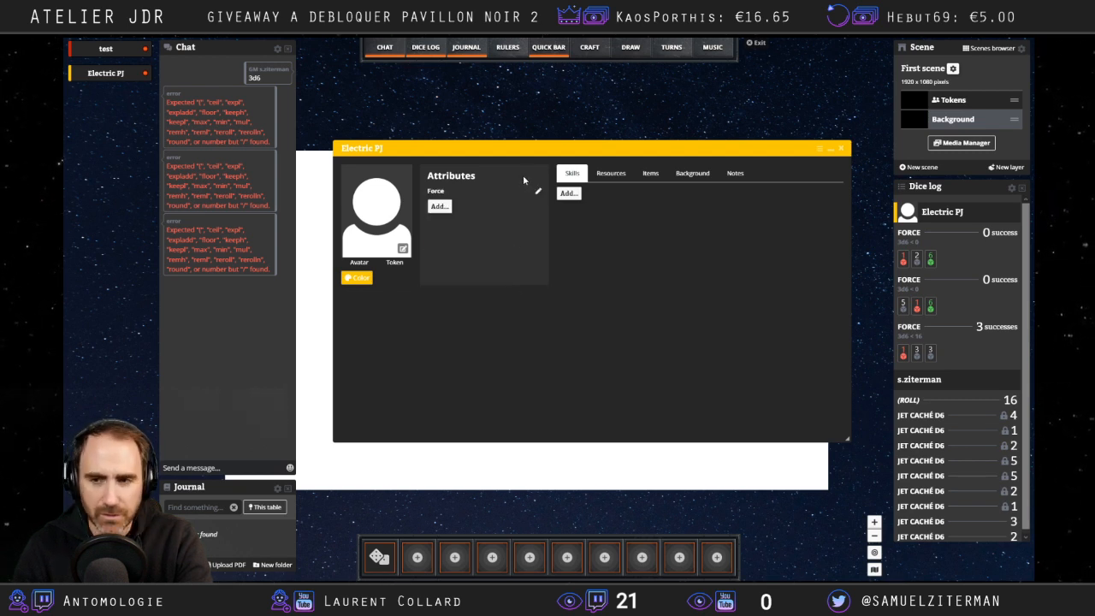
pyautogui.click(538, 192)
pyautogui.click(436, 245)
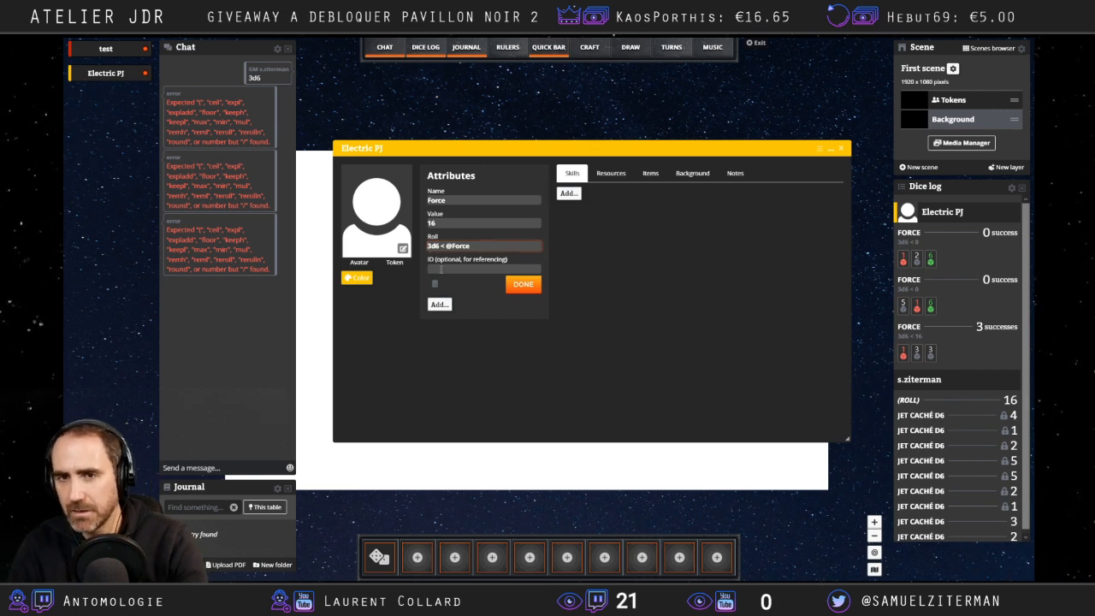
# Look through the References, Guidelines and Components sections of the System Builder documentation for how to reference an attribute.
pyautogui.click(435, 40)
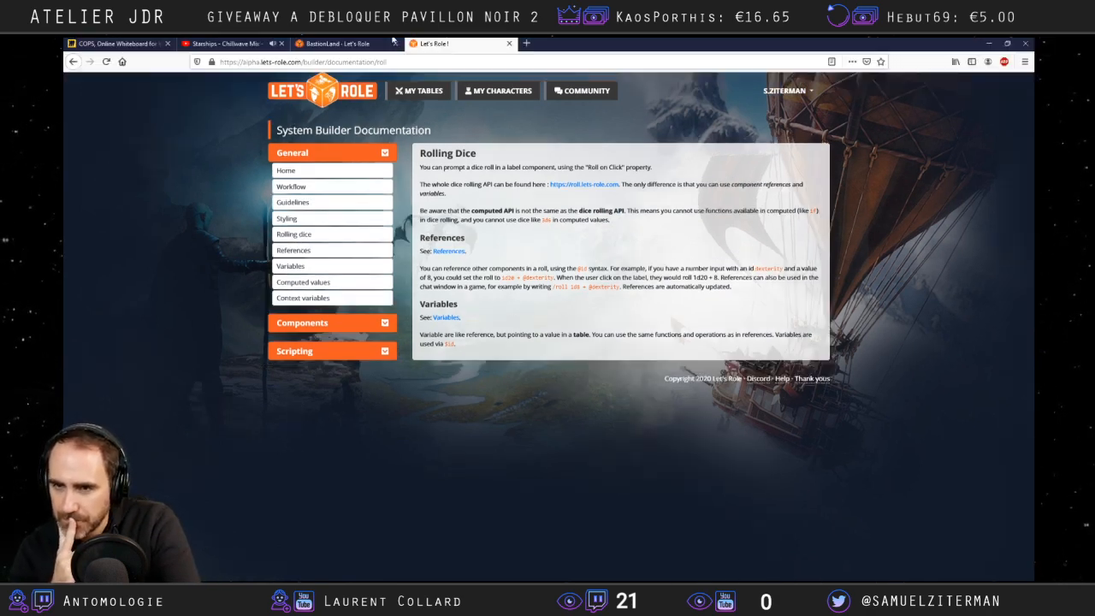
pyautogui.click(392, 41)
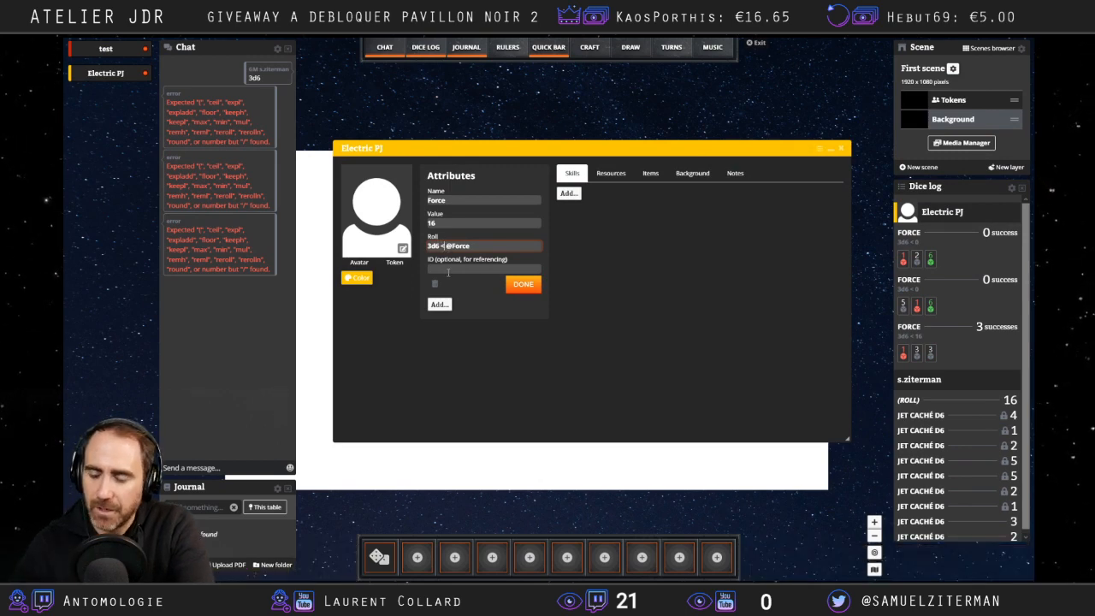
pyautogui.click(452, 42)
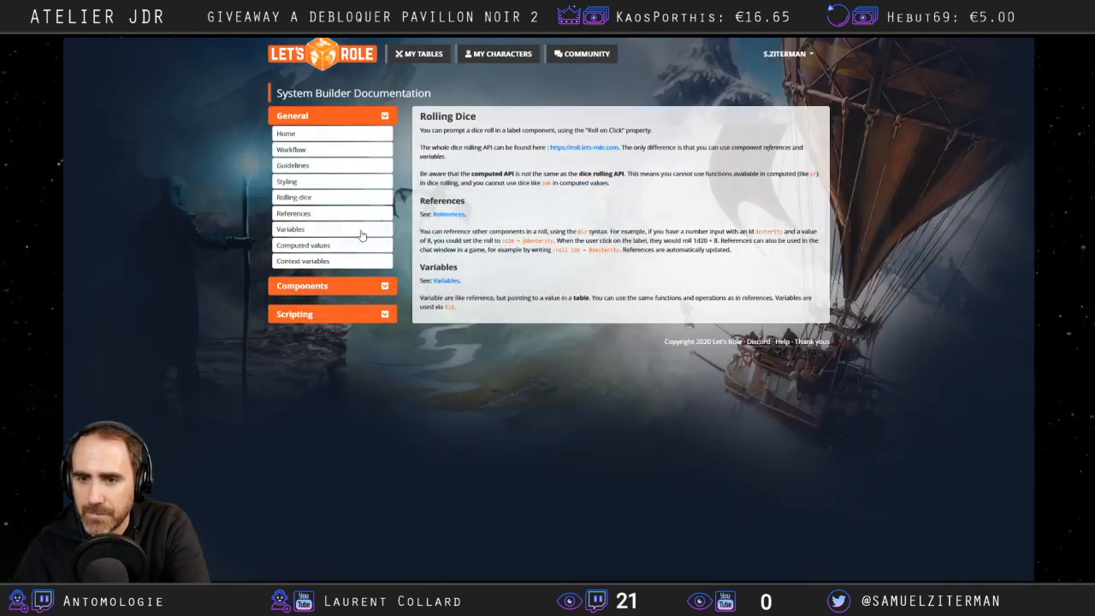
pyautogui.click(342, 217)
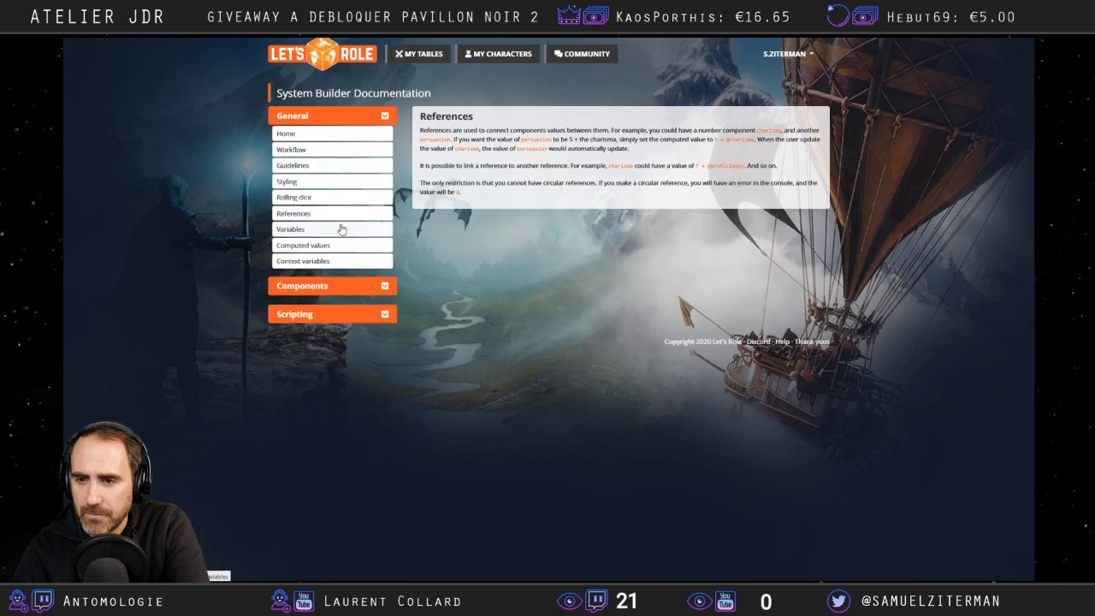
pyautogui.click(329, 168)
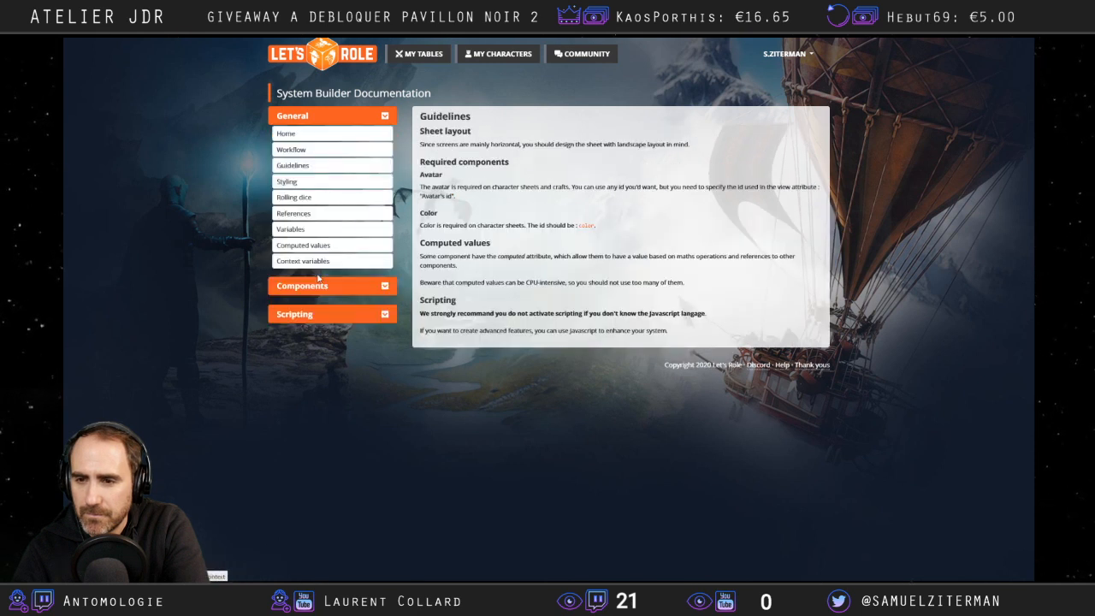
pyautogui.click(379, 288)
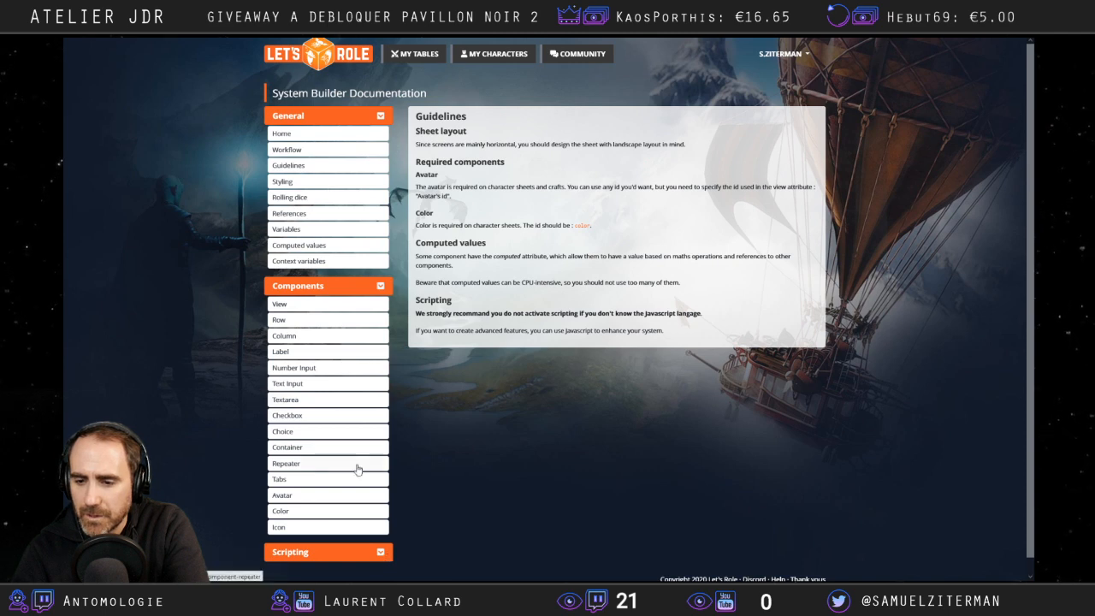
pyautogui.scroll(-2, 358, 467)
pyautogui.scroll(2, 366, 462)
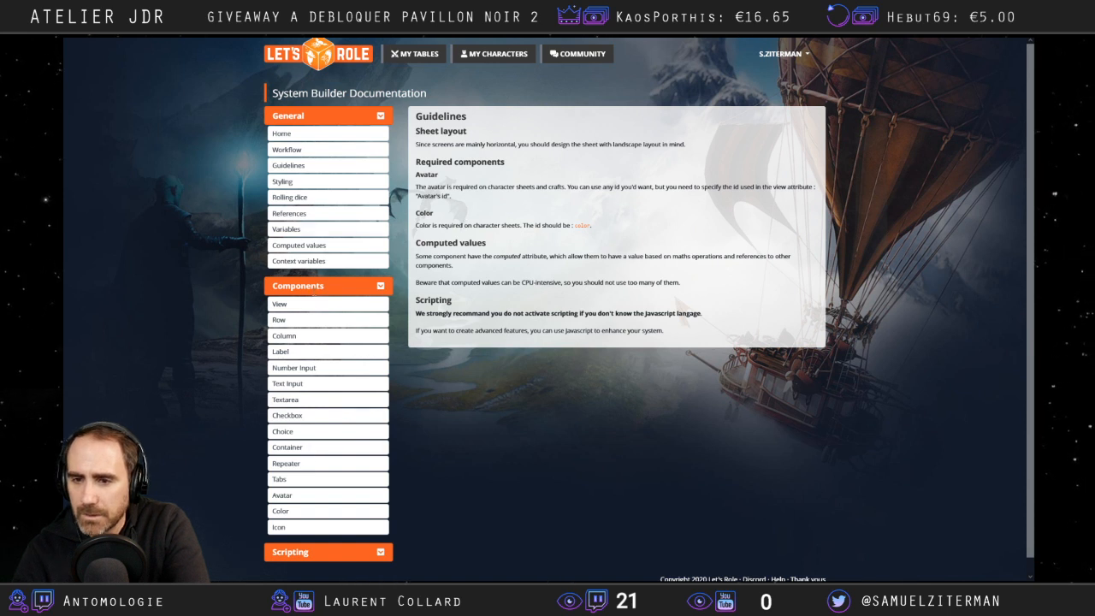
# Read the Computed Values documentation page down to its reference and conditional examples.
pyautogui.click(323, 248)
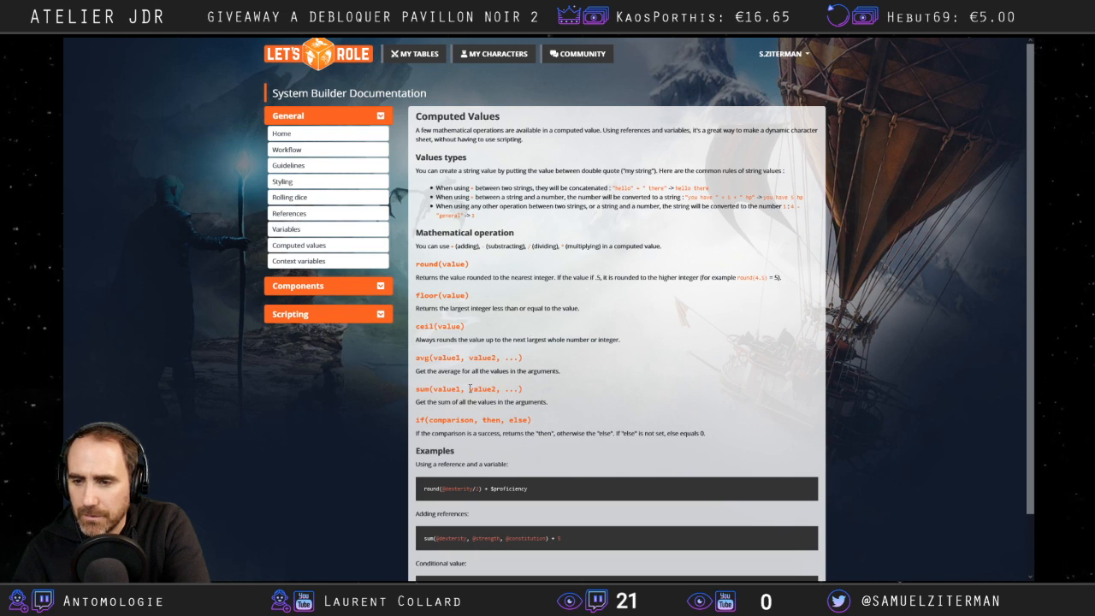
pyautogui.scroll(-1, 461, 393)
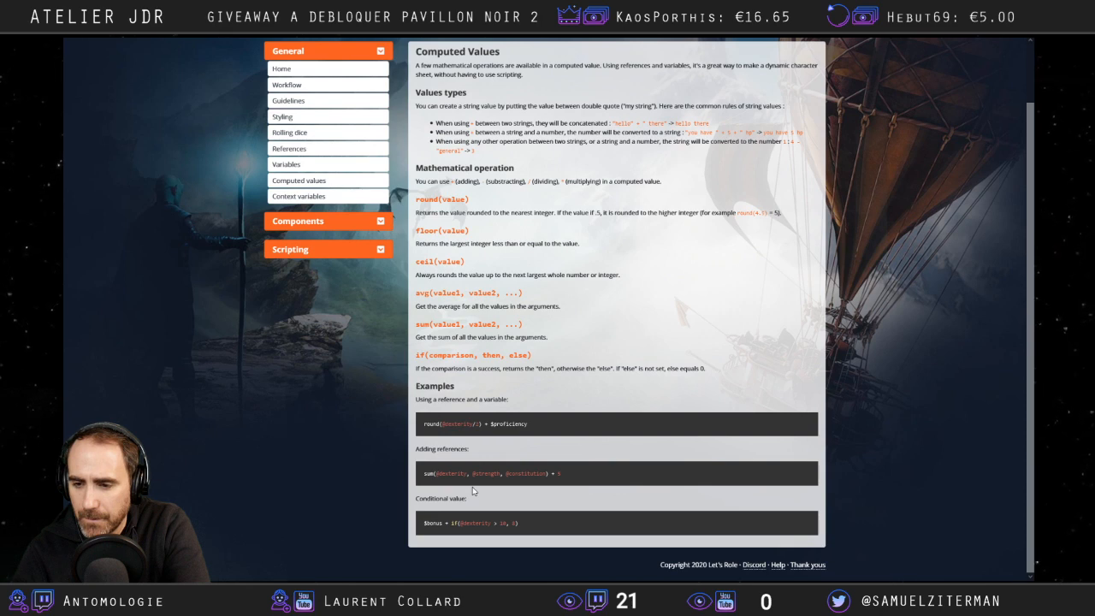
pyautogui.scroll(1, 473, 487)
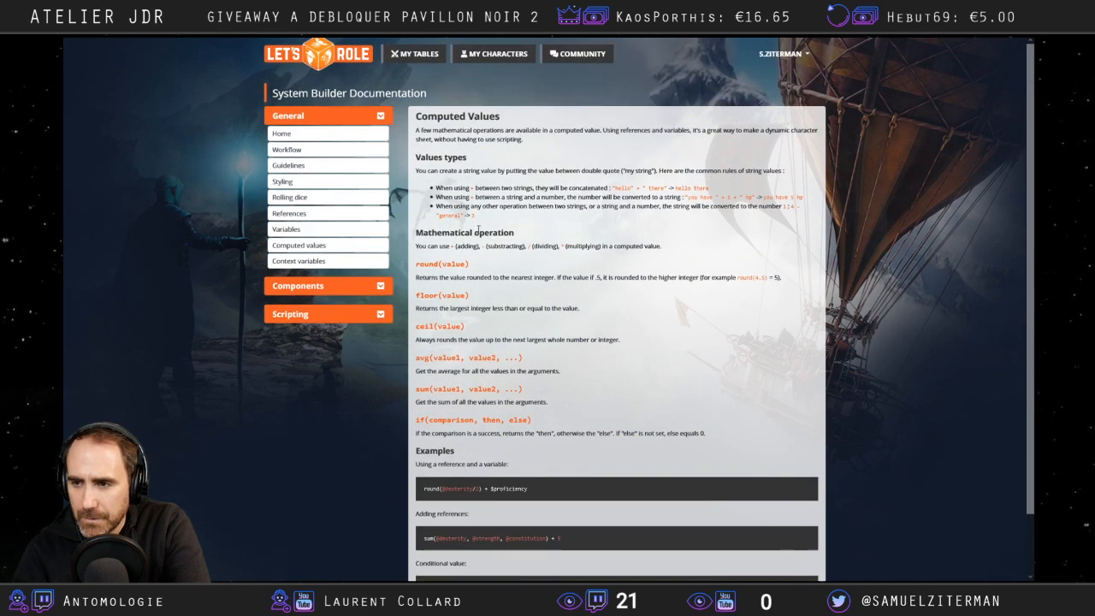
# Check the Workflow documentation, the Help page and the list of own characters, and return to the BastionLand table.
pyautogui.click(299, 134)
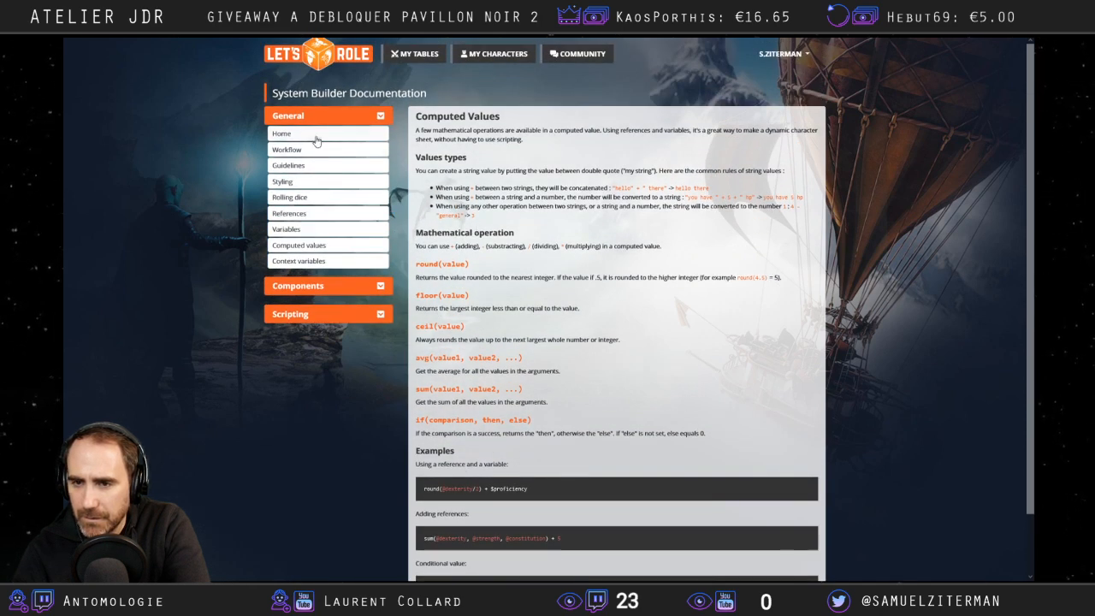
pyautogui.click(327, 151)
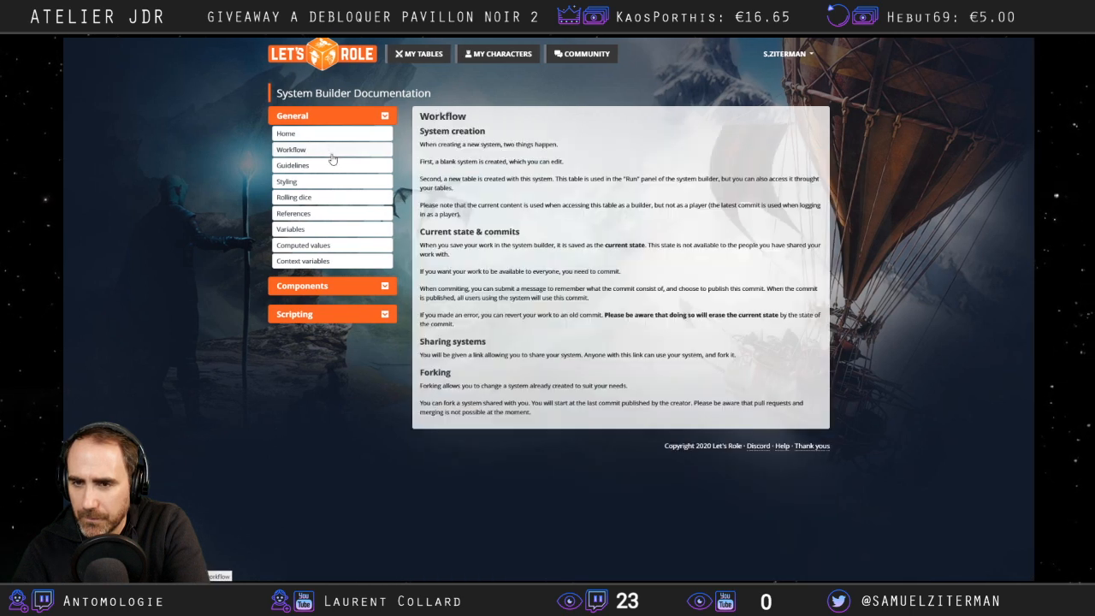
pyautogui.moveTo(374, 39)
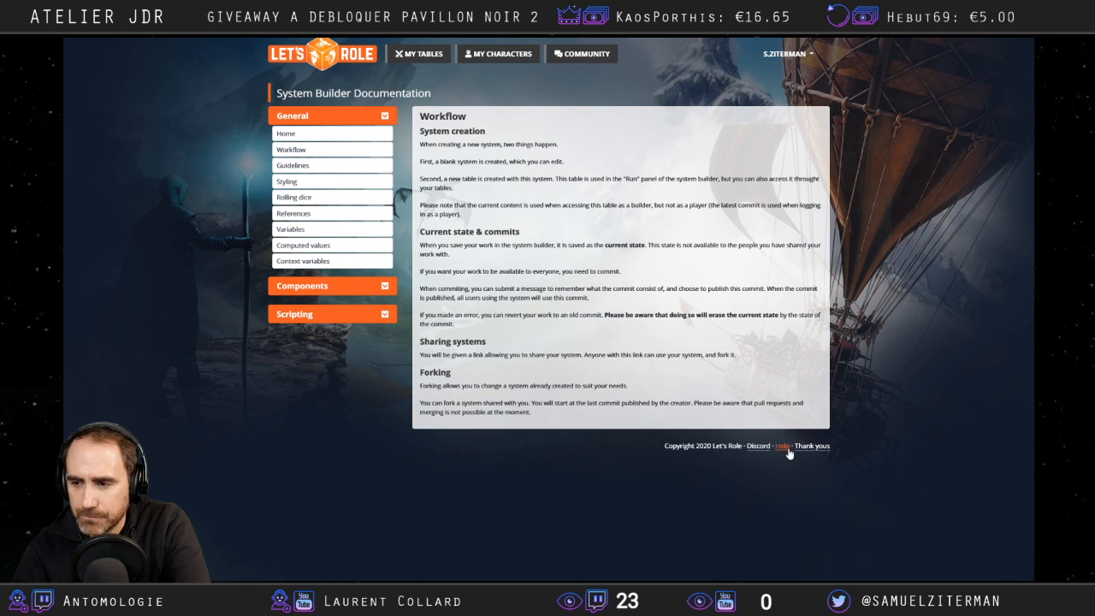
pyautogui.click(782, 446)
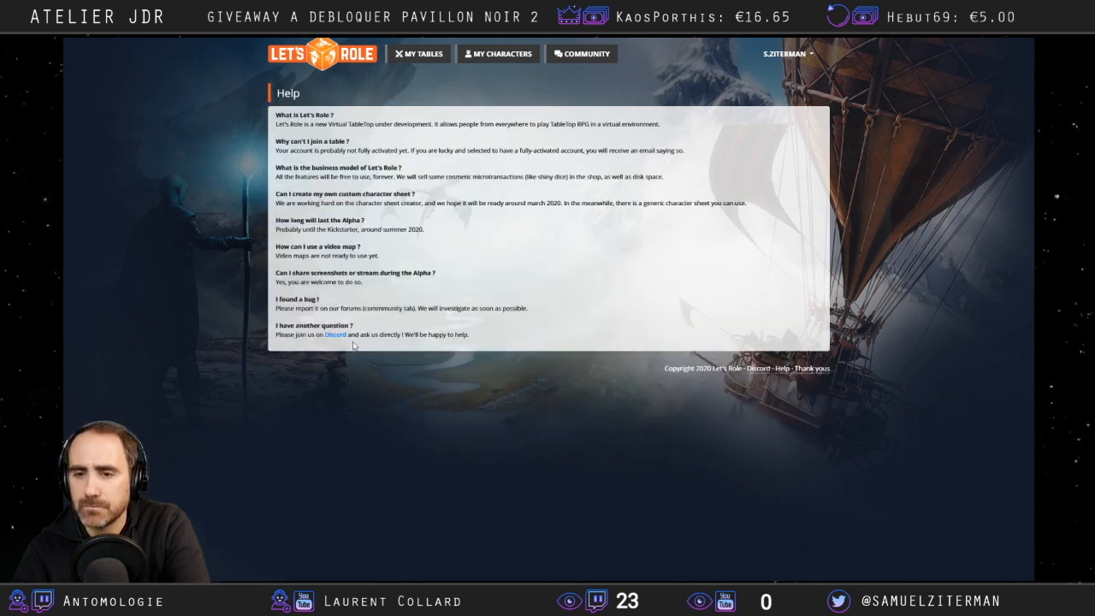
pyautogui.click(337, 65)
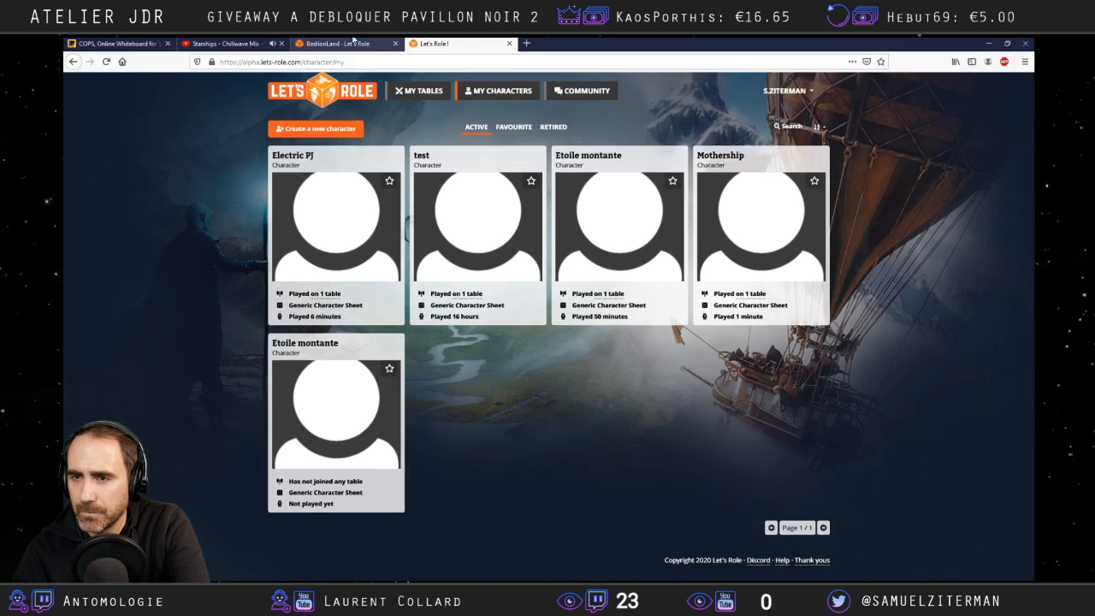
pyautogui.click(352, 41)
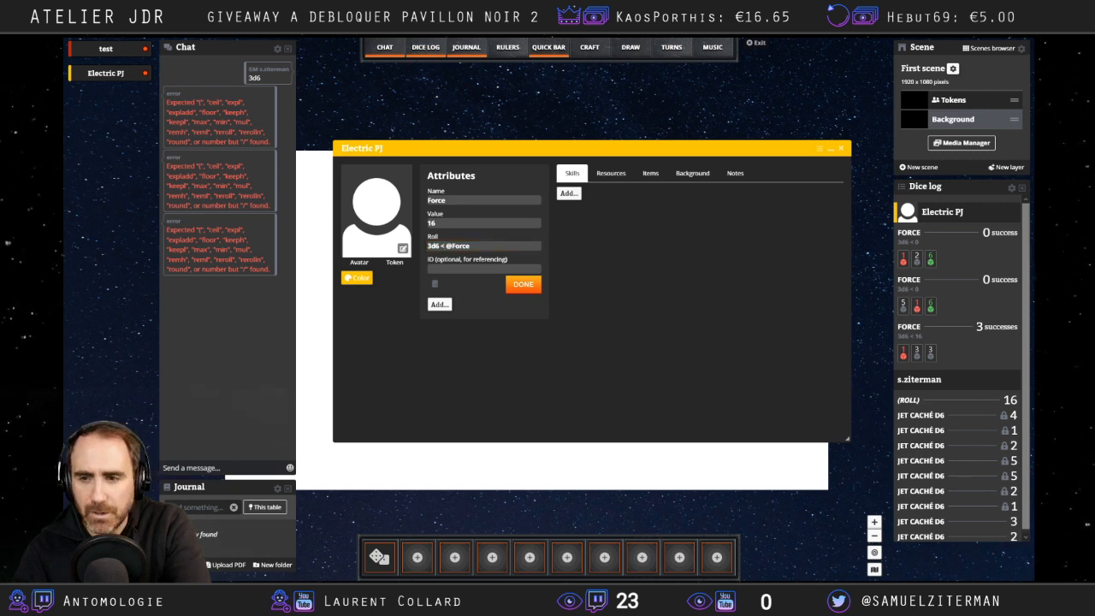
pyautogui.moveTo(119, 37)
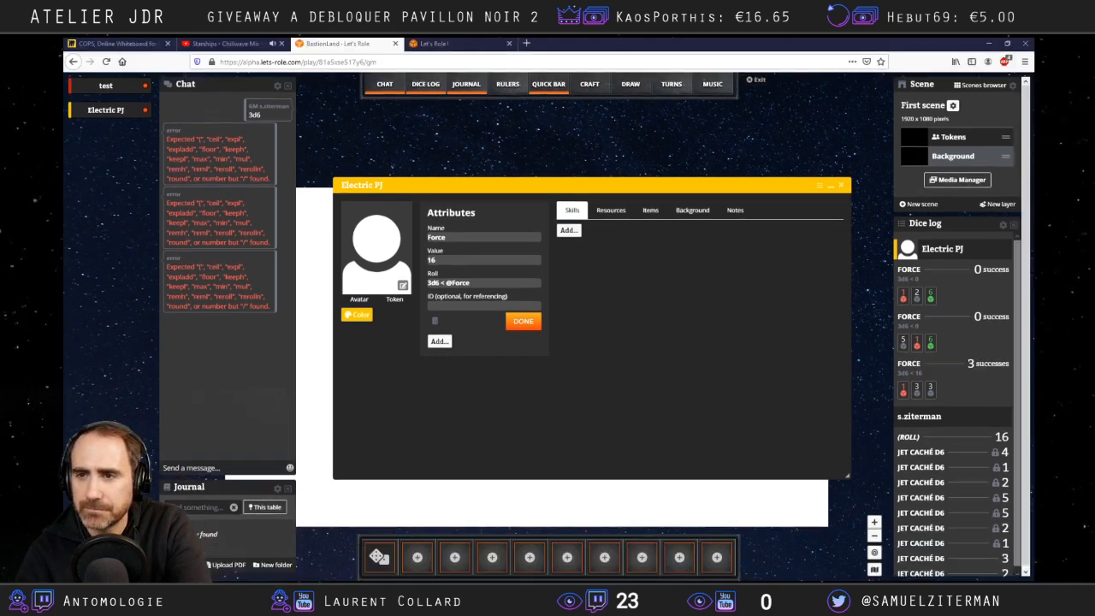
# Open roll.lets-role.com alongside the table and examine the maths, dice and comparison examples of the Dice Expression Tester.
pyautogui.click(526, 43)
pyautogui.write('https://roll.lets-role.com/')
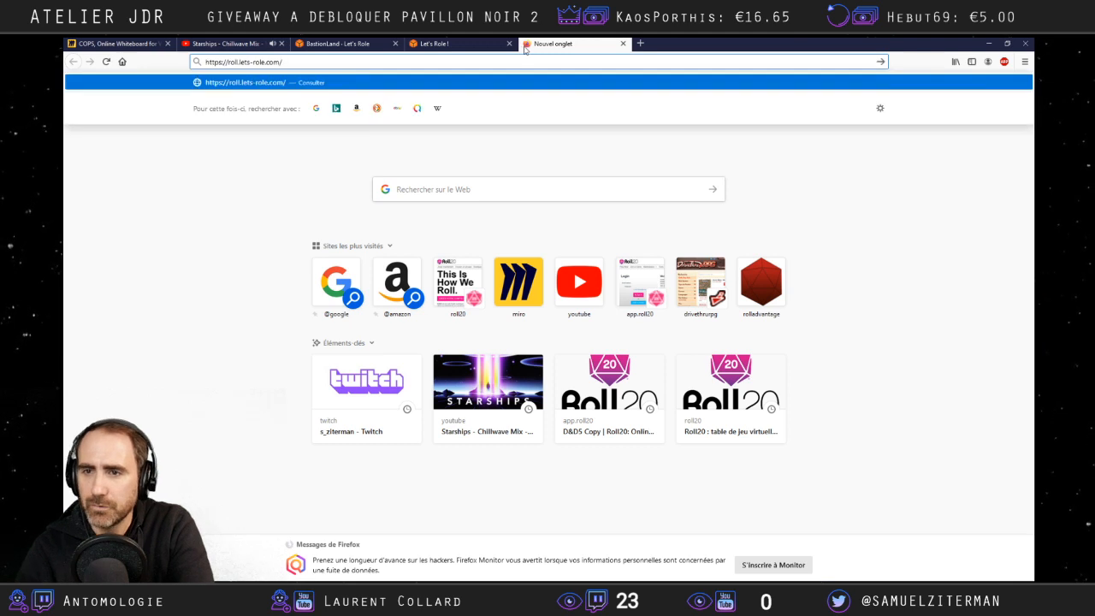
pyautogui.press('Return')
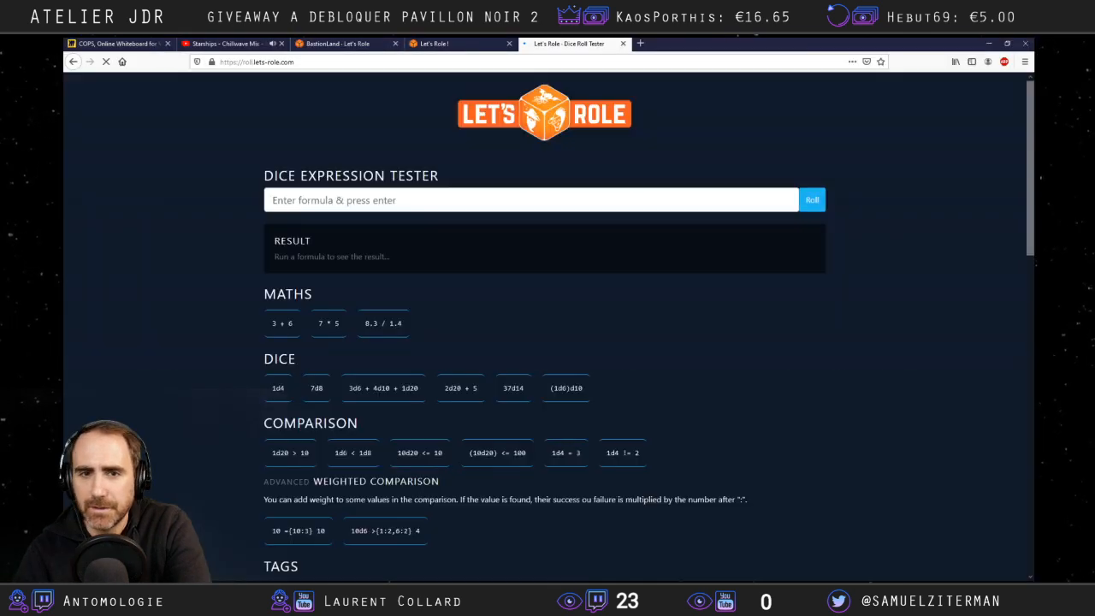
pyautogui.press('F11')
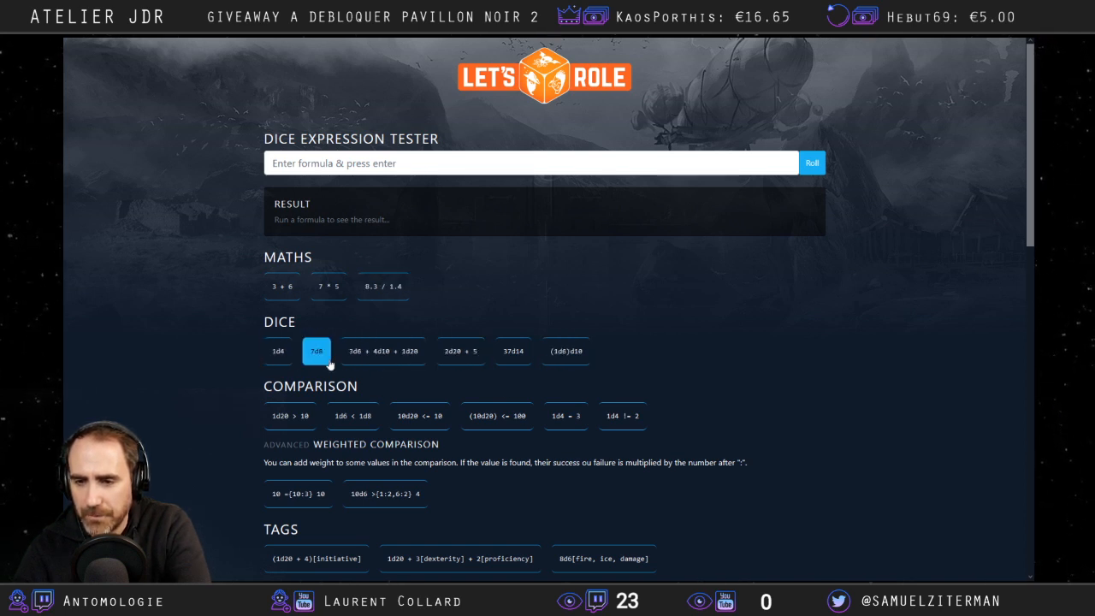
pyautogui.scroll(-2, 486, 351)
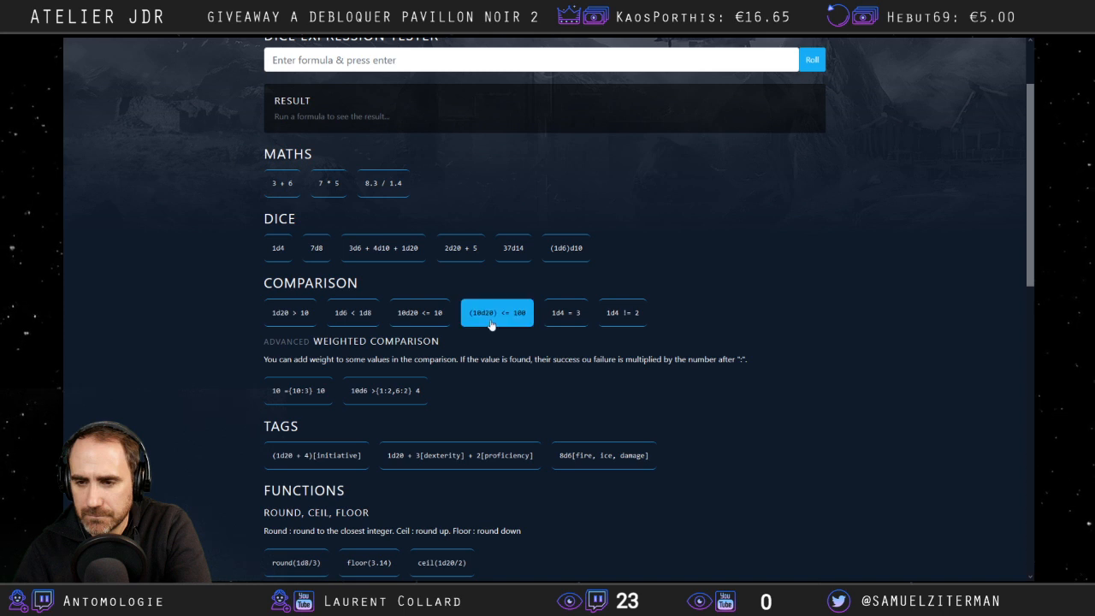
pyautogui.click(336, 43)
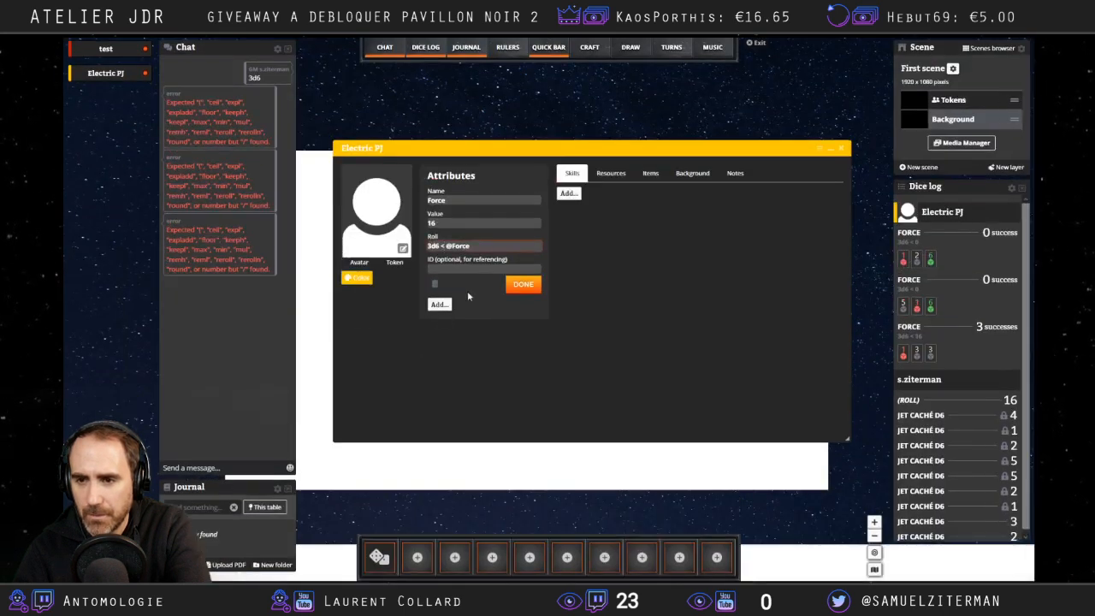
pyautogui.click(440, 248)
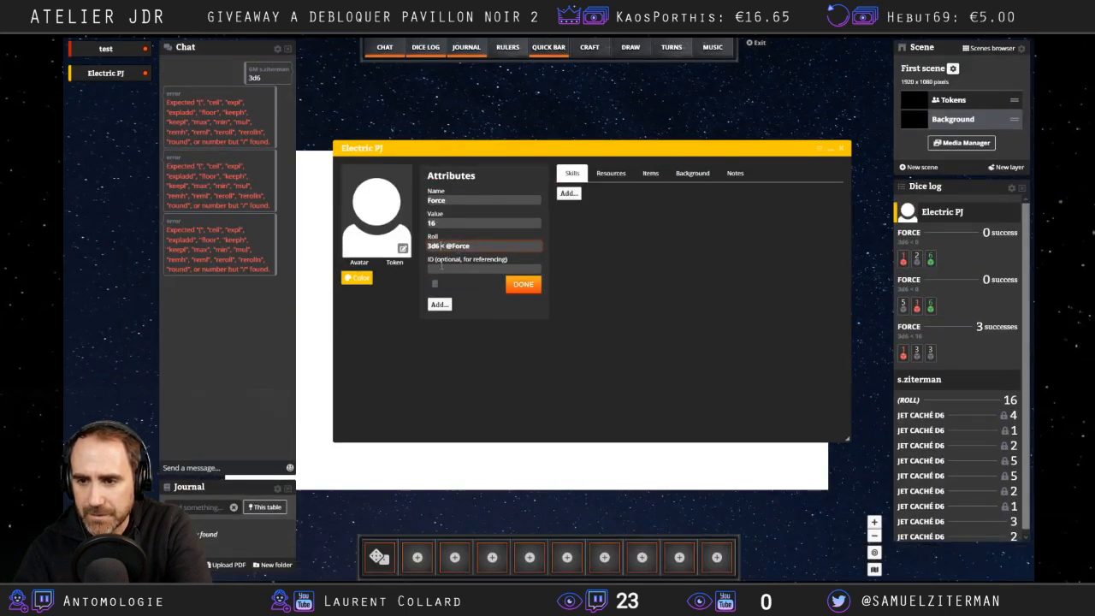
pyautogui.write('=')
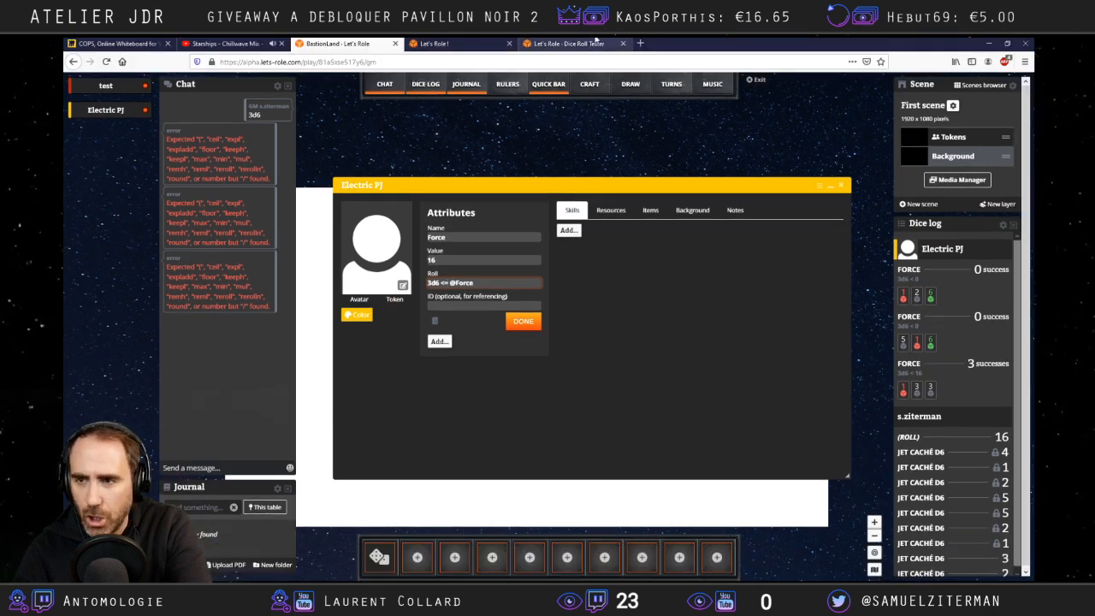
# Read the Dice Expression Tester's reference from comparisons through tags and functions down to the ternary operator and notes.
pyautogui.click(346, 45)
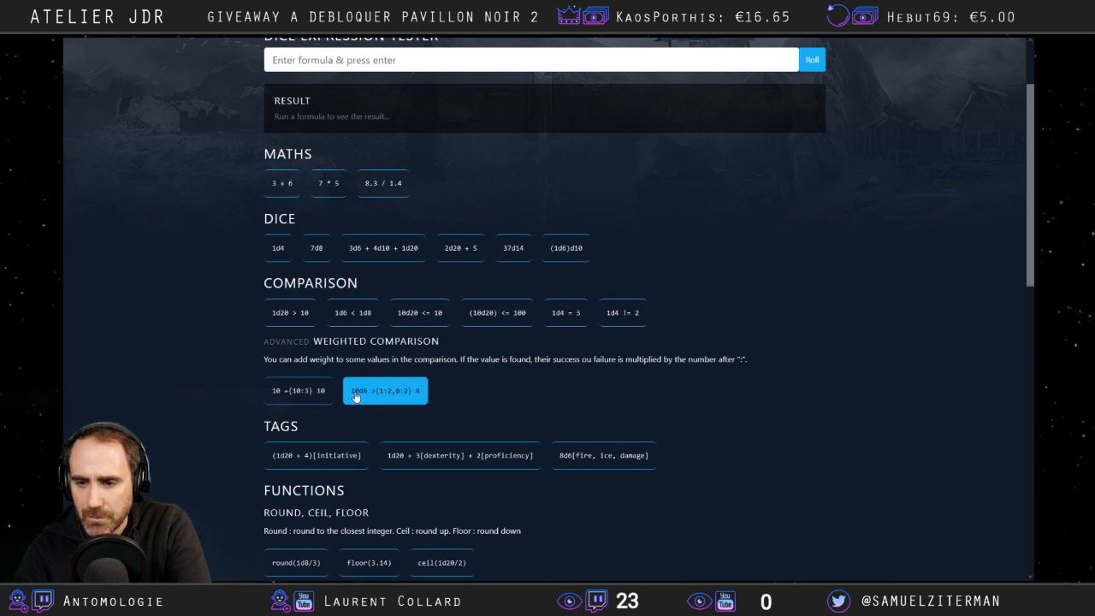
pyautogui.scroll(-2, 232, 400)
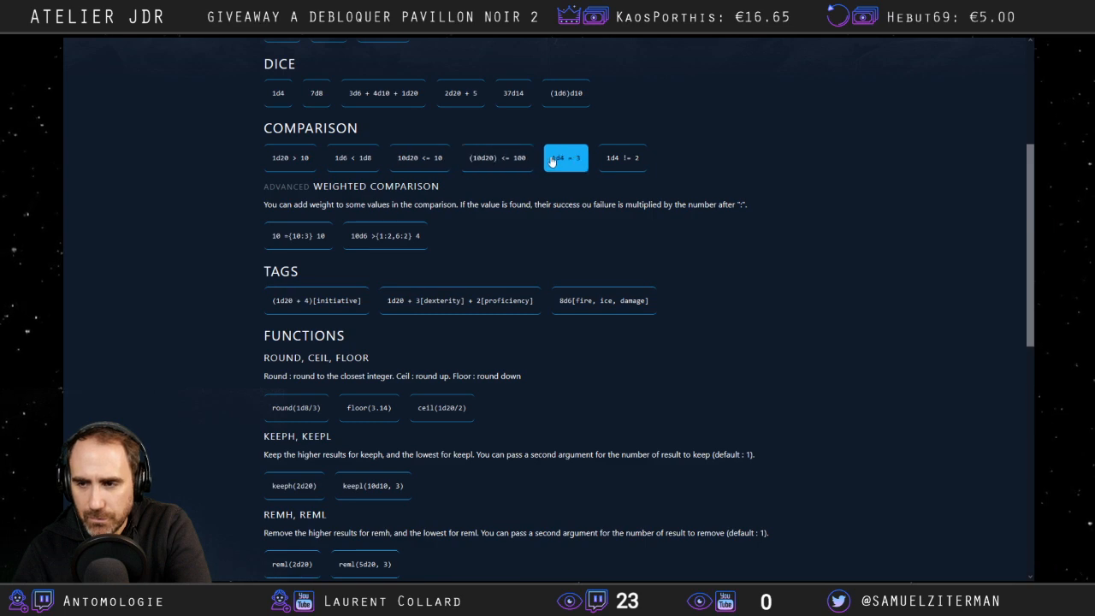
pyautogui.scroll(-2, 431, 216)
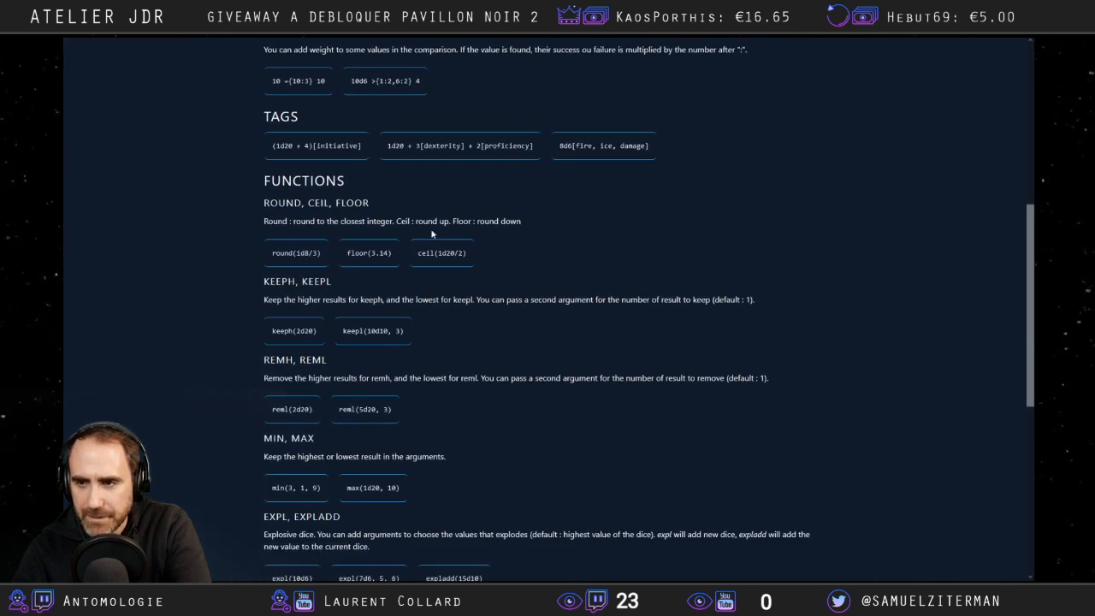
pyautogui.scroll(-3, 368, 419)
pyautogui.scroll(-1, 369, 438)
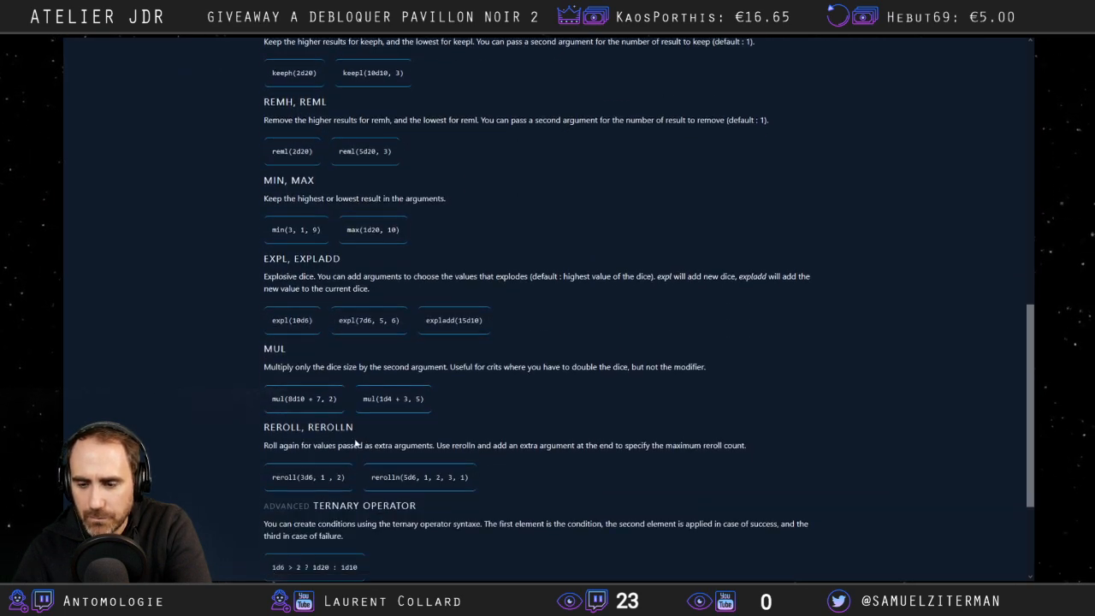
pyautogui.scroll(-2, 355, 442)
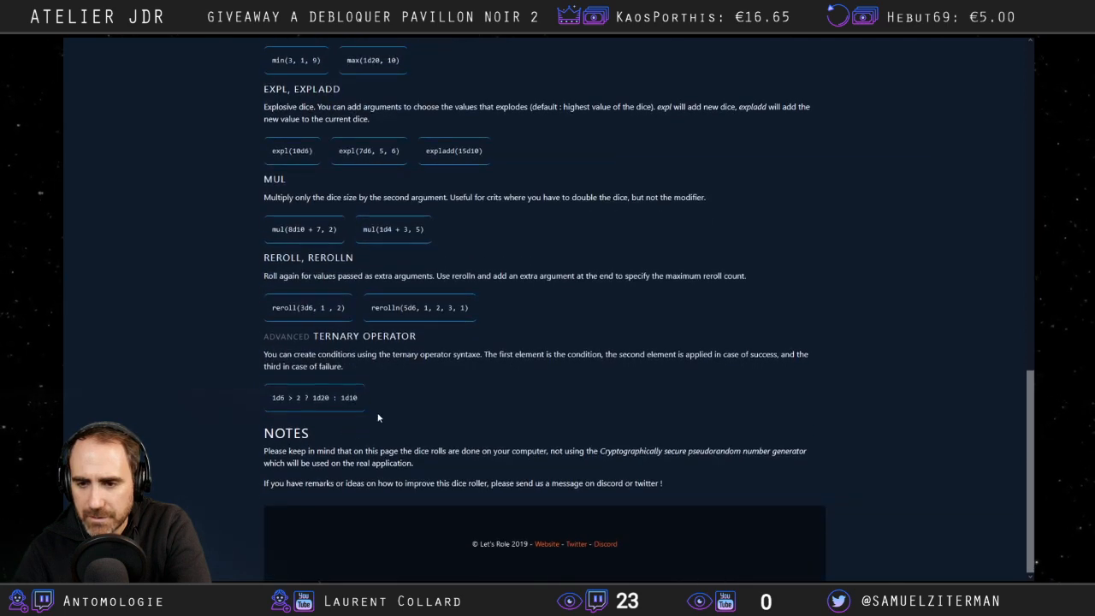
pyautogui.scroll(4, 398, 462)
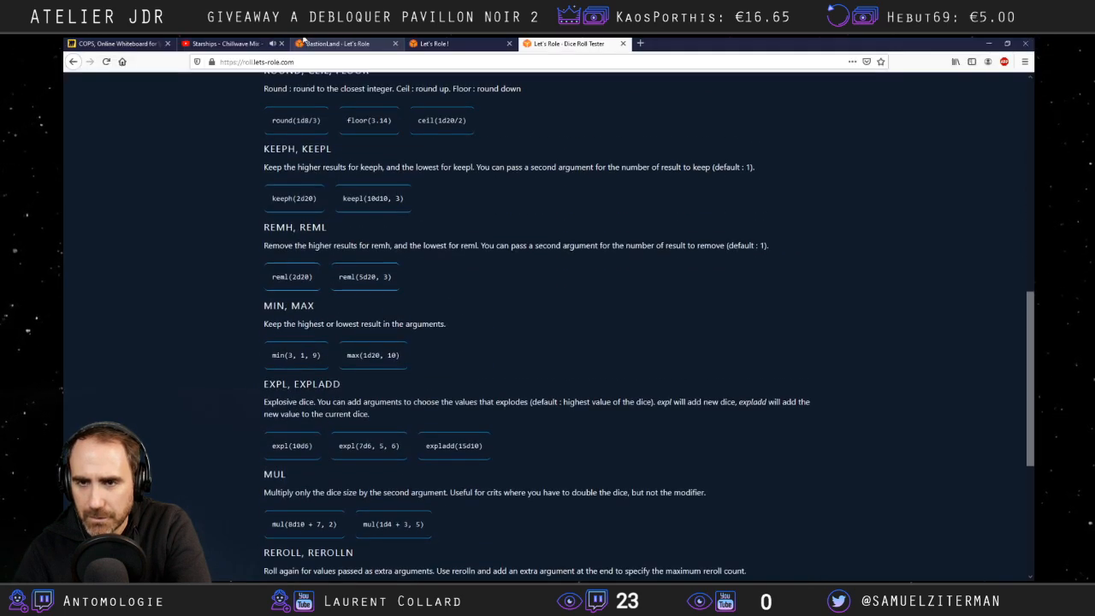
# Return to the BastionLand table, finish editing the Force attribute and roll Force to test the formula.
pyautogui.click(231, 42)
pyautogui.click(359, 43)
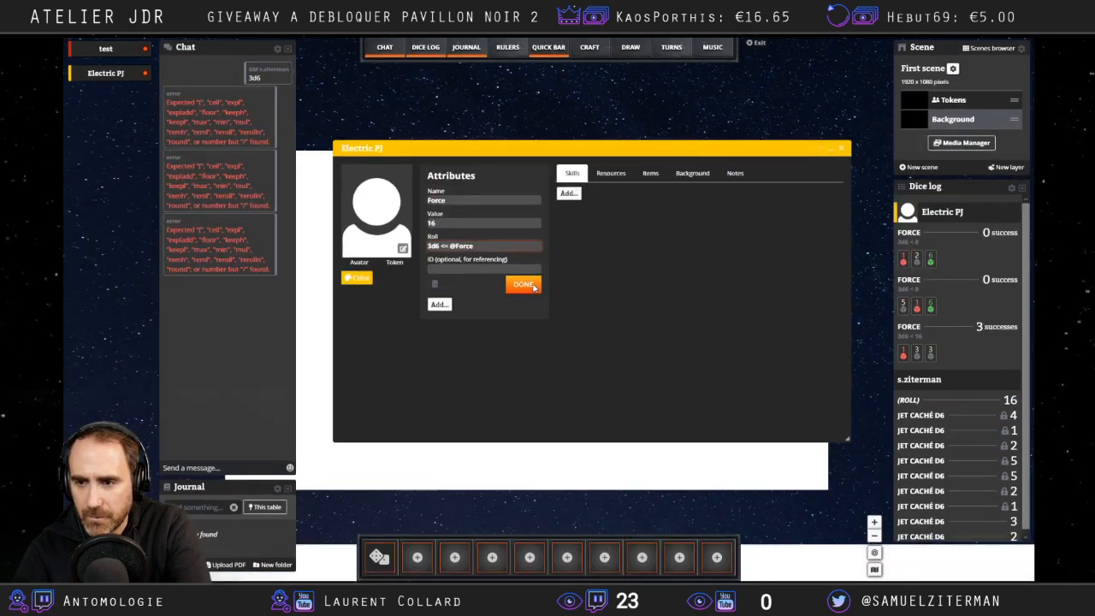
pyautogui.click(525, 283)
pyautogui.click(436, 192)
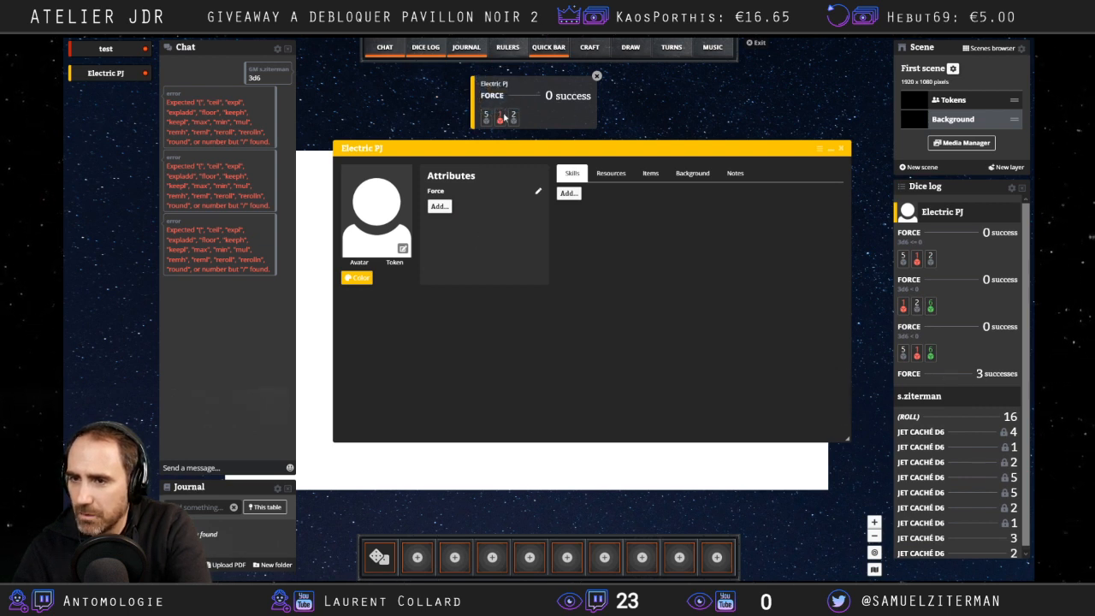
# Reopen the Force attribute and check the attribute name used in its roll formula against its value.
pyautogui.click(538, 195)
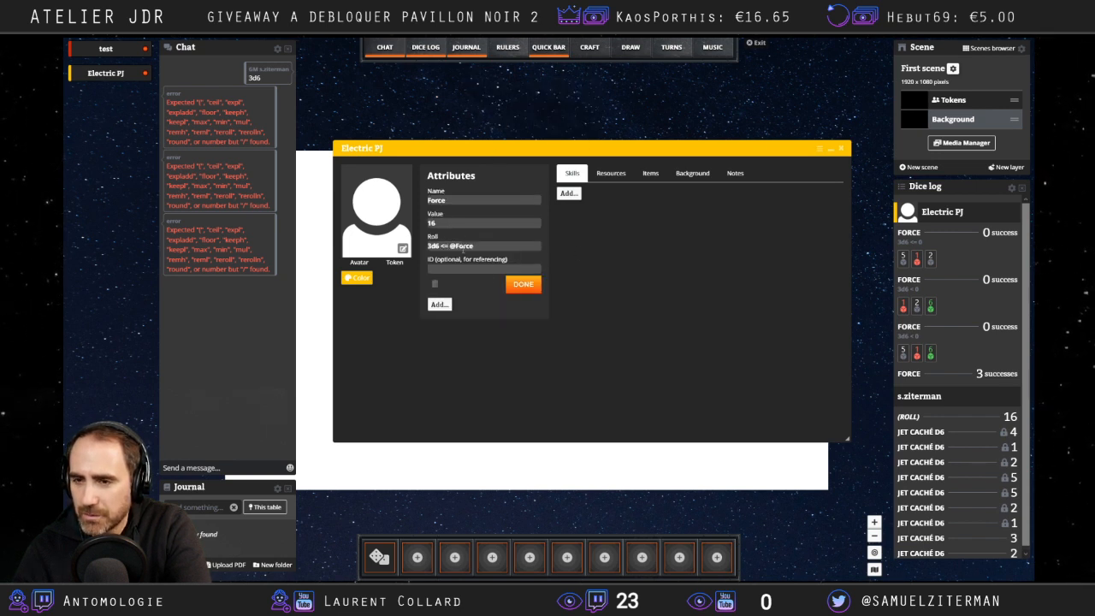
pyautogui.doubleClick(463, 247)
pyautogui.click(454, 223)
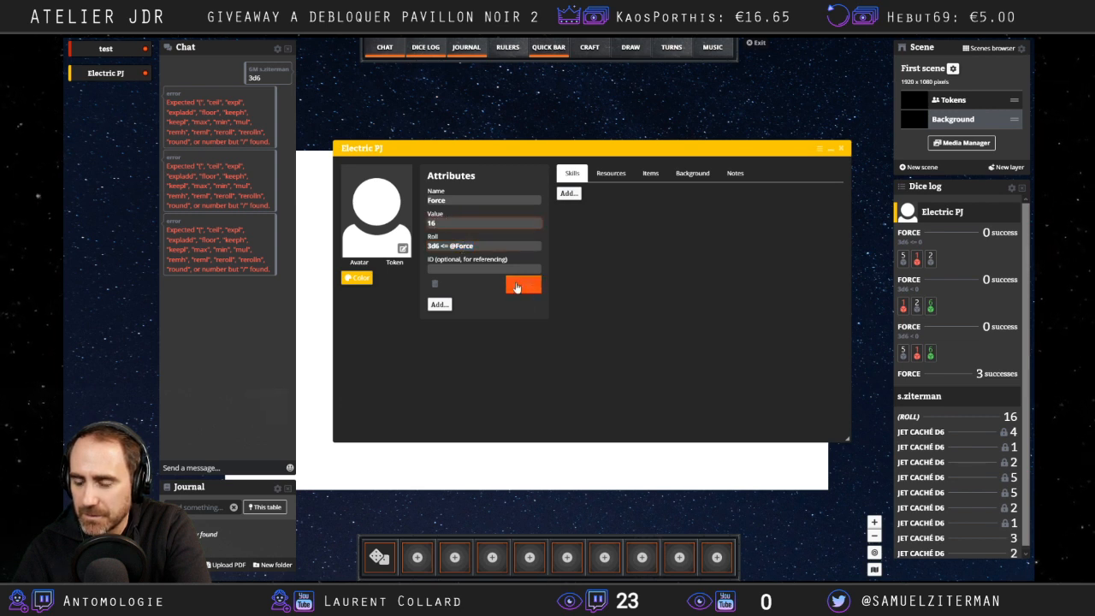
pyautogui.click(443, 305)
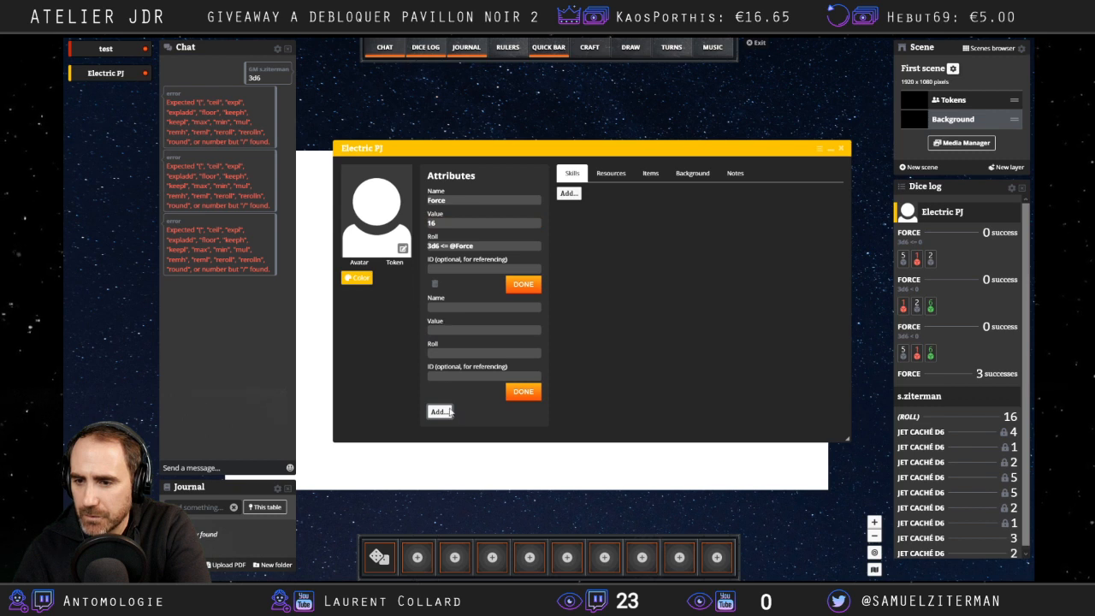
pyautogui.click(521, 391)
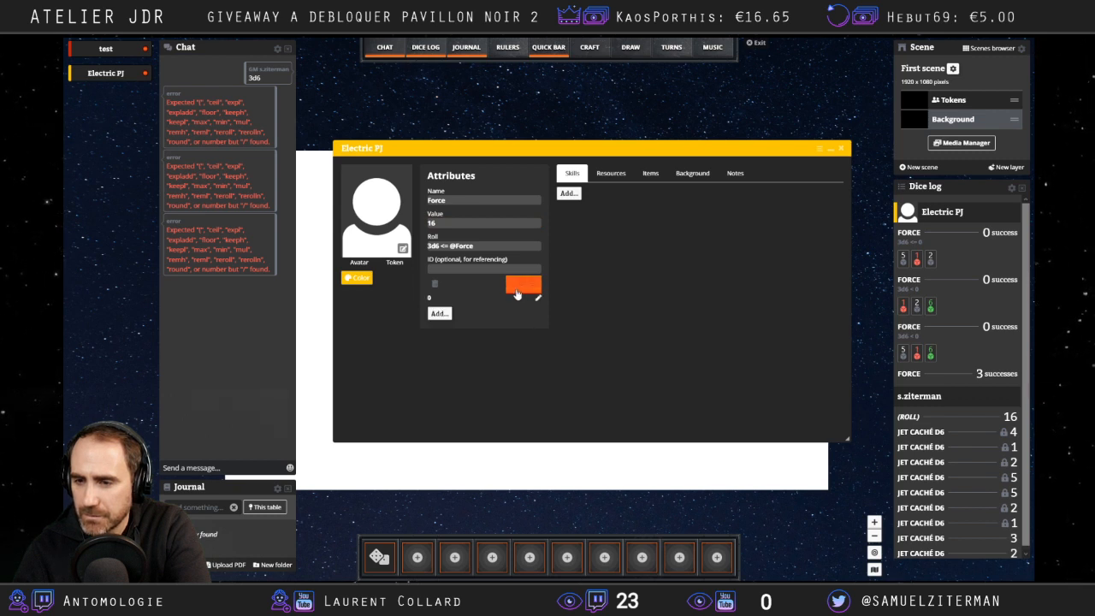
pyautogui.click(537, 297)
pyautogui.click(436, 390)
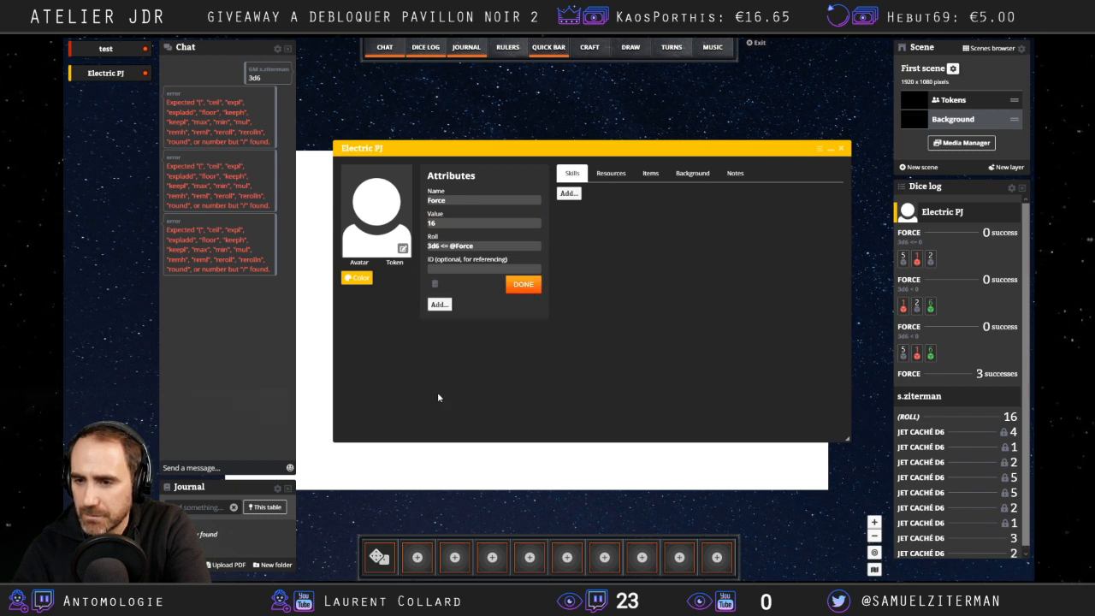
pyautogui.click(520, 285)
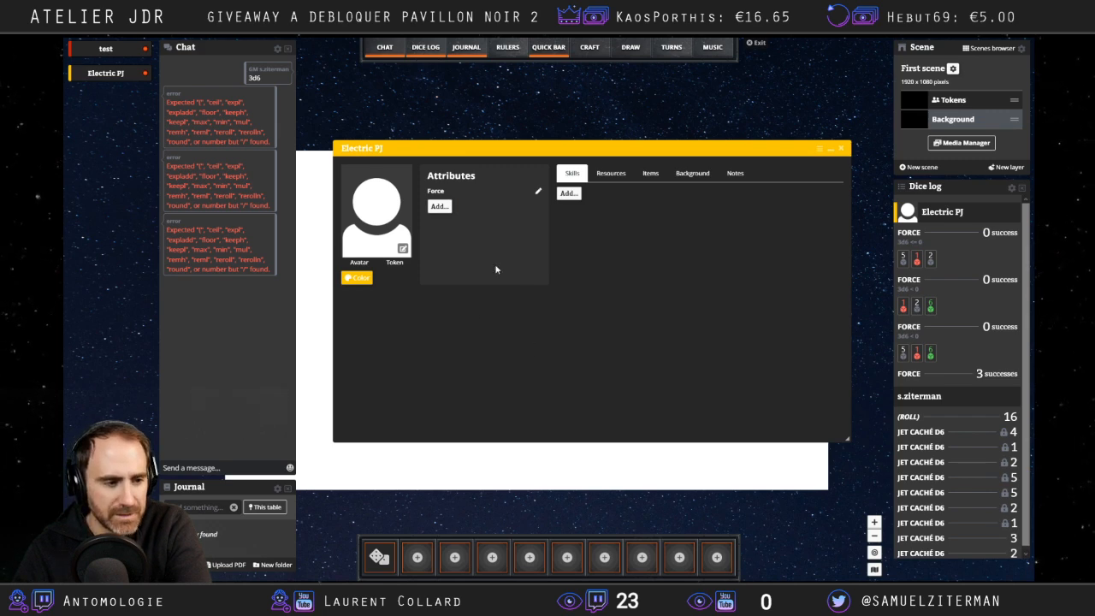
# Go back to the Dice Expression Tester, run the example 1d20 + 3[dexterity] + 2[proficiency] and examine how its tags are handled.
pyautogui.moveTo(480, 39)
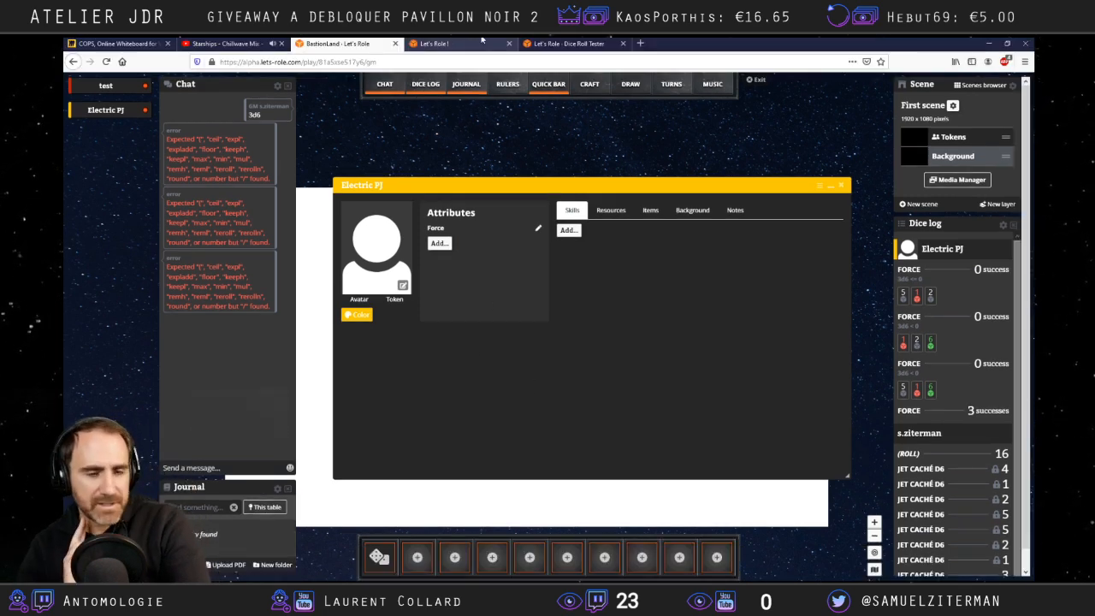
pyautogui.click(480, 40)
pyautogui.click(557, 43)
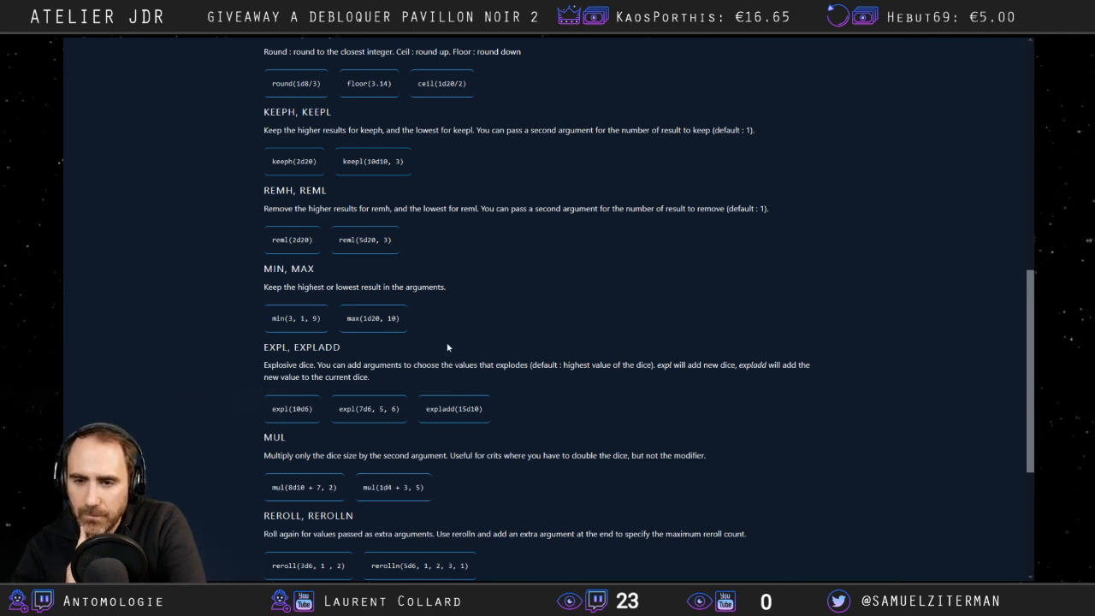
pyautogui.scroll(5, 232, 372)
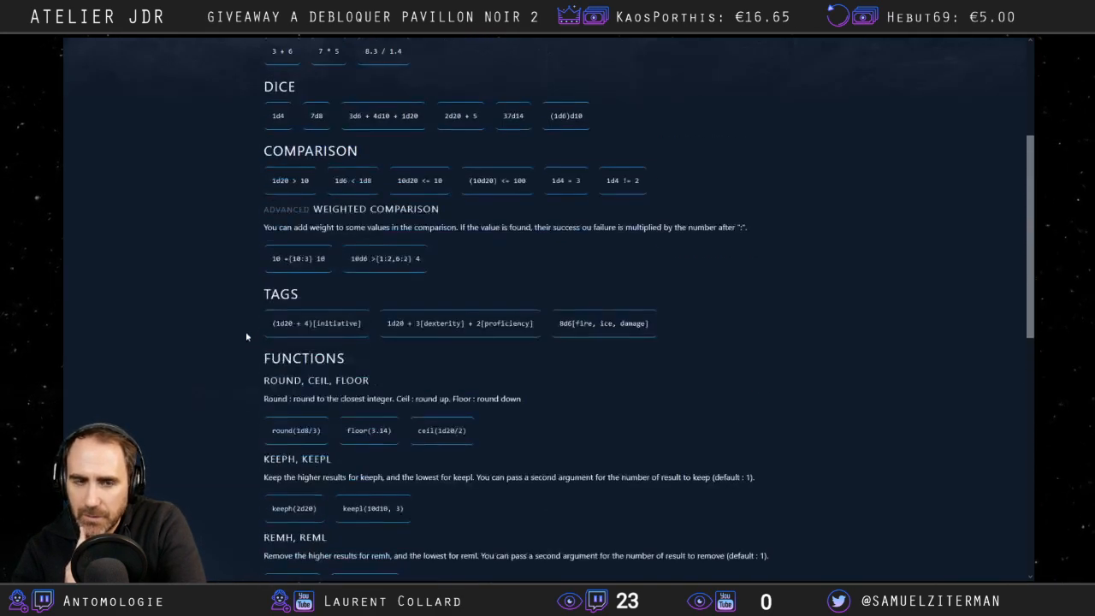
pyautogui.scroll(2, 239, 317)
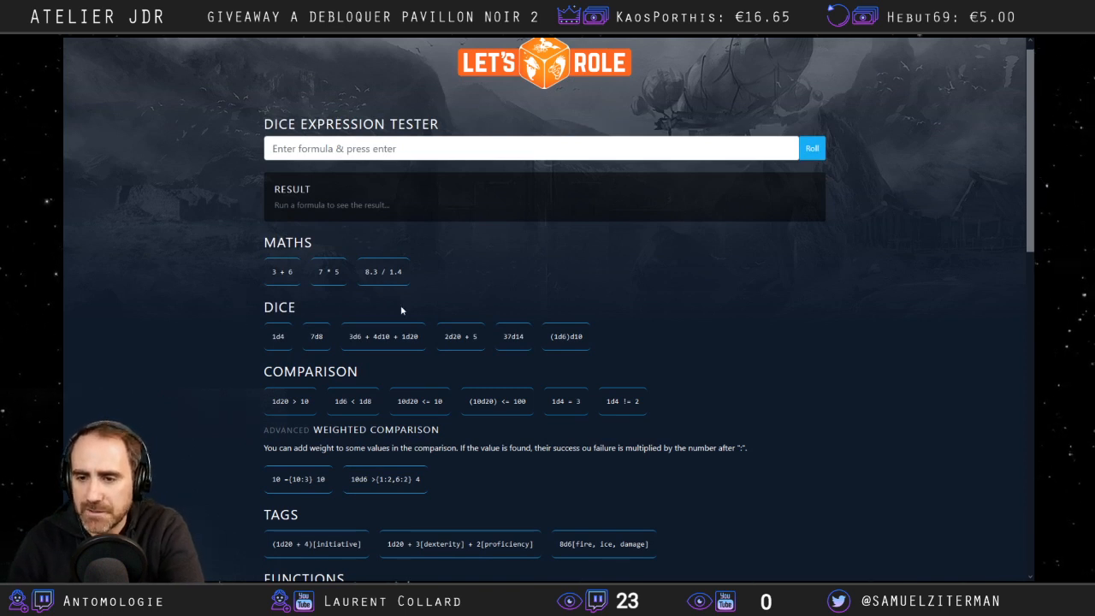
pyautogui.scroll(-2, 450, 375)
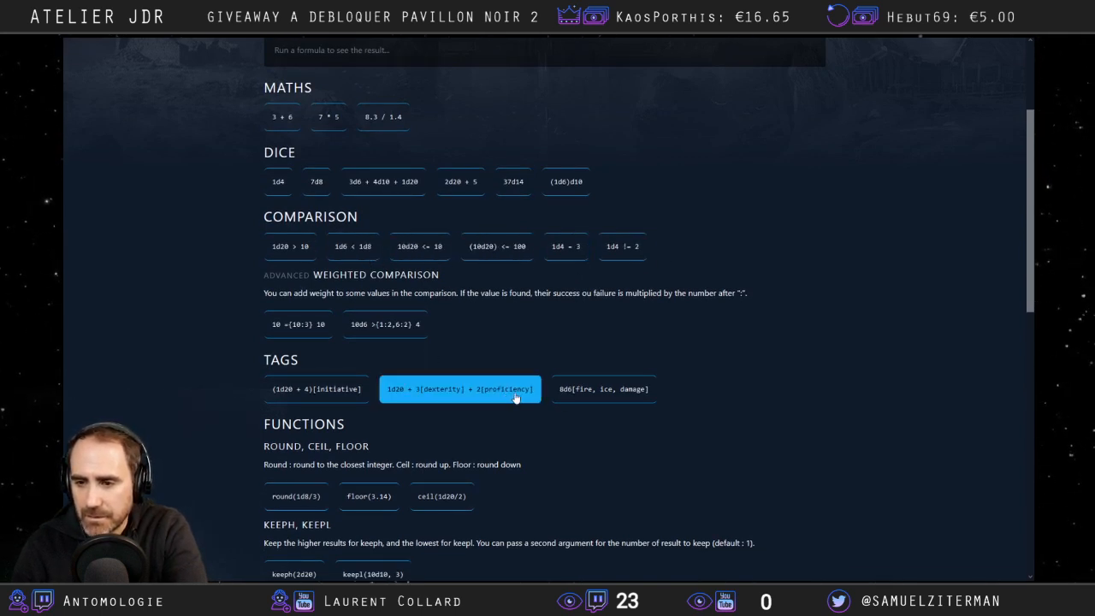
pyautogui.click(432, 394)
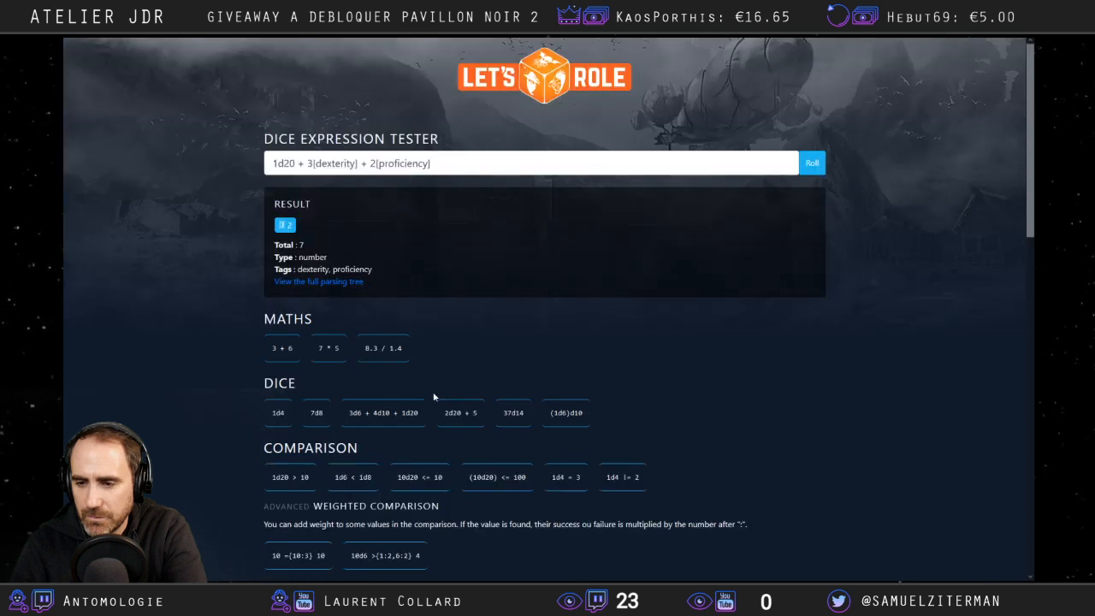
pyautogui.doubleClick(358, 270)
pyautogui.click(367, 302)
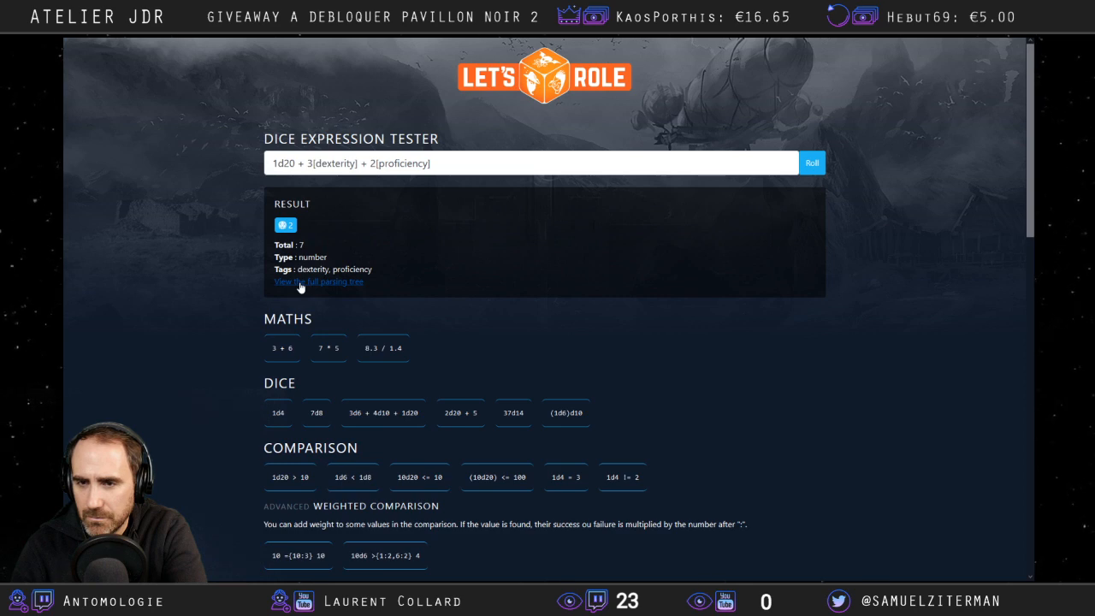
pyautogui.scroll(-2, 467, 440)
# Compare the Force attribute's roll formula on the BastionLand table with the tester's example expressions, and switch to the list of own characters.
pyautogui.moveTo(239, 40)
pyautogui.click(332, 42)
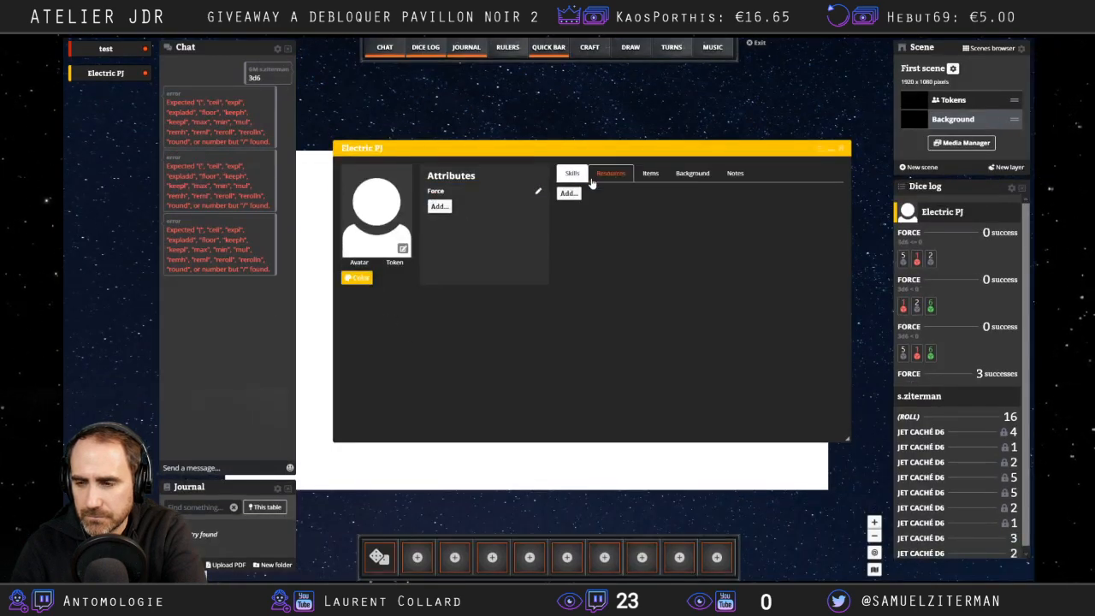
pyautogui.click(537, 192)
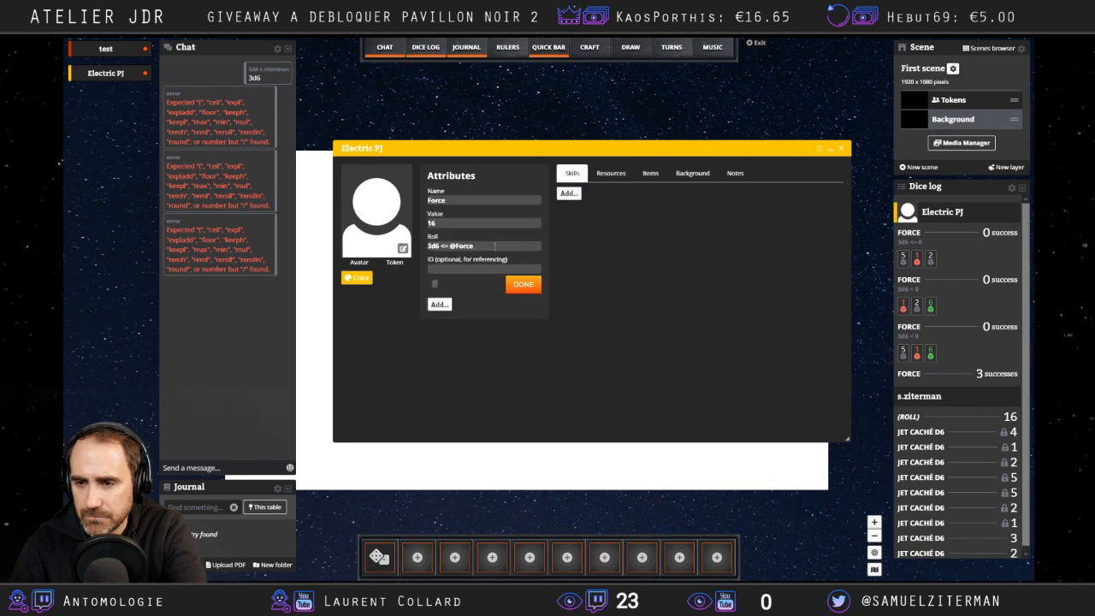
pyautogui.moveTo(423, 40)
pyautogui.click(548, 42)
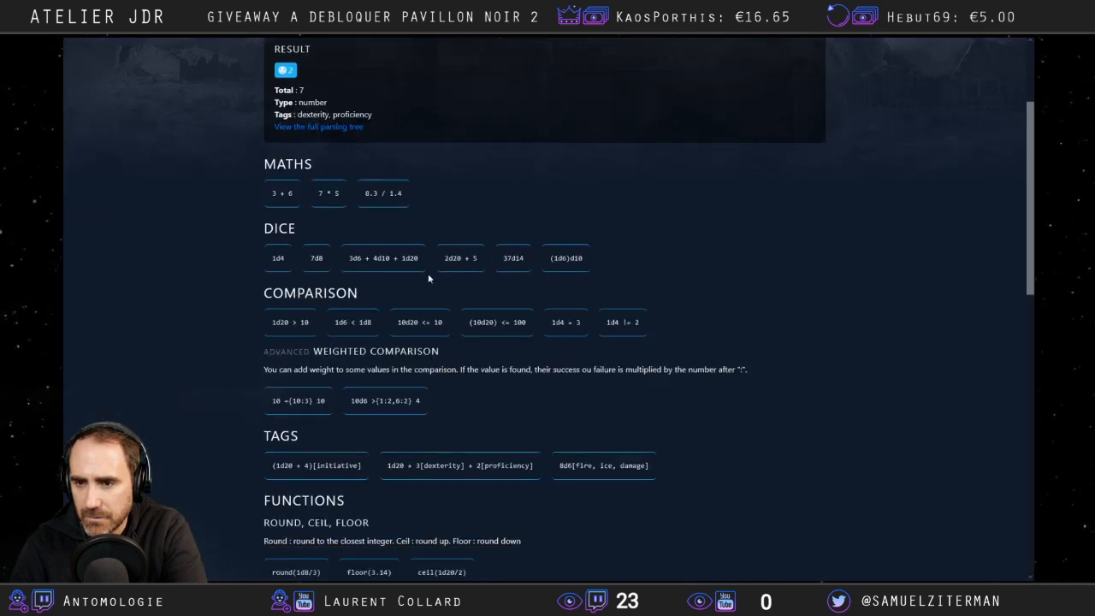
pyautogui.scroll(2, 428, 277)
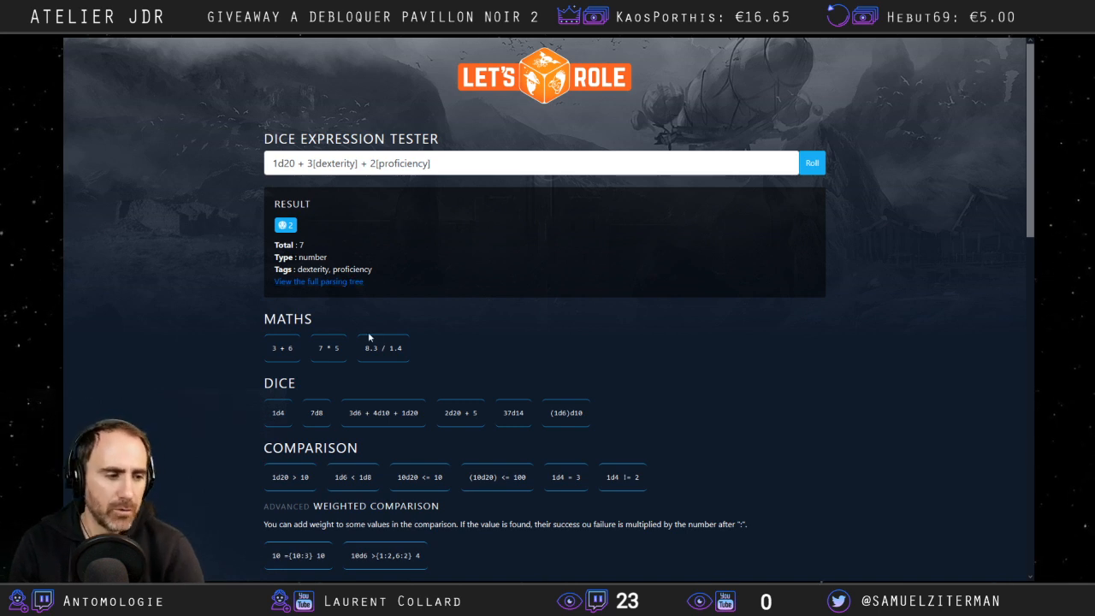
pyautogui.scroll(-3, 426, 489)
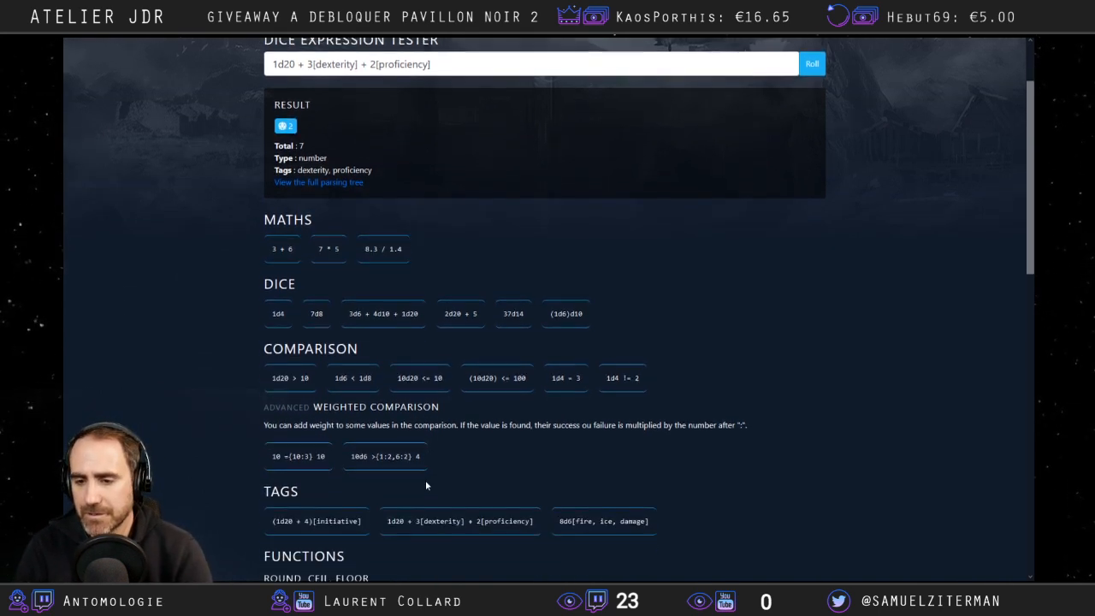
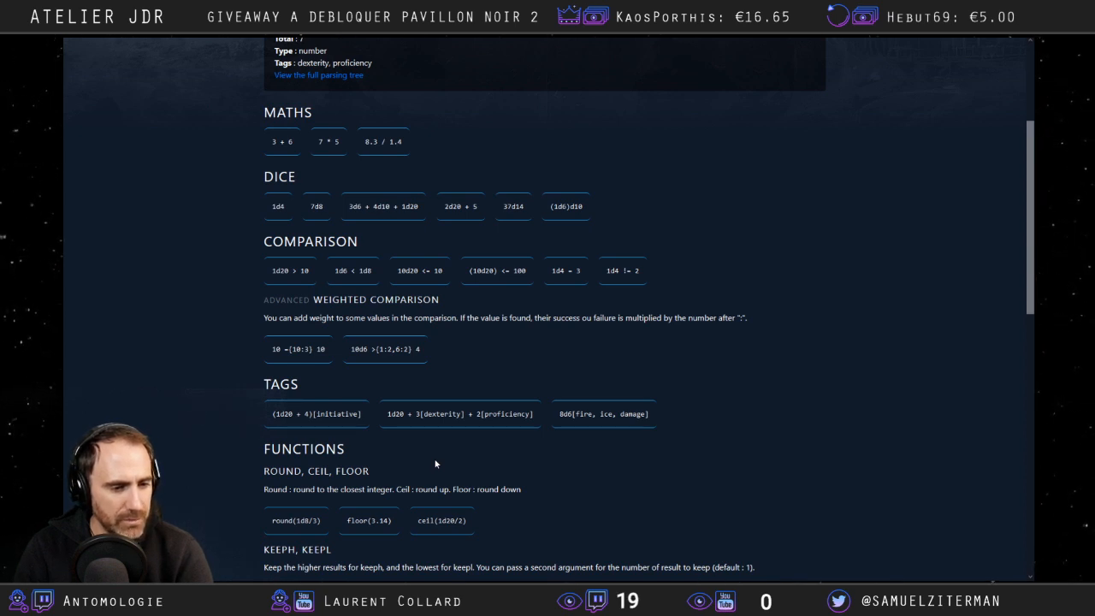
pyautogui.click(445, 43)
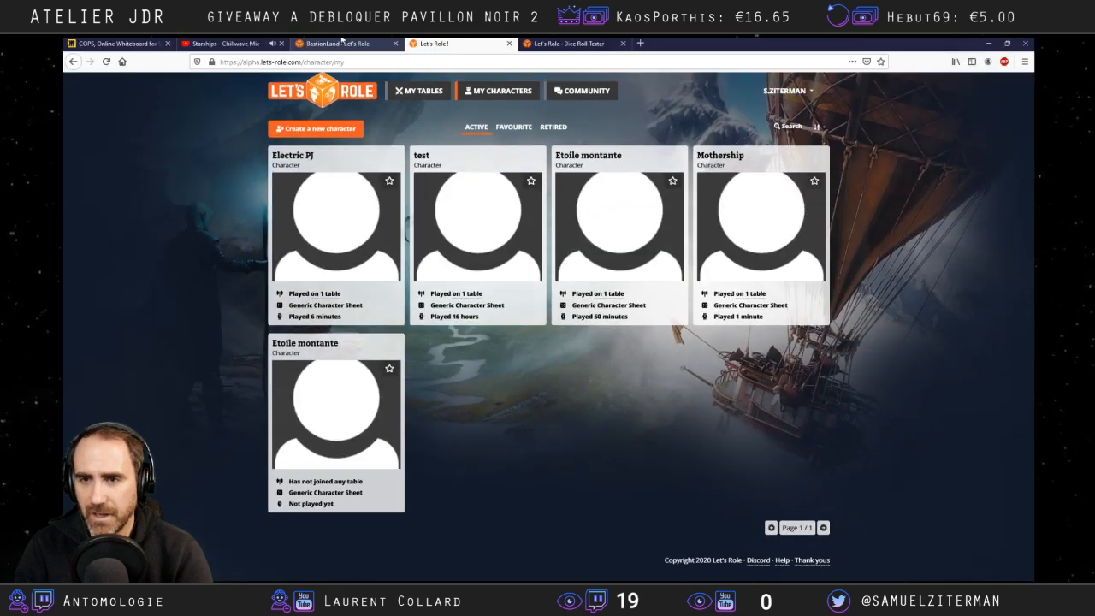
# Return to the BastionLand table, give the Force attribute the ID Force, finish editing and roll Force to test the reference.
pyautogui.click(341, 43)
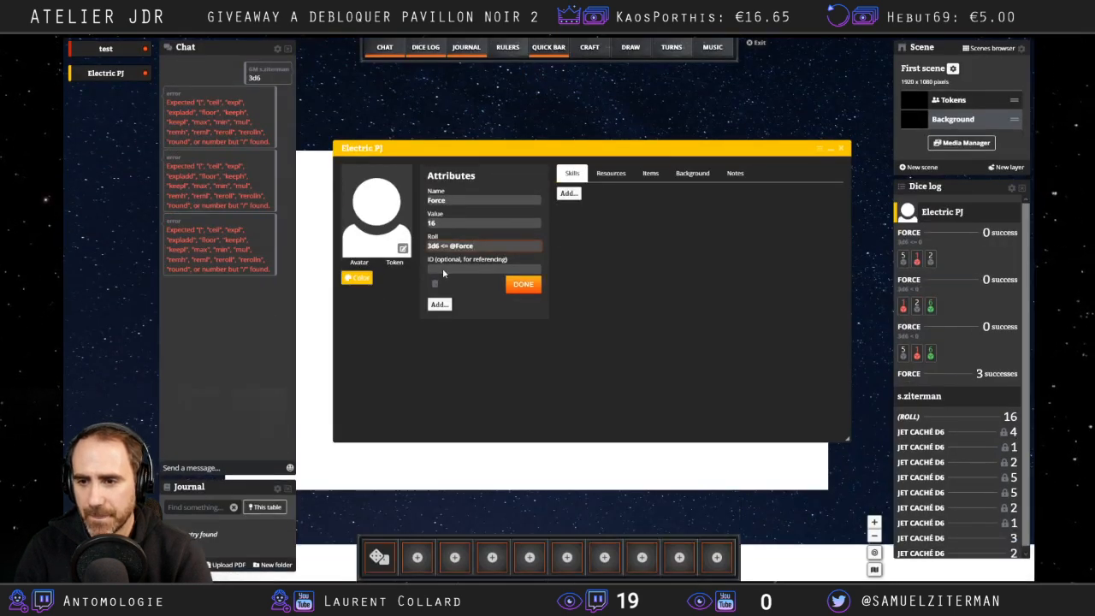
pyautogui.write('Force')
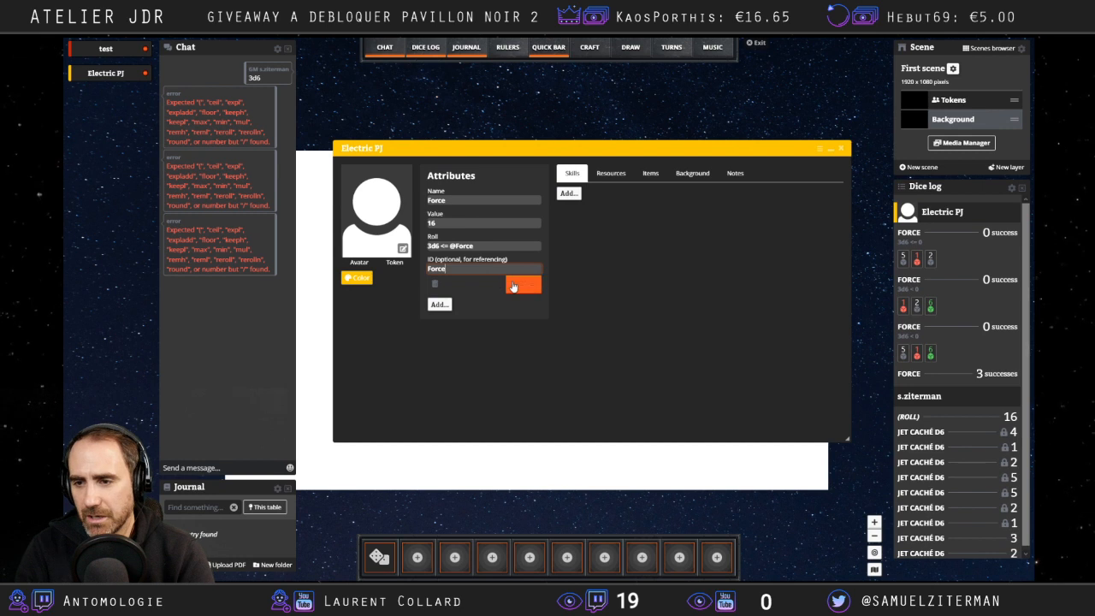
pyautogui.click(523, 284)
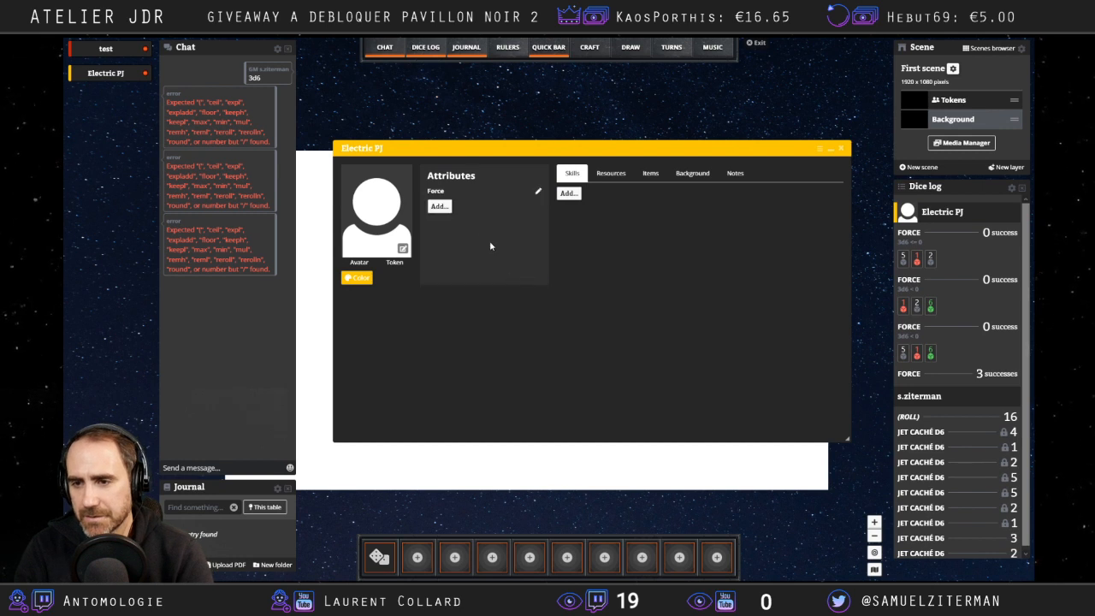
pyautogui.click(439, 195)
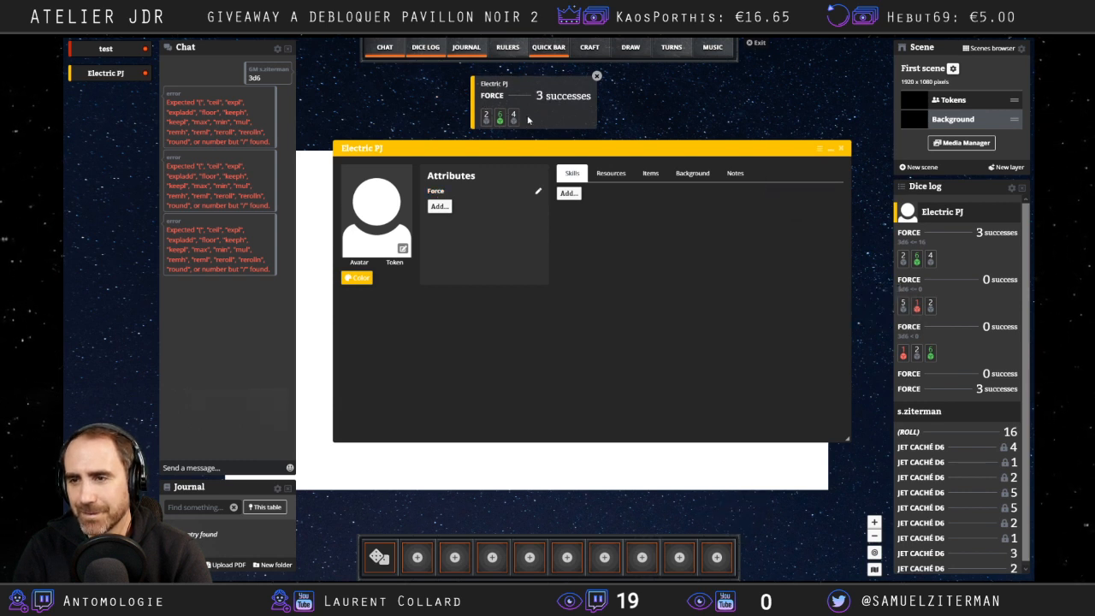
# Reopen the Force attribute and compare its roll formula with the comparison examples in the Dice Expression Tester.
pyautogui.click(538, 192)
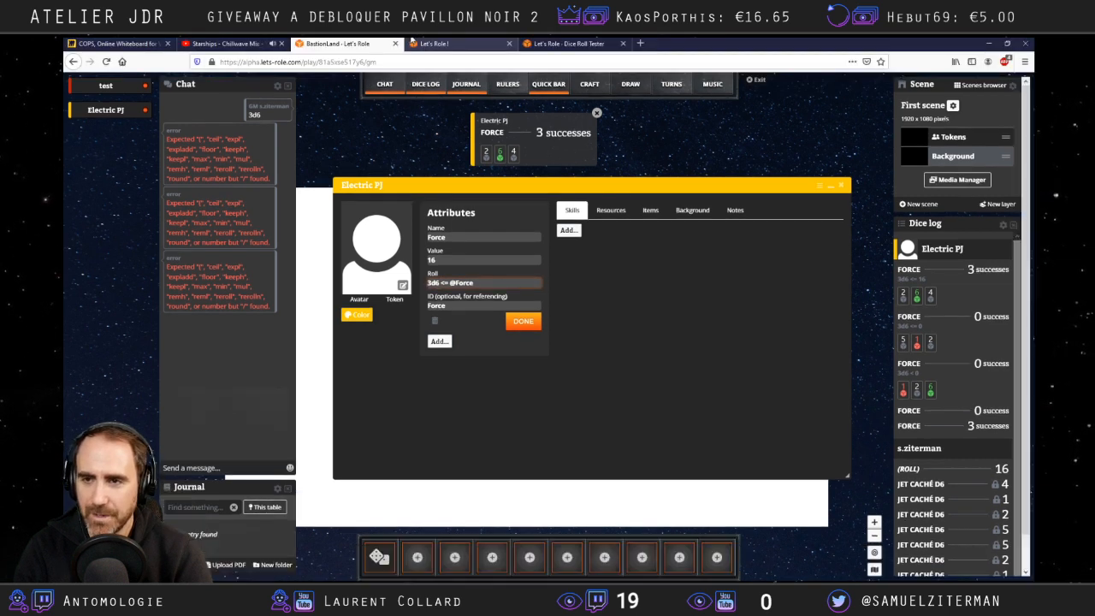
pyautogui.click(554, 43)
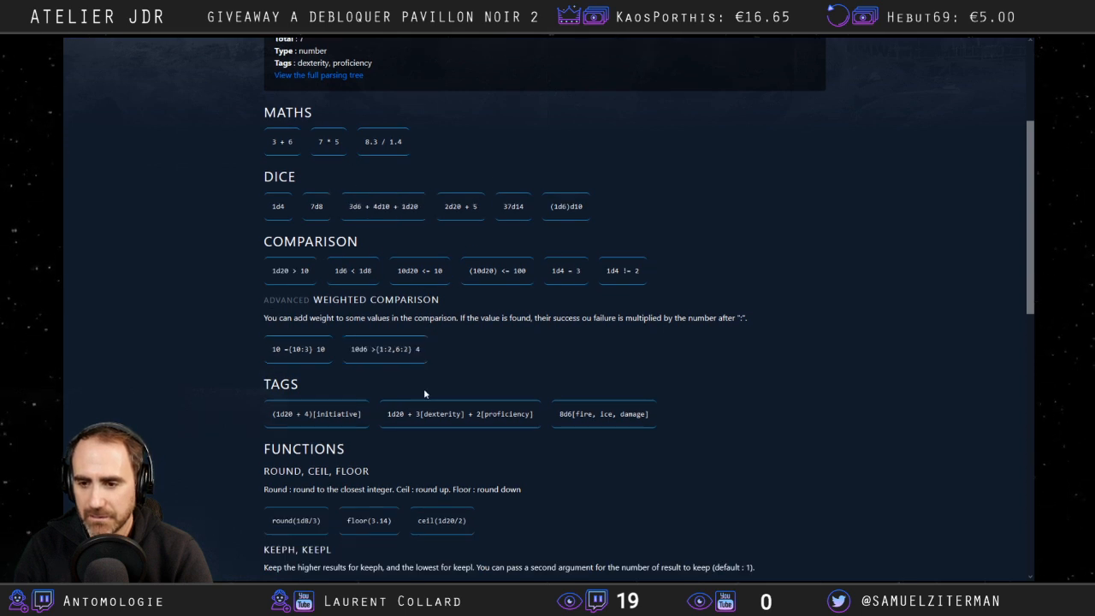
pyautogui.scroll(-1, 423, 389)
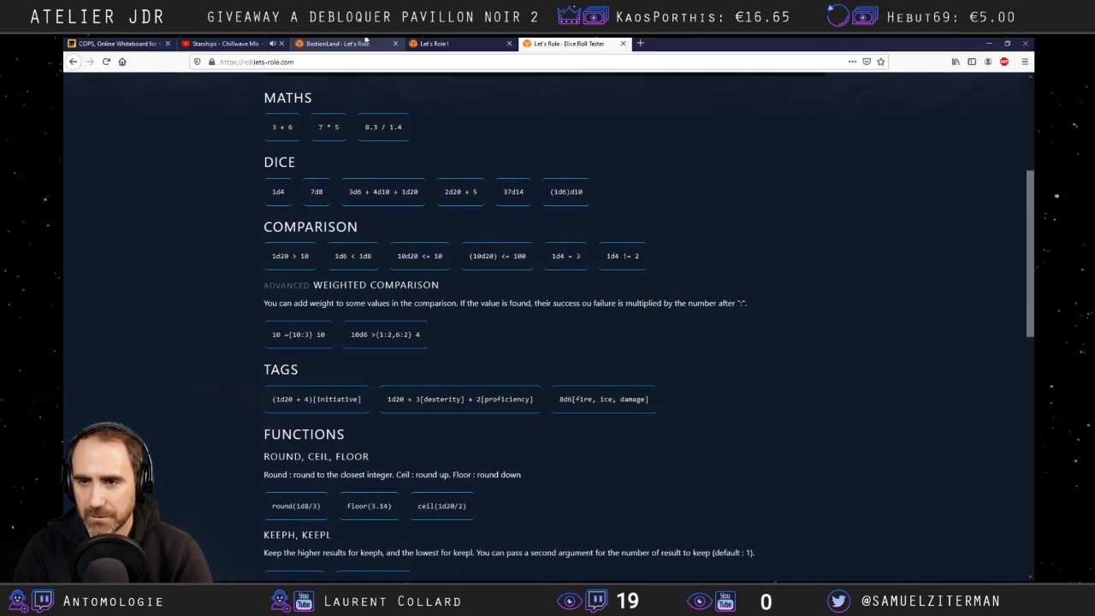
pyautogui.click(367, 40)
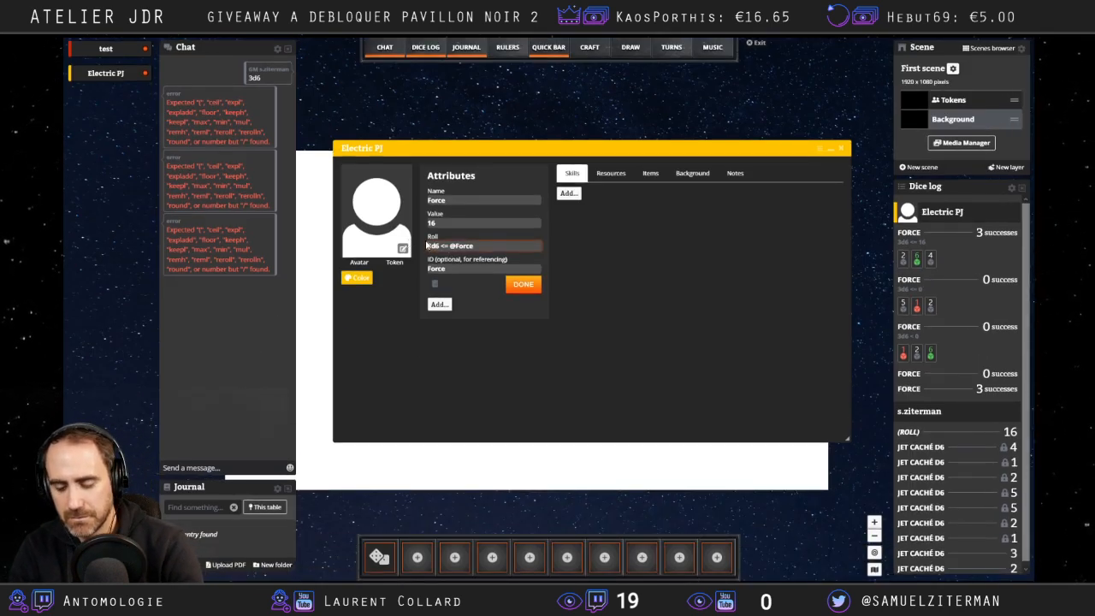
pyautogui.click(428, 246)
pyautogui.write('(')
pyautogui.press('Right')
pyautogui.press('Right')
pyautogui.press('Right')
pyautogui.write(')')
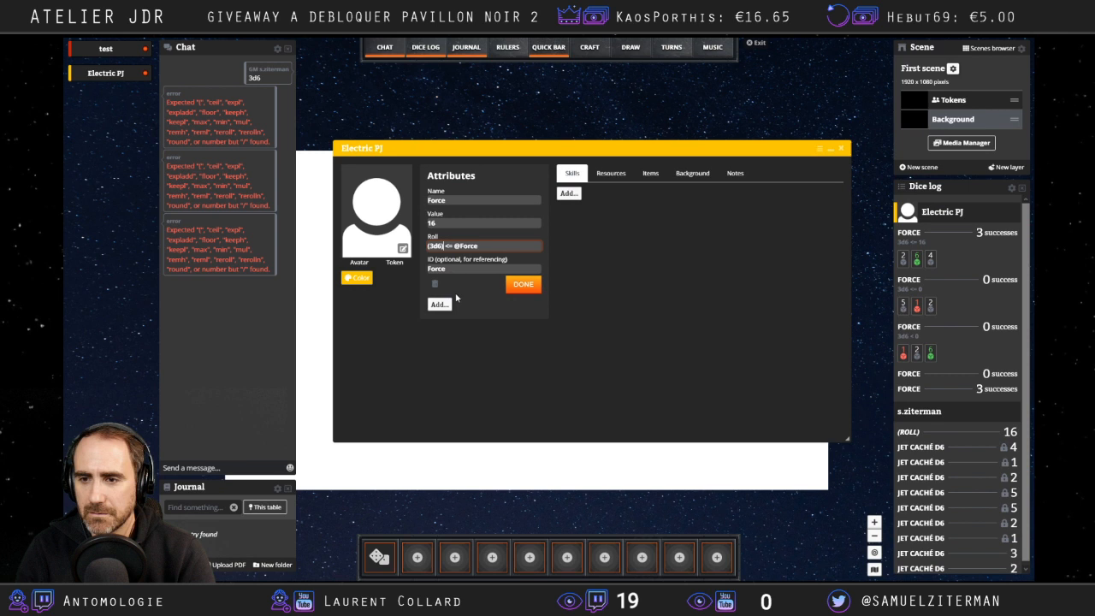
pyautogui.click(523, 284)
# Roll Force repeatedly to test the summed three-dice formula against the attribute value.
pyautogui.click(434, 196)
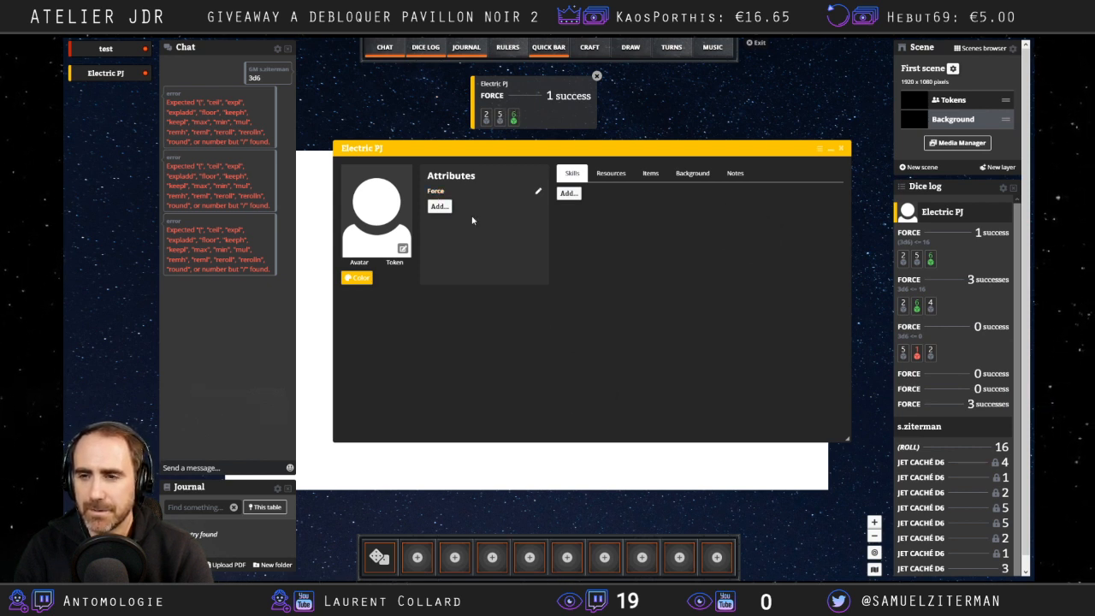
pyautogui.click(434, 191)
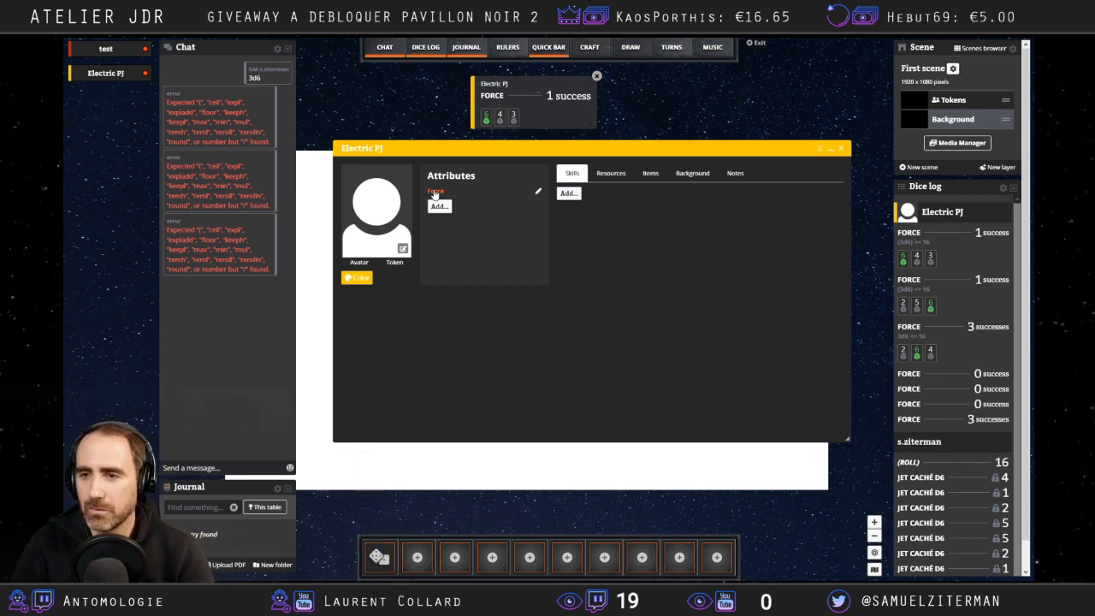
pyautogui.click(434, 194)
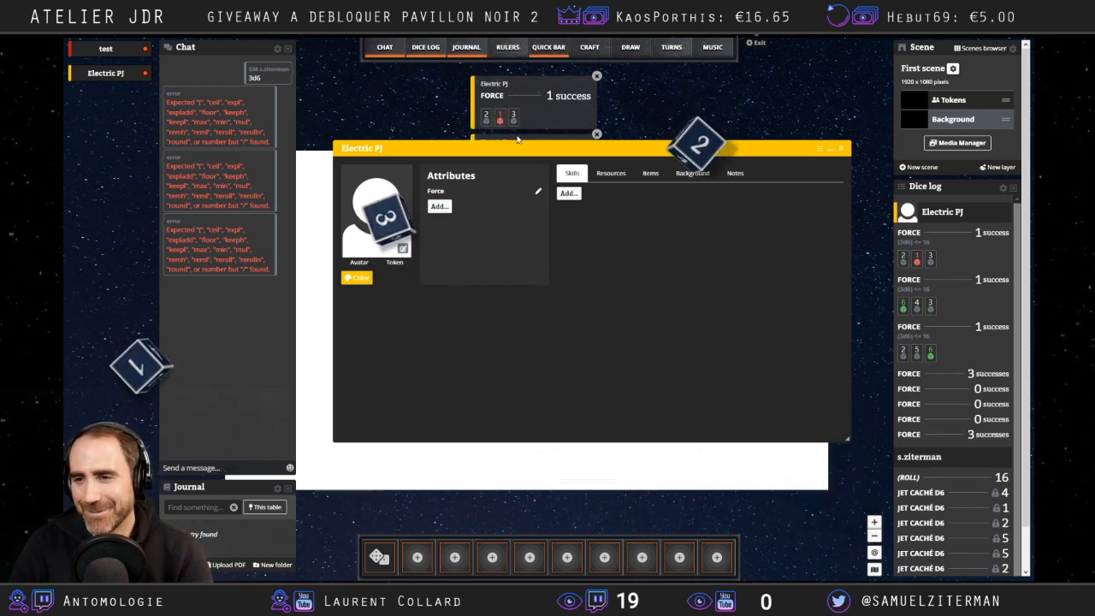
pyautogui.click(436, 192)
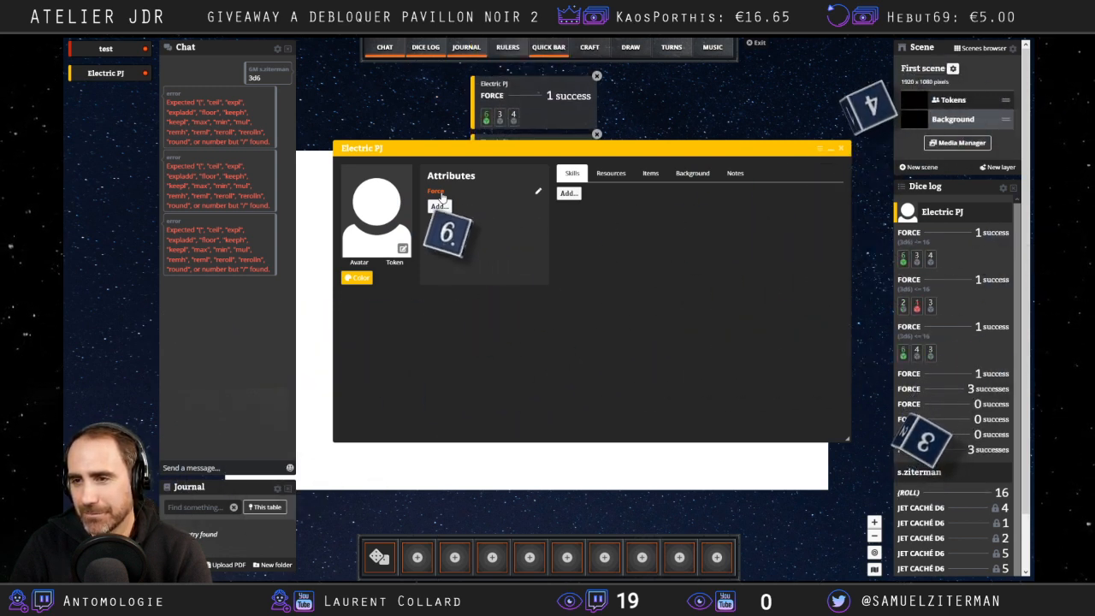
pyautogui.click(442, 197)
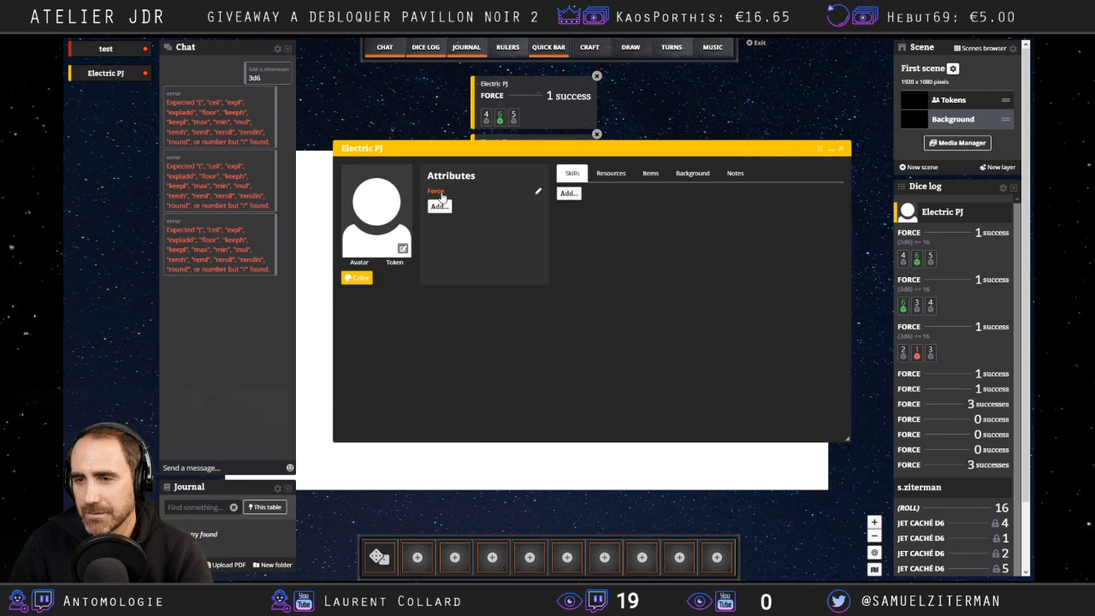
pyautogui.click(441, 197)
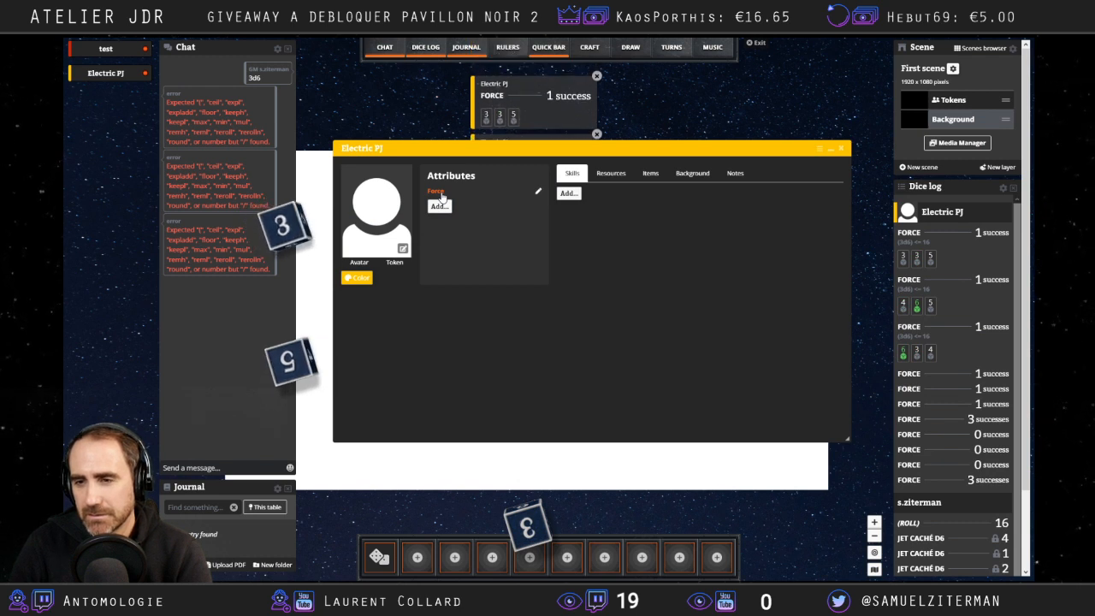
pyautogui.click(538, 192)
pyautogui.click(436, 245)
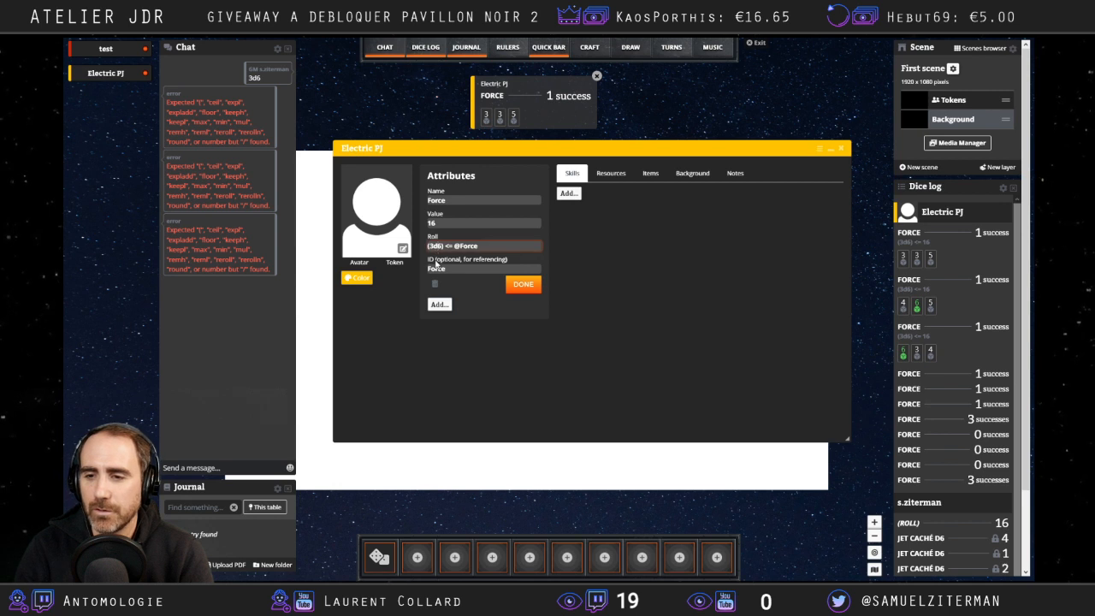
pyautogui.press('Delete')
pyautogui.press('Delete')
pyautogui.press('Delete')
pyautogui.press('Delete')
pyautogui.press('Delete')
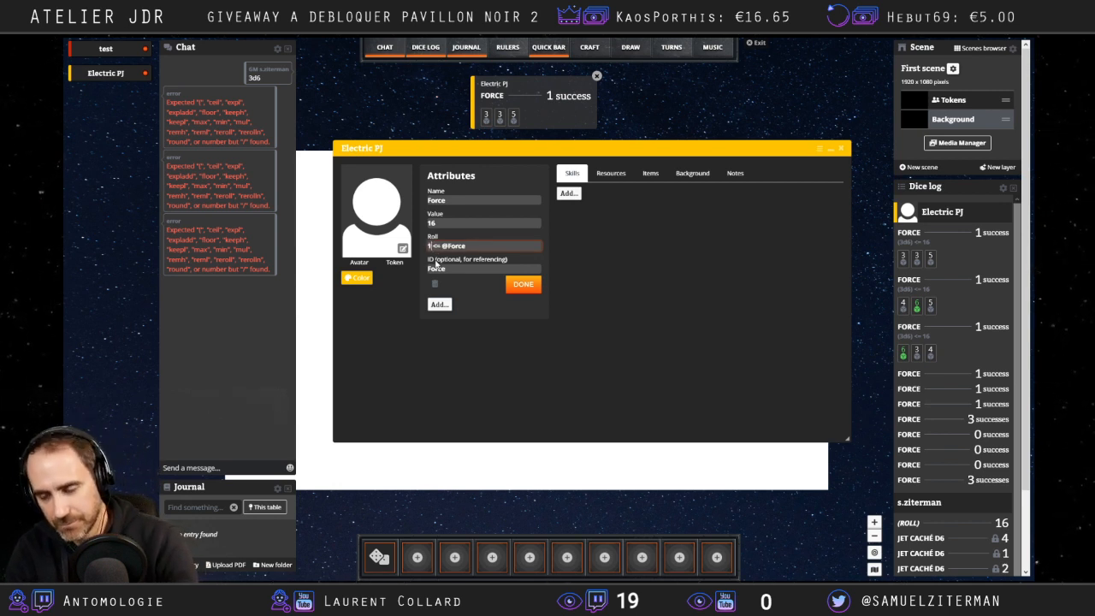
pyautogui.write('1d20')
pyautogui.click(521, 282)
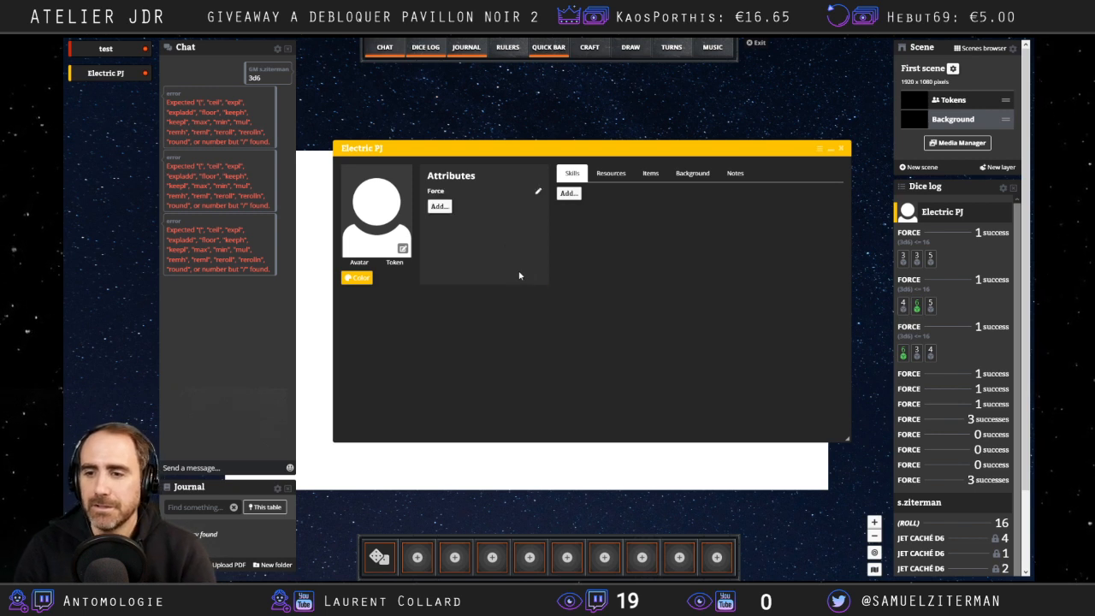
# Roll Force several times to test the 1d20 formula for successes and failures.
pyautogui.click(438, 192)
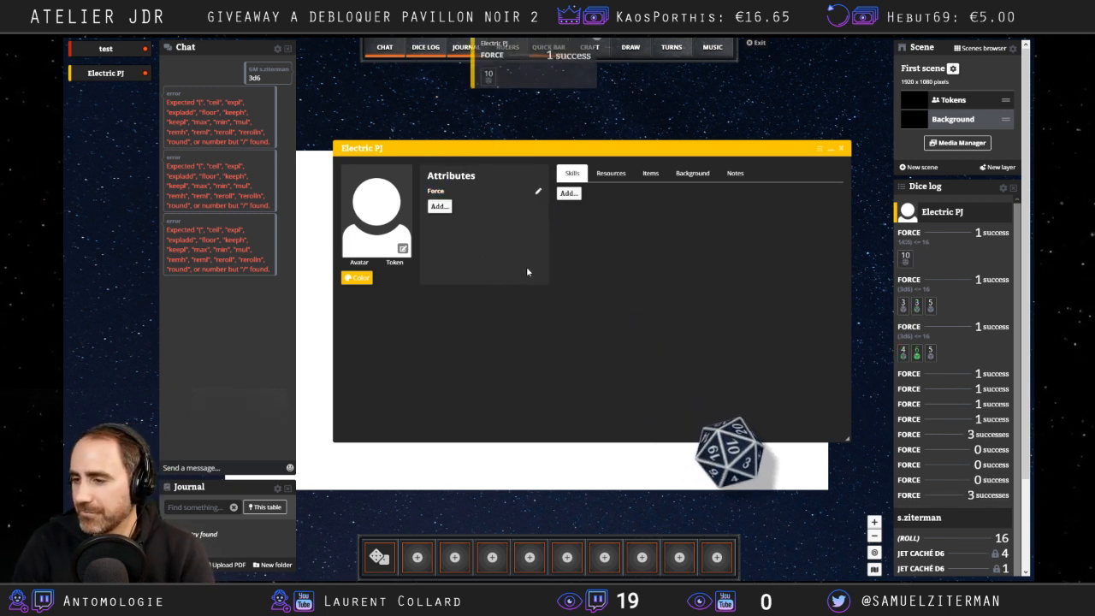
pyautogui.click(438, 192)
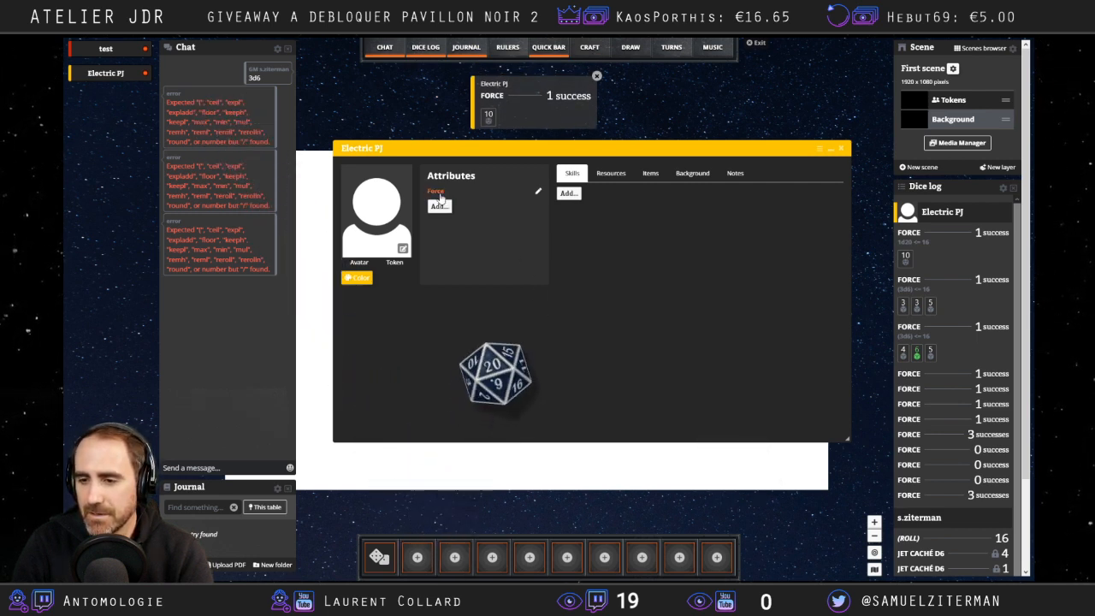
pyautogui.click(438, 193)
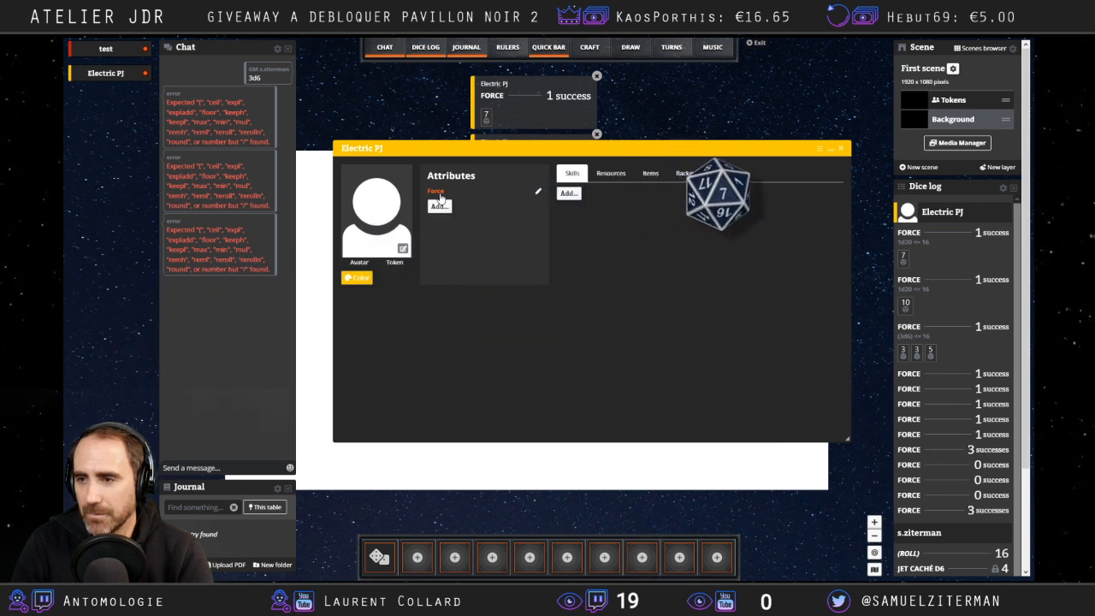
pyautogui.click(440, 197)
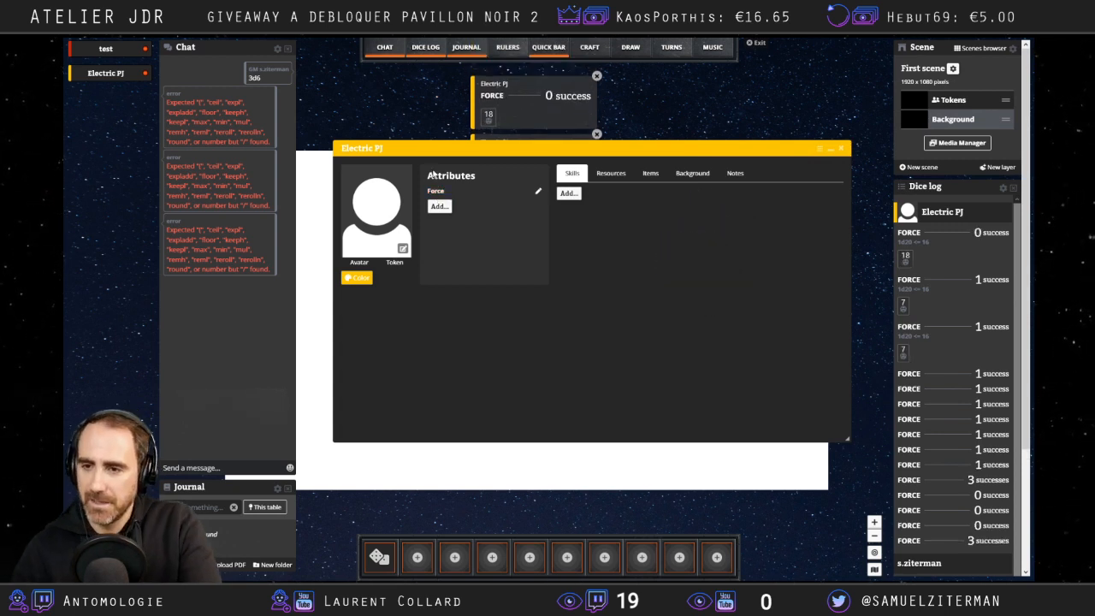
# Reopen the Force attribute, review its value, roll formula and referencing ID, and close the editor.
pyautogui.click(539, 193)
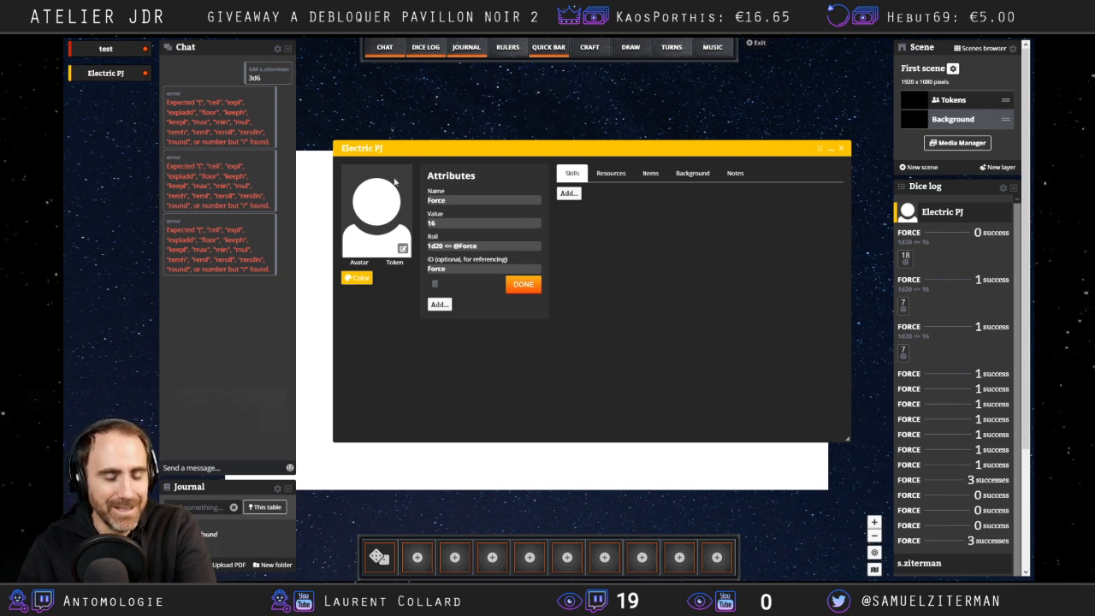
pyautogui.click(456, 222)
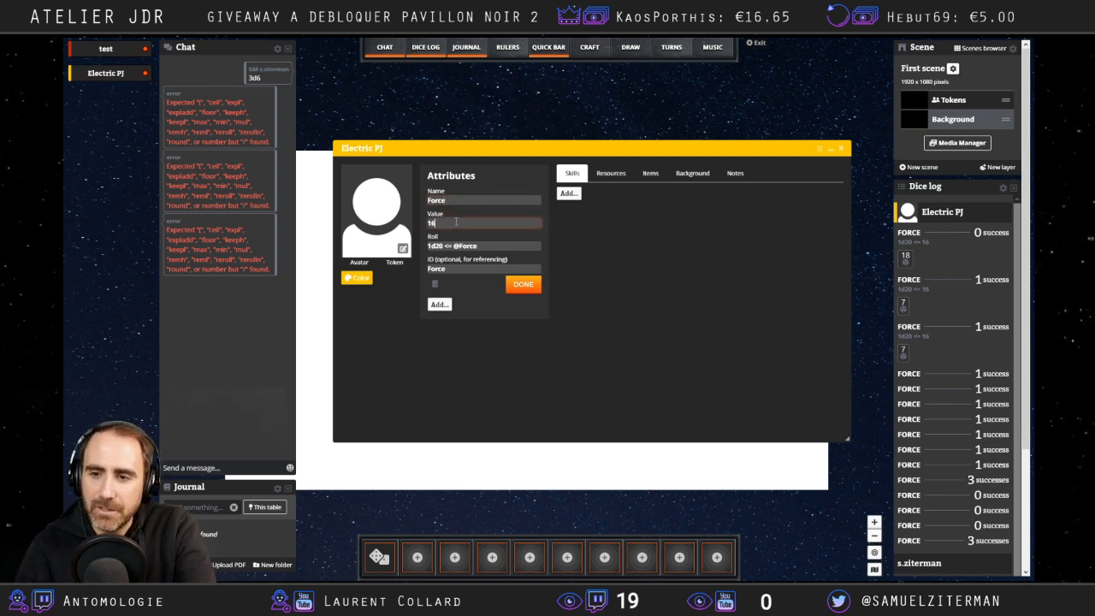
pyautogui.click(487, 244)
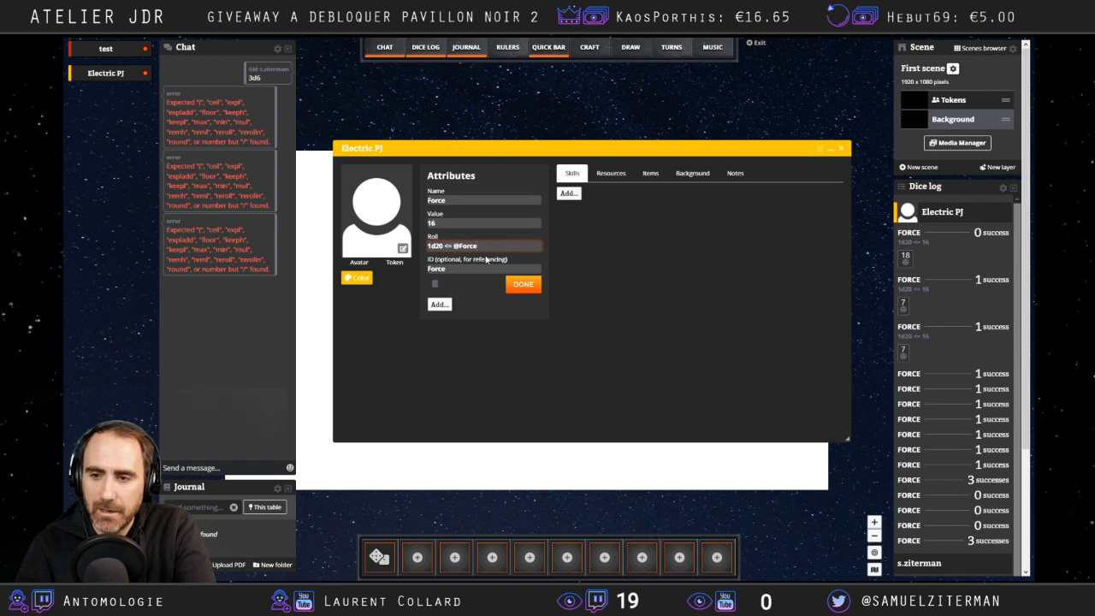
pyautogui.click(456, 268)
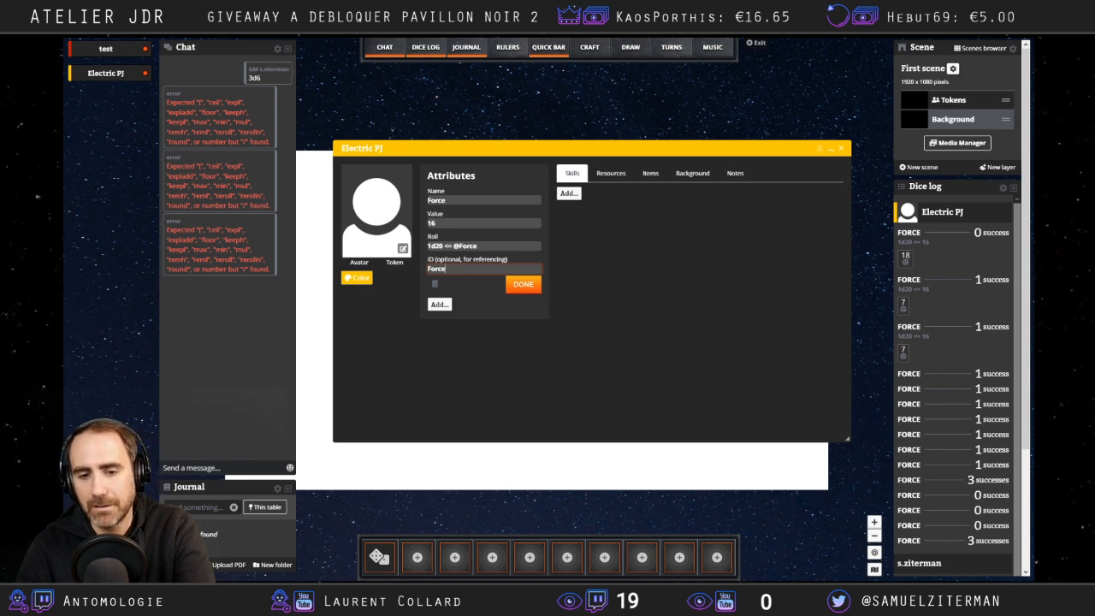
pyautogui.click(522, 288)
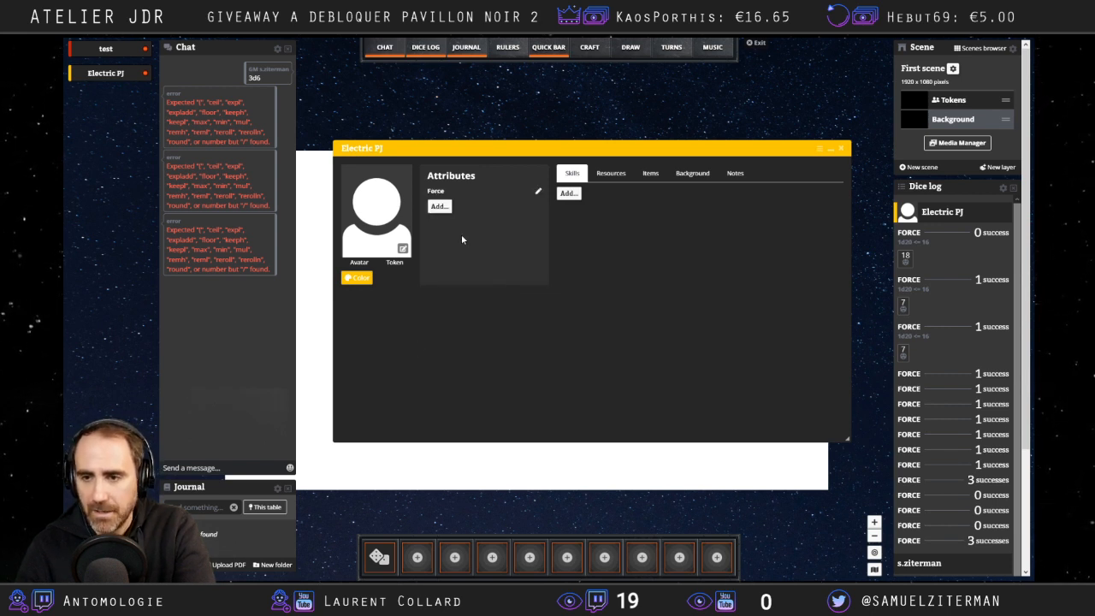
# Check the ability scores on the rulebook's Characters page and add a second, blank attribute to Electric PJ.
pyautogui.hotkey('alt', 'Tab')
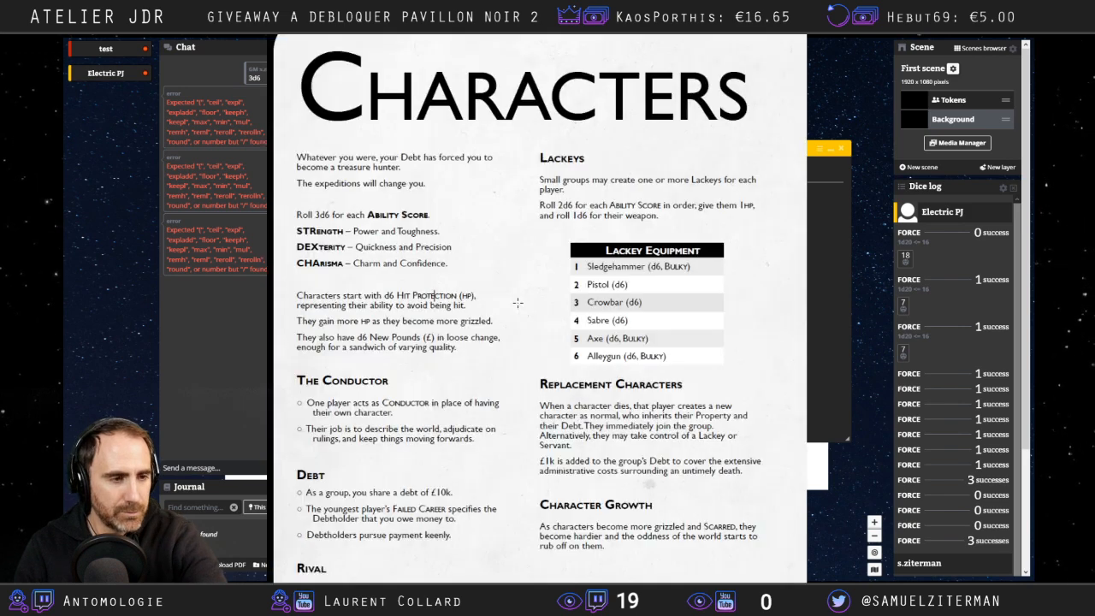
pyautogui.hotkey('alt', 'Tab')
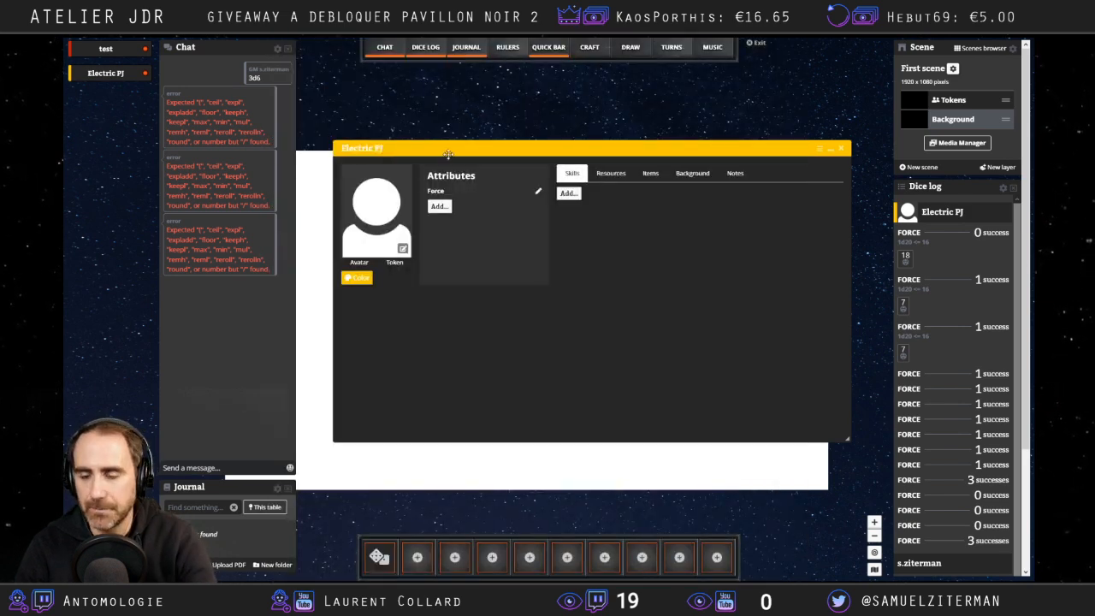
pyautogui.click(439, 207)
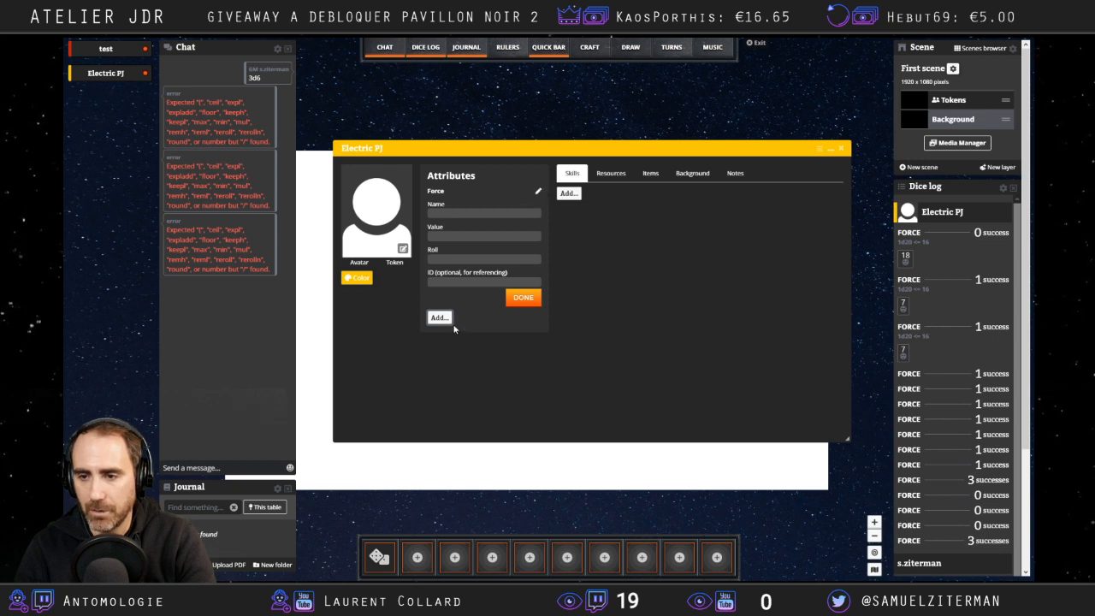
pyautogui.click(523, 298)
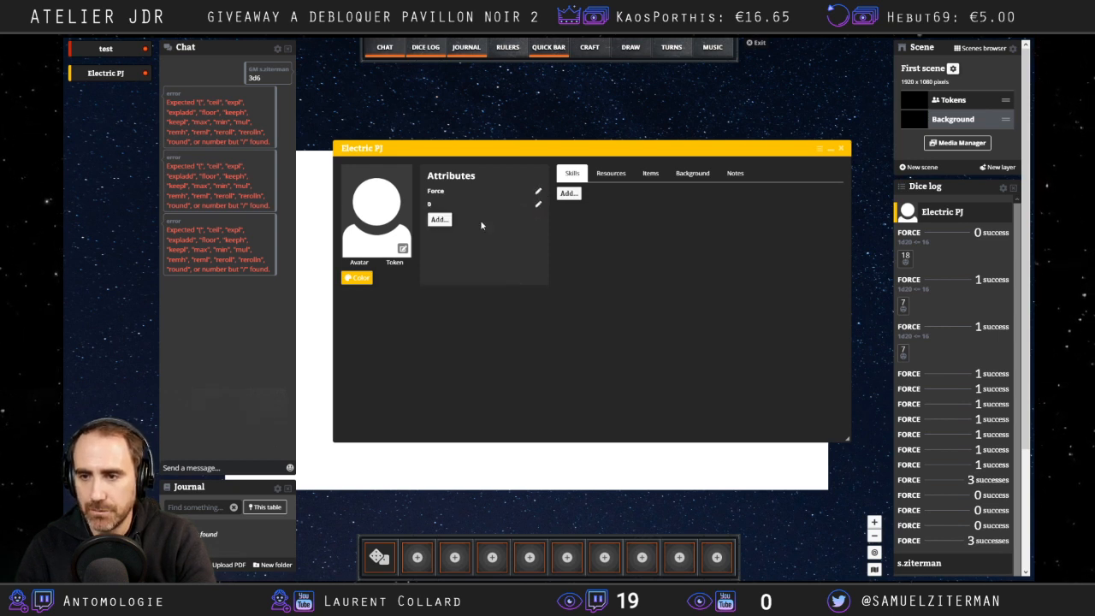
pyautogui.click(539, 194)
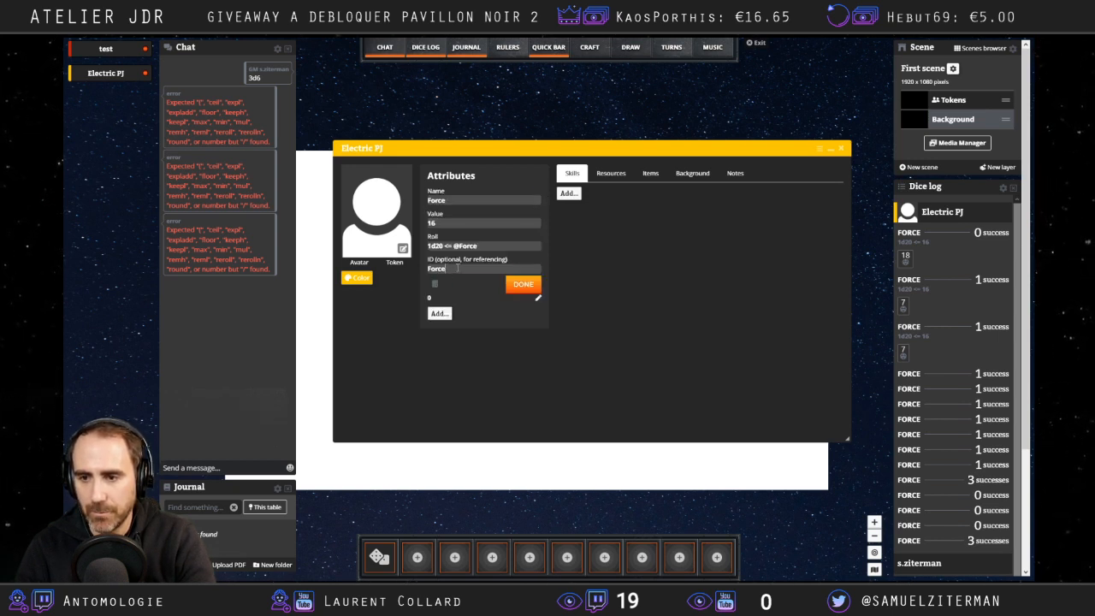
pyautogui.press('BackSpace')
pyautogui.press('BackSpace')
pyautogui.press('BackSpace')
pyautogui.press('BackSpace')
pyautogui.press('BackSpace')
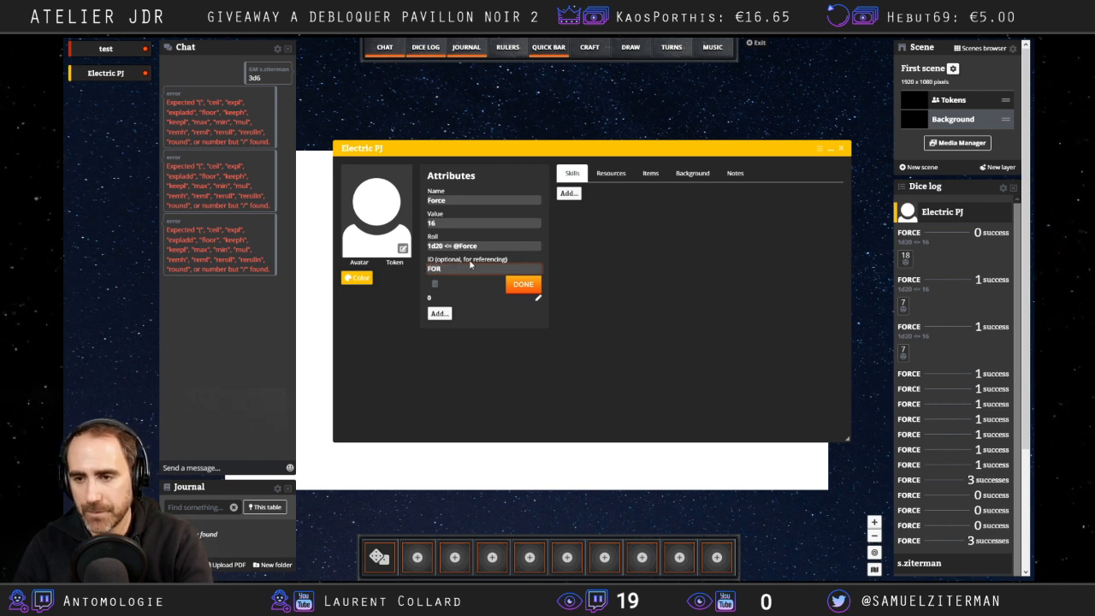
pyautogui.click(495, 245)
pyautogui.press('BackSpace')
pyautogui.press('BackSpace')
pyautogui.press('BackSpace')
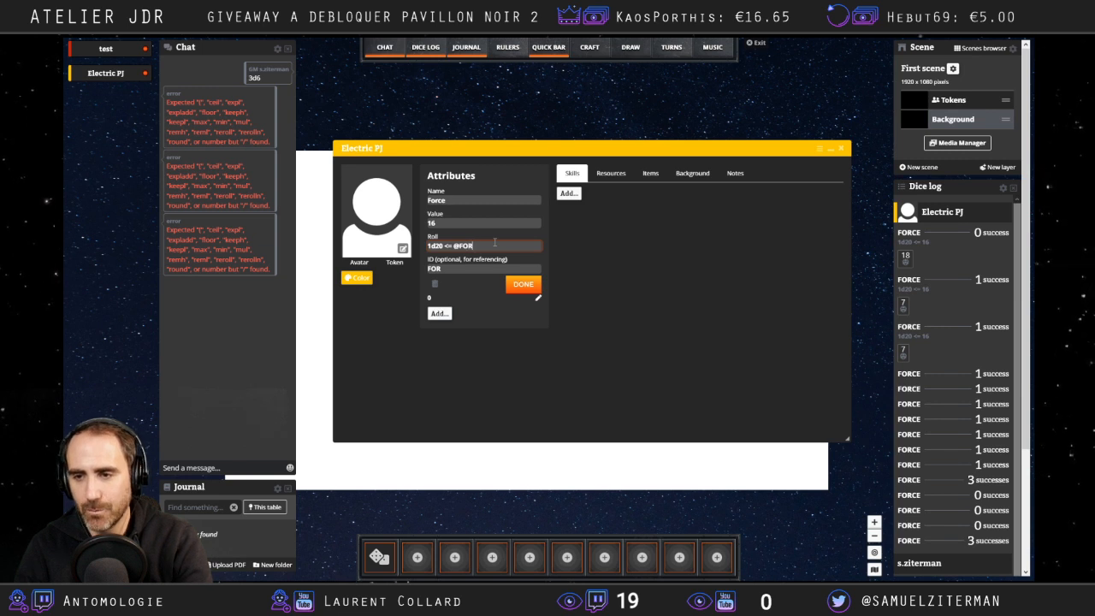
pyautogui.click(522, 286)
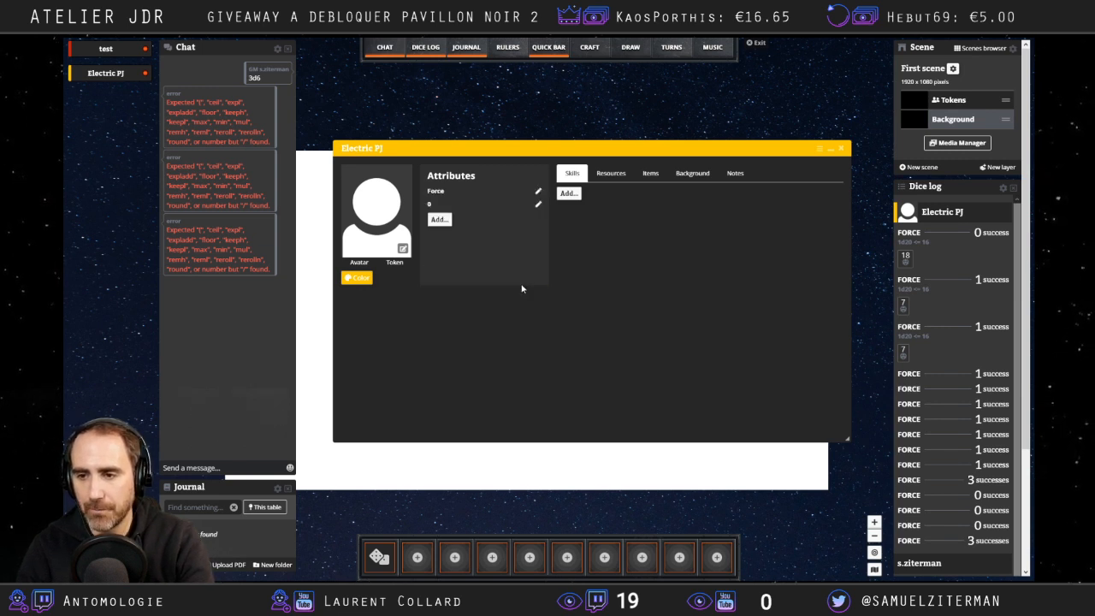
# Roll Force with its ID-based formula and roll 3d6 through the chat with /roll 3d6.
pyautogui.click(433, 193)
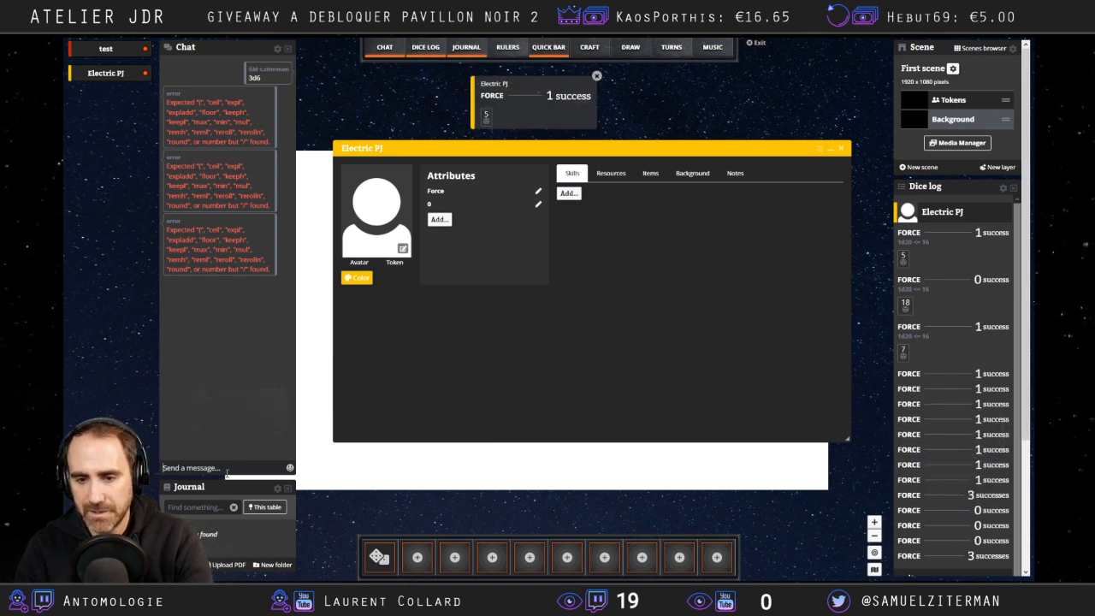
pyautogui.write('/ro')
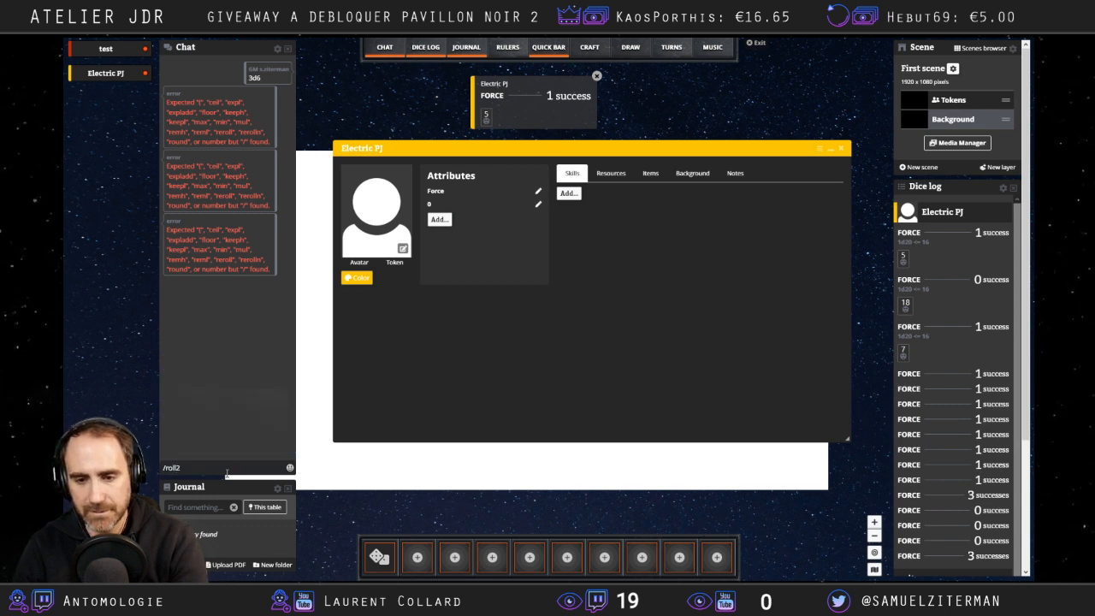
pyautogui.write('ll 3d6')
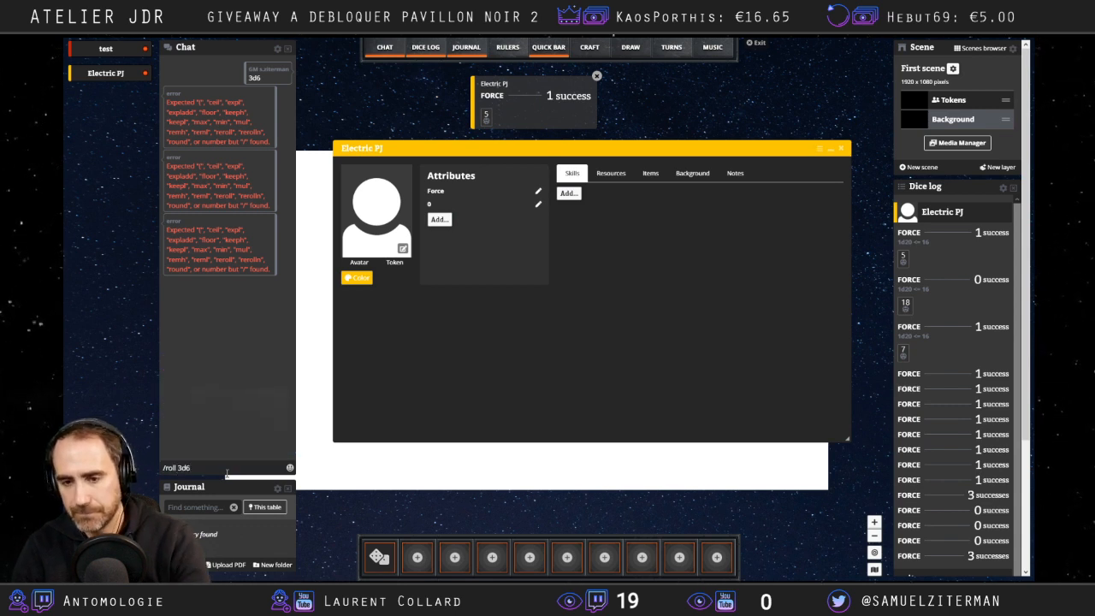
pyautogui.press('Return')
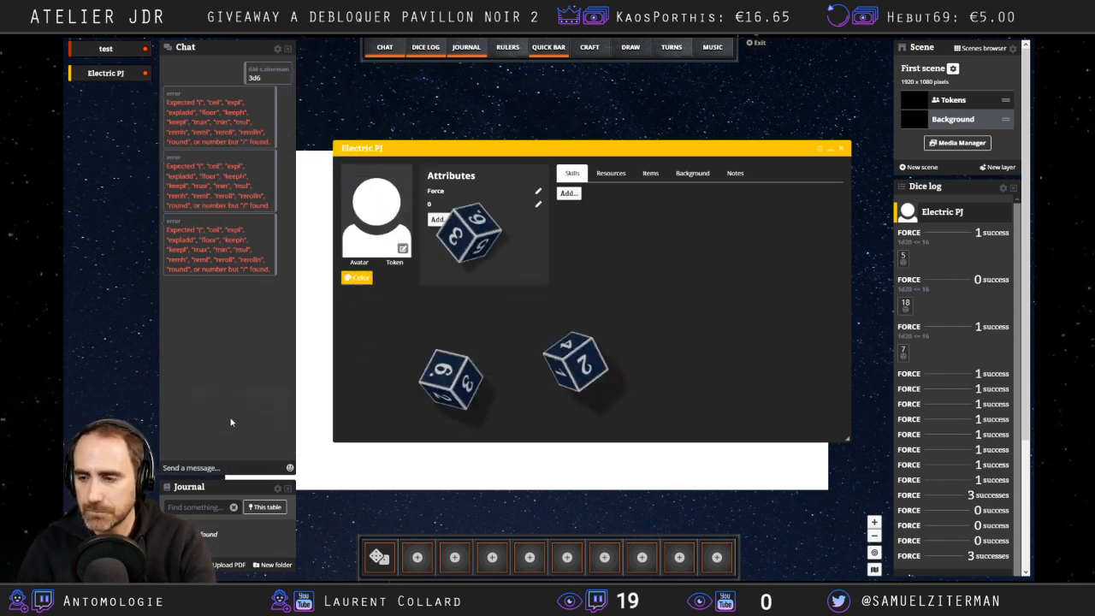
pyautogui.click(538, 204)
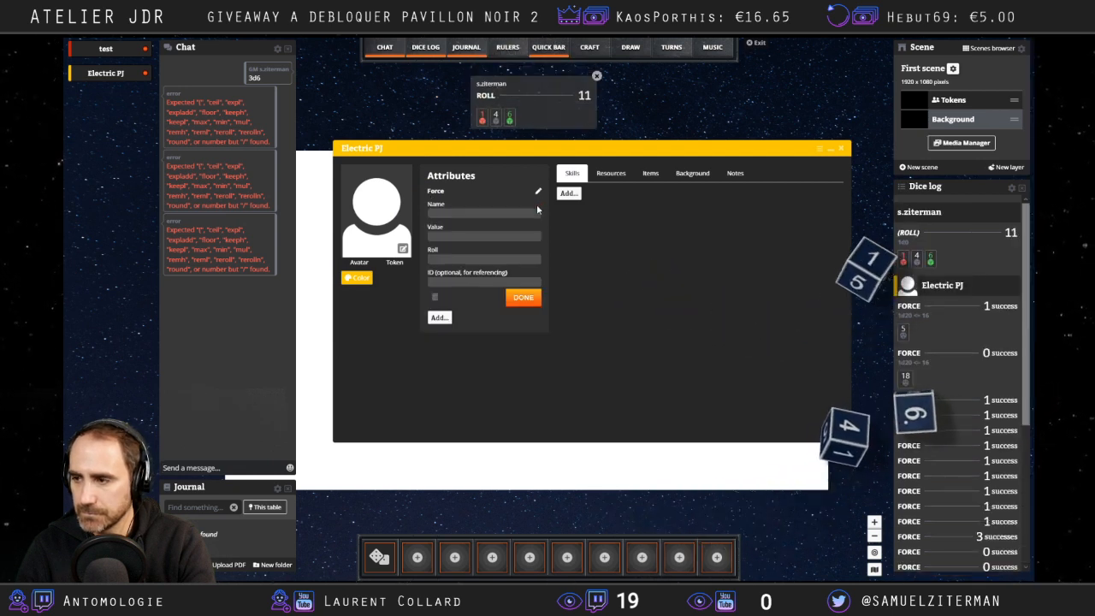
pyautogui.click(454, 215)
pyautogui.write('Dextérit')
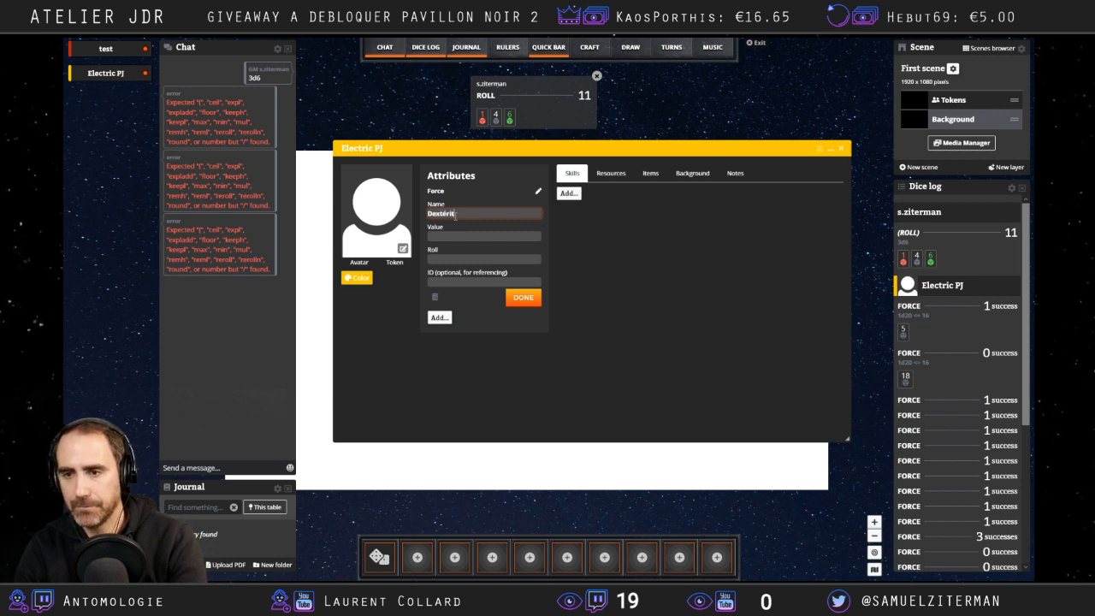
pyautogui.write('11')
pyautogui.press('Tab')
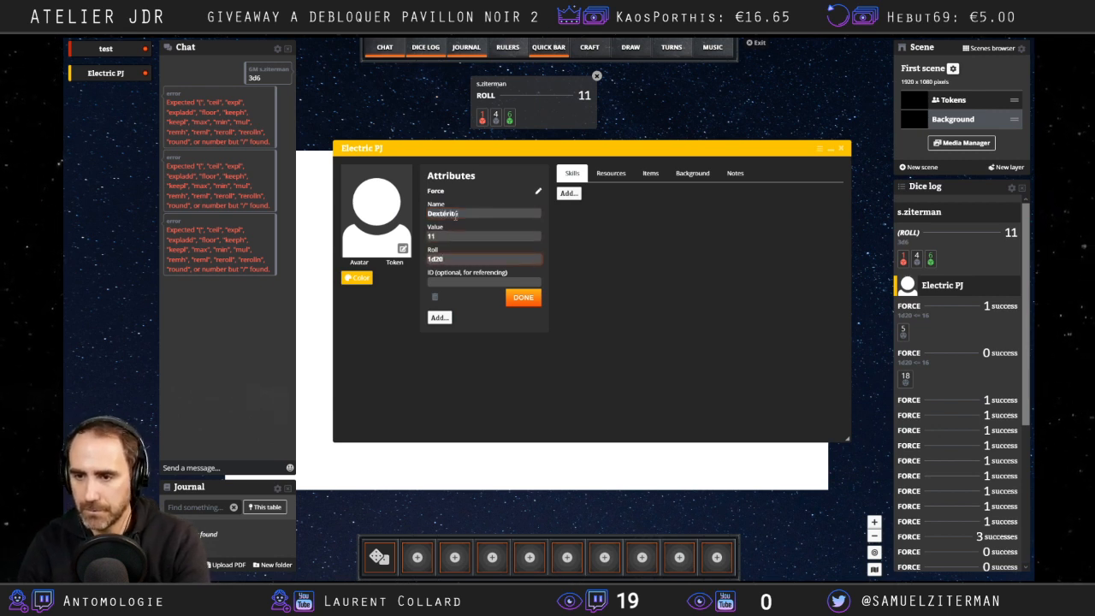
pyautogui.write('1d20 >')
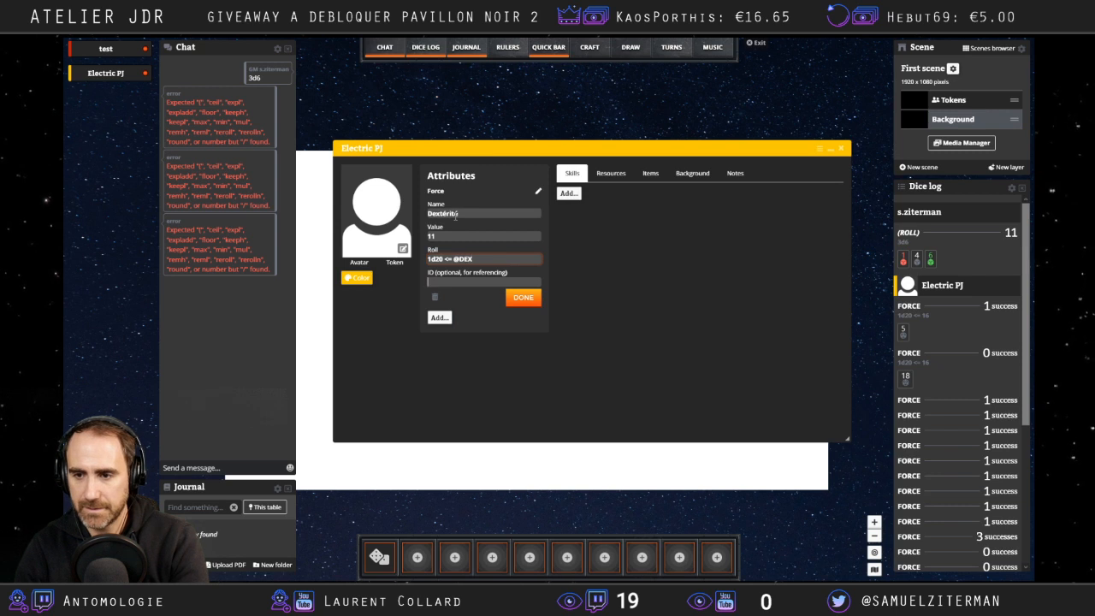
pyautogui.write('DEX')
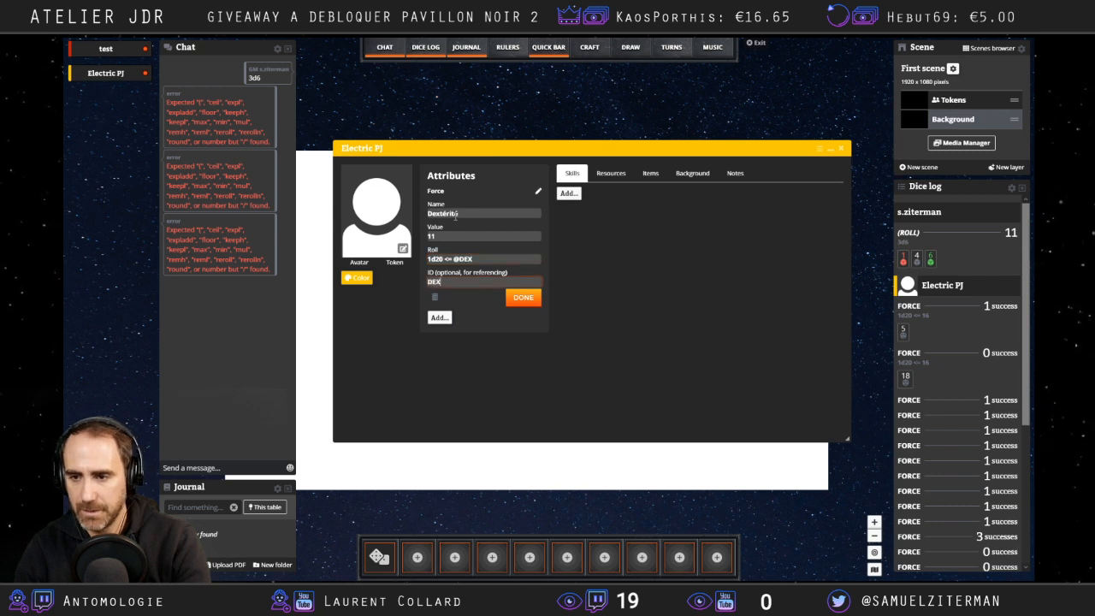
pyautogui.click(523, 298)
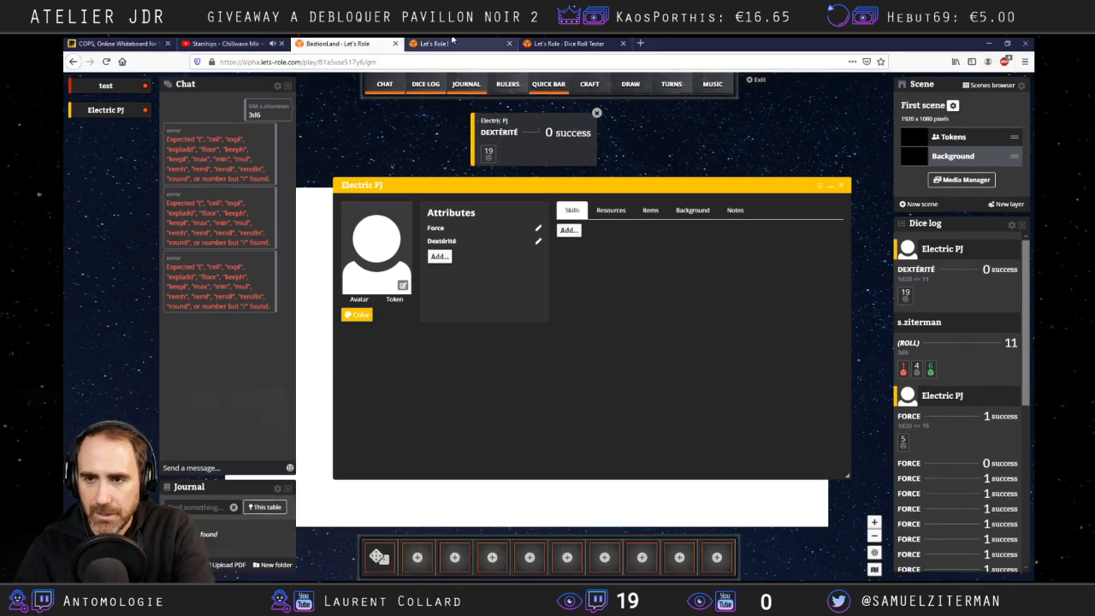
# Review the comparison, tag and function syntax on the Dice Roll Tester page and return to the game table.
pyautogui.click(452, 43)
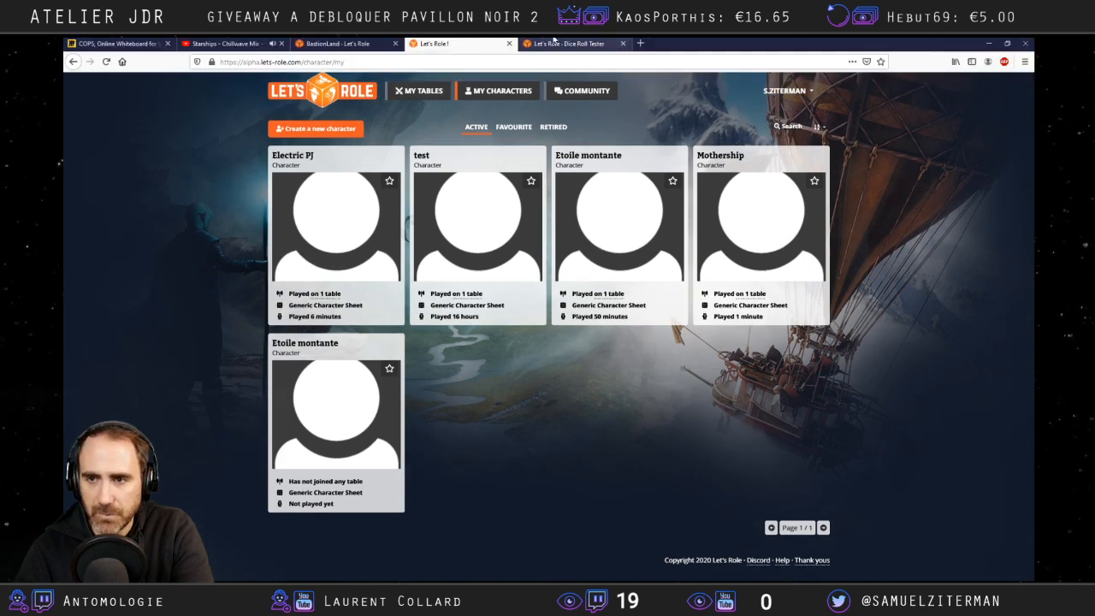
pyautogui.click(564, 43)
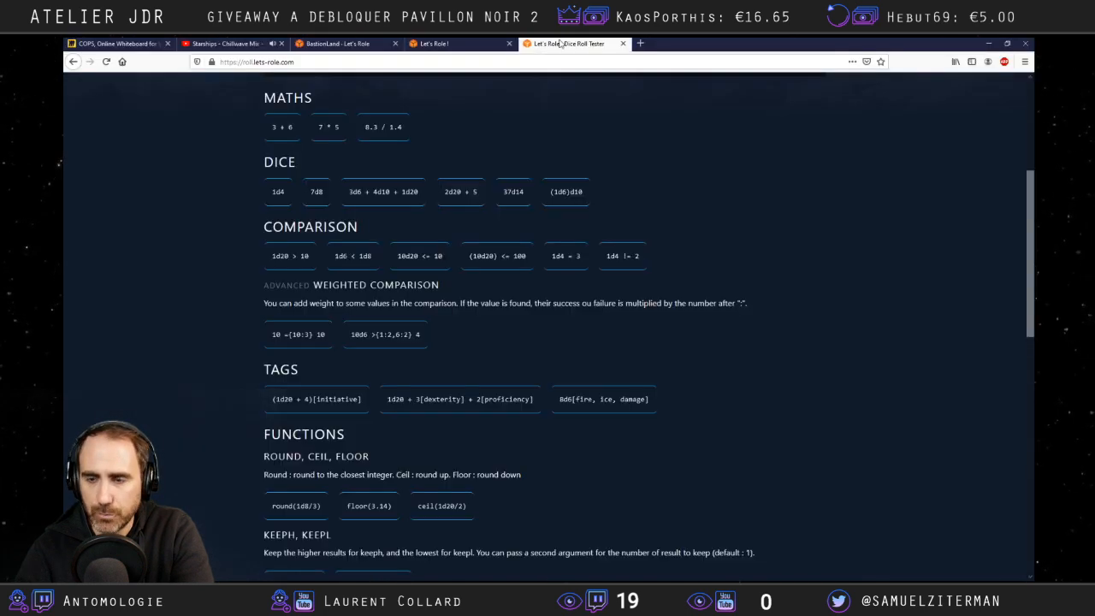
pyautogui.scroll(-2, 330, 451)
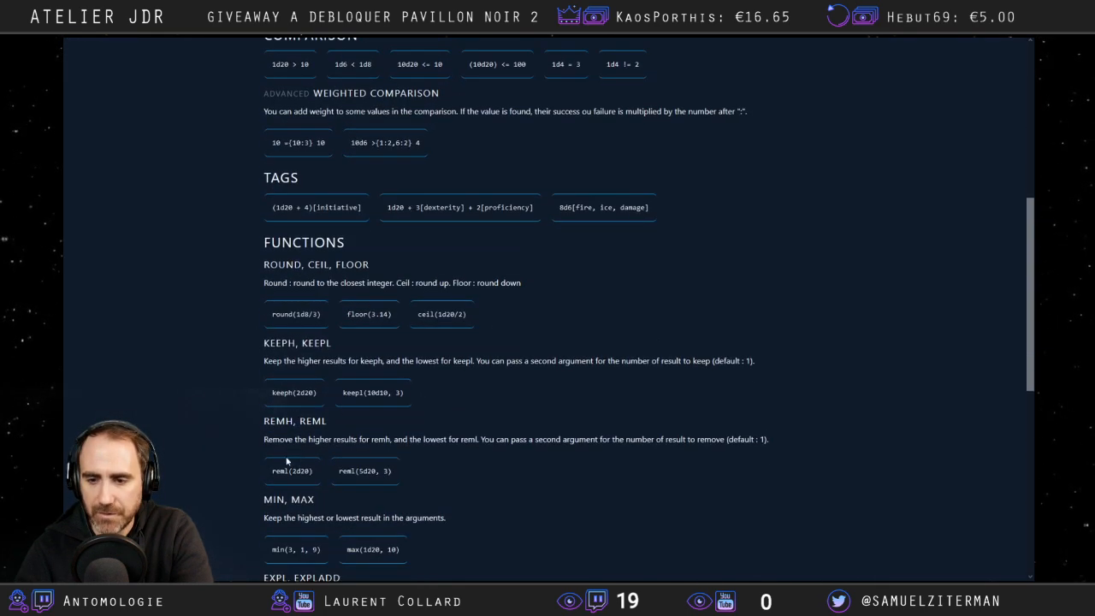
pyautogui.scroll(-2, 257, 462)
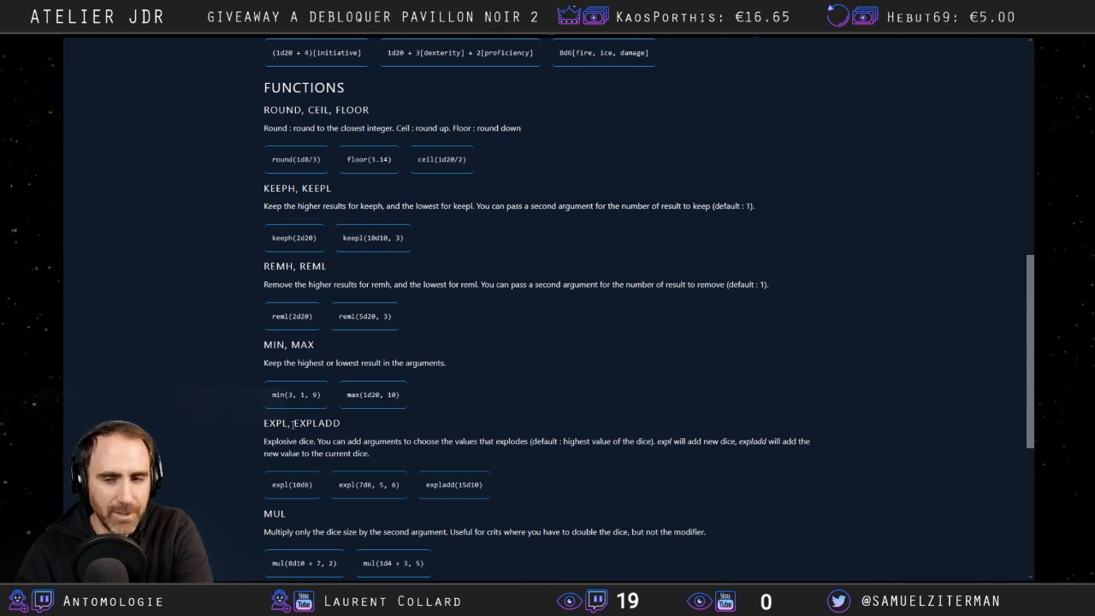
pyautogui.scroll(5, 294, 423)
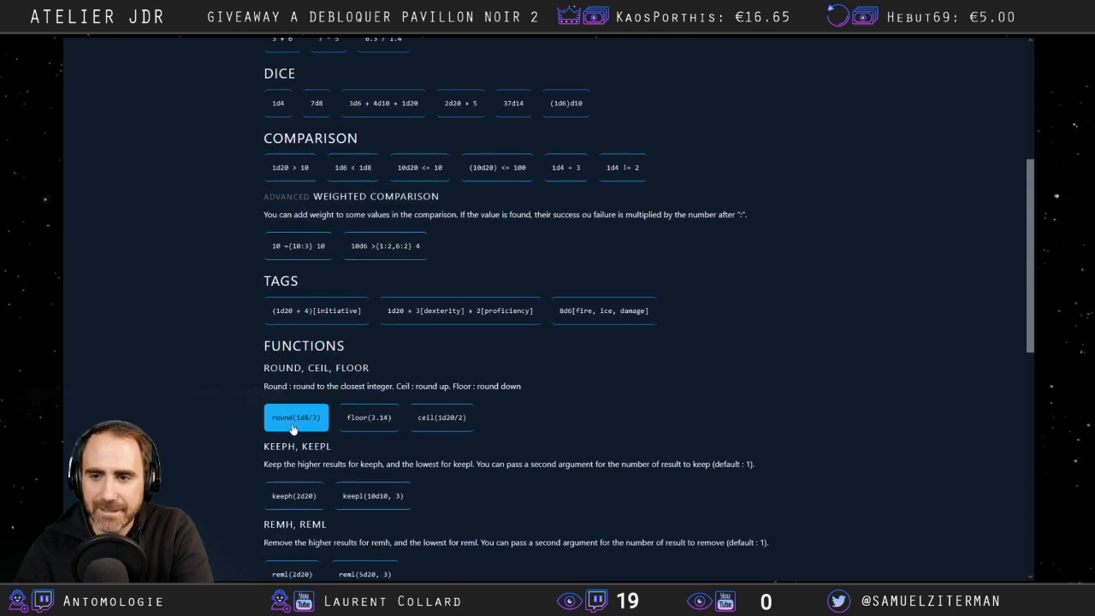
pyautogui.click(428, 43)
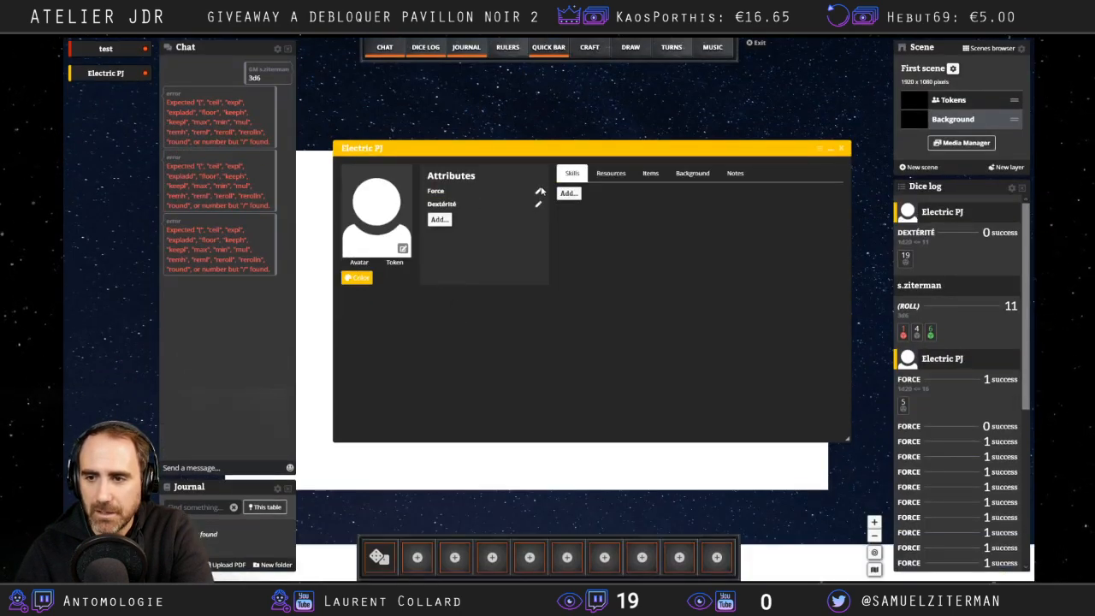
# Add a third attribute to Electric PJ with all its fields left blank.
pyautogui.click(439, 219)
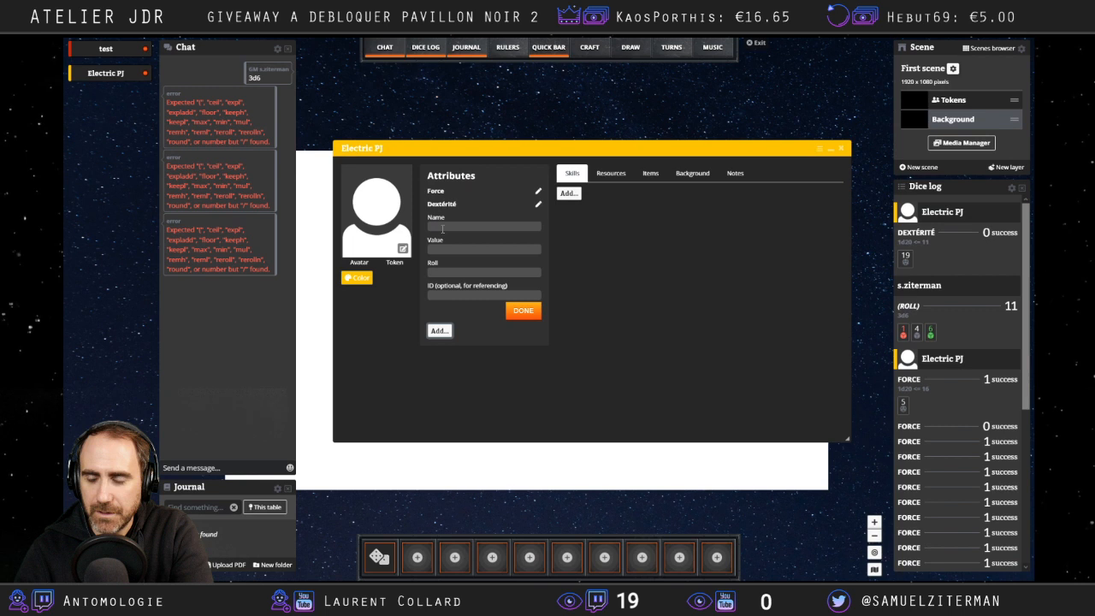
pyautogui.click(523, 311)
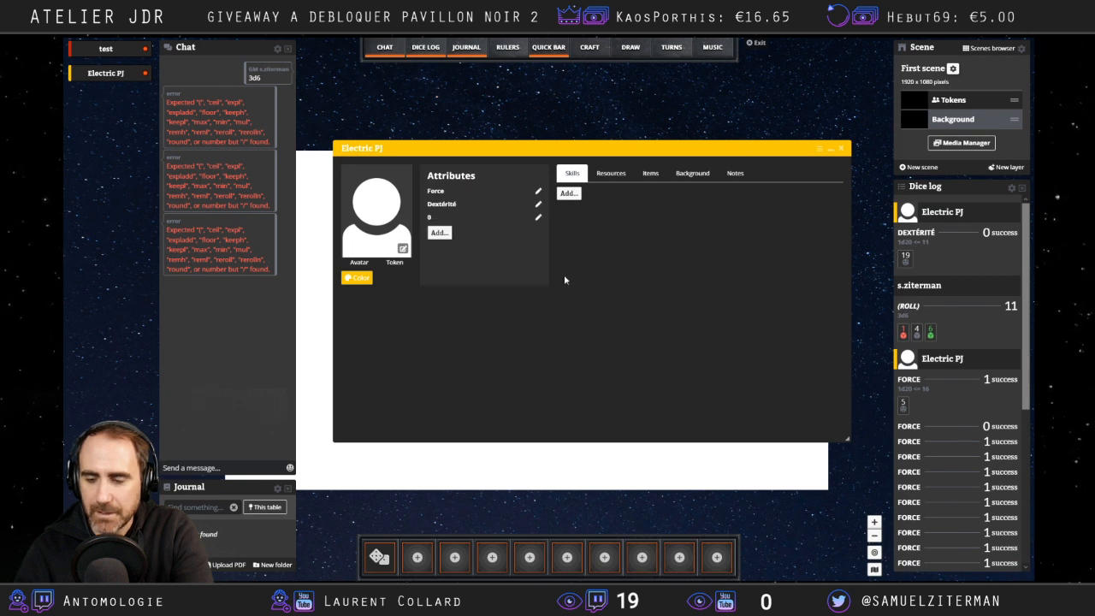
# Look at the quick bar's custom action form, close it unsaved, and view Electric PJ's resource fields.
pyautogui.click(415, 557)
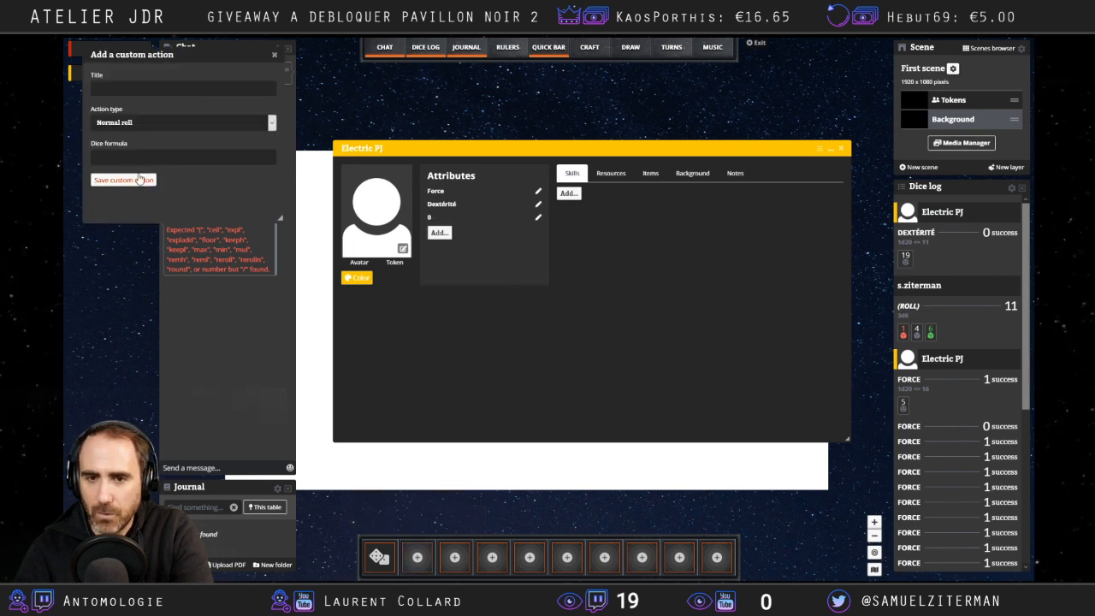
pyautogui.click(274, 55)
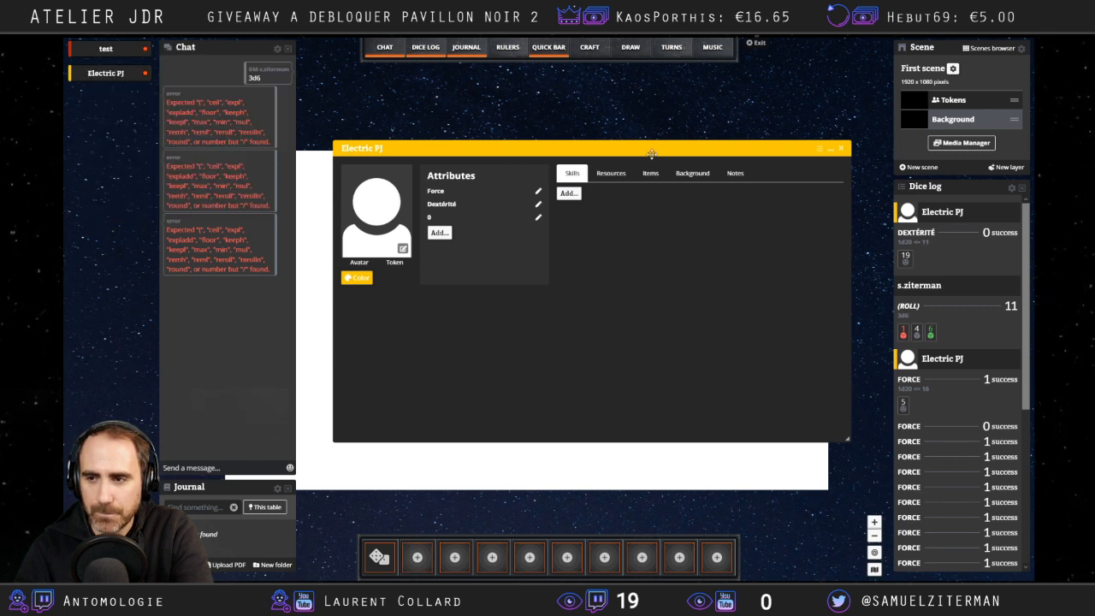
pyautogui.click(608, 174)
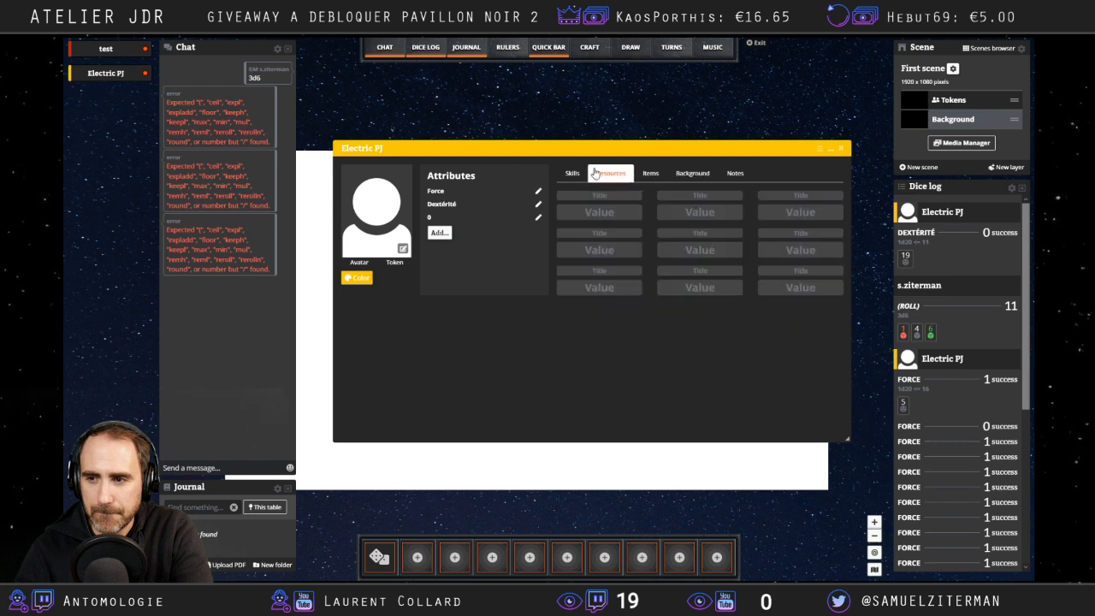
pyautogui.click(571, 173)
pyautogui.click(616, 174)
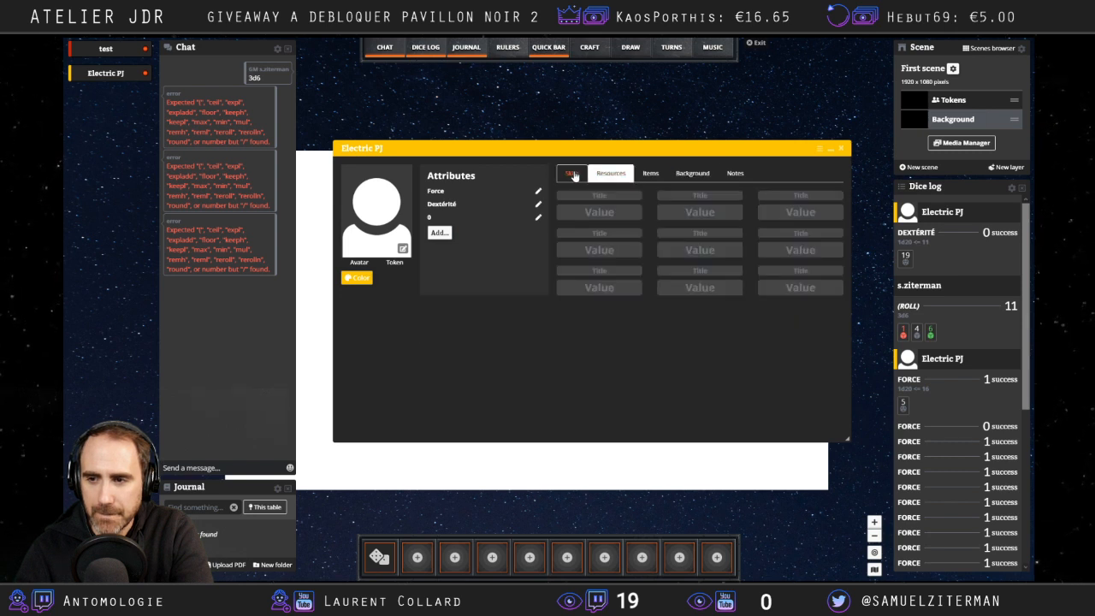
# Add a skill named Test to Electric PJ, leaving its value empty.
pyautogui.click(572, 174)
pyautogui.click(569, 193)
pyautogui.click(569, 195)
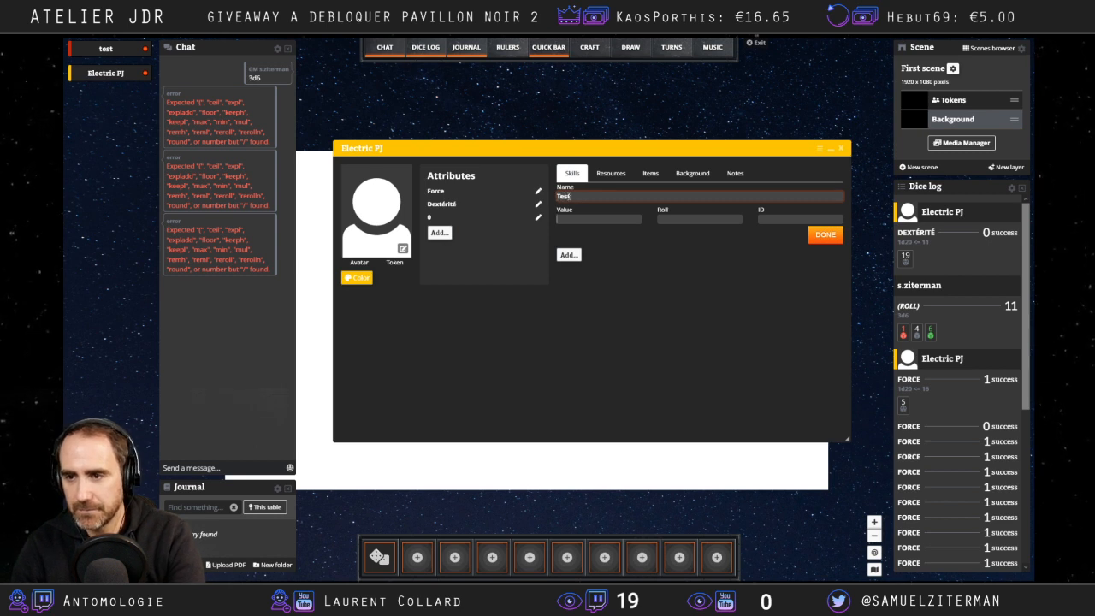
pyautogui.write('Test')
pyautogui.press('Tab')
pyautogui.press('Tab')
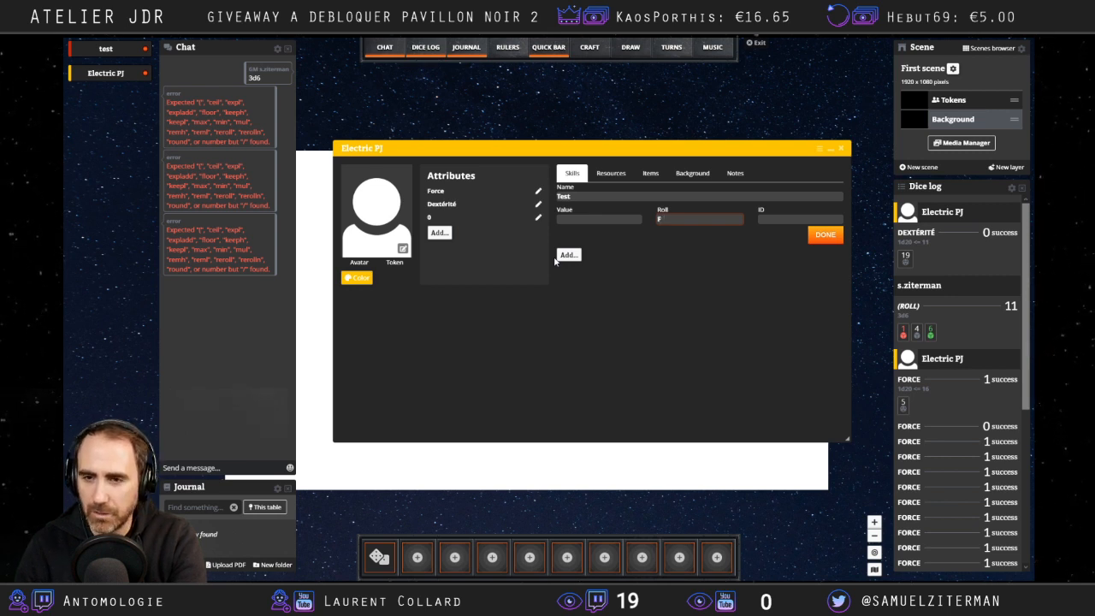
# Read through the Dice Roll Tester's formula reference down to the ternary operator and notes, and return to the character sheet.
pyautogui.moveTo(454, 40)
pyautogui.click(556, 42)
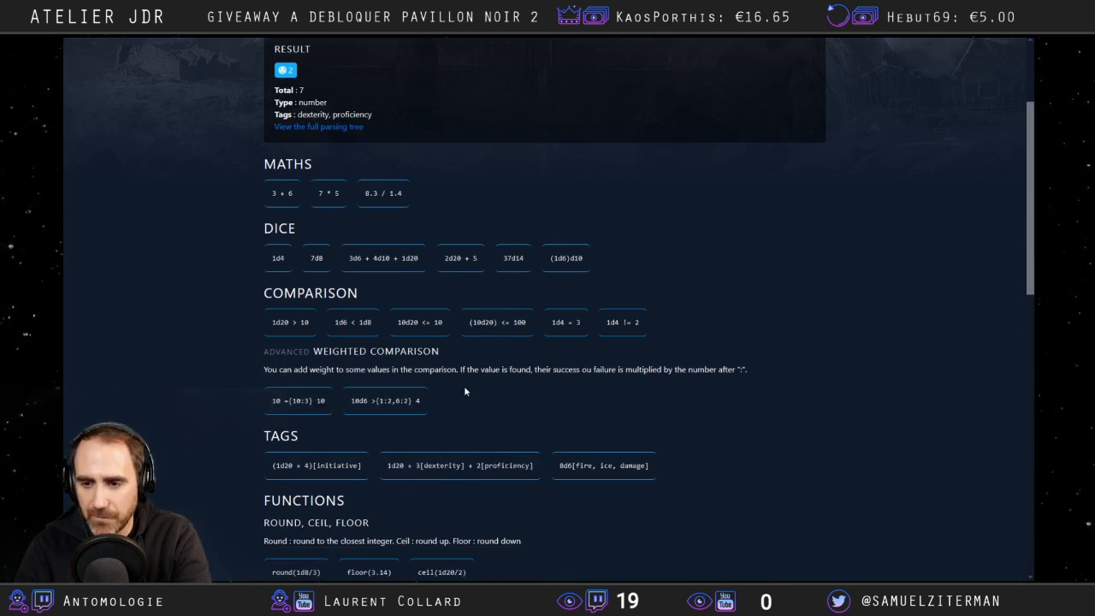
pyautogui.scroll(-1, 308, 469)
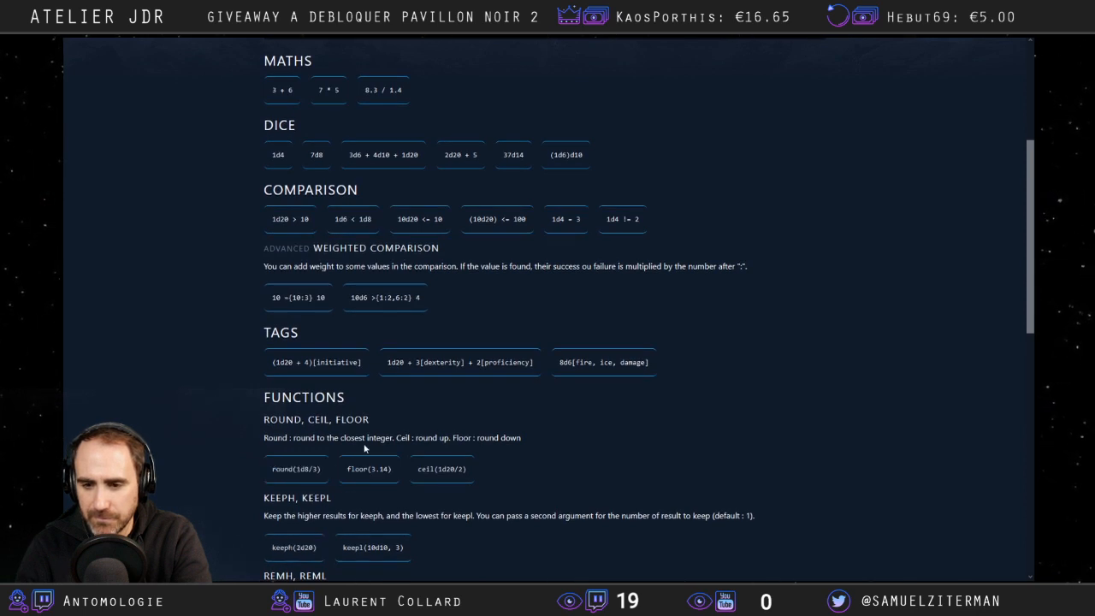
pyautogui.scroll(-2, 364, 447)
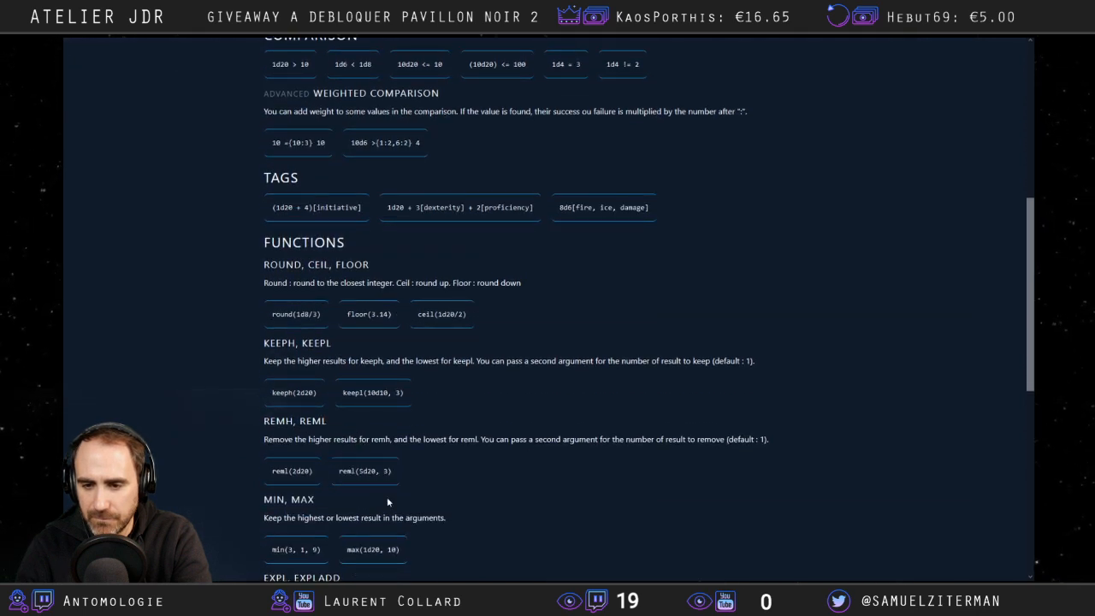
pyautogui.scroll(-2, 388, 502)
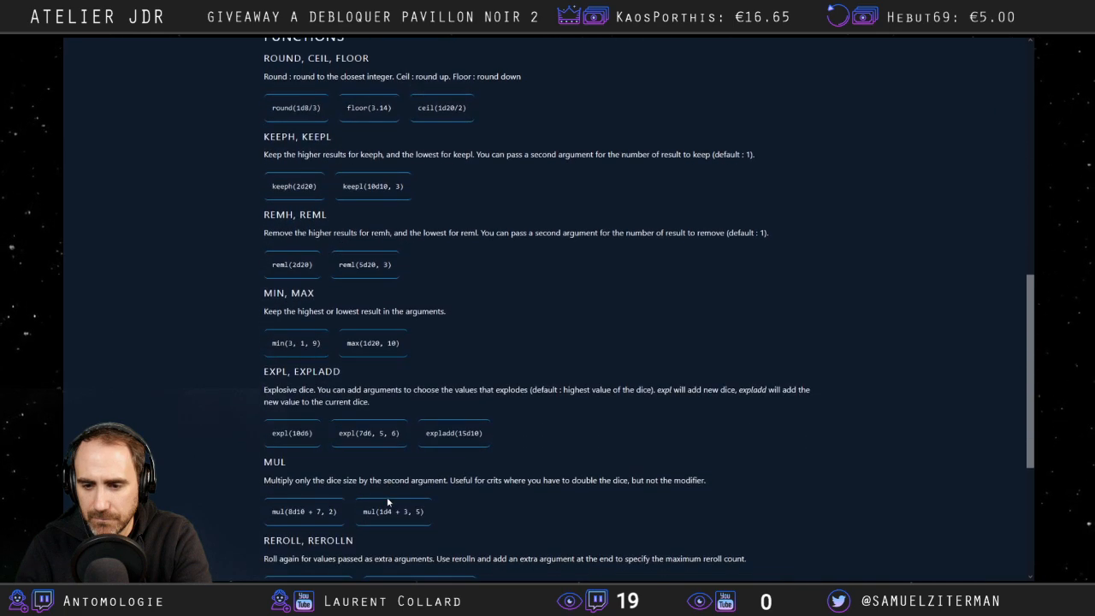
pyautogui.scroll(-3, 359, 539)
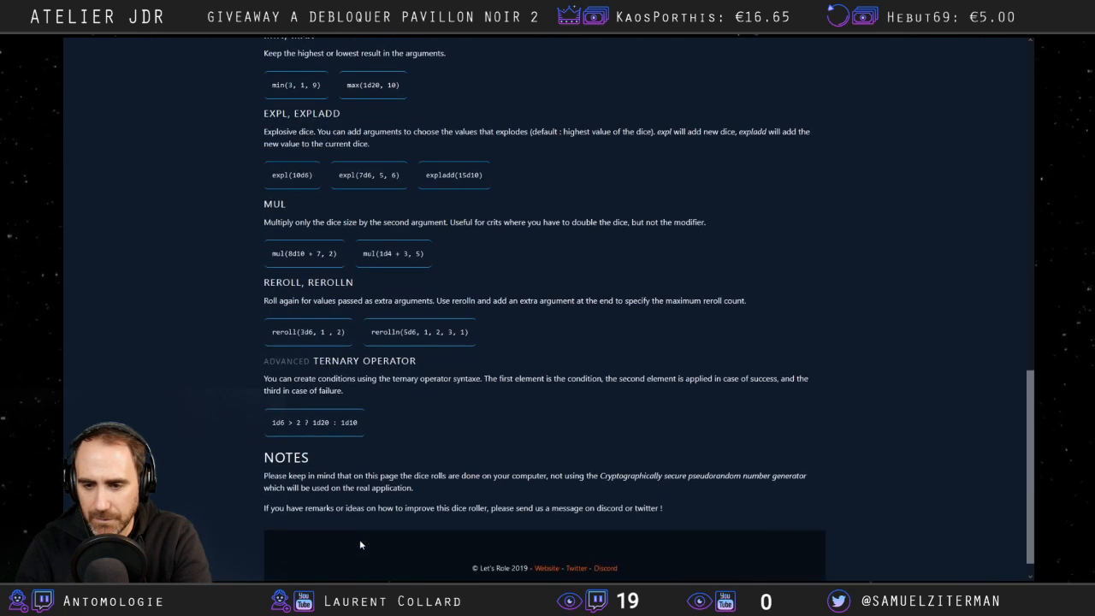
pyautogui.scroll(10, 375, 490)
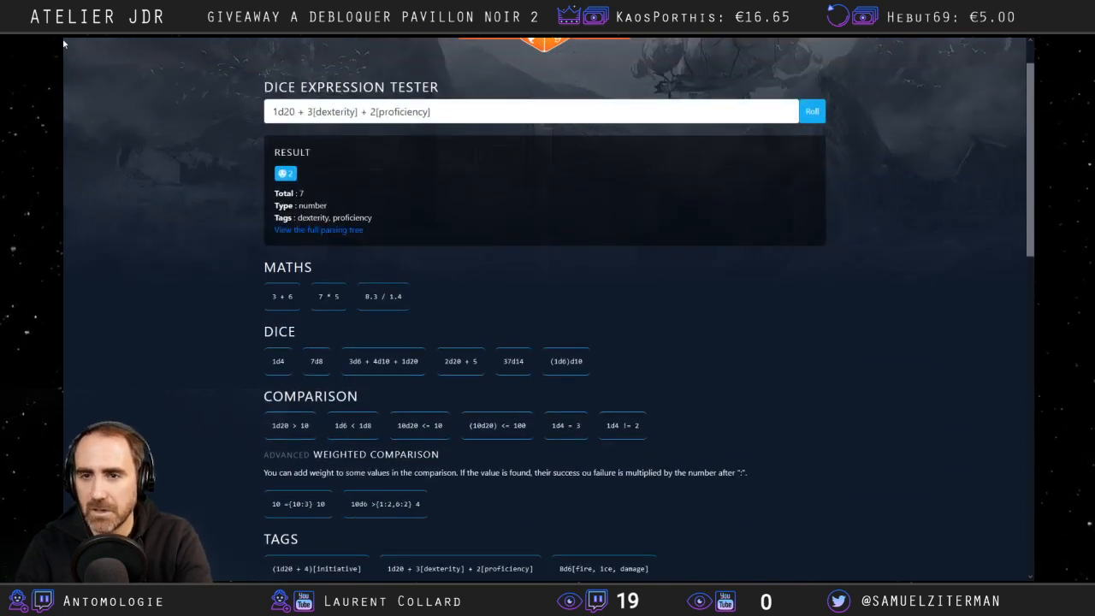
pyautogui.moveTo(258, 40)
pyautogui.click(342, 42)
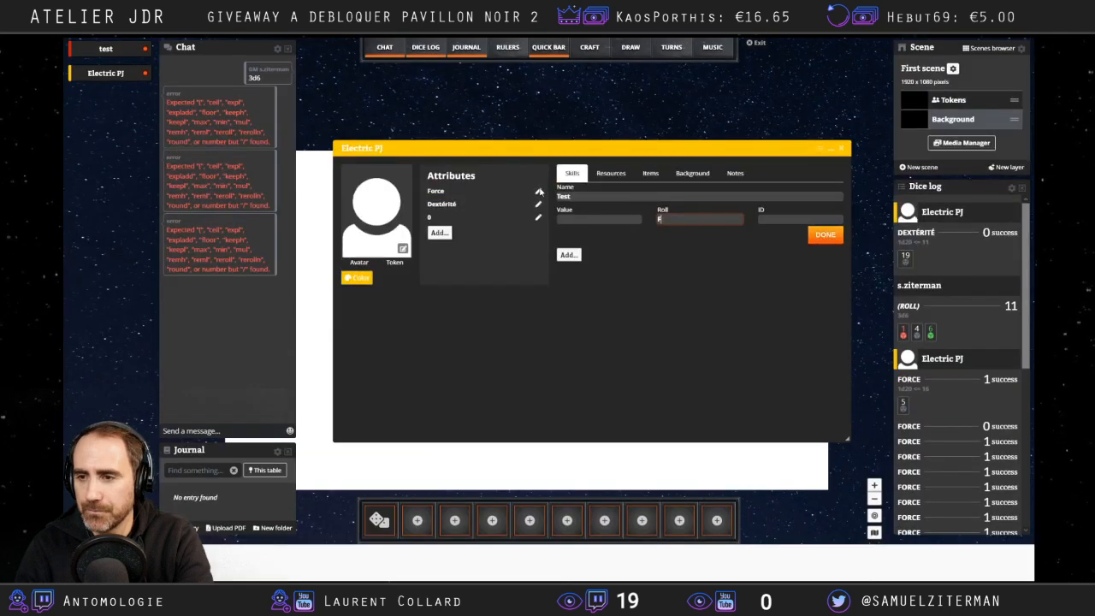
# Set the Test skill's roll formula to FORd6, finish editing and roll the skill.
pyautogui.write('FORd6')
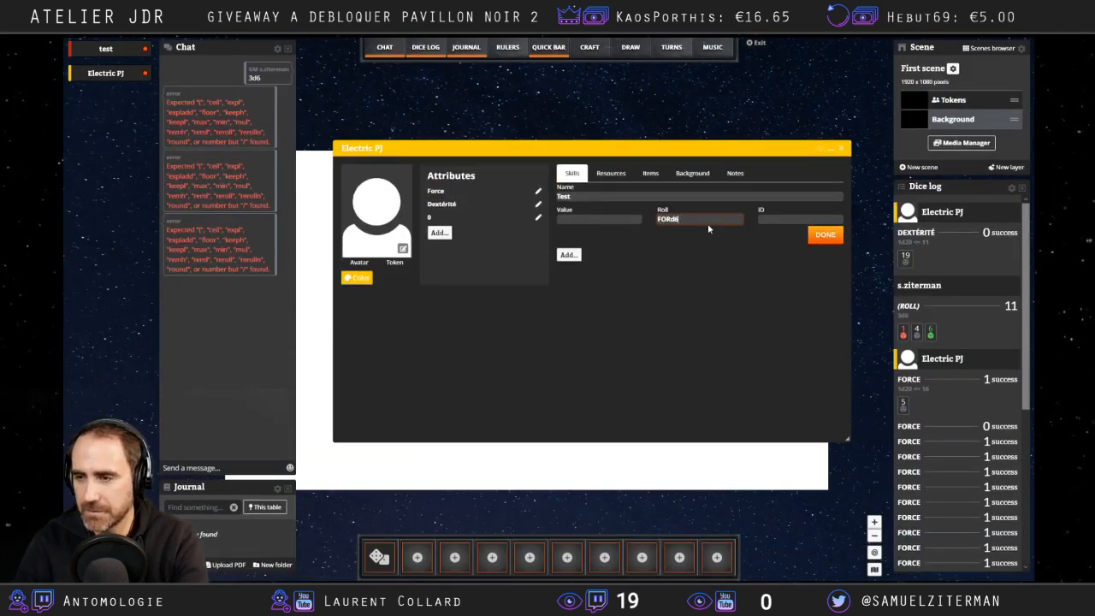
pyautogui.click(824, 235)
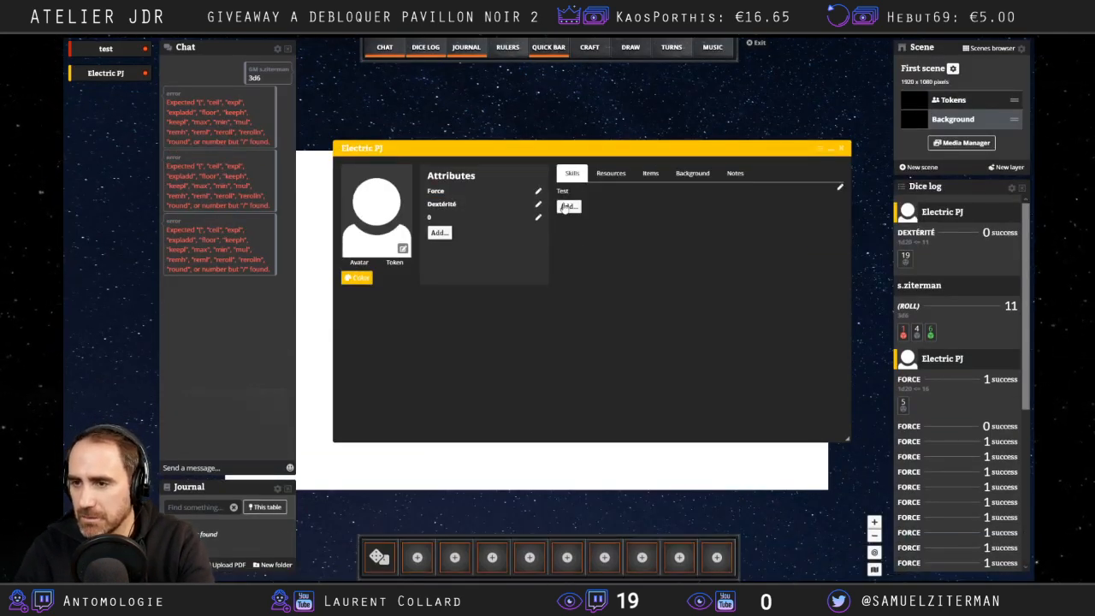
pyautogui.click(568, 195)
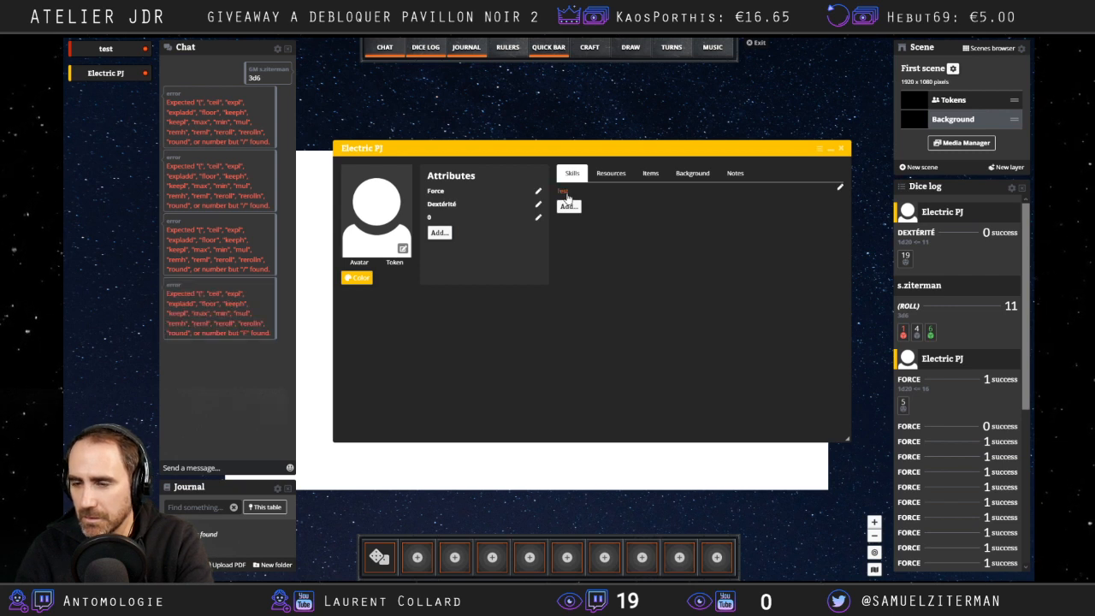
# Check the Dice Roll Tester's dice and comparison examples, return to the BastionLand table and delete Electric PJ's Test skill.
pyautogui.click(840, 187)
pyautogui.click(693, 220)
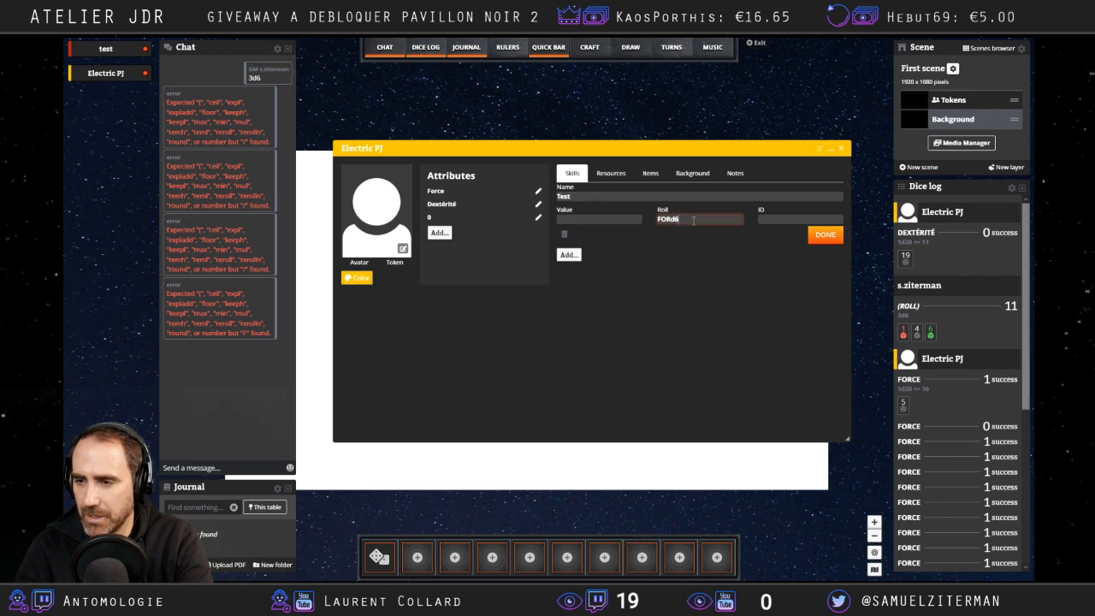
pyautogui.moveTo(452, 38)
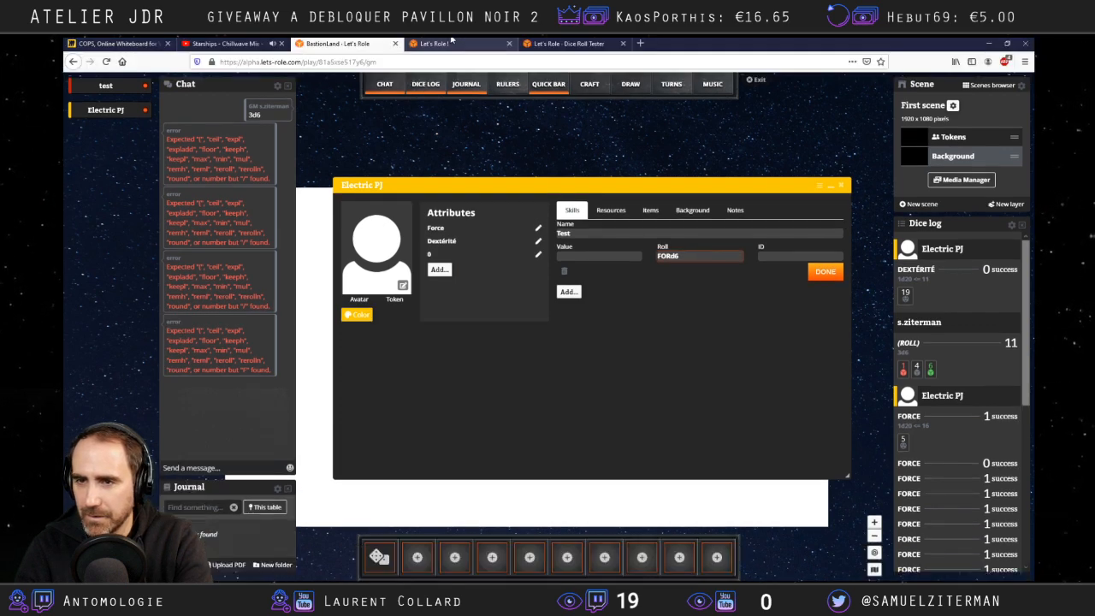
pyautogui.click(555, 41)
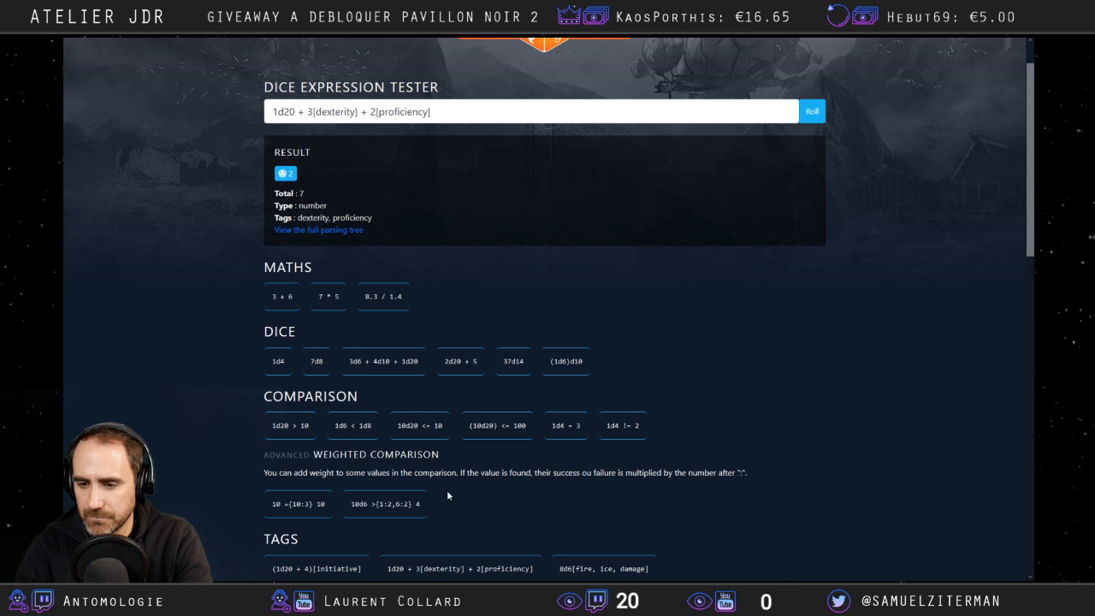
pyautogui.scroll(-1, 480, 514)
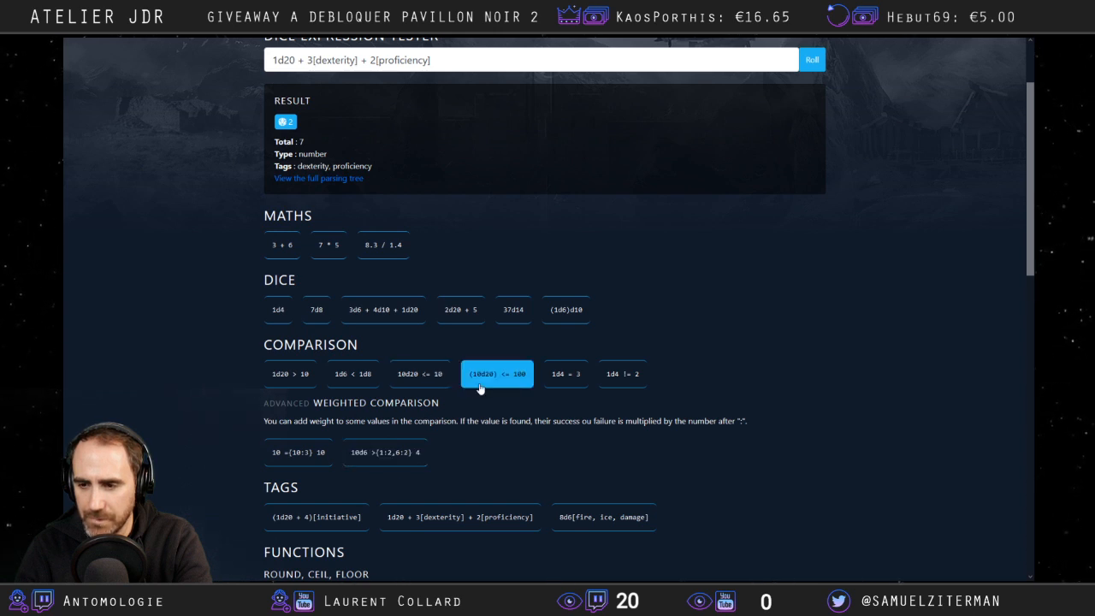
pyautogui.moveTo(344, 39)
pyautogui.click(430, 41)
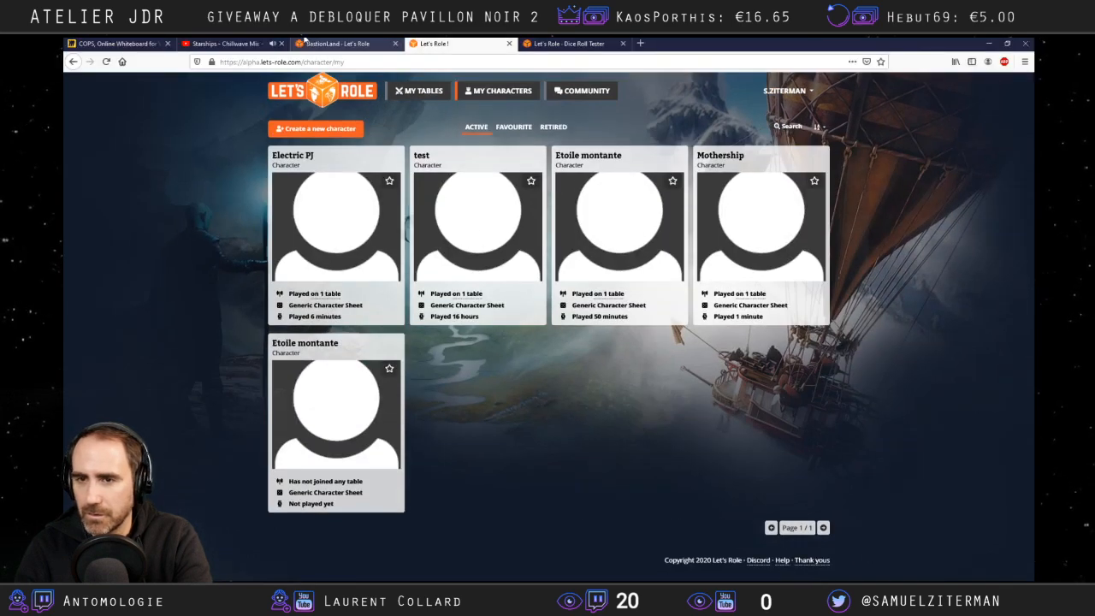
pyautogui.click(307, 41)
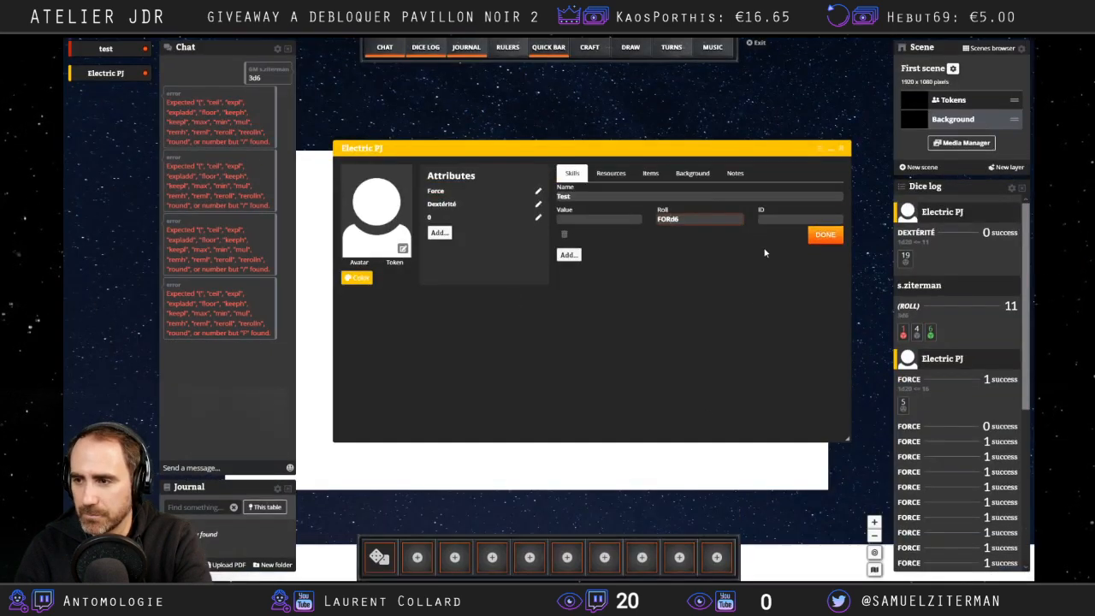
pyautogui.click(564, 234)
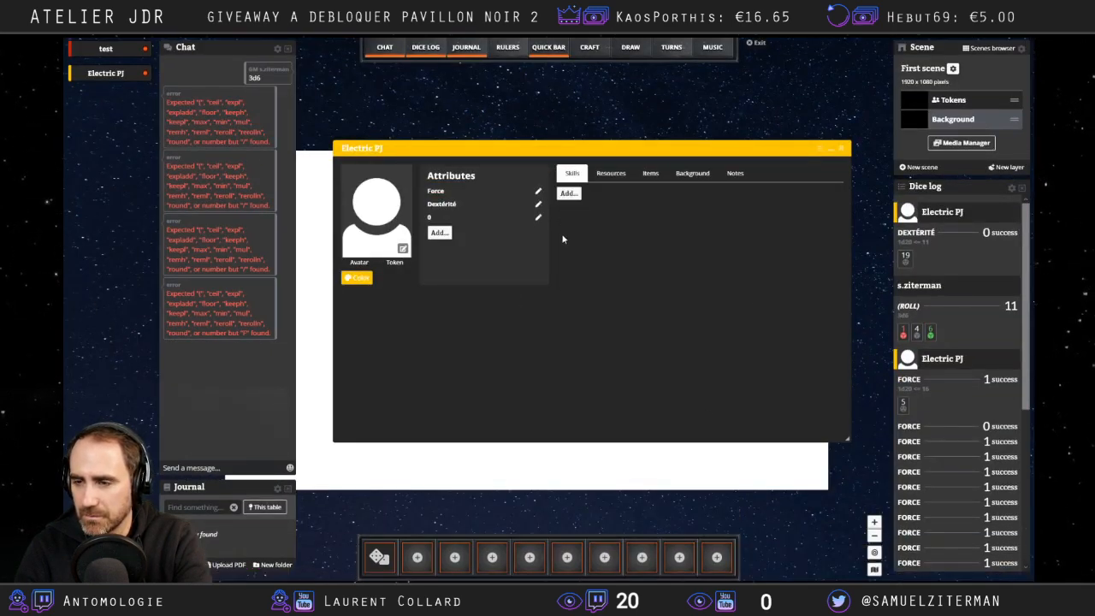
# Name Electric PJ's blank third attribute Charisme.
pyautogui.click(538, 218)
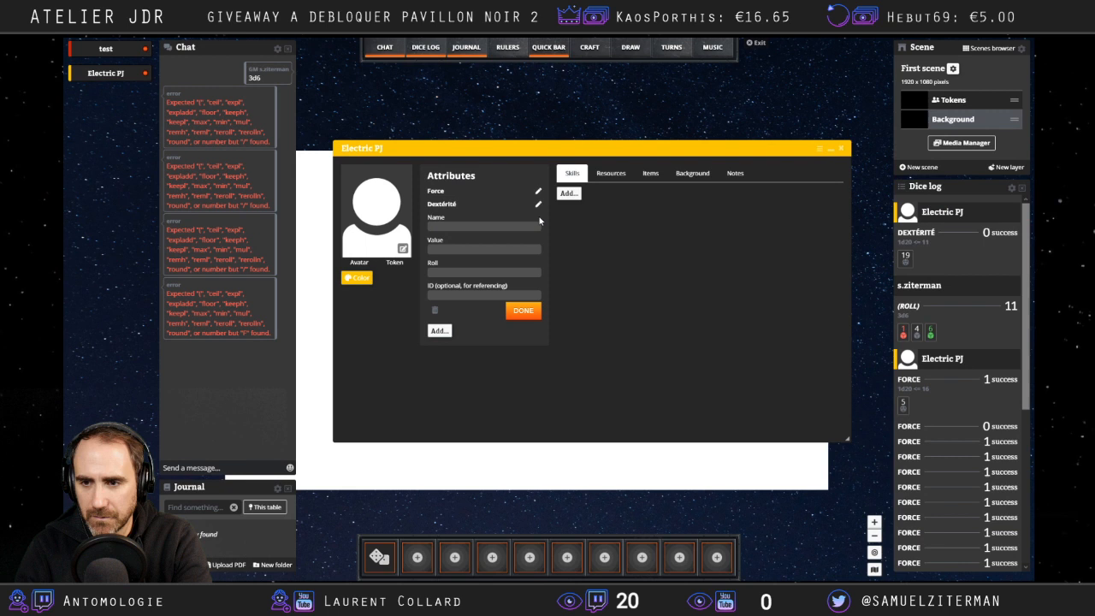
pyautogui.click(478, 225)
pyautogui.write('Charisme')
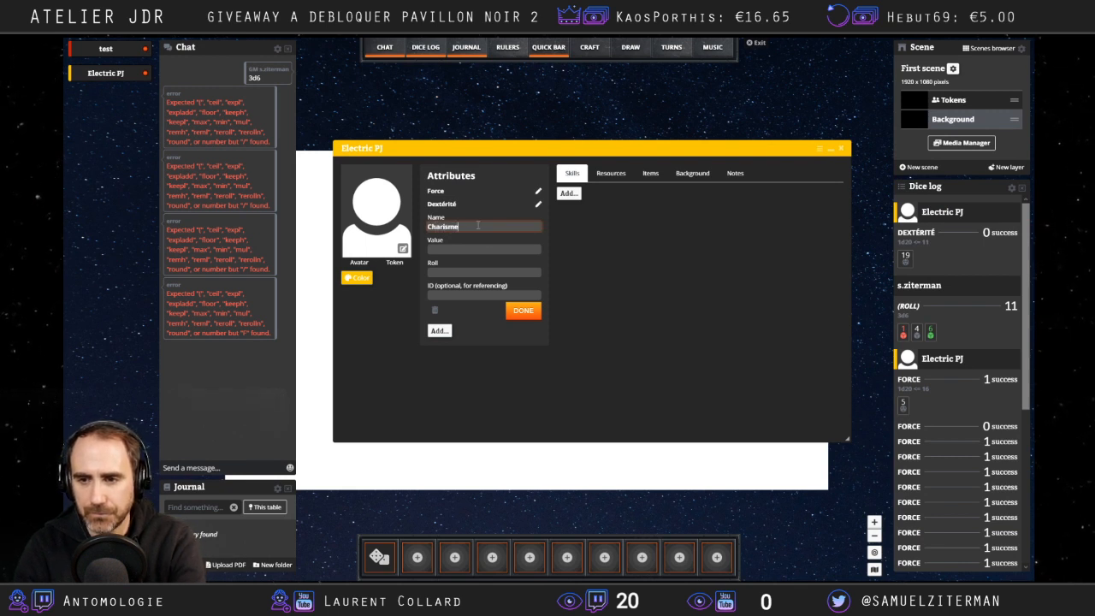
# Roll 3d6 from the chat using the /roll command.
pyautogui.click(232, 463)
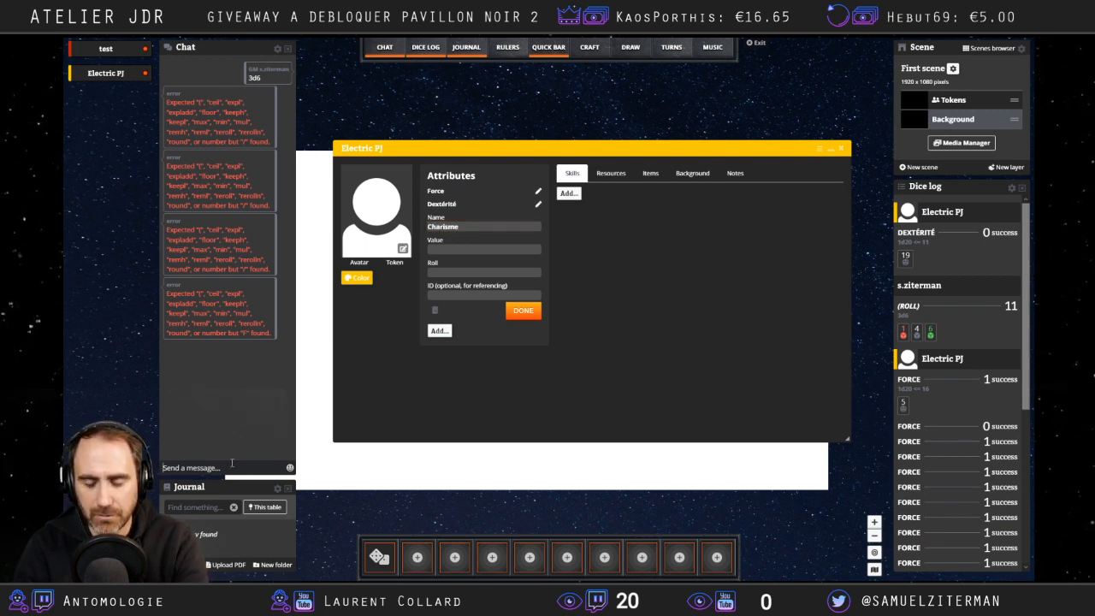
pyautogui.write('3d')
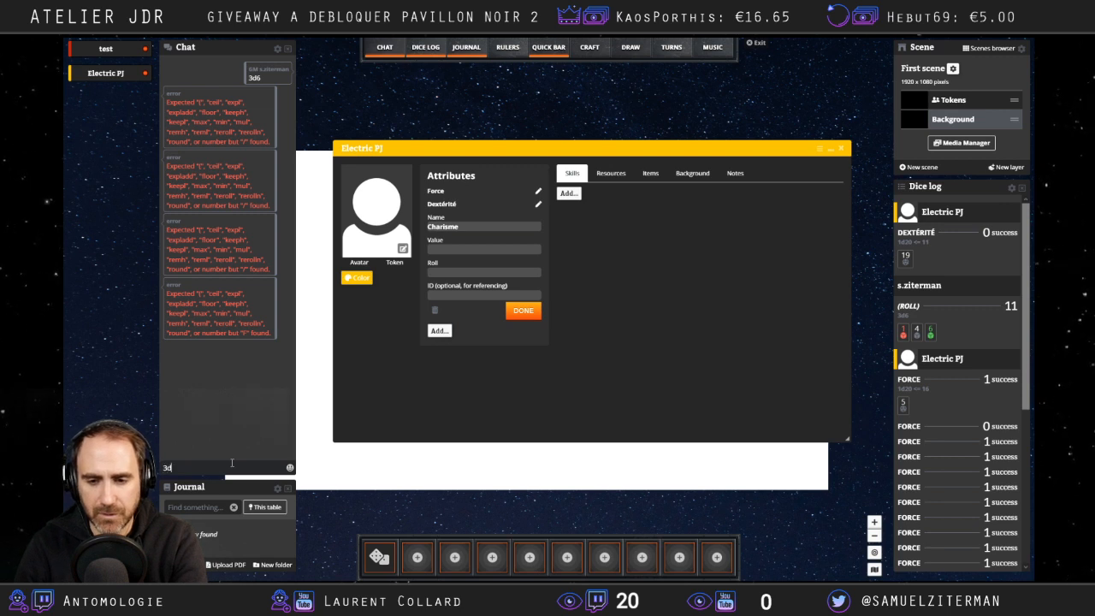
pyautogui.press('BackSpace')
pyautogui.write('/roll')
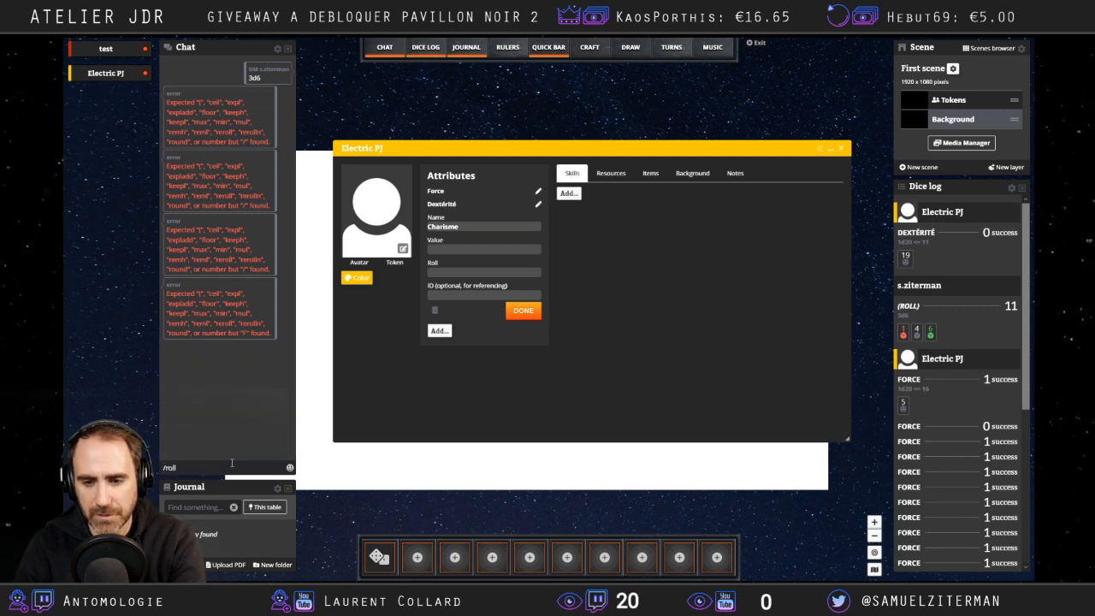
pyautogui.write(' 3d')
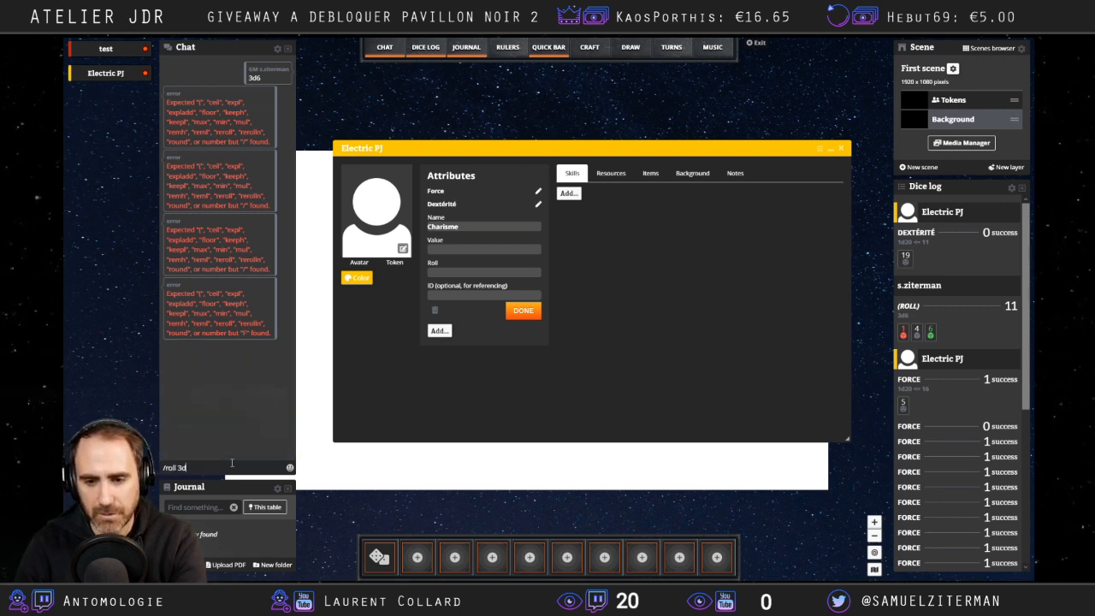
pyautogui.write('6')
pyautogui.press('Return')
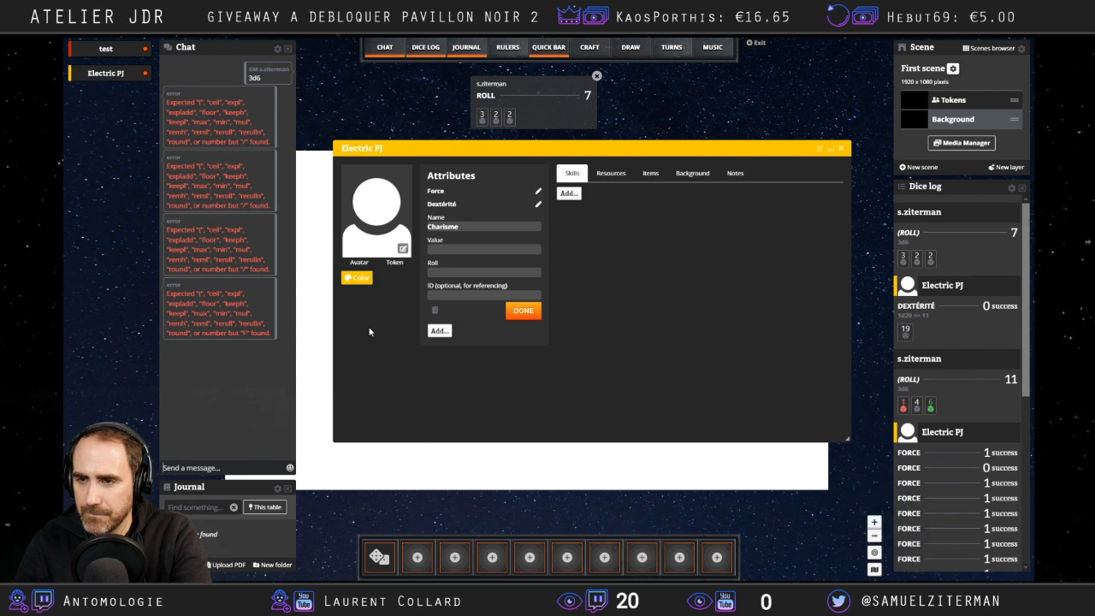
pyautogui.click(458, 250)
pyautogui.write('7')
pyautogui.click(462, 272)
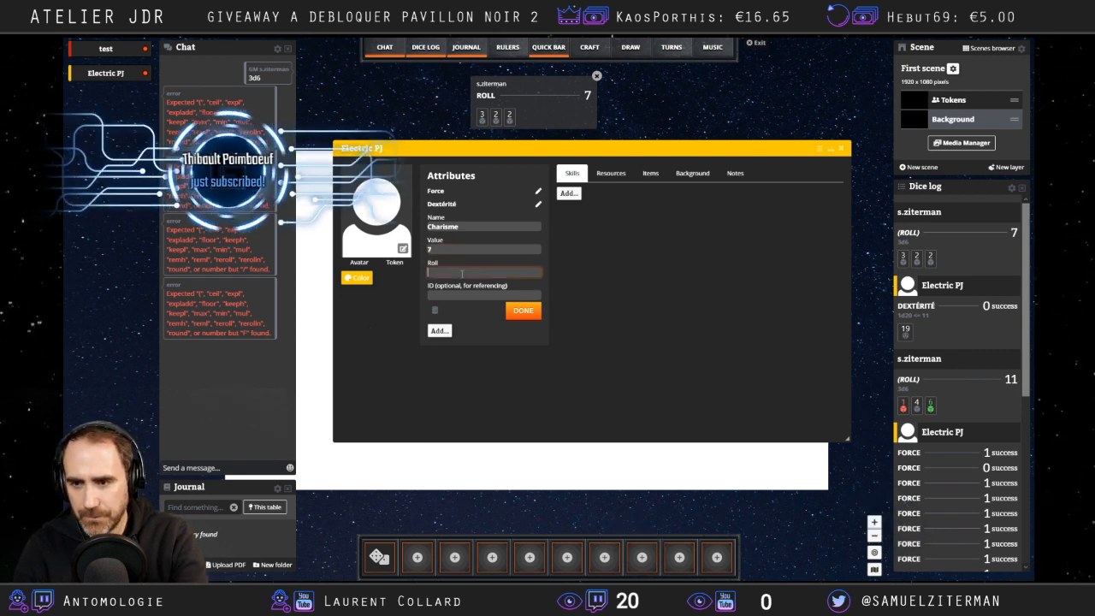
pyautogui.write('1d20 <= @')
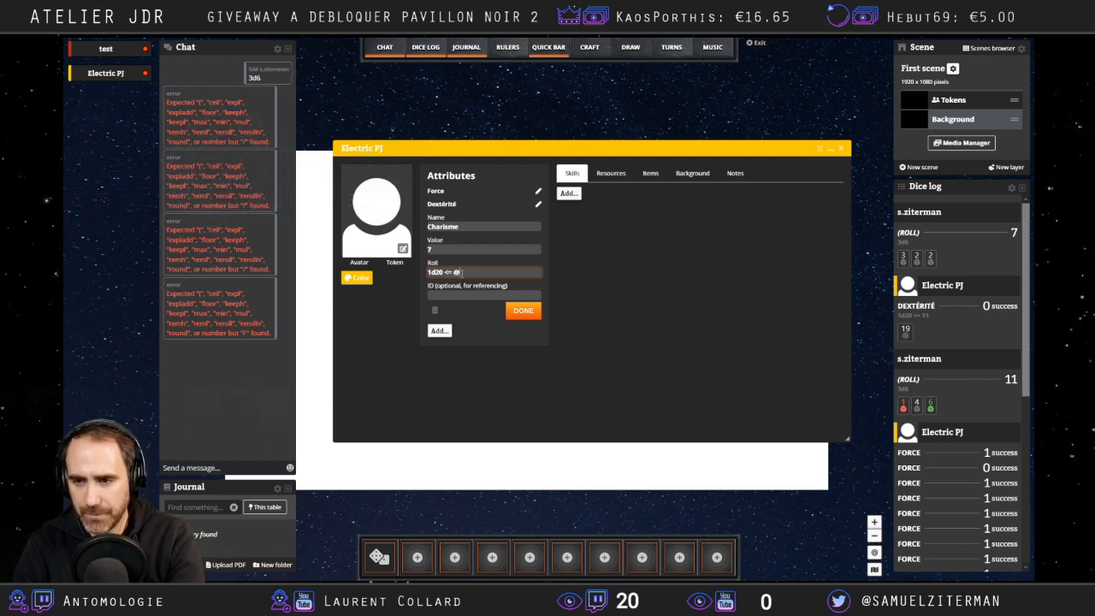
pyautogui.write('CHA')
pyautogui.click(465, 296)
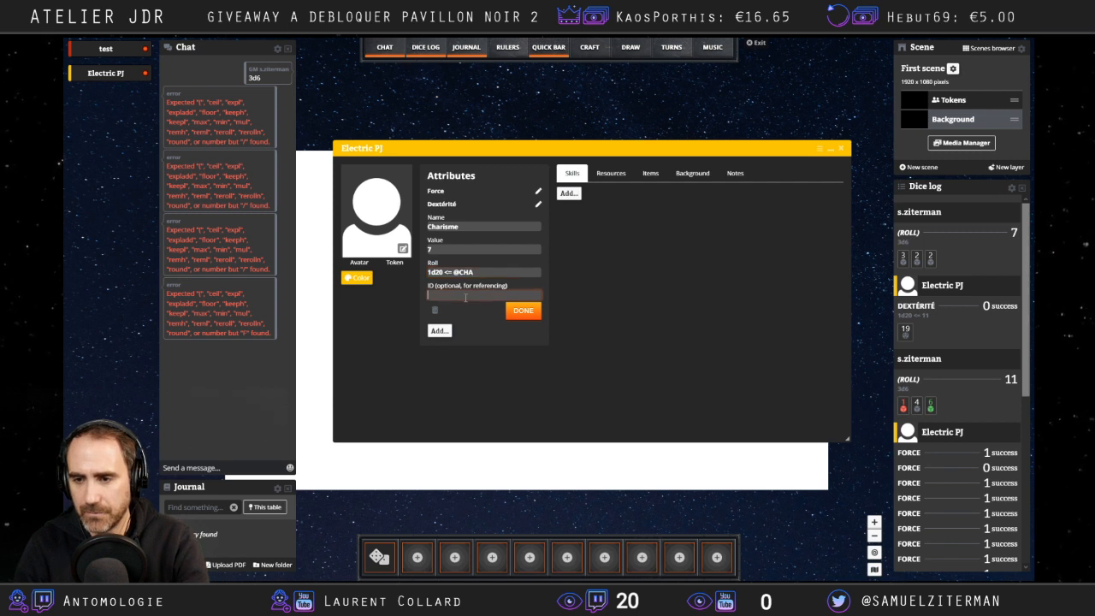
pyautogui.click(523, 311)
# Test the Charisme attribute with a roll and review its saved definition.
pyautogui.click(441, 219)
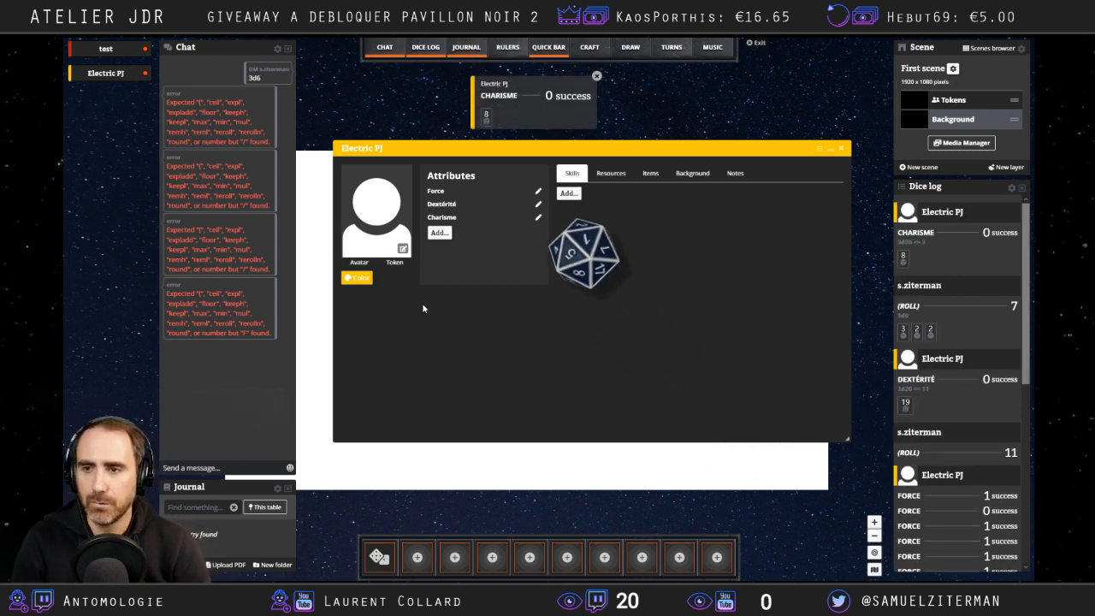
pyautogui.click(538, 221)
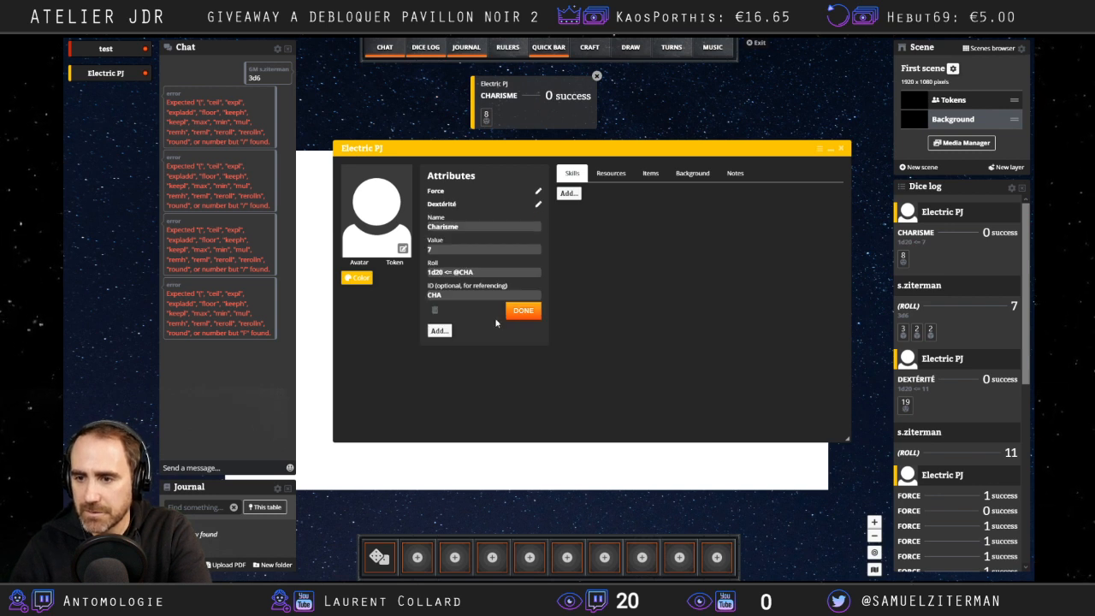
pyautogui.click(522, 311)
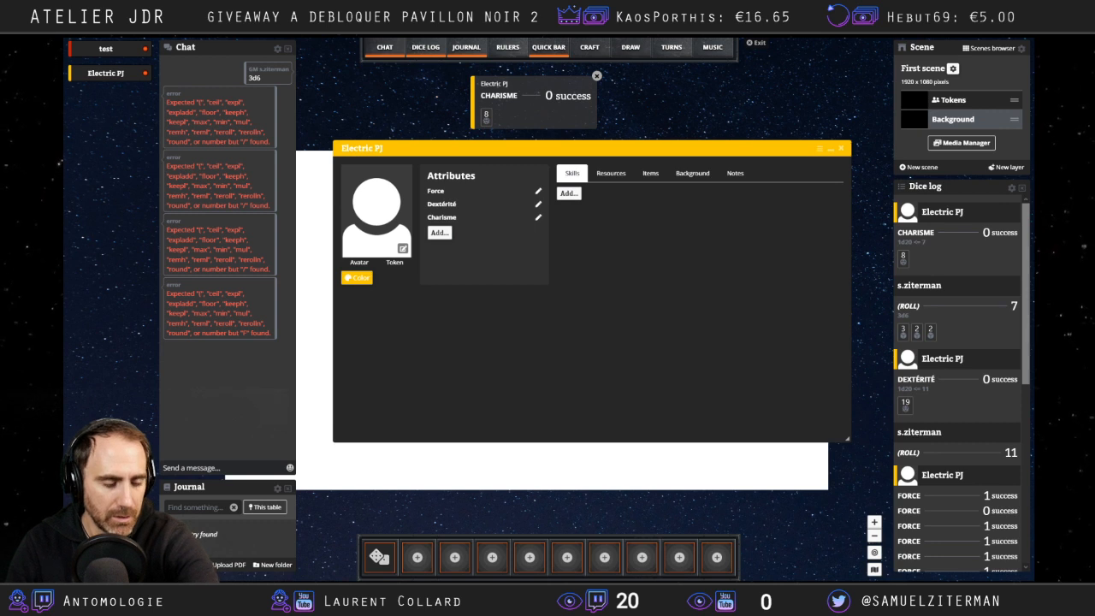
# Switch to the rulebook to check the ability score rules on the Characters page, and return to the virtual table.
pyautogui.hotkey('alt', 'Tab')
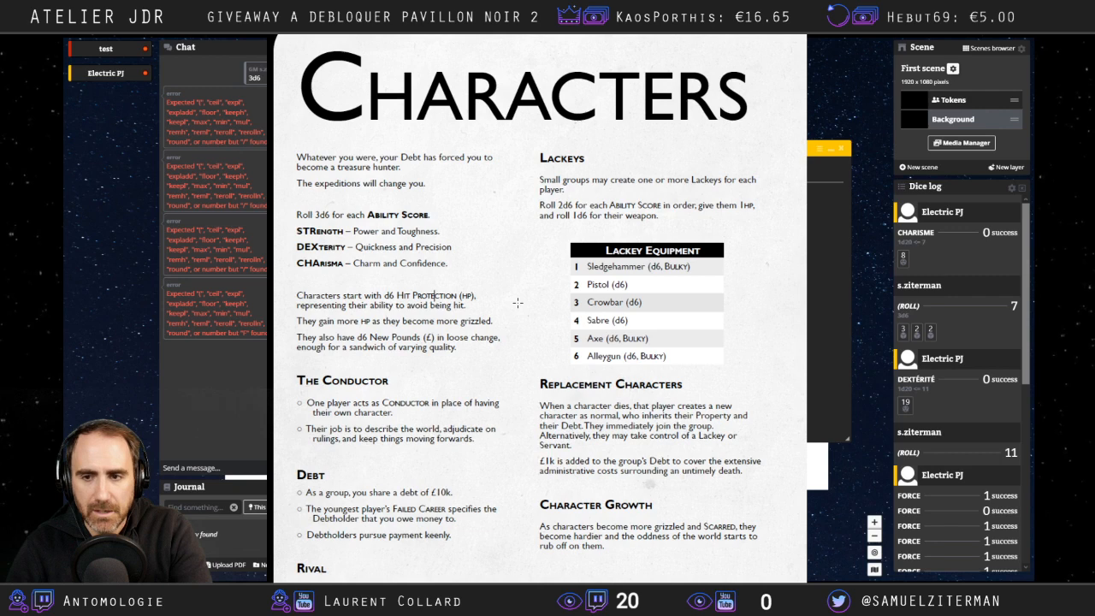
pyautogui.hotkey('alt', 'Tab')
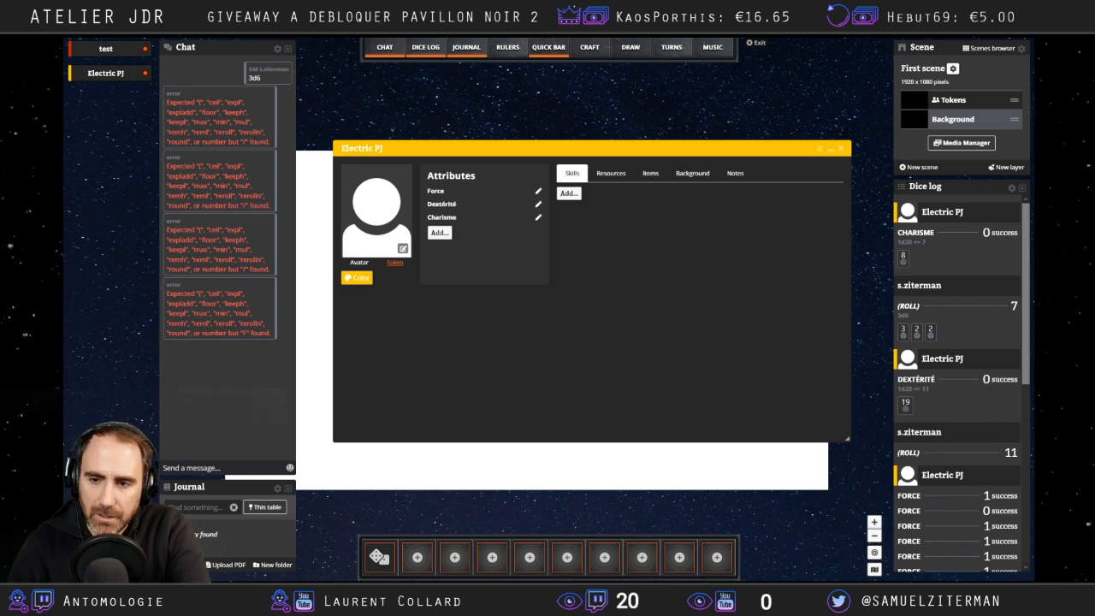
# Display the token image on the Electric PJ sheet and look at its notes section.
pyautogui.click(394, 261)
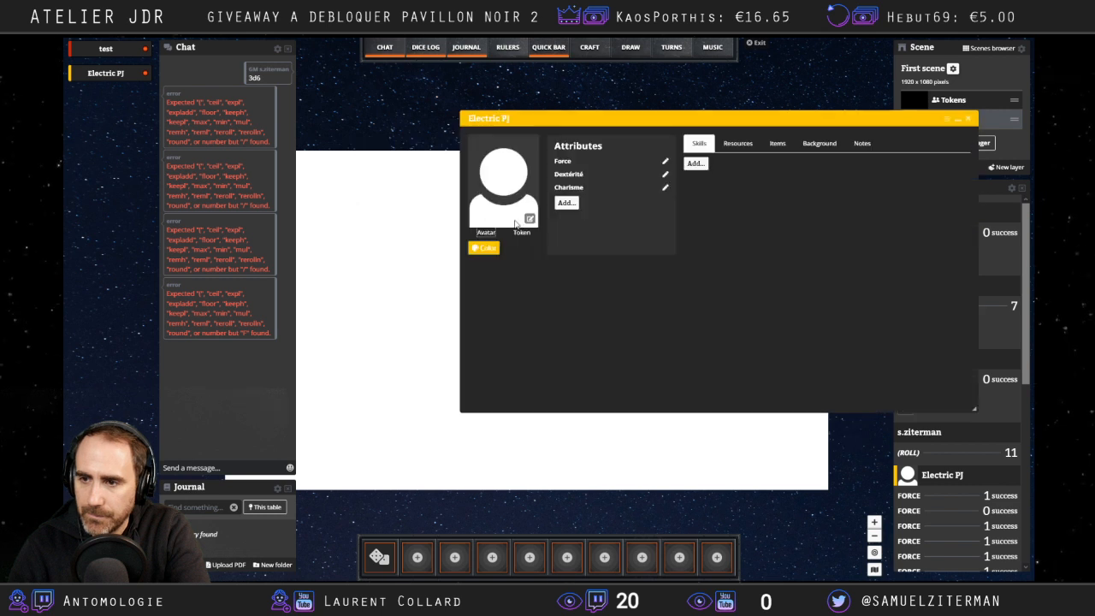
pyautogui.click(520, 230)
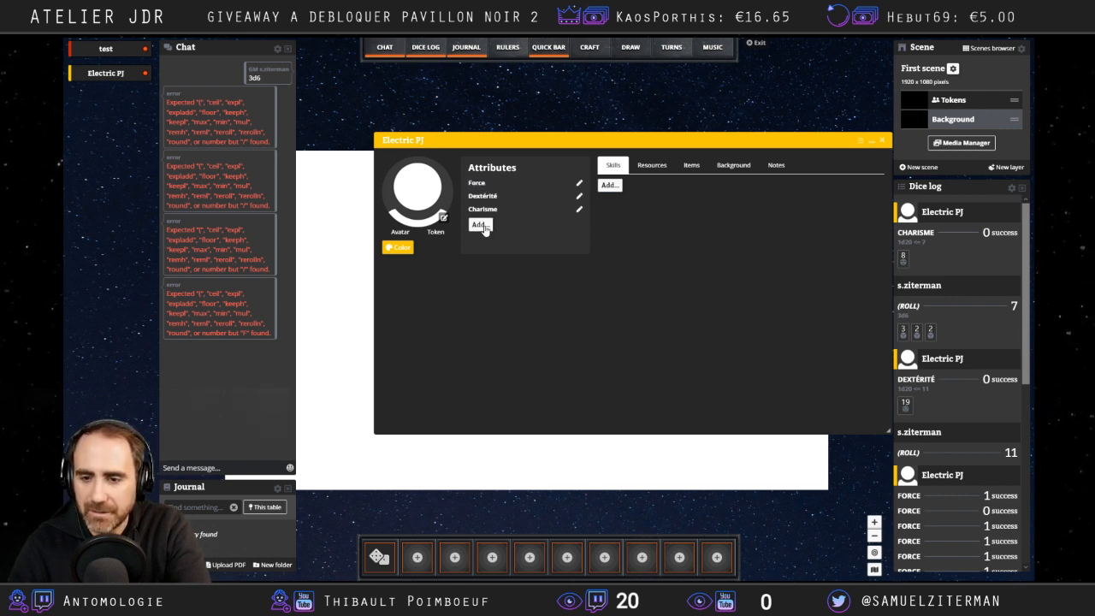
pyautogui.moveTo(146, 77)
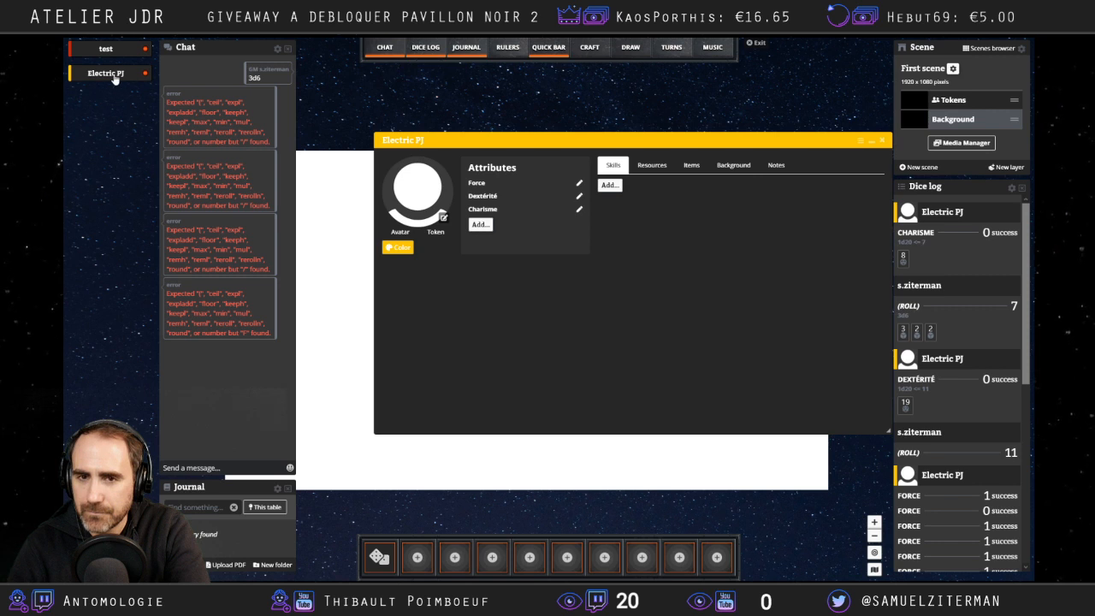
pyautogui.click(792, 173)
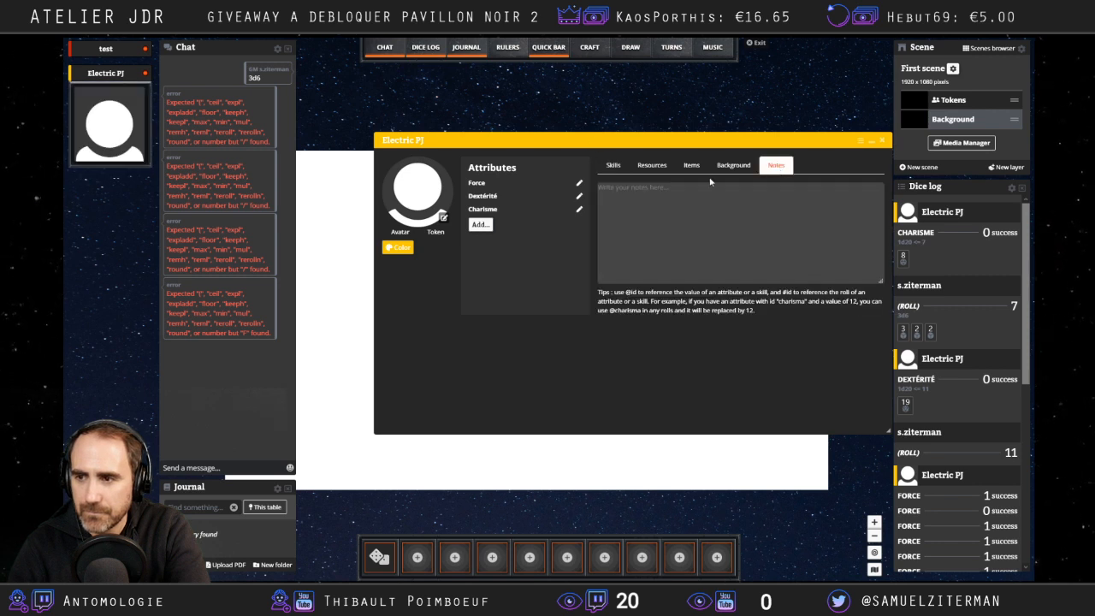
pyautogui.click(614, 165)
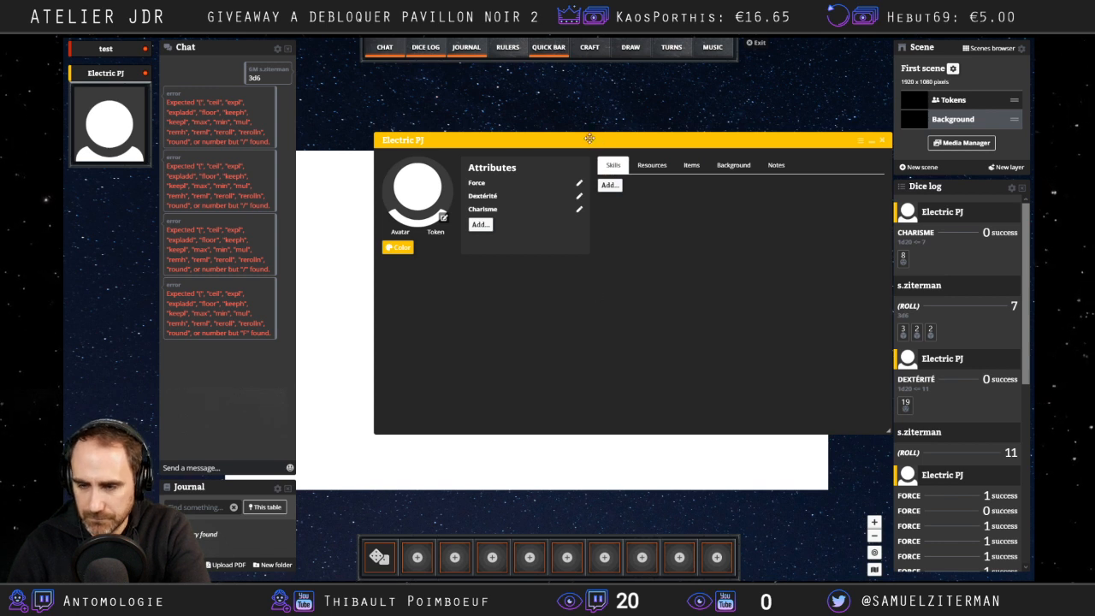
pyautogui.moveTo(573, 139); pyautogui.dragTo(475, 134)
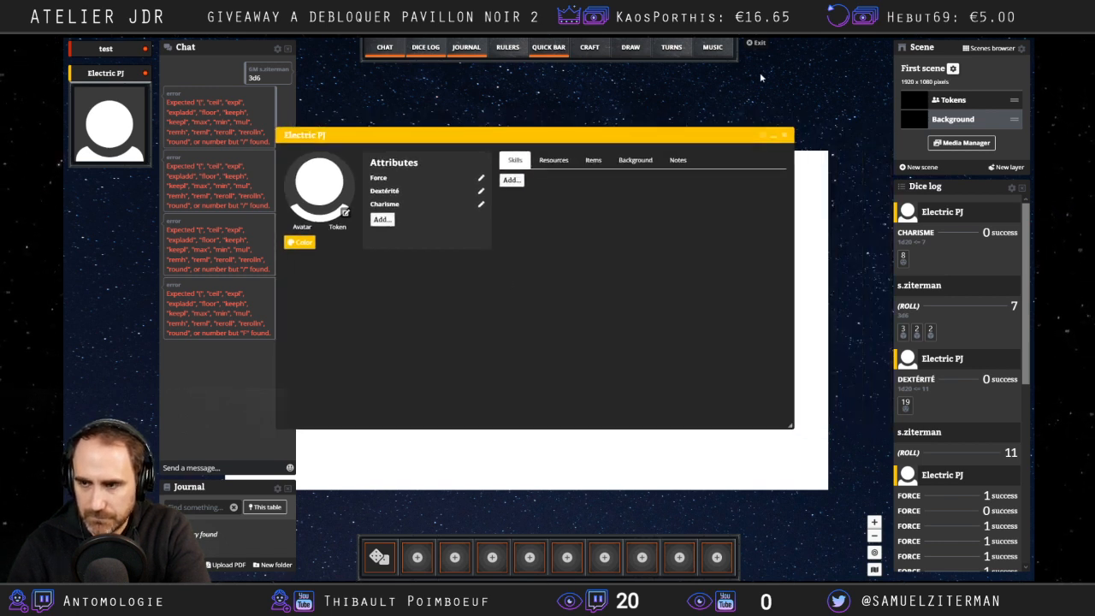
# Leave the table and rejoin BastionLand as the Electric PJ character.
pyautogui.click(759, 46)
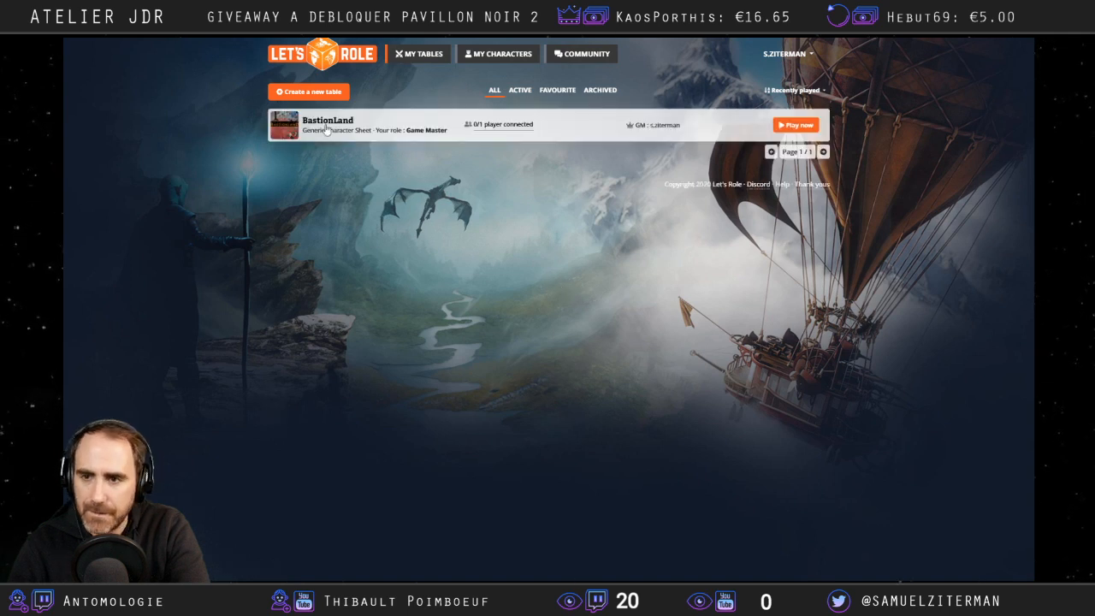
pyautogui.click(327, 120)
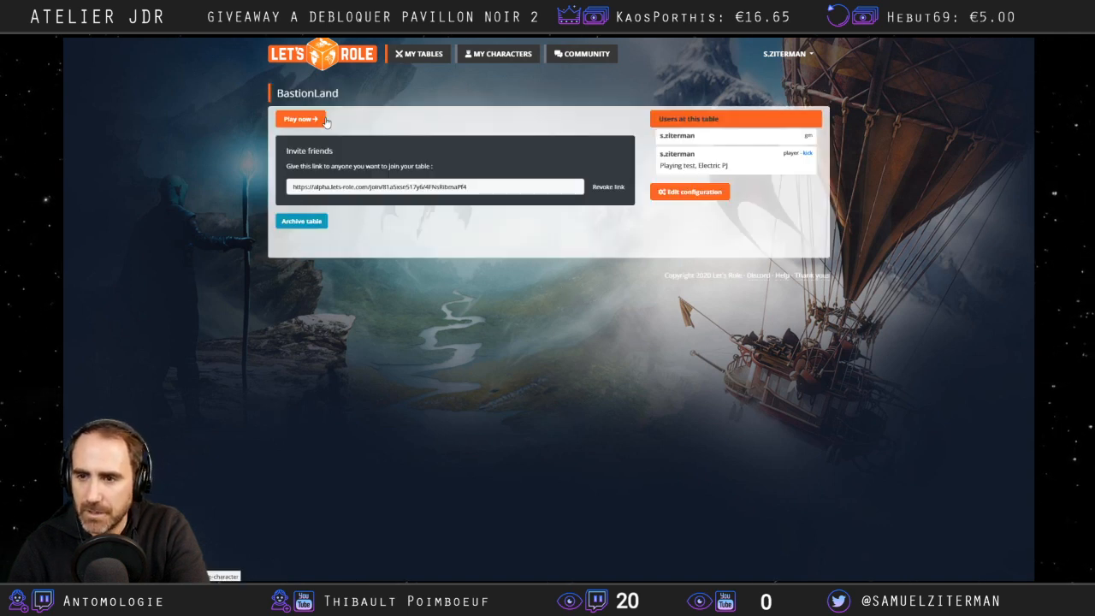
pyautogui.hotkey('alt', 'Left')
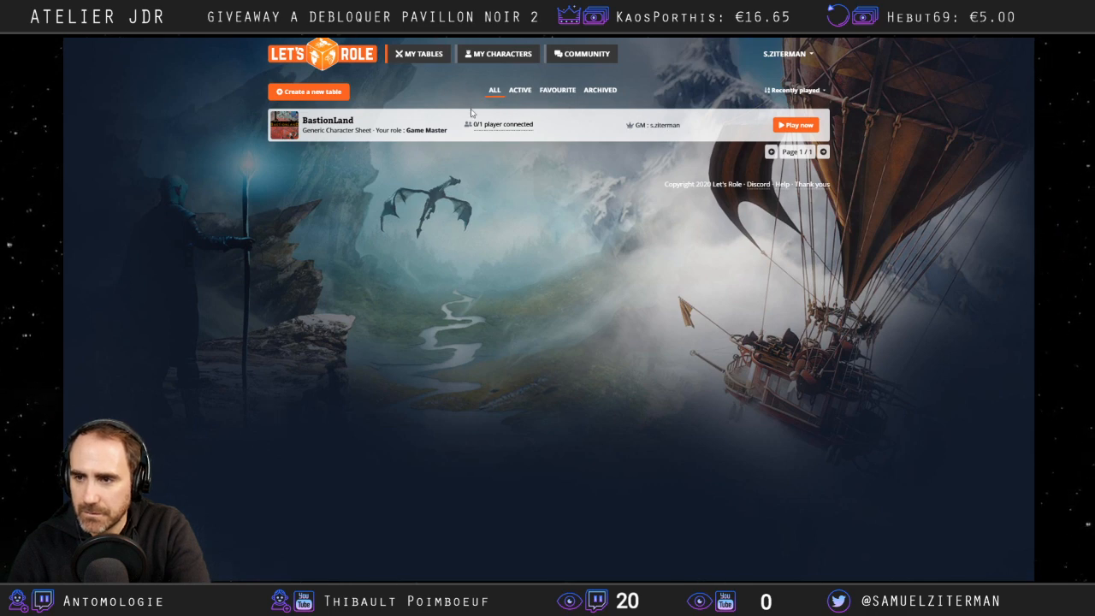
pyautogui.click(792, 124)
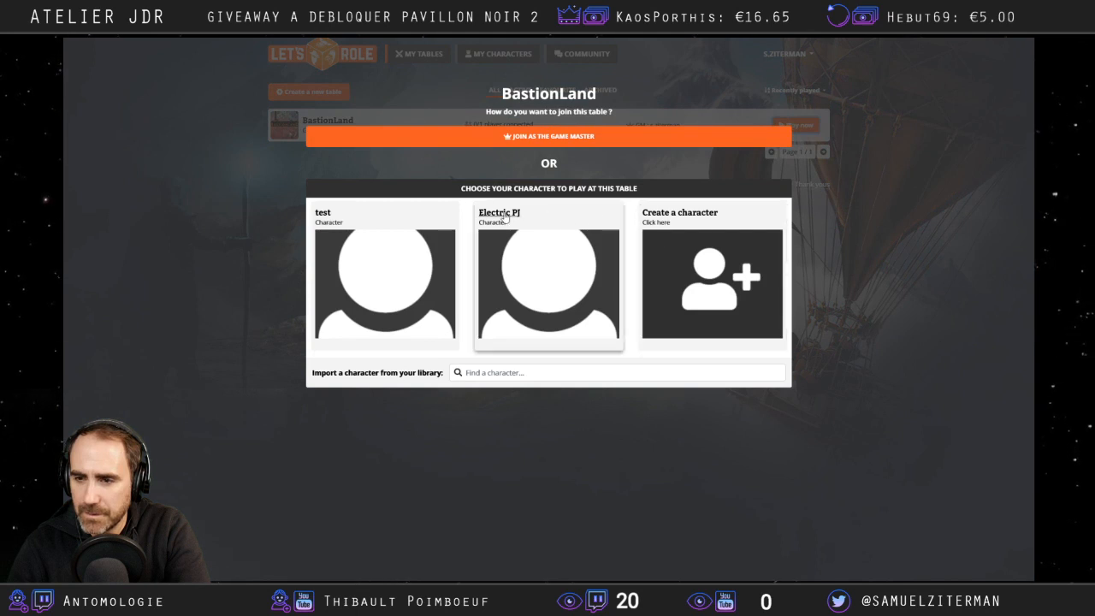
pyautogui.moveTo(538, 252); pyautogui.dragTo(564, 203)
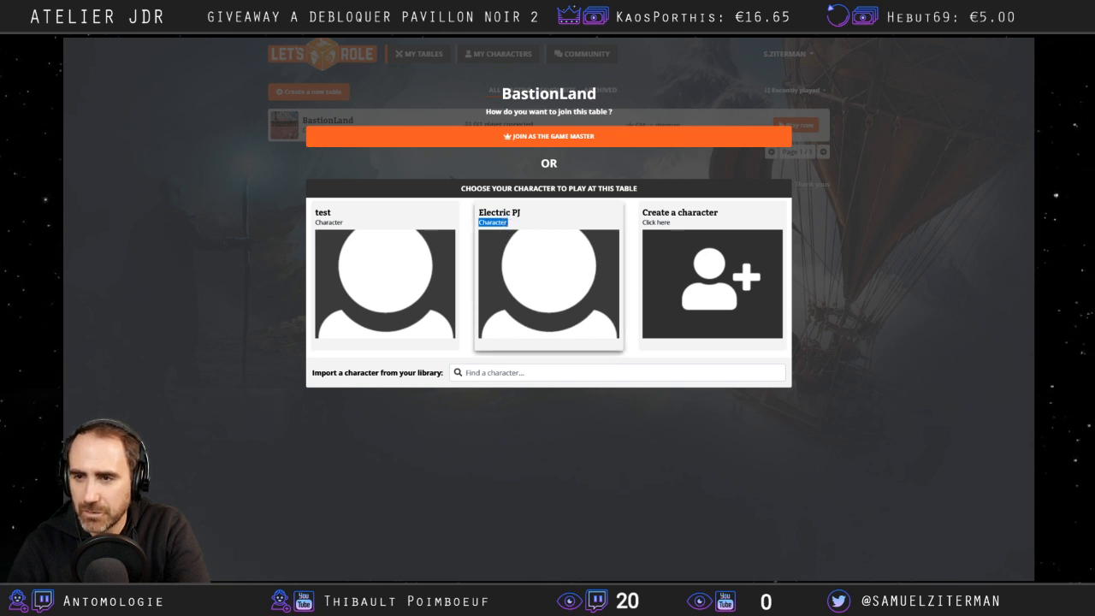
pyautogui.click(504, 222)
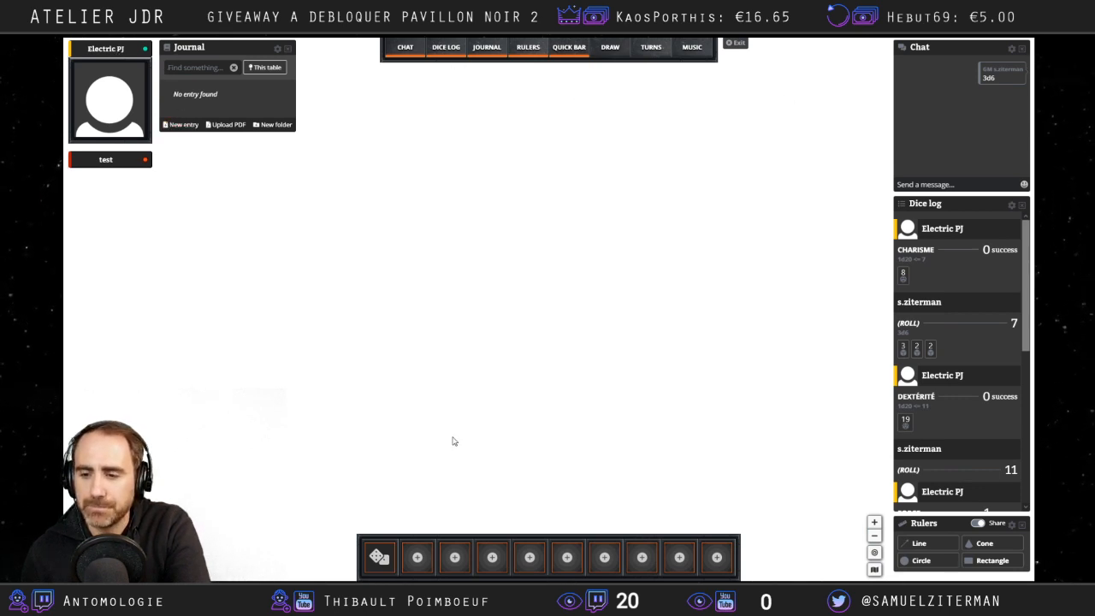
# Expand the test character's portrait in the character list and hide the journal.
pyautogui.click(106, 51)
pyautogui.click(106, 51)
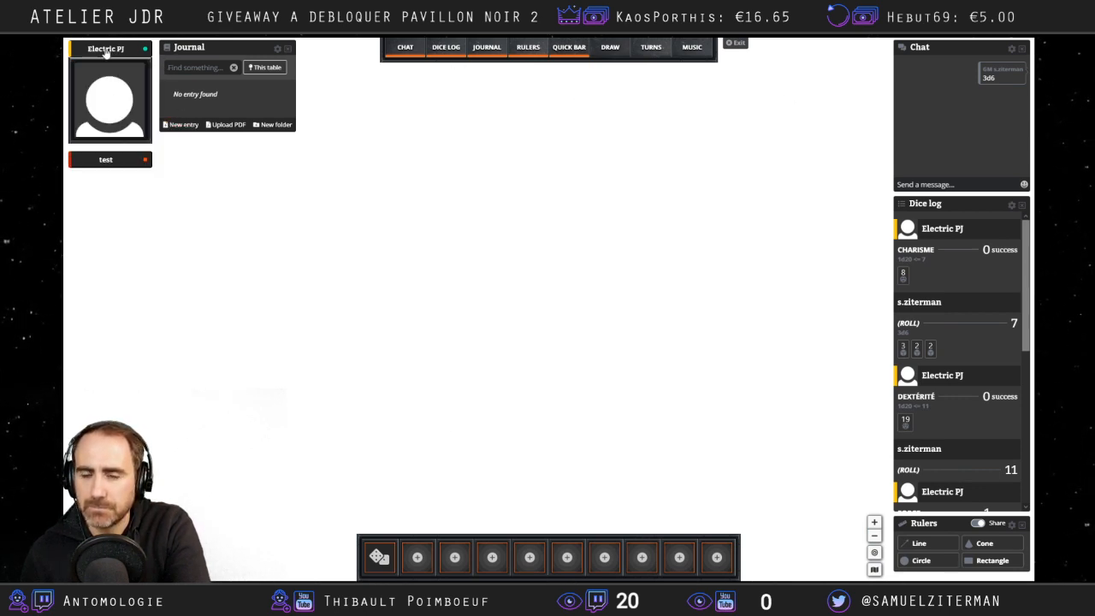
pyautogui.click(120, 161)
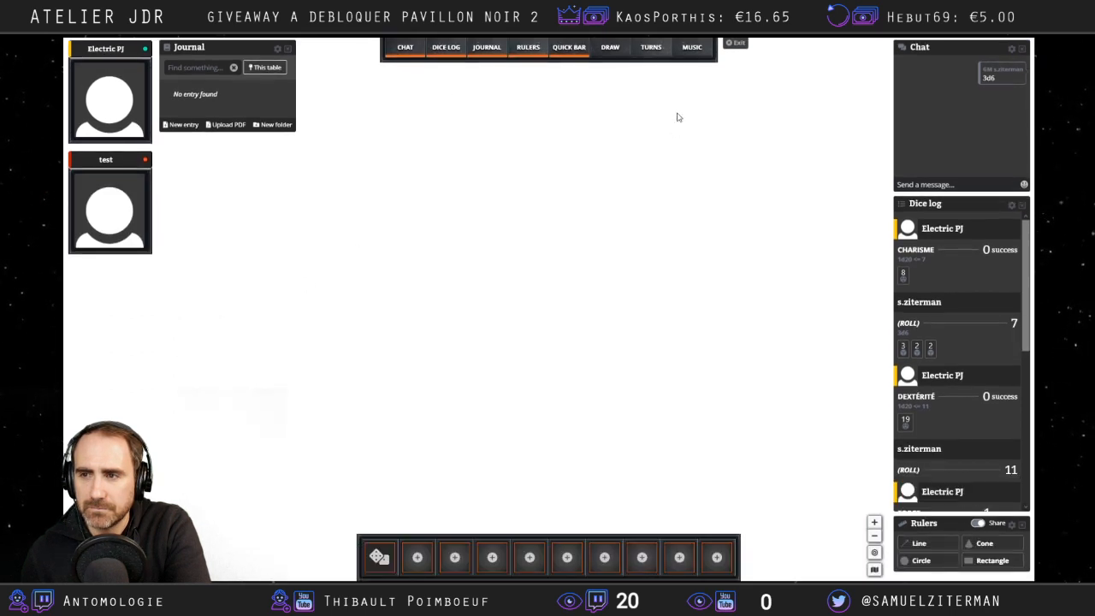
pyautogui.click(485, 48)
# Exit the table, create a character named Electric PJ 2 on BastionLand, and open its sheet.
pyautogui.click(734, 78)
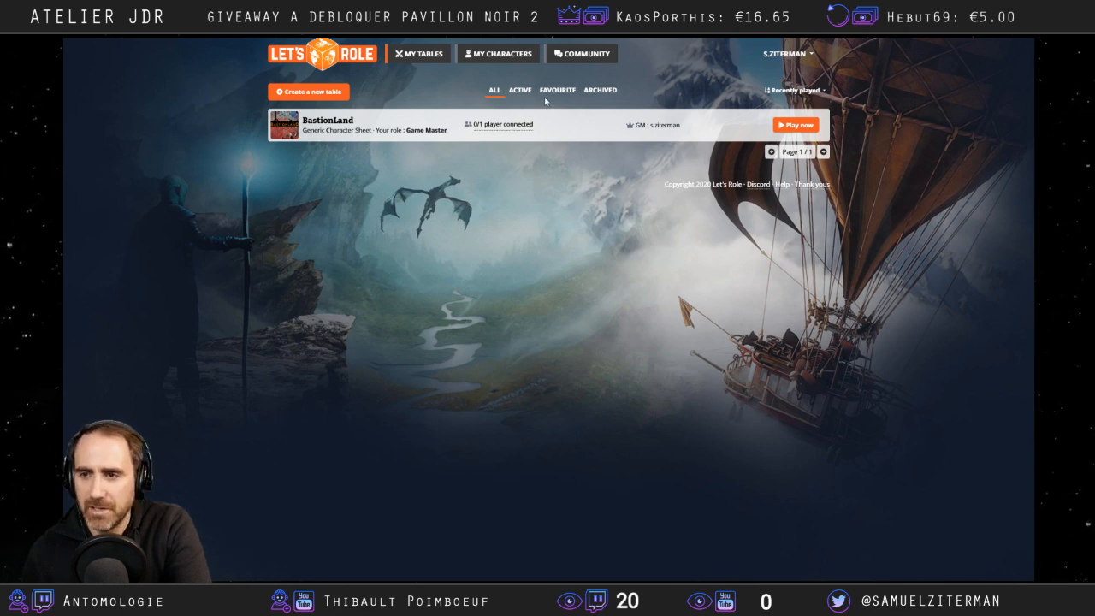
pyautogui.click(785, 125)
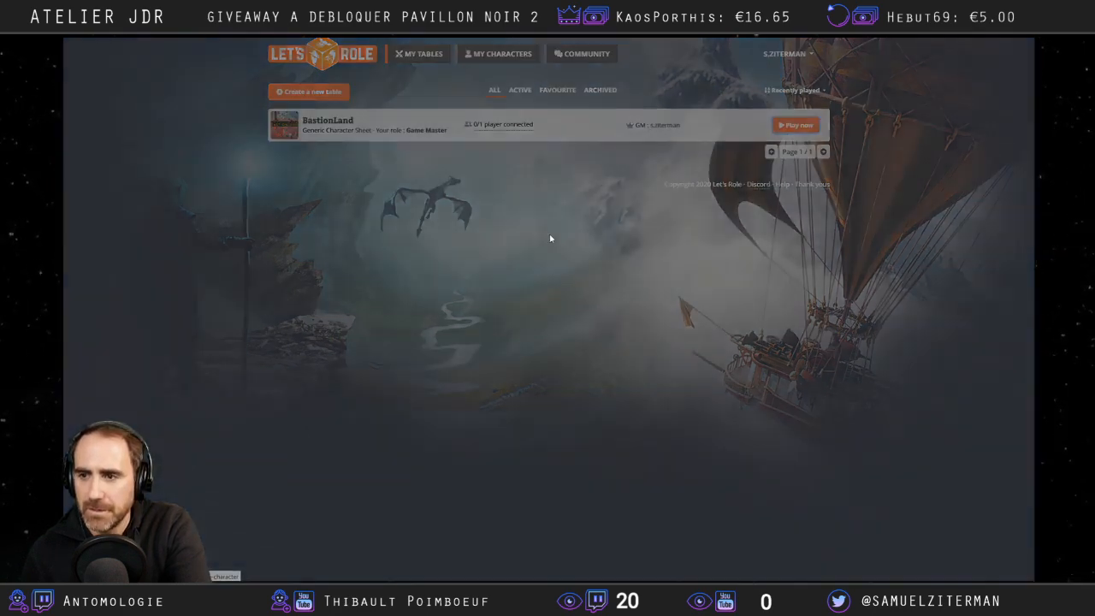
pyautogui.click(694, 305)
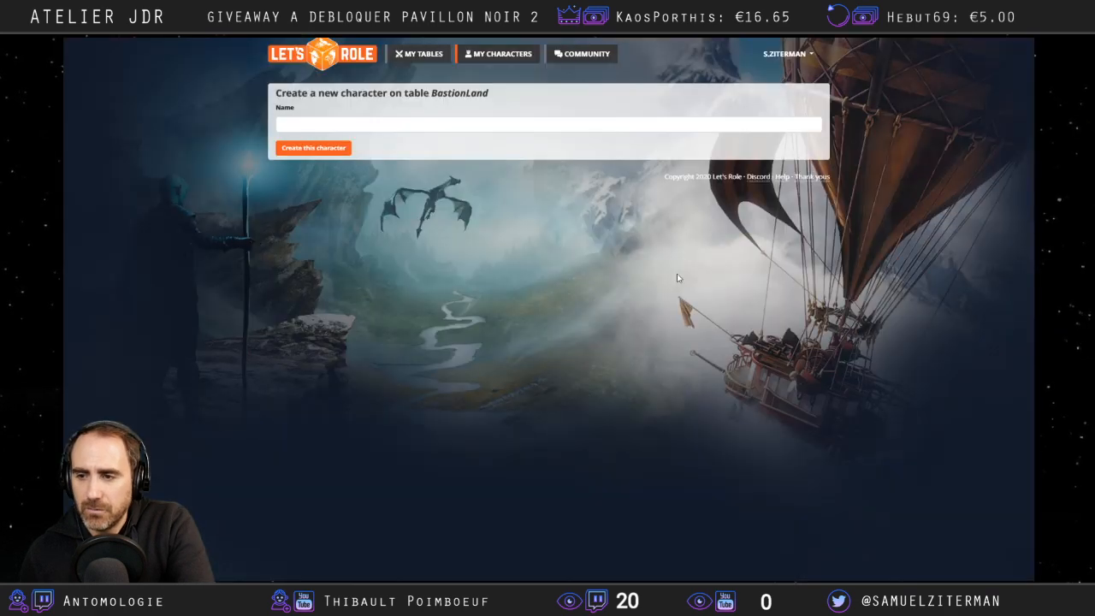
pyautogui.click(304, 125)
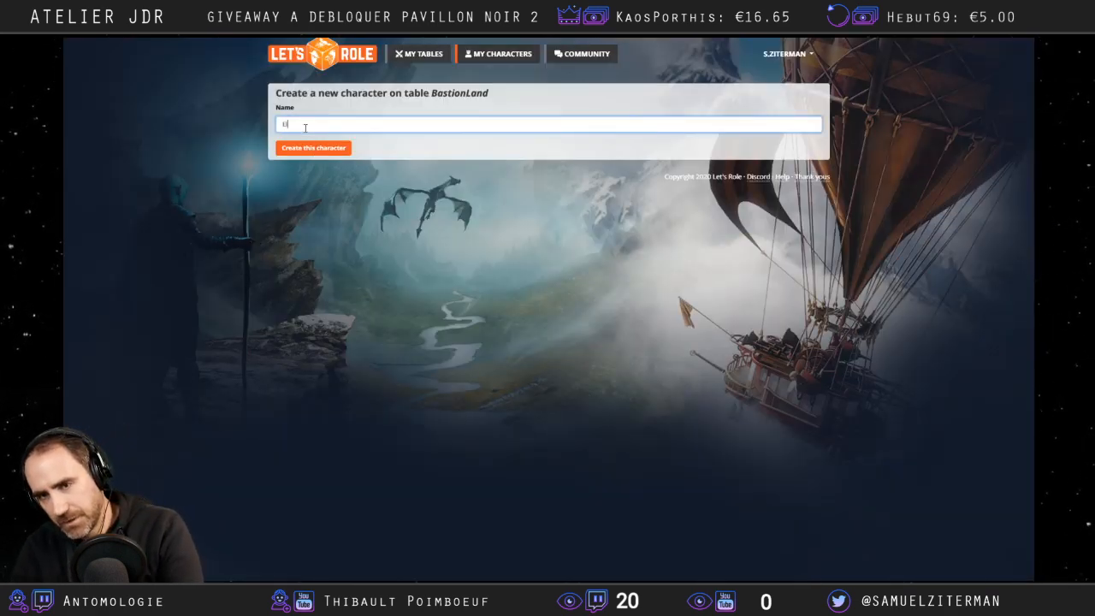
pyautogui.write('Electric')
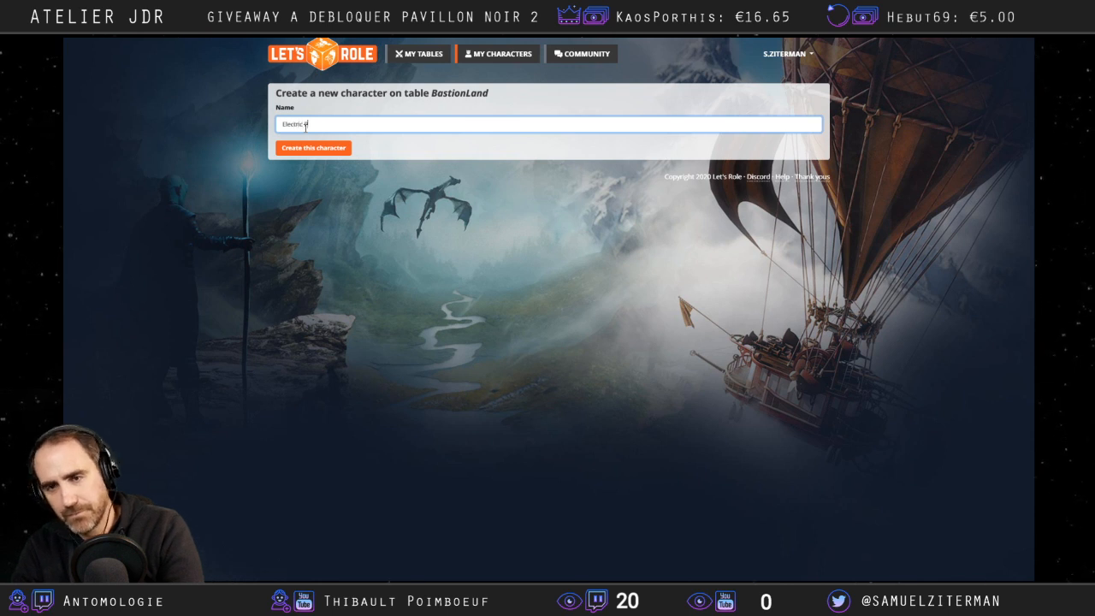
pyautogui.write(' PJ 2')
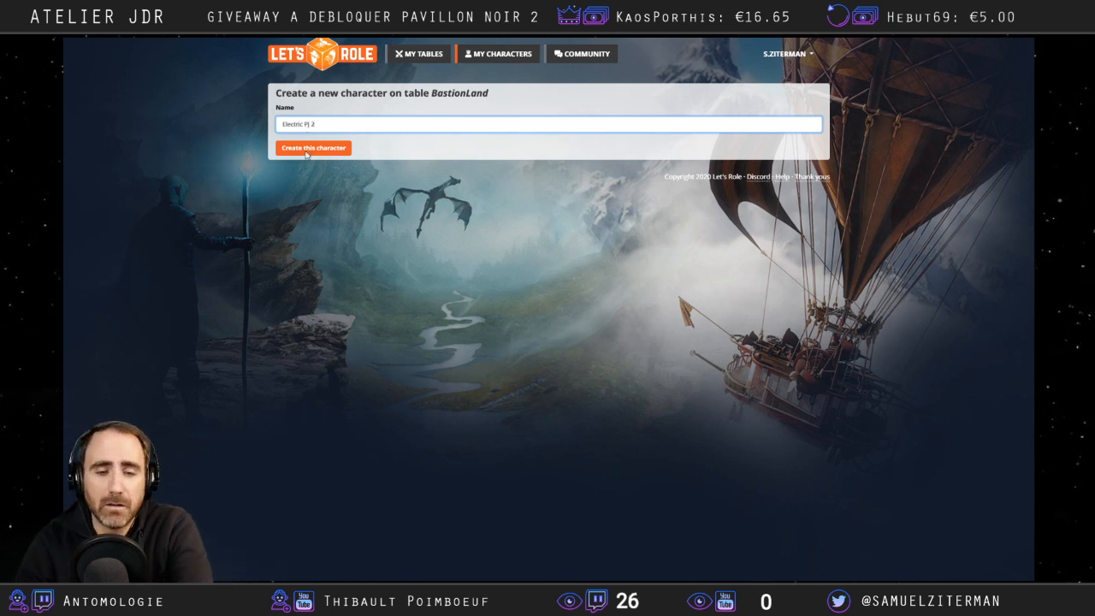
pyautogui.click(308, 149)
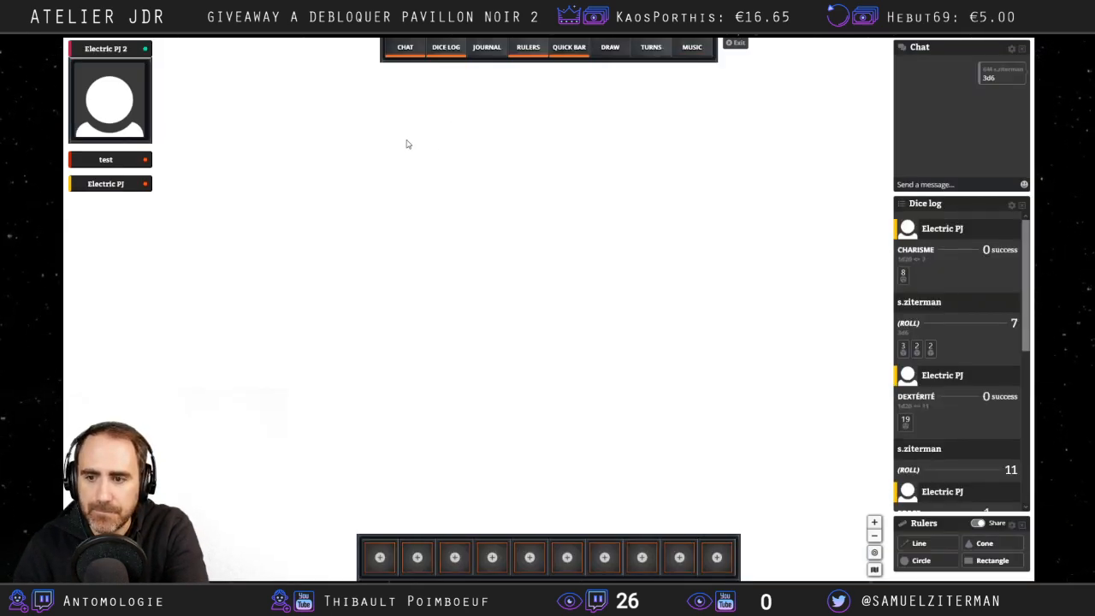
pyautogui.click(114, 94)
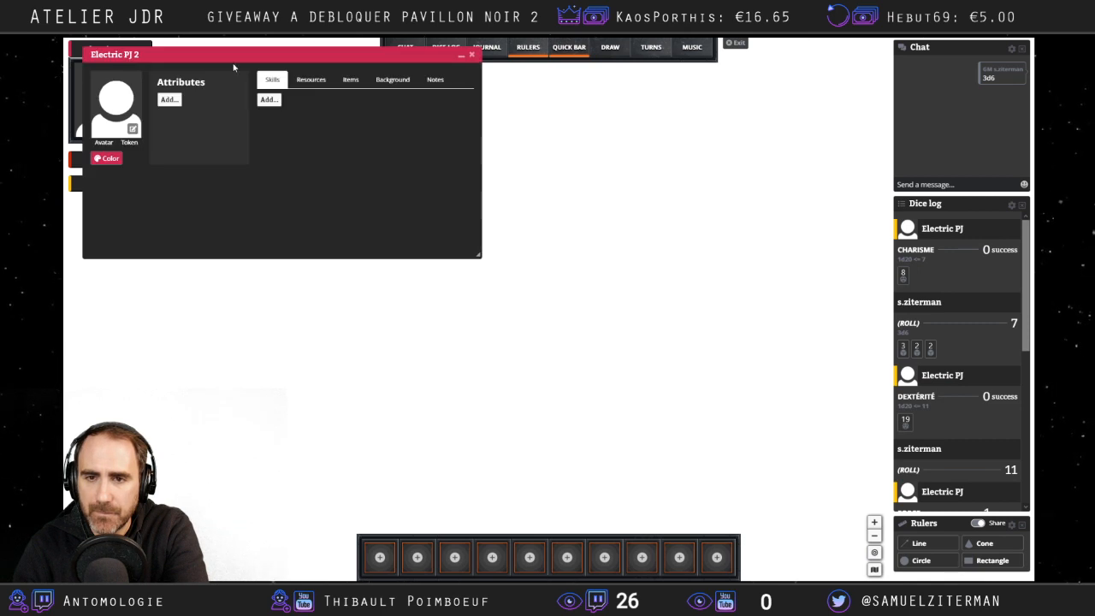
# Close the Electric PJ 2 sheet, exit the table, and view BastionLand's details page and its joining choices.
pyautogui.click(472, 54)
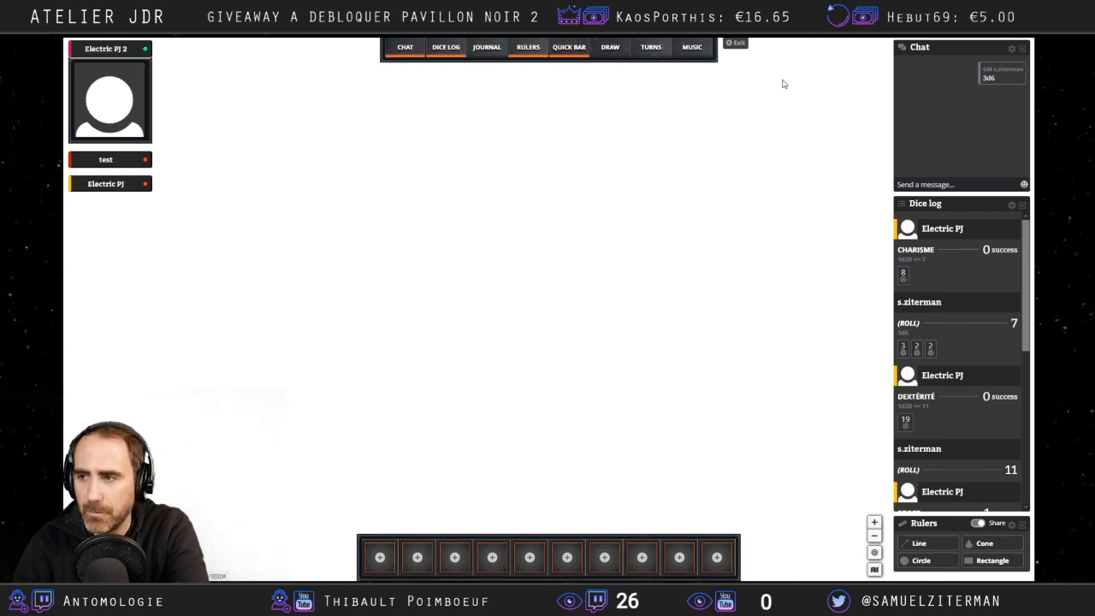
pyautogui.click(729, 43)
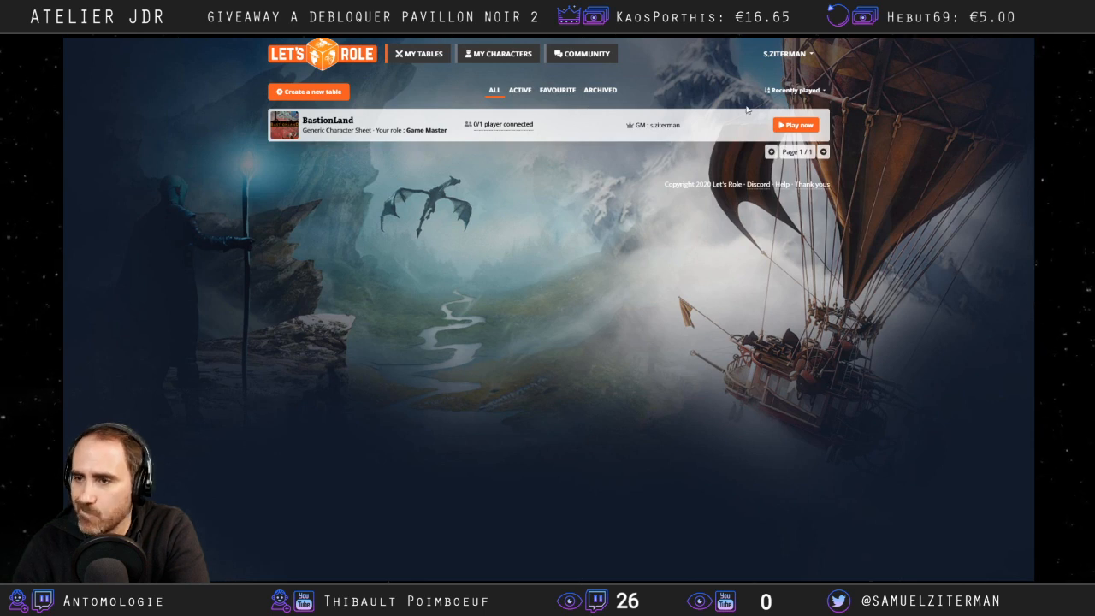
pyautogui.click(323, 122)
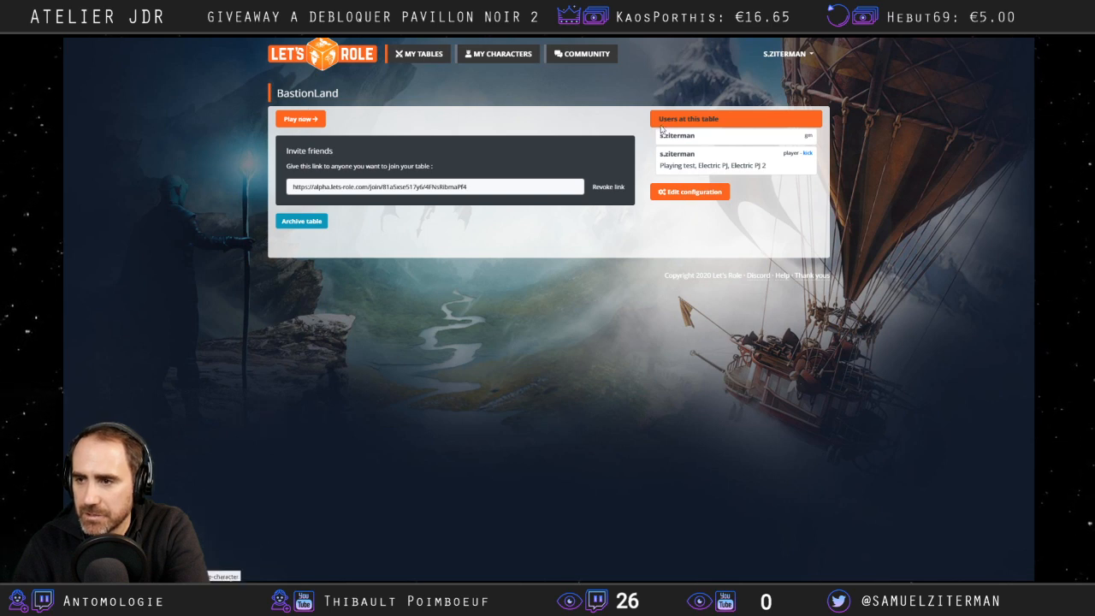
pyautogui.click(303, 119)
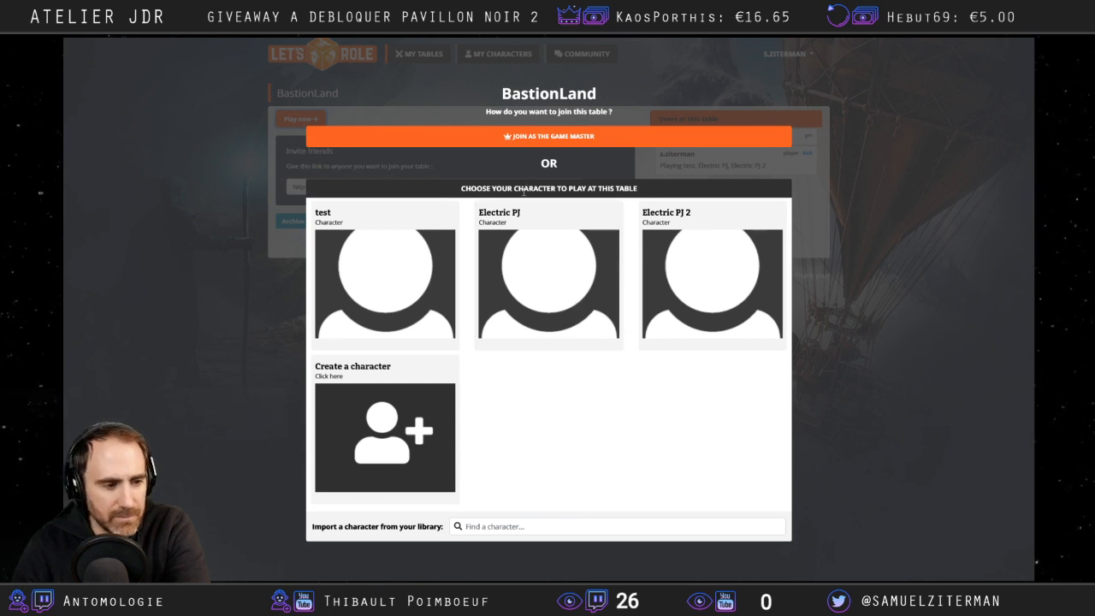
pyautogui.click(267, 218)
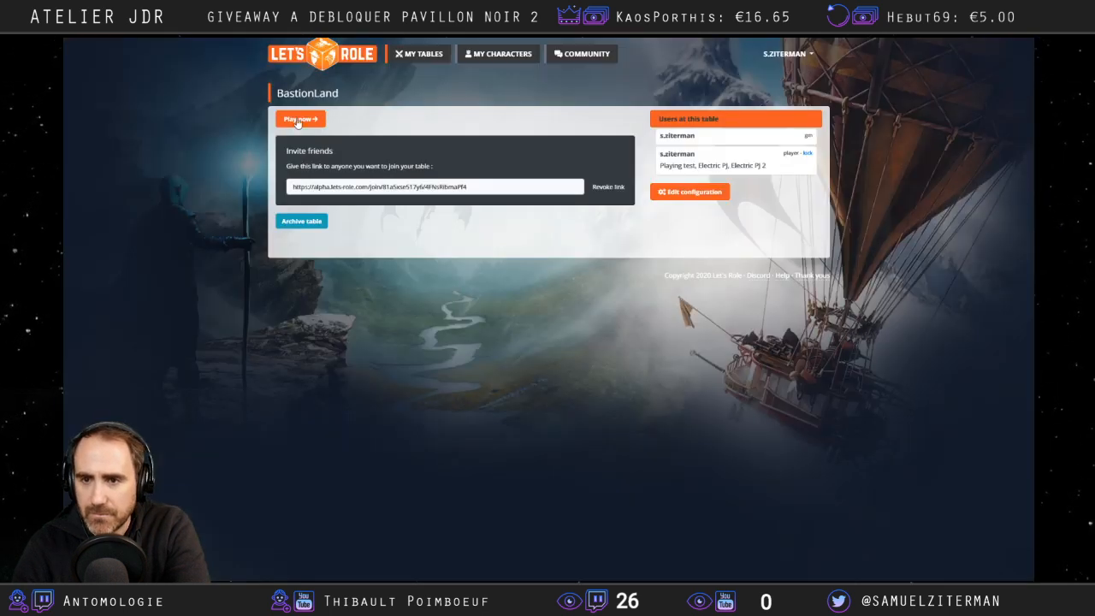
# Return to the table list and look through its active and all filters, sort options and account options.
pyautogui.click(422, 58)
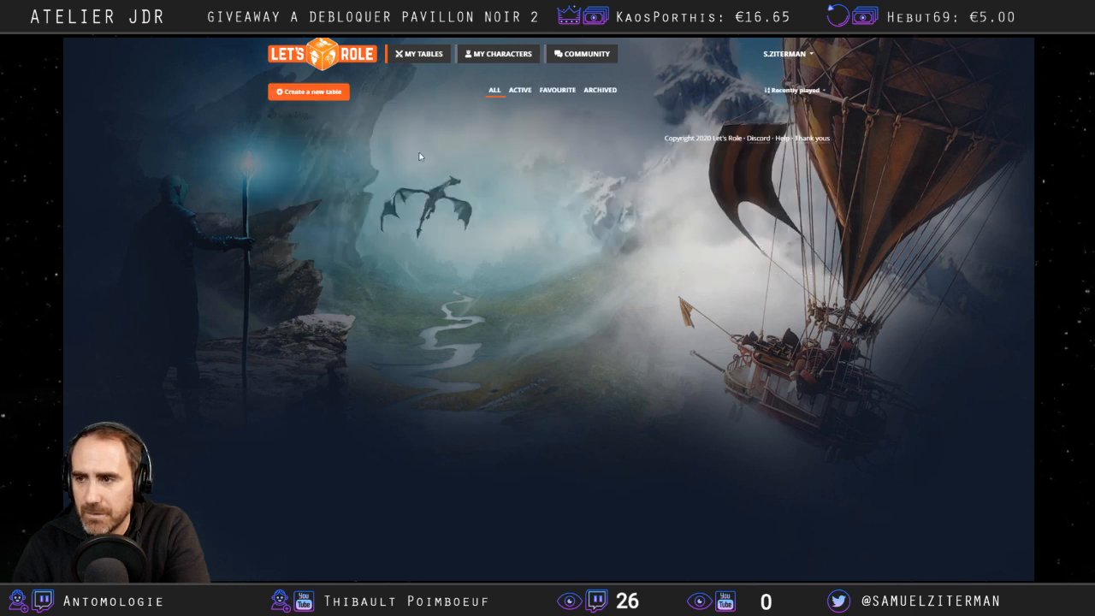
pyautogui.click(797, 54)
pyautogui.click(796, 54)
pyautogui.click(797, 53)
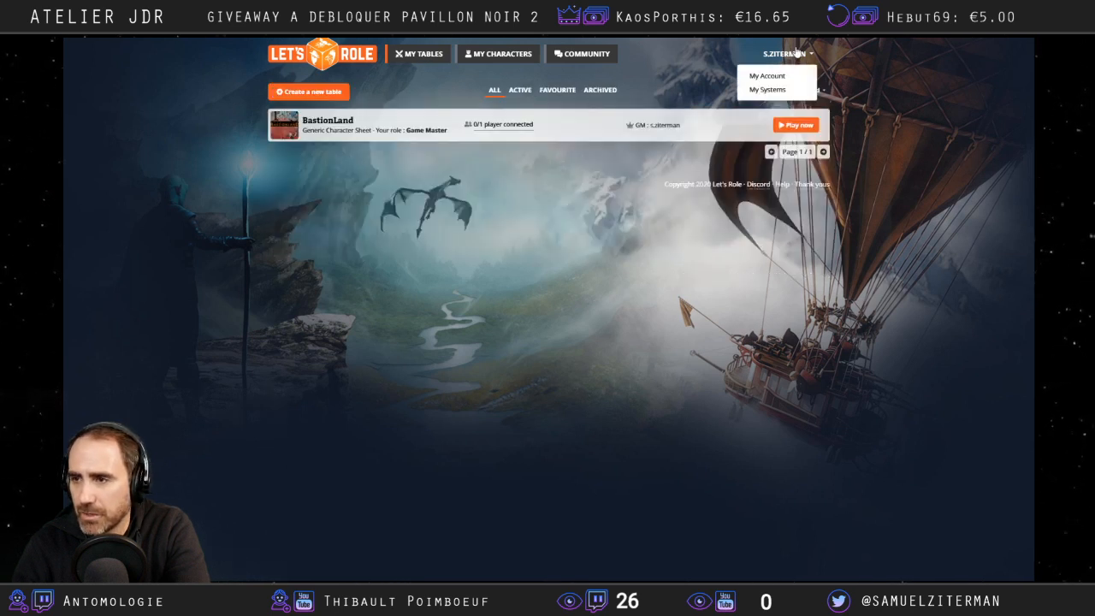
pyautogui.click(520, 91)
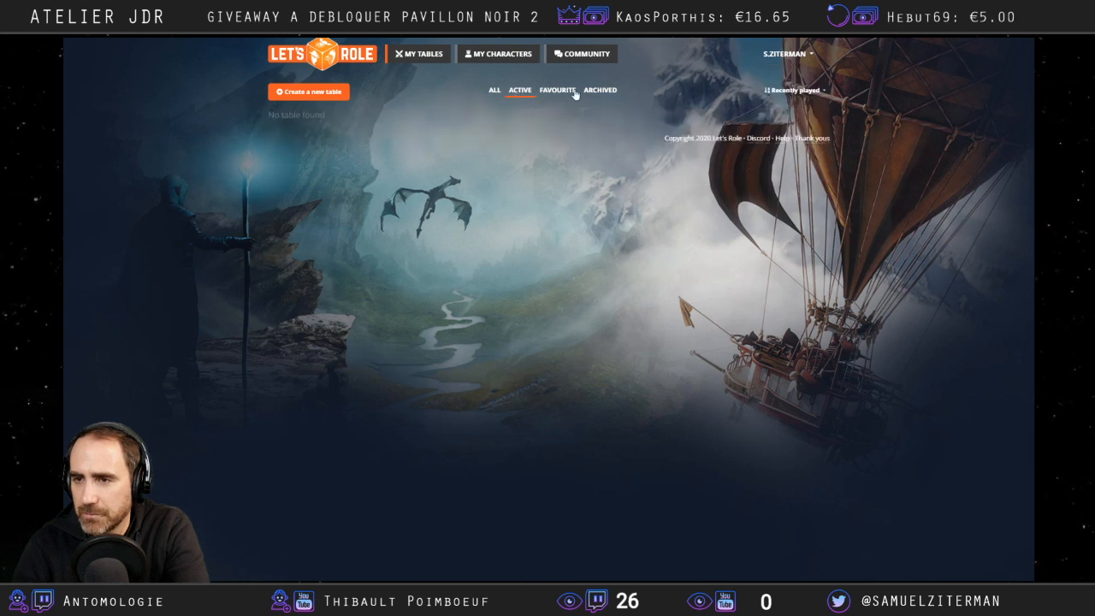
pyautogui.click(496, 90)
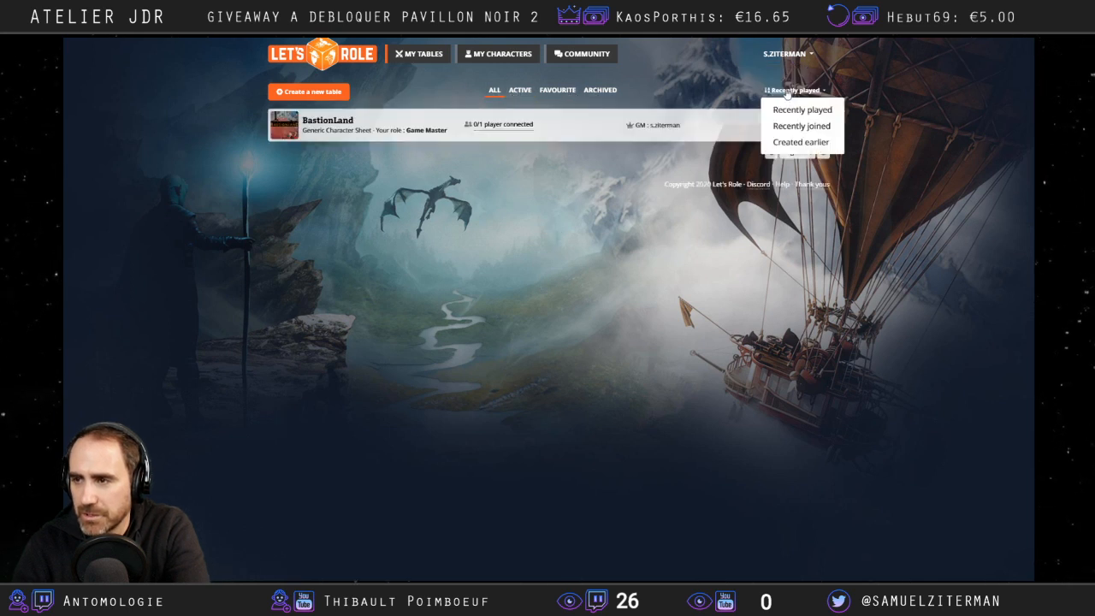
pyautogui.moveTo(785, 60)
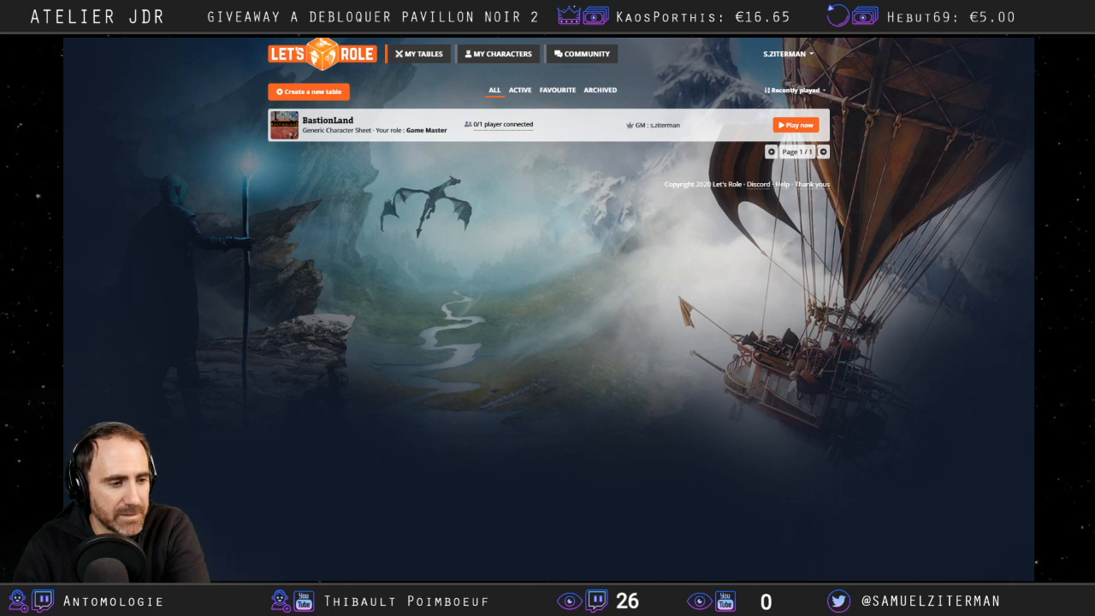
# Join BastionLand as the game master and toggle the portraits of test and Electric PJ in the character list.
pyautogui.click(783, 128)
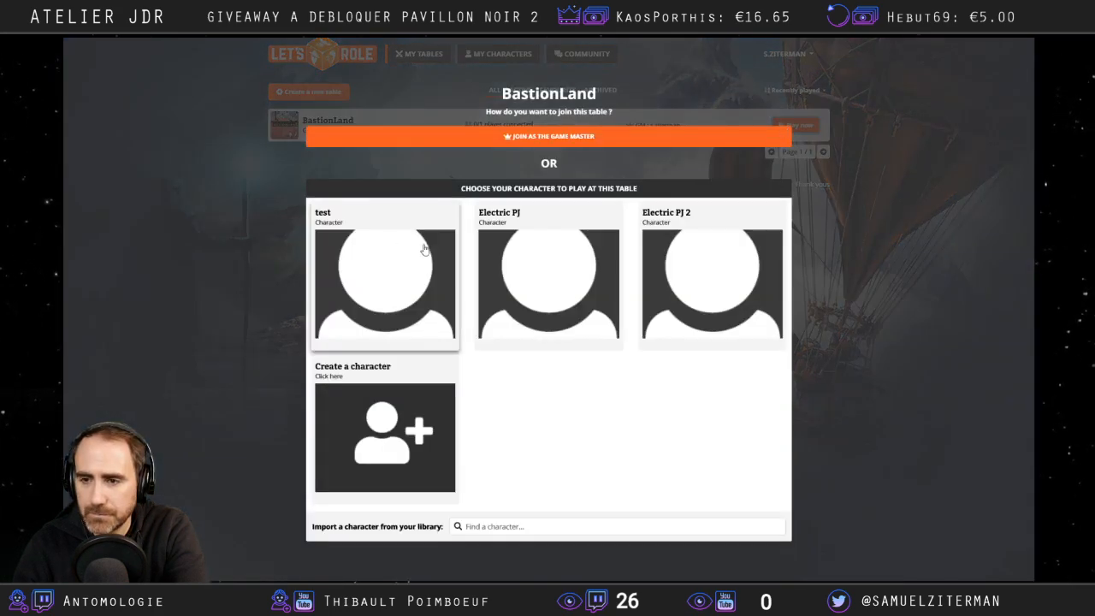
pyautogui.click(475, 137)
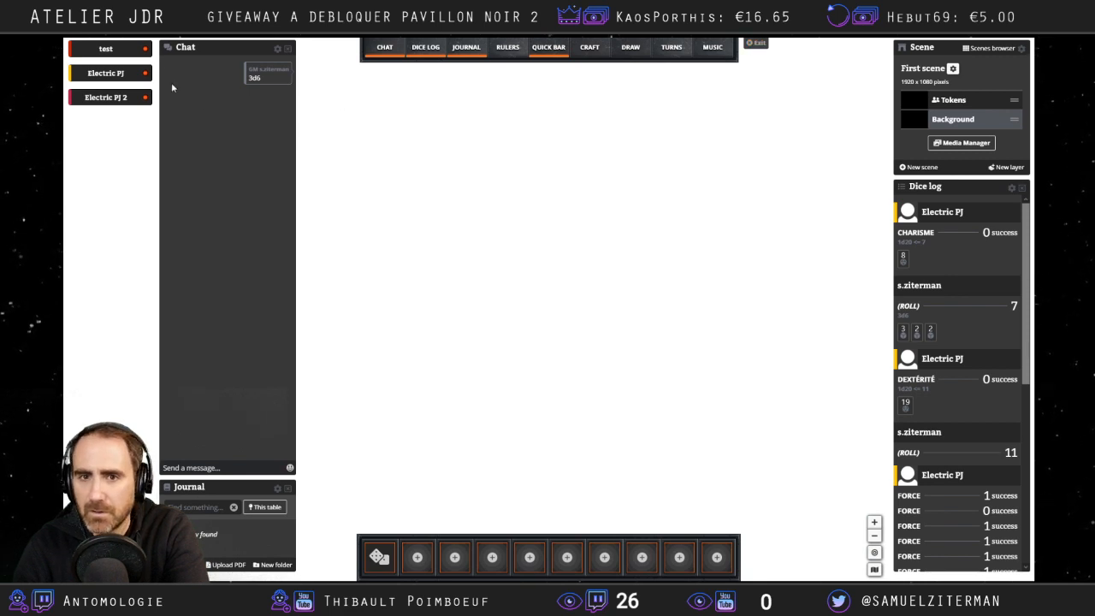
pyautogui.click(118, 52)
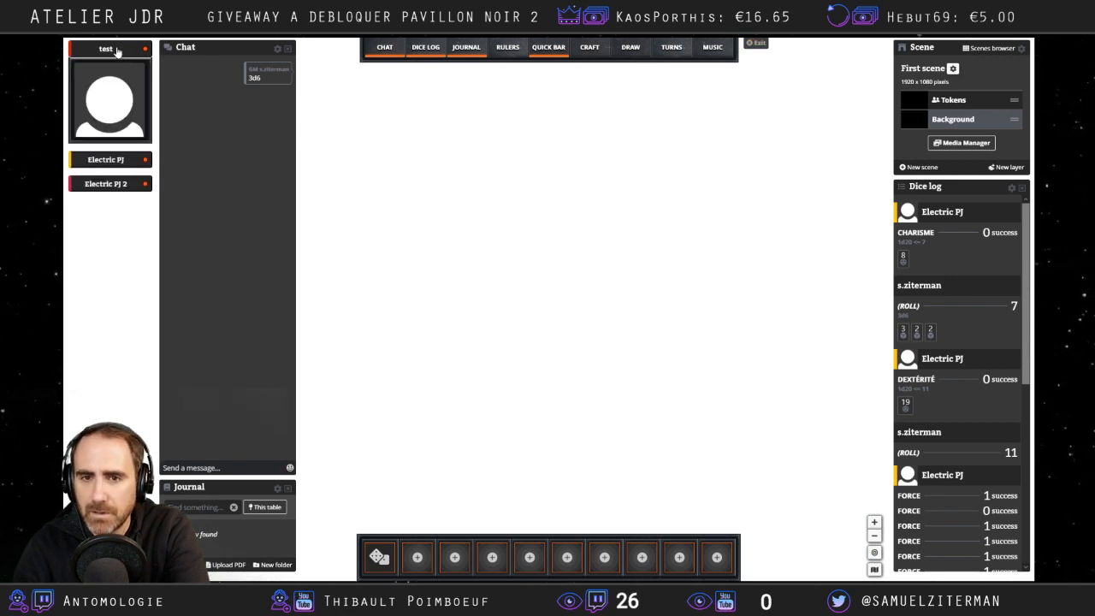
pyautogui.click(117, 52)
pyautogui.click(118, 52)
pyautogui.click(117, 51)
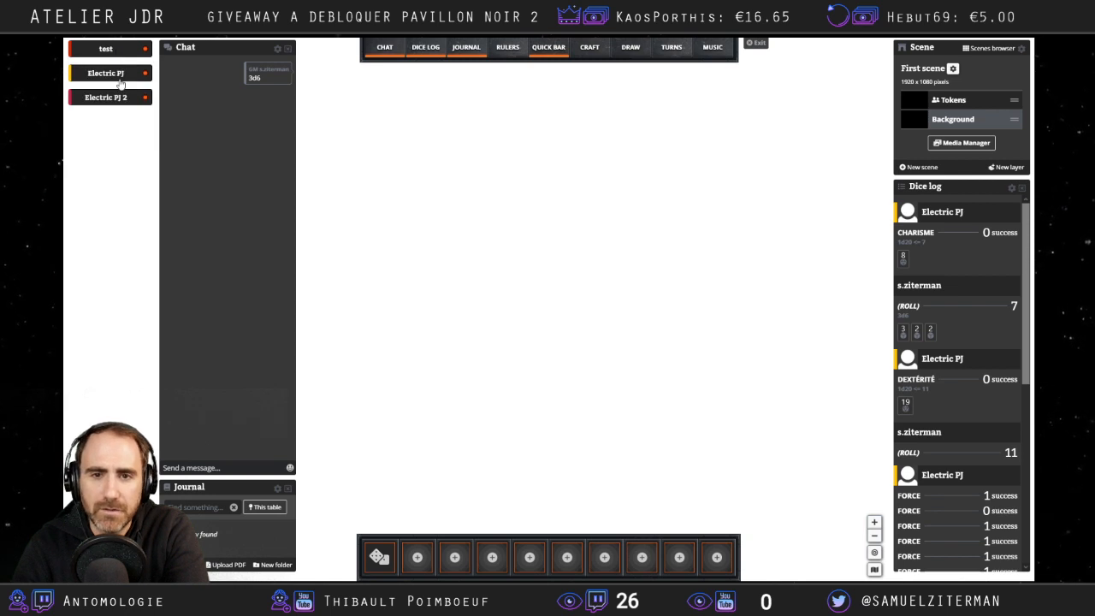
pyautogui.click(108, 75)
pyautogui.click(106, 75)
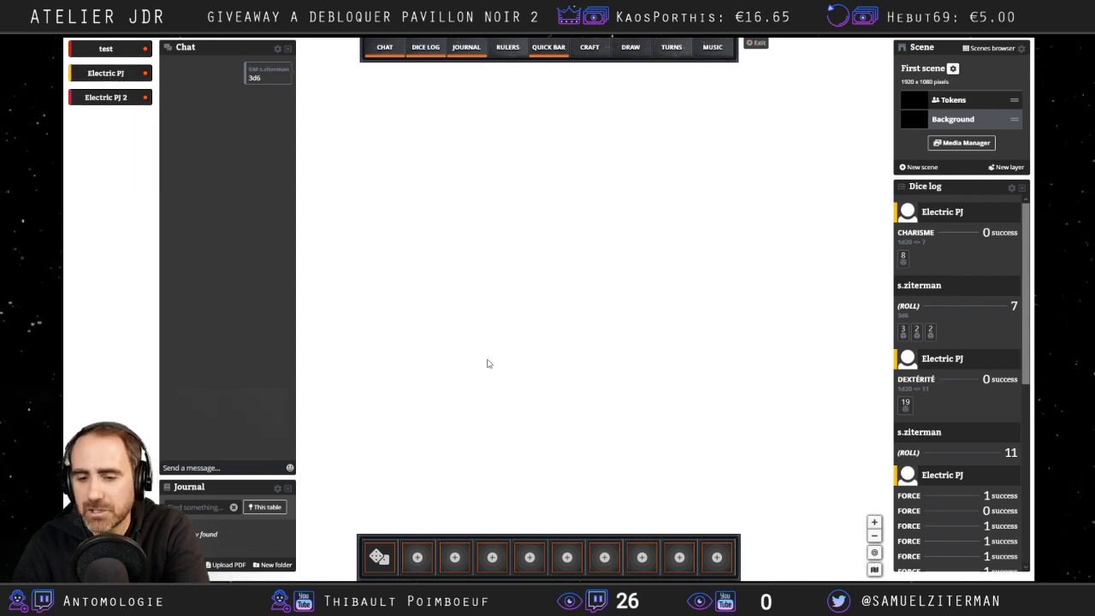
# Exit the table, view the list of own systems, and go back to the full table list.
pyautogui.click(758, 49)
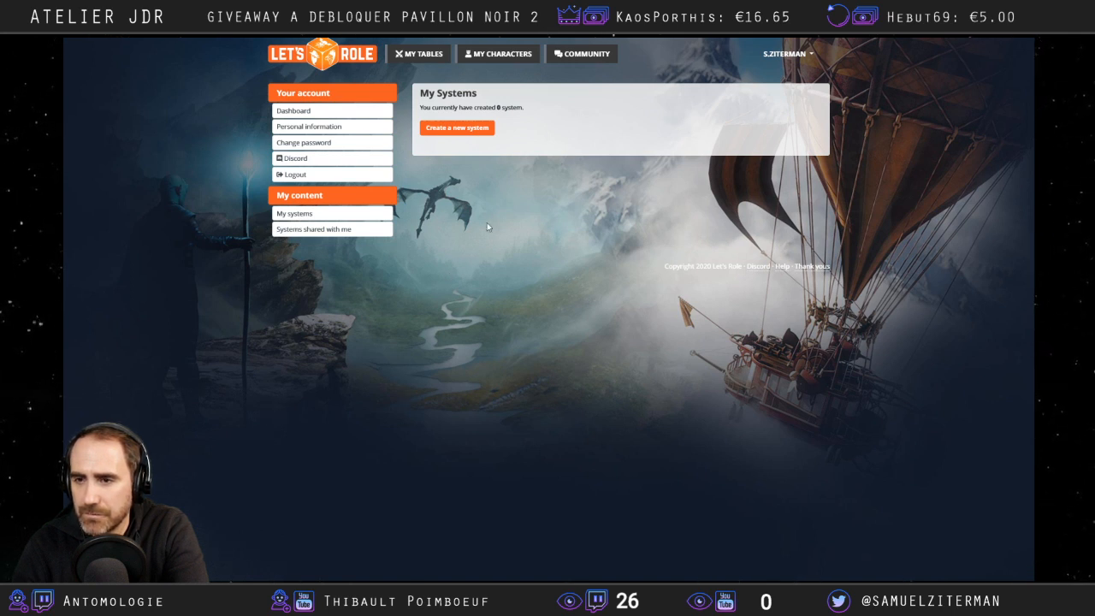
pyautogui.click(430, 59)
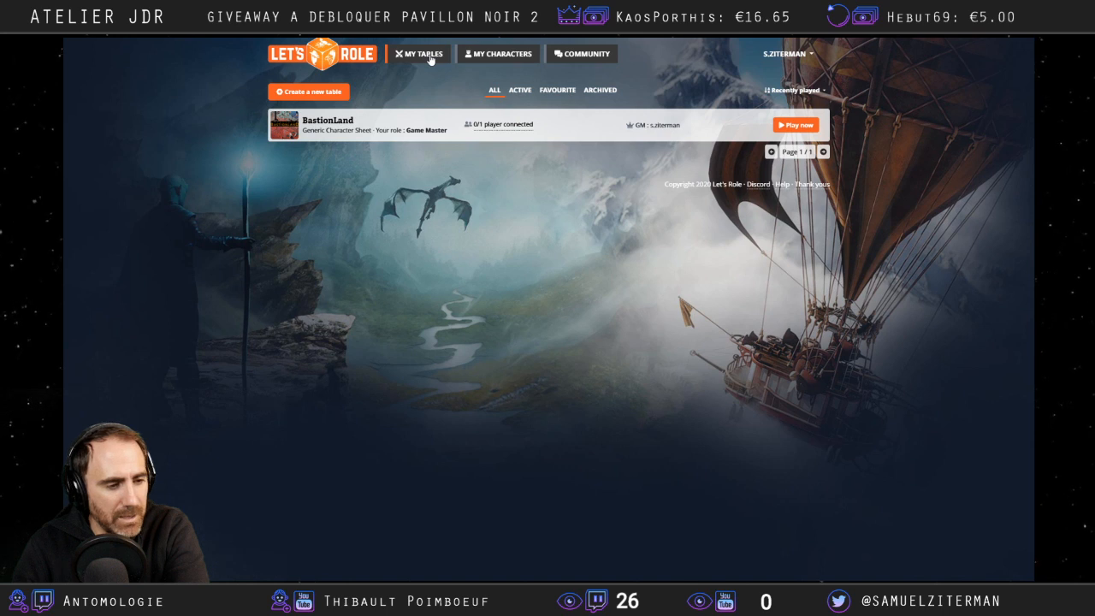
pyautogui.click(496, 93)
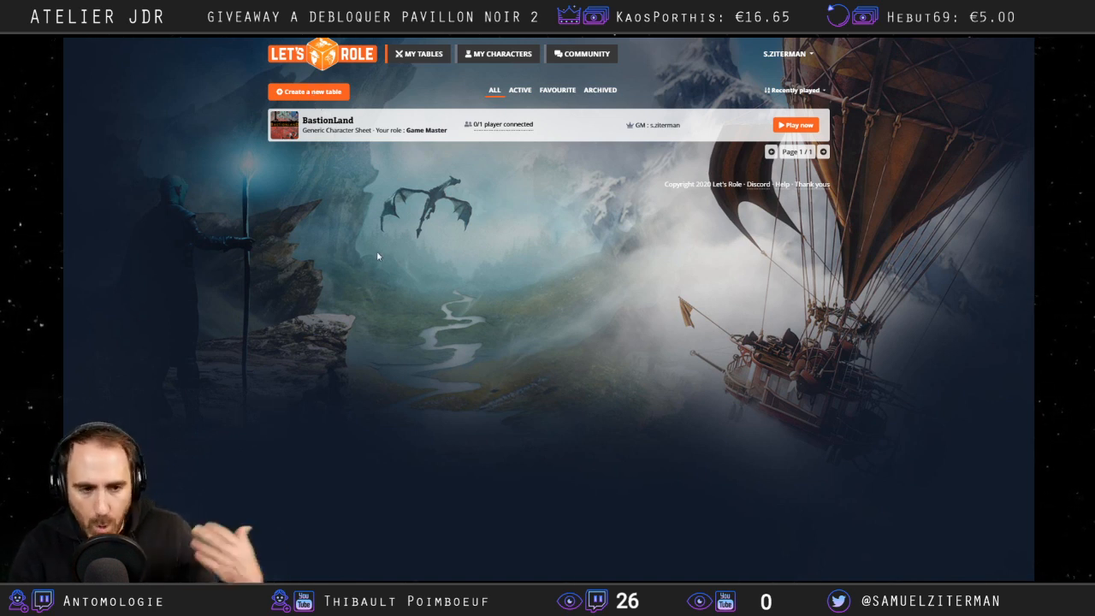
# Switch to the rulebook's Characters page to read the ability score rules, and return to the Let's Role table list.
pyautogui.hotkey('alt', 'Tab')
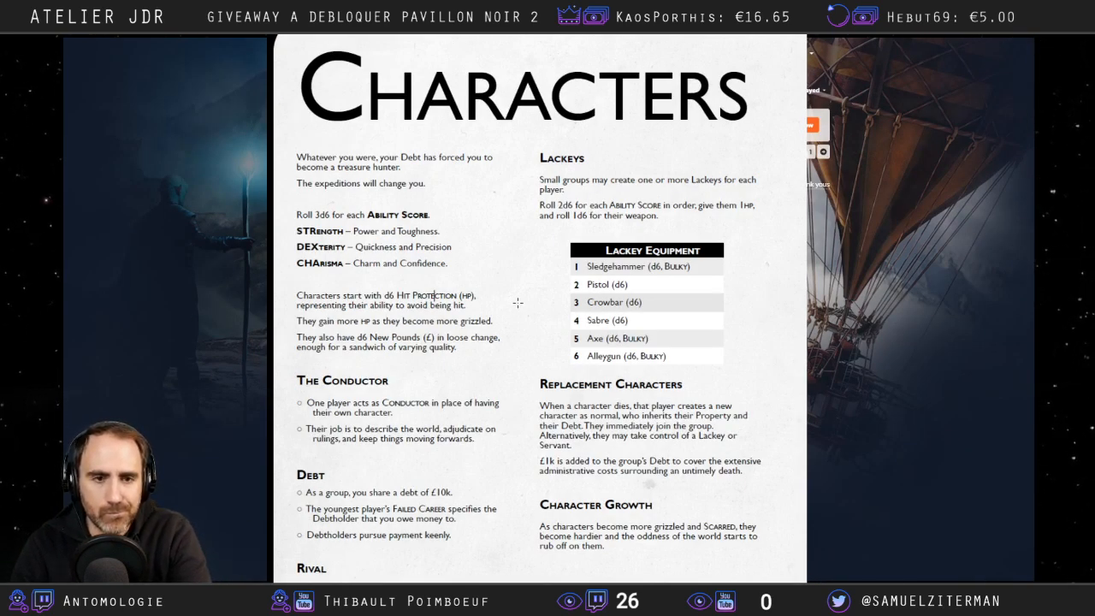
pyautogui.click(253, 358)
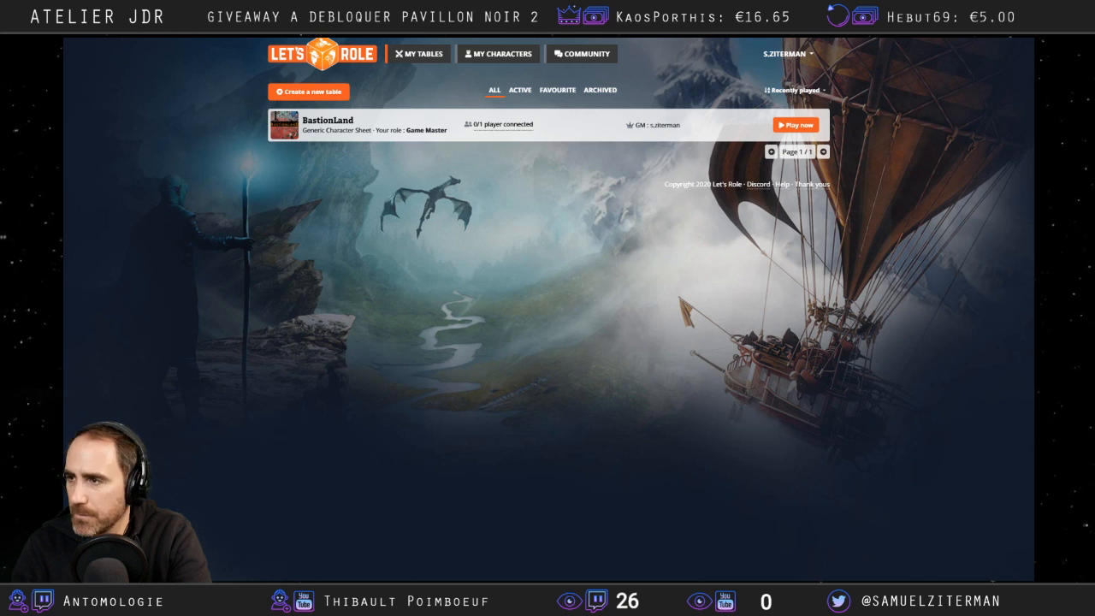
pyautogui.click(799, 92)
pyautogui.click(802, 96)
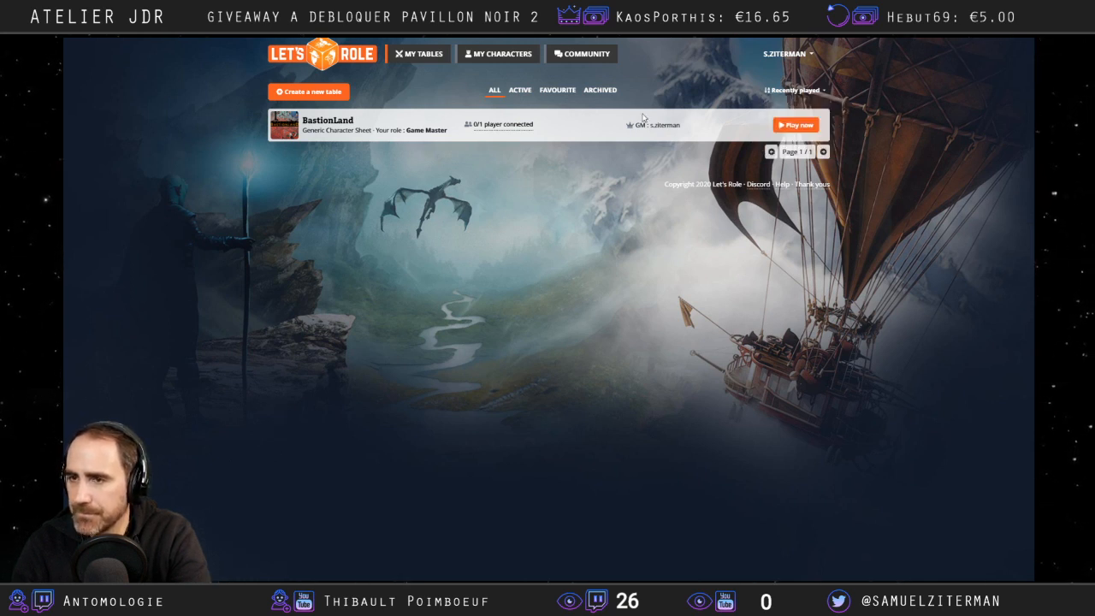
# Look through the active, favourite and retired characters in the account, and return to the table list.
pyautogui.click(498, 53)
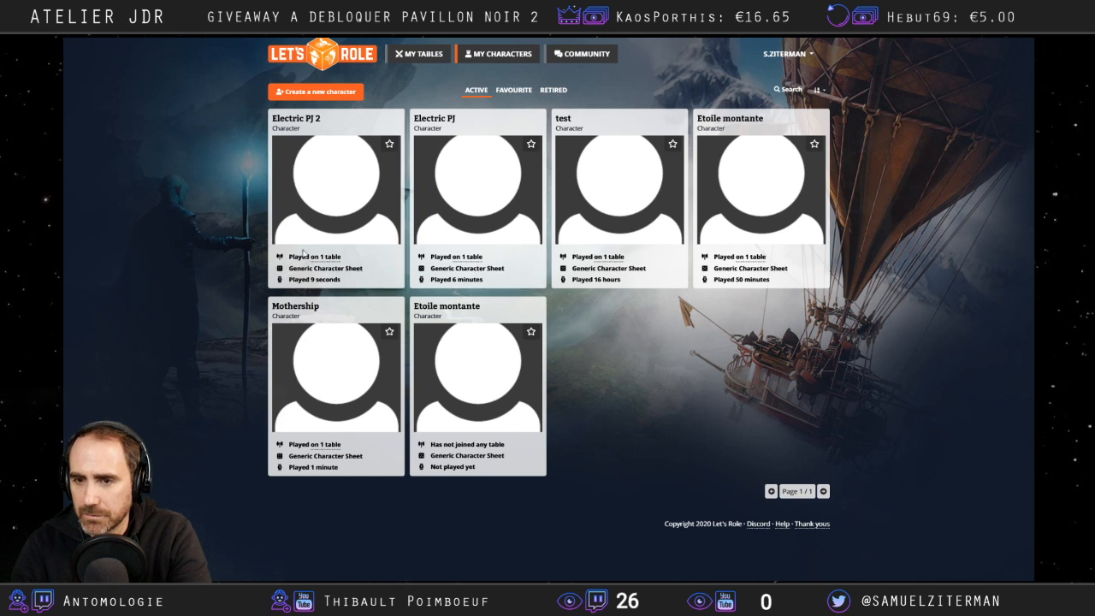
pyautogui.click(528, 97)
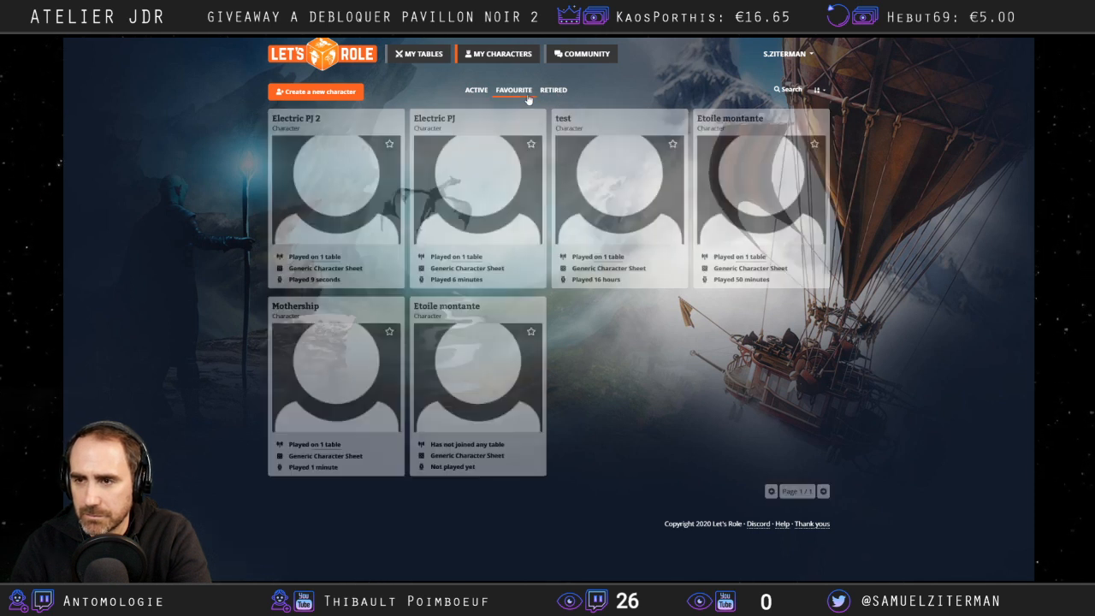
pyautogui.click(559, 92)
pyautogui.click(486, 91)
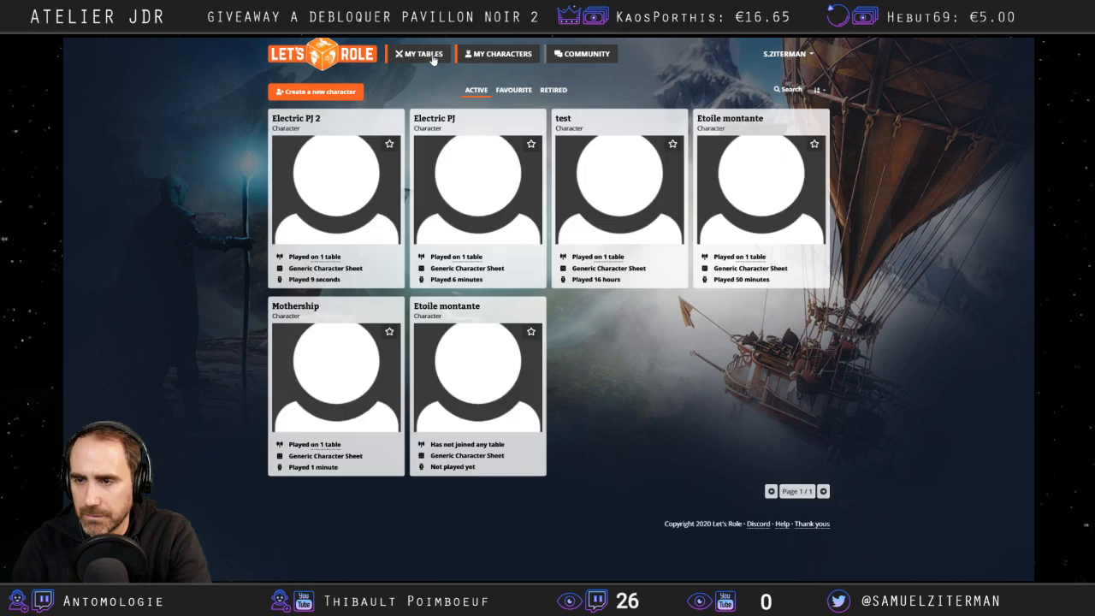
pyautogui.click(433, 57)
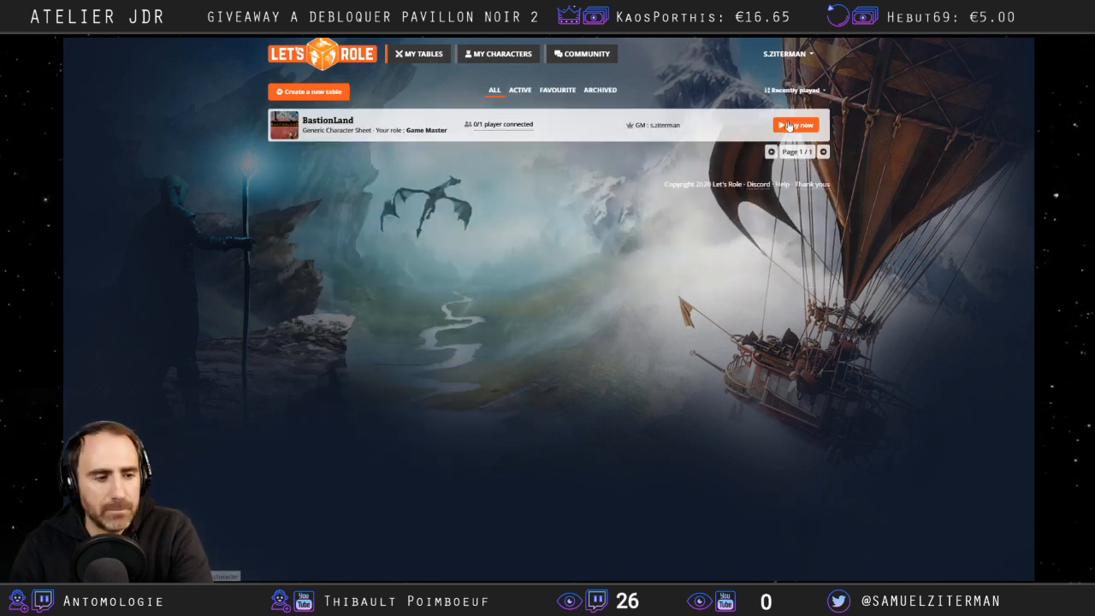
# Start creating a new system in the account's own systems and name it Electric BastionLand.
pyautogui.click(804, 57)
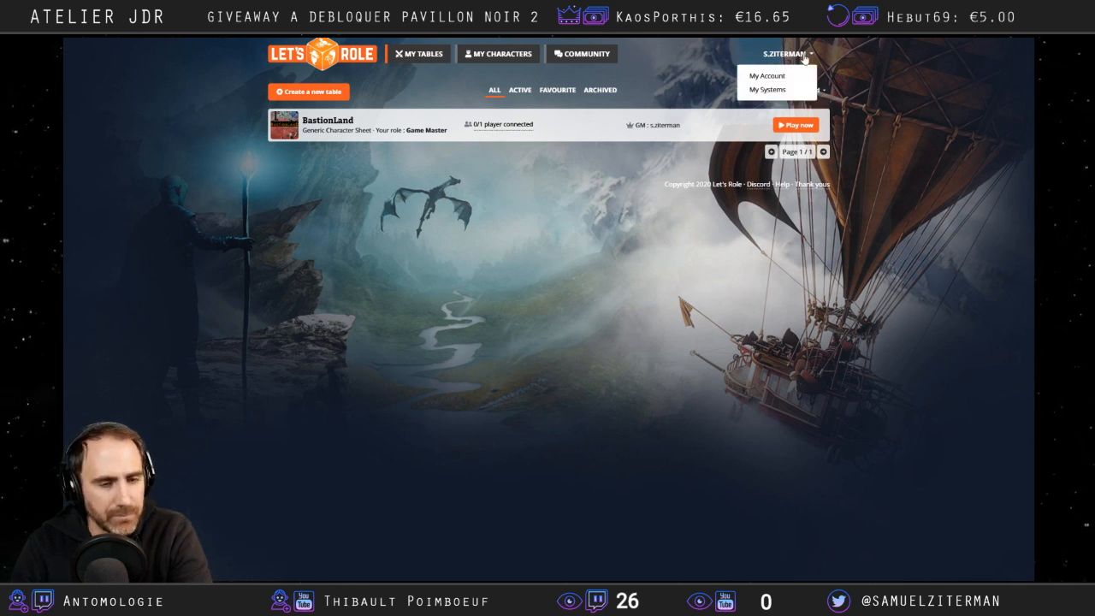
pyautogui.click(777, 92)
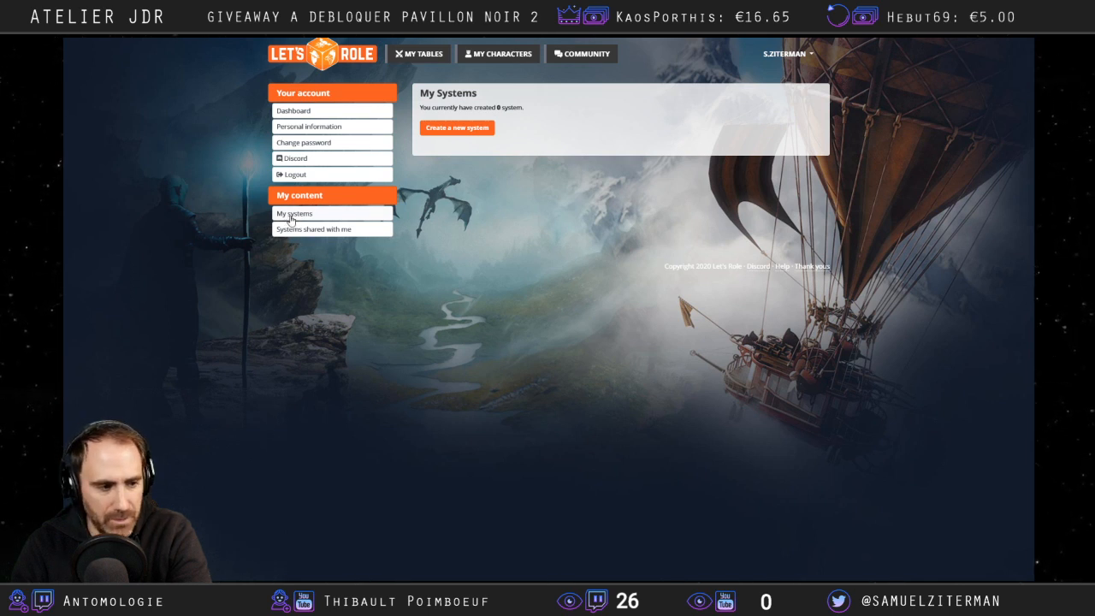
pyautogui.click(473, 128)
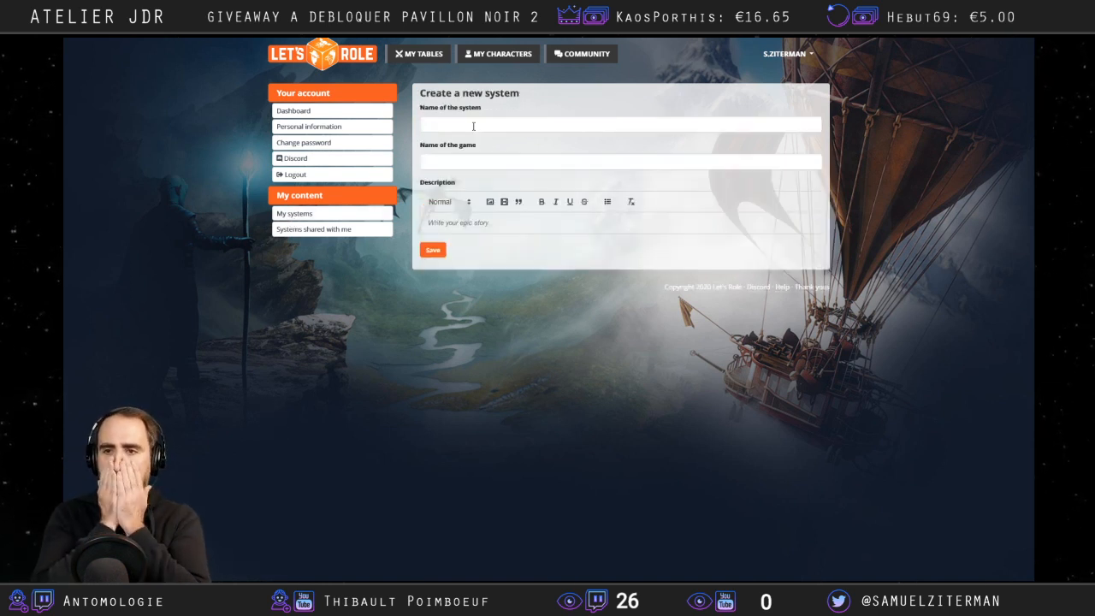
pyautogui.click(473, 126)
pyautogui.write('Electric Ba')
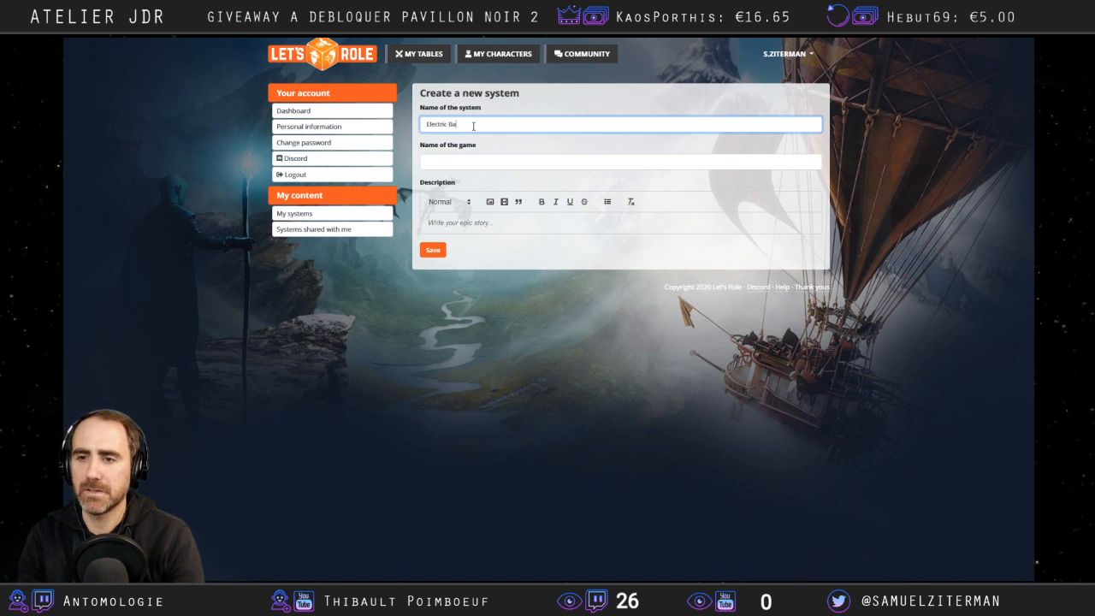
pyautogui.press('BackSpace')
pyautogui.press('BackSpace')
pyautogui.press('BackSpace')
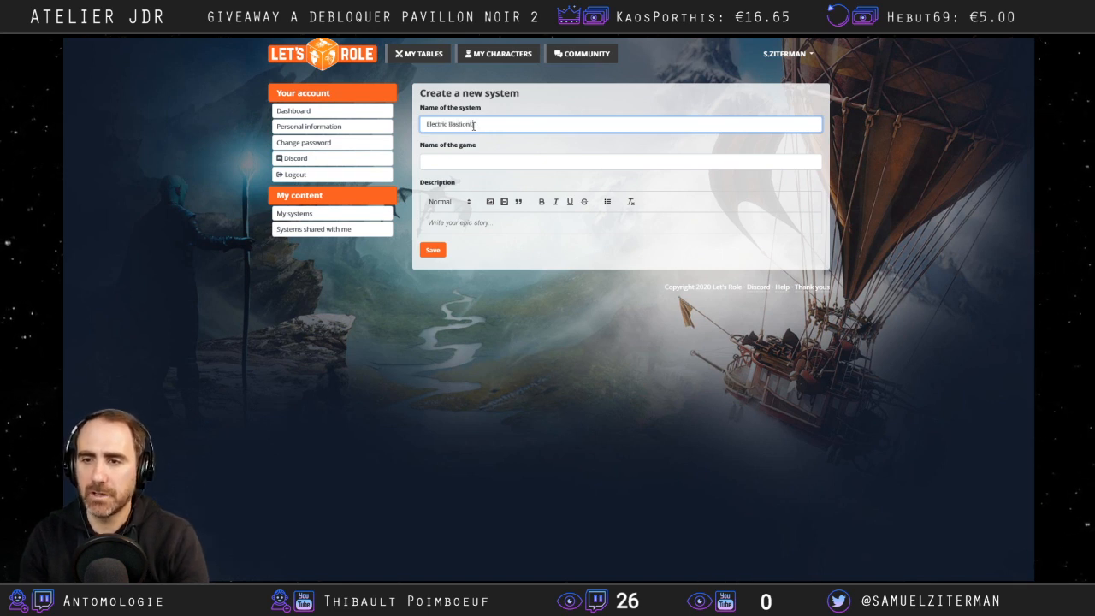
pyautogui.write('Land')
# Copy the system name Electric BastionLand as the name of the game and save the new system.
pyautogui.click(479, 163)
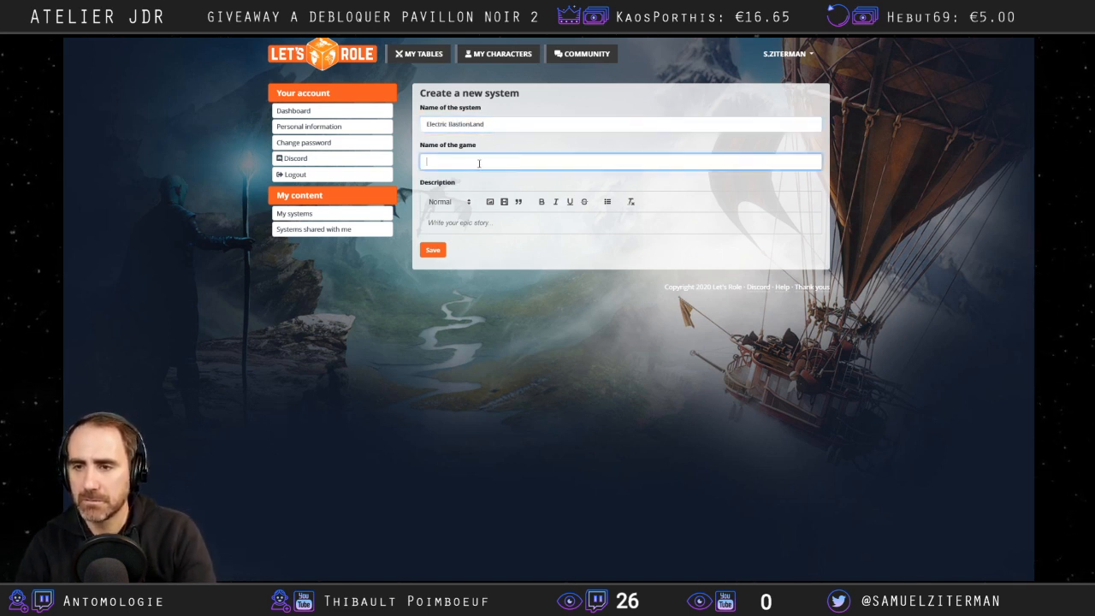
pyautogui.tripleClick(500, 124)
pyautogui.hotkey('ctrl', 'c')
pyautogui.click(500, 162)
pyautogui.hotkey('ctrl', 'v')
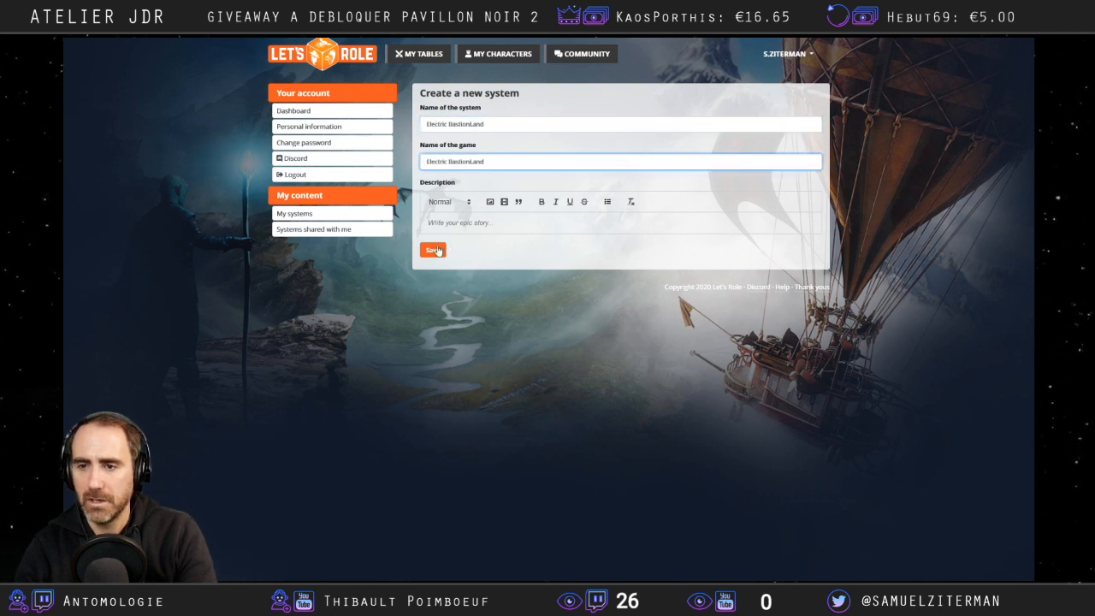
pyautogui.click(434, 254)
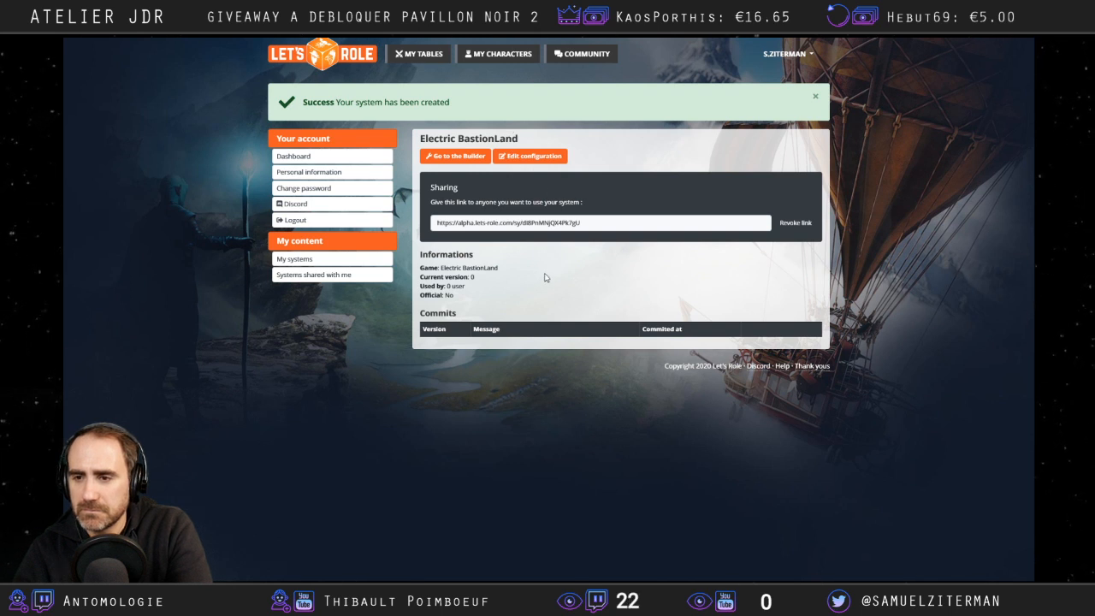
# Open the Electric BastionLand system in the Builder and look at its views, tables and custom scripts.
pyautogui.click(455, 159)
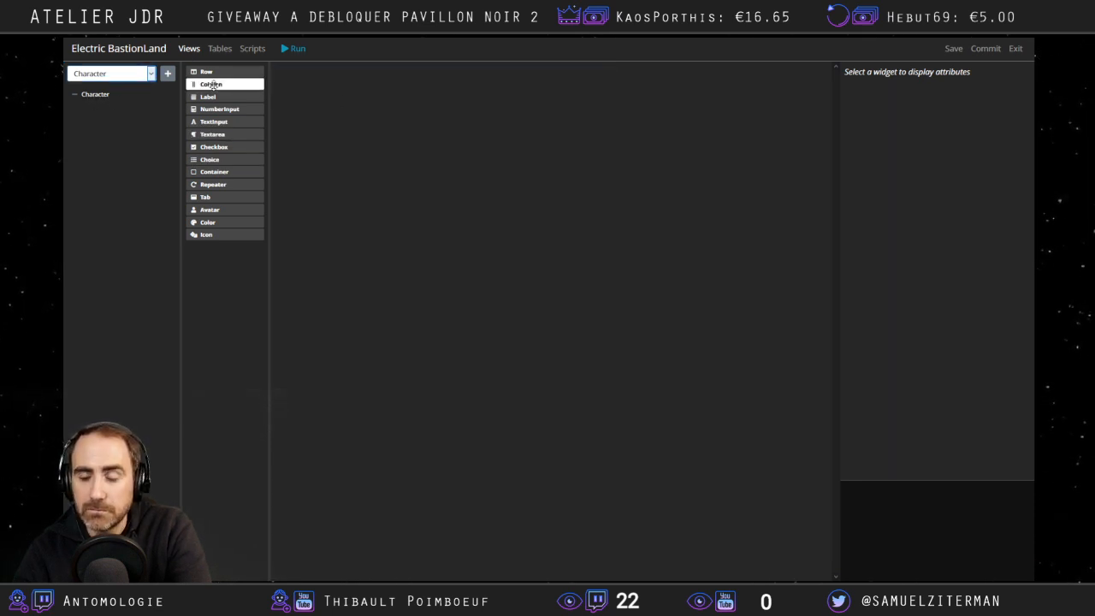
pyautogui.click(220, 48)
pyautogui.click(249, 49)
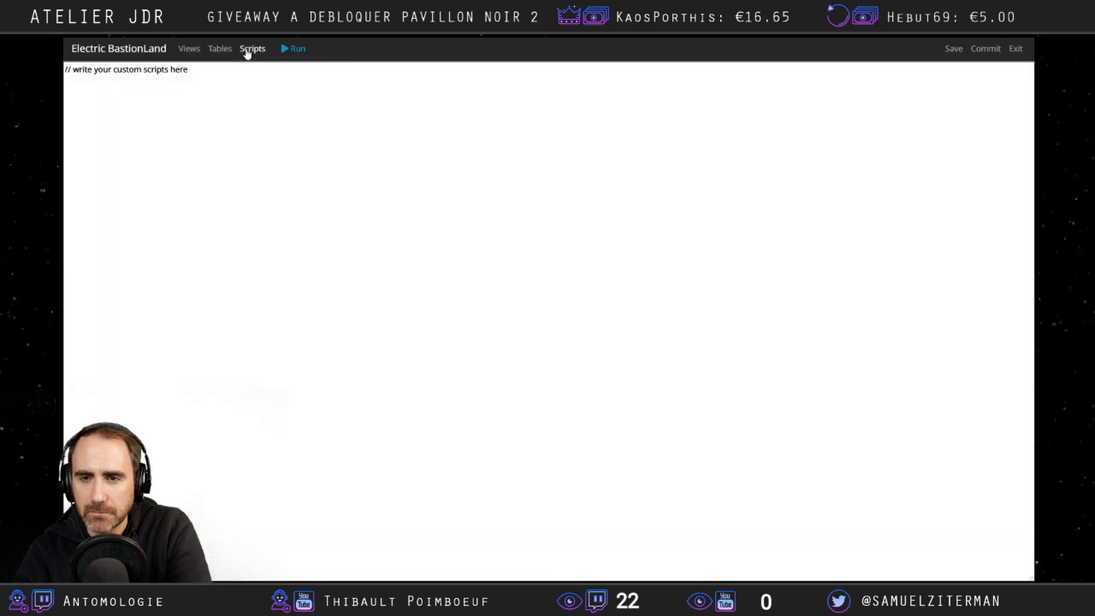
# Try to place a label and a row in the Character view, opening and closing the new view form.
pyautogui.click(181, 49)
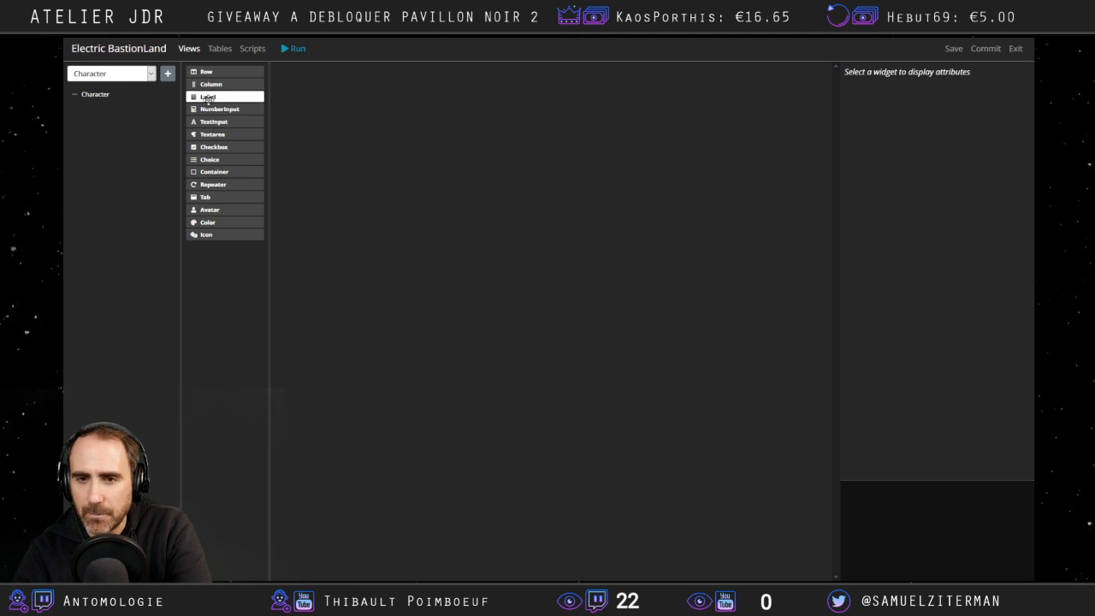
pyautogui.moveTo(209, 98); pyautogui.dragTo(232, 119)
pyautogui.click(122, 100)
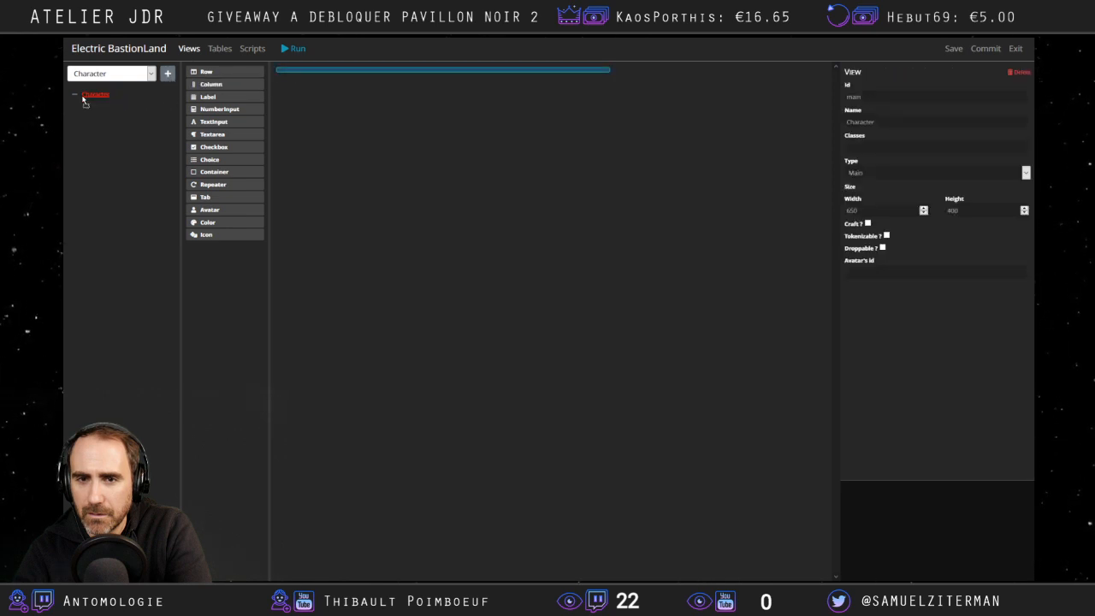
pyautogui.click(169, 74)
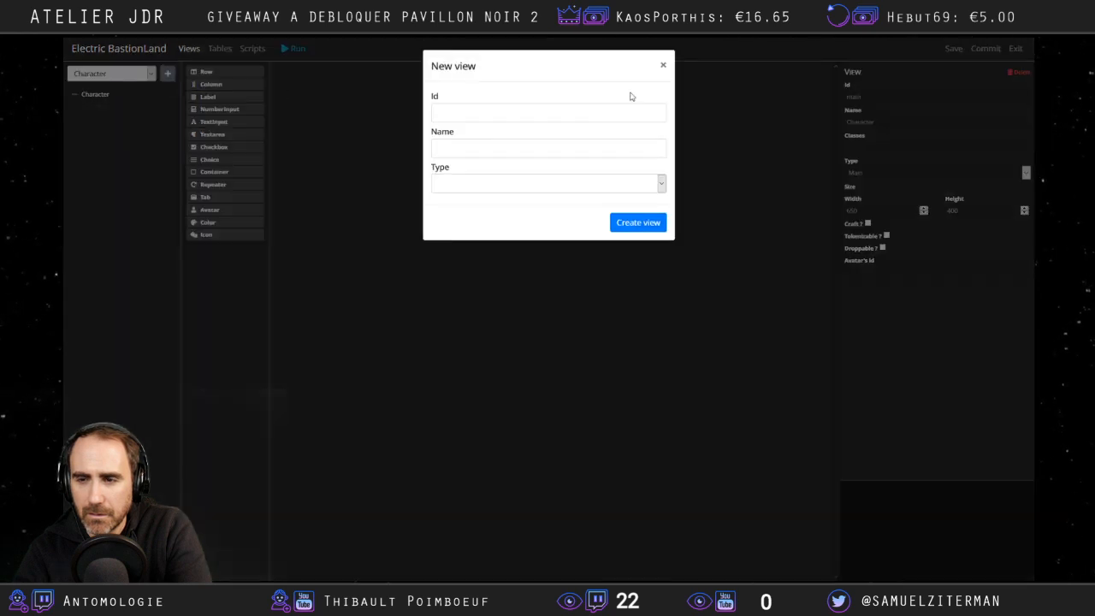
pyautogui.click(663, 66)
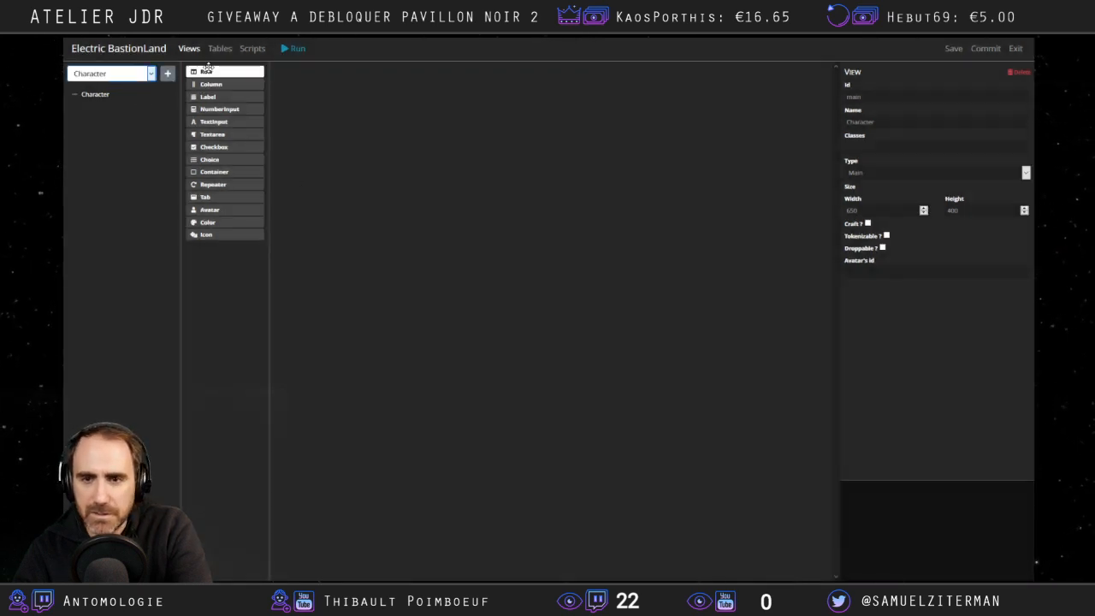
pyautogui.moveTo(208, 71); pyautogui.dragTo(483, 266)
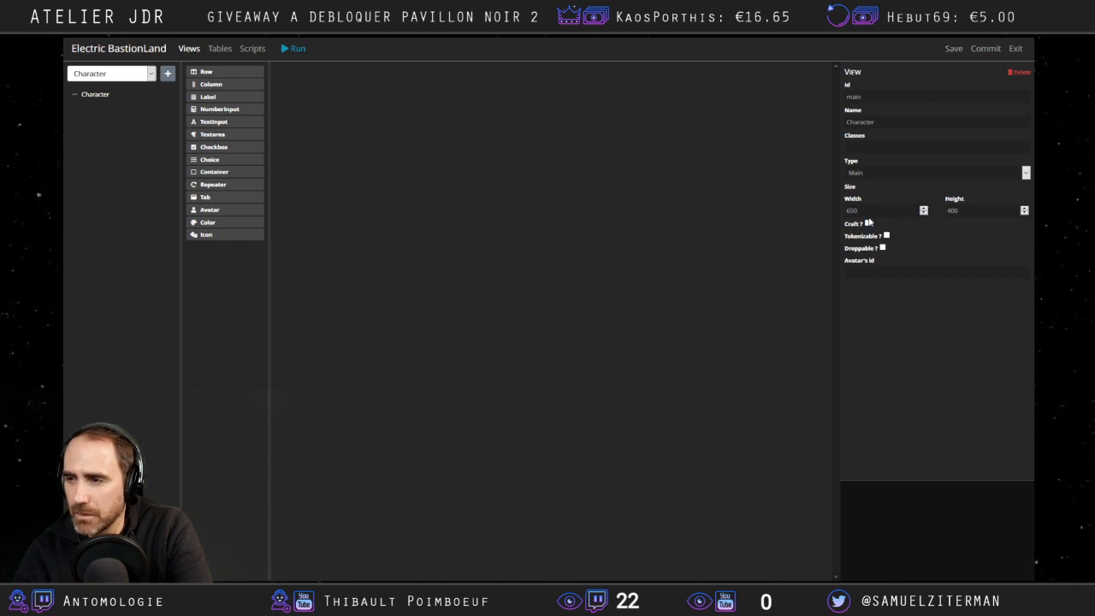
# Rename the Character view as Personnage.
pyautogui.click(881, 99)
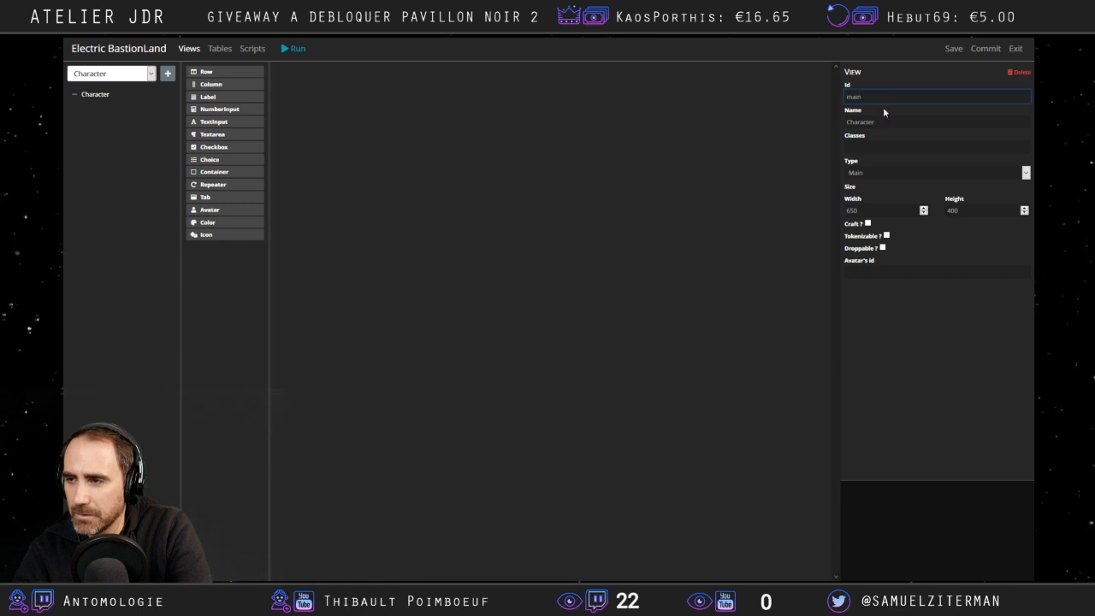
pyautogui.click(888, 123)
pyautogui.hotkey('ctrl', 'a')
pyautogui.write('Perdi')
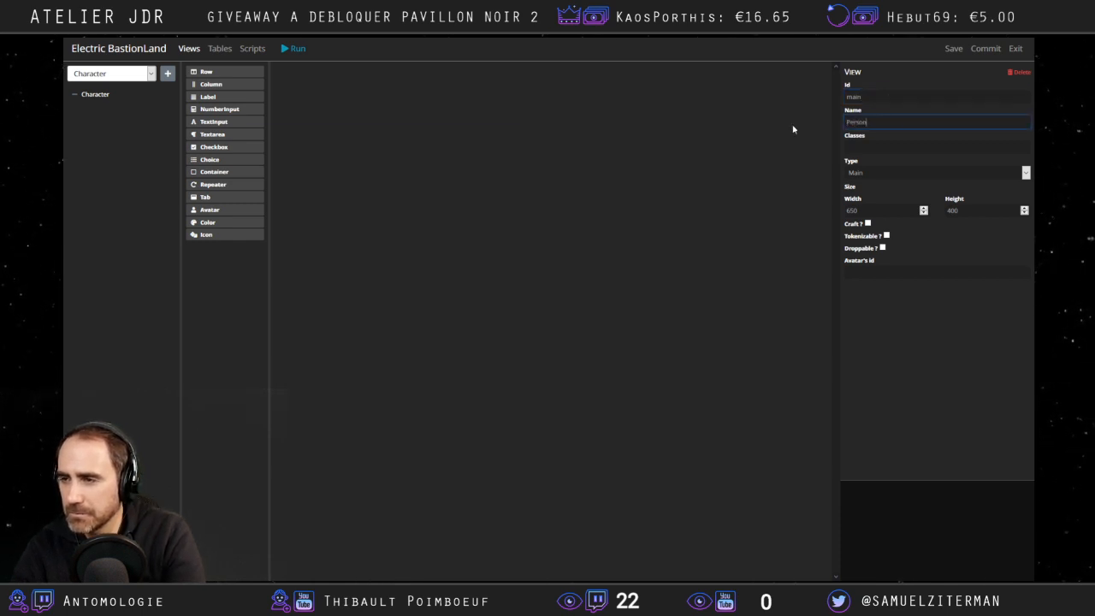
pyautogui.click(874, 96)
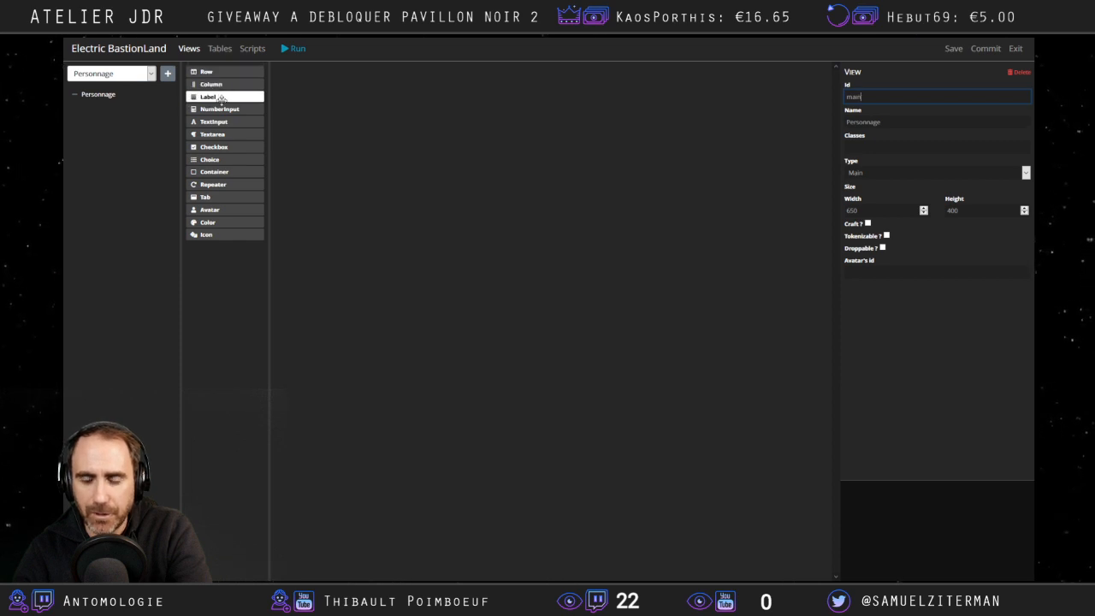
# Try to place a label on the Personnage canvas and to create another view without an id or name, and cancel deleting the view.
pyautogui.moveTo(221, 97); pyautogui.dragTo(587, 171)
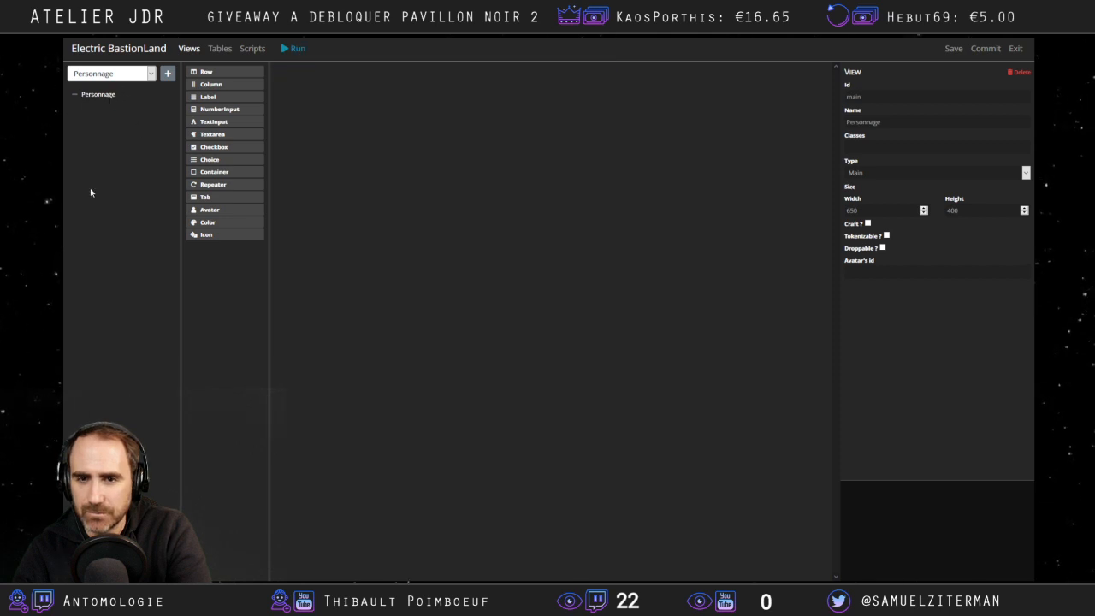
pyautogui.click(167, 74)
pyautogui.click(621, 221)
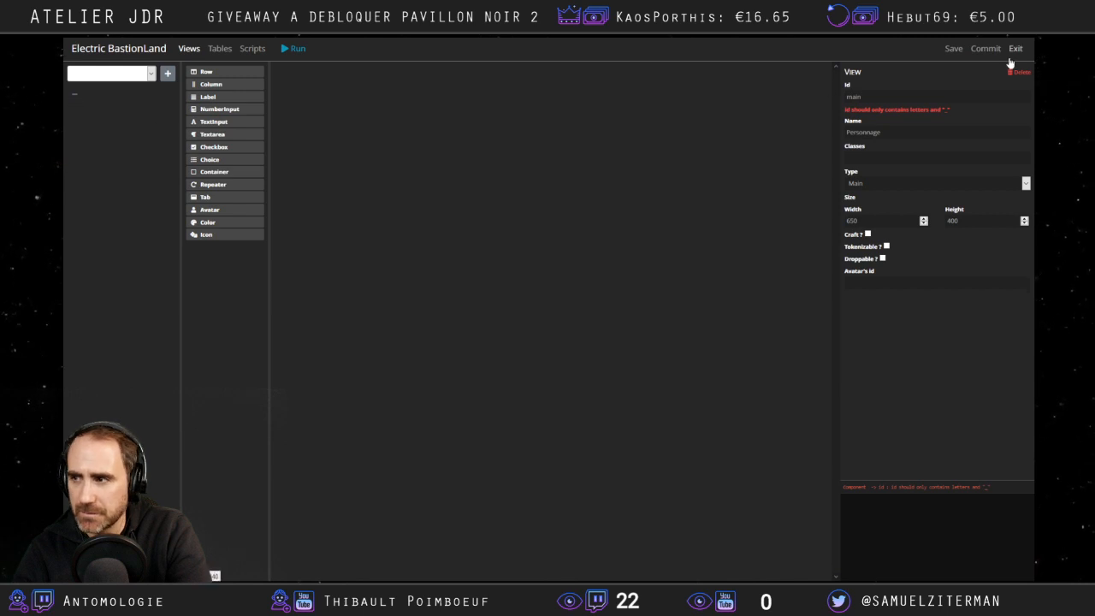
pyautogui.click(1015, 72)
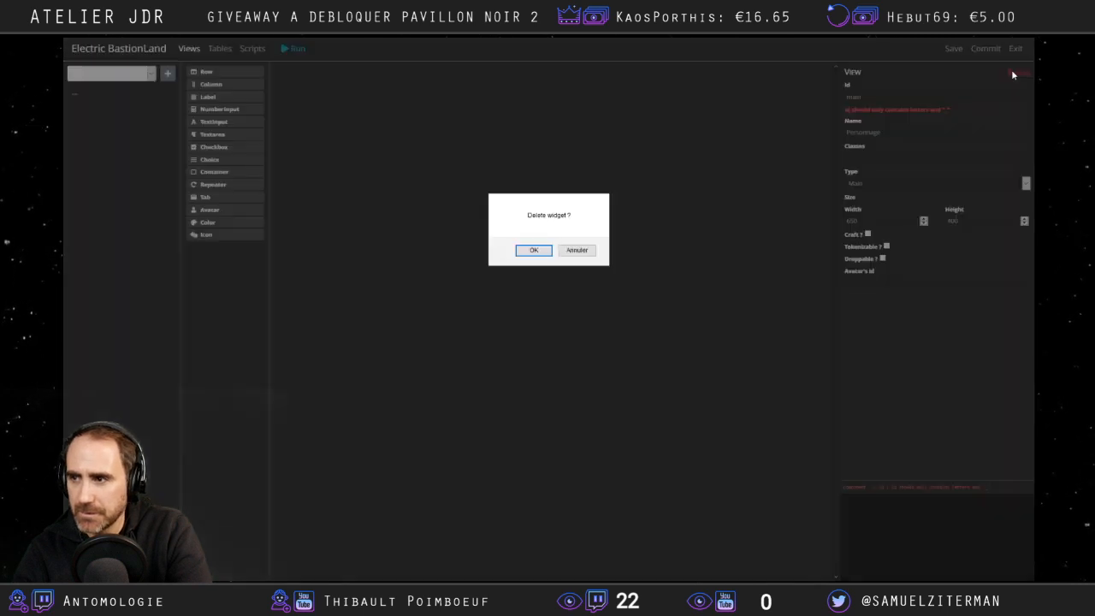
pyautogui.click(578, 250)
# Set the view's id to EB and select the Personnage view again.
pyautogui.click(892, 131)
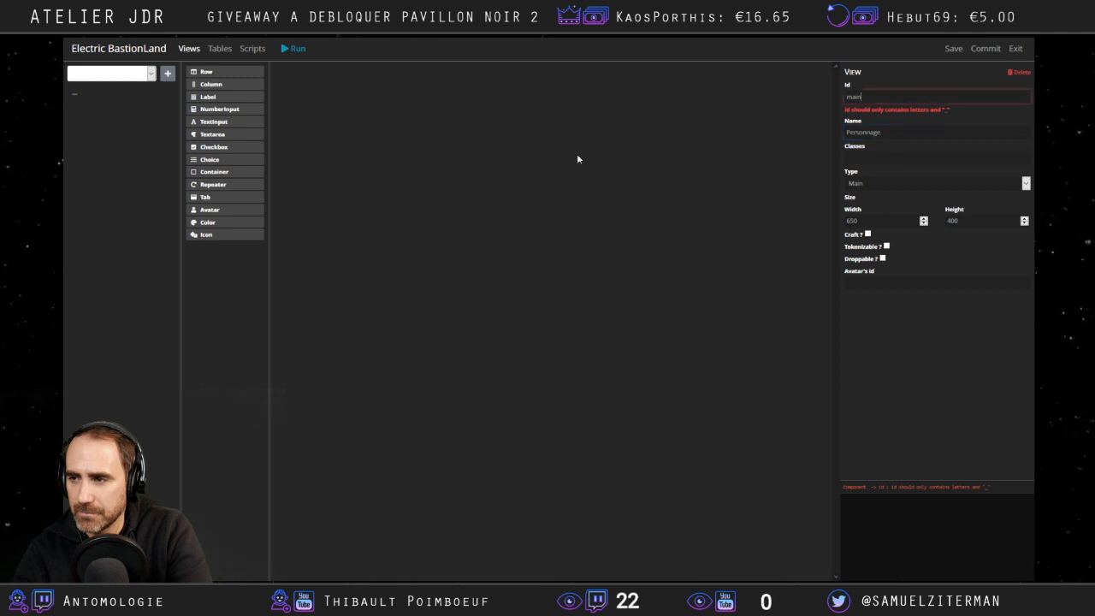
pyautogui.moveTo(902, 98); pyautogui.dragTo(736, 96)
pyautogui.write('Pe')
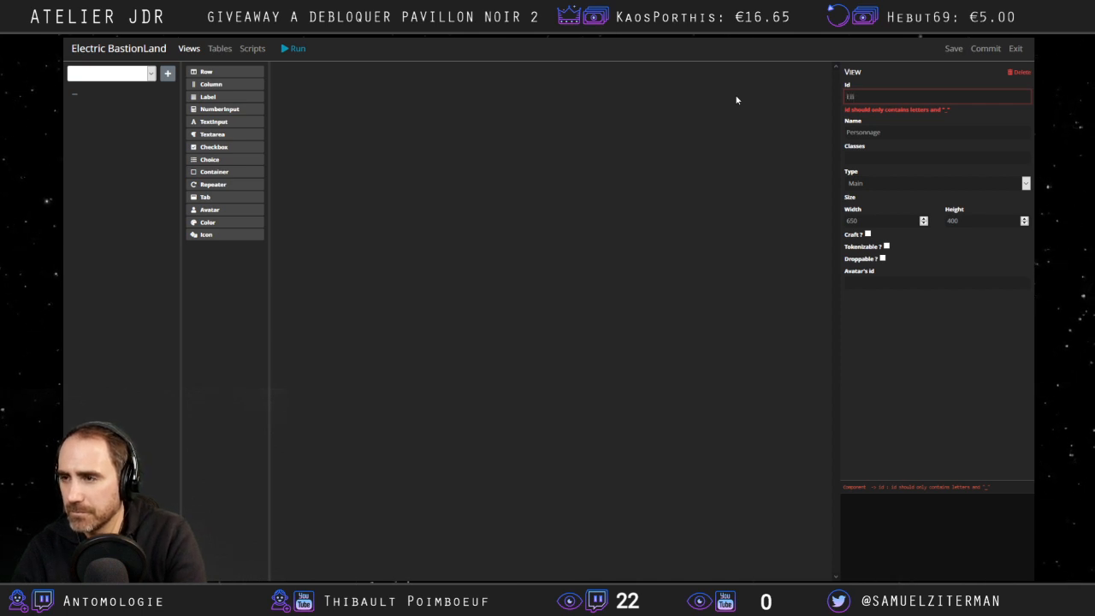
pyautogui.click(878, 160)
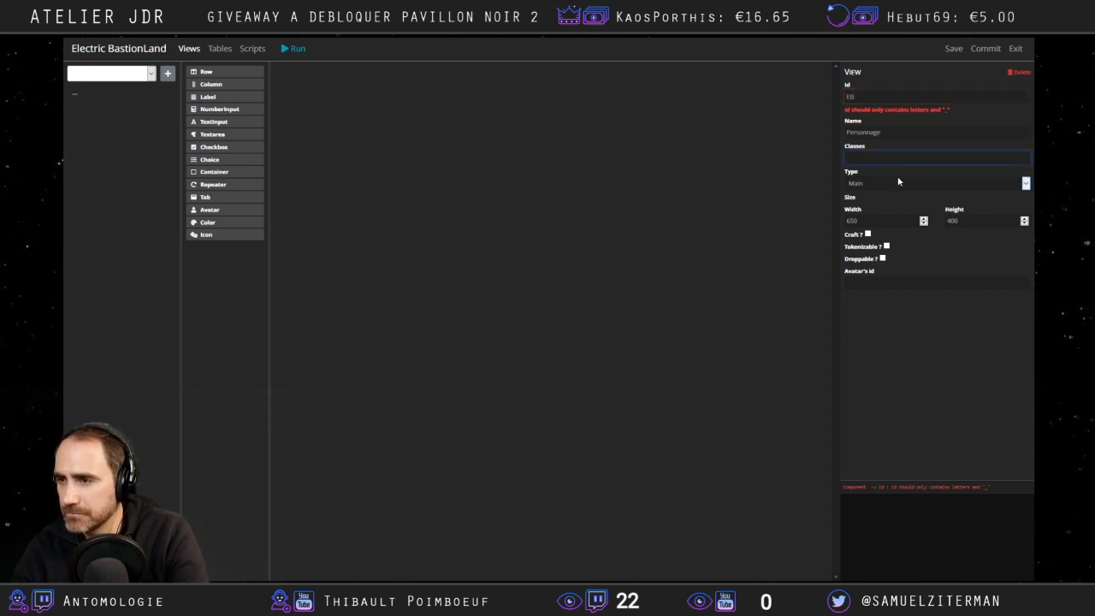
pyautogui.click(898, 182)
pyautogui.click(900, 173)
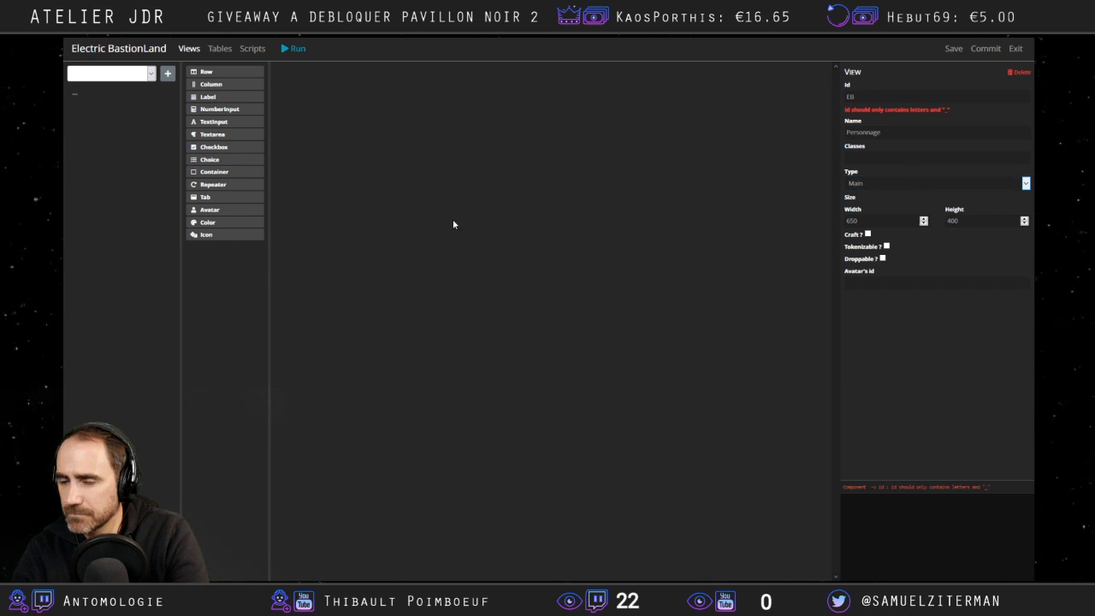
pyautogui.click(127, 77)
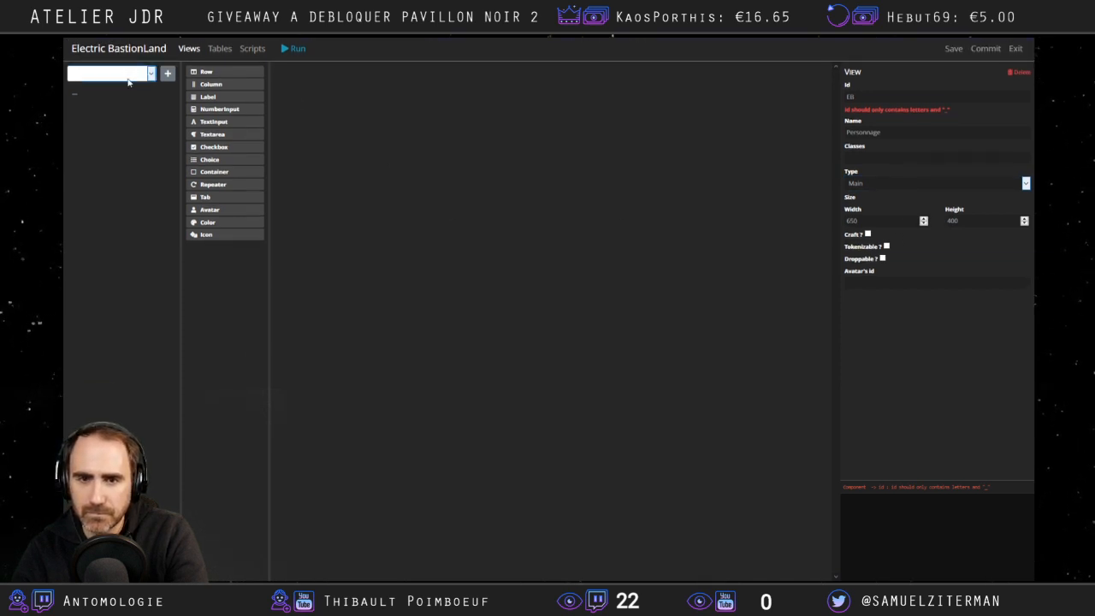
pyautogui.click(126, 91)
# Try to place a column and a label directly on the Personnage view's canvas.
pyautogui.moveTo(216, 82); pyautogui.dragTo(533, 433)
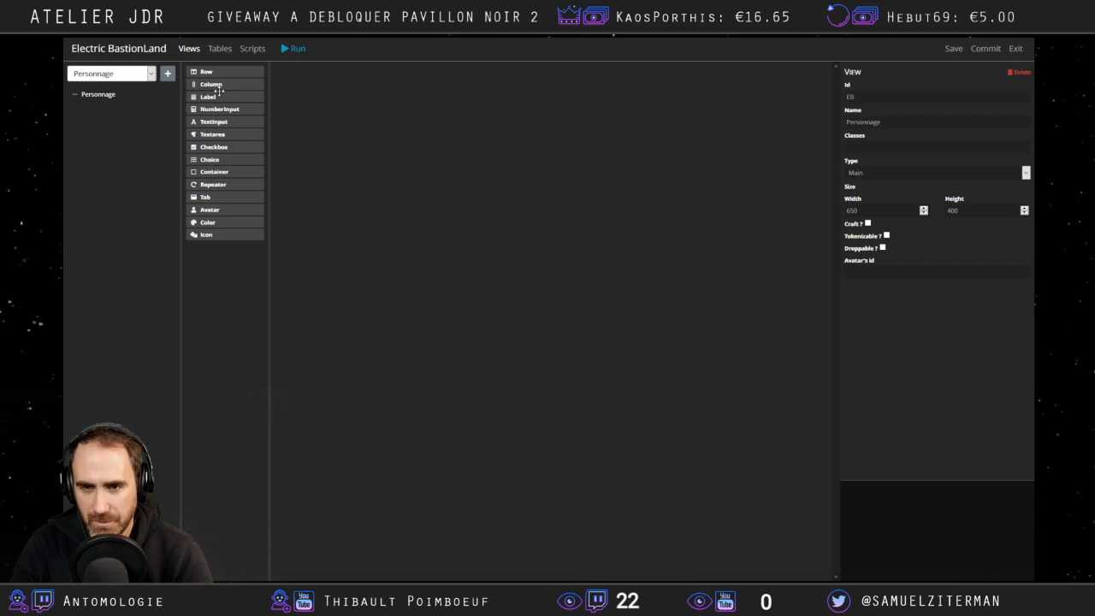
pyautogui.moveTo(220, 96); pyautogui.dragTo(392, 74)
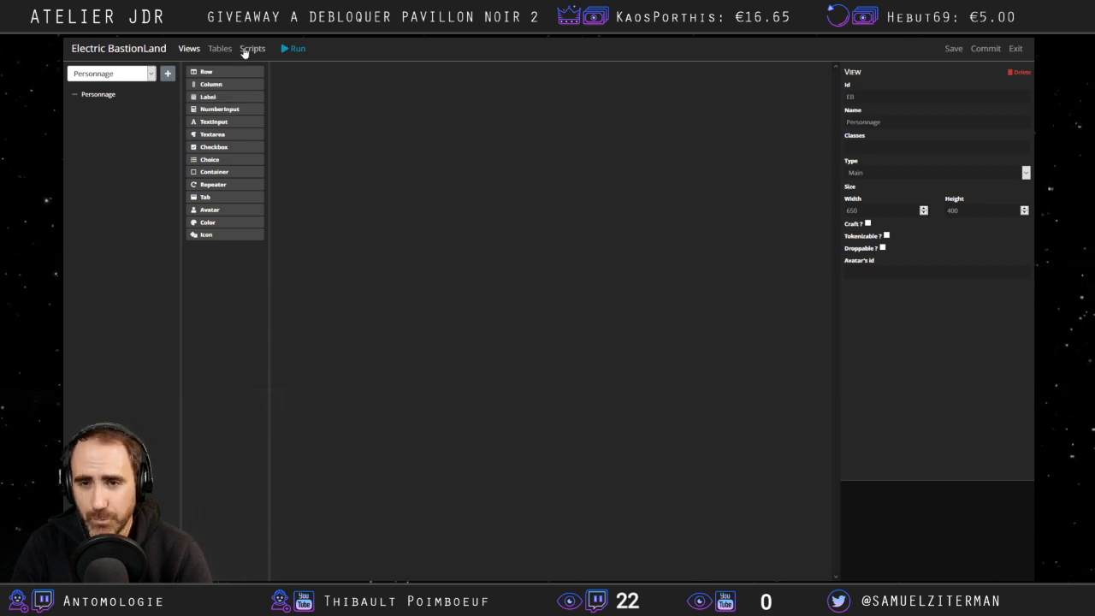
# Look at the system's tables, custom scripts and new table form without creating a table.
pyautogui.click(222, 49)
pyautogui.click(248, 48)
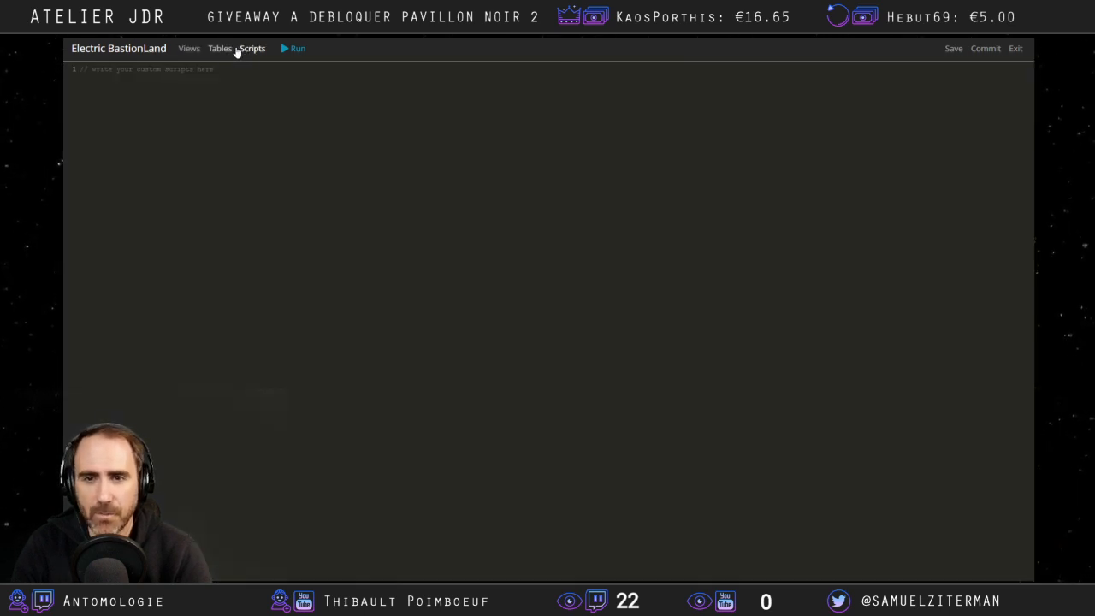
pyautogui.click(221, 48)
pyautogui.click(161, 75)
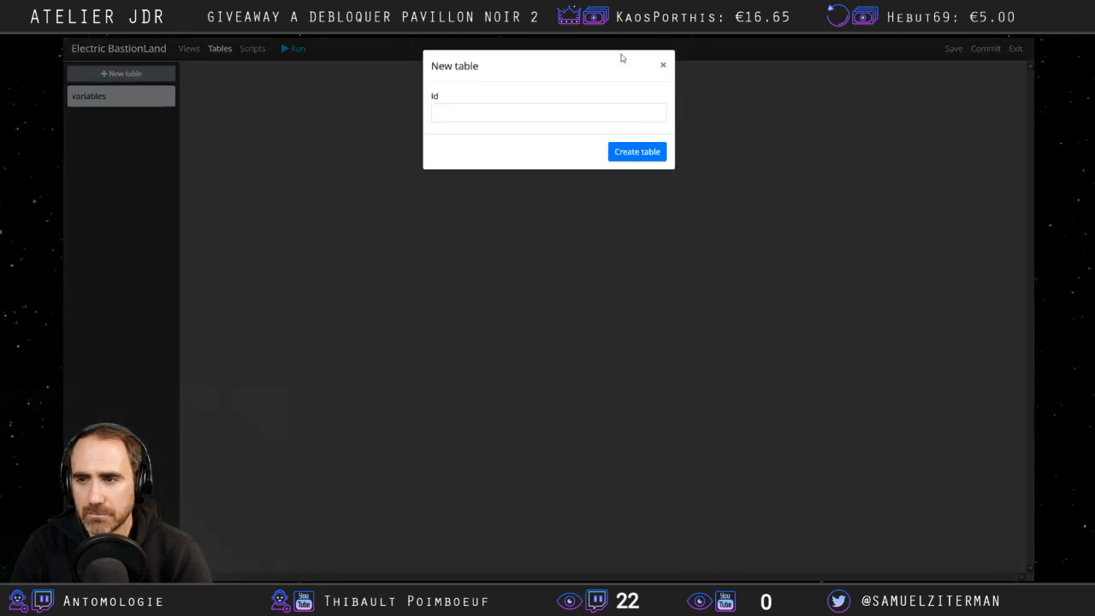
pyautogui.click(664, 65)
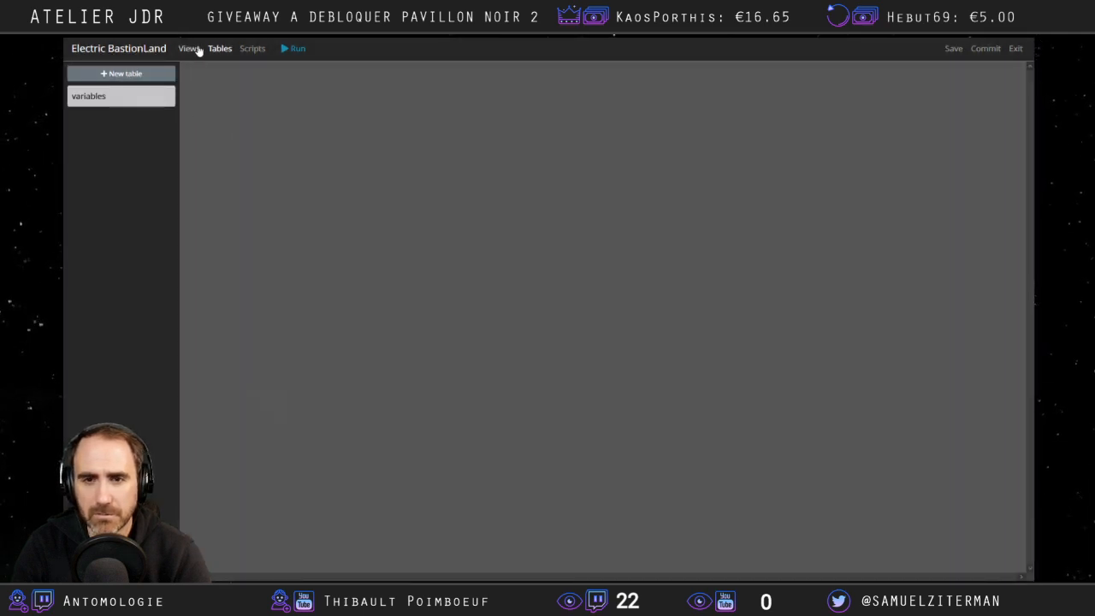
# Return to the views and try to place a label and a row directly on the empty canvas.
pyautogui.click(195, 49)
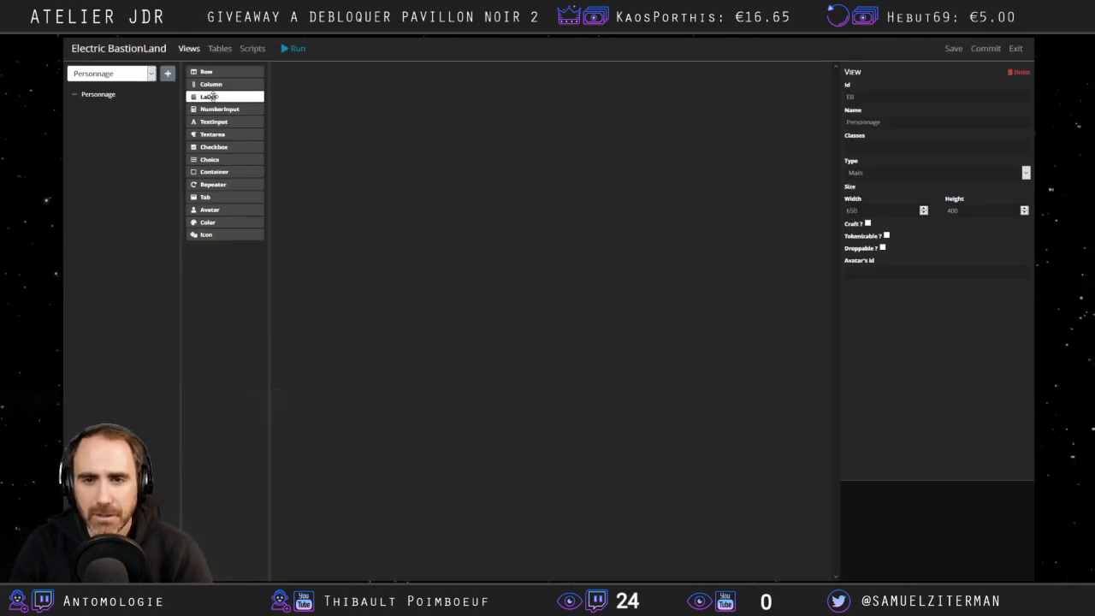
pyautogui.moveTo(213, 97); pyautogui.dragTo(489, 184)
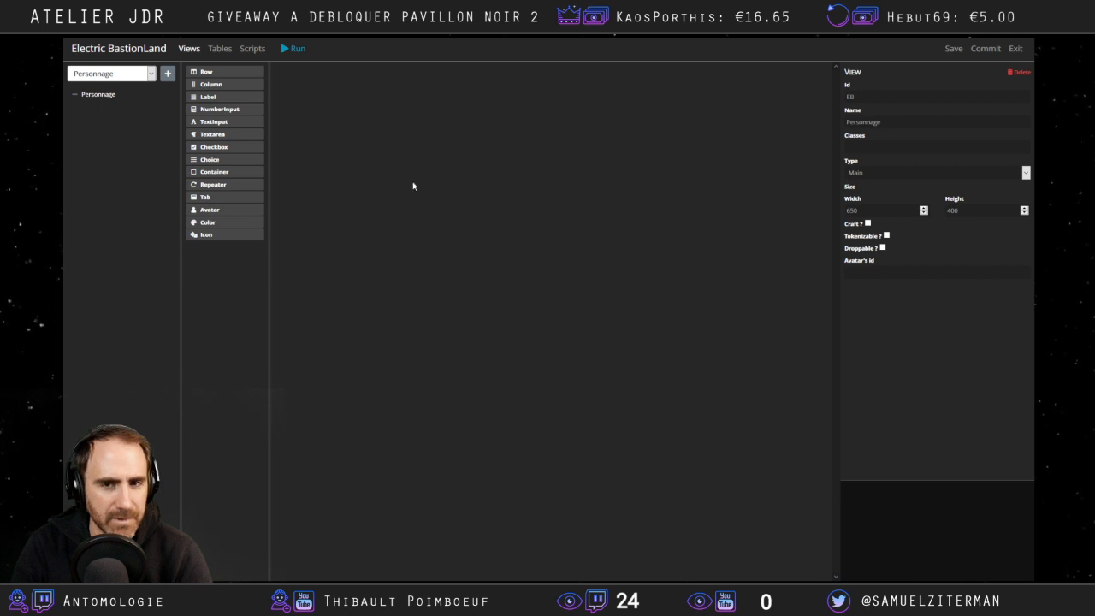
pyautogui.moveTo(231, 72); pyautogui.dragTo(433, 104)
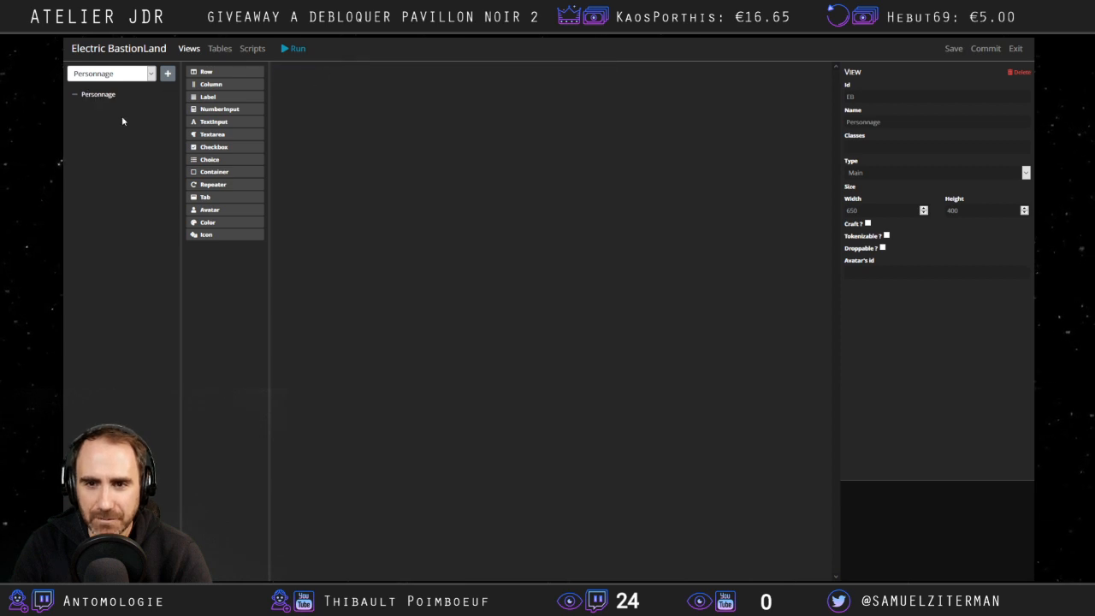
pyautogui.moveTo(201, 73); pyautogui.dragTo(381, 74)
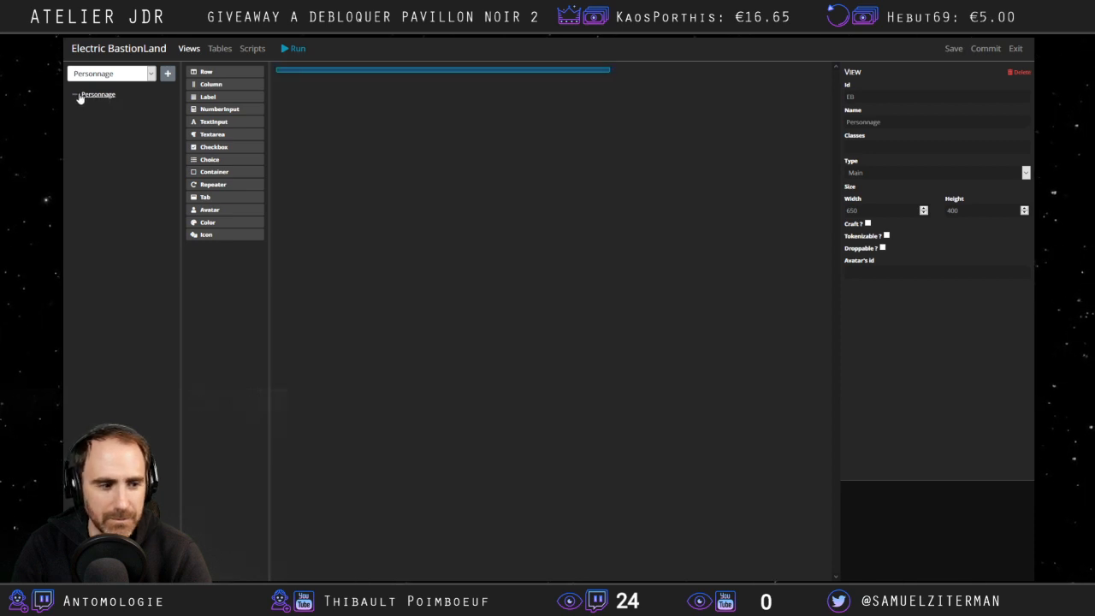
# Add a row under Personnage in the view's widget tree and select it to show its attributes.
pyautogui.moveTo(207, 72); pyautogui.dragTo(94, 99)
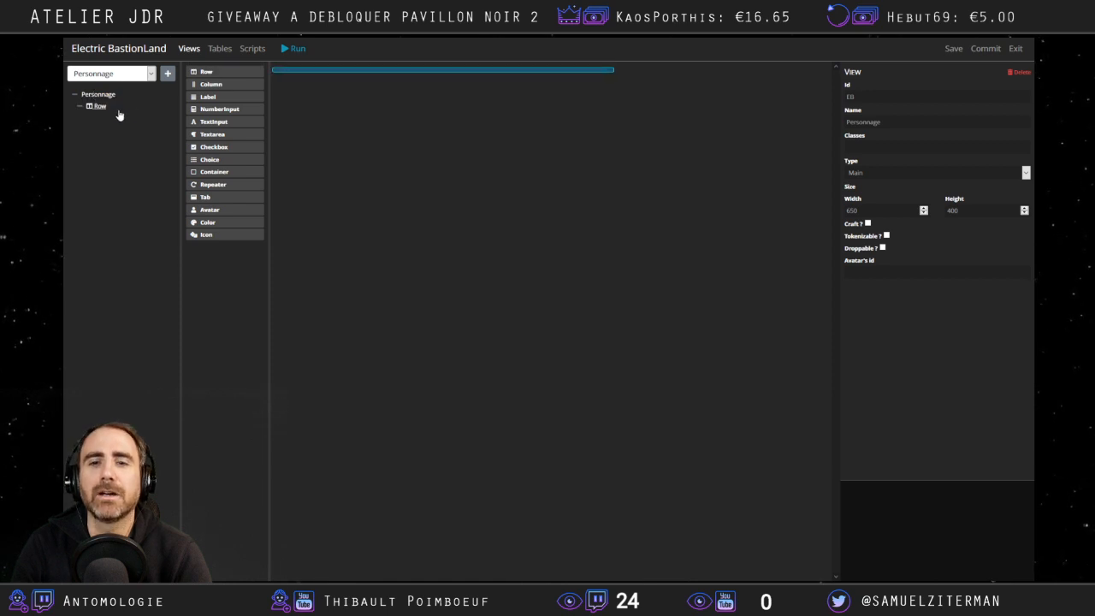
pyautogui.moveTo(212, 86); pyautogui.dragTo(101, 107)
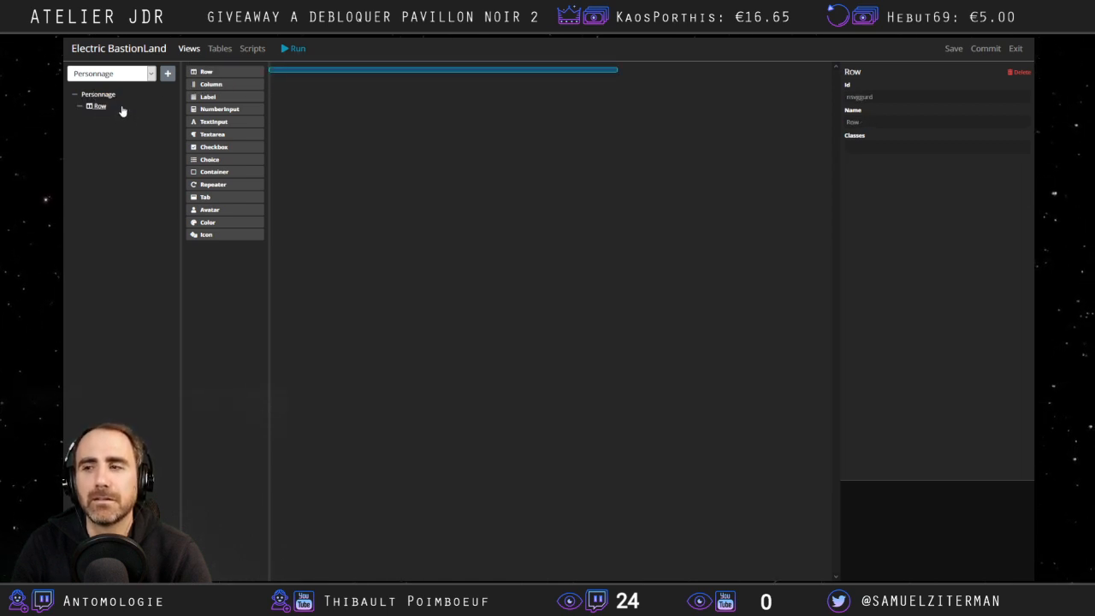
pyautogui.click(875, 122)
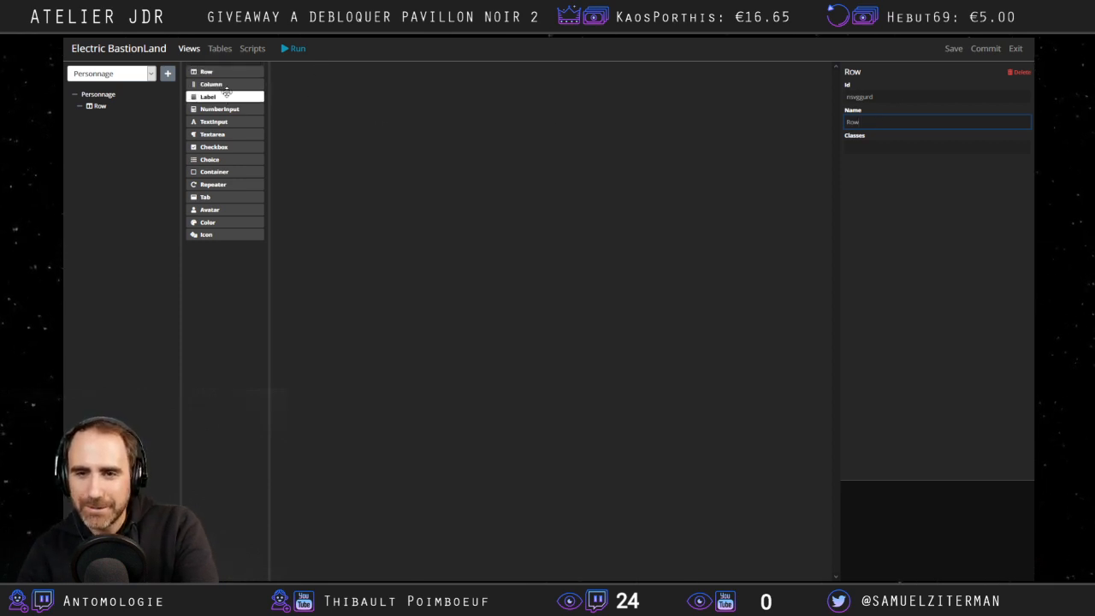
pyautogui.moveTo(903, 124); pyautogui.dragTo(710, 130)
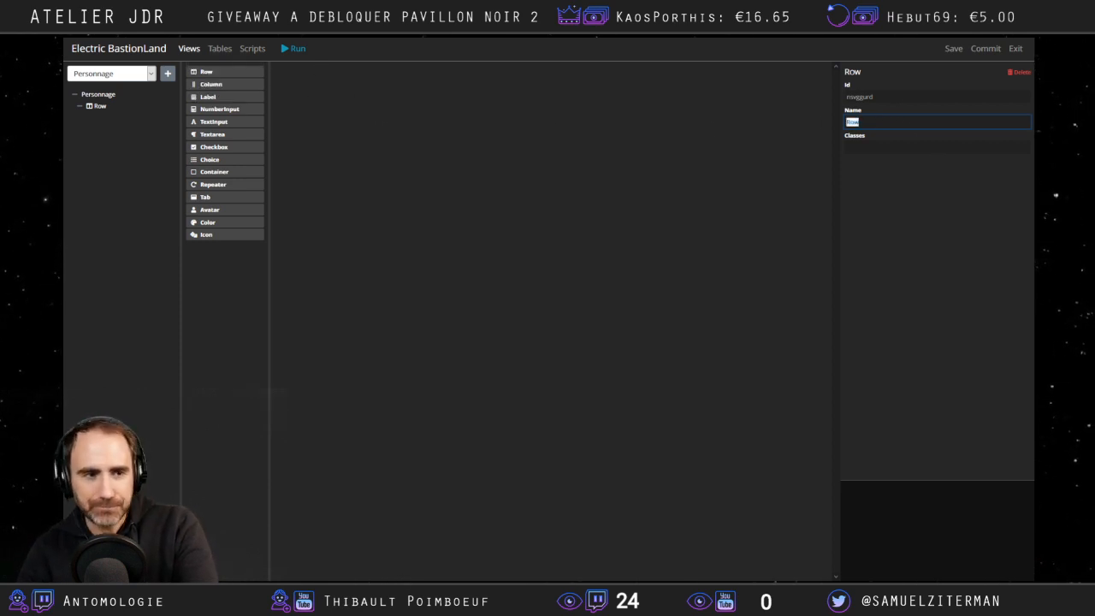
pyautogui.click(561, 192)
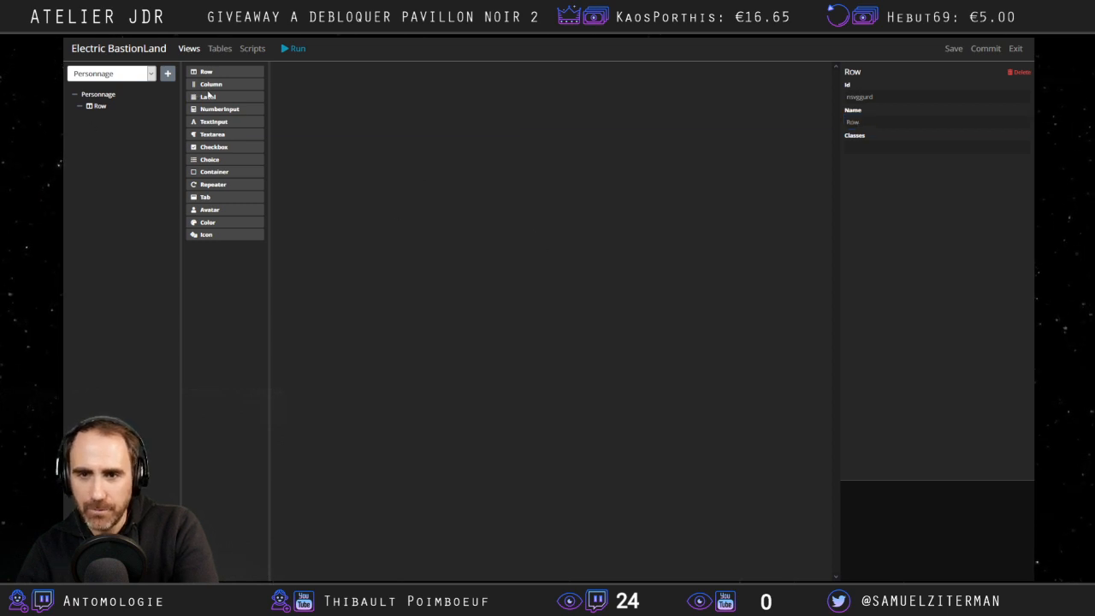
# Add three labels under Personnage in the widget tree, below the row.
pyautogui.moveTo(229, 100); pyautogui.dragTo(139, 126)
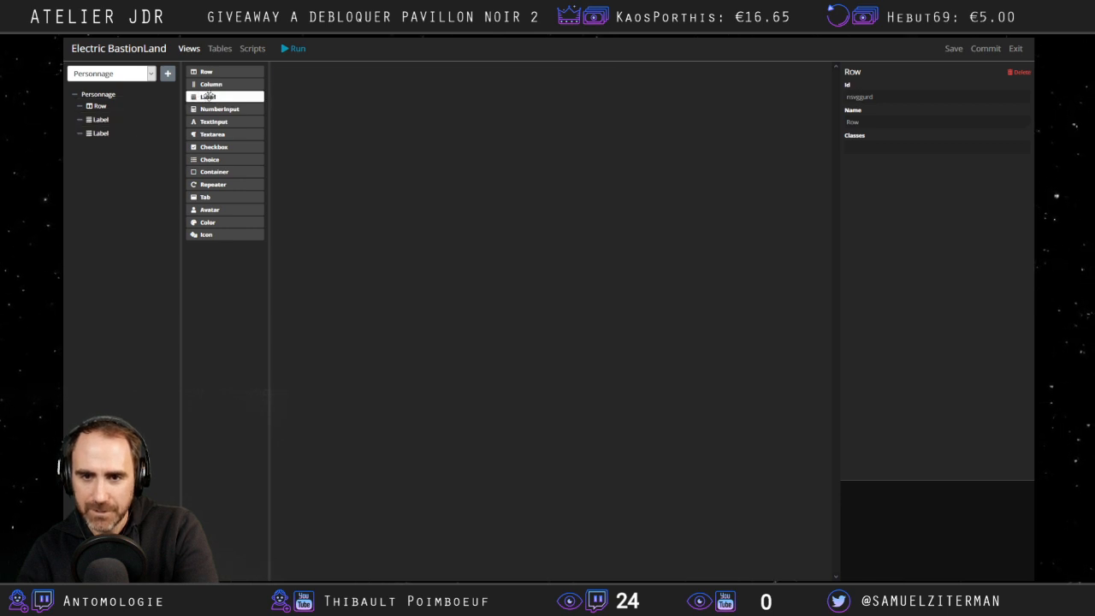
pyautogui.moveTo(209, 97); pyautogui.dragTo(138, 144)
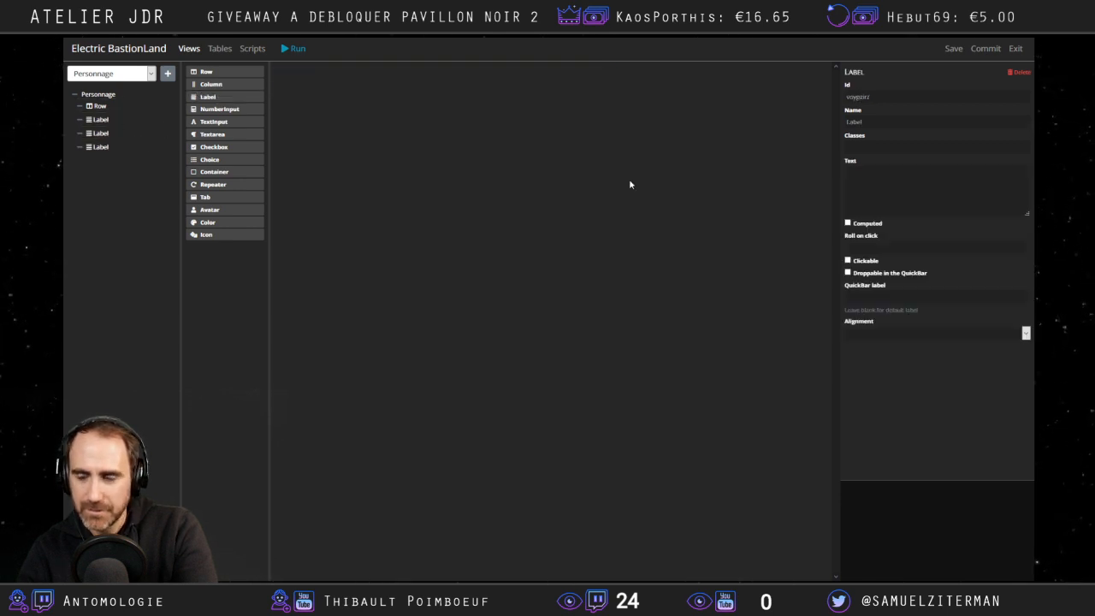
# Set the first label's Id, Name and Text to FORce.
pyautogui.doubleClick(915, 92)
pyautogui.write('PO')
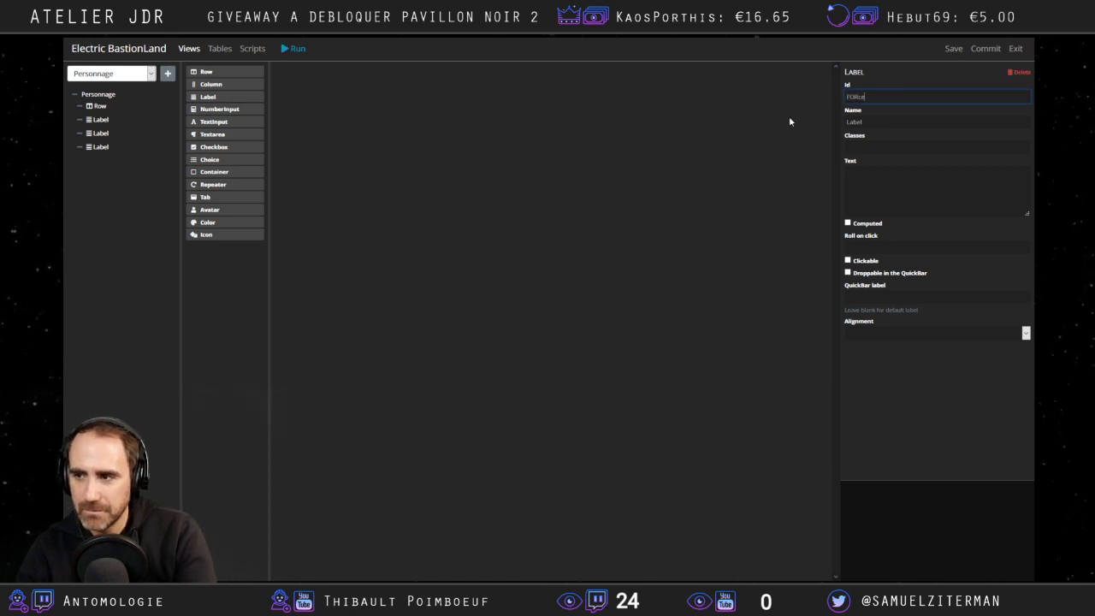
pyautogui.doubleClick(881, 122)
pyautogui.write('FO')
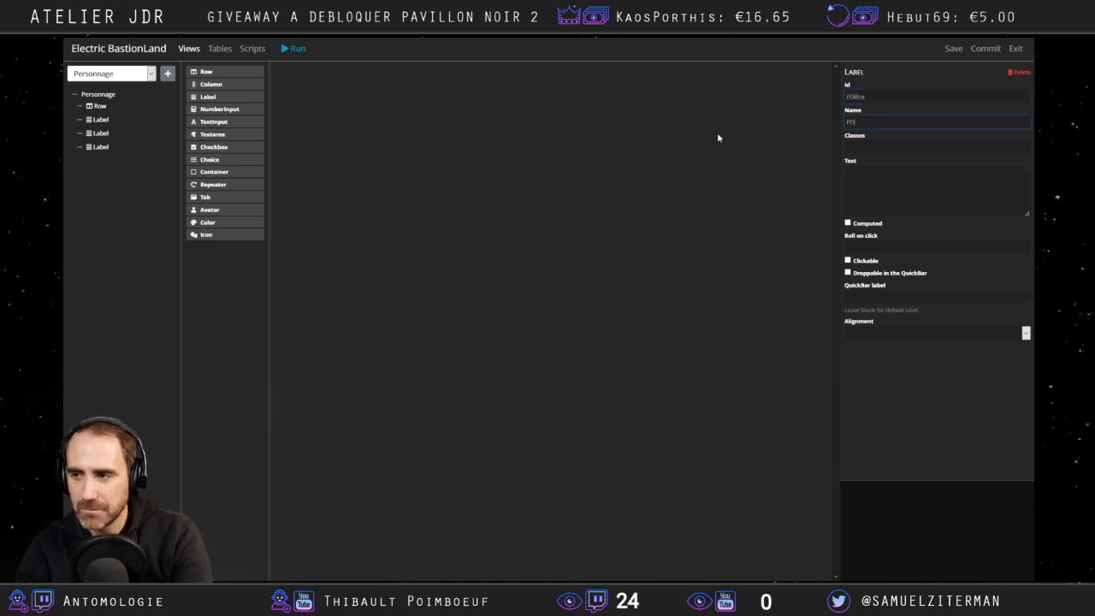
pyautogui.write('Rce')
pyautogui.click(878, 176)
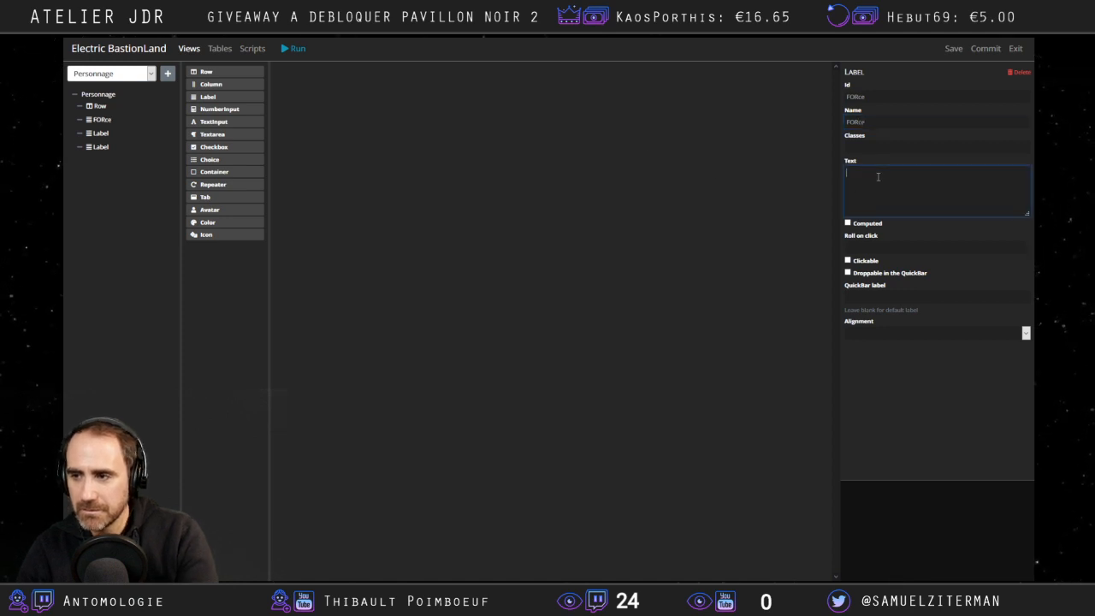
pyautogui.write('FOR')
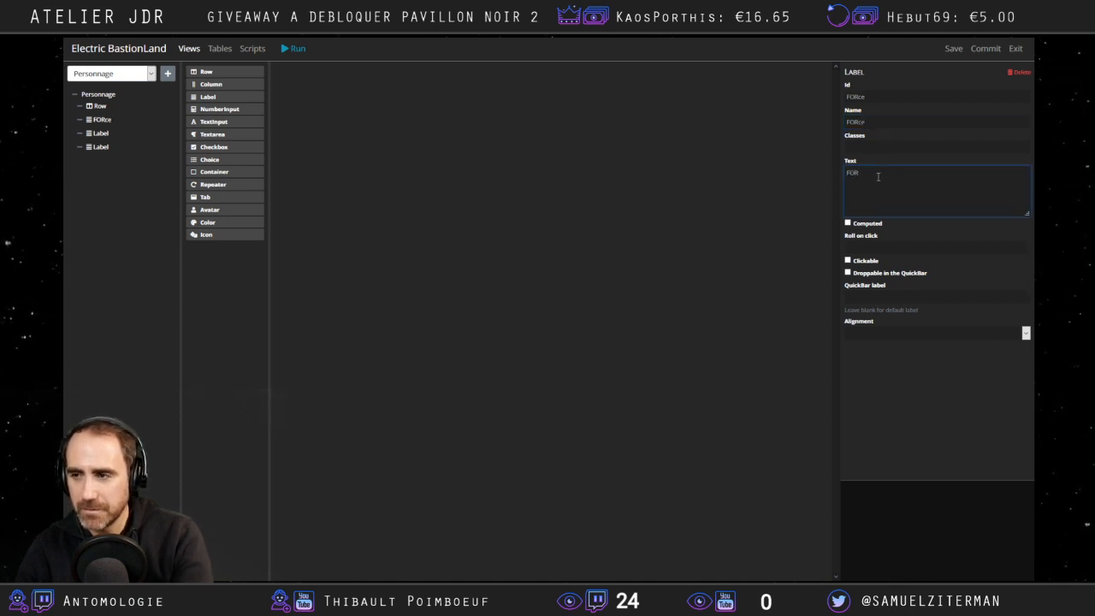
pyautogui.write('ce')
pyautogui.click(568, 280)
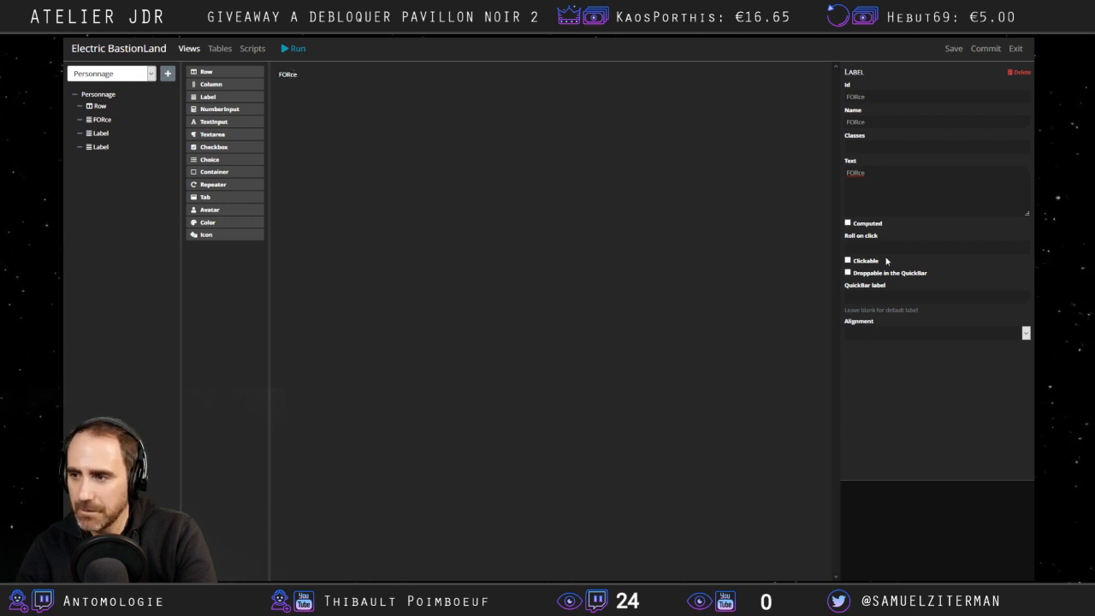
pyautogui.click(859, 249)
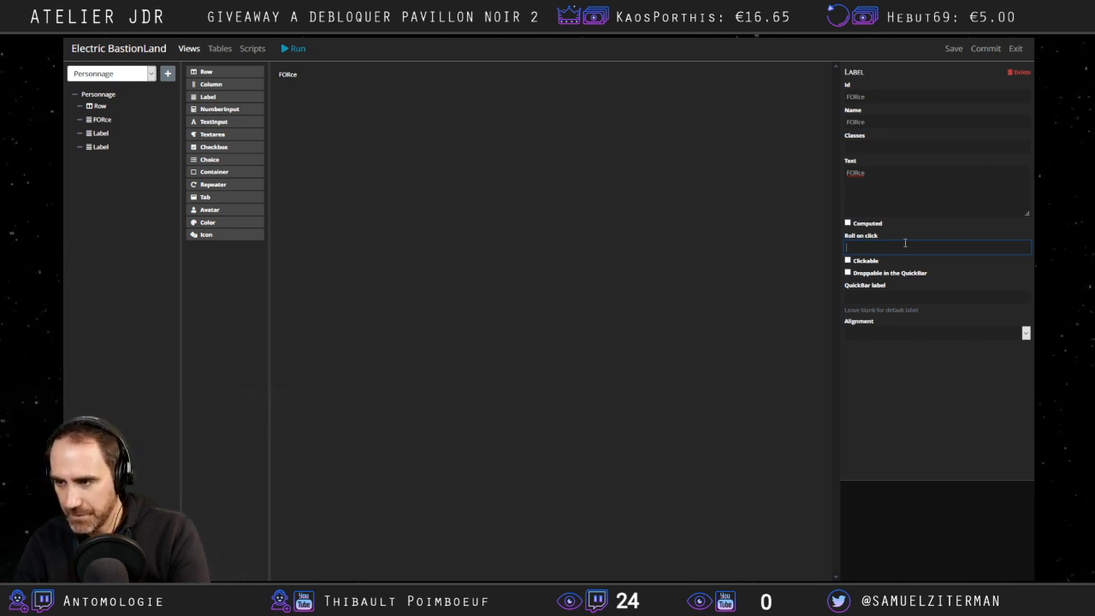
pyautogui.write('1d20 <= @FOR')
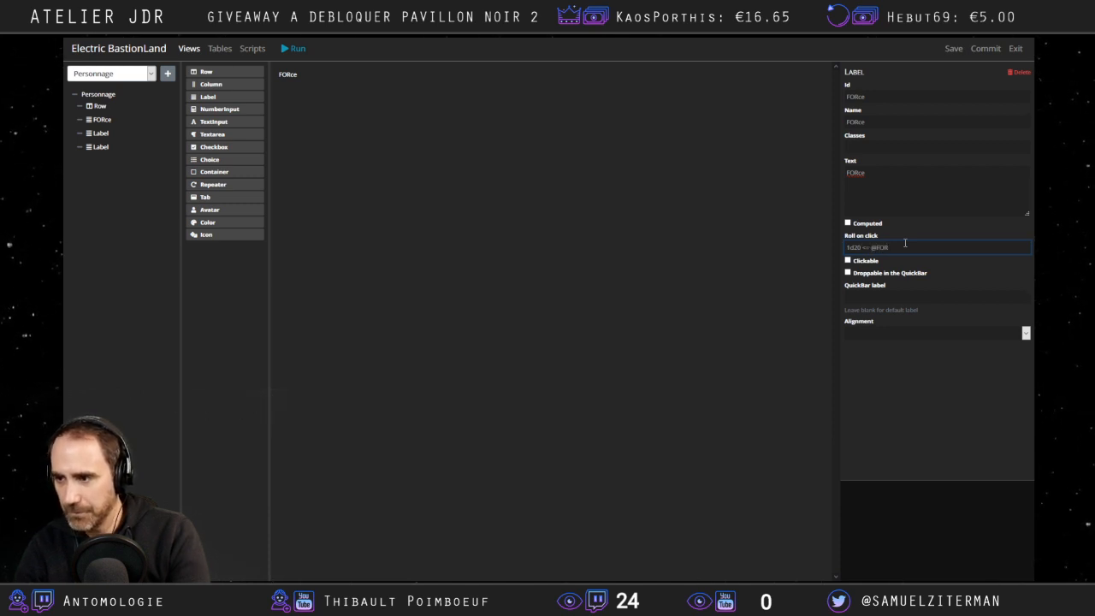
pyautogui.click(864, 261)
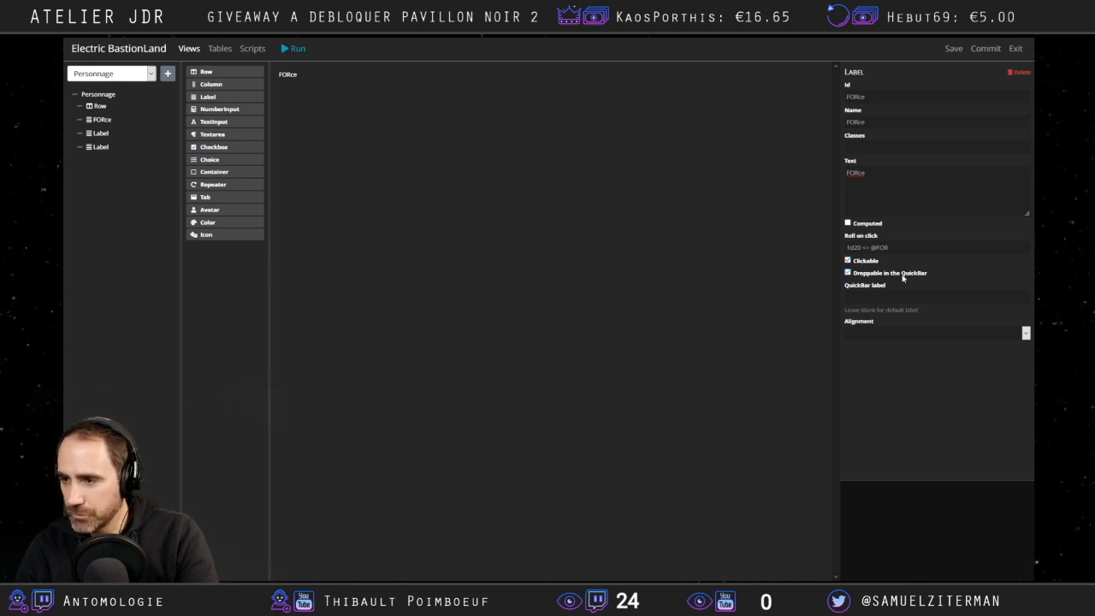
pyautogui.click(851, 296)
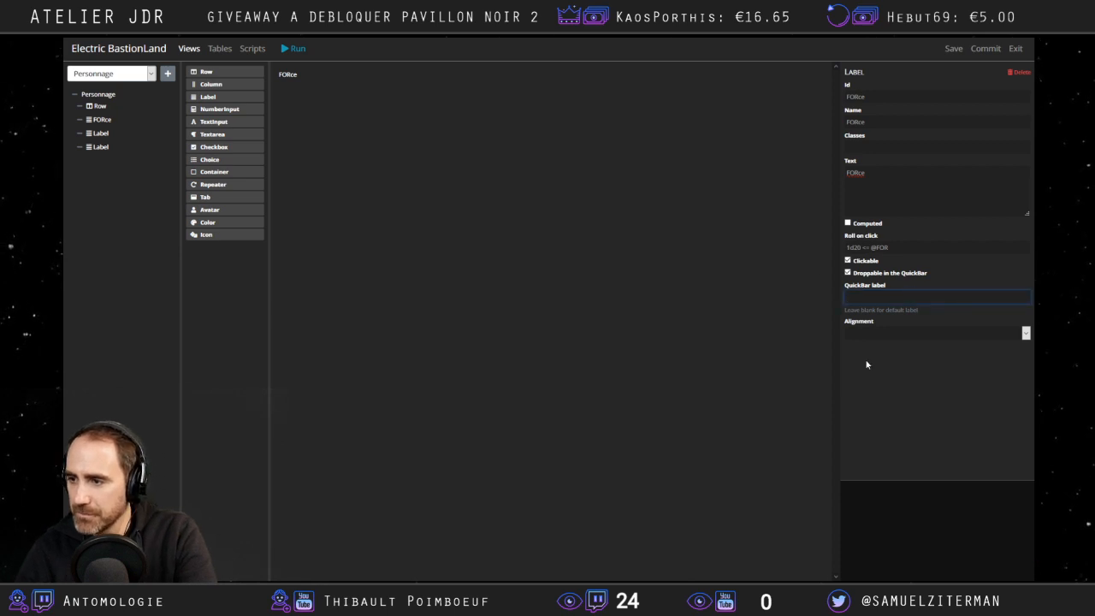
pyautogui.write('FOR')
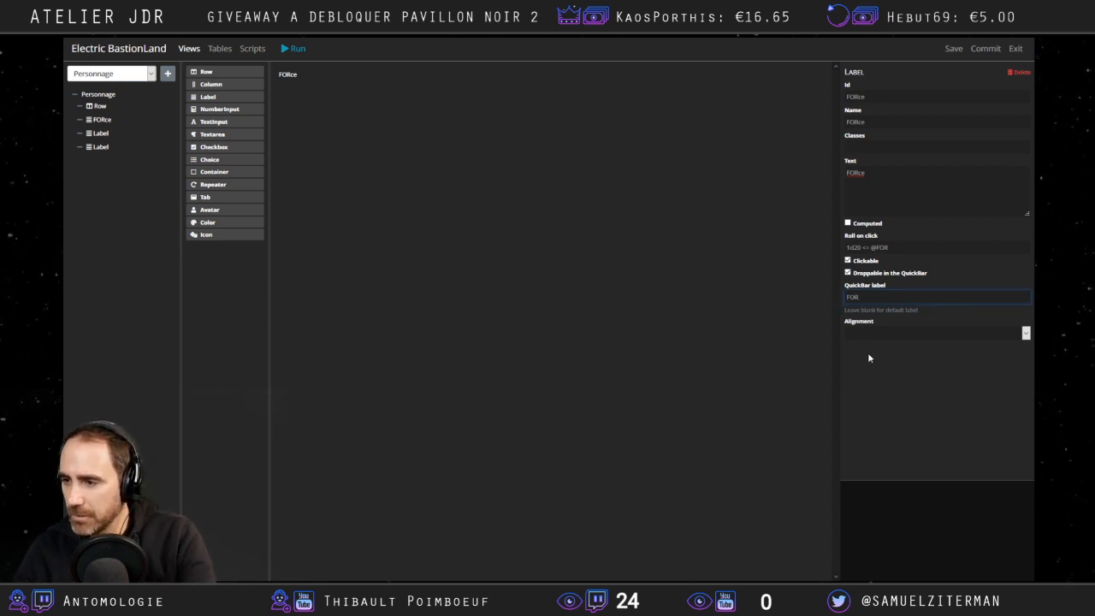
# Try Center alignment on the FORce label and settle on Left.
pyautogui.click(933, 335)
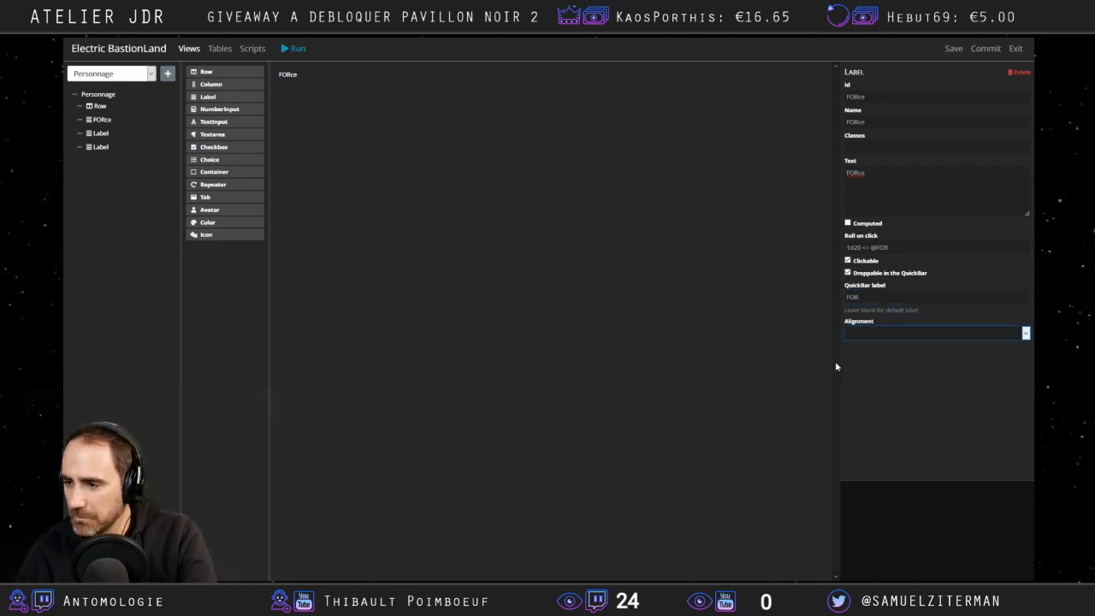
pyautogui.click(863, 373)
pyautogui.click(897, 332)
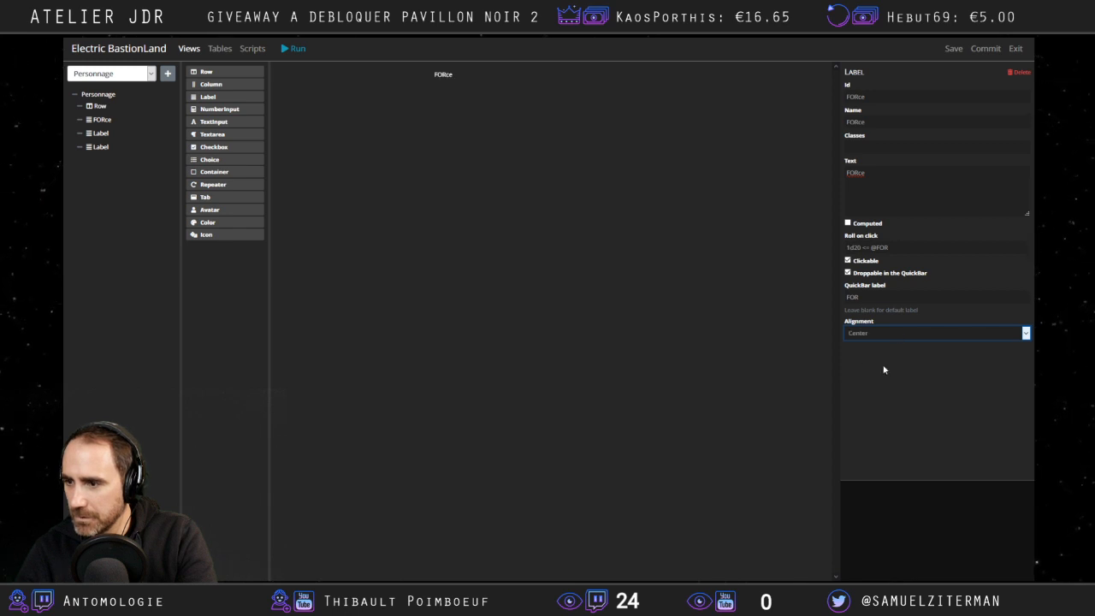
pyautogui.click(883, 358)
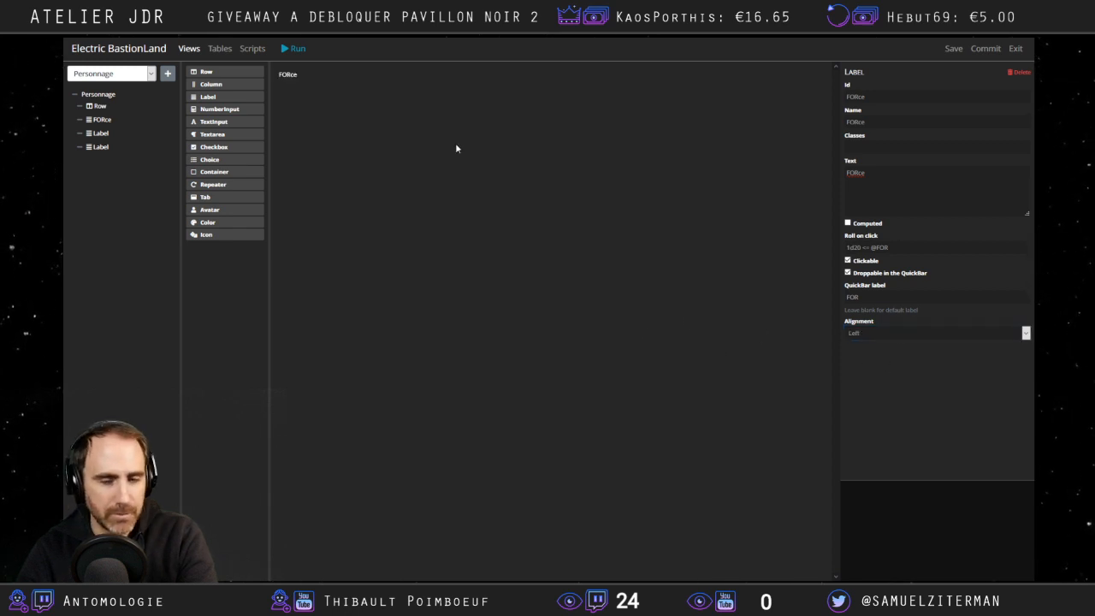
pyautogui.click(910, 148)
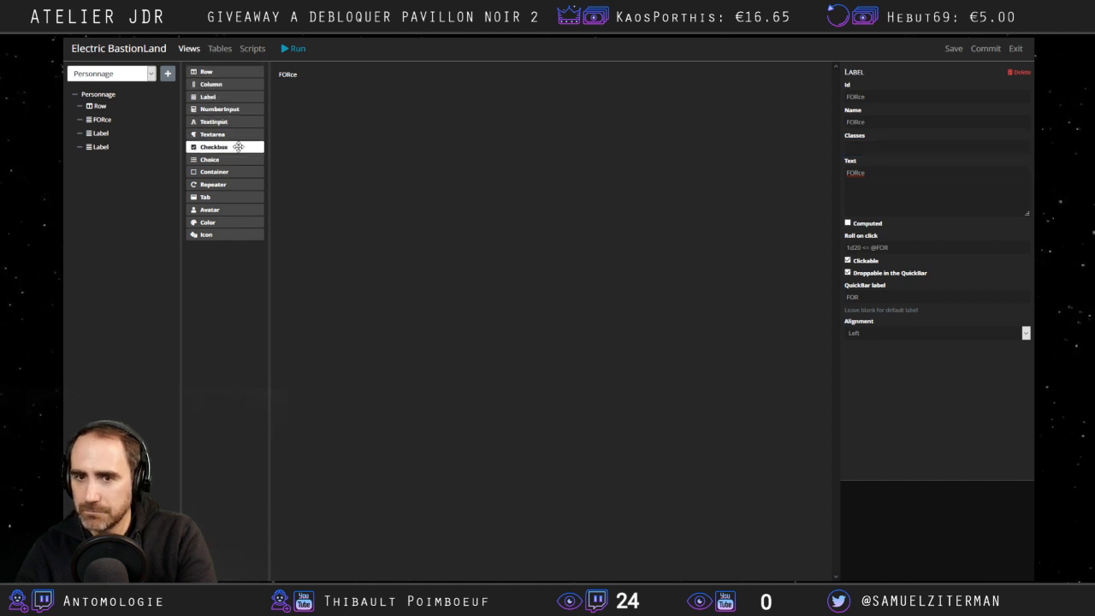
# Add a NumberInput directly below FORce in the widget tree and enter 18 in its field on the canvas.
pyautogui.moveTo(218, 123); pyautogui.dragTo(127, 118)
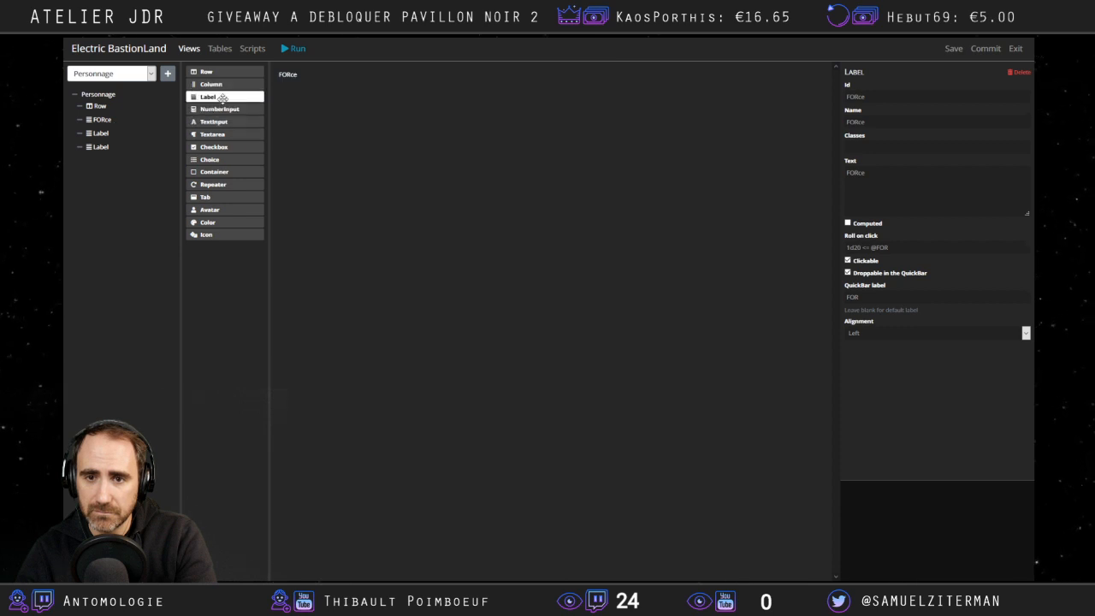
pyautogui.moveTo(221, 109); pyautogui.dragTo(141, 127)
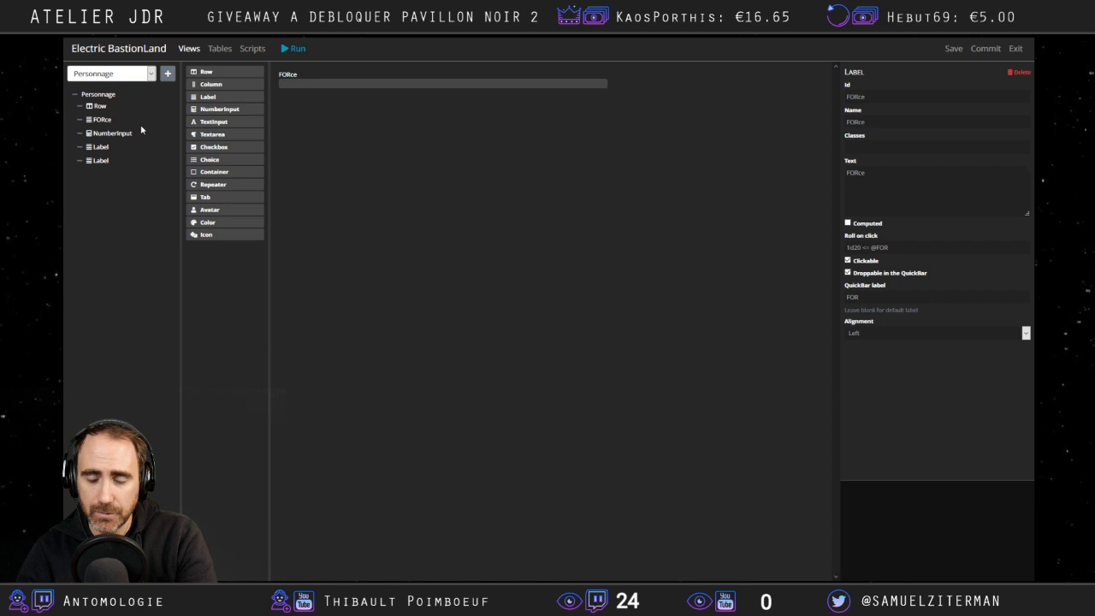
pyautogui.click(324, 88)
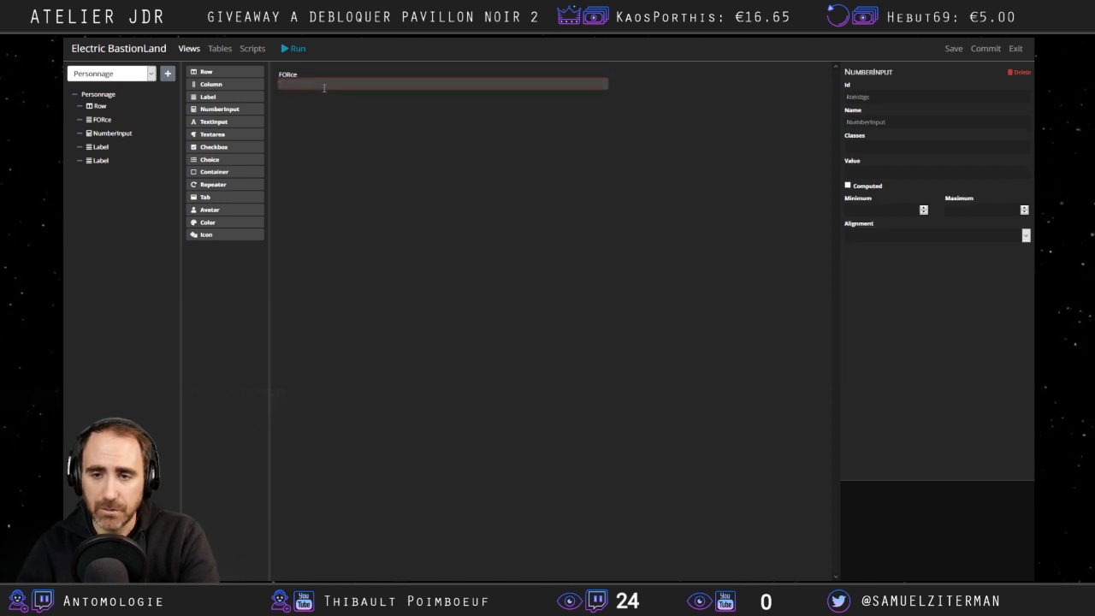
pyautogui.write('18')
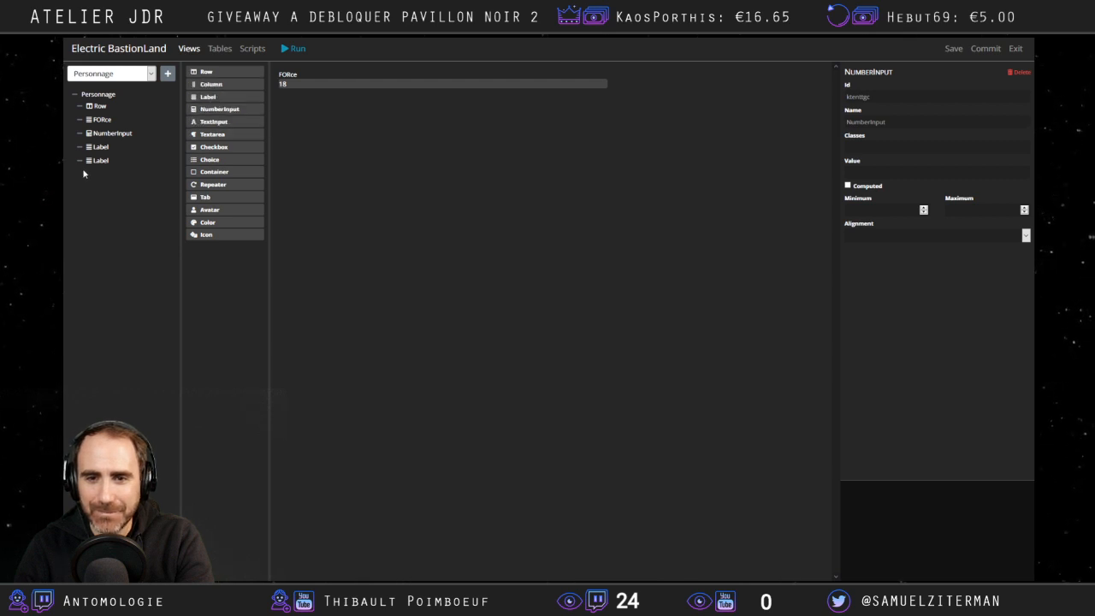
# Set the Id and Name of the label below the NumberInput to Dextérité.
pyautogui.click(103, 156)
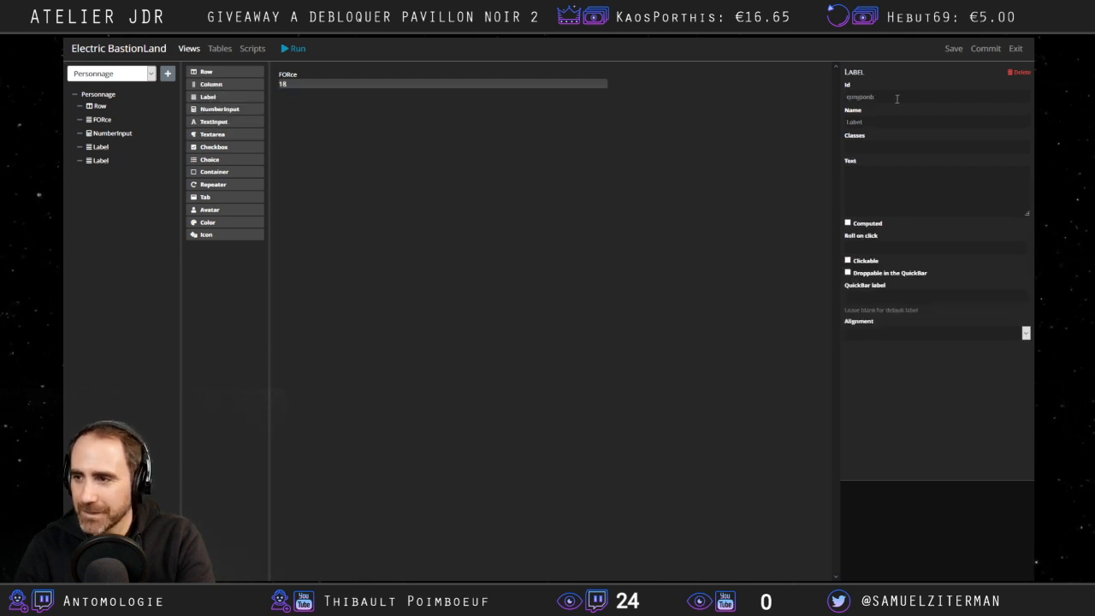
pyautogui.moveTo(897, 99); pyautogui.dragTo(757, 104)
pyautogui.write('Dex')
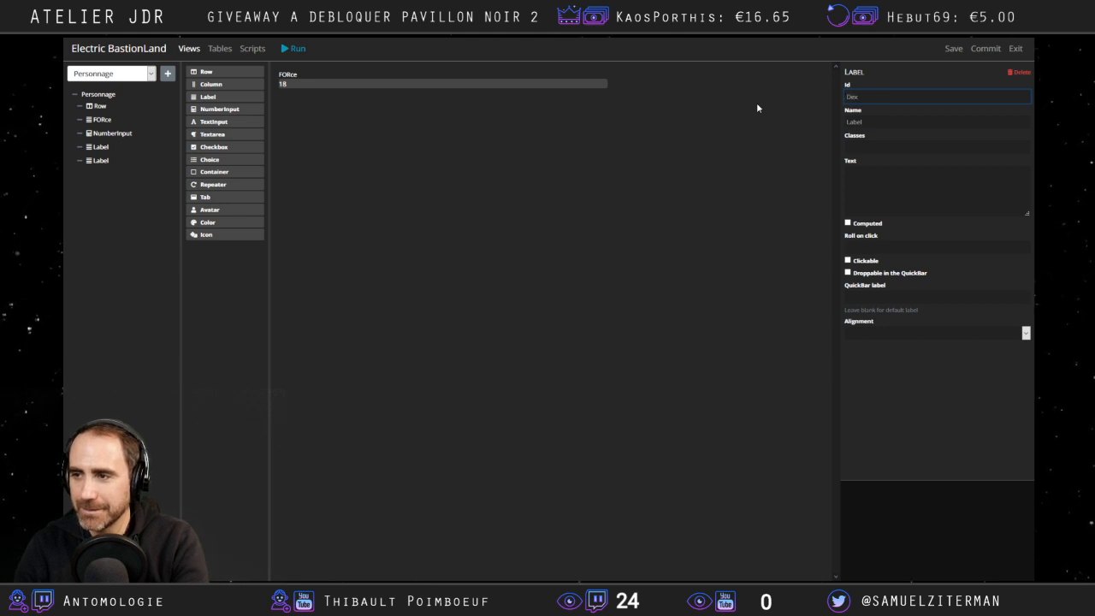
pyautogui.write('terité')
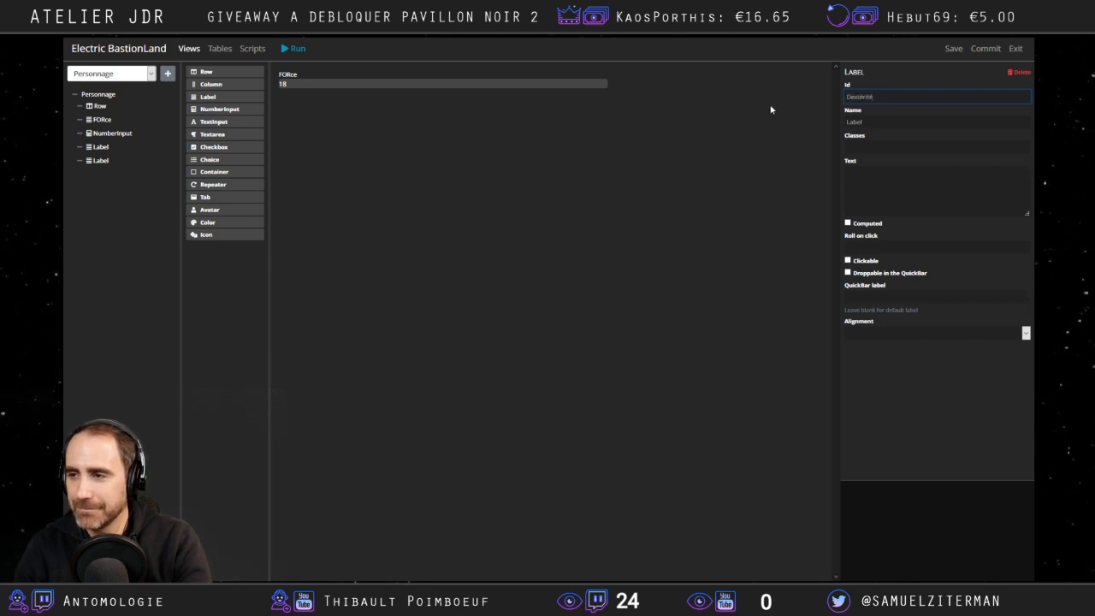
pyautogui.doubleClick(859, 96)
pyautogui.hotkey('ctrl', 'c')
pyautogui.click(892, 121)
pyautogui.hotkey('ctrl', 'v')
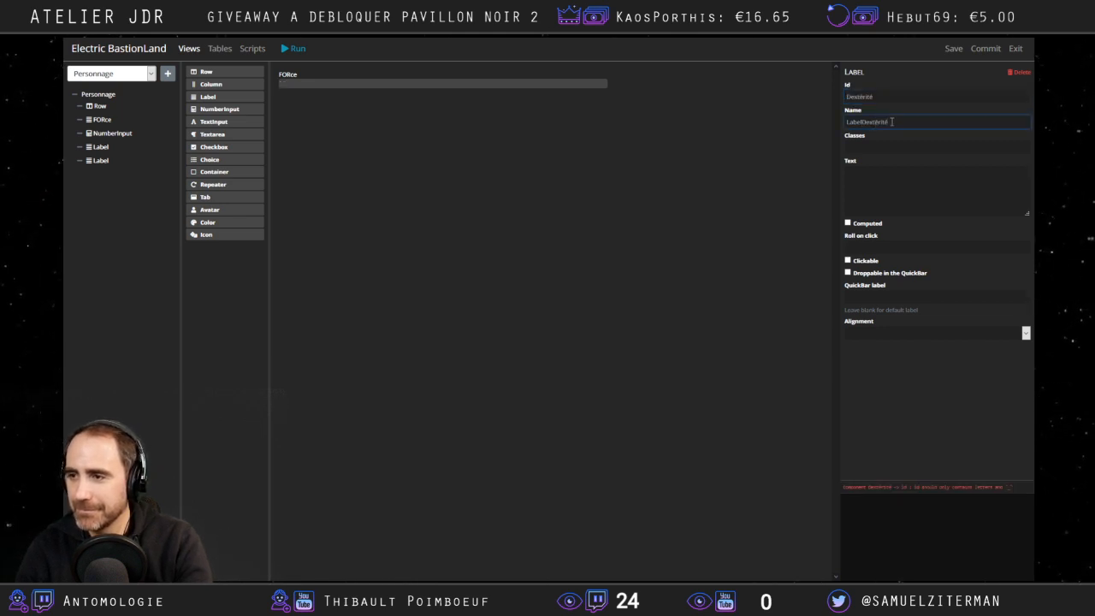
pyautogui.moveTo(891, 121); pyautogui.dragTo(846, 122)
pyautogui.hotkey('ctrl', 'v')
pyautogui.click(866, 146)
pyautogui.click(868, 176)
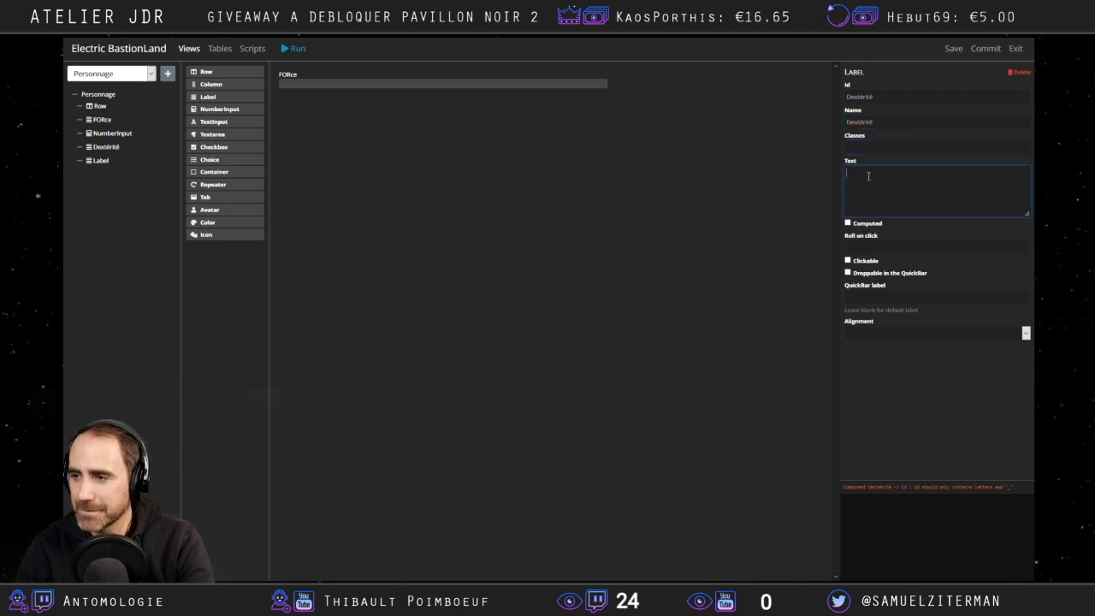
pyautogui.click(876, 250)
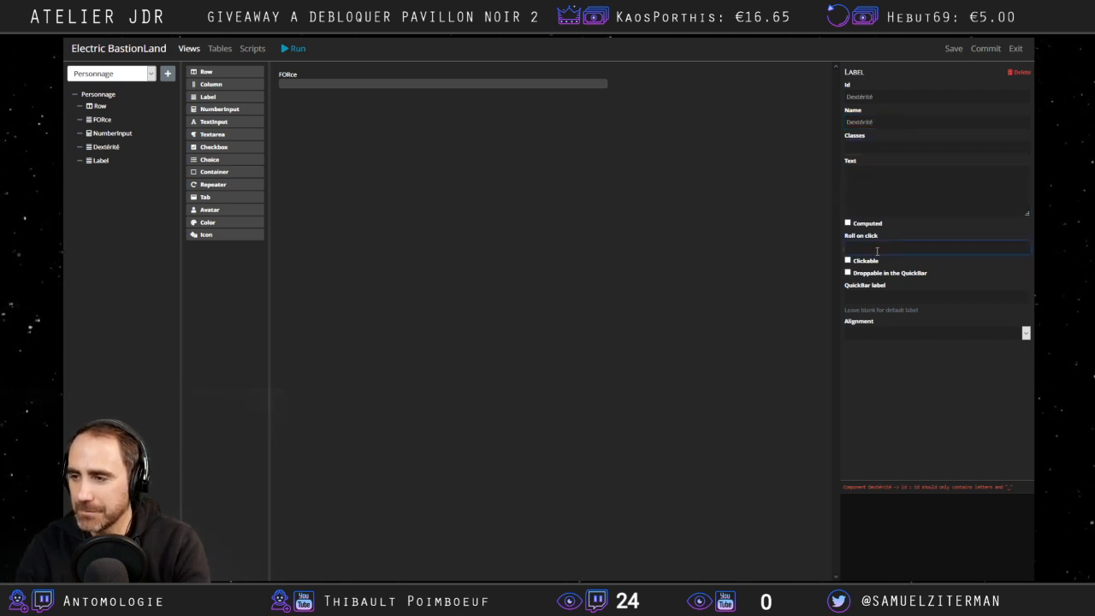
pyautogui.click(872, 262)
pyautogui.click(873, 273)
pyautogui.click(881, 248)
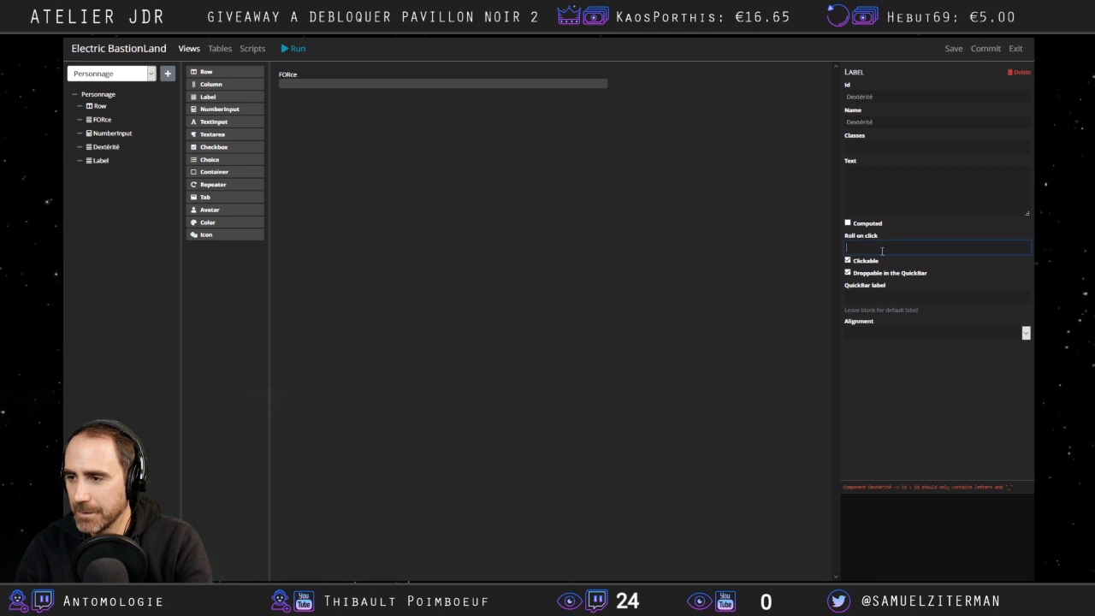
pyautogui.write('1d20')
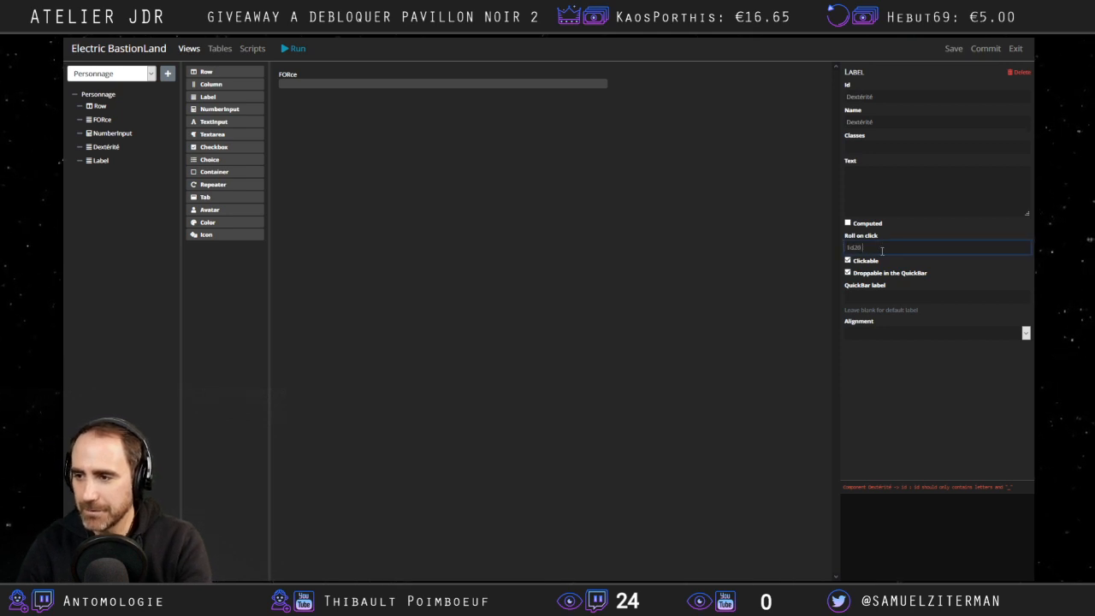
pyautogui.write(' <=')
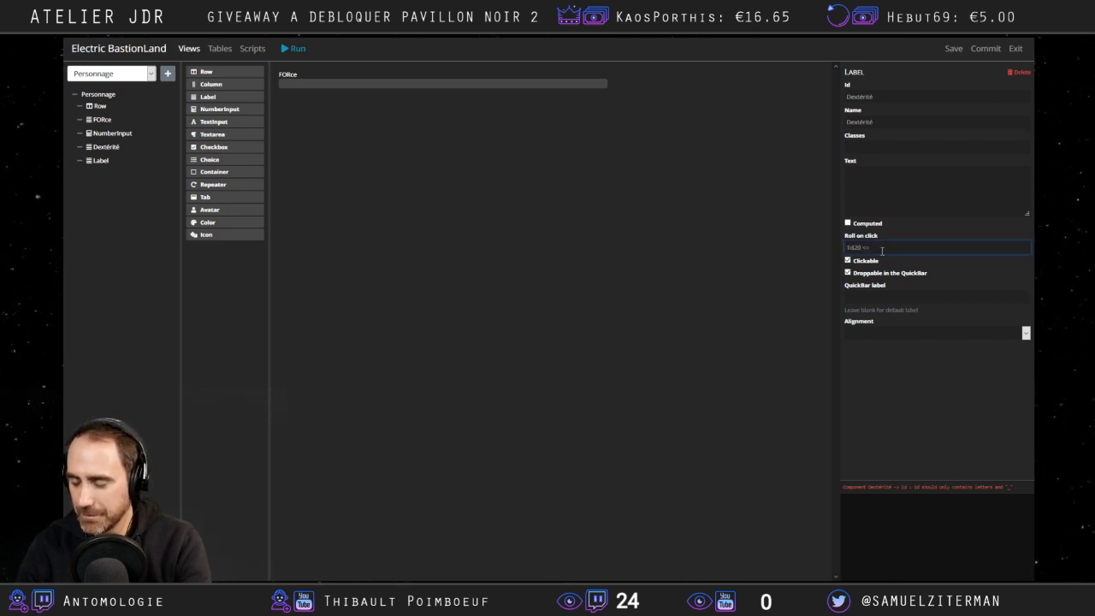
pyautogui.write(' @DEX')
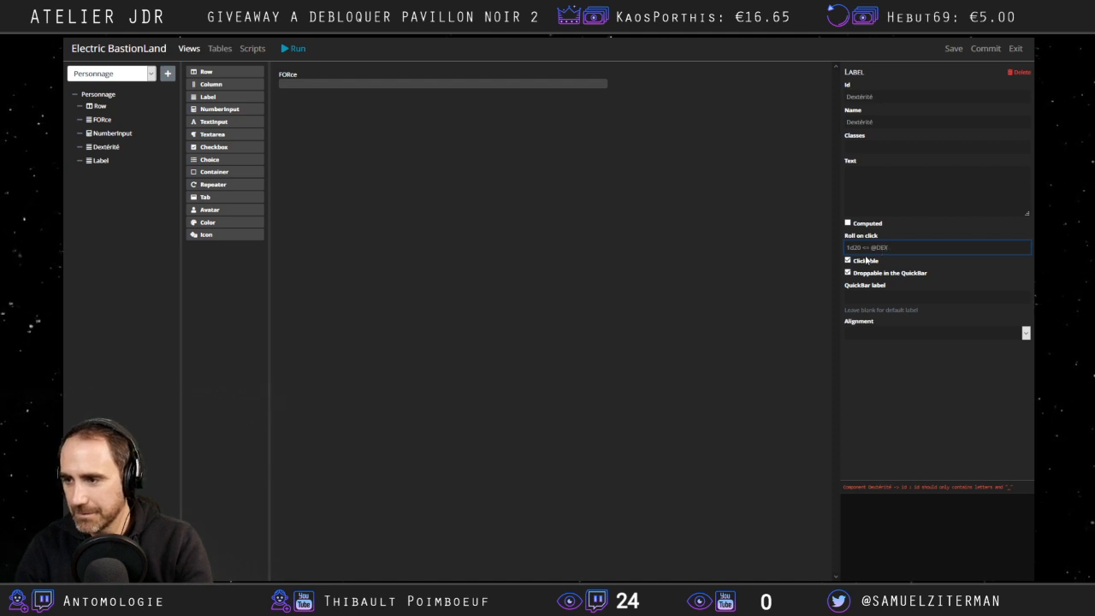
pyautogui.click(885, 295)
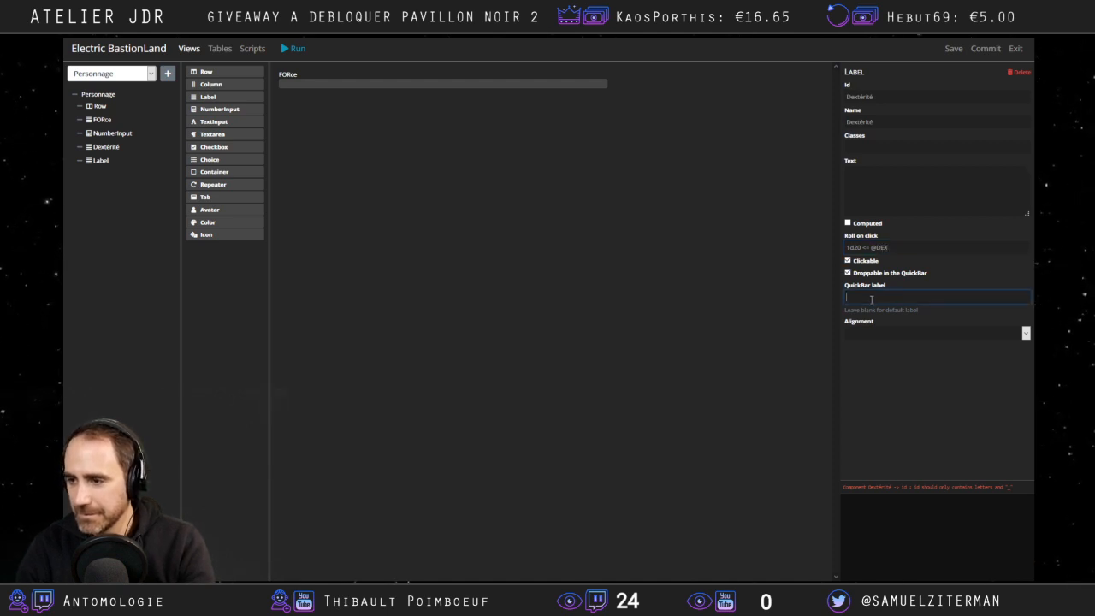
pyautogui.write('DEX')
pyautogui.click(459, 311)
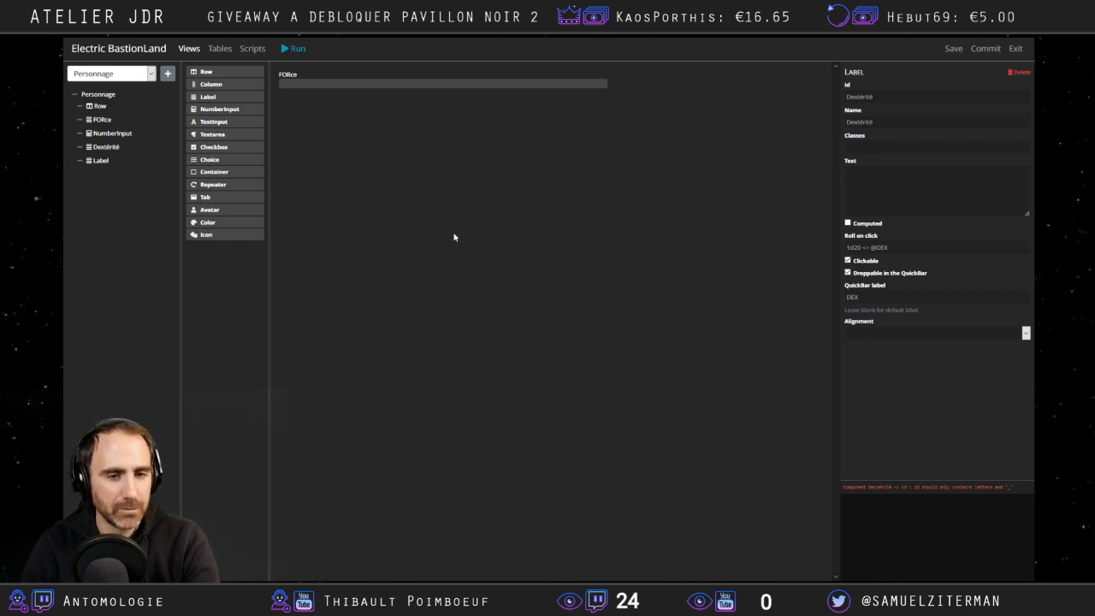
# Try placing a NumberInput below Dextérité, and add a Container between FORce and the existing NumberInput.
pyautogui.moveTo(221, 109); pyautogui.dragTo(135, 157)
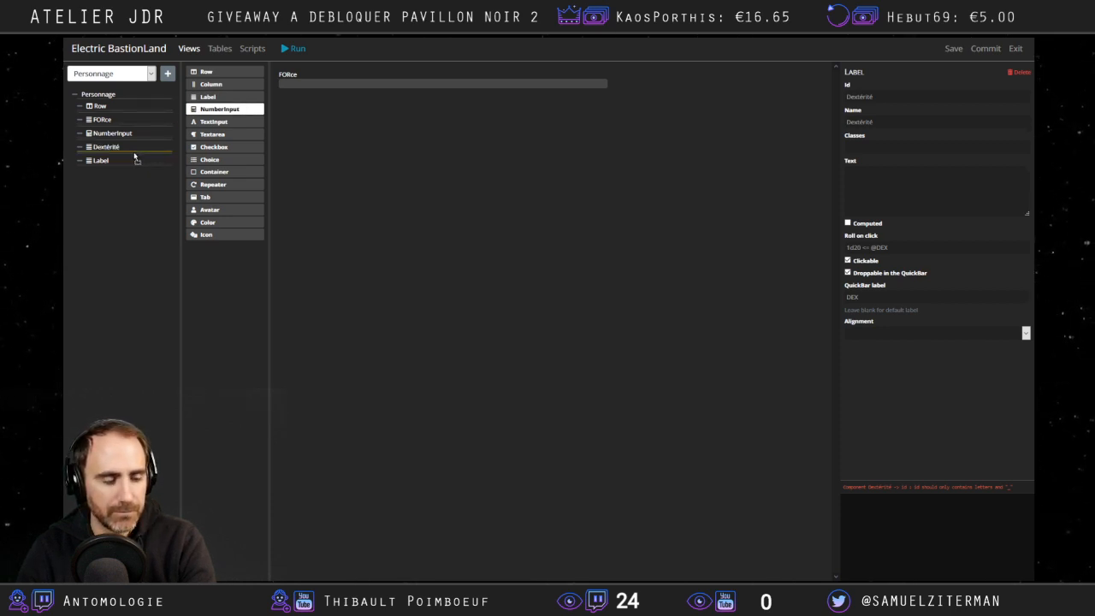
pyautogui.moveTo(135, 157); pyautogui.dragTo(405, 86)
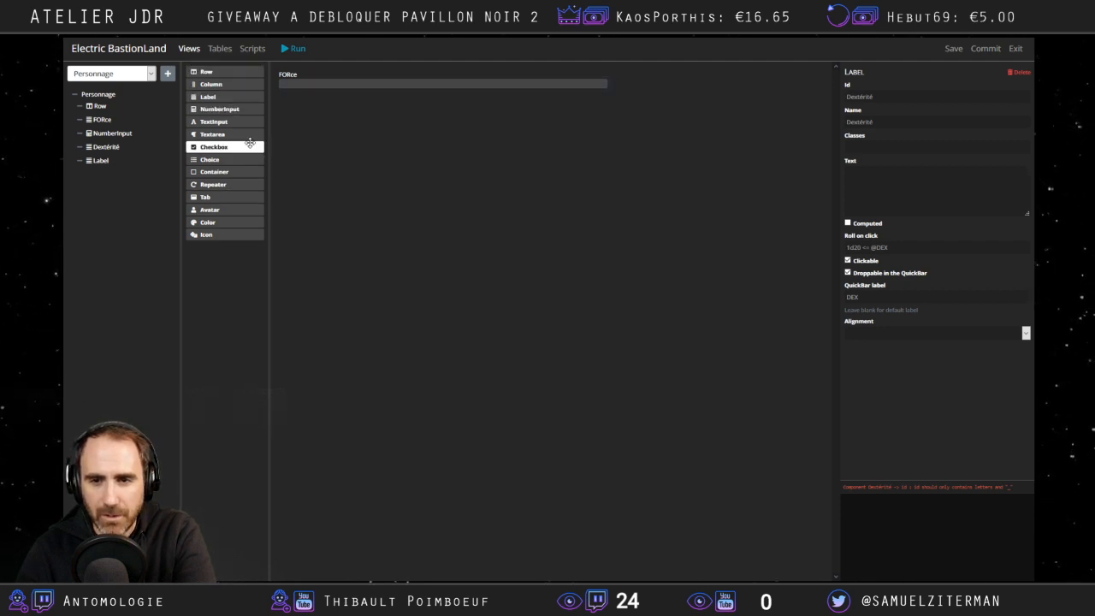
pyautogui.moveTo(229, 171); pyautogui.dragTo(129, 113)
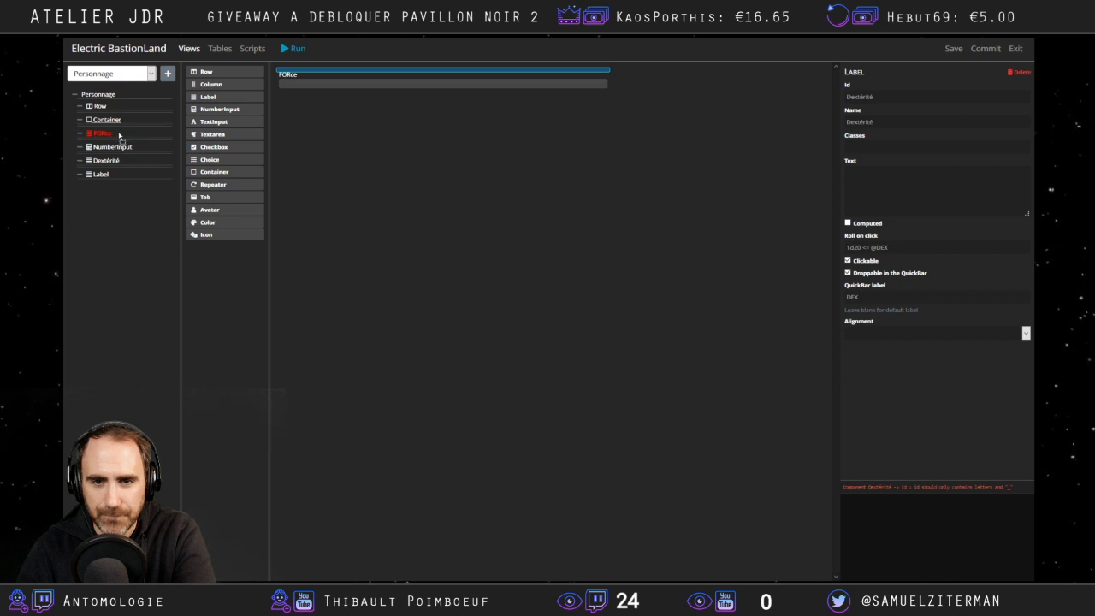
pyautogui.moveTo(119, 140); pyautogui.dragTo(121, 141)
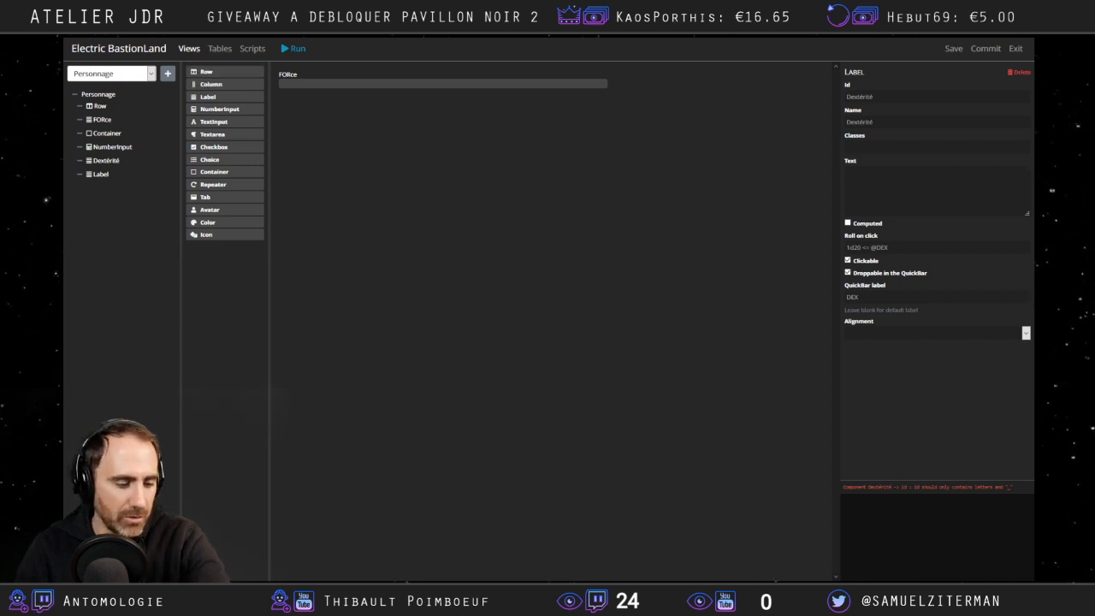
# Switch to the rulebook's Characters page to read the ability score rules.
pyautogui.hotkey('alt', 'Tab')
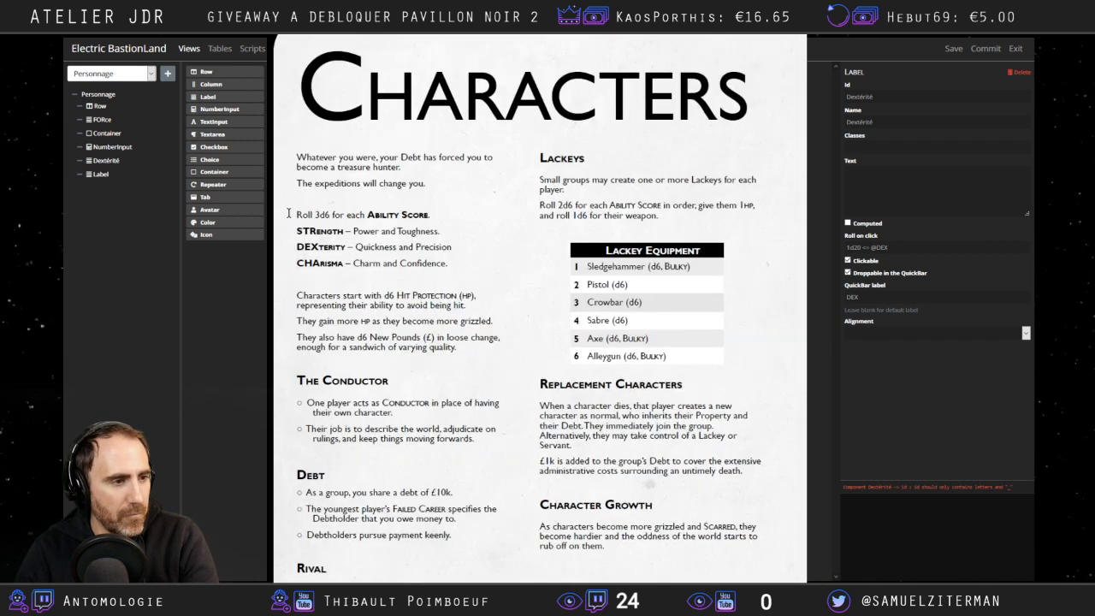
# Read the rulebook's passages on ability scores, Hit Protection and starting New Pounds.
pyautogui.moveTo(289, 213); pyautogui.dragTo(445, 267)
pyautogui.click(429, 272)
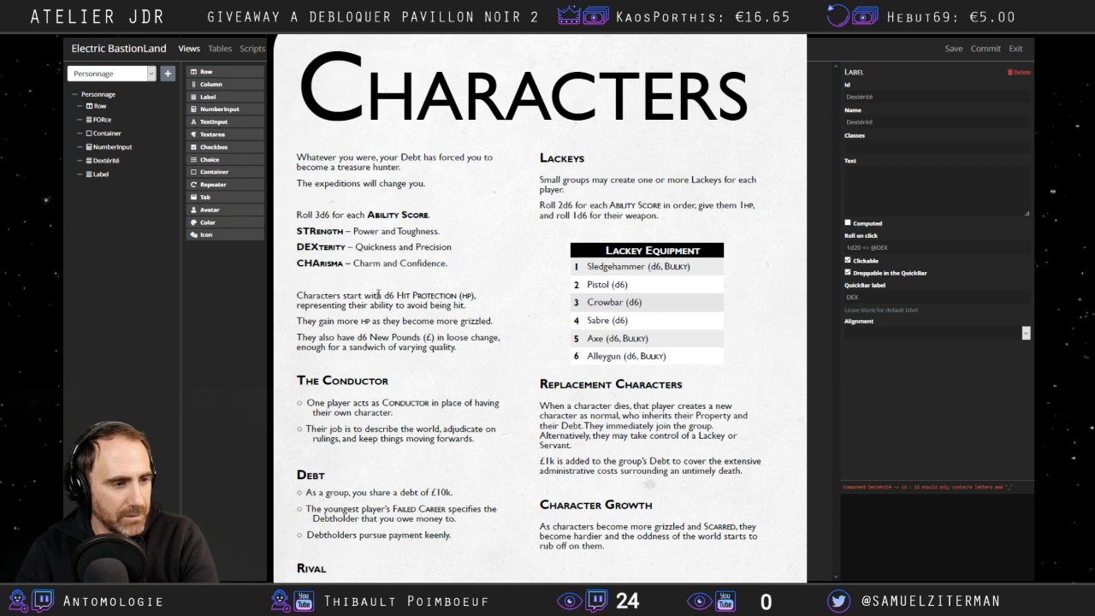
pyautogui.moveTo(289, 294); pyautogui.dragTo(477, 297)
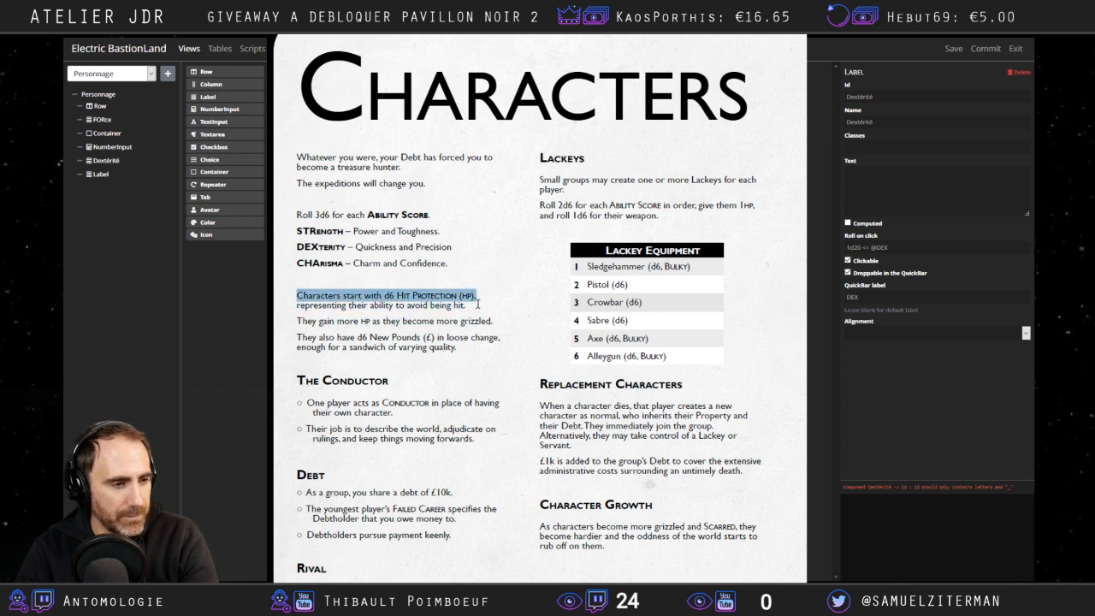
pyautogui.click(417, 324)
pyautogui.moveTo(289, 322); pyautogui.dragTo(467, 361)
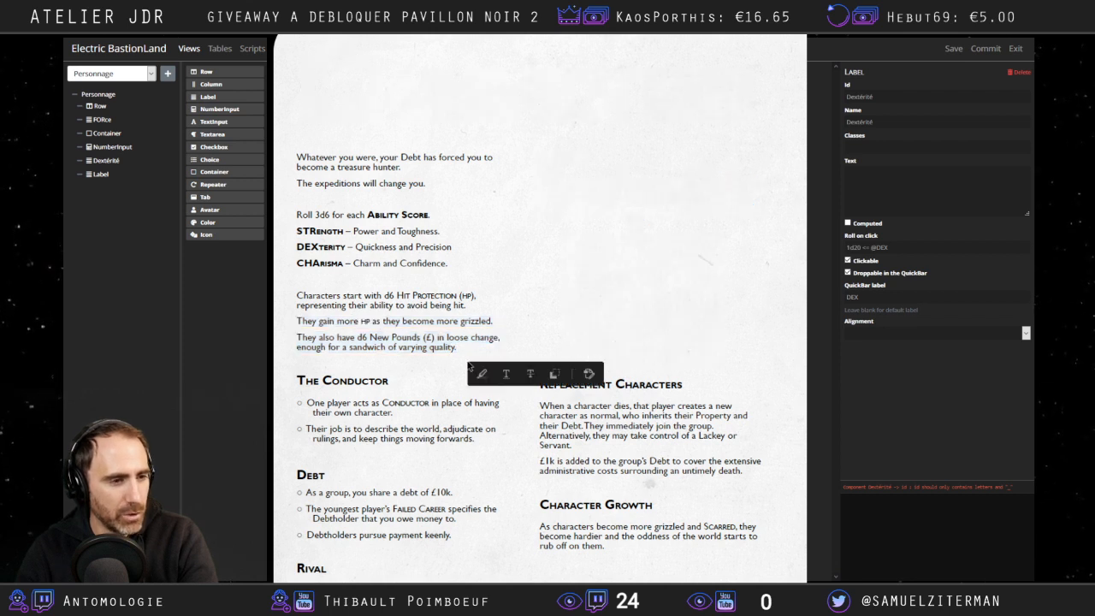
pyautogui.click(454, 324)
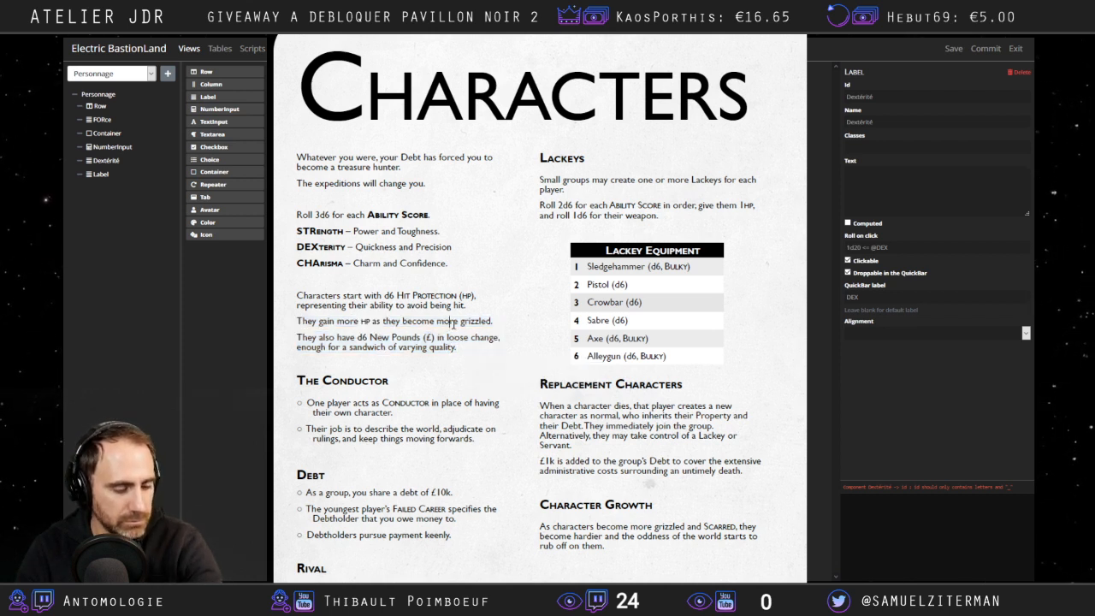
# Switch back to the system builder, add a Column between Dextérité and the last Label, and set its size to 6.
pyautogui.hotkey('alt', 'Tab')
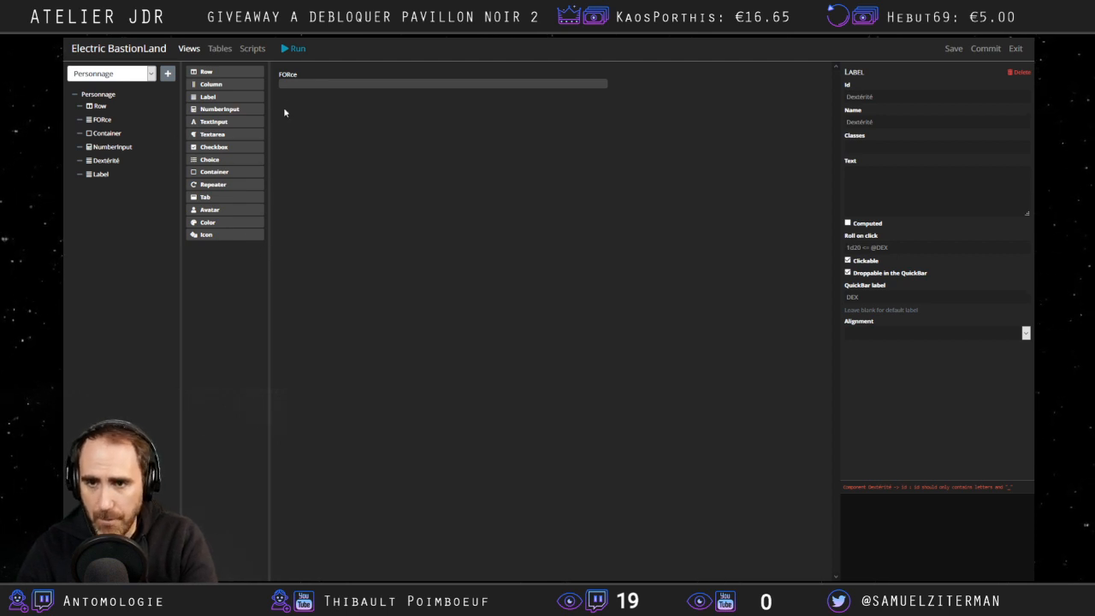
pyautogui.moveTo(209, 86); pyautogui.dragTo(132, 168)
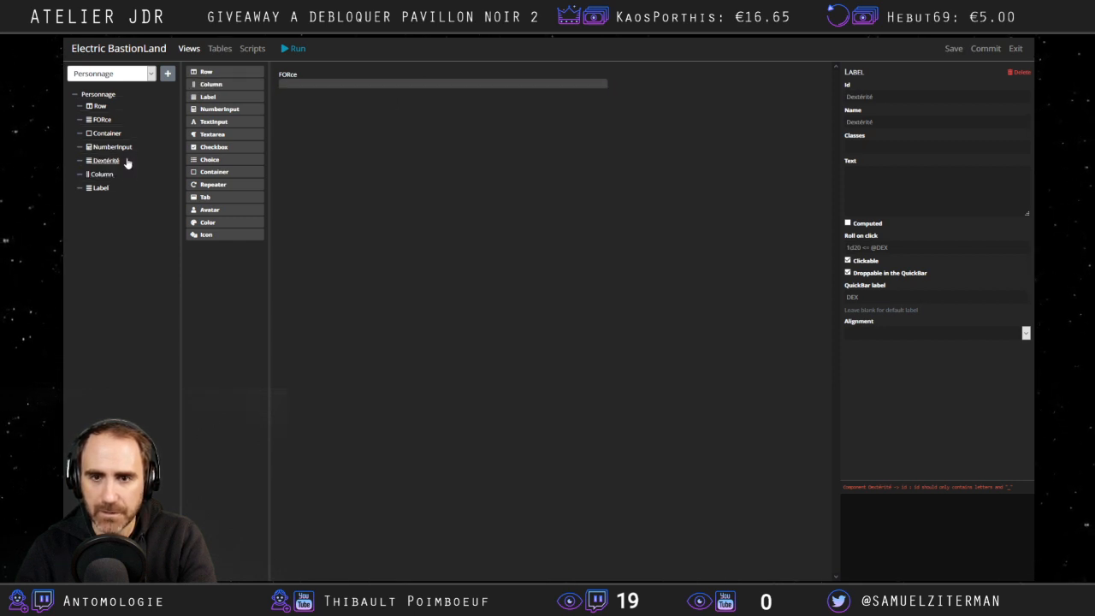
pyautogui.click(101, 175)
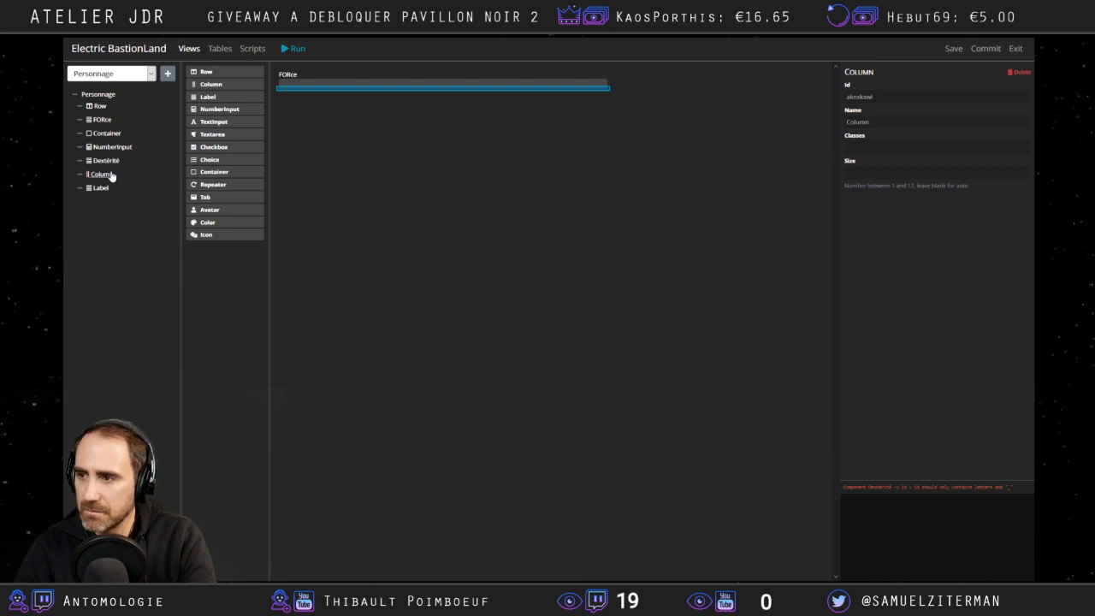
pyautogui.click(891, 175)
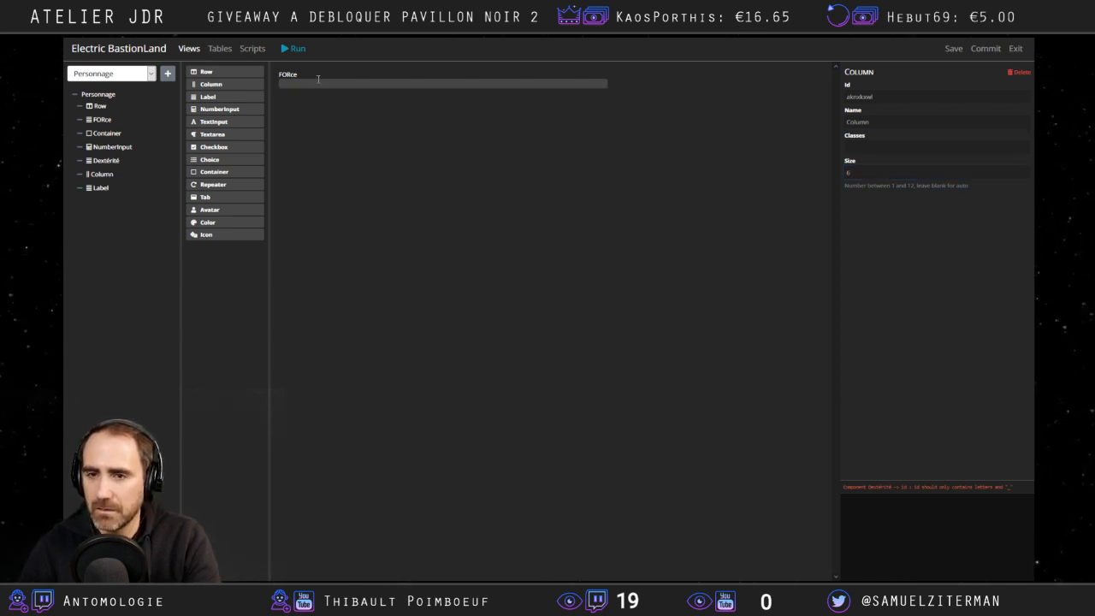
# Limit the NumberInput to a minimum of 1 and a maximum of 20.
pyautogui.click(109, 147)
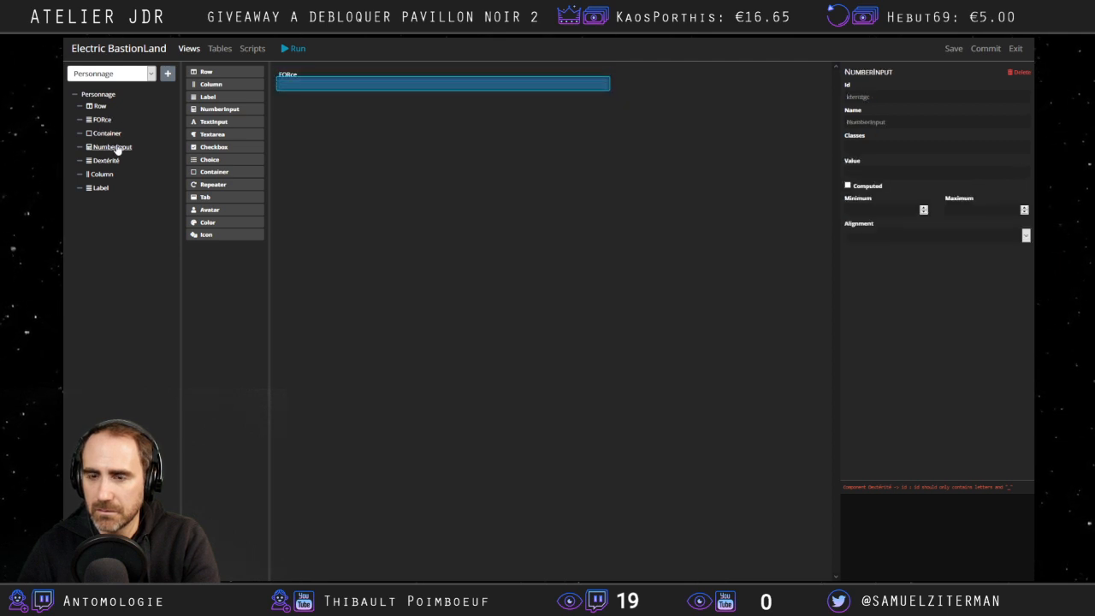
pyautogui.click(897, 208)
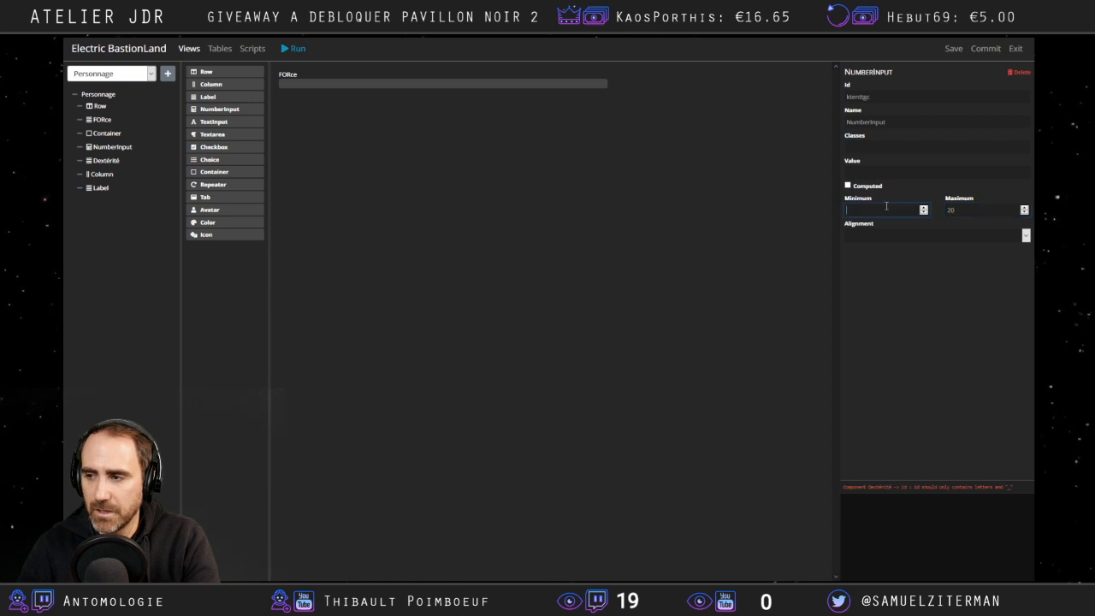
pyautogui.write('1')
pyautogui.click(741, 223)
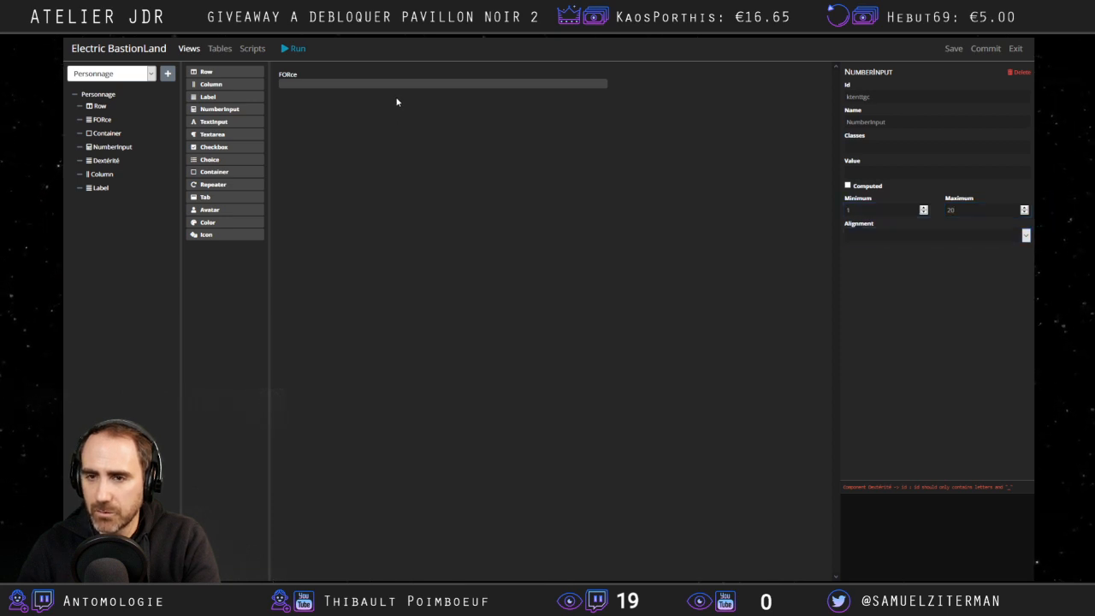
# Check the number field under FORce in the preview, along with its Value and Alignment properties.
pyautogui.click(400, 83)
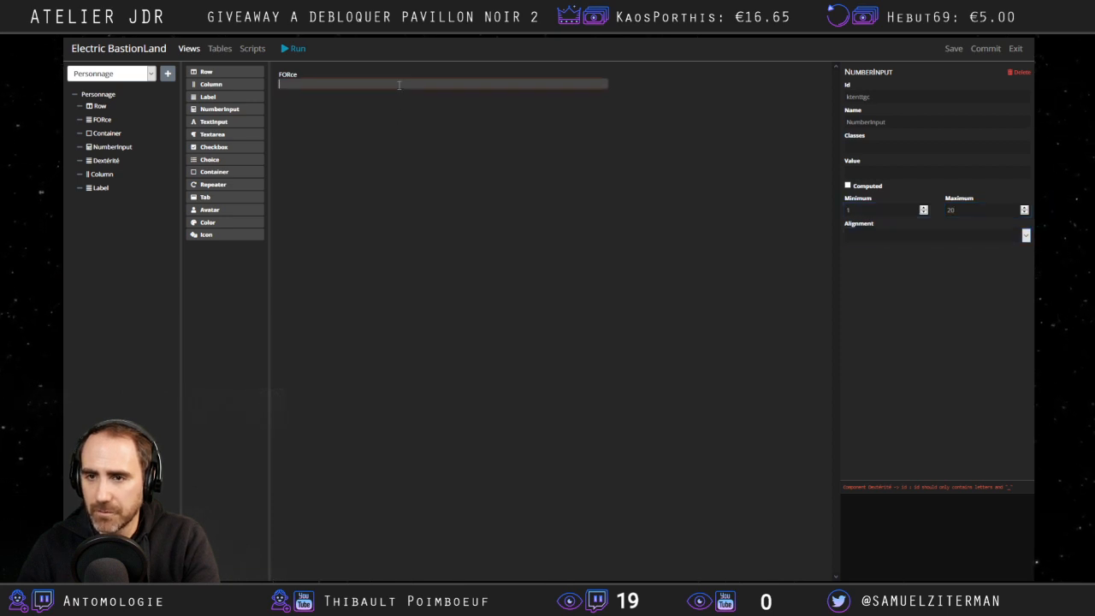
pyautogui.click(879, 174)
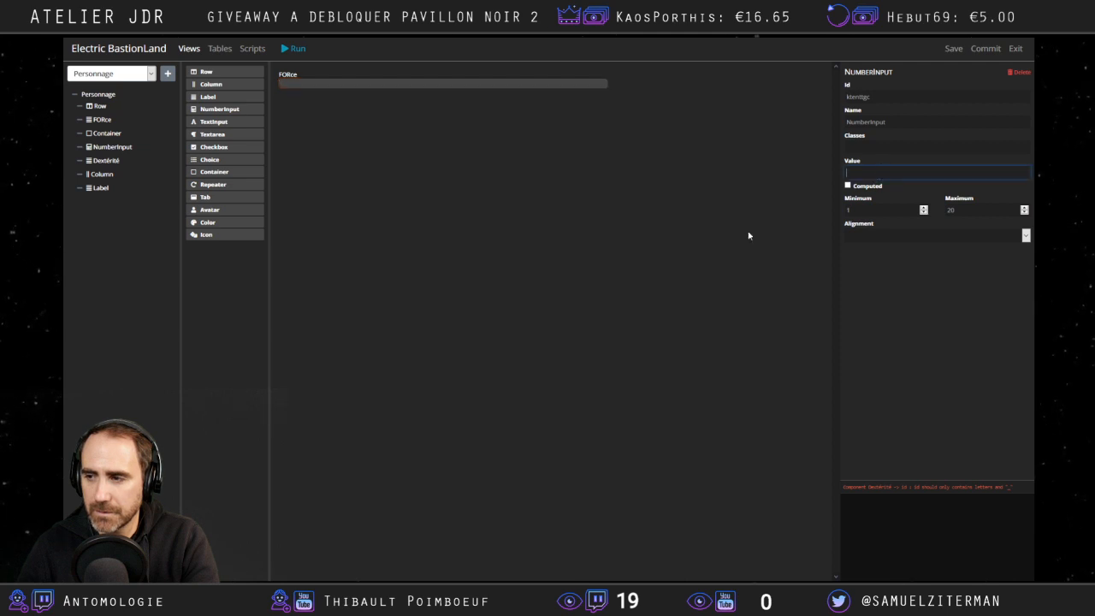
pyautogui.click(750, 236)
pyautogui.click(903, 236)
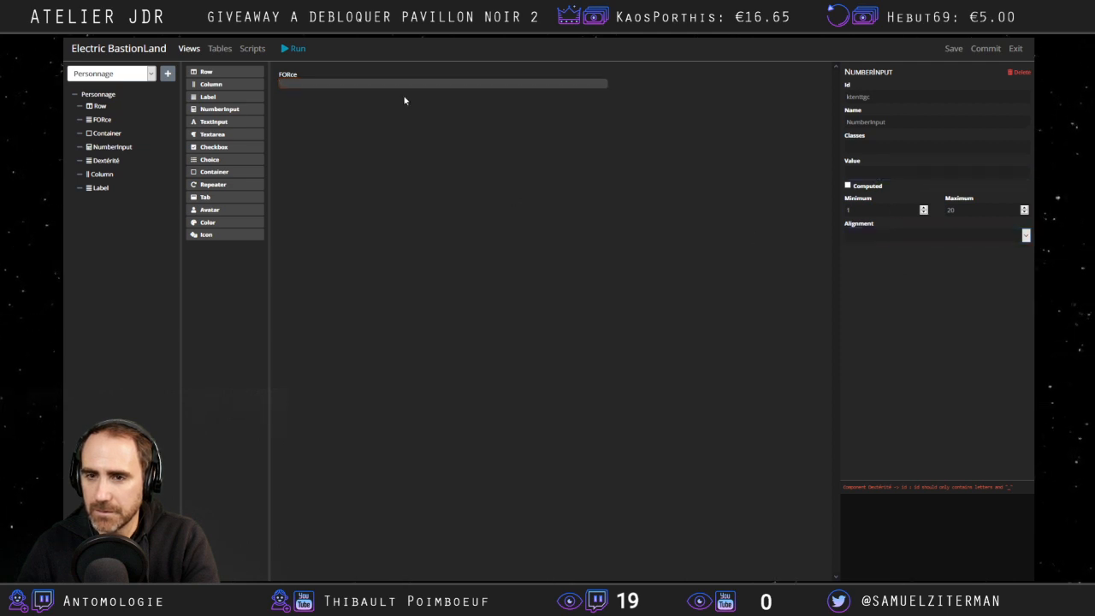
pyautogui.click(377, 81)
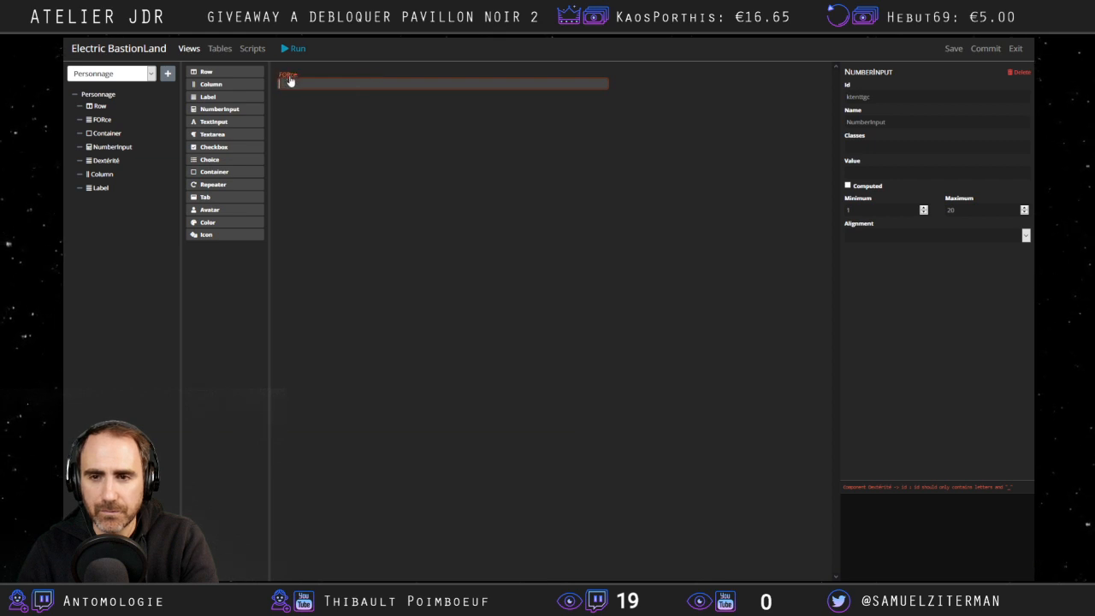
pyautogui.click(313, 142)
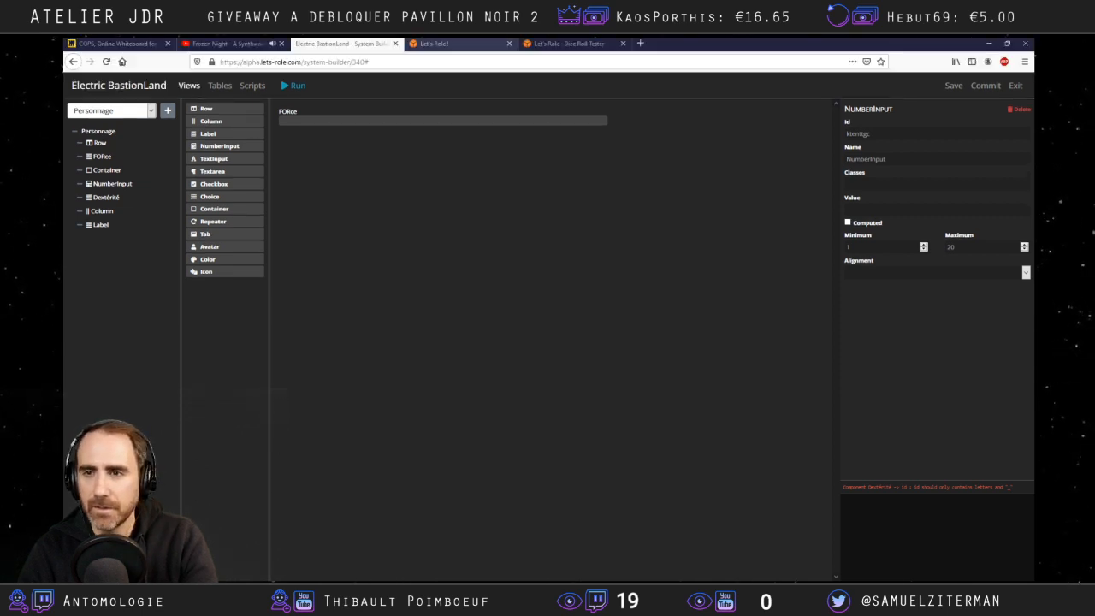
# Open the fork of Vampire la mascarade - 20e anniversaire [FR] in the system builder at alpha.lets-role.com/system-builder/341.
pyautogui.click(434, 42)
pyautogui.click(433, 61)
pyautogui.write('https://alpha.lets-role.com/system-builder/581')
pyautogui.press('Return')
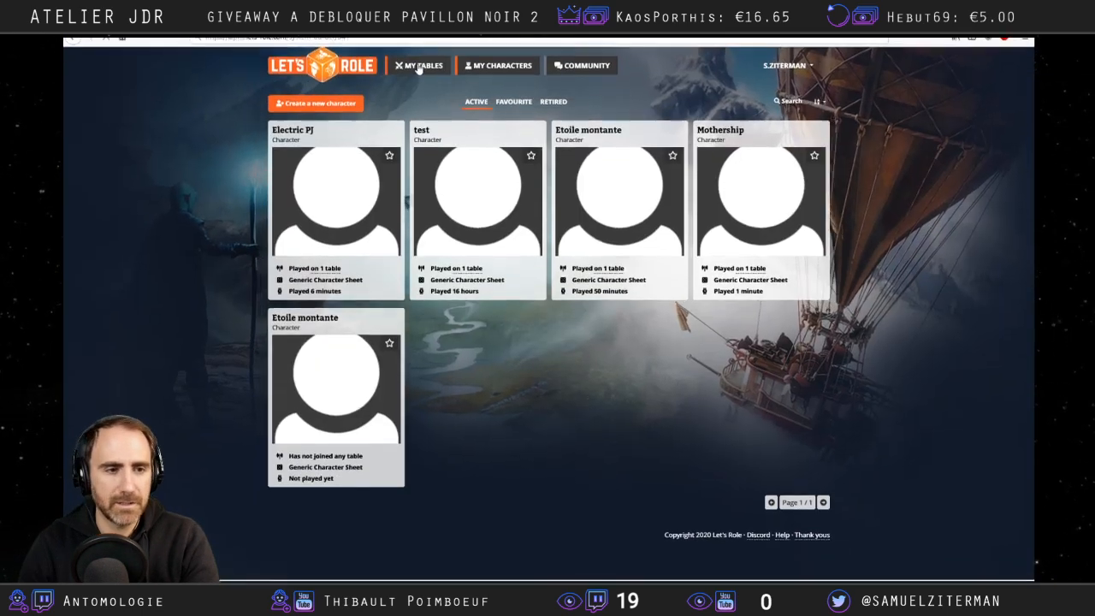
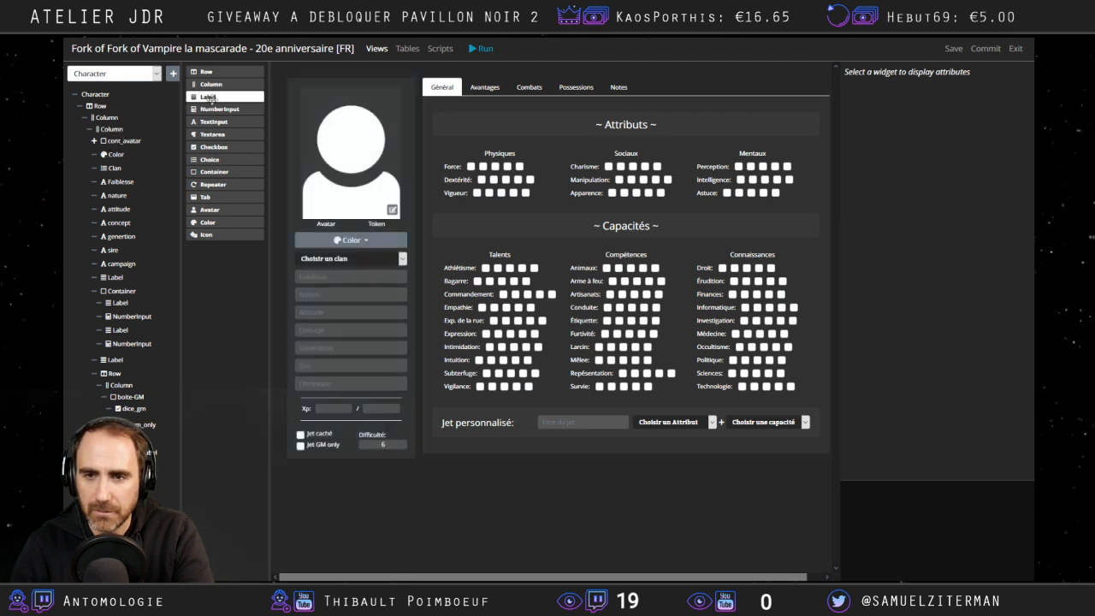
# Compare the Vampire sheet's nesting of rows and columns with the Electric BastionLand widget tree.
pyautogui.click(347, 43)
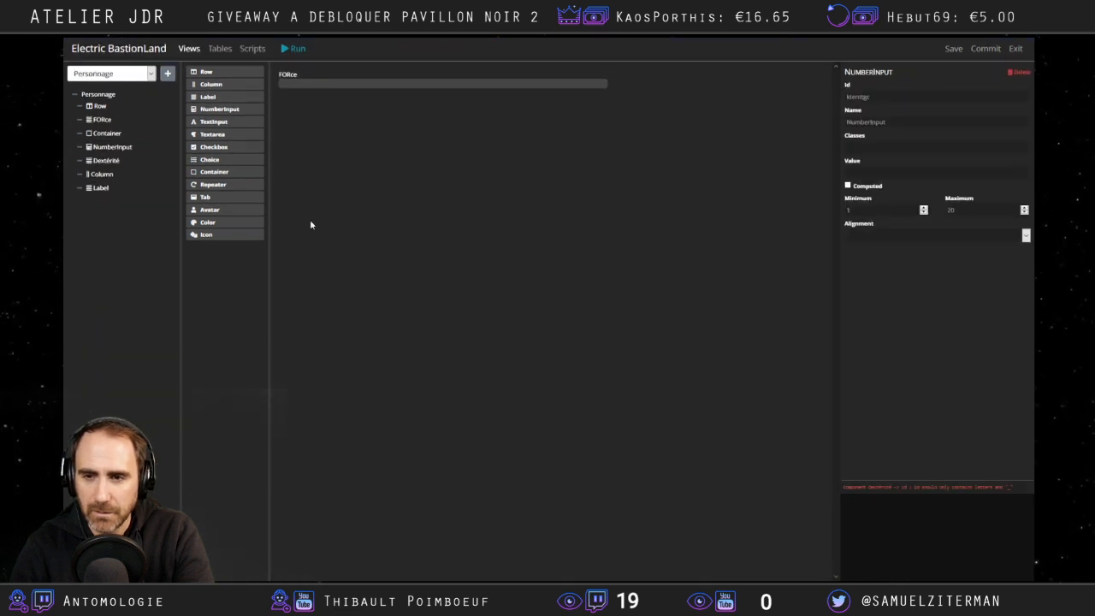
pyautogui.moveTo(342, 36)
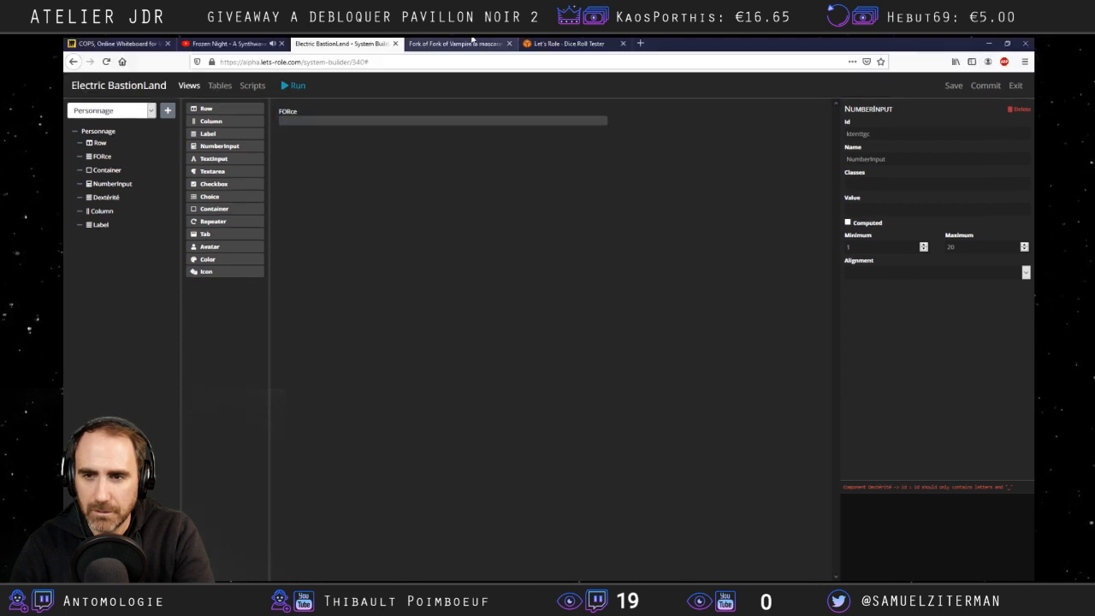
pyautogui.click(454, 43)
pyautogui.click(351, 43)
pyautogui.click(426, 43)
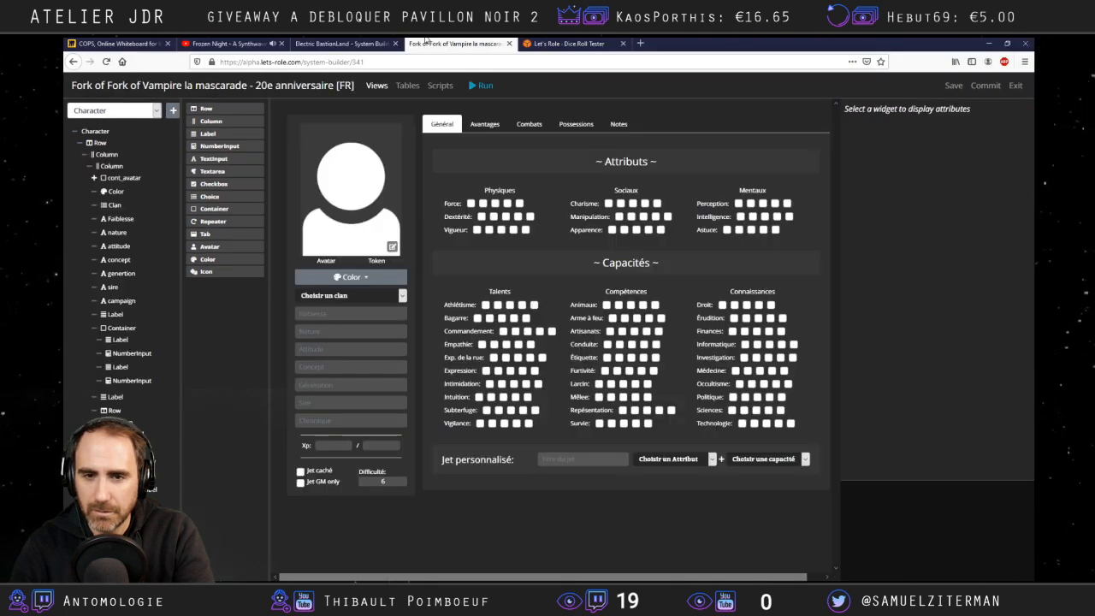
pyautogui.click(346, 43)
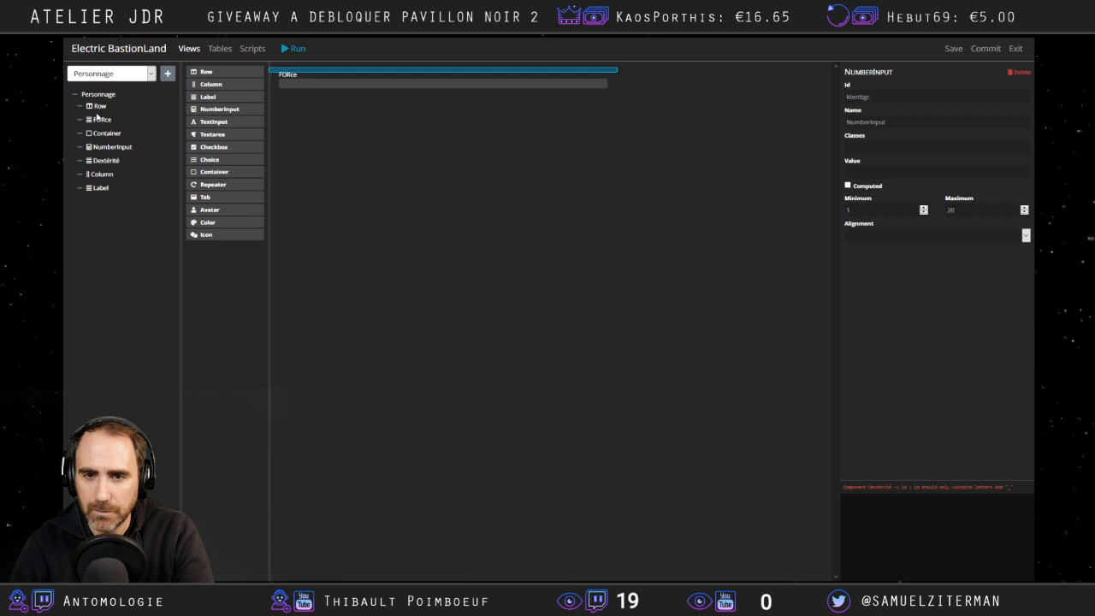
pyautogui.click(454, 42)
# Move the Column inside the Row of the Personnage view and check the nesting against the Vampire sheet.
pyautogui.click(347, 43)
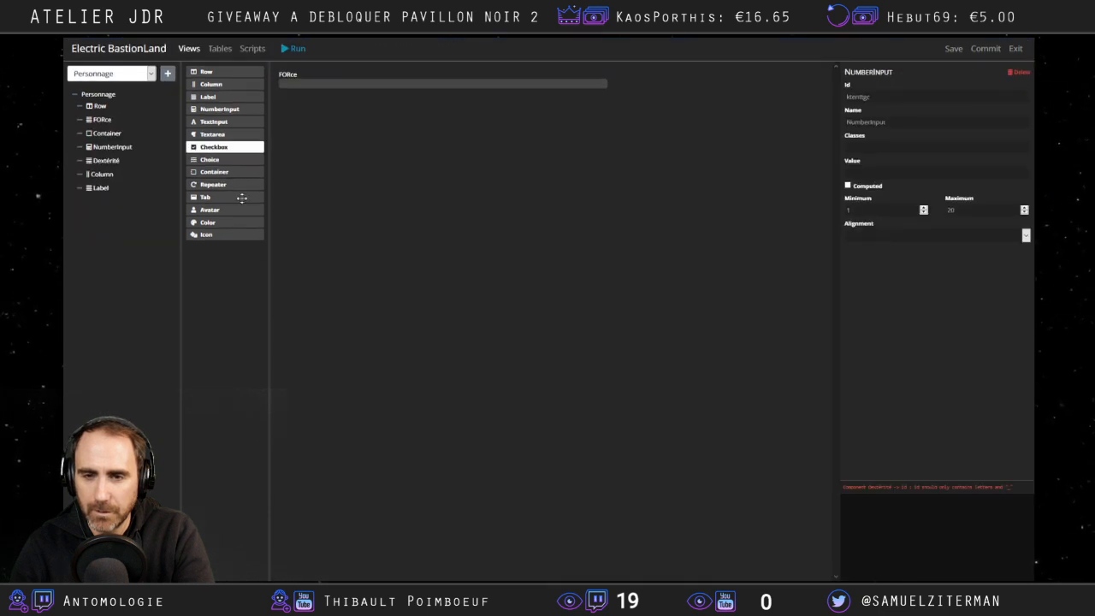
pyautogui.moveTo(243, 198); pyautogui.dragTo(159, 110)
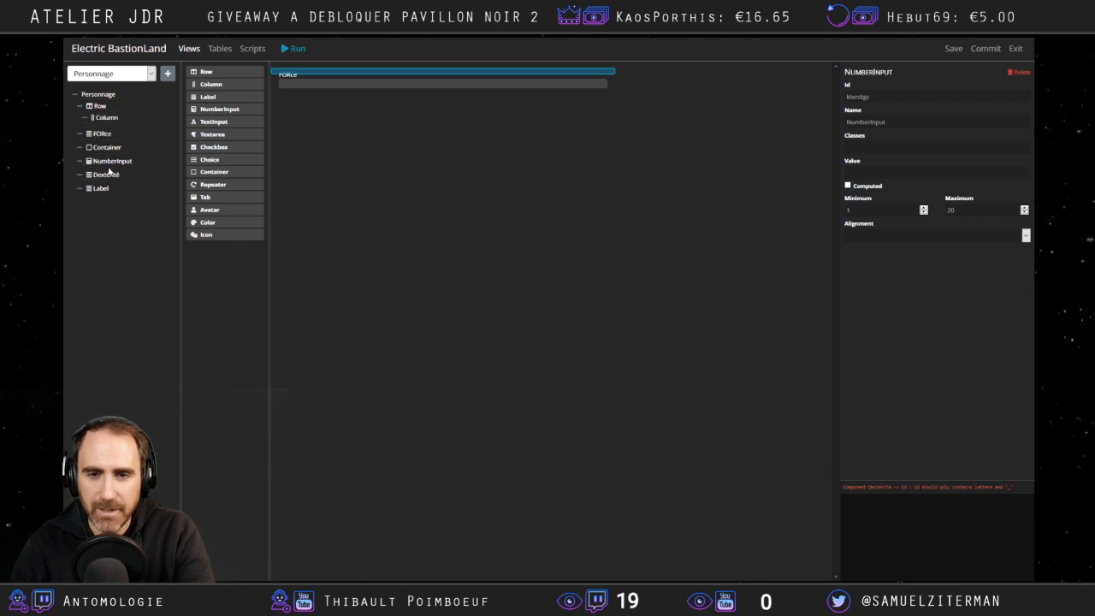
pyautogui.moveTo(340, 40)
pyautogui.click(425, 42)
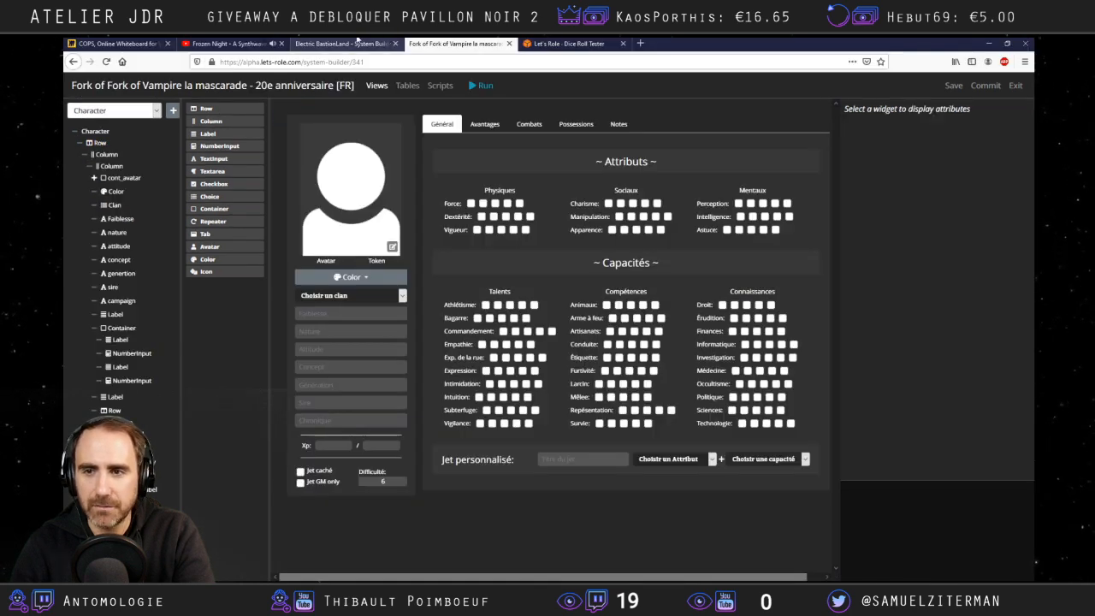
pyautogui.click(347, 43)
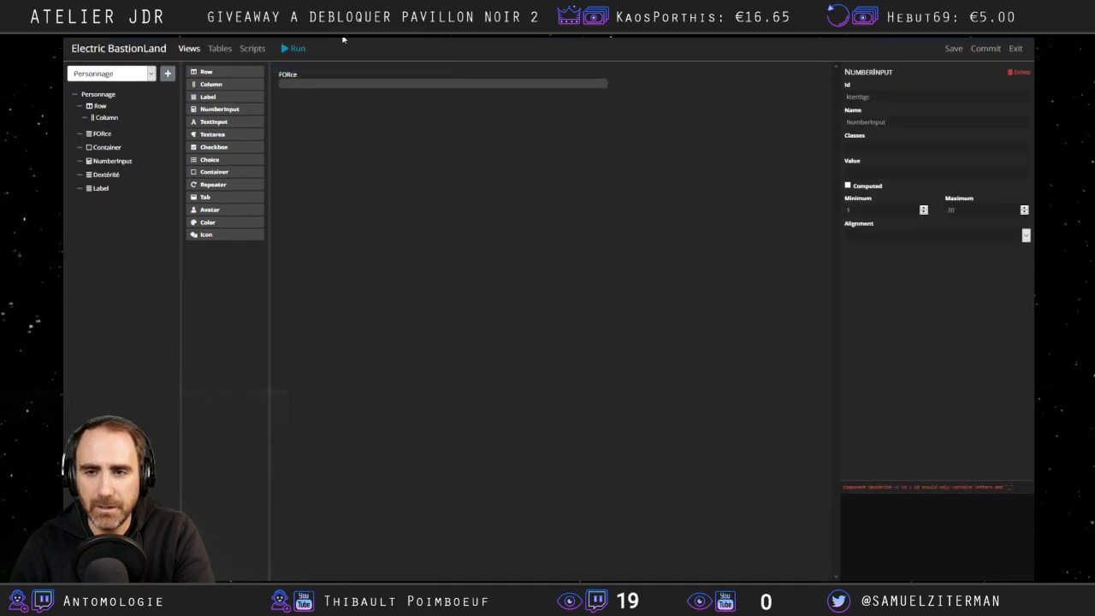
pyautogui.moveTo(344, 37)
pyautogui.click(426, 41)
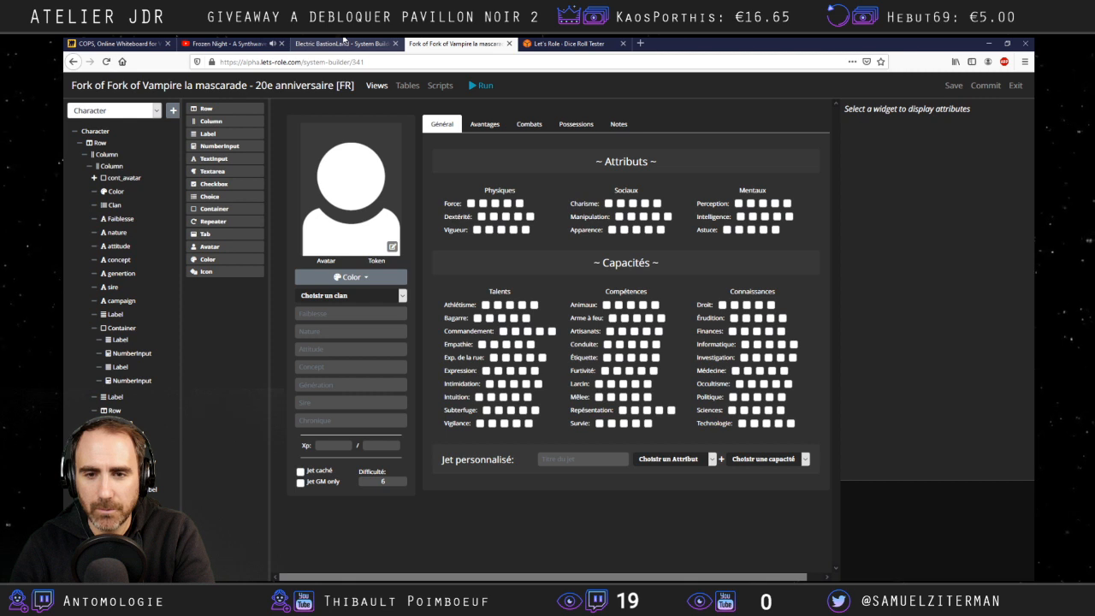
# Return to Electric BastionLand and move the FORce and Dextérité labels into the Row's Column.
pyautogui.click(343, 42)
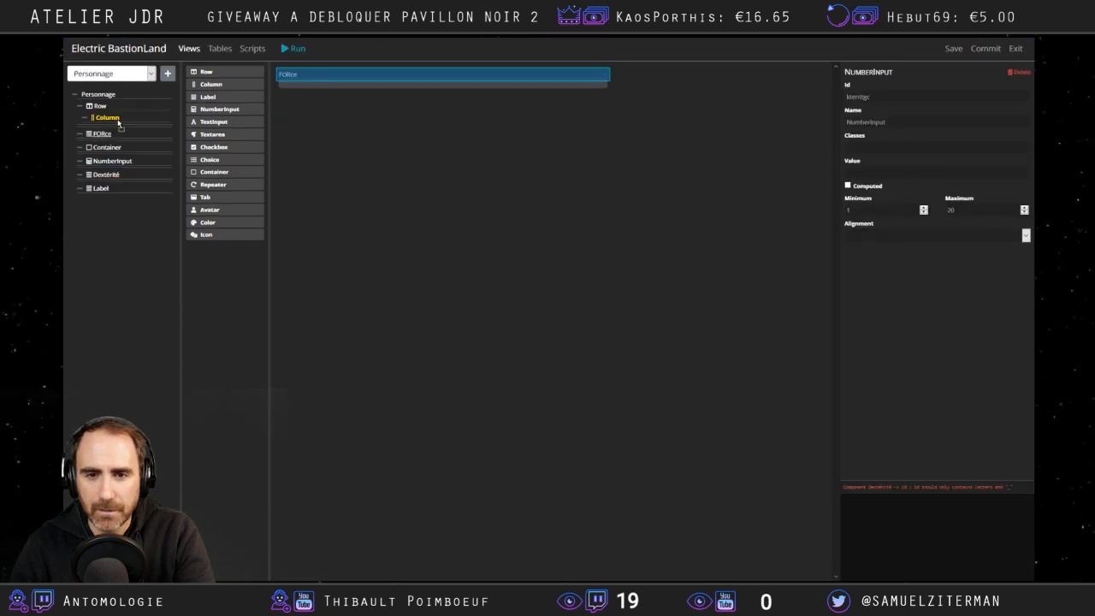
pyautogui.moveTo(118, 124); pyautogui.dragTo(120, 125)
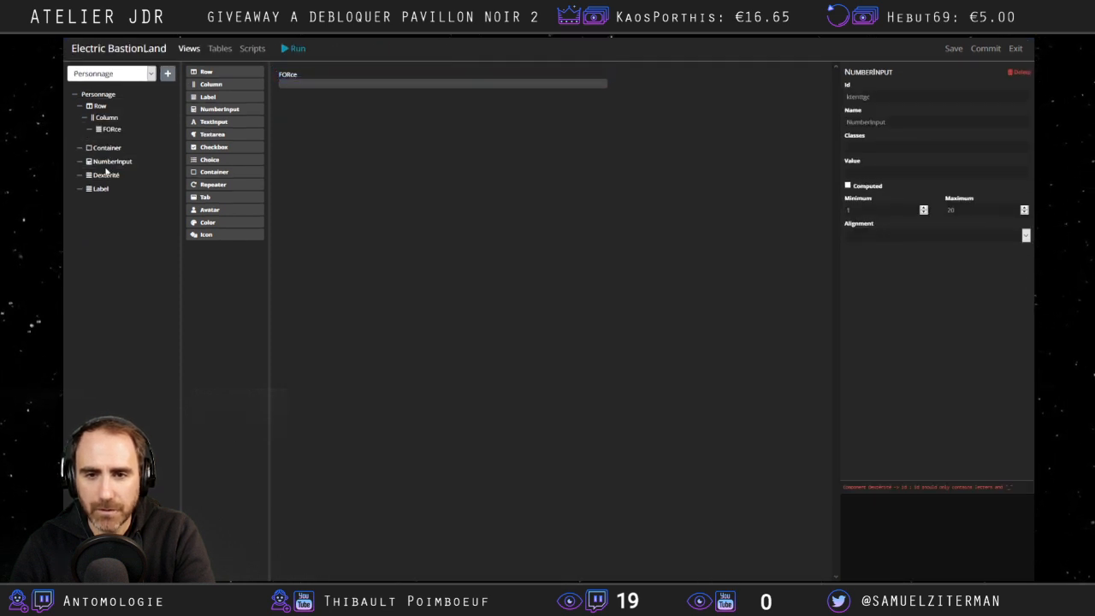
pyautogui.moveTo(106, 173); pyautogui.dragTo(131, 125)
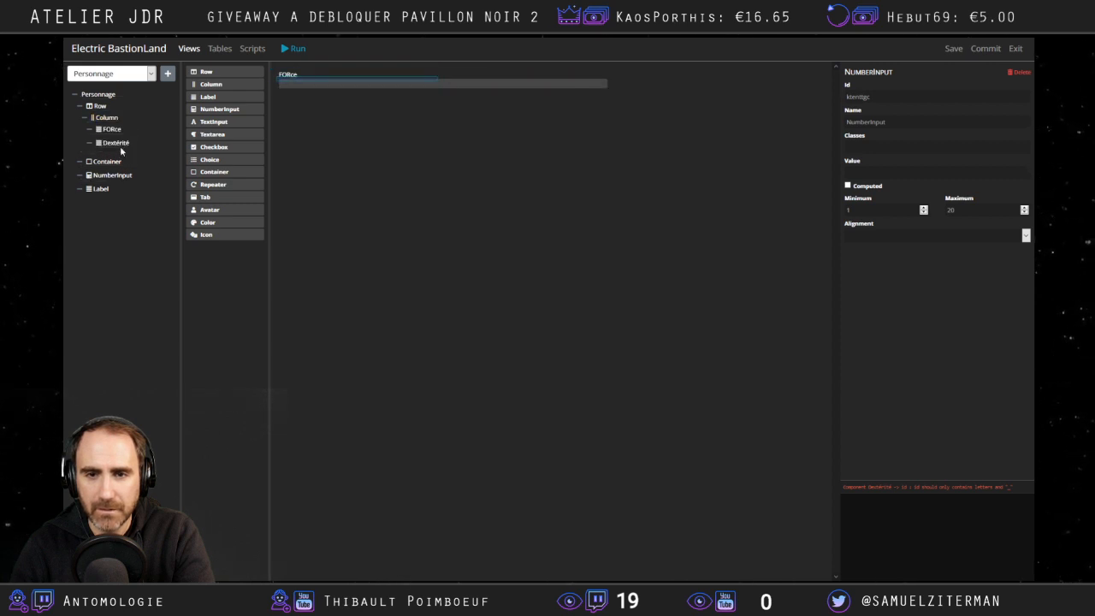
# Check how the FORce label's text is set, and set the Dextérité label's text to DEXtérité.
pyautogui.click(120, 145)
pyautogui.click(887, 181)
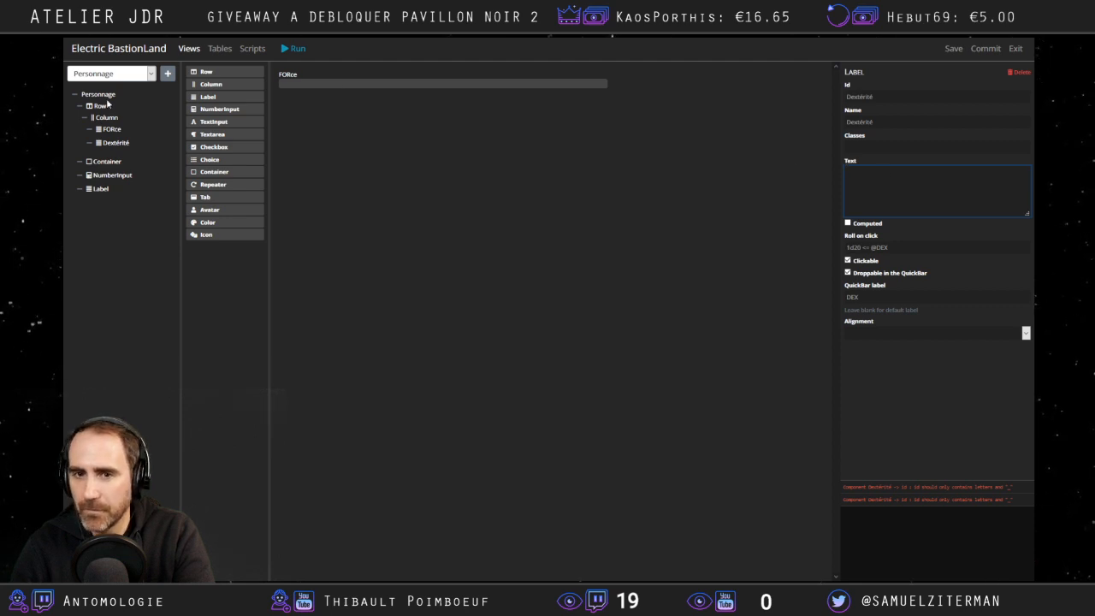
pyautogui.click(112, 131)
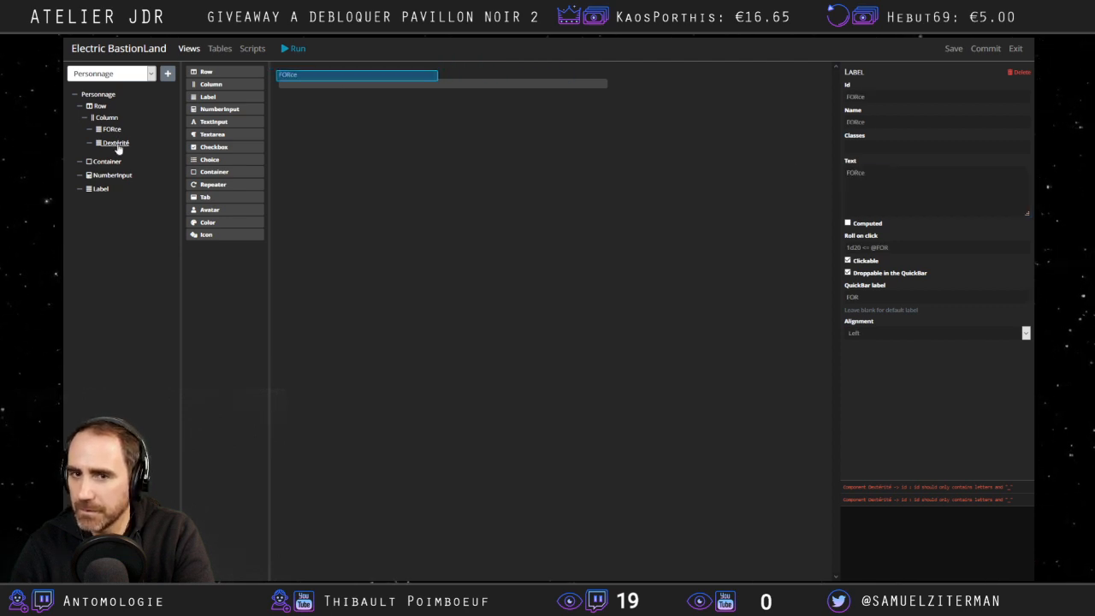
pyautogui.click(117, 145)
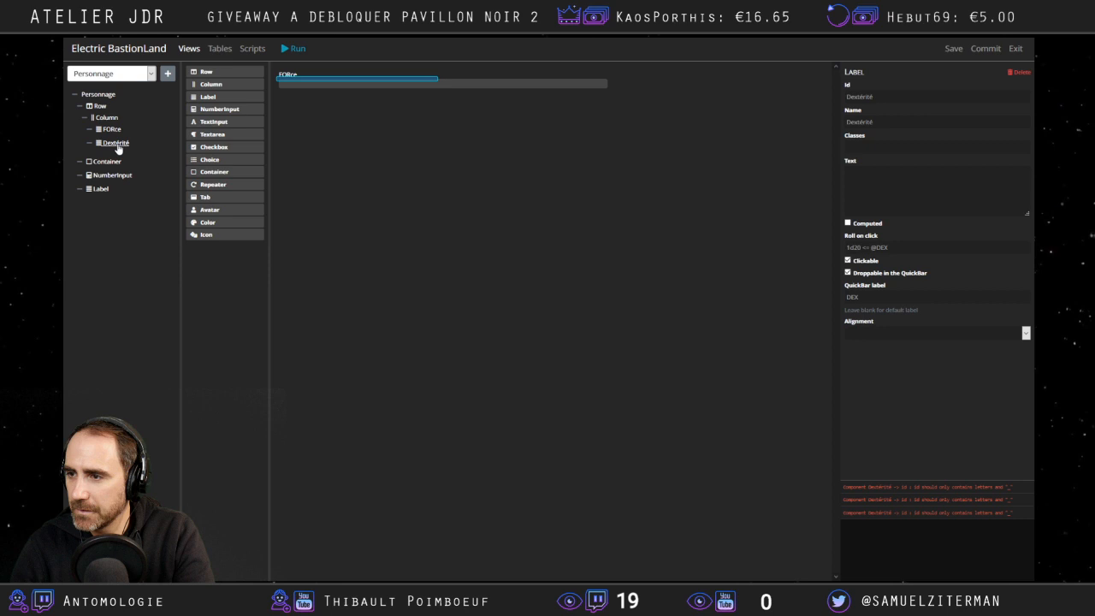
pyautogui.click(861, 181)
pyautogui.write('Dext')
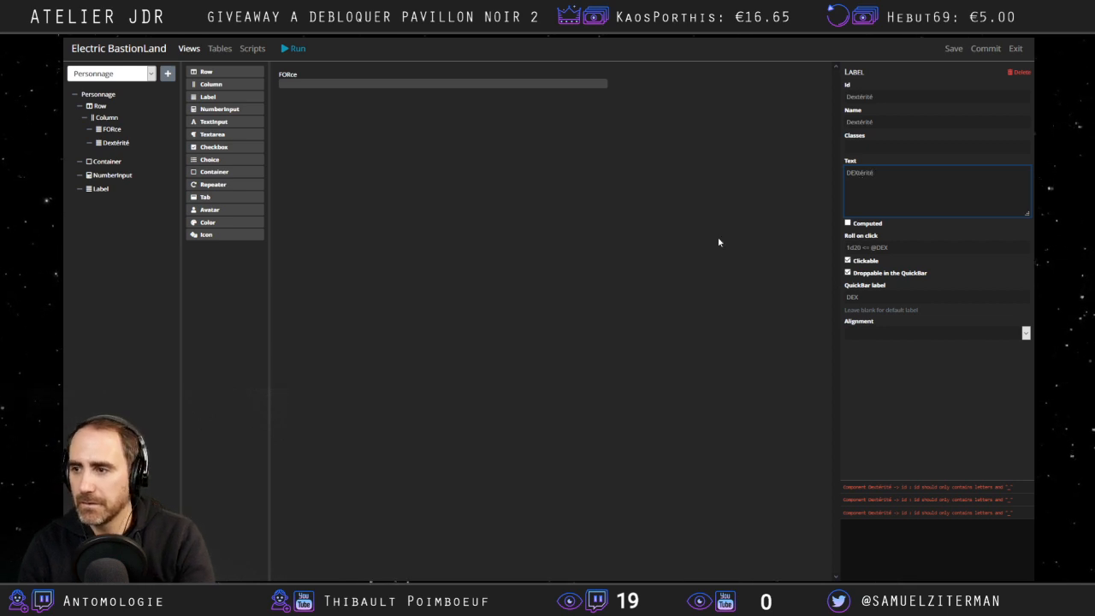
pyautogui.click(694, 281)
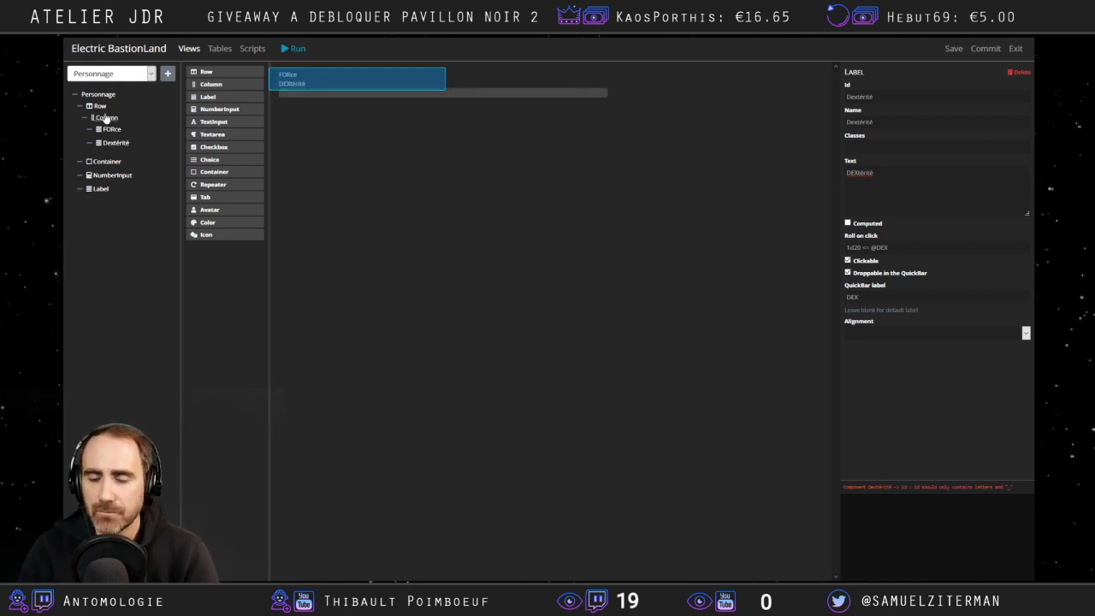
# Set the Id, Name and Text of the unnamed Label at the end of the Personnage tree to CHArisme.
pyautogui.click(101, 188)
pyautogui.doubleClick(903, 97)
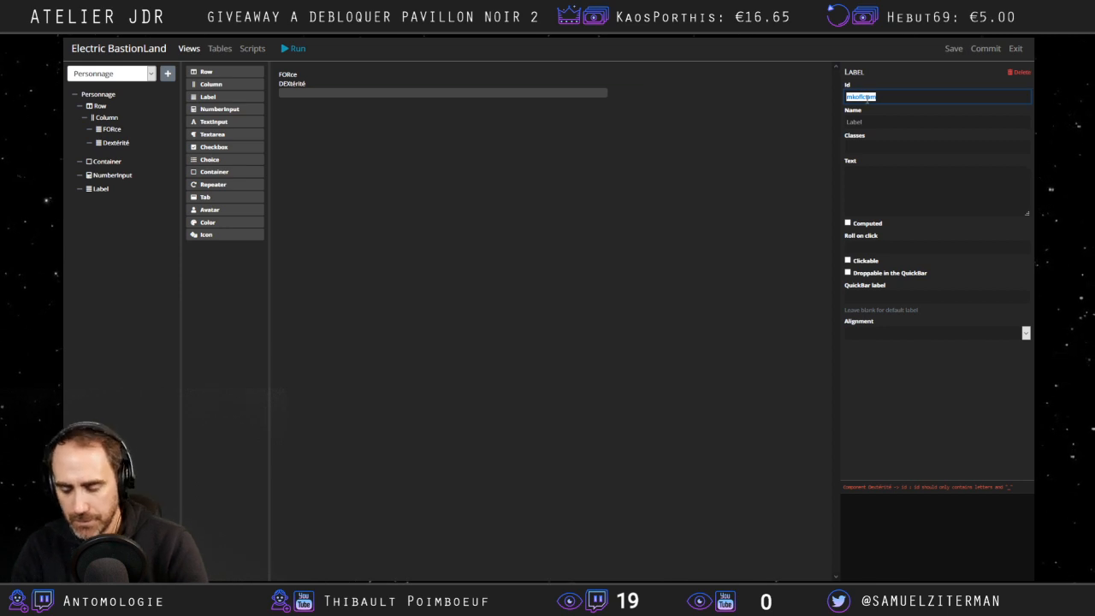
pyautogui.write('CHA')
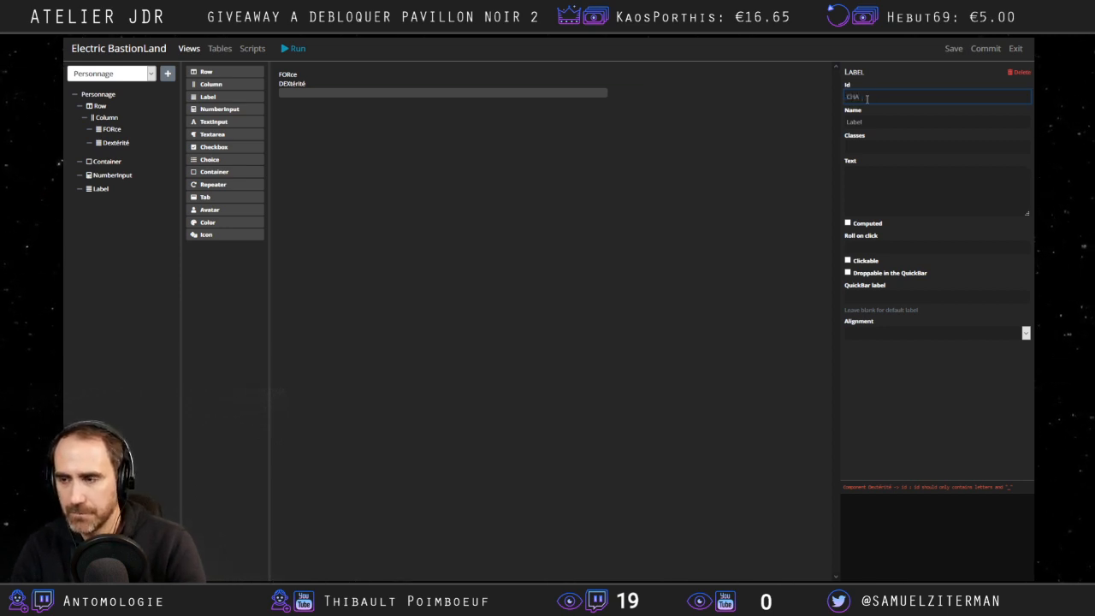
pyautogui.write('risme')
pyautogui.press('Tab')
pyautogui.write('CH')
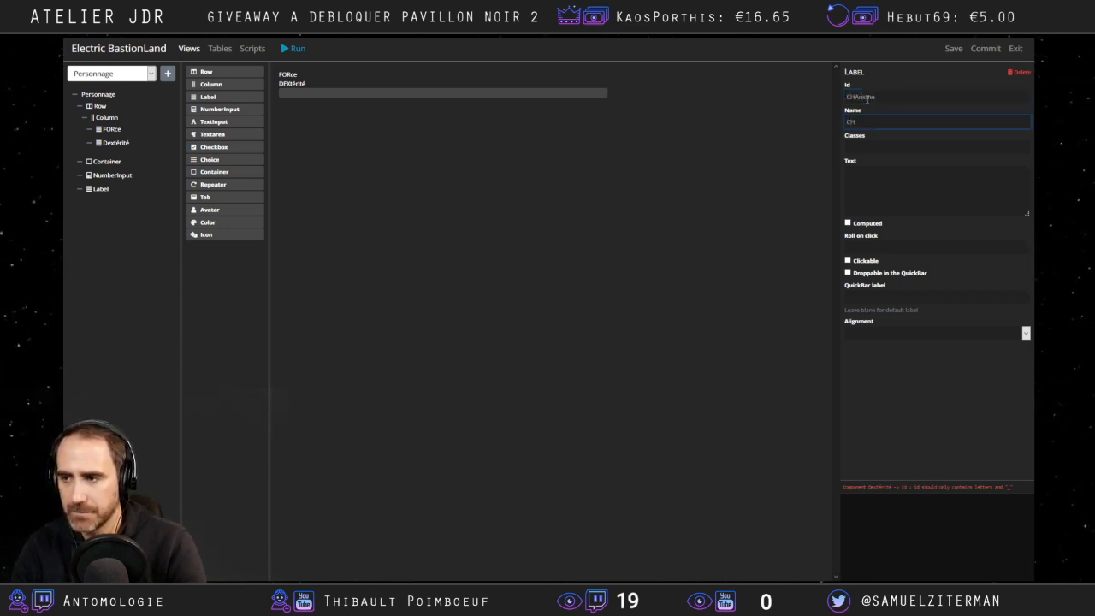
pyautogui.press('Tab')
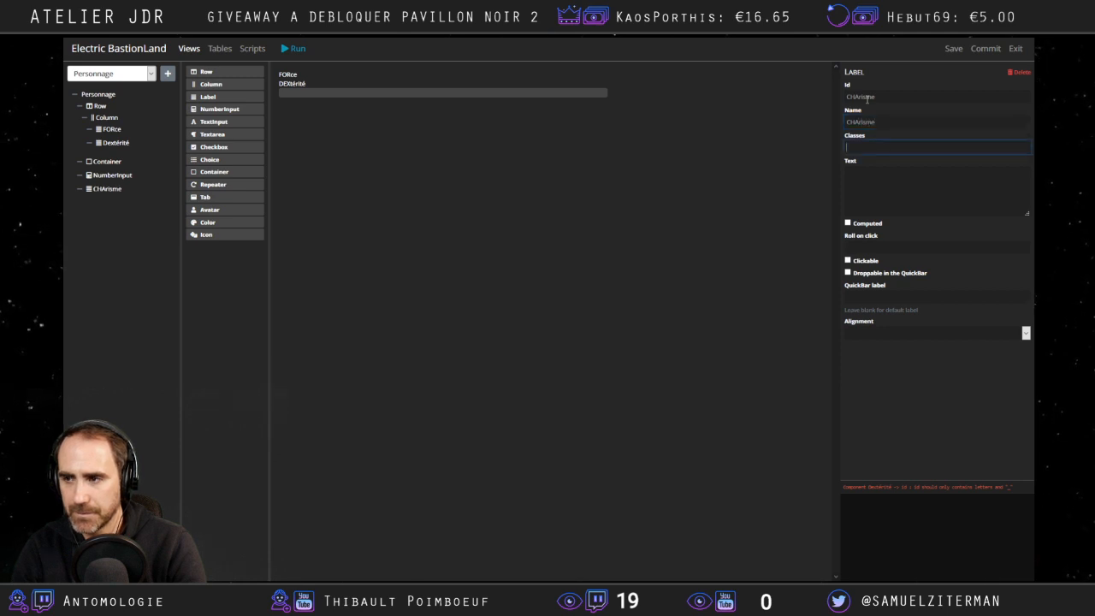
pyautogui.press('Tab')
pyautogui.write('CHA')
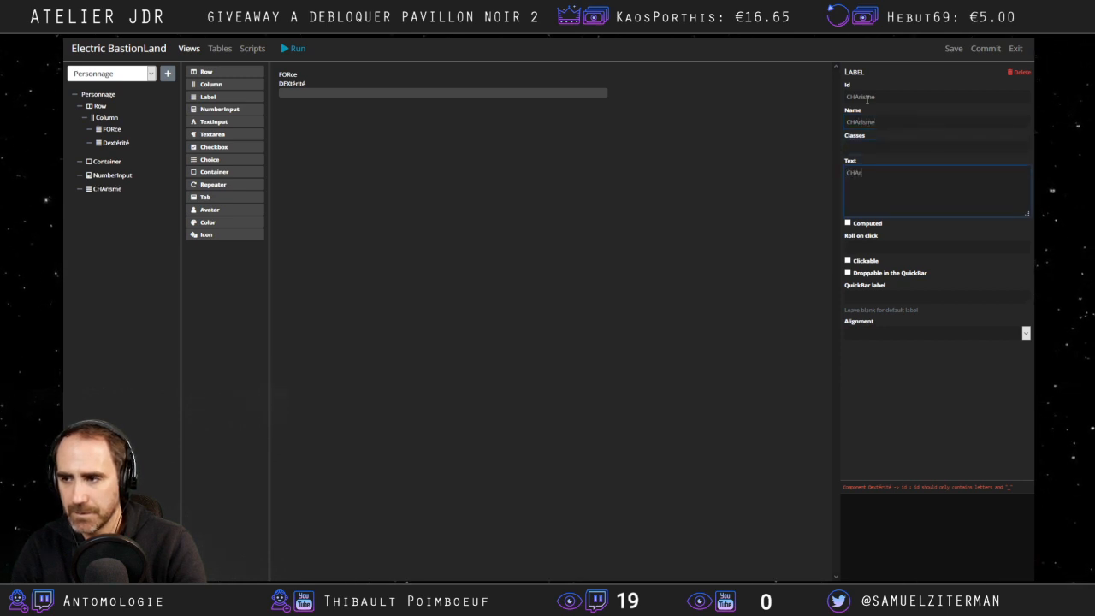
pyautogui.click(939, 250)
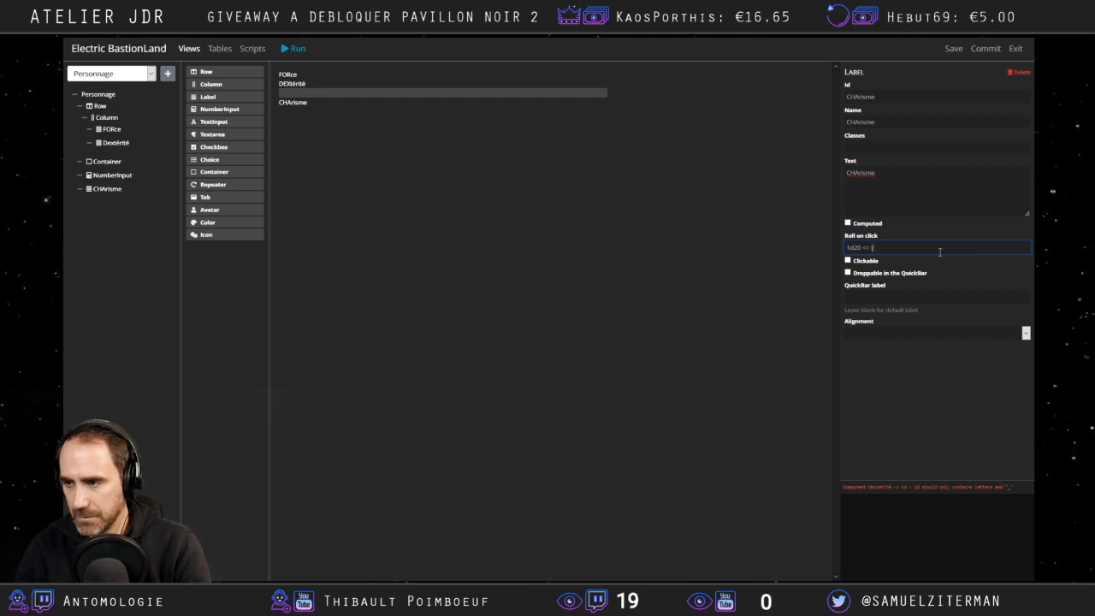
pyautogui.click(891, 300)
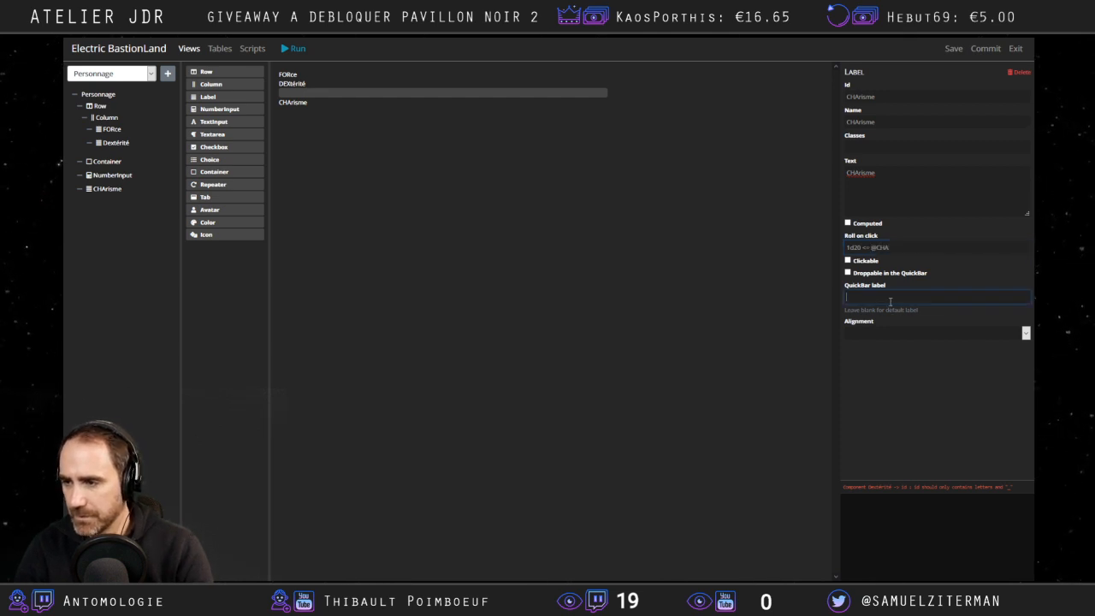
pyautogui.write('CHA')
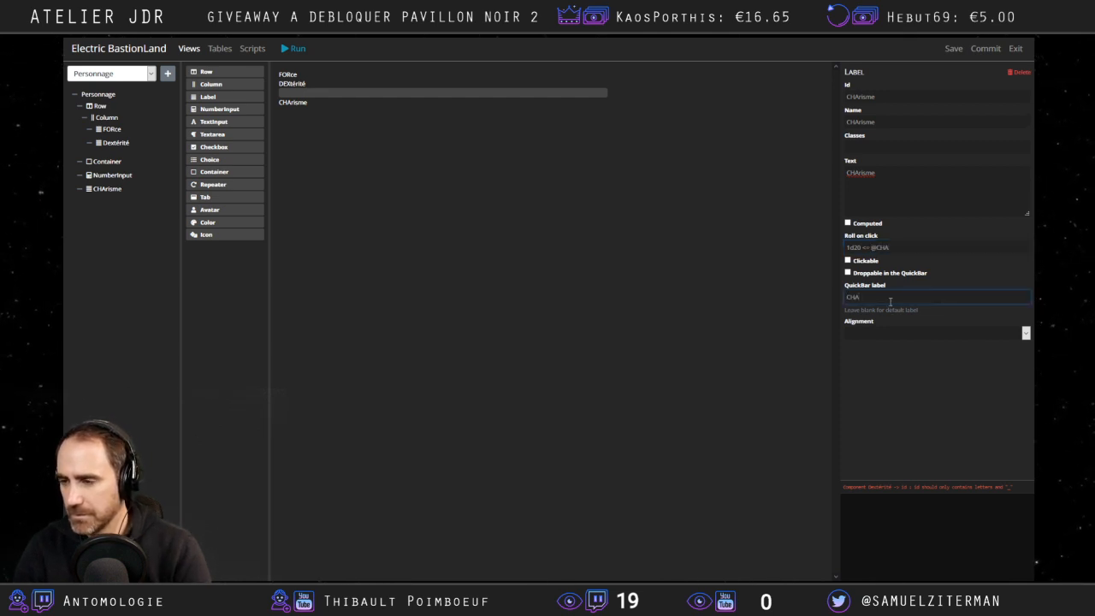
pyautogui.click(847, 272)
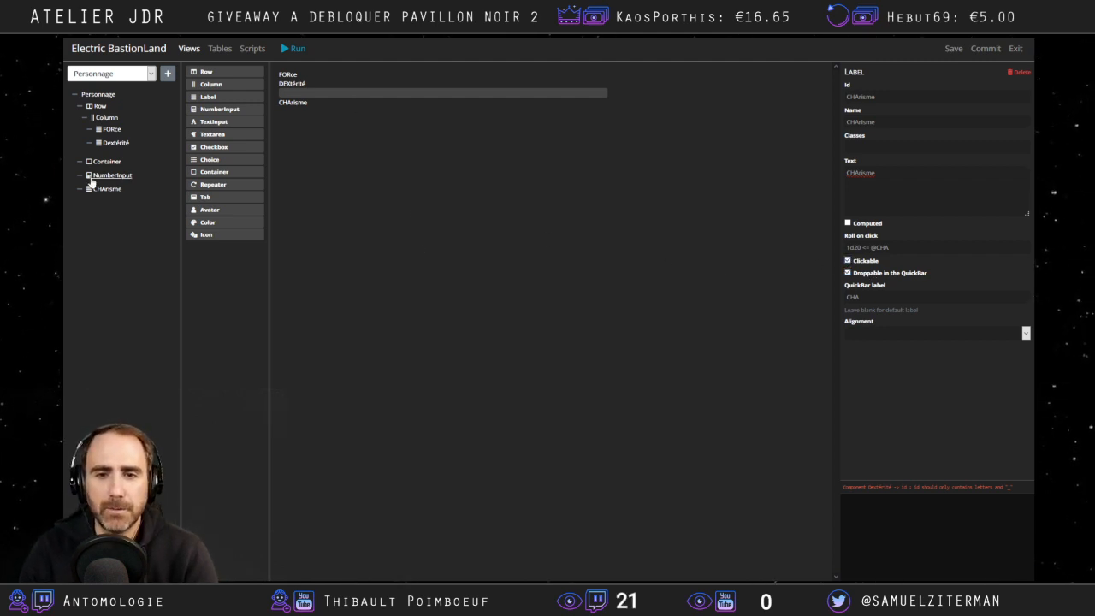
# Move the CHArisme label into the Column below Dextérité, and try to move the NumberInput up beside the FORce label.
pyautogui.moveTo(92, 187); pyautogui.dragTo(127, 118)
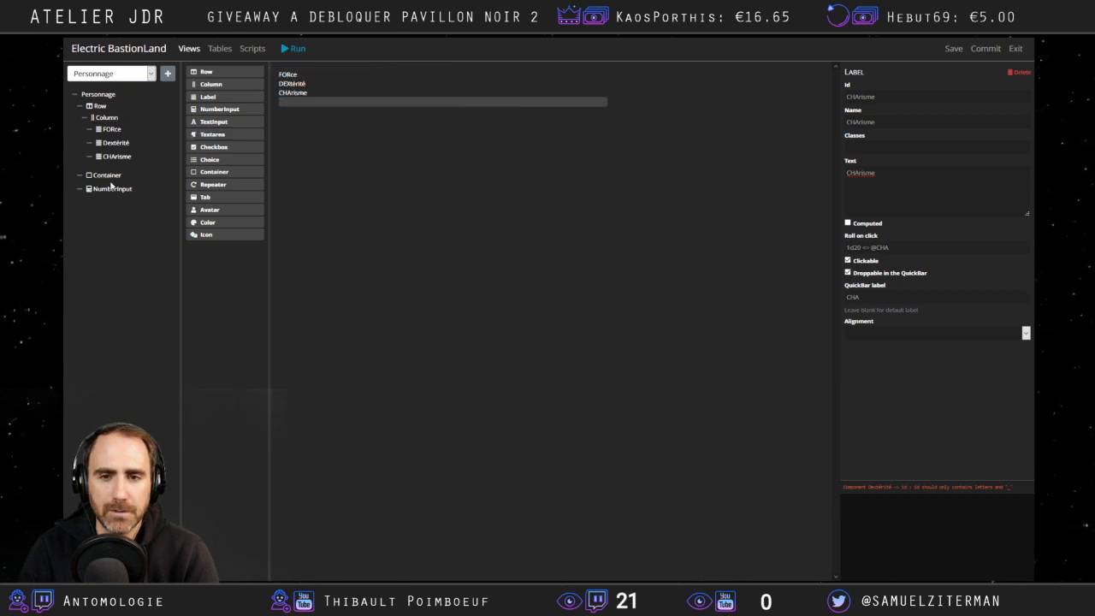
pyautogui.moveTo(108, 188); pyautogui.dragTo(140, 134)
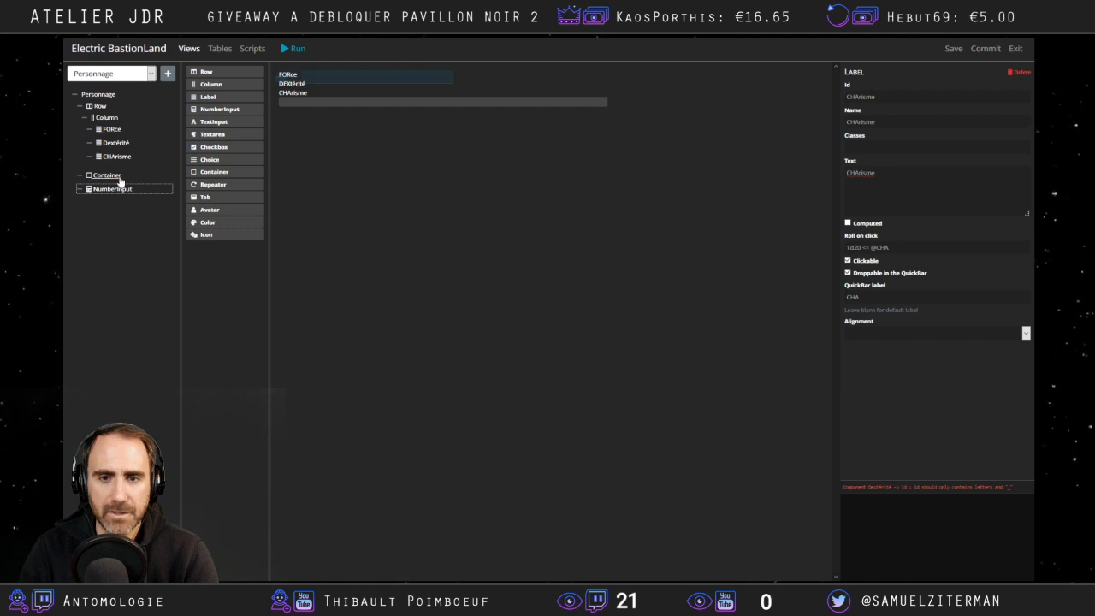
pyautogui.moveTo(120, 179); pyautogui.dragTo(124, 133)
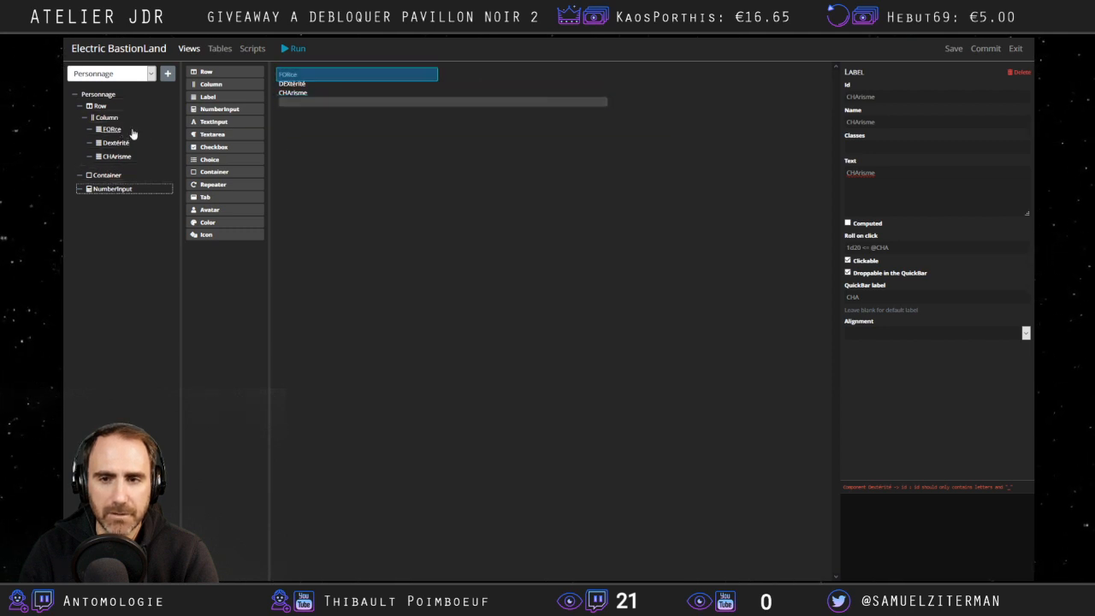
# Switch to the Vampire sheet and examine how its Faiblesse and nature text inputs are set up.
pyautogui.moveTo(274, 39)
pyautogui.click(454, 43)
pyautogui.click(342, 279)
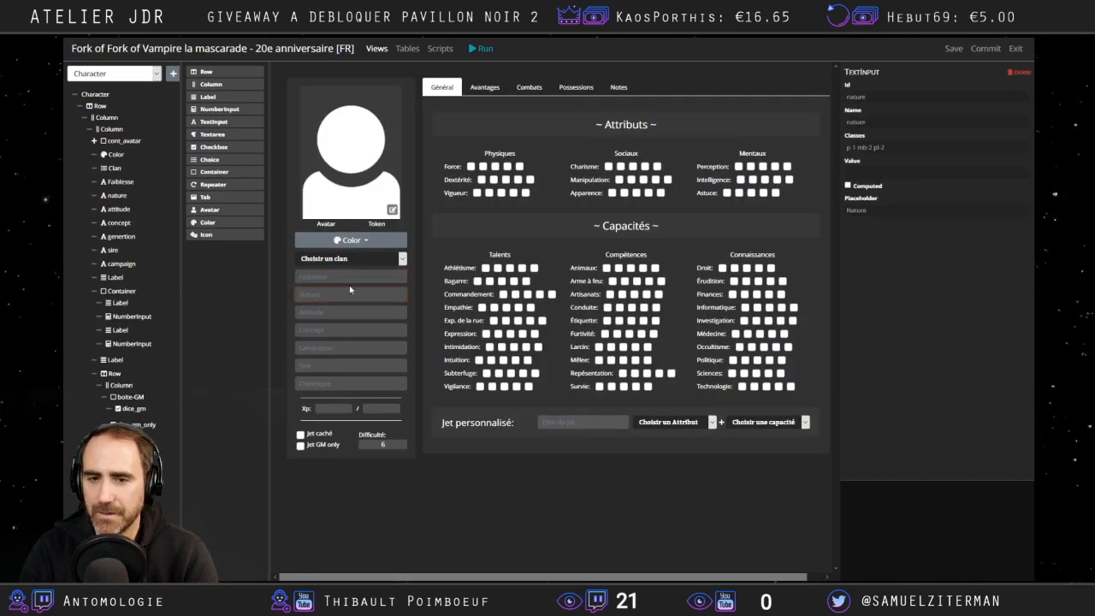
pyautogui.click(351, 293)
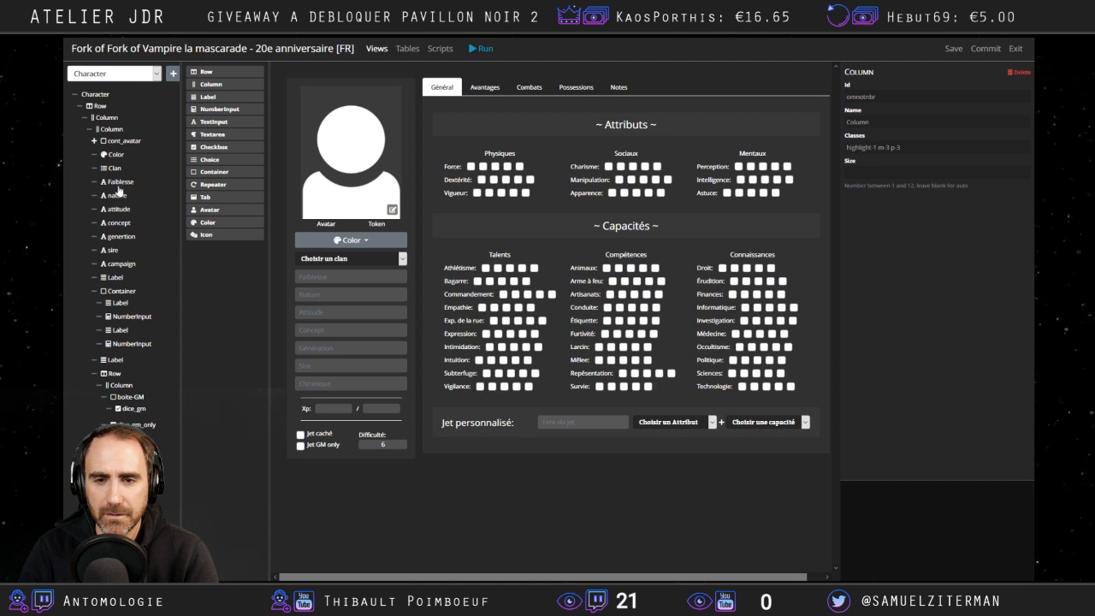
pyautogui.click(120, 182)
pyautogui.click(118, 196)
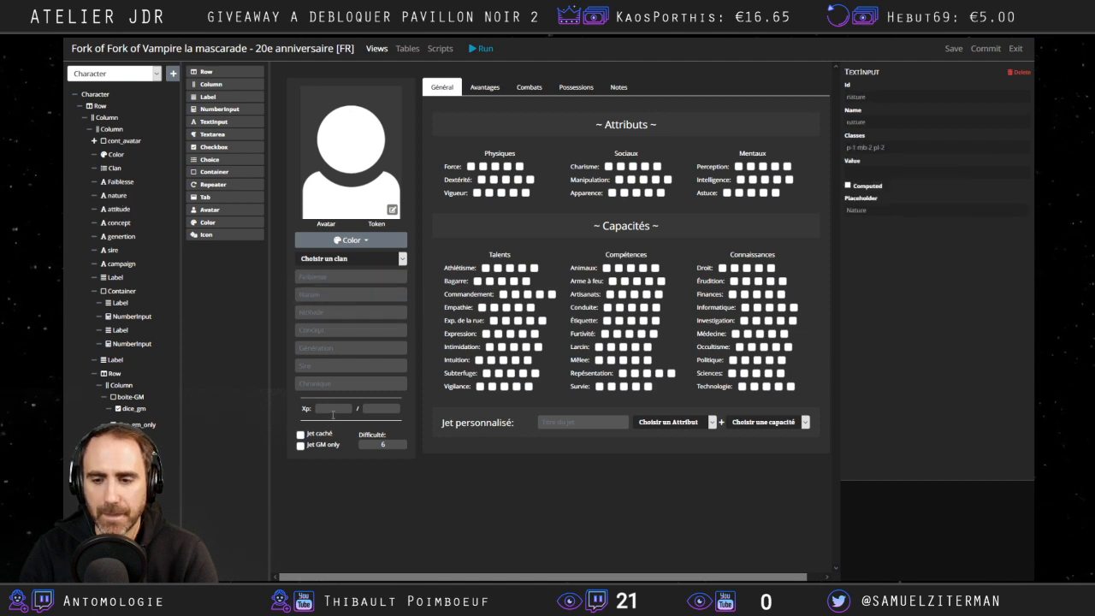
# Examine how the Vampire sheet's Xp line combines labels and number inputs inside a horizontal Container.
pyautogui.click(357, 409)
pyautogui.click(354, 410)
pyautogui.click(368, 410)
pyautogui.click(342, 408)
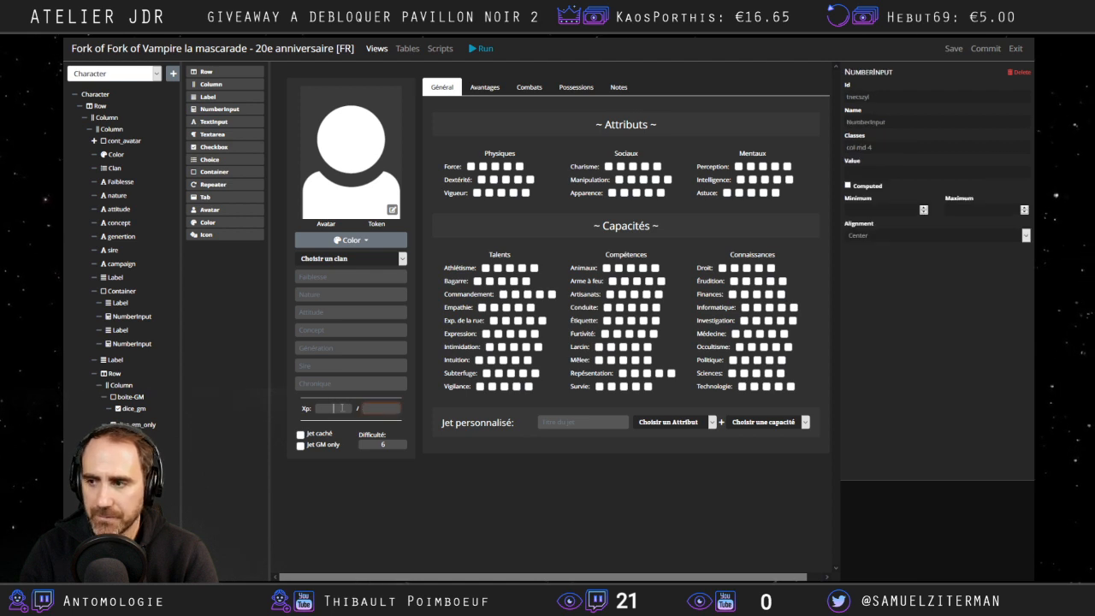
pyautogui.click(378, 409)
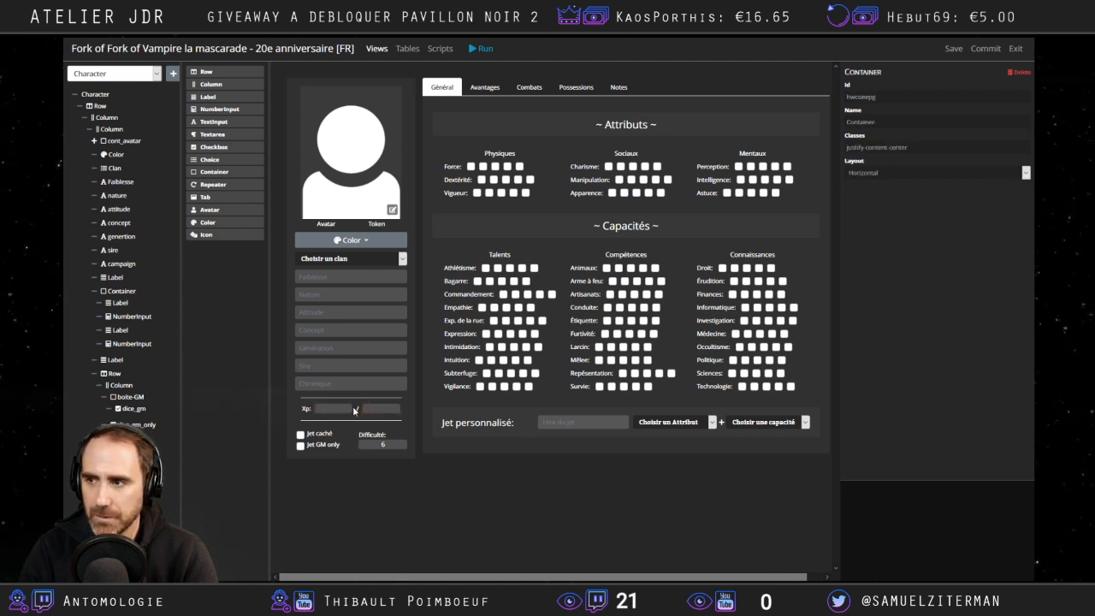
pyautogui.click(334, 408)
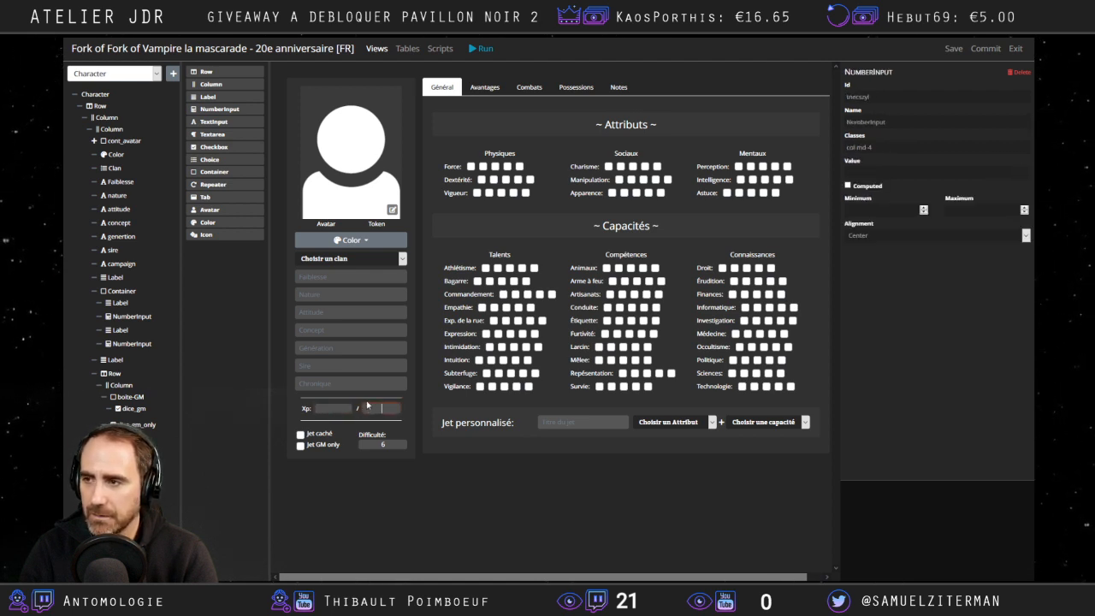
pyautogui.click(368, 404)
pyautogui.click(333, 408)
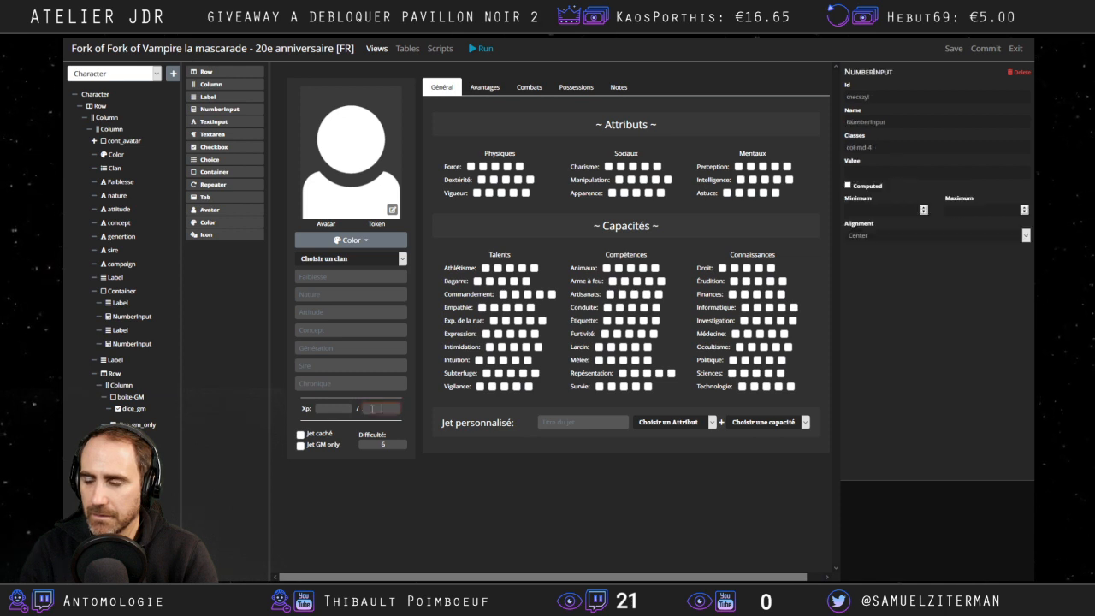
pyautogui.click(366, 409)
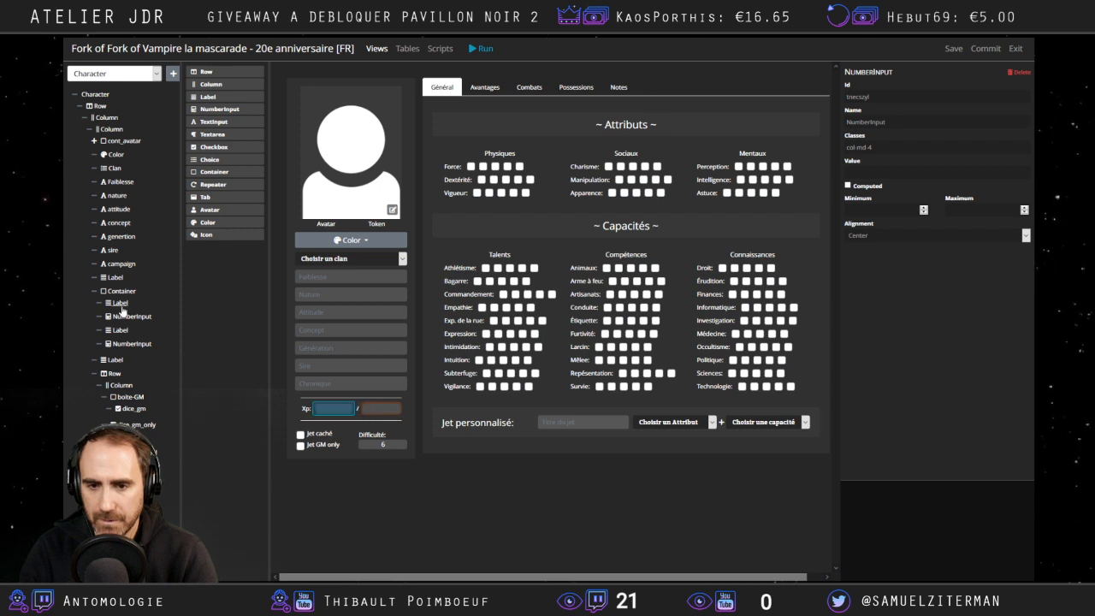
# Return to Electric BastionLand, add a Container at the start of the Row's Column and place the FORce label inside it.
pyautogui.moveTo(337, 39)
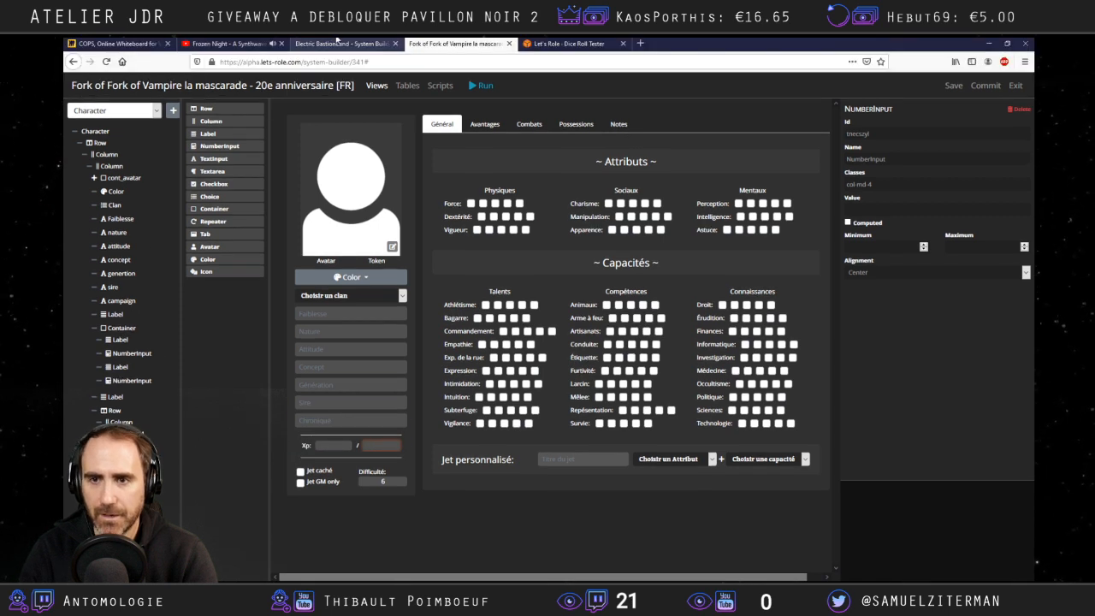
pyautogui.click(337, 39)
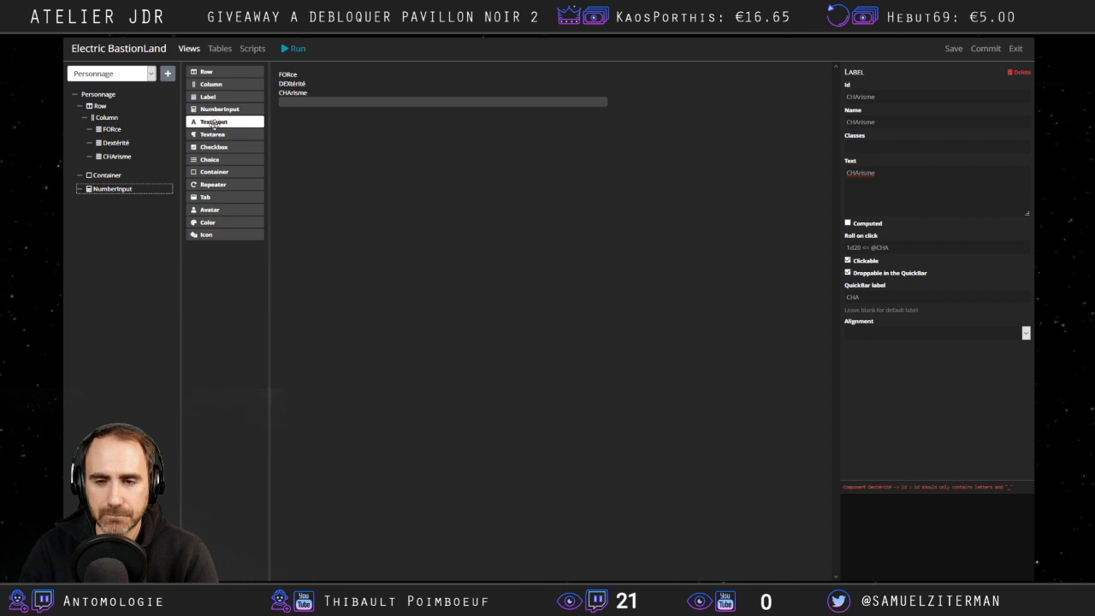
pyautogui.moveTo(232, 174); pyautogui.dragTo(128, 135)
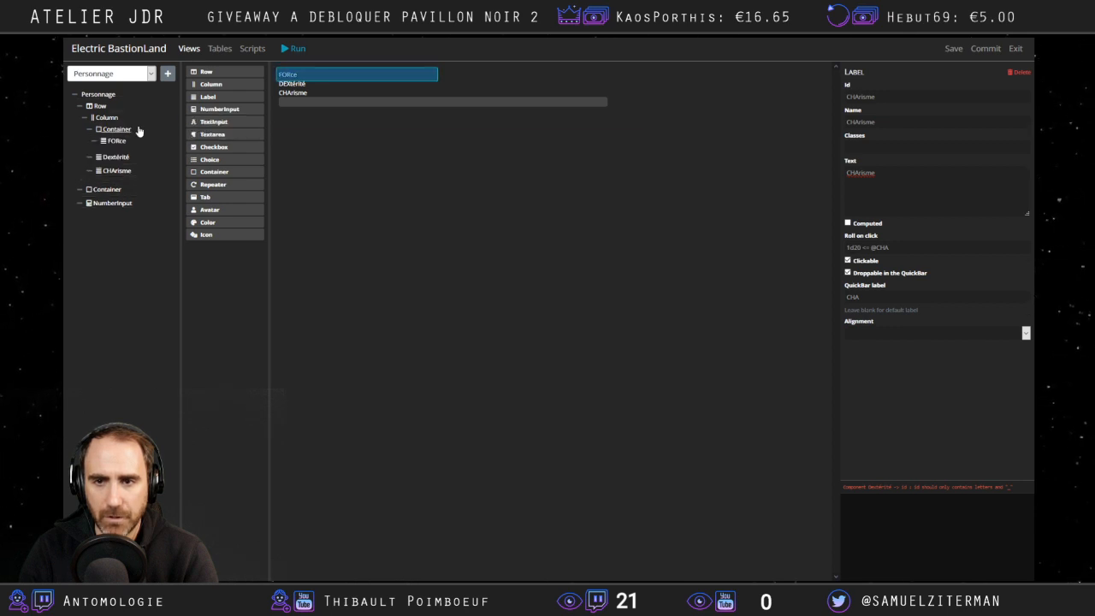
# Compare the new Container's contents with the Xp Container in the Vampire sheet's widget tree, then return to Electric BastionLand.
pyautogui.click(436, 42)
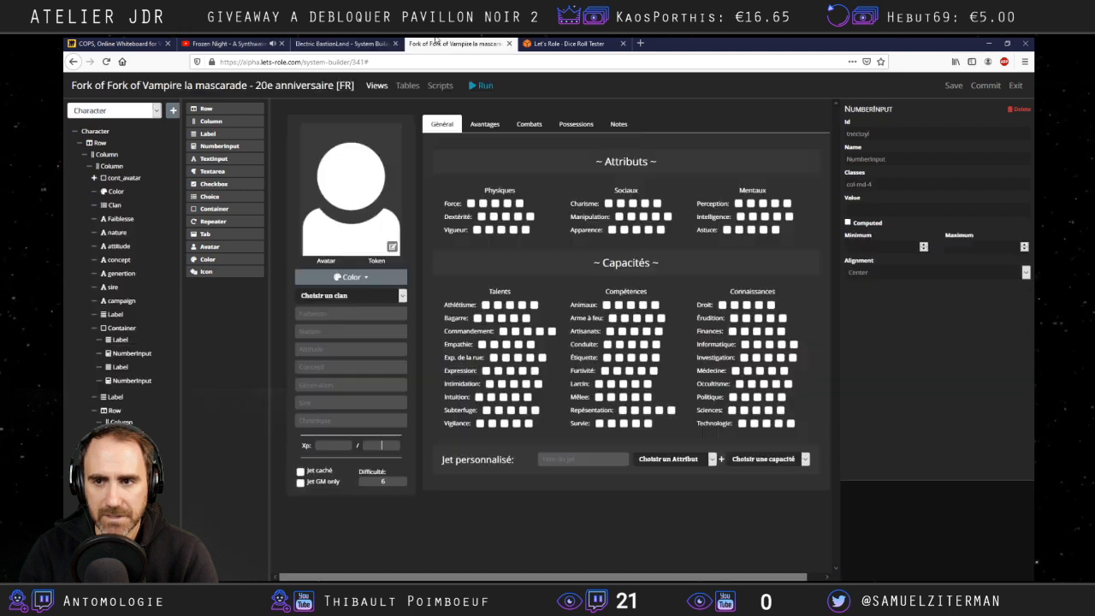
pyautogui.click(378, 43)
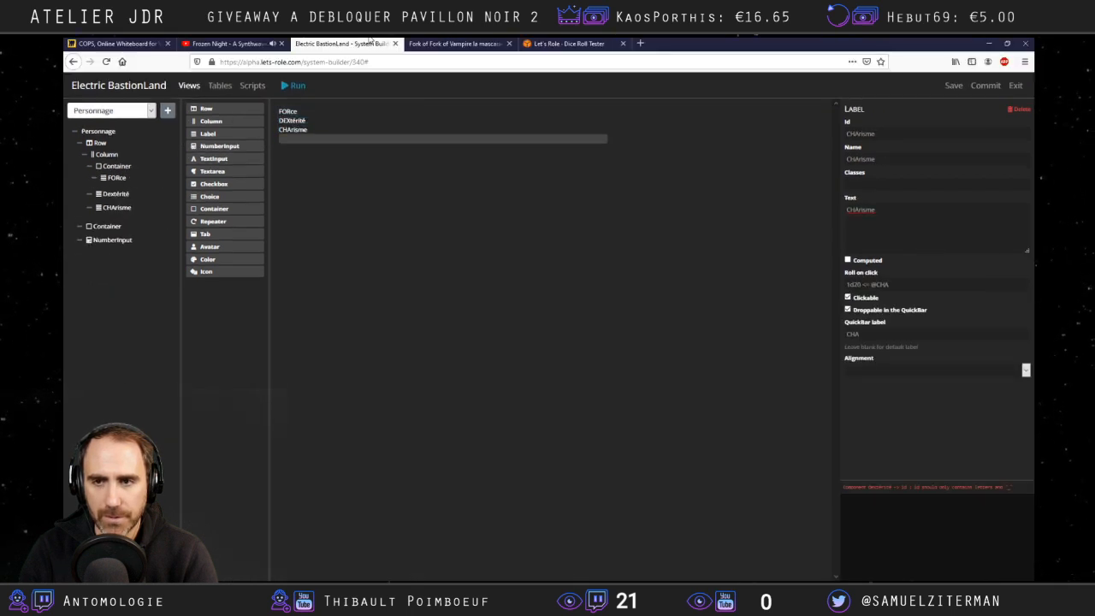
pyautogui.click(436, 42)
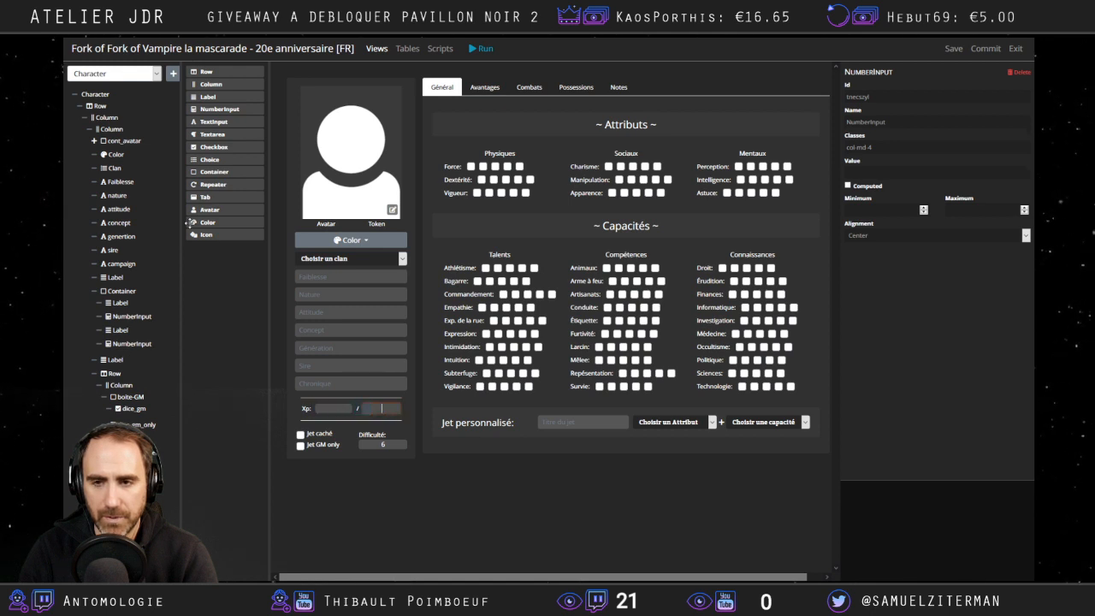
pyautogui.click(381, 41)
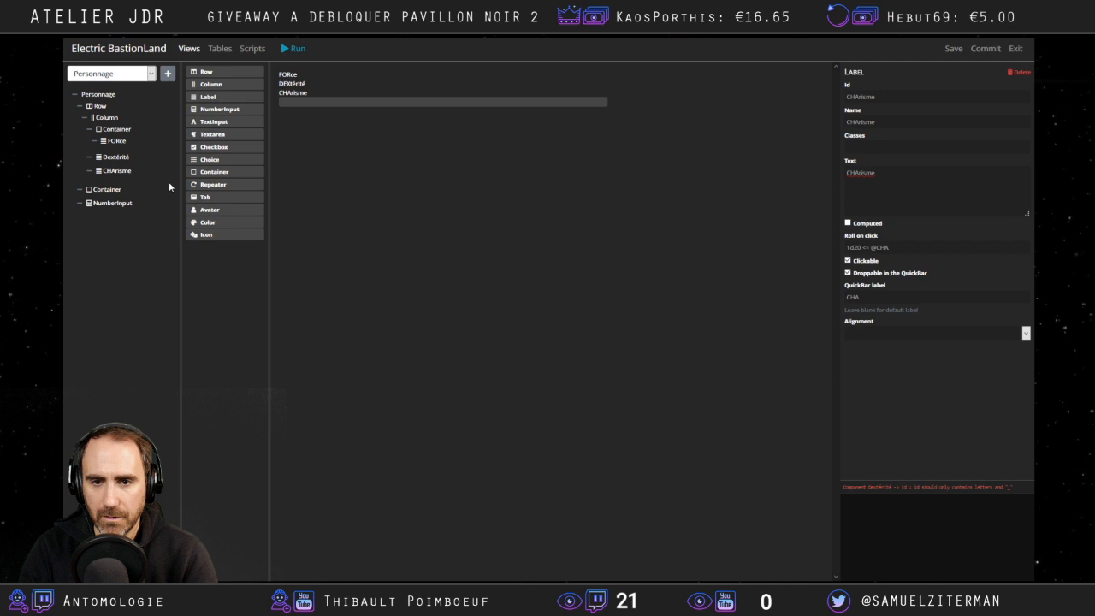
pyautogui.click(115, 142)
pyautogui.moveTo(869, 96); pyautogui.dragTo(791, 95)
pyautogui.write('LABE')
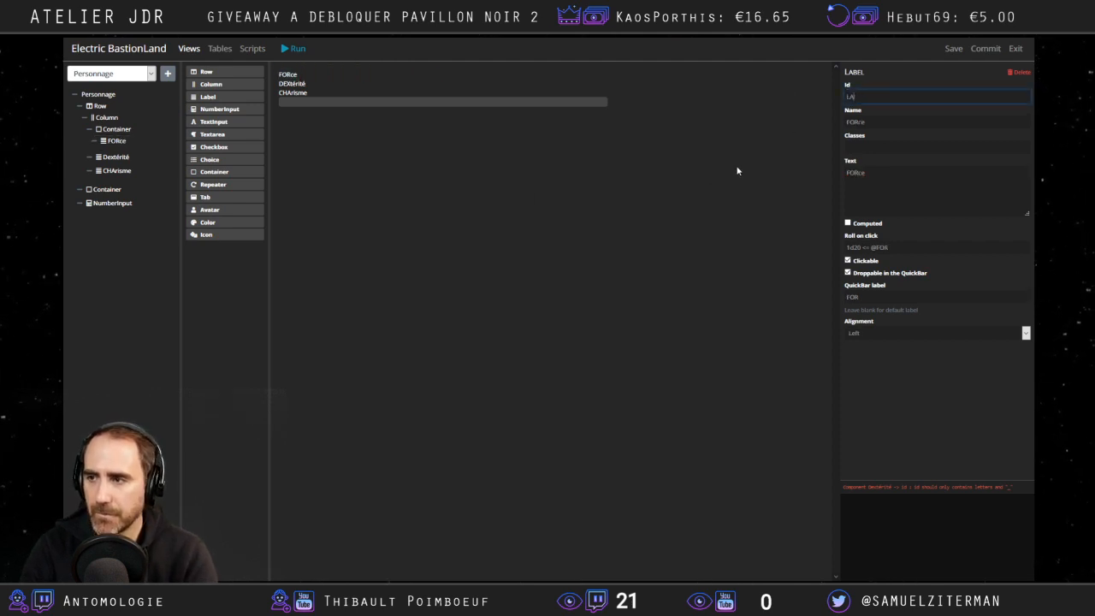
# Set the FORce label's Id to FOR and its Name to Label.
pyautogui.click(116, 141)
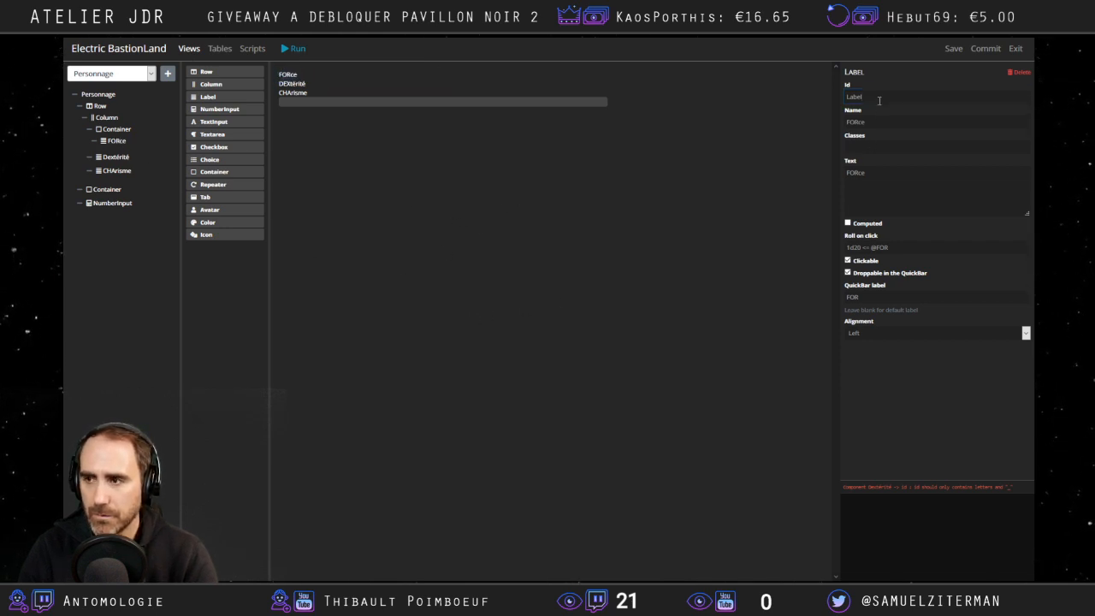
pyautogui.click(698, 211)
pyautogui.click(898, 100)
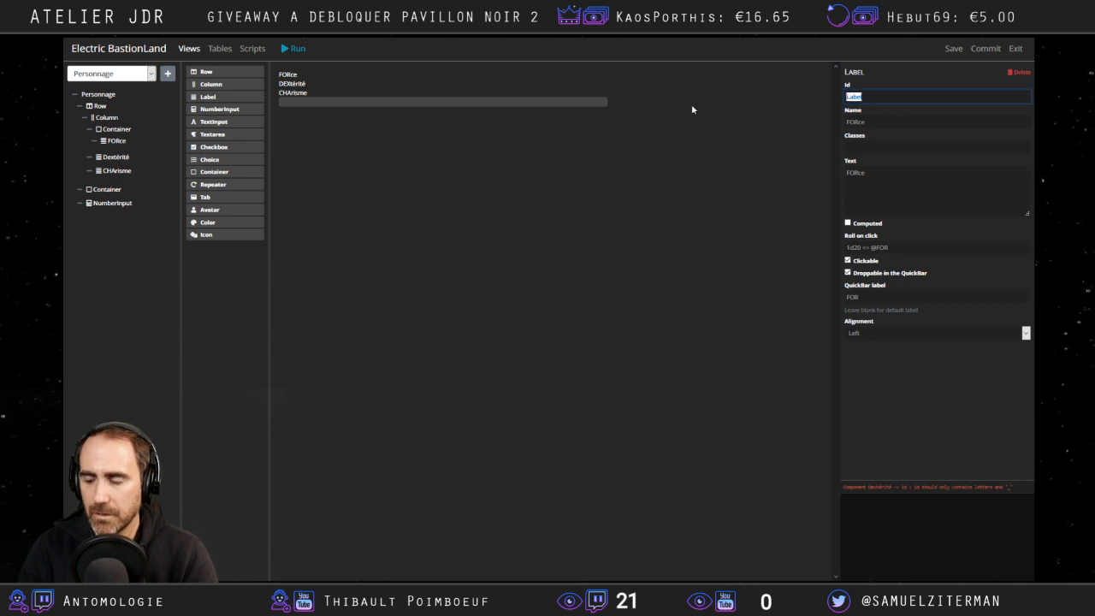
pyautogui.write('FOR')
pyautogui.press('Tab')
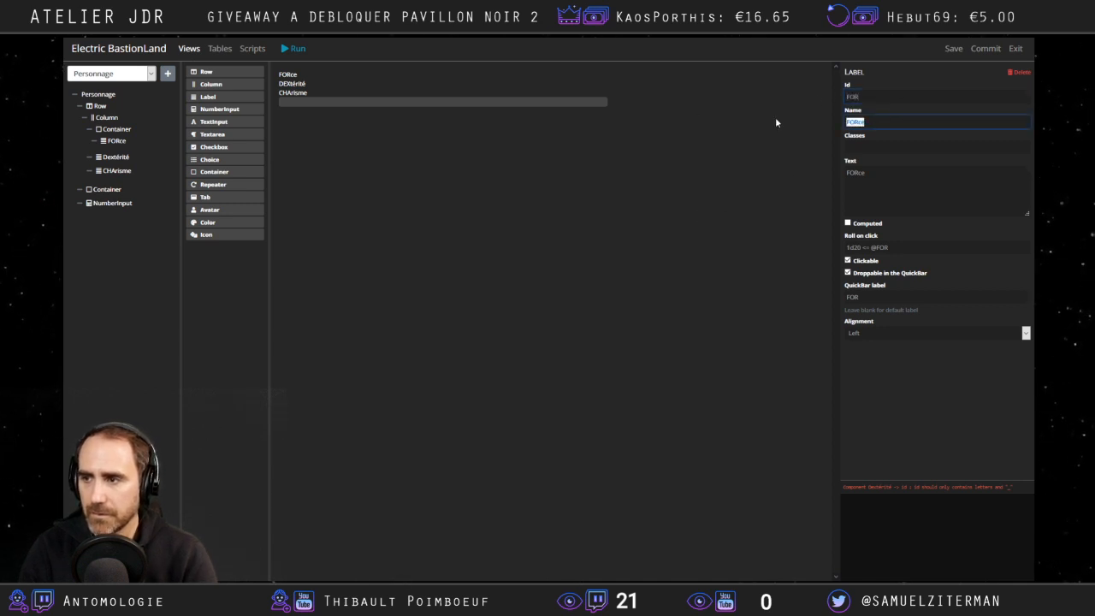
pyautogui.press('BackSpace')
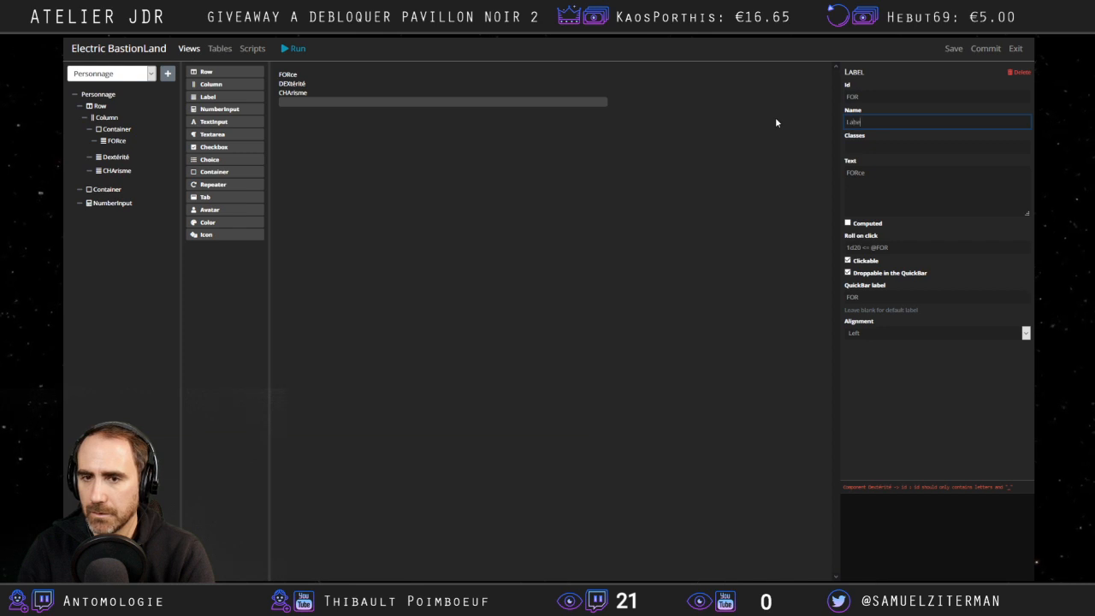
pyautogui.click(438, 312)
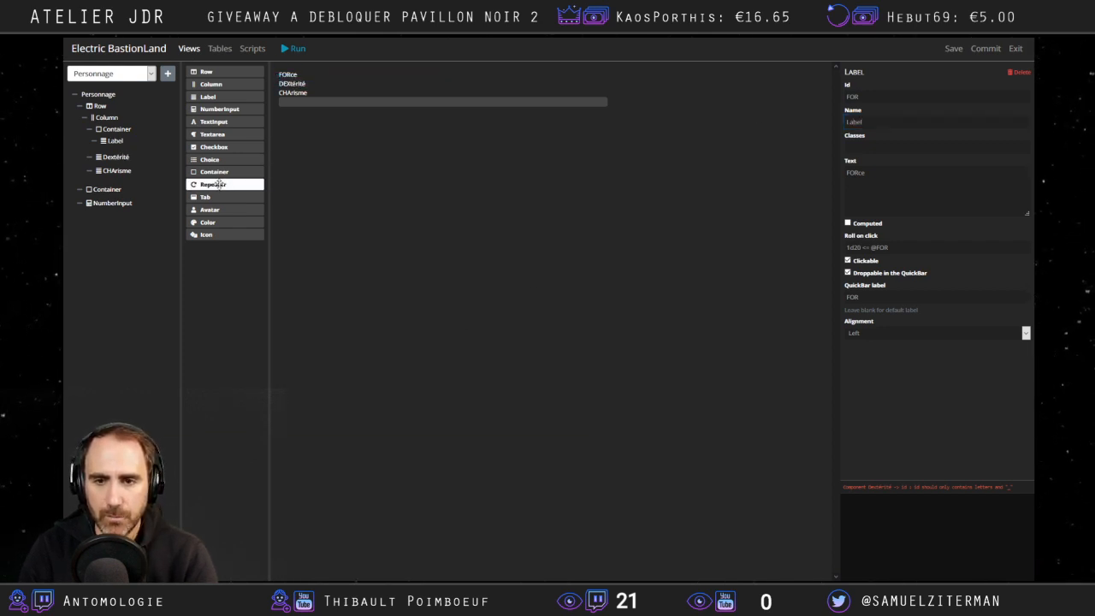
# Add a NumberInput, a Label and a second NumberInput after the FORce label inside the Column's Container.
pyautogui.moveTo(219, 110); pyautogui.dragTo(138, 151)
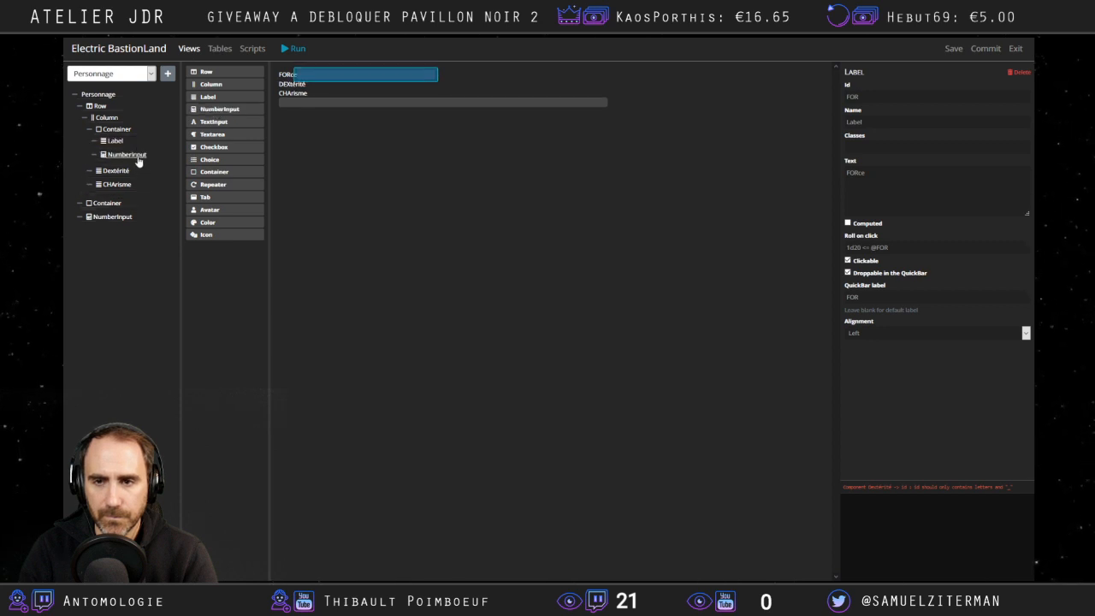
pyautogui.moveTo(219, 108); pyautogui.dragTo(140, 165)
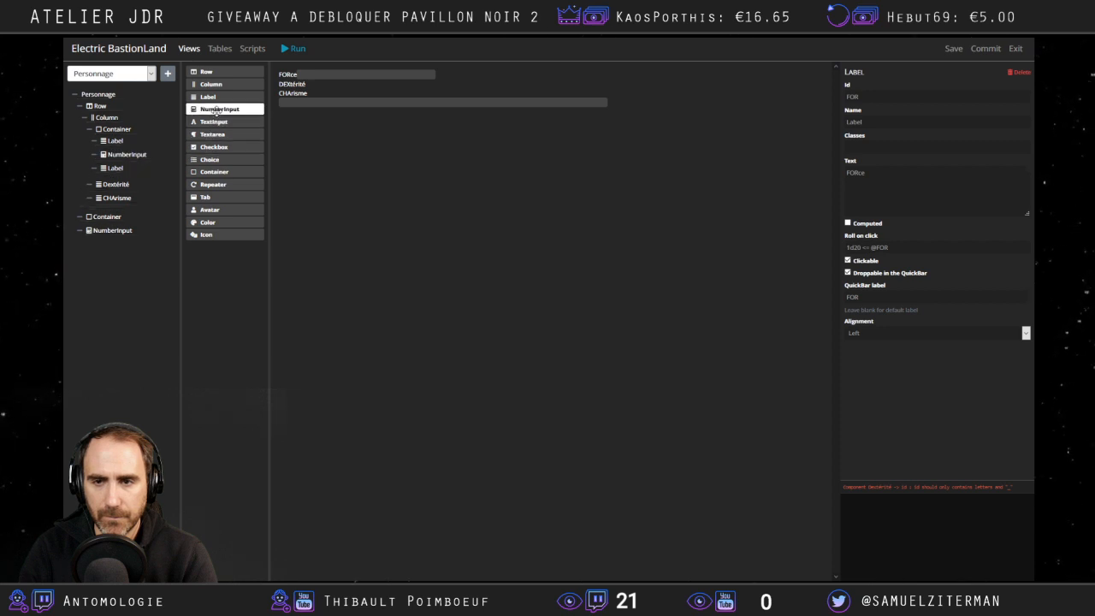
pyautogui.moveTo(216, 111); pyautogui.dragTo(133, 177)
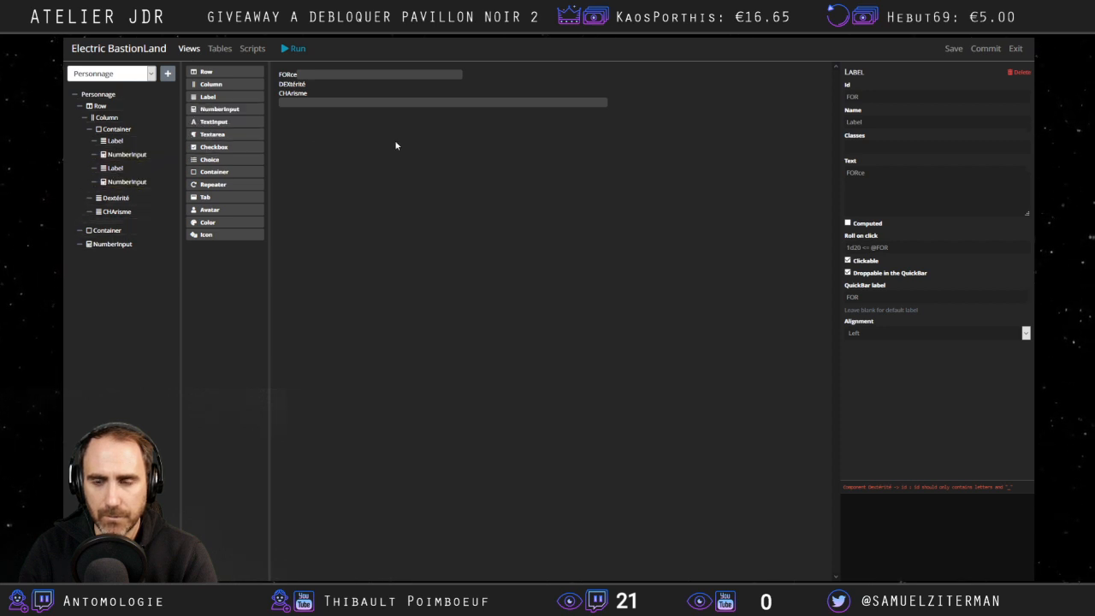
# Set the text of the Label between the two NumberInputs to "/".
pyautogui.click(115, 168)
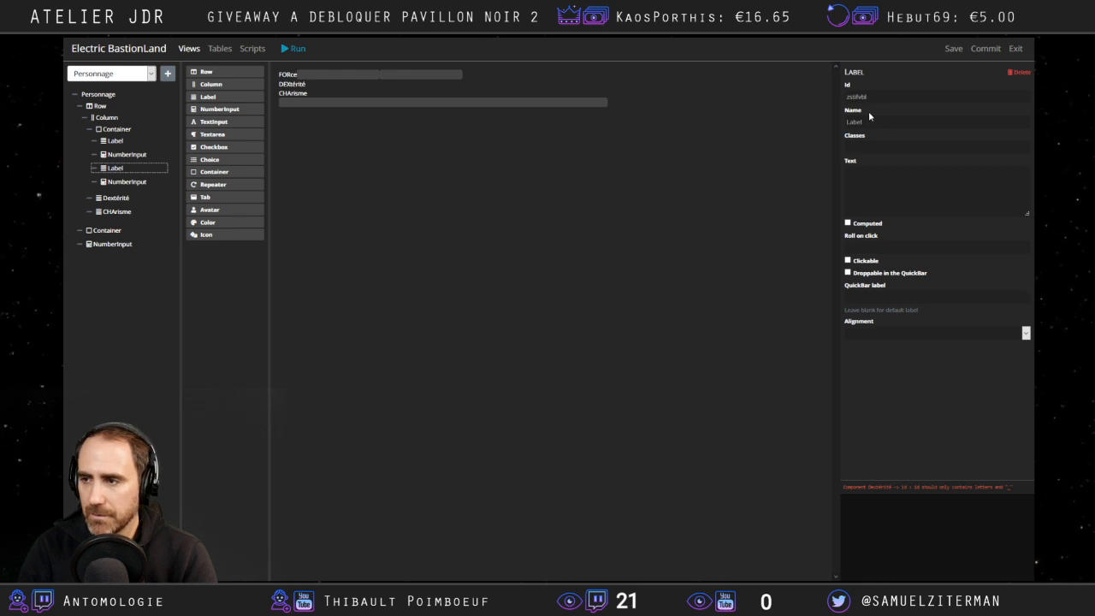
pyautogui.click(861, 145)
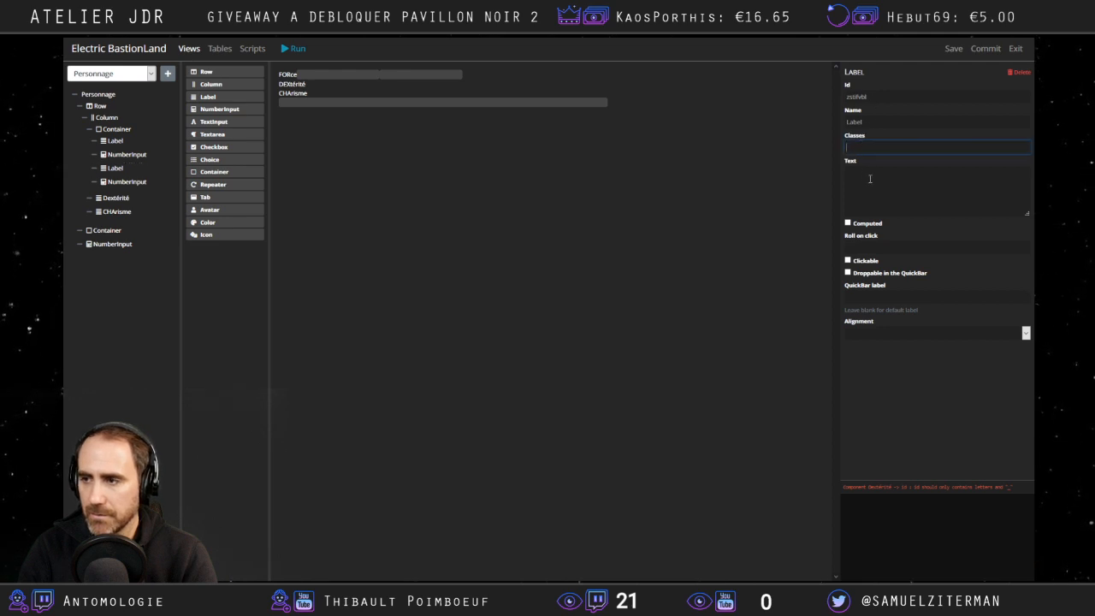
pyautogui.click(870, 179)
pyautogui.write('/')
pyautogui.click(557, 180)
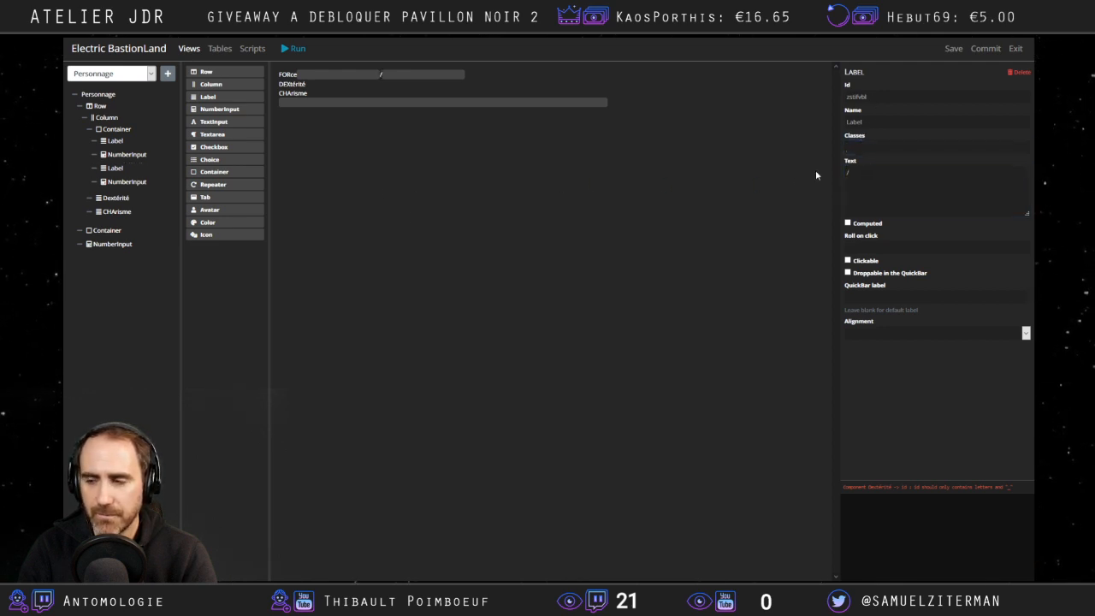
# Try "popop" as the Name of the first NumberInput in the Container, and clear the field again.
pyautogui.click(126, 155)
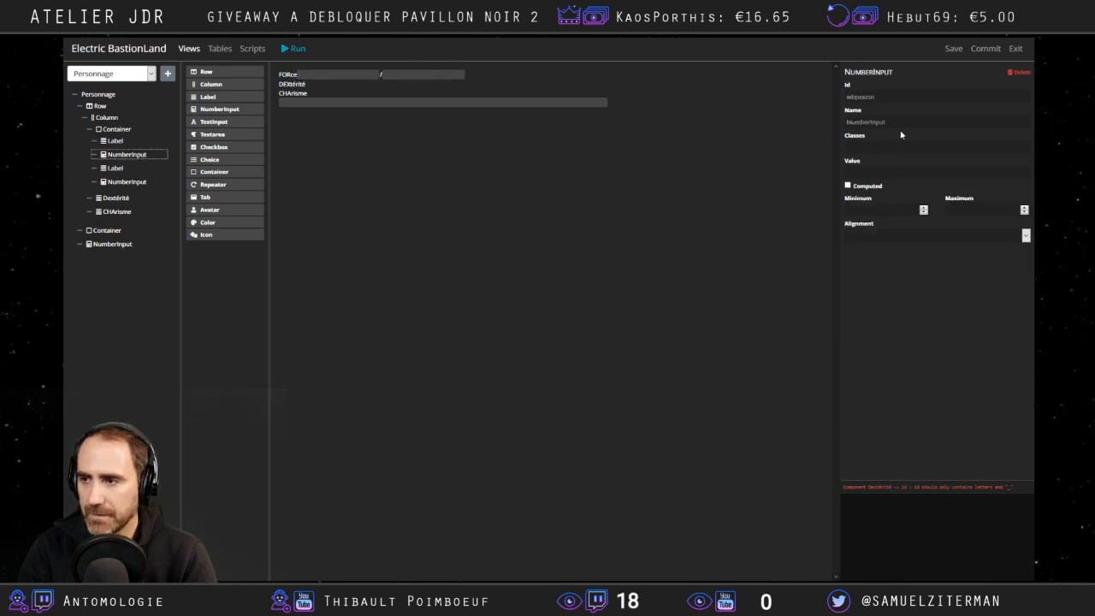
pyautogui.moveTo(904, 121); pyautogui.dragTo(773, 118)
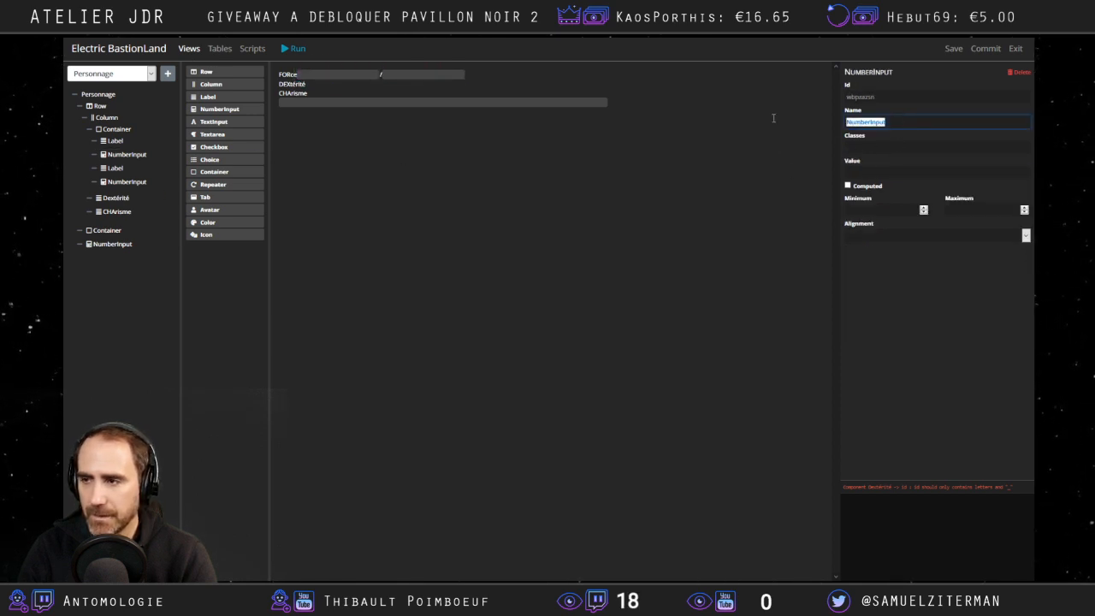
pyautogui.write('popop')
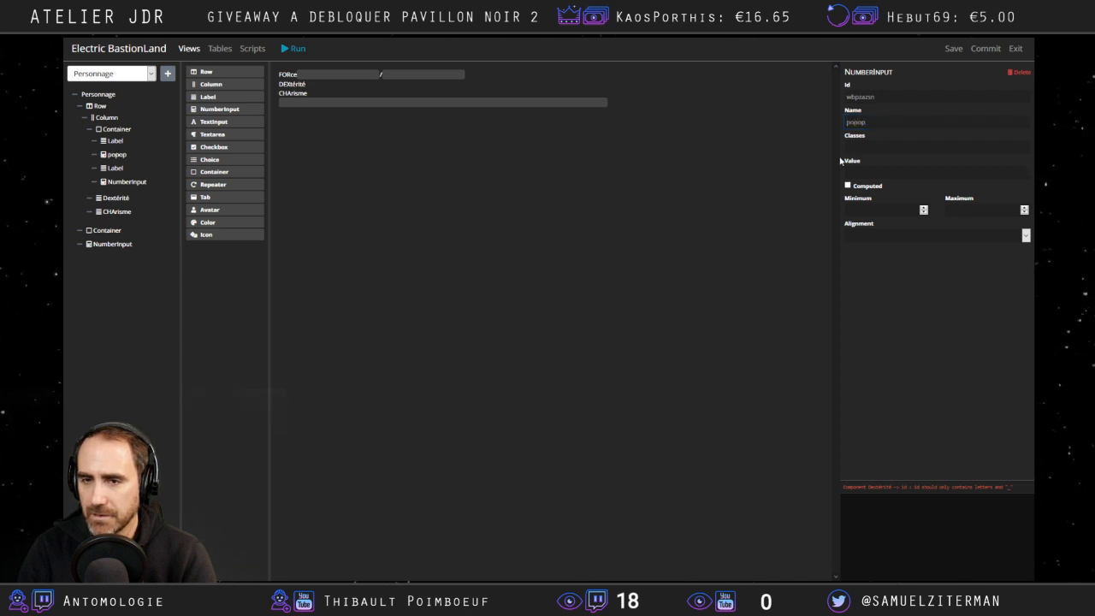
pyautogui.press('BackSpace')
pyautogui.press('BackSpace')
pyautogui.press('BackSpace')
pyautogui.press('BackSpace')
pyautogui.press('BackSpace')
# Try filler text in the first NumberInput's Classes and Value fields, and empty both fields again.
pyautogui.click(877, 145)
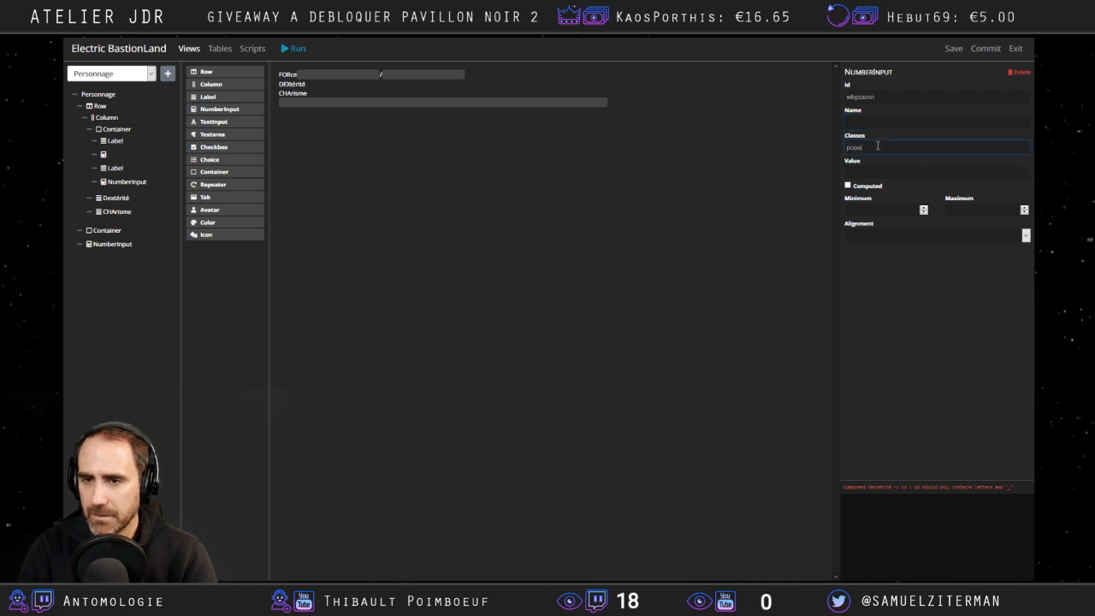
pyautogui.click(877, 173)
pyautogui.write('popopo')
pyautogui.moveTo(753, 178); pyautogui.dragTo(704, 179)
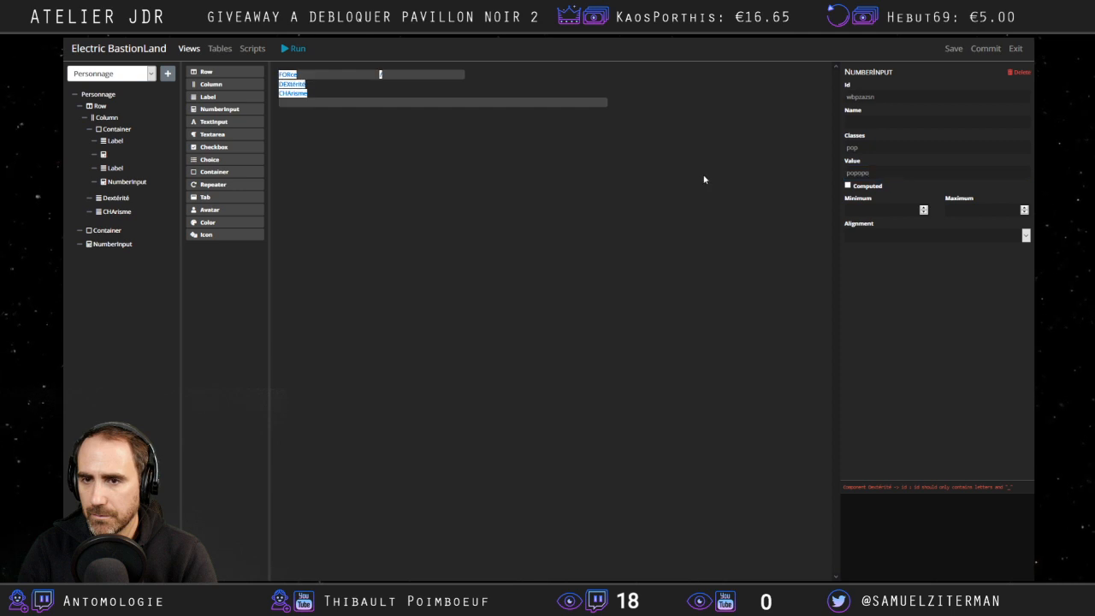
pyautogui.moveTo(897, 173); pyautogui.dragTo(792, 167)
pyautogui.press('BackSpace')
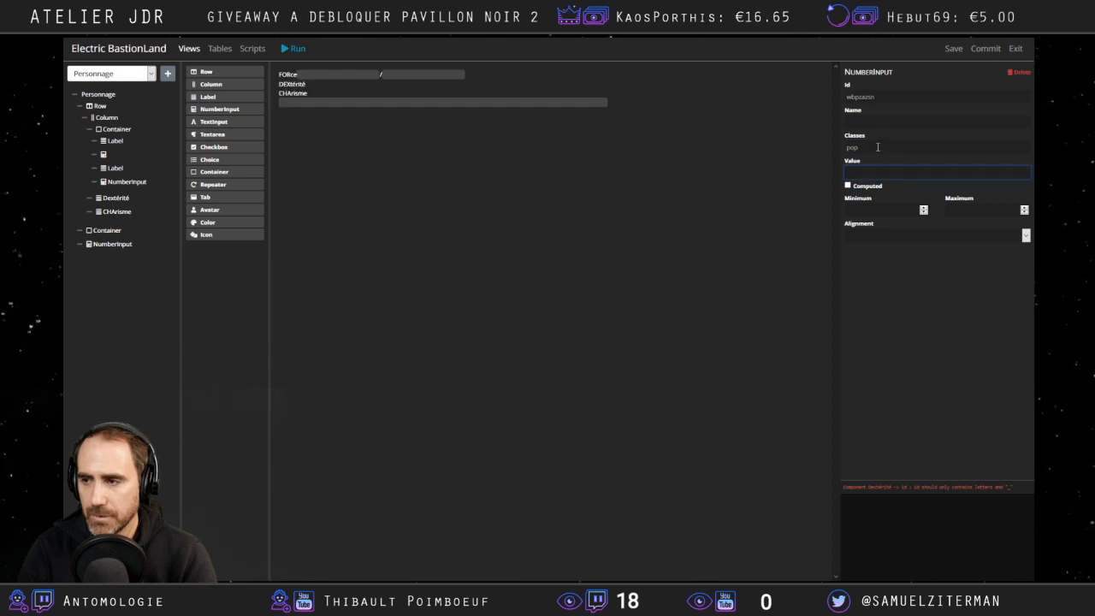
pyautogui.press('BackSpace')
pyautogui.moveTo(877, 147); pyautogui.dragTo(813, 130)
pyautogui.click(870, 120)
pyautogui.click(767, 158)
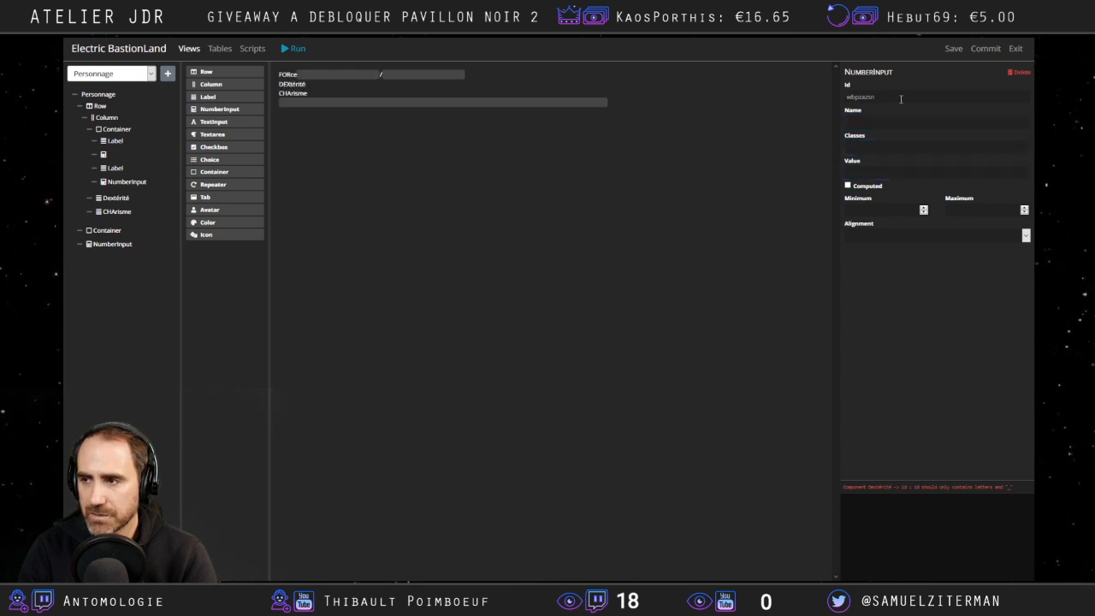
pyautogui.click(901, 99)
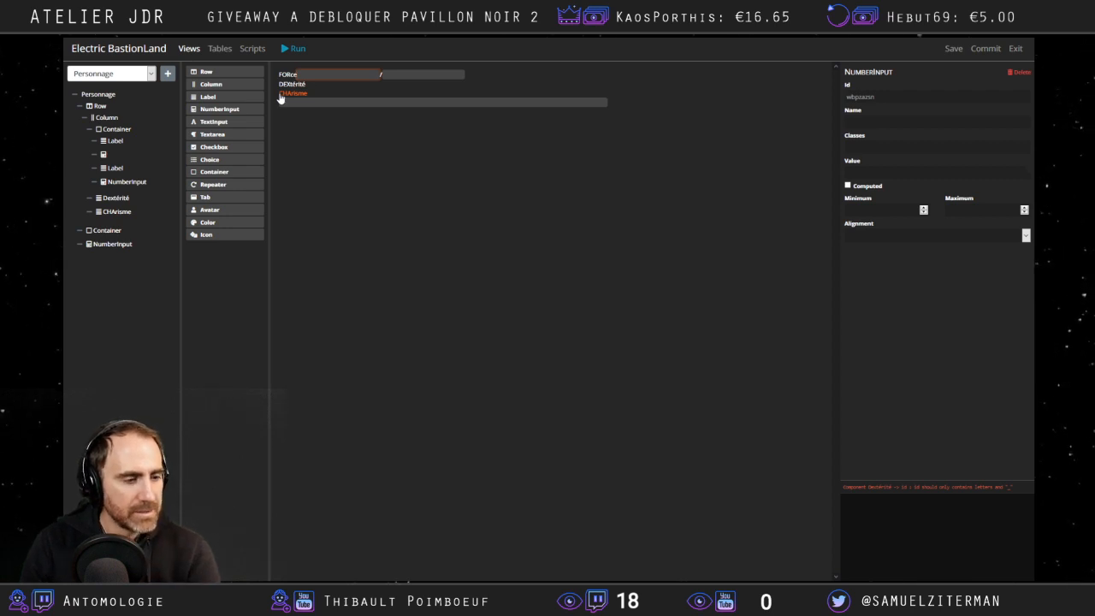
# Inspect the properties of the Faiblesse, nature and Xp inputs in the Vampire sheet, and return to Electric BastionLand.
pyautogui.click(430, 43)
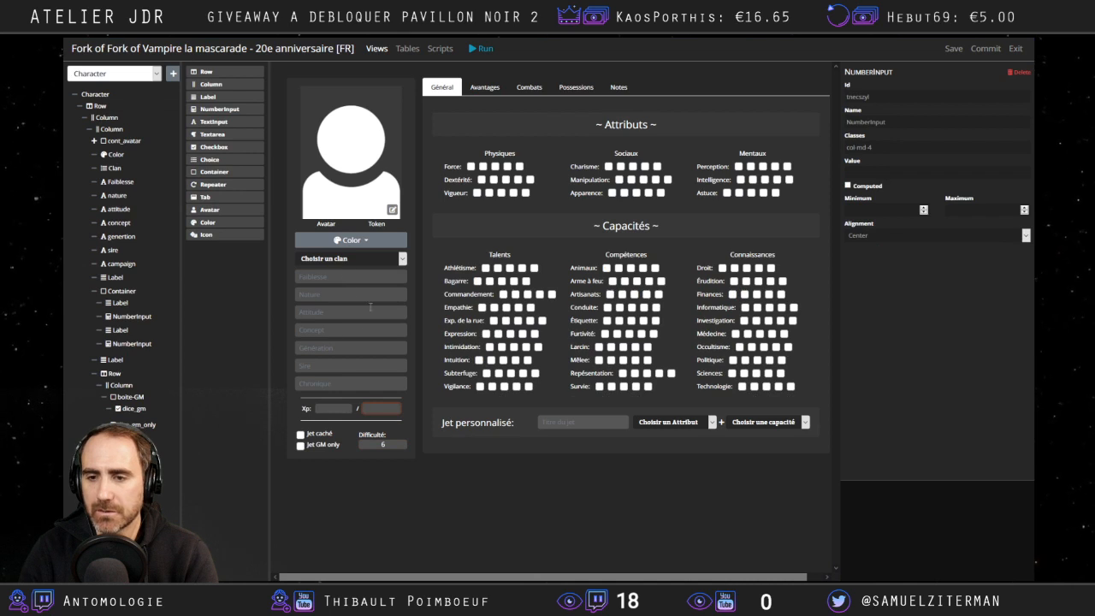
pyautogui.click(342, 277)
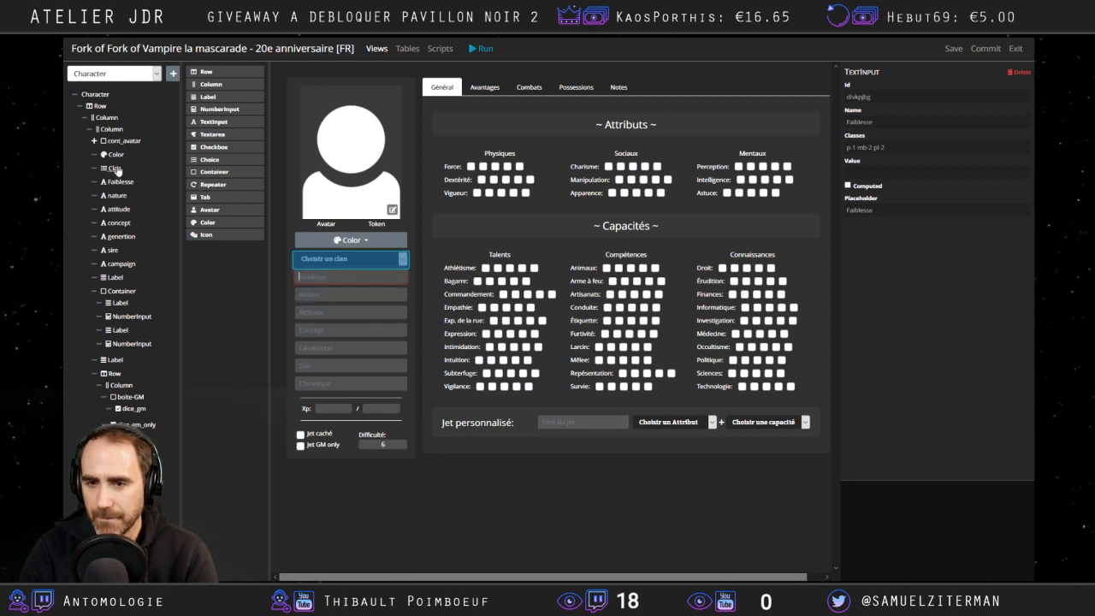
pyautogui.click(319, 408)
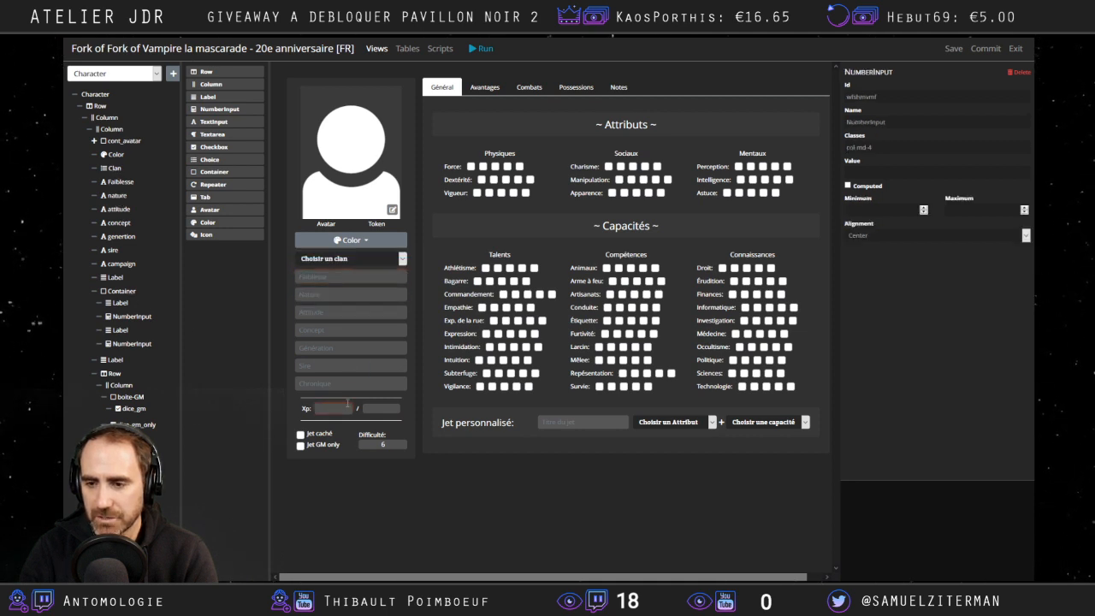
pyautogui.click(347, 291)
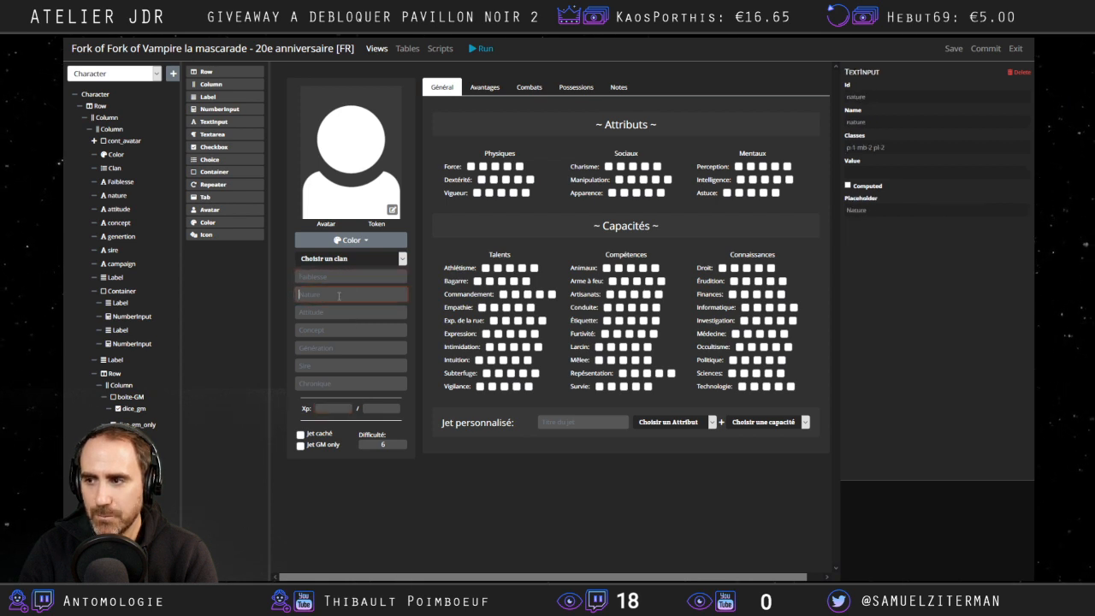
pyautogui.click(330, 43)
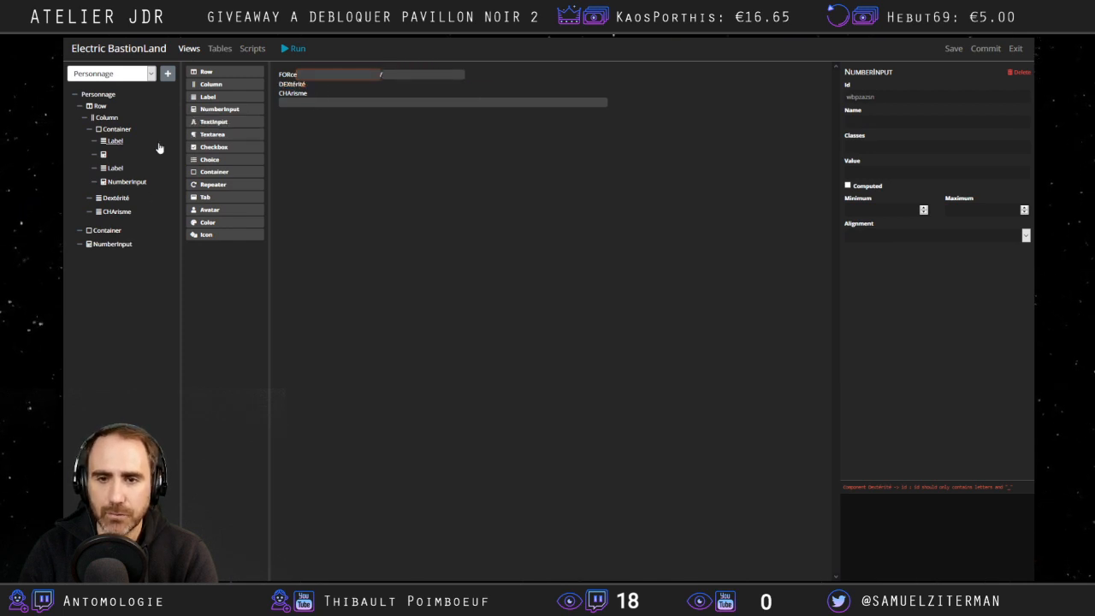
# Delete both NumberInputs from the FORce Container.
pyautogui.click(120, 182)
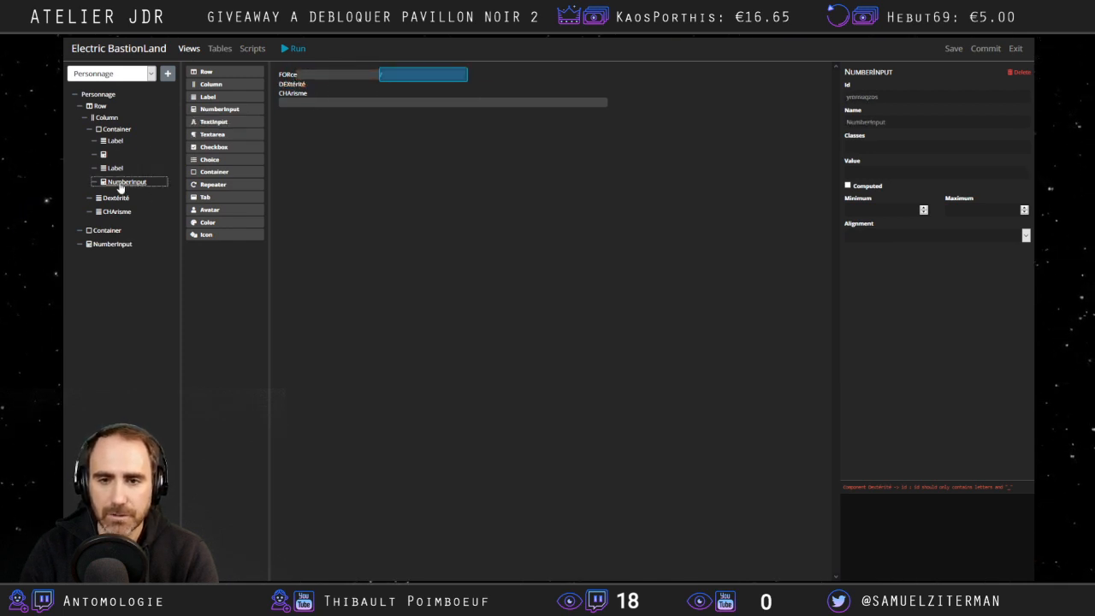
pyautogui.rightClick(119, 187)
pyautogui.click(147, 253)
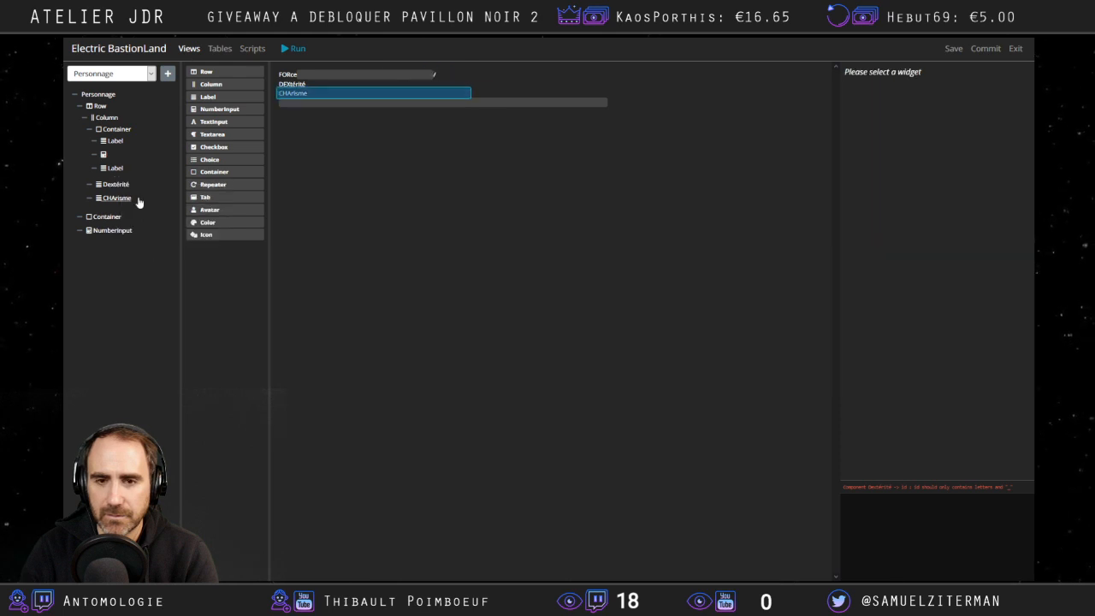
pyautogui.rightClick(105, 156)
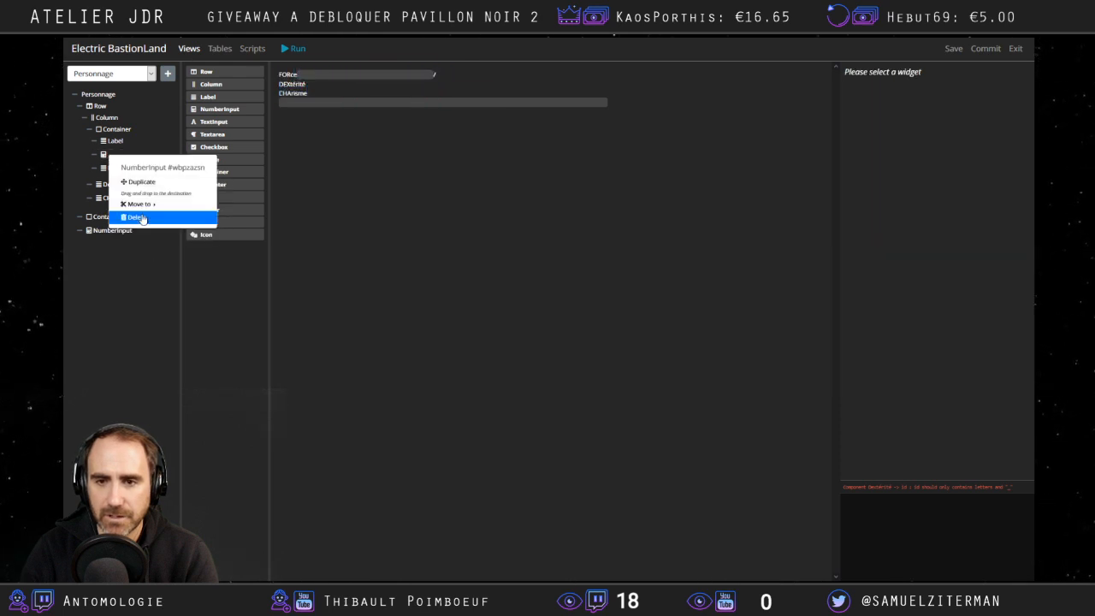
pyautogui.click(142, 218)
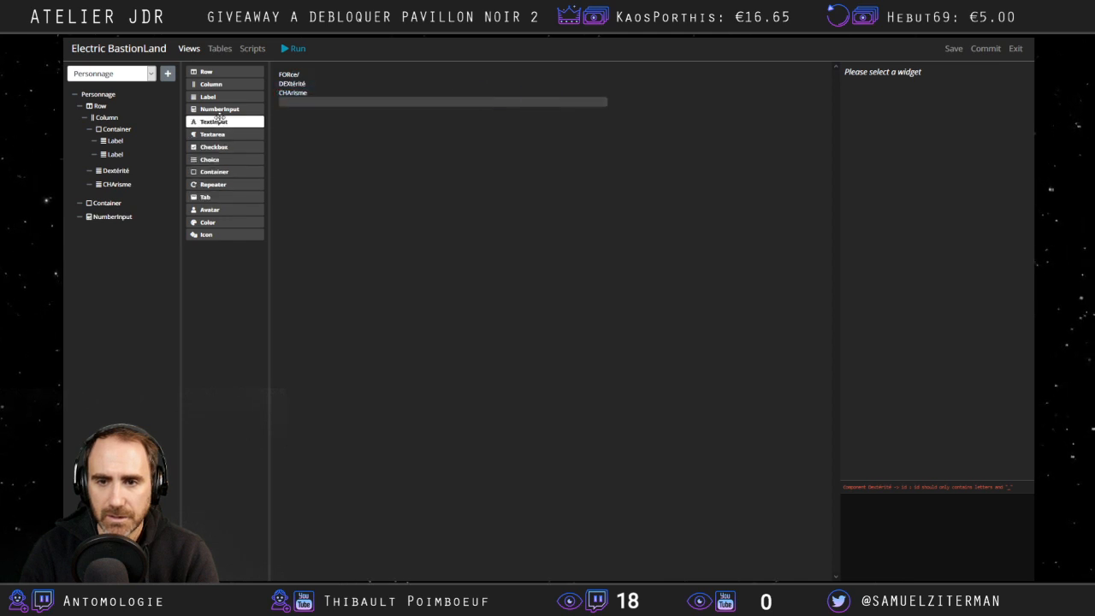
# Add a TextInput between the FORce and "/" labels and a NumberInput after the "/" label, then select the TextInput.
pyautogui.moveTo(218, 118); pyautogui.dragTo(136, 147)
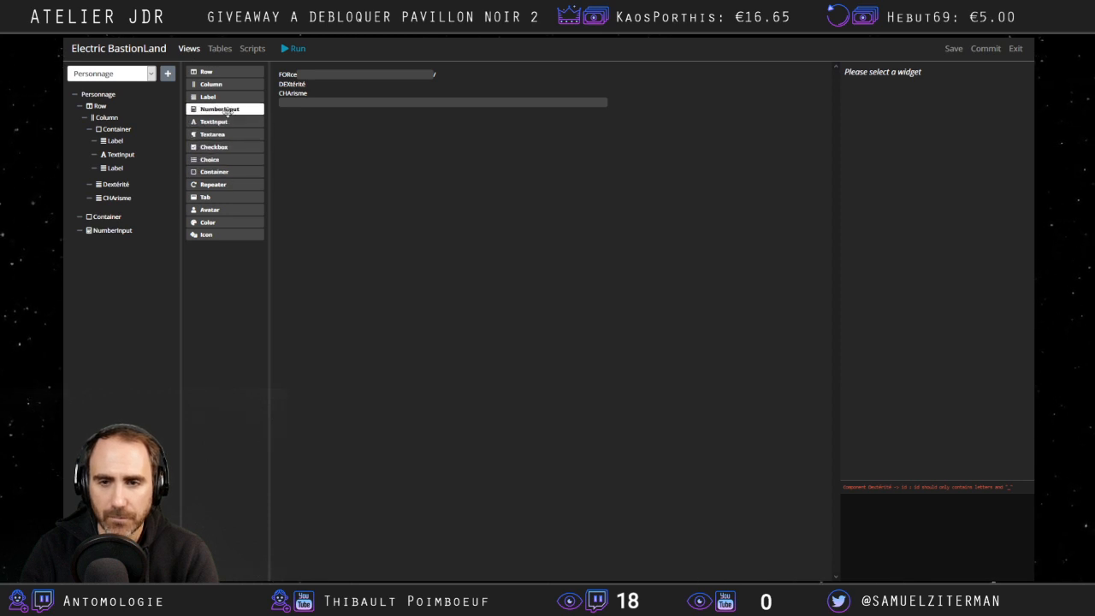
pyautogui.moveTo(220, 109); pyautogui.dragTo(140, 177)
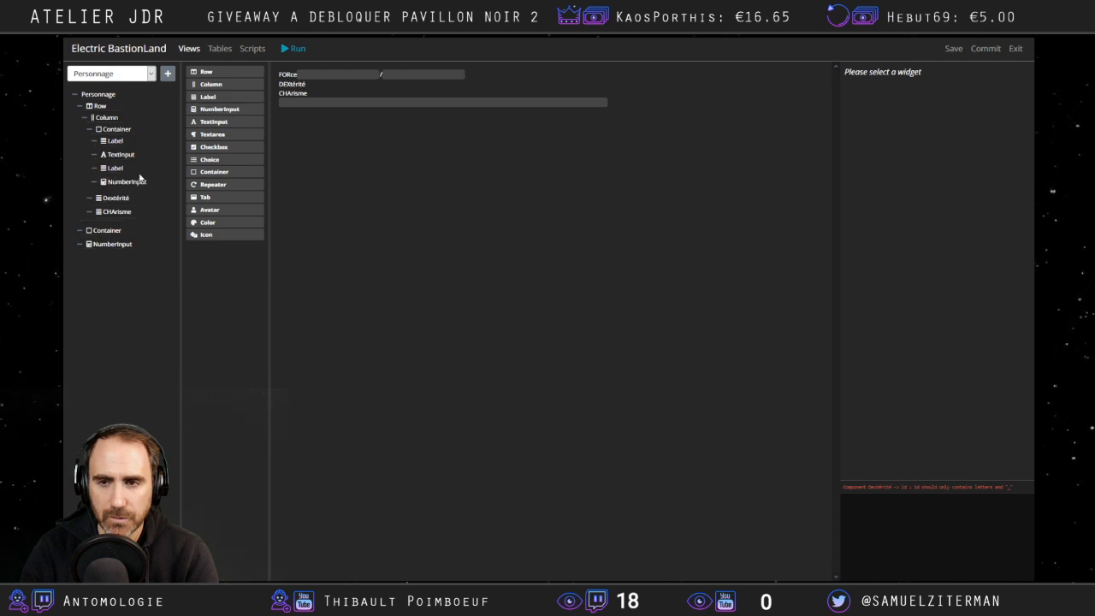
pyautogui.click(327, 74)
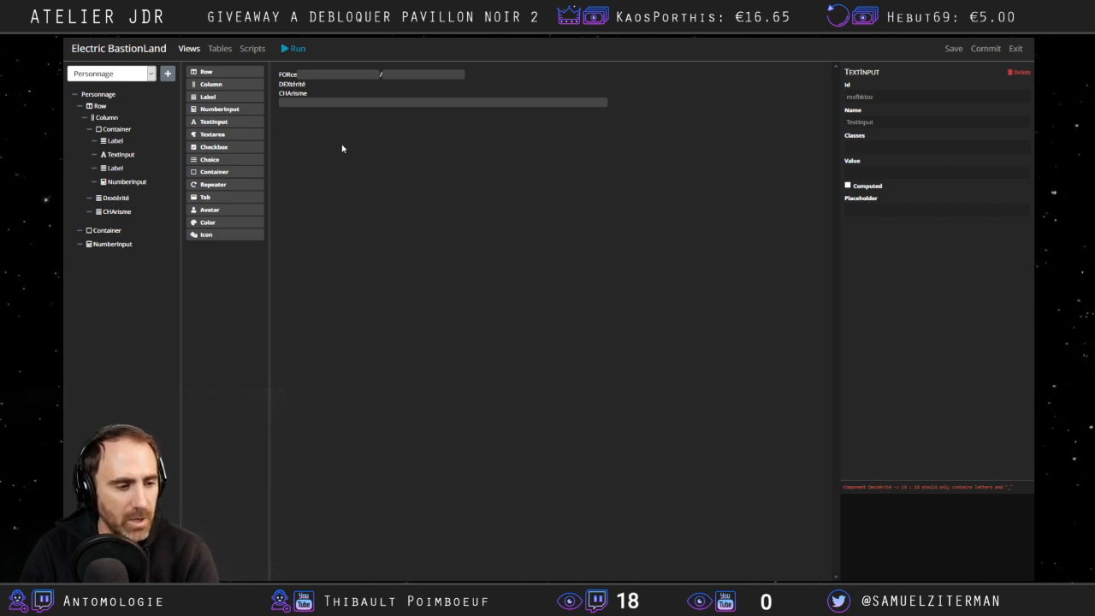
# Consult the rulebook's Characters page, compare the sheet with the Vampire sheet's Xp Container, and return to Electric BastionLand.
pyautogui.hotkey('alt', 'Tab')
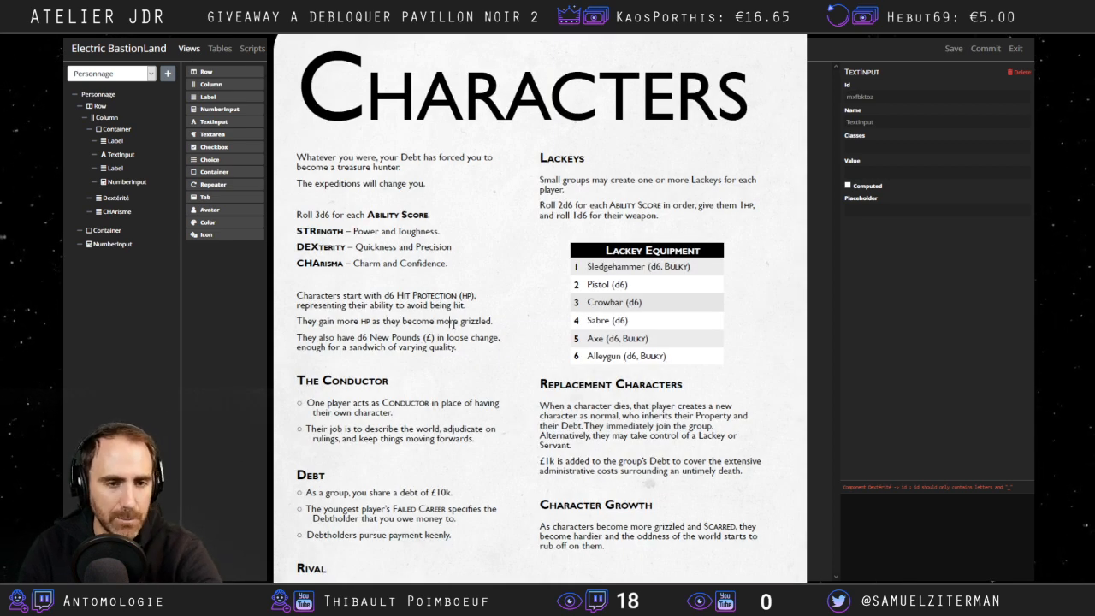
pyautogui.hotkey('alt', 'Tab')
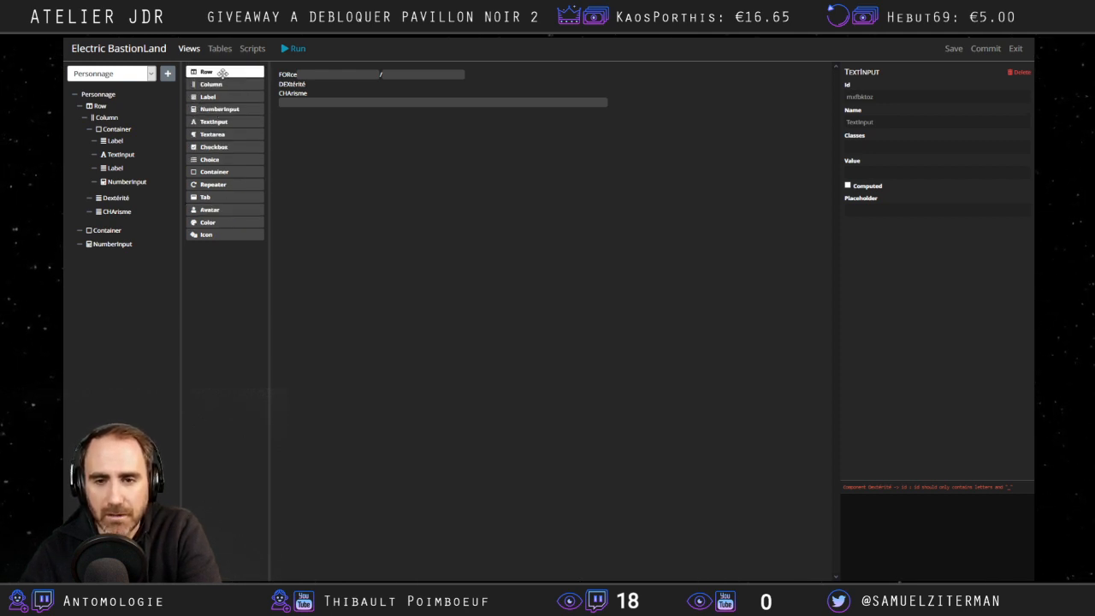
pyautogui.moveTo(223, 39)
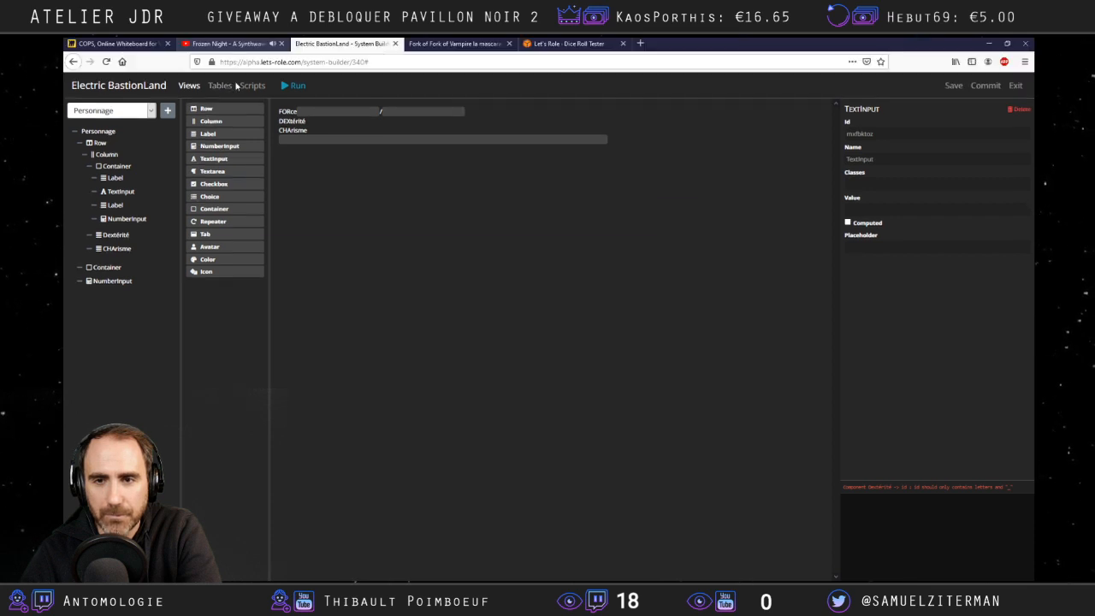
pyautogui.click(447, 42)
pyautogui.click(367, 42)
pyautogui.click(438, 43)
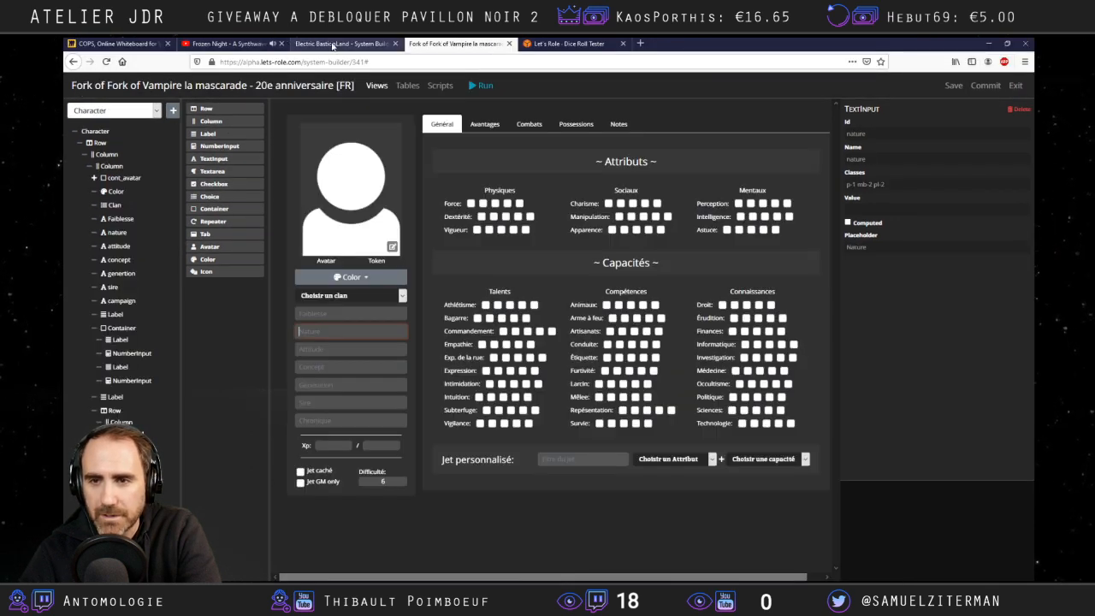
pyautogui.click(364, 43)
pyautogui.click(409, 42)
pyautogui.click(347, 43)
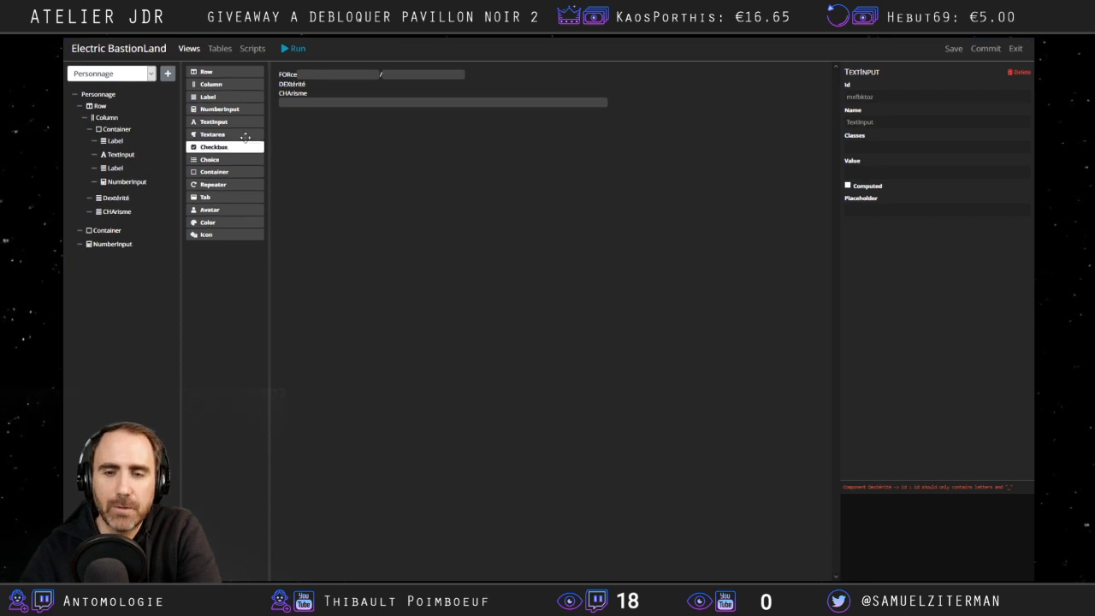
pyautogui.click(432, 42)
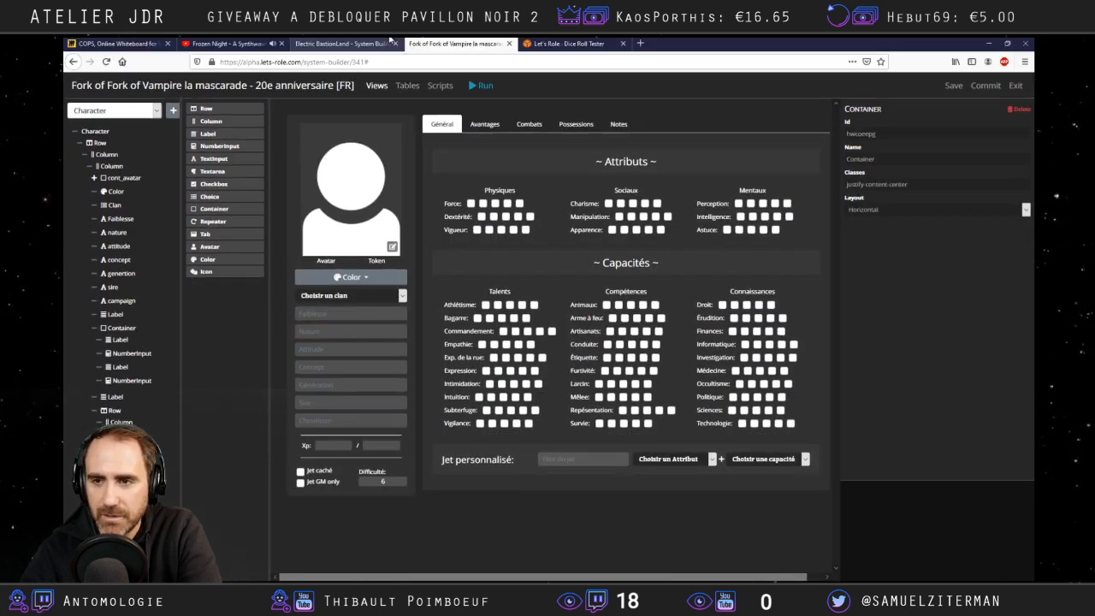
pyautogui.click(346, 43)
# Change the FORce label's text to "FORce :".
pyautogui.click(119, 141)
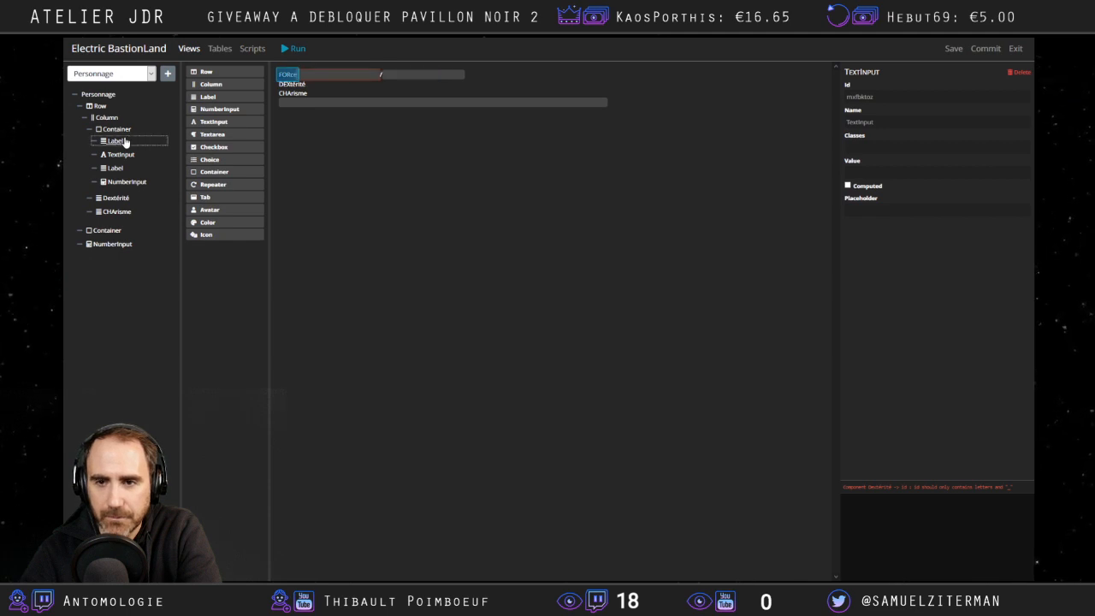
pyautogui.click(894, 176)
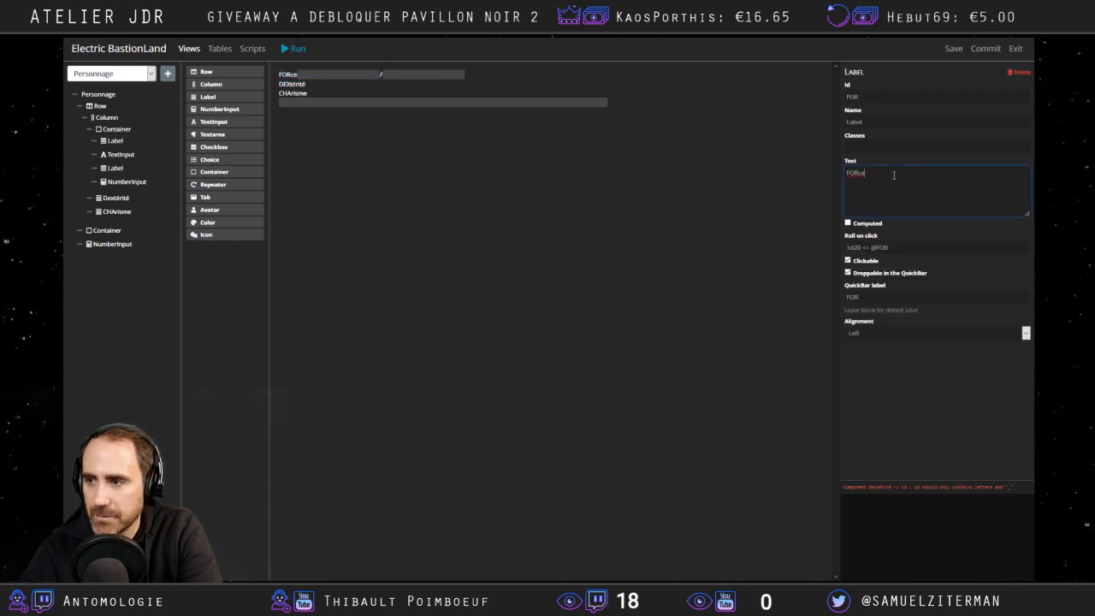
pyautogui.write(':')
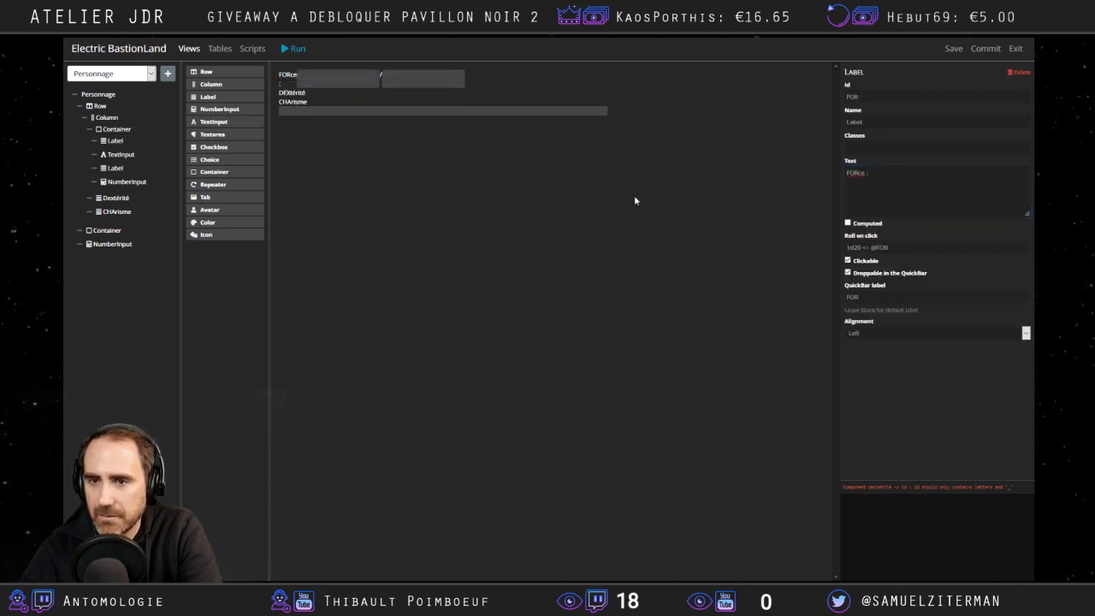
# Set the FORce label's text back to "FORce" without the colon.
pyautogui.click(888, 176)
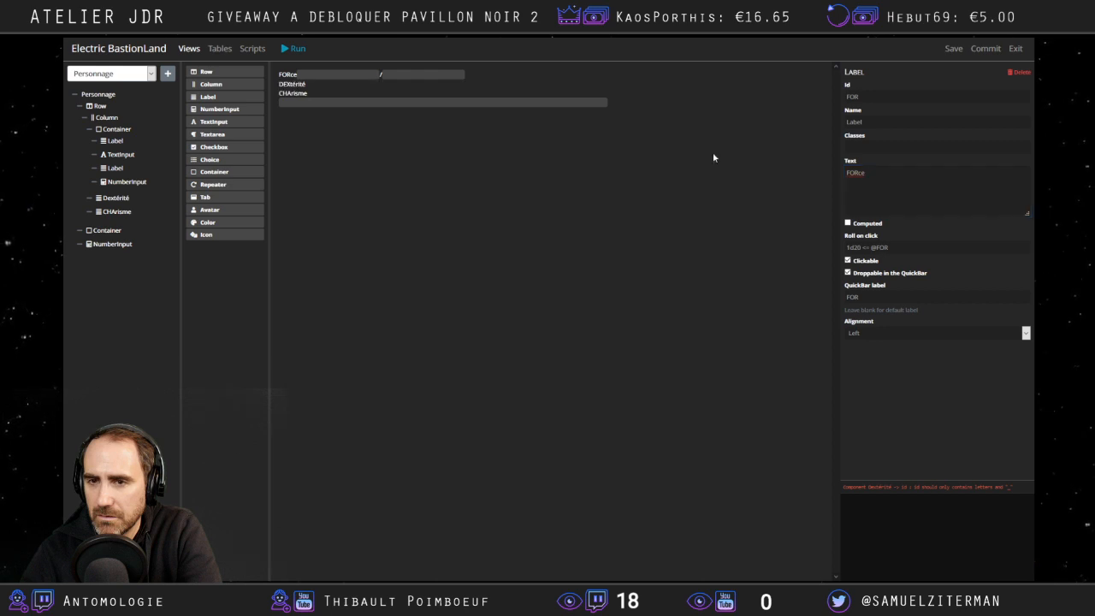
pyautogui.click(655, 203)
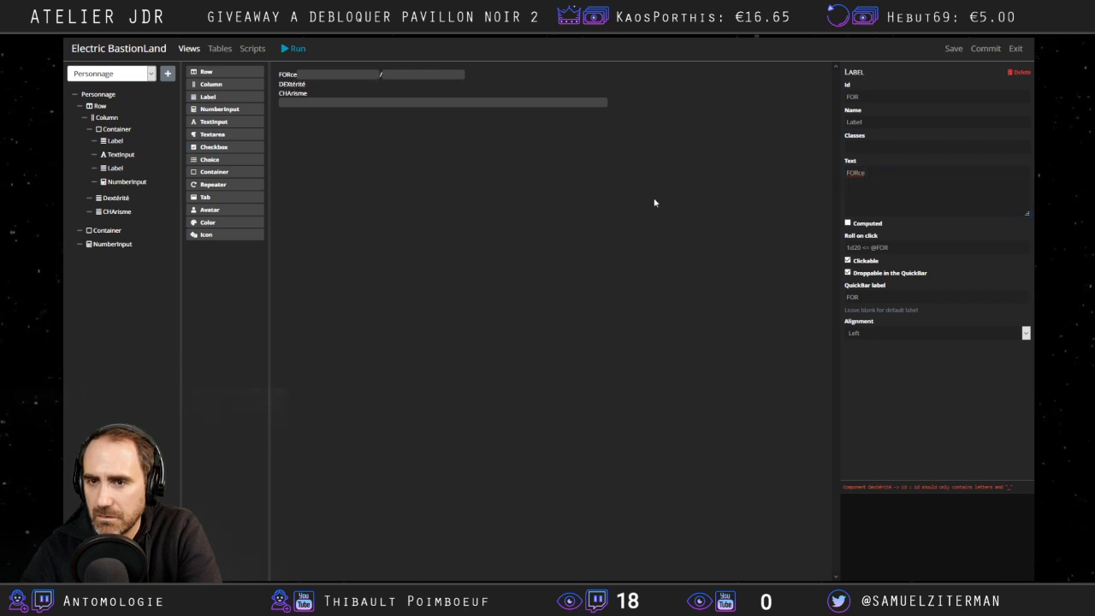
pyautogui.click(900, 176)
pyautogui.click(715, 254)
pyautogui.click(910, 180)
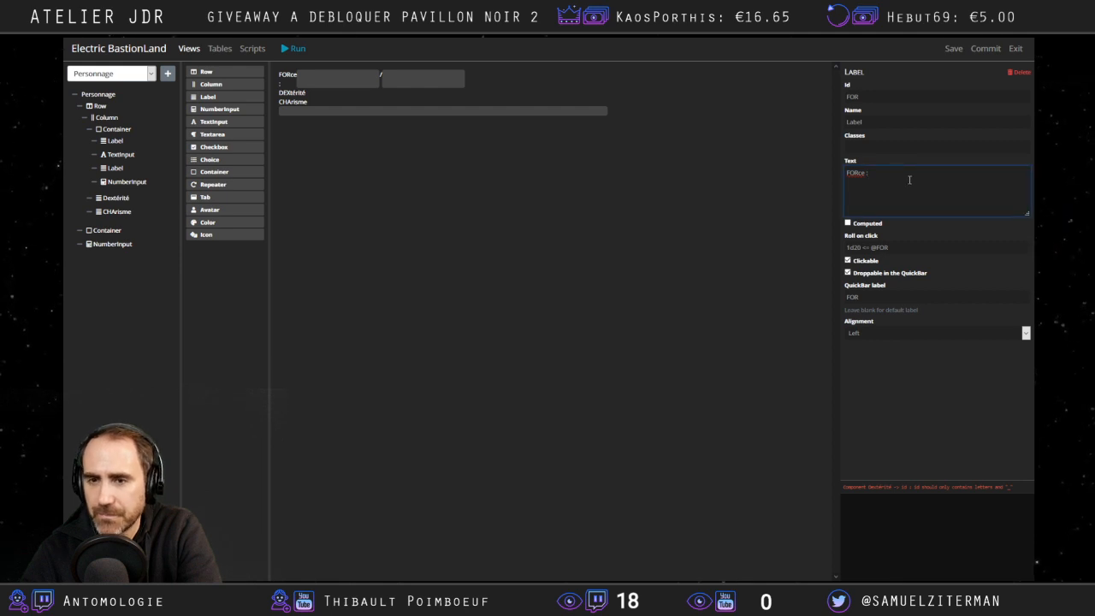
pyautogui.press('BackSpace')
pyautogui.press('BackSpace')
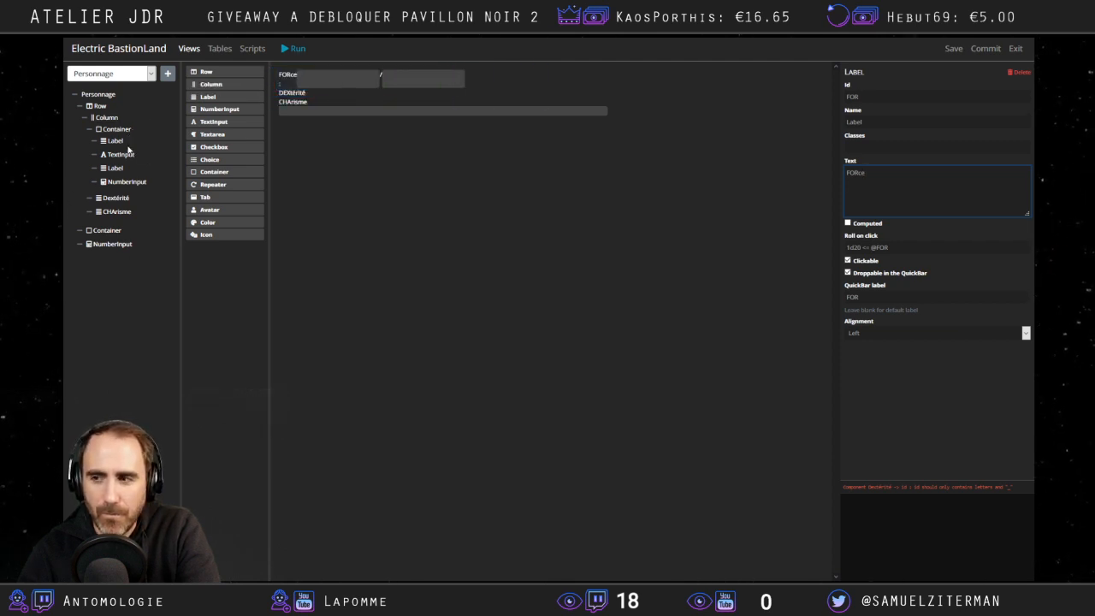
# Try the class "mr -2" on the FORce label, and replace it with mb-2.
pyautogui.click(864, 145)
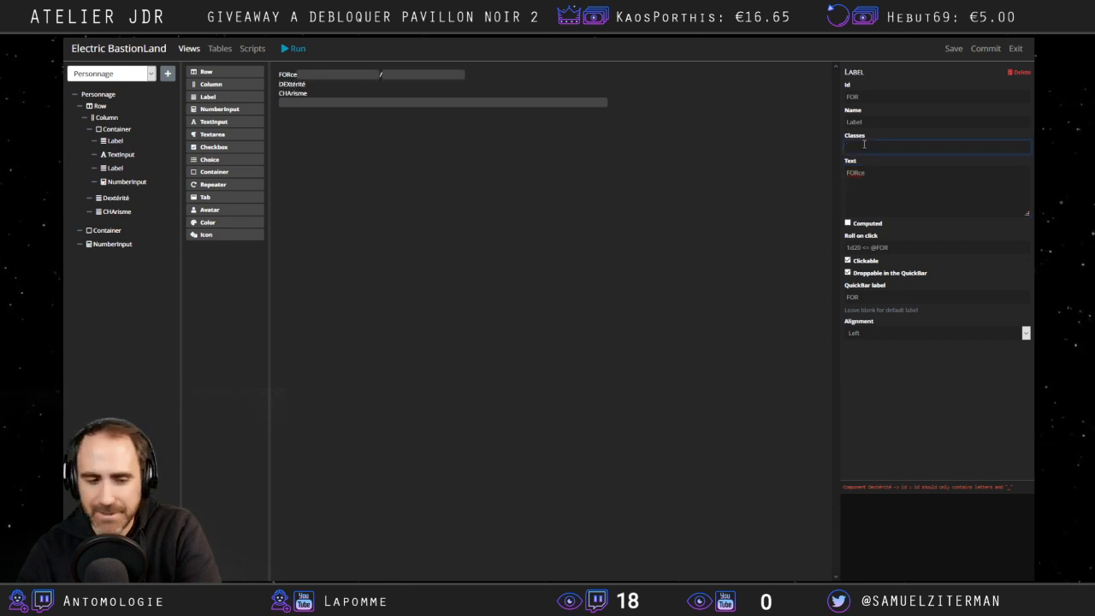
pyautogui.write('m')
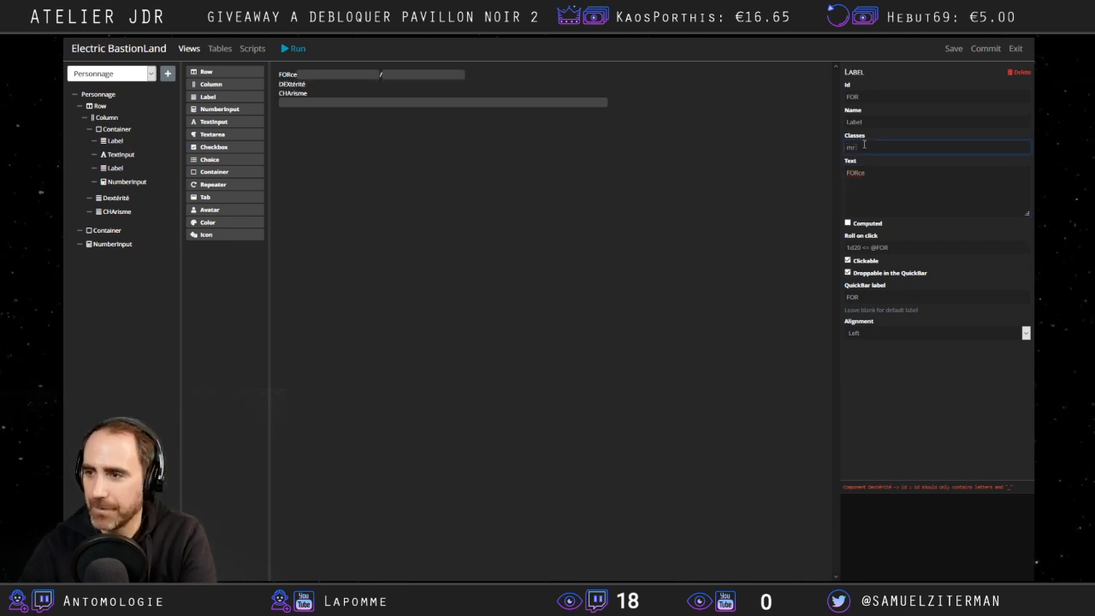
pyautogui.write('r-2')
pyautogui.click(913, 204)
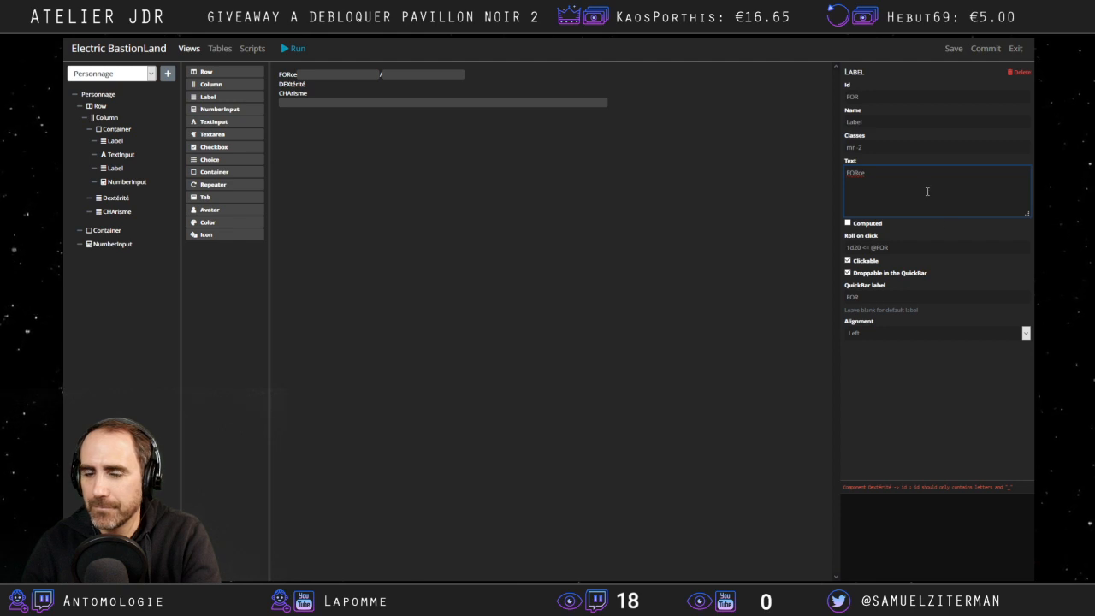
pyautogui.click(667, 187)
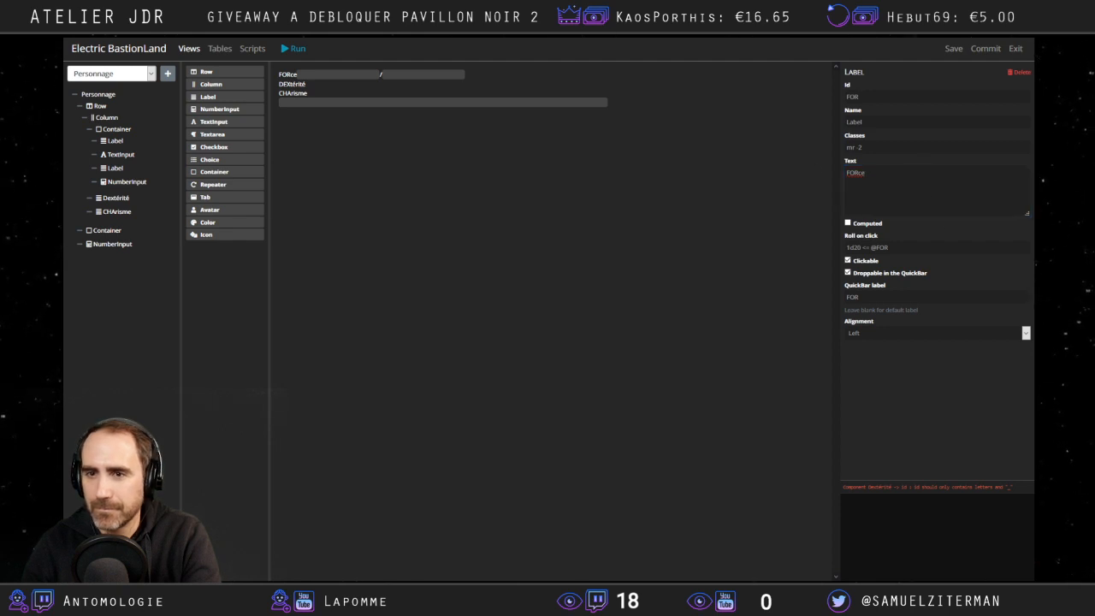
pyautogui.write('b')
pyautogui.click(853, 185)
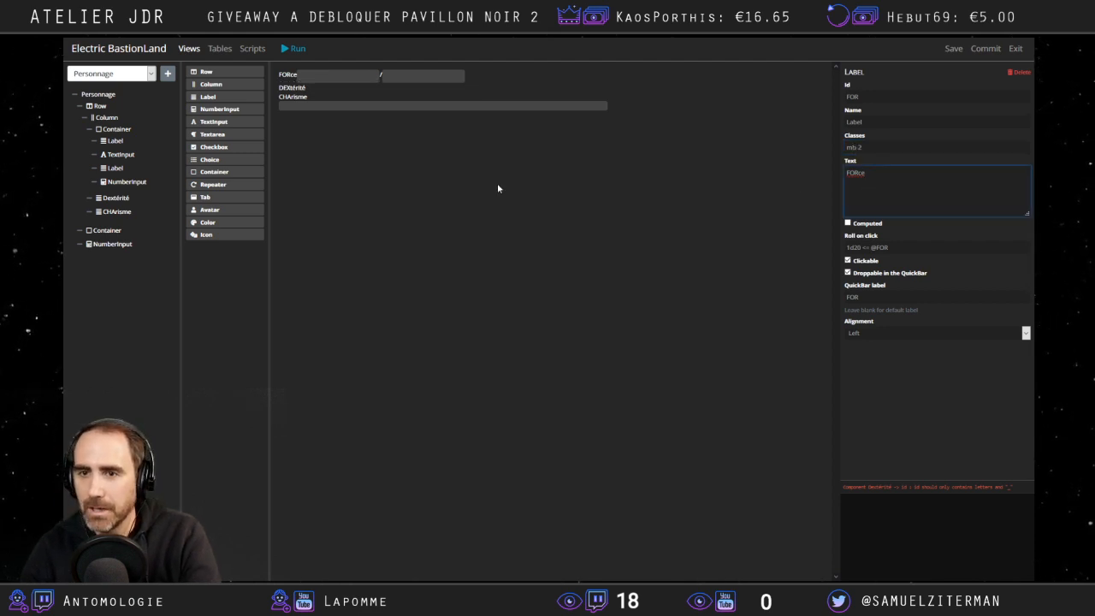
pyautogui.click(874, 150)
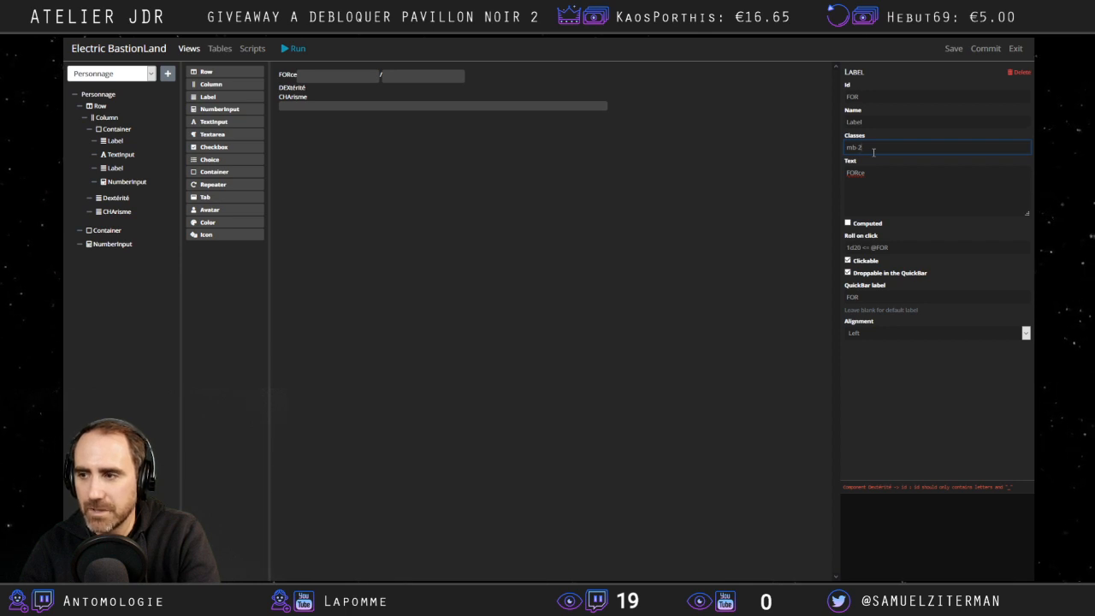
# Try adding a colon after "FORce" in the label's text again.
pyautogui.click(913, 178)
pyautogui.write(':')
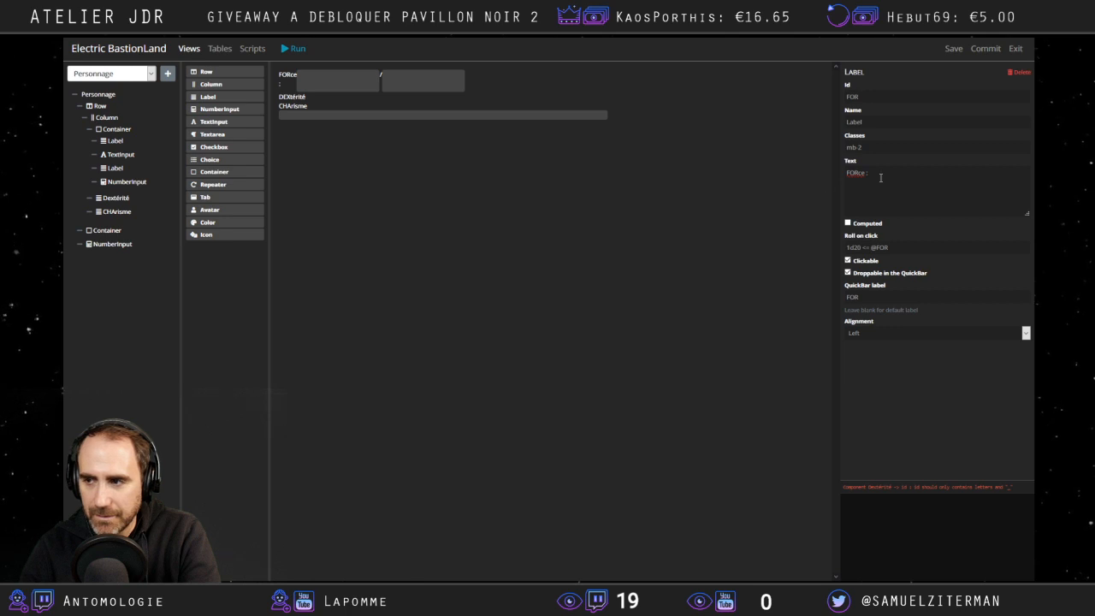
pyautogui.click(555, 144)
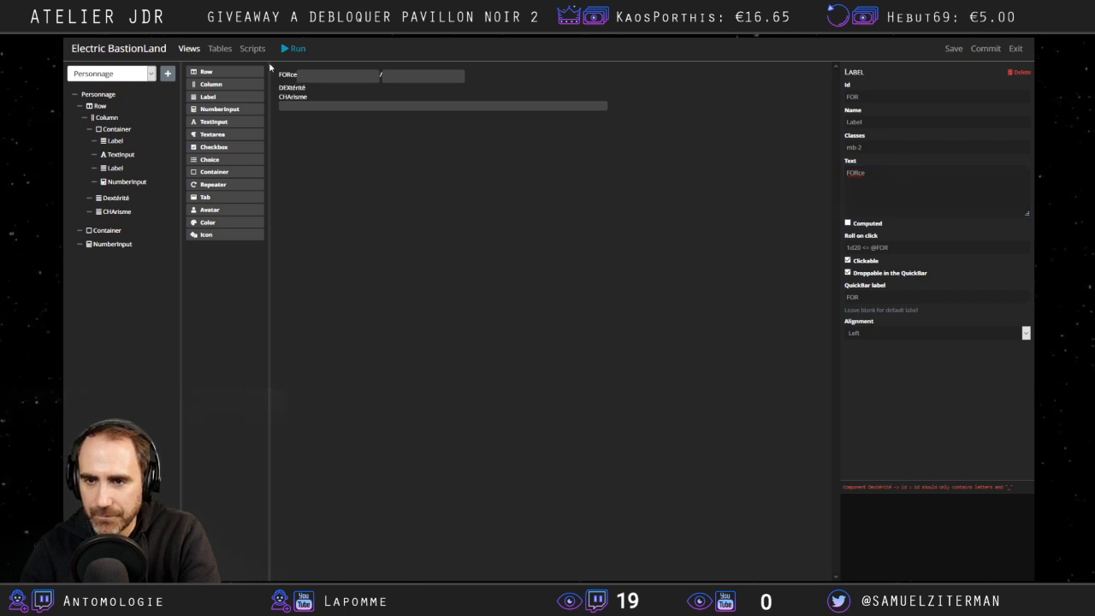
# Give the TextInput between the FORce and "/" labels the class mb-2.
pyautogui.click(313, 76)
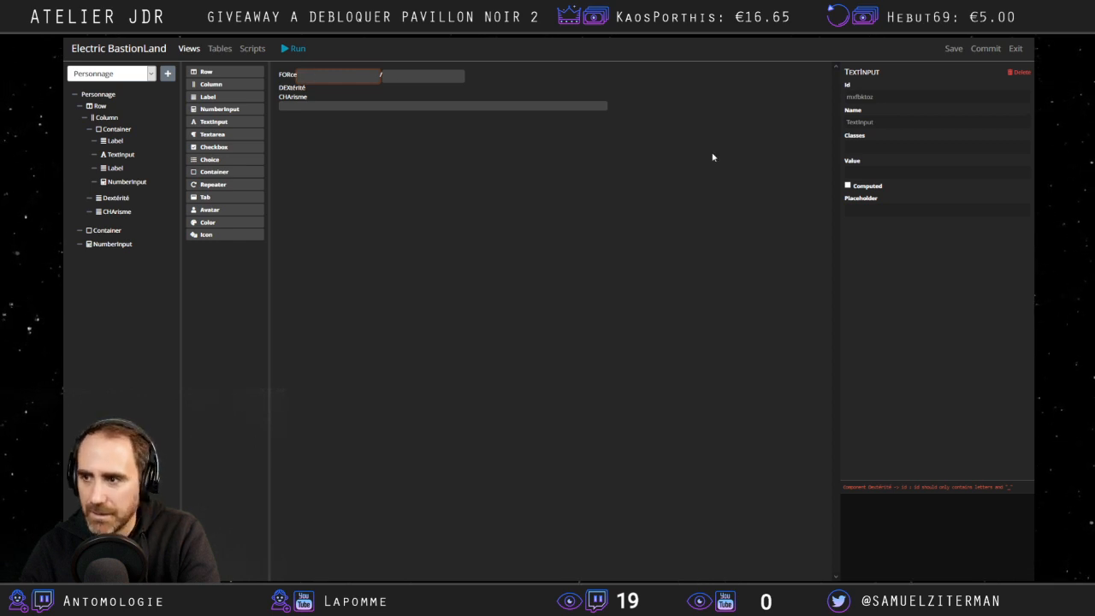
pyautogui.click(865, 148)
pyautogui.write('m')
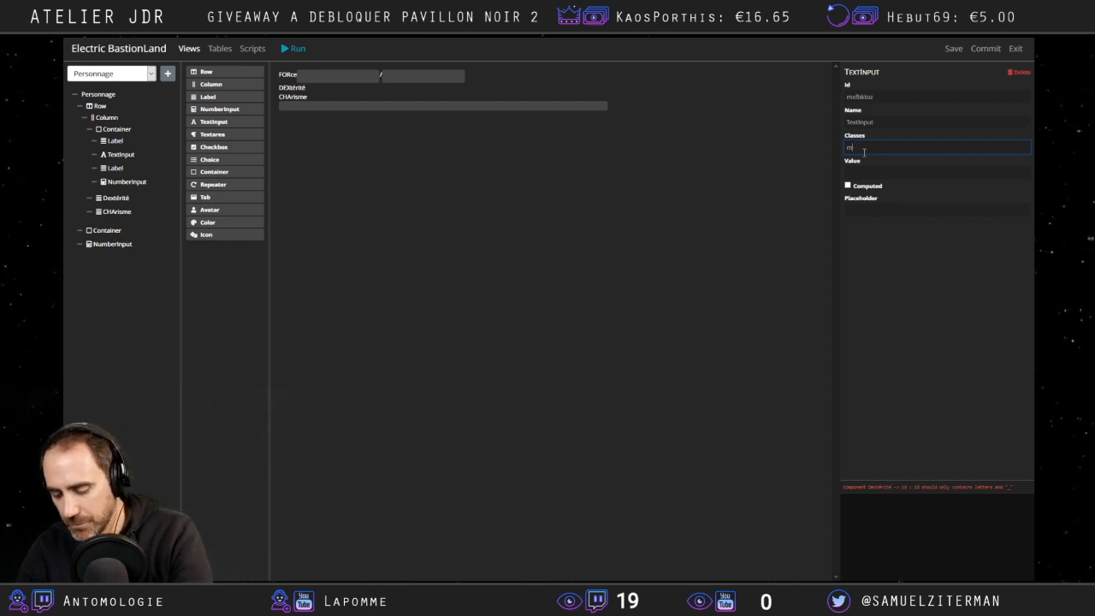
pyautogui.write('nn2')
pyautogui.click(353, 210)
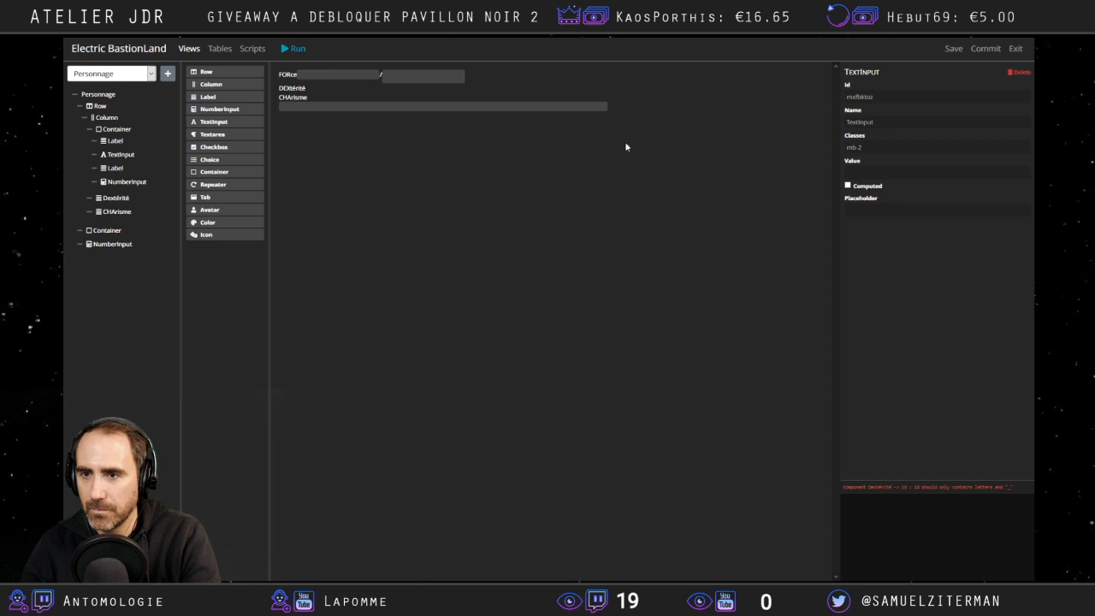
# Replace the NumberInput after the "/" label in the FORce Container with a TextInput.
pyautogui.click(128, 182)
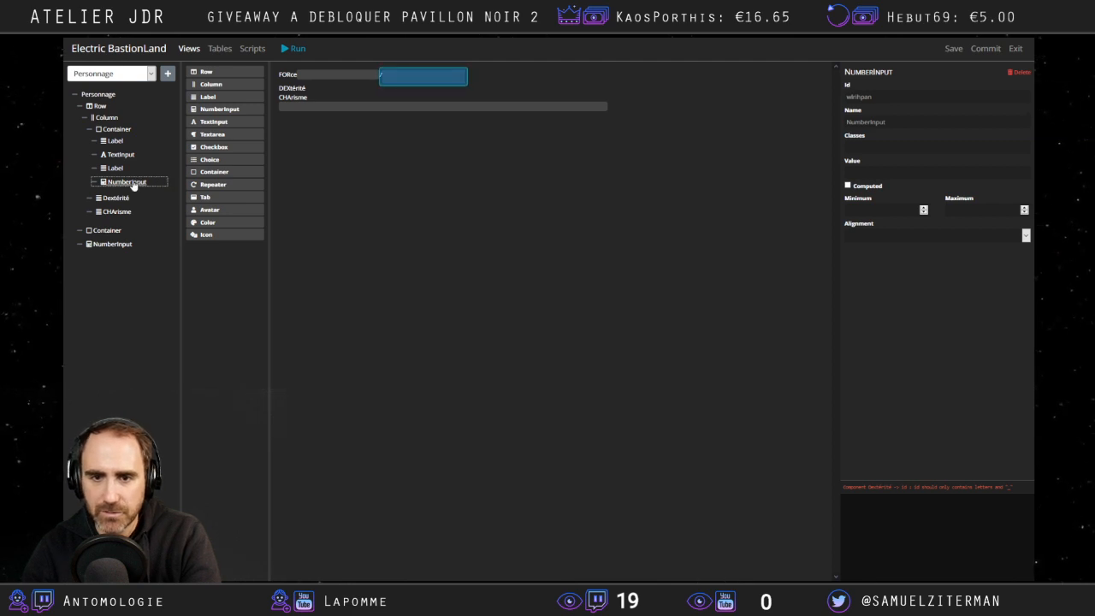
pyautogui.rightClick(133, 185)
pyautogui.click(153, 242)
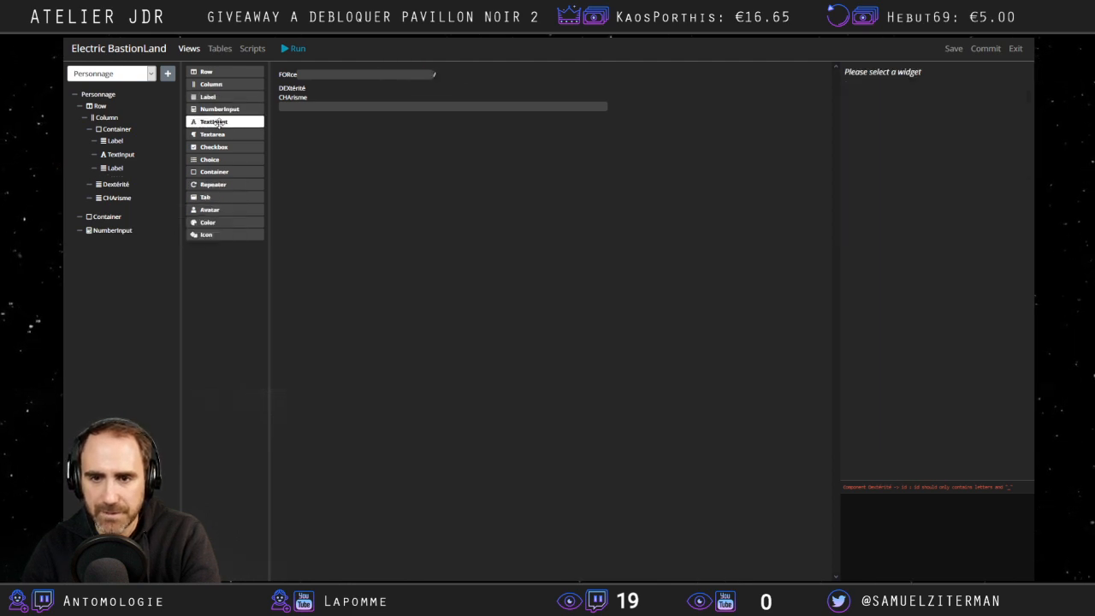
pyautogui.moveTo(218, 122); pyautogui.dragTo(138, 177)
# Give the TextInput after the "/" label the class mb-2.
pyautogui.click(132, 182)
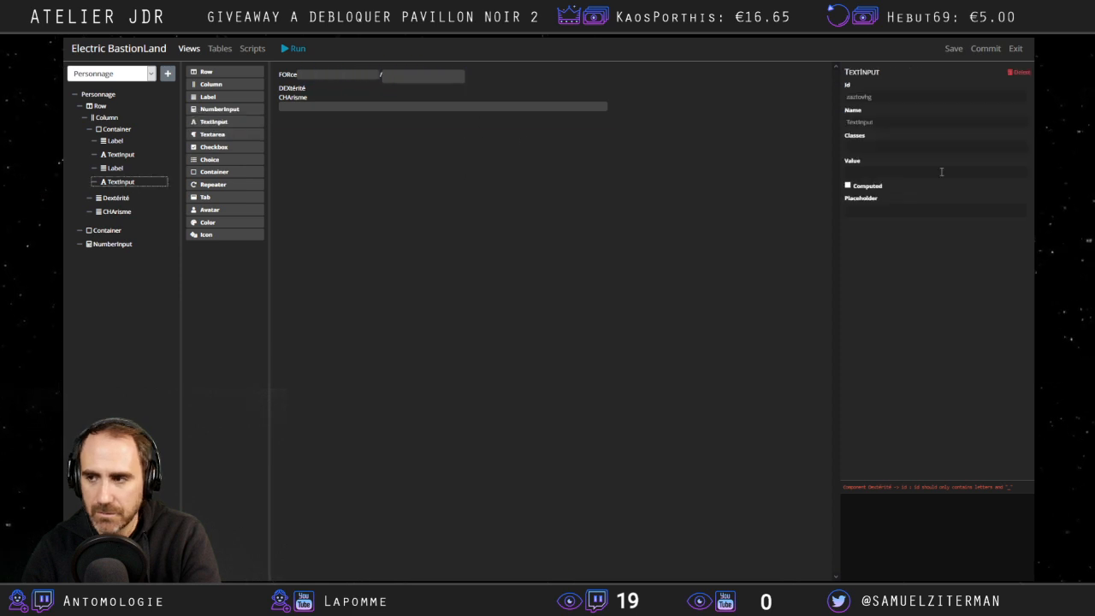
pyautogui.click(882, 143)
pyautogui.write('mb-2')
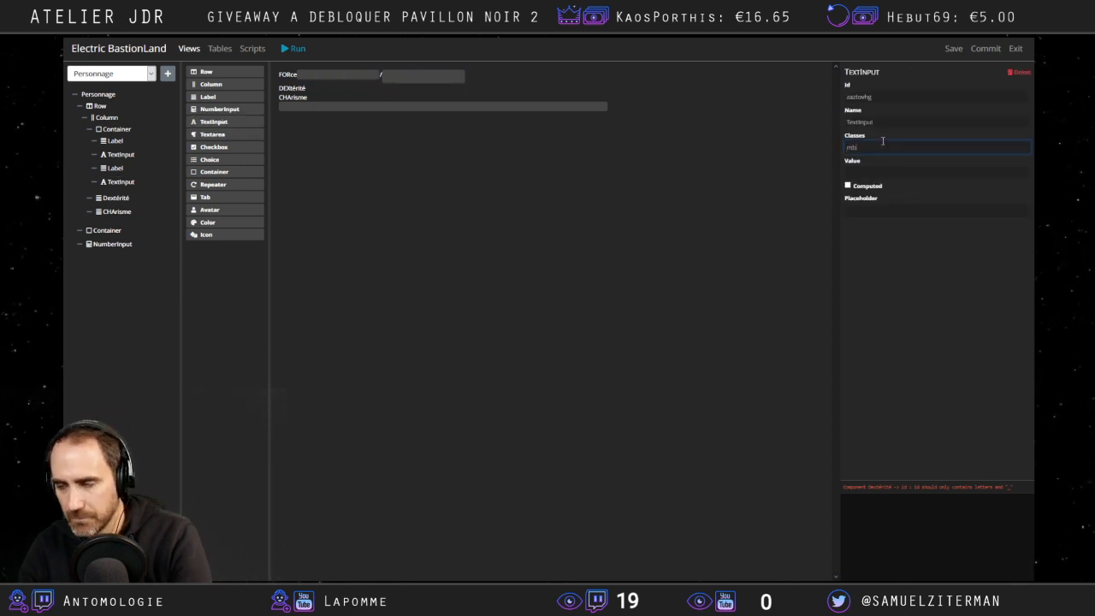
pyautogui.click(558, 213)
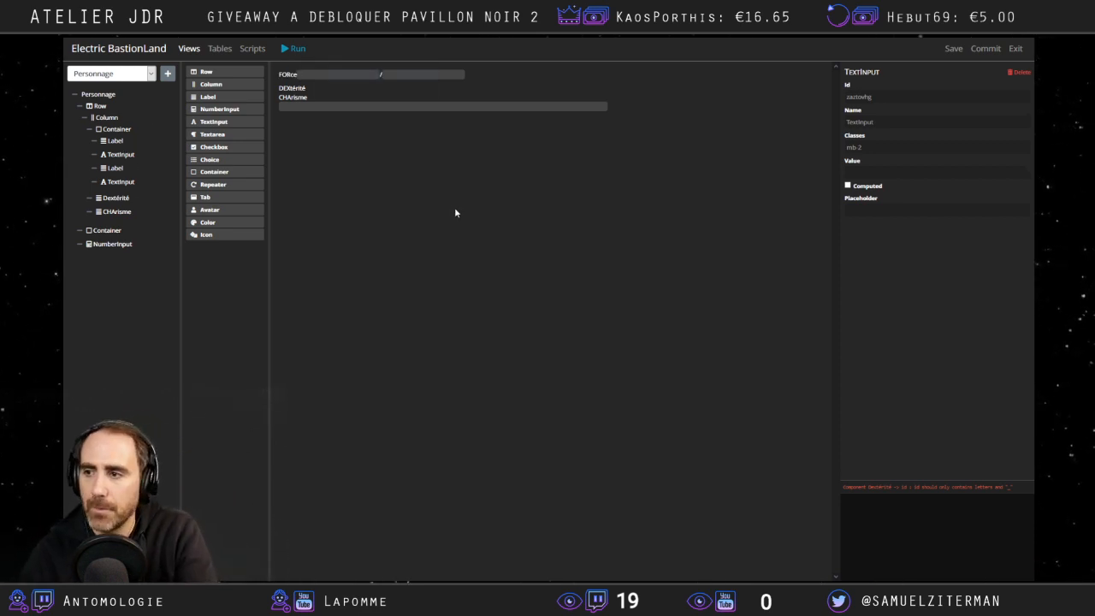
# Change the FORce label's class to mr-2.
pyautogui.click(301, 75)
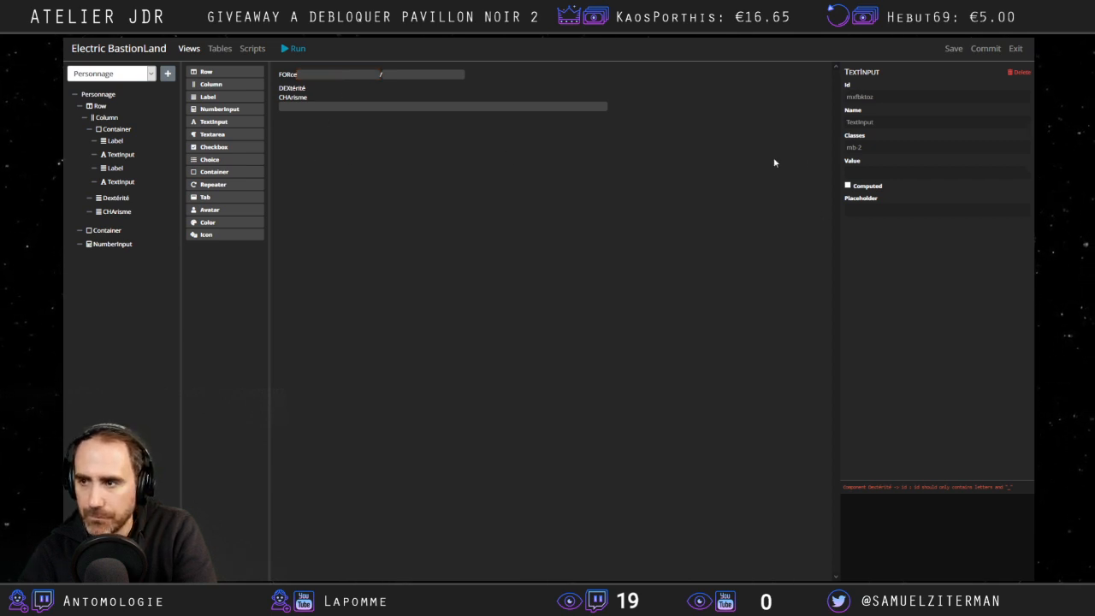
pyautogui.click(113, 141)
pyautogui.click(855, 148)
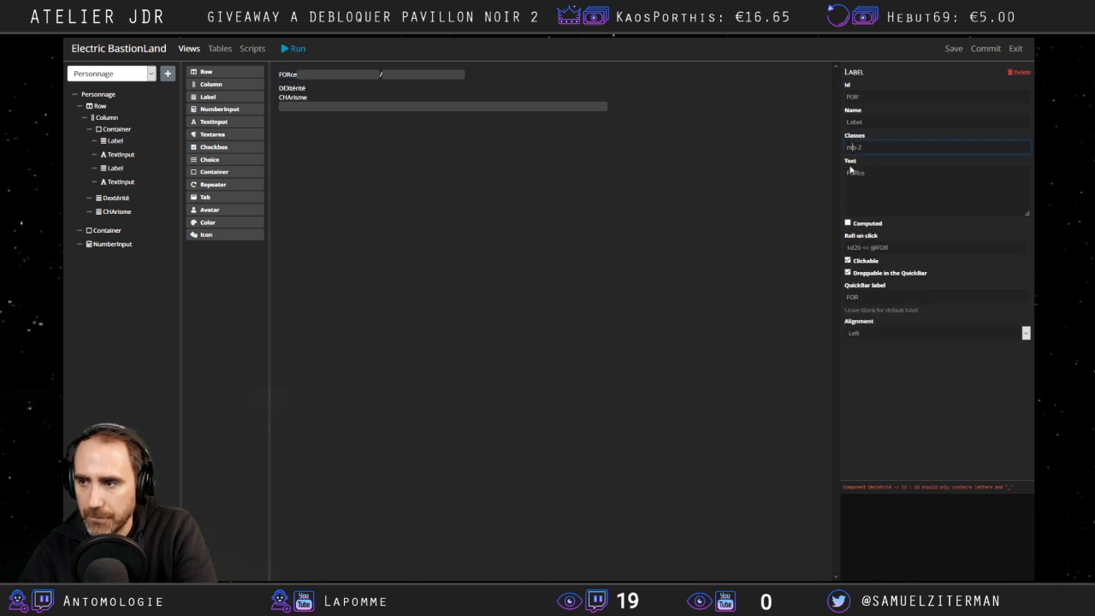
pyautogui.press('BackSpace')
pyautogui.write('r')
pyautogui.click(914, 176)
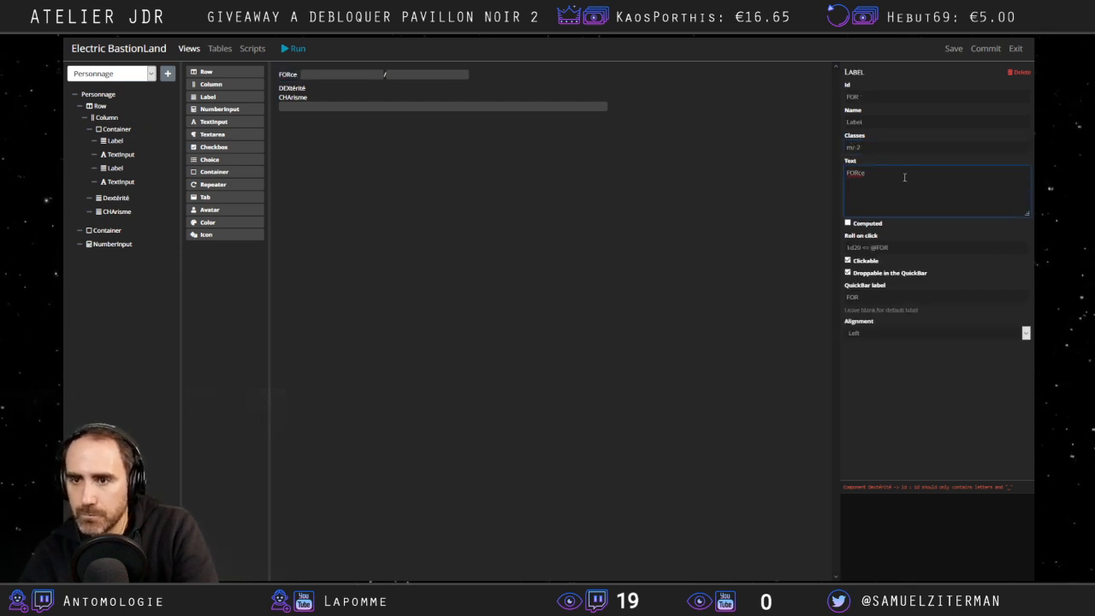
pyautogui.click(453, 227)
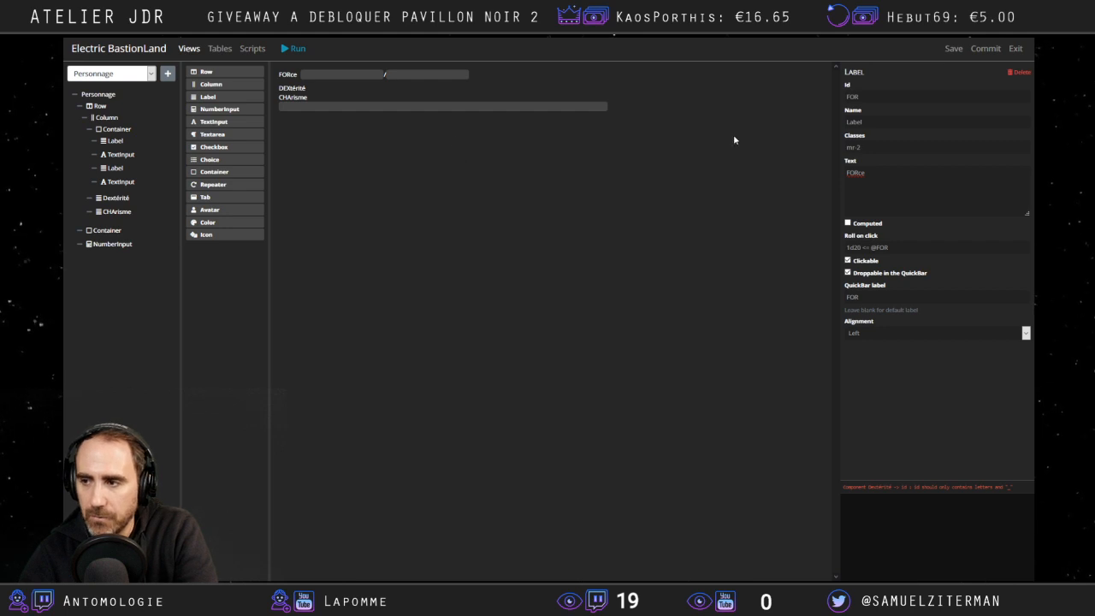
pyautogui.click(885, 172)
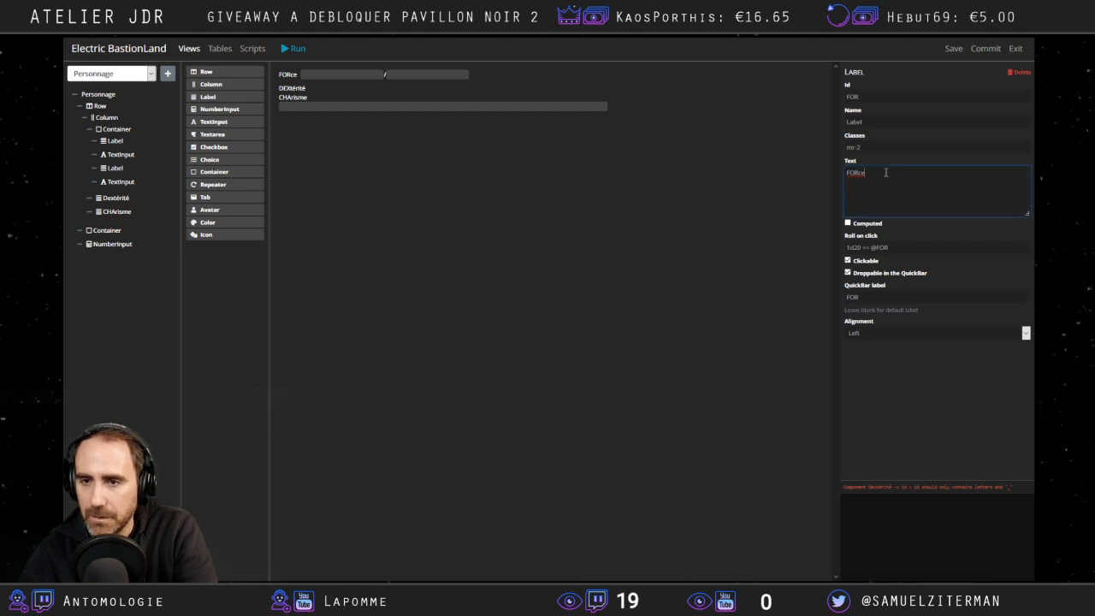
# Give the "/" label the classes "mr-2 mb-2".
pyautogui.click(118, 168)
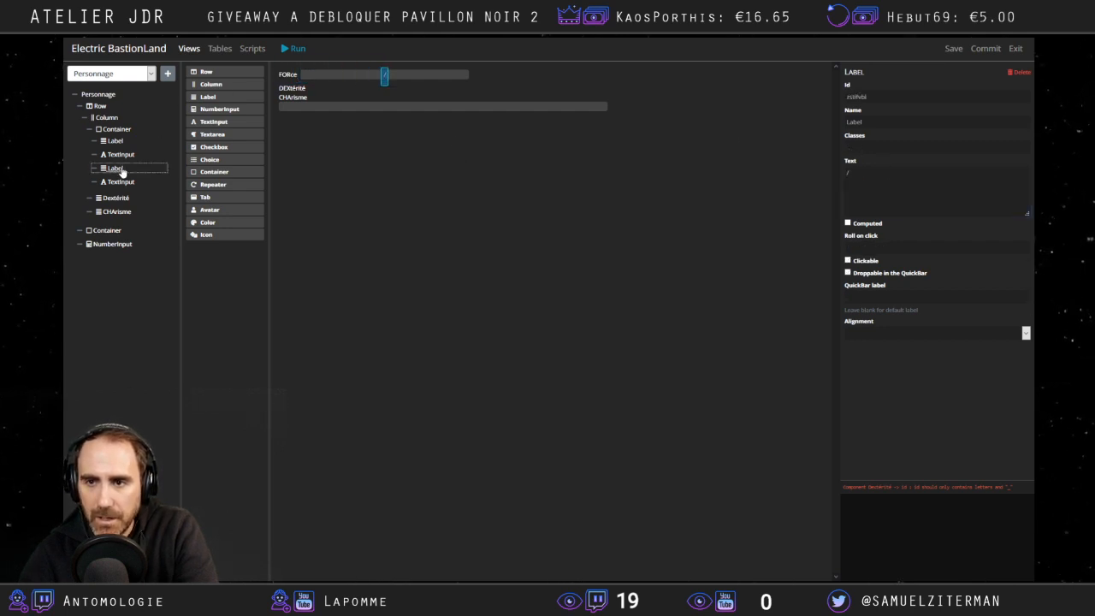
pyautogui.click(874, 149)
pyautogui.write('mr')
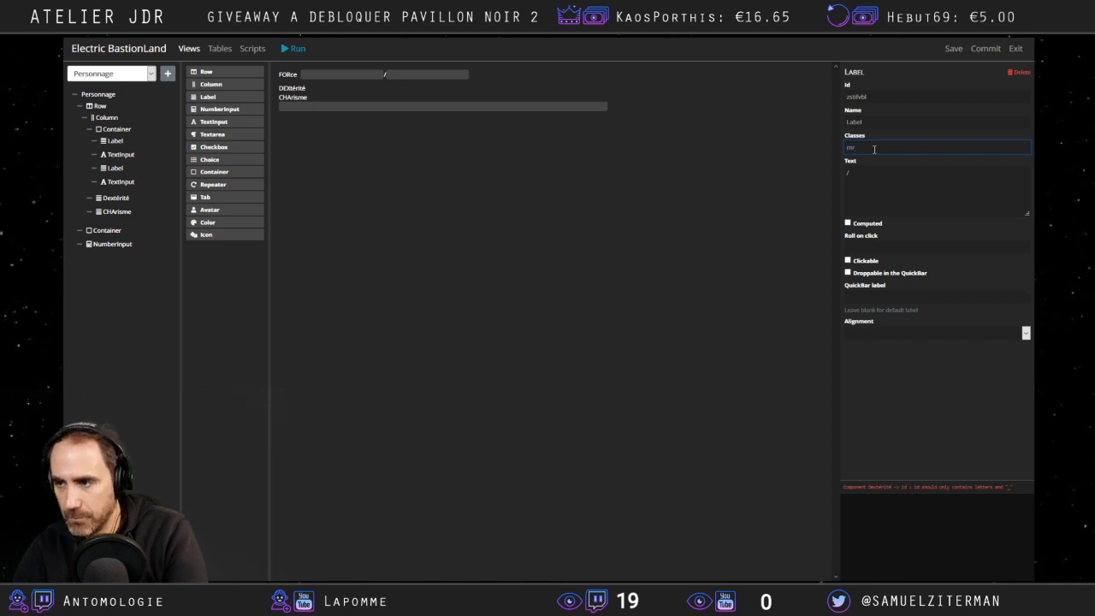
pyautogui.write('-2 mb-2')
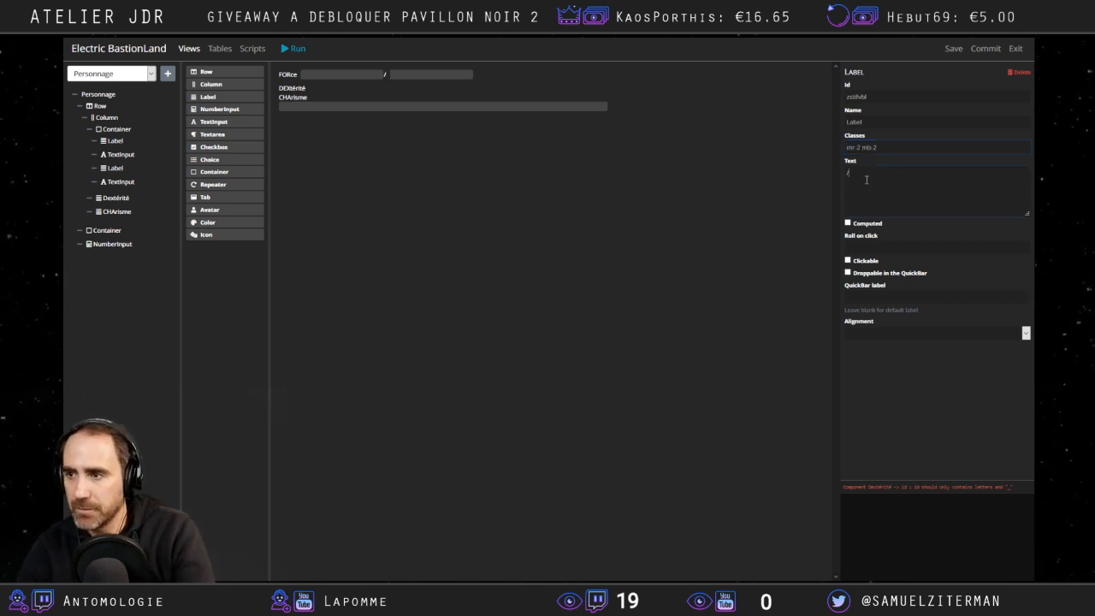
pyautogui.press('Tab')
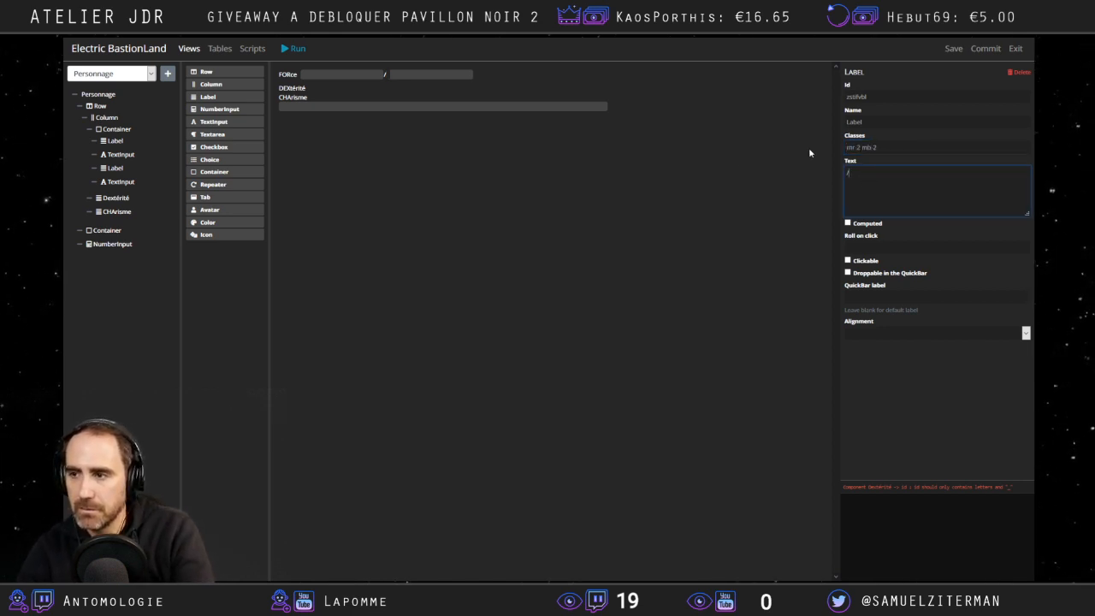
pyautogui.hotkey('shift', 'Tab')
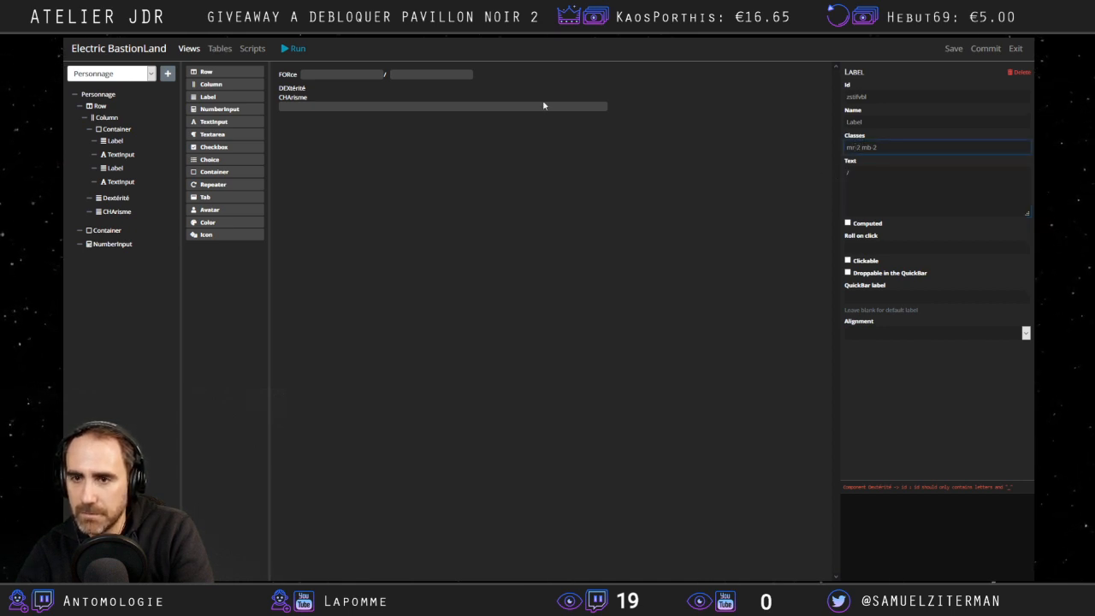
# Add the class mr-2 to the TextInput before the "/" label, making its classes "mb-2 mr-2".
pyautogui.click(381, 74)
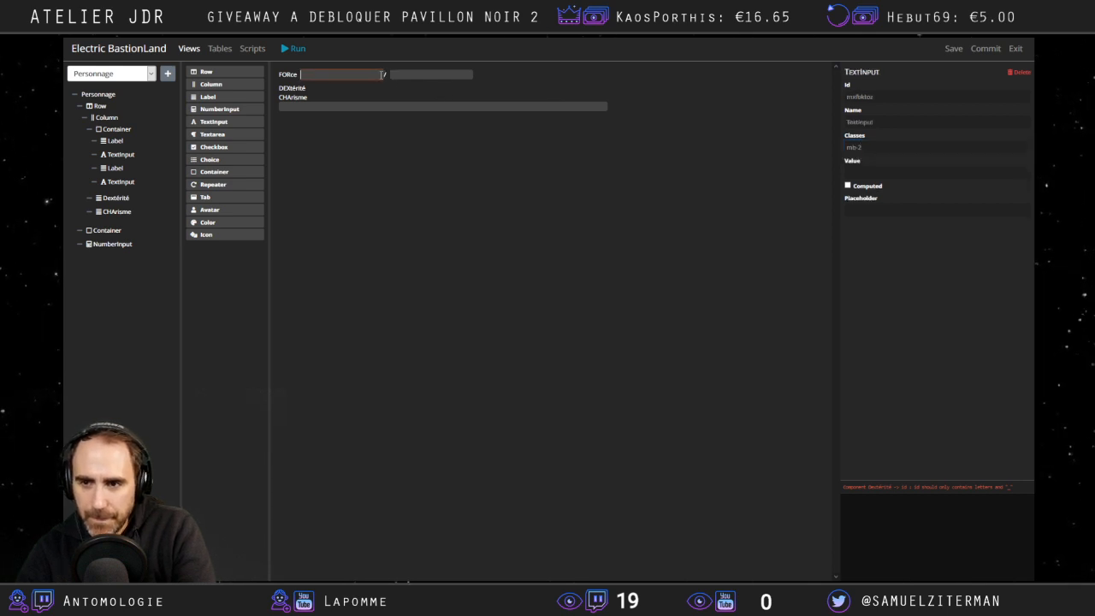
pyautogui.click(874, 148)
pyautogui.write('mr')
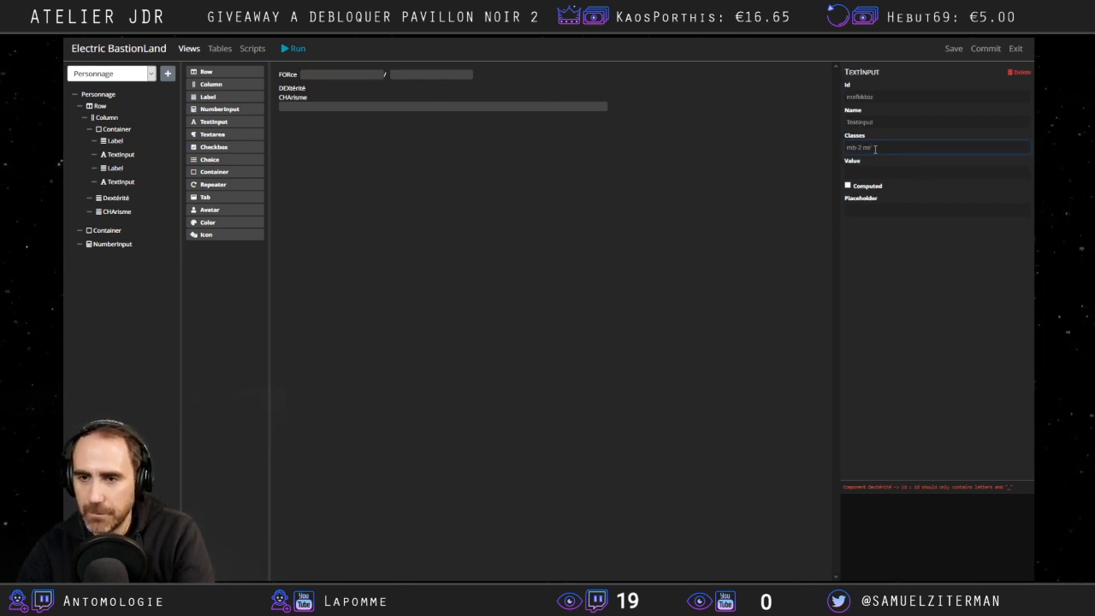
pyautogui.write('-2')
pyautogui.click(889, 171)
pyautogui.click(629, 212)
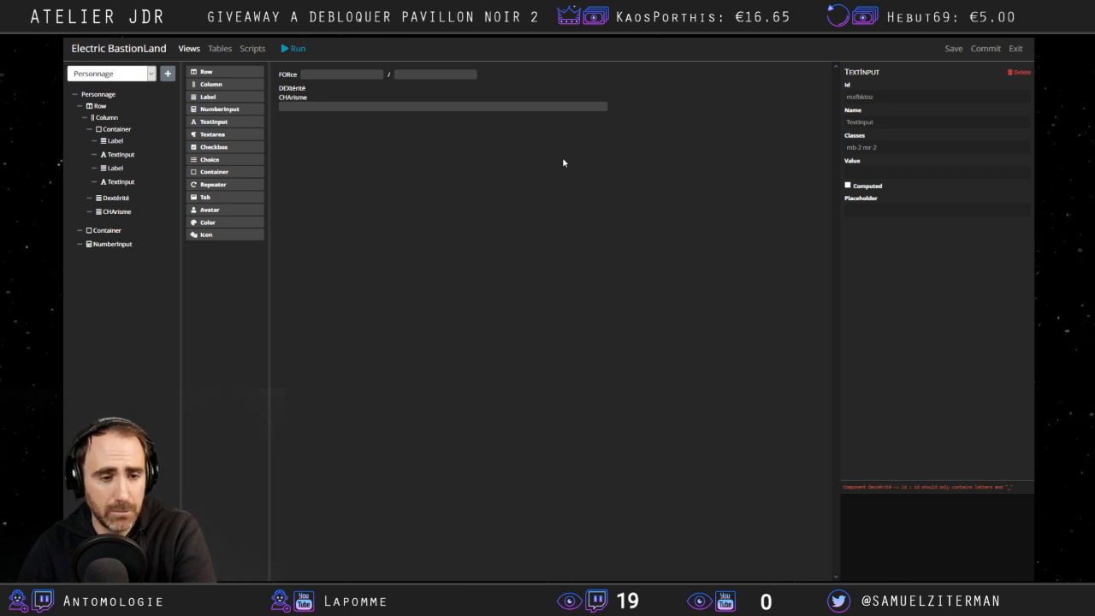
# Replace the name of the TextInput before the "/" label with popopo, and clear that name so it is empty.
pyautogui.click(347, 75)
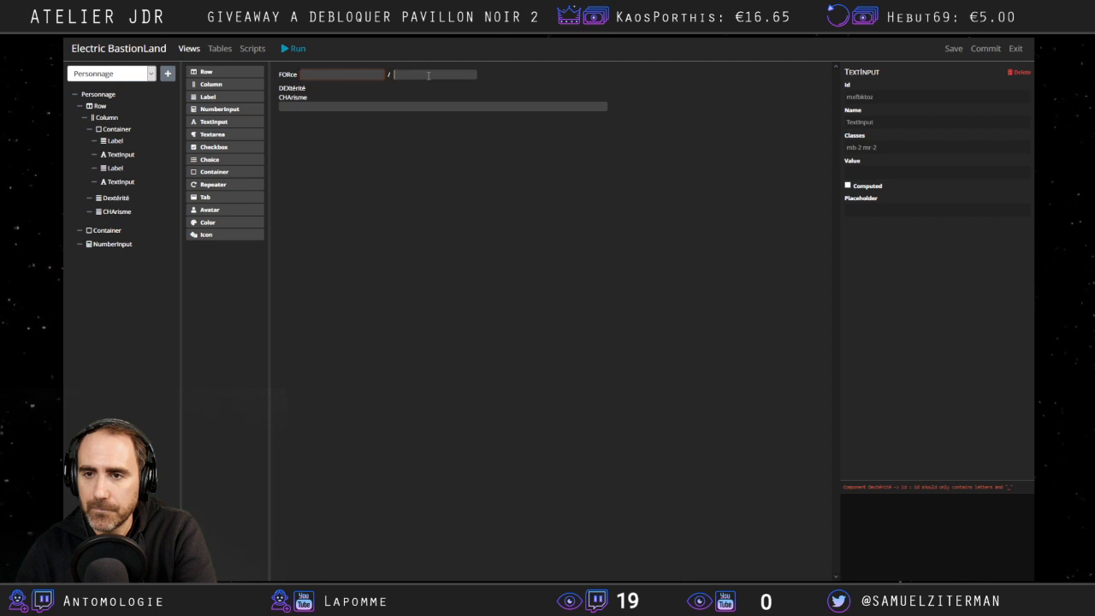
pyautogui.click(410, 173)
pyautogui.click(327, 75)
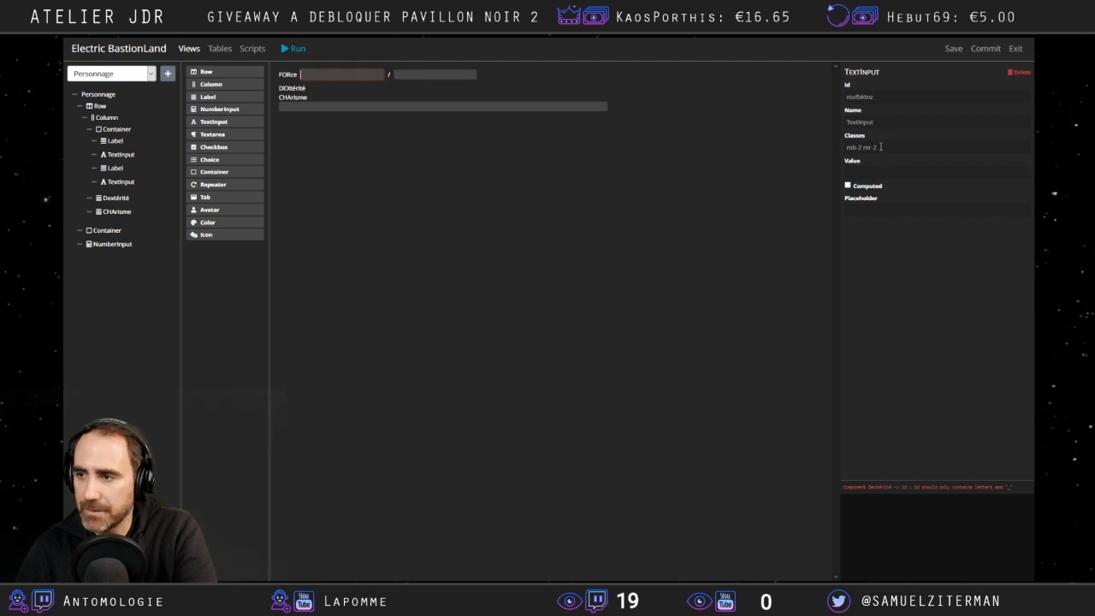
pyautogui.click(878, 122)
pyautogui.hotkey('ctrl', 'a')
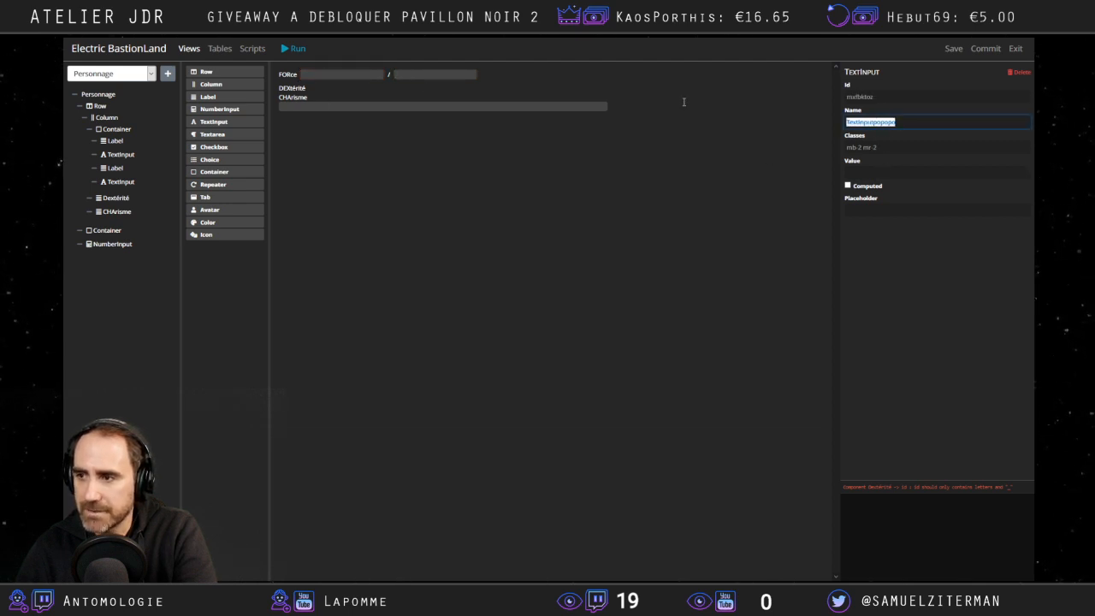
pyautogui.write('popopo')
pyautogui.click(729, 143)
pyautogui.doubleClick(872, 124)
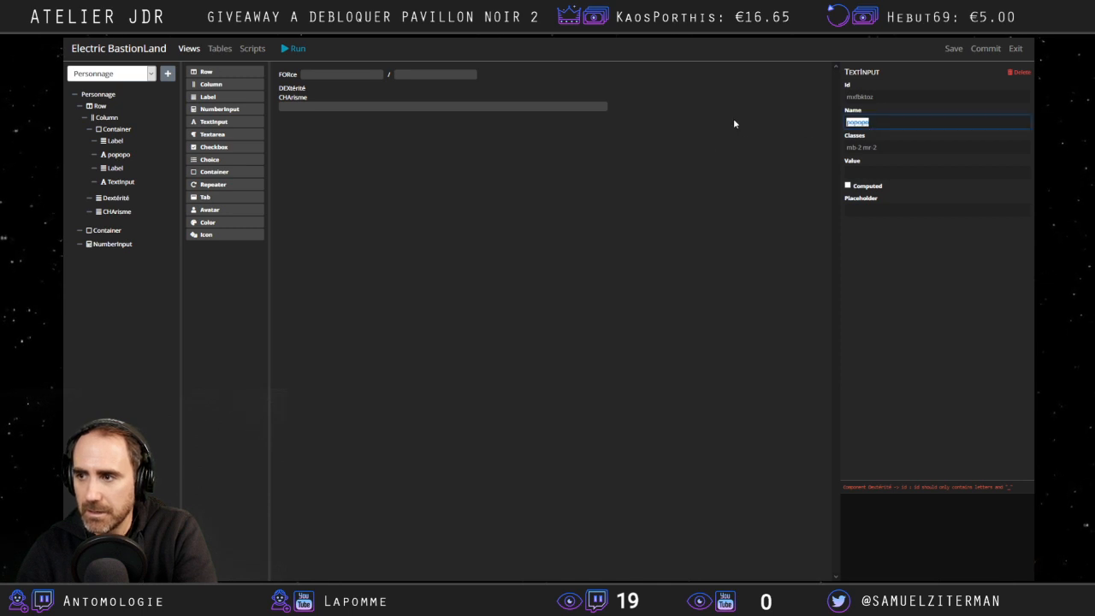
pyautogui.press('BackSpace')
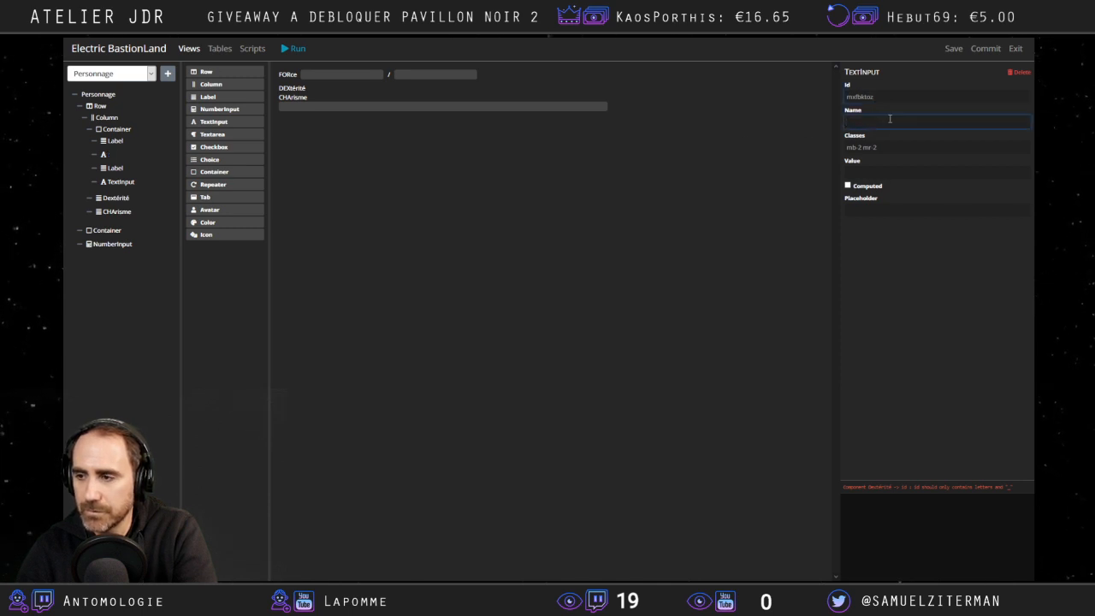
# Try the value popo on the TextInput before the "/" label and remove it.
pyautogui.click(887, 174)
pyautogui.write('popo')
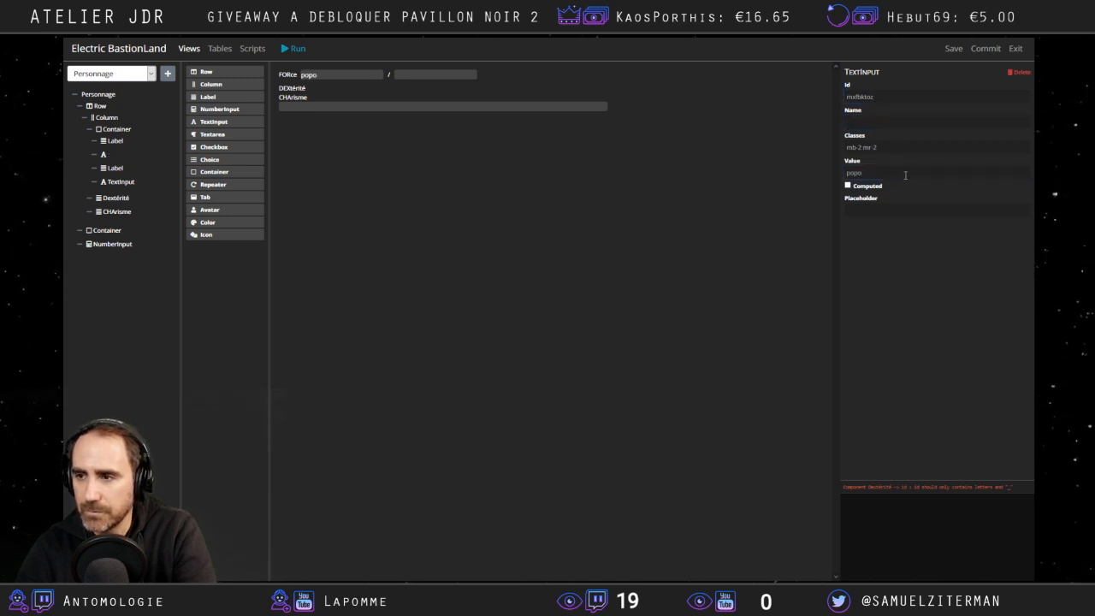
pyautogui.doubleClick(894, 175)
pyautogui.press('BackSpace')
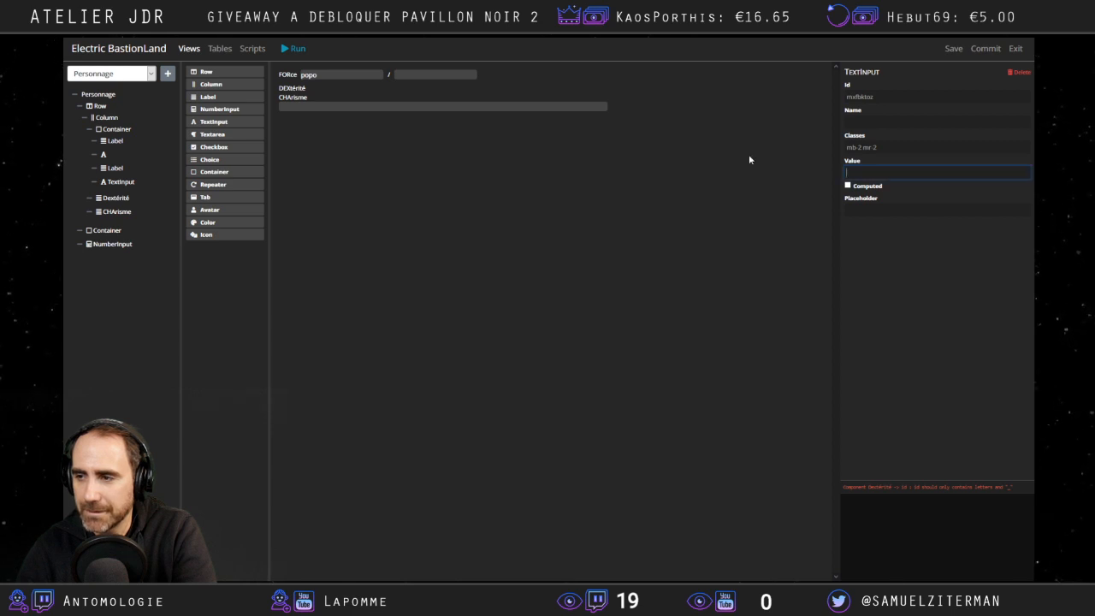
# Switch to the Vampire system builder and test entering text in the Faiblesse field of its sheet preview.
pyautogui.moveTo(464, 41)
pyautogui.click(416, 42)
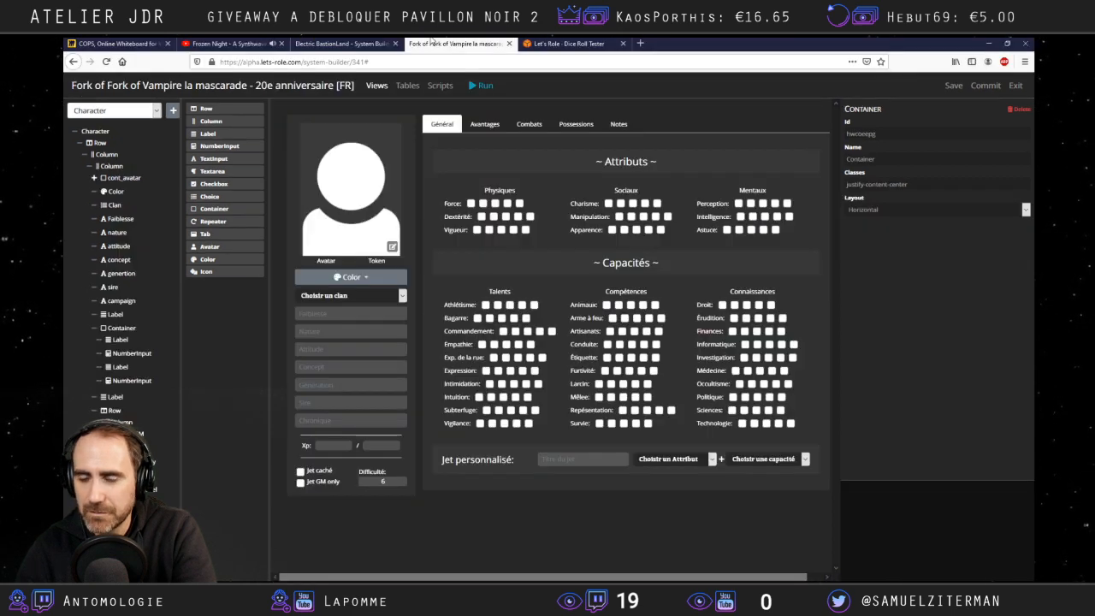
pyautogui.click(350, 278)
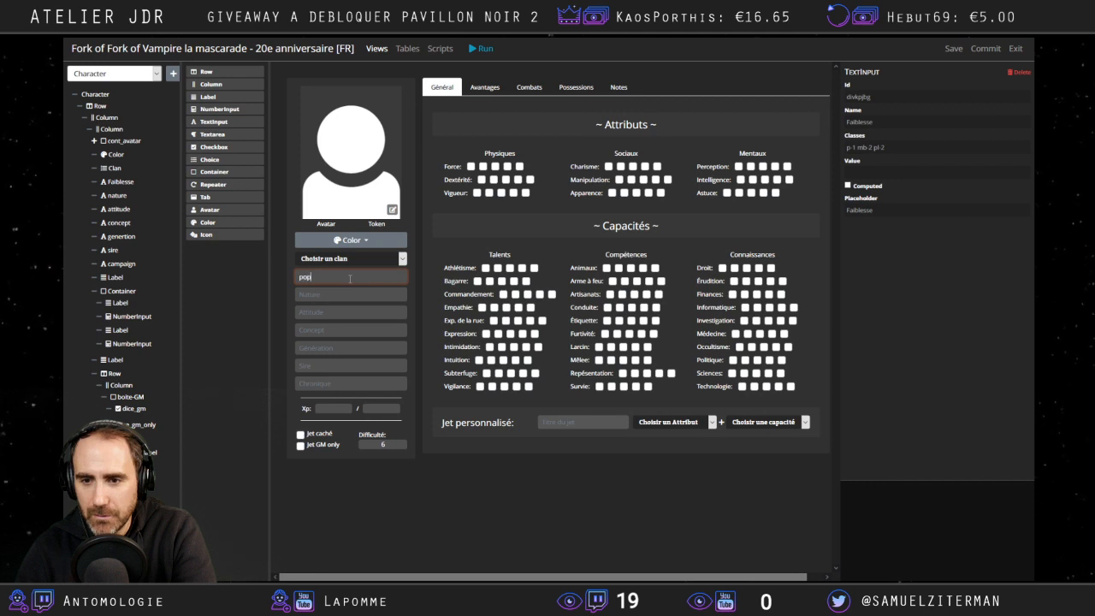
pyautogui.click(268, 303)
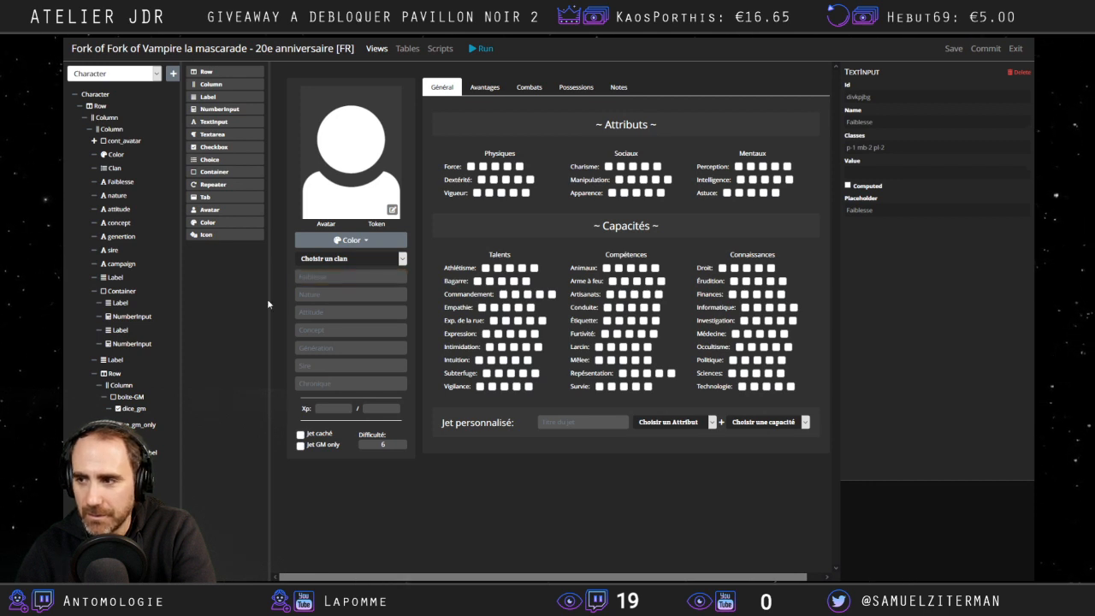
# Set the Faiblesse TextInput's value to 0, clearing and re-entering it to compare the field in the preview.
pyautogui.click(910, 168)
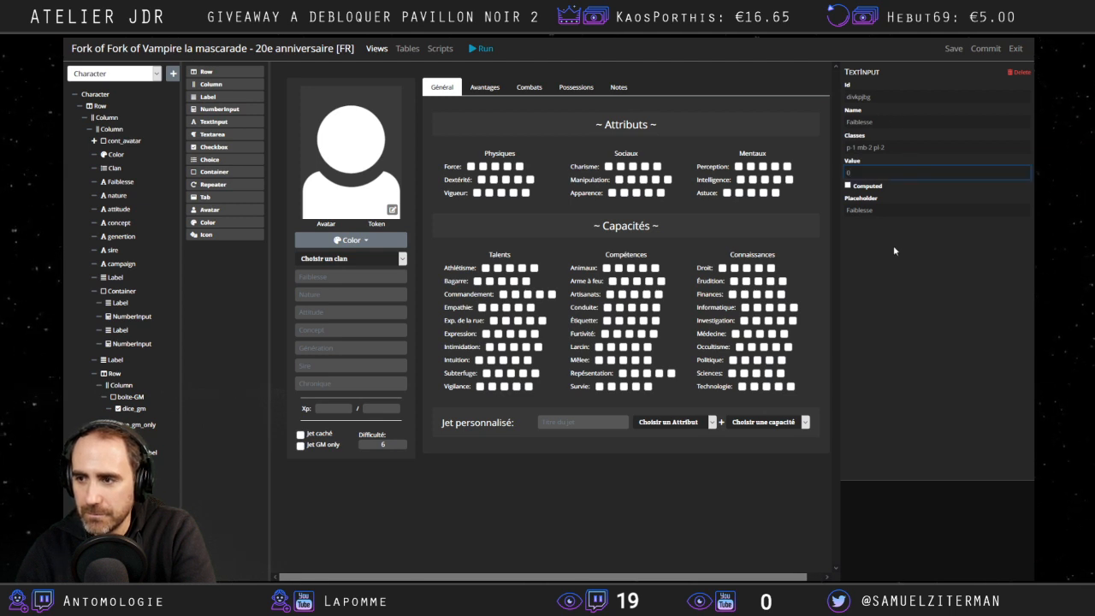
pyautogui.click(894, 248)
pyautogui.click(889, 172)
pyautogui.press('BackSpace')
pyautogui.click(899, 309)
pyautogui.click(878, 172)
pyautogui.write('0')
pyautogui.click(914, 279)
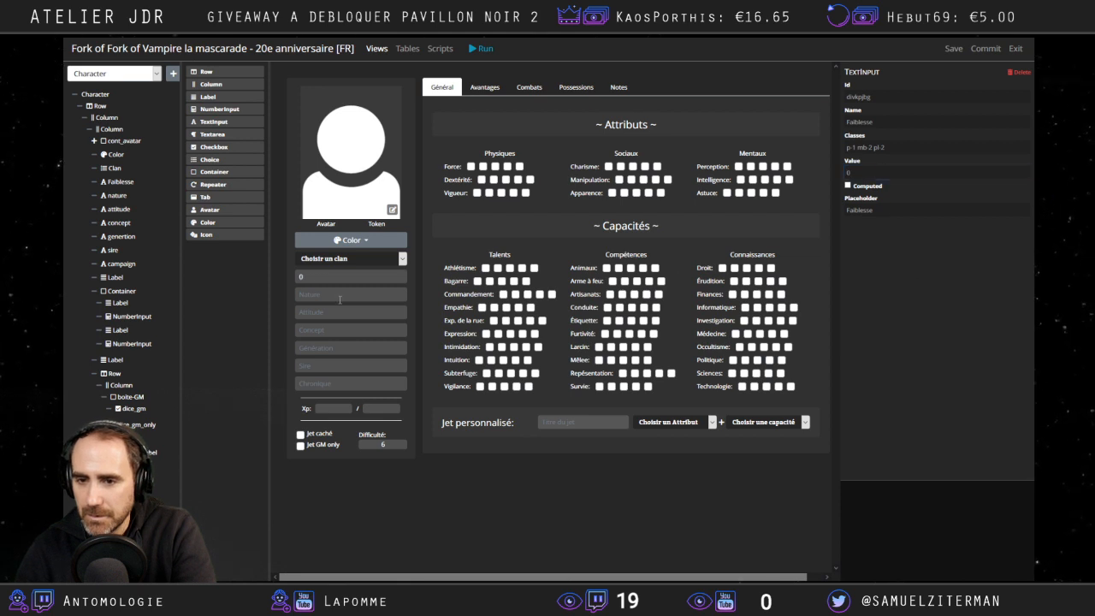
# Check the nature TextInput's properties against Faiblesse and clear the Faiblesse value.
pyautogui.click(348, 329)
pyautogui.click(347, 294)
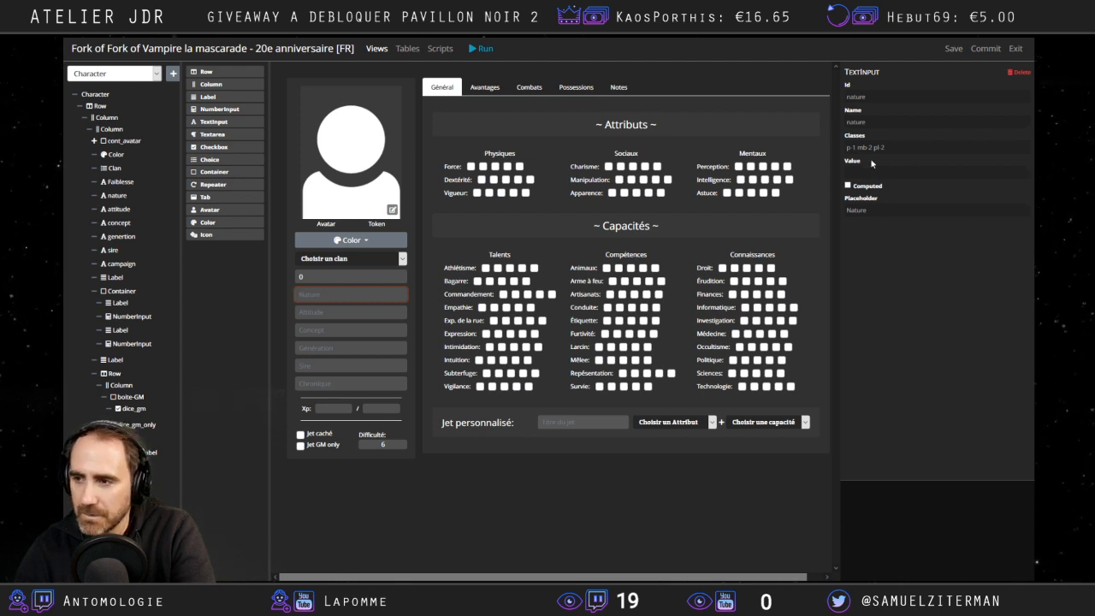
pyautogui.click(337, 277)
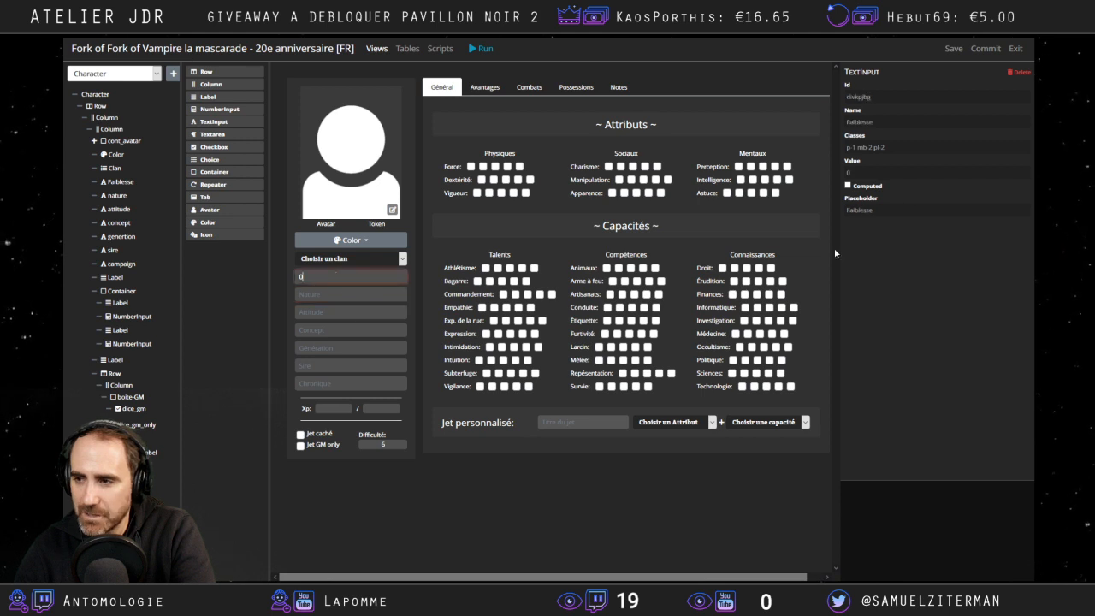
pyautogui.click(886, 174)
pyautogui.click(483, 492)
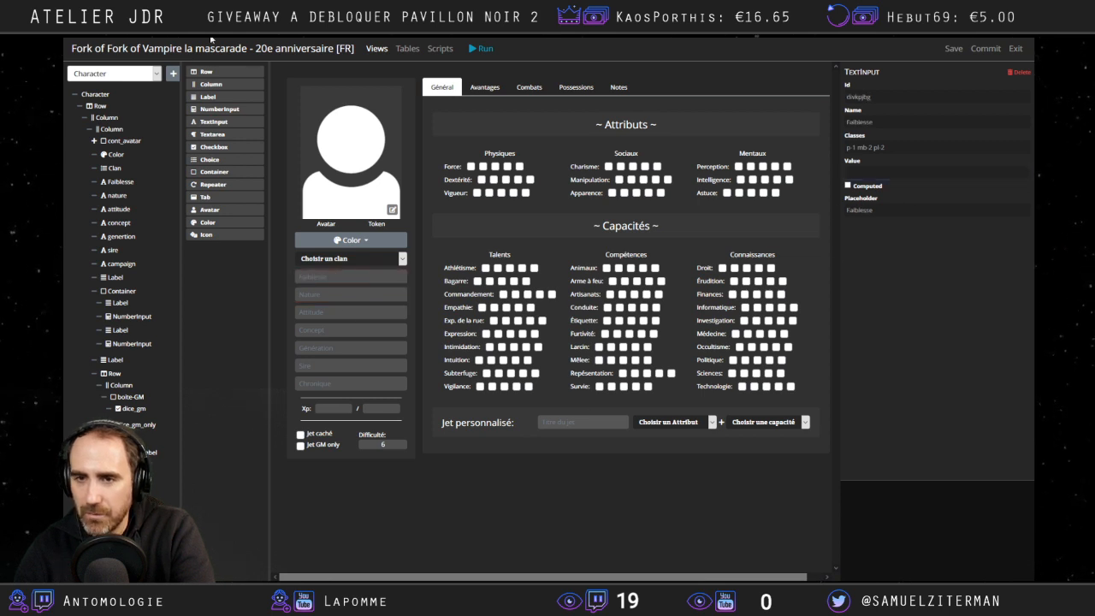
pyautogui.moveTo(472, 40)
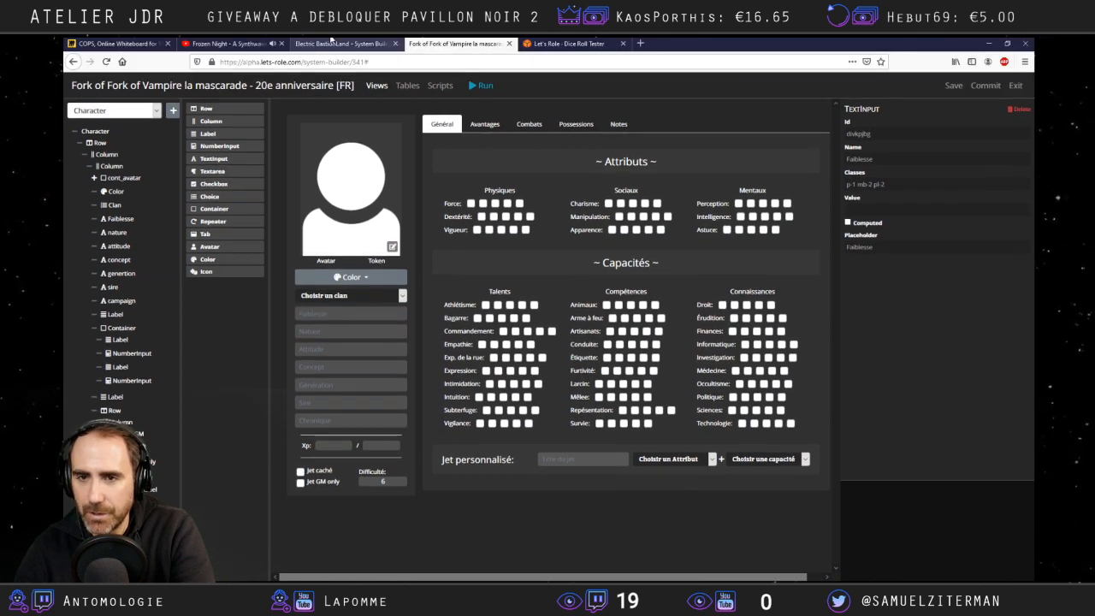
pyautogui.click(573, 43)
pyautogui.scroll(3, 384, 297)
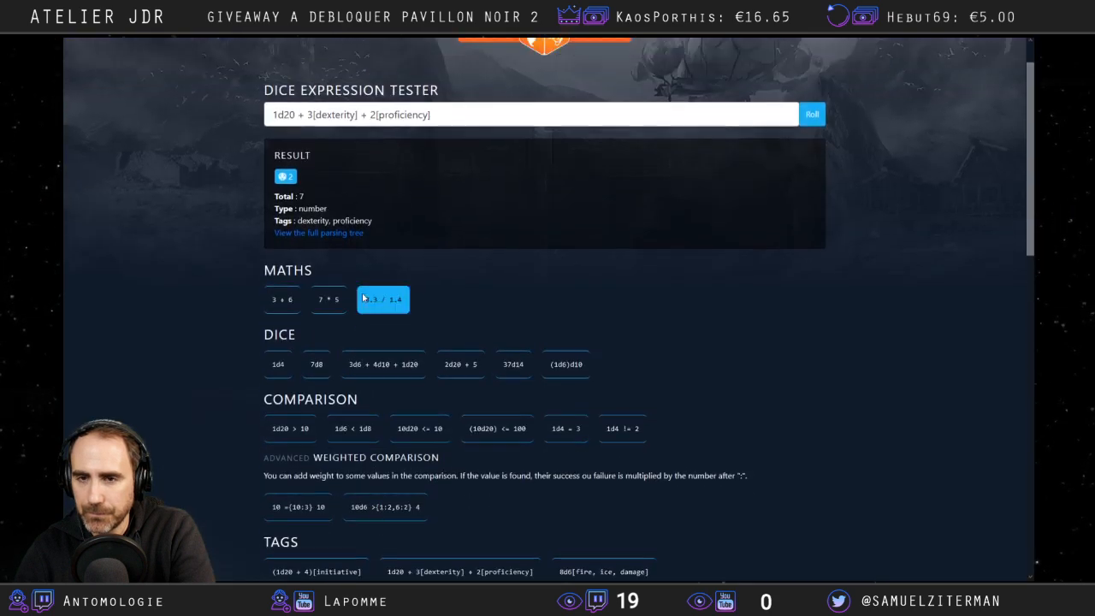
pyautogui.click(362, 42)
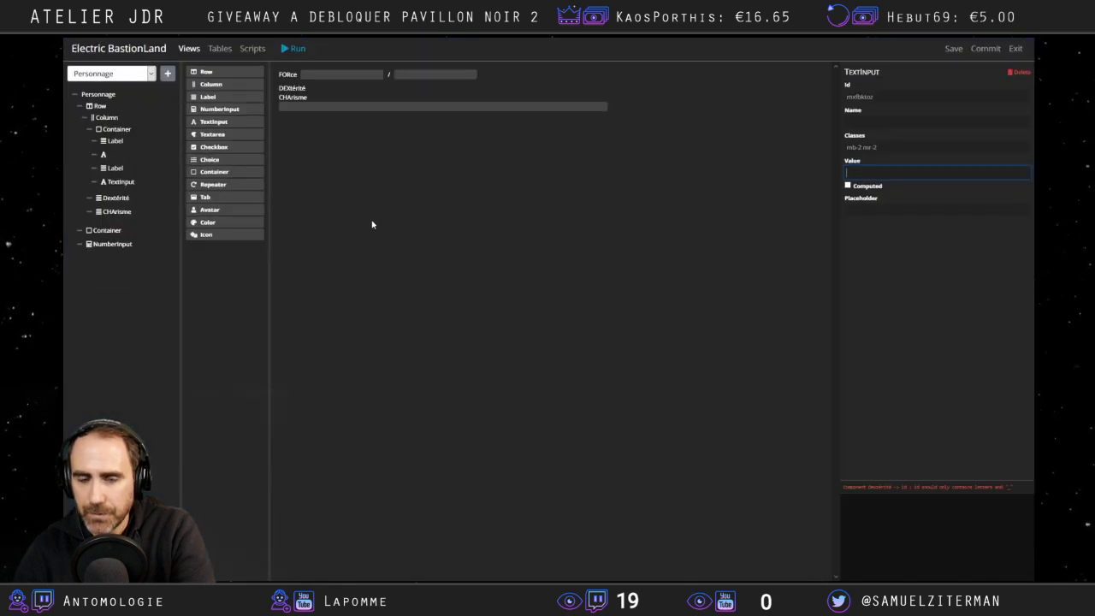
# Open the Let's Role site in a new browser tab and go to the list of game tables.
pyautogui.moveTo(582, 43)
pyautogui.click(650, 43)
pyautogui.write('le')
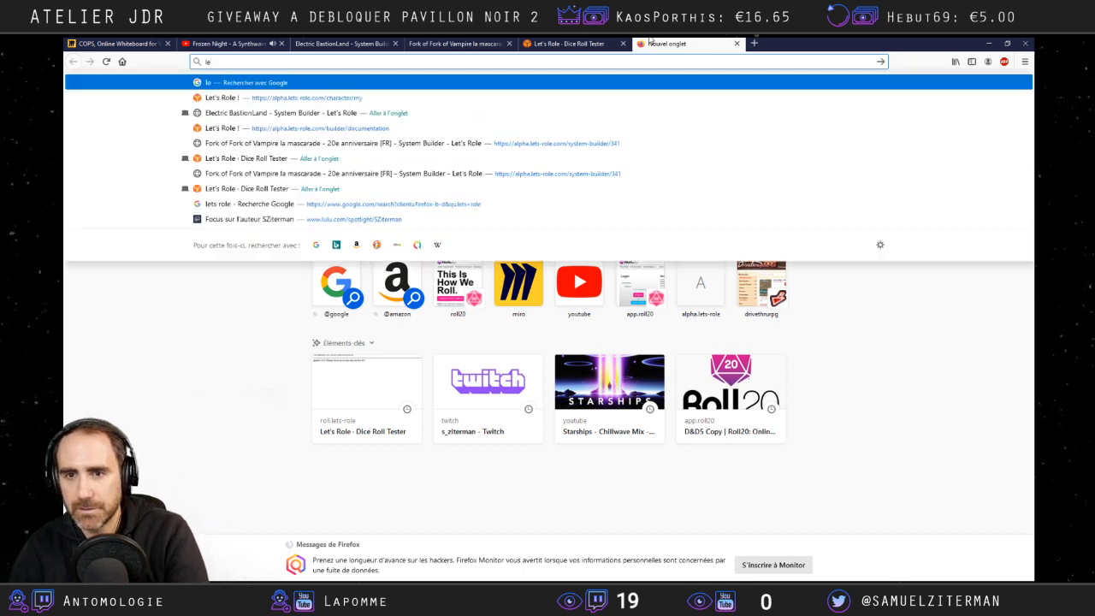
pyautogui.write('t')
pyautogui.press('Down')
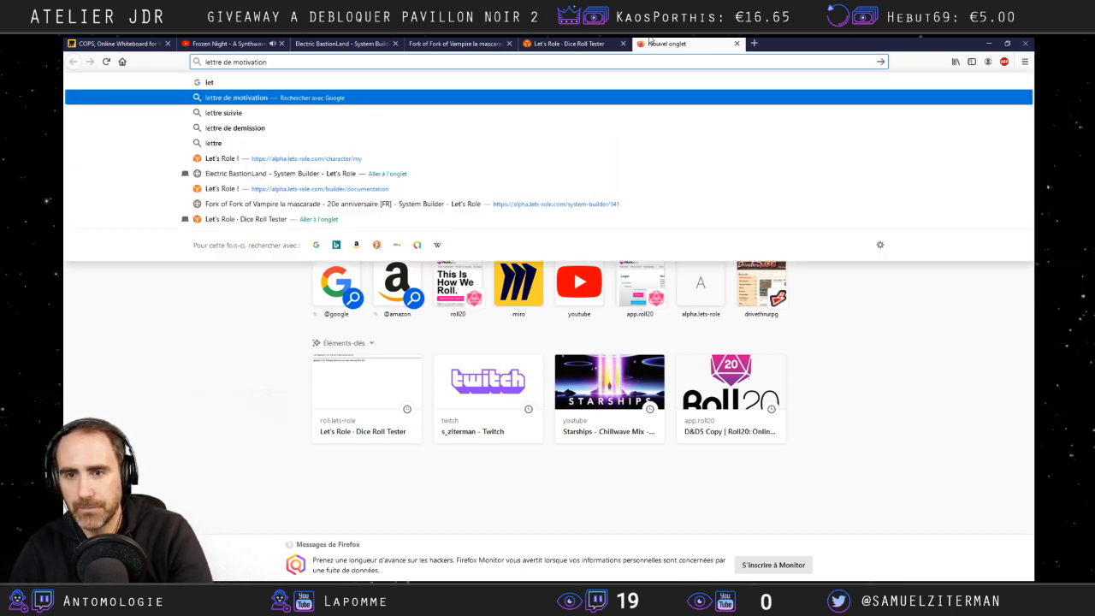
pyautogui.click(325, 160)
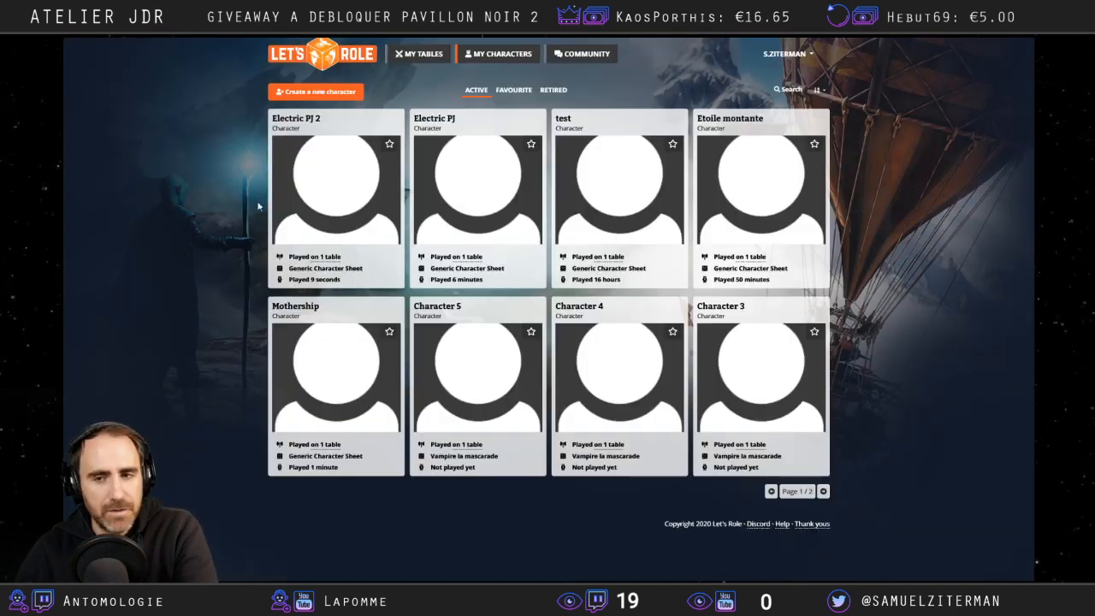
pyautogui.click(414, 54)
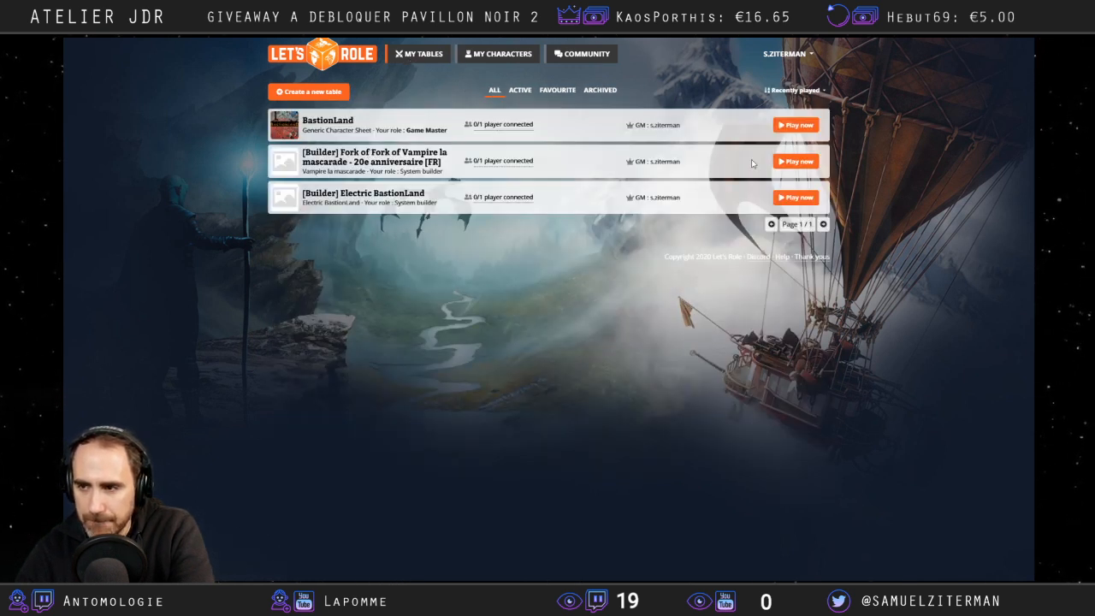
# Join the Vampire la mascarade builder table with a newly created character named mlkmkm.
pyautogui.click(791, 164)
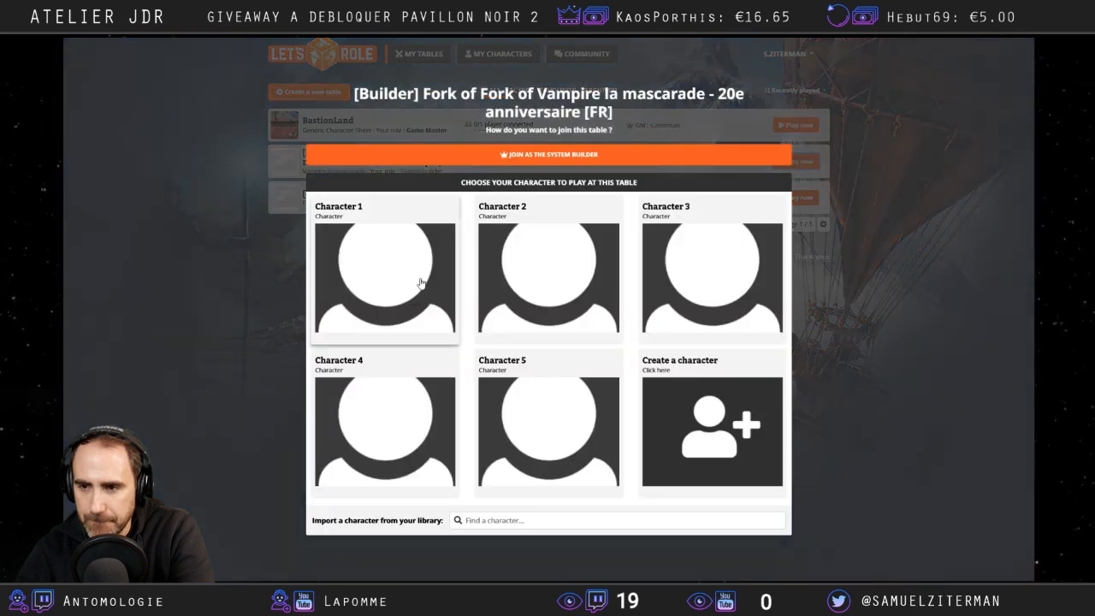
pyautogui.click(657, 399)
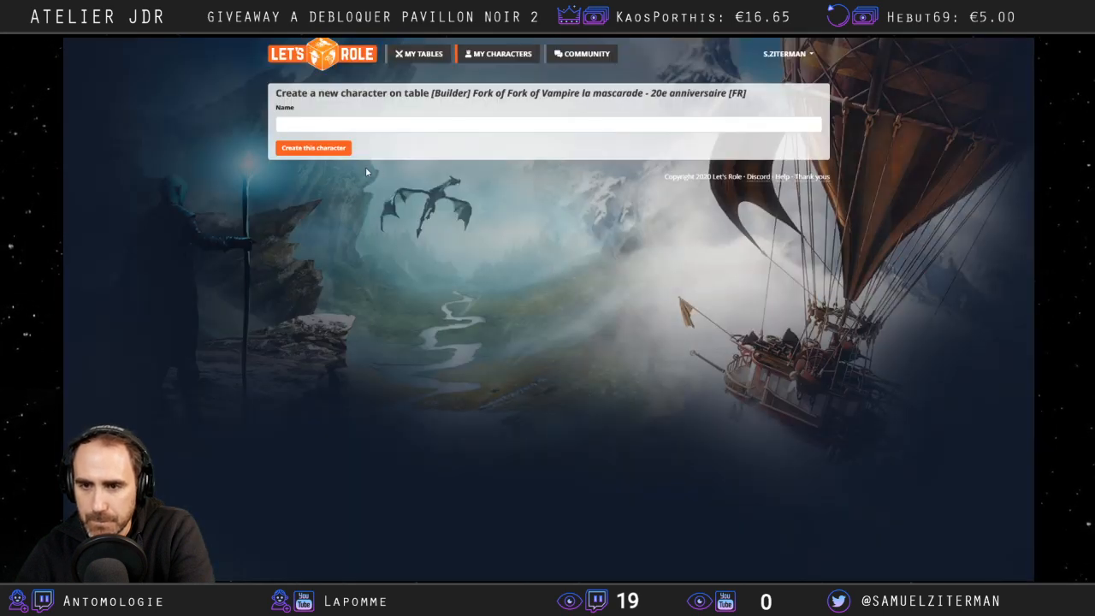
pyautogui.click(315, 127)
pyautogui.write('sdfsdf')
pyautogui.click(316, 151)
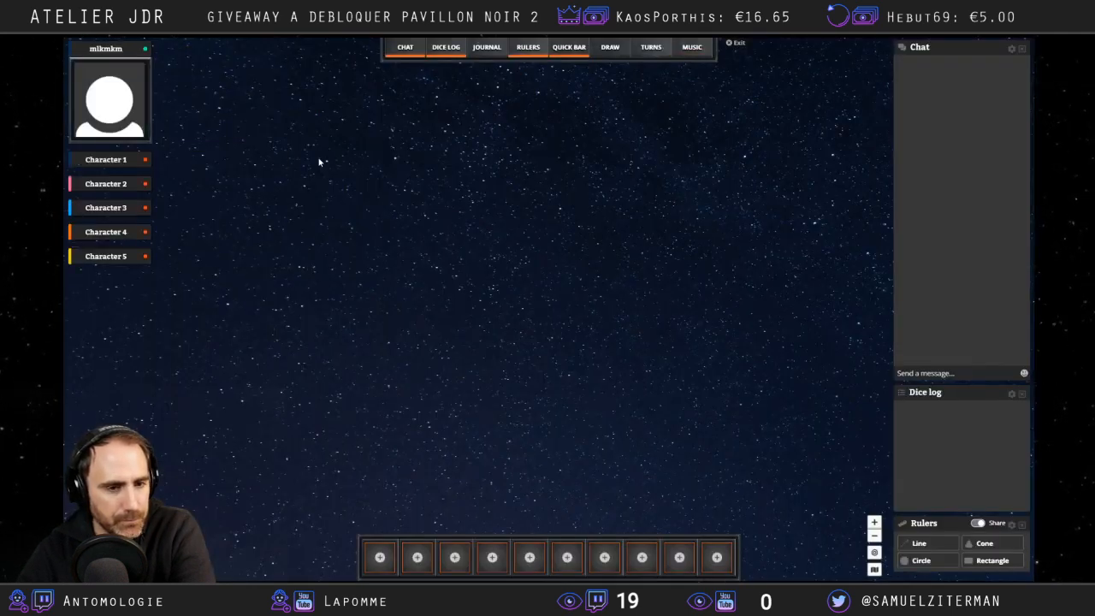
# Open Character 1's sheet and enter 0 in the Faiblesse, Attitude, Nature, Concept and Génération fields.
pyautogui.click(107, 161)
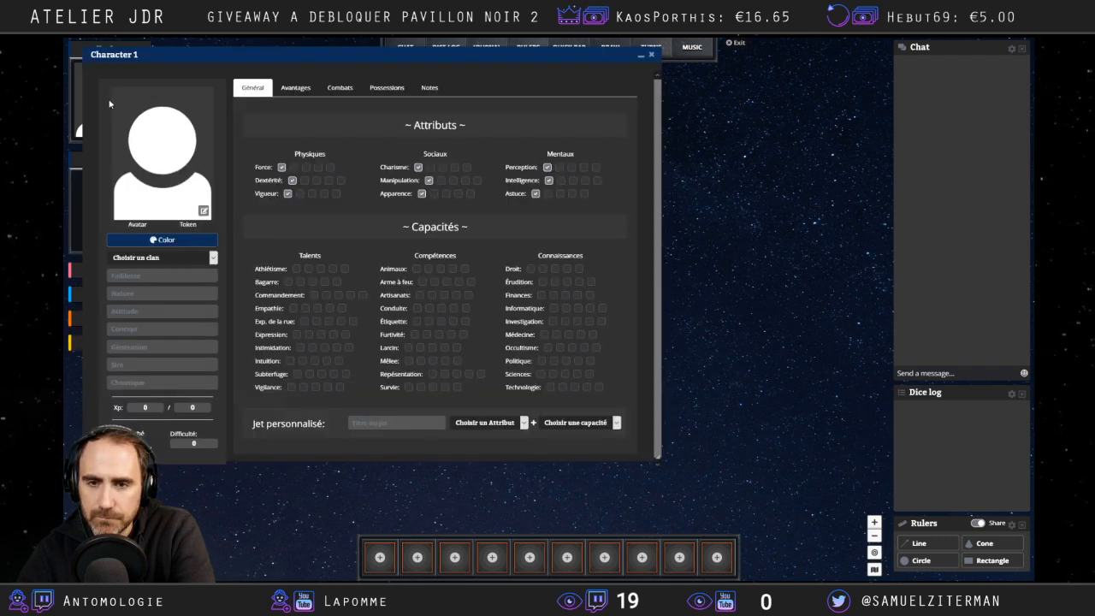
pyautogui.click(163, 275)
pyautogui.write('0')
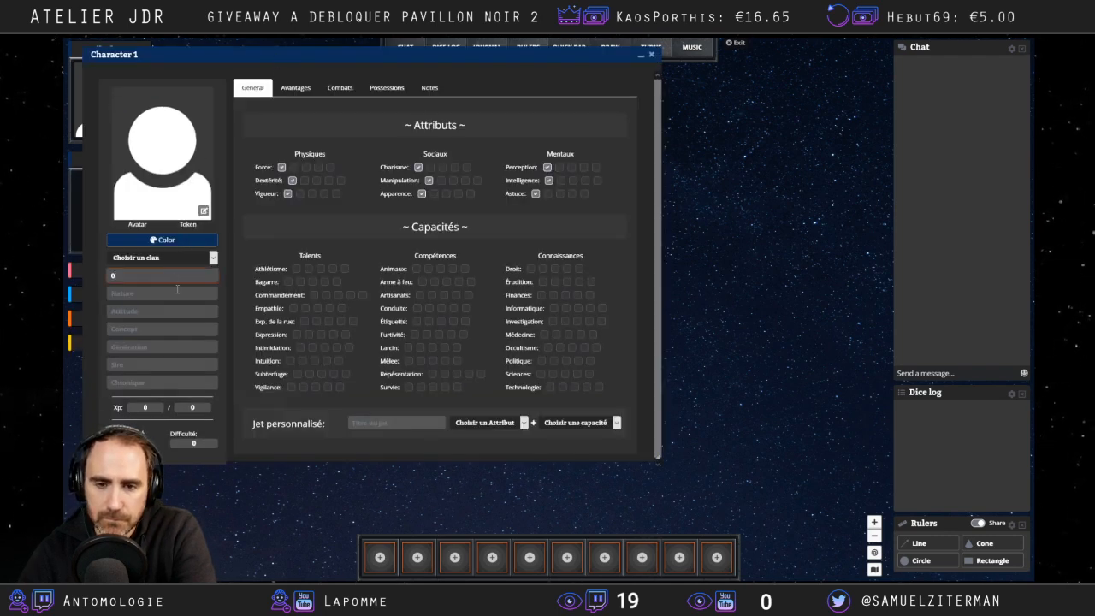
pyautogui.click(174, 298)
pyautogui.click(168, 312)
pyautogui.click(166, 299)
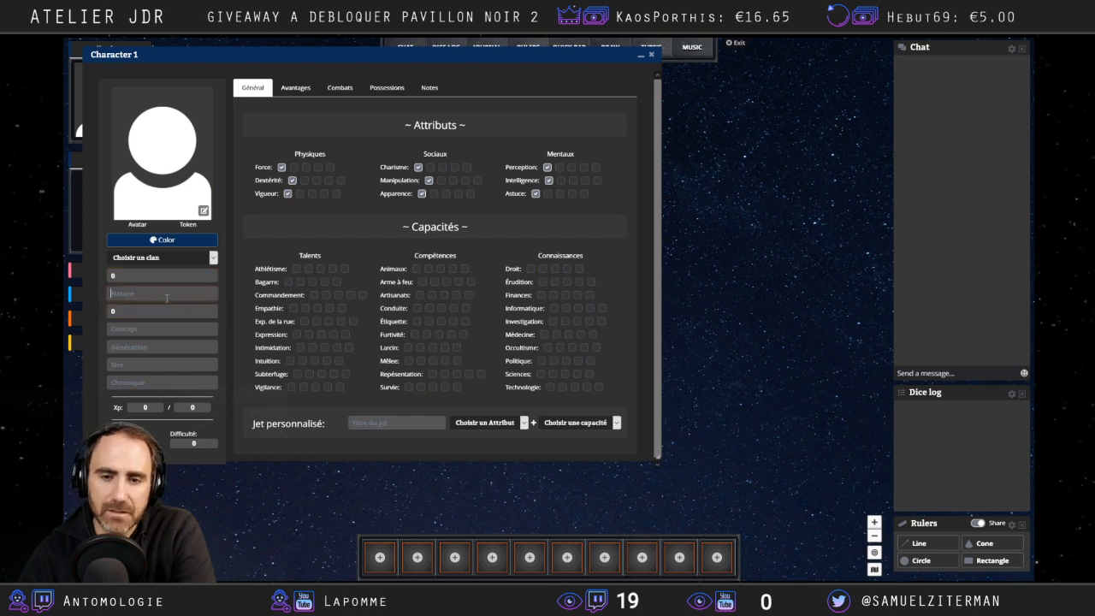
pyautogui.write('0')
pyautogui.click(154, 329)
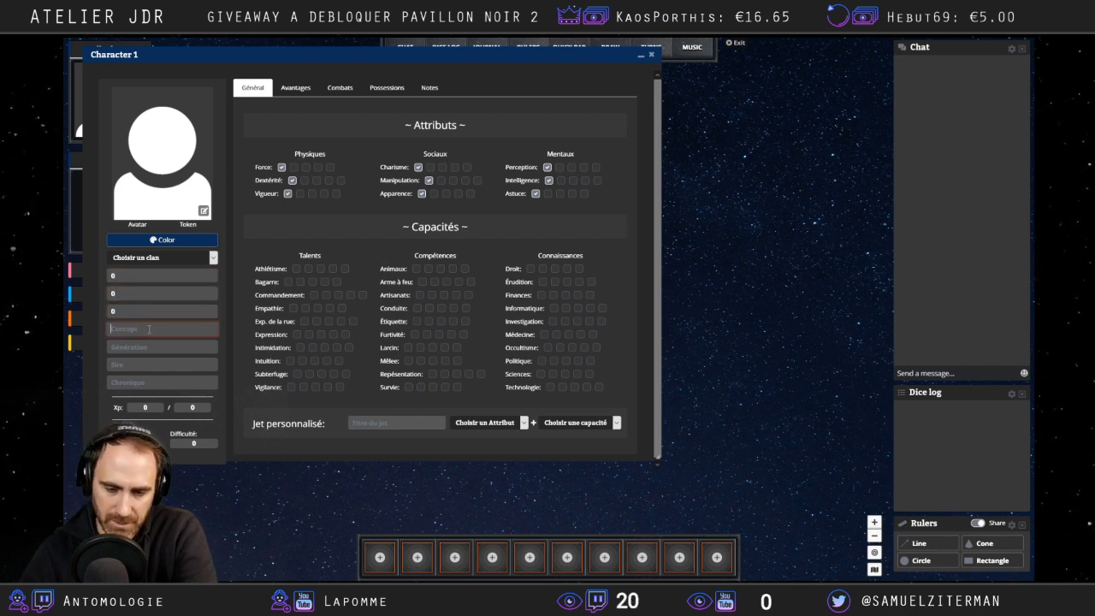
pyautogui.write('0')
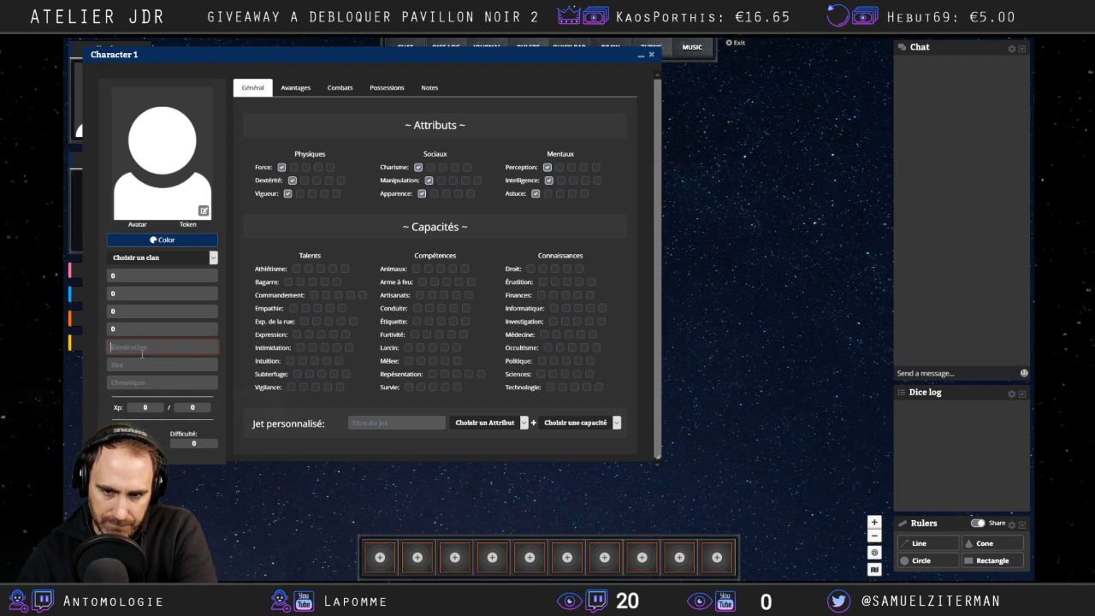
pyautogui.click(142, 347)
pyautogui.write('0')
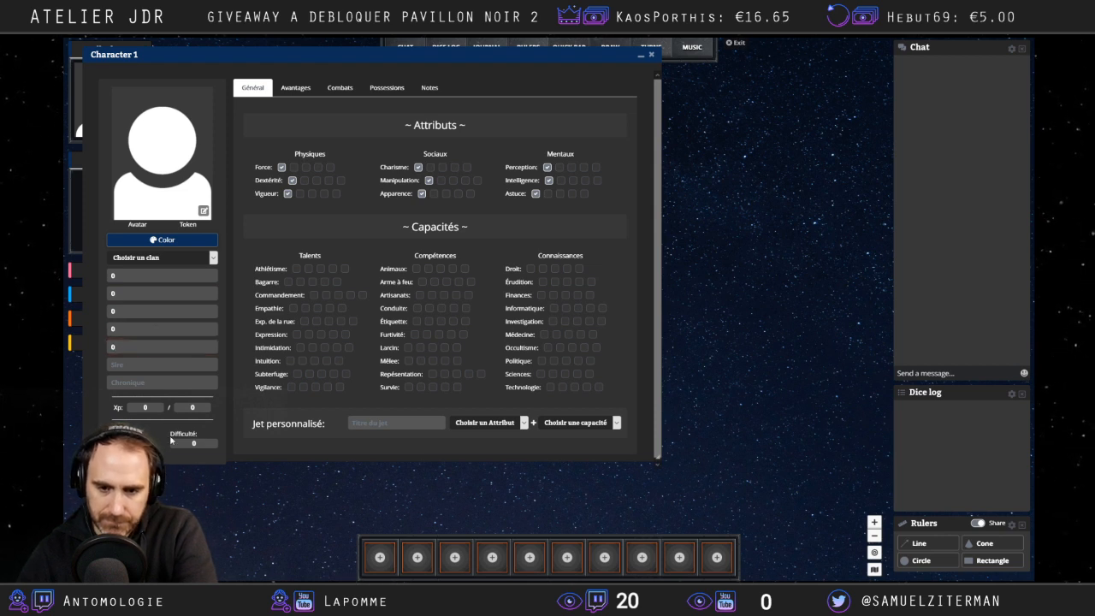
pyautogui.click(169, 277)
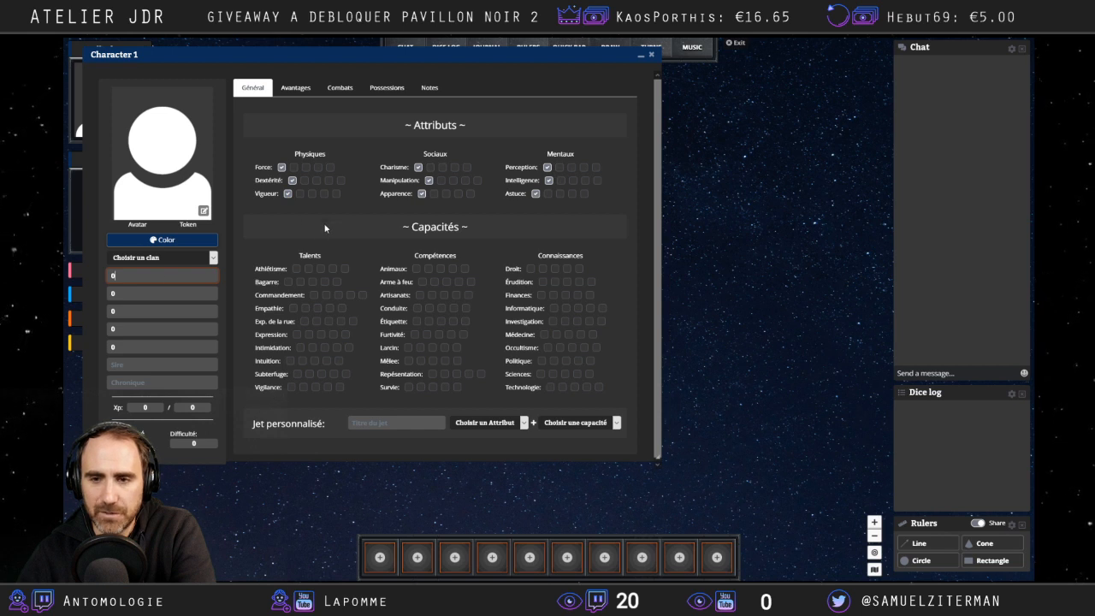
# Switch back to the Electric BastionLand builder and inspect the two FORce TextInputs.
pyautogui.click(368, 44)
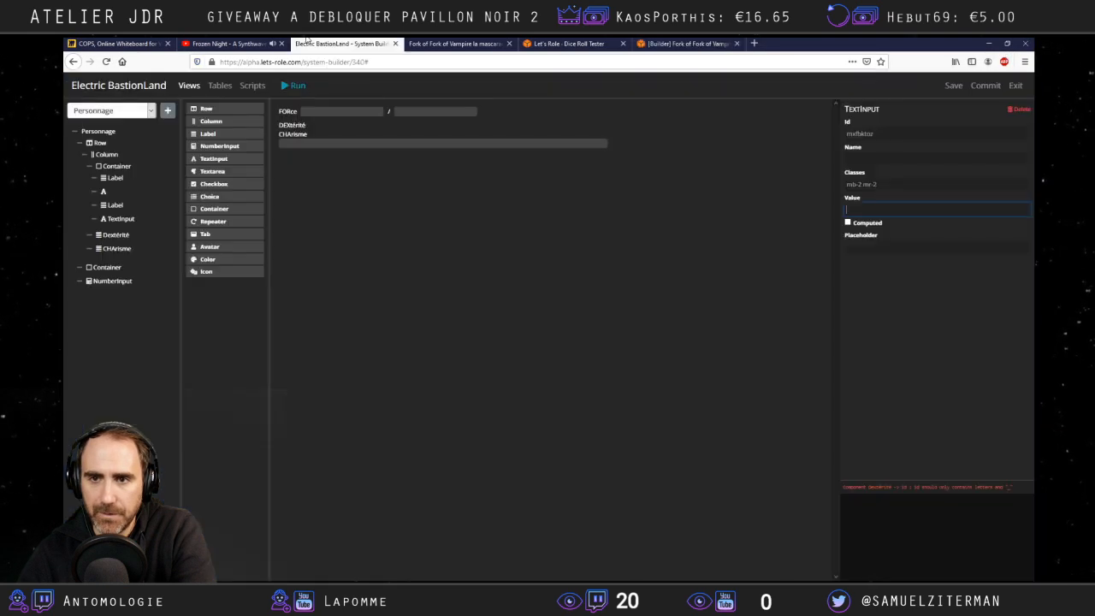
pyautogui.click(337, 75)
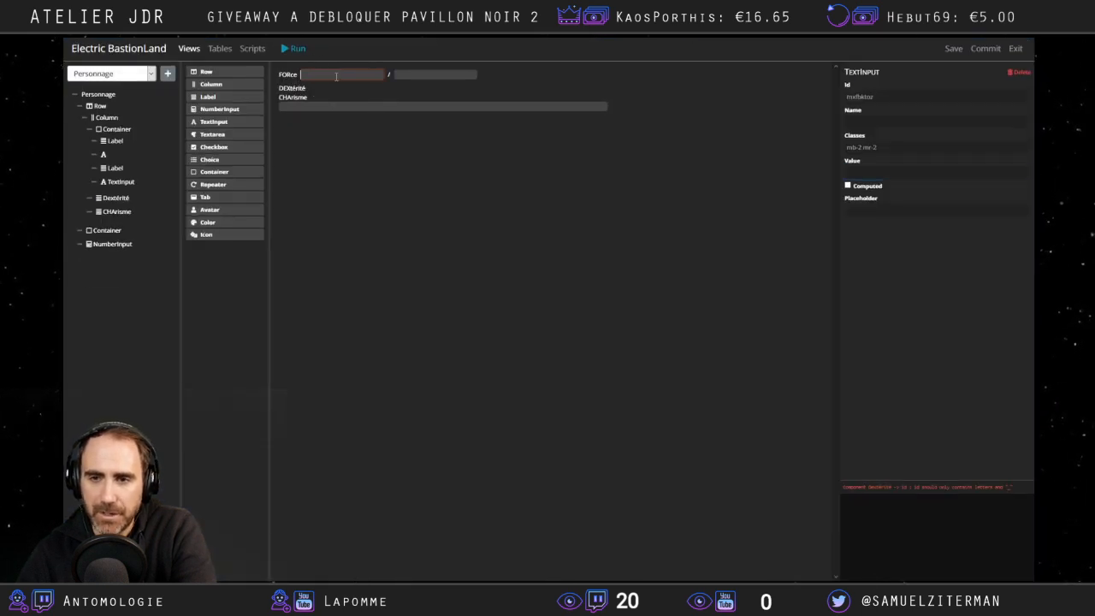
pyautogui.click(447, 75)
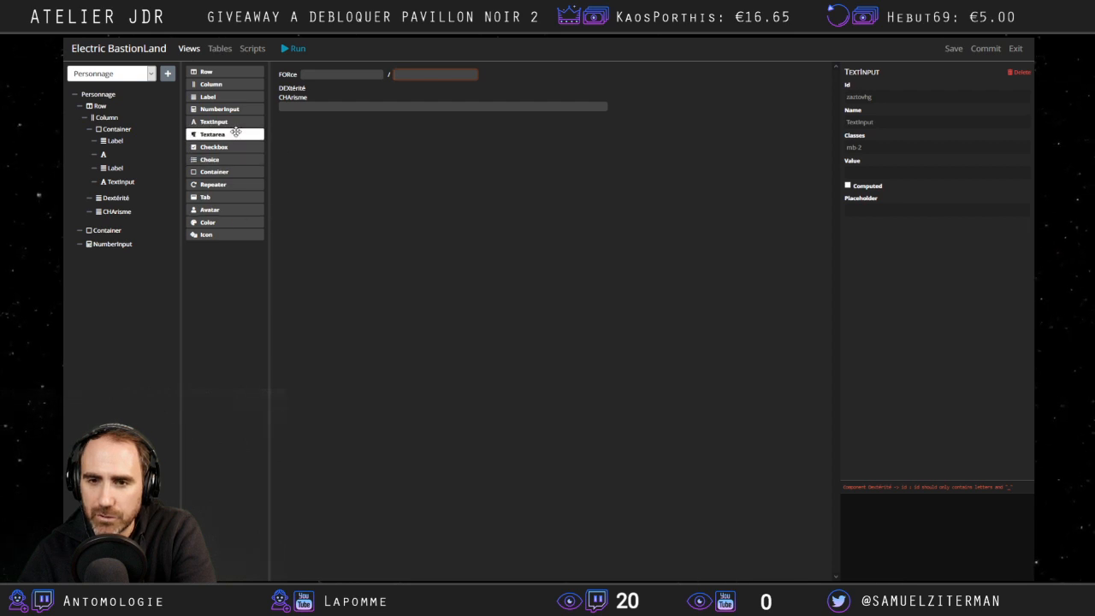
# Try to insert a new Label between the FORce label and the first TextInput.
pyautogui.moveTo(227, 98); pyautogui.dragTo(153, 153)
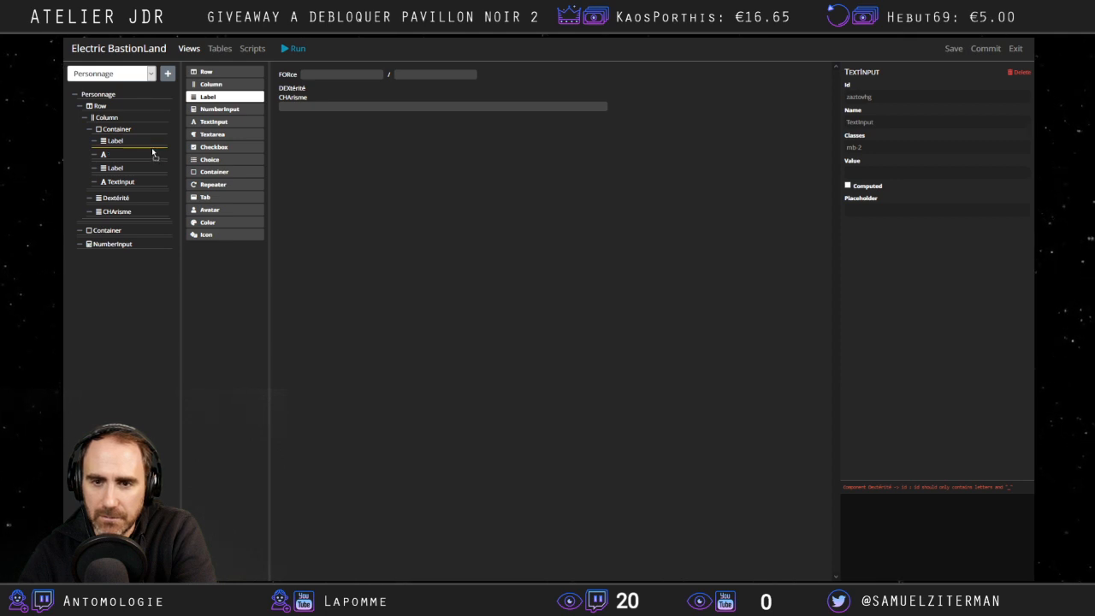
pyautogui.moveTo(153, 152); pyautogui.dragTo(542, 179)
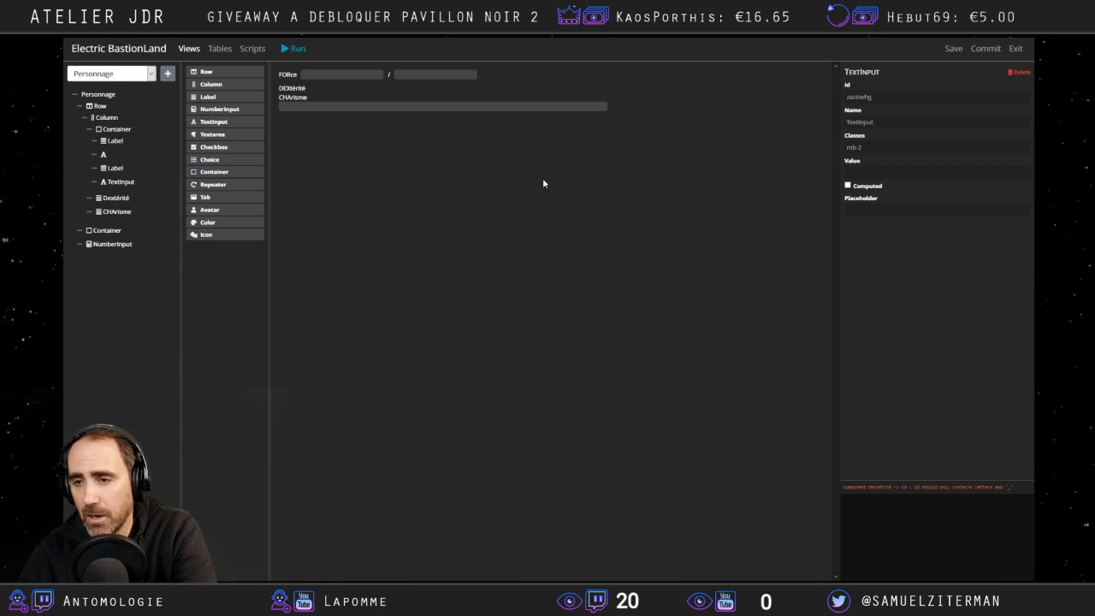
# Select the TextInput after the "/" label in the component tree.
pyautogui.click(338, 74)
pyautogui.click(422, 73)
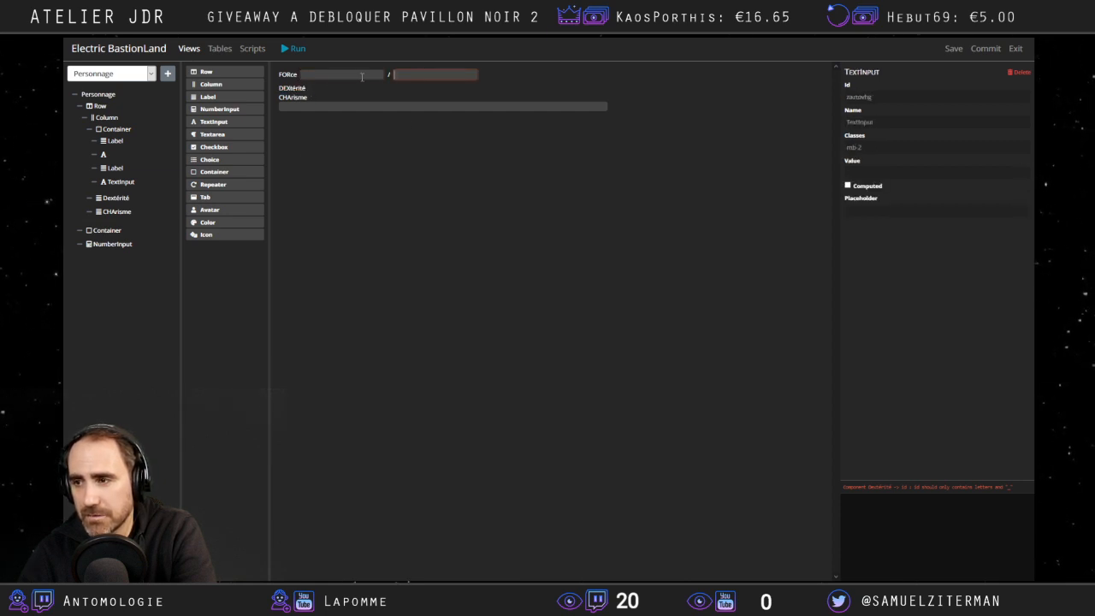
pyautogui.click(120, 181)
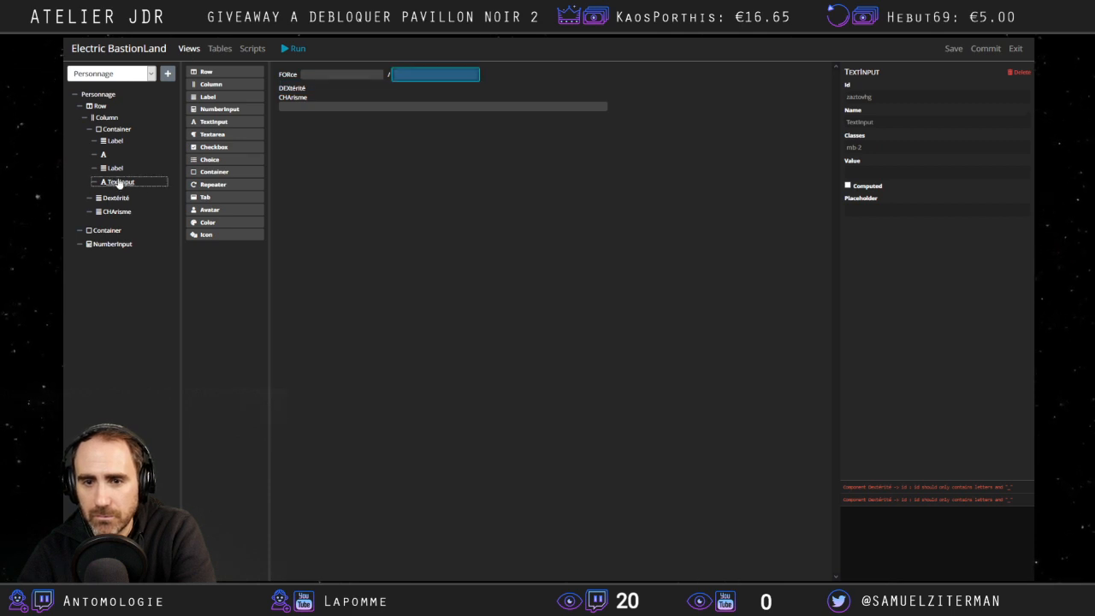
# Replace the two text inputs in the FORce container with number inputs, one on each side of the slash label.
pyautogui.rightClick(124, 182)
pyautogui.click(150, 242)
pyautogui.rightClick(122, 155)
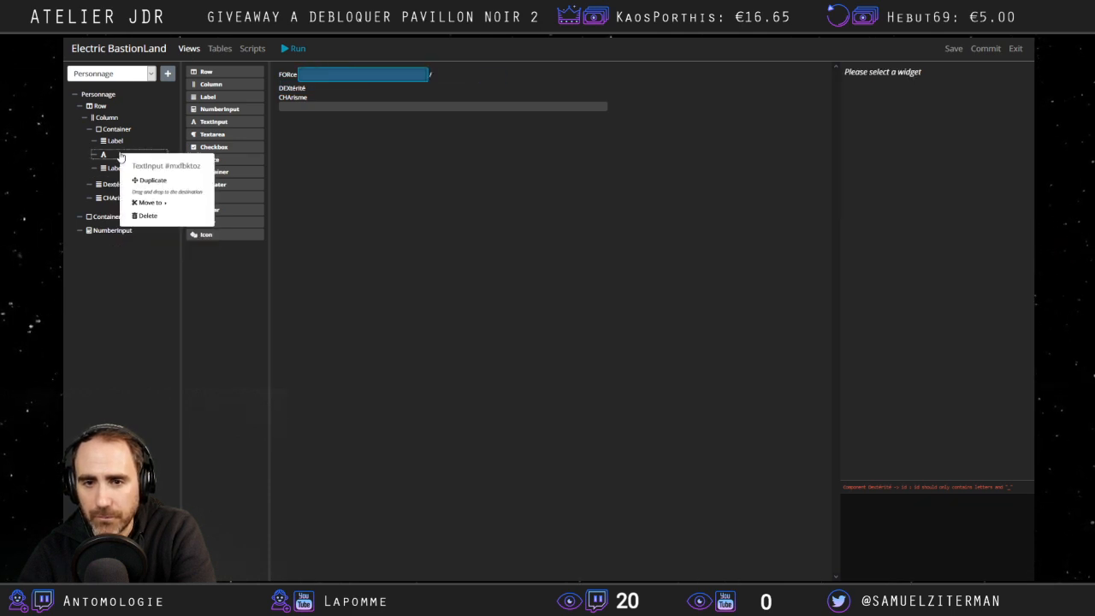
pyautogui.click(137, 216)
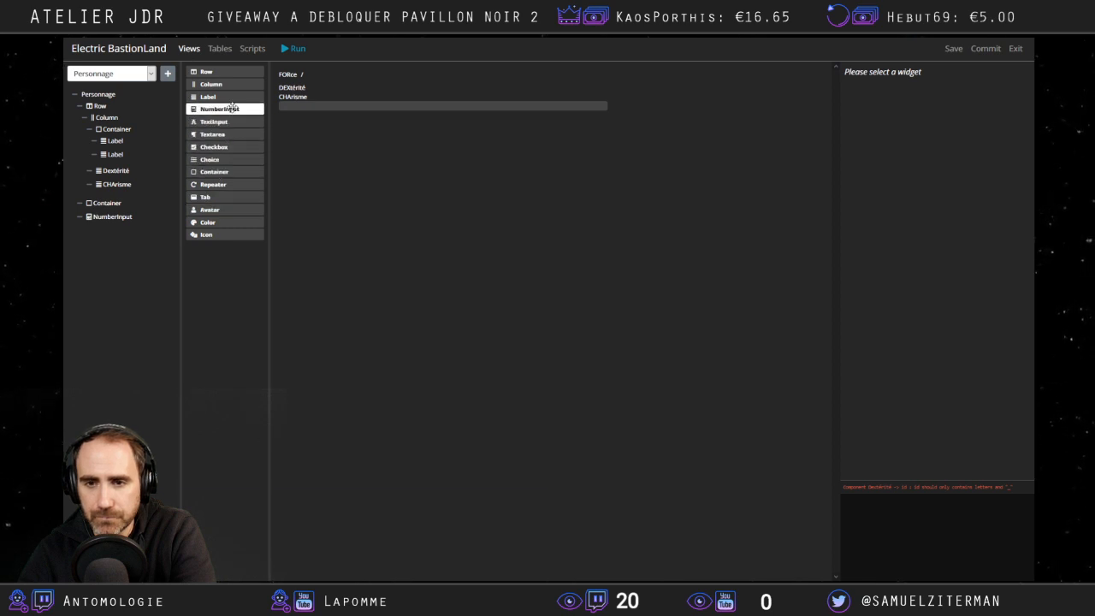
pyautogui.moveTo(230, 109); pyautogui.dragTo(151, 153)
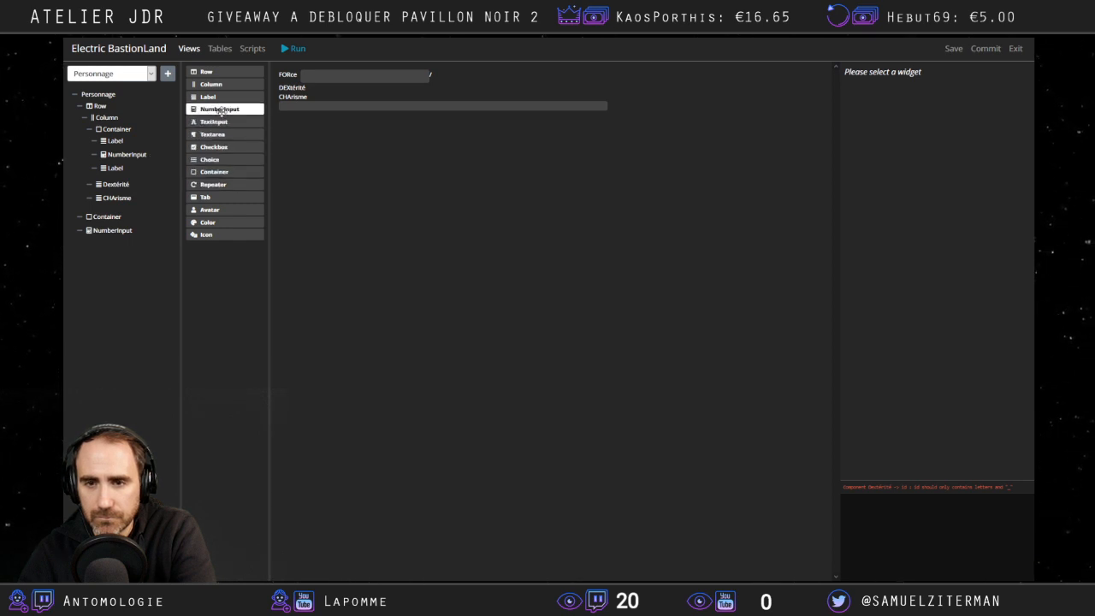
pyautogui.moveTo(221, 111); pyautogui.dragTo(149, 188)
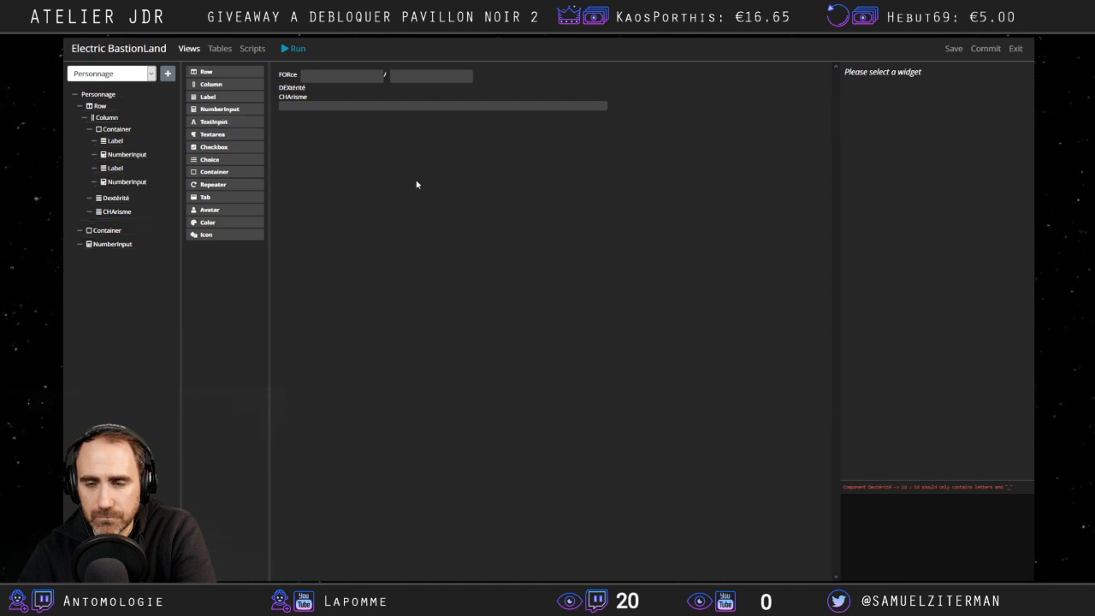
# Assign the class mb-2 to the first FORce number input and leave its value empty.
pyautogui.click(327, 77)
pyautogui.click(871, 171)
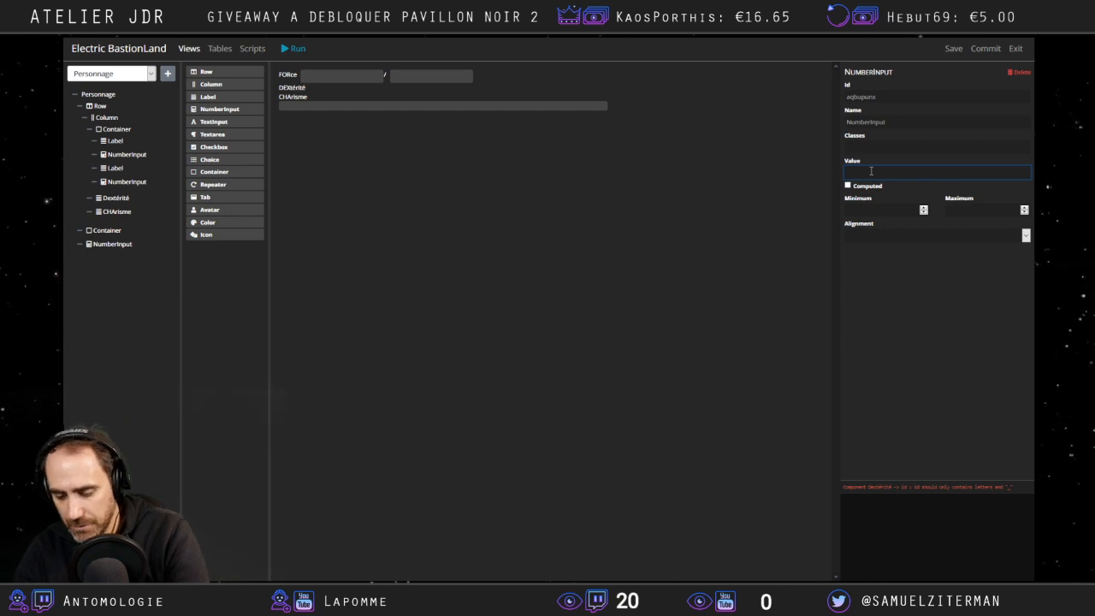
pyautogui.click(472, 247)
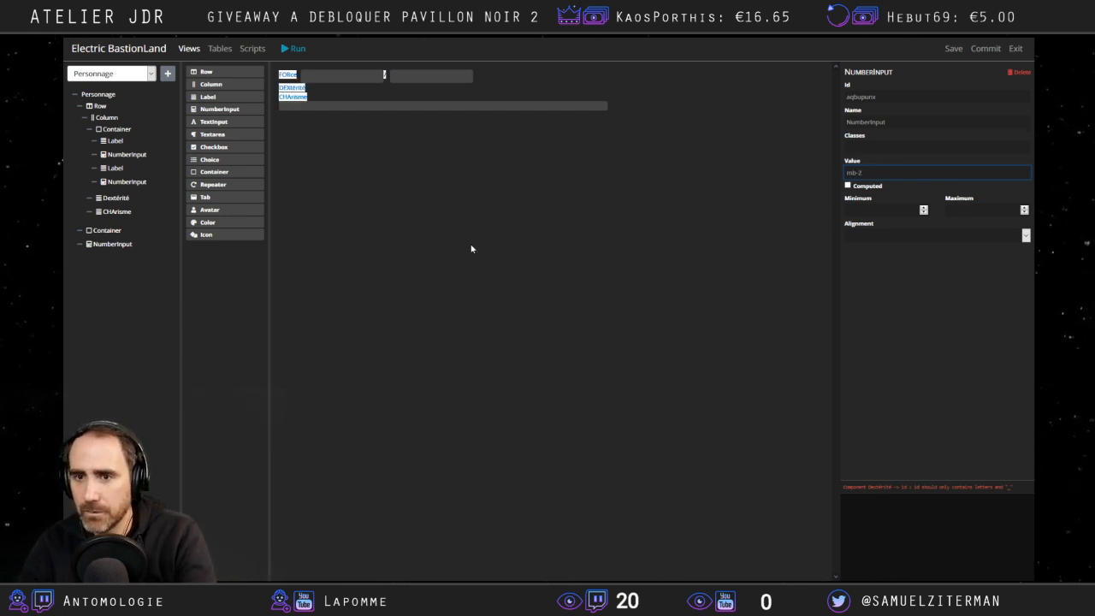
pyautogui.click(424, 89)
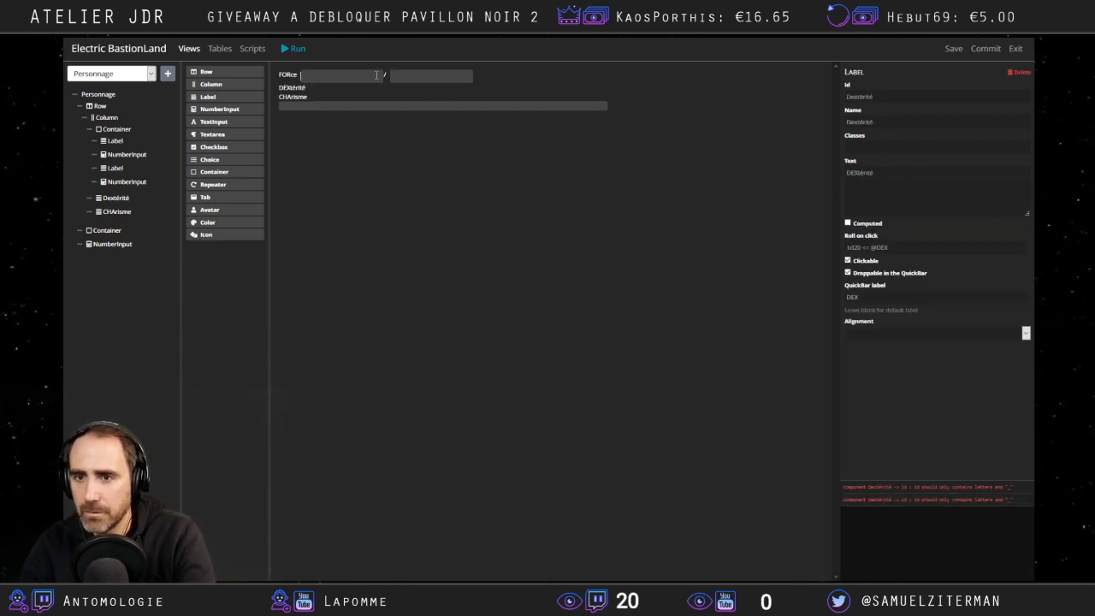
pyautogui.click(327, 77)
pyautogui.click(877, 148)
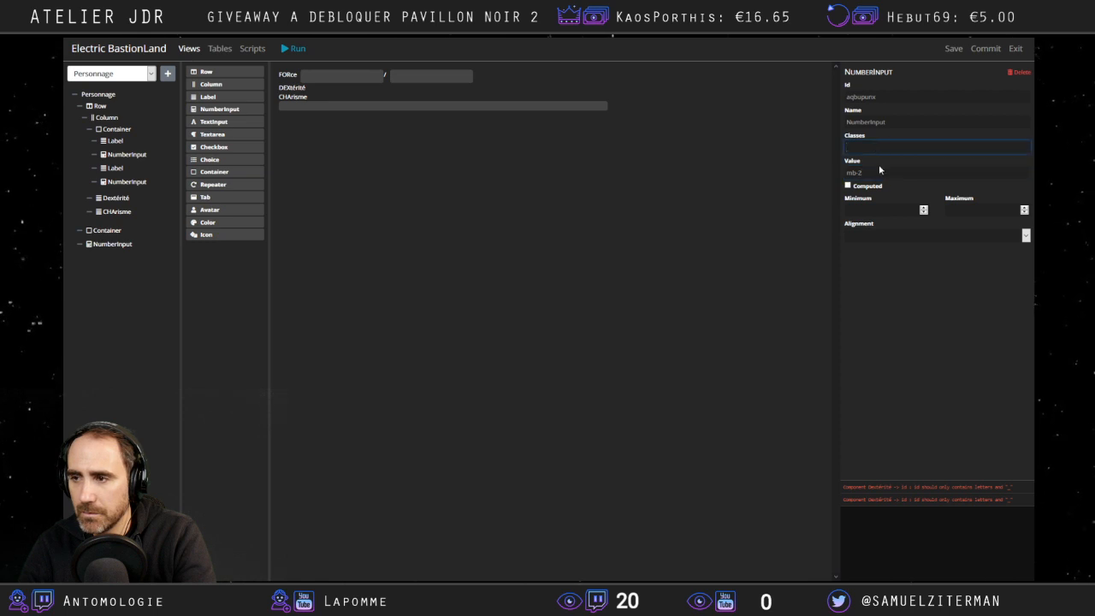
pyautogui.click(879, 168)
pyautogui.hotkey('ctrl', 'x')
pyautogui.click(877, 146)
pyautogui.hotkey('ctrl', 'v')
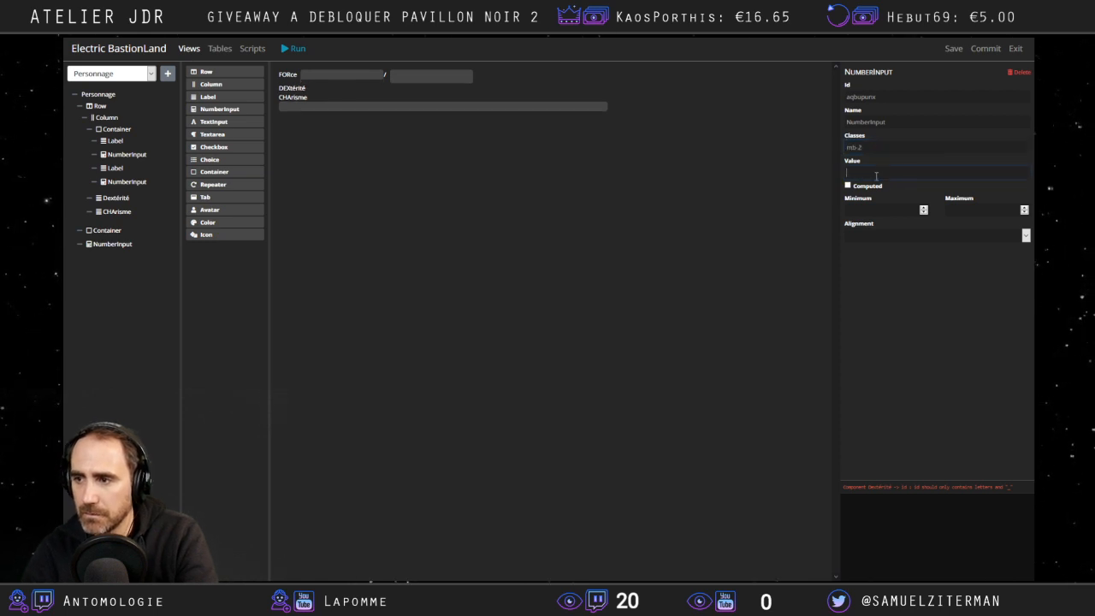
# Assign the class mb-2 to the number input after the slash.
pyautogui.click(435, 76)
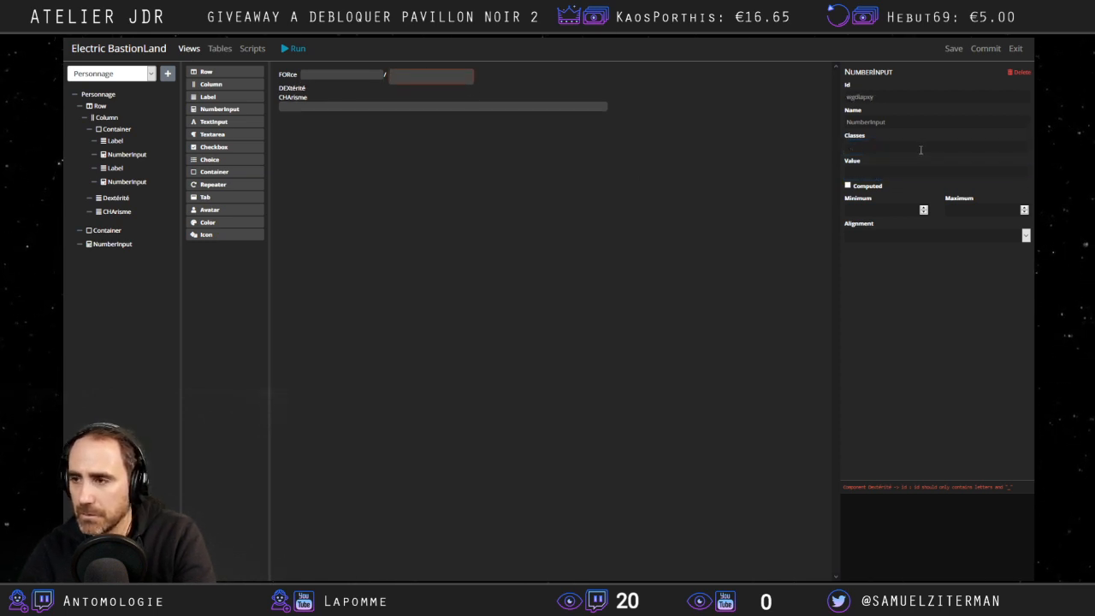
pyautogui.click(911, 149)
pyautogui.write('mb-2')
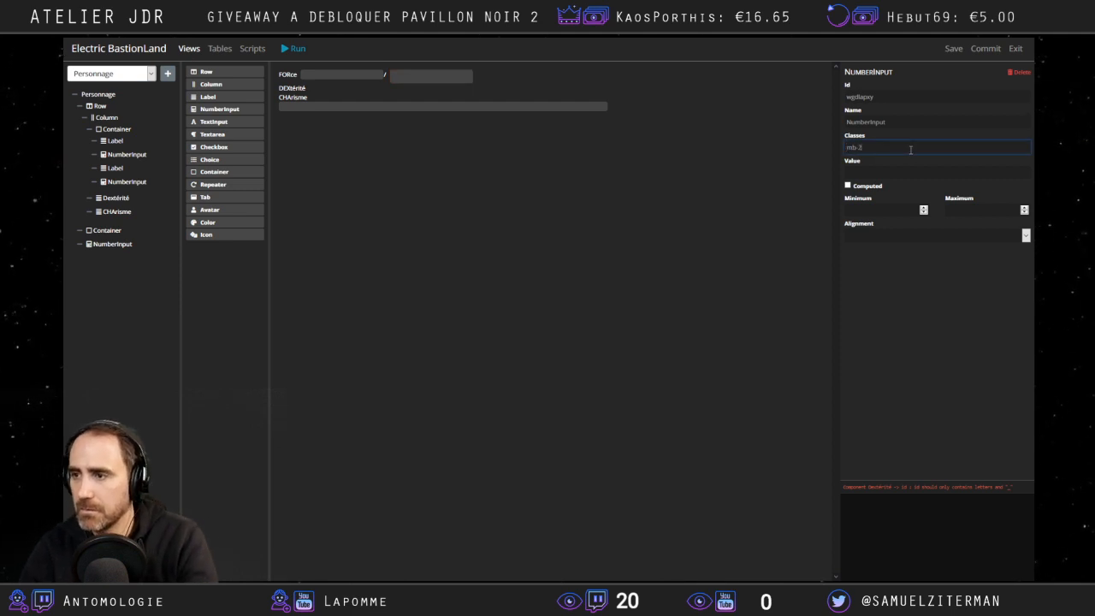
pyautogui.click(870, 118)
pyautogui.click(901, 175)
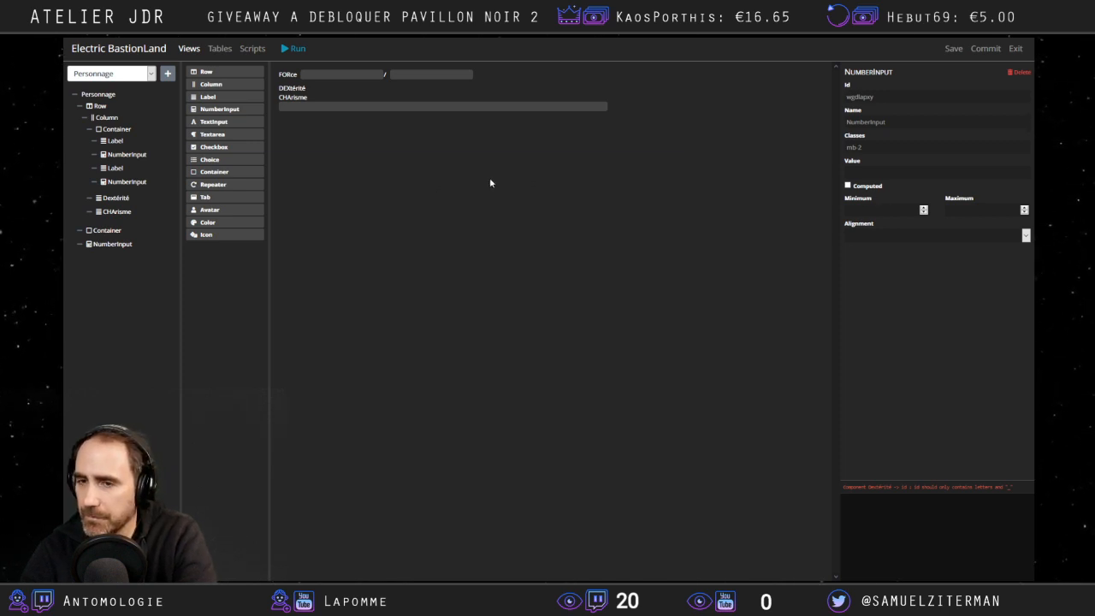
# Limit the number input after the slash to a minimum of 1 and a maximum of 20.
pyautogui.click(874, 209)
pyautogui.write('1')
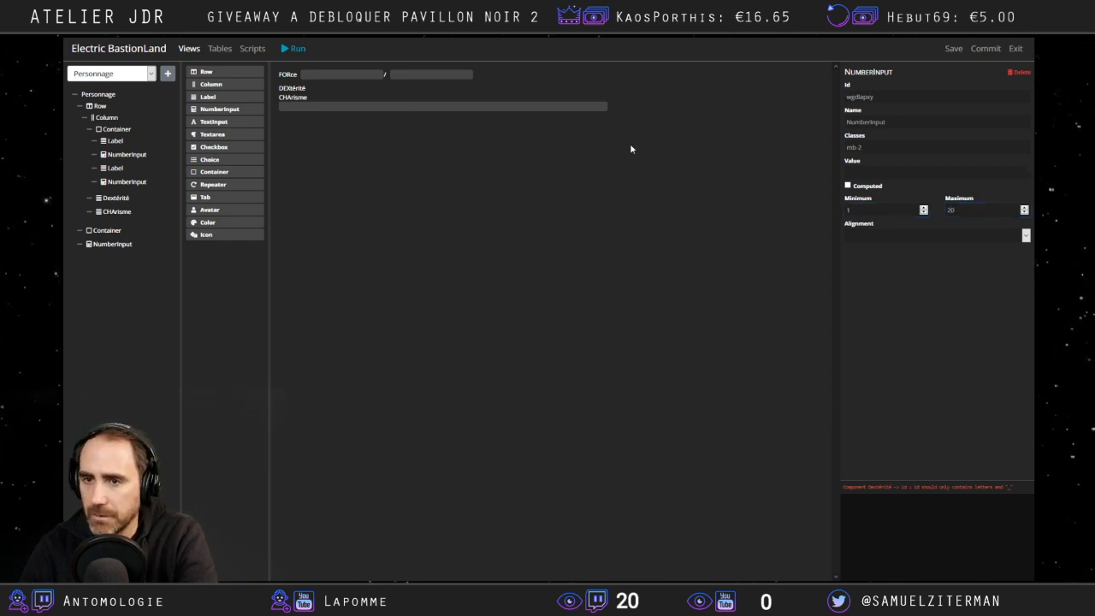
pyautogui.click(450, 75)
# Limit the number input before the slash to a minimum of 1 and a maximum of 20.
pyautogui.click(349, 75)
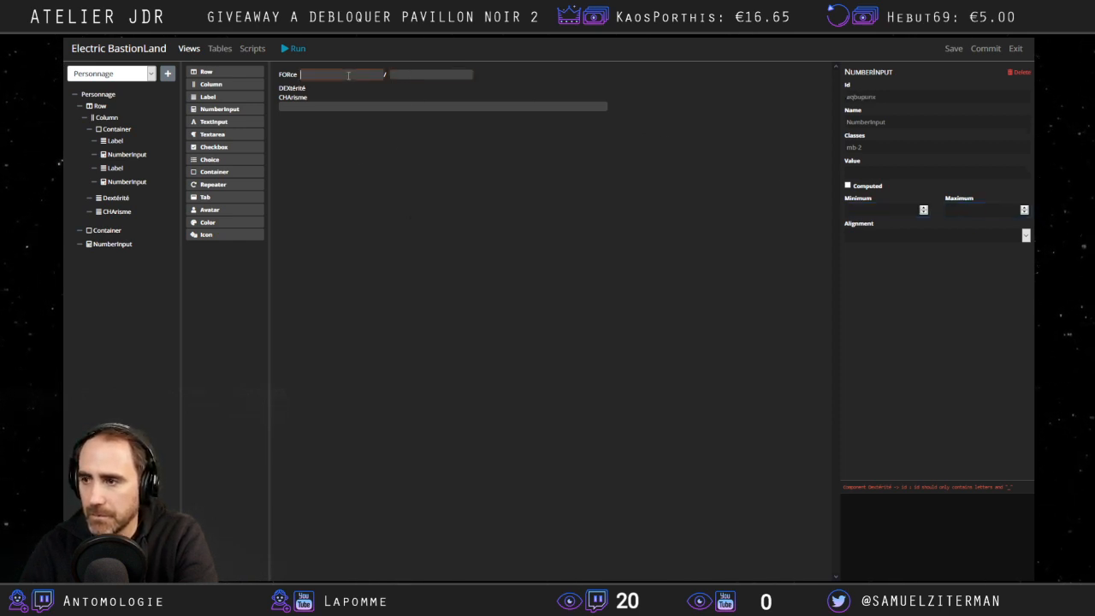
pyautogui.click(892, 210)
pyautogui.write('1')
pyautogui.click(967, 210)
pyautogui.write('20')
pyautogui.moveTo(410, 198); pyautogui.dragTo(349, 171)
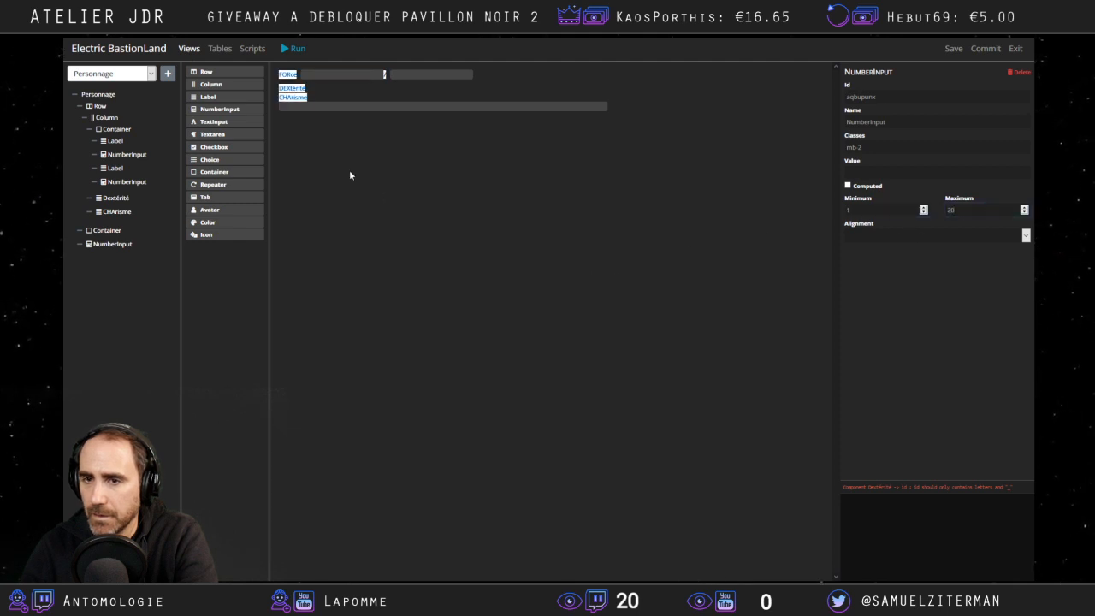
pyautogui.click(339, 151)
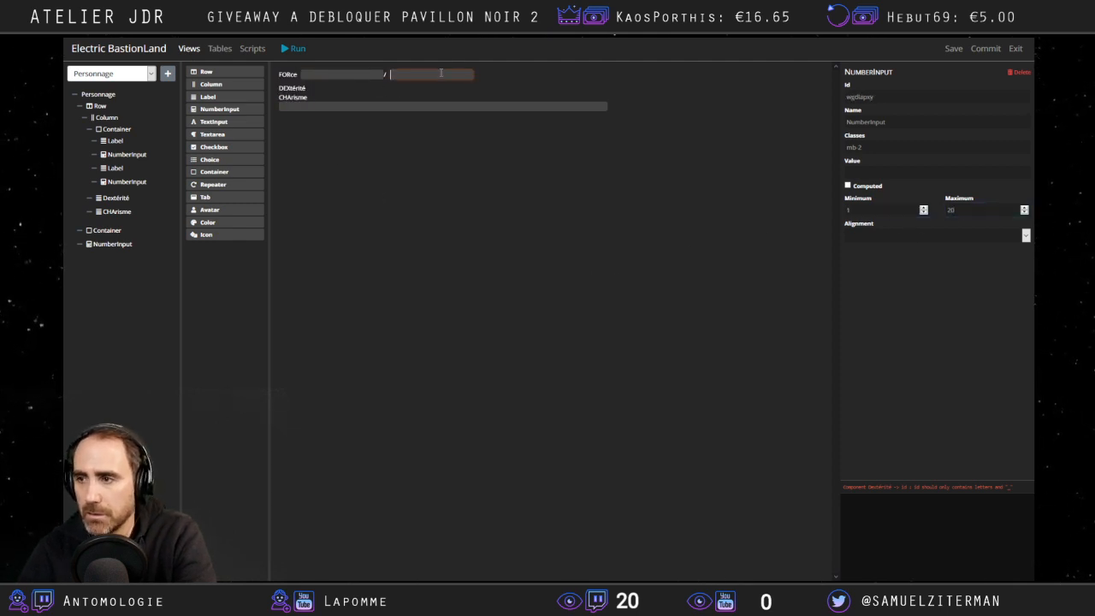
pyautogui.click(356, 71)
pyautogui.click(441, 206)
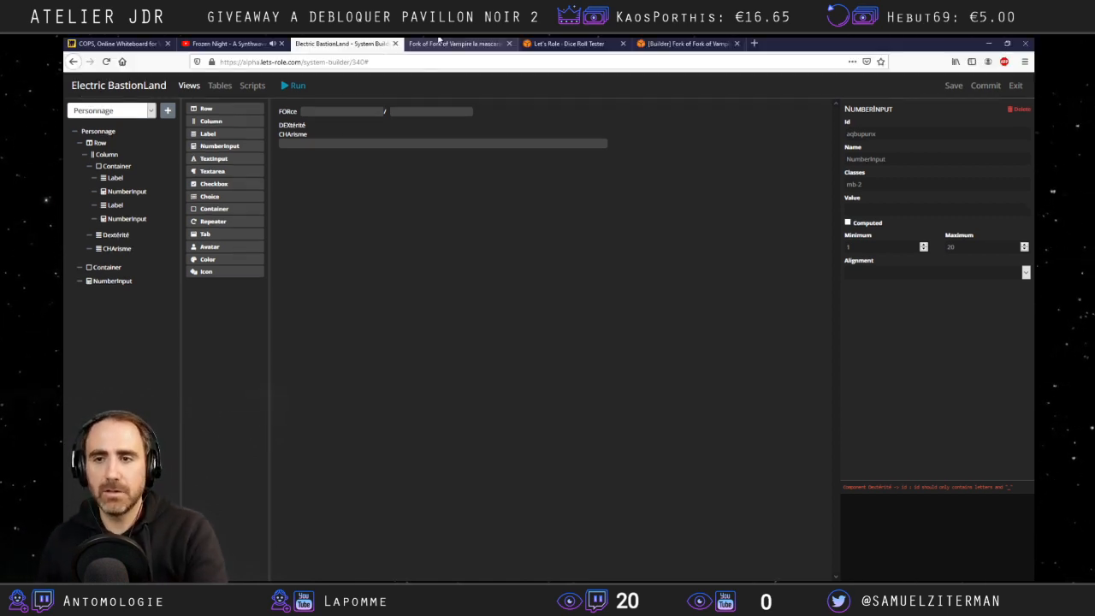
pyautogui.click(599, 43)
pyautogui.click(685, 43)
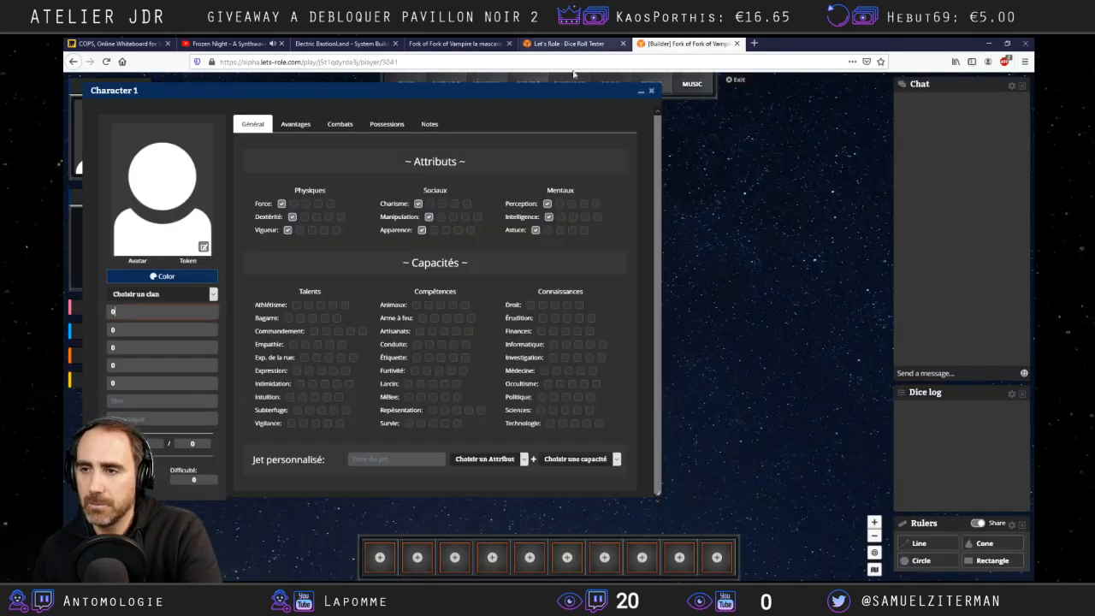
pyautogui.click(226, 42)
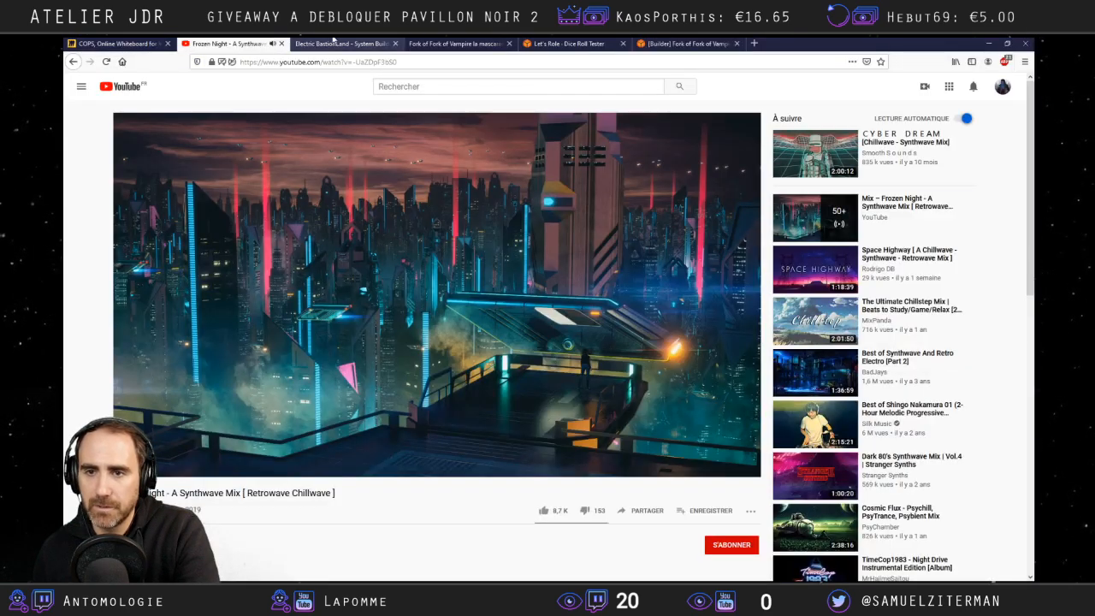
pyautogui.click(343, 43)
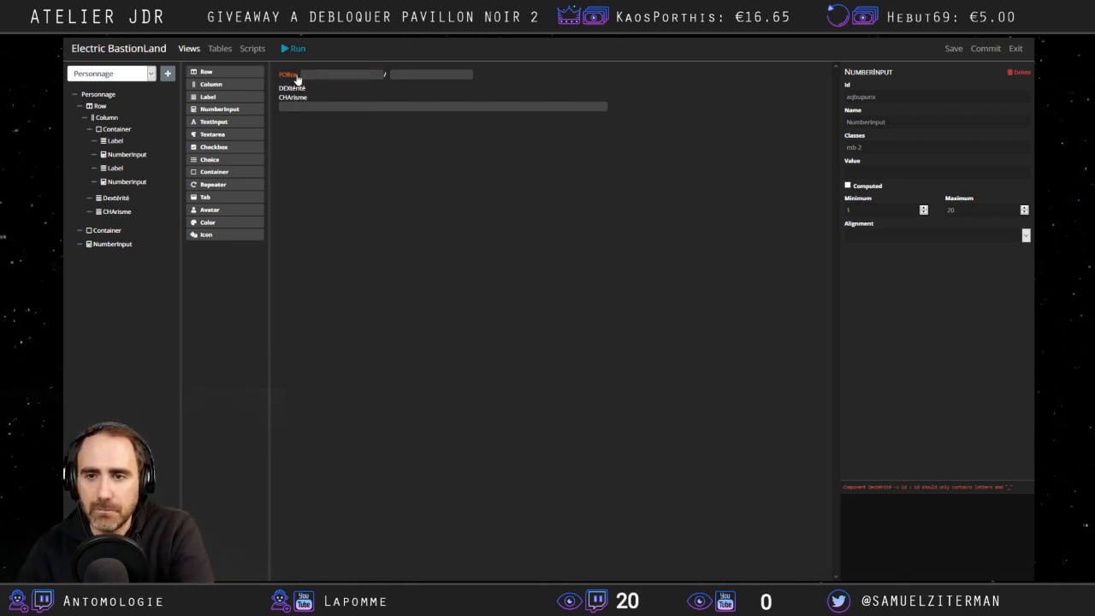
# Duplicate the FORce container with its labels and number inputs into the row, below the column.
pyautogui.click(113, 142)
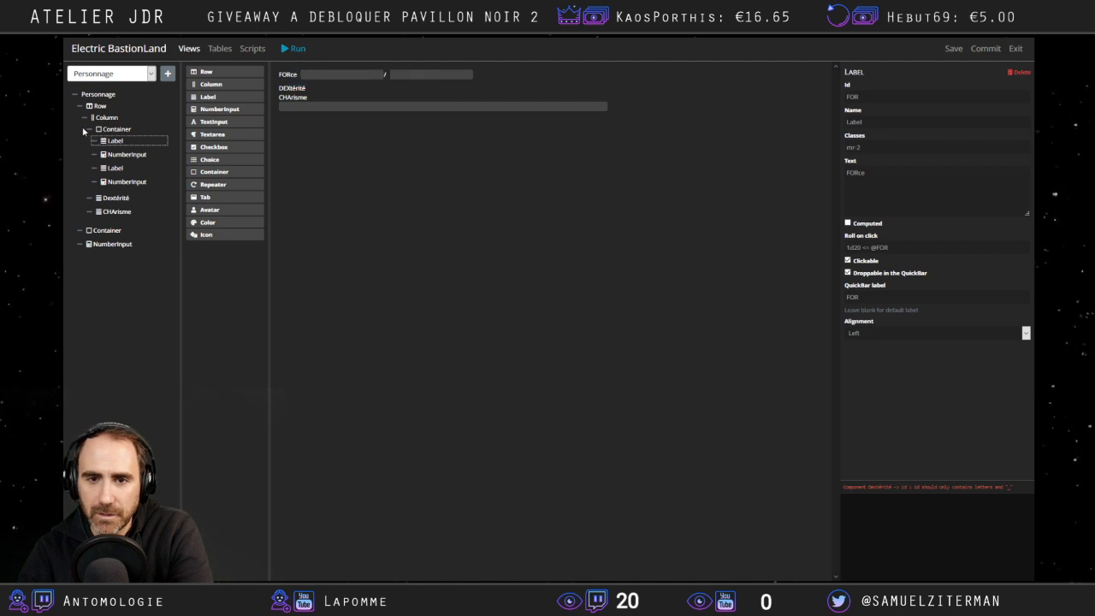
pyautogui.moveTo(89, 130); pyautogui.dragTo(154, 187)
pyautogui.click(138, 225)
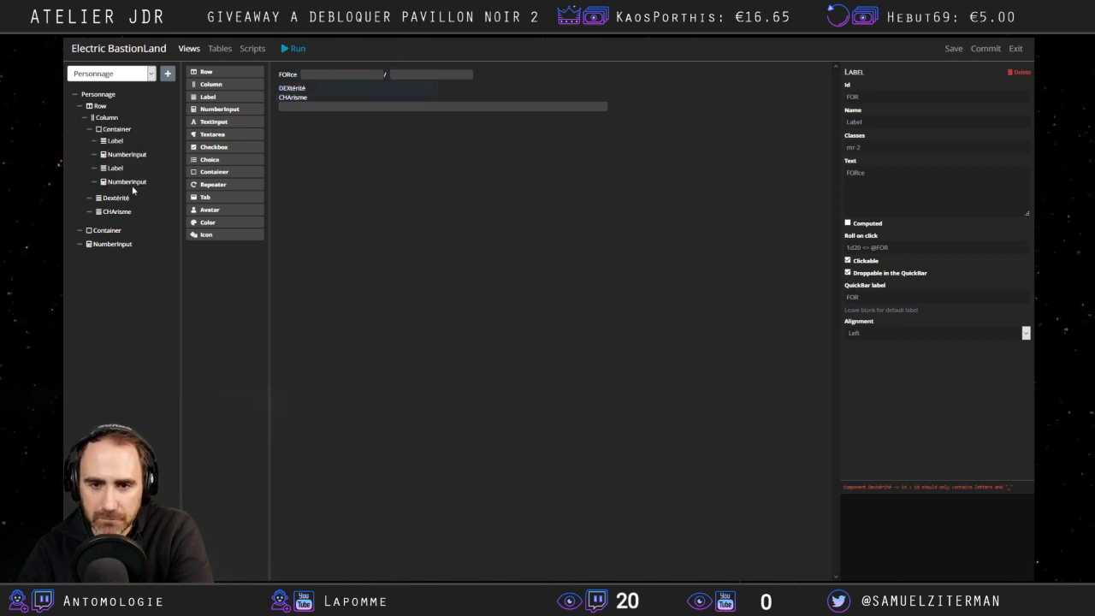
pyautogui.rightClick(134, 188)
pyautogui.press('Escape')
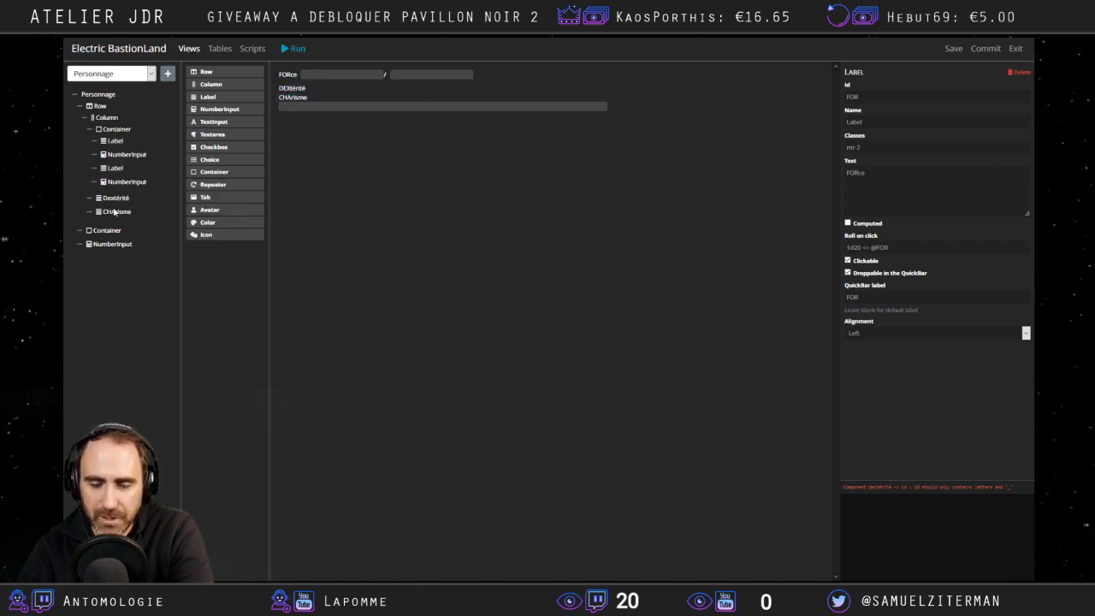
pyautogui.click(110, 128)
pyautogui.rightClick(110, 130)
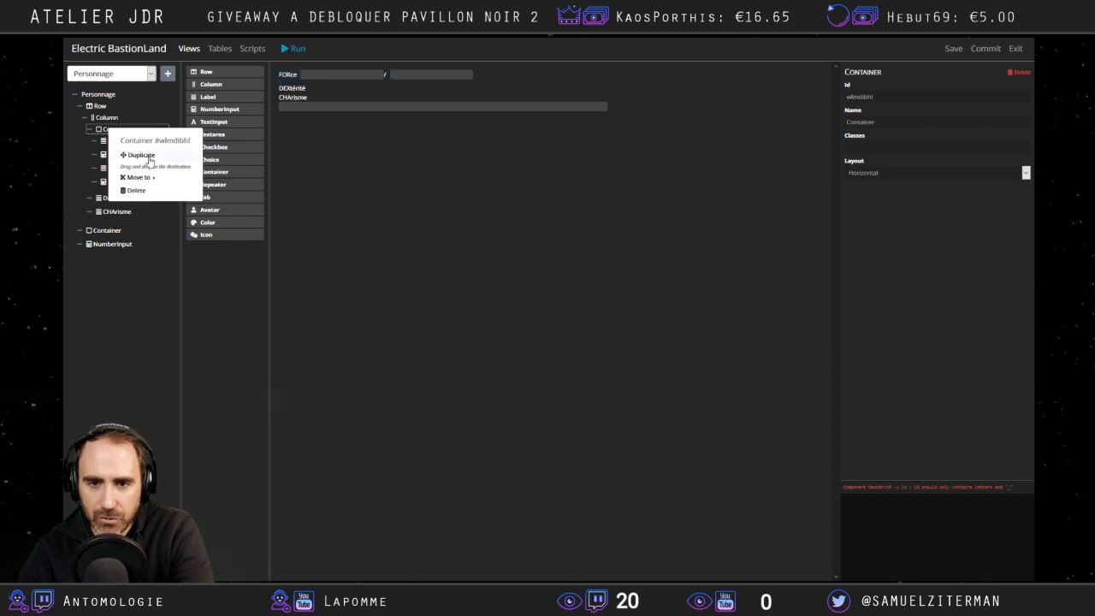
pyautogui.click(150, 296)
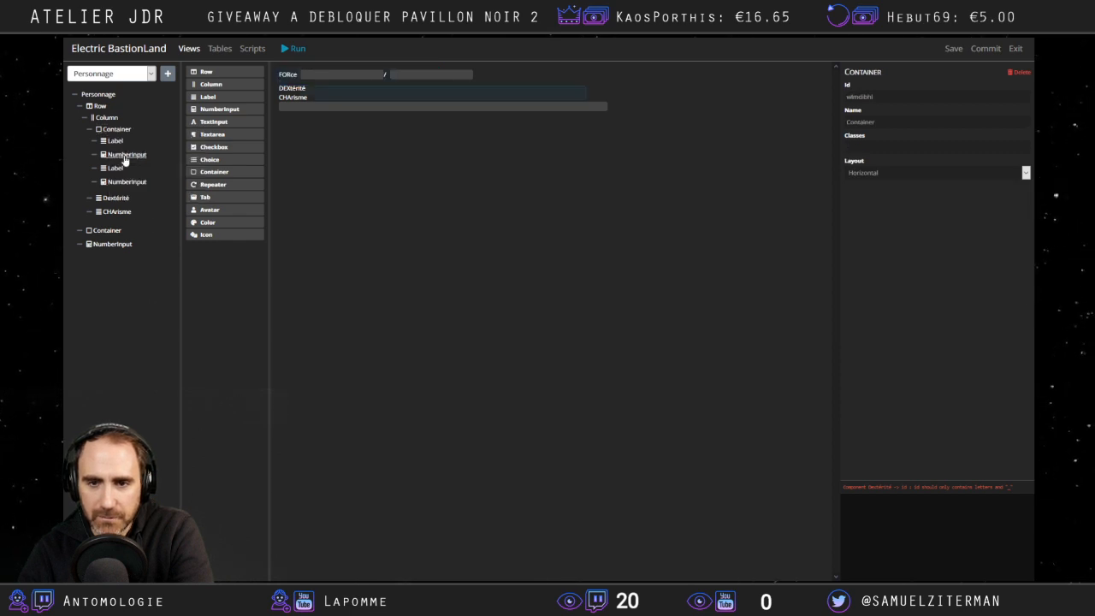
pyautogui.rightClick(123, 136)
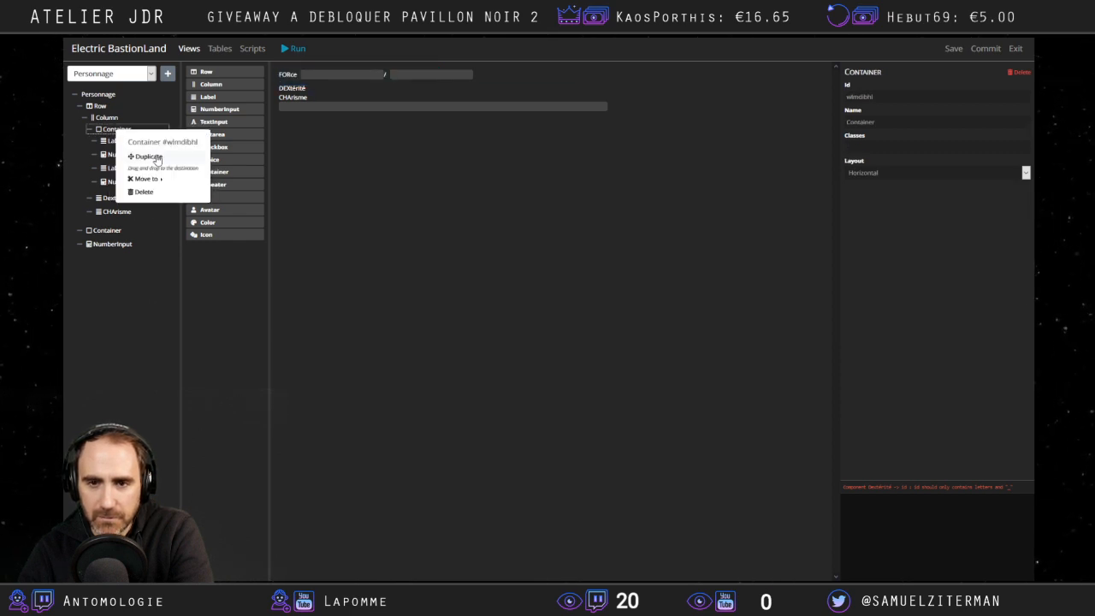
pyautogui.moveTo(157, 159); pyautogui.dragTo(108, 224)
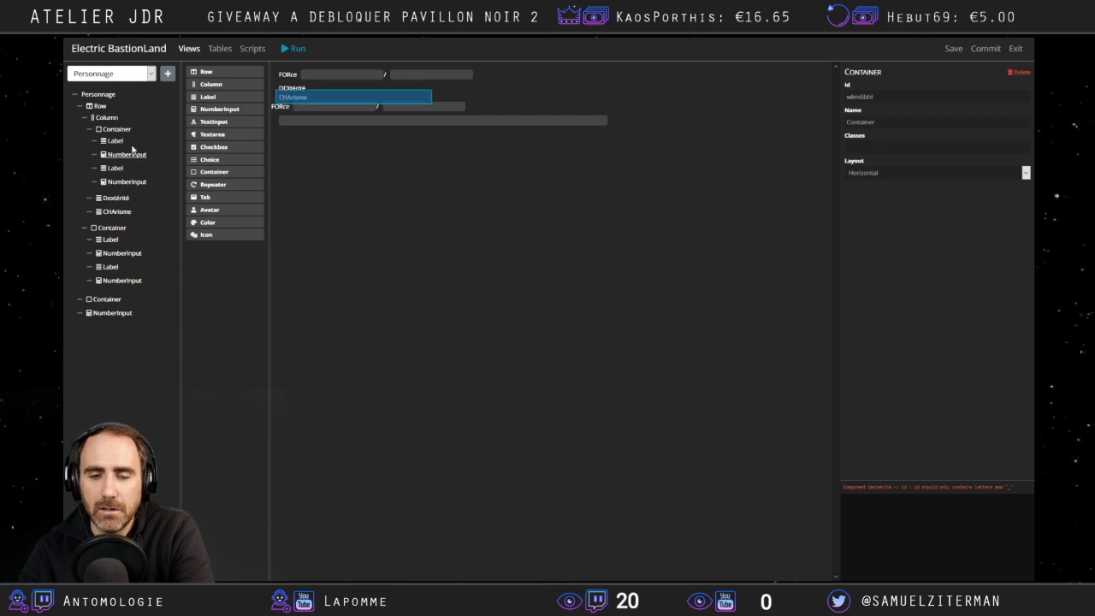
# Delete the Dextérité and CHArisme labels and move the duplicated container into the column under the first one.
pyautogui.rightClick(116, 199)
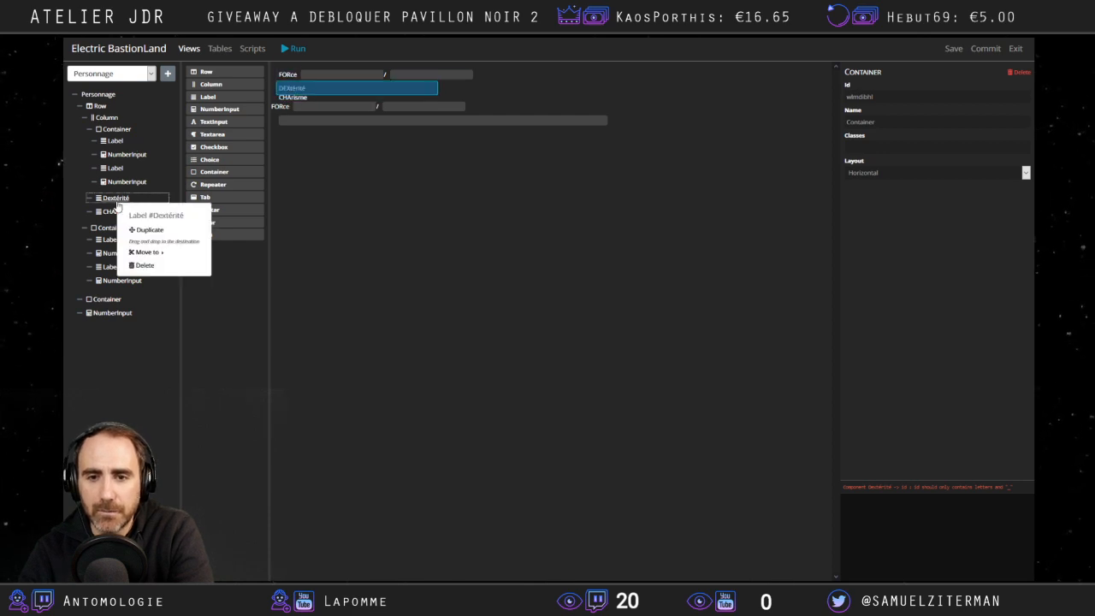
pyautogui.click(146, 265)
pyautogui.rightClick(116, 197)
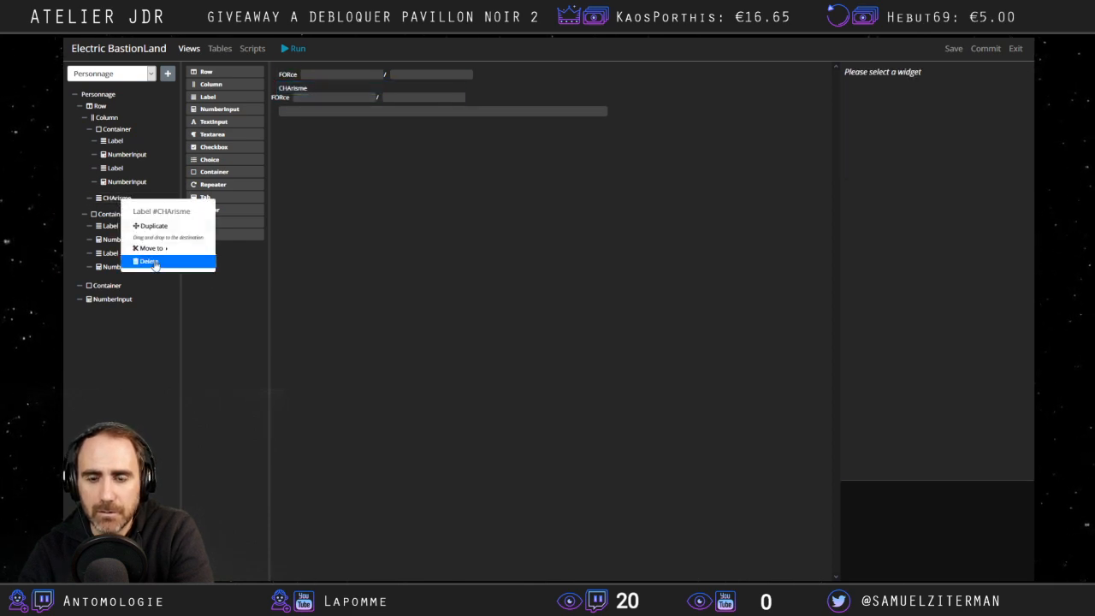
pyautogui.click(152, 262)
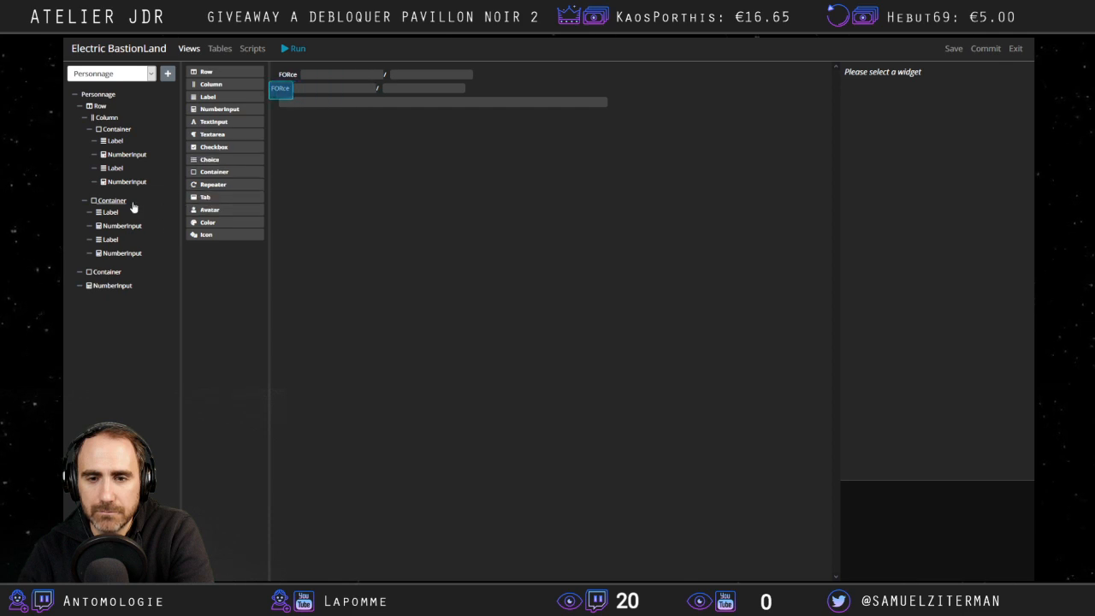
pyautogui.moveTo(101, 203); pyautogui.dragTo(131, 196)
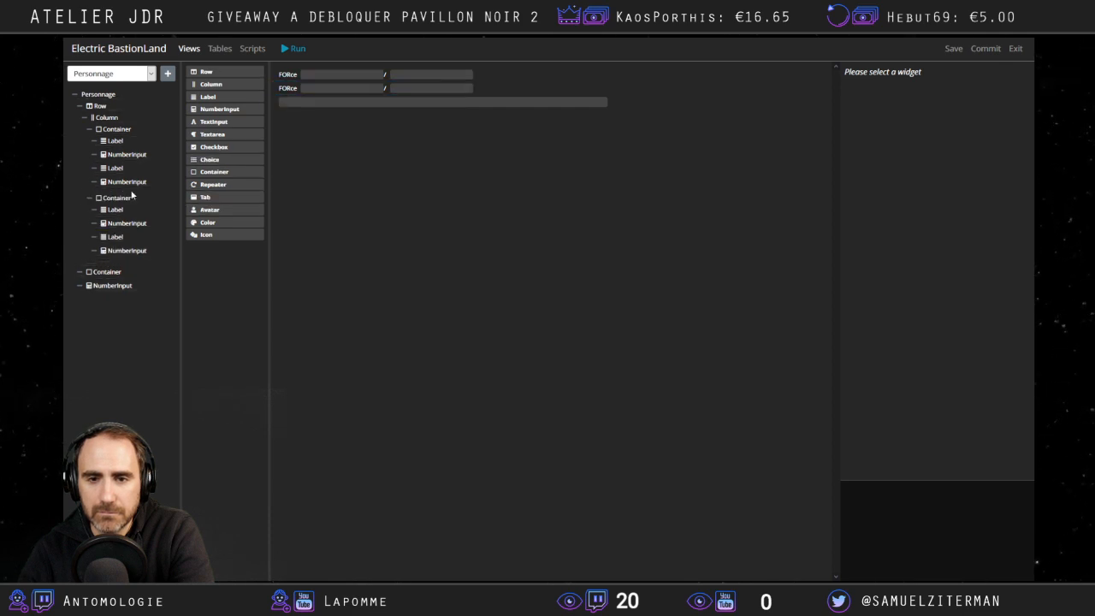
# Try to duplicate the second FORce container and move the nested copy out of it.
pyautogui.rightClick(117, 199)
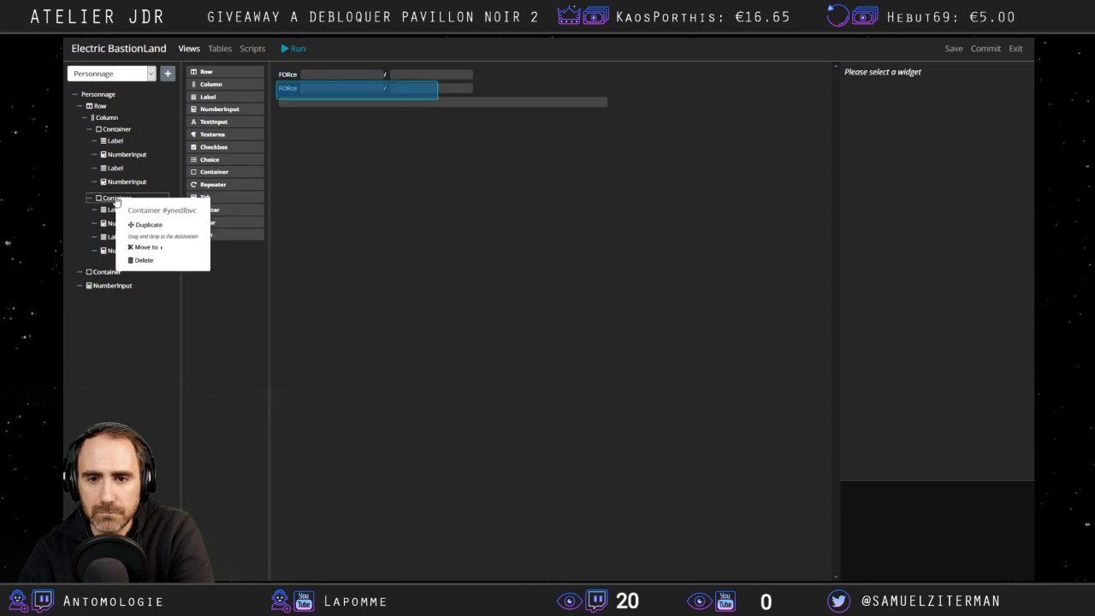
pyautogui.moveTo(145, 227); pyautogui.dragTo(104, 260)
pyautogui.click(333, 323)
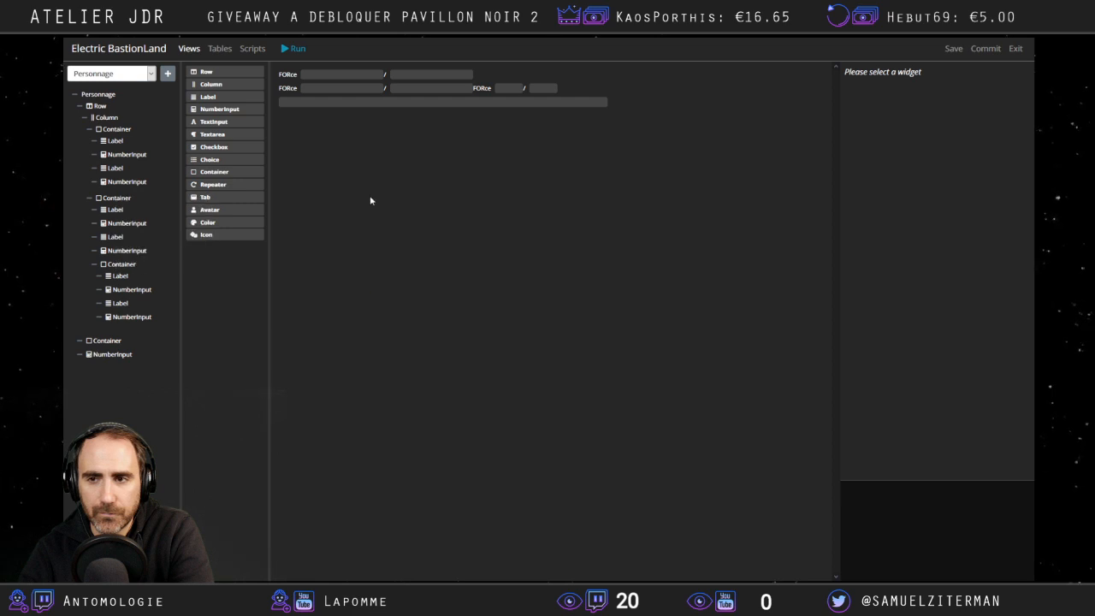
pyautogui.moveTo(105, 266); pyautogui.dragTo(103, 321)
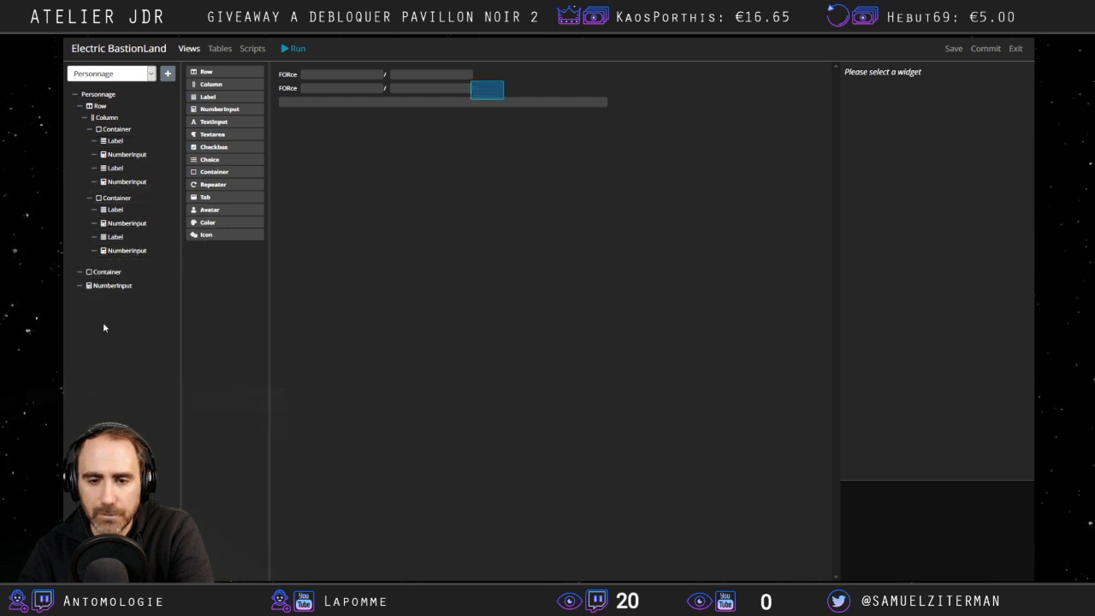
# Delete the empty container and the stray number input that sit outside the column.
pyautogui.rightClick(106, 273)
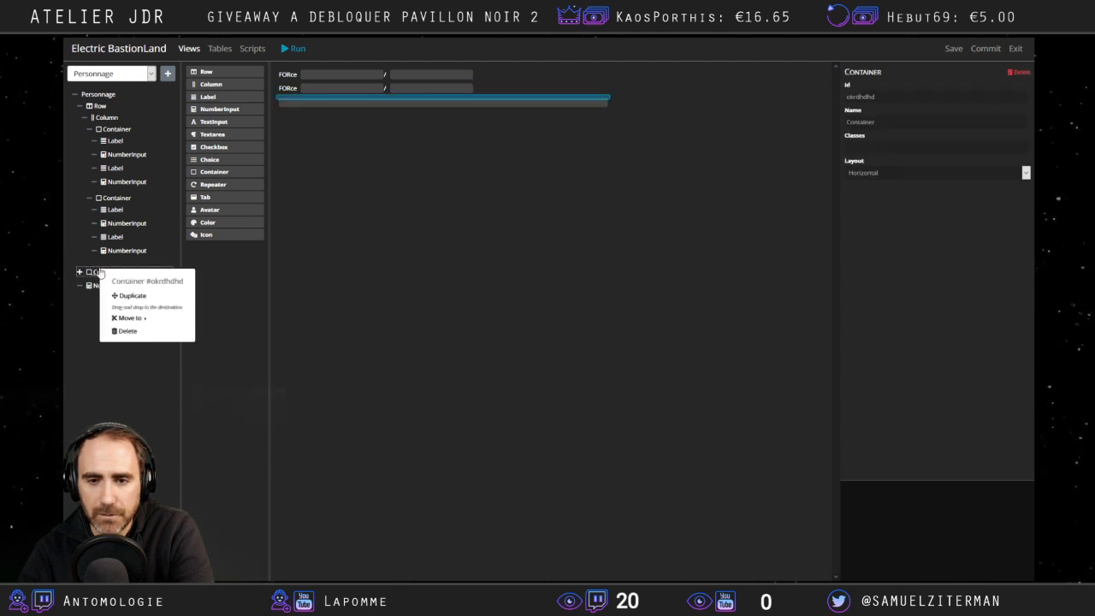
pyautogui.click(146, 332)
pyautogui.rightClick(104, 273)
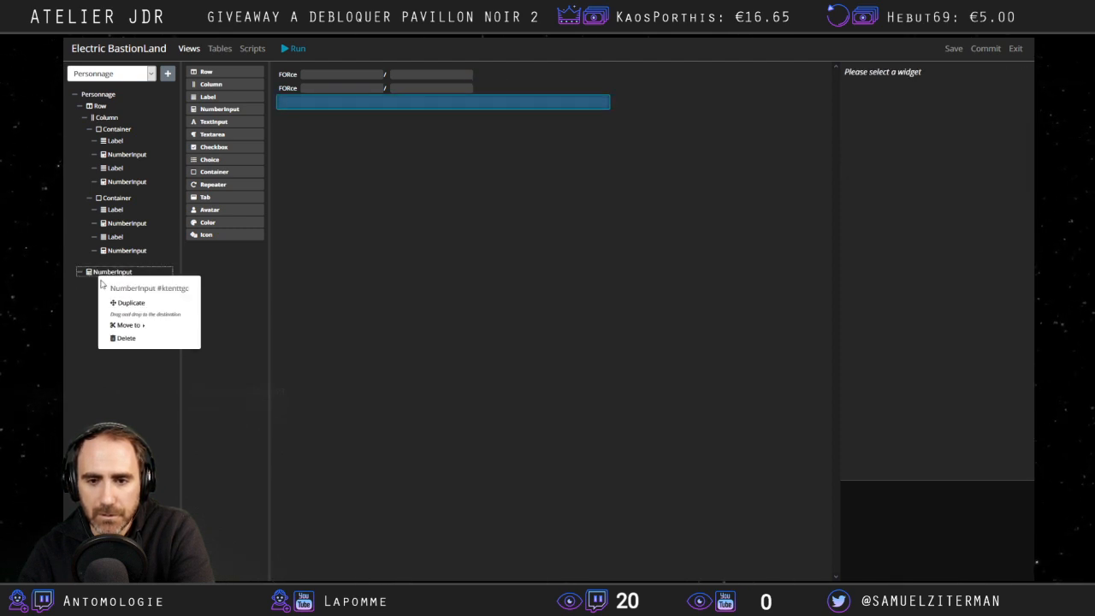
pyautogui.click(136, 340)
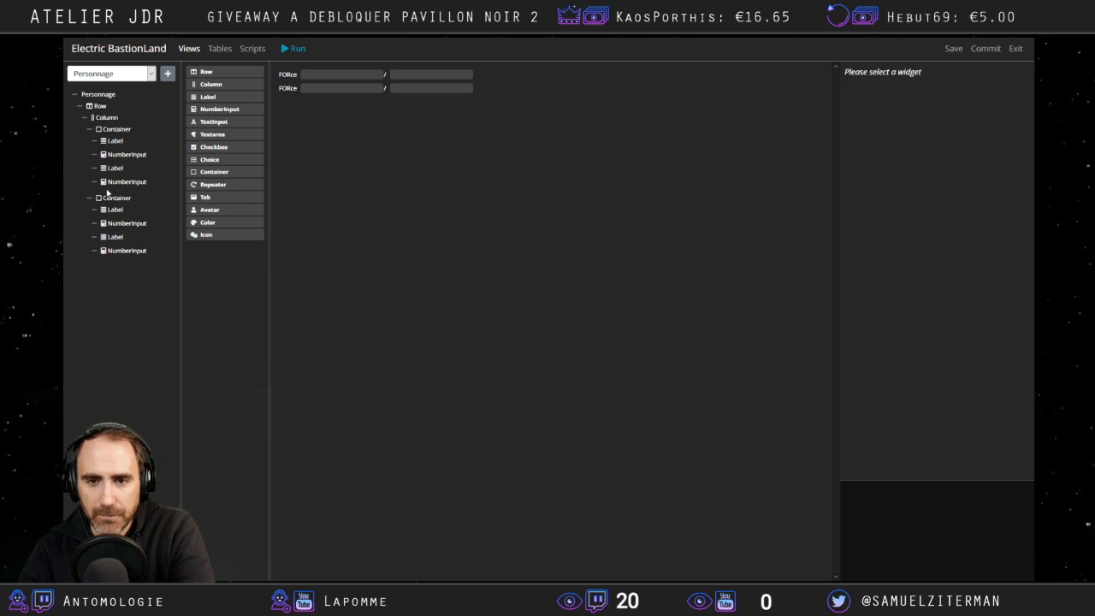
# Duplicate the FORce container with its labels and number inputs into the column as a third attribute row.
pyautogui.moveTo(106, 201); pyautogui.dragTo(115, 124)
pyautogui.rightClick(104, 131)
pyautogui.click(366, 285)
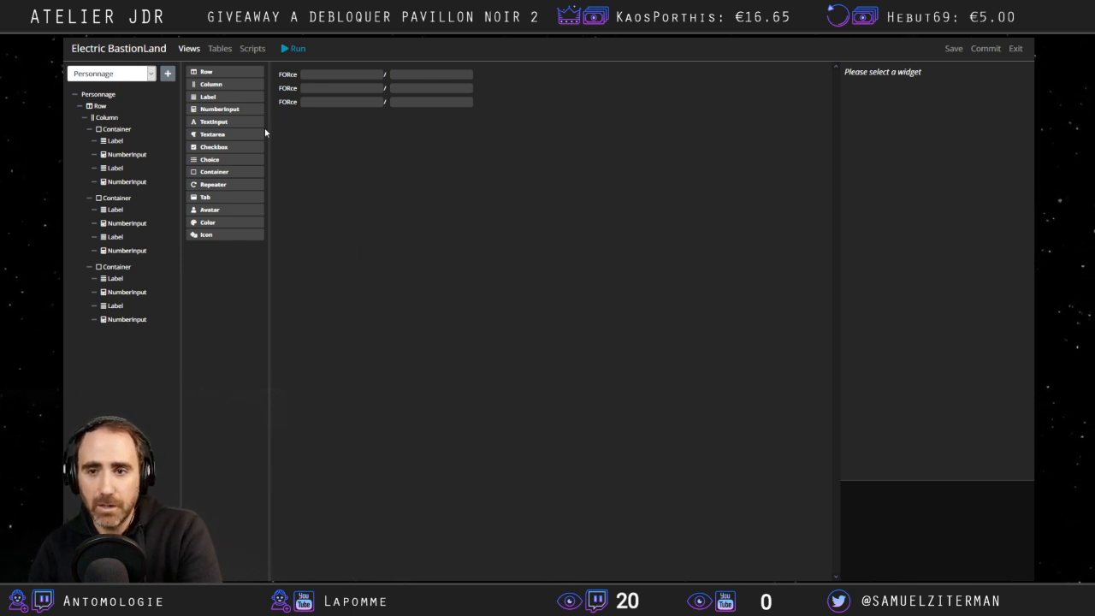
# Set the second attribute row's first label to id DEX and text DEXtérité.
pyautogui.click(117, 209)
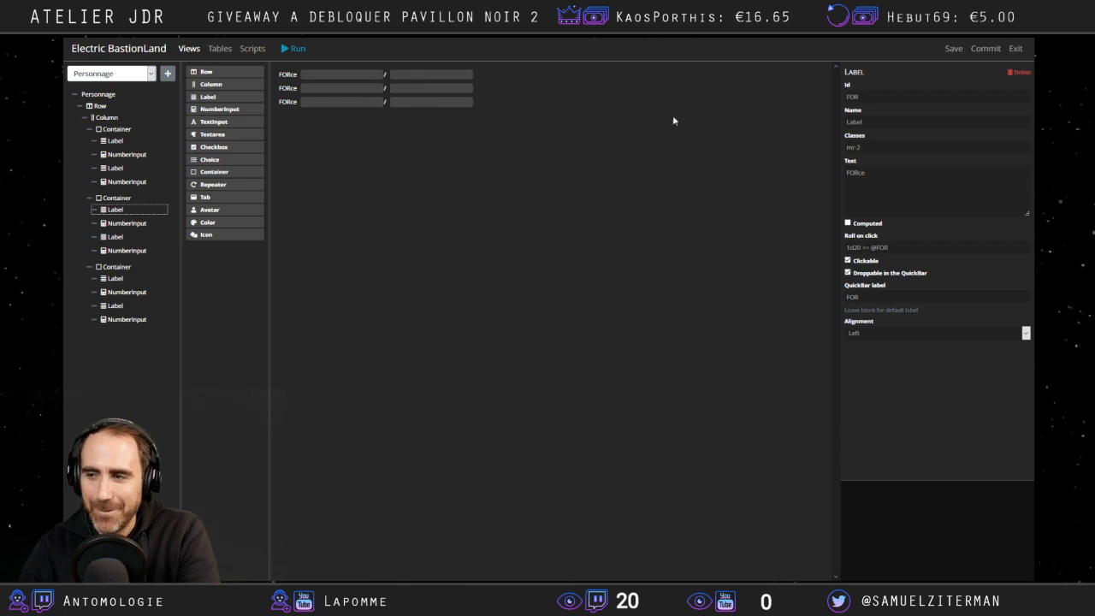
pyautogui.doubleClick(883, 95)
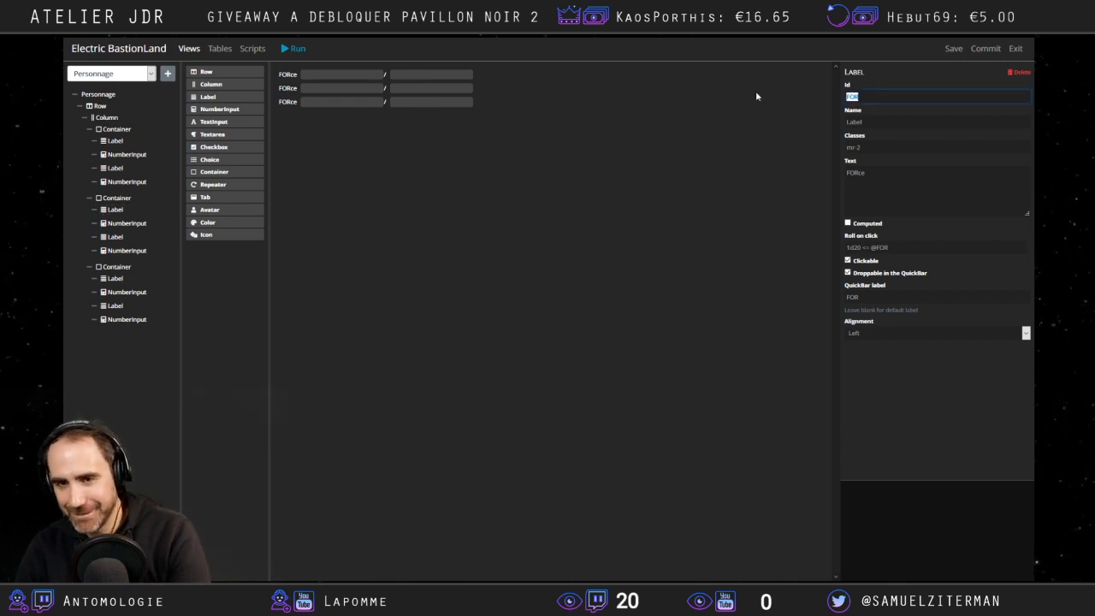
pyautogui.write('DEX')
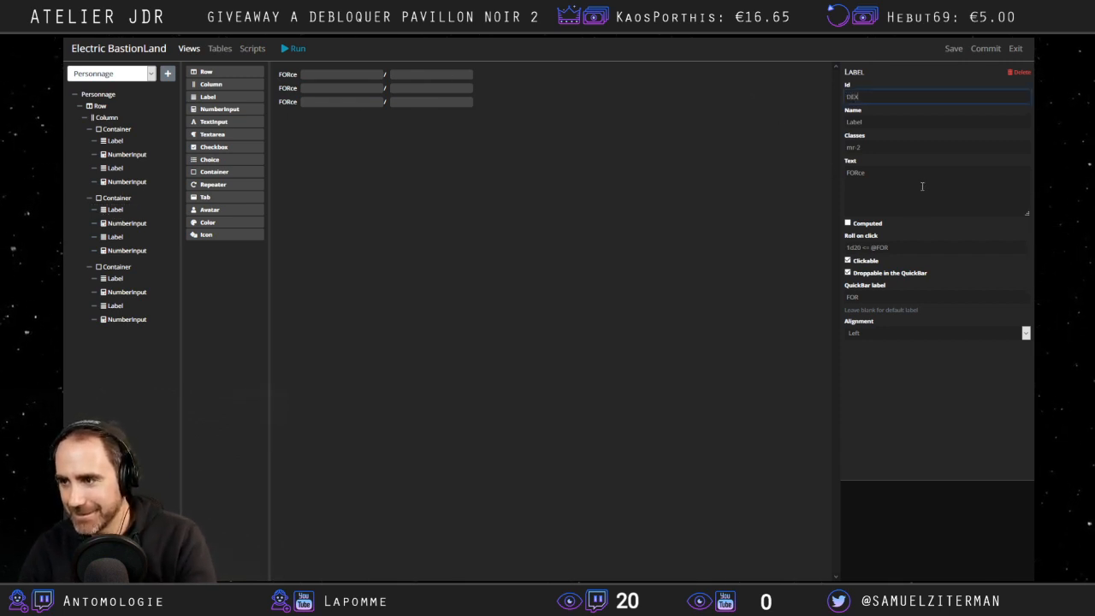
pyautogui.press('Tab')
pyautogui.press('Tab')
pyautogui.press('Tab')
pyautogui.write('DEXtér')
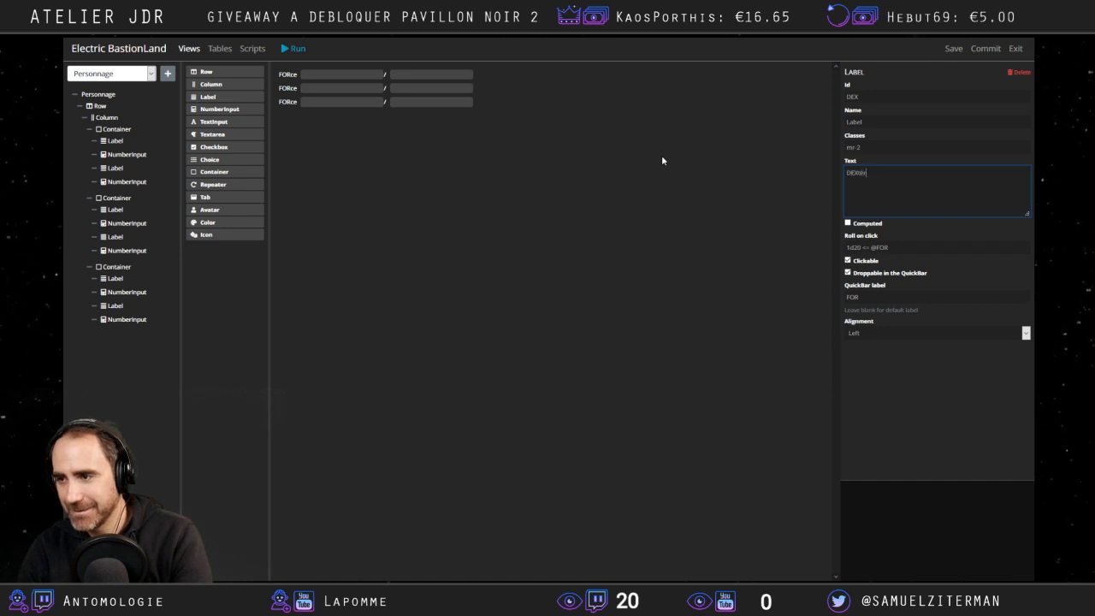
pyautogui.write('ité')
pyautogui.doubleClick(887, 297)
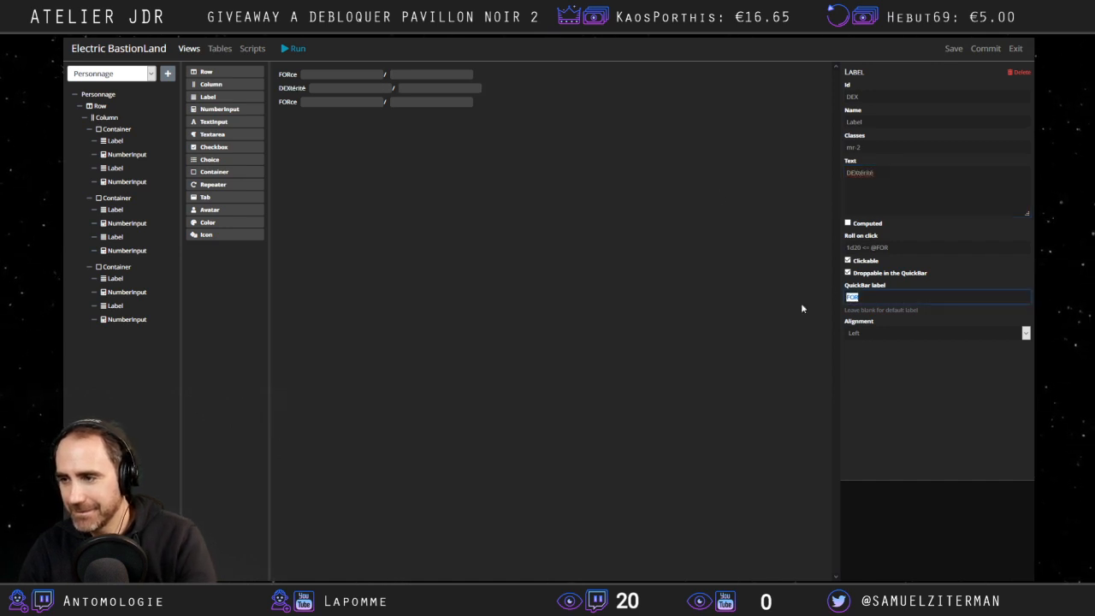
pyautogui.write('DEX')
pyautogui.click(895, 249)
pyautogui.press('BackSpace')
pyautogui.press('BackSpace')
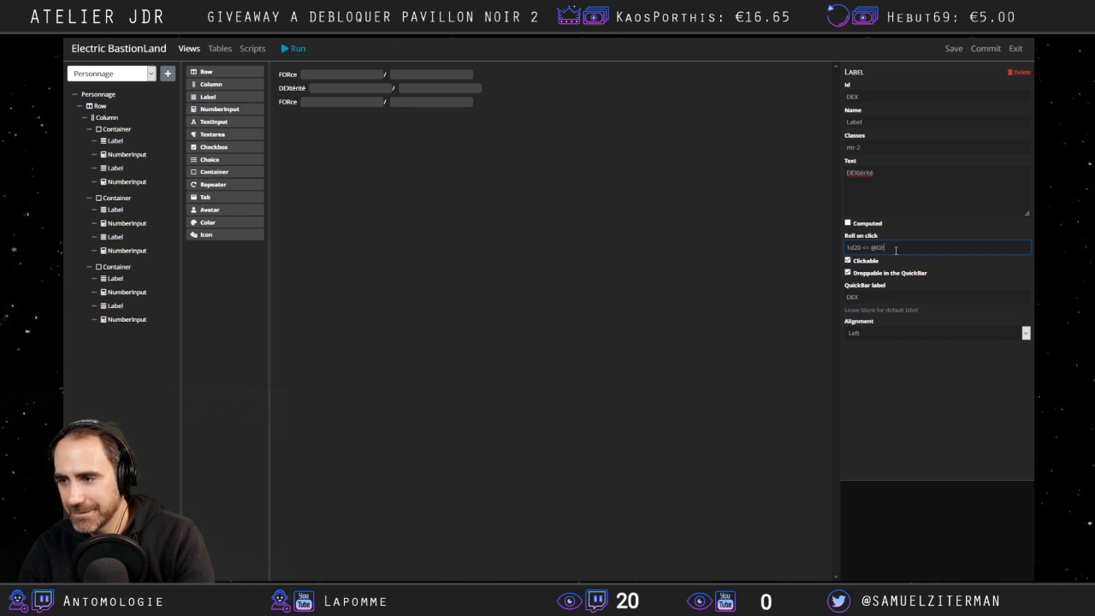
pyautogui.write('DEX')
pyautogui.click(367, 245)
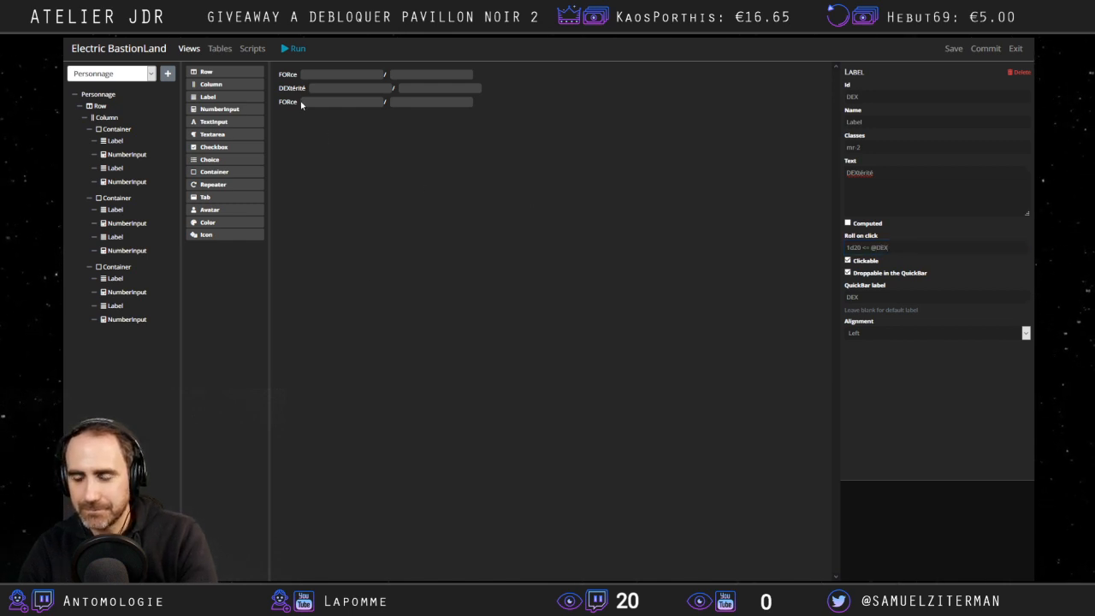
# Set both the id and the text of the third attribute row's first label to CHArisme.
pyautogui.click(131, 279)
pyautogui.doubleClick(868, 98)
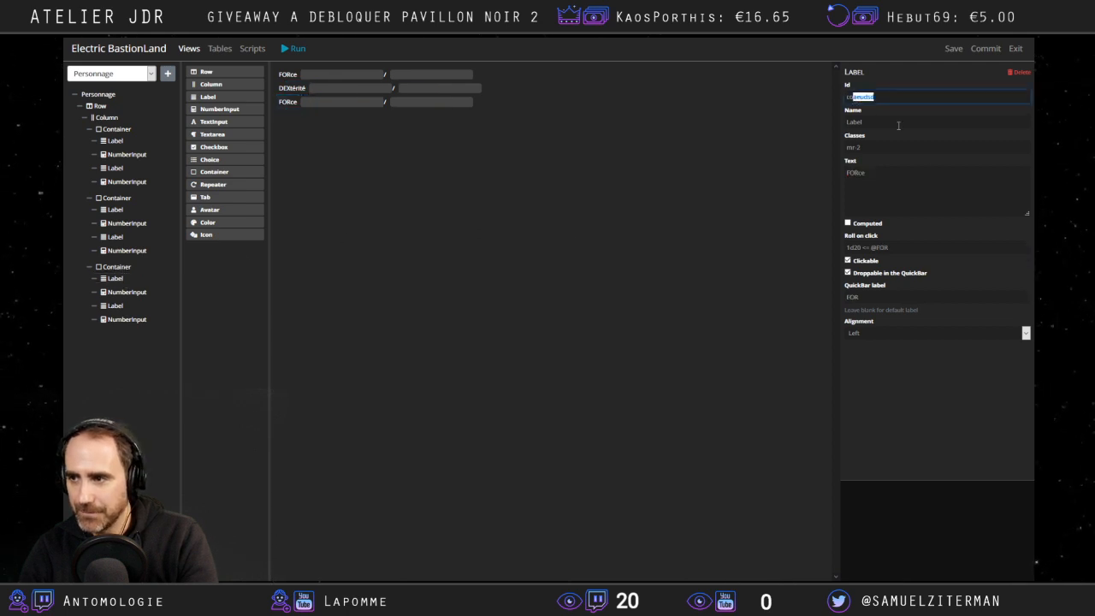
pyautogui.click(897, 123)
pyautogui.moveTo(885, 97); pyautogui.dragTo(745, 103)
pyautogui.write('CH')
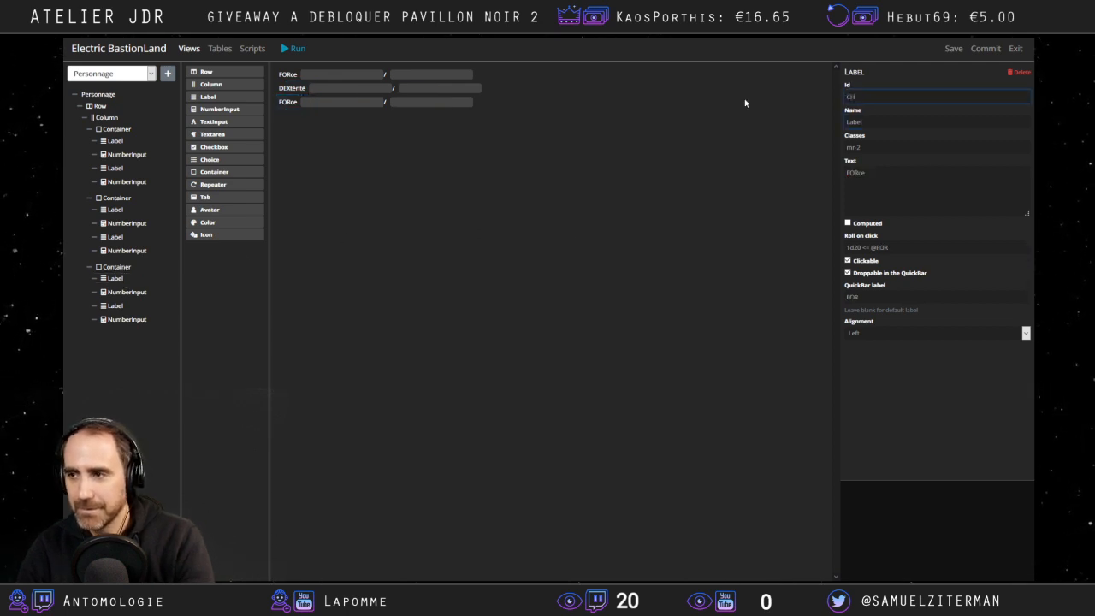
pyautogui.write('Arisme')
pyautogui.press('Tab')
pyautogui.press('Tab')
pyautogui.press('Tab')
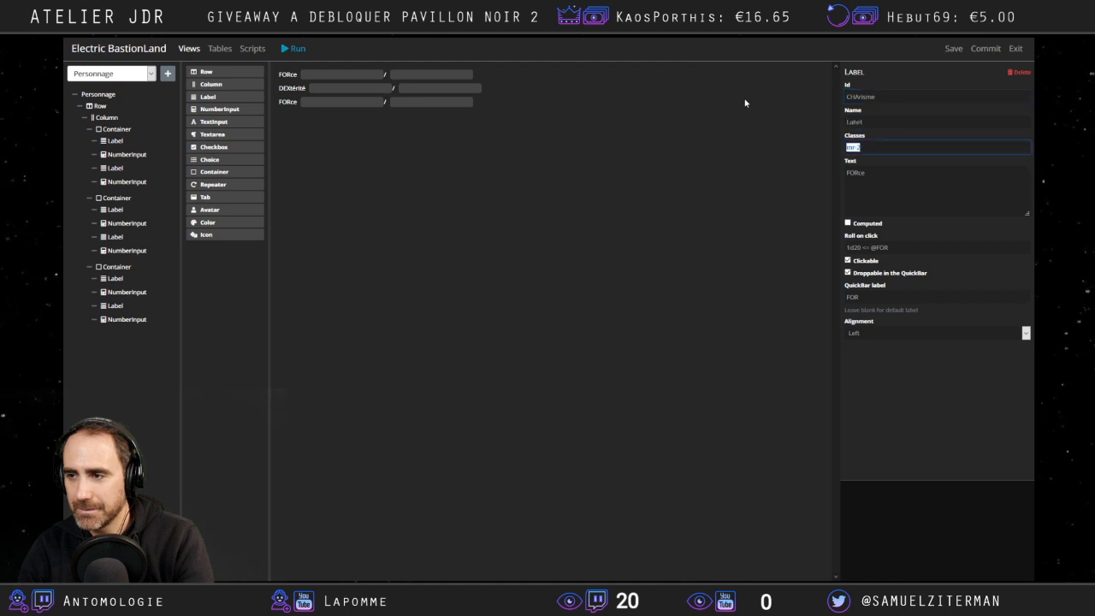
pyautogui.write('CHA')
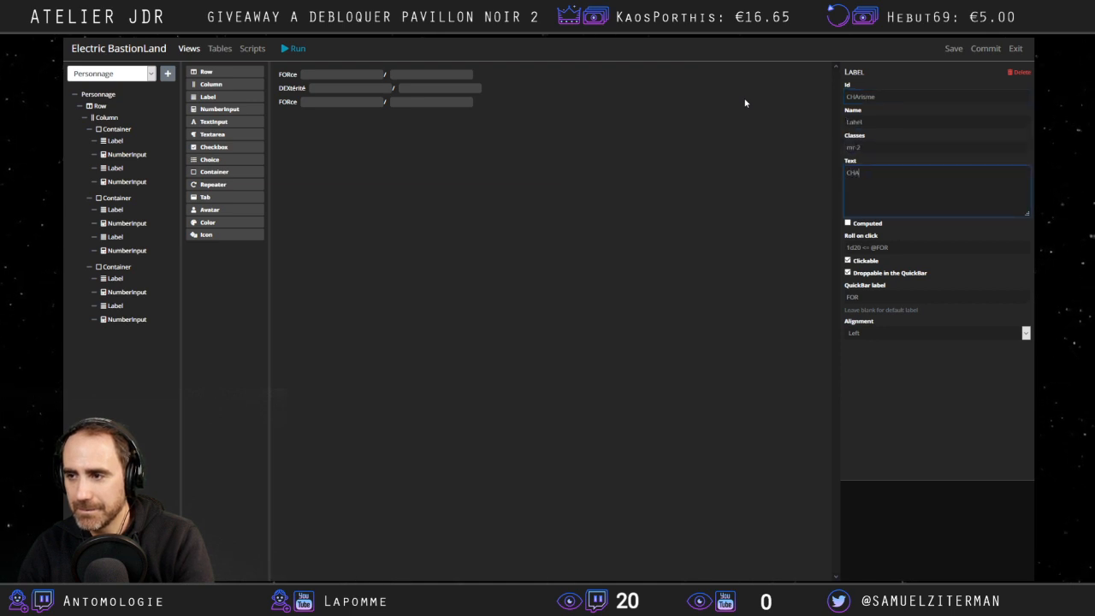
pyautogui.write('risme')
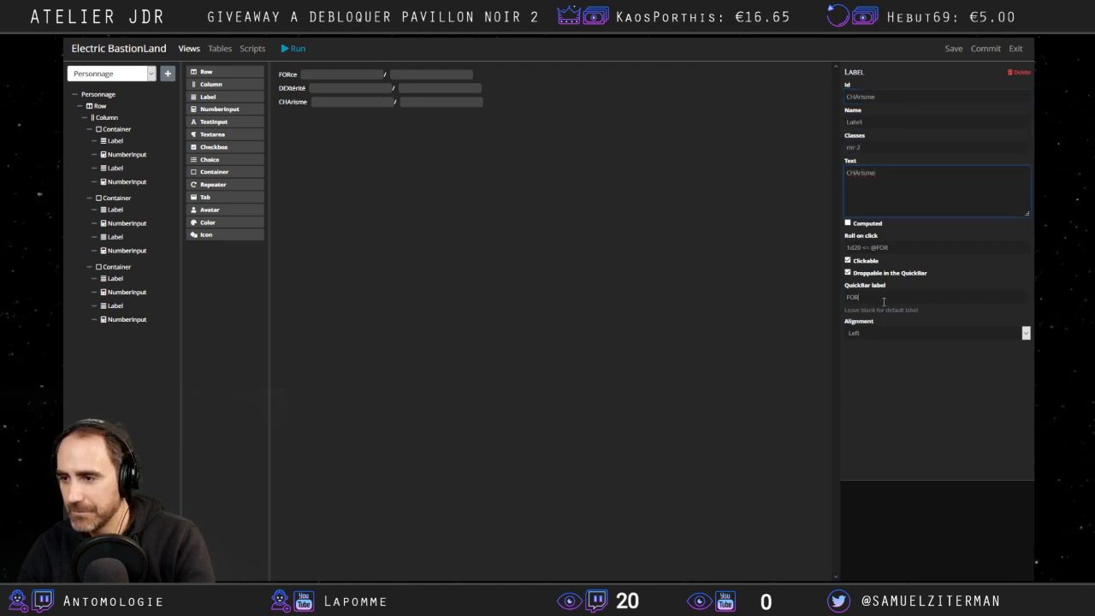
# Set the CHArisme label's QuickBar label to CHA.
pyautogui.doubleClick(853, 297)
pyautogui.write('CHA')
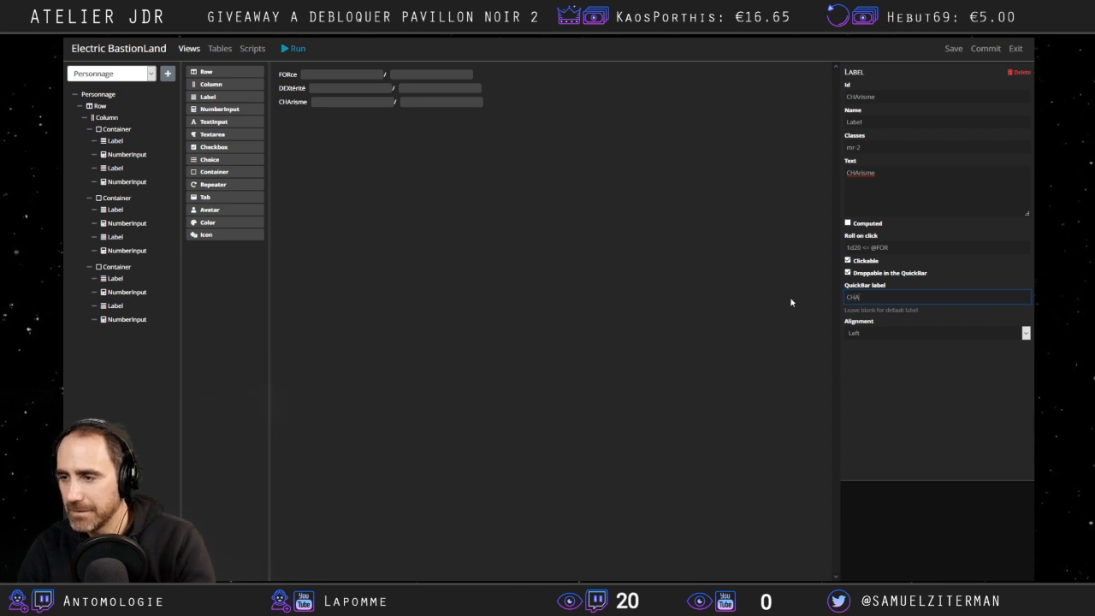
pyautogui.click(774, 300)
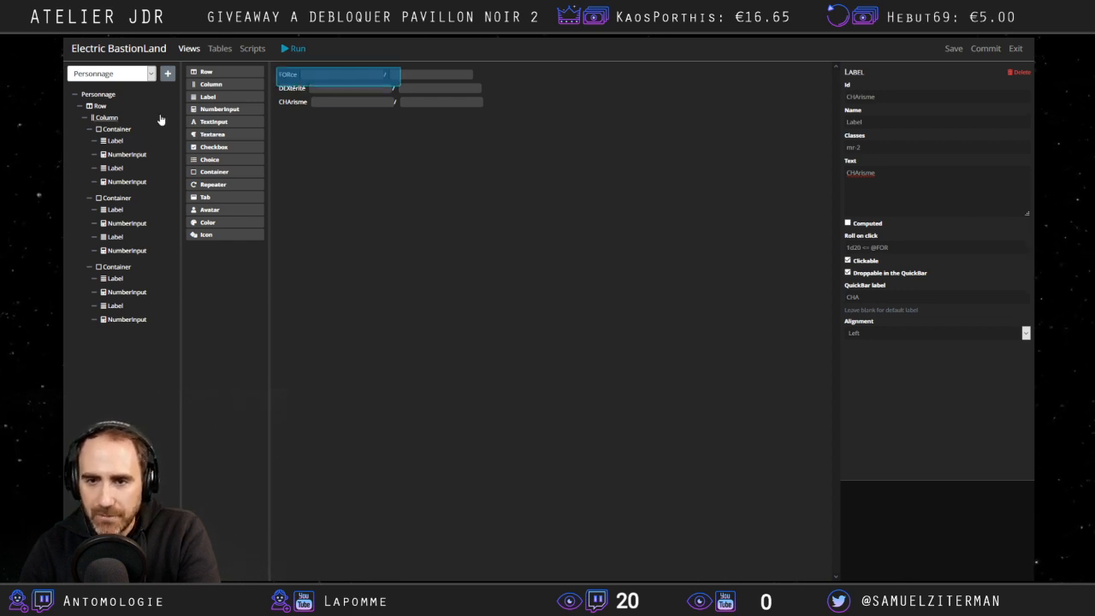
# Try the margin classes mr-5, mr-3 and mr-4 on the FORce label to align its number inputs.
pyautogui.click(111, 142)
pyautogui.click(915, 148)
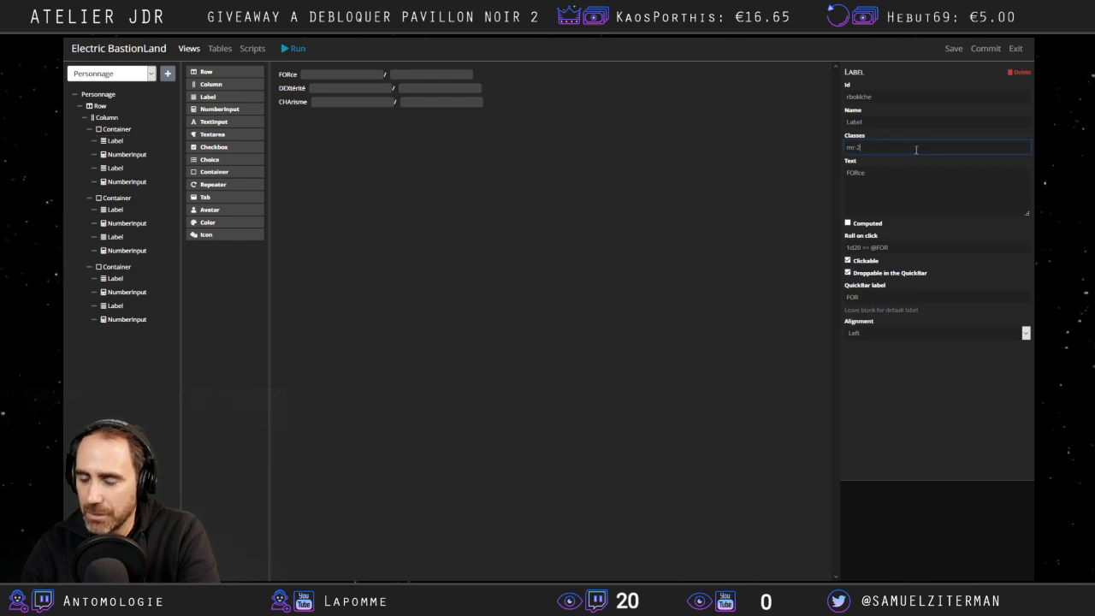
pyautogui.press('BackSpace')
pyautogui.press('BackSpace')
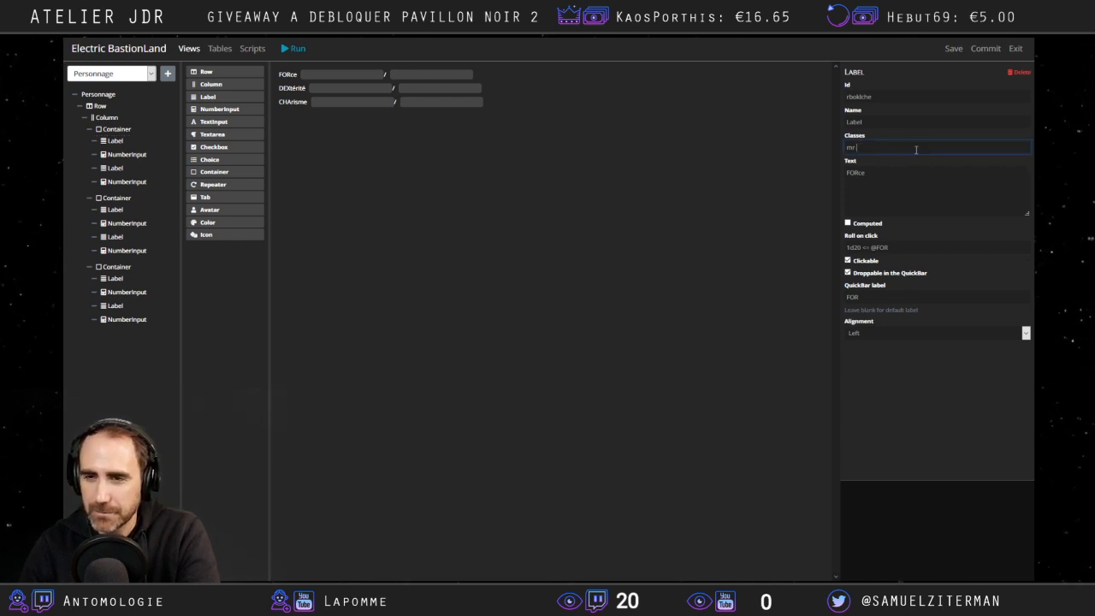
pyautogui.click(764, 196)
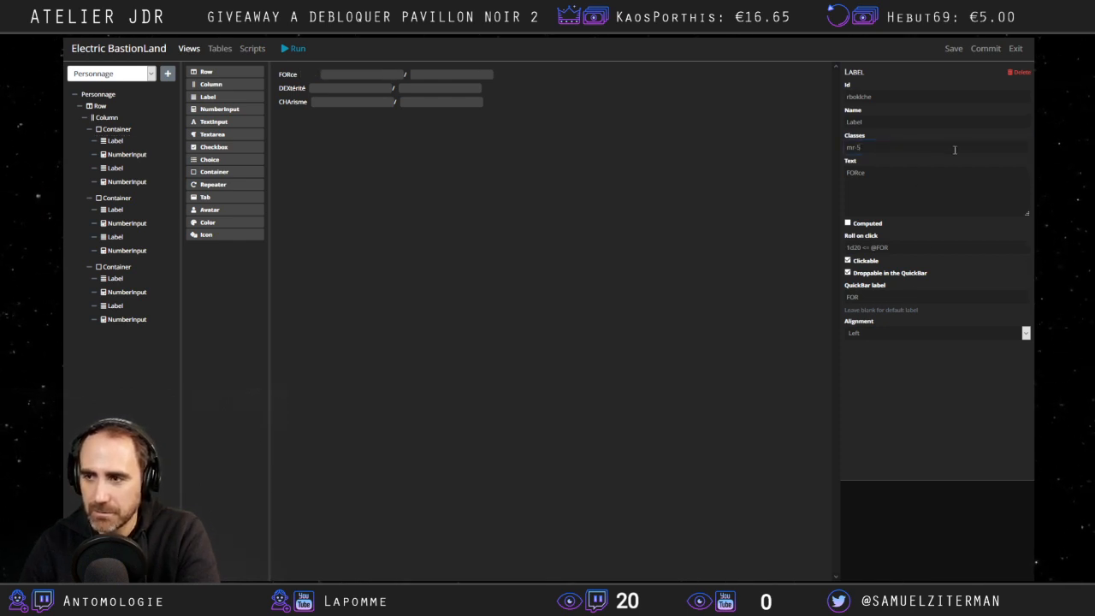
pyautogui.click(924, 150)
pyautogui.write('-5')
pyautogui.write('-3')
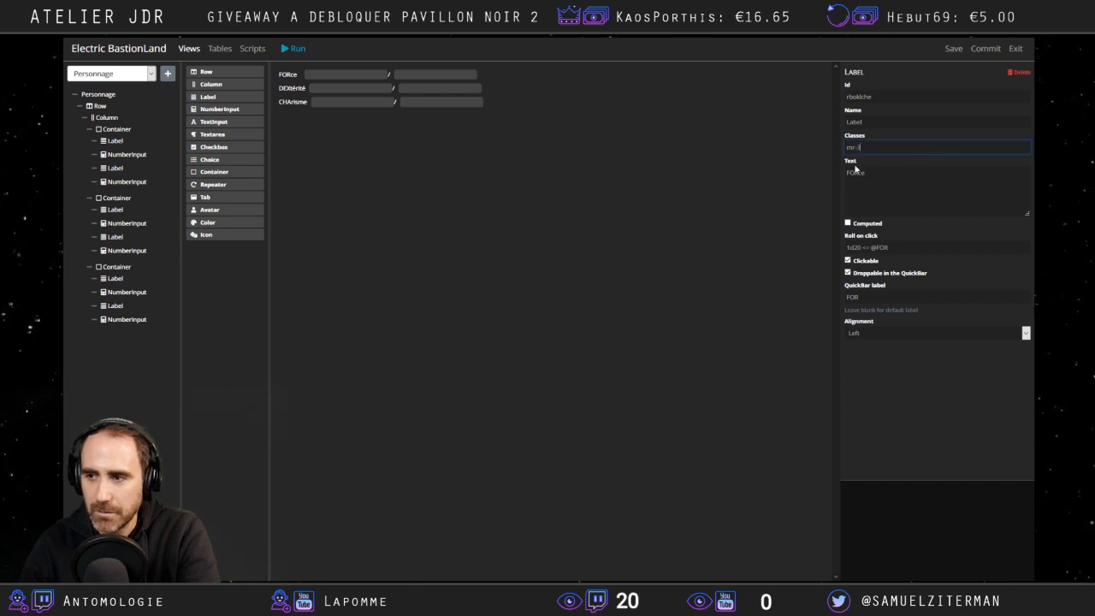
pyautogui.write('.5')
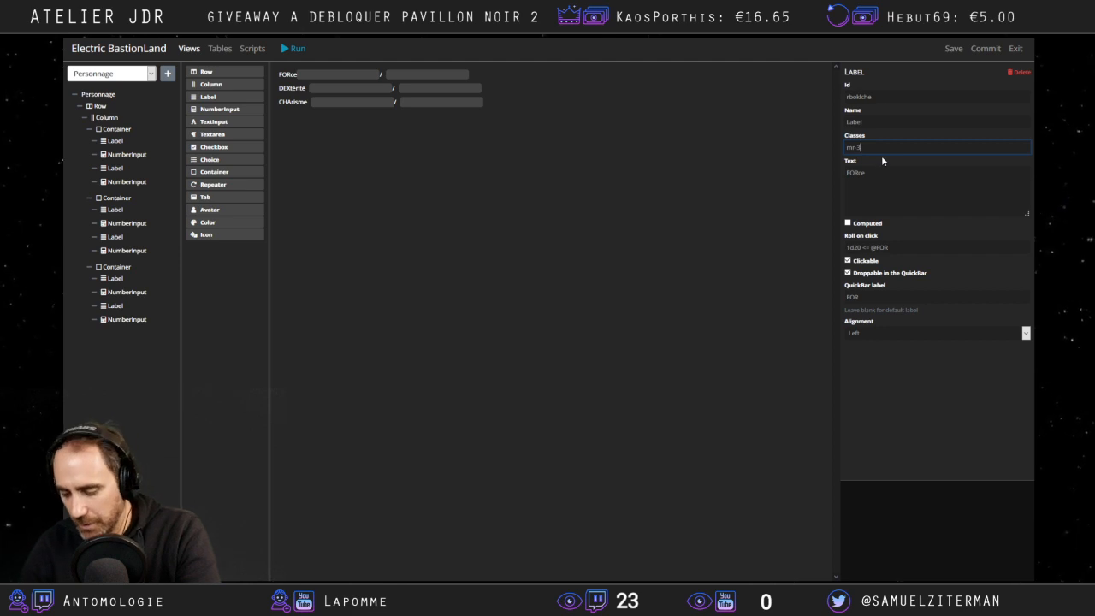
pyautogui.write(',2')
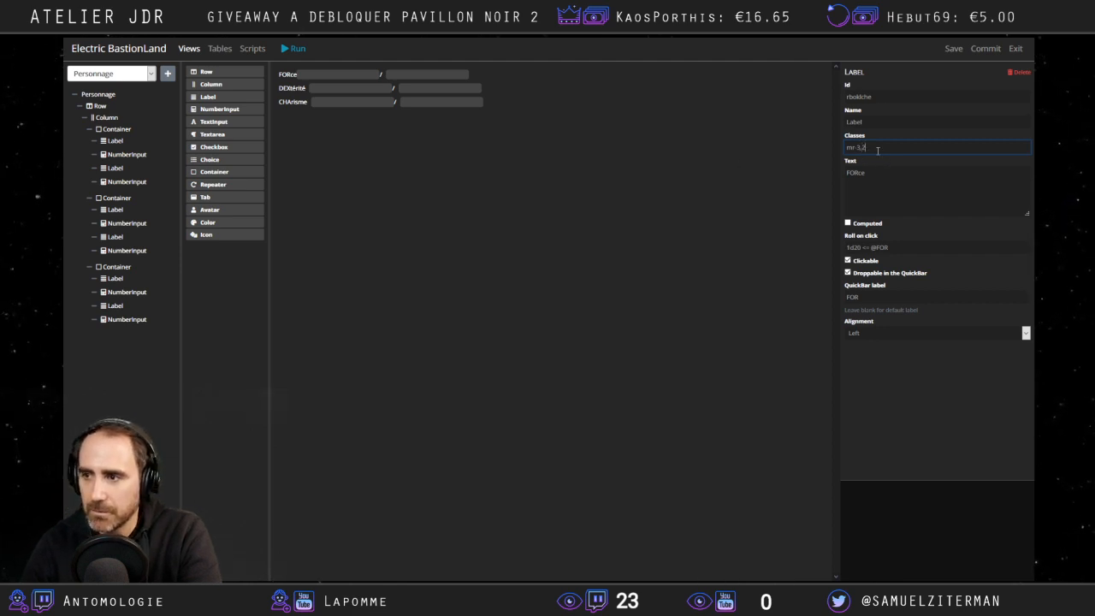
pyautogui.write('-4')
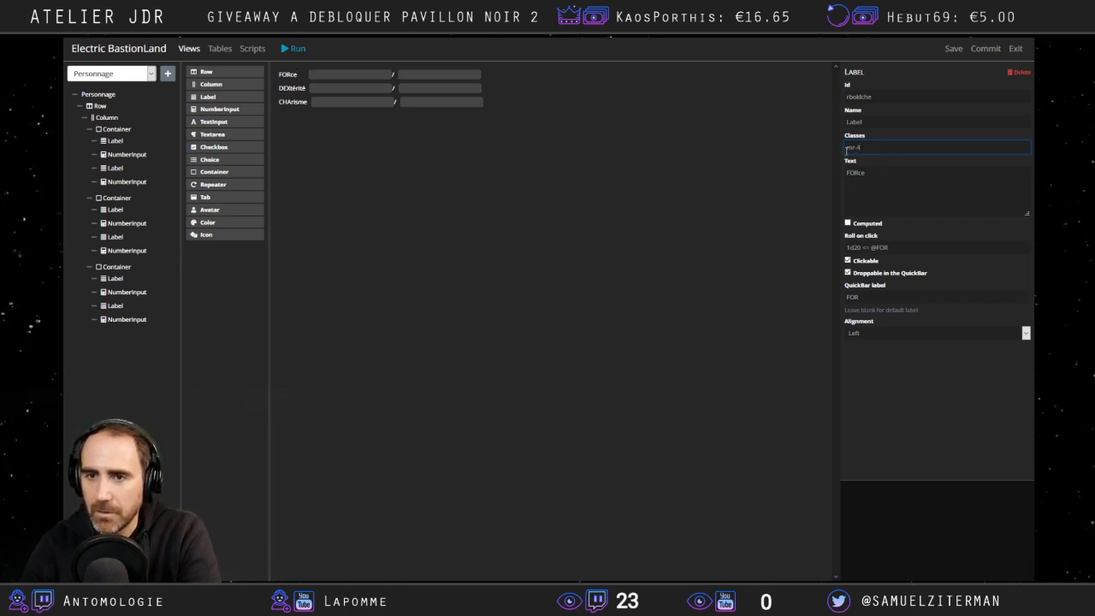
pyautogui.click(666, 192)
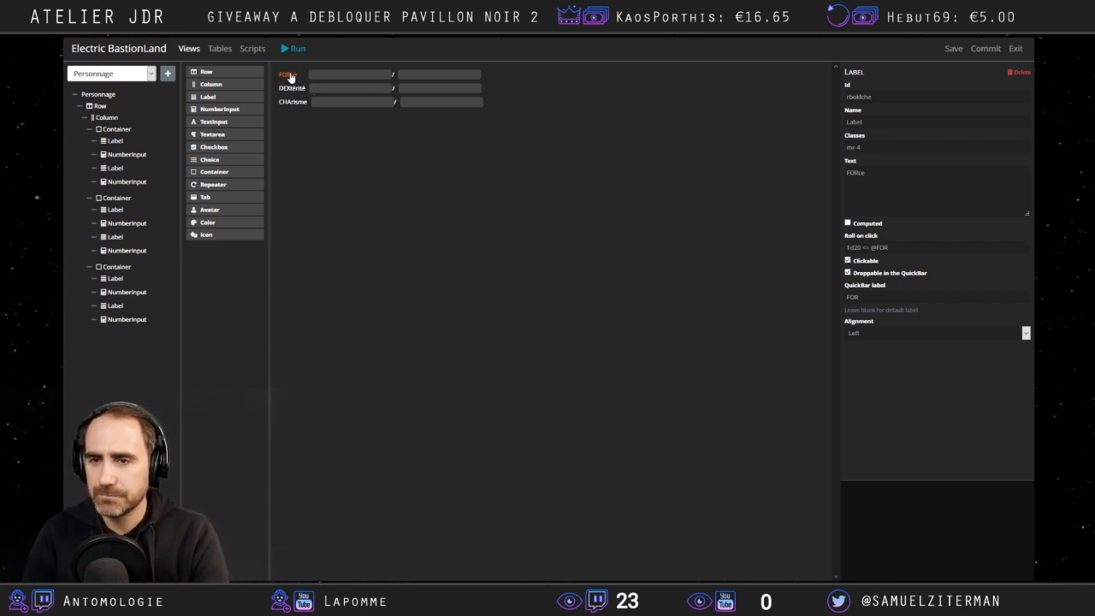
# Set the margin class of the FORce label to mr-5 and that of the DEXtérité label to mr-4.
pyautogui.click(920, 148)
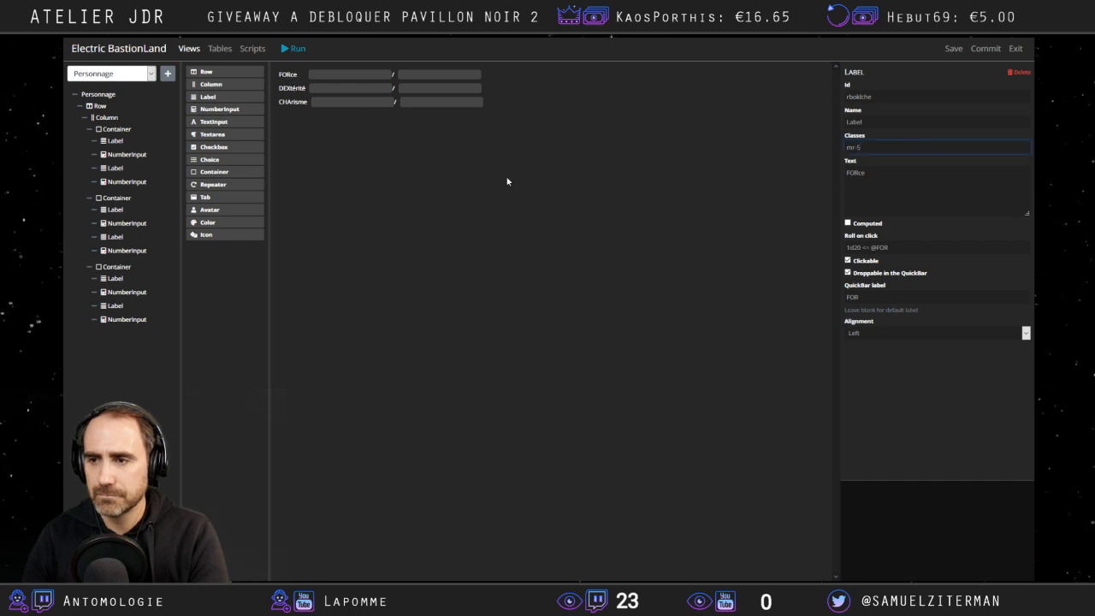
pyautogui.click(290, 89)
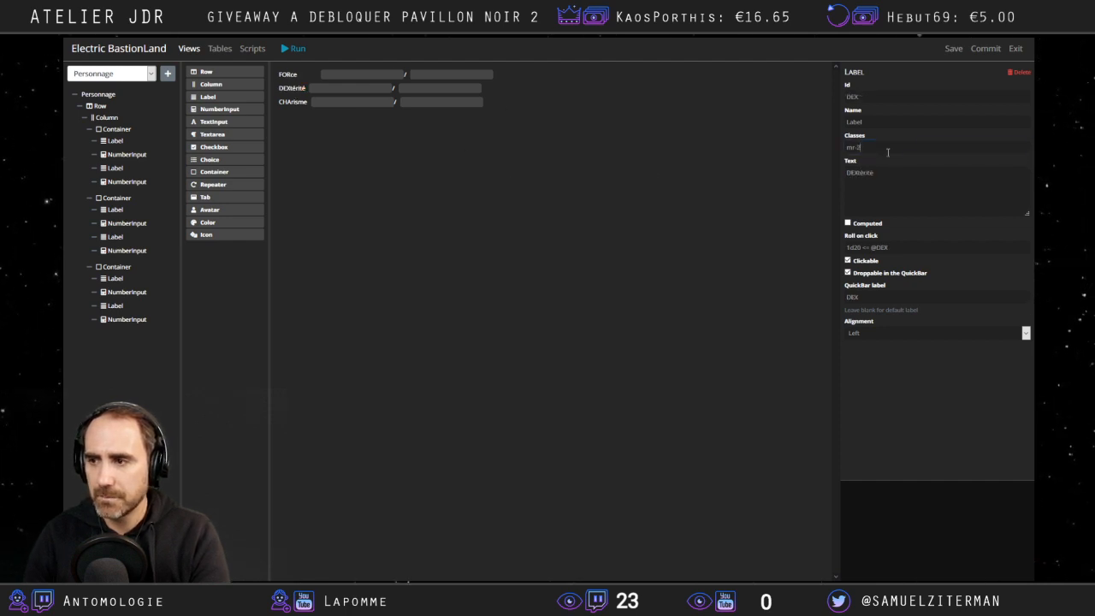
pyautogui.click(857, 148)
pyautogui.press('BackSpace')
pyautogui.write('5')
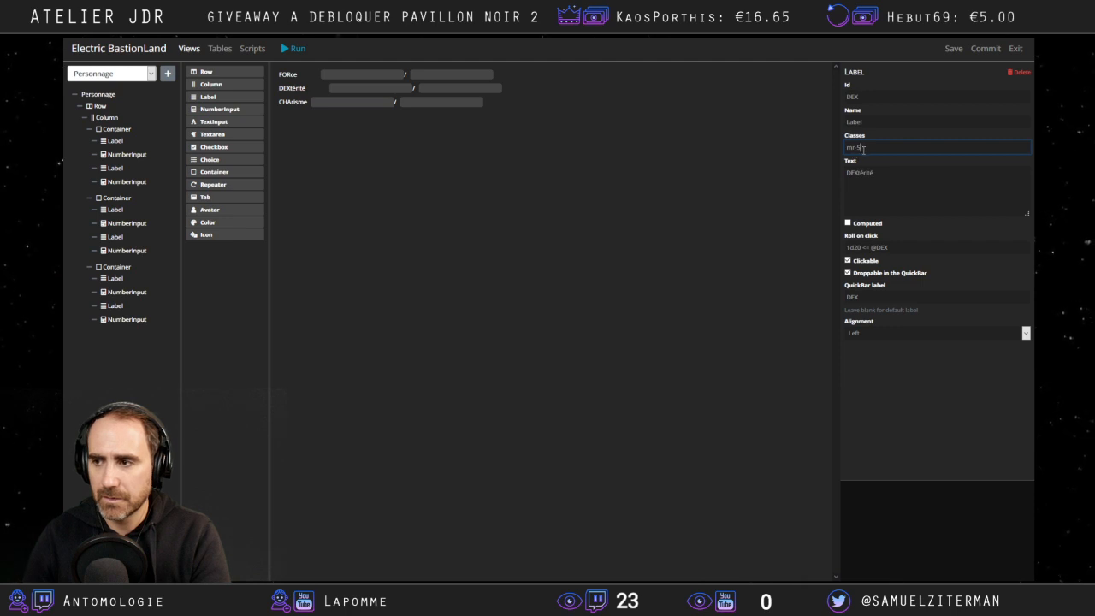
pyautogui.press('BackSpace')
pyautogui.write('4')
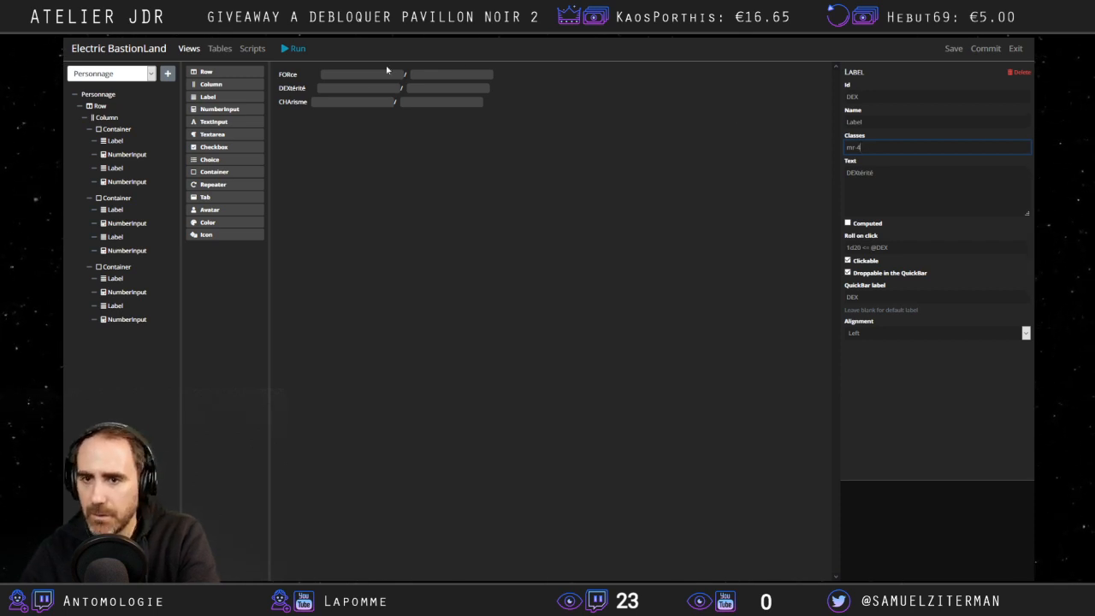
# Try the Computed option on the DEXtérité label and turn it back off.
pyautogui.click(294, 91)
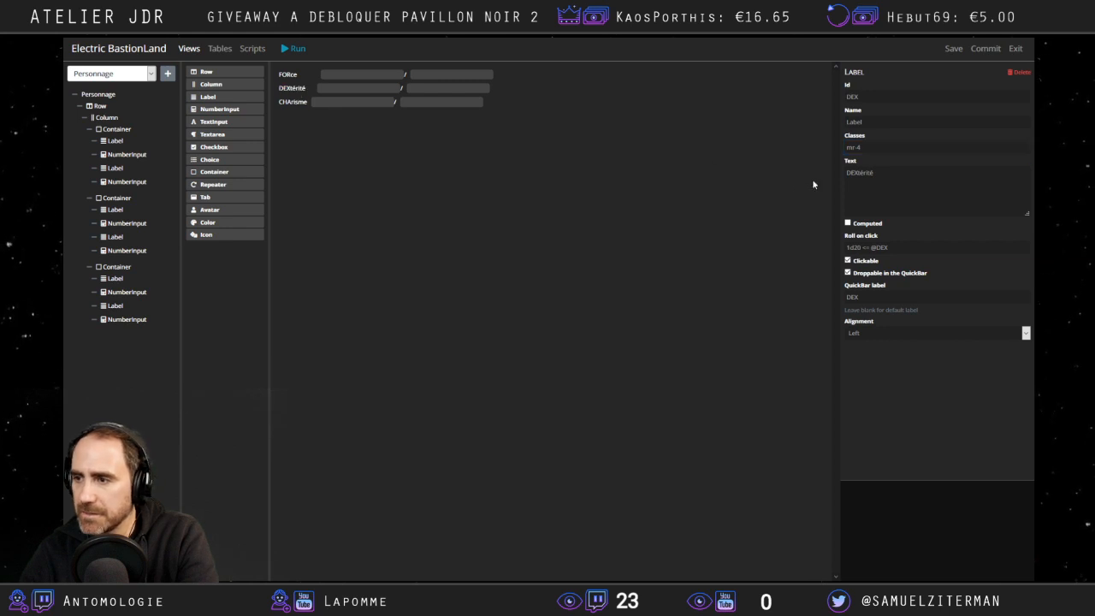
pyautogui.click(116, 198)
pyautogui.click(116, 211)
pyautogui.click(868, 224)
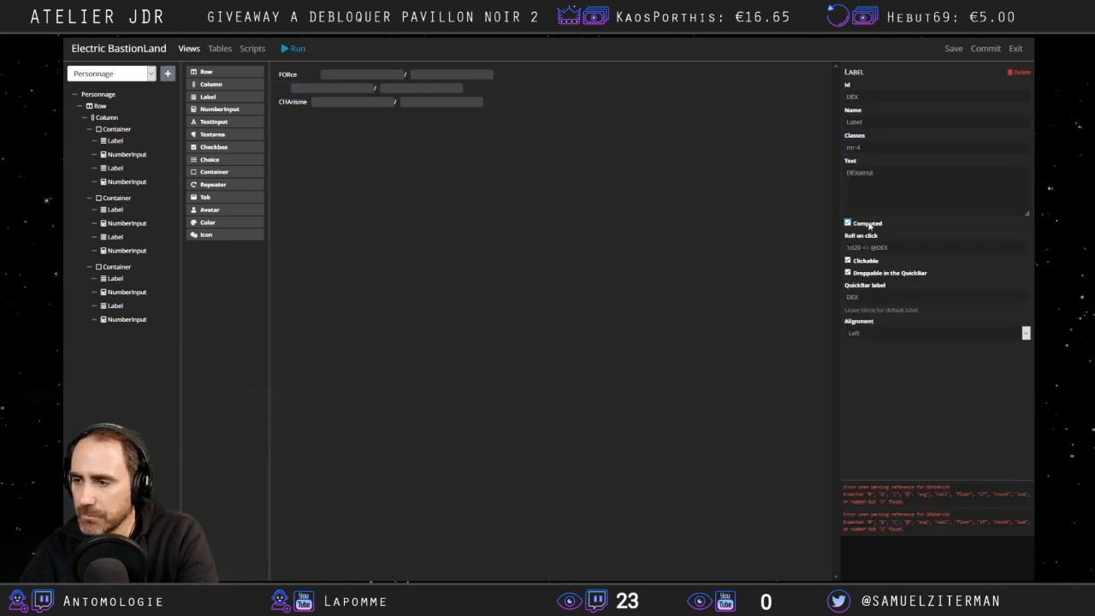
pyautogui.click(869, 224)
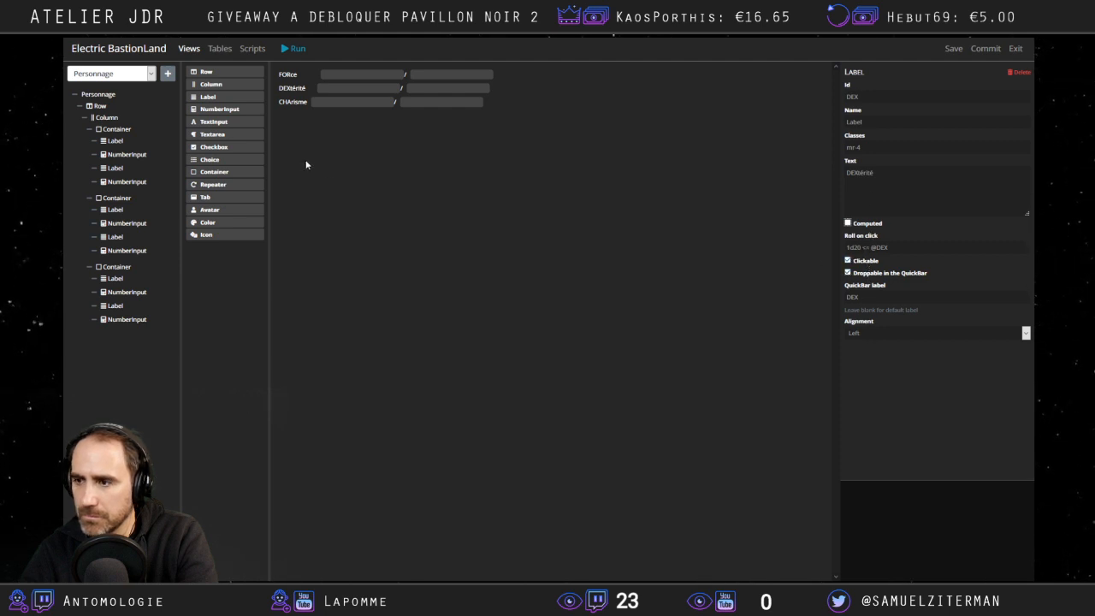
# Review the properties of the DEXtérité and CHArisme number inputs and of the CHArisme and FORce labels.
pyautogui.click(341, 87)
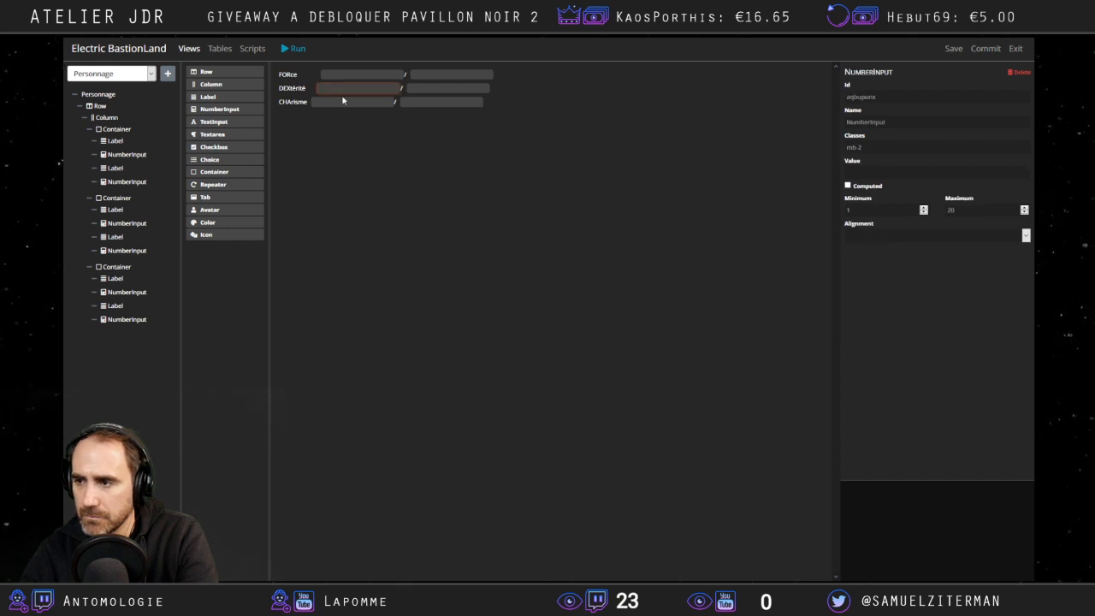
pyautogui.click(342, 101)
pyautogui.click(380, 87)
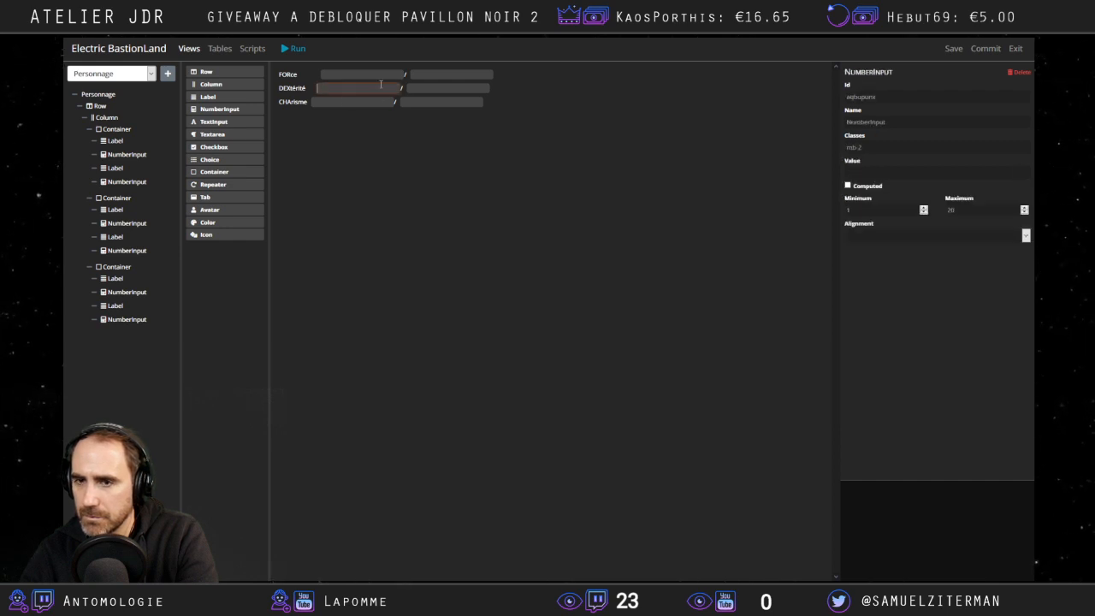
pyautogui.click(429, 103)
pyautogui.click(358, 103)
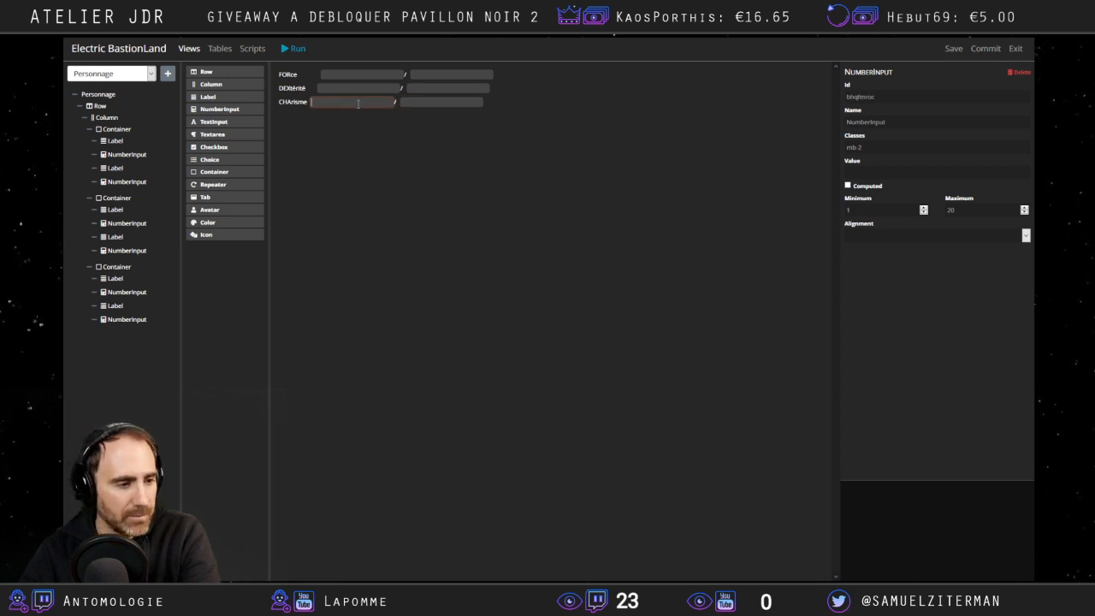
pyautogui.click(293, 102)
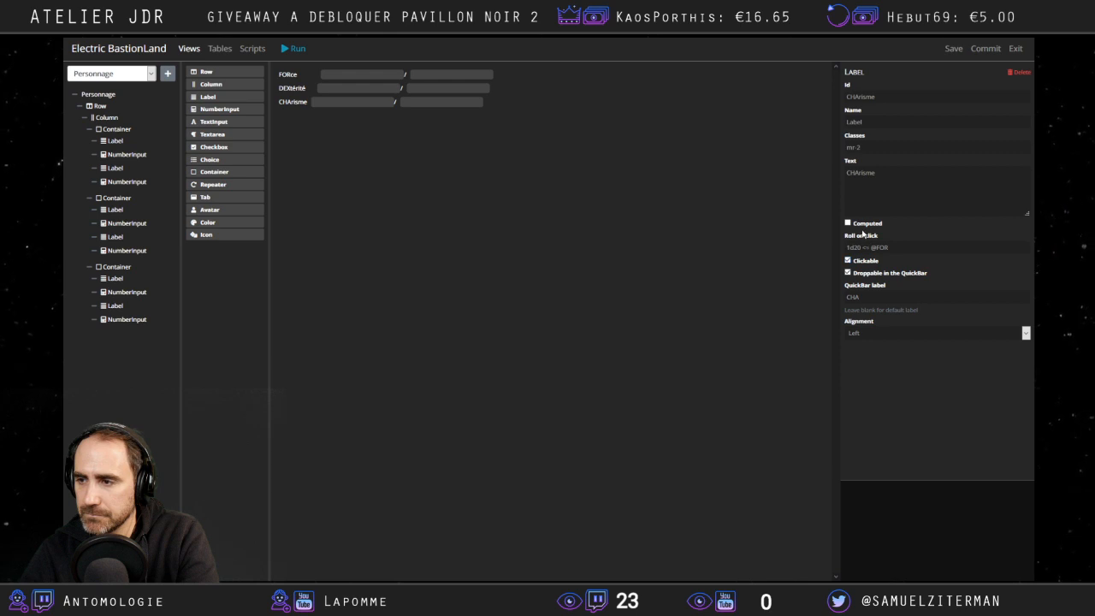
pyautogui.click(288, 75)
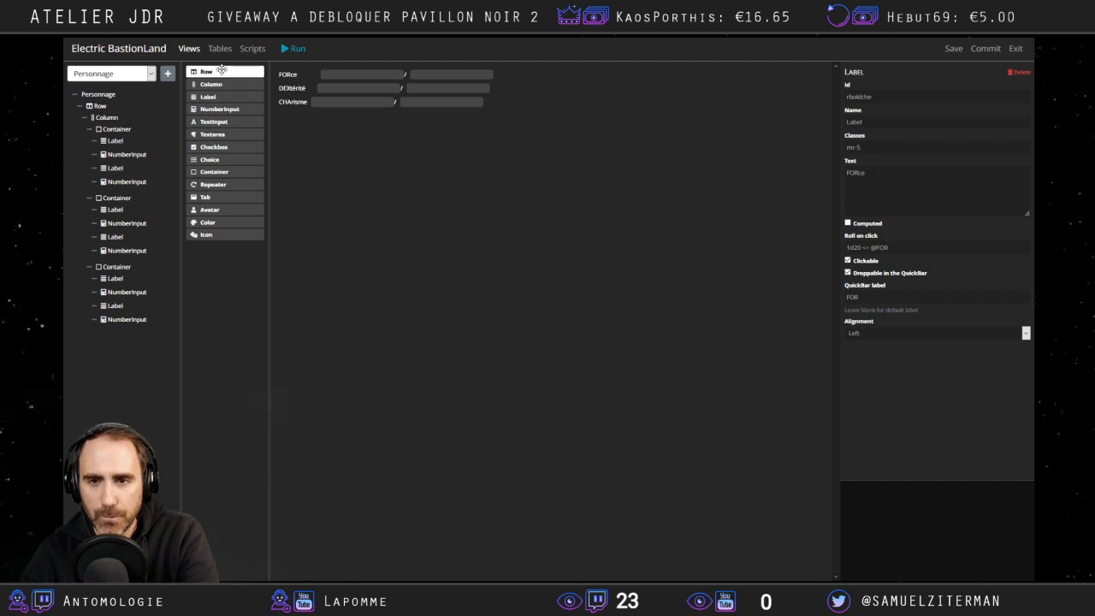
# Add a column ahead of the existing one in the row and move the FORce, DEXtérité and CHArisme labels into it.
pyautogui.moveTo(210, 85); pyautogui.dragTo(121, 114)
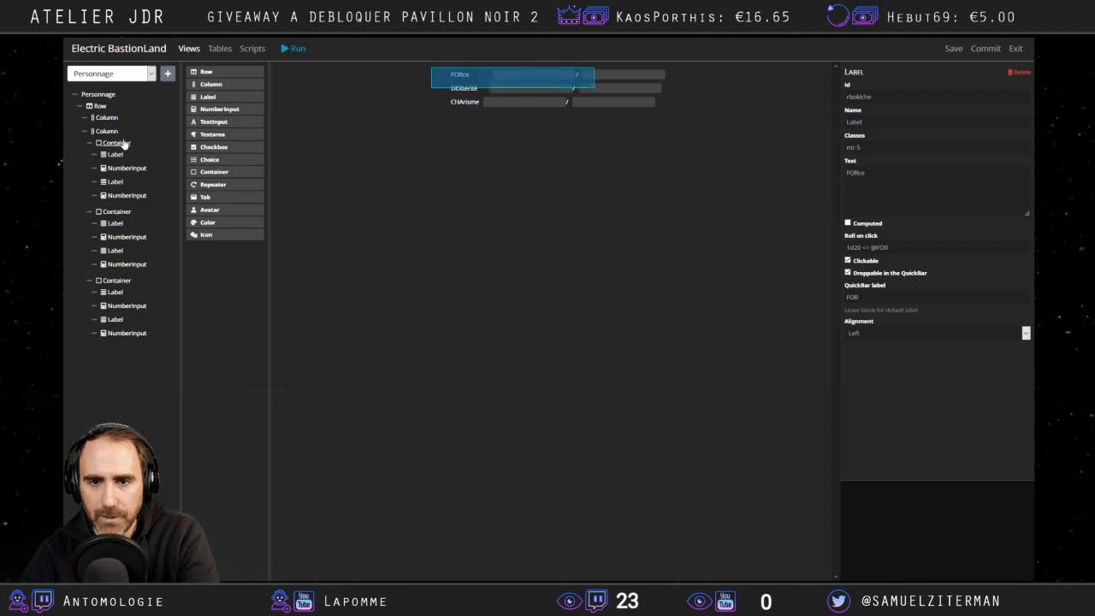
pyautogui.moveTo(117, 161); pyautogui.dragTo(130, 127)
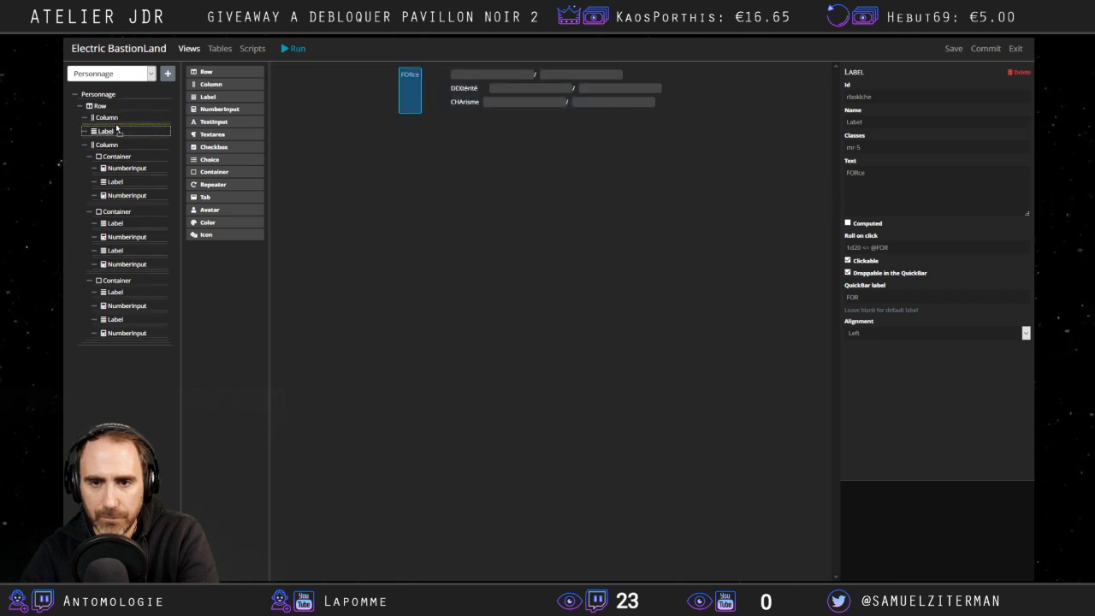
pyautogui.moveTo(127, 125)
pyautogui.mouseDown()
pyautogui.moveTo(118, 133)
pyautogui.moveTo(119, 120)
pyautogui.mouseUp()
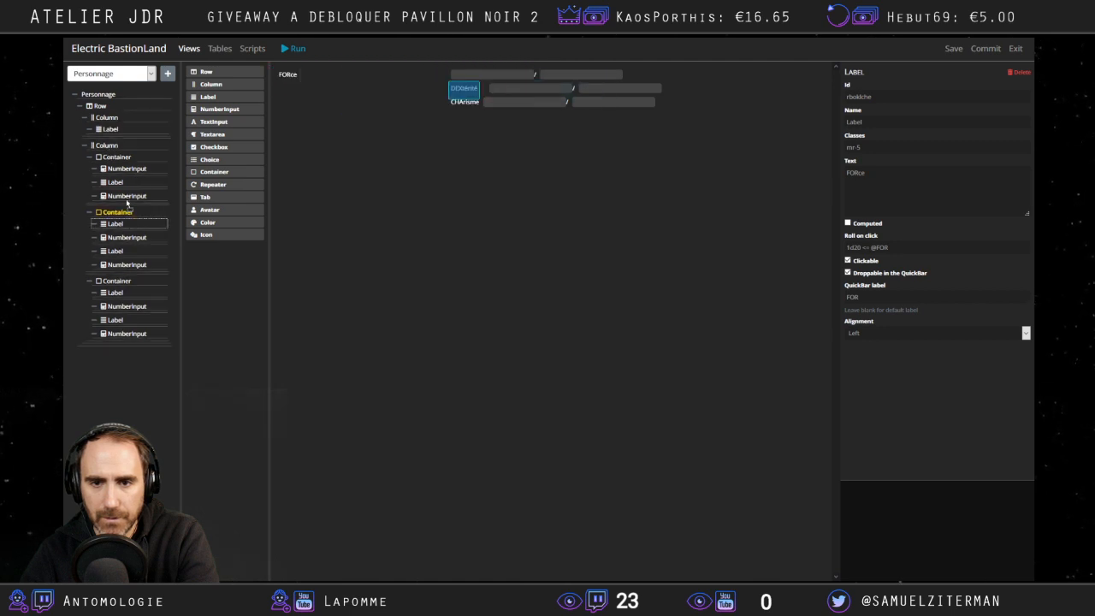
pyautogui.moveTo(142, 130)
pyautogui.mouseDown()
pyautogui.moveTo(142, 115)
pyautogui.moveTo(133, 143)
pyautogui.mouseUp()
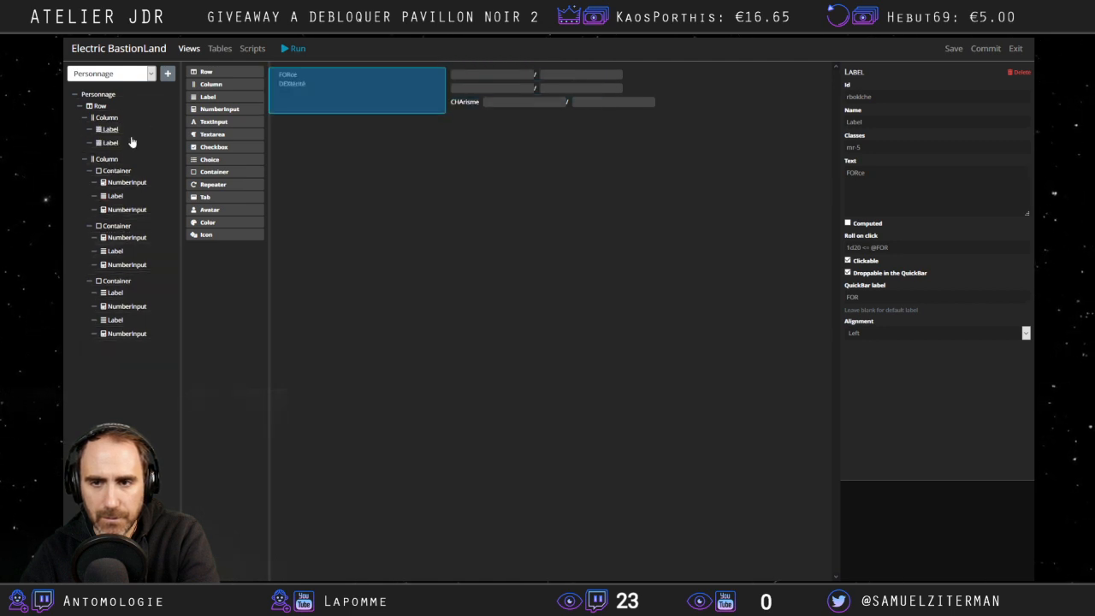
pyautogui.moveTo(115, 291); pyautogui.dragTo(140, 122)
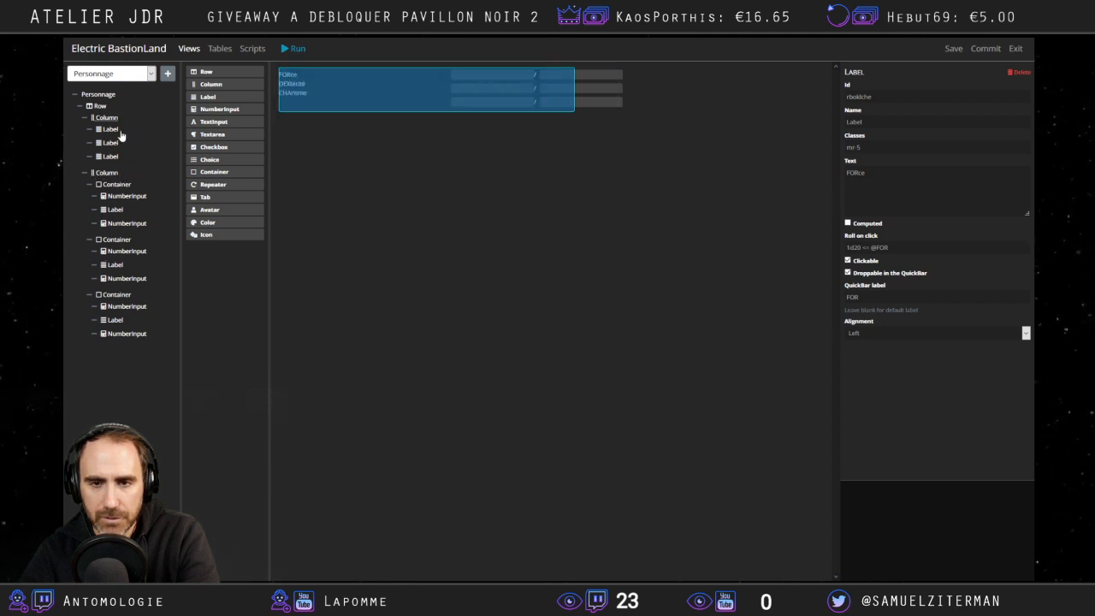
# Set the margin class of the FORce label to mr-1.
pyautogui.click(877, 143)
pyautogui.write('mr-1')
pyautogui.click(527, 246)
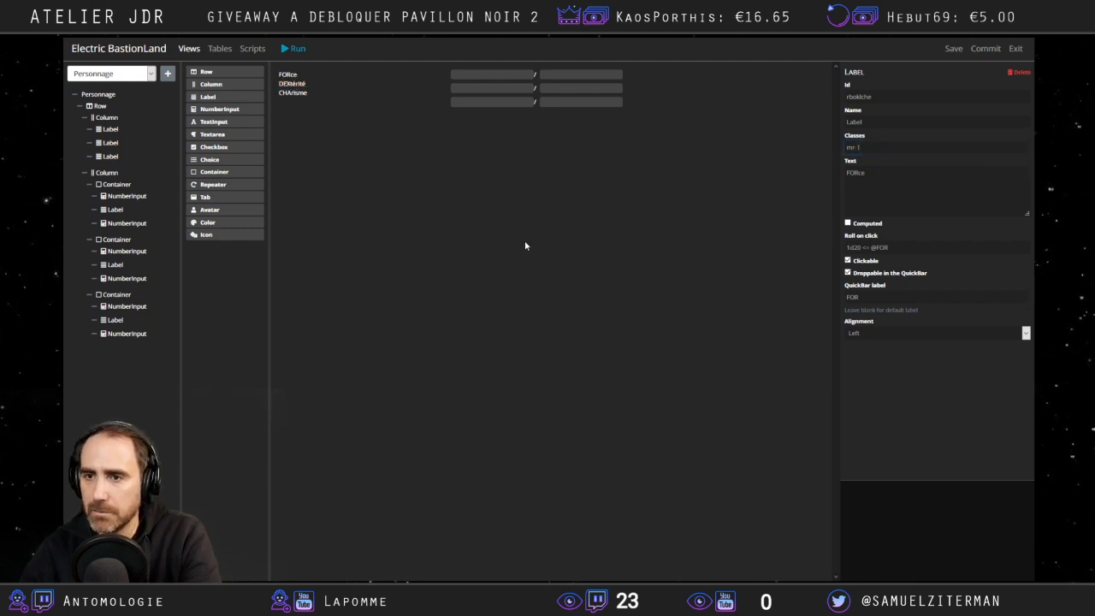
pyautogui.click(868, 178)
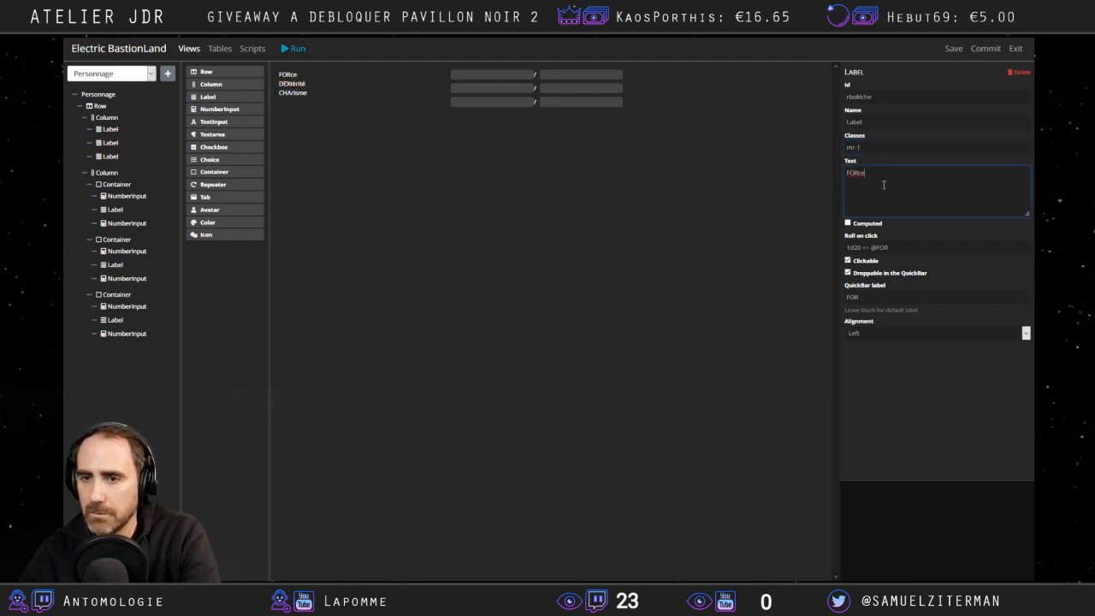
# Try sizes 1 and 2 on the column holding the three attribute labels, comparing the spacing to the number inputs.
pyautogui.click(106, 117)
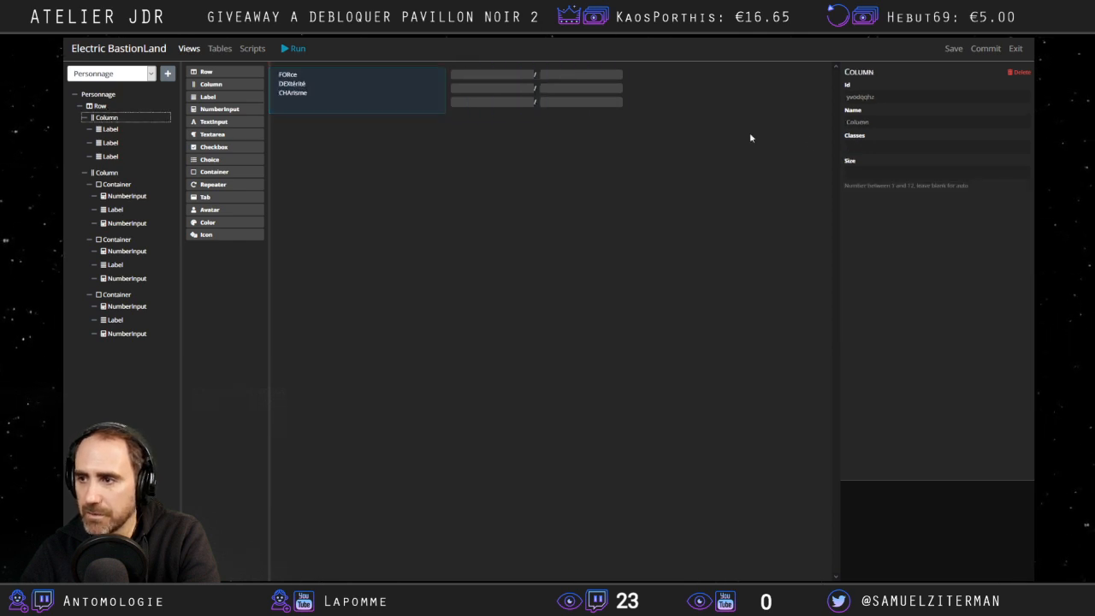
pyautogui.click(858, 176)
pyautogui.write('1')
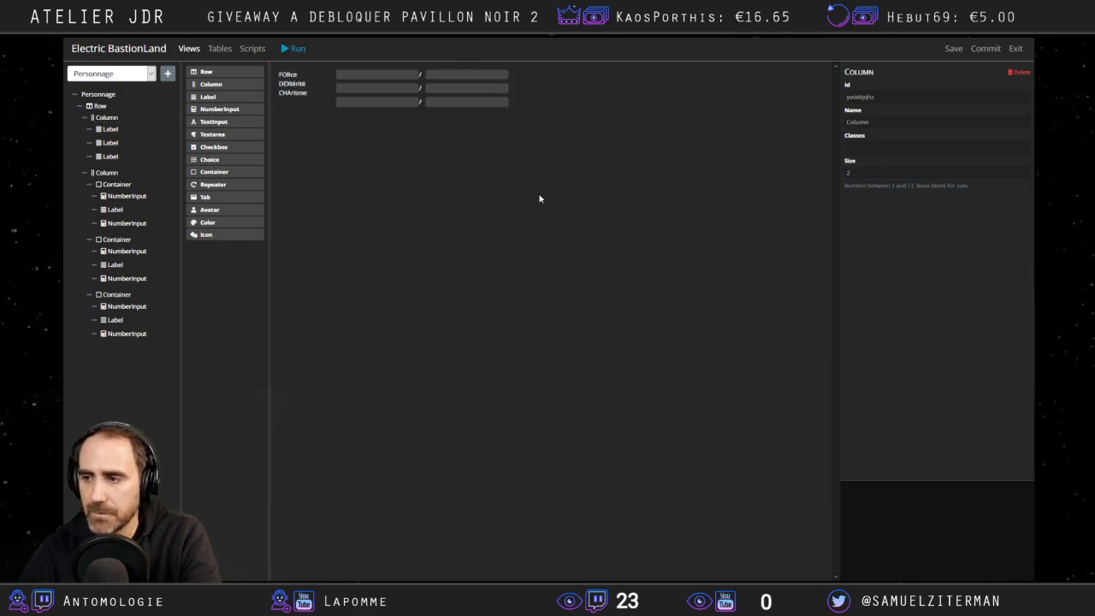
pyautogui.click(662, 209)
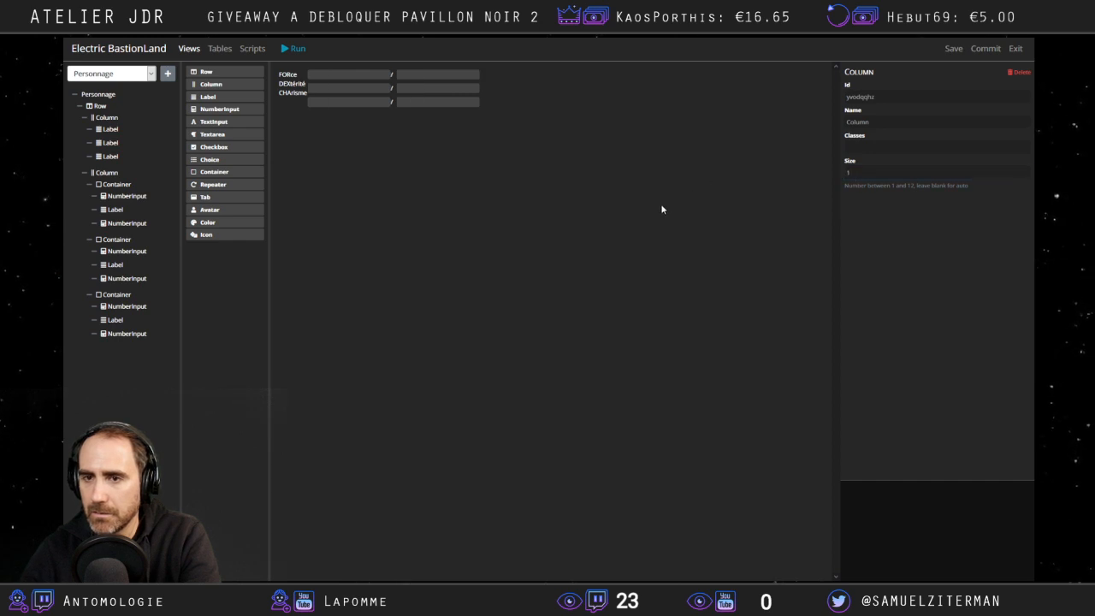
pyautogui.moveTo(871, 173); pyautogui.dragTo(739, 174)
pyautogui.write('2')
pyautogui.click(704, 184)
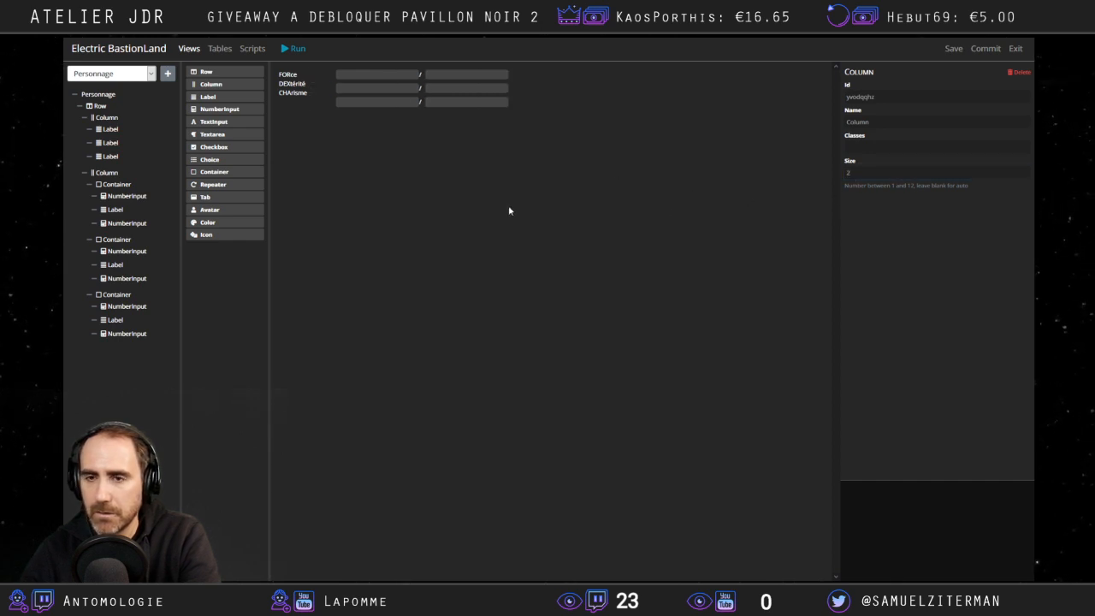
pyautogui.moveTo(873, 172); pyautogui.dragTo(642, 185)
pyautogui.write('1')
pyautogui.click(635, 187)
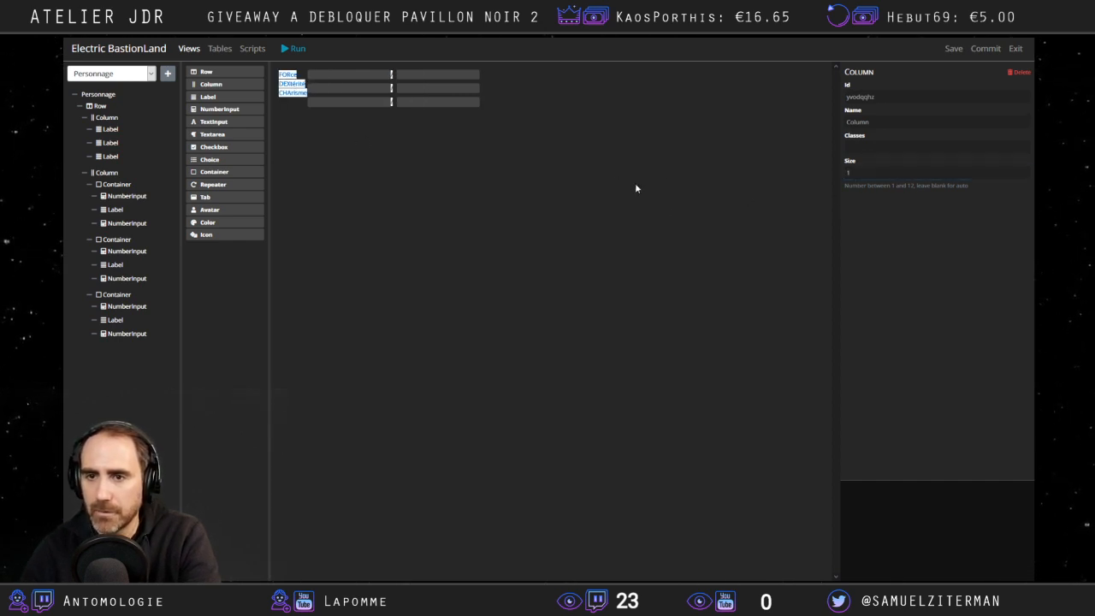
pyautogui.click(483, 165)
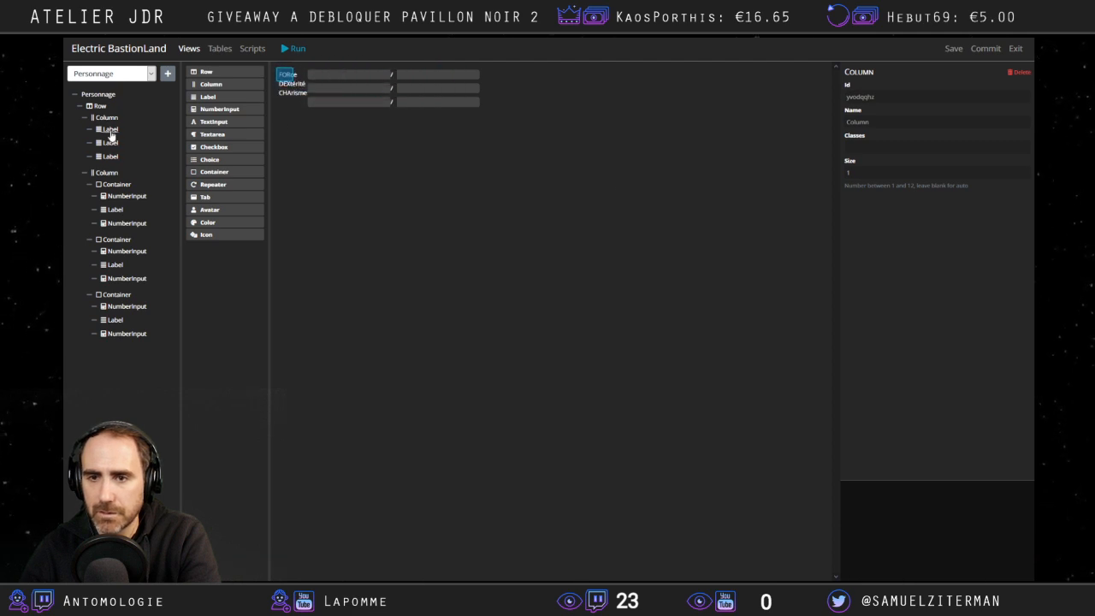
# Clear the size of the attribute label column and set it to 2.
pyautogui.click(876, 170)
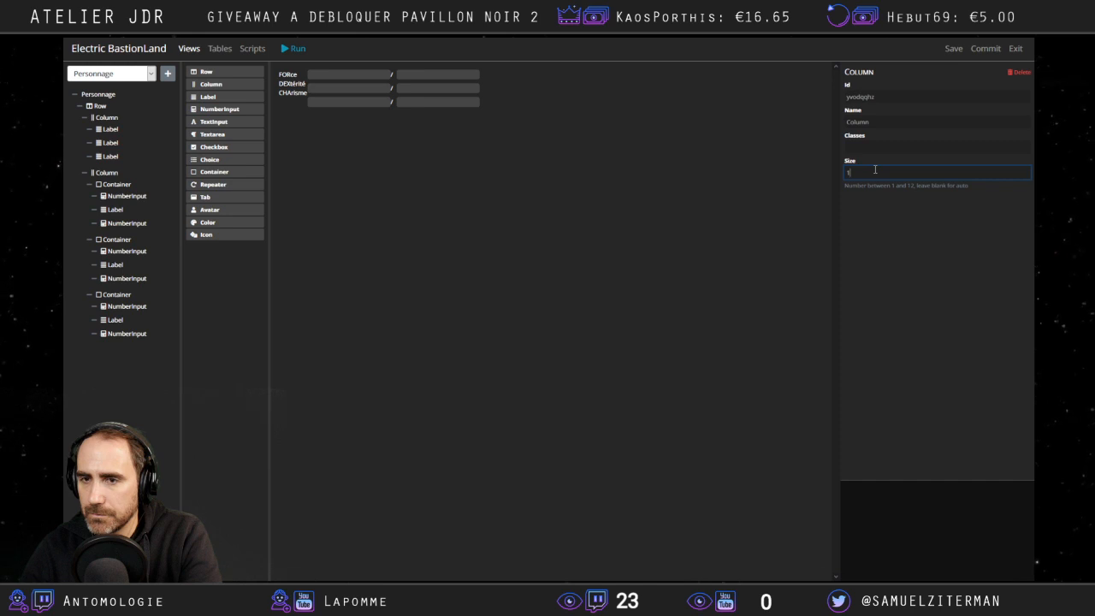
pyautogui.press('BackSpace')
pyautogui.click(602, 201)
pyautogui.write('2')
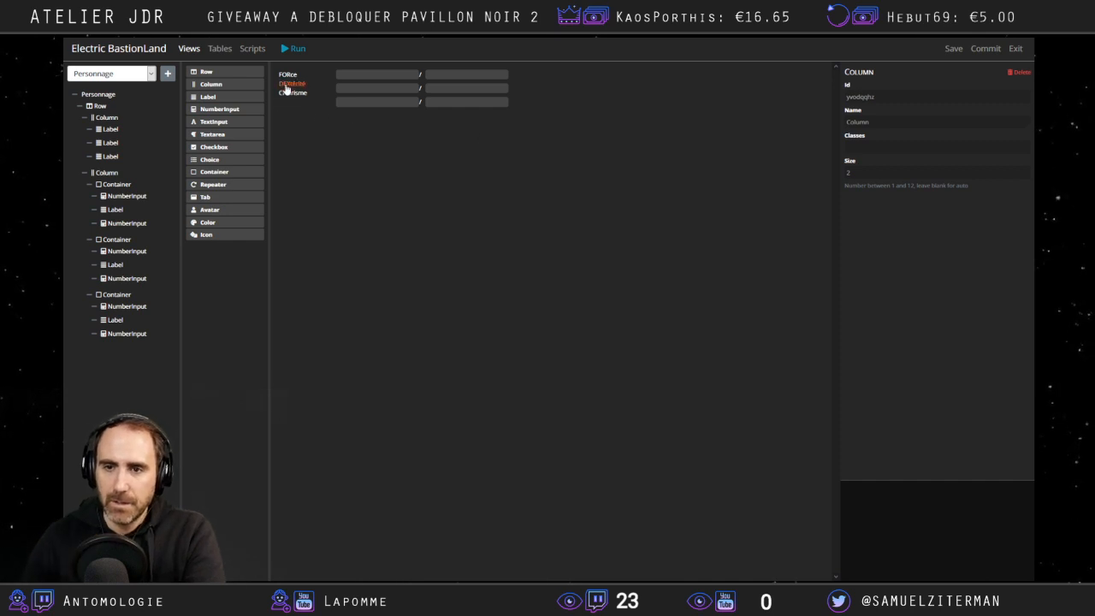
# Try the margin class ml-1 on the FORce label and settle on ml-4.
pyautogui.click(110, 129)
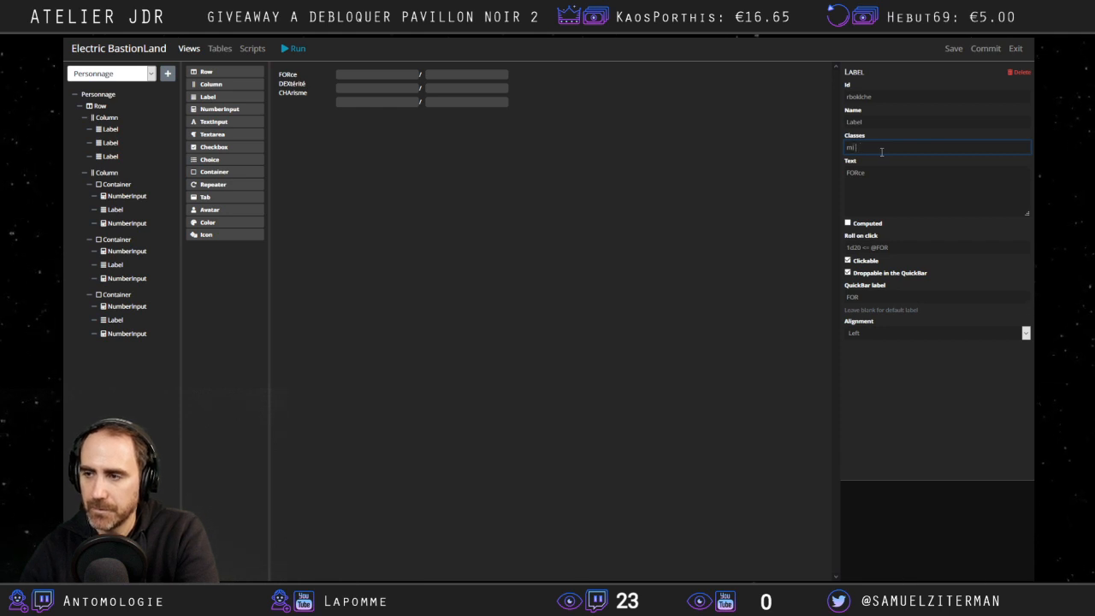
pyautogui.click(611, 208)
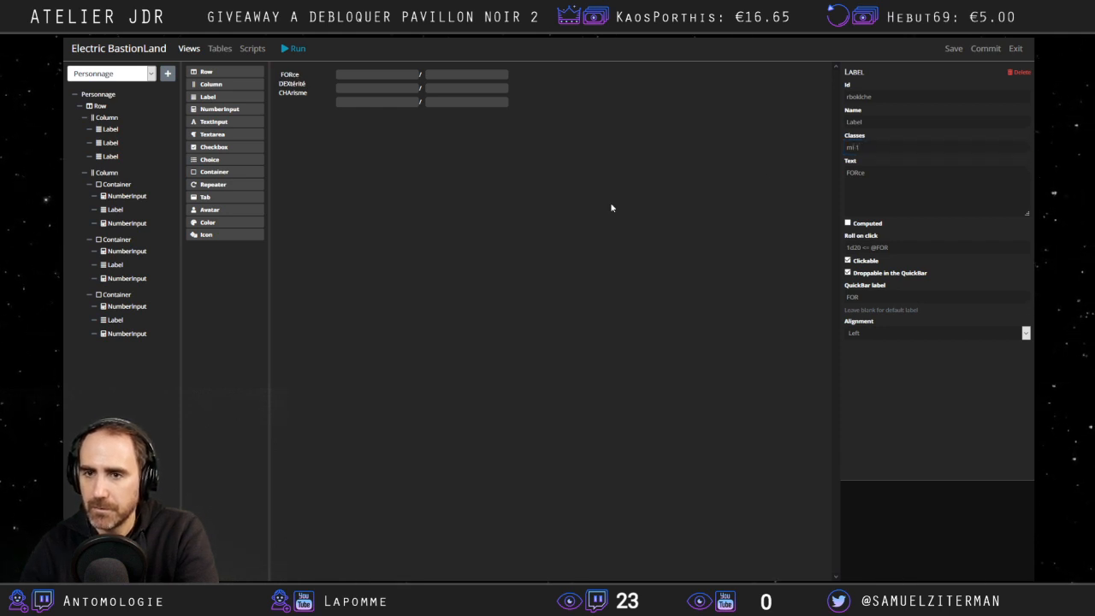
pyautogui.click(875, 148)
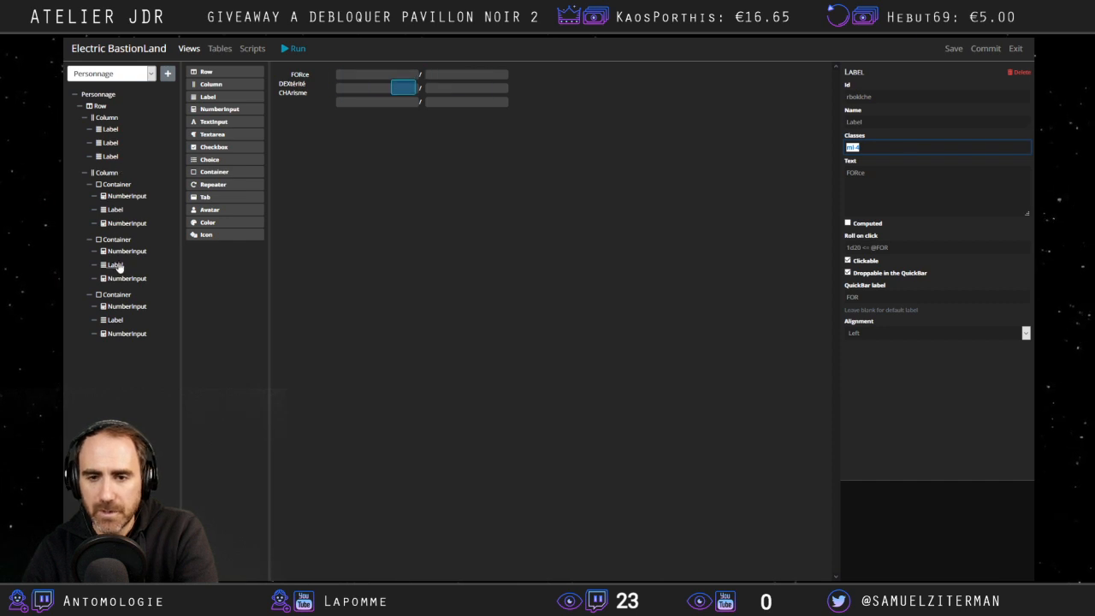
# Set the margin class of the DEXtérité and CHArisme labels to ml-4.
pyautogui.click(110, 142)
pyautogui.moveTo(861, 147); pyautogui.dragTo(813, 147)
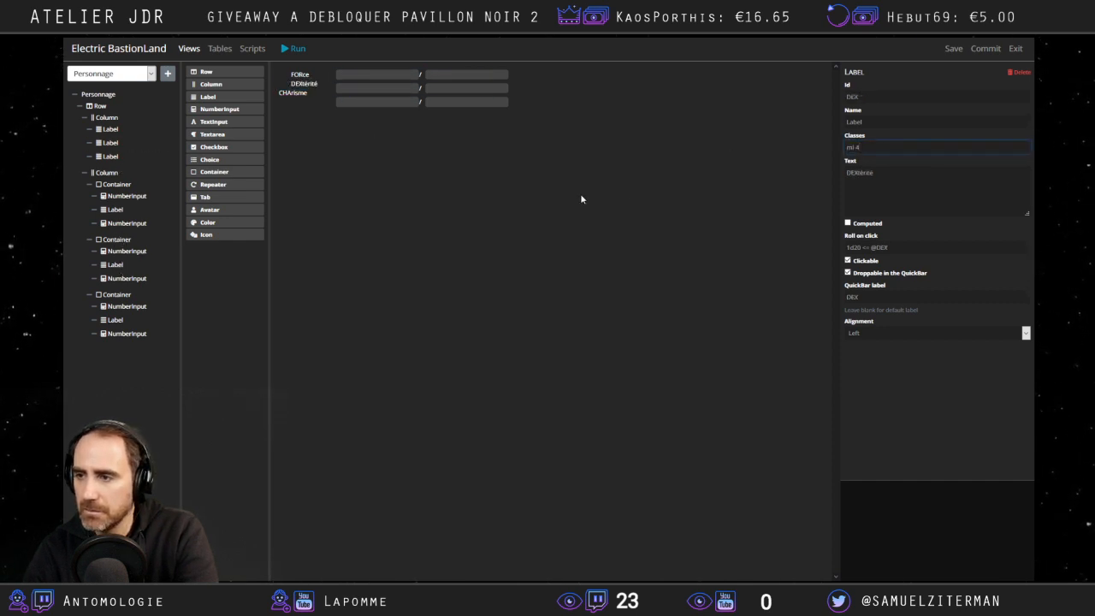
pyautogui.click(111, 157)
pyautogui.moveTo(883, 146); pyautogui.dragTo(812, 149)
pyautogui.write('ml-4')
pyautogui.click(561, 243)
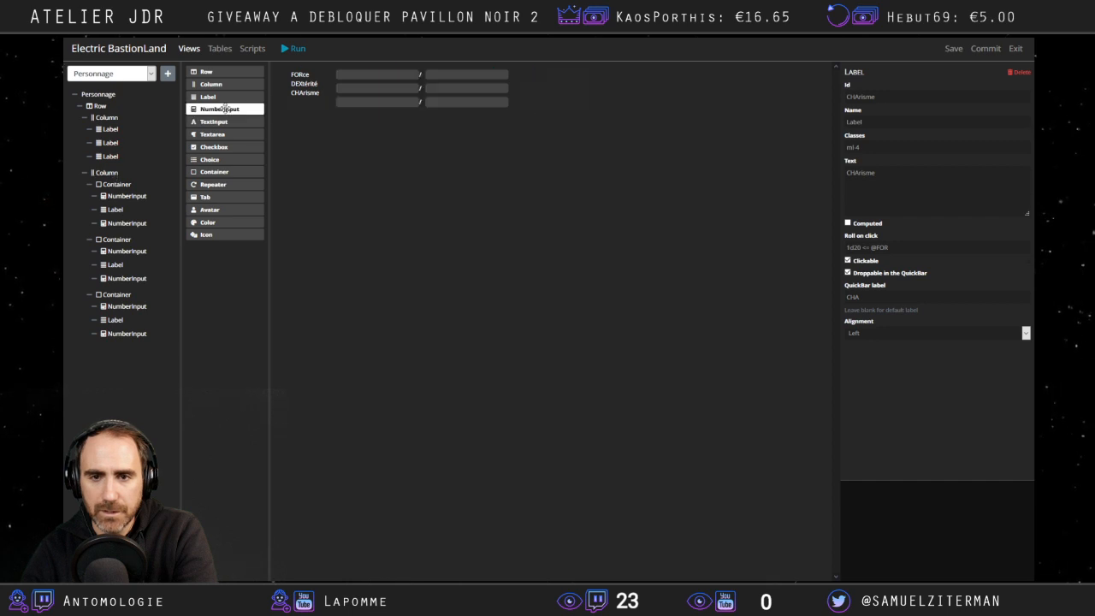
# Add a column at the end of the row and move the second number input of each container into it.
pyautogui.moveTo(211, 84); pyautogui.dragTo(106, 346)
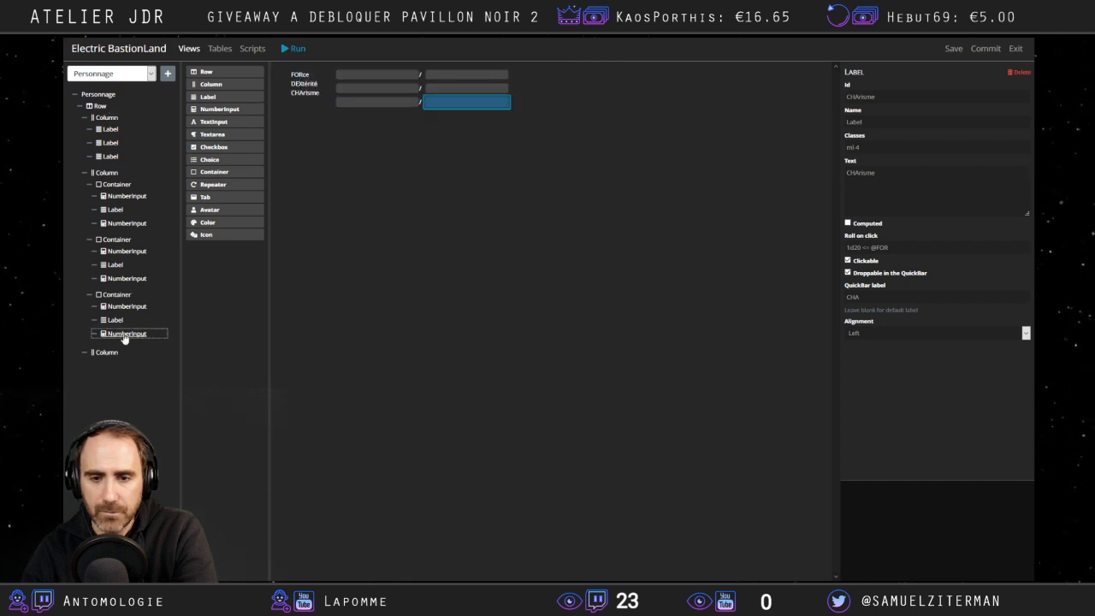
pyautogui.moveTo(119, 334); pyautogui.dragTo(119, 359)
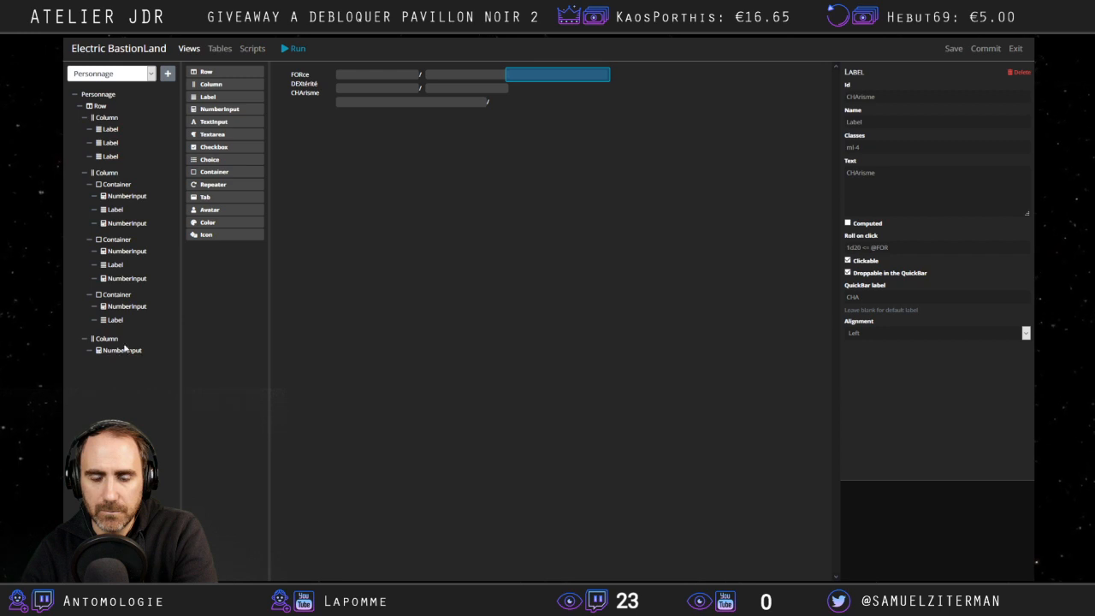
pyautogui.moveTo(122, 281); pyautogui.dragTo(117, 354)
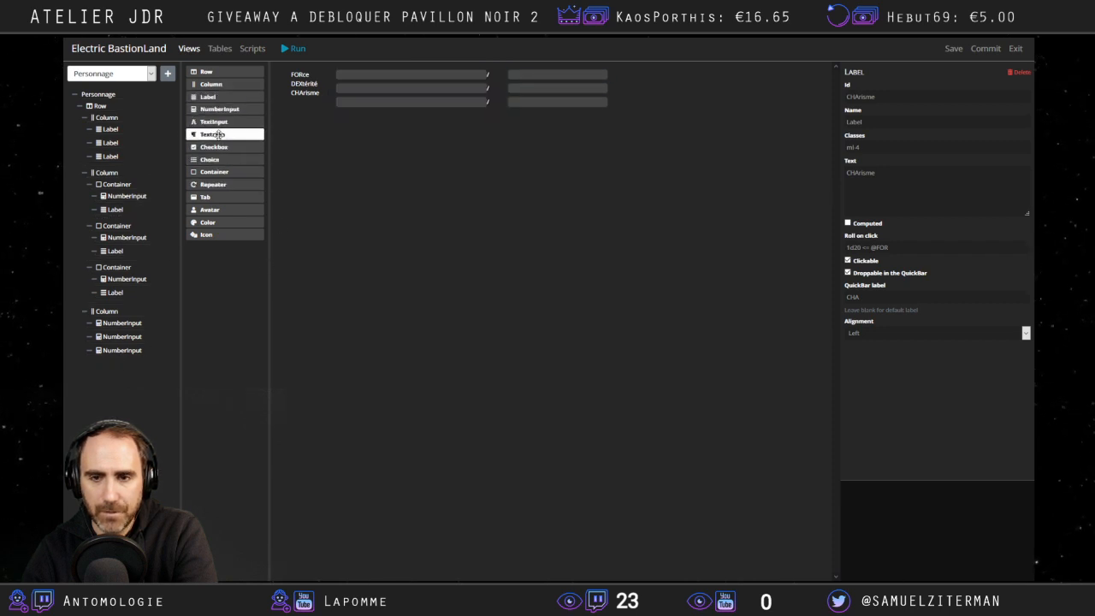
# Add a column between the two number input columns and move the slash labels of the CHArisme and DEXtérité containers into it.
pyautogui.moveTo(210, 83); pyautogui.dragTo(112, 304)
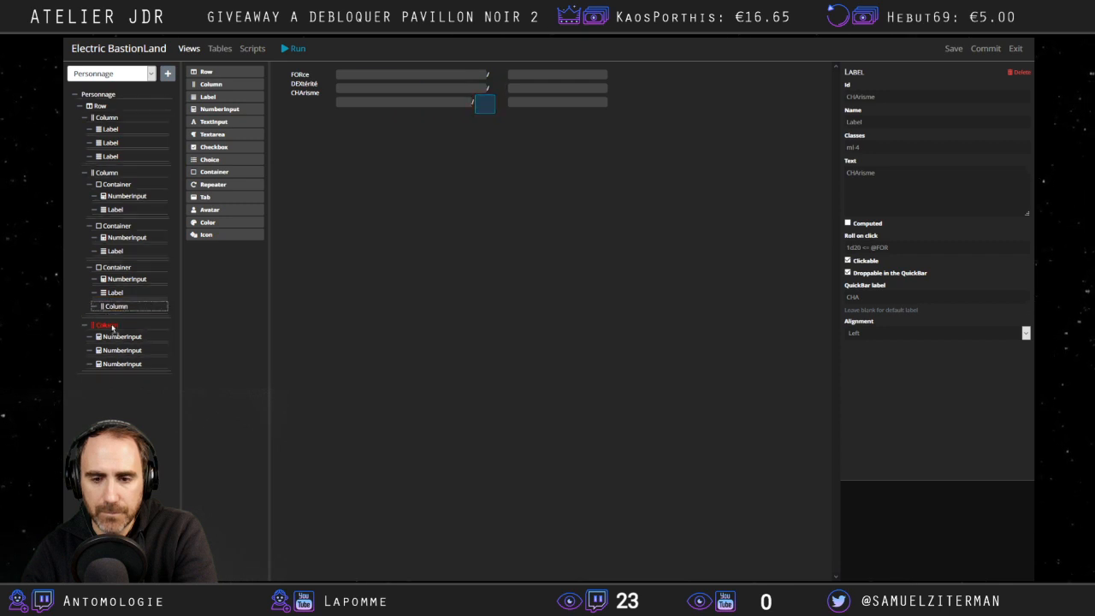
pyautogui.moveTo(106, 366)
pyautogui.mouseDown()
pyautogui.moveTo(87, 131)
pyautogui.moveTo(103, 108)
pyautogui.moveTo(112, 371)
pyautogui.moveTo(101, 357)
pyautogui.moveTo(111, 323)
pyautogui.moveTo(103, 359)
pyautogui.mouseUp()
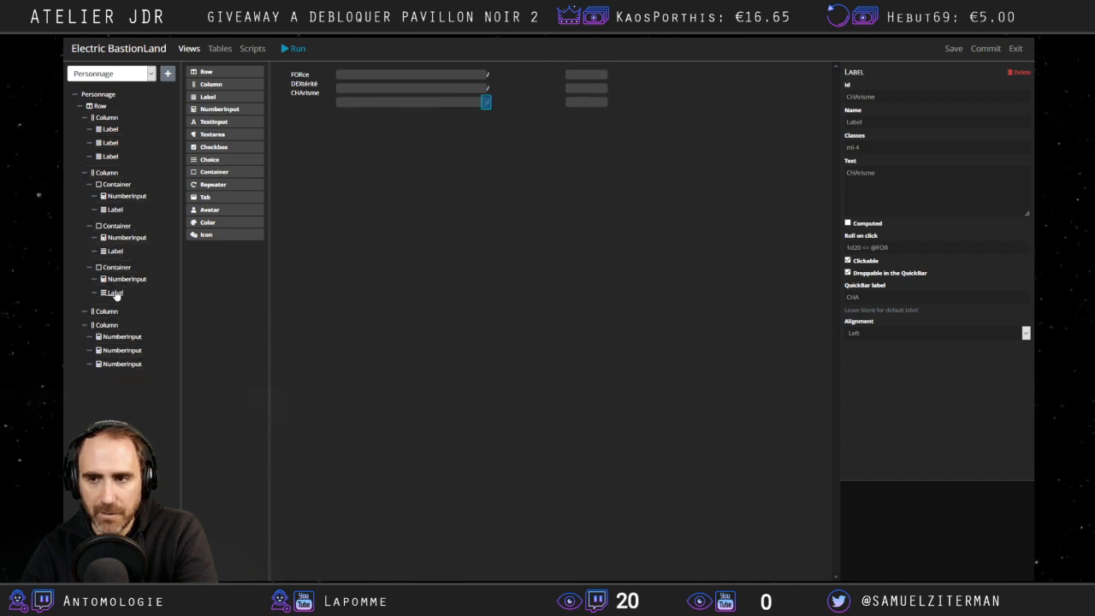
pyautogui.moveTo(116, 293); pyautogui.dragTo(104, 313)
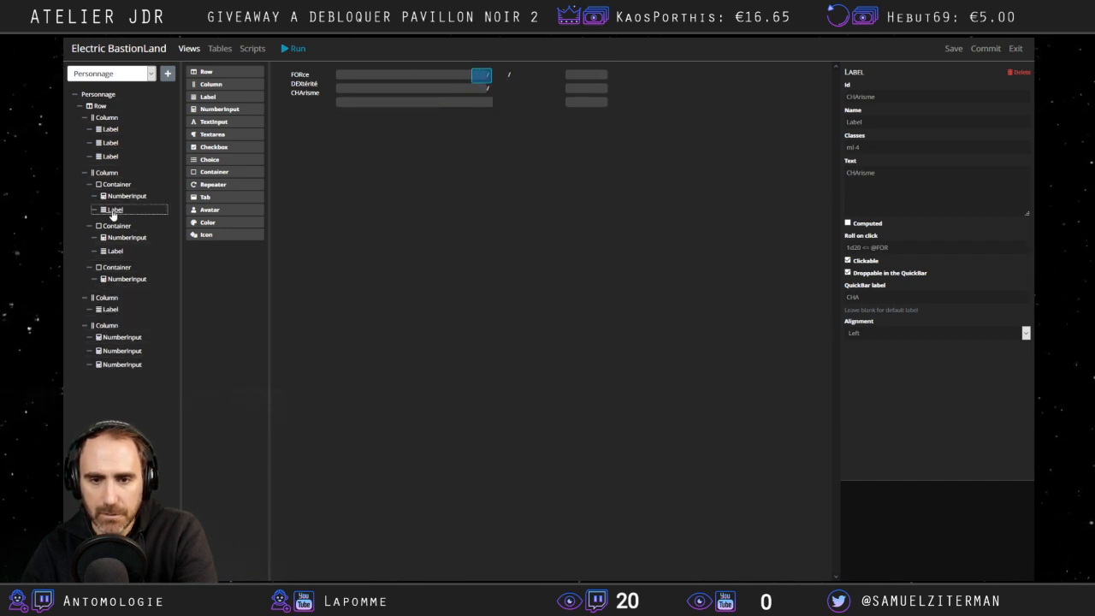
pyautogui.moveTo(113, 213); pyautogui.dragTo(108, 295)
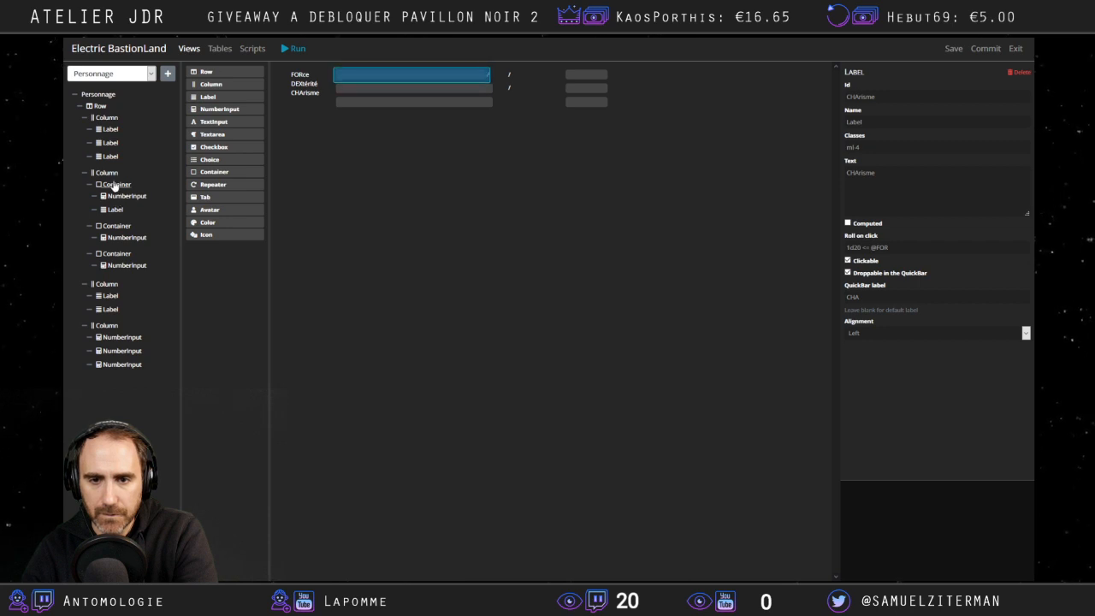
# Delete the three containers in the second column, keeping one number input directly under the column.
pyautogui.rightClick(114, 187)
pyautogui.click(140, 248)
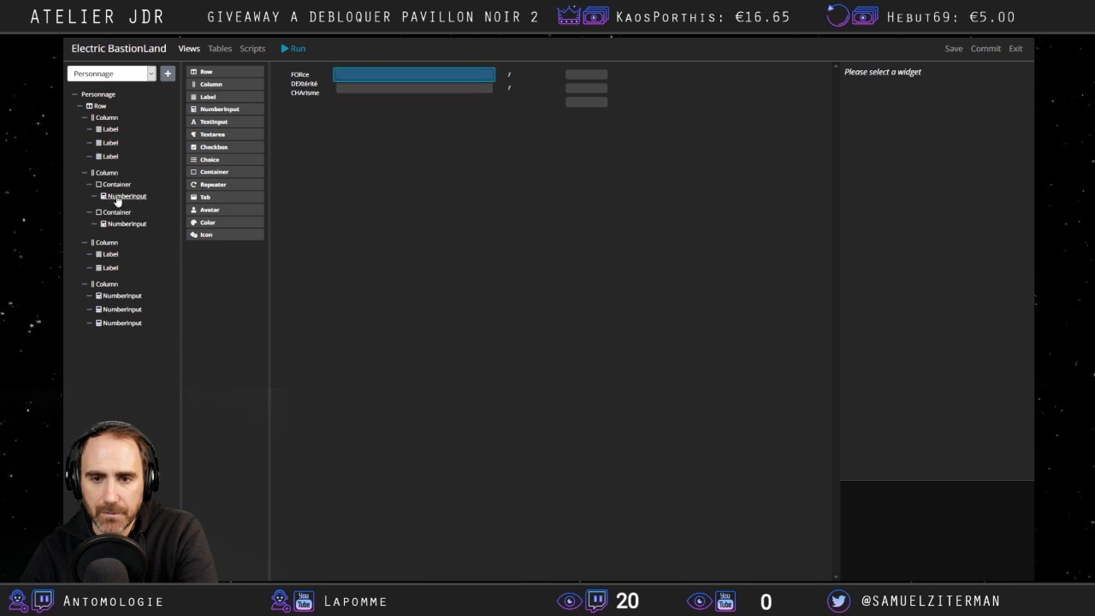
pyautogui.moveTo(116, 197); pyautogui.dragTo(106, 176)
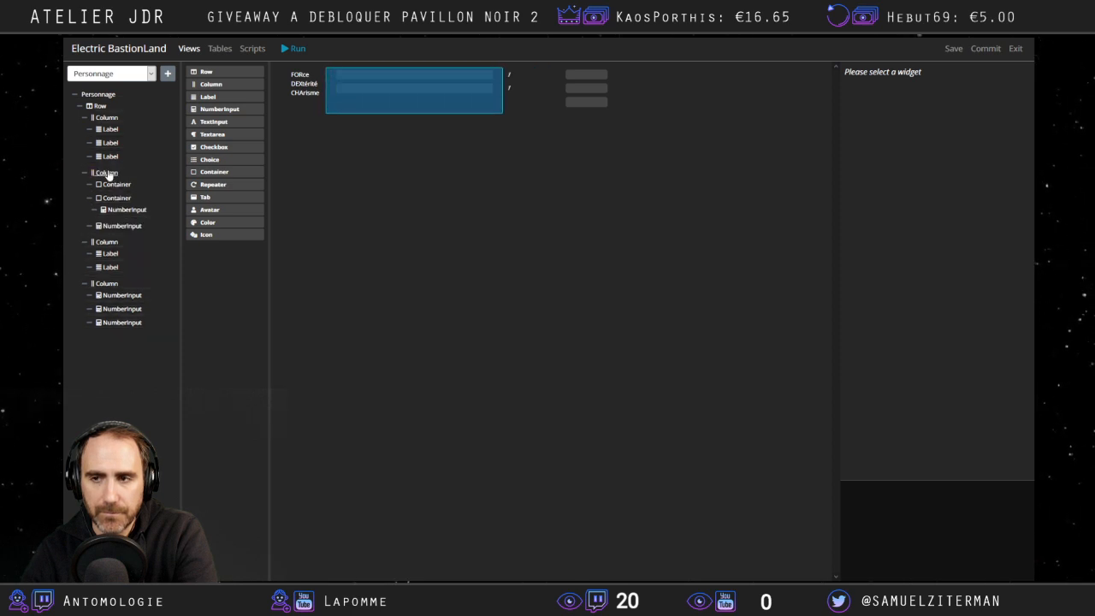
pyautogui.moveTo(120, 221); pyautogui.dragTo(119, 178)
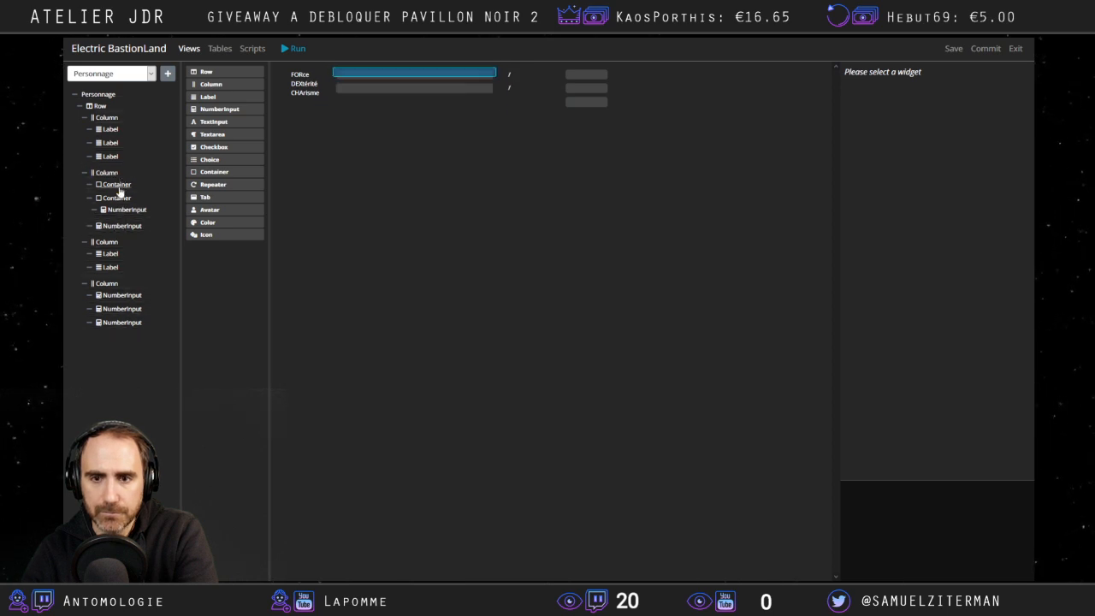
pyautogui.rightClick(120, 190)
pyautogui.click(144, 250)
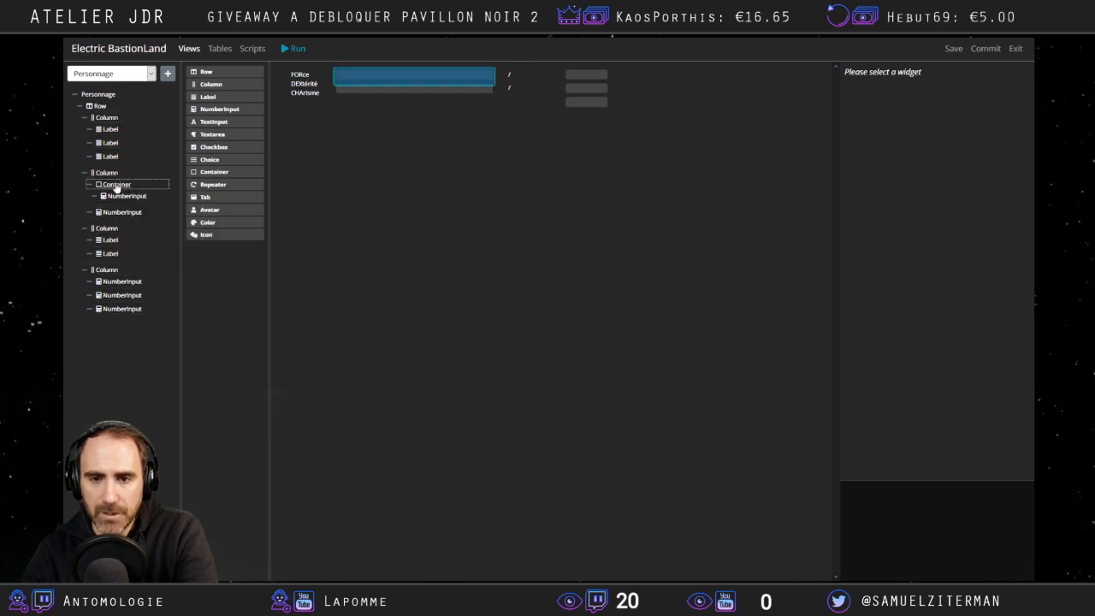
pyautogui.rightClick(117, 186)
pyautogui.click(143, 246)
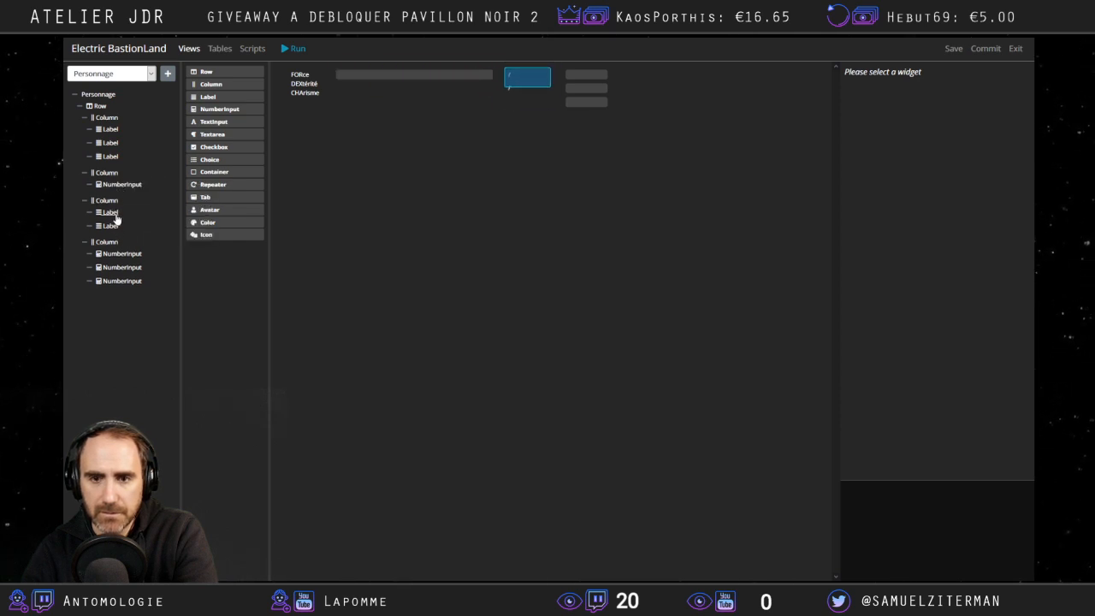
# Duplicate a slash label inside the third column so each ability has its own slash.
pyautogui.rightClick(119, 215)
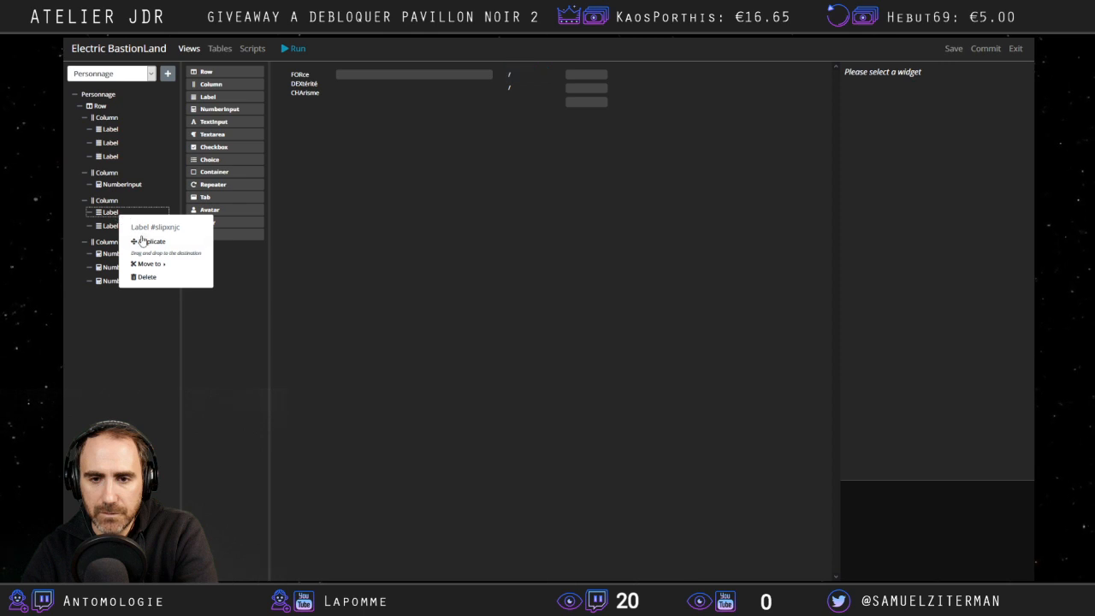
pyautogui.moveTo(141, 242); pyautogui.dragTo(130, 242)
pyautogui.moveTo(109, 202); pyautogui.dragTo(107, 207)
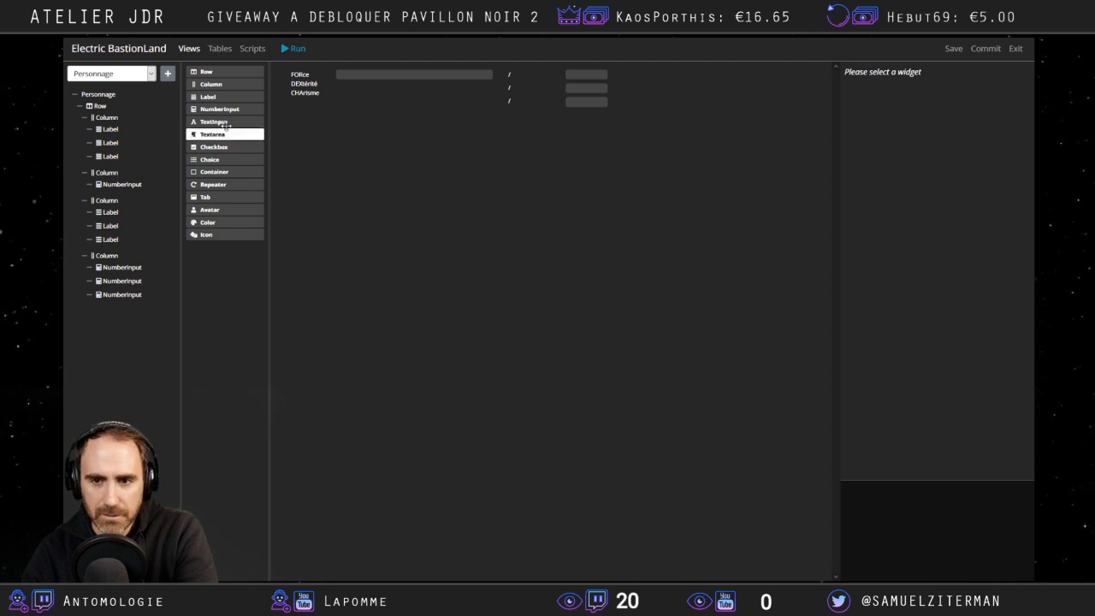
# Check the roll formula and QuickBar label of the ability labels in the first column.
pyautogui.click(103, 129)
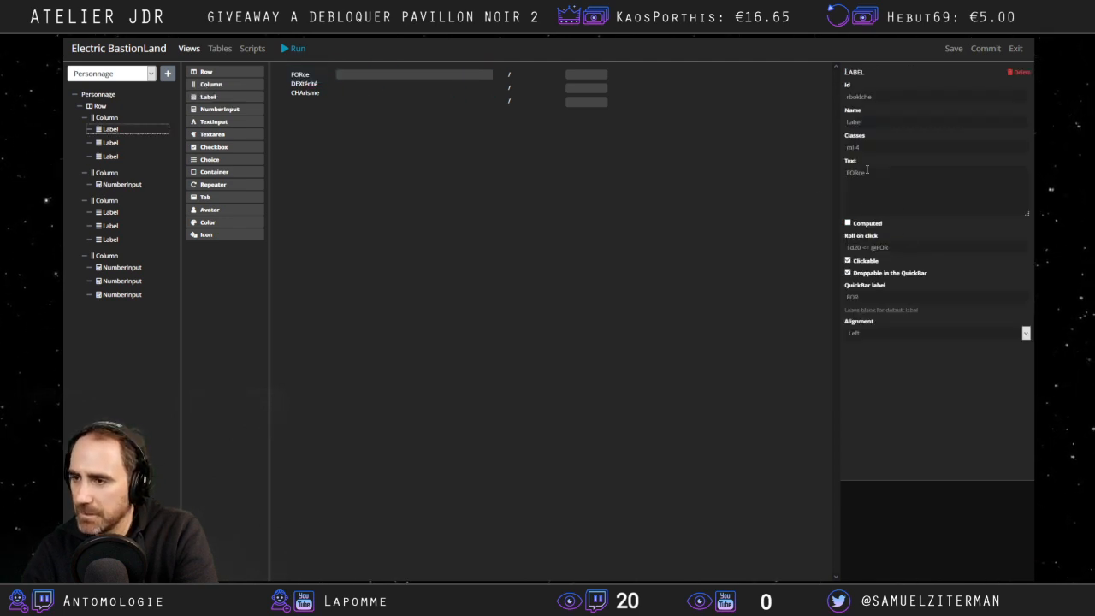
pyautogui.click(903, 247)
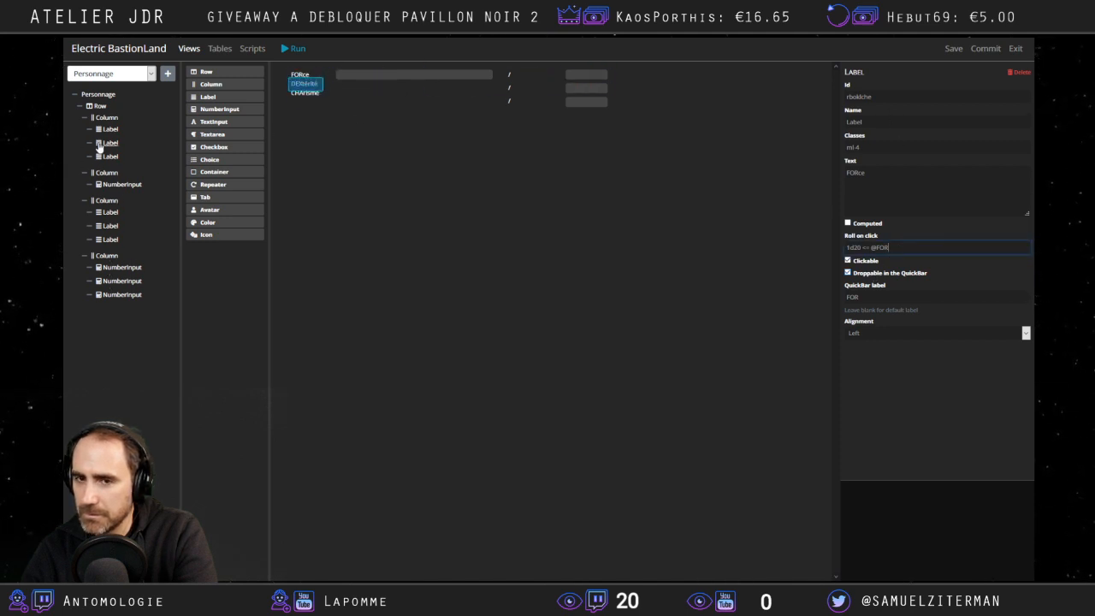
pyautogui.click(109, 143)
pyautogui.click(109, 159)
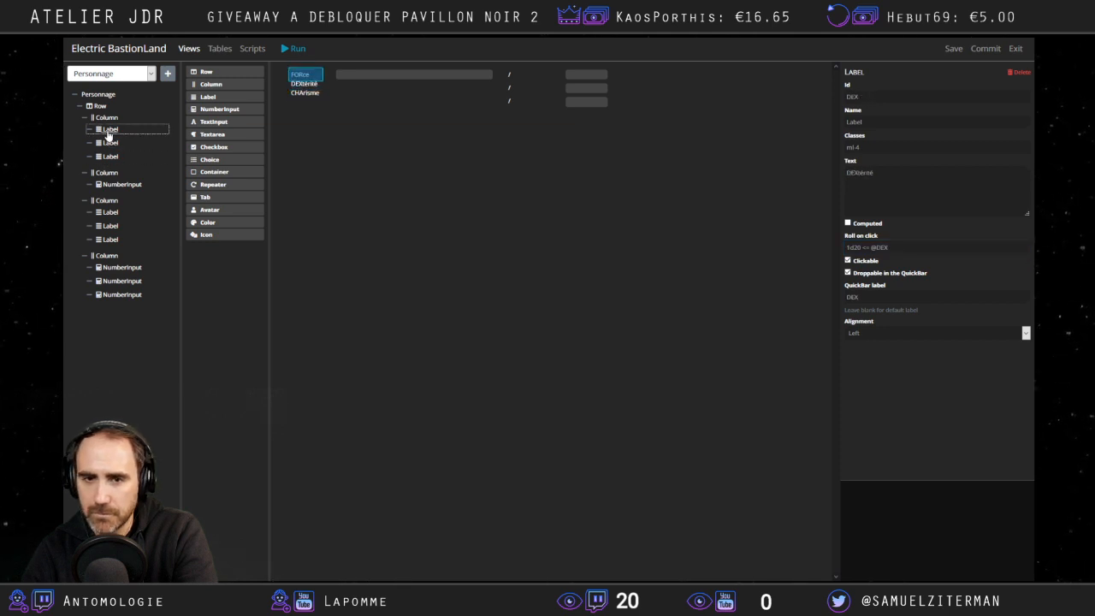
pyautogui.click(107, 129)
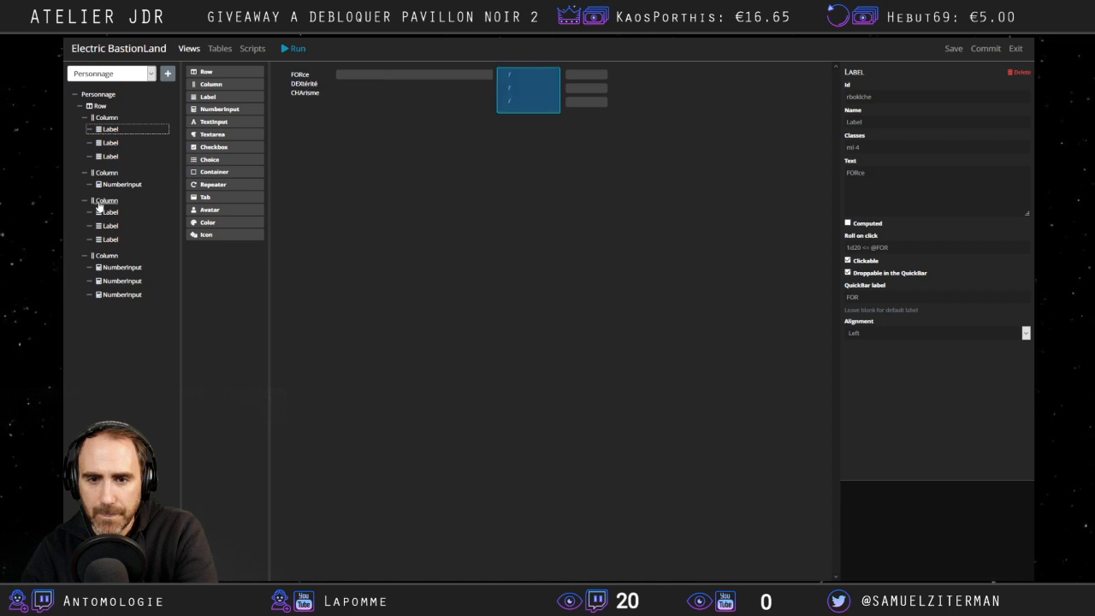
# Set the size of the second column and the slash column to 2 and the size of the last column to 3.
pyautogui.click(103, 174)
pyautogui.moveTo(893, 176); pyautogui.dragTo(584, 181)
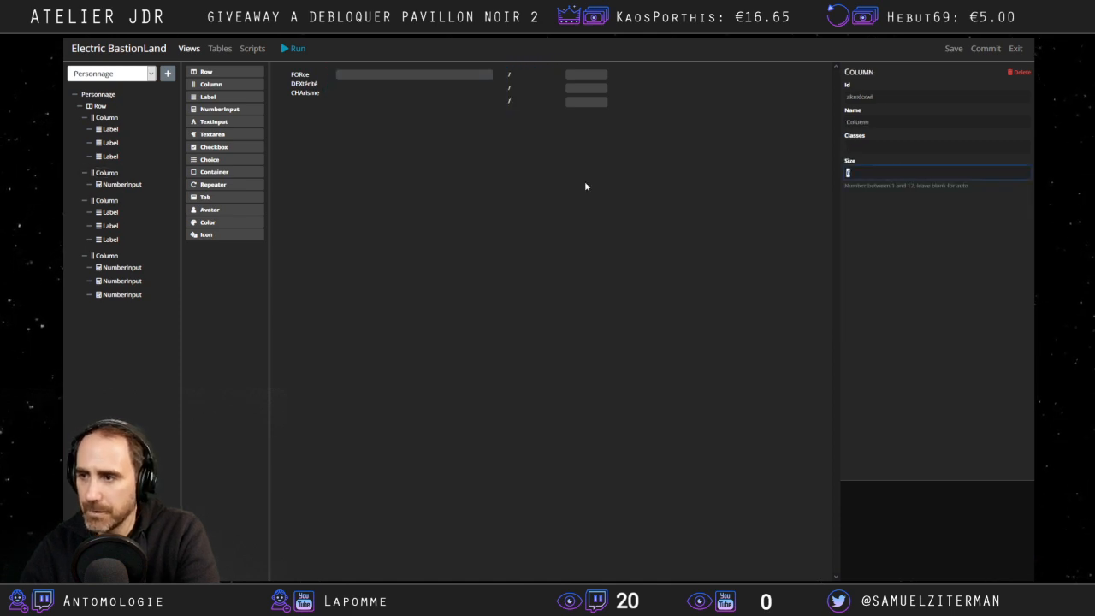
pyautogui.write('2')
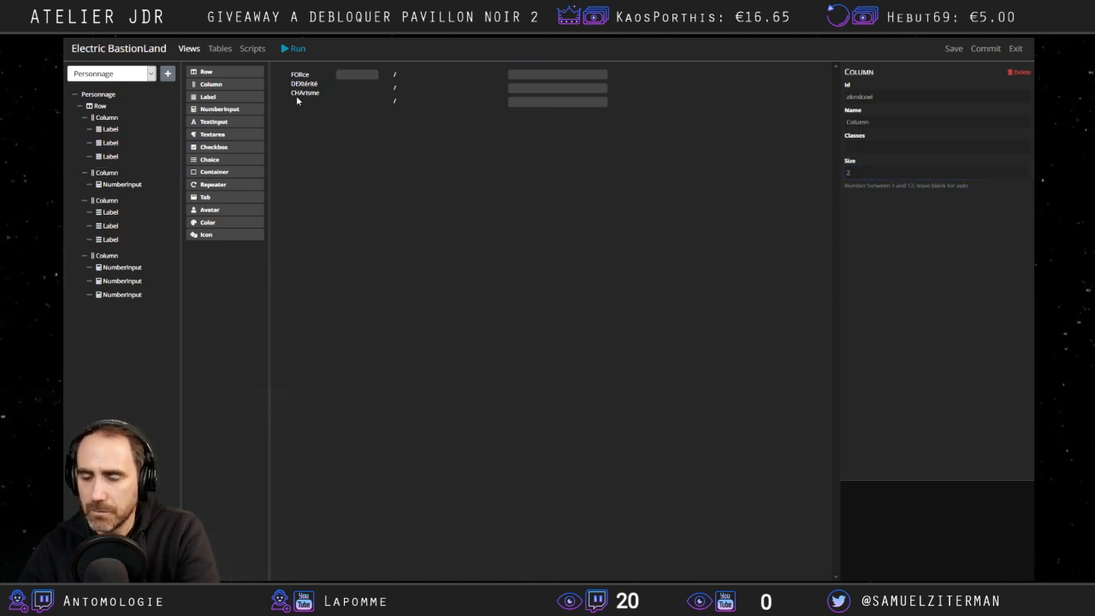
pyautogui.click(107, 200)
pyautogui.click(855, 174)
pyautogui.write('2')
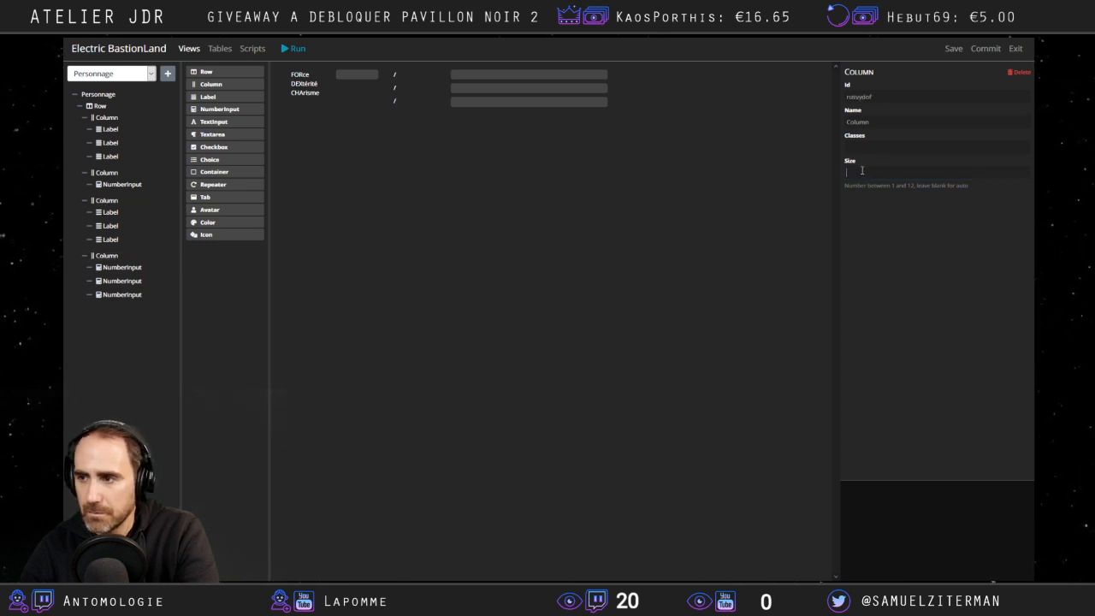
pyautogui.write('3')
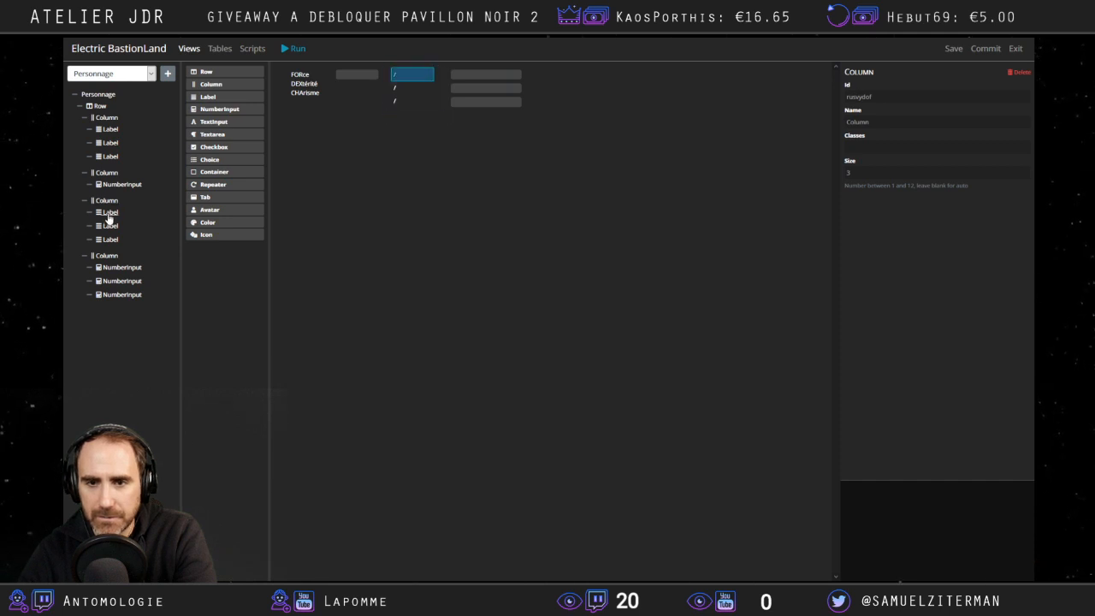
# Move the slash labels into the second column and add a container there holding its number input and a new second one.
pyautogui.moveTo(109, 217)
pyautogui.mouseDown()
pyautogui.moveTo(114, 198)
pyautogui.moveTo(148, 195)
pyautogui.moveTo(120, 235)
pyautogui.moveTo(124, 219)
pyautogui.mouseUp()
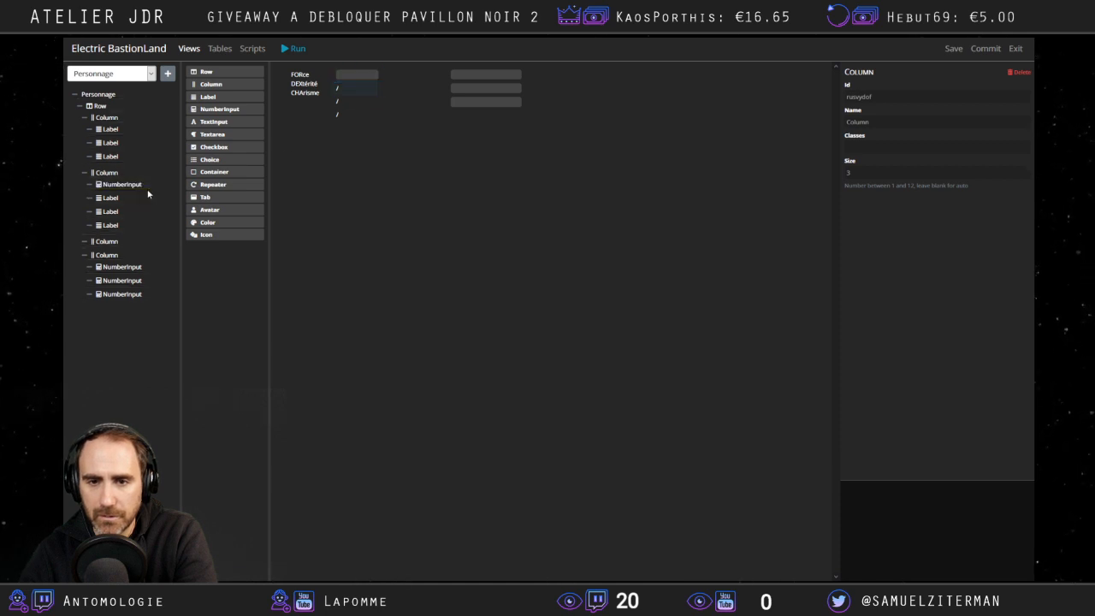
pyautogui.moveTo(154, 183); pyautogui.dragTo(155, 193)
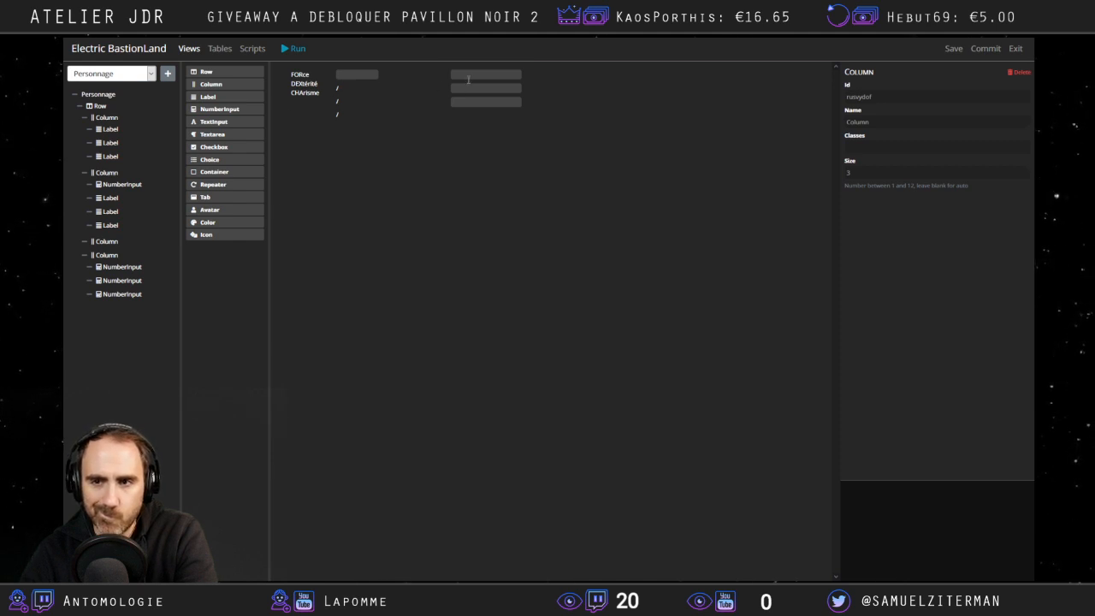
pyautogui.moveTo(214, 171); pyautogui.dragTo(137, 193)
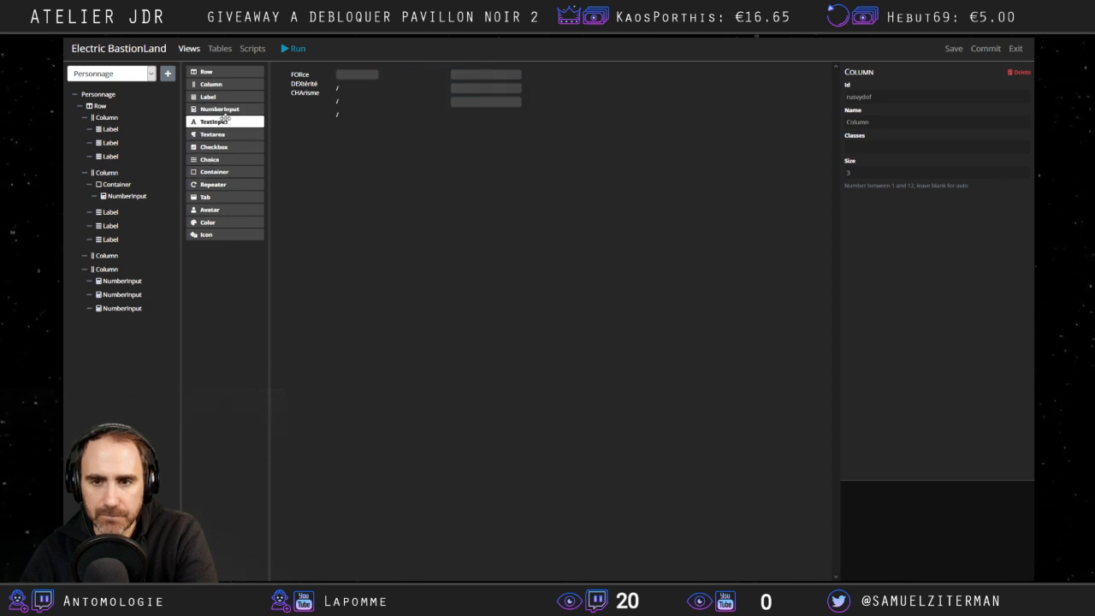
pyautogui.moveTo(222, 108); pyautogui.dragTo(151, 203)
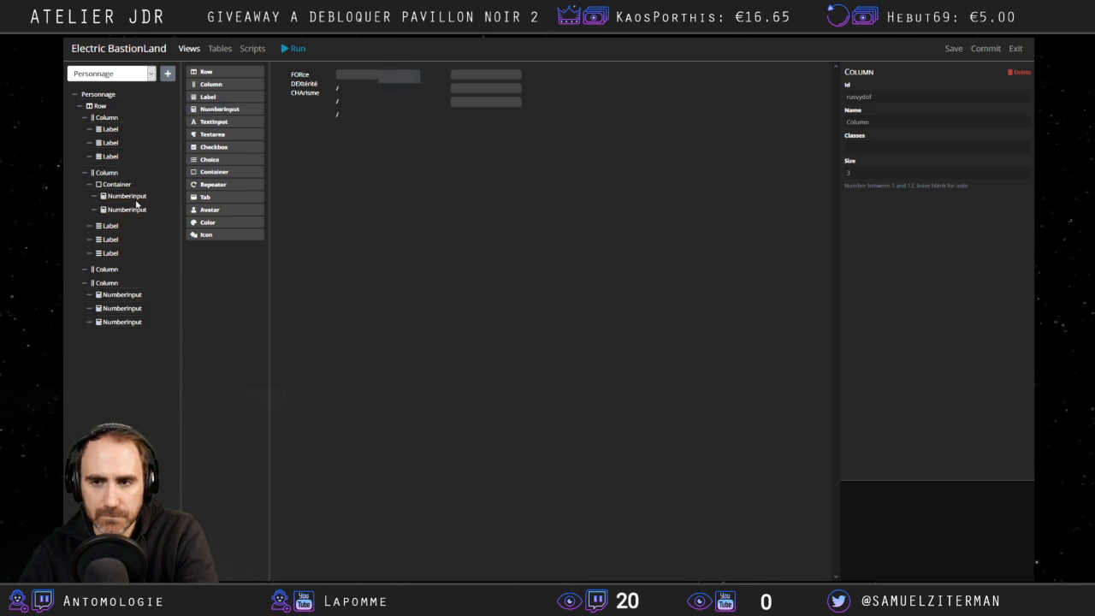
pyautogui.moveTo(219, 171); pyautogui.dragTo(286, 121)
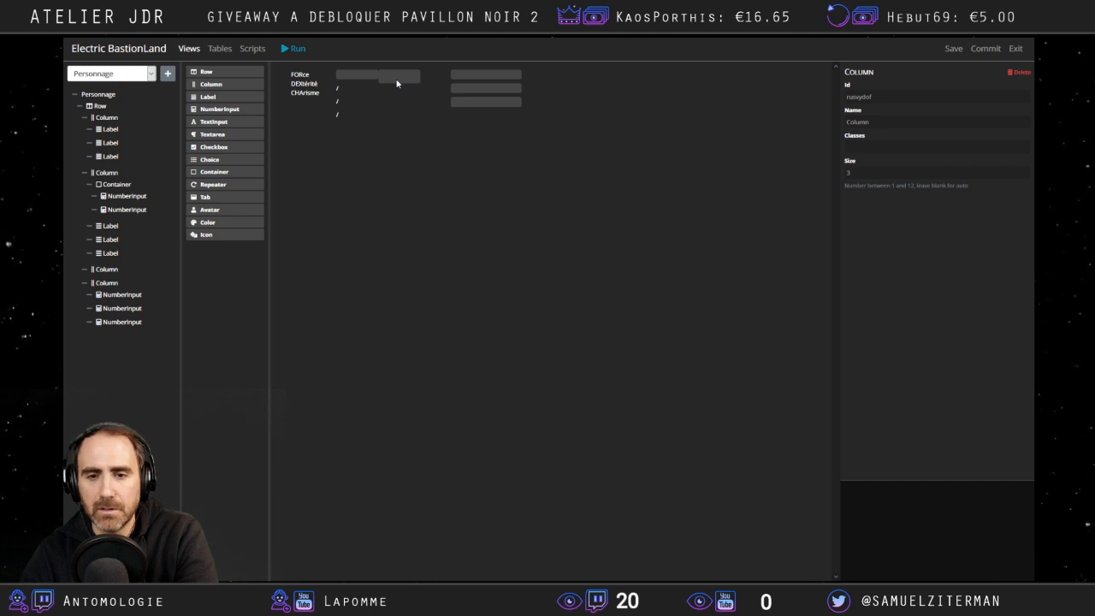
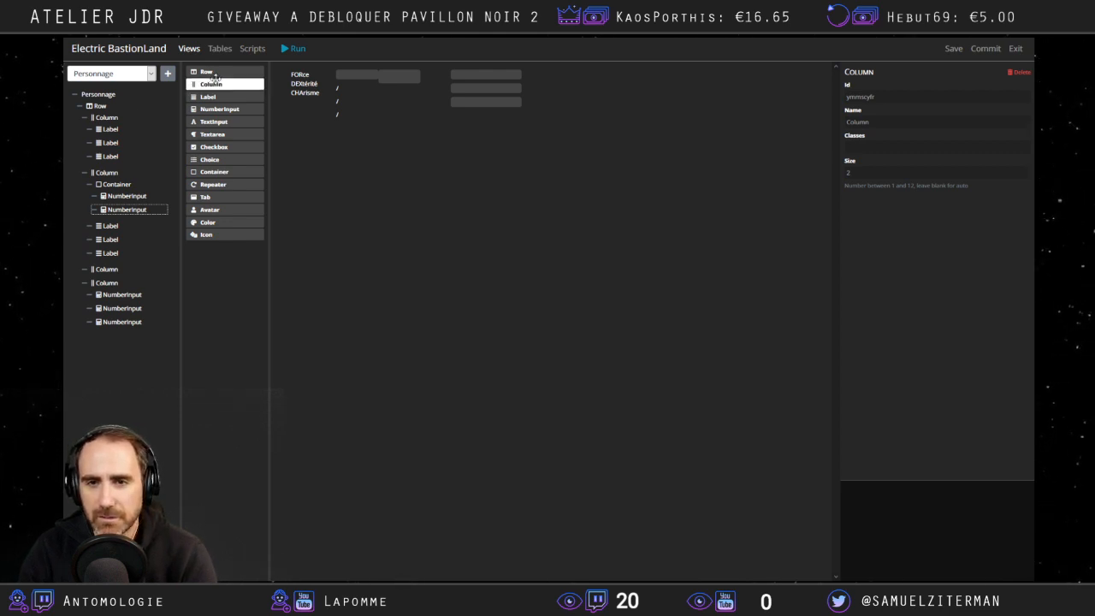
pyautogui.moveTo(219, 100); pyautogui.dragTo(131, 130)
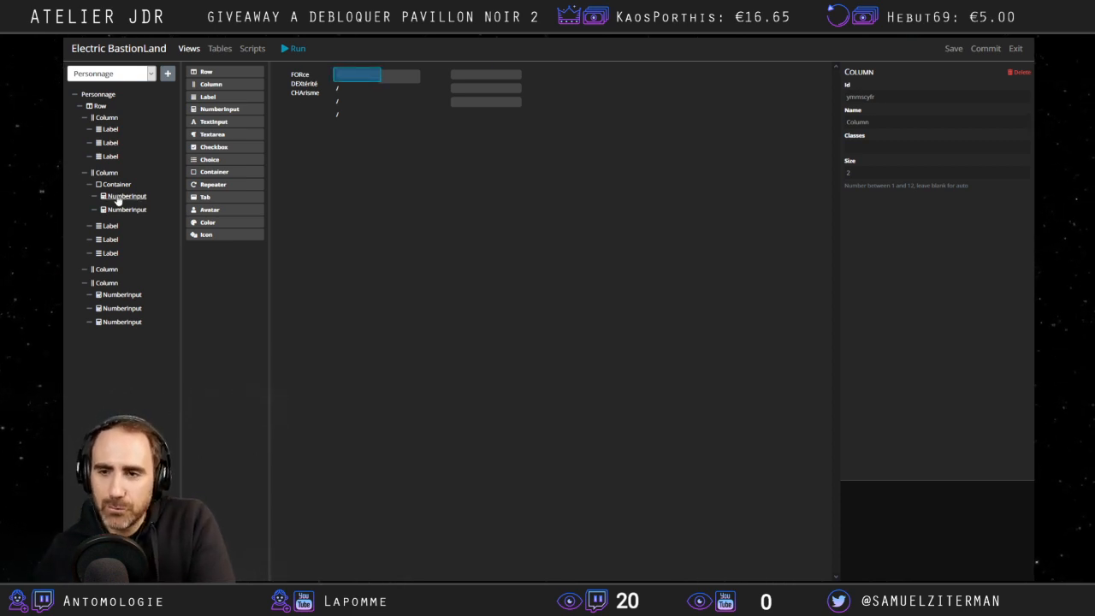
pyautogui.click(110, 120)
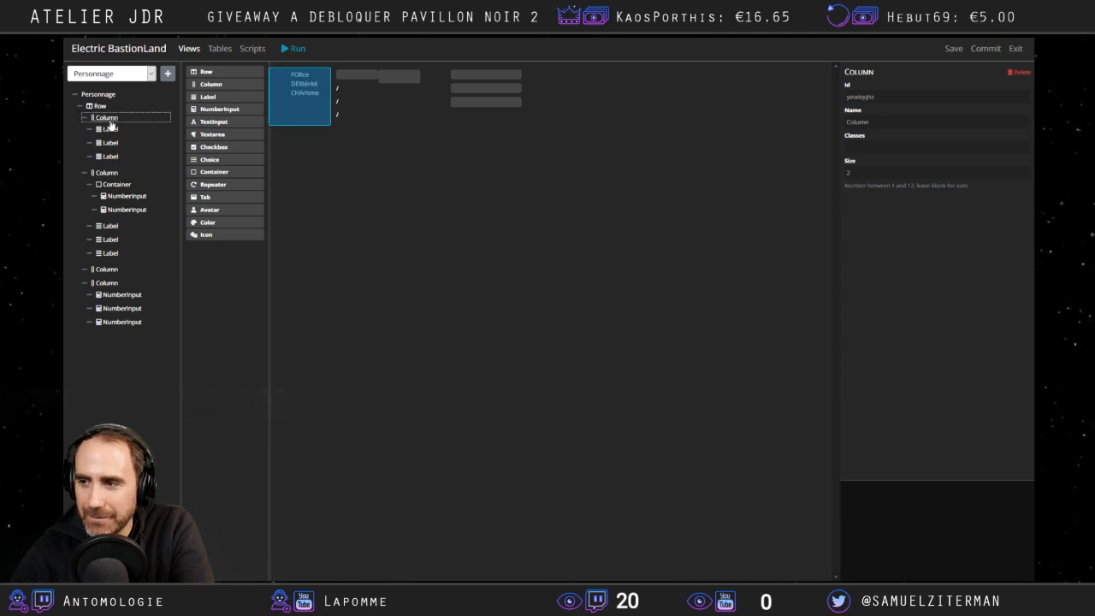
pyautogui.click(108, 173)
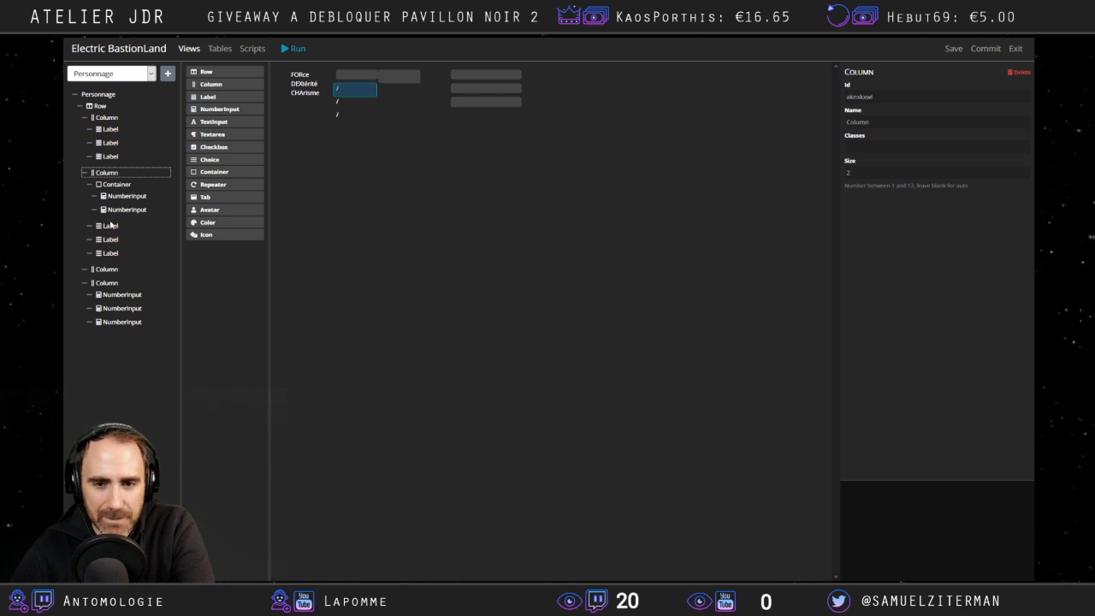
# Move a slash label between the container's two number inputs and replace the second one with a number input from the last column.
pyautogui.moveTo(108, 226); pyautogui.dragTo(90, 257)
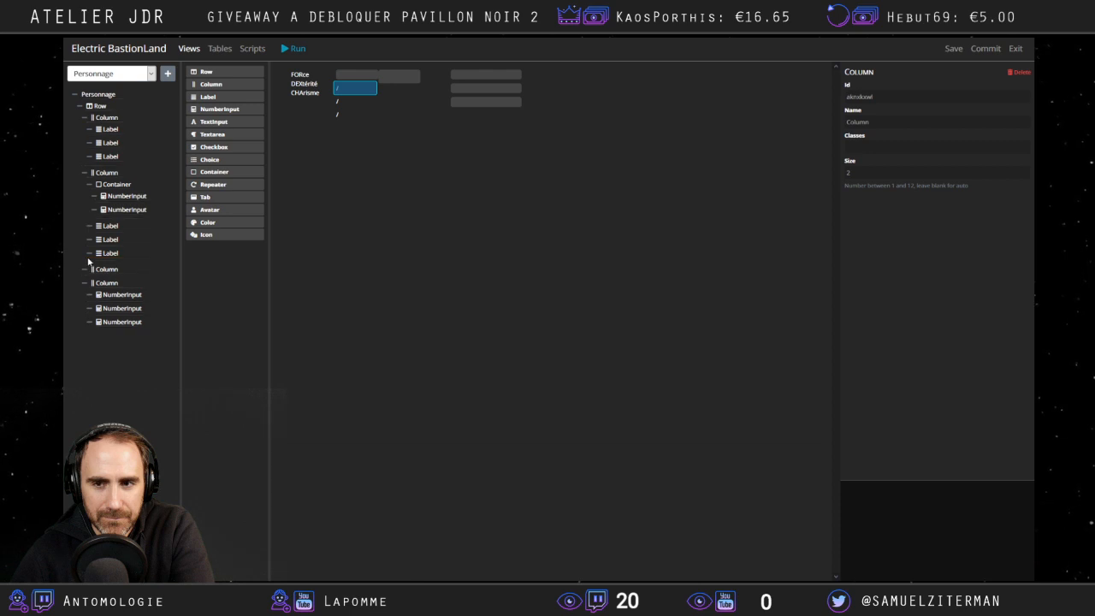
pyautogui.click(112, 187)
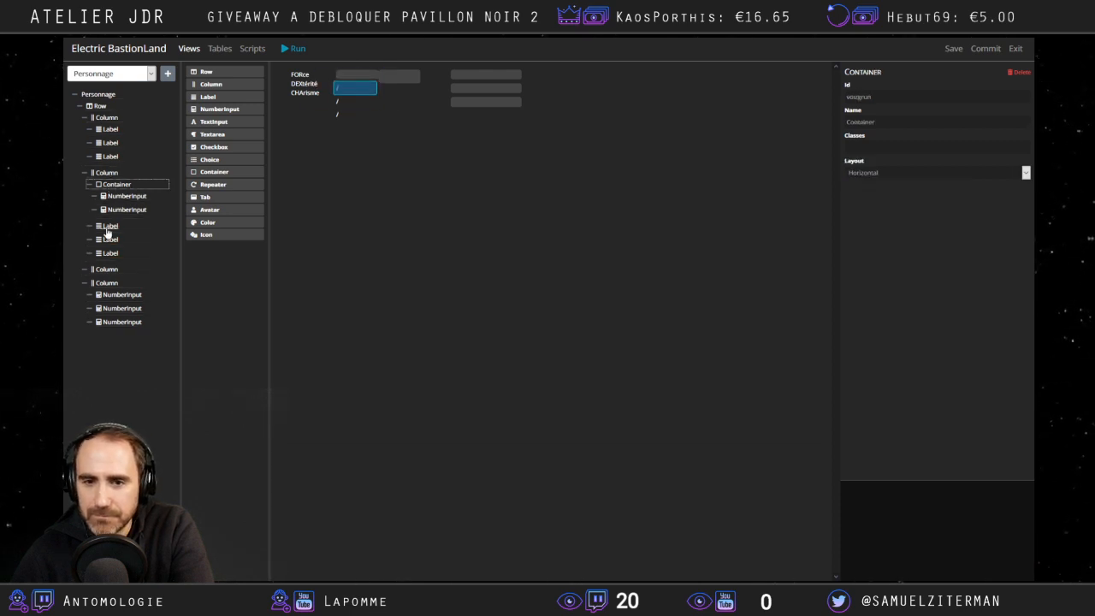
pyautogui.moveTo(107, 228); pyautogui.dragTo(145, 207)
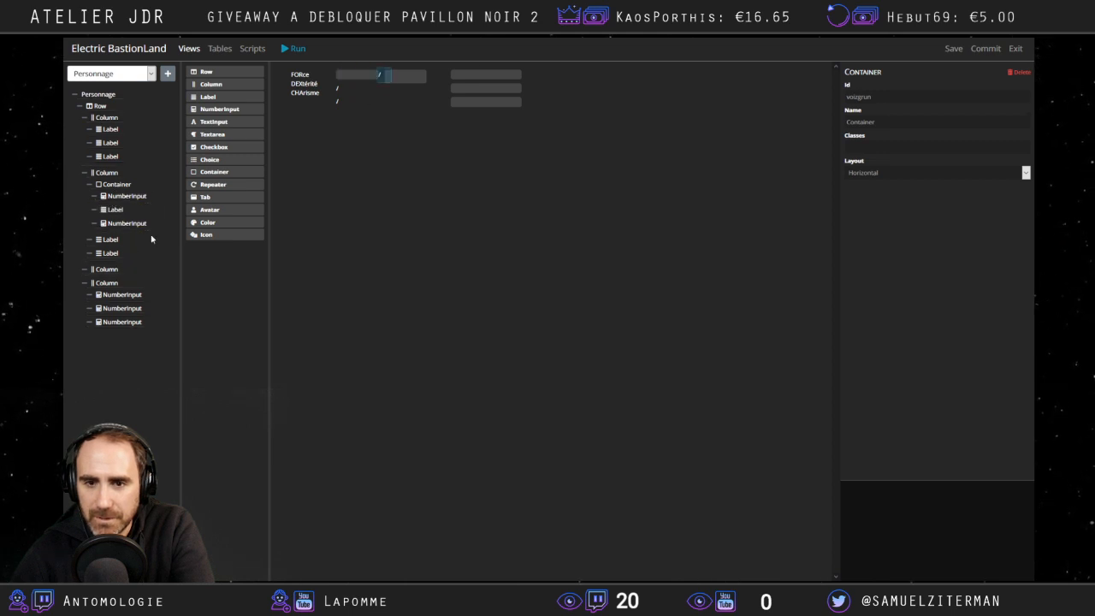
pyautogui.moveTo(124, 295); pyautogui.dragTo(133, 219)
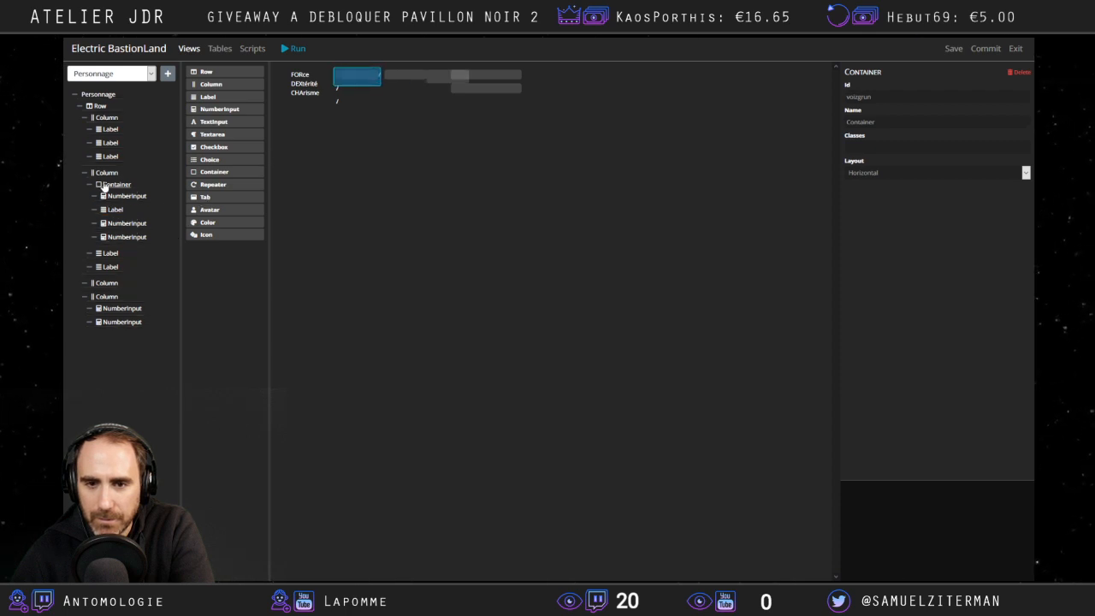
pyautogui.rightClick(110, 237)
pyautogui.click(146, 298)
# Delete the two leftover slash labels from the second column and the two surplus columns at the end of the row.
pyautogui.rightClick(112, 240)
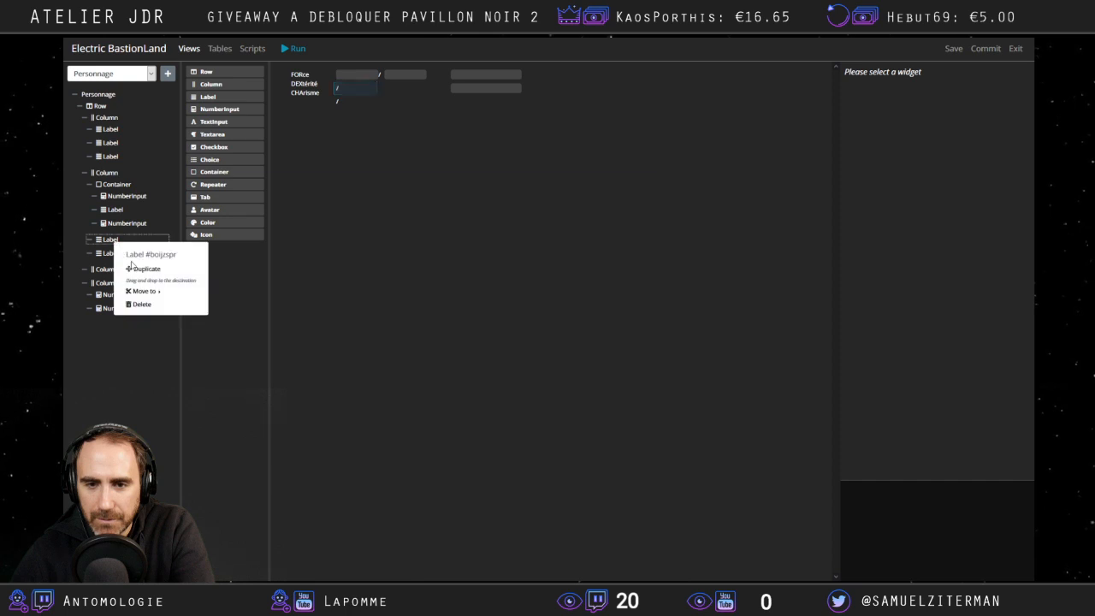
pyautogui.click(145, 305)
pyautogui.rightClick(106, 243)
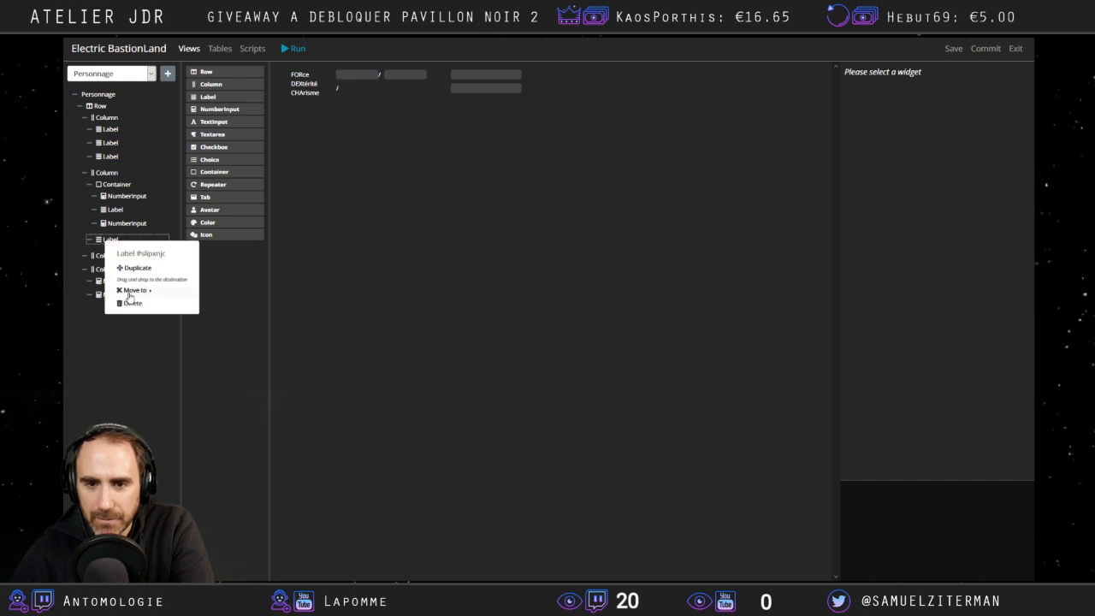
pyautogui.click(133, 303)
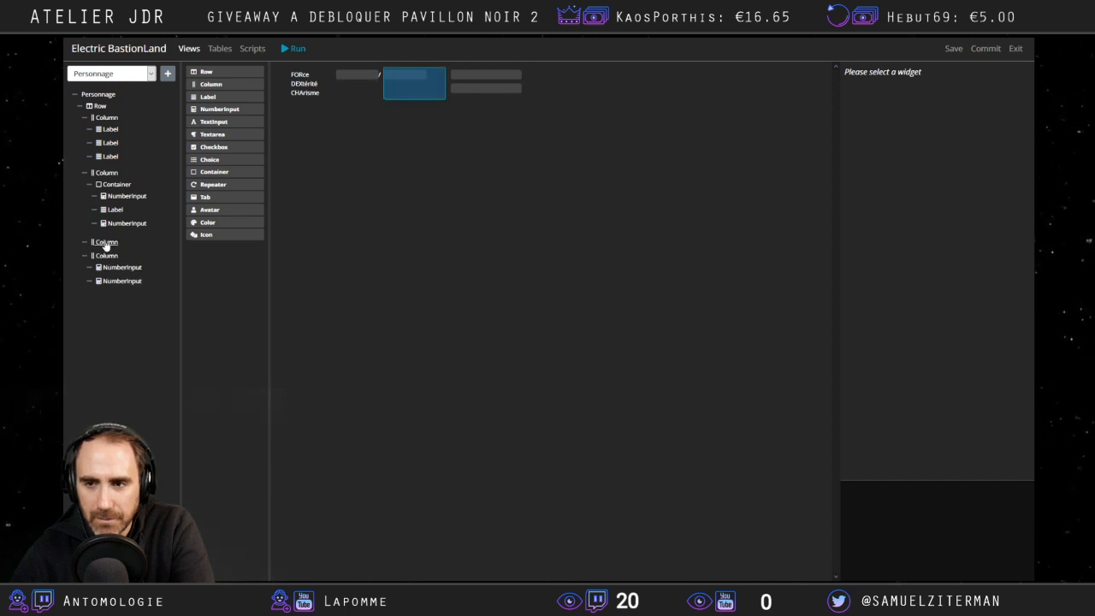
pyautogui.rightClick(101, 244)
pyautogui.click(147, 305)
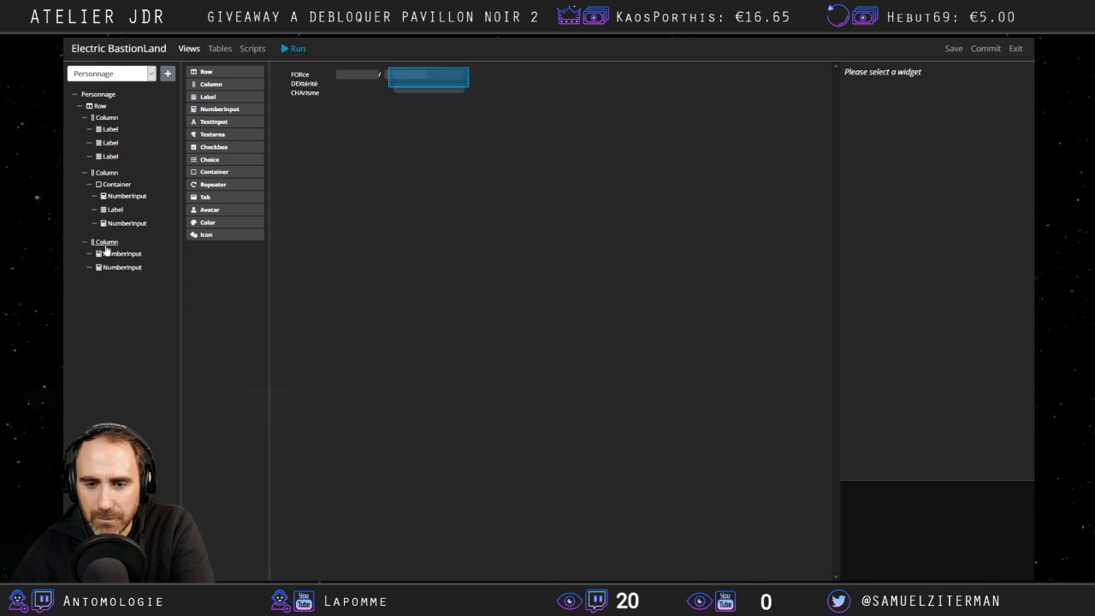
pyautogui.rightClick(105, 245)
pyautogui.click(133, 308)
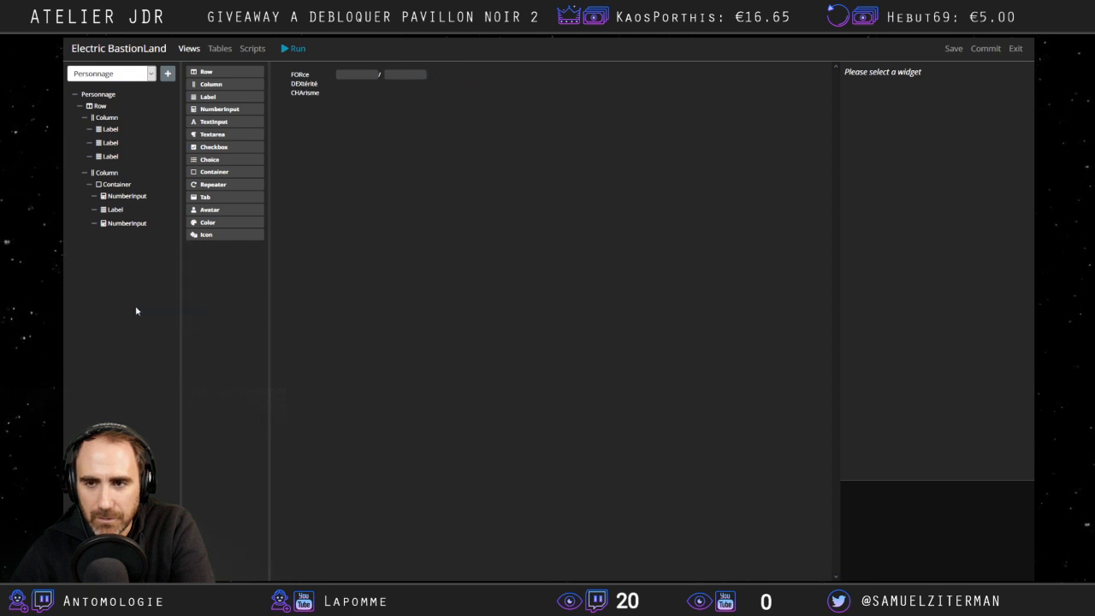
# Enter mr-1 as the value of the container's first number input.
pyautogui.click(395, 75)
pyautogui.click(274, 123)
pyautogui.click(346, 75)
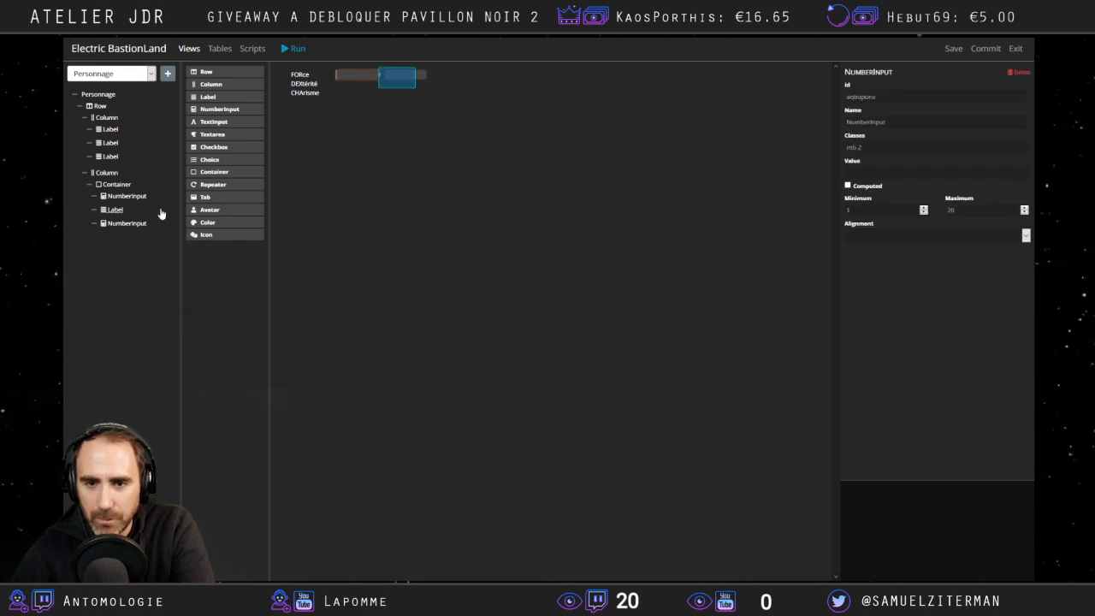
pyautogui.click(856, 171)
pyautogui.write('mr-3')
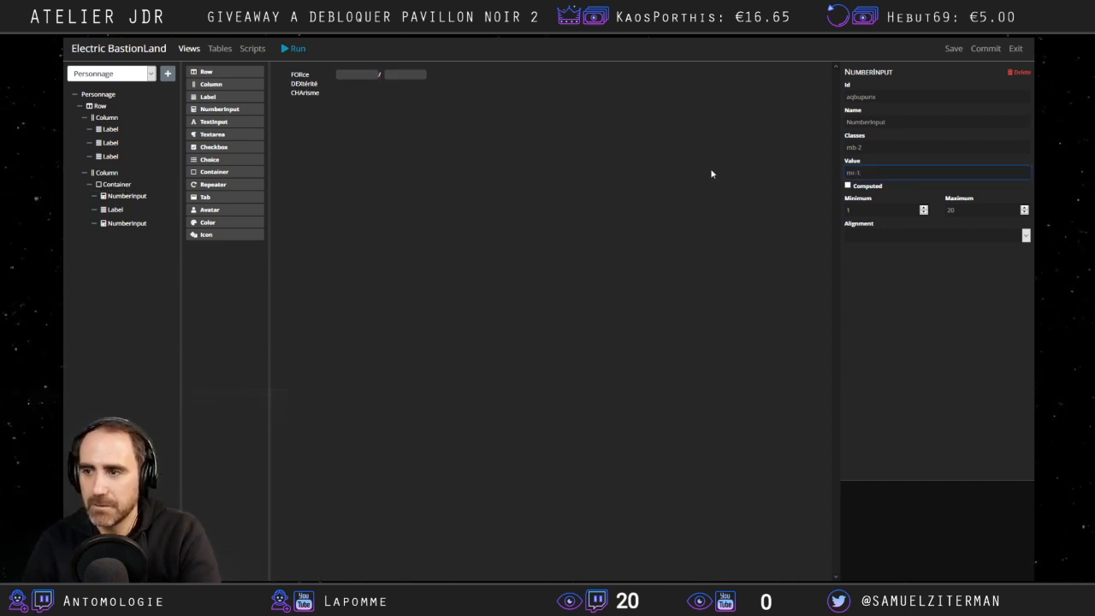
# Clear the value of the container's first number input and replace its classes with mr-1.
pyautogui.click(892, 149)
pyautogui.click(889, 172)
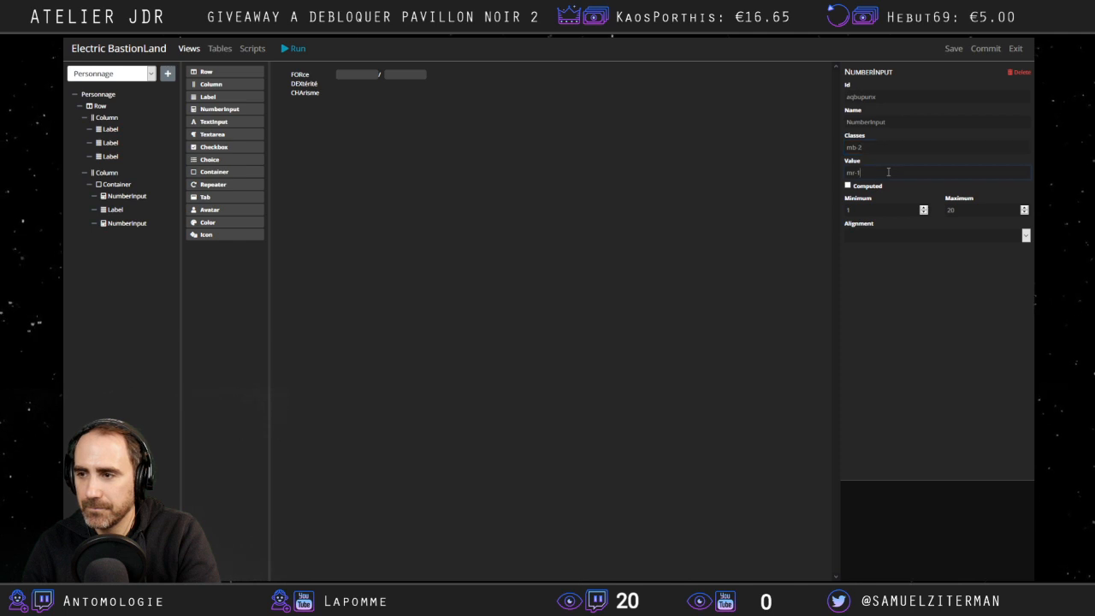
pyautogui.moveTo(888, 172); pyautogui.dragTo(823, 146)
pyautogui.write('mr-1')
pyautogui.click(749, 177)
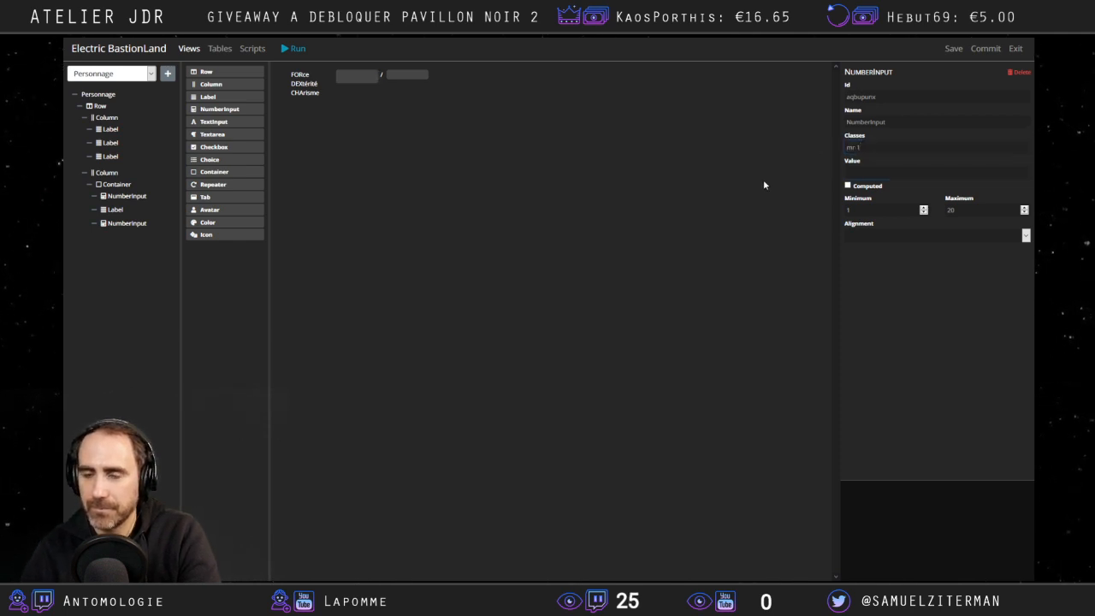
# Set the classes of the container's first number input back to mb-2.
pyautogui.moveTo(908, 152); pyautogui.dragTo(727, 154)
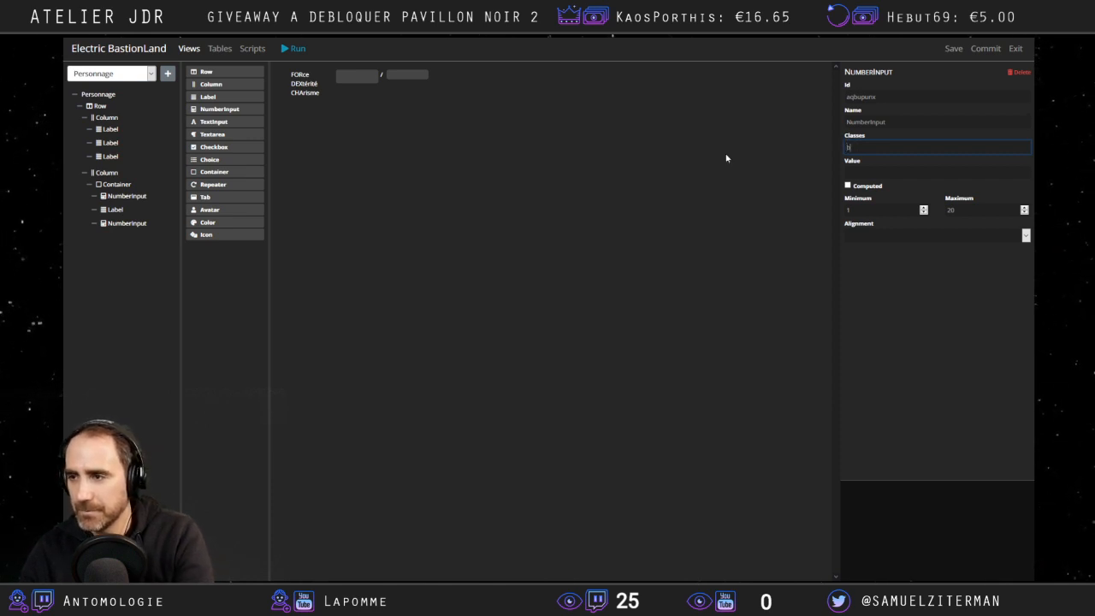
pyautogui.write('mb-2')
pyautogui.click(740, 151)
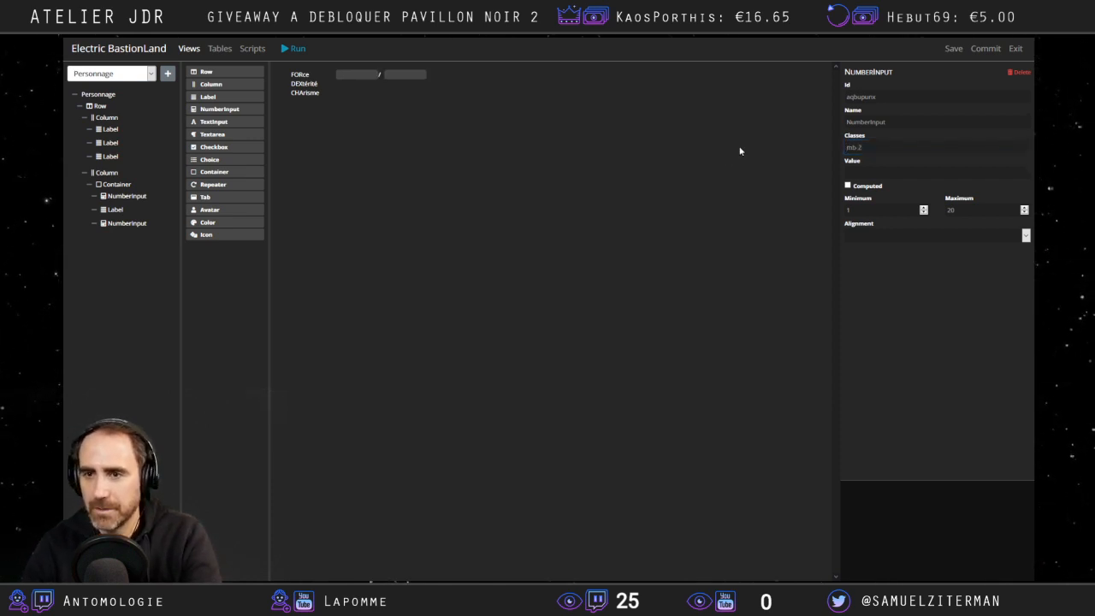
# Try other margin classes such as mr-3 on the slash label, and restore its classes to mr-2 mb-2.
pyautogui.click(114, 210)
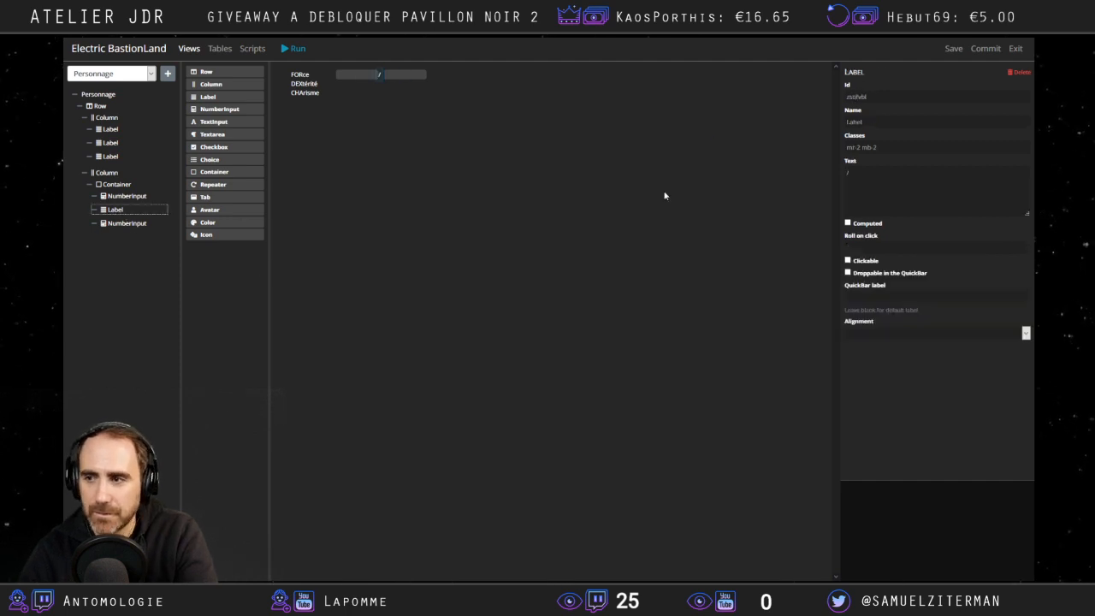
pyautogui.click(863, 147)
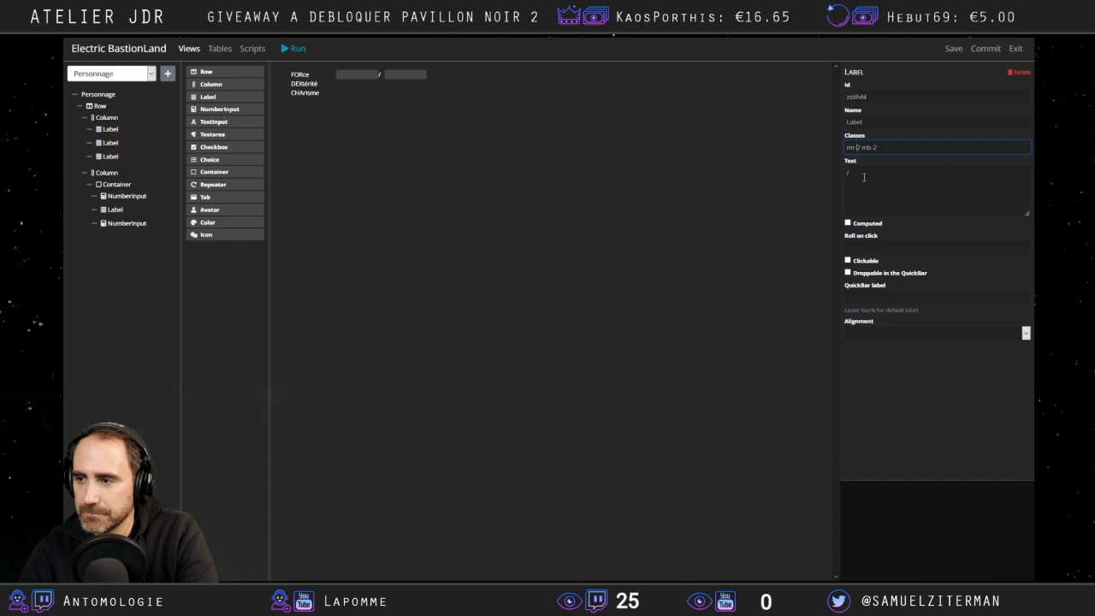
pyautogui.click(866, 185)
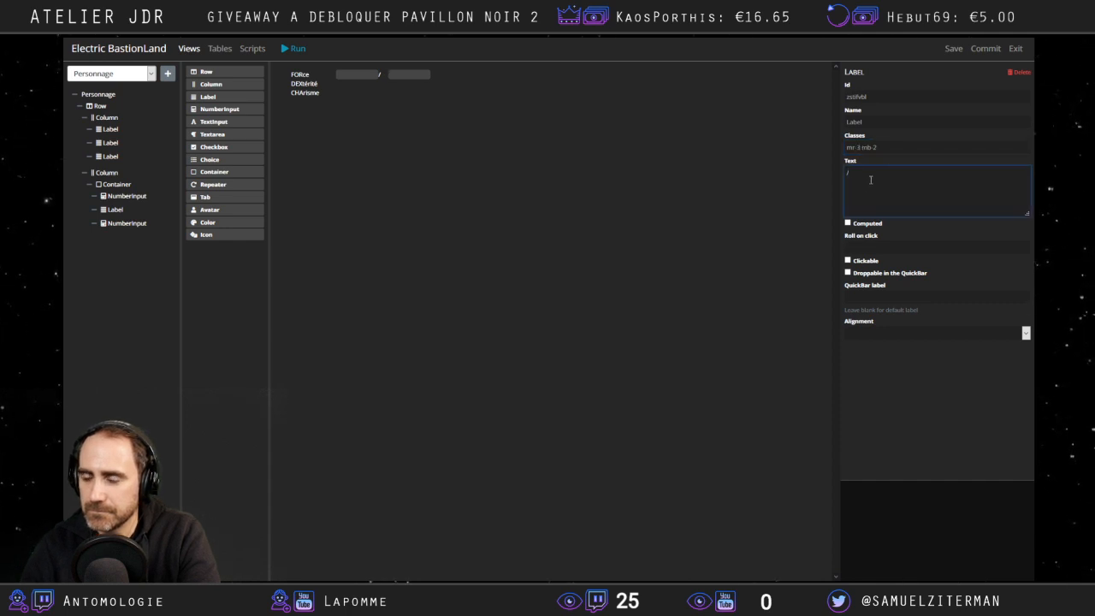
pyautogui.click(860, 147)
pyautogui.press('BackSpace')
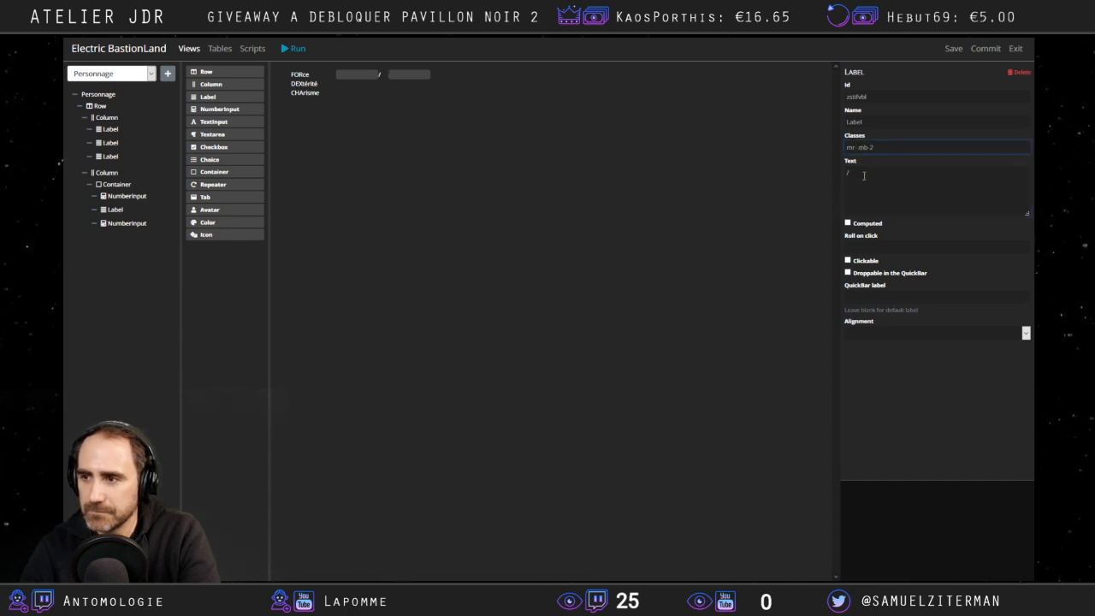
pyautogui.click(881, 147)
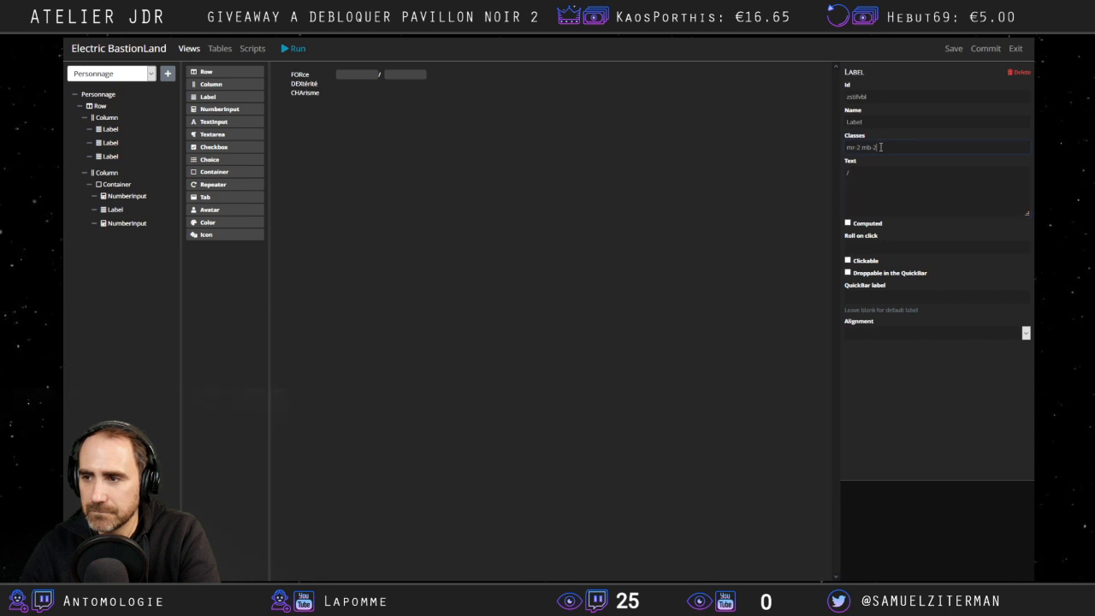
pyautogui.write('3')
pyautogui.click(867, 176)
pyautogui.click(890, 148)
pyautogui.press('BackSpace')
pyautogui.write('2')
pyautogui.click(388, 233)
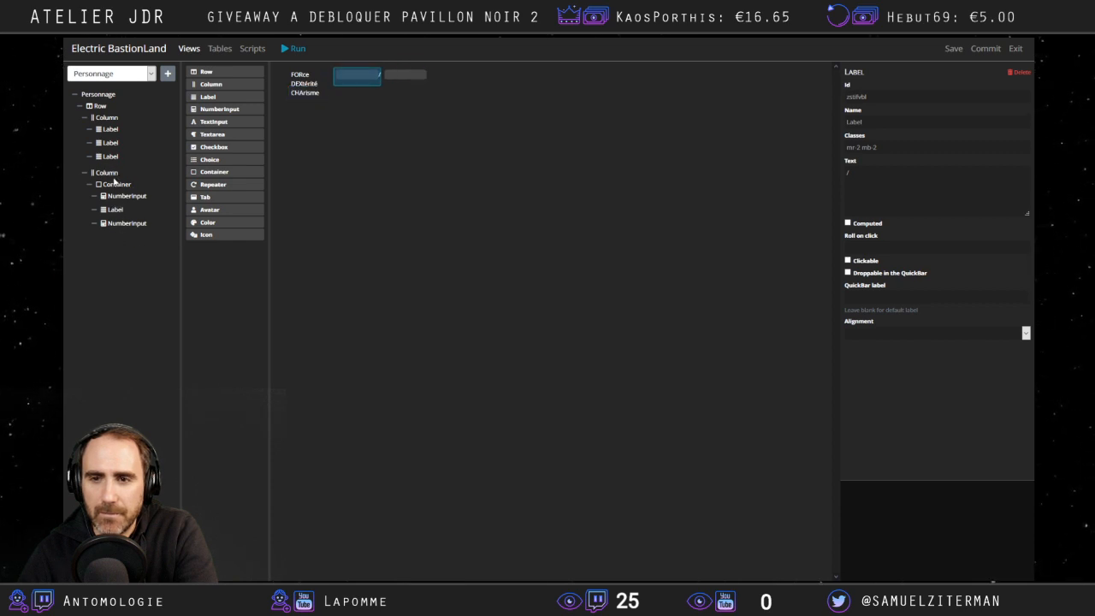
# Try adding a container at the start of the row, and delete it.
pyautogui.moveTo(99, 174); pyautogui.dragTo(132, 170)
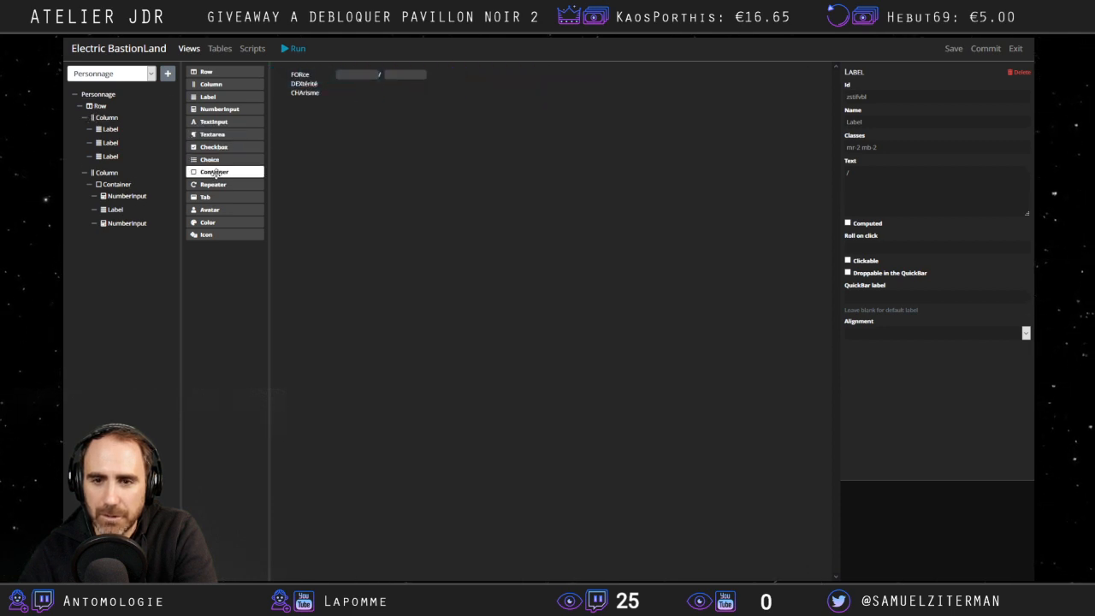
pyautogui.moveTo(214, 174); pyautogui.dragTo(119, 116)
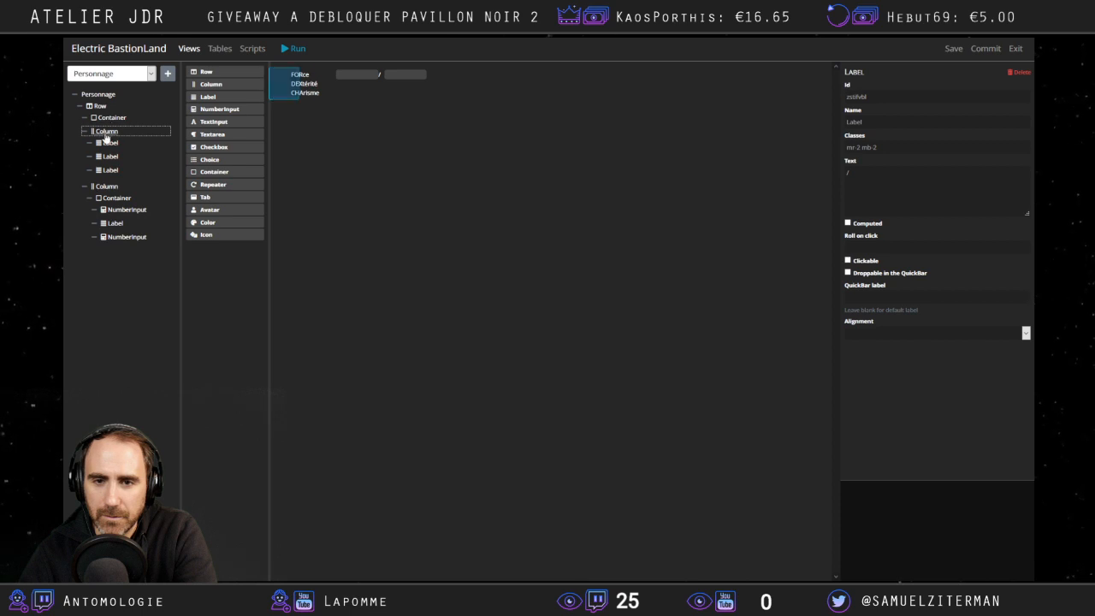
pyautogui.rightClick(108, 118)
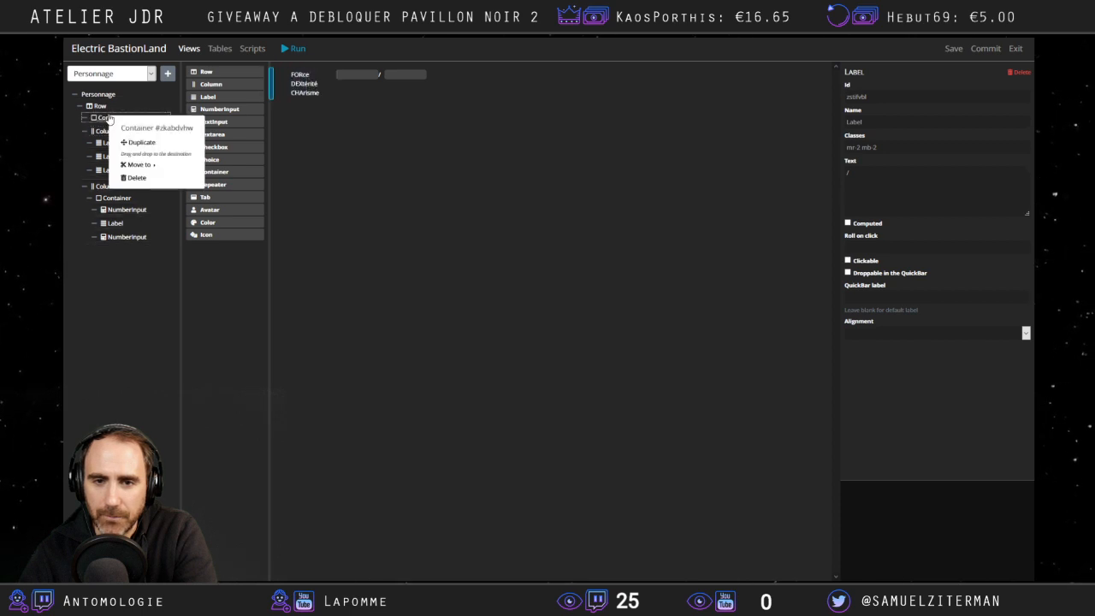
pyautogui.click(132, 177)
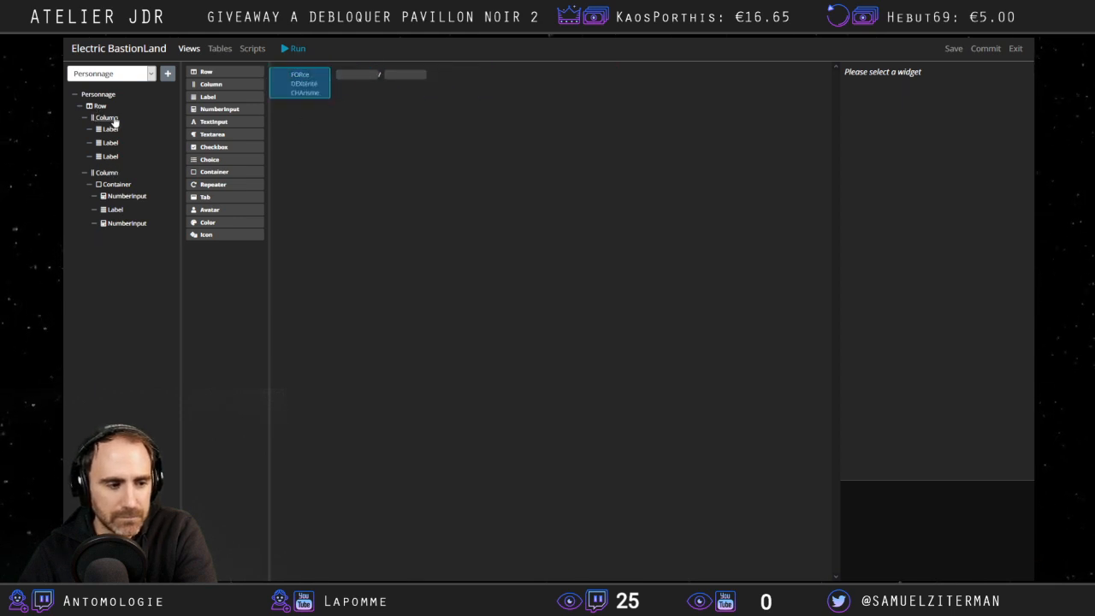
# Try placing a duplicate of the second column inside and below the row, and delete the copy.
pyautogui.rightClick(110, 177)
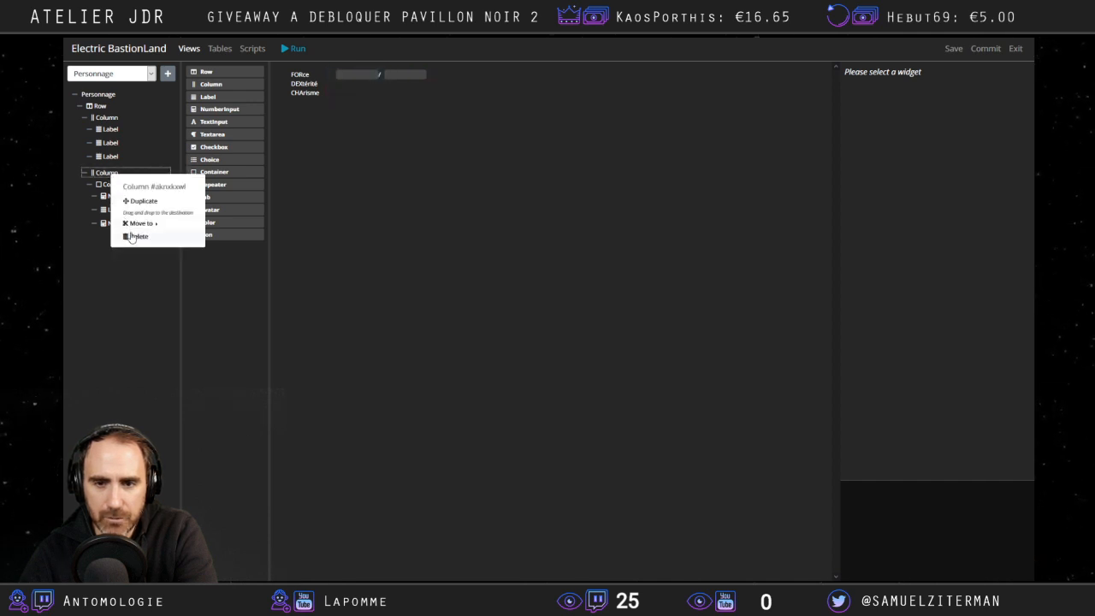
pyautogui.moveTo(127, 202); pyautogui.dragTo(83, 263)
pyautogui.click(154, 341)
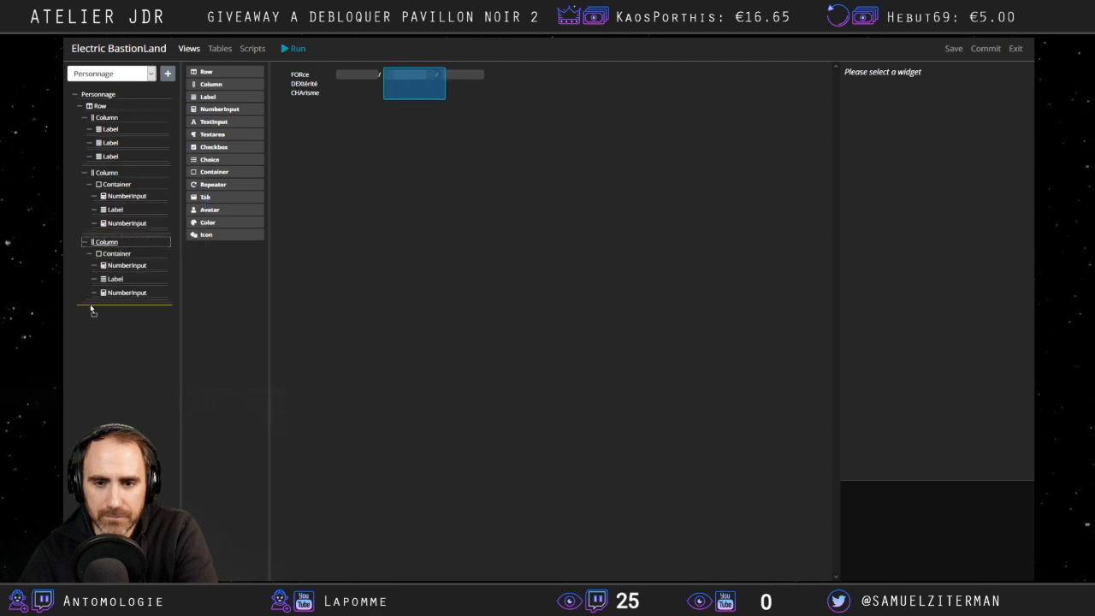
pyautogui.moveTo(92, 310); pyautogui.dragTo(87, 311)
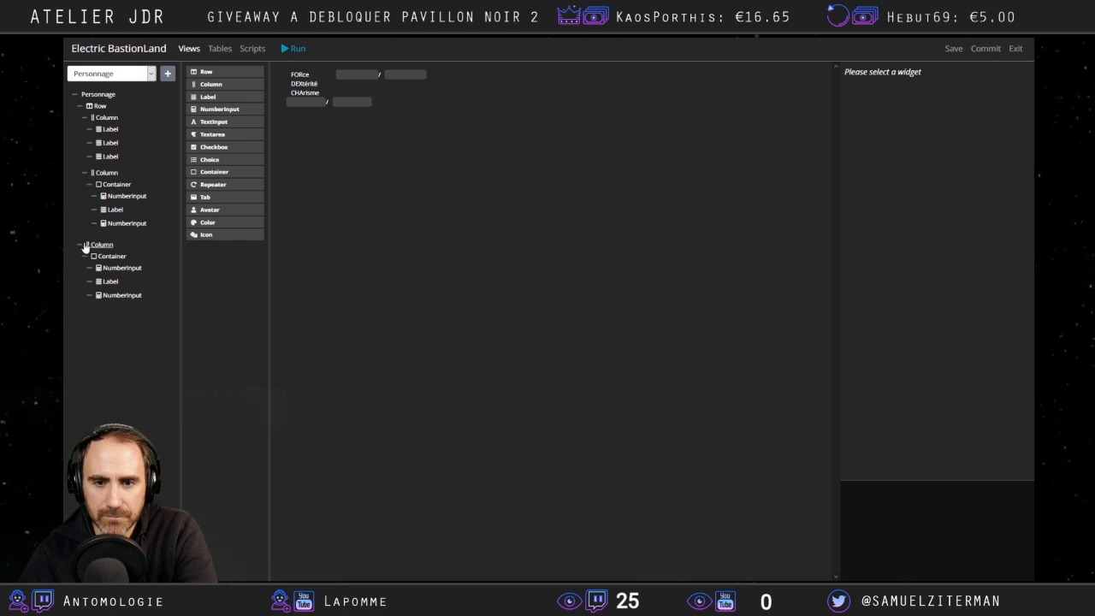
pyautogui.moveTo(89, 246)
pyautogui.mouseDown()
pyautogui.moveTo(92, 124)
pyautogui.moveTo(84, 139)
pyautogui.mouseUp()
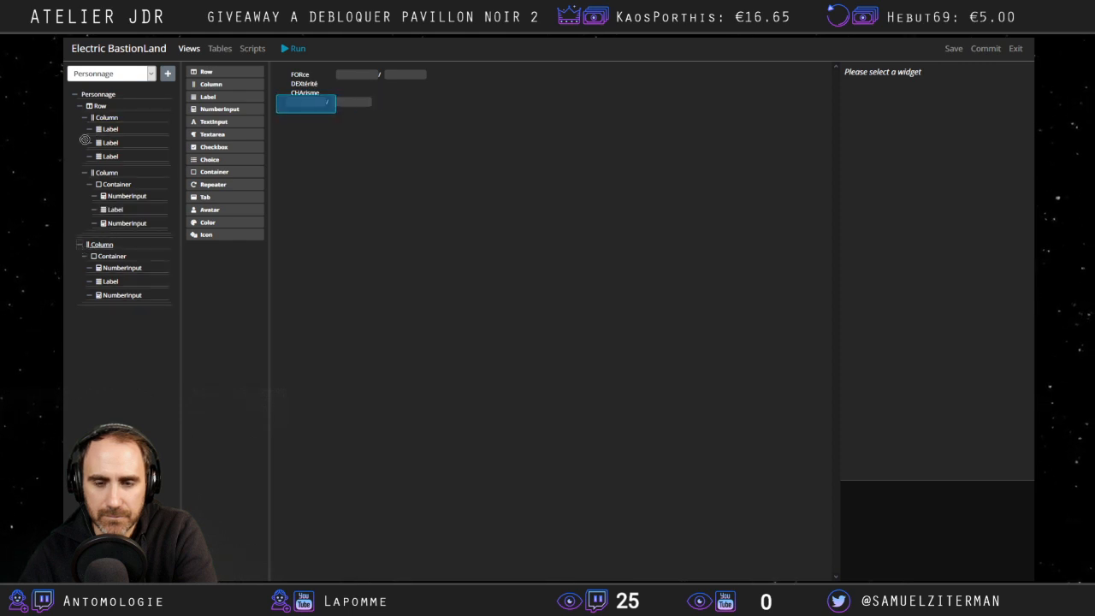
pyautogui.moveTo(81, 225)
pyautogui.mouseDown()
pyautogui.moveTo(85, 244)
pyautogui.moveTo(96, 240)
pyautogui.mouseUp()
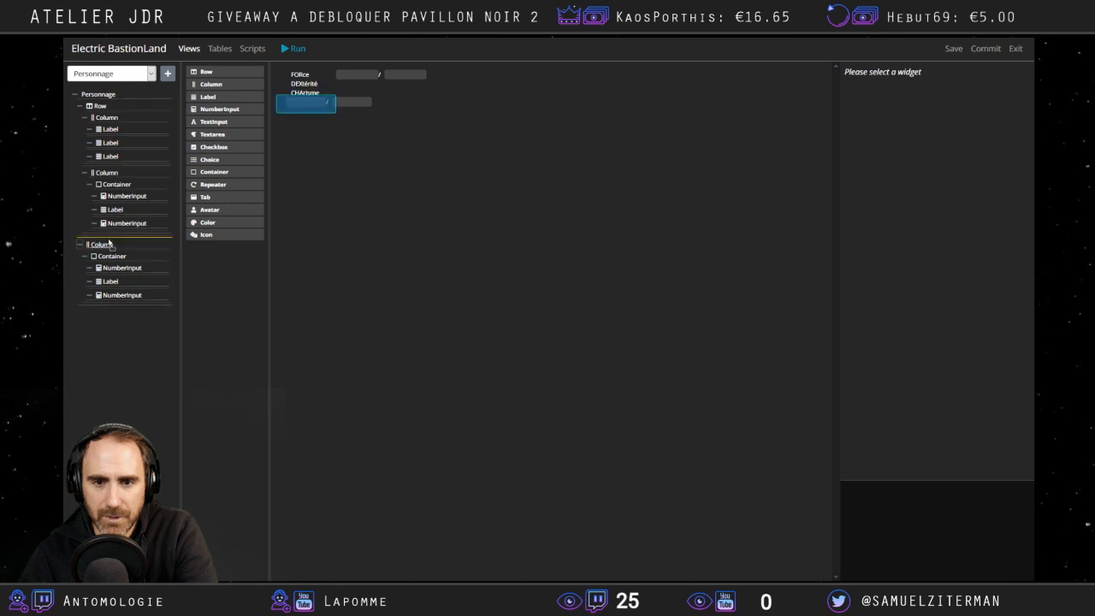
pyautogui.moveTo(82, 248); pyautogui.dragTo(111, 236)
pyautogui.rightClick(106, 243)
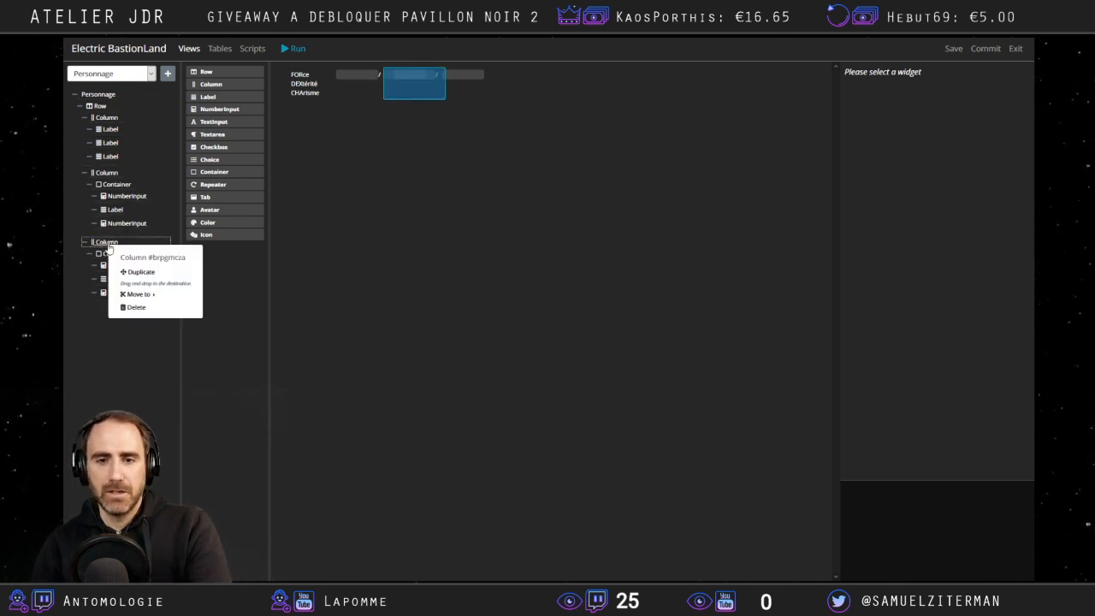
pyautogui.click(133, 310)
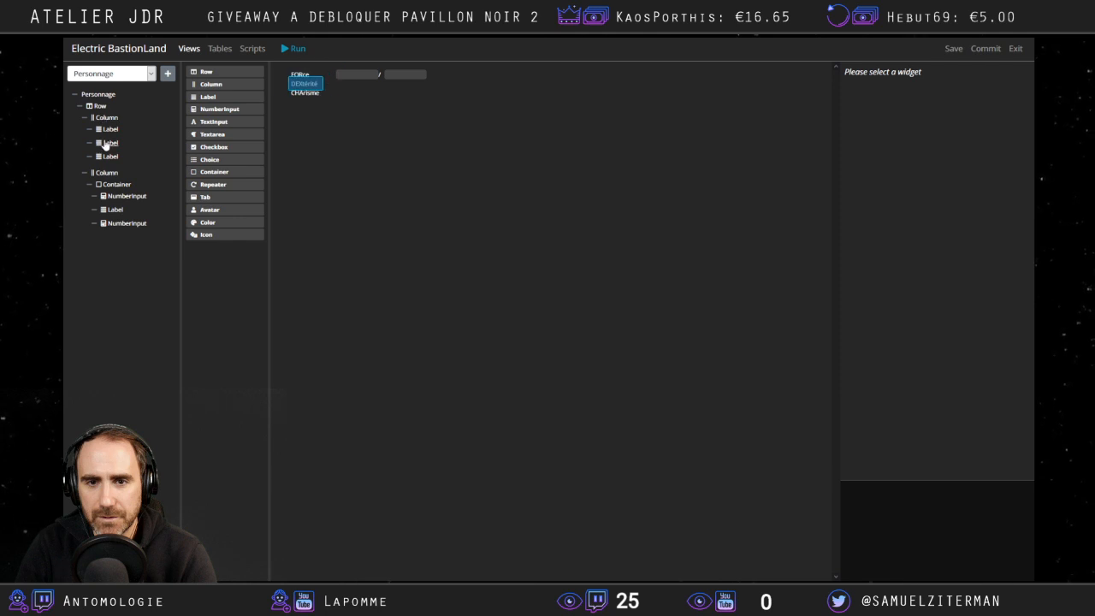
# Move the DEXtérité and CHArisme labels out of the first column to below the row and delete both.
pyautogui.moveTo(106, 144); pyautogui.dragTo(93, 237)
pyautogui.moveTo(116, 151); pyautogui.dragTo(102, 241)
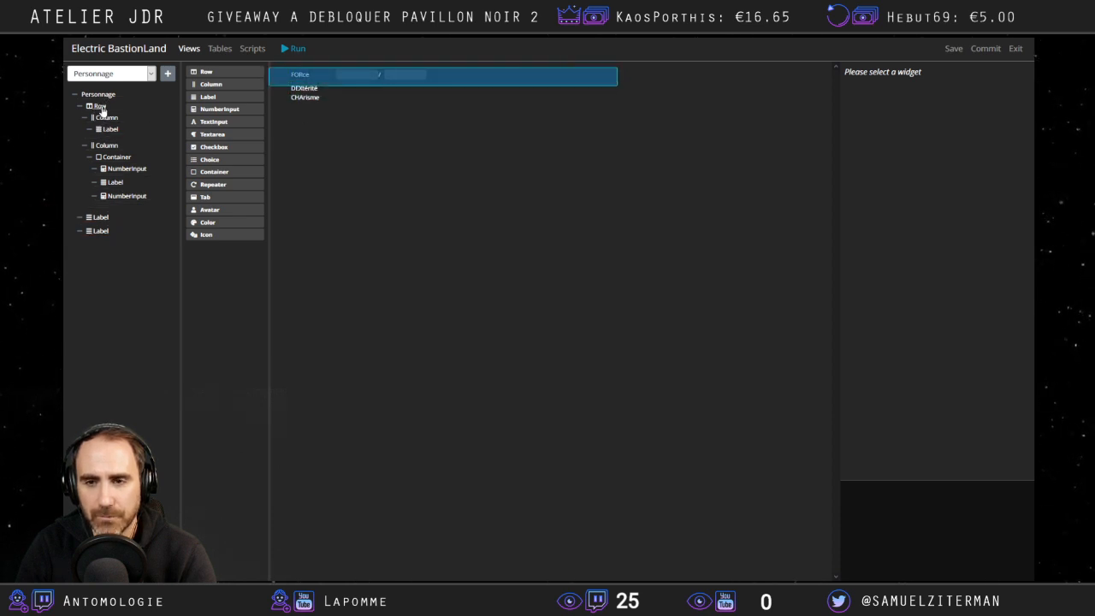
pyautogui.rightClick(100, 218)
pyautogui.click(126, 279)
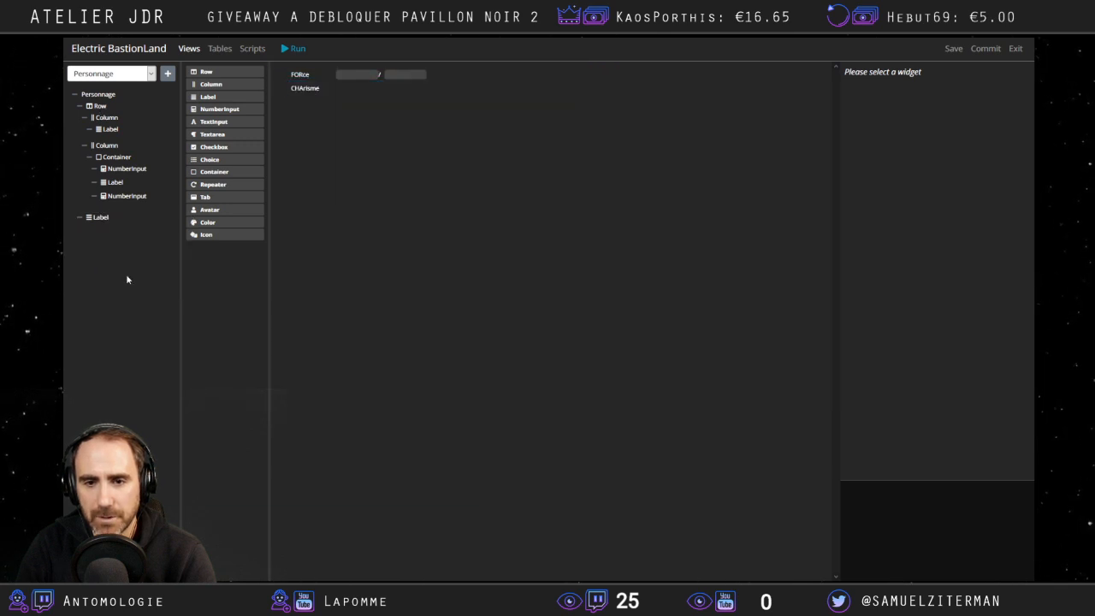
pyautogui.rightClick(113, 220)
pyautogui.click(128, 279)
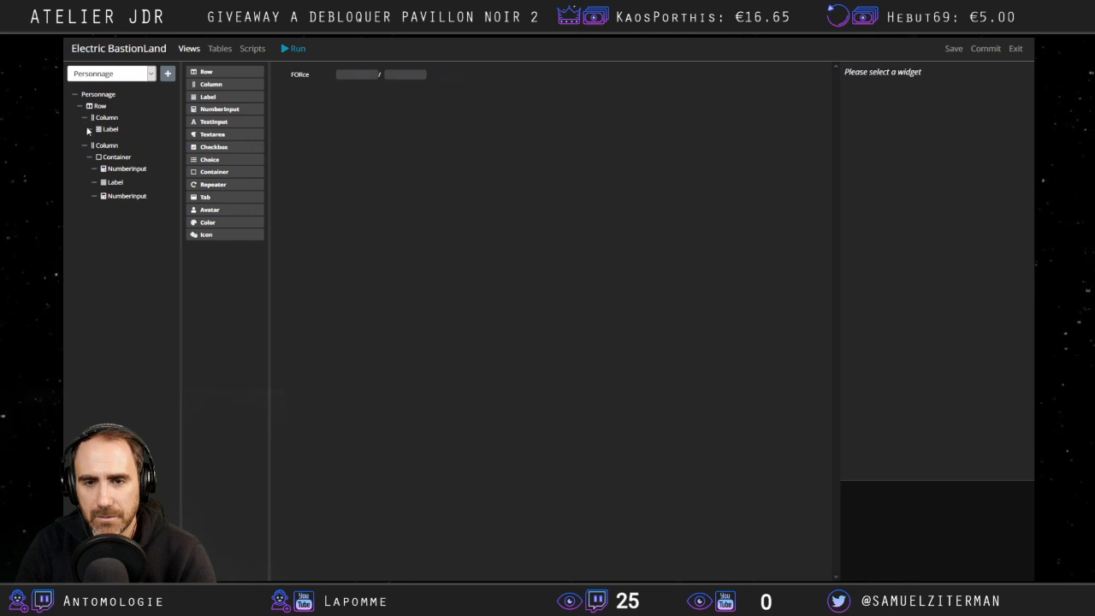
# Duplicate the FORce row twice, placing each copy beneath the previous row.
pyautogui.rightClick(96, 106)
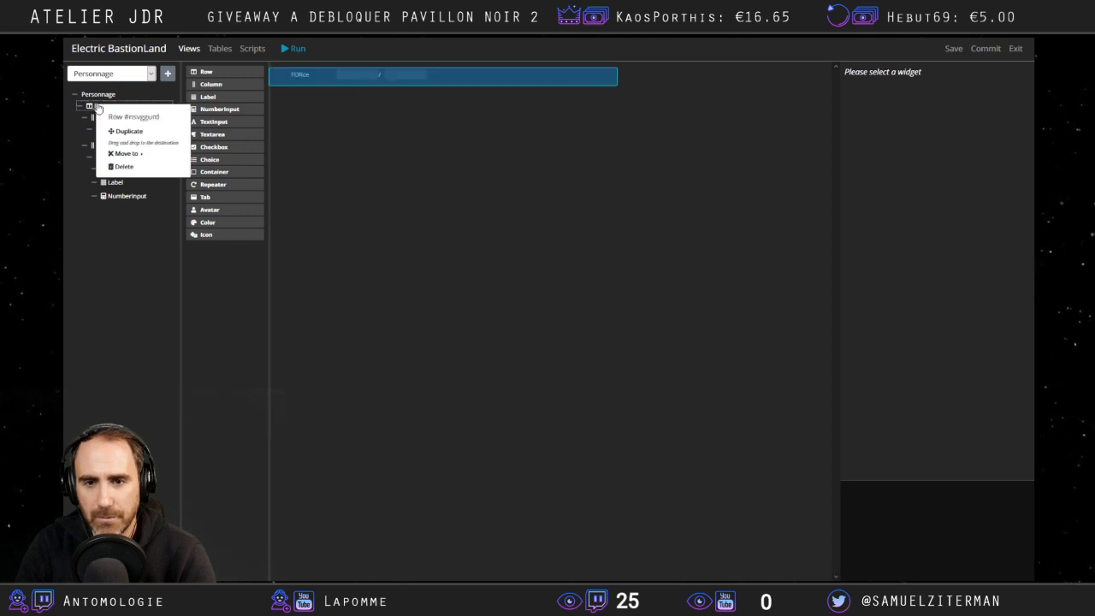
pyautogui.moveTo(118, 133); pyautogui.dragTo(87, 214)
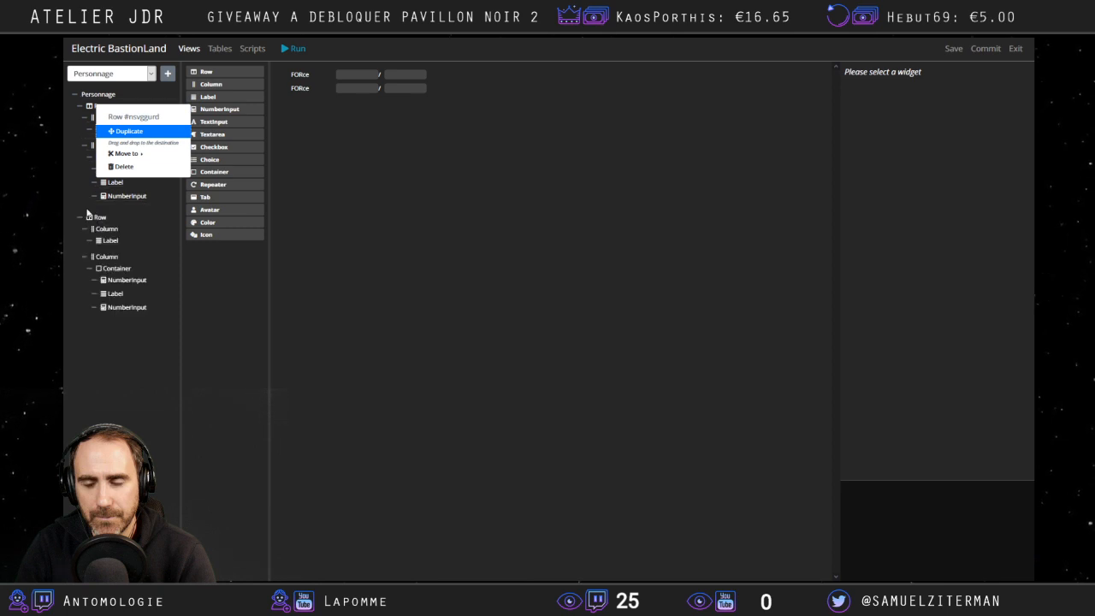
pyautogui.moveTo(127, 133); pyautogui.dragTo(99, 259)
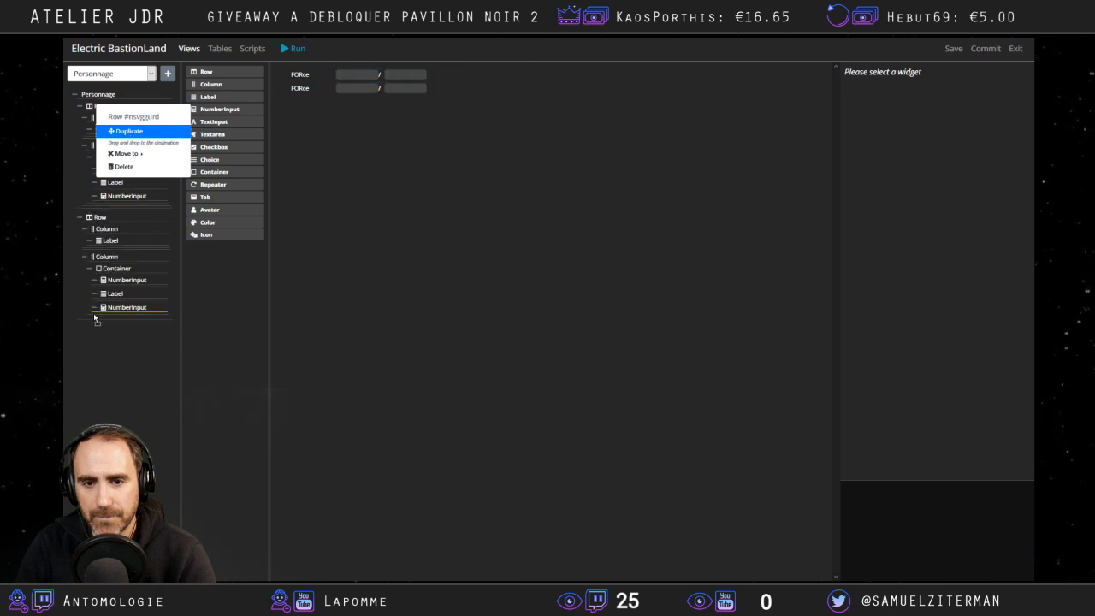
pyautogui.moveTo(96, 325); pyautogui.dragTo(96, 325)
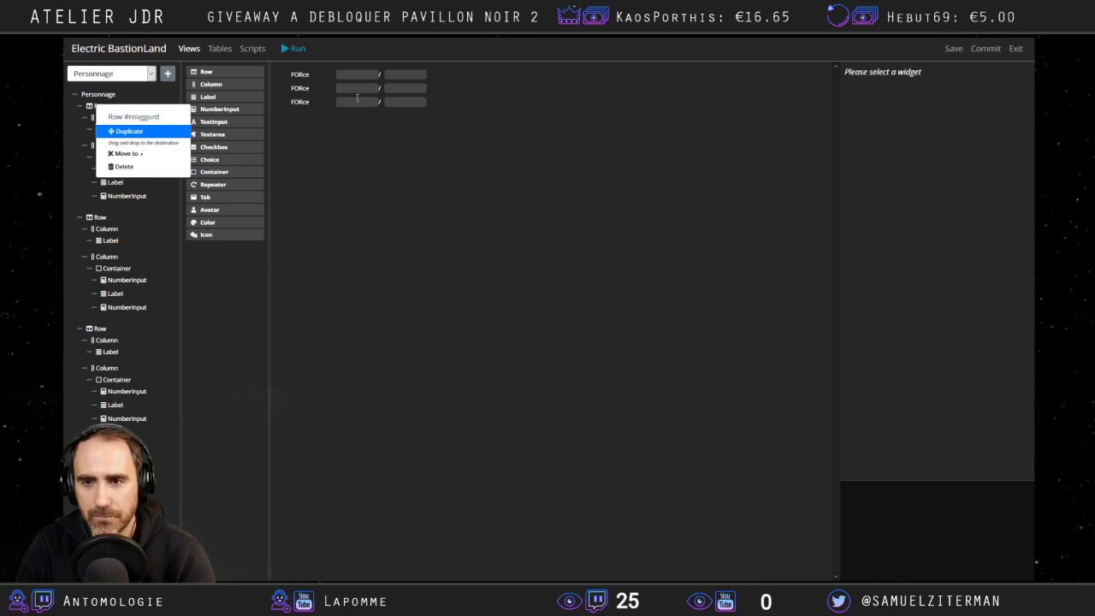
pyautogui.click(282, 309)
# Set the classes of the first number input in each of the three rows to mb-2 mr-2.
pyautogui.click(111, 182)
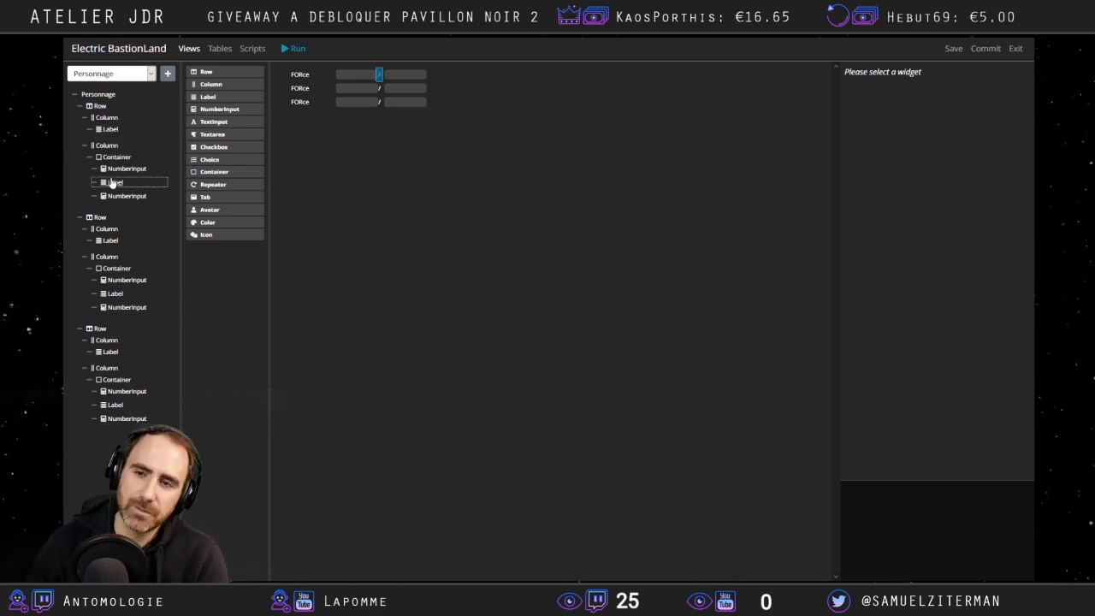
pyautogui.click(122, 168)
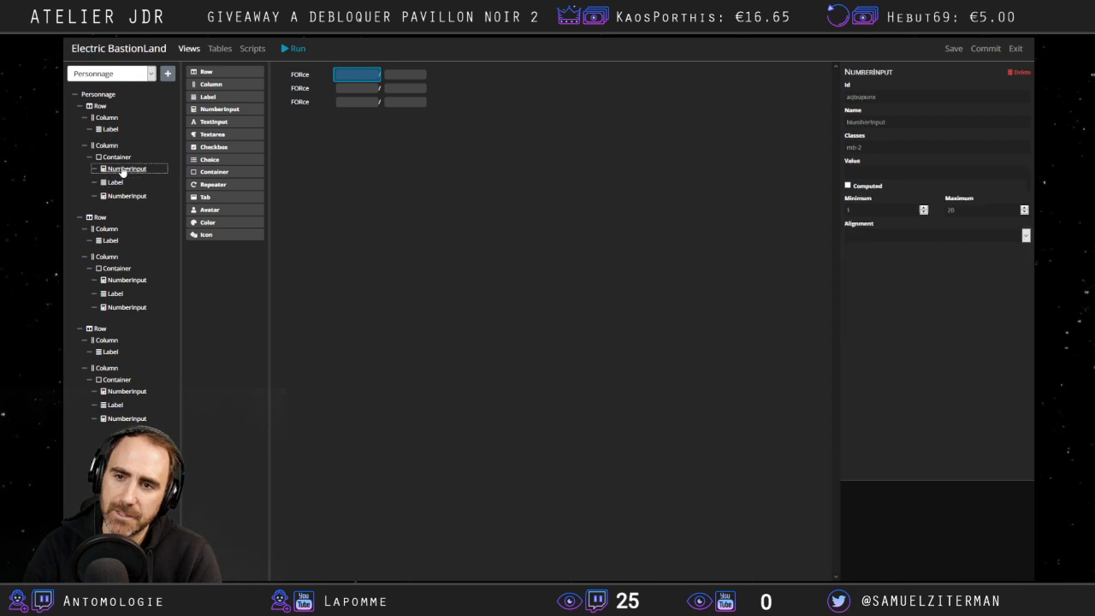
pyautogui.click(877, 149)
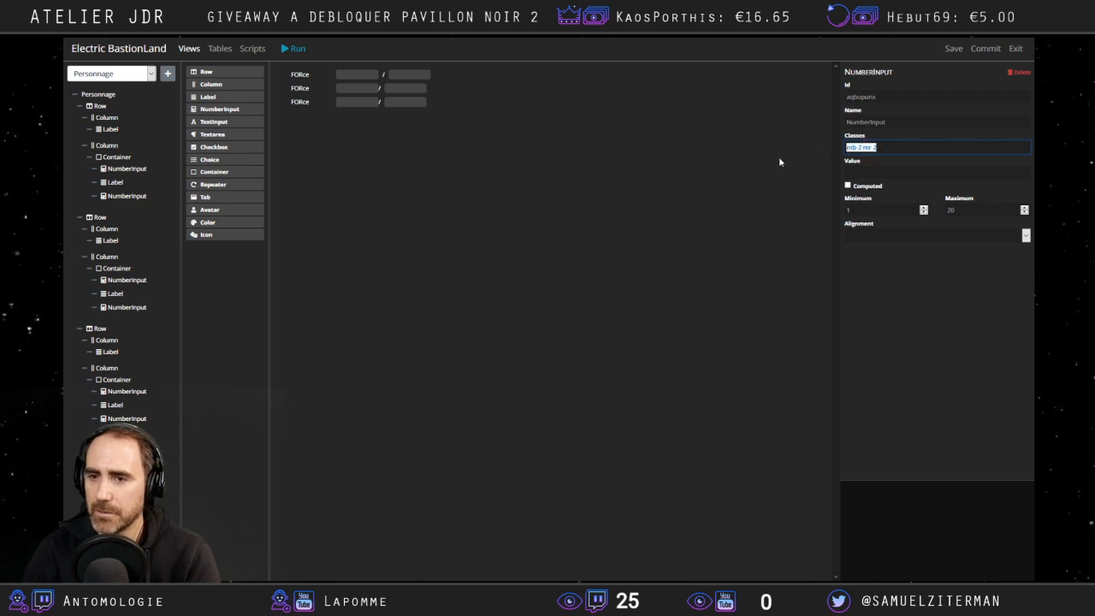
pyautogui.click(111, 280)
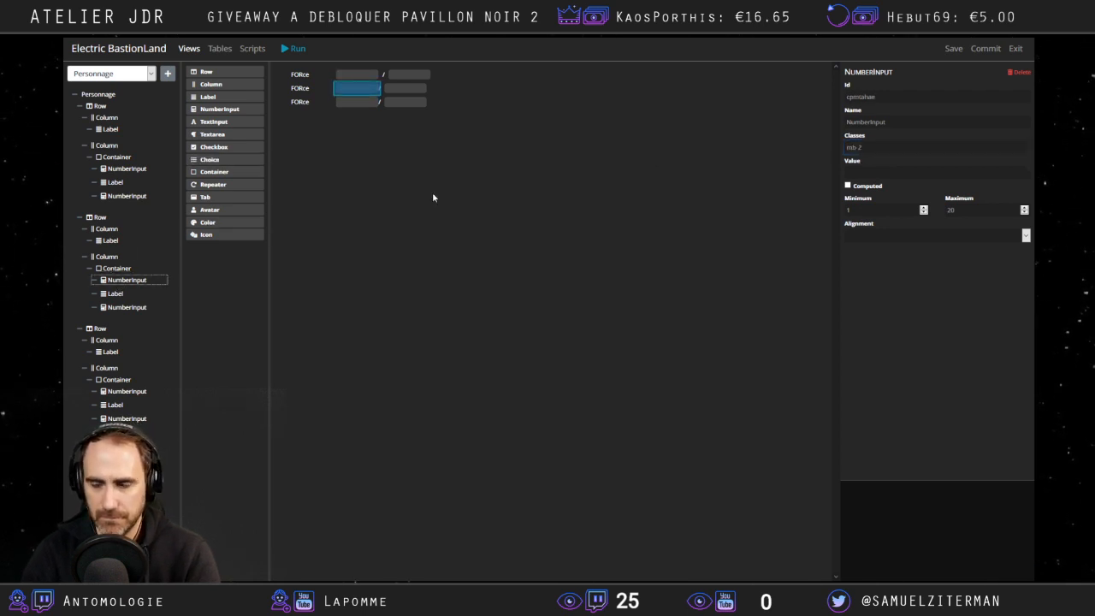
pyautogui.moveTo(876, 146); pyautogui.dragTo(771, 149)
pyautogui.write('mb-2 mr-2')
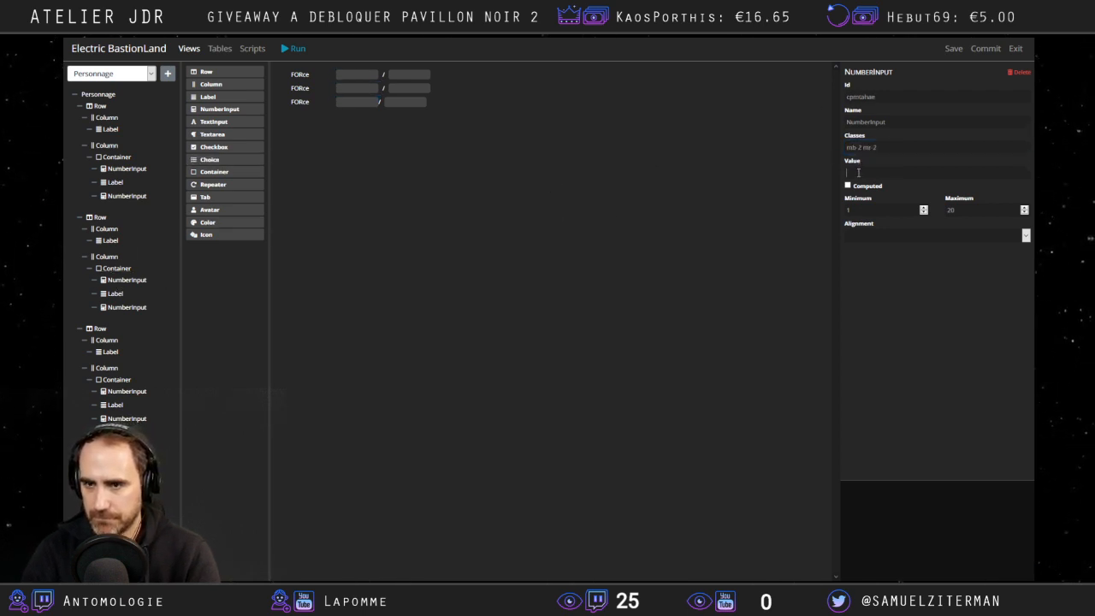
pyautogui.click(127, 391)
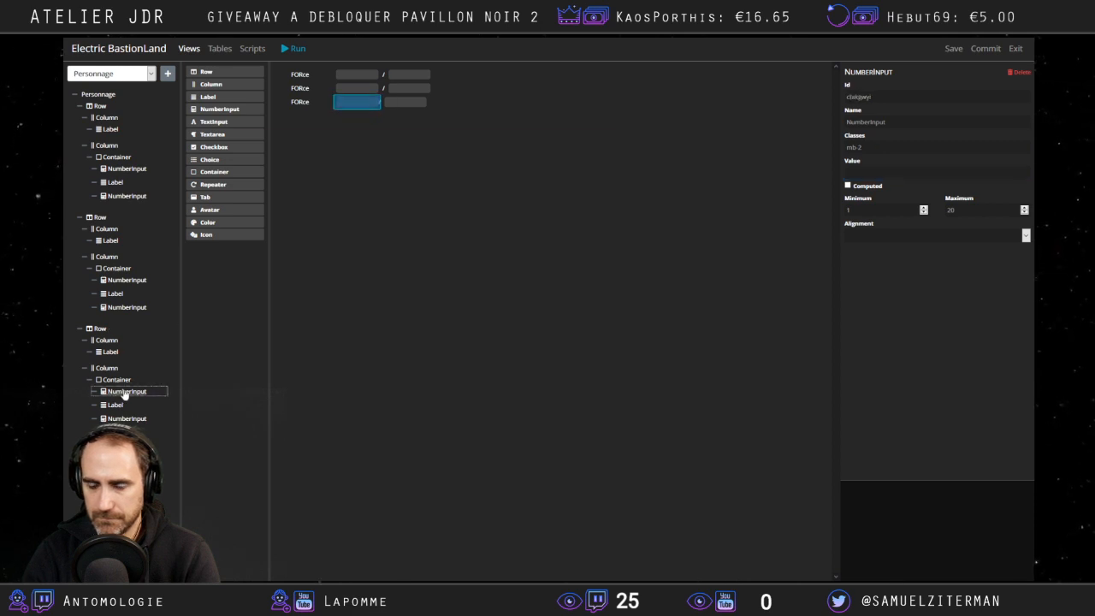
pyautogui.moveTo(881, 147); pyautogui.dragTo(704, 234)
pyautogui.write('mb-2 mr-2')
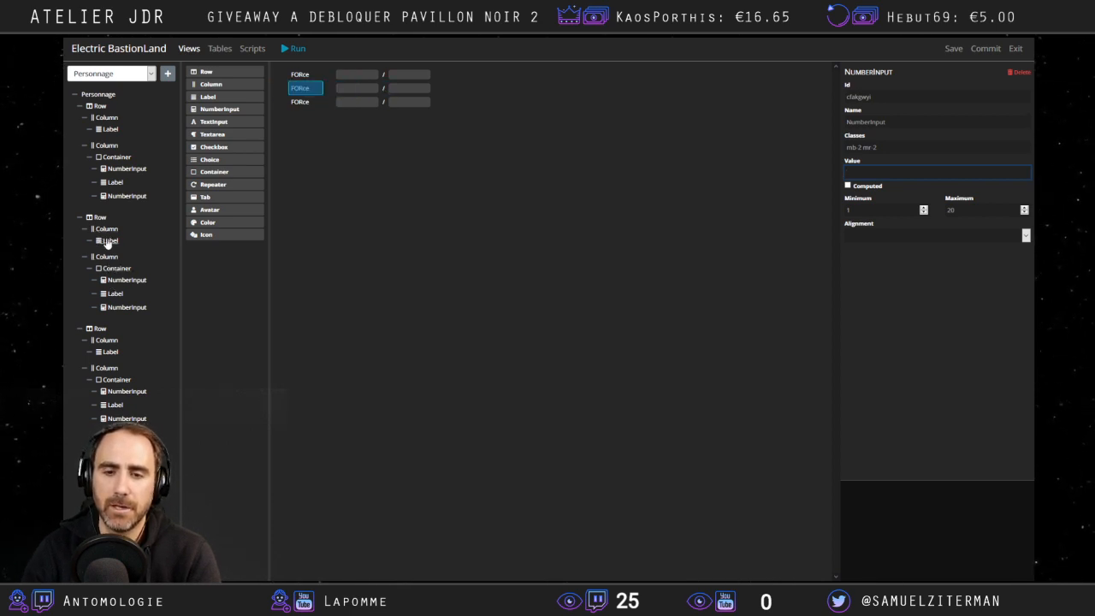
pyautogui.moveTo(92, 105); pyautogui.dragTo(130, 112)
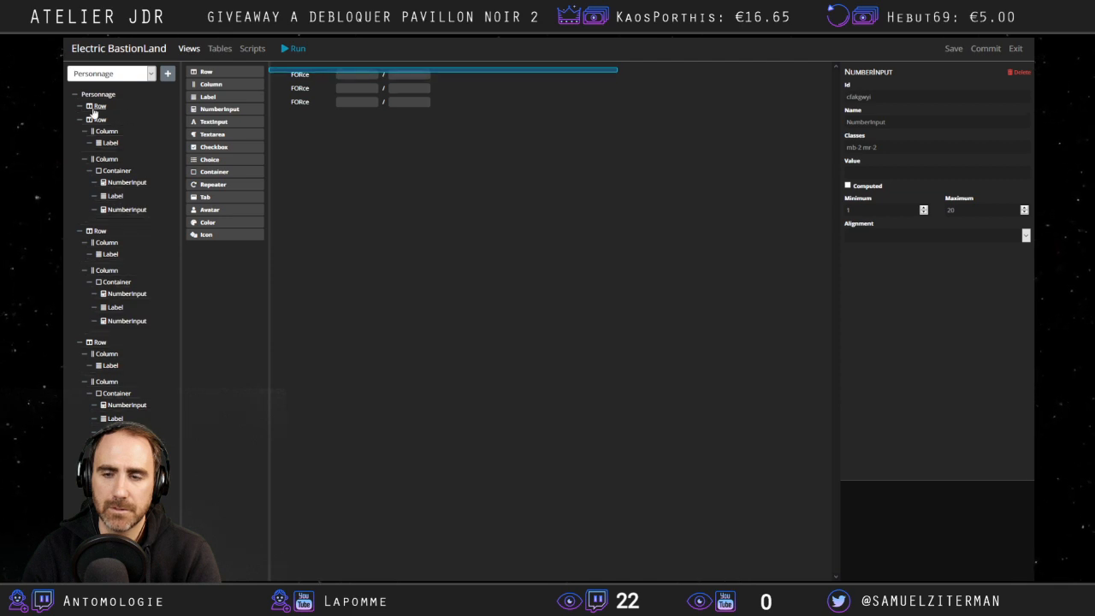
pyautogui.rightClick(100, 109)
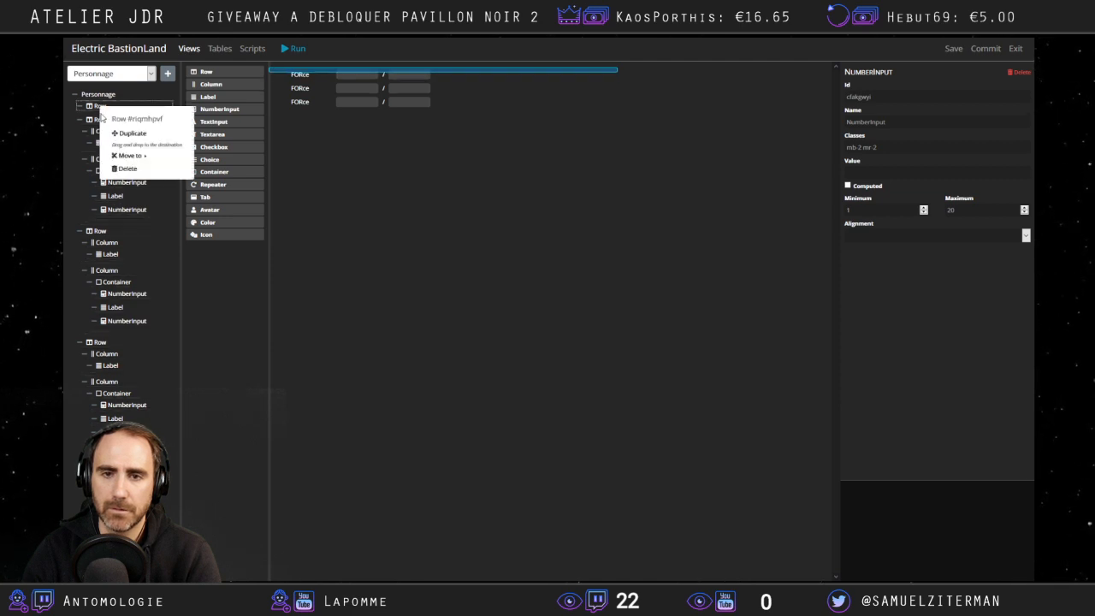
pyautogui.click(125, 167)
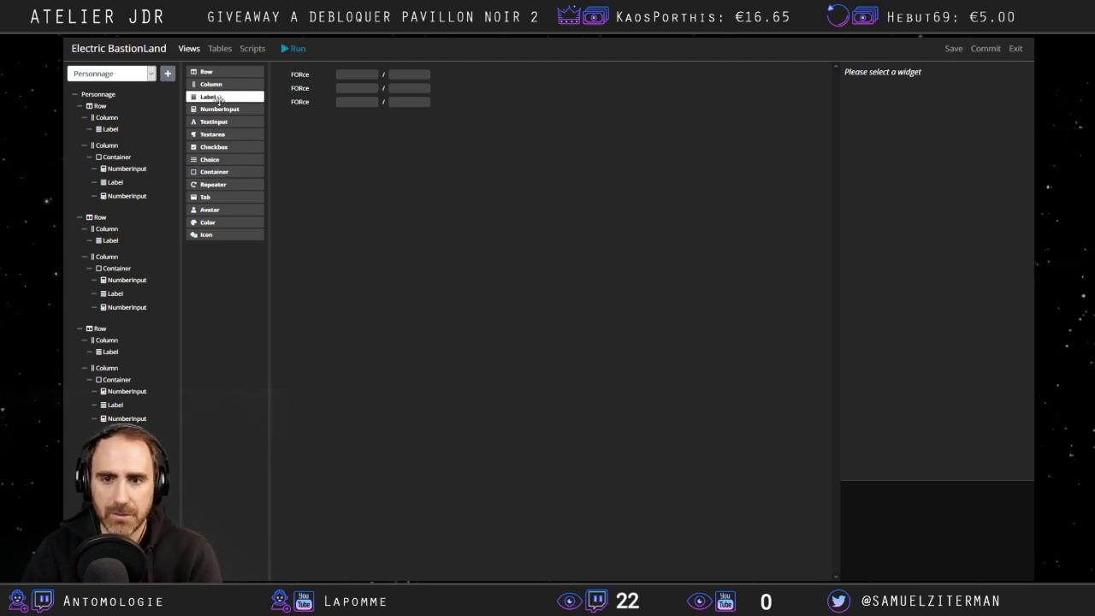
# Add a column at the start of the Personnage view and move all three FORce rows into it.
pyautogui.moveTo(219, 90); pyautogui.dragTo(86, 107)
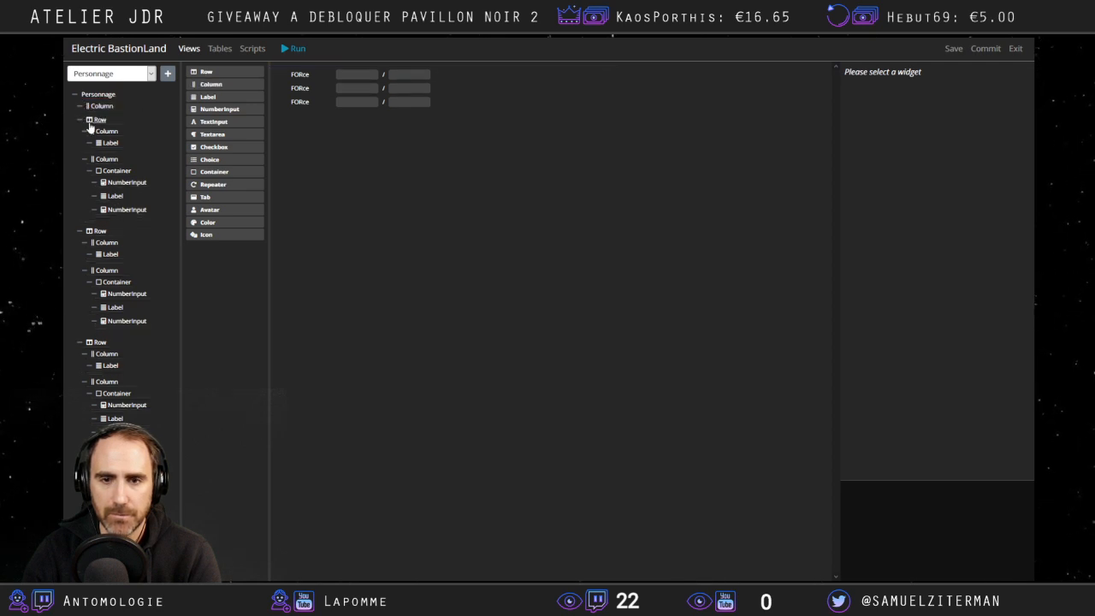
pyautogui.moveTo(96, 120); pyautogui.dragTo(110, 113)
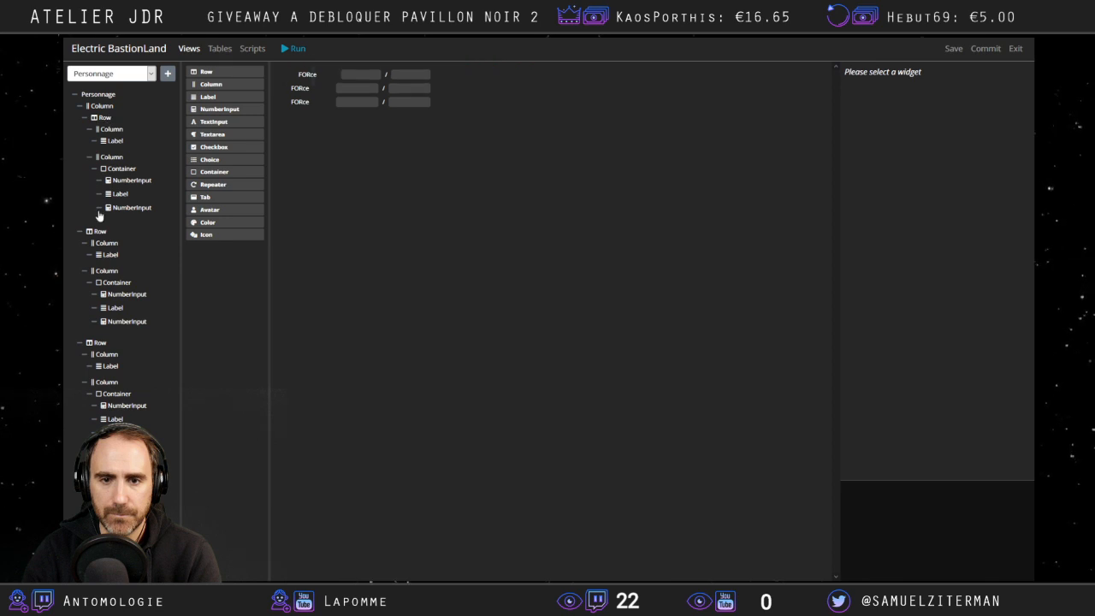
pyautogui.moveTo(96, 231); pyautogui.dragTo(129, 110)
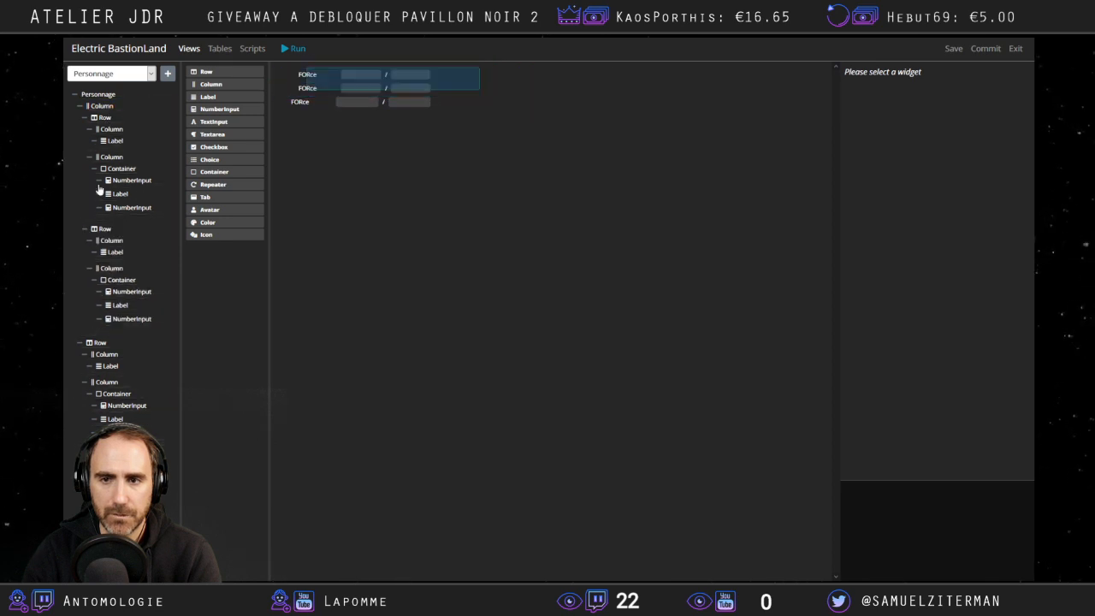
pyautogui.moveTo(97, 342); pyautogui.dragTo(109, 108)
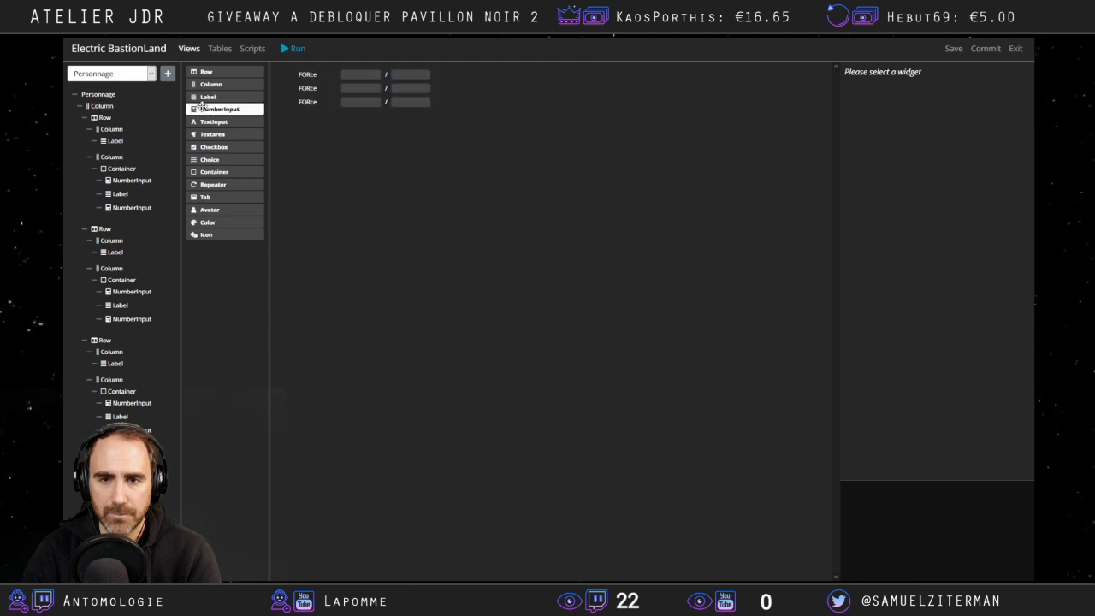
# Add a second top-level column below the ability column and nest the ability column in a new top-level row.
pyautogui.moveTo(207, 96); pyautogui.dragTo(79, 446)
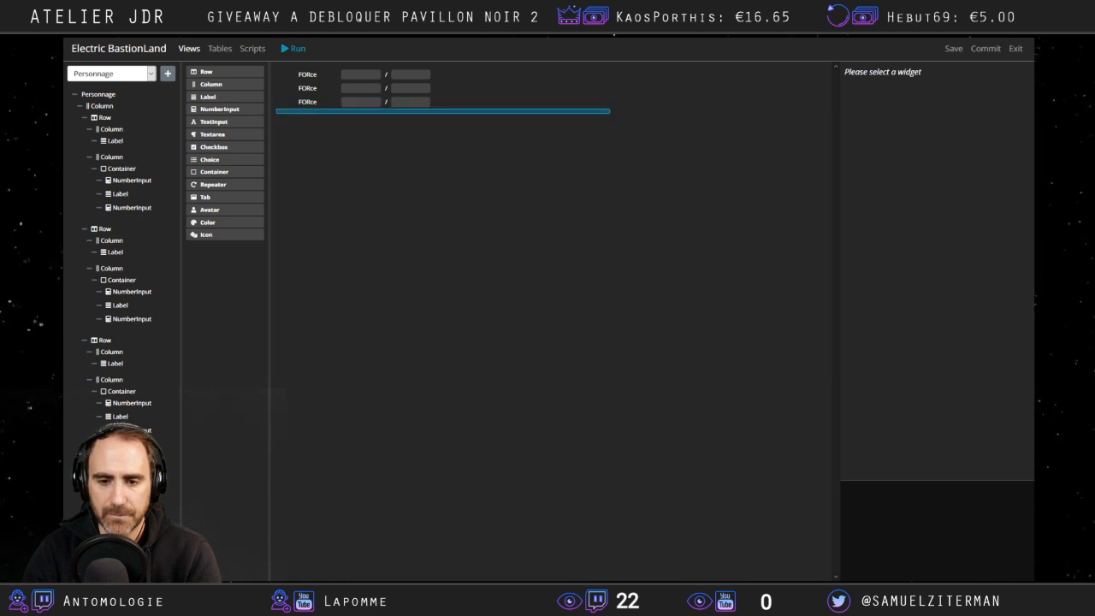
pyautogui.moveTo(204, 73); pyautogui.dragTo(98, 107)
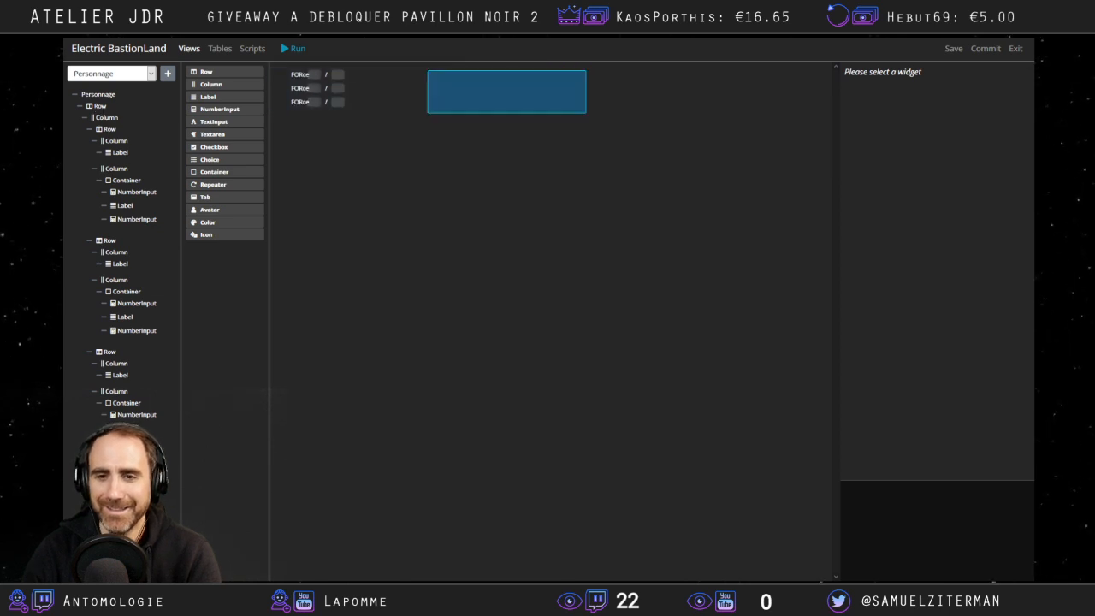
pyautogui.moveTo(113, 463); pyautogui.dragTo(162, 462)
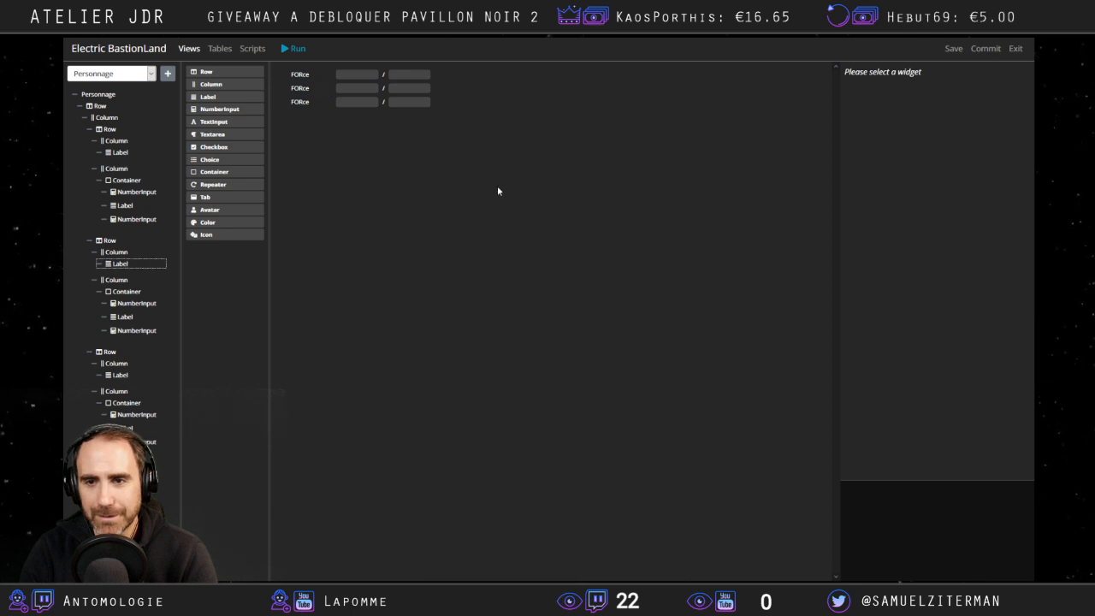
pyautogui.click(120, 264)
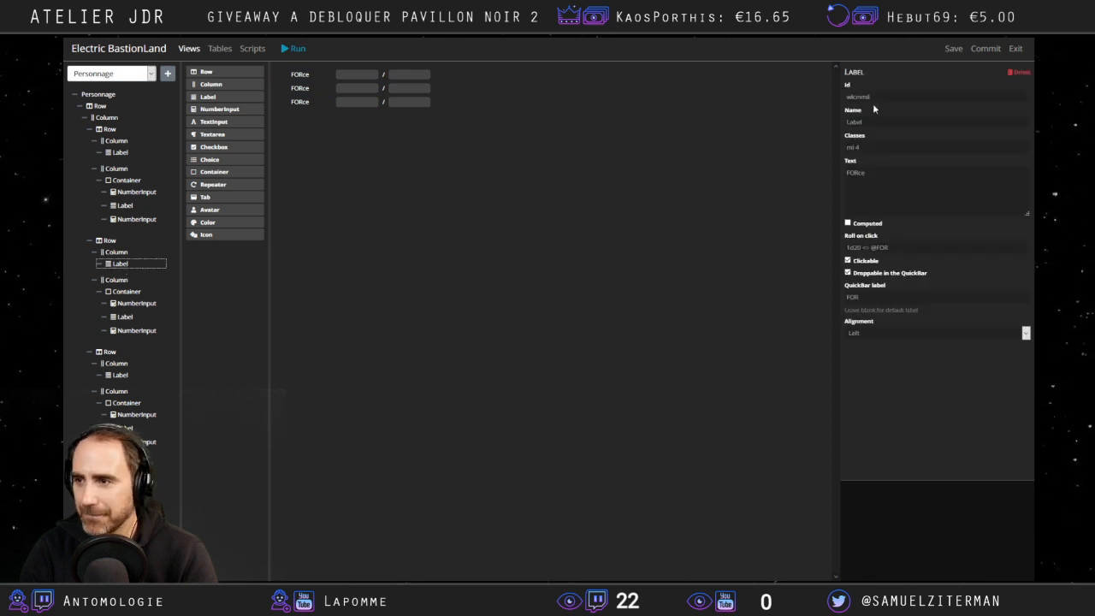
pyautogui.doubleClick(856, 173)
pyautogui.write('DE')
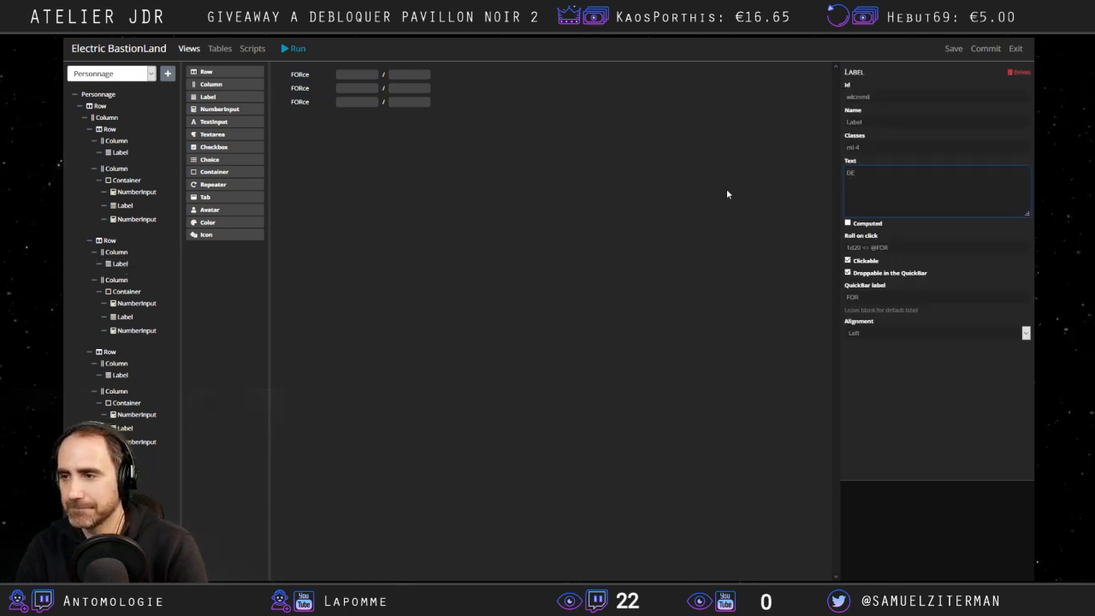
pyautogui.write('Xtérité')
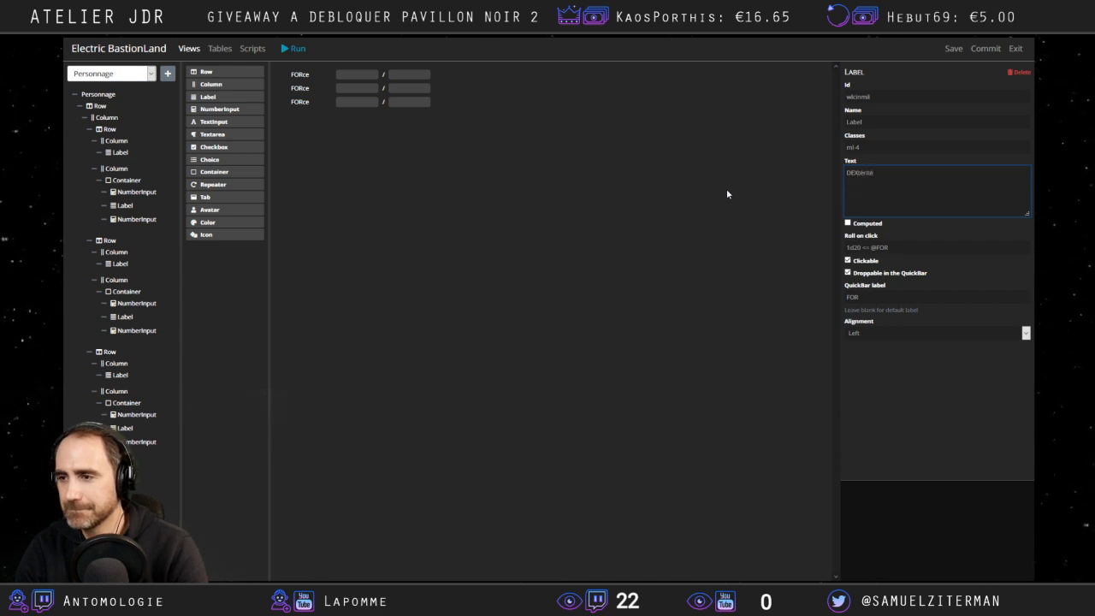
pyautogui.doubleClick(881, 247)
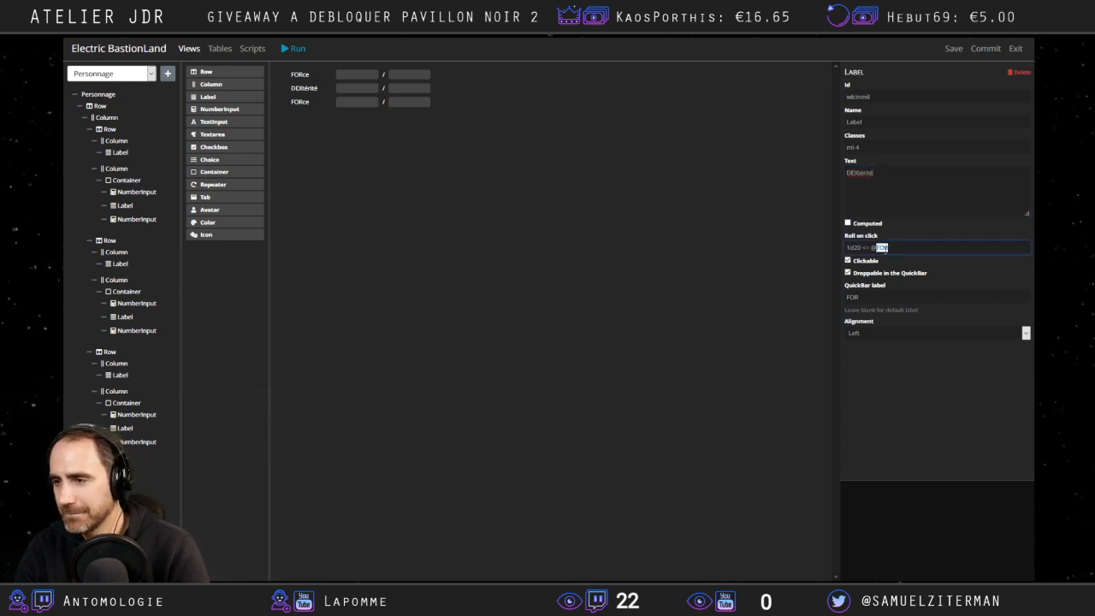
pyautogui.click(874, 296)
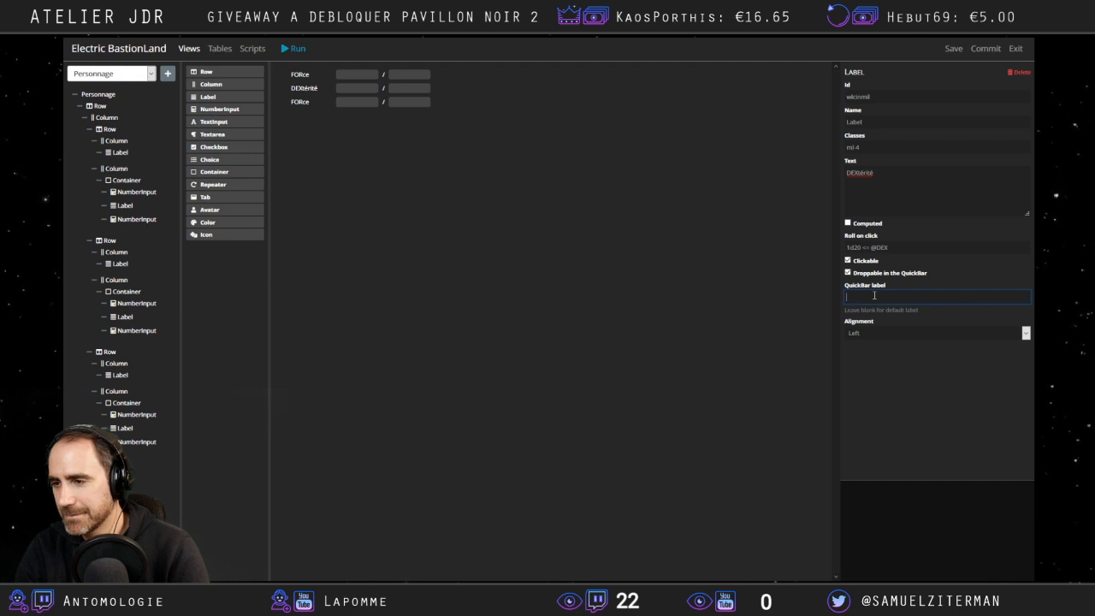
pyautogui.click(530, 217)
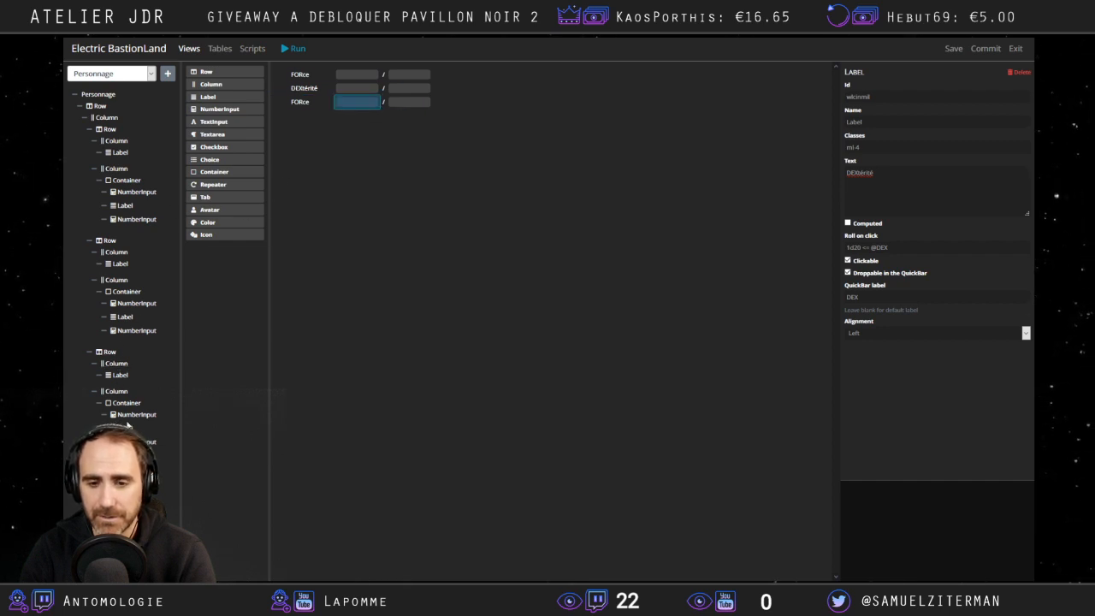
pyautogui.click(353, 74)
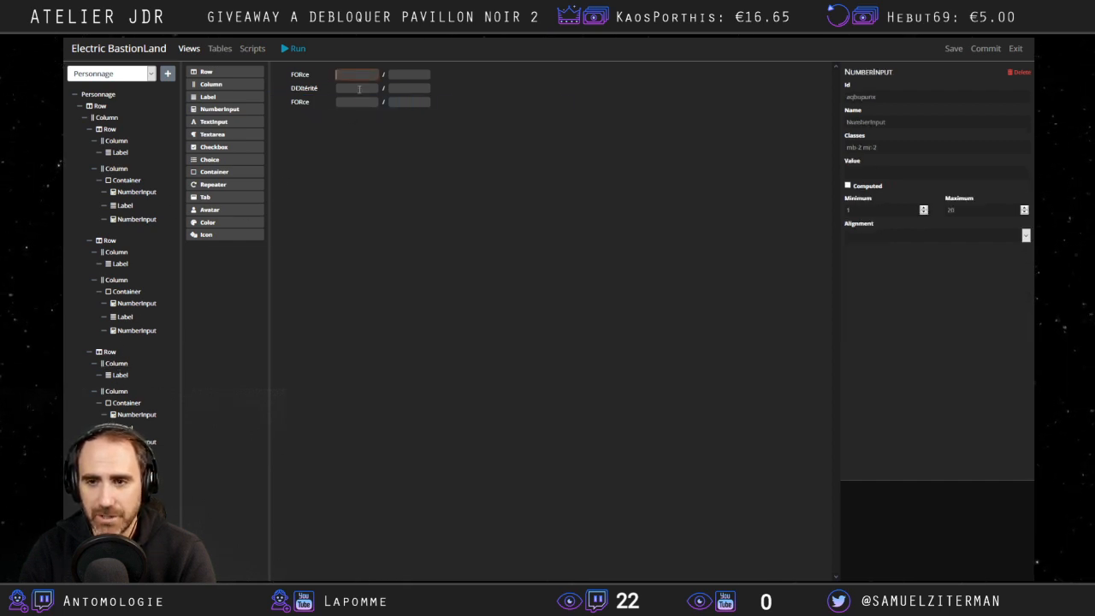
pyautogui.click(119, 376)
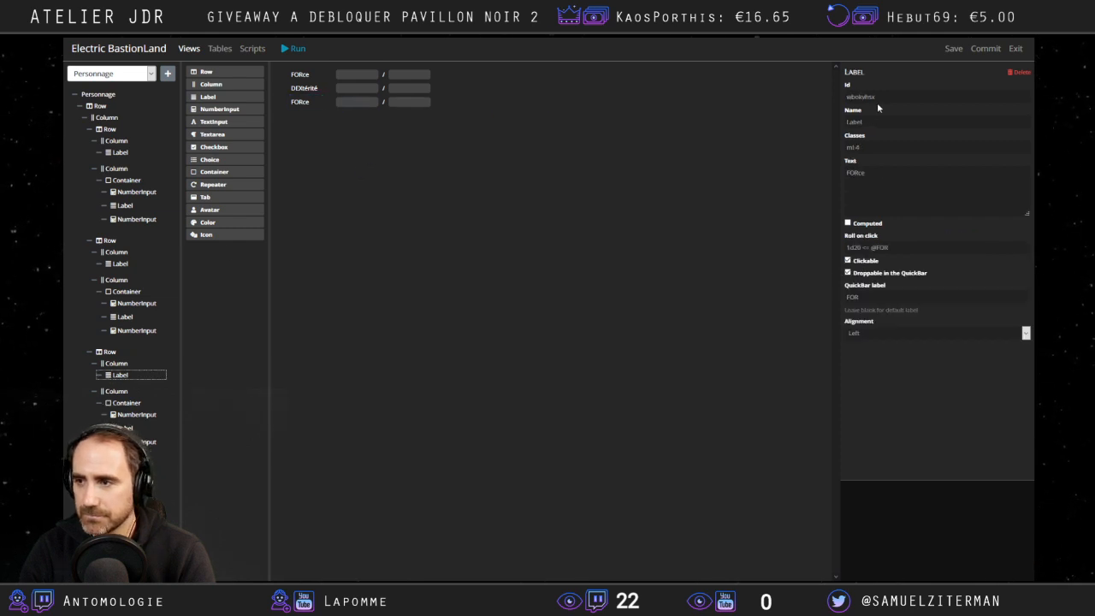
pyautogui.doubleClick(890, 172)
pyautogui.write('CHA')
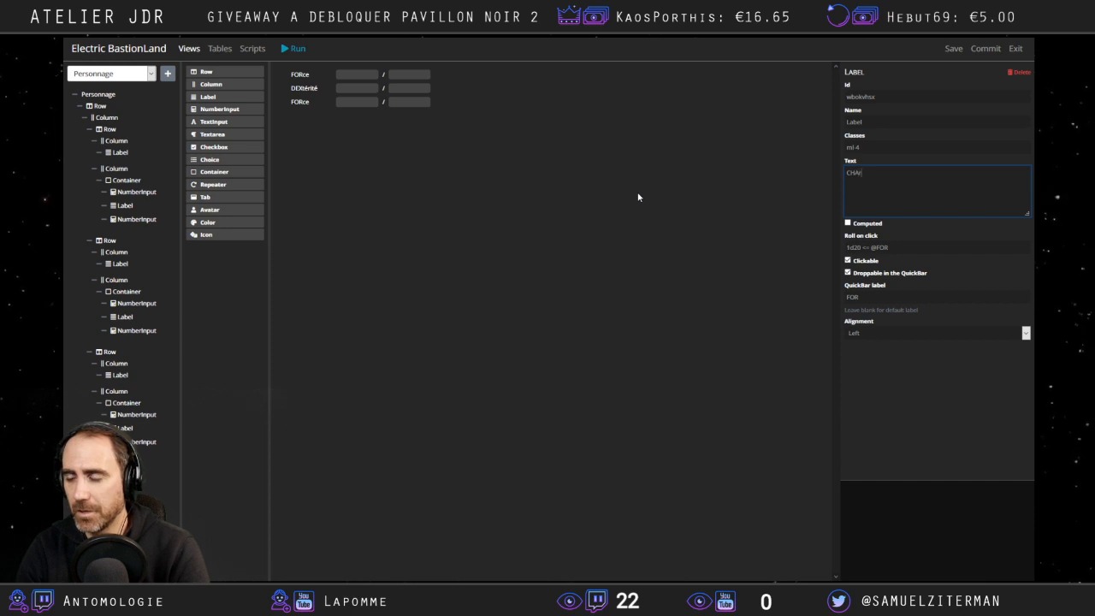
pyautogui.write('risme')
pyautogui.press('Tab')
pyautogui.press('Tab')
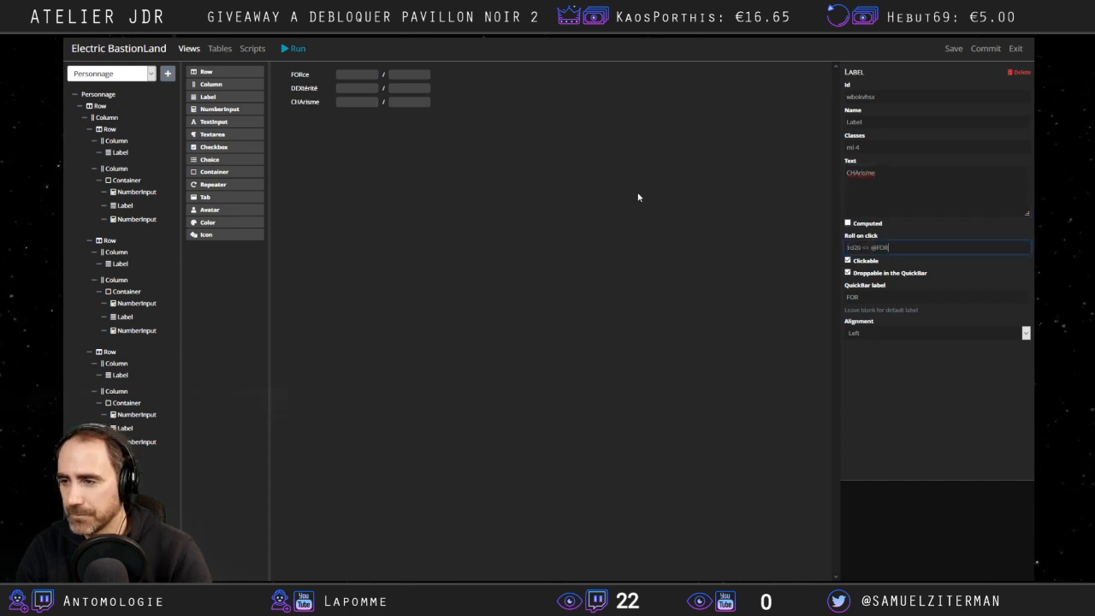
pyautogui.doubleClick(866, 294)
pyautogui.write('CHA')
pyautogui.click(589, 245)
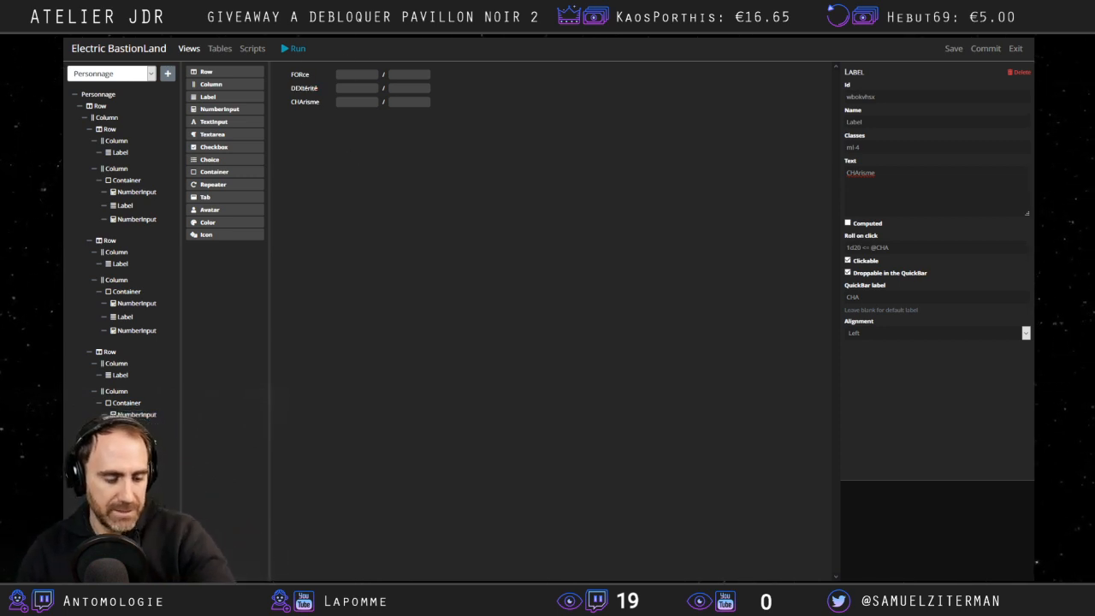
# Switch to the rulebook's Characters page and read the Hit Protection and New Pounds rules.
pyautogui.hotkey('alt', 'Tab')
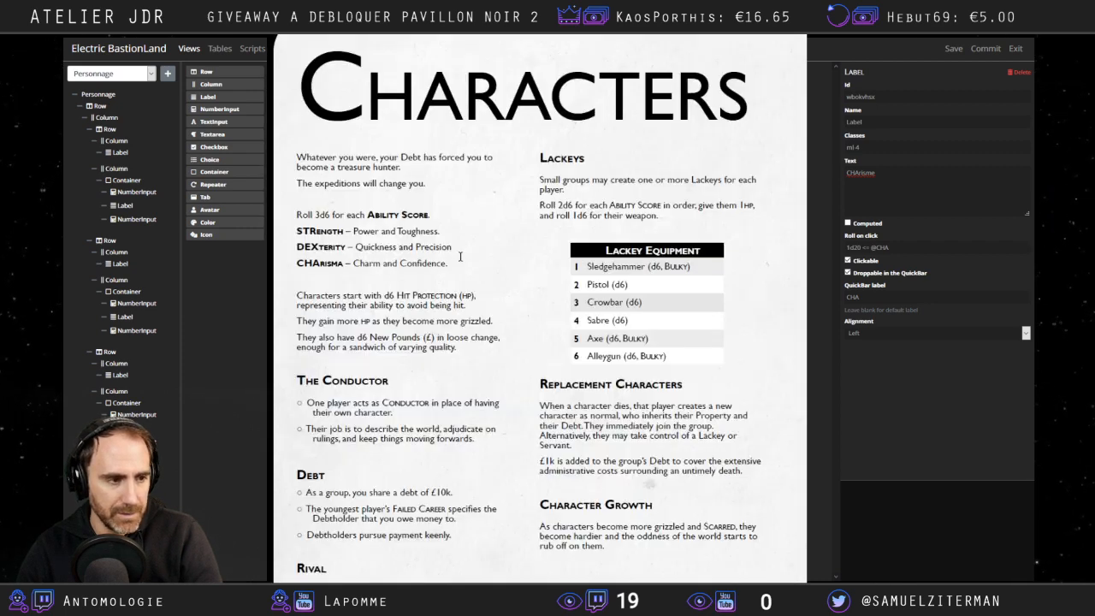
pyautogui.doubleClick(418, 294)
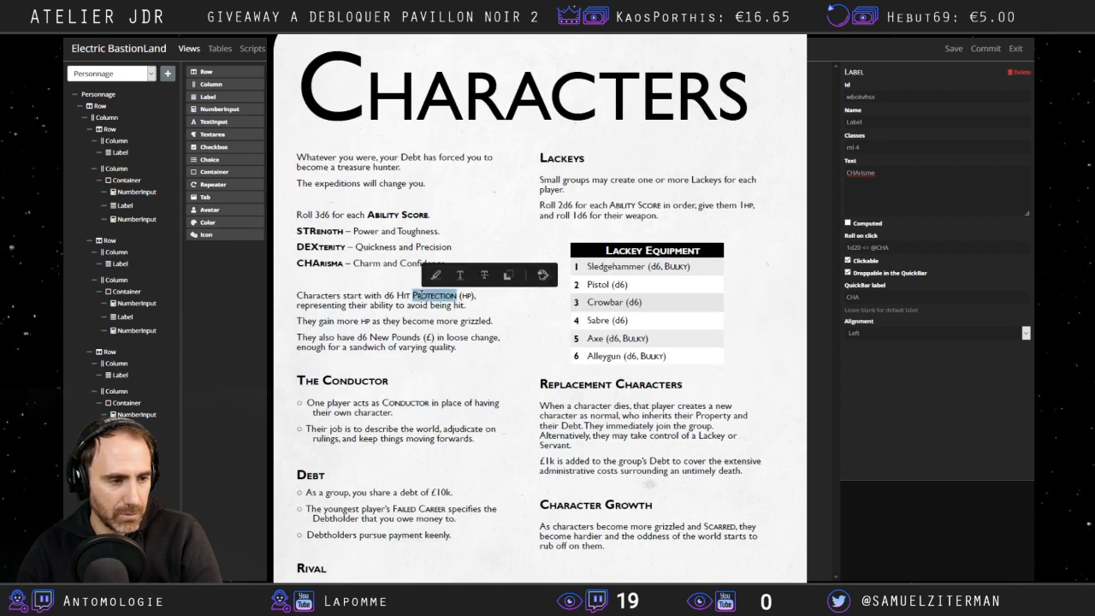
pyautogui.click(437, 338)
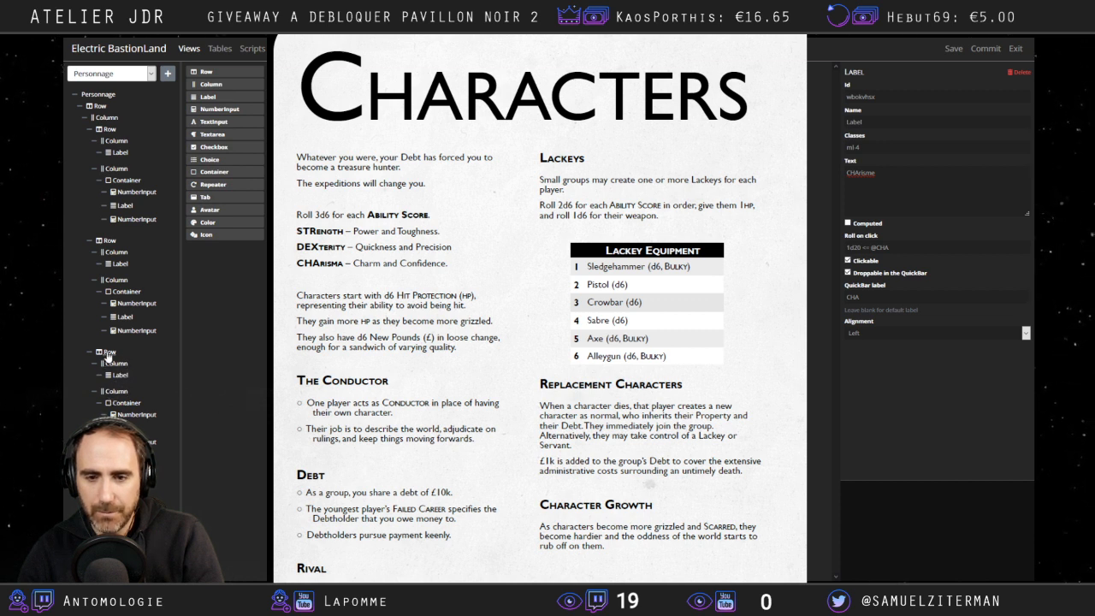
# Try moving the CHArisme row into the separate column below the main row, and return it to the ability column.
pyautogui.click(110, 354)
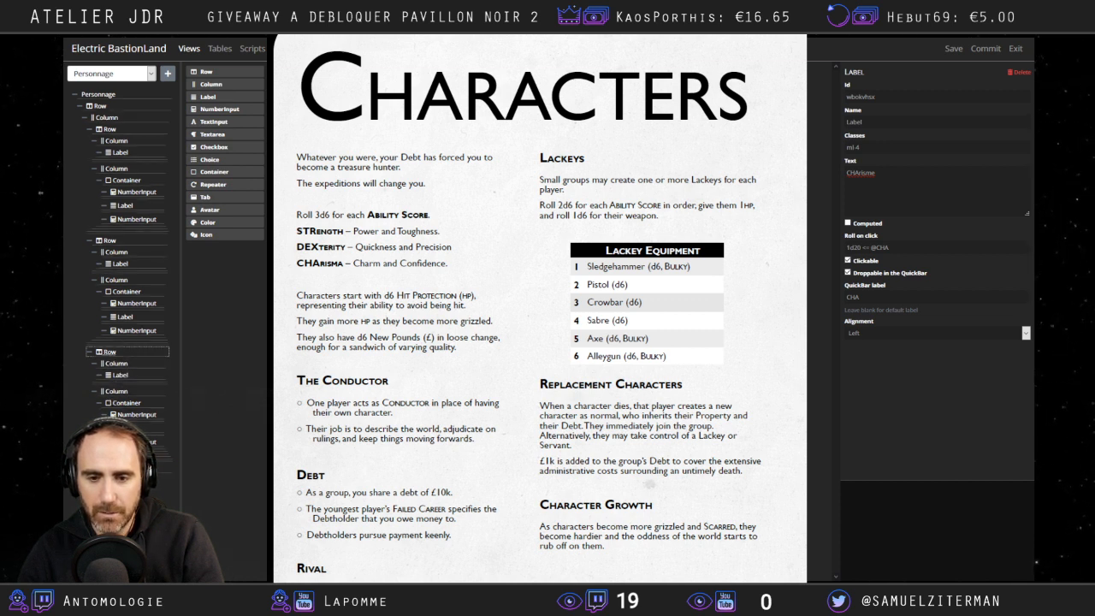
pyautogui.moveTo(110, 352); pyautogui.dragTo(115, 475)
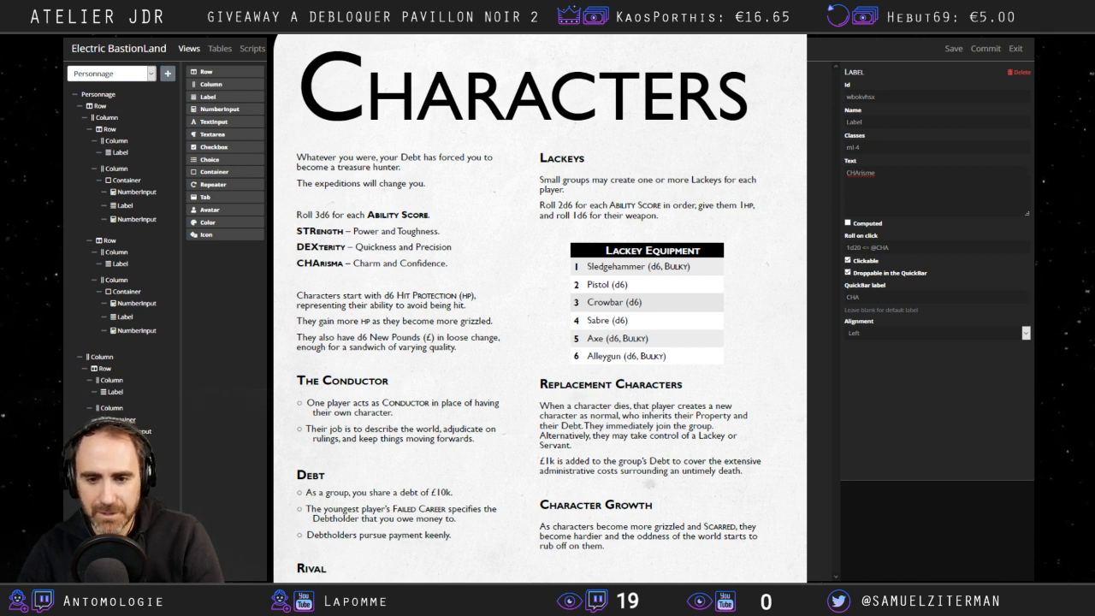
pyautogui.moveTo(111, 408); pyautogui.dragTo(109, 123)
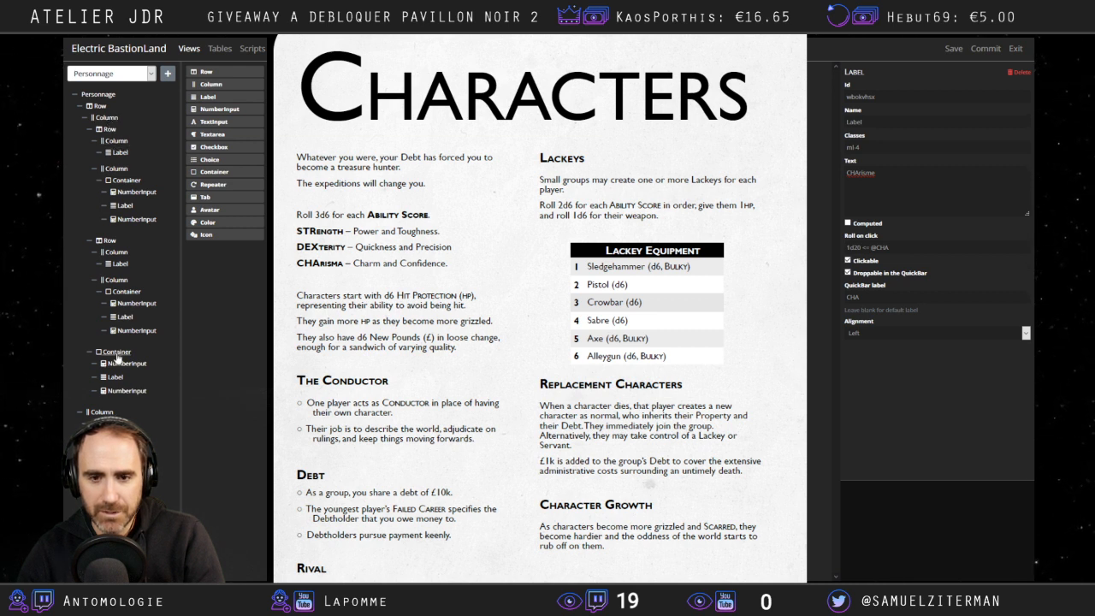
pyautogui.moveTo(117, 358); pyautogui.dragTo(119, 437)
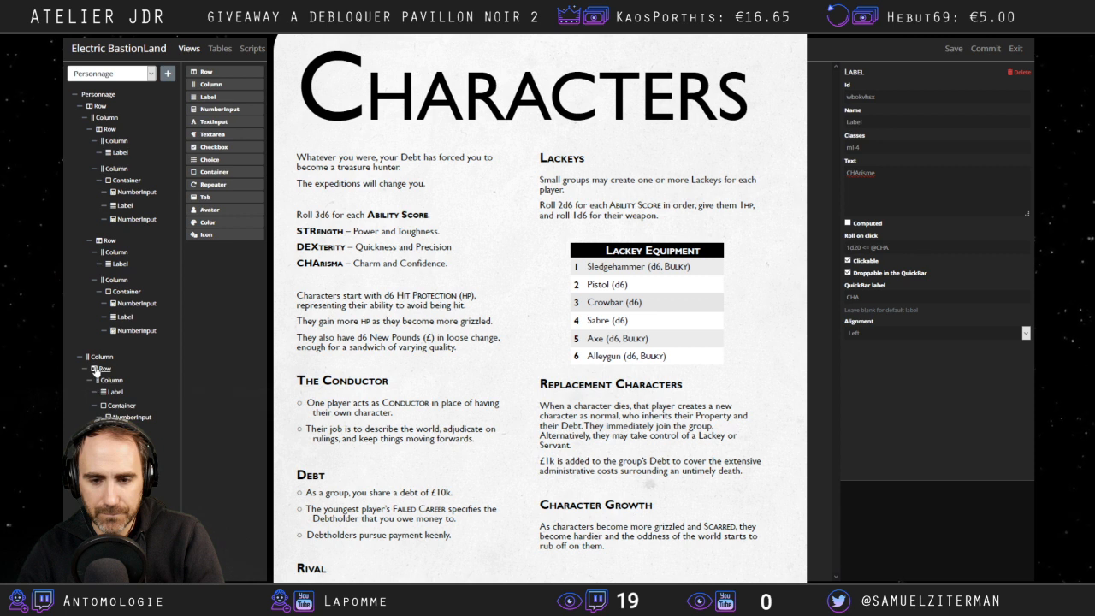
pyautogui.moveTo(101, 370); pyautogui.dragTo(113, 126)
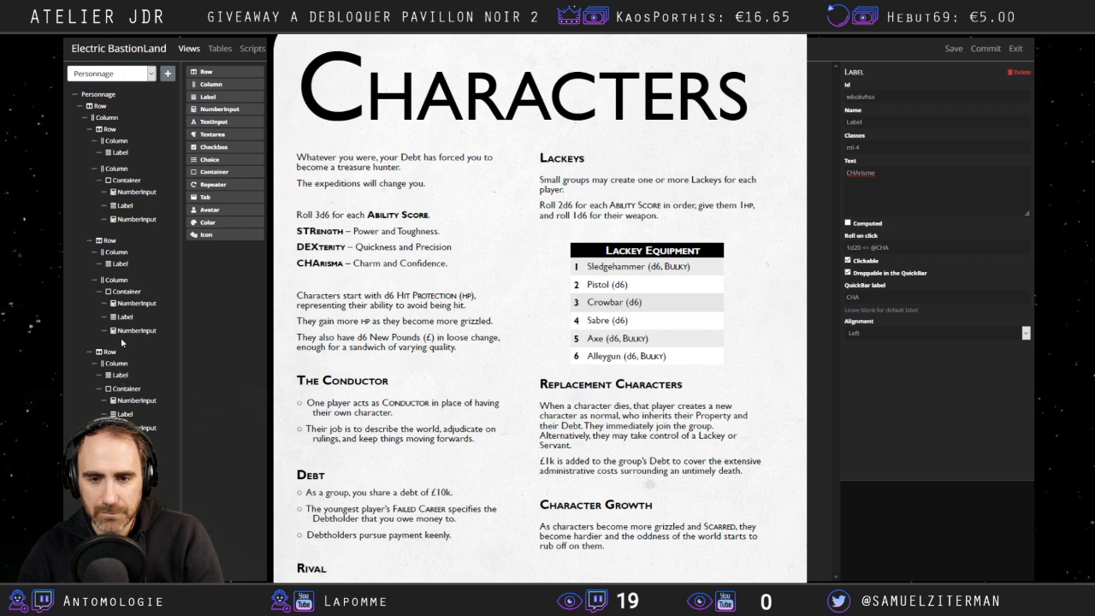
# Delete the CHArisme row and replace it with a duplicate of the DEXtérité row in the ability column.
pyautogui.rightClick(106, 354)
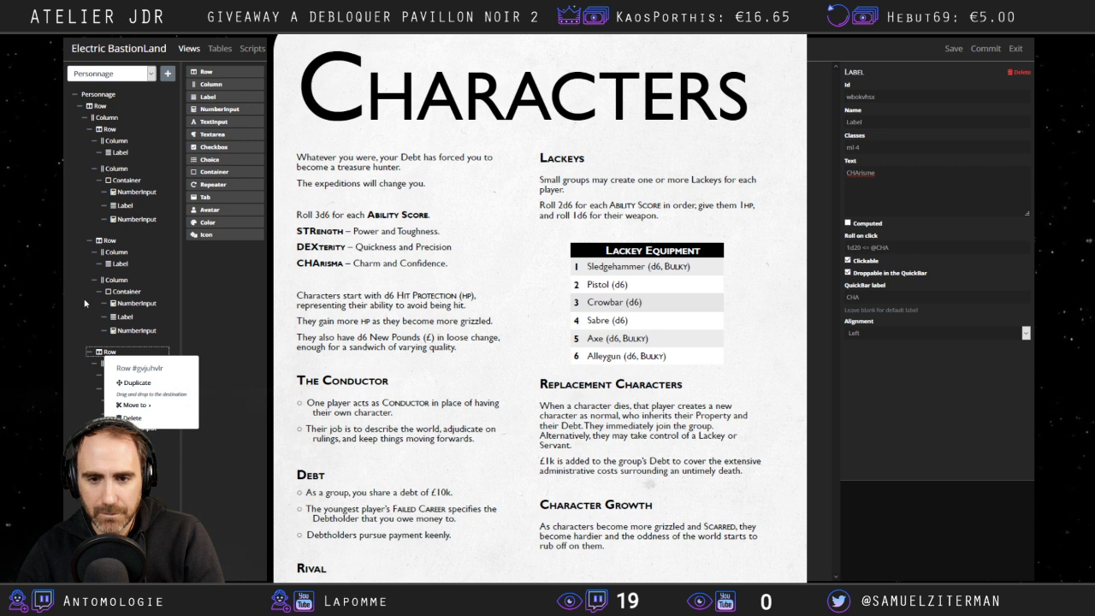
pyautogui.click(135, 418)
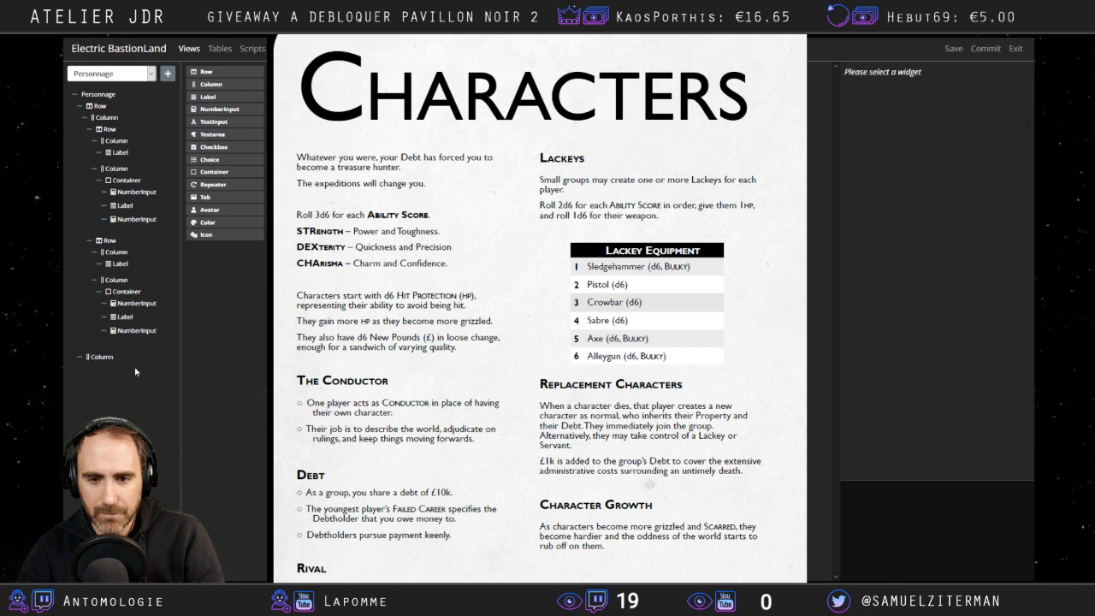
pyautogui.rightClick(106, 247)
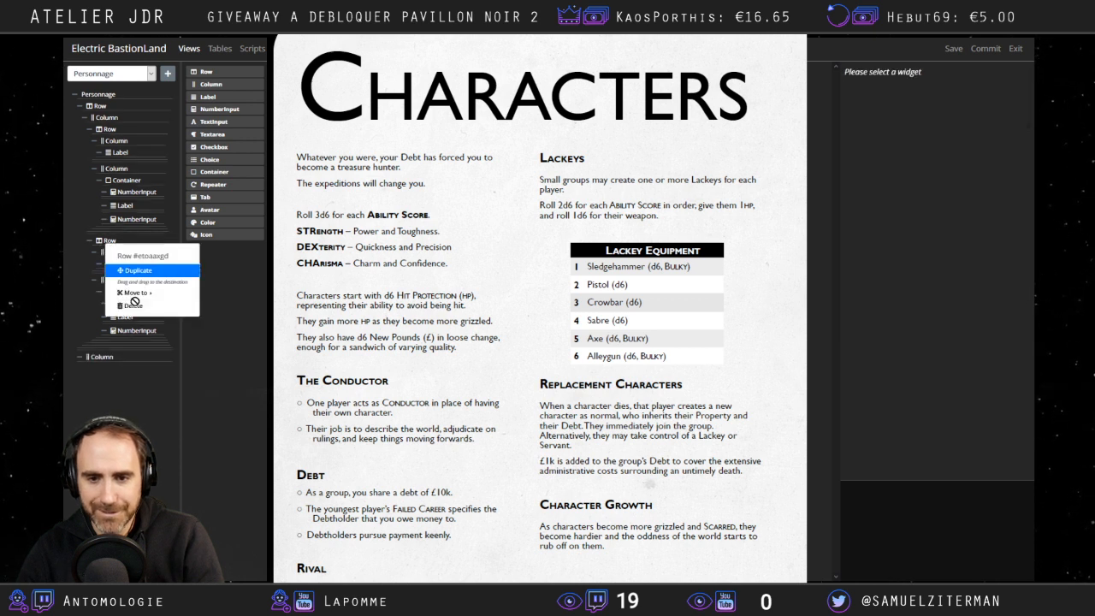
pyautogui.moveTo(108, 280); pyautogui.dragTo(110, 123)
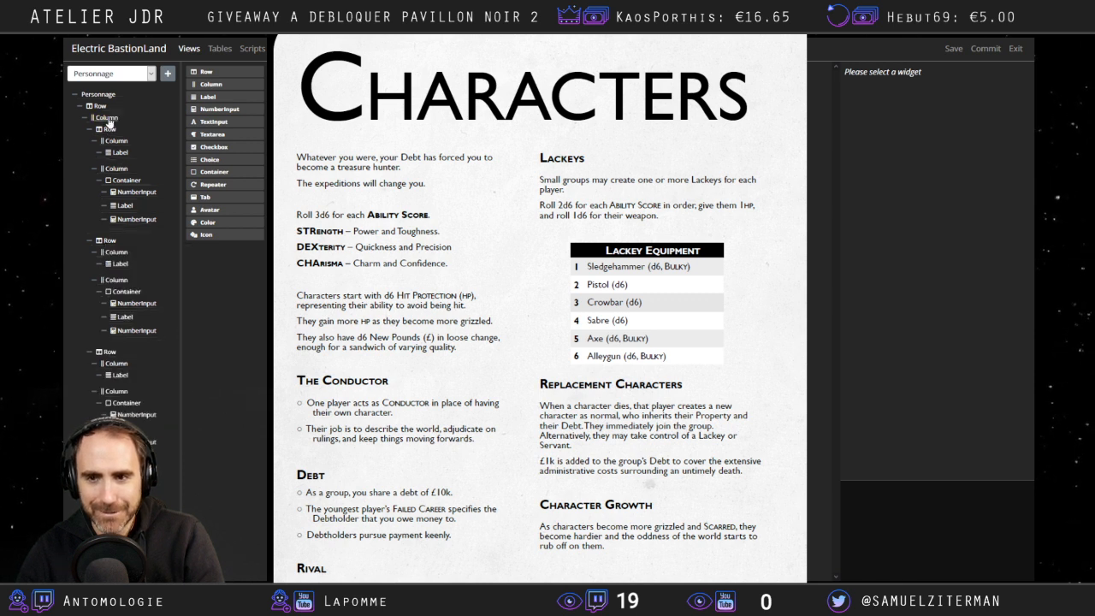
# Set the text of the third ability row's label to CHArisme.
pyautogui.click(120, 377)
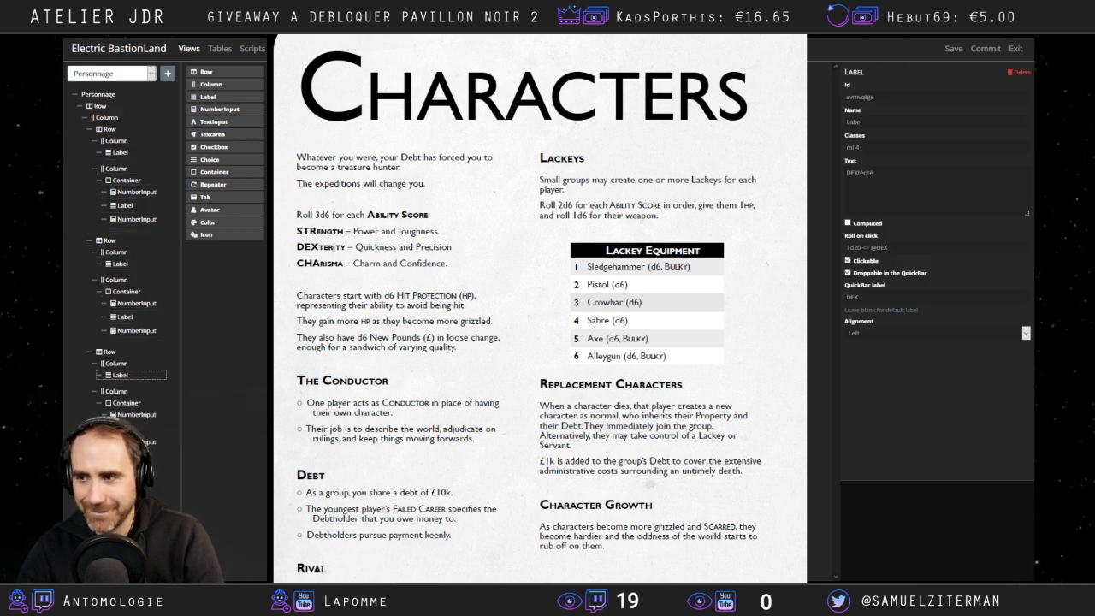
pyautogui.doubleClick(886, 172)
pyautogui.write('CHArisme')
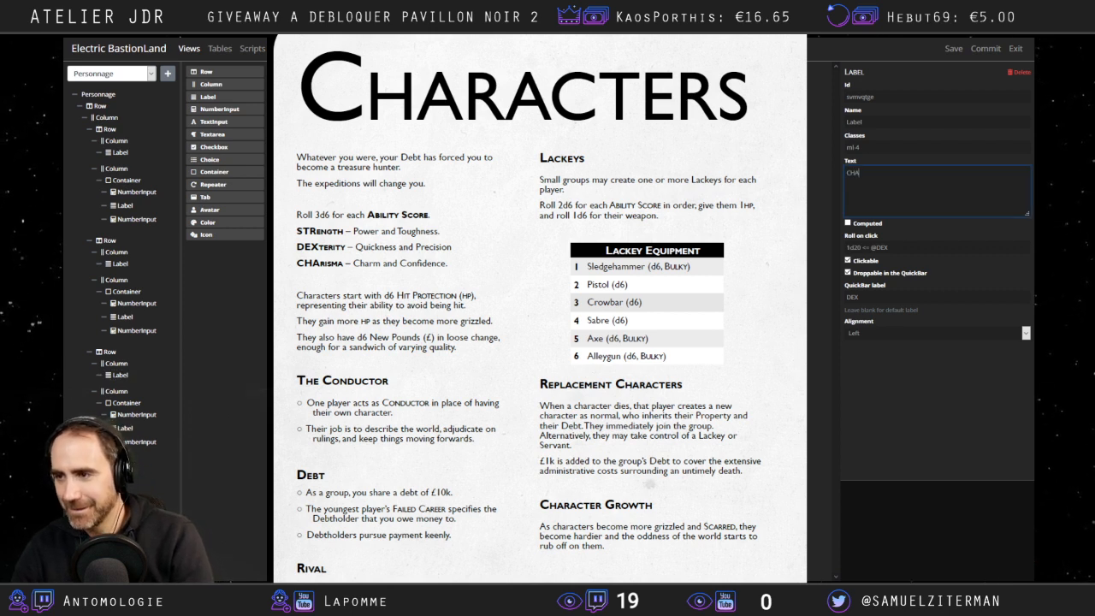
pyautogui.press('Tab')
pyautogui.press('Tab')
pyautogui.press('Tab')
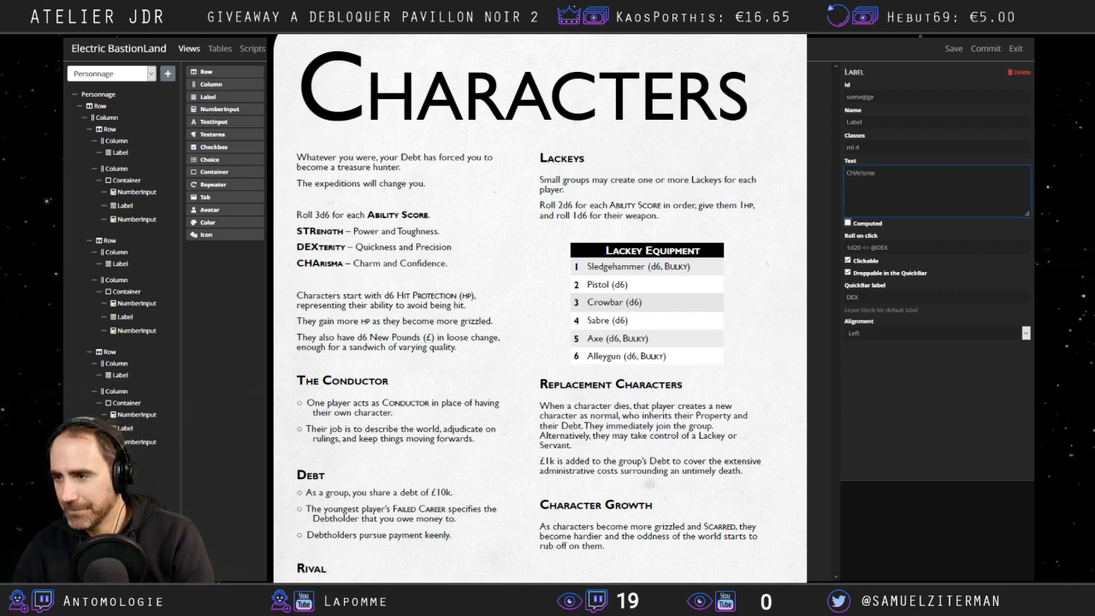
pyautogui.click(899, 244)
pyautogui.press('BackSpace')
pyautogui.press('BackSpace')
pyautogui.press('BackSpace')
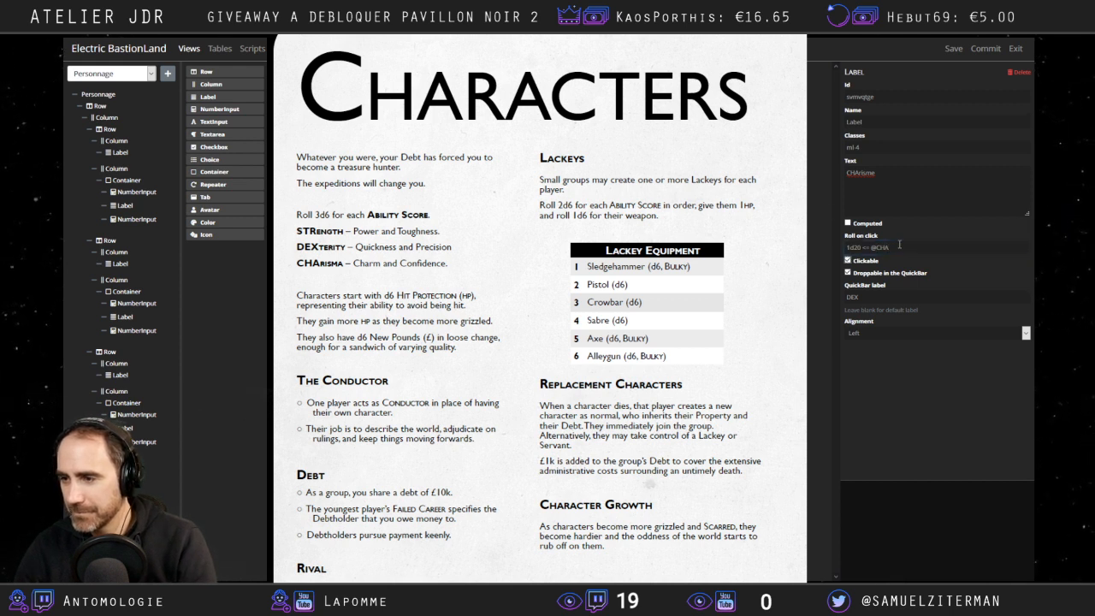
pyautogui.press('Tab')
pyautogui.press('Tab')
pyautogui.press('Tab')
pyautogui.write('C')
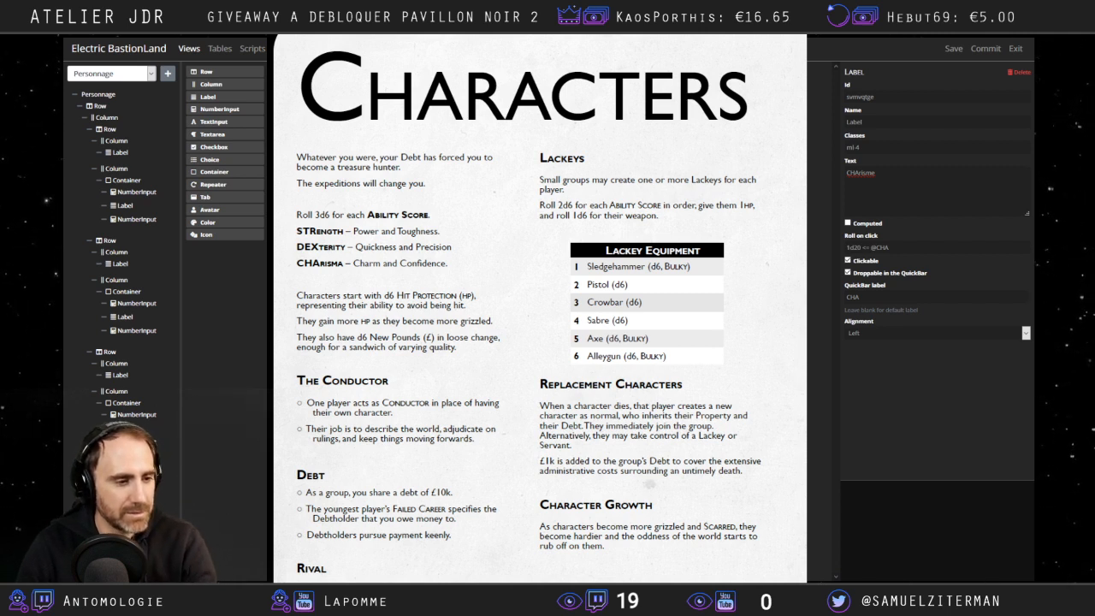
# Add a row above the main row and move the column holding the DEXtérité label into it.
pyautogui.moveTo(207, 72); pyautogui.dragTo(109, 120)
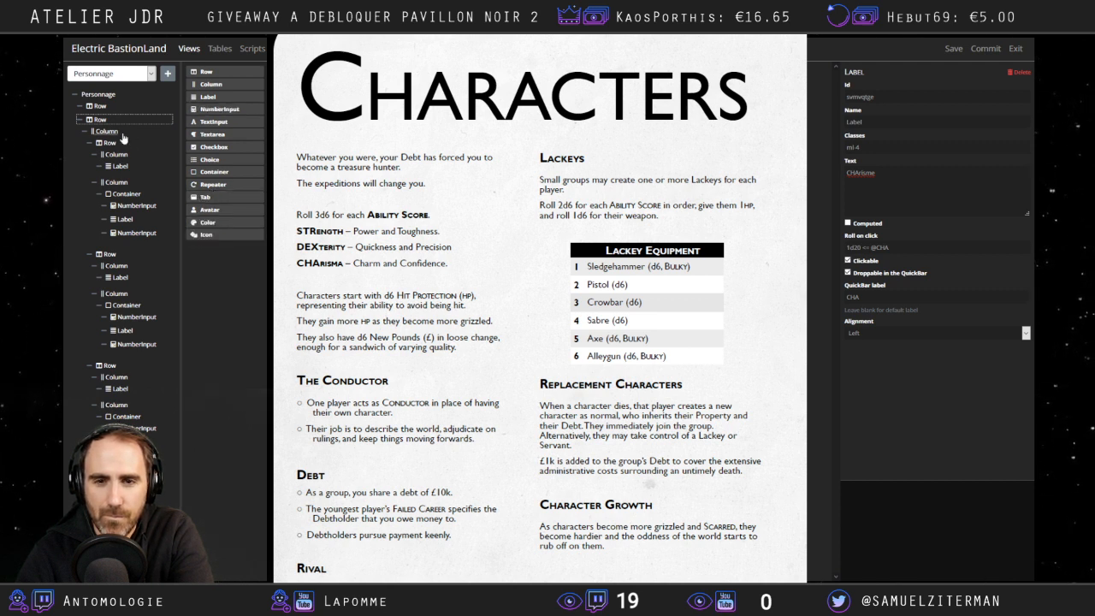
pyautogui.moveTo(107, 124); pyautogui.dragTo(108, 108)
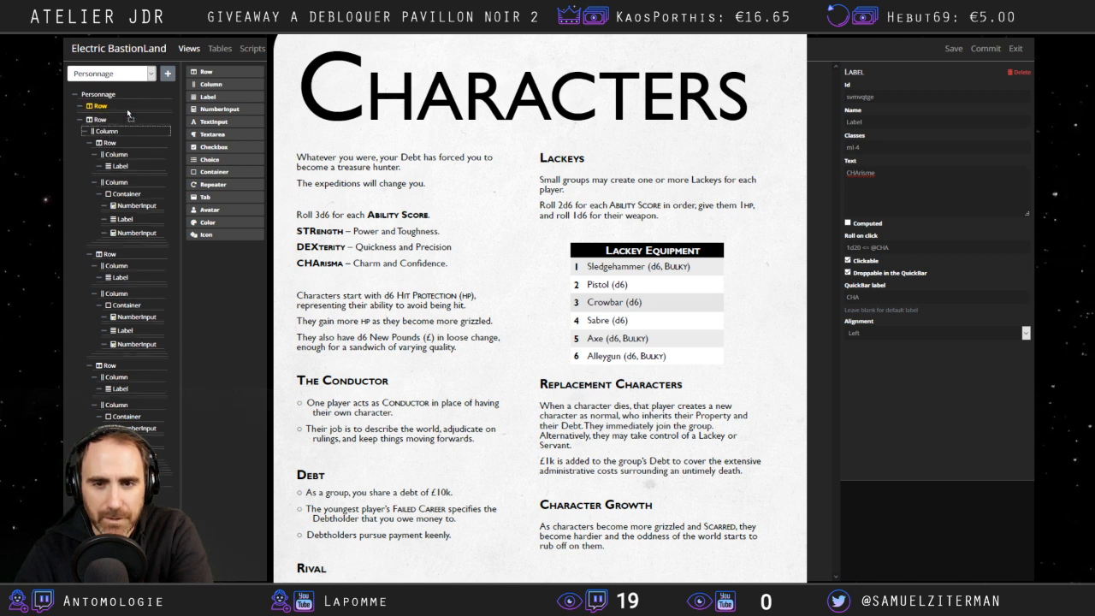
pyautogui.moveTo(130, 110); pyautogui.dragTo(131, 109)
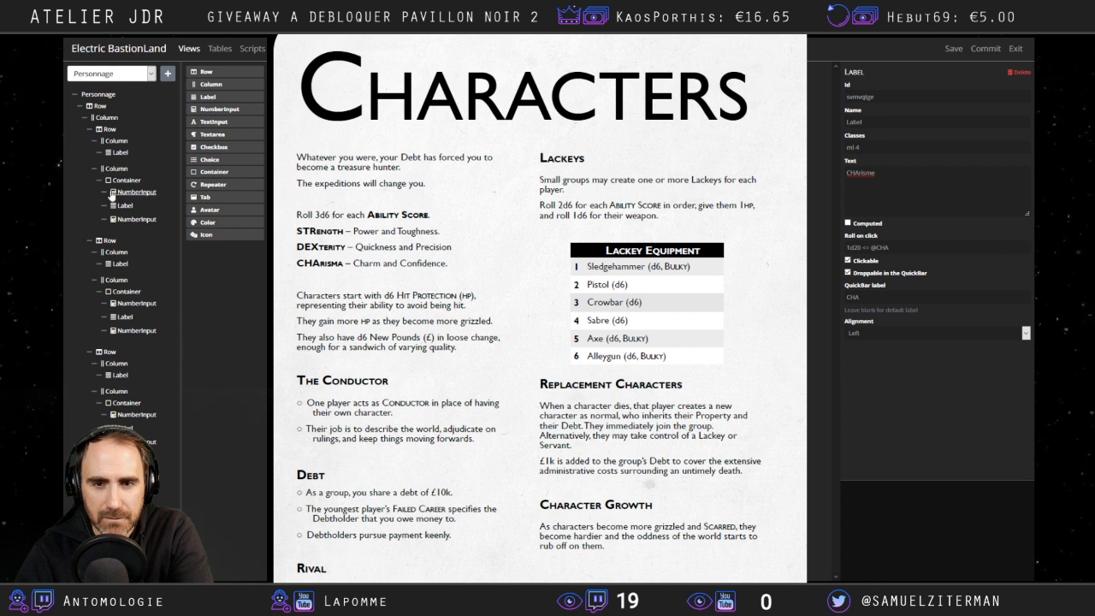
pyautogui.moveTo(108, 252); pyautogui.dragTo(119, 109)
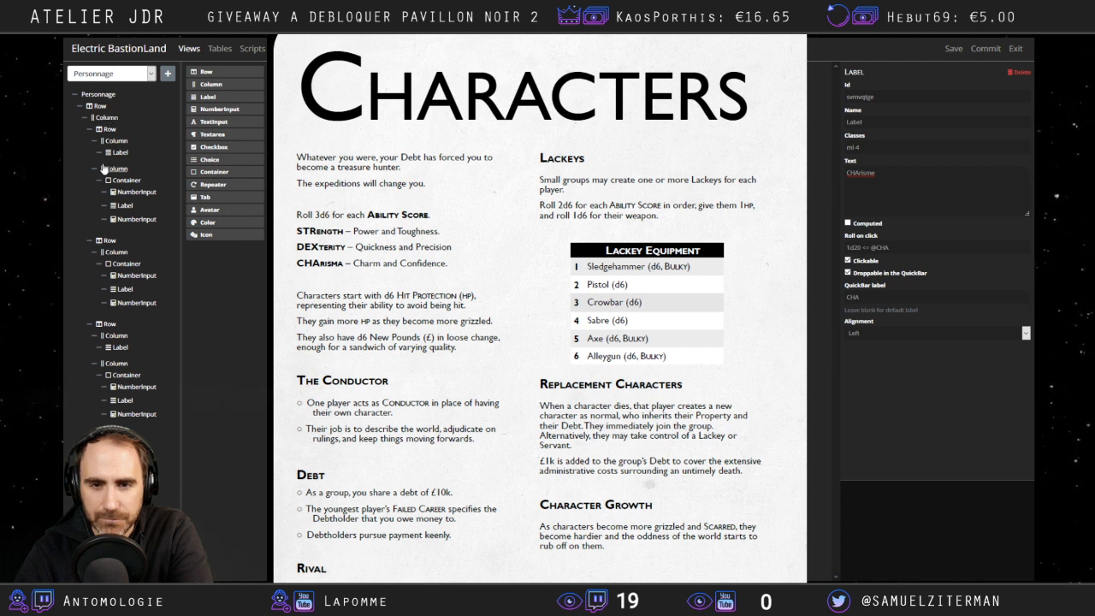
pyautogui.moveTo(108, 118); pyautogui.dragTo(113, 427)
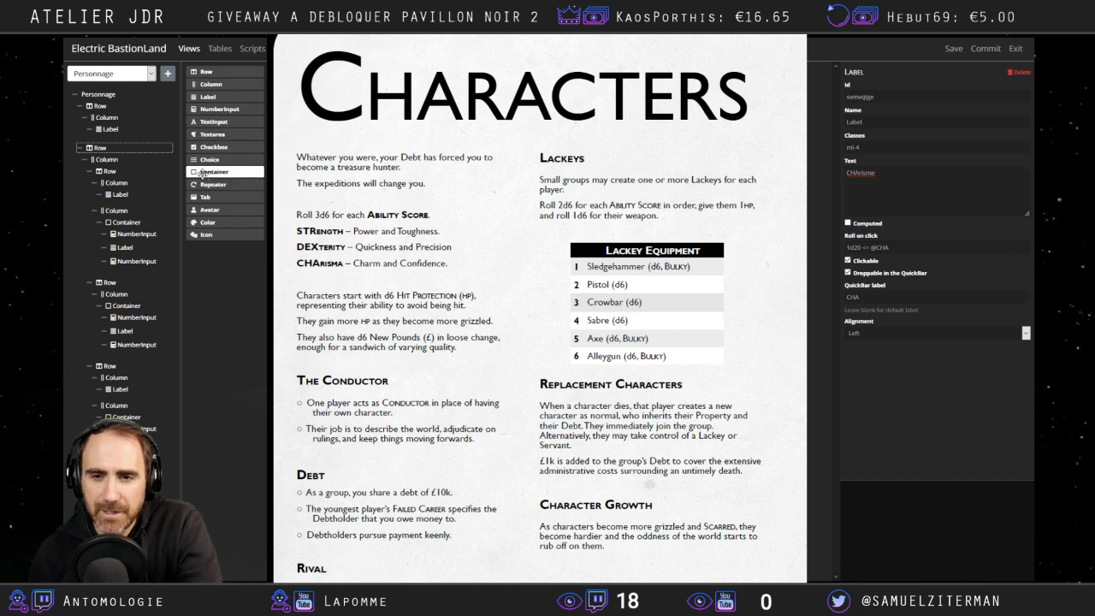
# Add two containers at the start of the view and group the DEXtérité label row and the FORce row in the second one.
pyautogui.moveTo(207, 160); pyautogui.dragTo(107, 106)
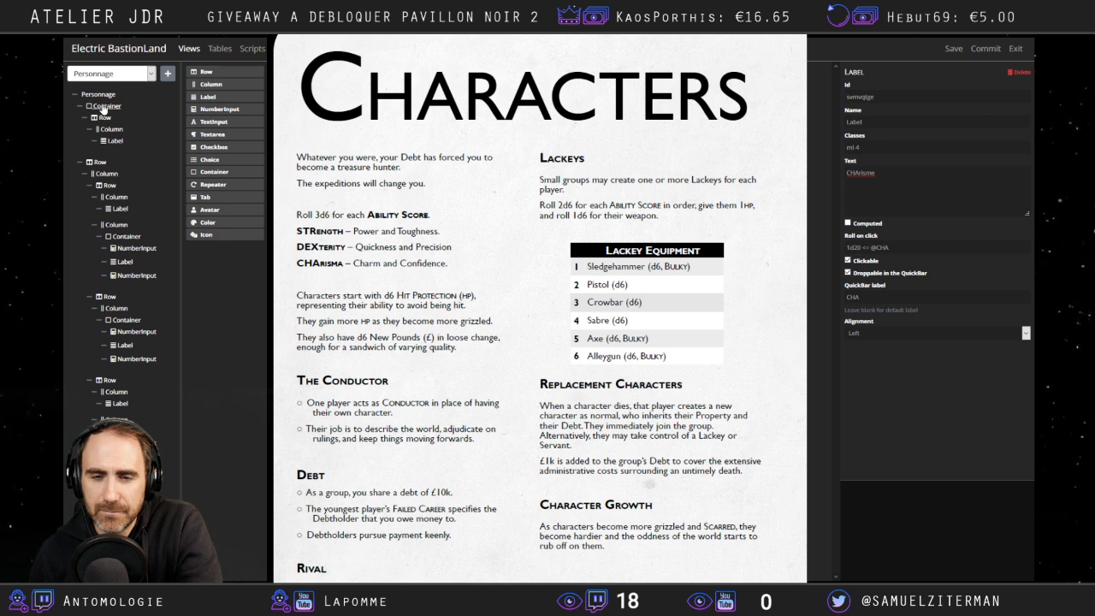
pyautogui.moveTo(216, 173); pyautogui.dragTo(120, 107)
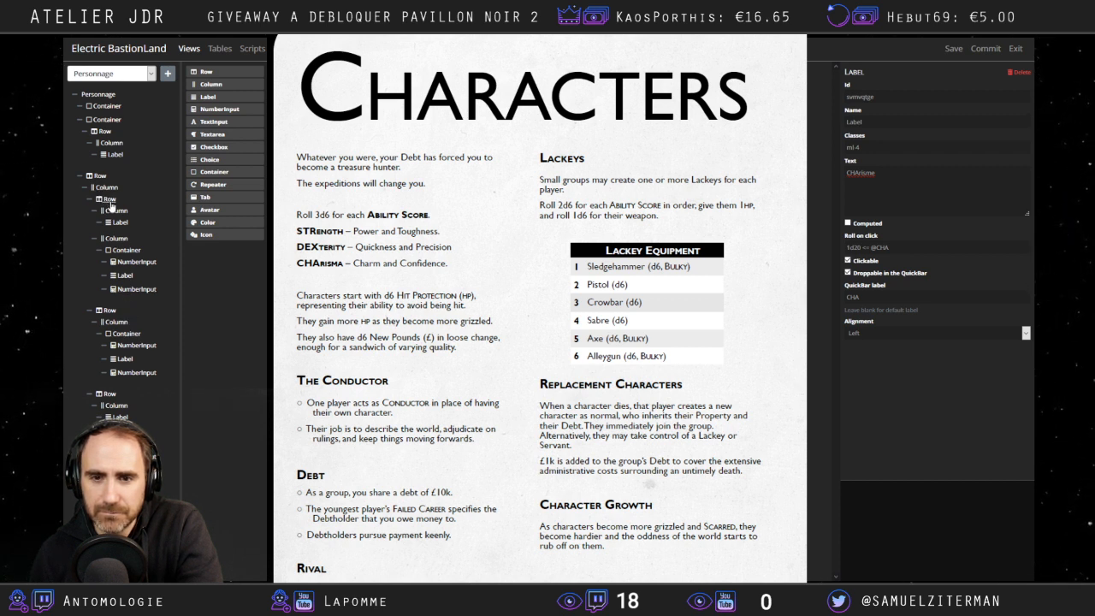
pyautogui.moveTo(105, 204); pyautogui.dragTo(118, 124)
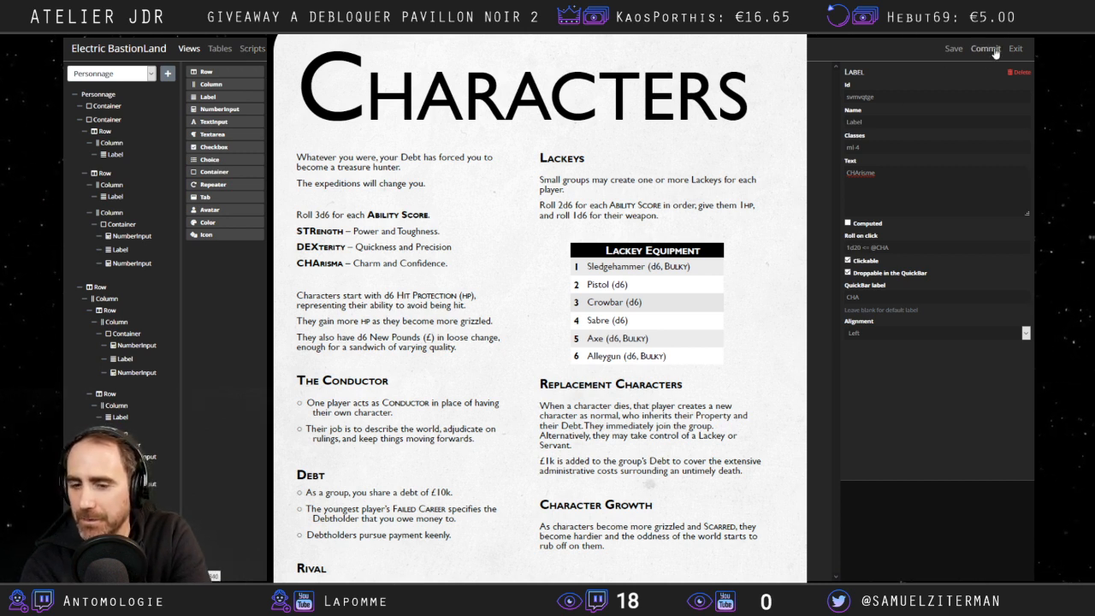
# Check how Character 1's sheet displays in the game table preview, and return to the view editor.
pyautogui.click(220, 49)
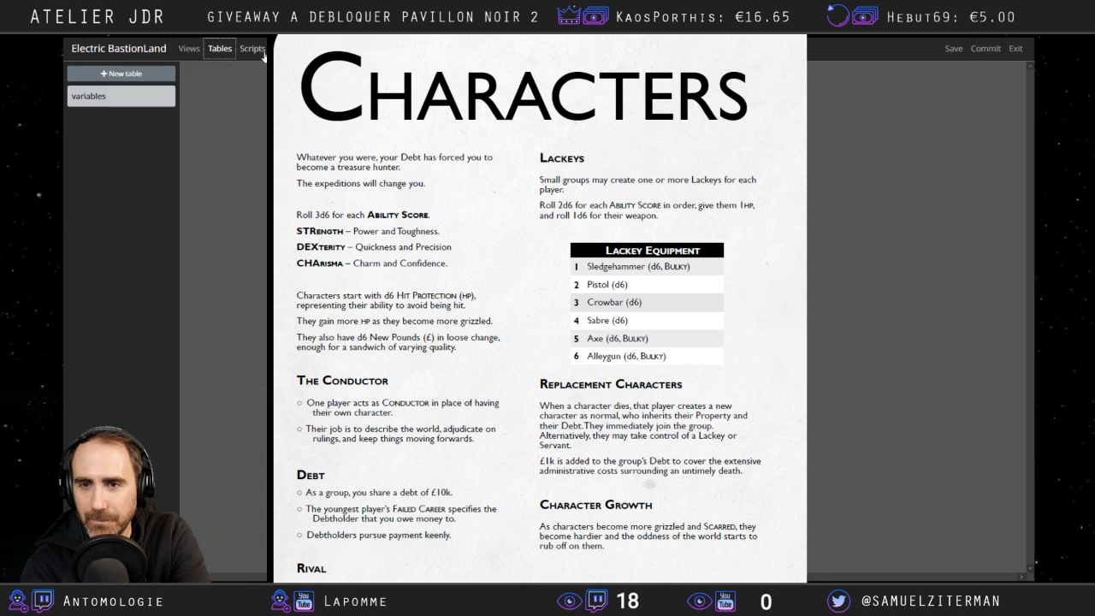
pyautogui.click(252, 49)
pyautogui.click(189, 49)
pyautogui.press('F5')
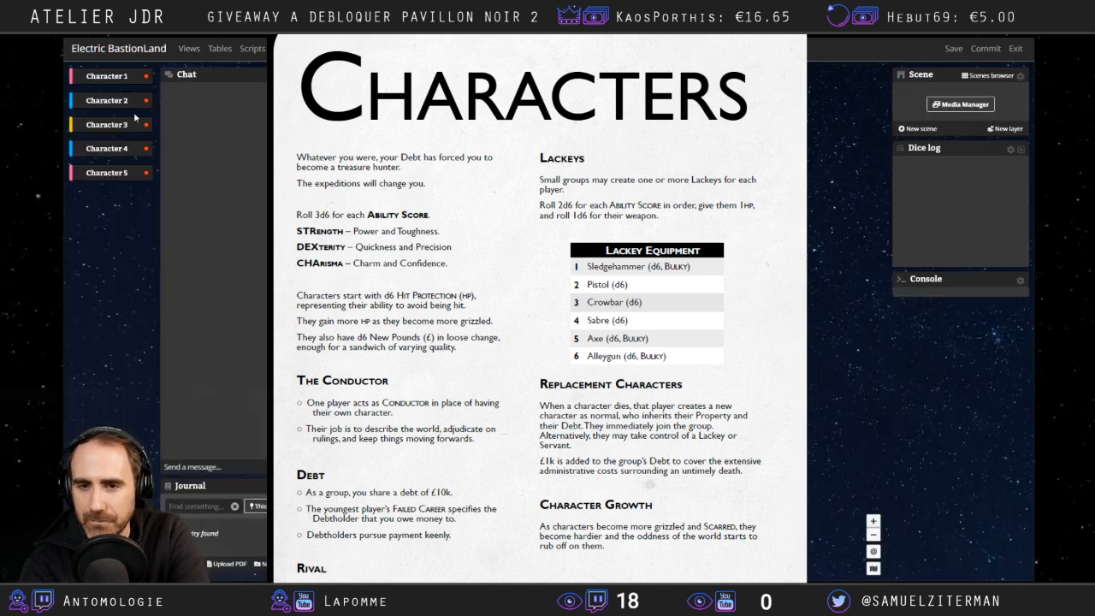
pyautogui.click(118, 82)
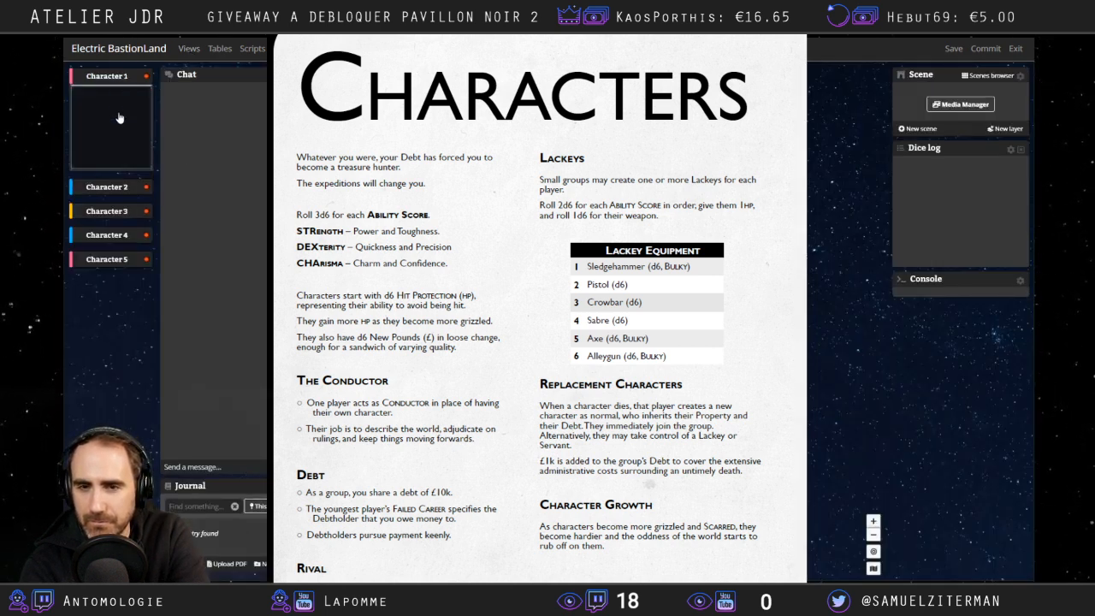
pyautogui.moveTo(216, 79); pyautogui.dragTo(445, 120)
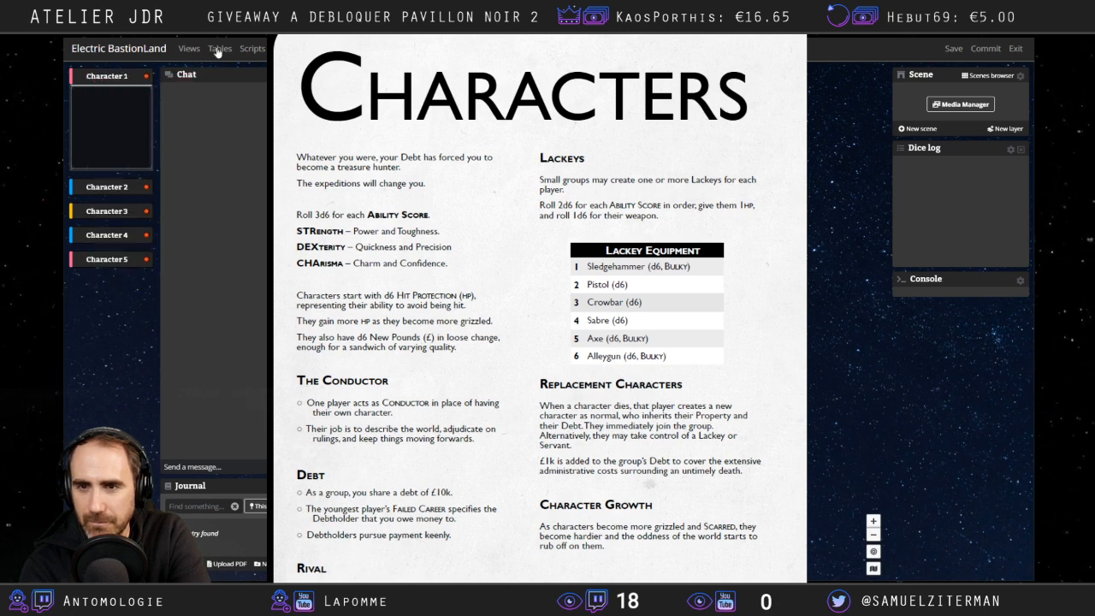
pyautogui.click(181, 49)
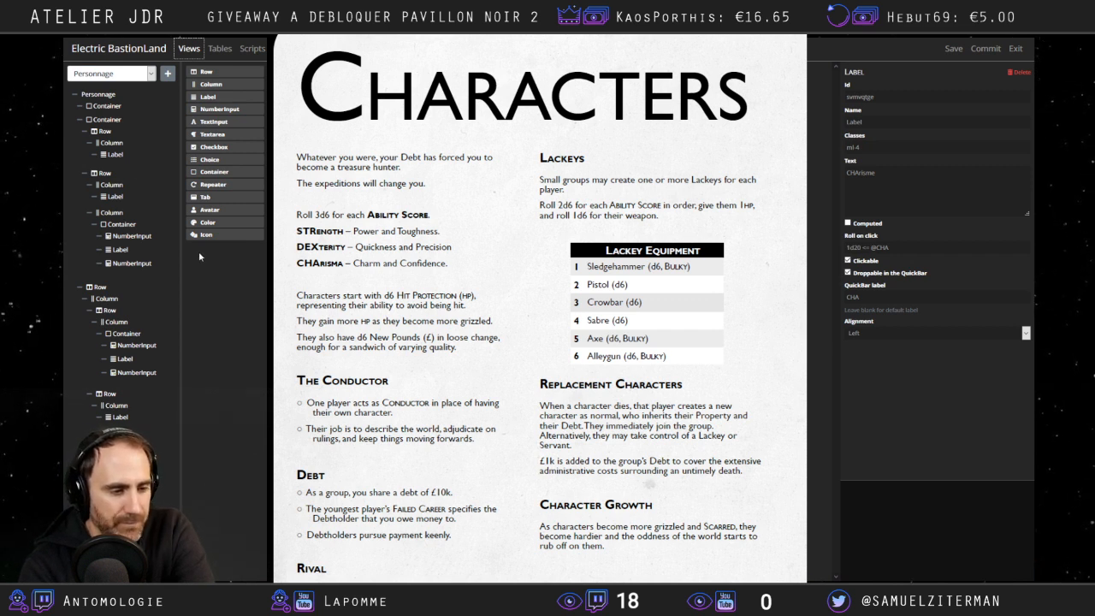
# Add an Avatar as the first widget of the Personnage view and delete the empty container beneath it.
pyautogui.click(96, 94)
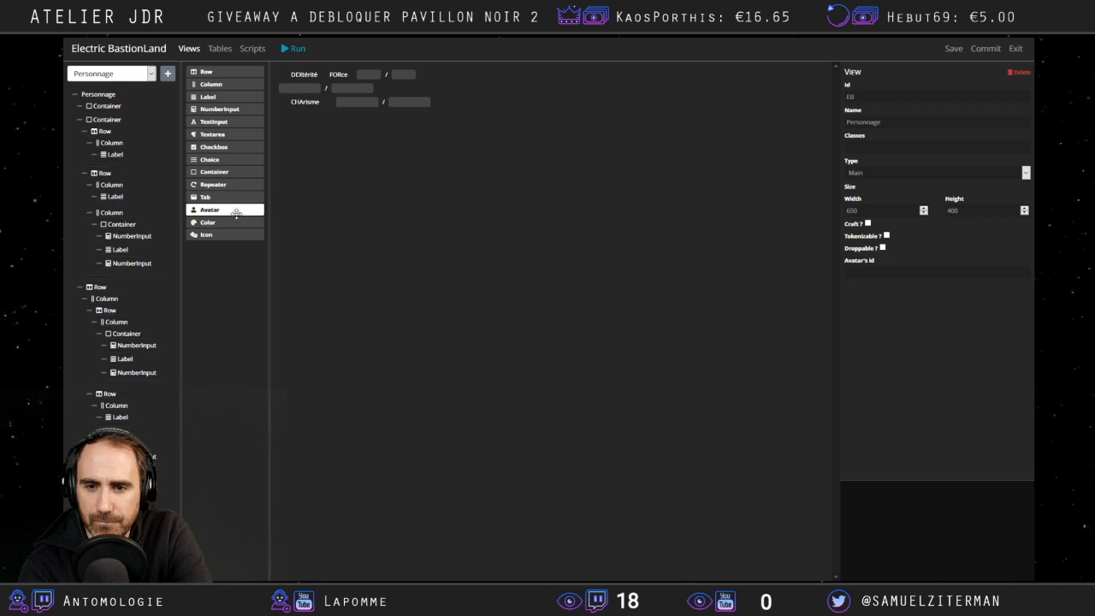
pyautogui.moveTo(236, 213); pyautogui.dragTo(94, 96)
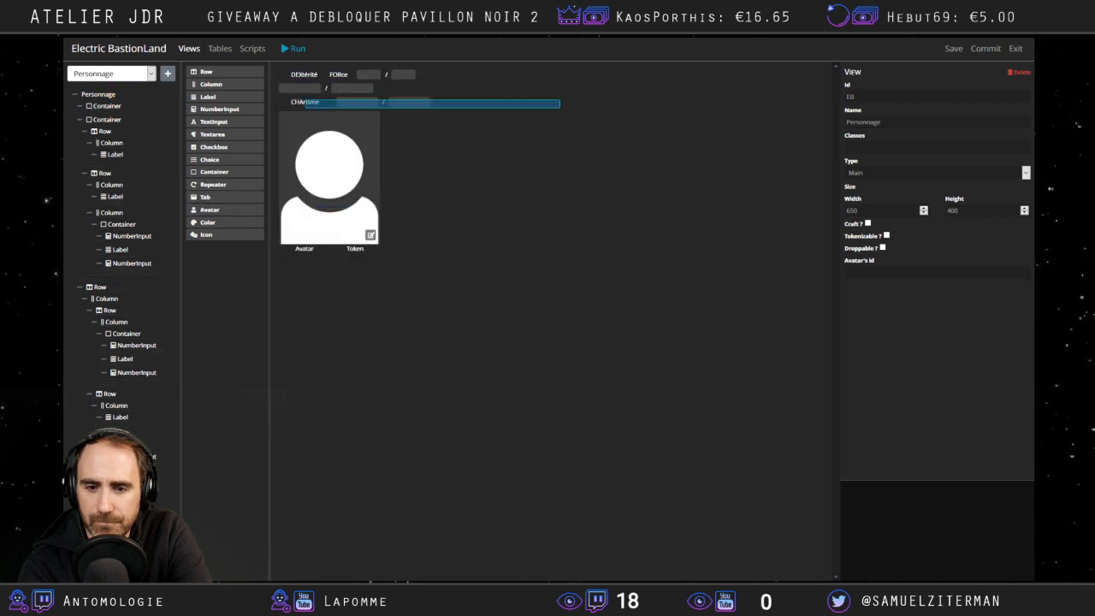
pyautogui.moveTo(104, 507); pyautogui.dragTo(117, 99)
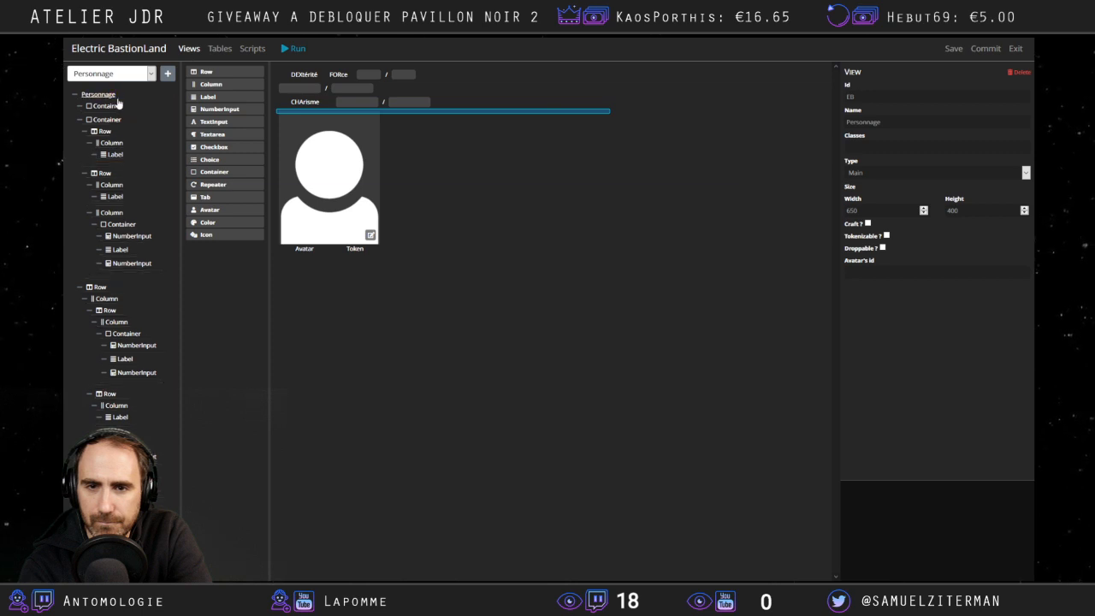
pyautogui.moveTo(112, 507); pyautogui.dragTo(128, 106)
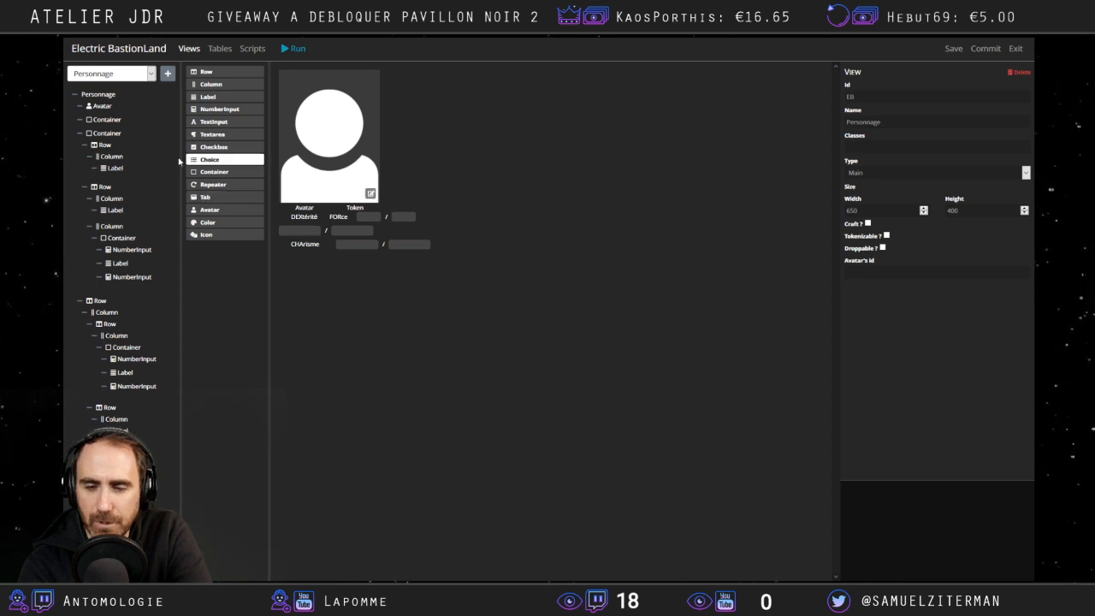
pyautogui.rightClick(102, 122)
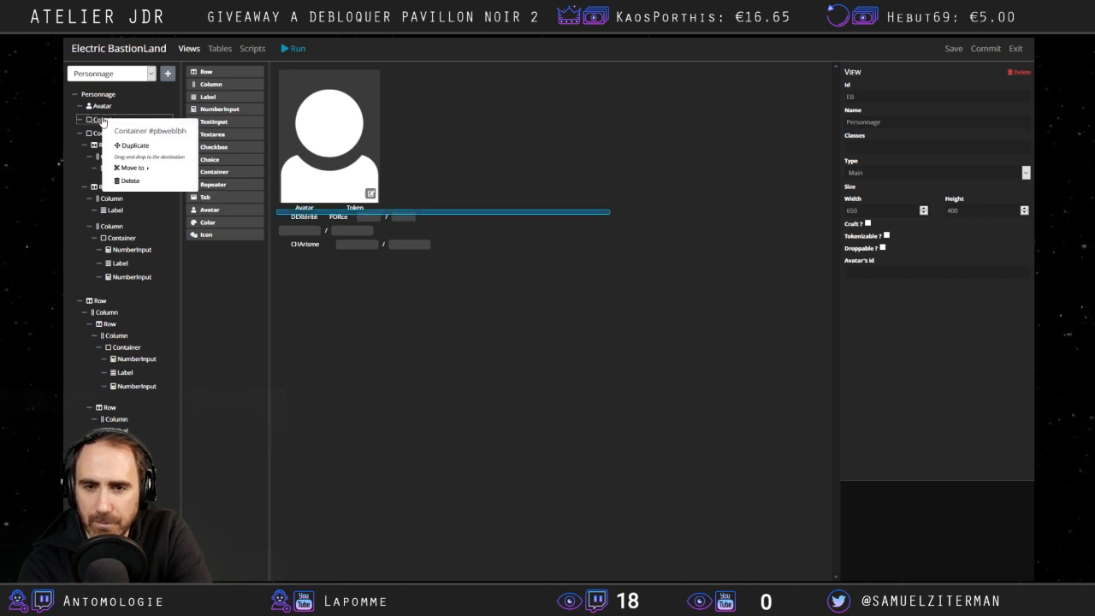
pyautogui.click(126, 181)
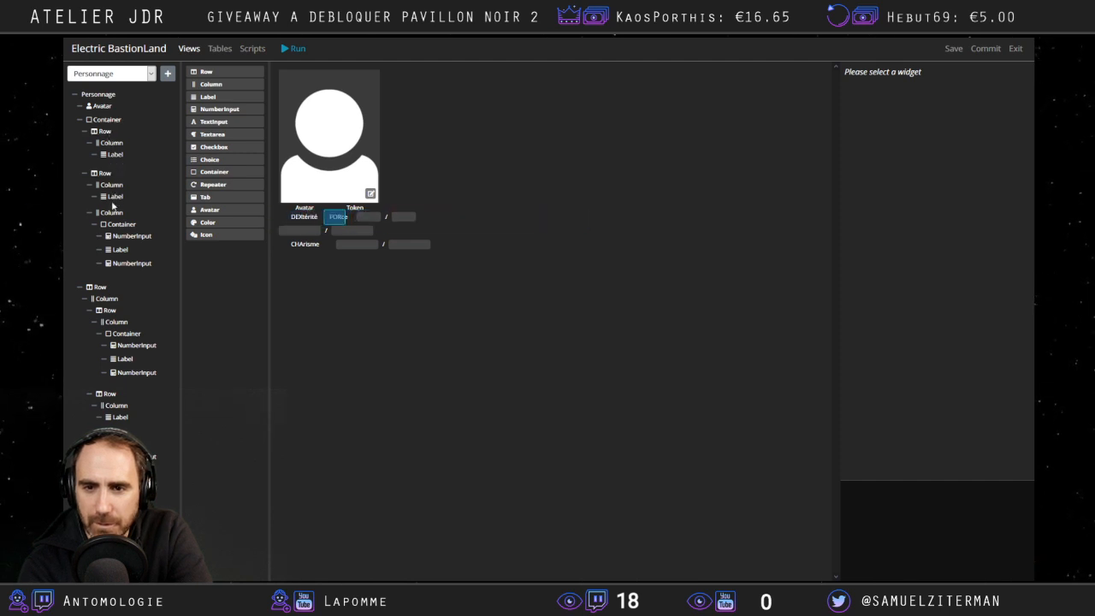
# Move the FORce label out of its row to directly below the avatar, and wrap the avatar in a new column.
pyautogui.moveTo(110, 198); pyautogui.dragTo(132, 114)
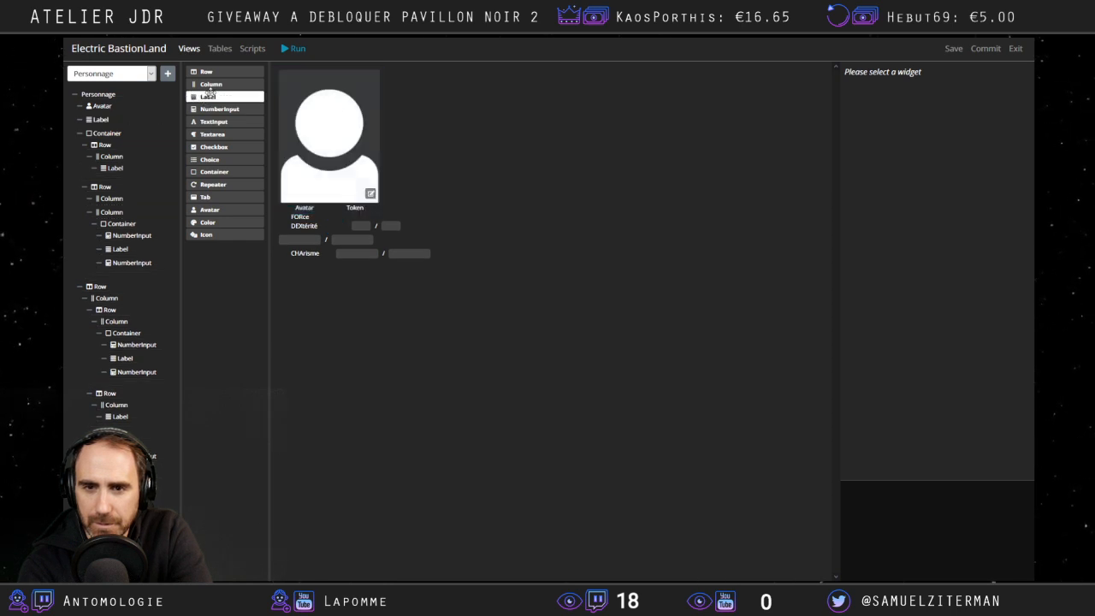
pyautogui.moveTo(211, 85); pyautogui.dragTo(113, 106)
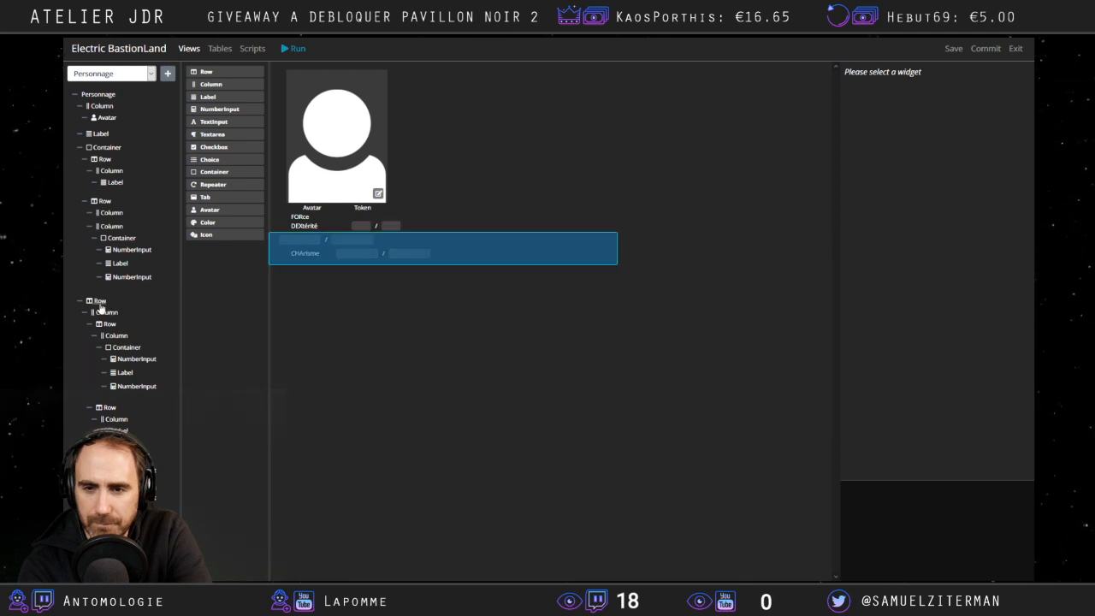
# Move the main row with the ability column into the avatar's column, beneath the avatar.
pyautogui.moveTo(99, 305); pyautogui.dragTo(124, 112)
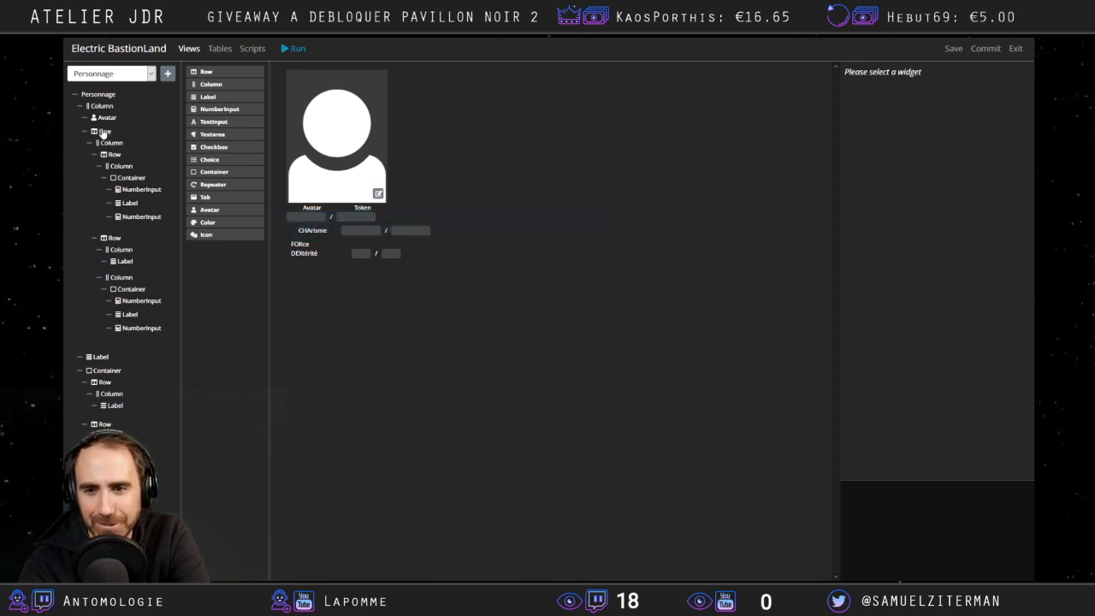
pyautogui.moveTo(103, 132); pyautogui.dragTo(101, 109)
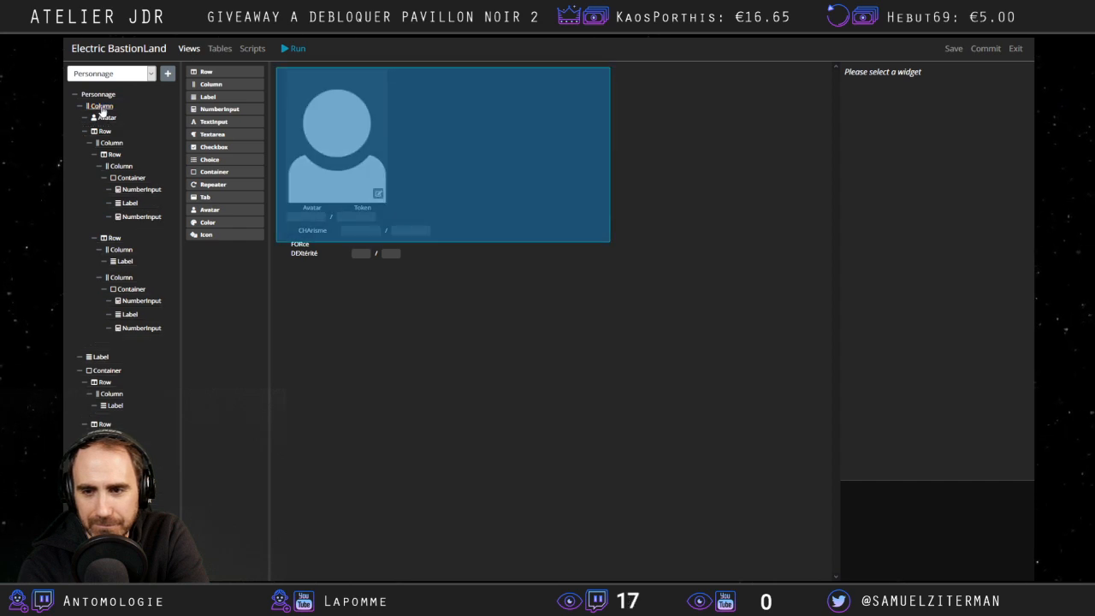
pyautogui.click(347, 230)
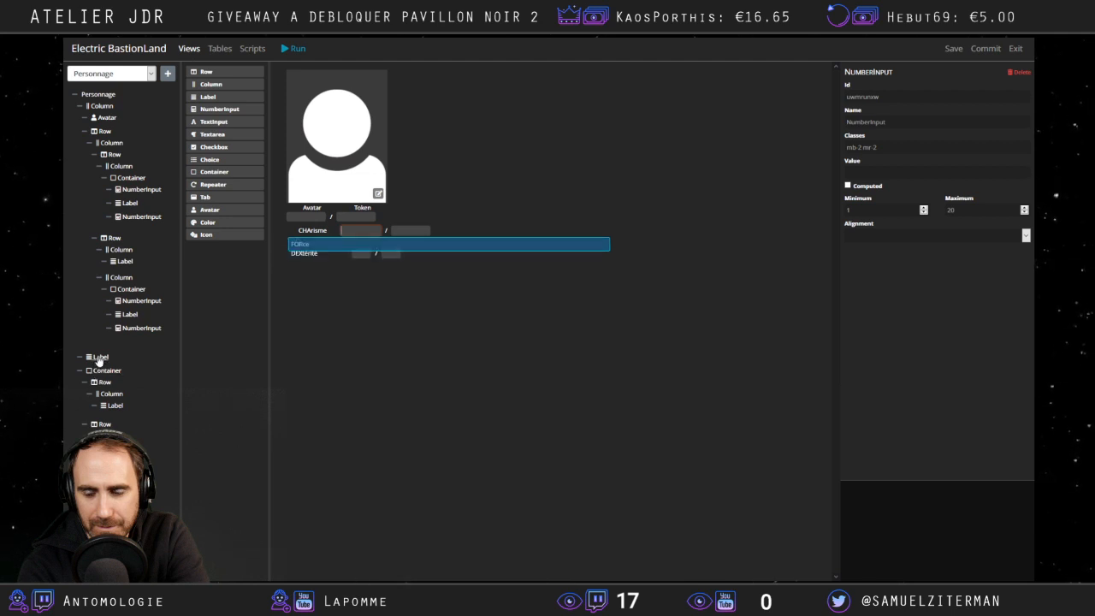
# Move the FORce label, its number-input row and the DEXtérité label's container into the ability column, and add an empty column after the avatar's column.
pyautogui.moveTo(99, 360); pyautogui.dragTo(112, 146)
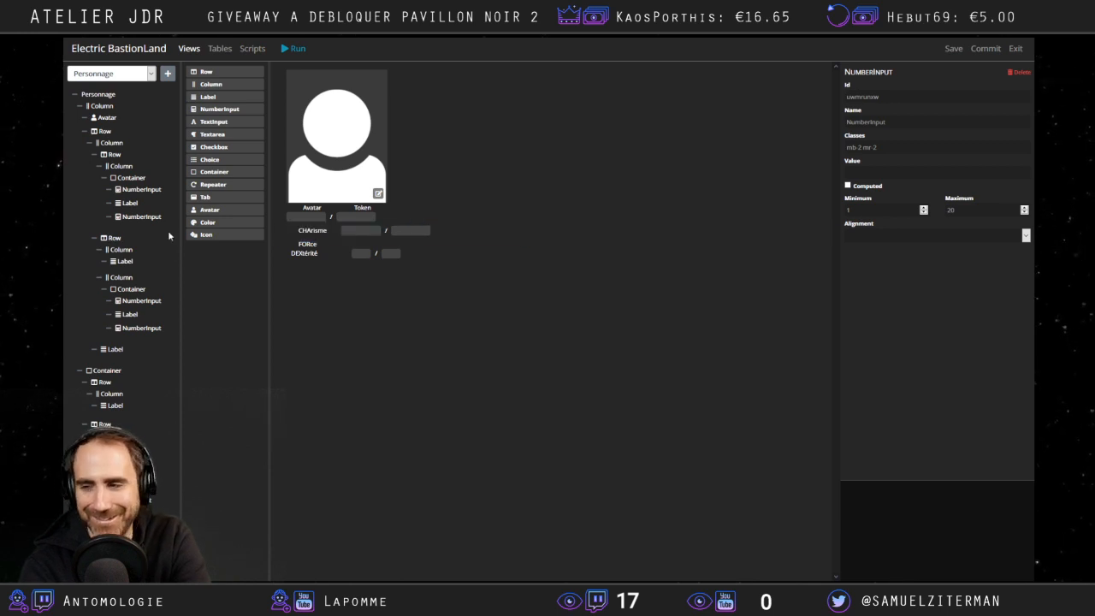
pyautogui.moveTo(110, 423); pyautogui.dragTo(117, 149)
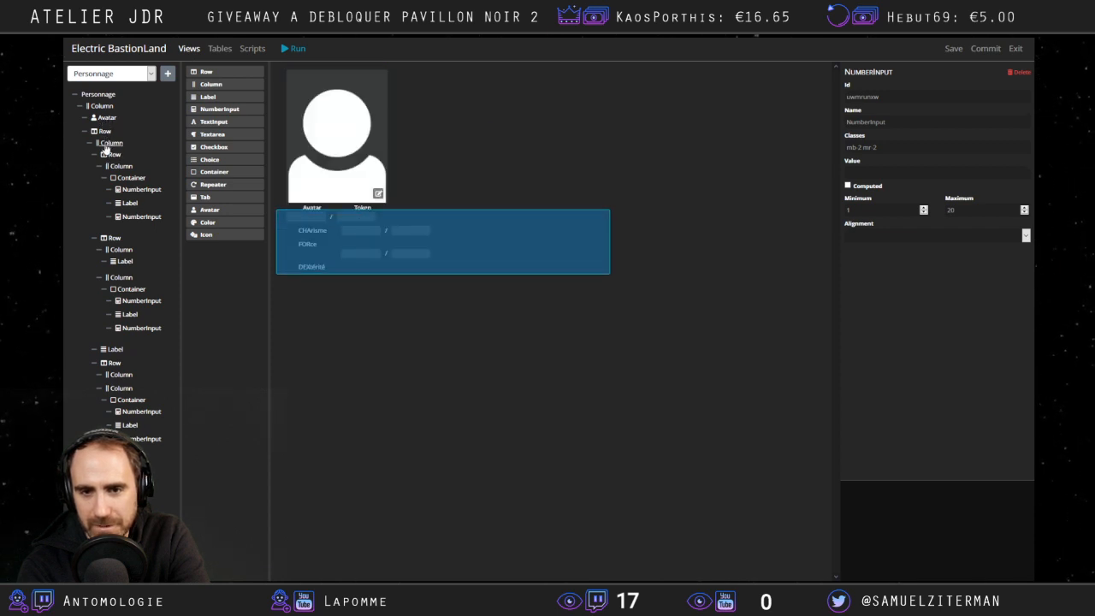
pyautogui.moveTo(106, 146)
pyautogui.mouseDown()
pyautogui.moveTo(107, 108)
pyautogui.moveTo(112, 145)
pyautogui.mouseUp()
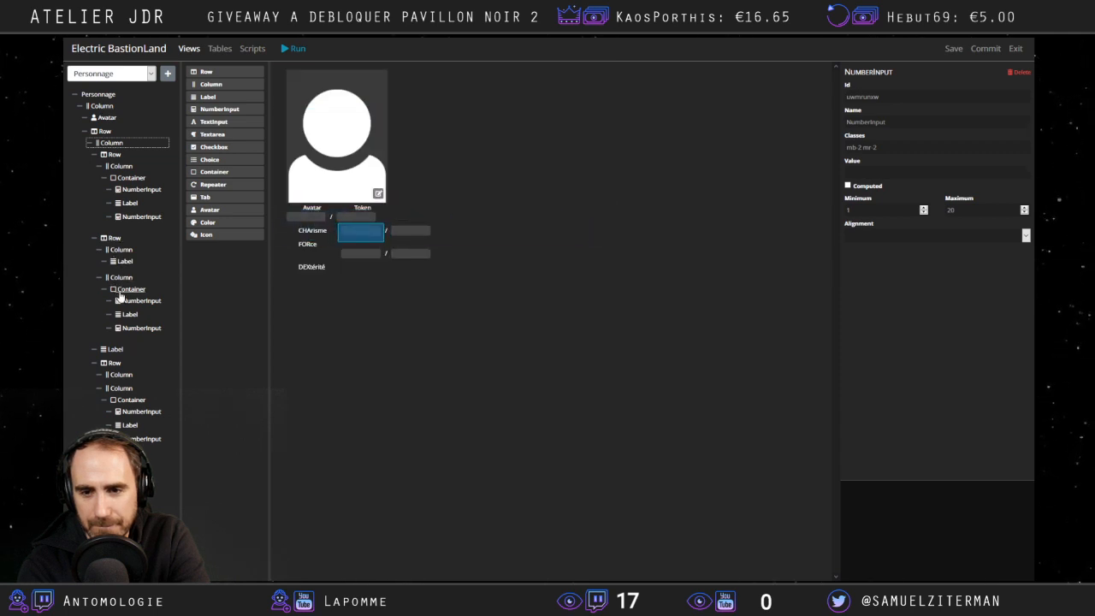
# Collapse the CHArisme row, the FORce number-input row and the DEXtérité label's container in the widget tree.
pyautogui.click(93, 238)
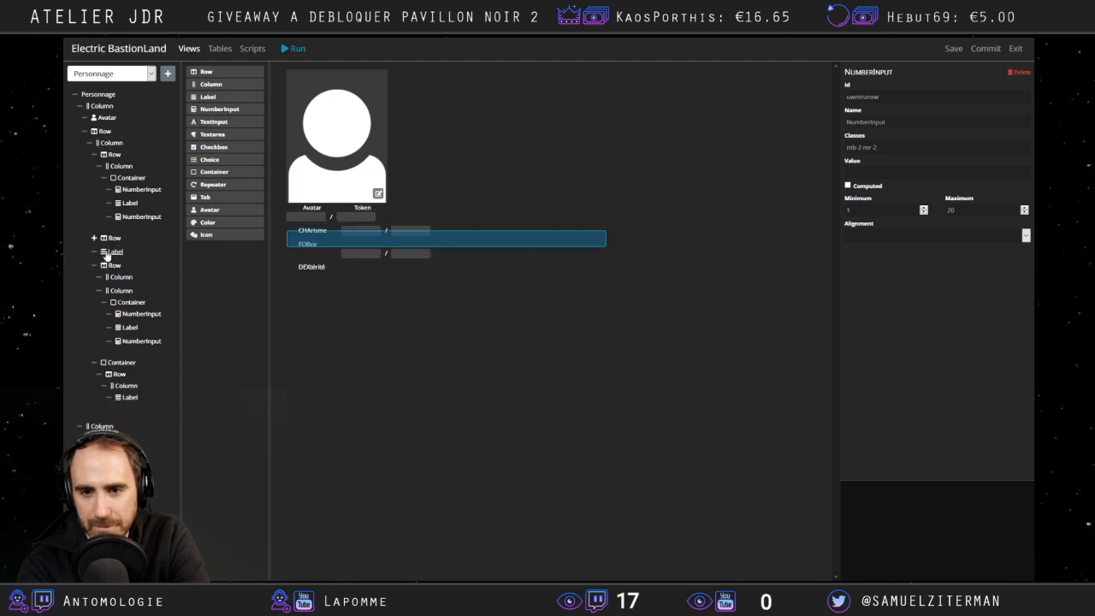
pyautogui.click(94, 266)
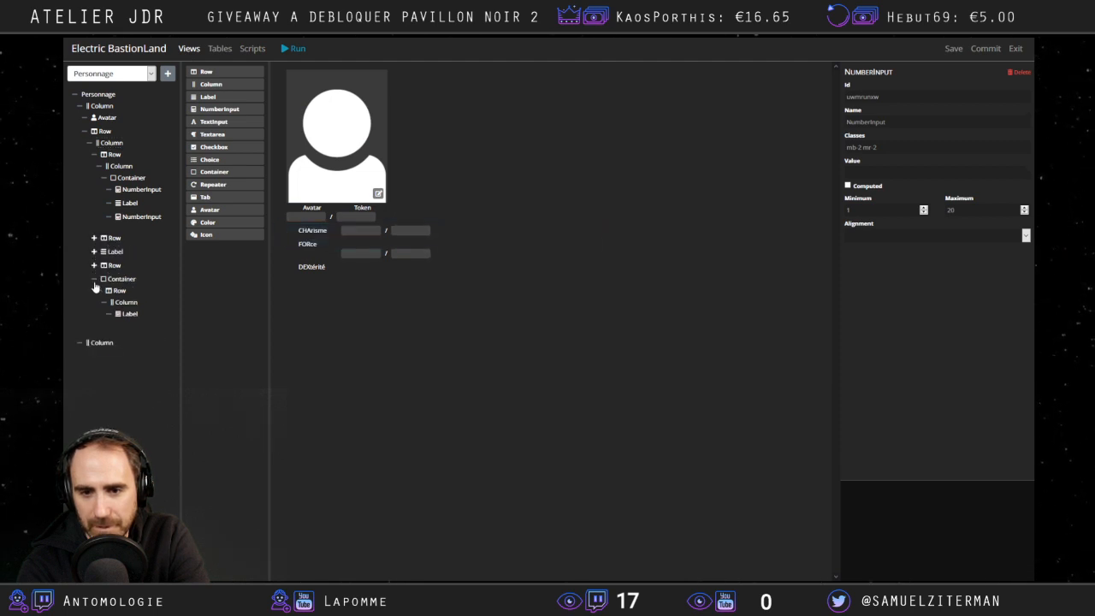
pyautogui.click(94, 281)
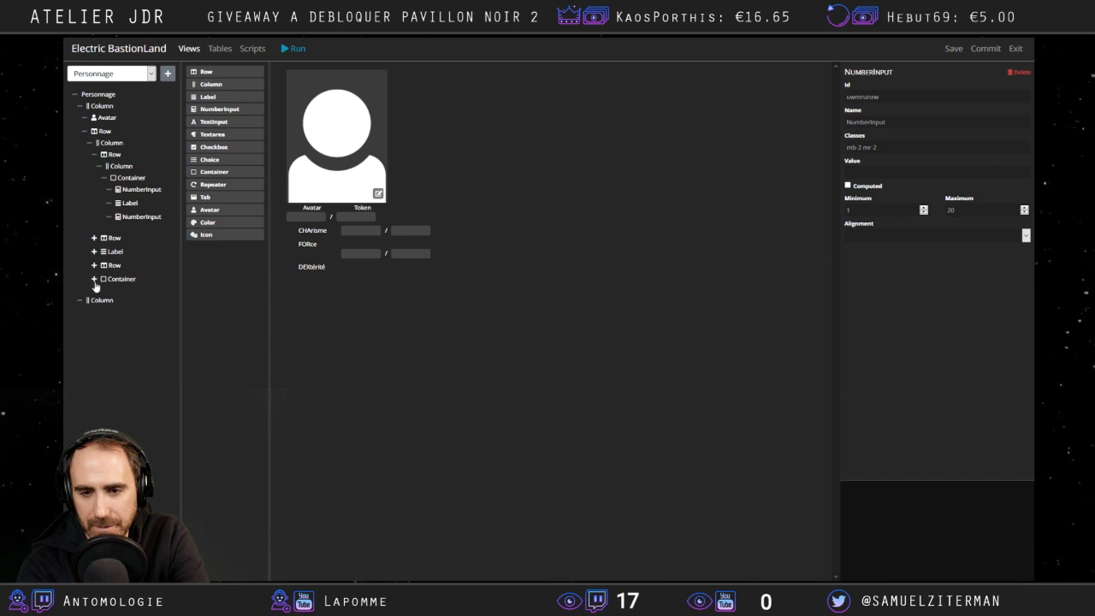
# Delete the empty second column at the root of the Personnage view.
pyautogui.click(85, 131)
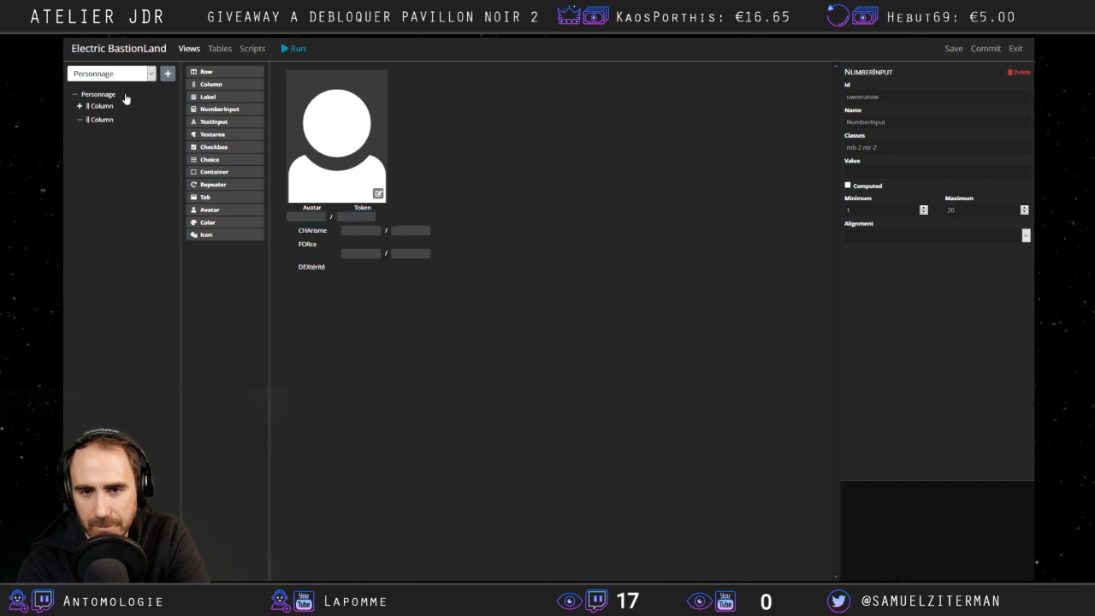
pyautogui.rightClick(107, 122)
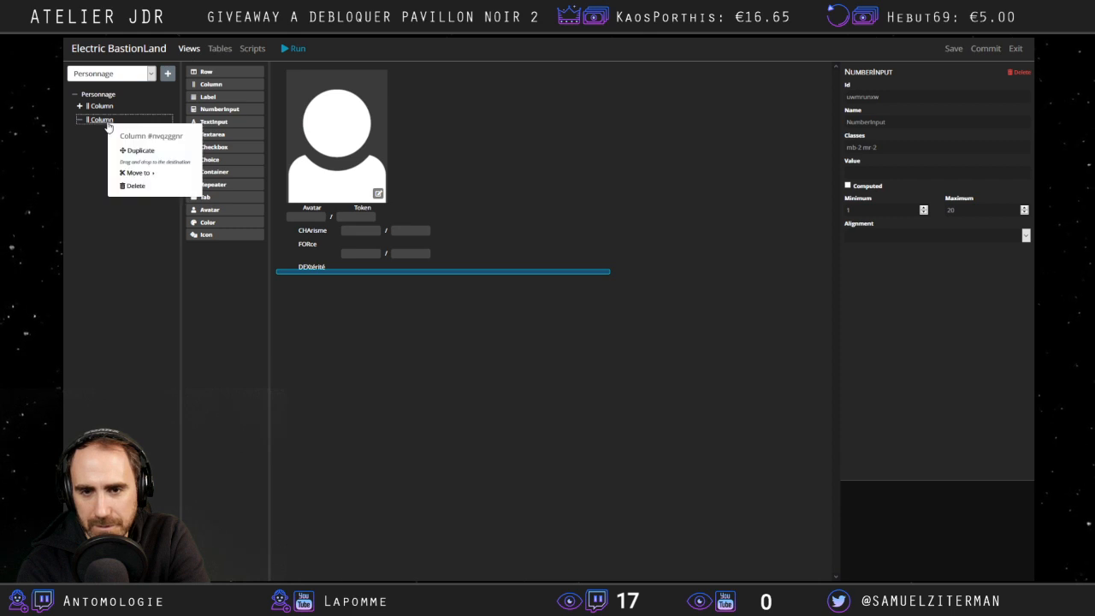
pyautogui.click(133, 185)
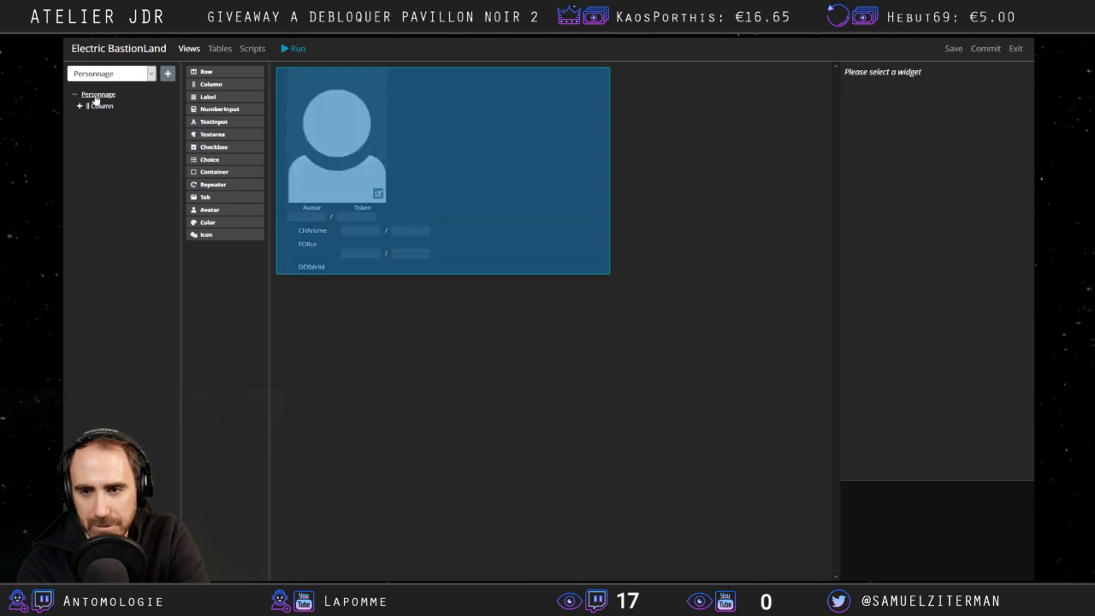
# Move the CHArisme row out of the ability column to directly beneath the avatar, above the main row.
pyautogui.click(79, 106)
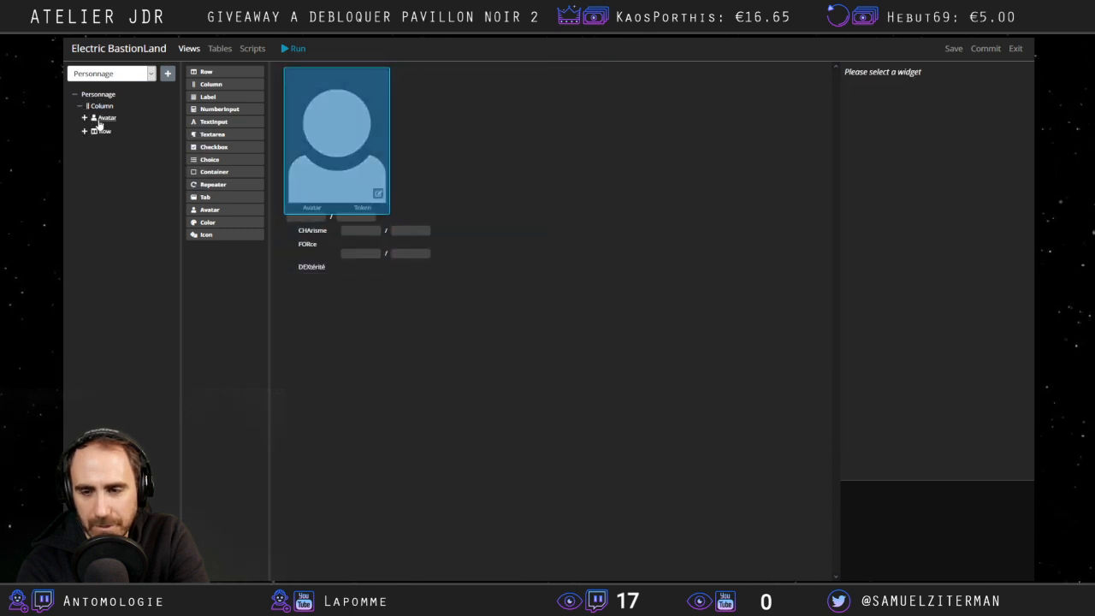
pyautogui.click(84, 131)
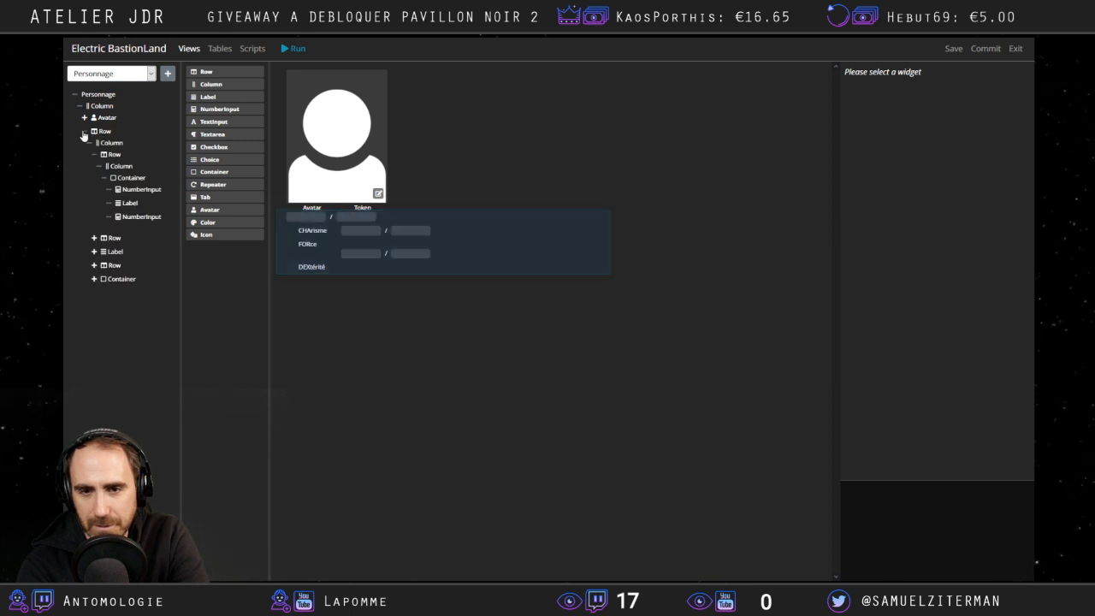
pyautogui.click(85, 132)
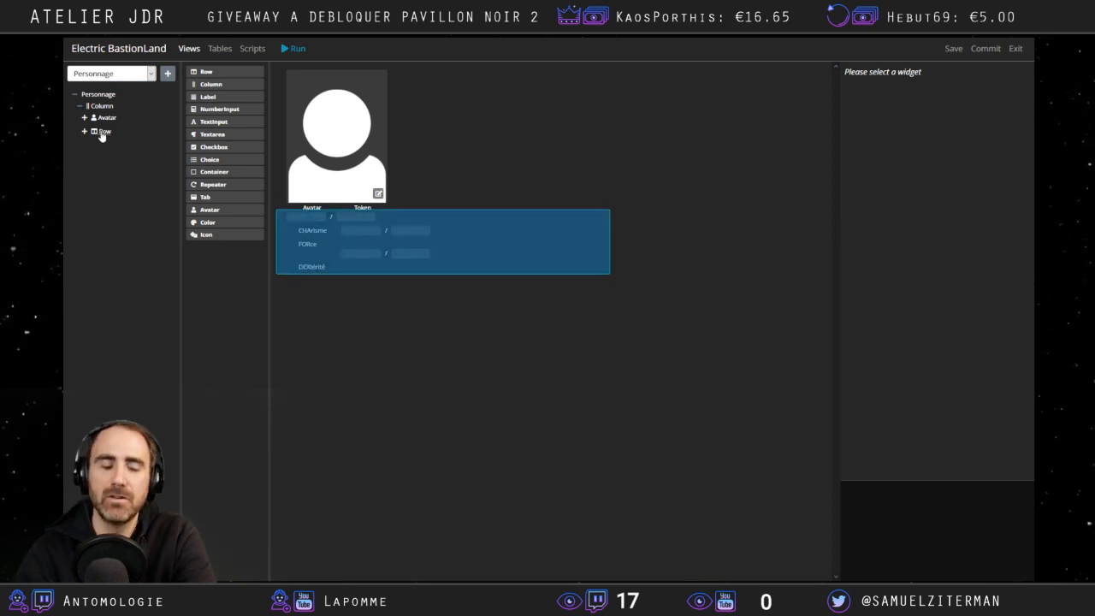
pyautogui.click(101, 133)
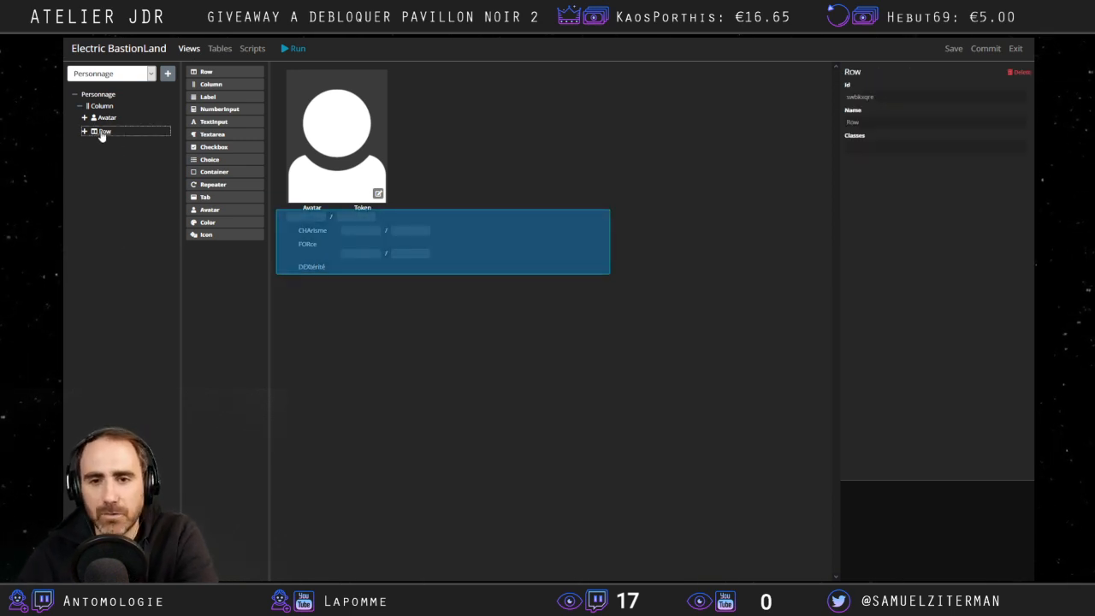
pyautogui.click(84, 132)
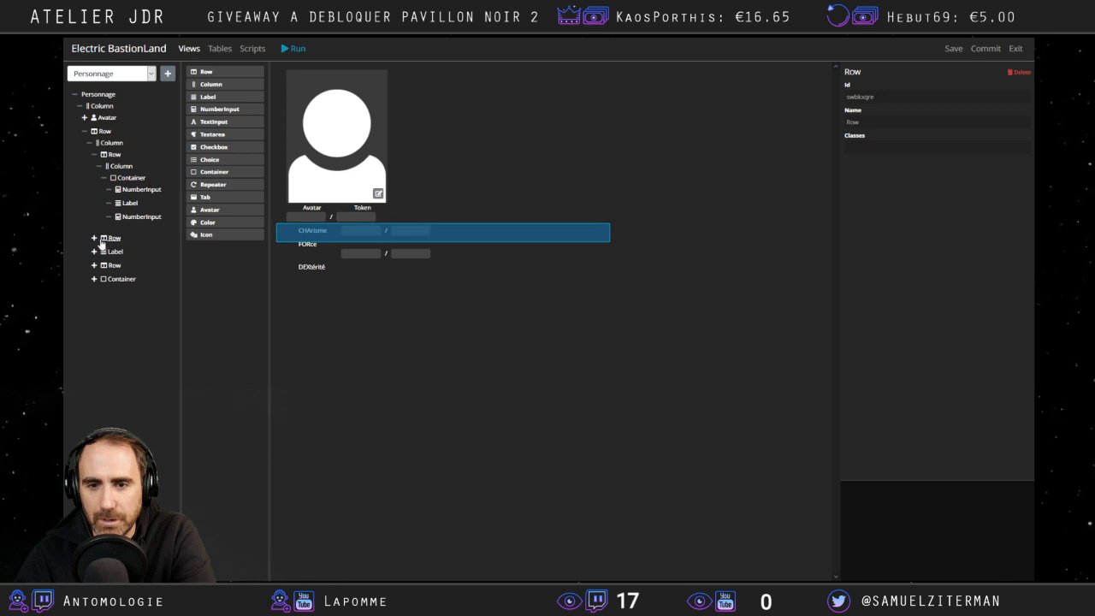
pyautogui.moveTo(94, 241); pyautogui.dragTo(86, 128)
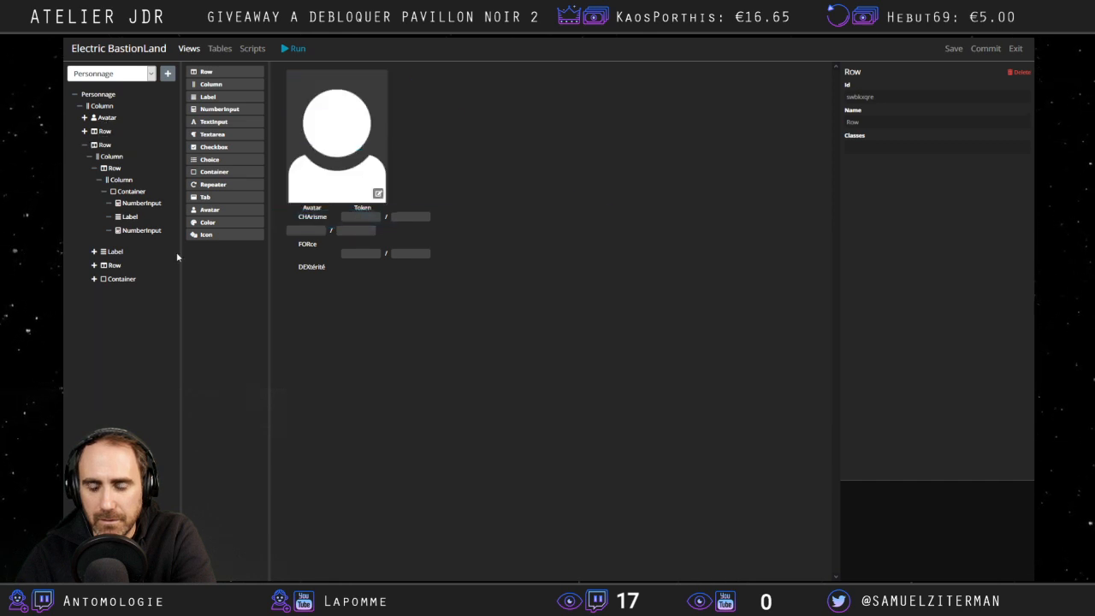
# Switch to YouTube, go back to the previous music mix, and return to the system builder.
pyautogui.click(261, 45)
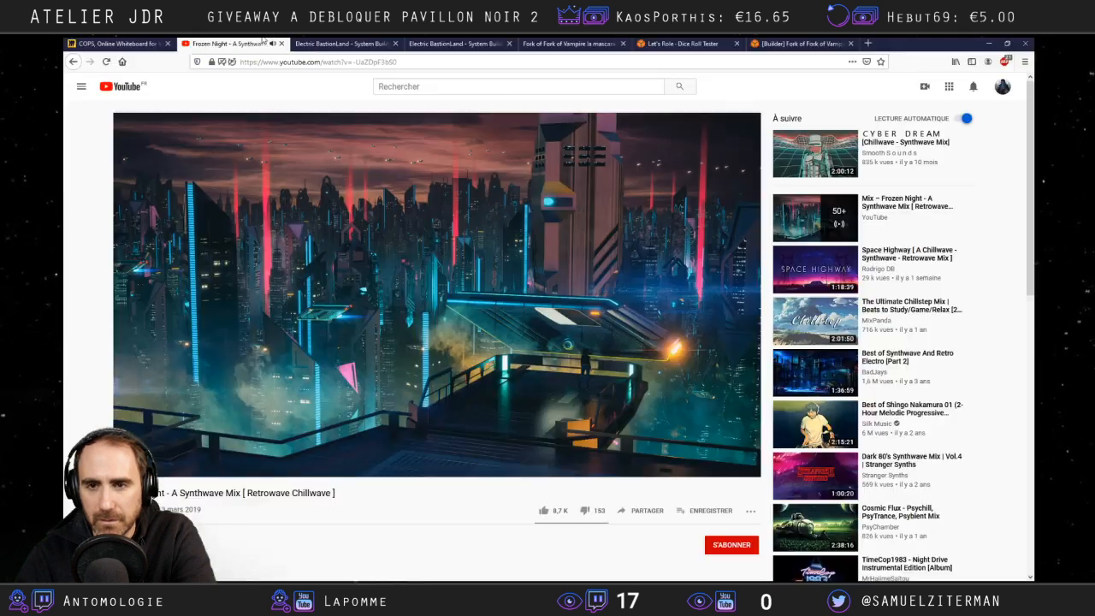
pyautogui.hotkey('alt', 'Left')
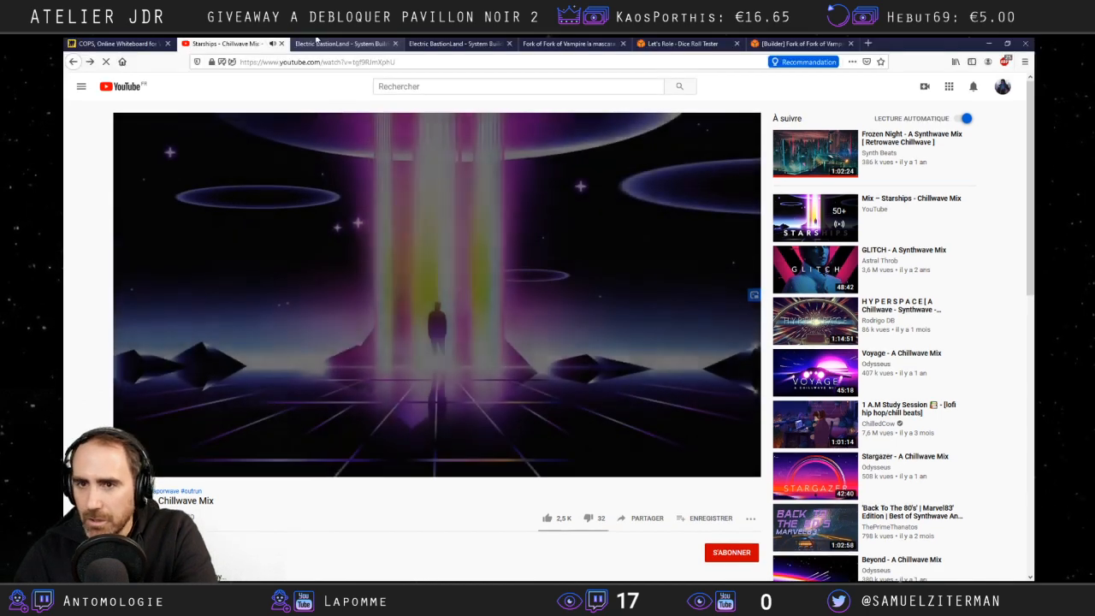
pyautogui.click(317, 41)
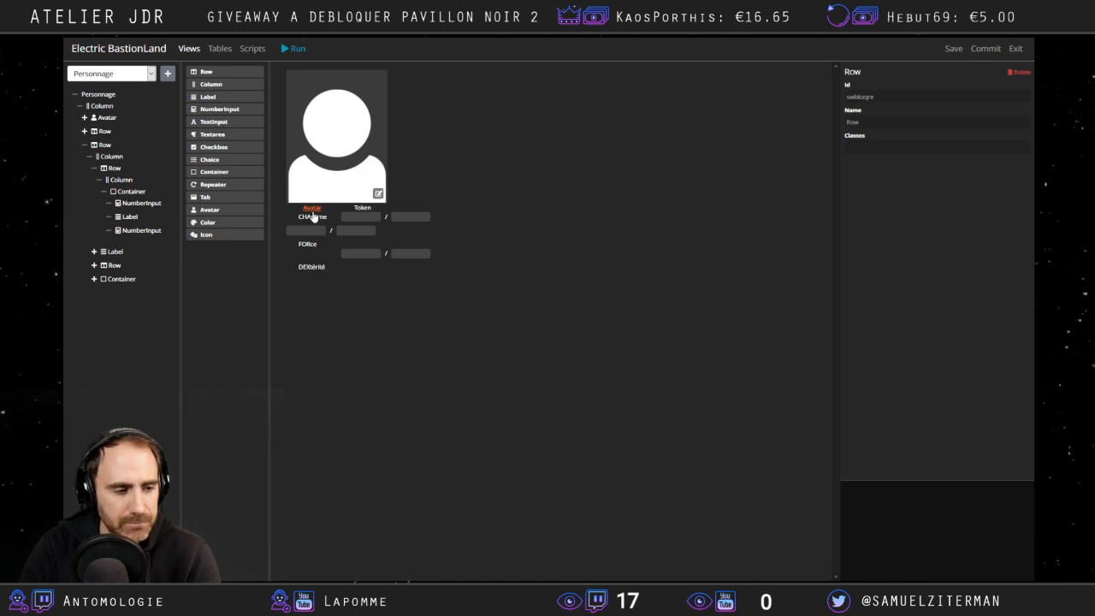
# Move the unlabelled number-input row out of the ability column to between the CHArisme row and the main row.
pyautogui.click(84, 131)
pyautogui.click(85, 131)
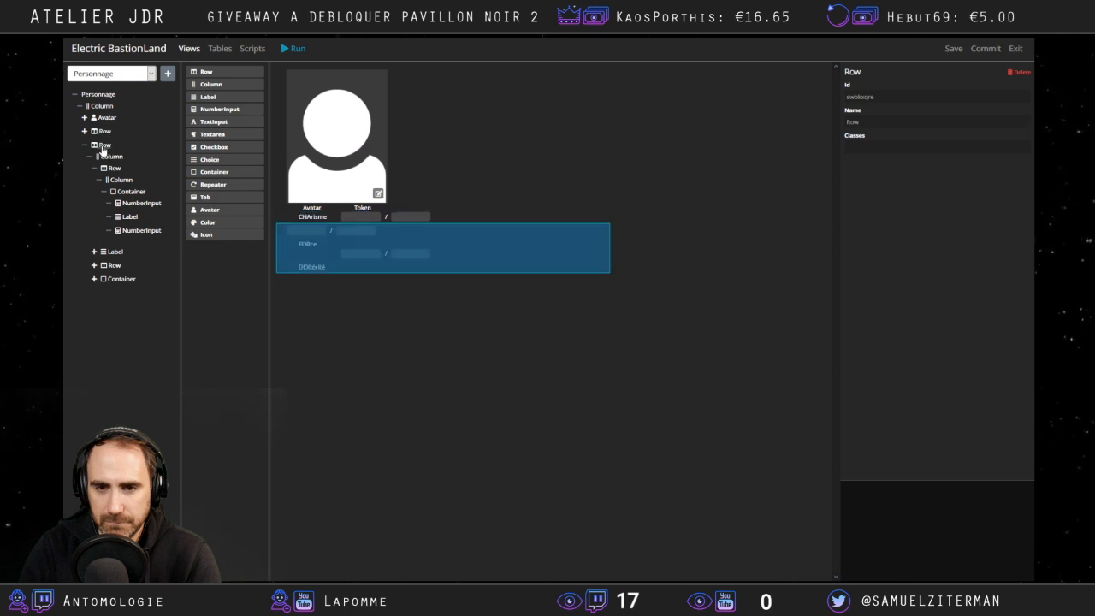
pyautogui.moveTo(109, 172); pyautogui.dragTo(85, 153)
pyautogui.click(84, 146)
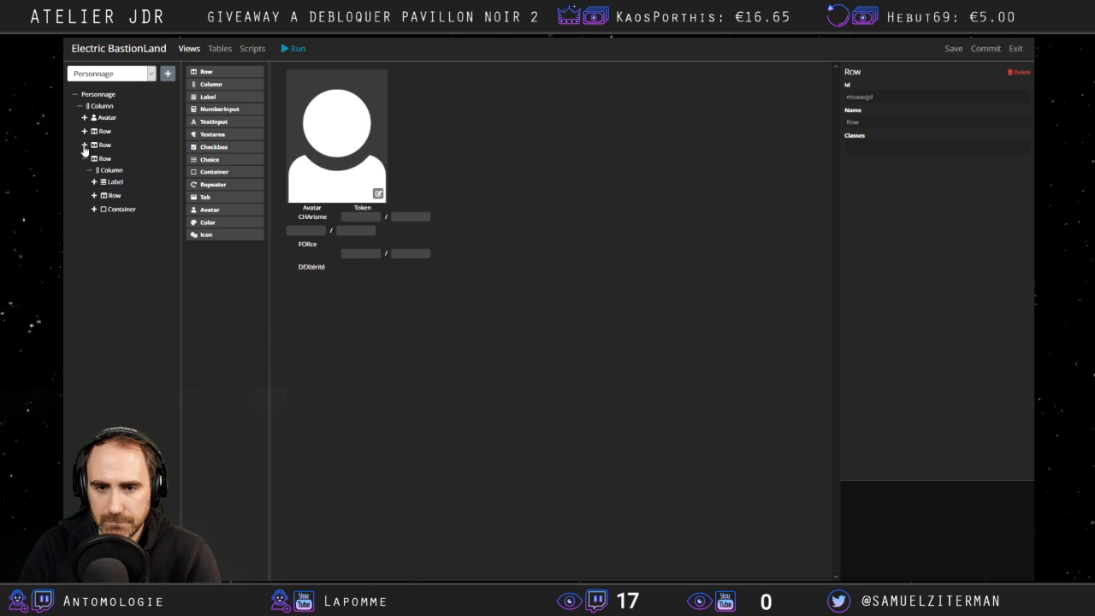
pyautogui.click(85, 160)
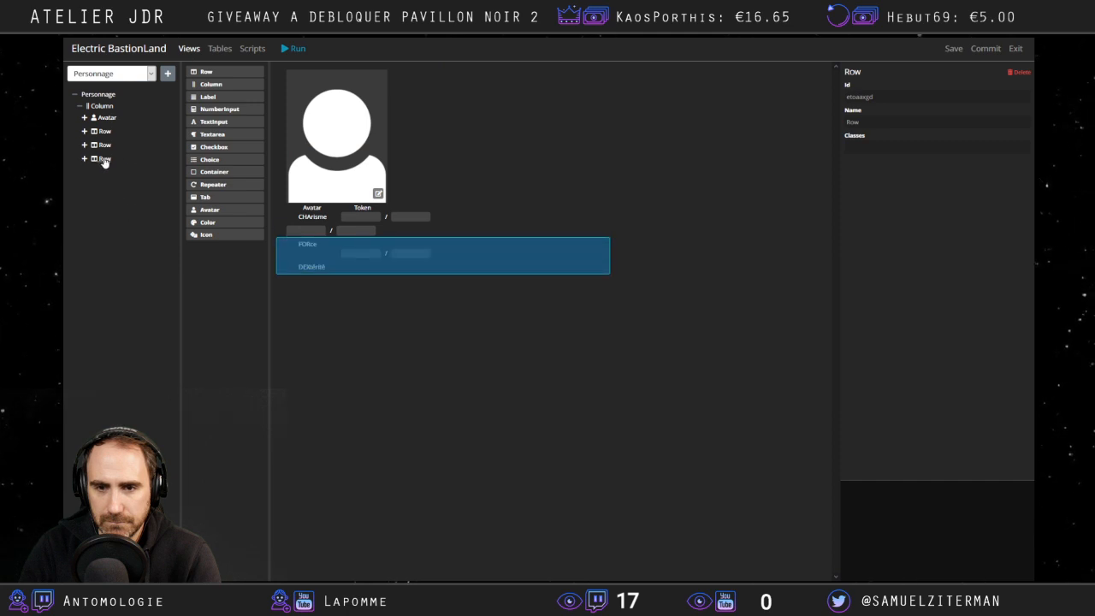
# Move the FORce label into the number-input row beneath it, ahead of that row's two columns.
pyautogui.click(84, 158)
pyautogui.click(84, 144)
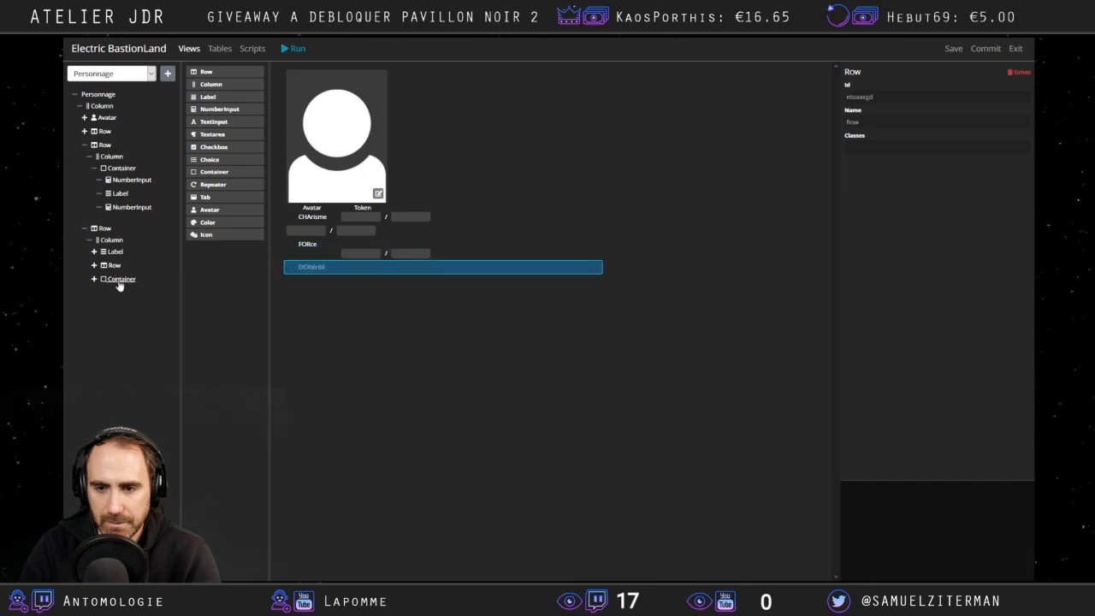
pyautogui.click(95, 266)
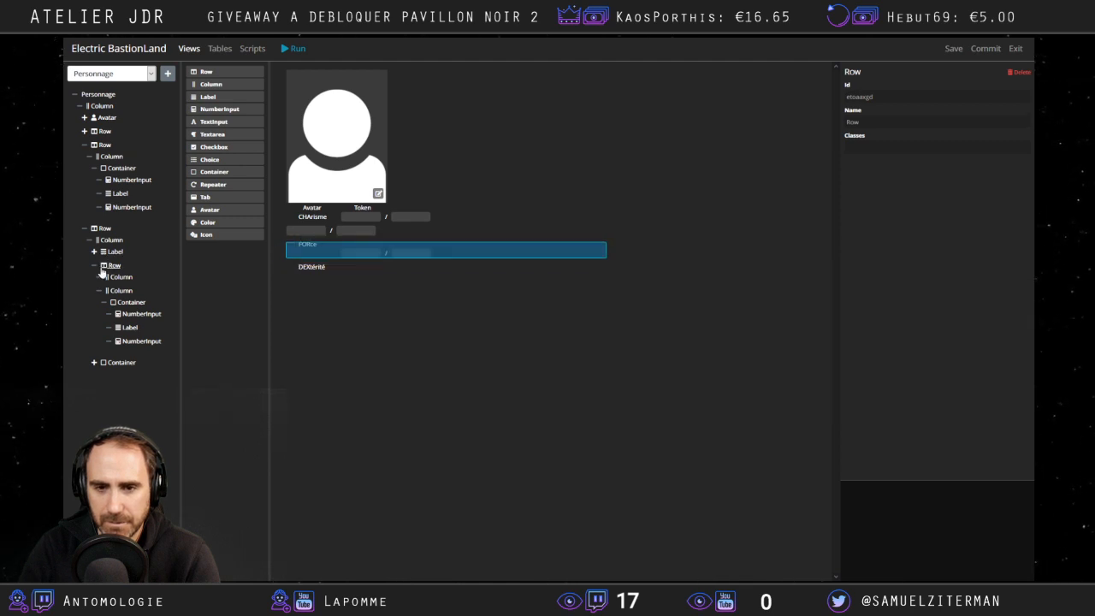
pyautogui.moveTo(113, 267)
pyautogui.mouseDown()
pyautogui.moveTo(120, 255)
pyautogui.moveTo(114, 264)
pyautogui.mouseUp()
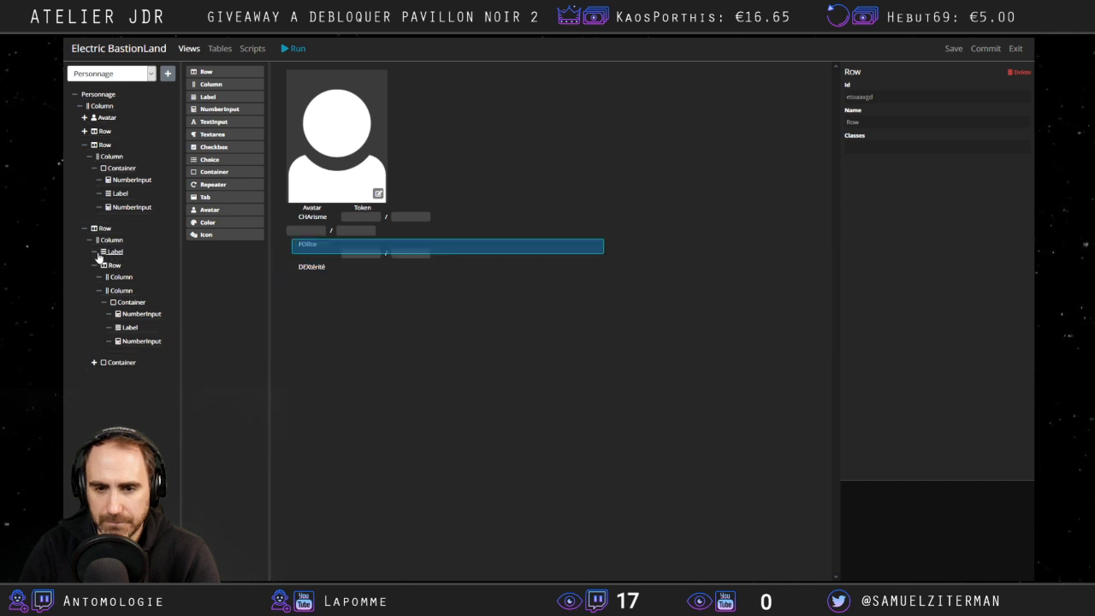
pyautogui.moveTo(100, 253); pyautogui.dragTo(114, 273)
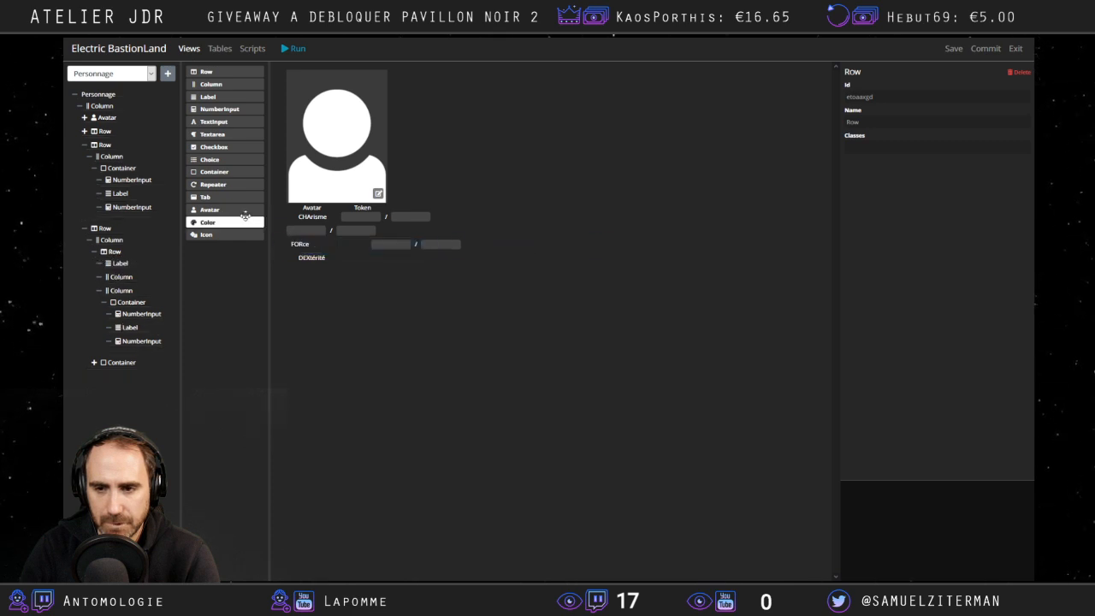
# Delete the DEXtérité label's container, the unlabelled number-input row and the CHArisme row.
pyautogui.rightClick(111, 363)
pyautogui.click(137, 422)
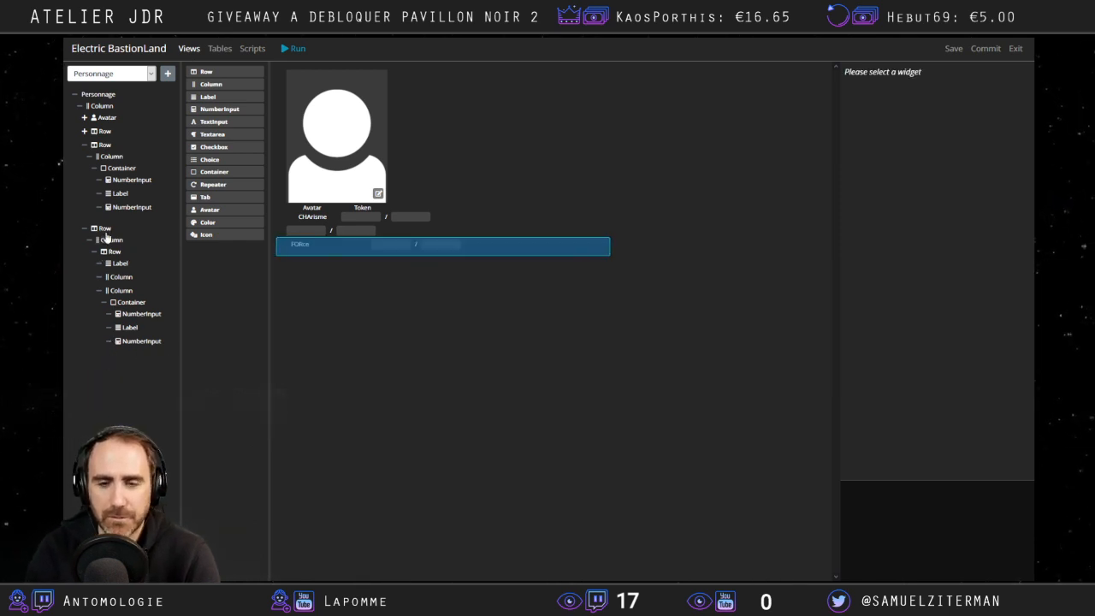
pyautogui.rightClick(103, 147)
pyautogui.click(131, 208)
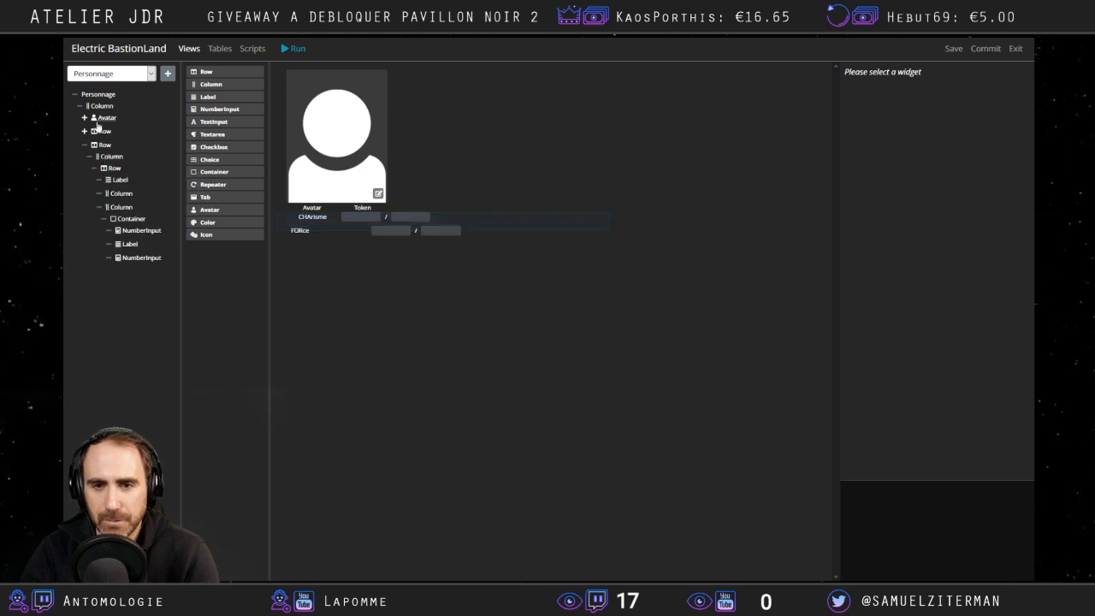
pyautogui.rightClick(100, 133)
pyautogui.click(128, 193)
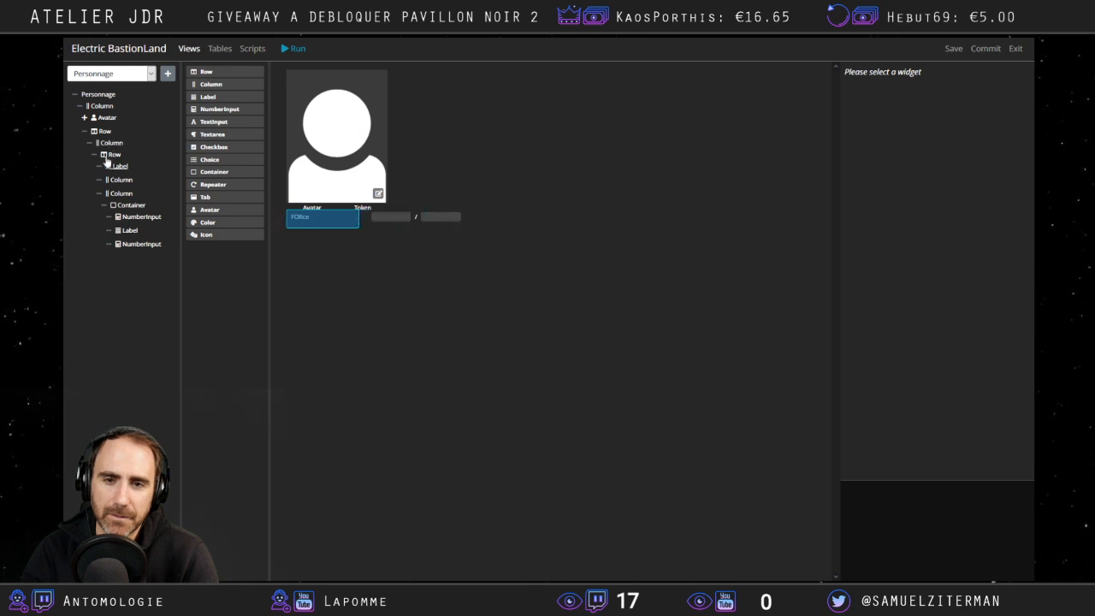
# Move the FORce row directly beneath the avatar and delete the emptied column and row that held it.
pyautogui.moveTo(109, 161); pyautogui.dragTo(107, 128)
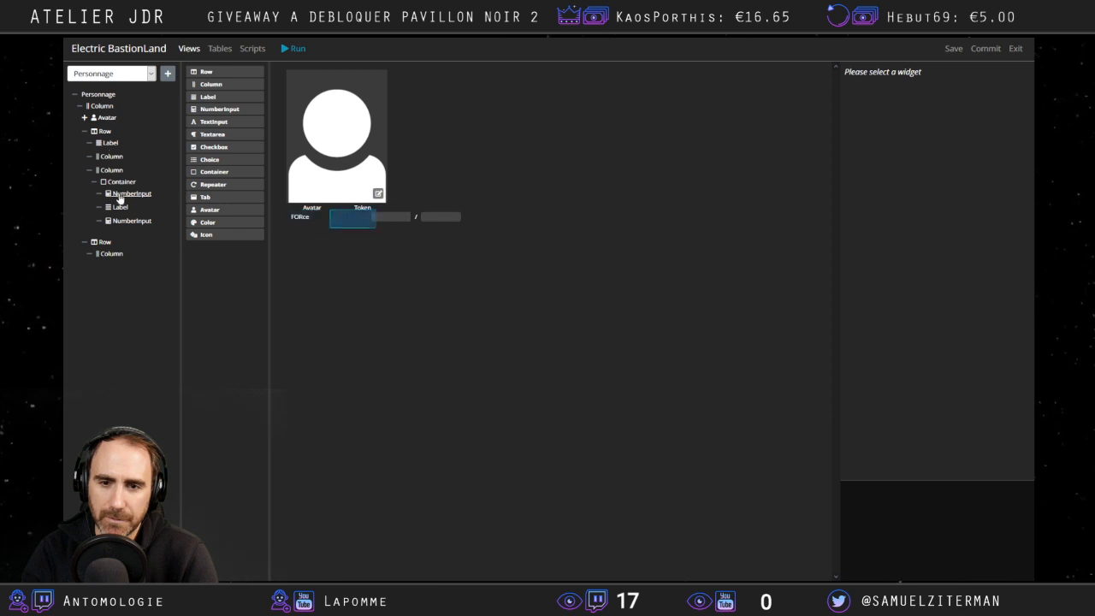
pyautogui.rightClick(112, 254)
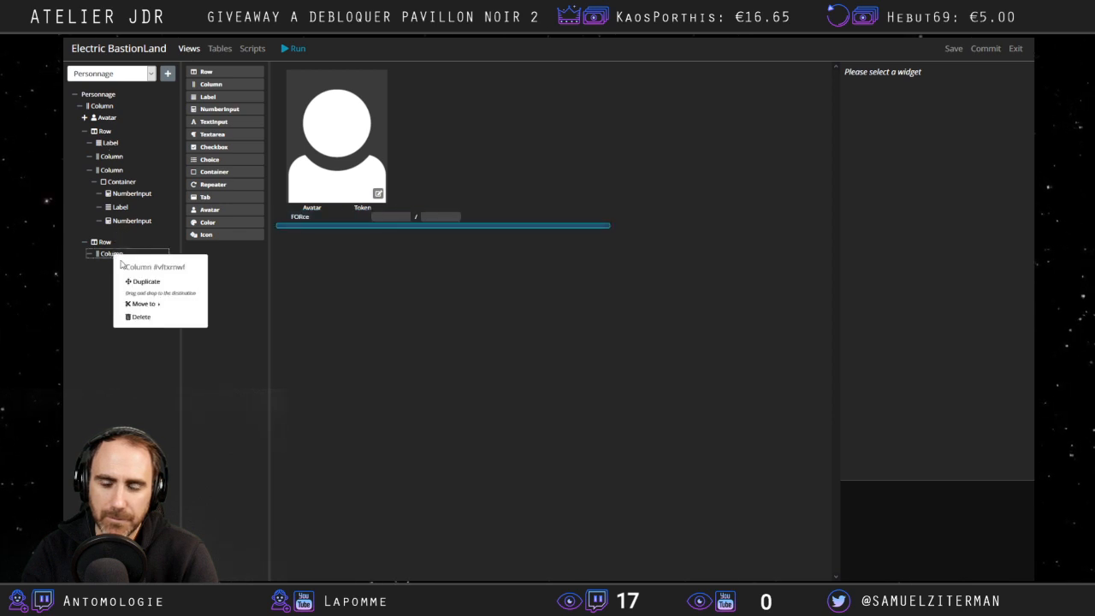
pyautogui.click(140, 316)
pyautogui.rightClick(107, 248)
pyautogui.click(137, 311)
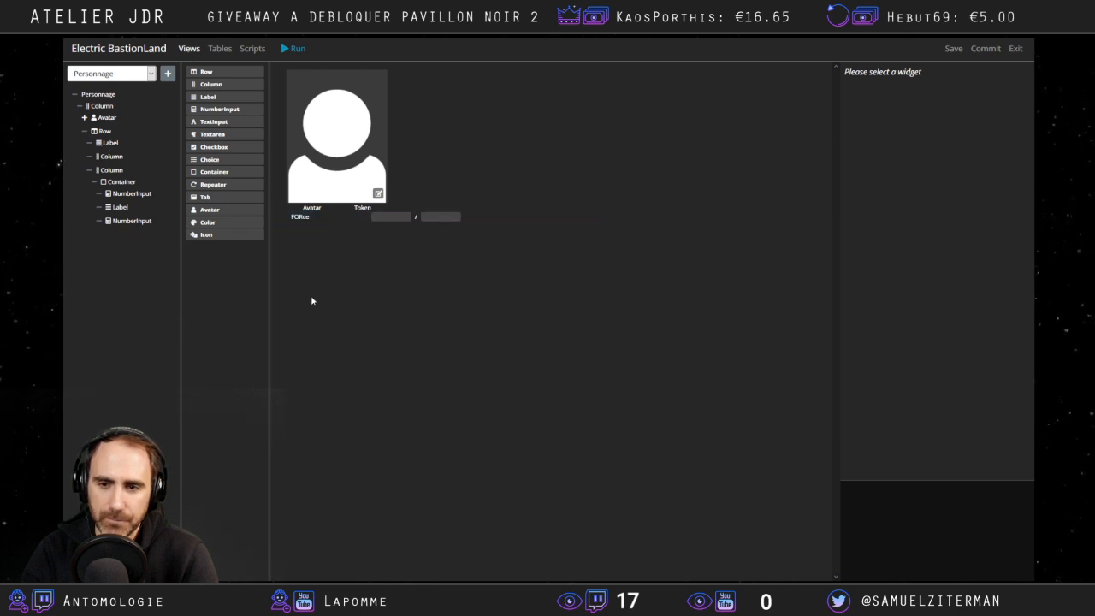
# Rename the FORce row as LIGNE FORCE.
pyautogui.click(98, 132)
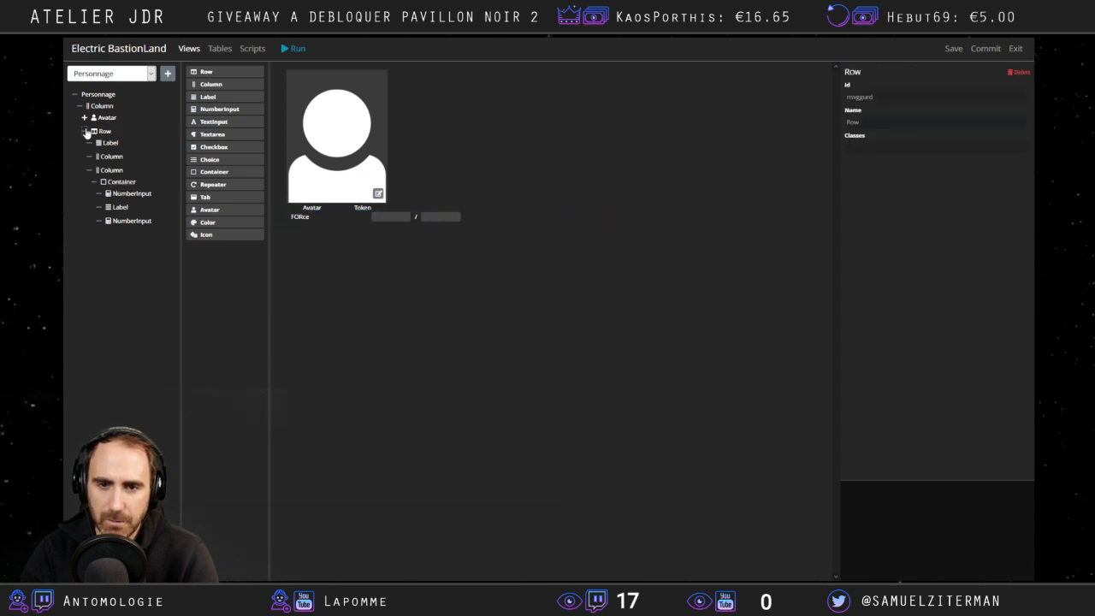
pyautogui.click(89, 132)
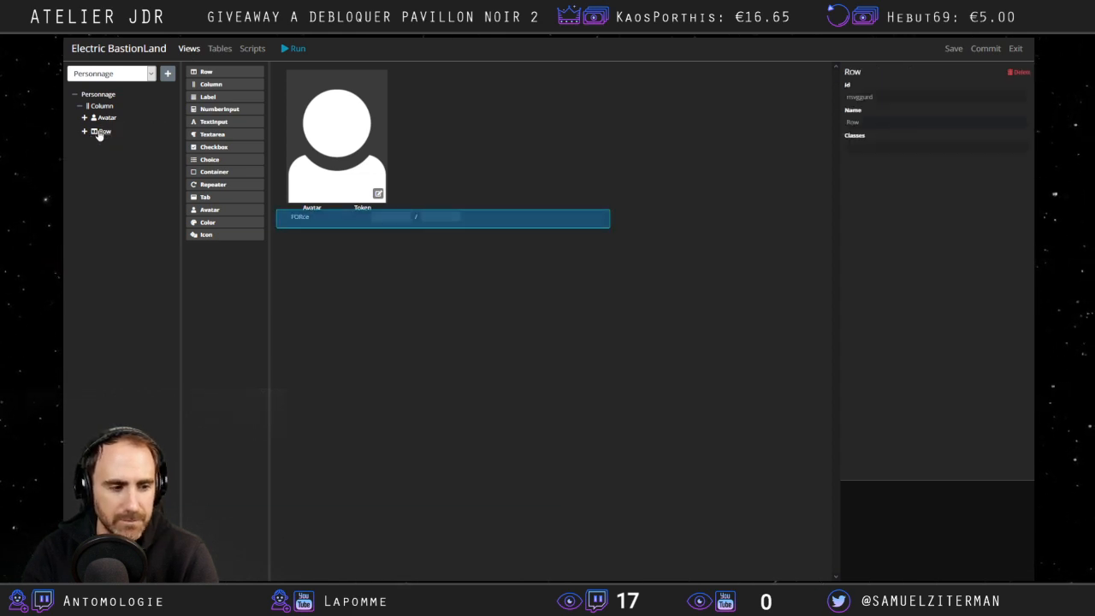
pyautogui.click(85, 133)
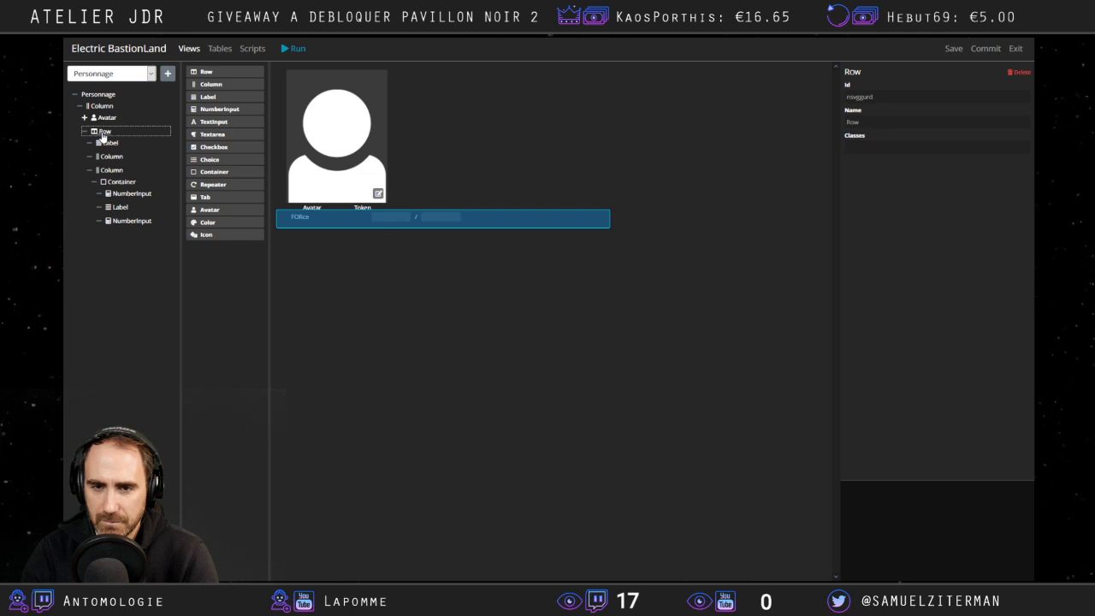
pyautogui.rightClick(102, 136)
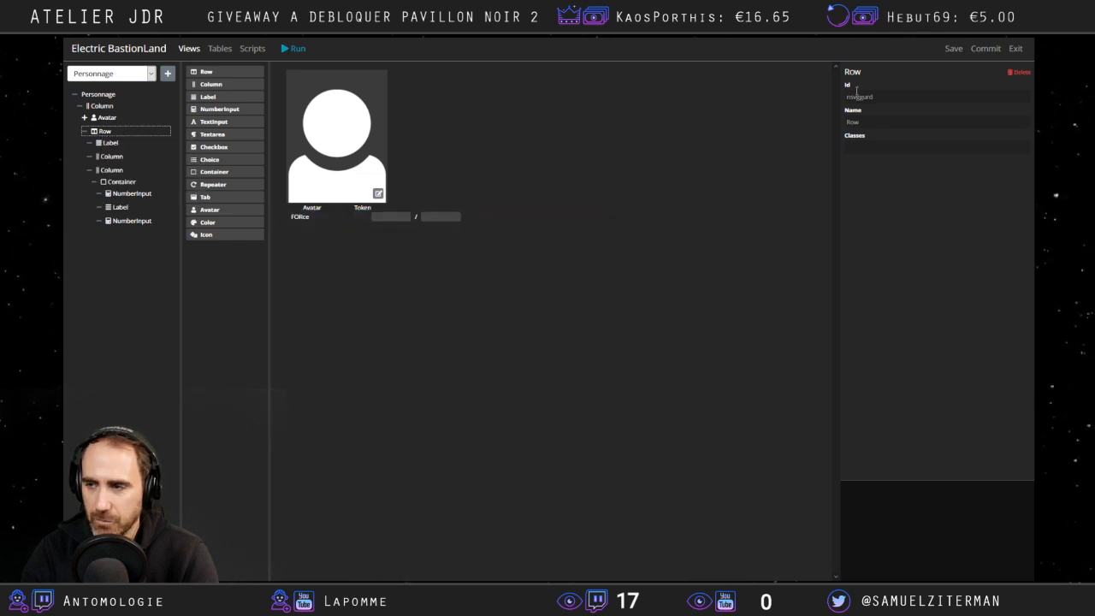
pyautogui.doubleClick(859, 97)
pyautogui.moveTo(886, 122); pyautogui.dragTo(837, 115)
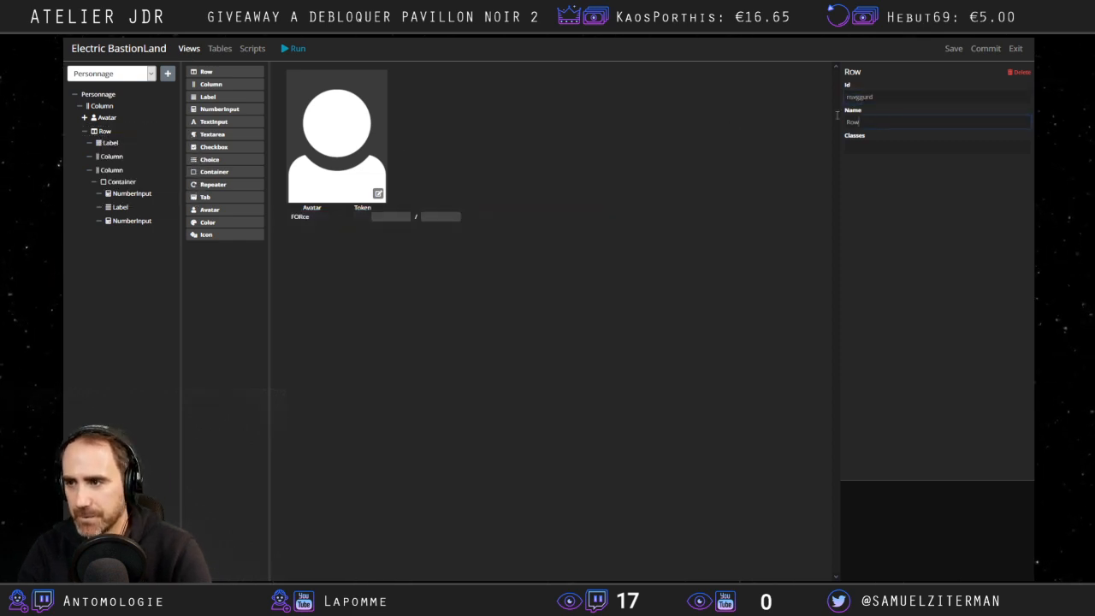
pyautogui.write('LIGNE FORCE')
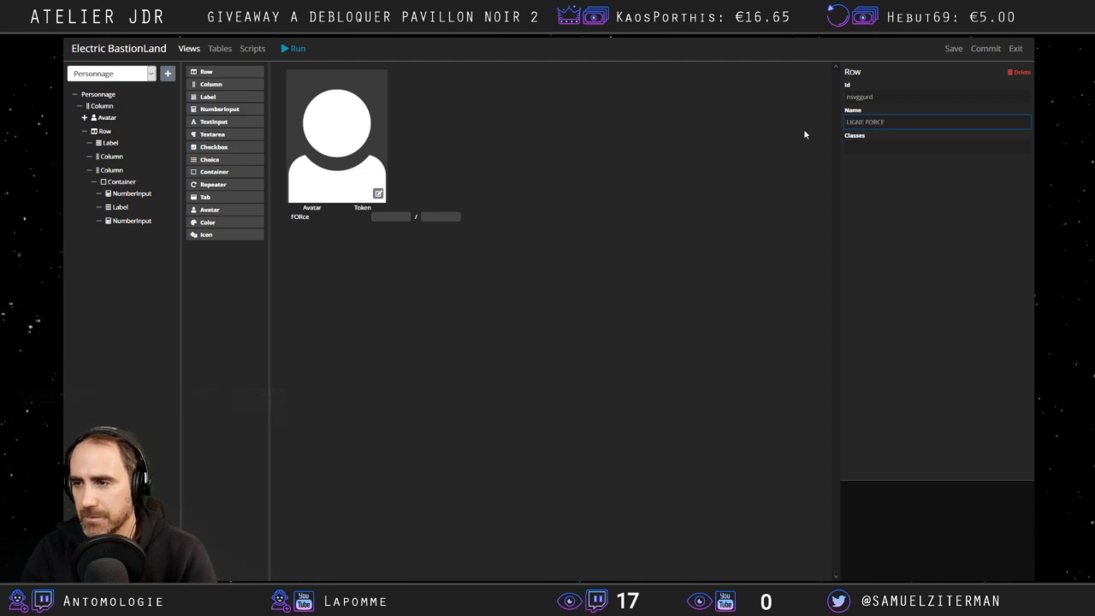
pyautogui.click(871, 143)
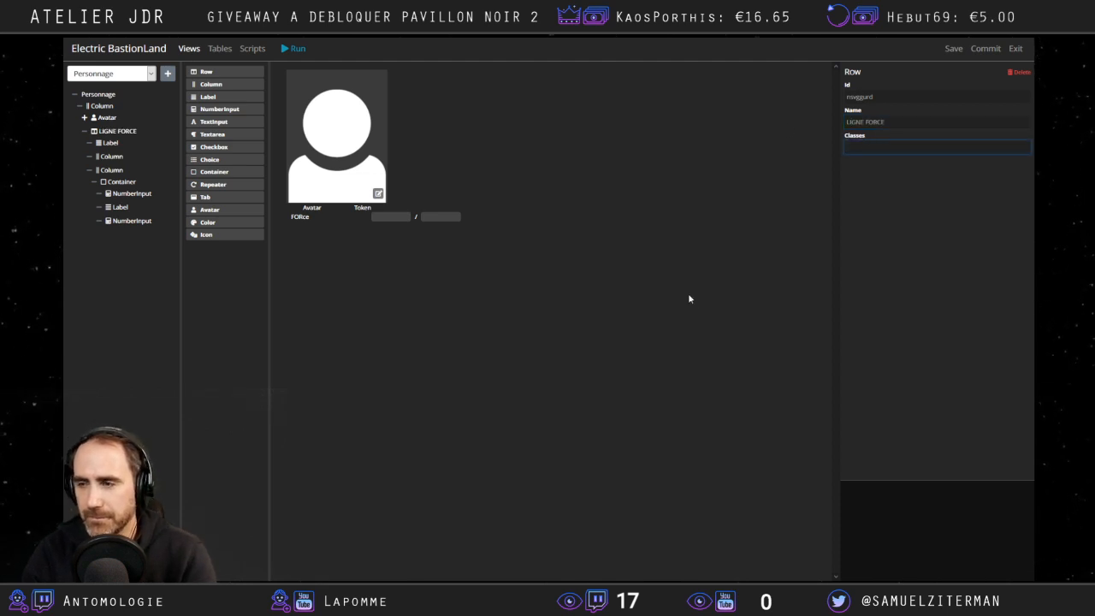
# Delete the empty column between the FORce label and its number inputs in the LIGNE FORCE row.
pyautogui.click(110, 143)
pyautogui.click(111, 157)
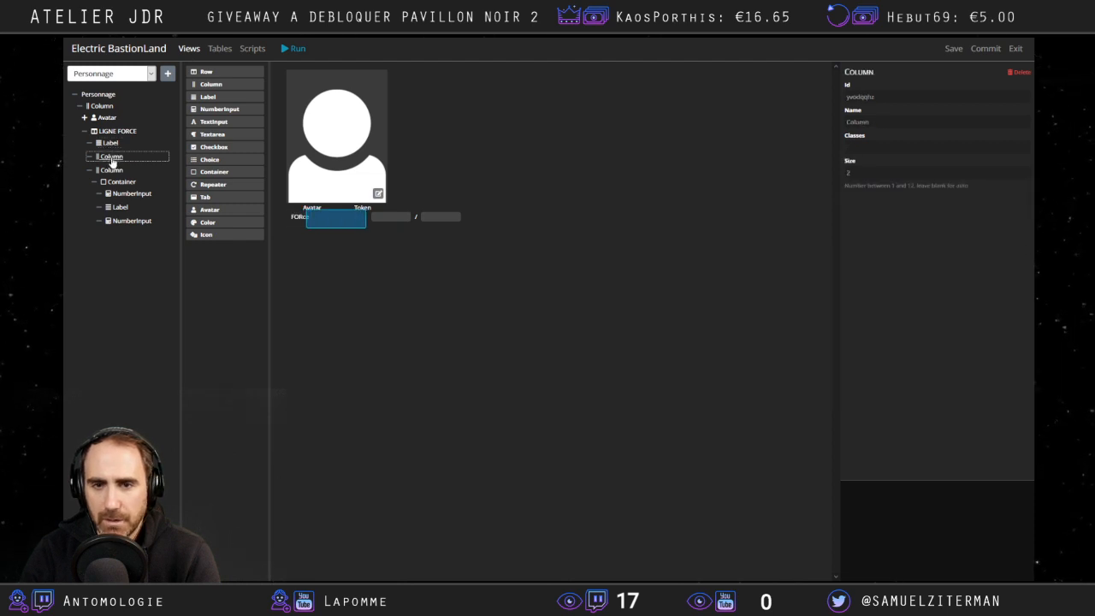
pyautogui.rightClick(111, 161)
pyautogui.click(126, 220)
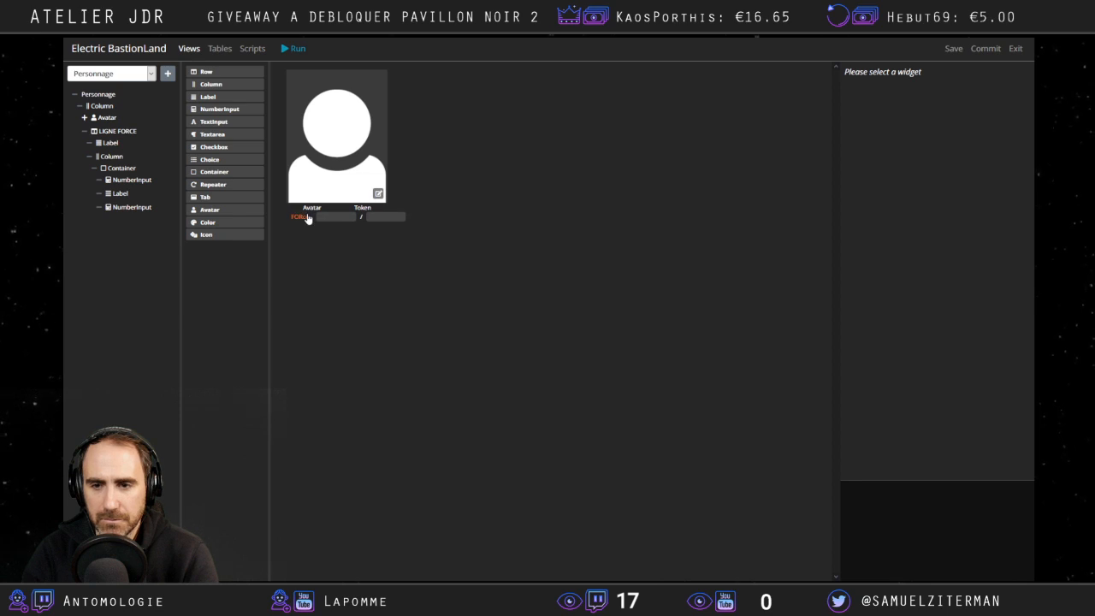
# Set the class of the FORce label in the LIGNE FORCE row to ml-1.
pyautogui.click(110, 142)
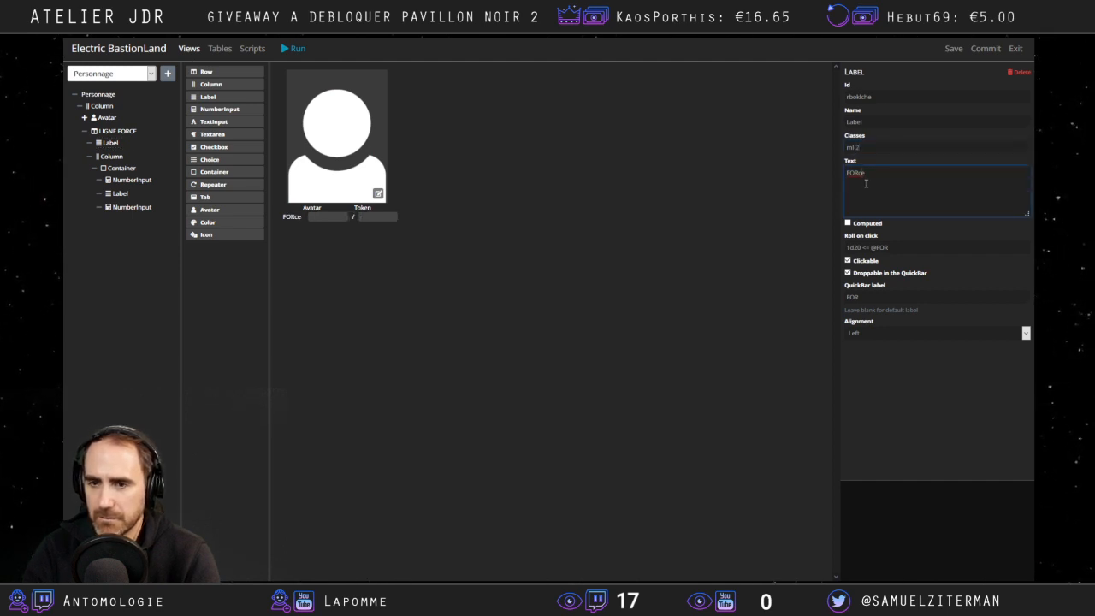
pyautogui.press('BackSpace')
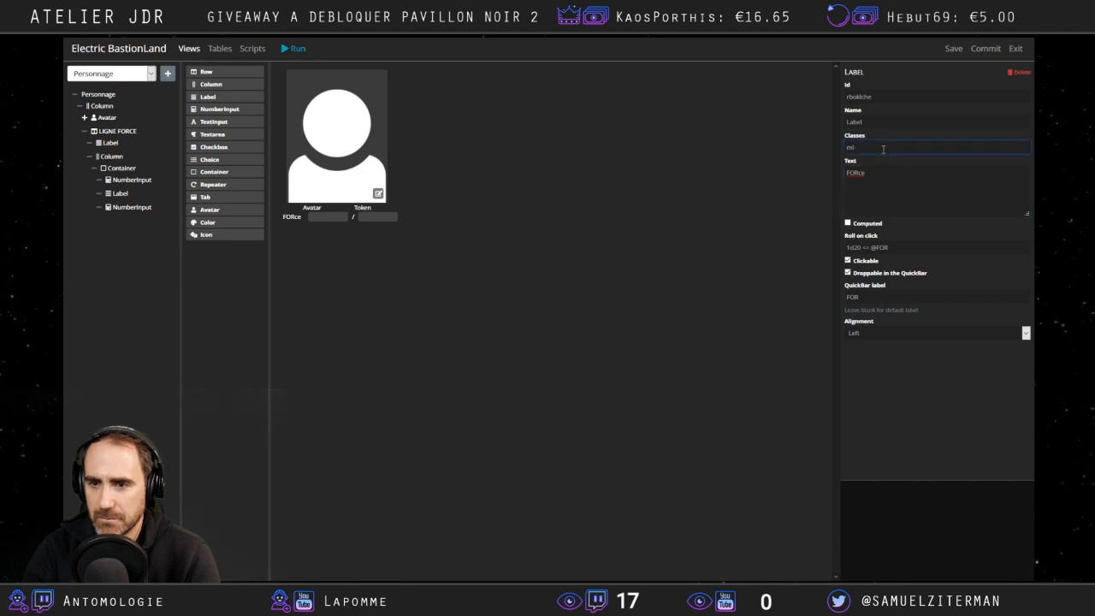
pyautogui.click(886, 191)
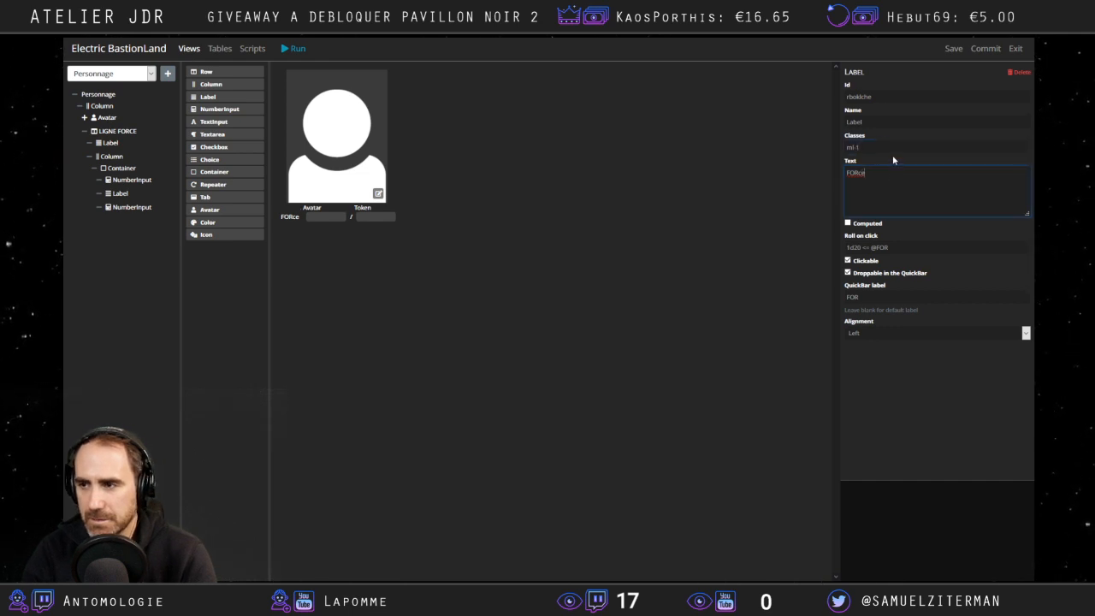
# Duplicate the LIGNE FORCE row twice within the avatar's column to get three identical ability rows.
pyautogui.click(84, 131)
pyautogui.click(103, 132)
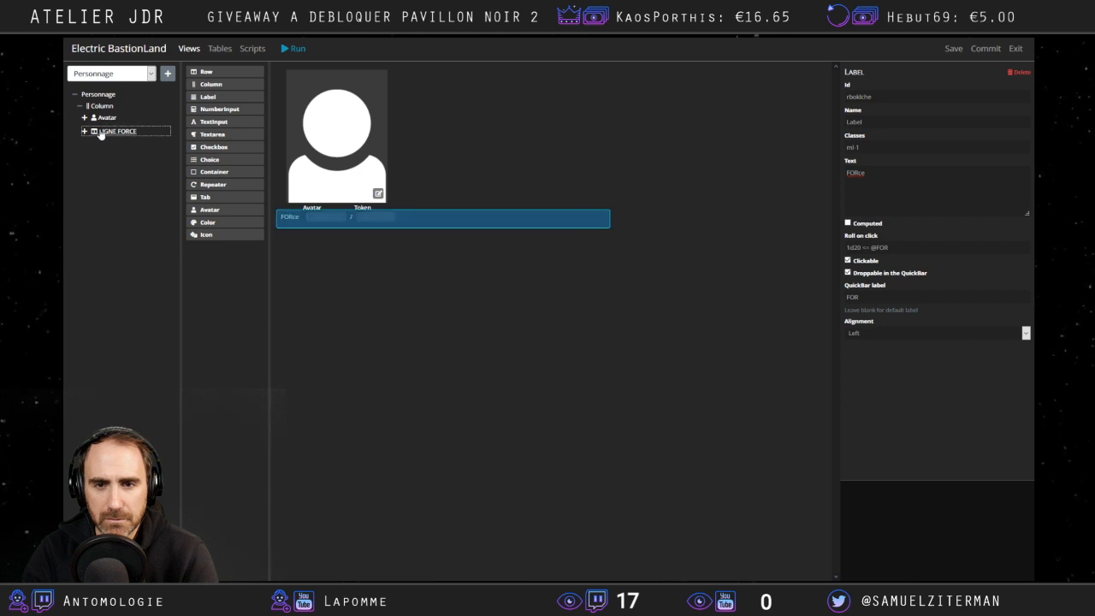
pyautogui.rightClick(101, 134)
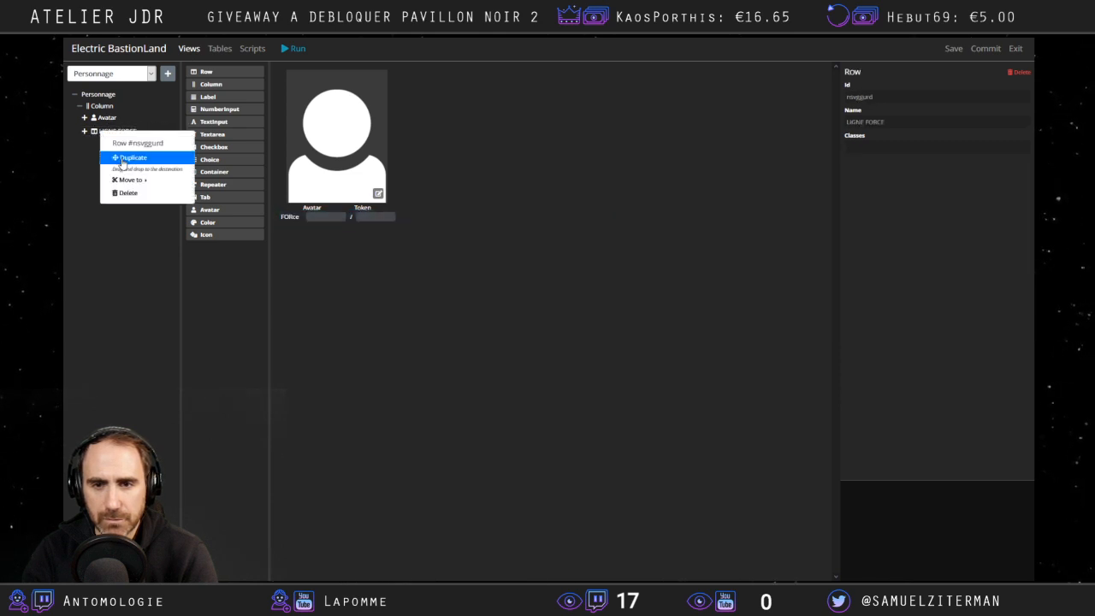
pyautogui.moveTo(120, 156); pyautogui.dragTo(92, 159)
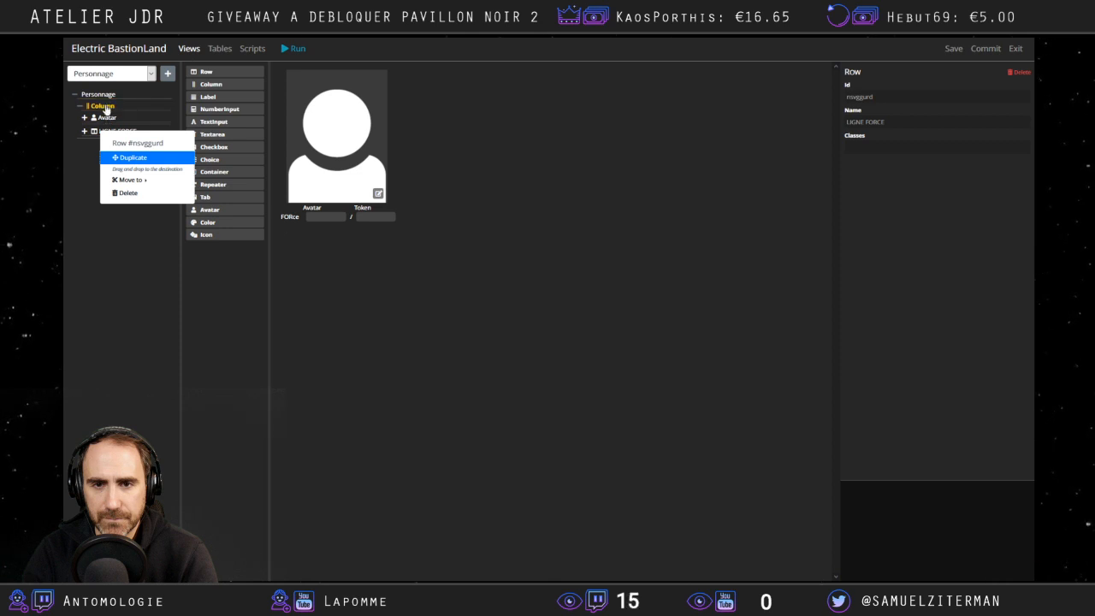
pyautogui.moveTo(105, 110); pyautogui.dragTo(106, 109)
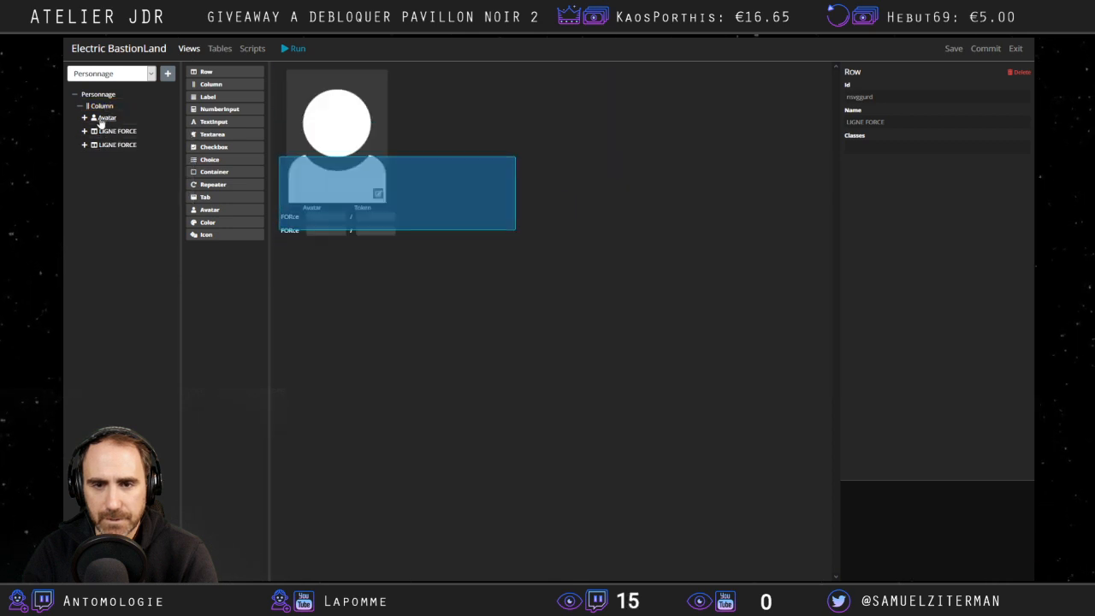
pyautogui.rightClick(103, 145)
pyautogui.moveTo(127, 174); pyautogui.dragTo(125, 122)
pyautogui.rightClick(110, 146)
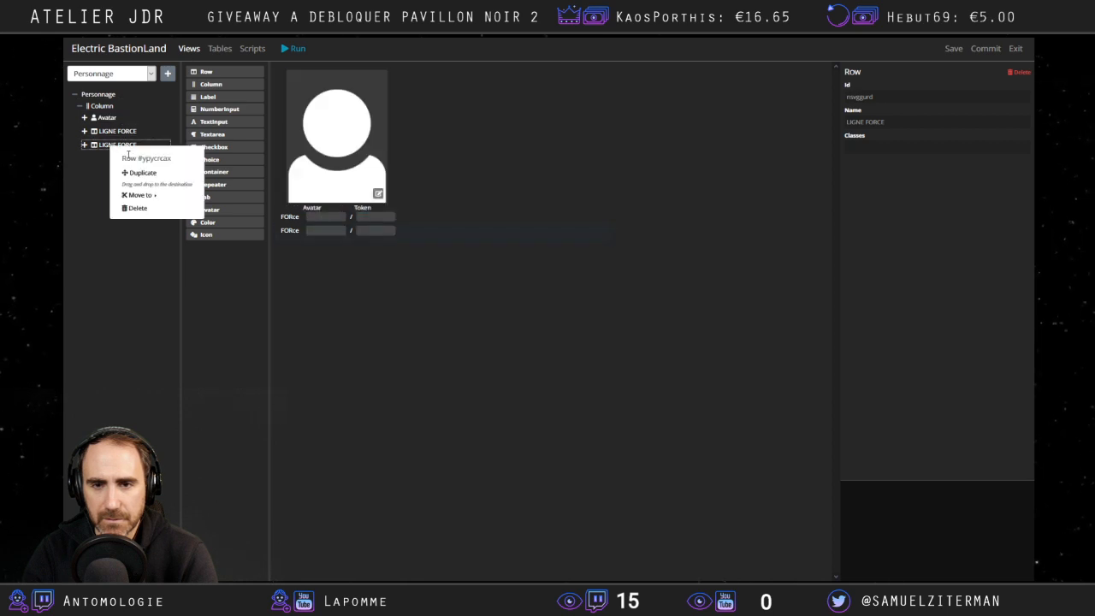
pyautogui.moveTo(133, 172); pyautogui.dragTo(482, 277)
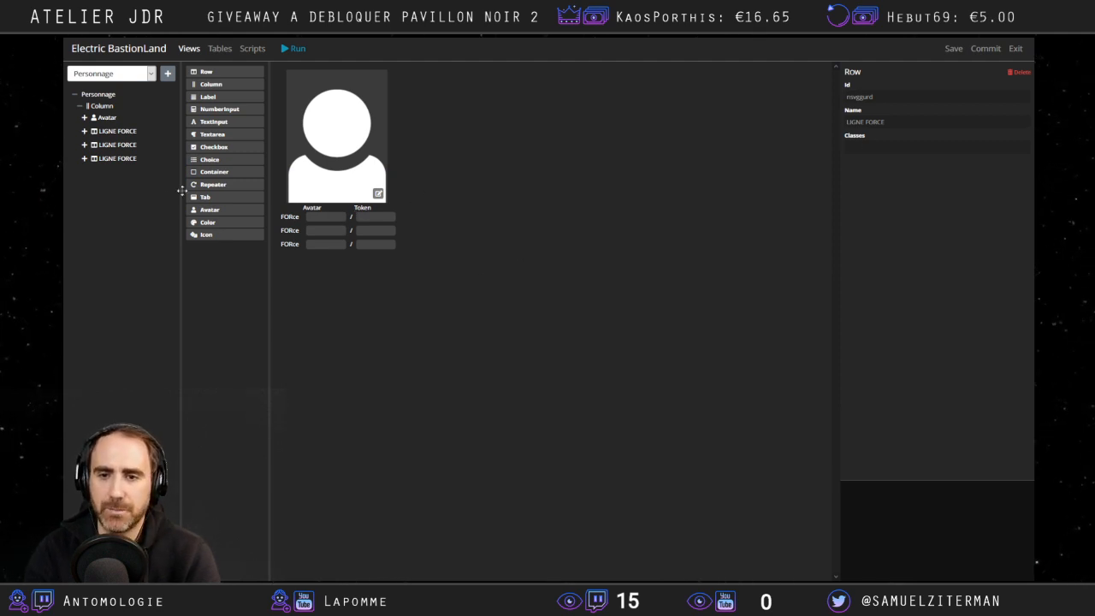
pyautogui.click(83, 145)
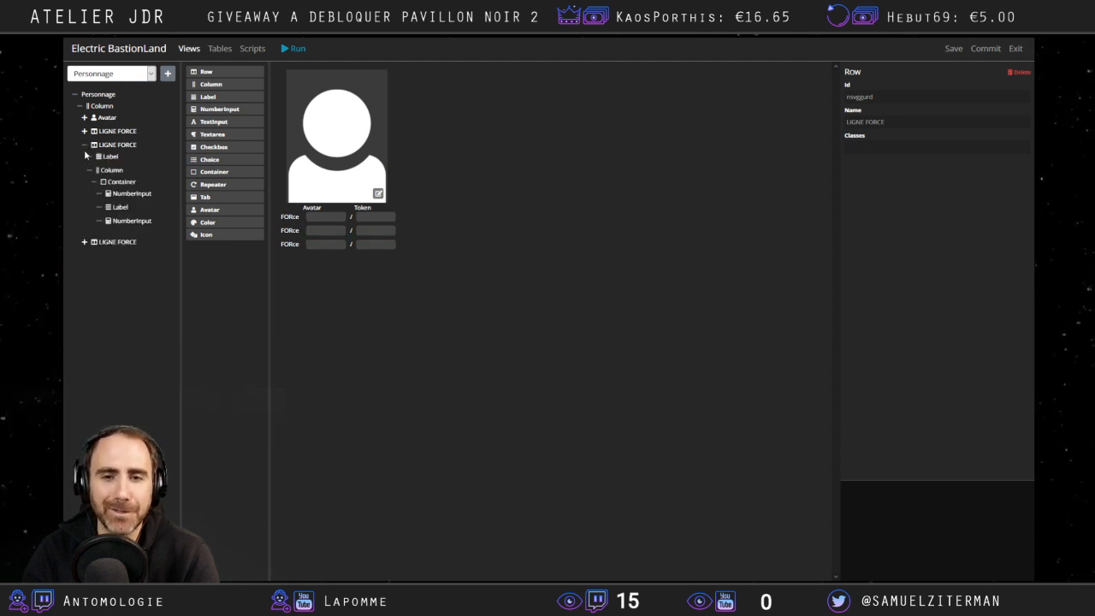
pyautogui.click(83, 144)
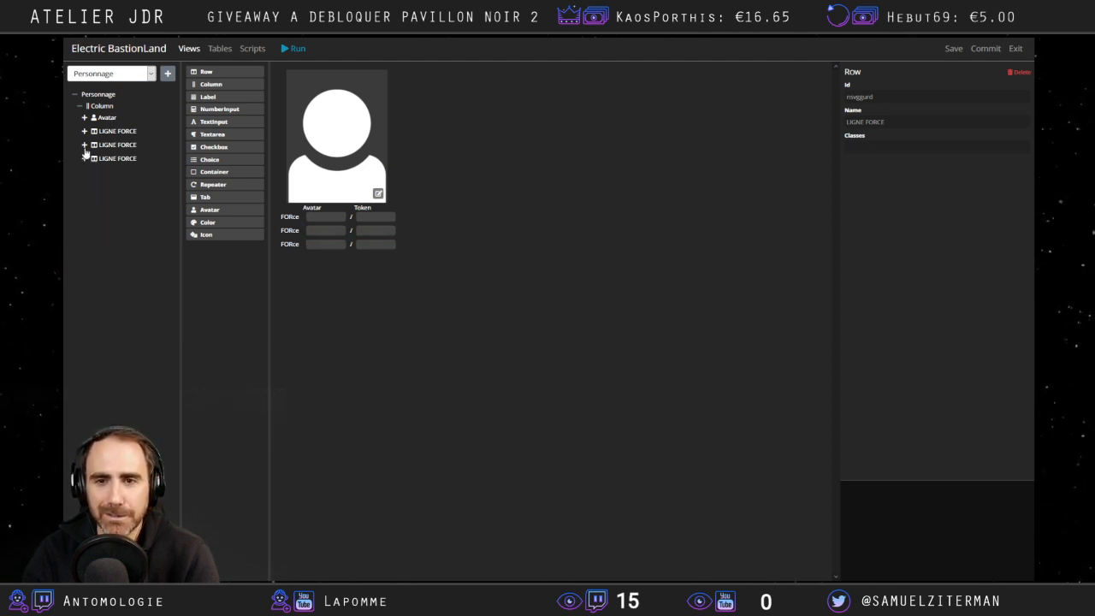
# Add an empty row at the start of the Personnage view and a text input between it and the column.
pyautogui.moveTo(214, 71); pyautogui.dragTo(100, 108)
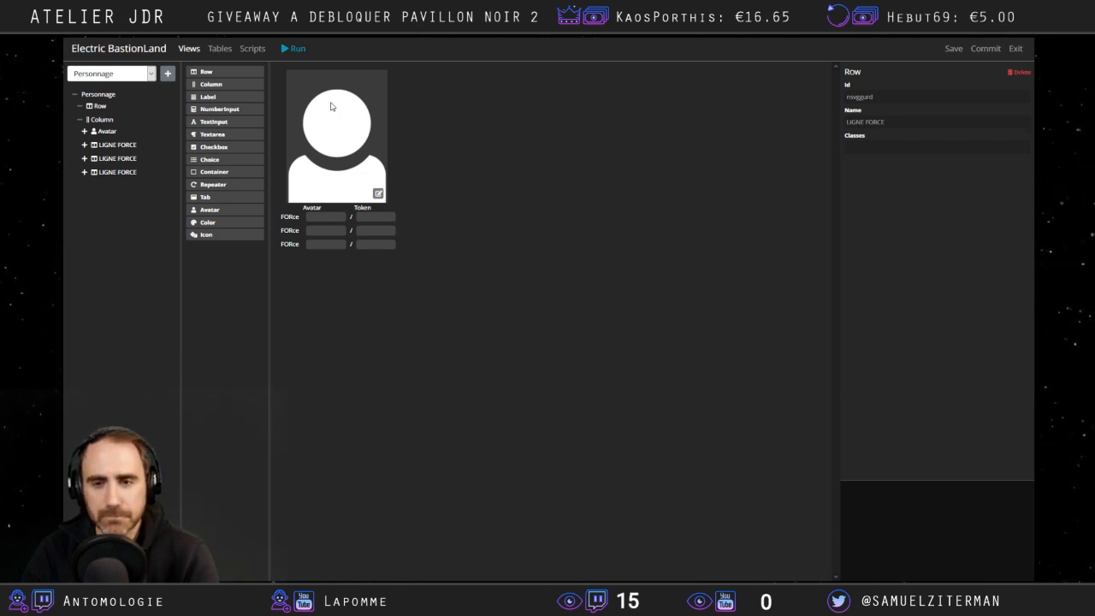
pyautogui.click(108, 109)
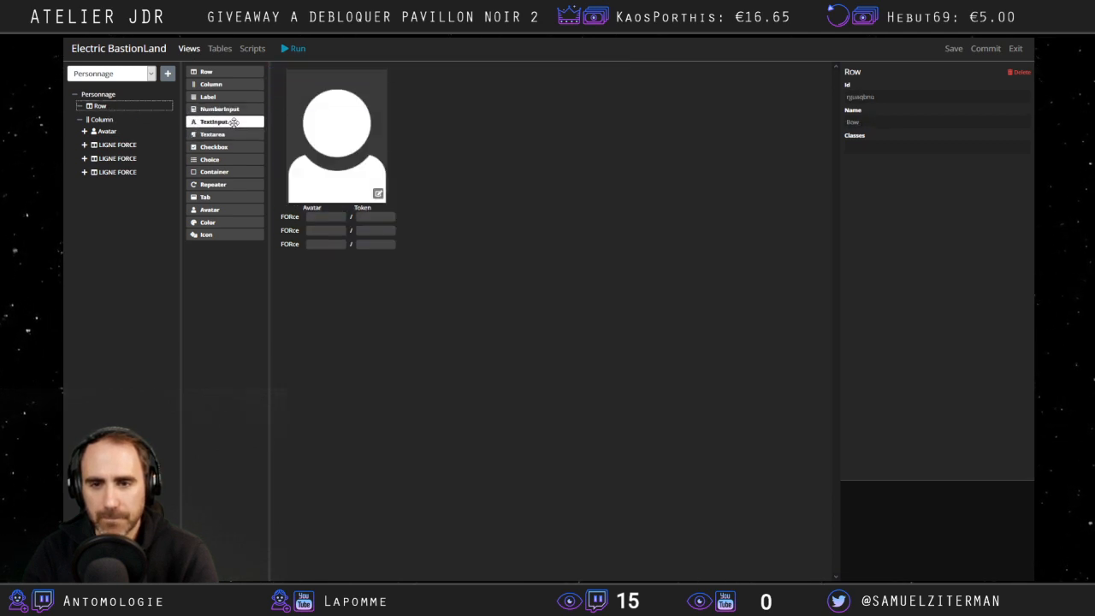
pyautogui.moveTo(229, 123); pyautogui.dragTo(123, 114)
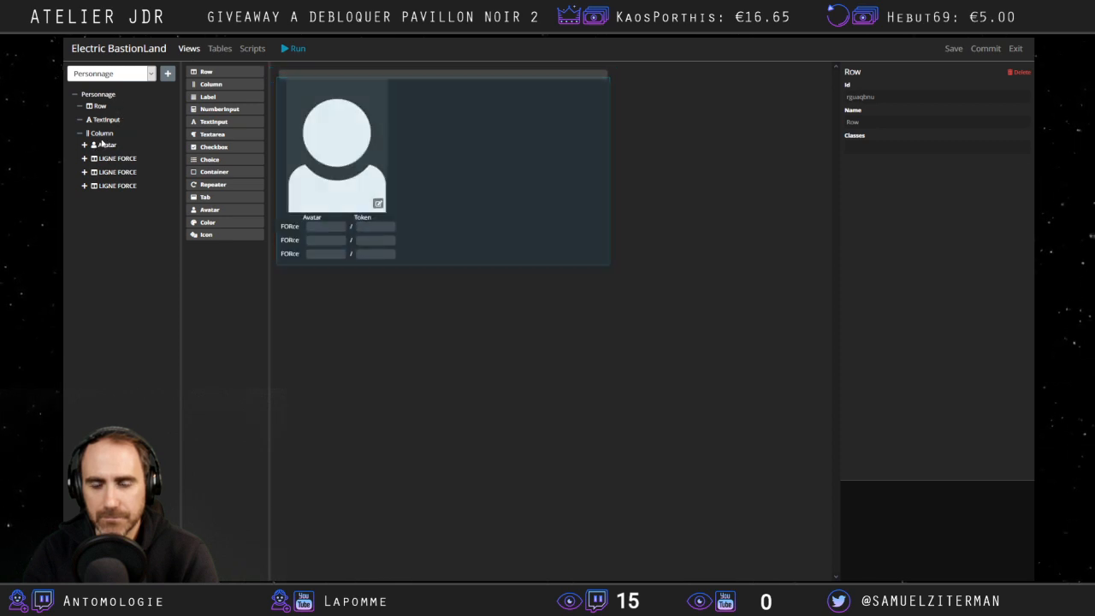
# Try the test value popop in the new text input.
pyautogui.click(106, 119)
pyautogui.click(867, 144)
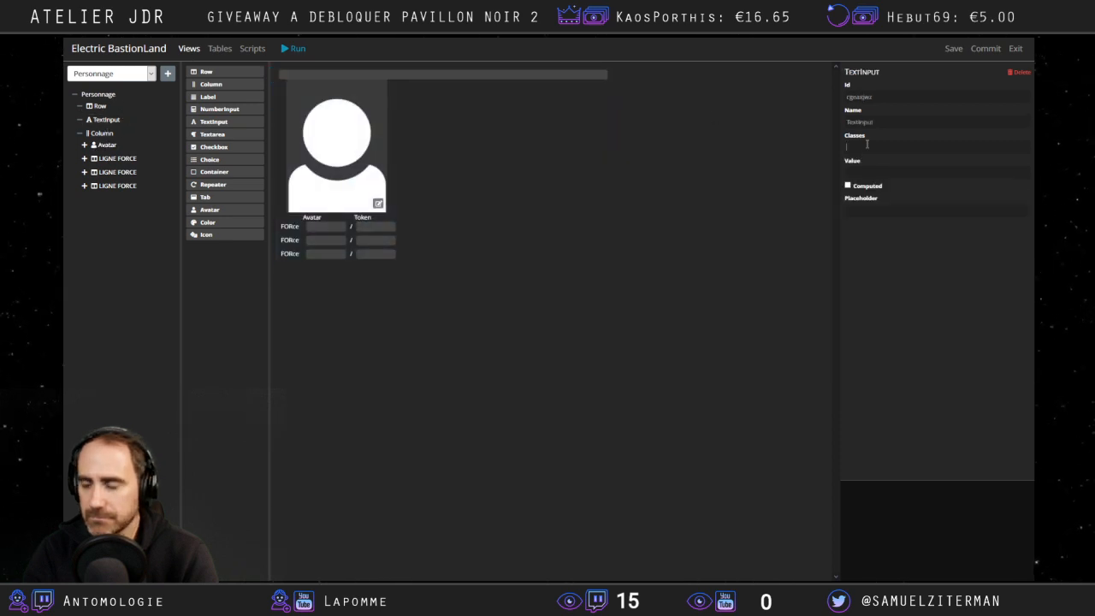
pyautogui.click(365, 76)
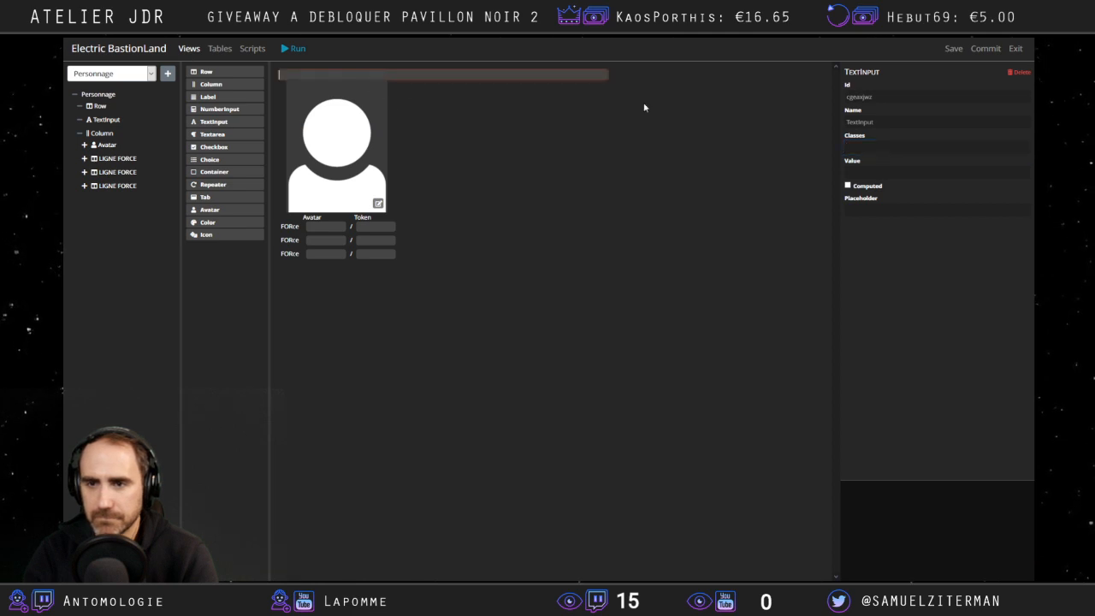
pyautogui.click(106, 120)
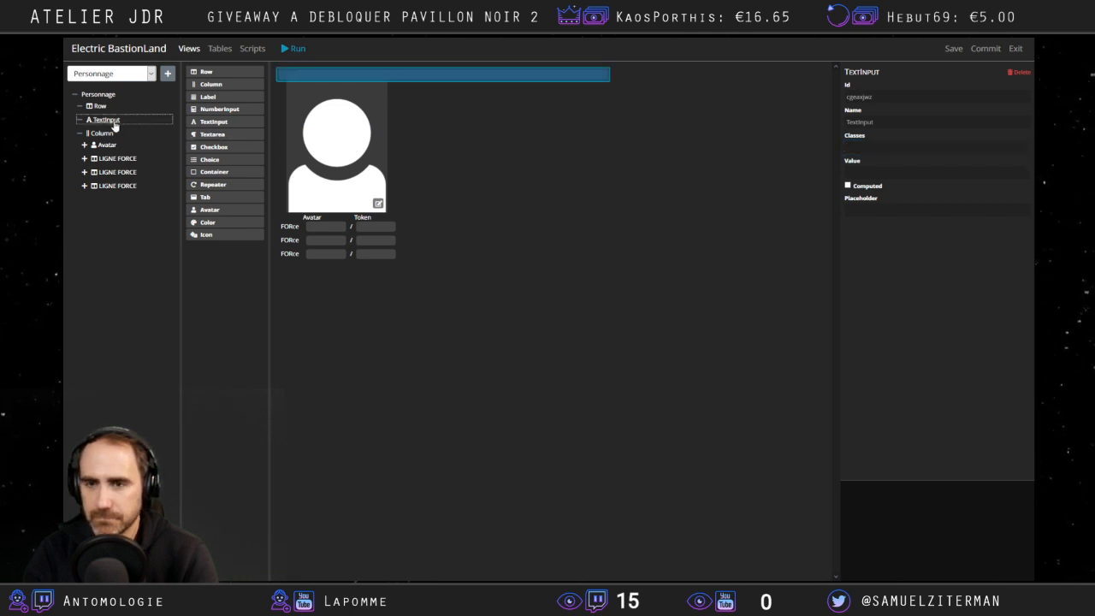
pyautogui.click(863, 171)
pyautogui.write('popop')
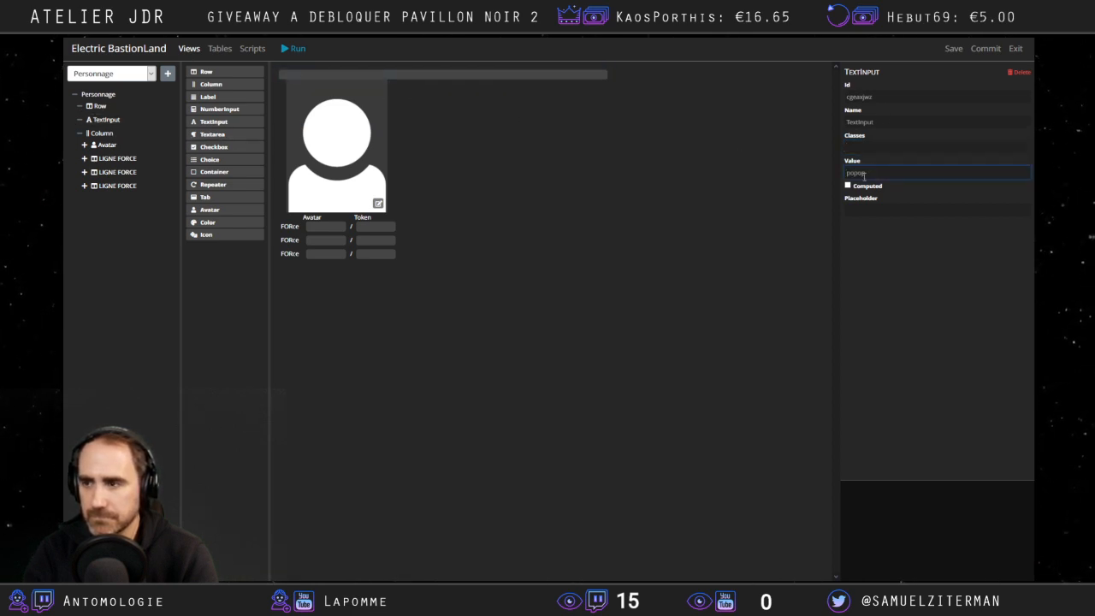
pyautogui.press('Return')
# Set the text input's value to ELECTRIC BASTIONLAND as the sheet's title.
pyautogui.doubleClick(873, 171)
pyautogui.press('BackSpace')
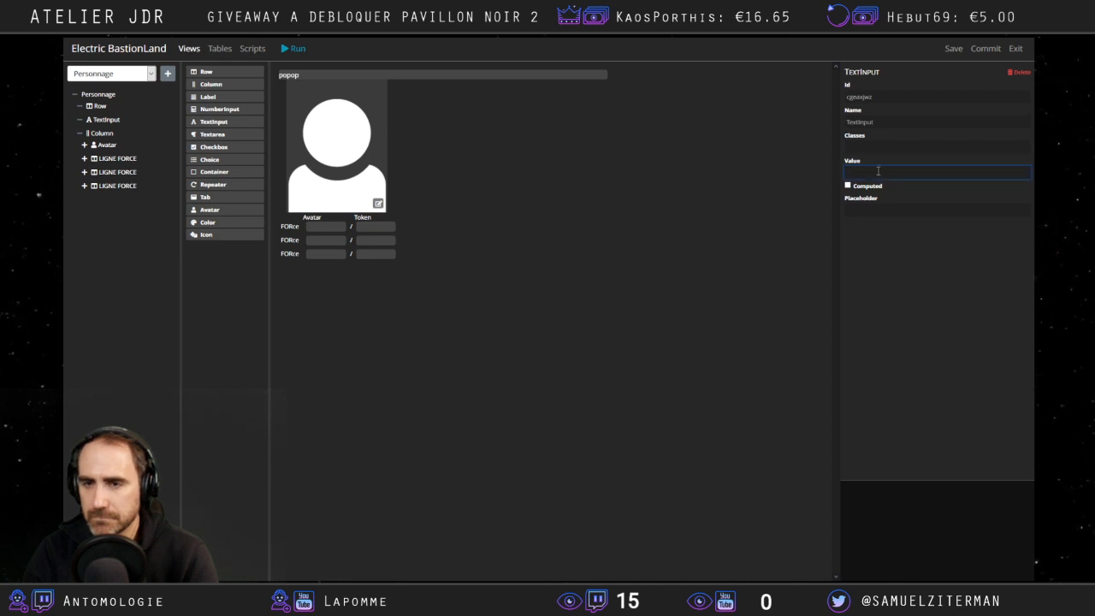
pyautogui.write('ELECTR')
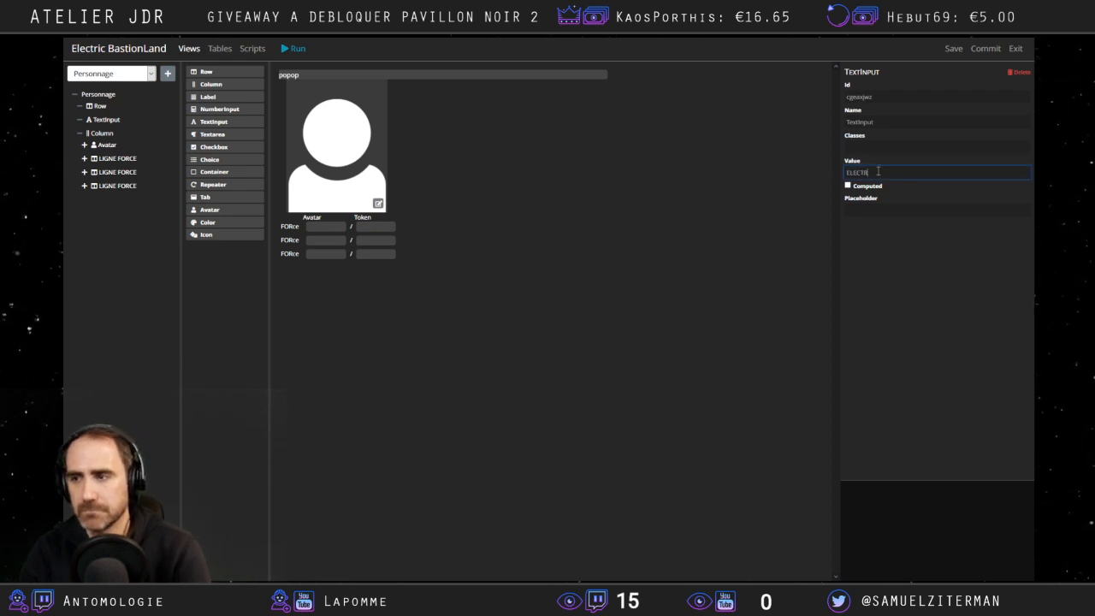
pyautogui.write('IC BASTIONLAND')
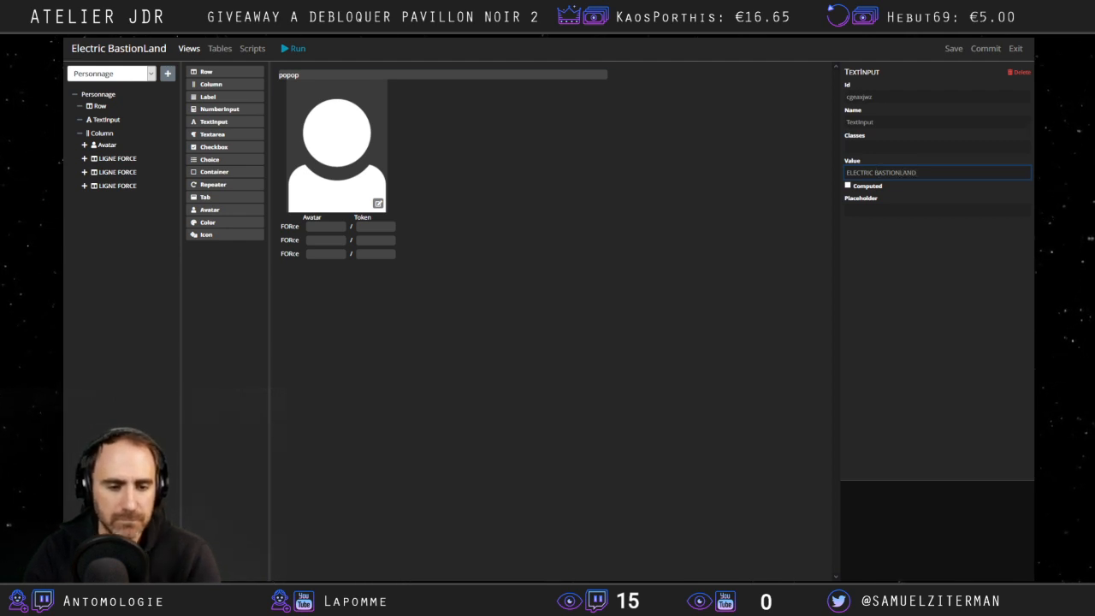
pyautogui.press('Return')
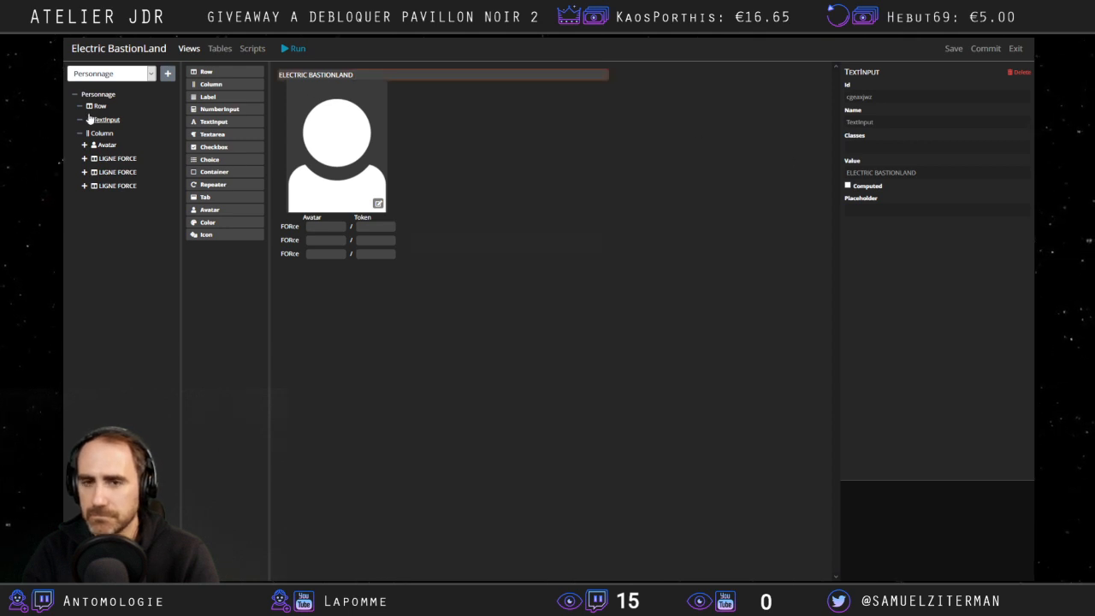
# Move the avatar out of its column and order the view as text input, avatar, empty row and column of LIGNE FORCE rows.
pyautogui.click(114, 95)
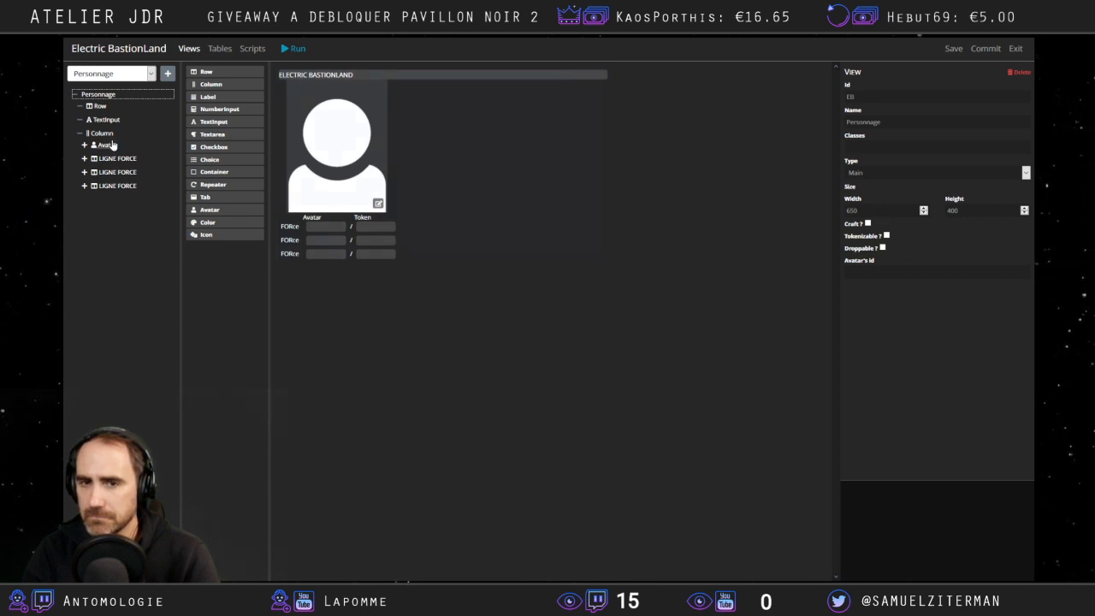
pyautogui.moveTo(104, 144); pyautogui.dragTo(111, 97)
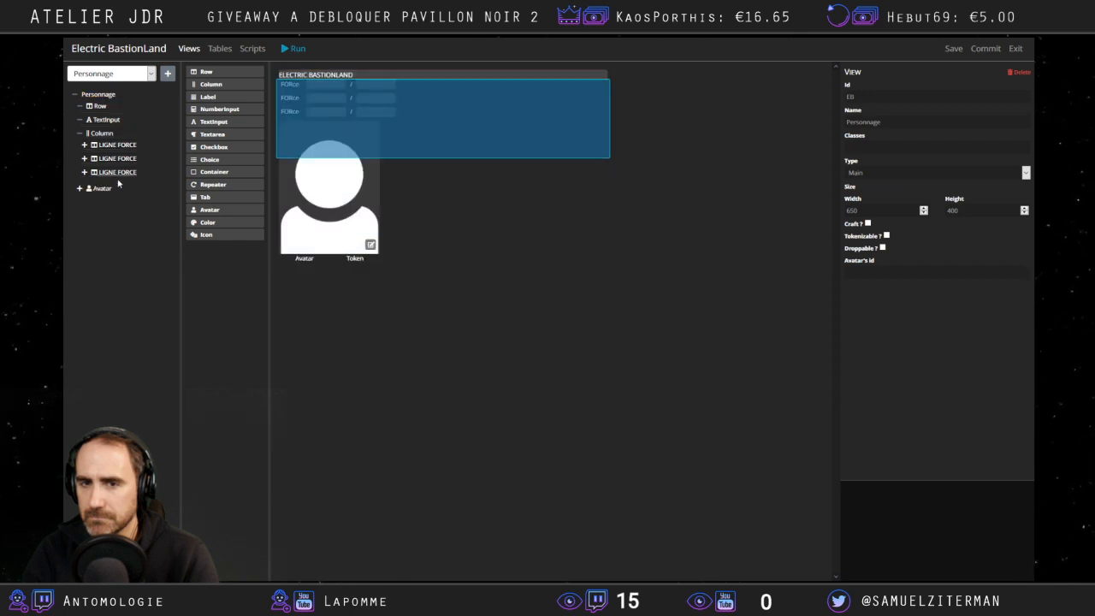
pyautogui.moveTo(106, 189); pyautogui.dragTo(100, 105)
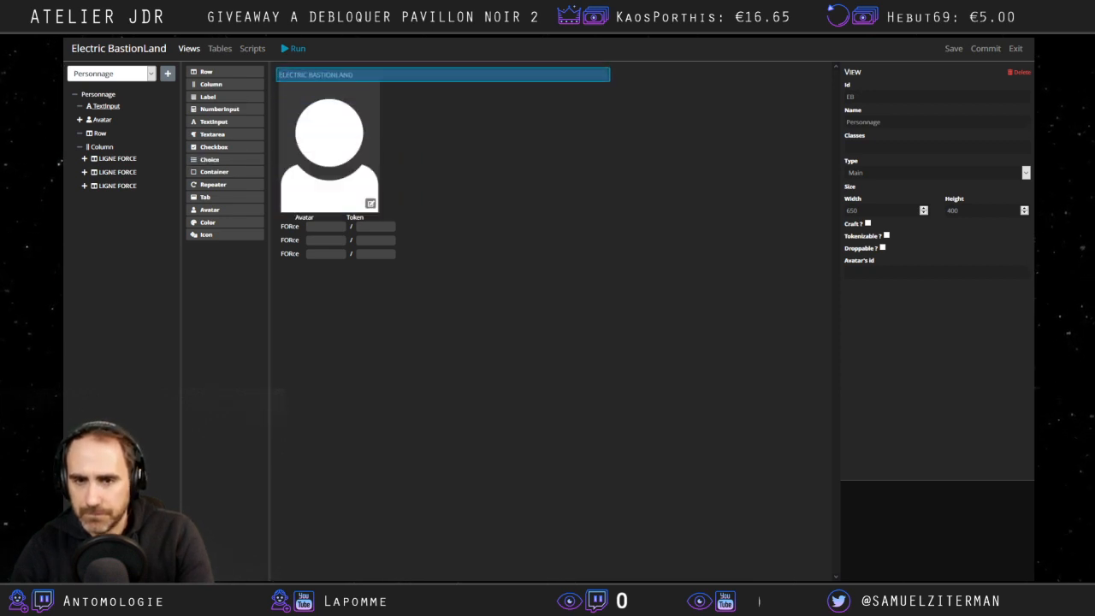
# Give the ELECTRIC BASTIONLAND text input the bottom-margin class mb-5.
pyautogui.click(360, 75)
pyautogui.click(882, 146)
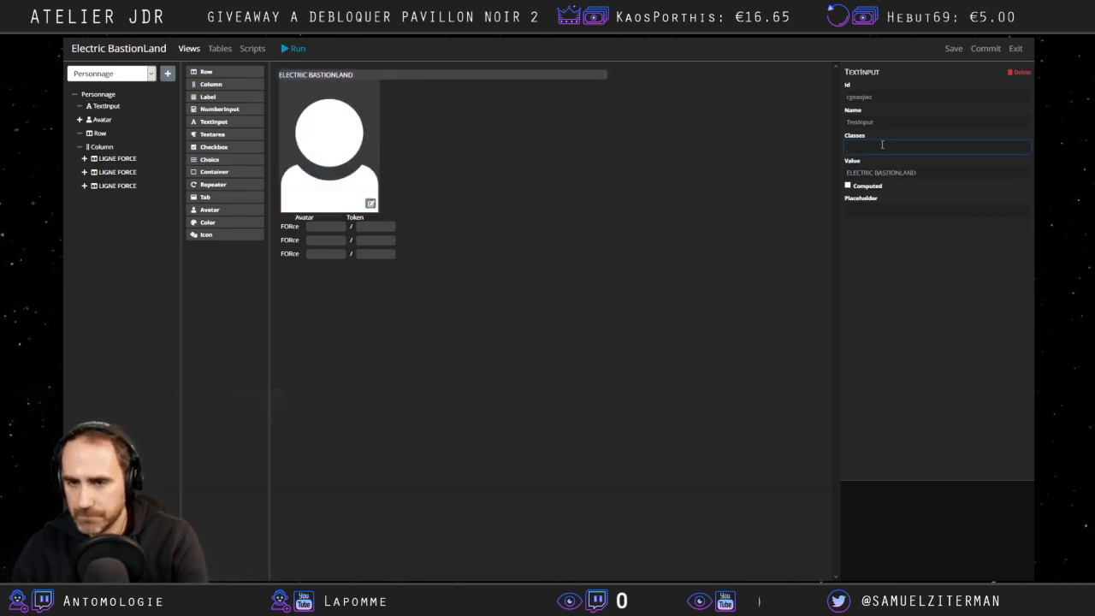
pyautogui.write('mb')
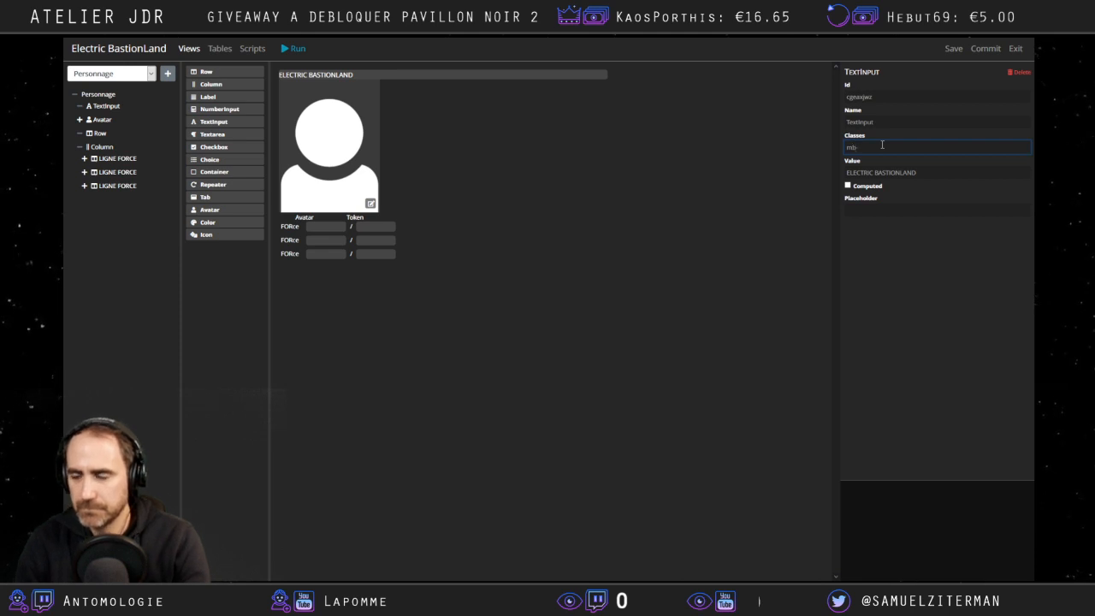
pyautogui.write('-')
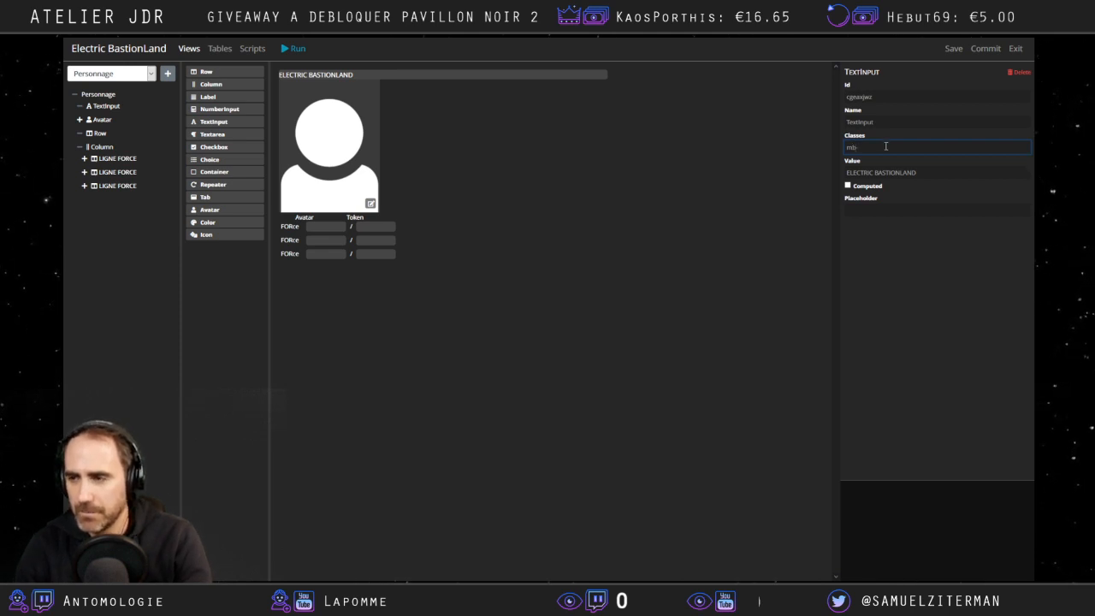
pyautogui.write('1')
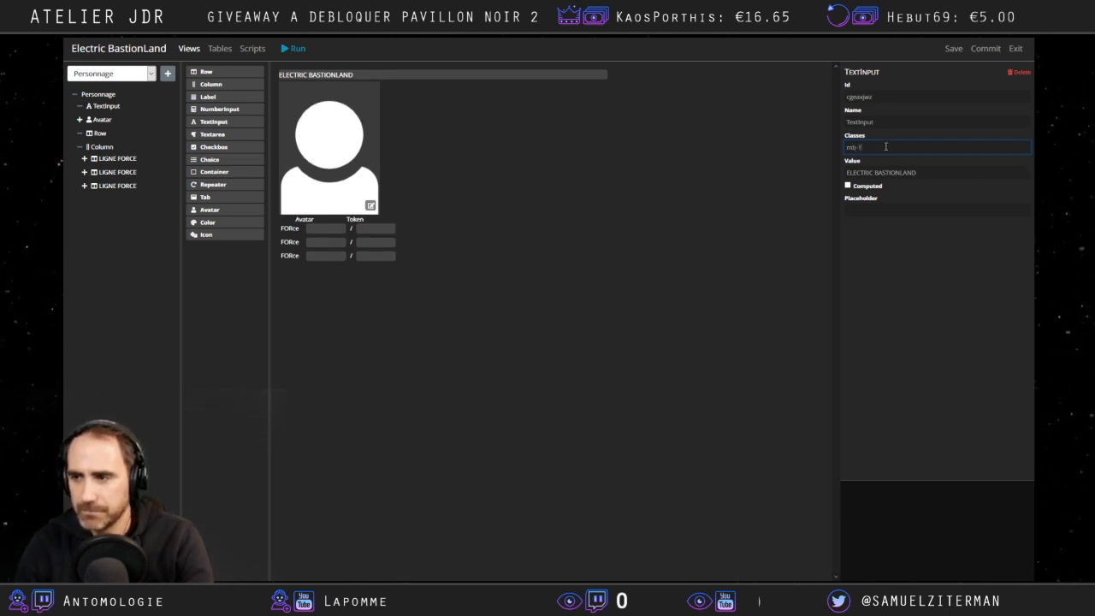
pyautogui.write('5')
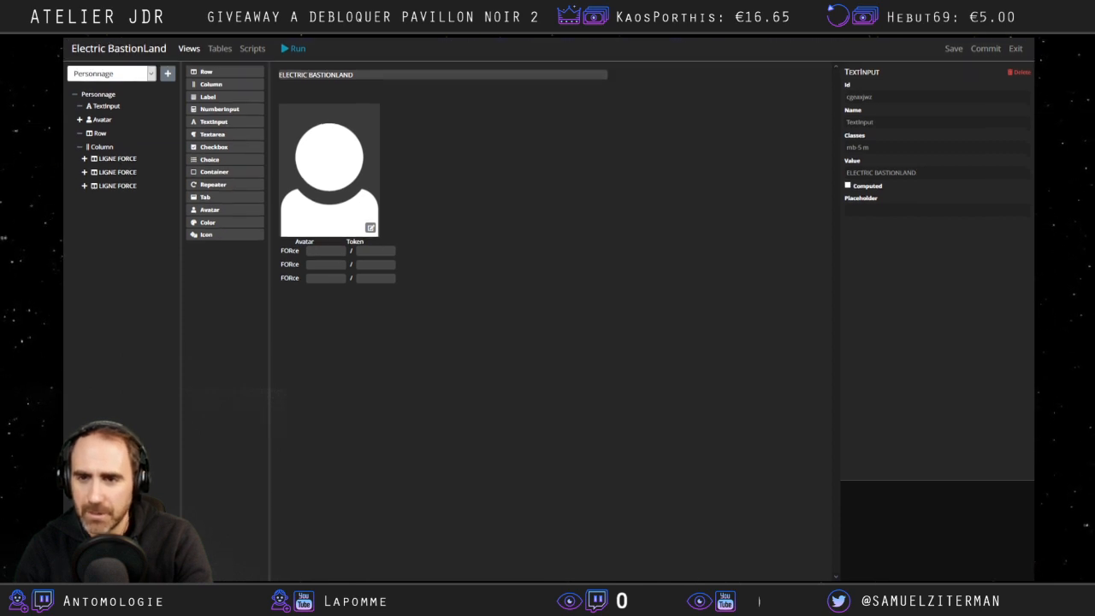
pyautogui.moveTo(353, 76); pyautogui.dragTo(266, 84)
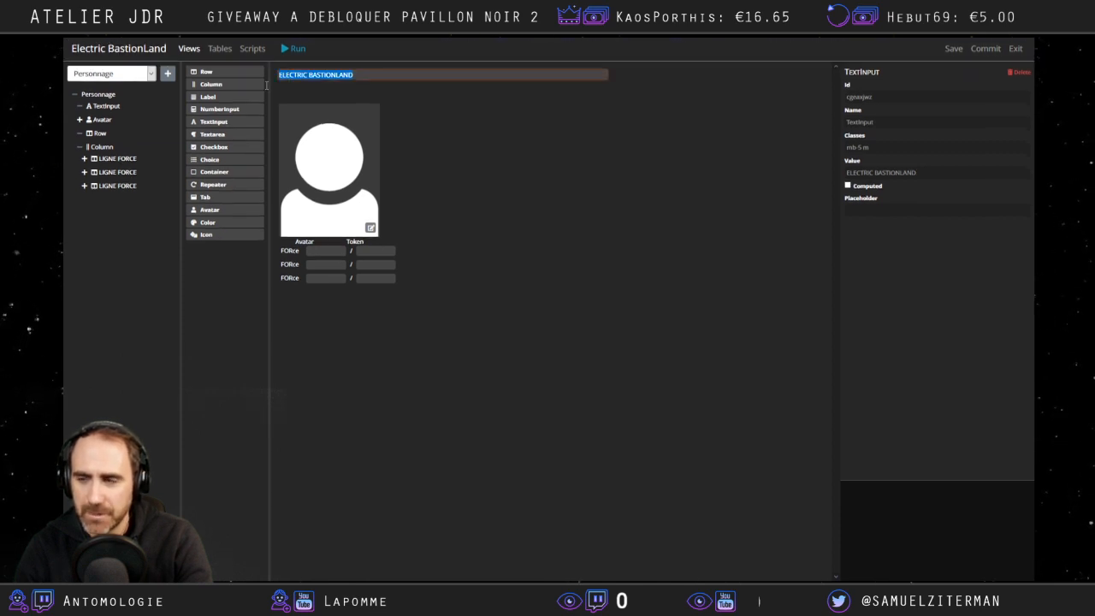
pyautogui.click(419, 128)
pyautogui.click(363, 73)
pyautogui.moveTo(363, 74); pyautogui.dragTo(239, 84)
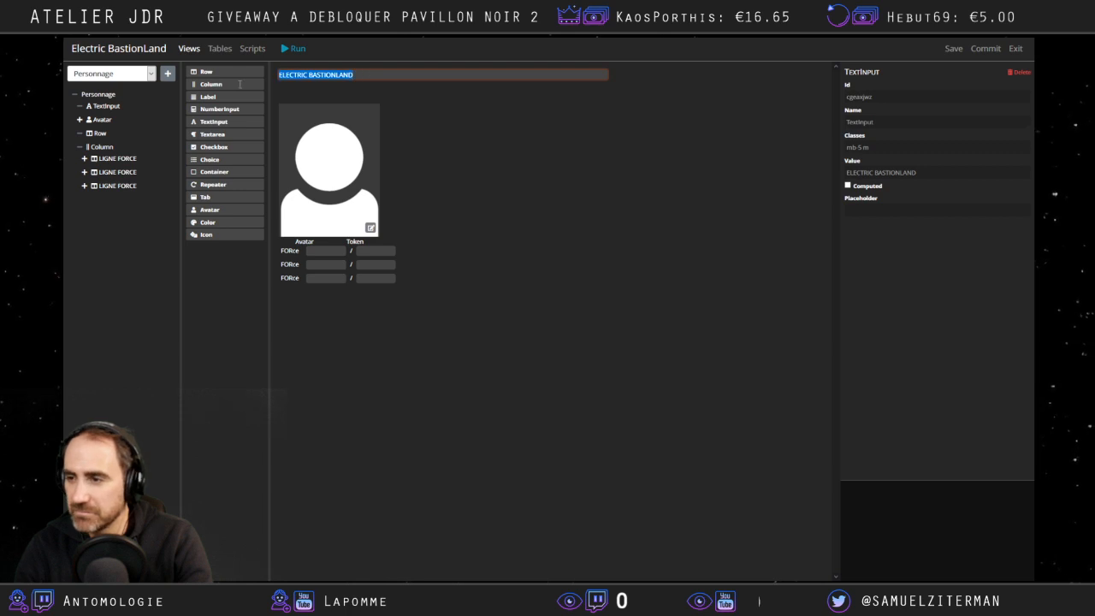
pyautogui.click(890, 150)
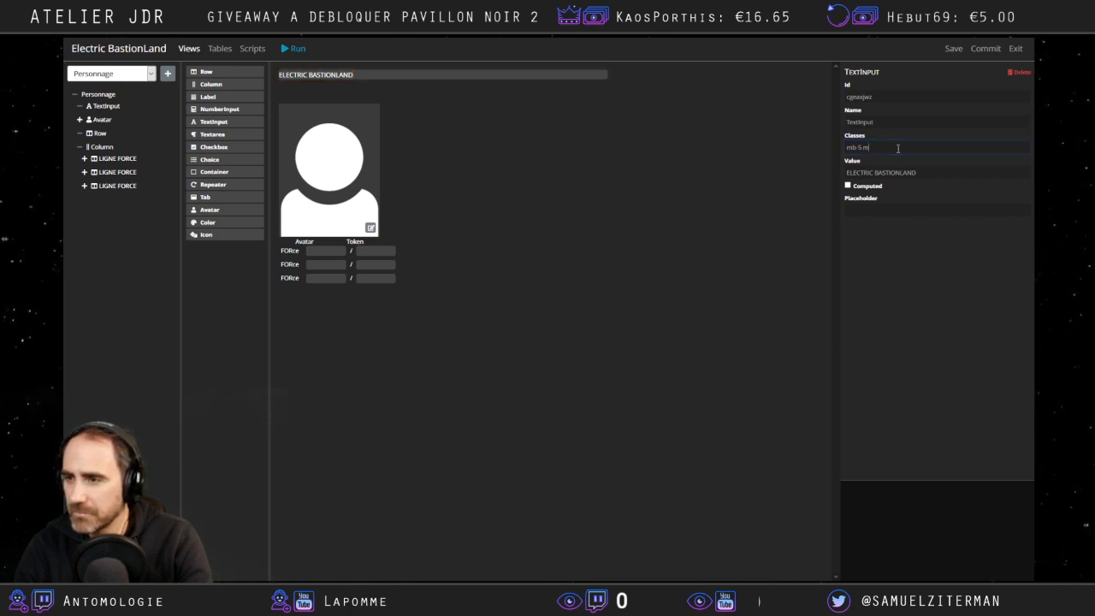
pyautogui.click(933, 173)
pyautogui.click(667, 149)
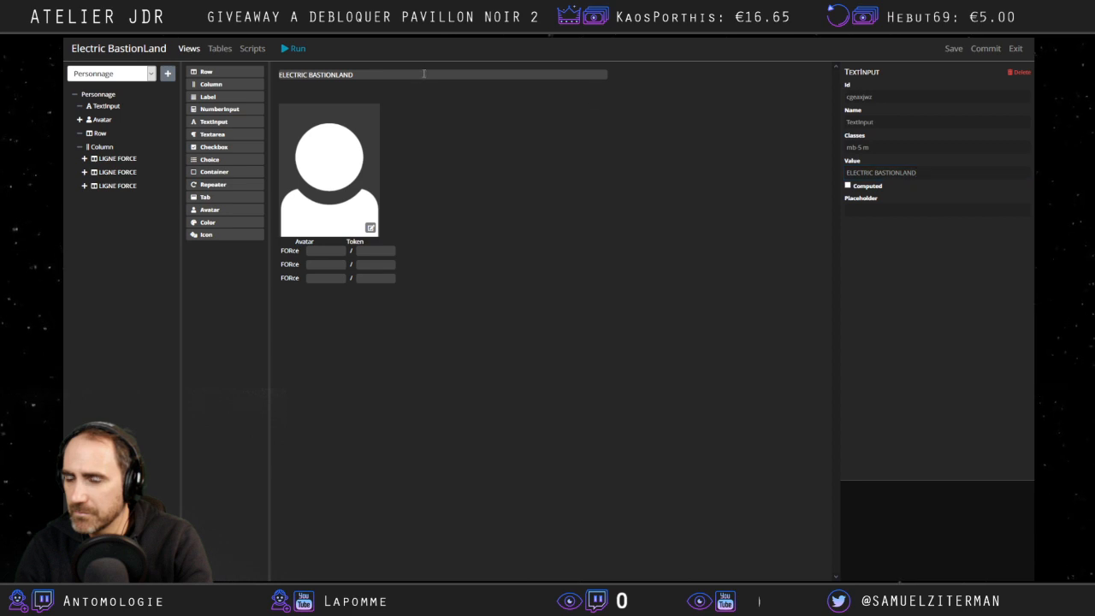
# Reduce the bottom-margin class of the ELECTRIC BASTIONLAND text input to mb-2.
pyautogui.click(423, 74)
pyautogui.click(856, 147)
pyautogui.press('BackSpace')
pyautogui.write('4')
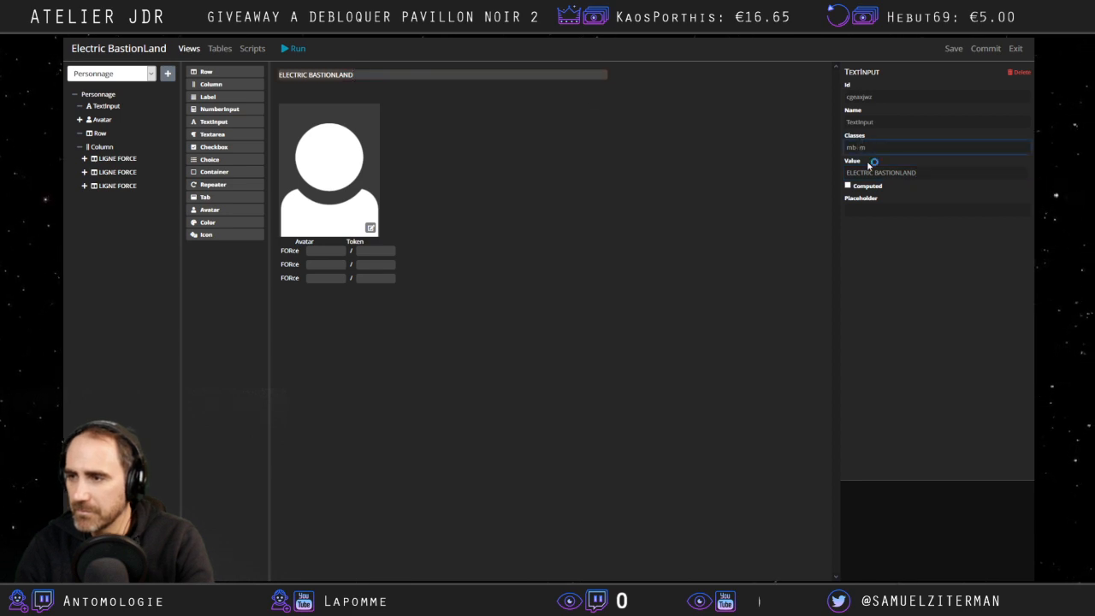
pyautogui.press('BackSpace')
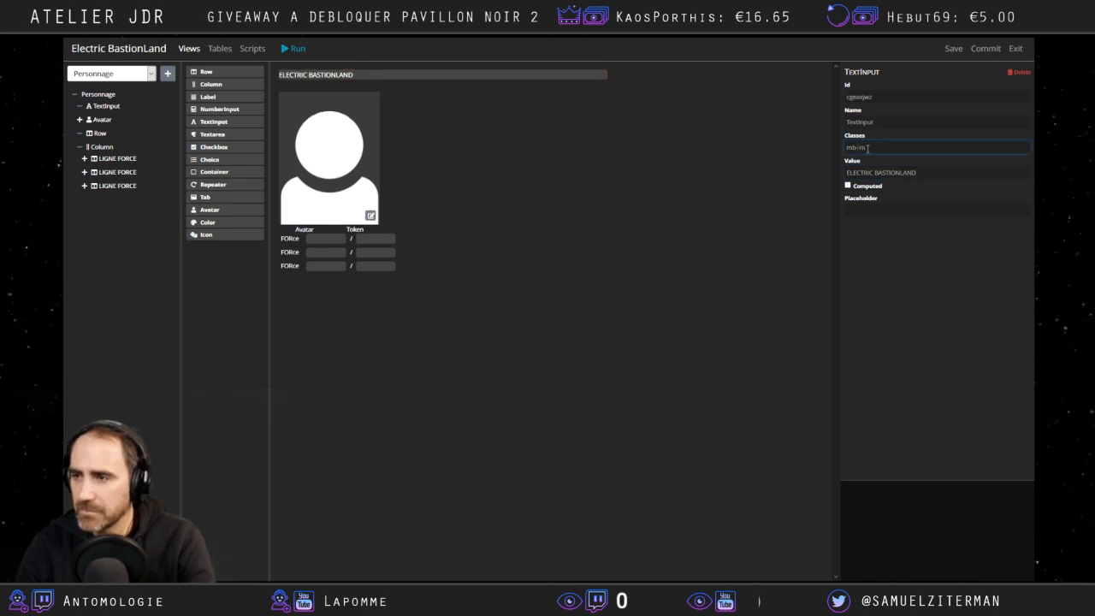
pyautogui.write('3')
pyautogui.press('BackSpace')
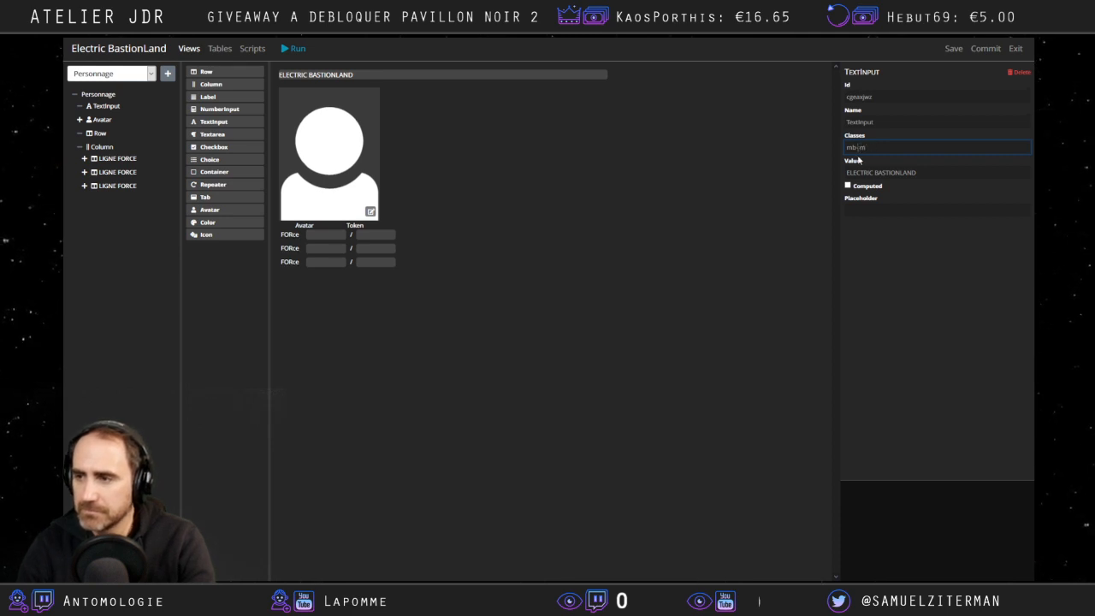
pyautogui.write('2')
pyautogui.click(530, 183)
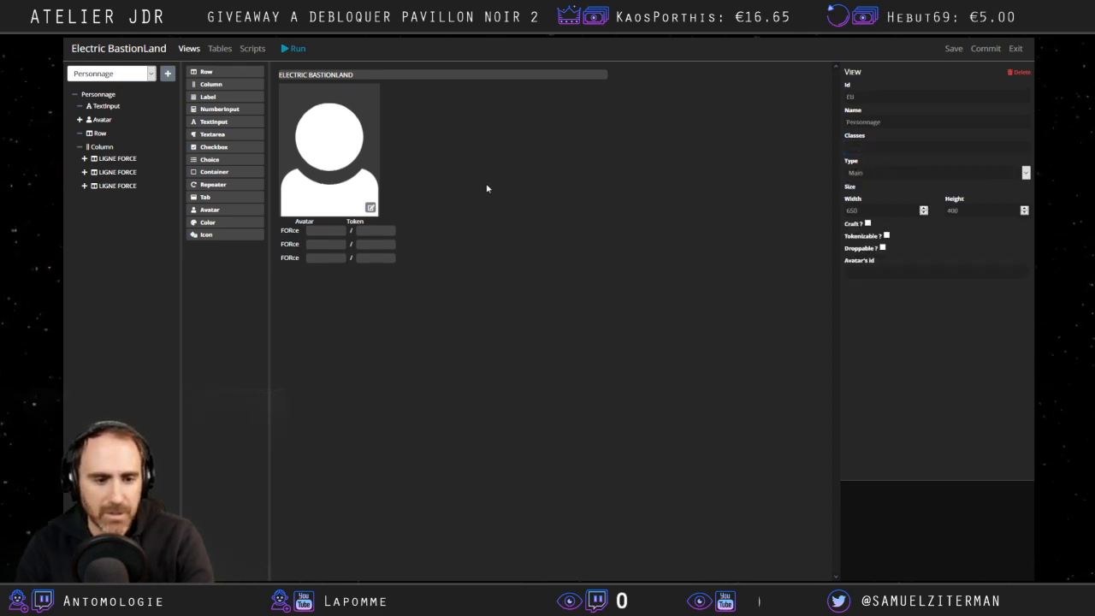
# Add the left-margin class ml-2 to the ELECTRIC BASTIONLAND text input.
pyautogui.click(590, 75)
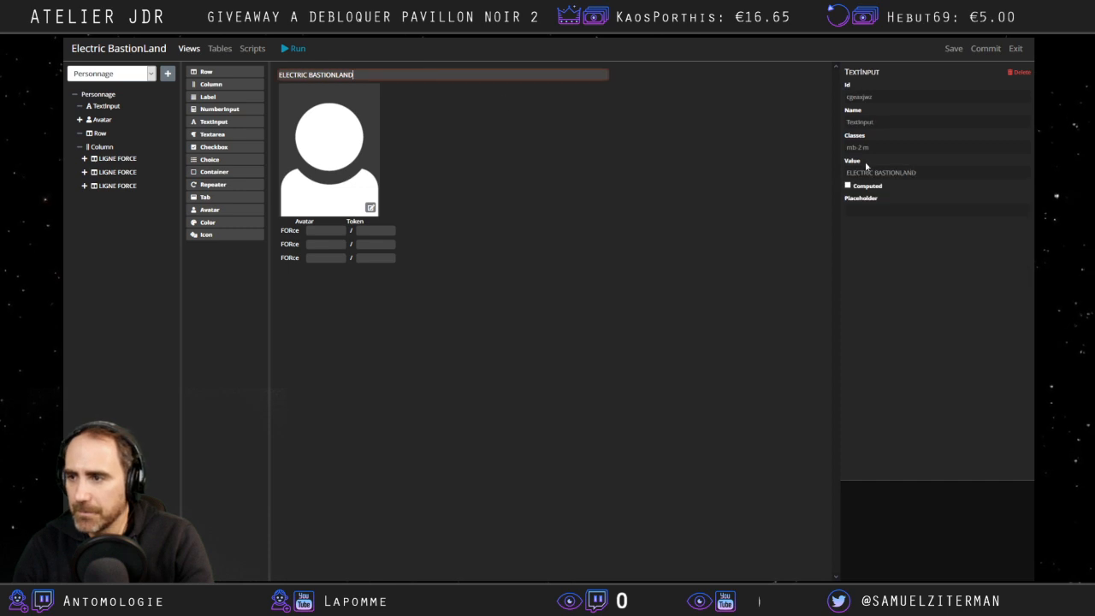
pyautogui.click(890, 148)
pyautogui.write('l-2')
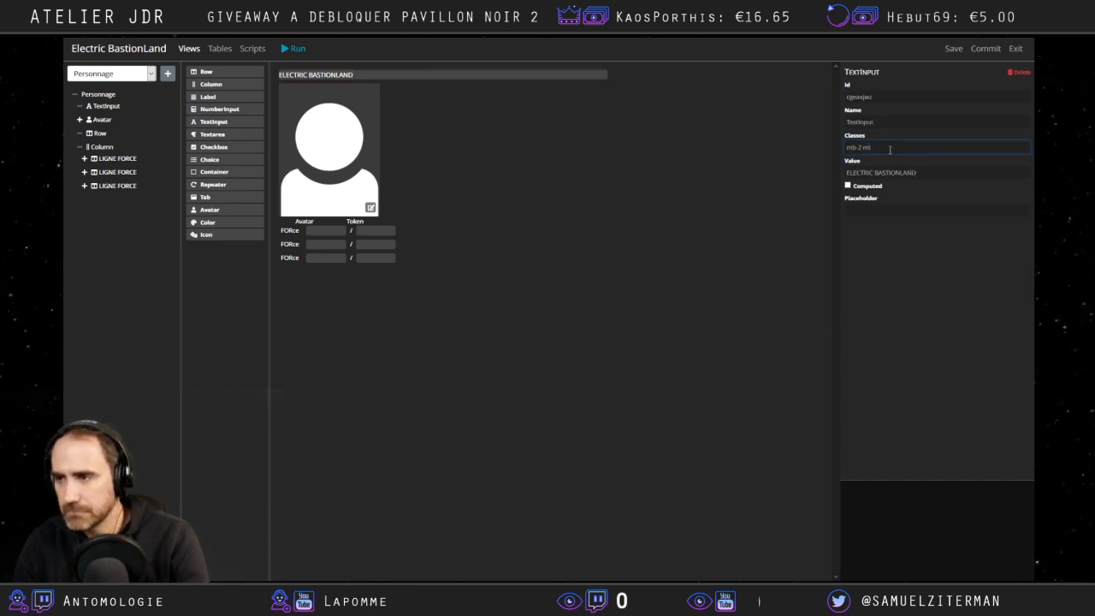
# Set the classes of the ELECTRIC BASTIONLAND title text input to "mb-2 mt-1".
pyautogui.press('BackSpace')
pyautogui.press('BackSpace')
pyautogui.press('BackSpace')
pyautogui.write('t-1')
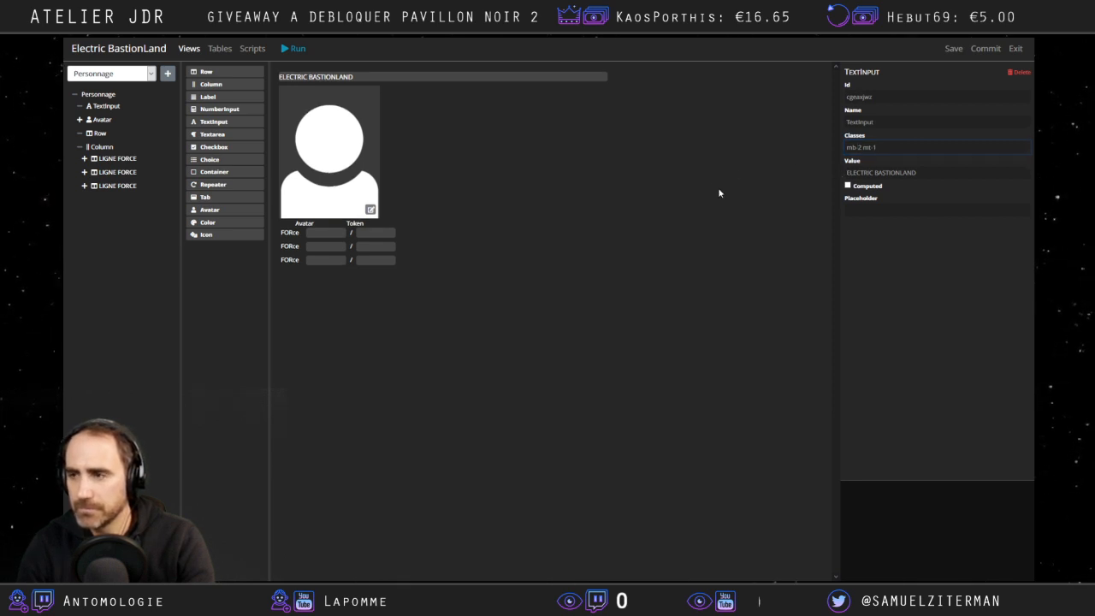
pyautogui.click(377, 288)
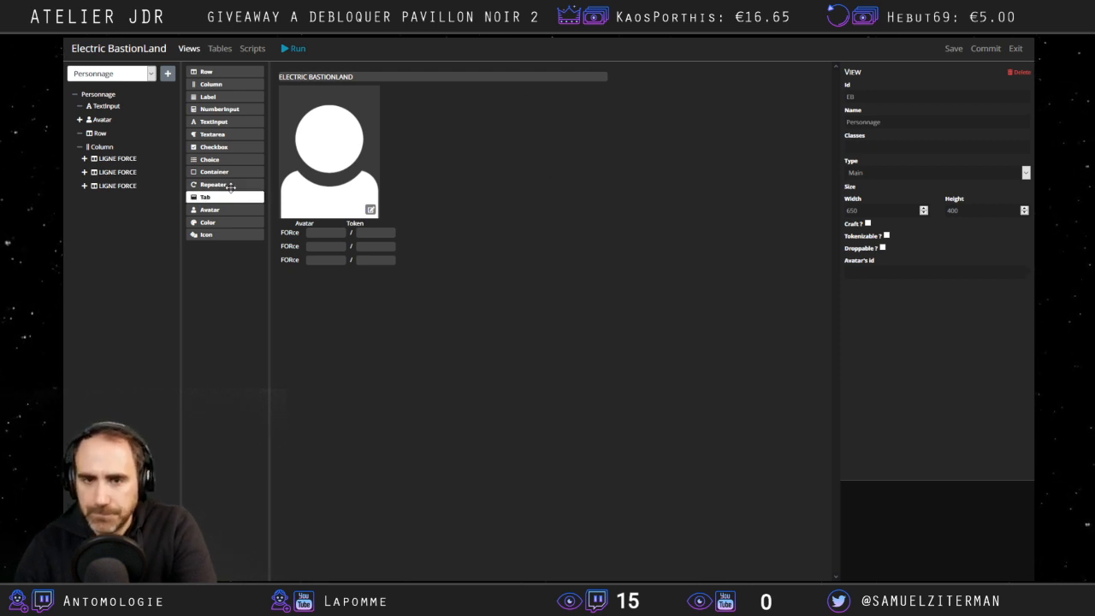
# Rename the second LIGNE FORCE row of the Personnage view as "LIGNE DEXTERITE".
pyautogui.click(89, 177)
pyautogui.click(86, 175)
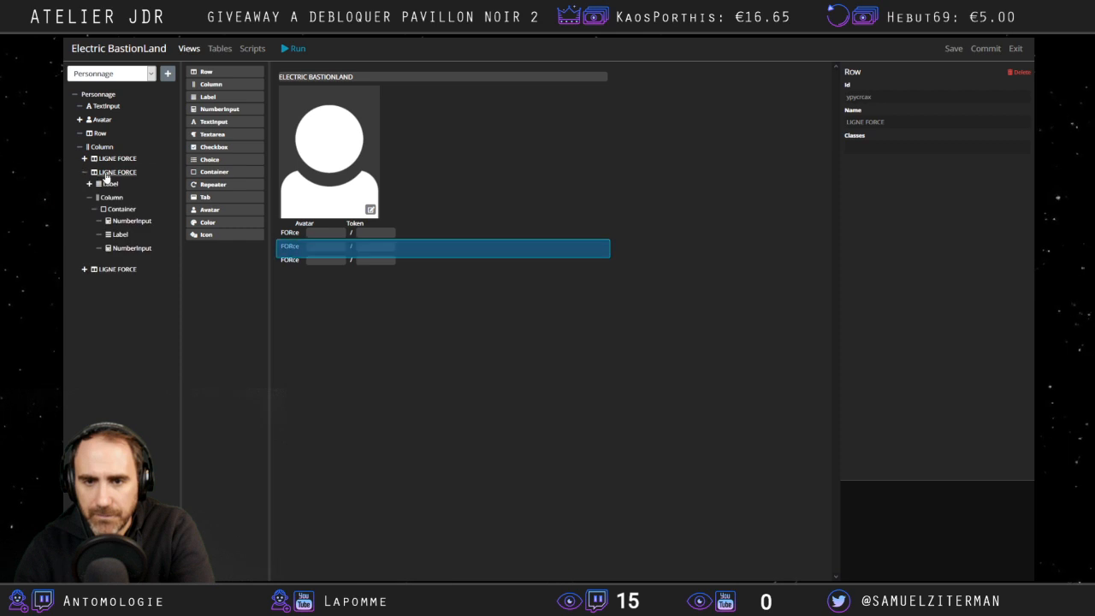
pyautogui.moveTo(904, 120); pyautogui.dragTo(866, 122)
pyautogui.write('Fo')
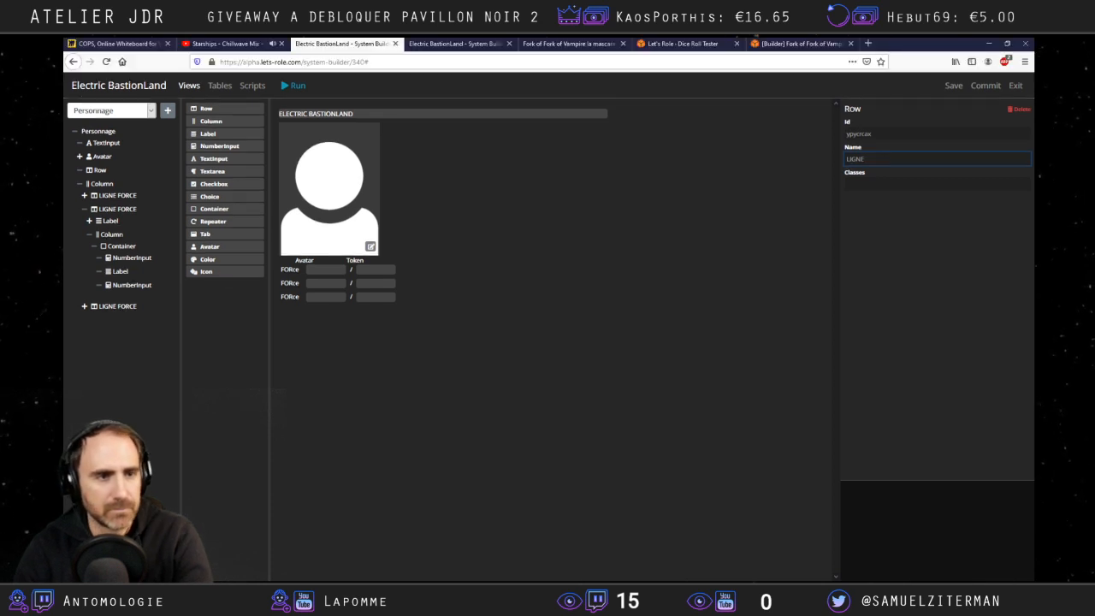
pyautogui.press('Return')
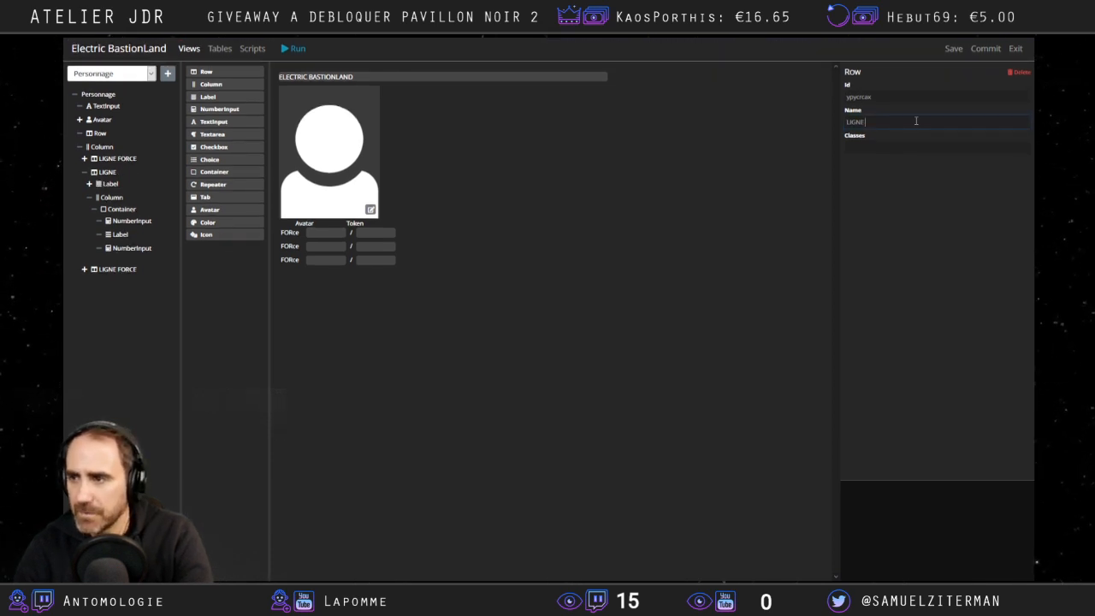
pyautogui.click(917, 121)
pyautogui.write('DEXTERITE')
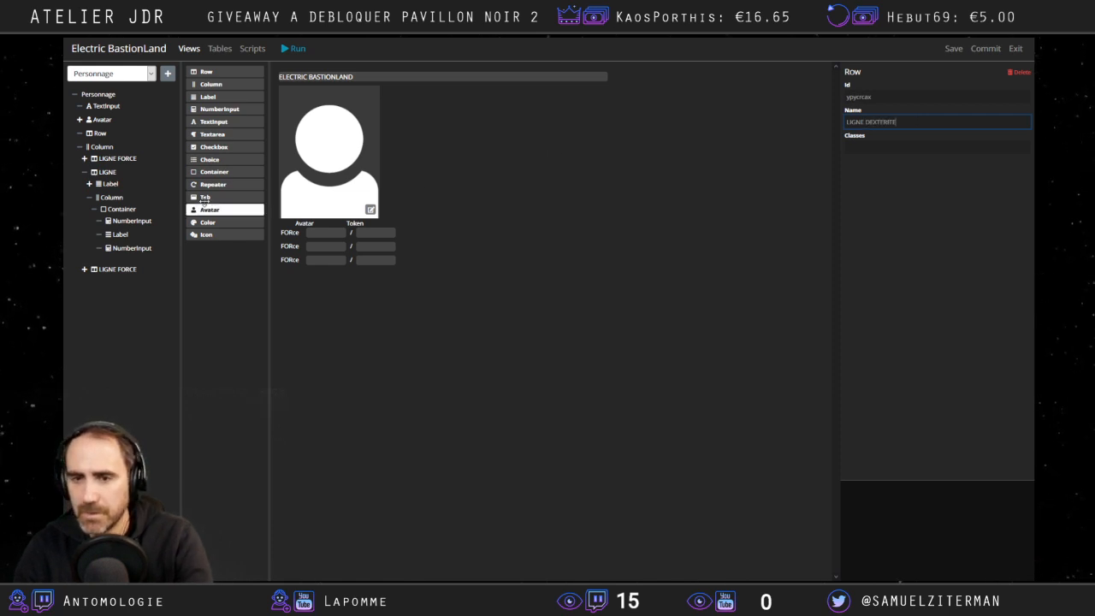
pyautogui.click(578, 379)
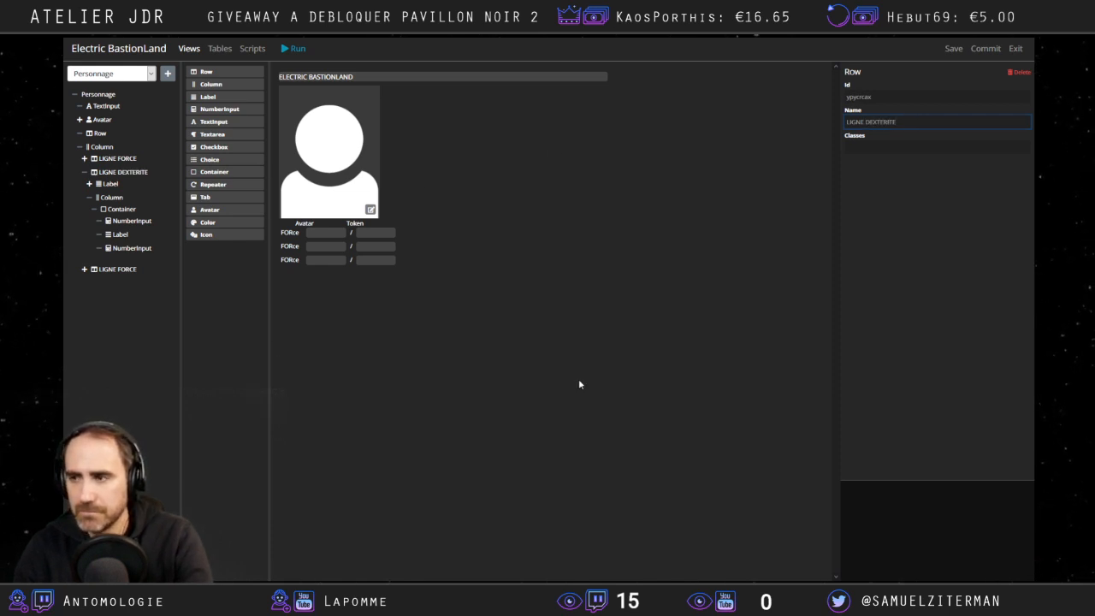
# Rename the remaining duplicate row, the third in the column, as "LIGNE CHARISME".
pyautogui.click(85, 172)
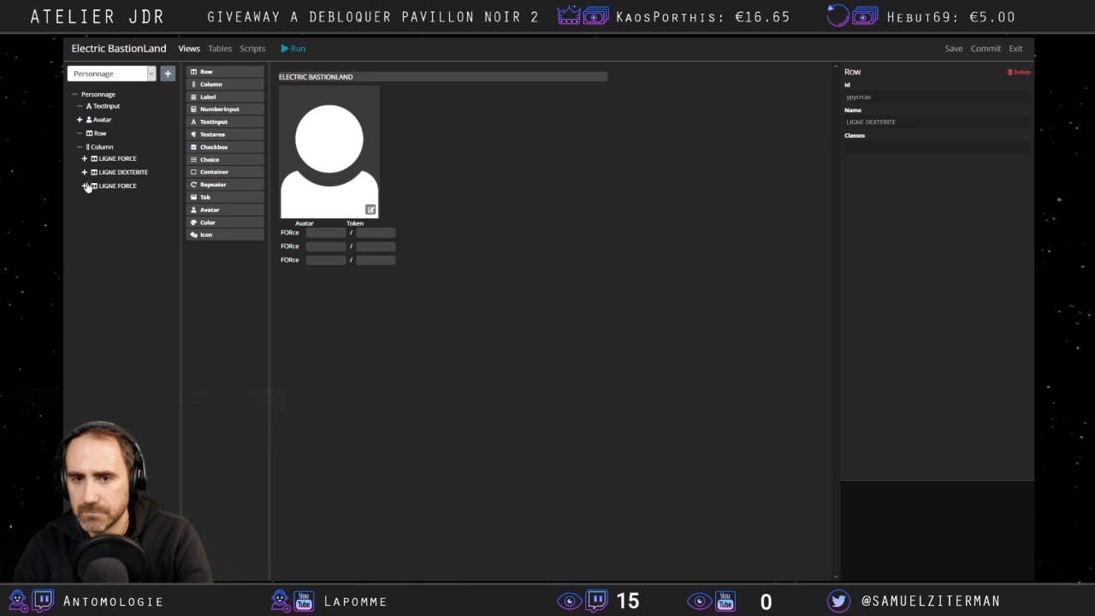
pyautogui.click(84, 185)
pyautogui.click(117, 185)
pyautogui.doubleClick(884, 121)
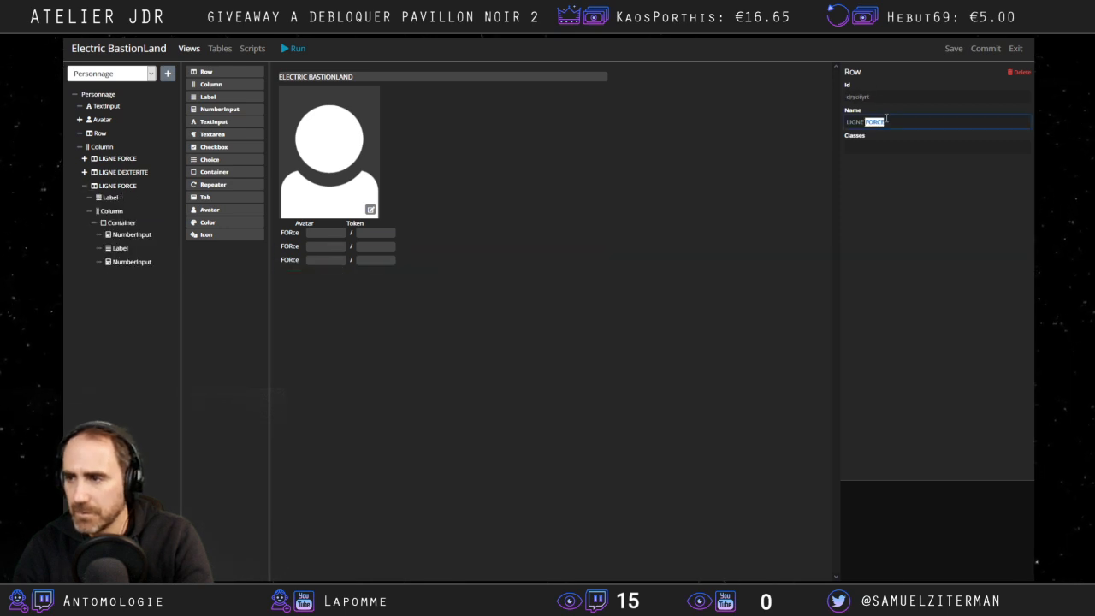
pyautogui.write('CHARISM')
pyautogui.click(354, 313)
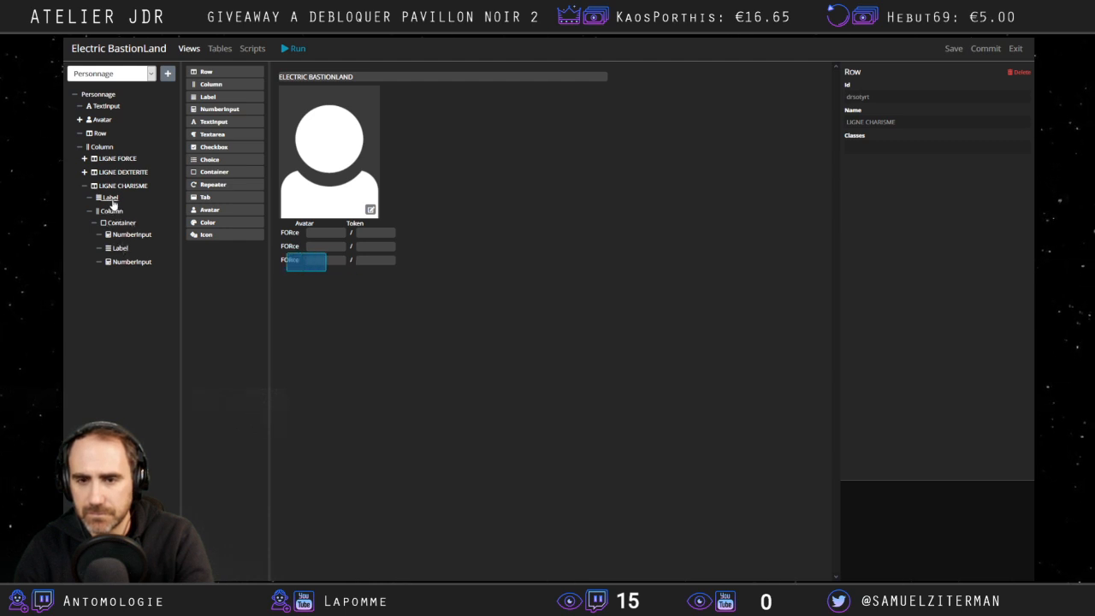
# Change the text of the stat label in the LIGNE CHARISME row to "CHArisme".
pyautogui.click(109, 198)
pyautogui.tripleClick(897, 178)
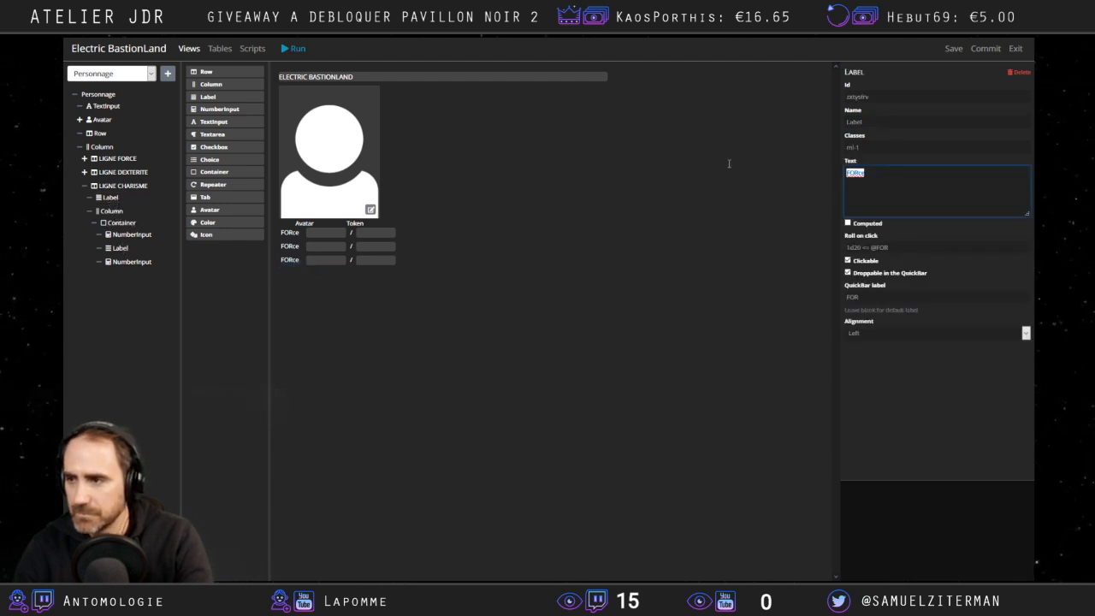
pyautogui.write('CH')
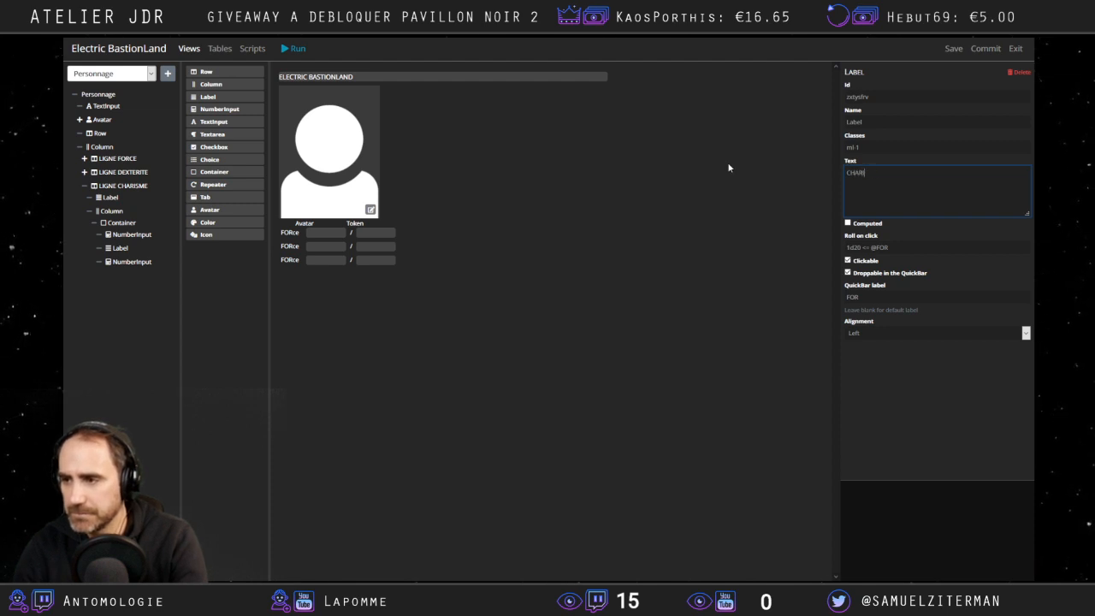
pyautogui.write('Arisme')
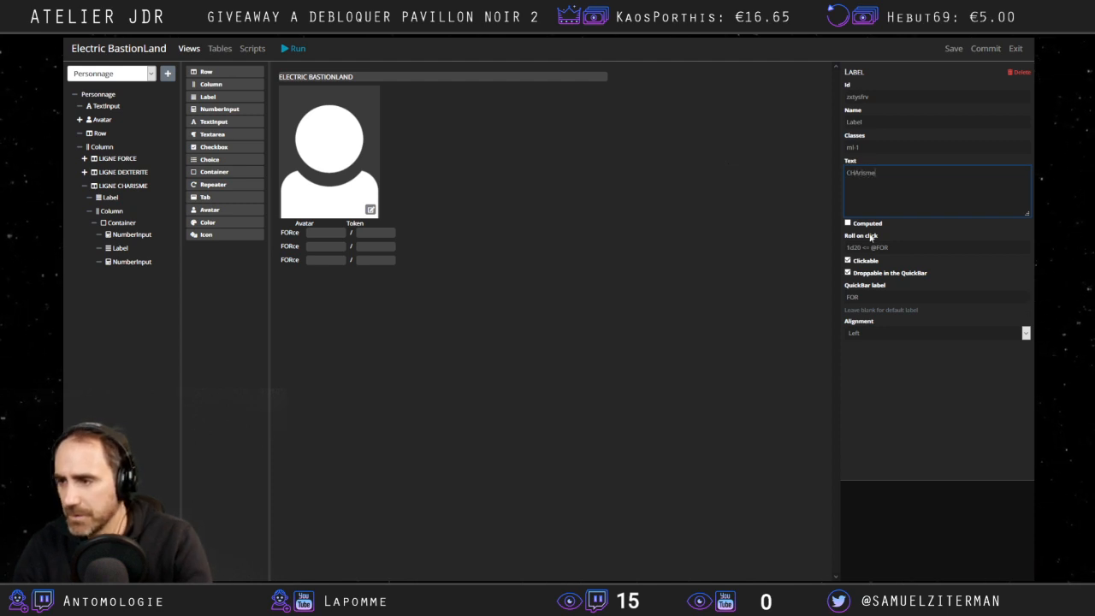
pyautogui.click(903, 248)
pyautogui.press('BackSpace')
pyautogui.press('BackSpace')
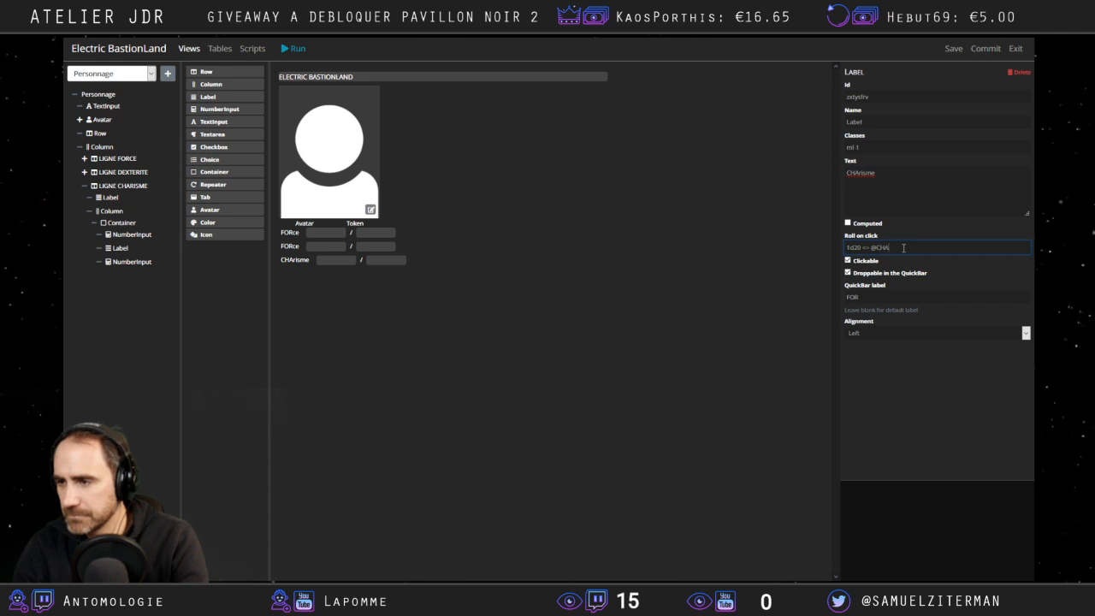
pyautogui.write('CHA')
pyautogui.press('Tab')
pyautogui.press('Tab')
pyautogui.press('Tab')
pyautogui.write('CHA')
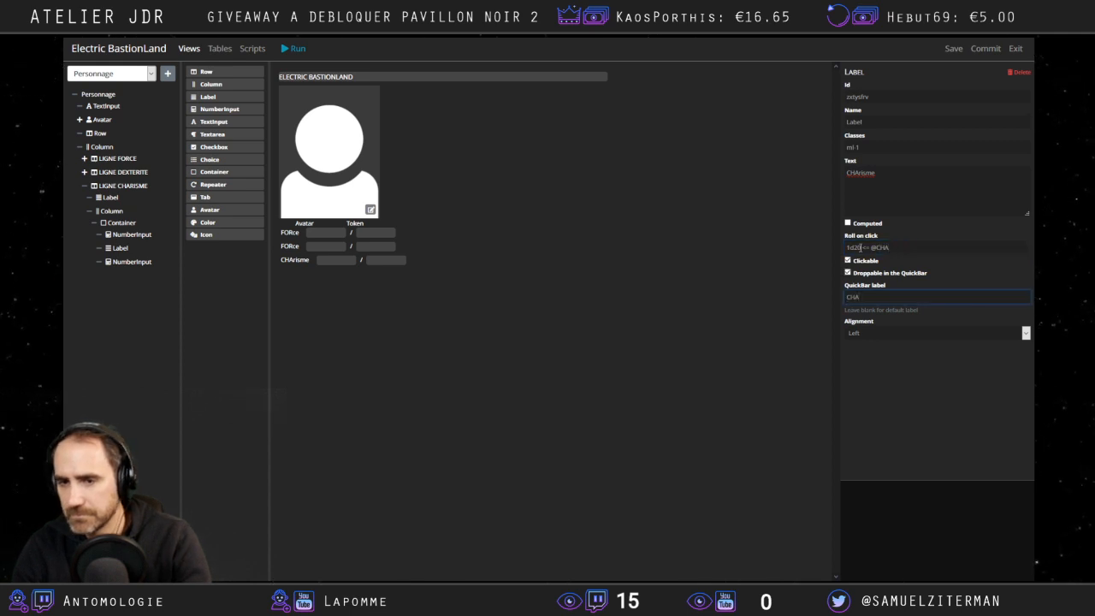
pyautogui.click(273, 287)
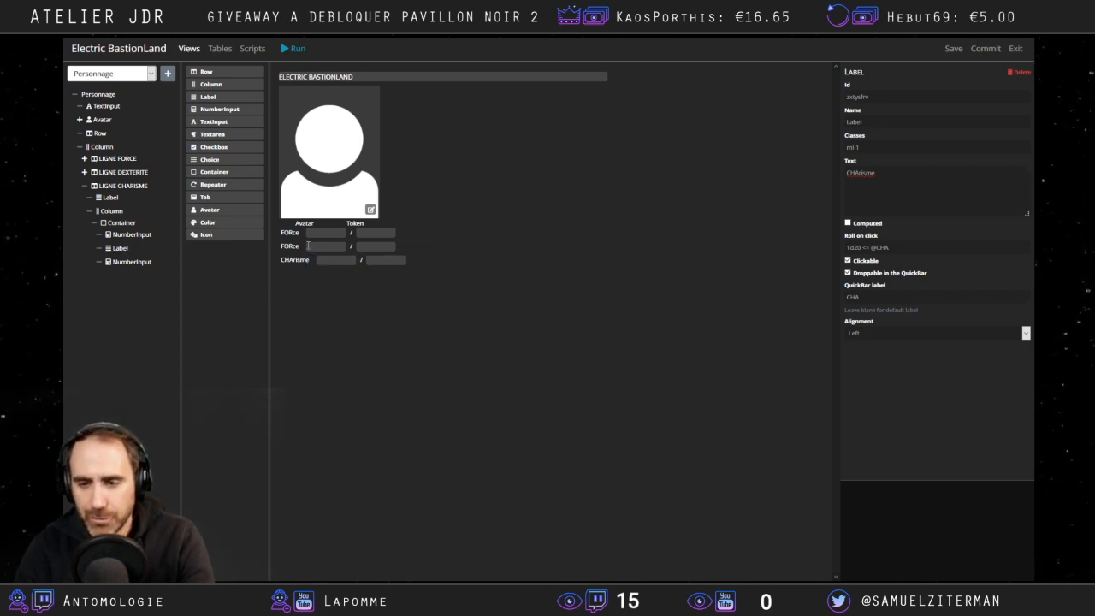
# Change the text of the stat label in the LIGNE DEXTERITE row to "DEXtérité".
pyautogui.click(83, 187)
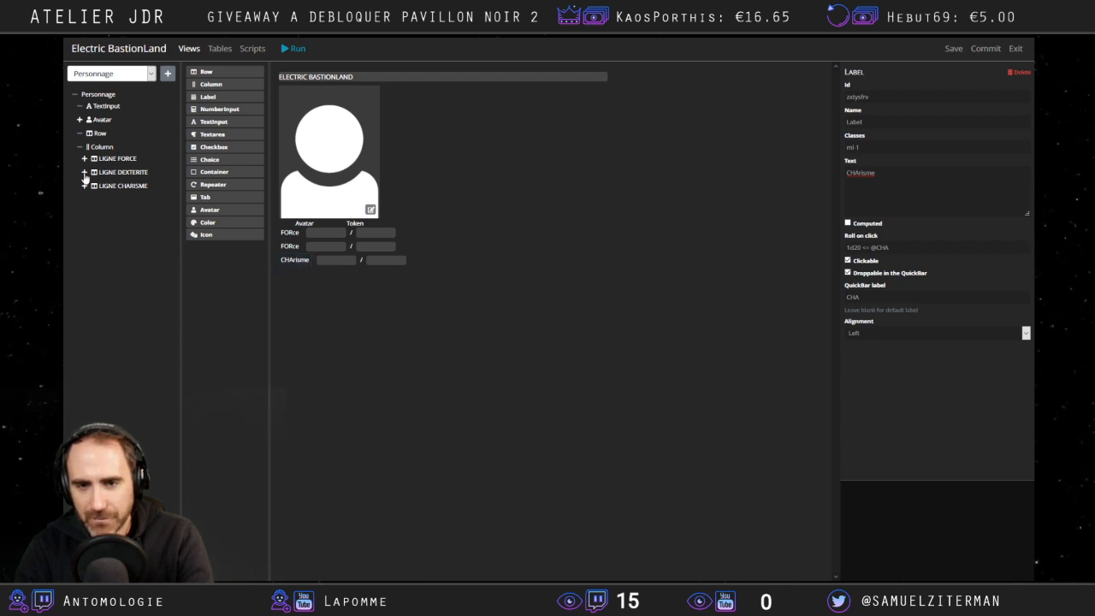
pyautogui.click(83, 172)
pyautogui.click(119, 174)
pyautogui.click(112, 185)
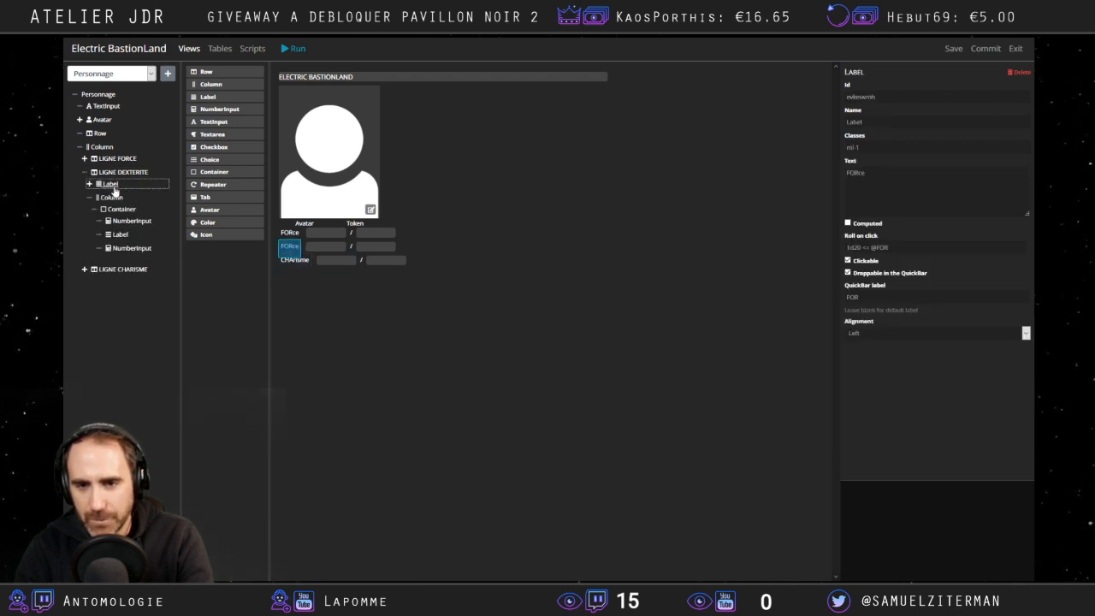
pyautogui.moveTo(886, 176); pyautogui.dragTo(729, 175)
pyautogui.write('D')
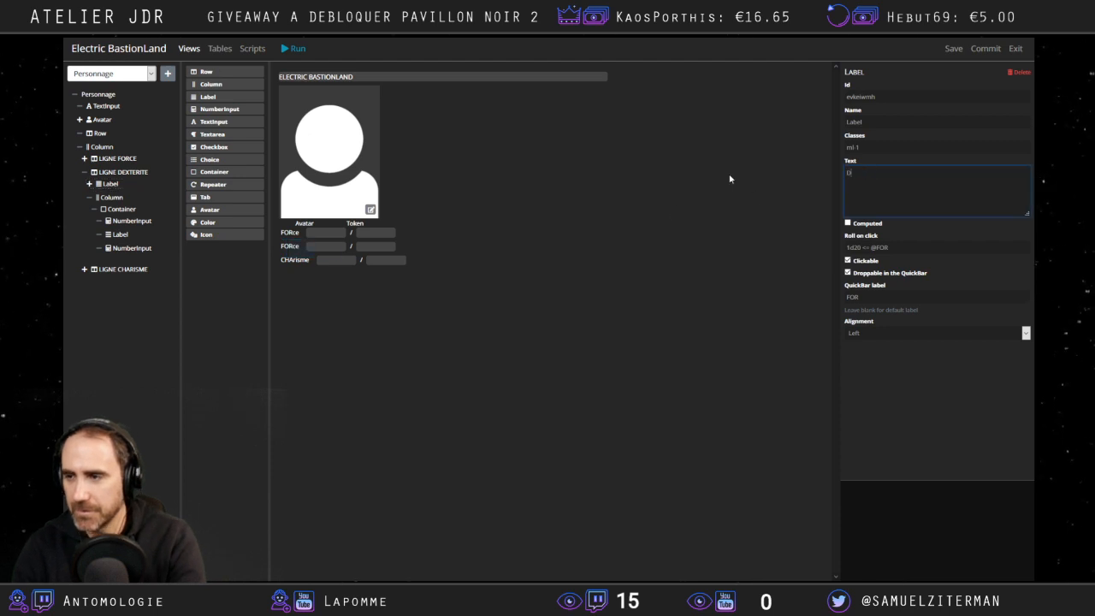
pyautogui.write('e')
pyautogui.press('BackSpace')
pyautogui.write('EXtérité')
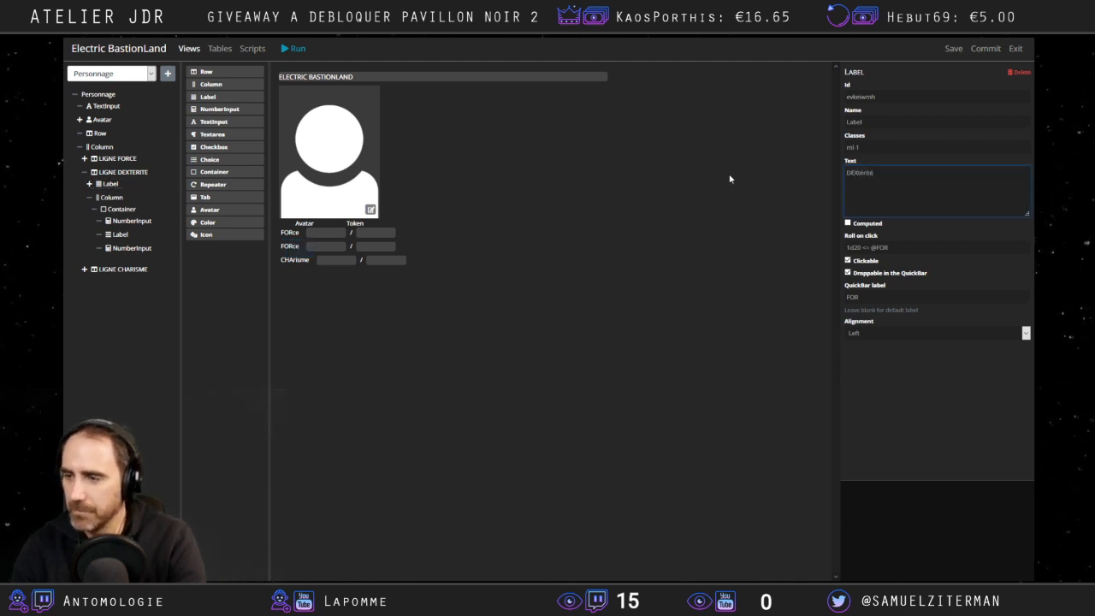
pyautogui.press('BackSpace')
pyautogui.write('é')
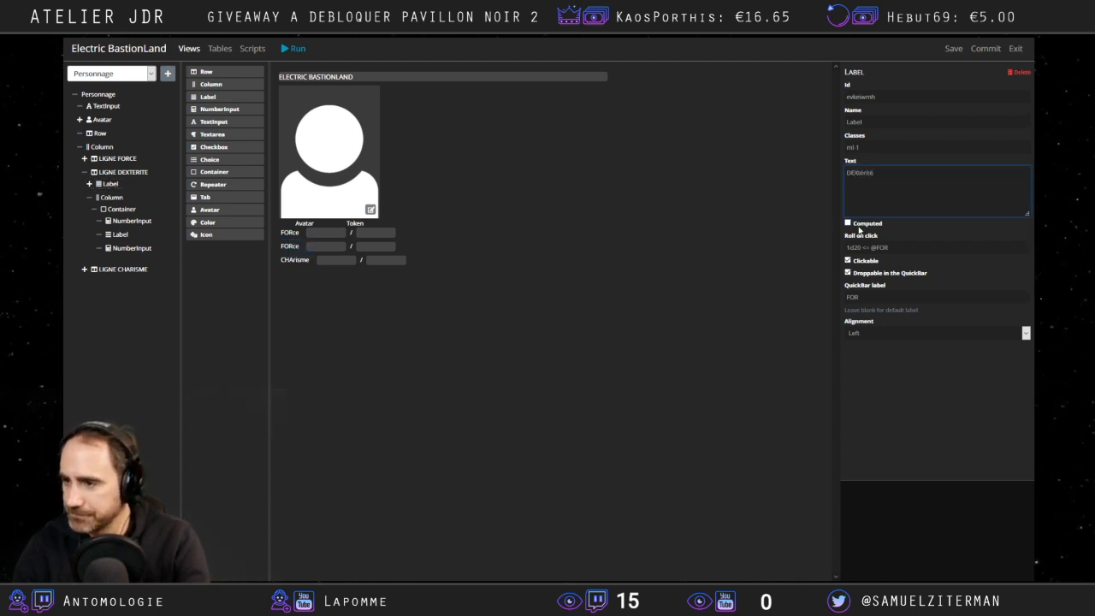
pyautogui.click(910, 247)
pyautogui.press('BackSpace')
pyautogui.press('BackSpace')
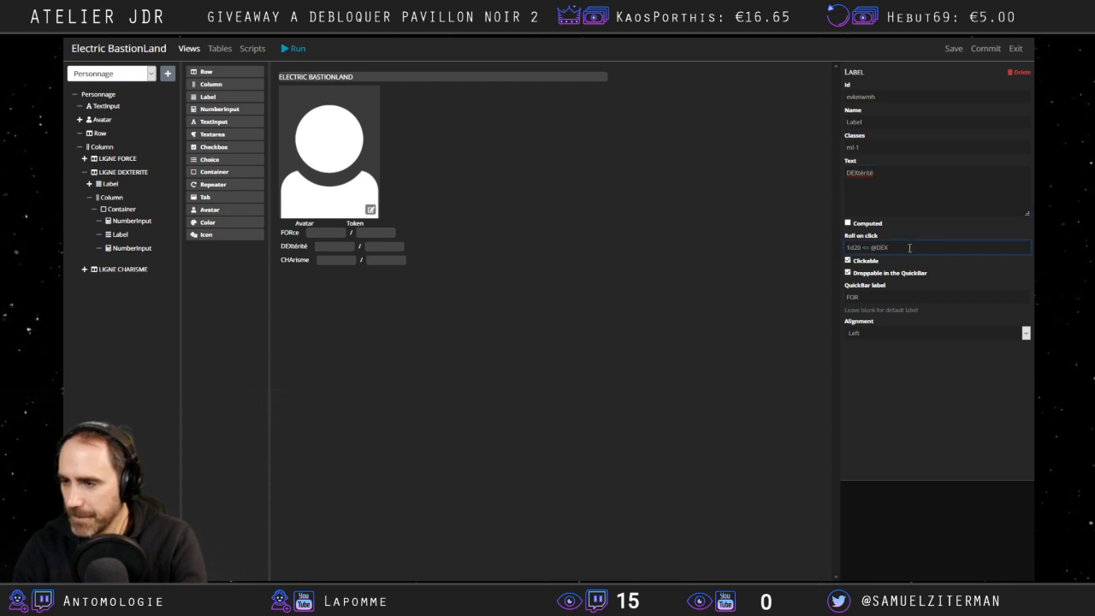
pyautogui.press('Tab')
pyautogui.press('Tab')
pyautogui.press('Tab')
pyautogui.moveTo(492, 377); pyautogui.dragTo(453, 382)
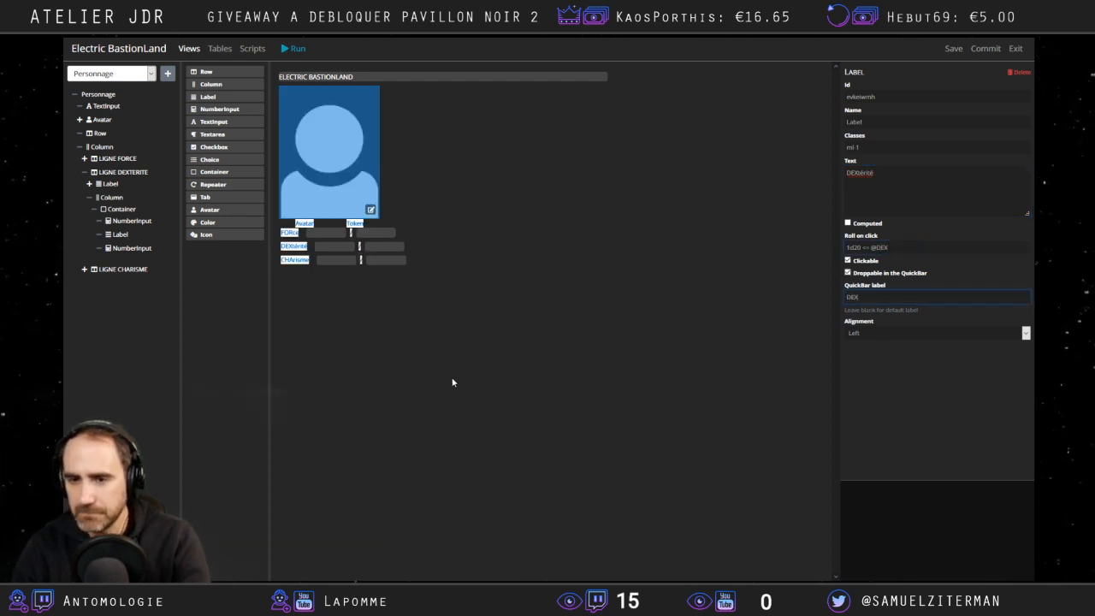
pyautogui.click(398, 313)
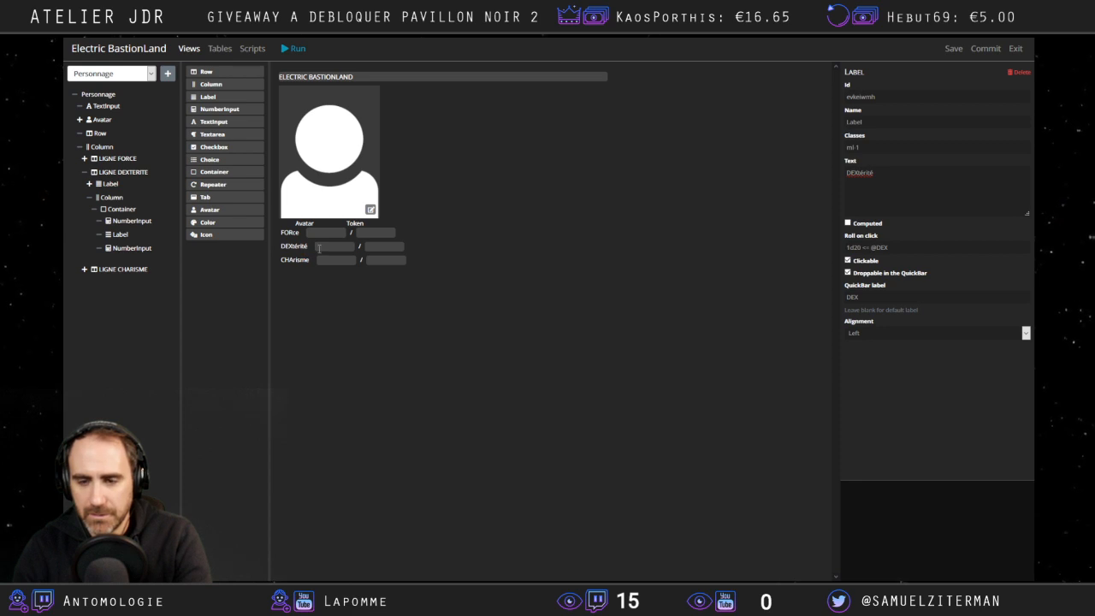
# Shorten the text of the stat label in the LIGNE FORCE row to "FOR".
pyautogui.click(83, 172)
pyautogui.click(83, 172)
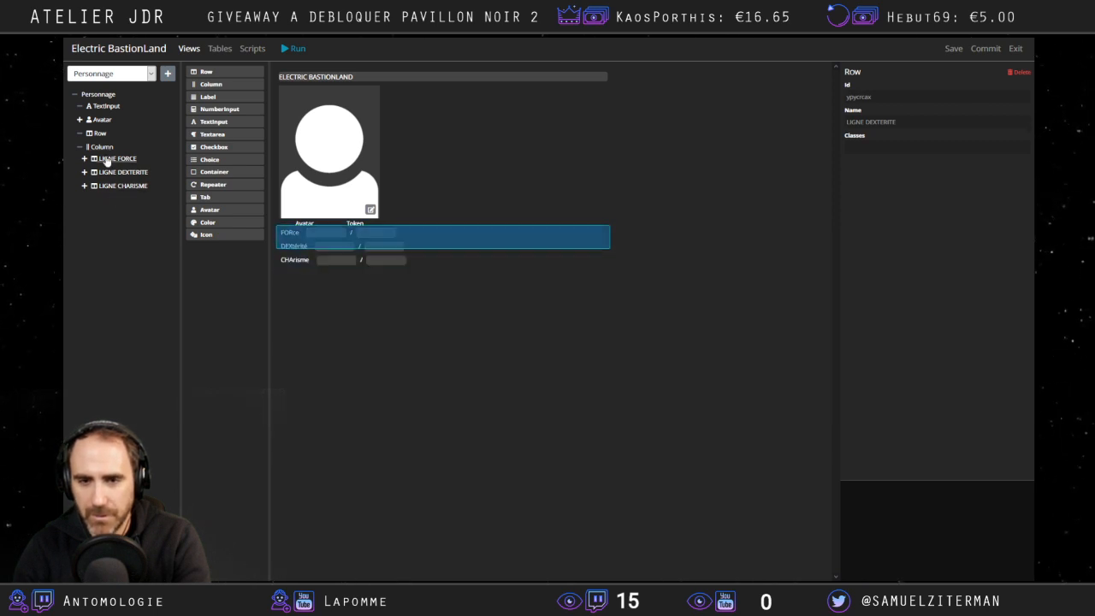
pyautogui.click(84, 159)
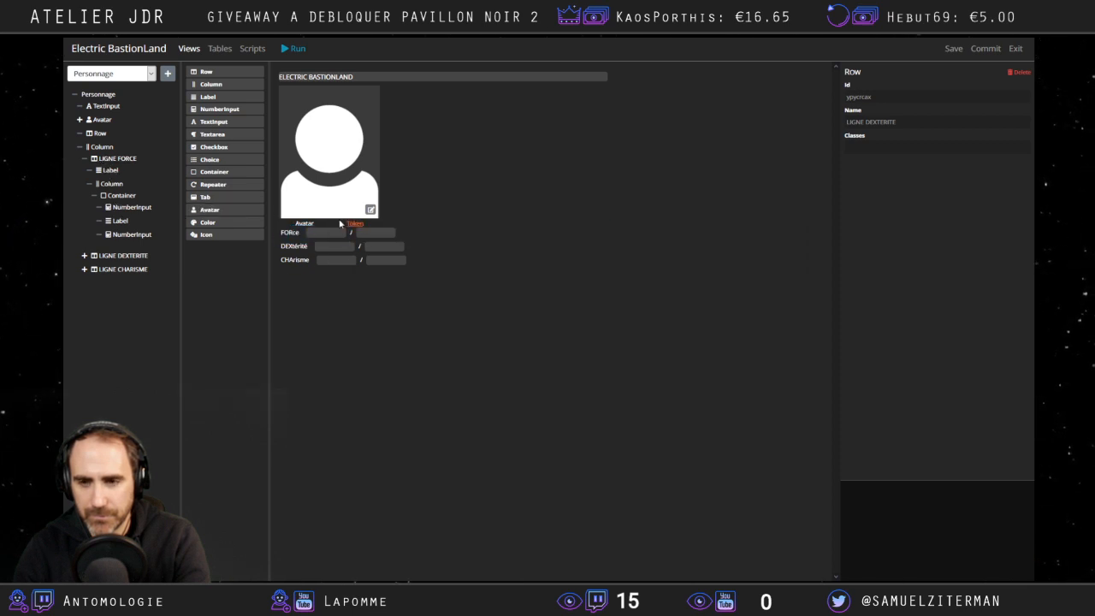
pyautogui.click(112, 159)
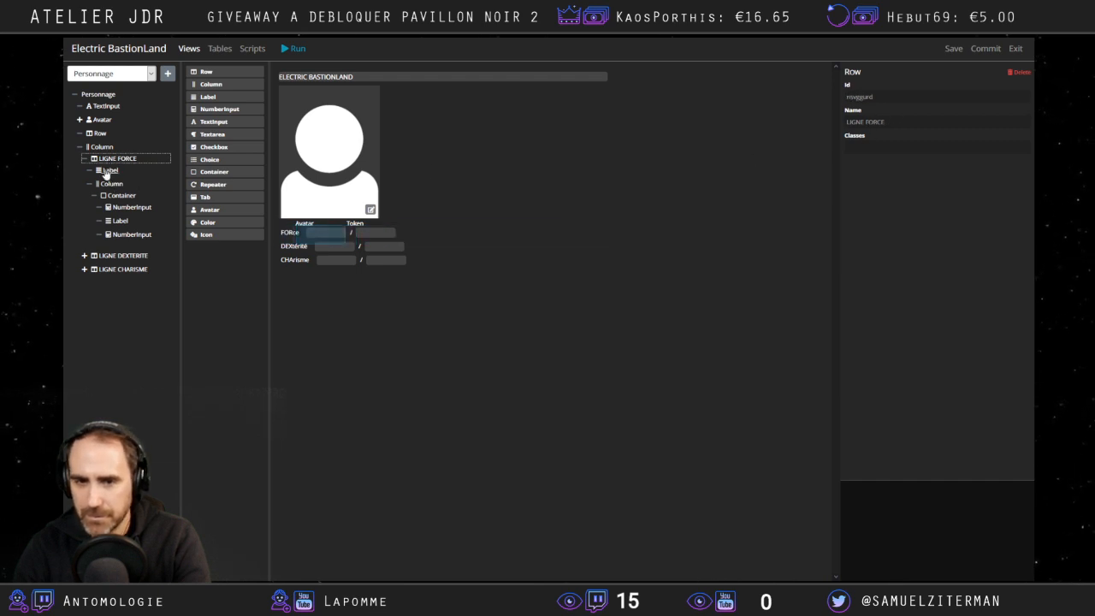
pyautogui.click(109, 171)
pyautogui.click(893, 172)
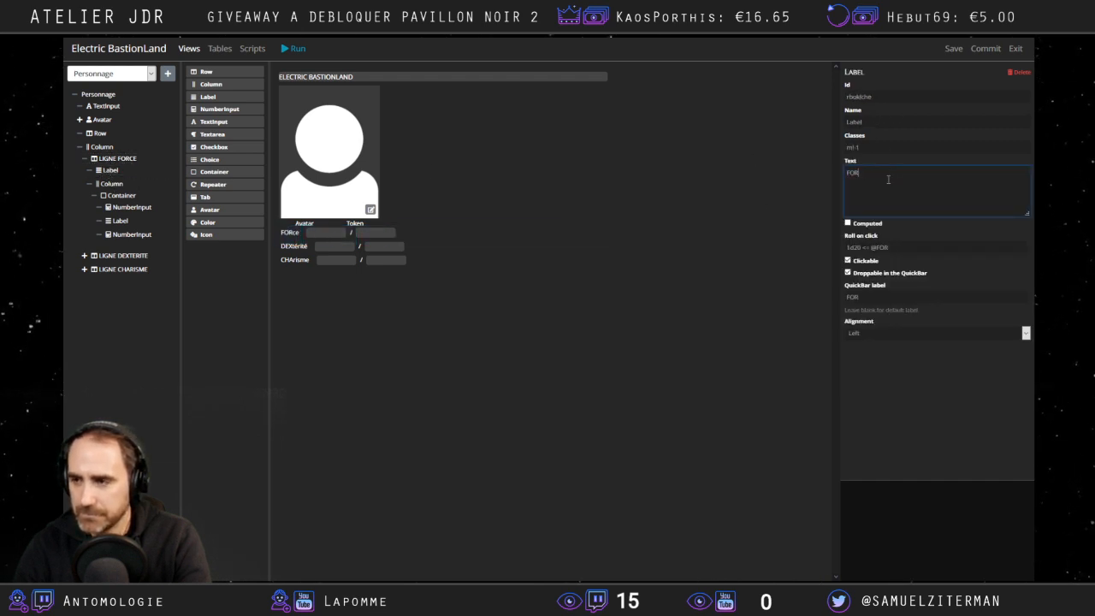
# Shorten the text of the stat label in the LIGNE DEXTERITE row to "DEX".
pyautogui.click(84, 256)
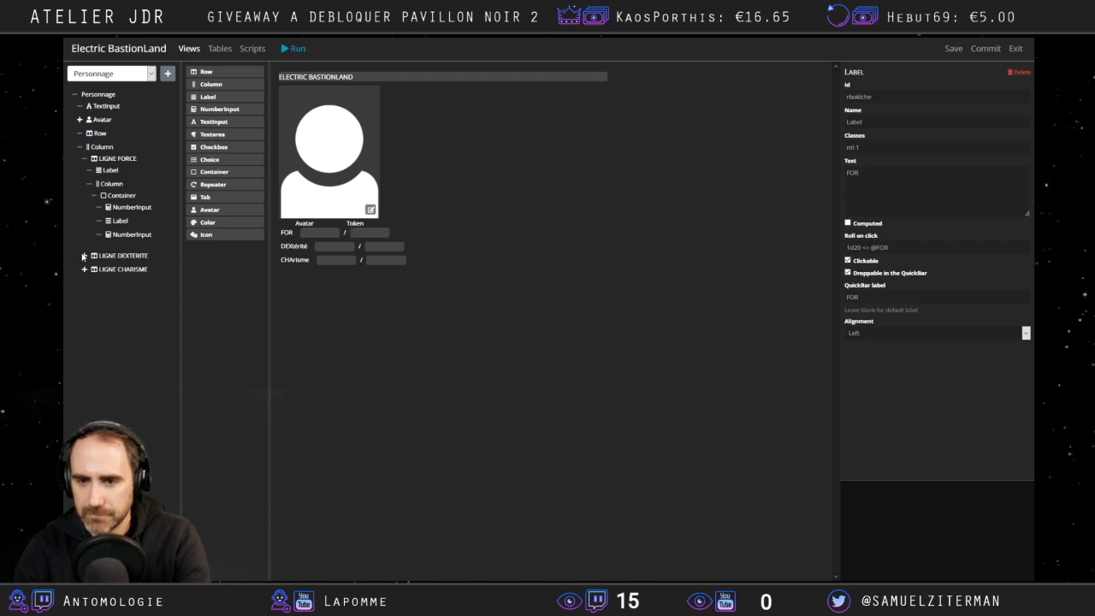
pyautogui.click(111, 268)
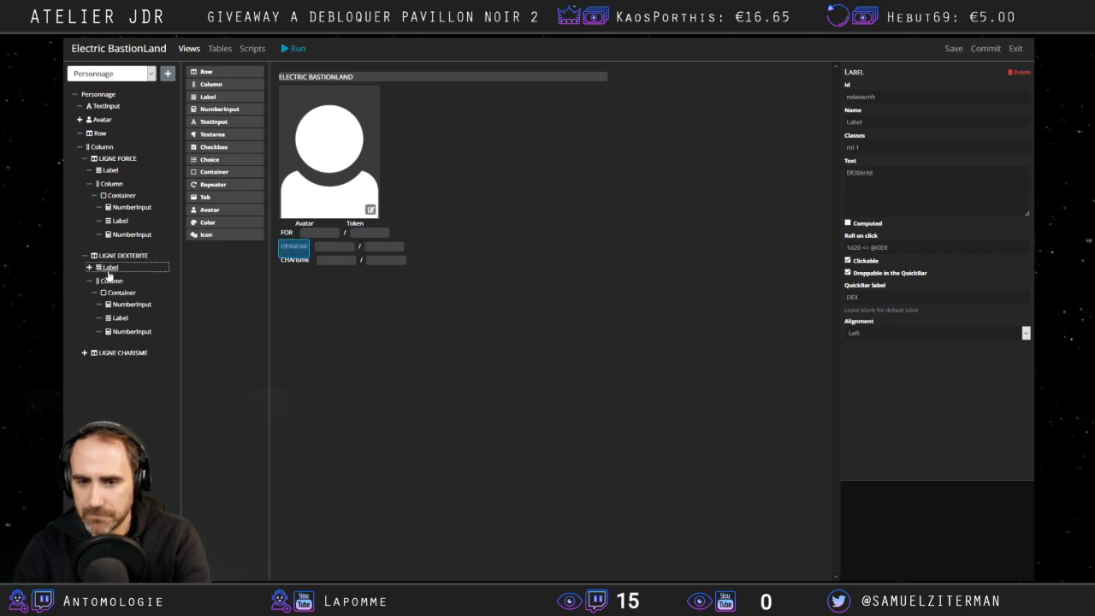
pyautogui.click(112, 282)
pyautogui.click(111, 268)
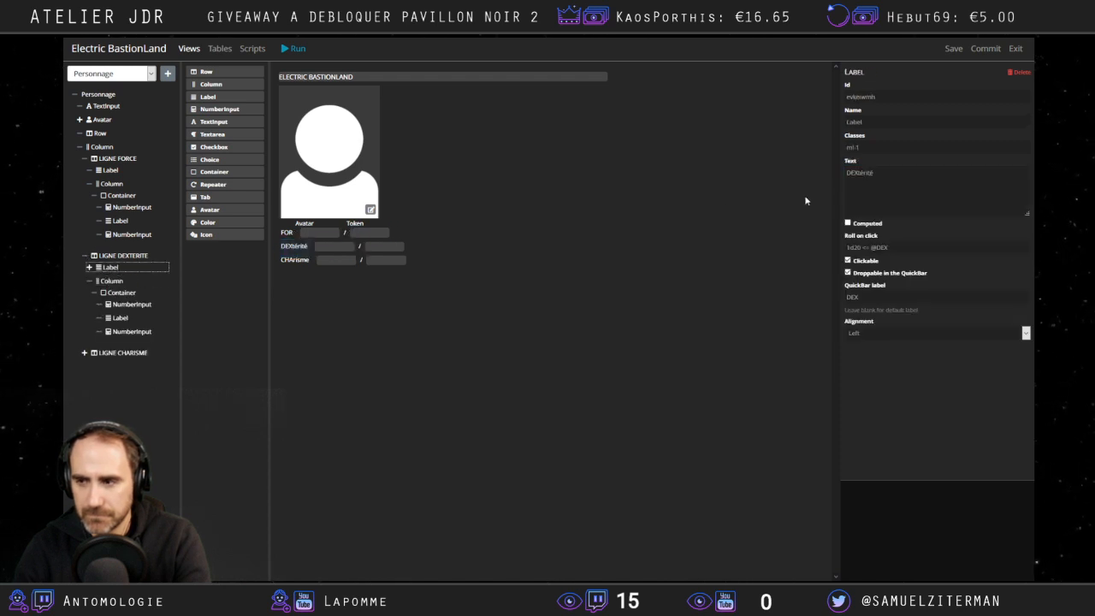
pyautogui.click(873, 185)
pyautogui.press('BackSpace')
pyautogui.press('BackSpace')
pyautogui.press('BackSpace')
pyautogui.click(743, 187)
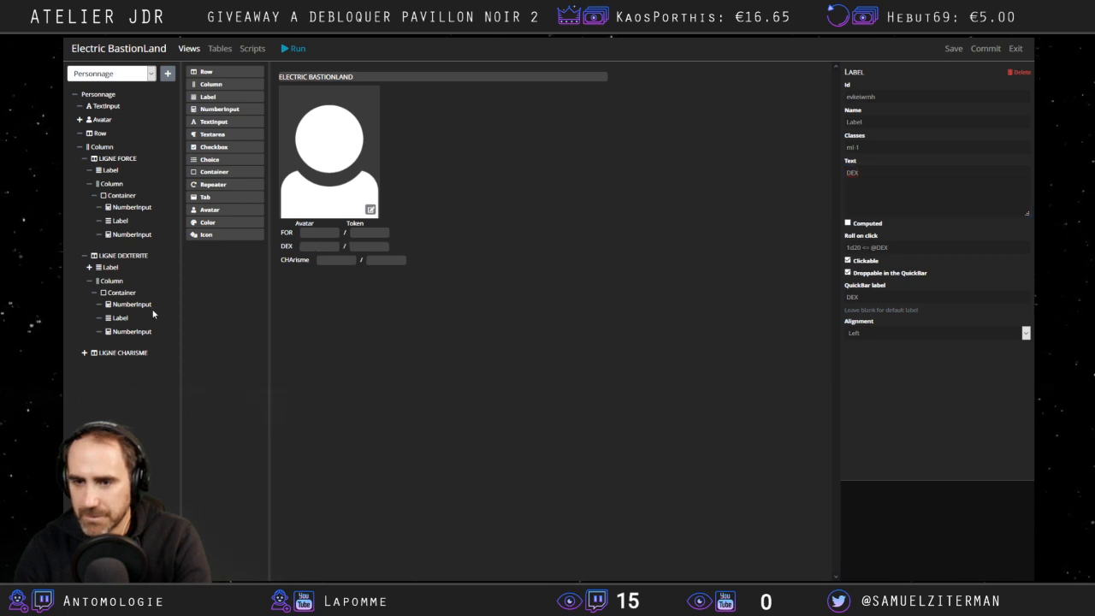
# Shorten the text of the stat label in the LIGNE CHARISME row to "CHA".
pyautogui.click(84, 352)
pyautogui.click(111, 366)
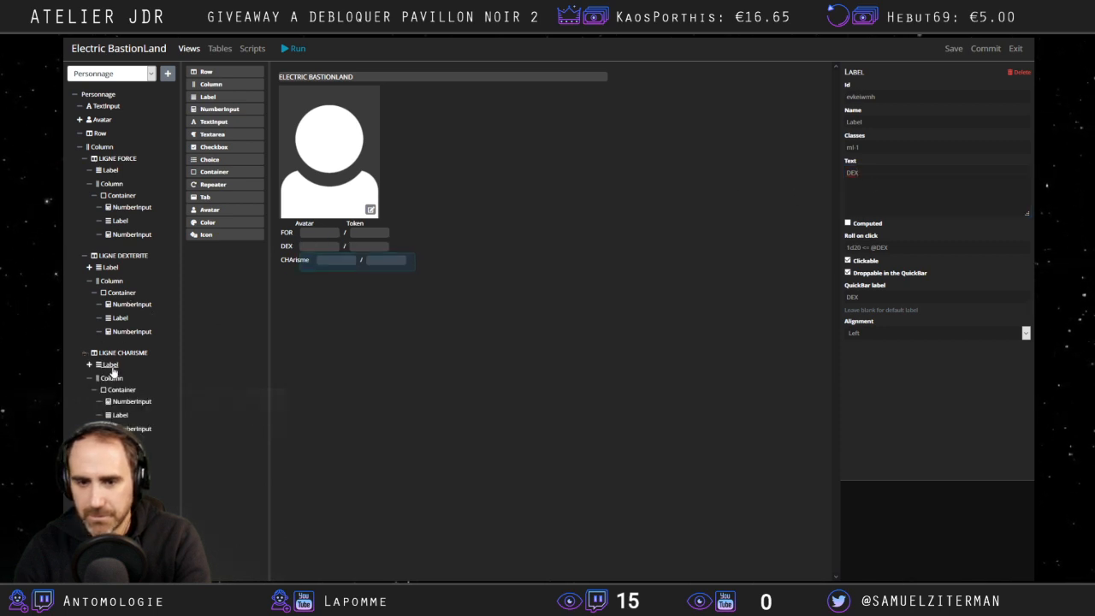
pyautogui.click(899, 170)
pyautogui.press('BackSpace')
pyautogui.press('BackSpace')
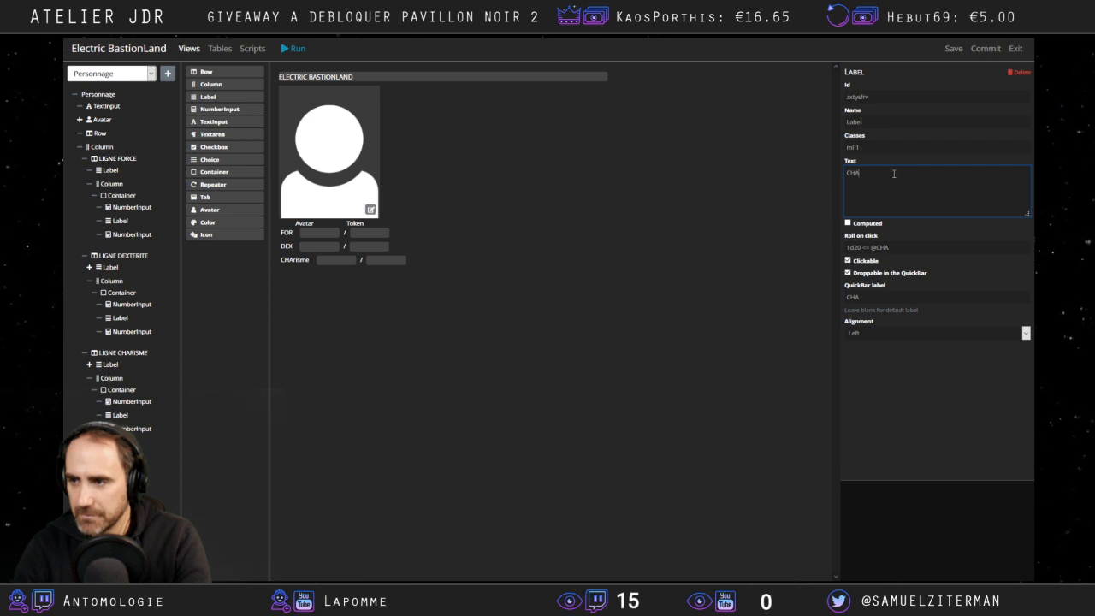
pyautogui.click(663, 194)
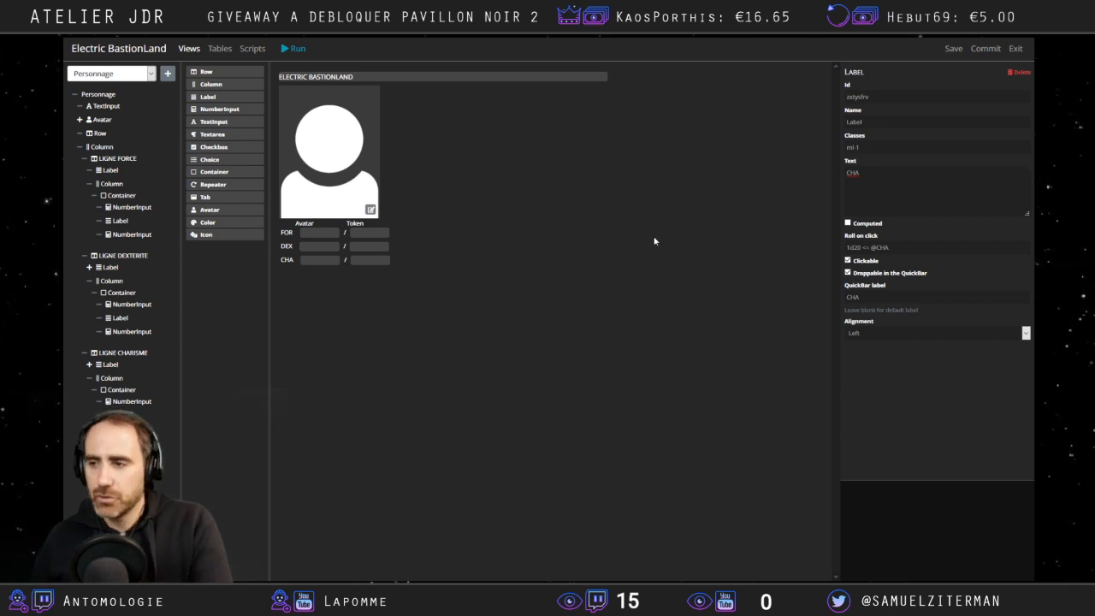
# Set the Id of the first number input in the LIGNE FORCE row to "FOR".
pyautogui.click(131, 305)
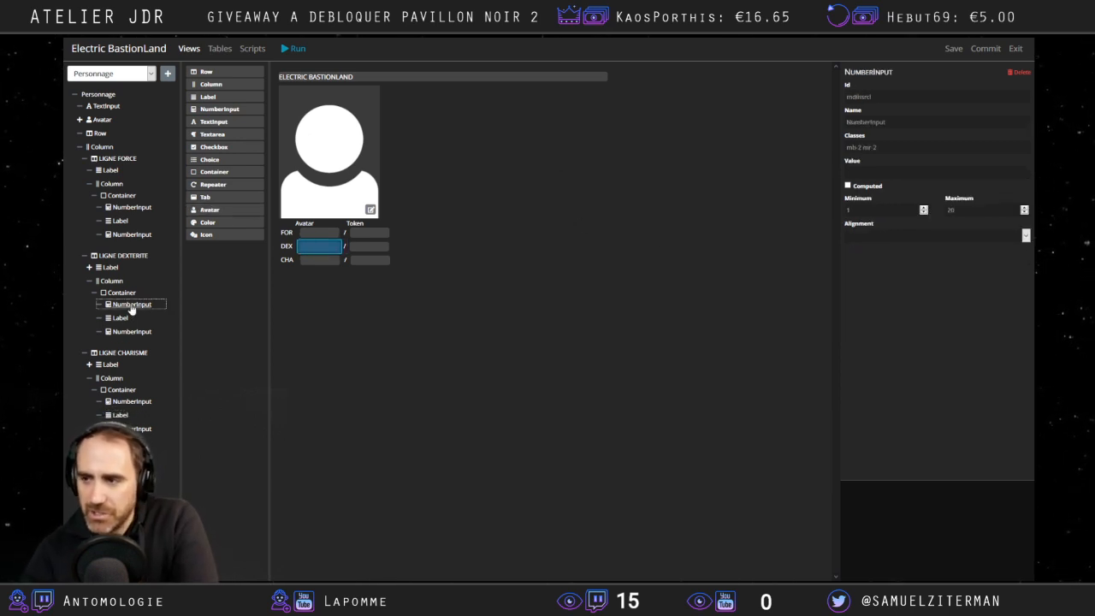
pyautogui.click(135, 332)
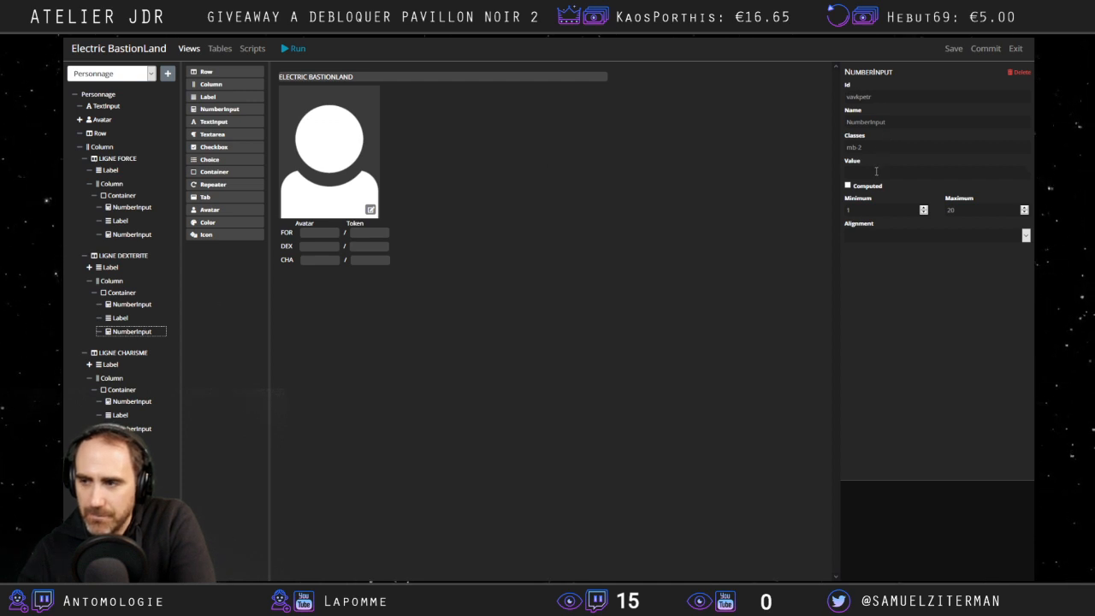
pyautogui.moveTo(885, 98); pyautogui.dragTo(808, 97)
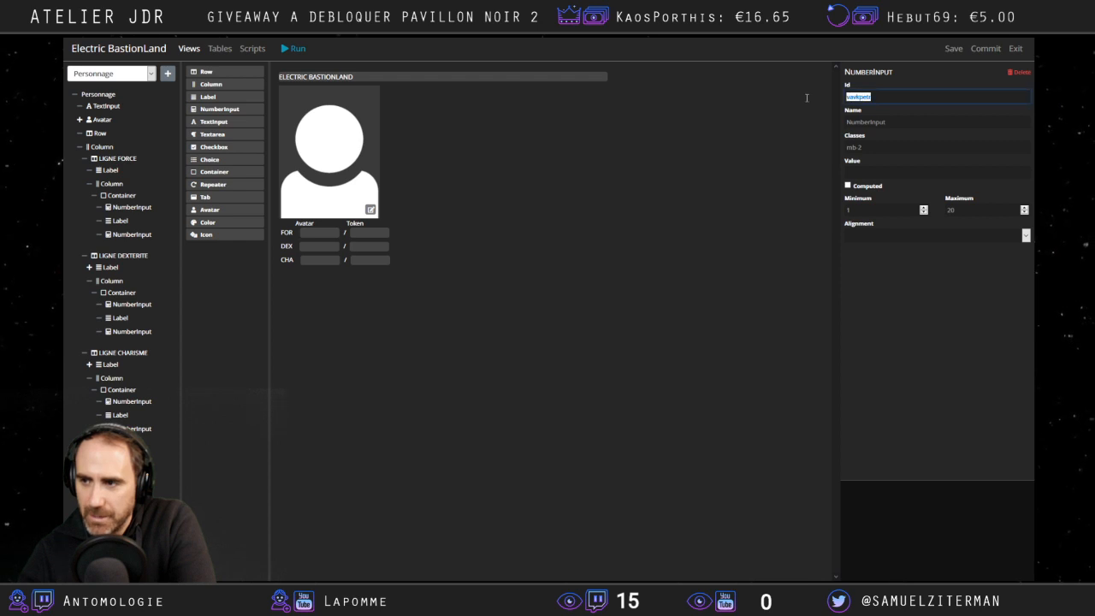
pyautogui.click(132, 208)
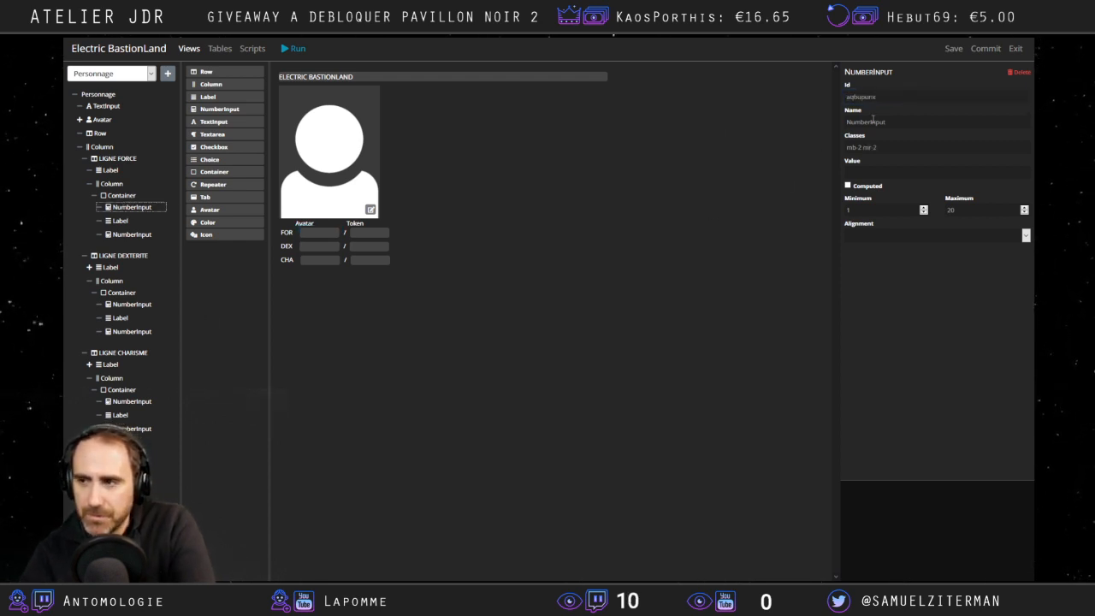
pyautogui.moveTo(874, 97); pyautogui.dragTo(764, 94)
pyautogui.write('FOR')
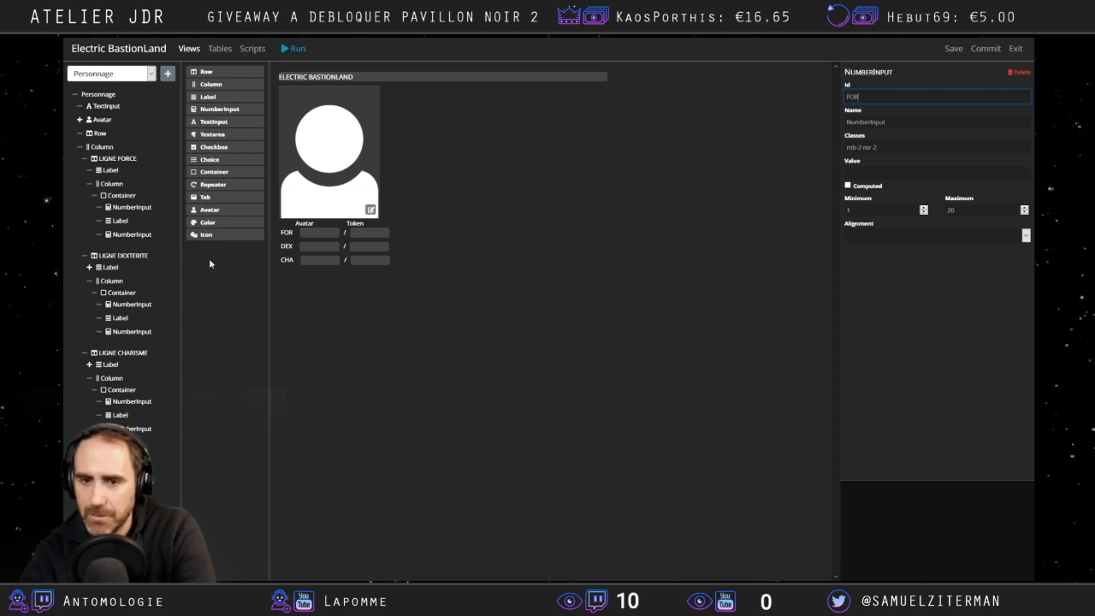
# Set the Ids of the first number inputs in the LIGNE DEXTERITE and LIGNE CHARISME rows to "DEX" and "CHA".
pyautogui.moveTo(883, 94); pyautogui.dragTo(790, 100)
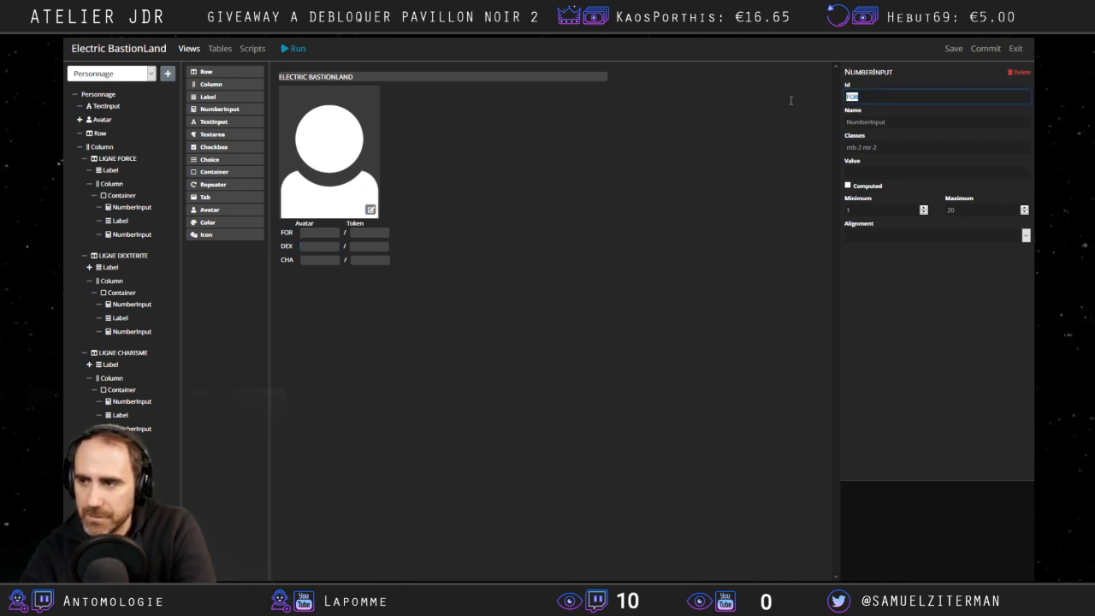
pyautogui.write('DEX')
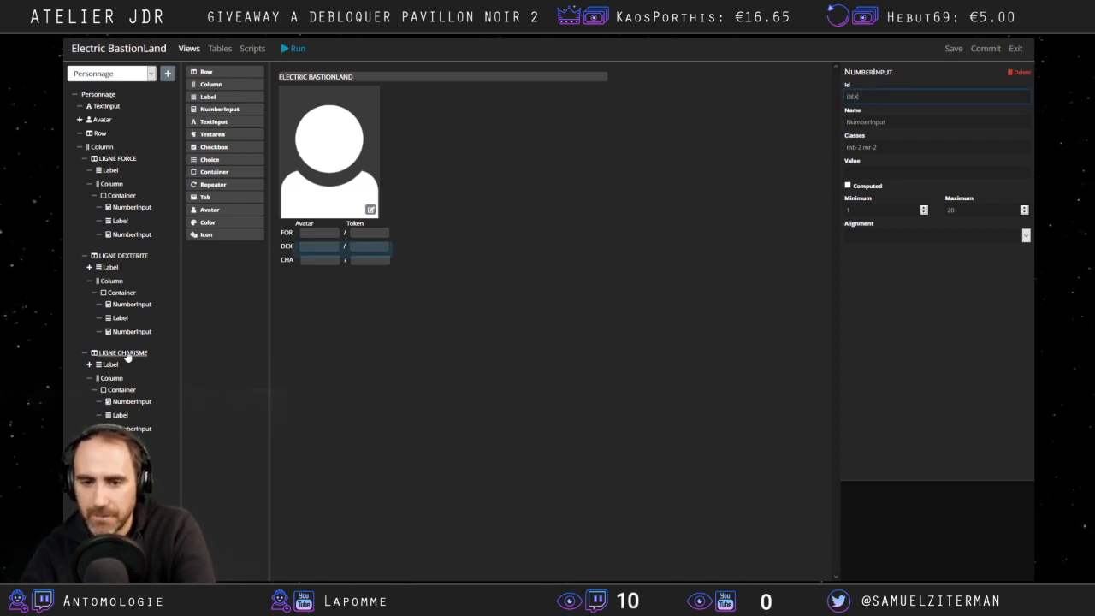
pyautogui.click(120, 402)
pyautogui.moveTo(881, 96); pyautogui.dragTo(733, 97)
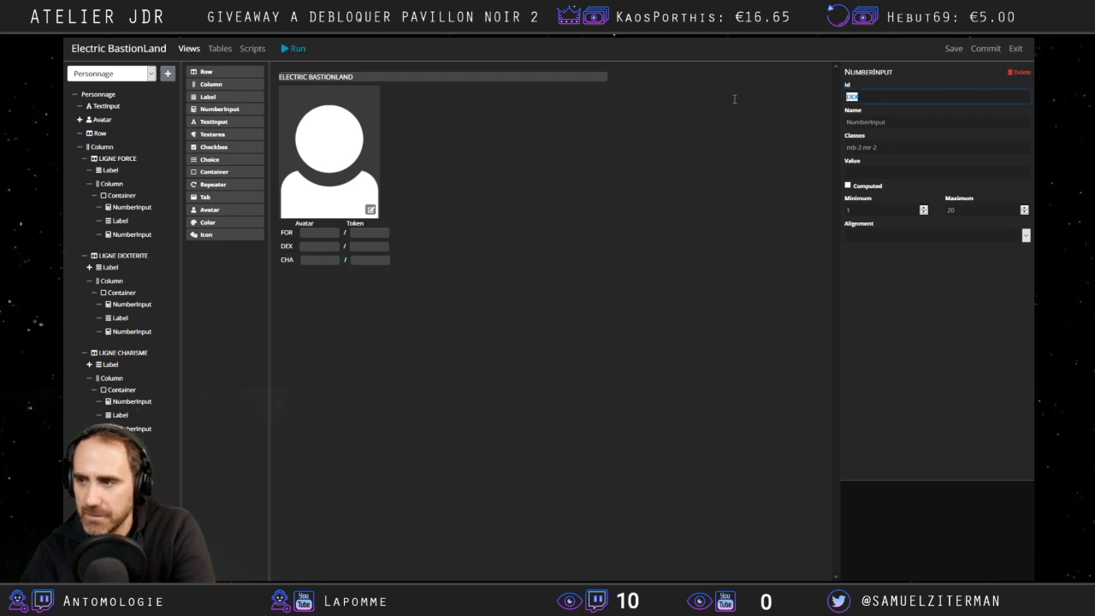
pyautogui.write('CHA')
pyautogui.click(228, 392)
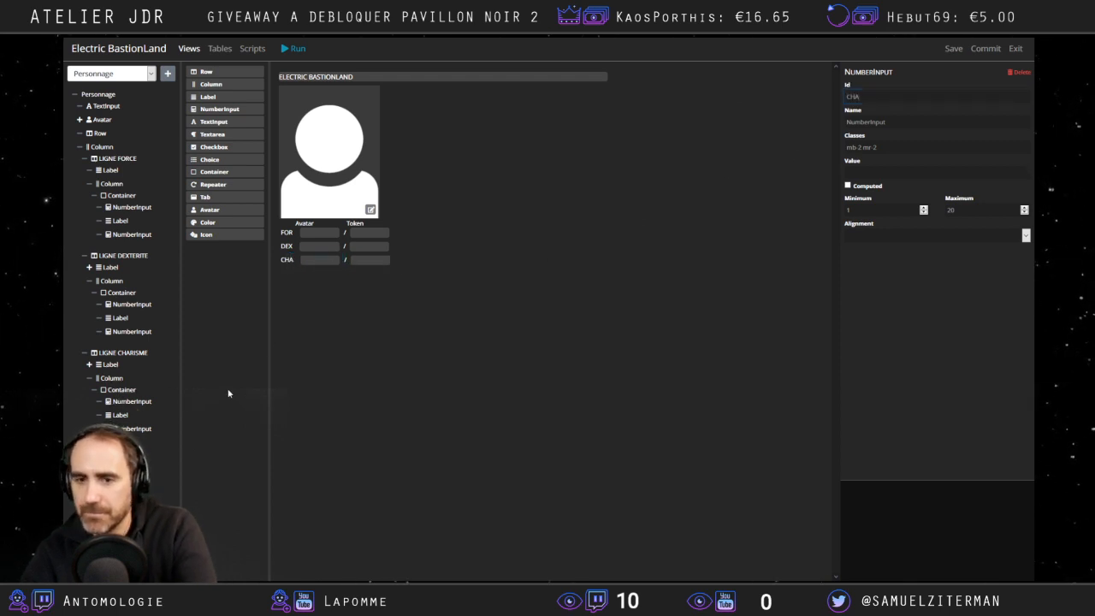
# Review the stat label settings in the LIGNE DEXTERITE row and try to save the system.
pyautogui.click(108, 366)
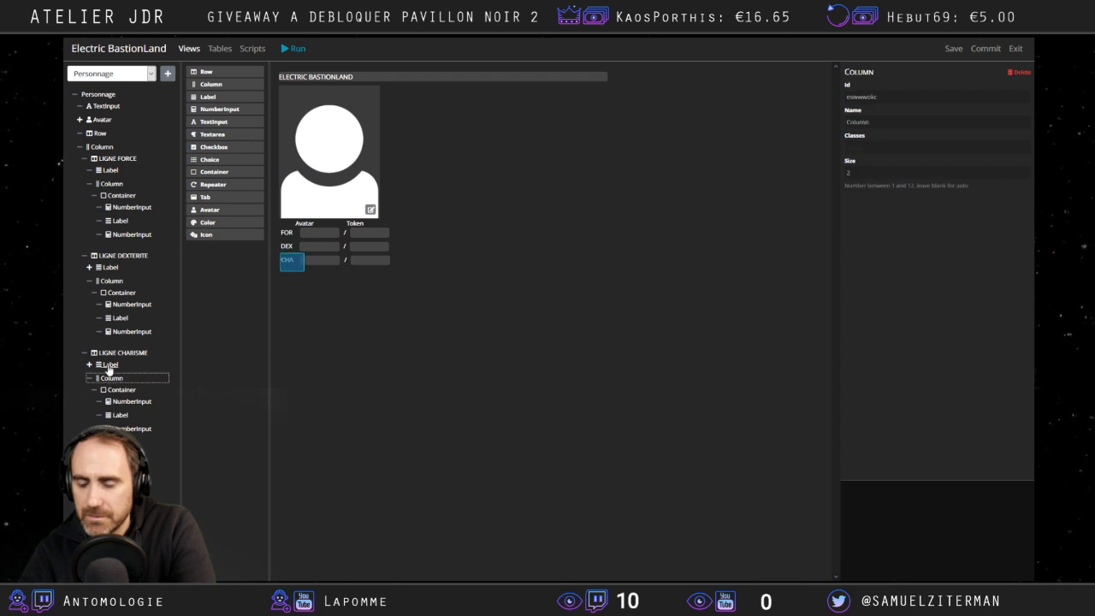
pyautogui.click(109, 281)
pyautogui.click(103, 268)
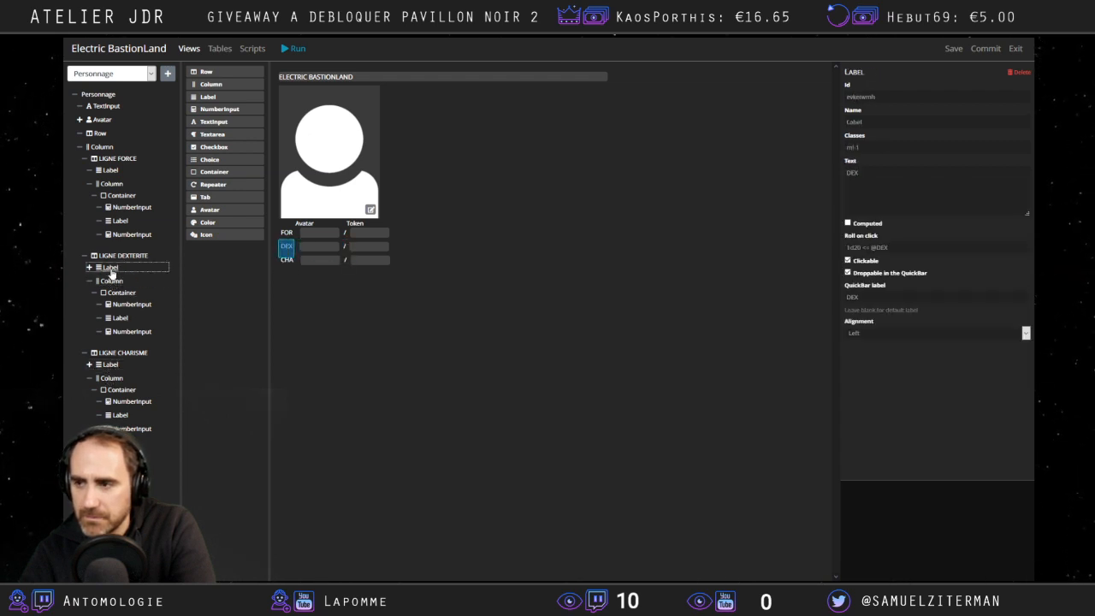
pyautogui.click(387, 325)
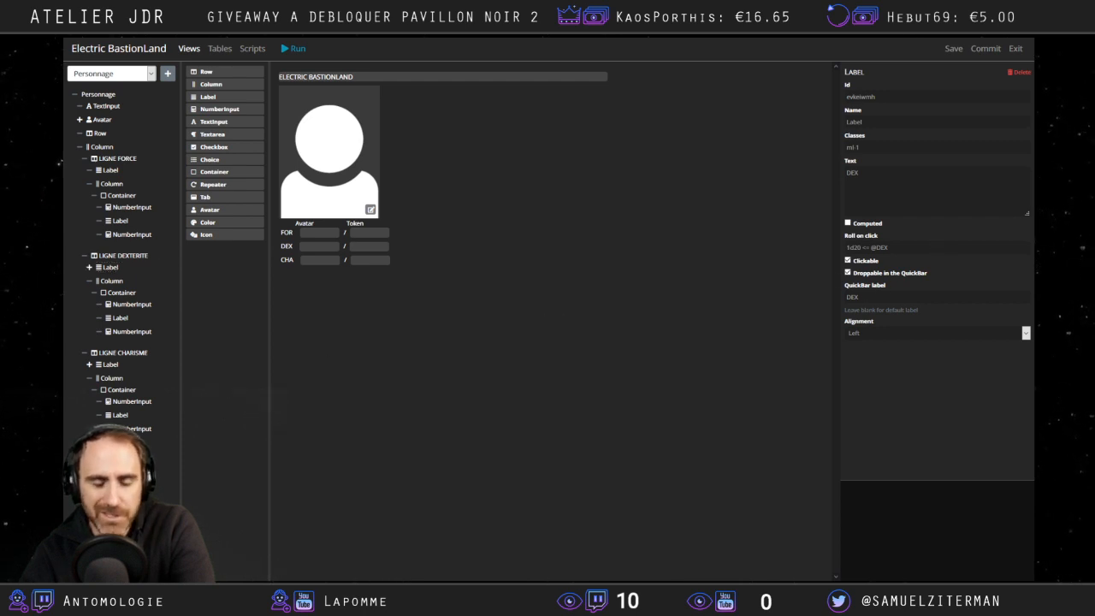
pyautogui.click(425, 265)
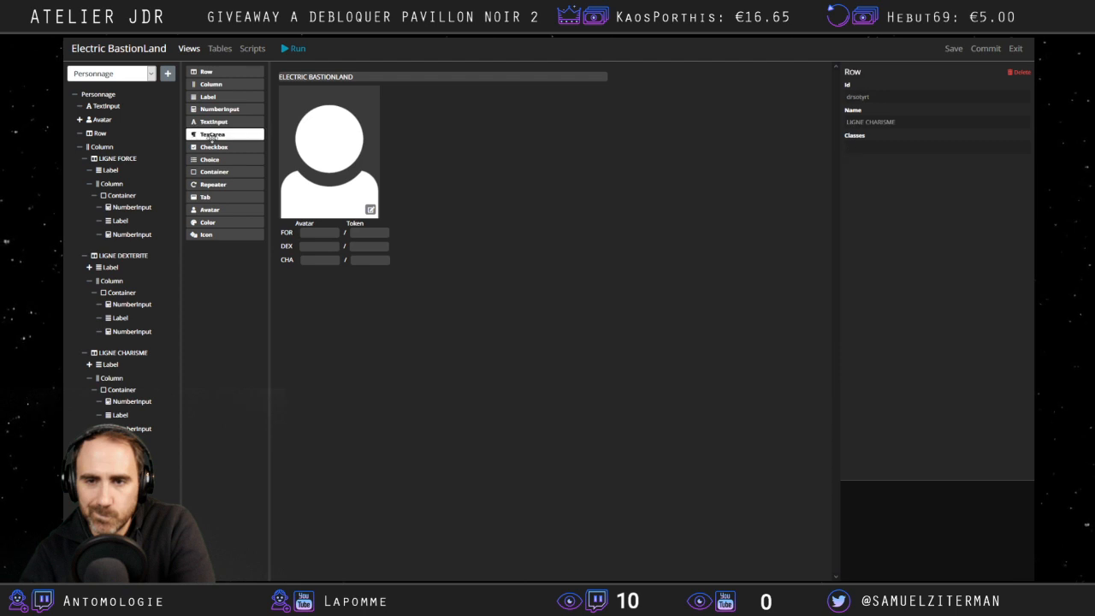
pyautogui.click(954, 49)
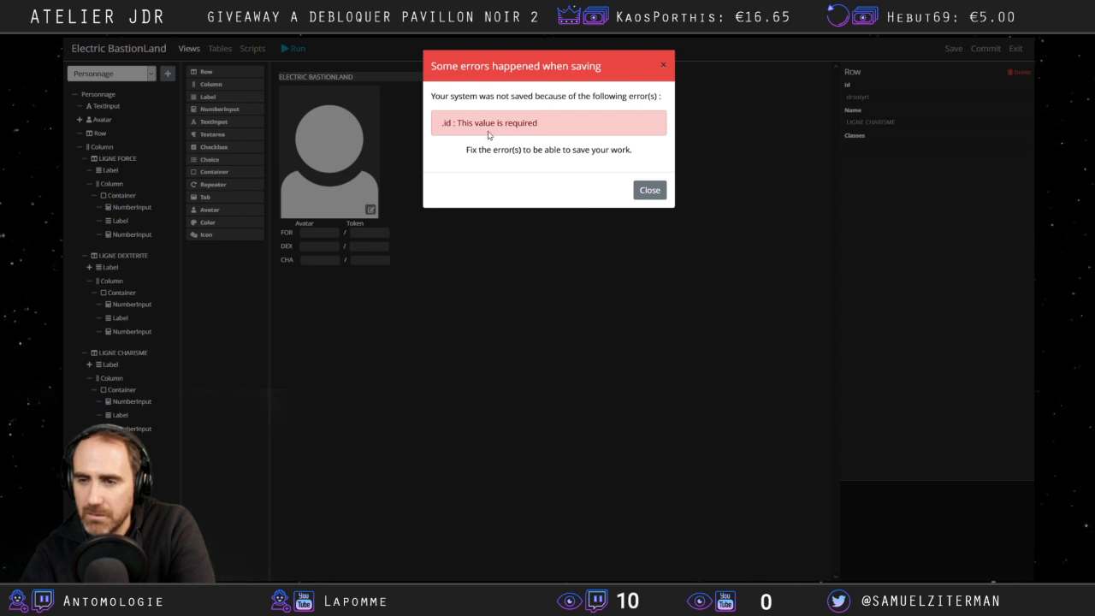
pyautogui.click(649, 189)
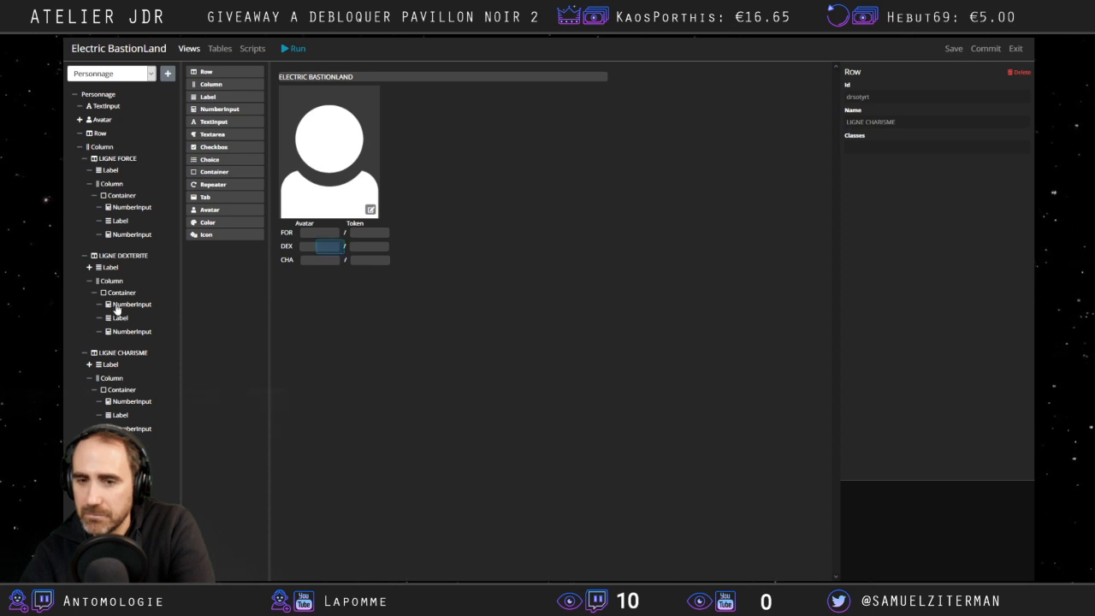
# Check the Ids of the LIGNE CHARISME and LIGNE FORCE rows, and retry the save to read its error details.
pyautogui.click(892, 98)
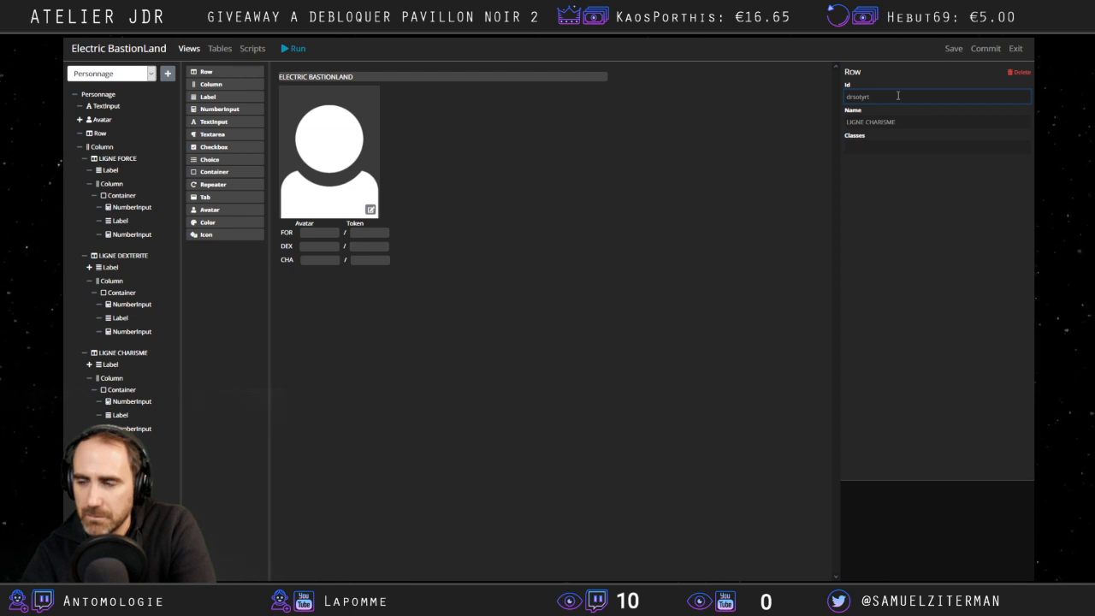
pyautogui.click(527, 231)
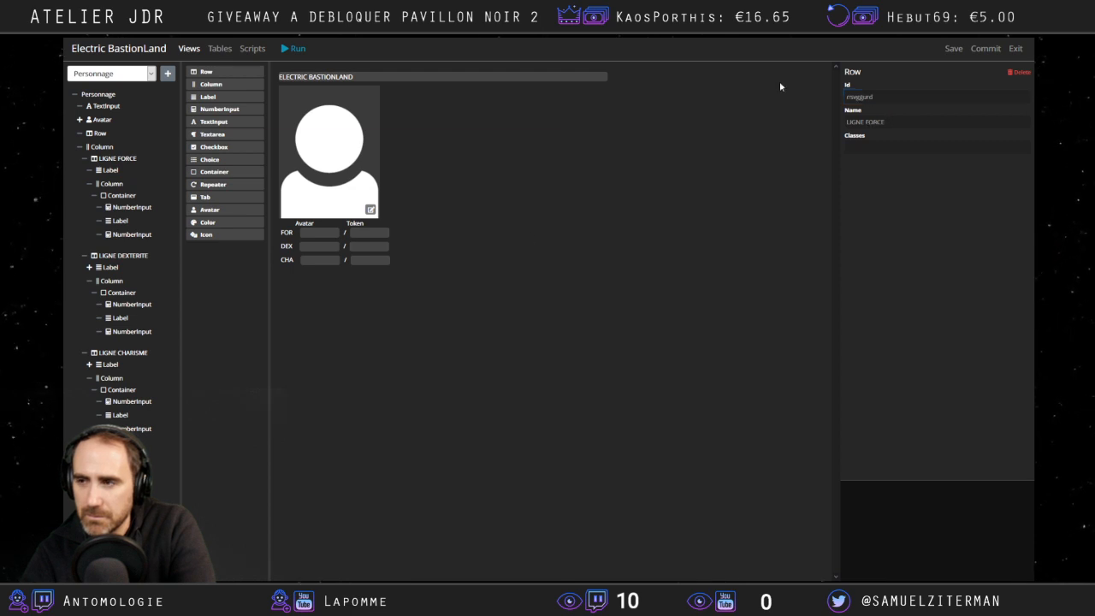
pyautogui.click(964, 57)
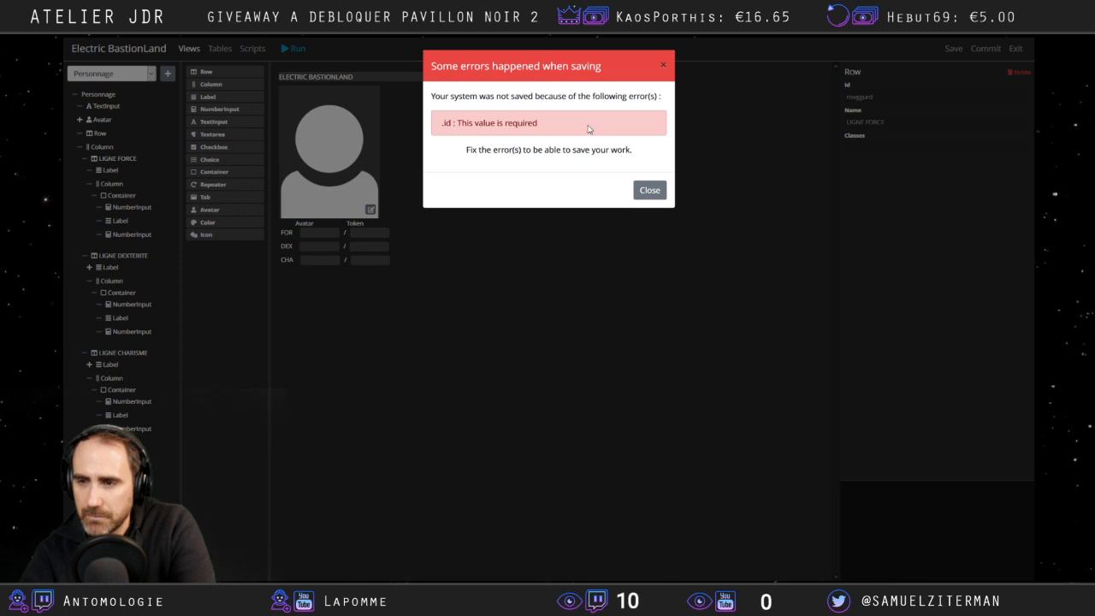
pyautogui.moveTo(452, 123); pyautogui.dragTo(589, 137)
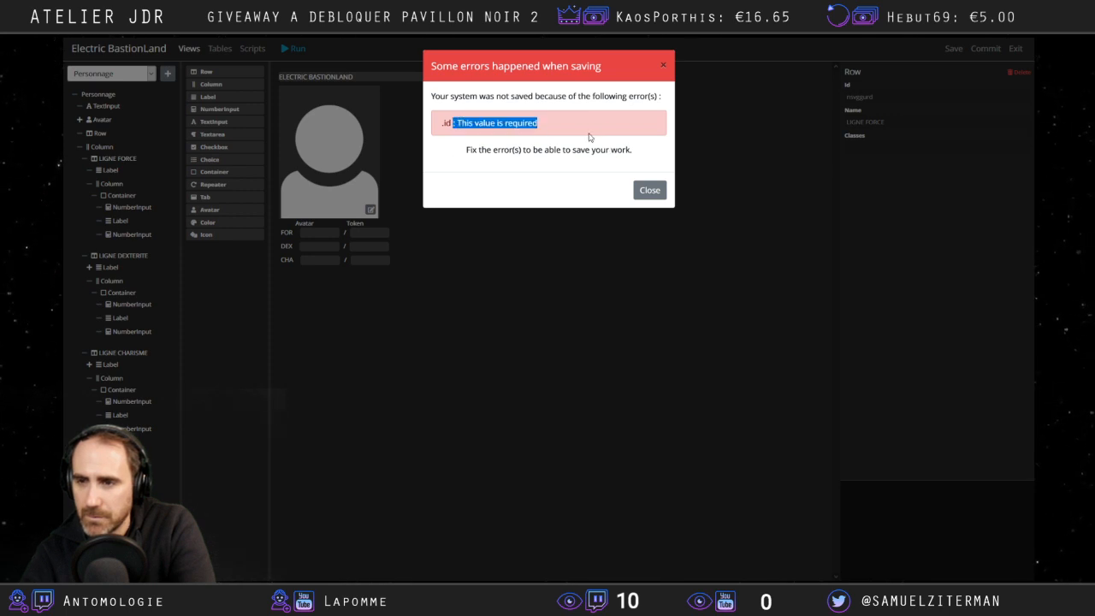
pyautogui.click(461, 123)
pyautogui.moveTo(451, 123); pyautogui.dragTo(572, 143)
pyautogui.click(653, 190)
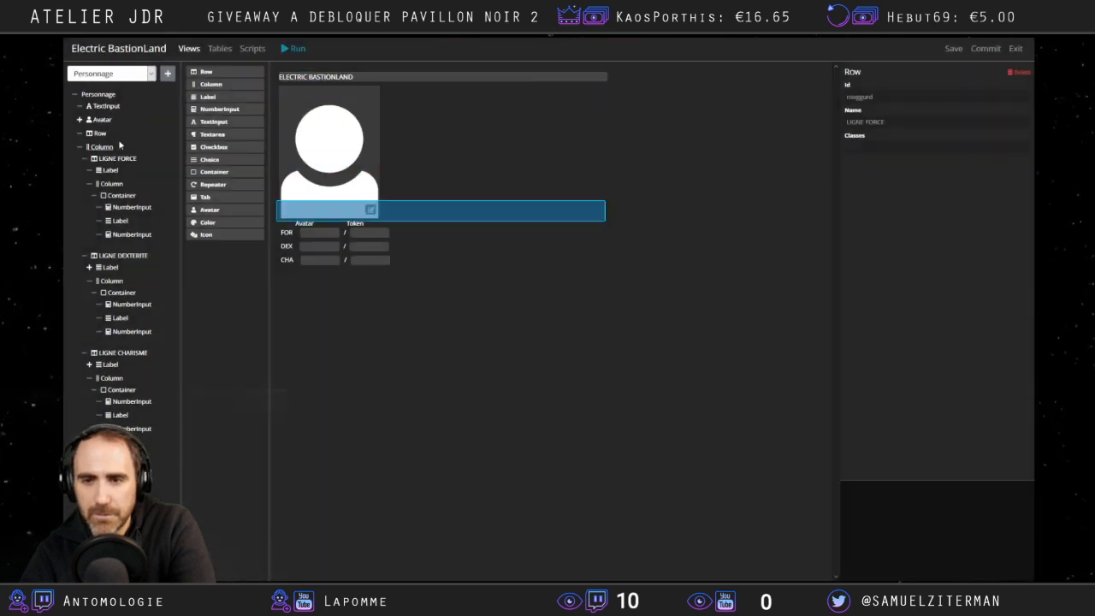
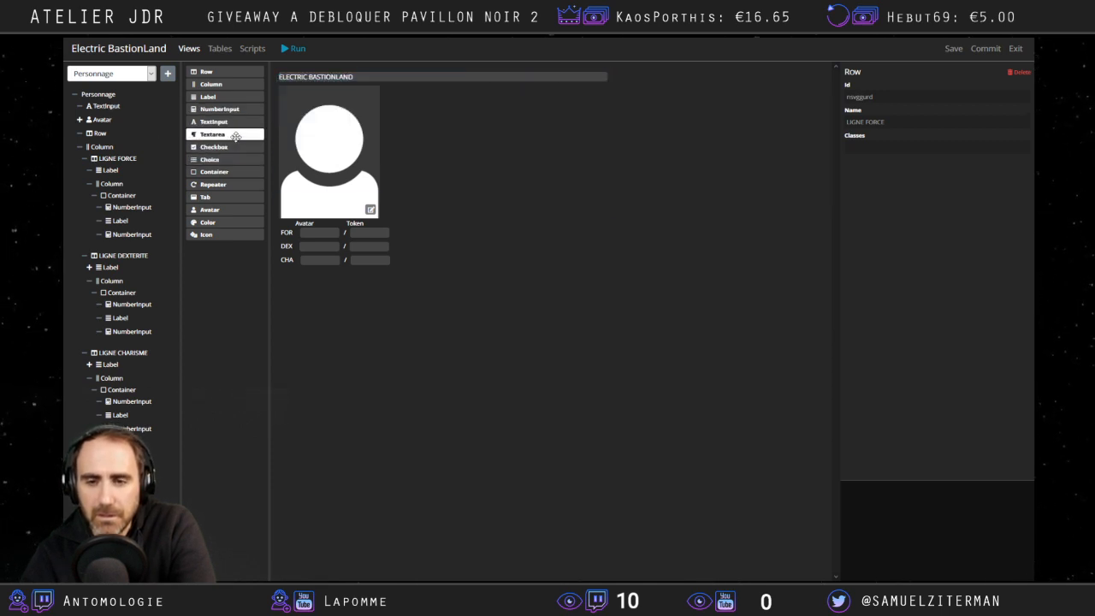
# Add a textarea and a column below the title text input, and move the avatar into the column.
pyautogui.moveTo(232, 137); pyautogui.dragTo(113, 129)
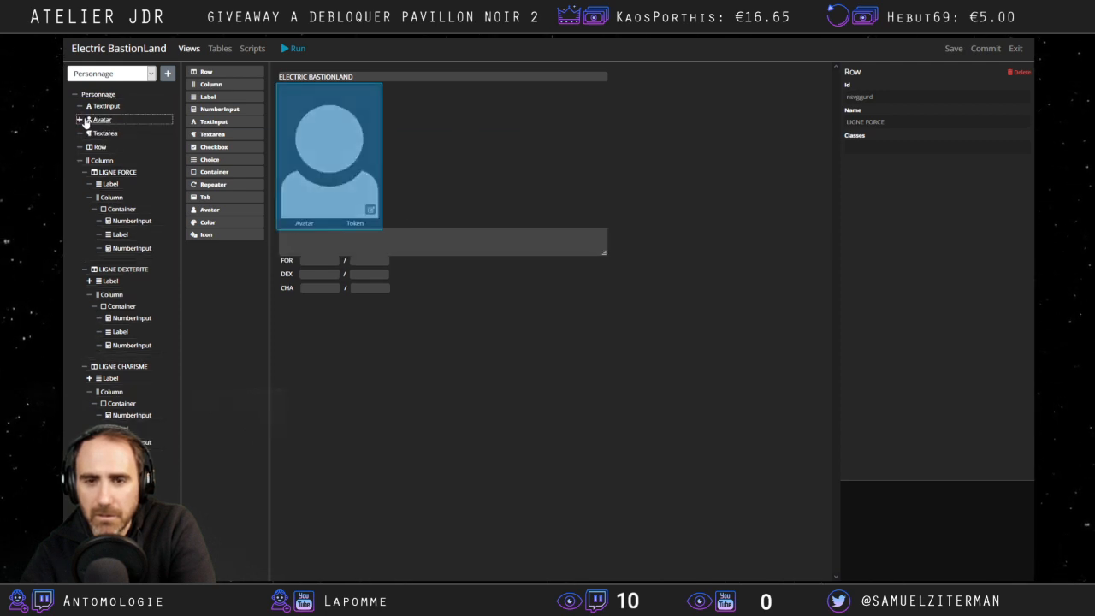
pyautogui.moveTo(95, 132); pyautogui.dragTo(128, 111)
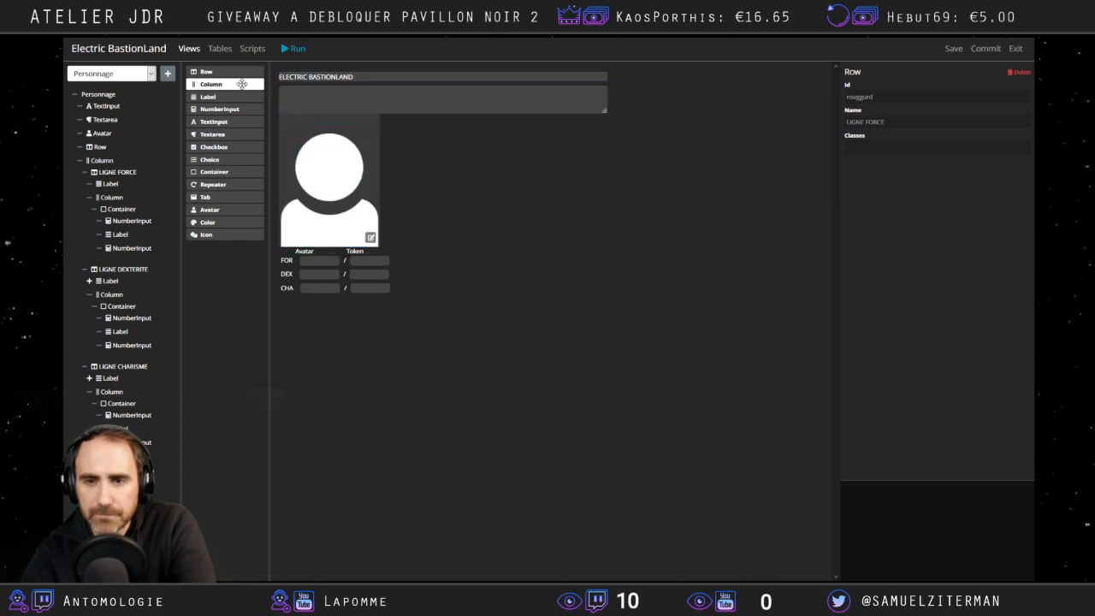
pyautogui.moveTo(242, 84); pyautogui.dragTo(120, 119)
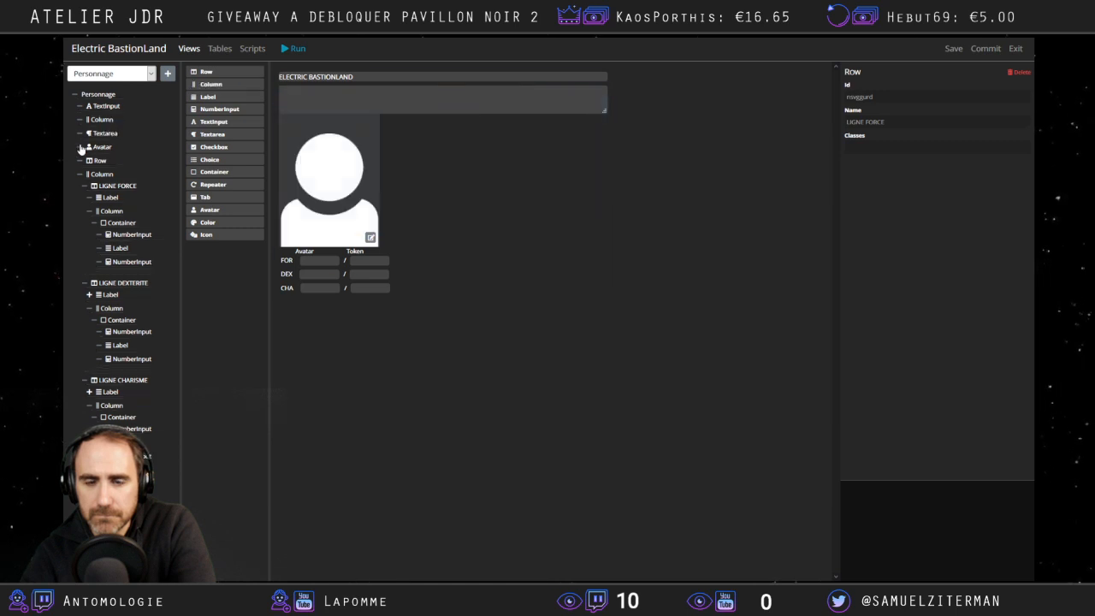
pyautogui.moveTo(81, 151); pyautogui.dragTo(115, 122)
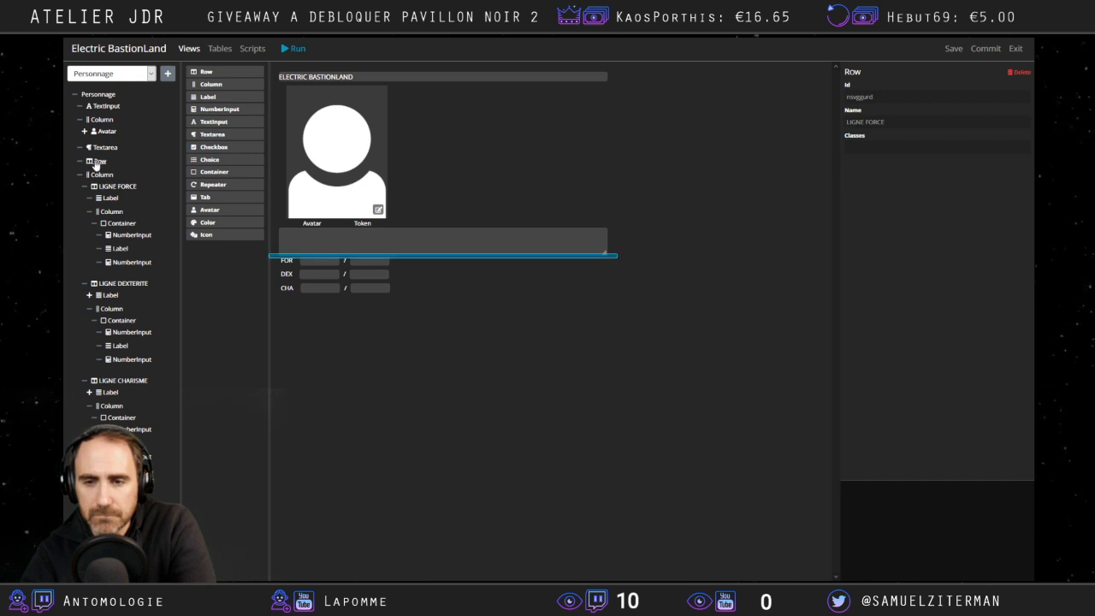
# Delete the empty row and move the LIGNE FORCE, LIGNE DEXTERITE and LIGNE CHARISME rows into the avatar's column.
pyautogui.rightClick(100, 163)
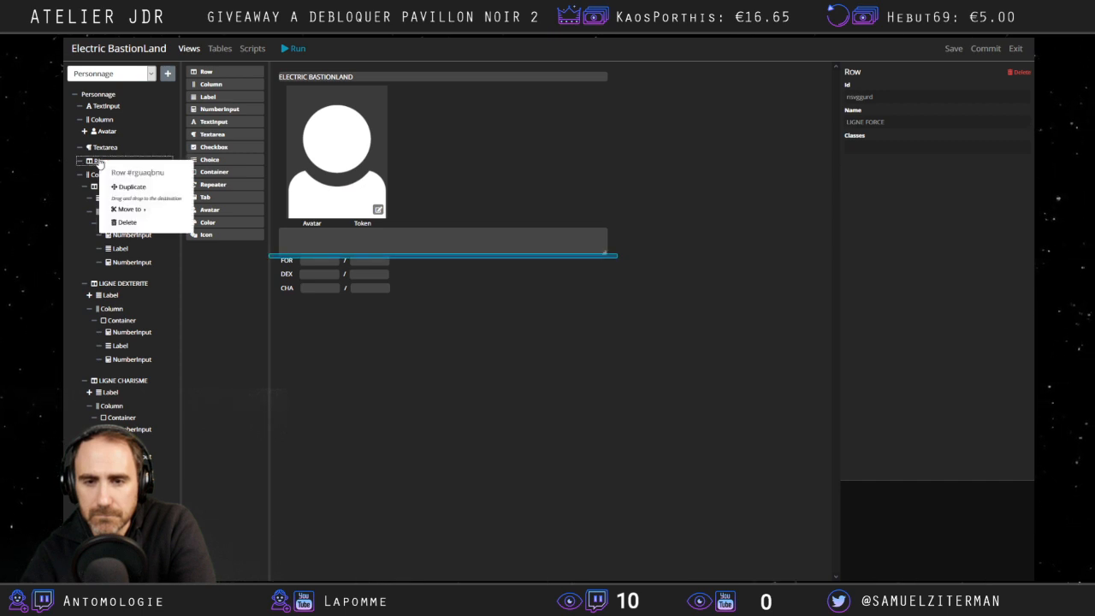
pyautogui.click(130, 227)
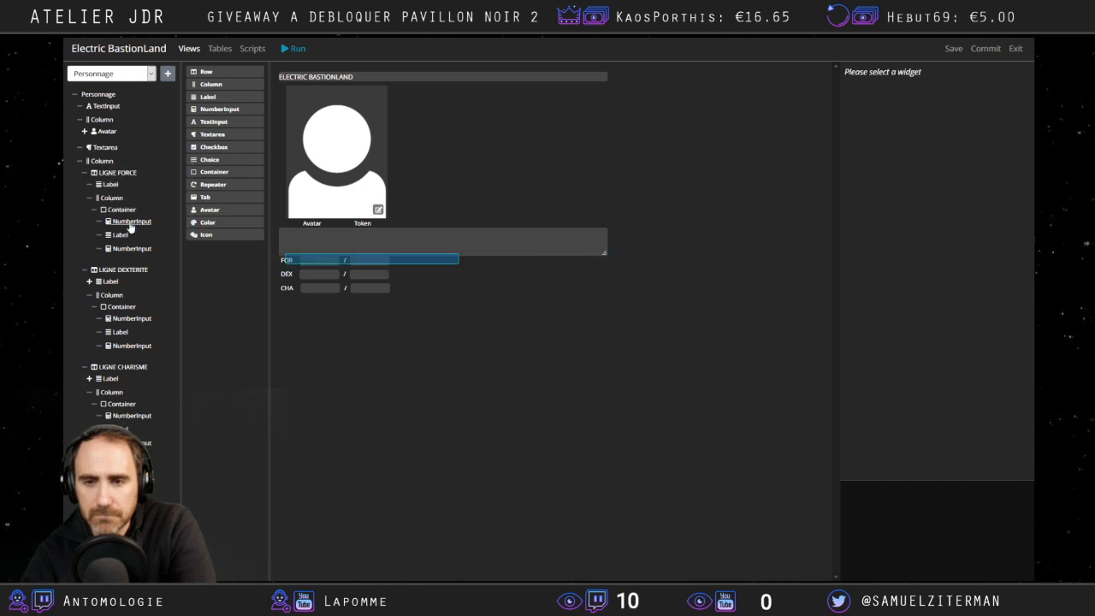
pyautogui.click(85, 173)
pyautogui.moveTo(101, 176); pyautogui.dragTo(107, 128)
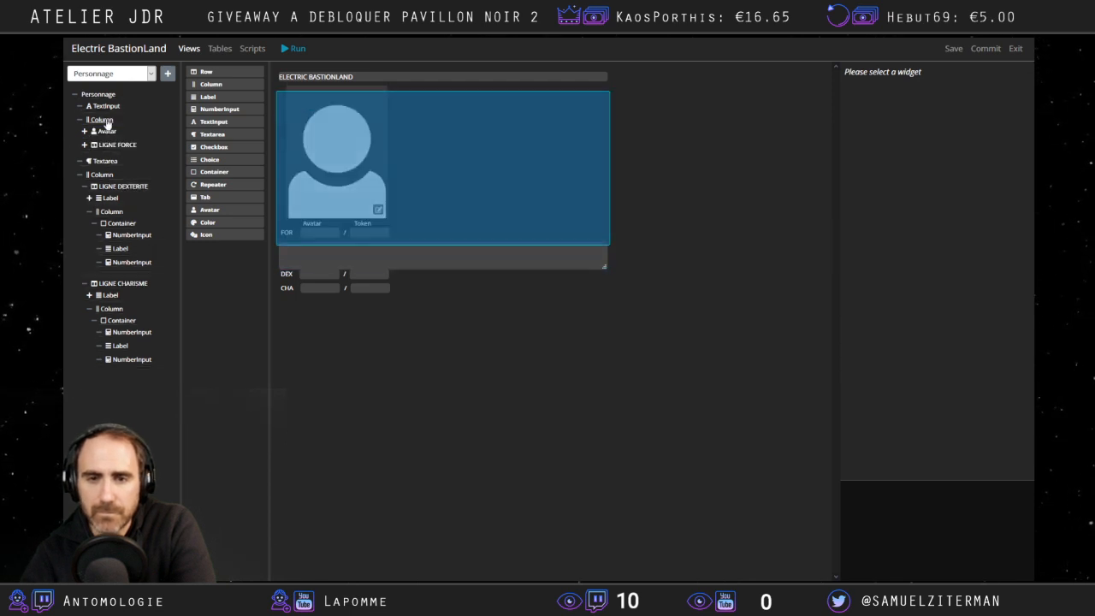
pyautogui.click(85, 187)
pyautogui.moveTo(101, 187); pyautogui.dragTo(116, 134)
pyautogui.moveTo(114, 123); pyautogui.dragTo(115, 121)
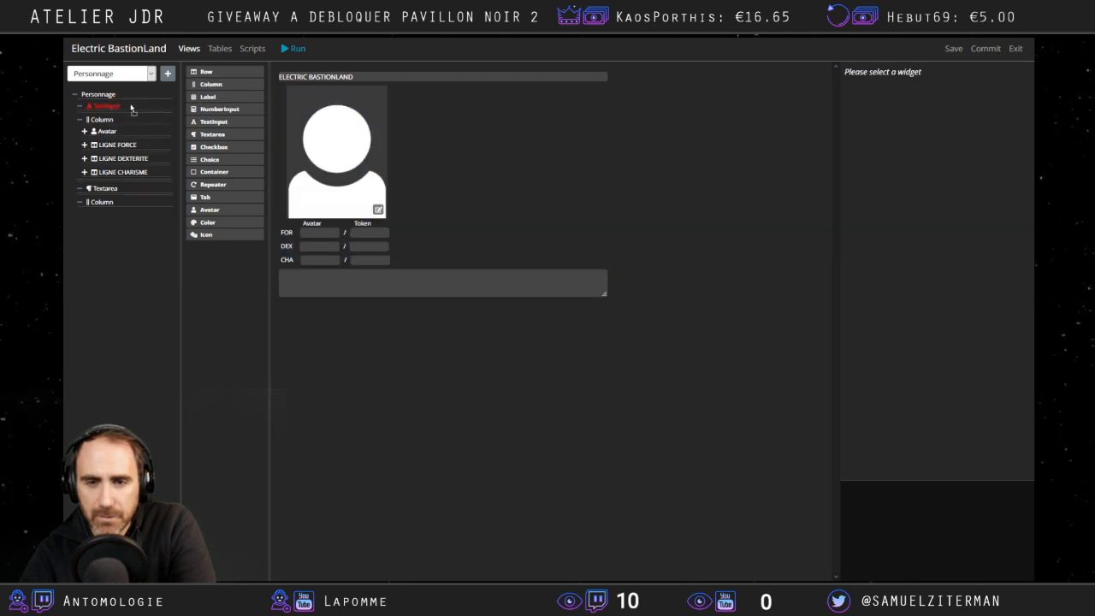
# Place the textarea inside a new second column and delete the leftover empty column.
pyautogui.moveTo(119, 120); pyautogui.dragTo(101, 216)
pyautogui.rightClick(103, 217)
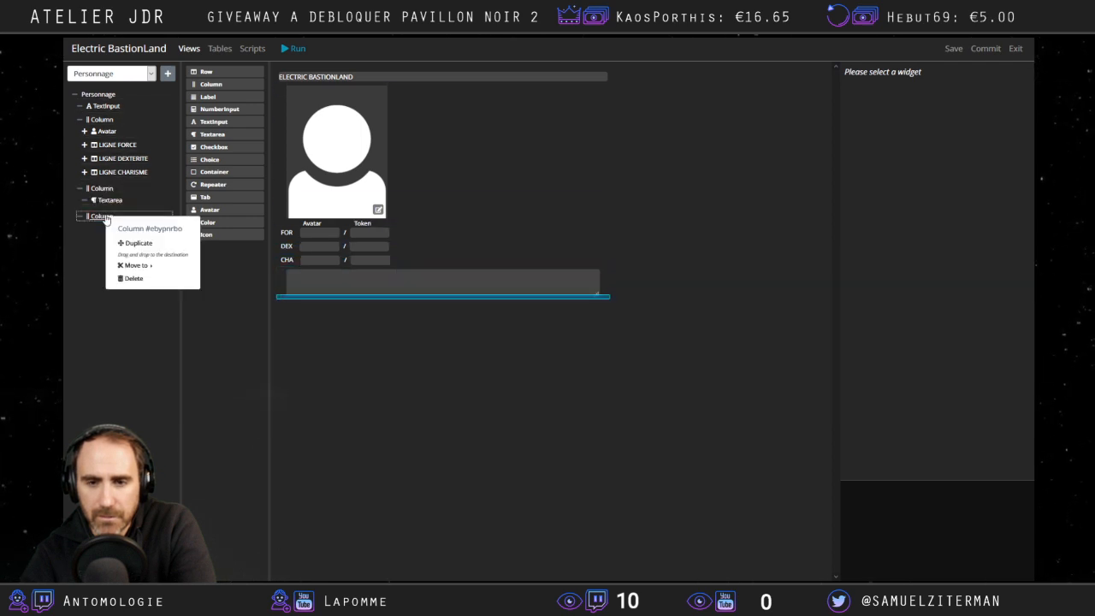
pyautogui.click(133, 277)
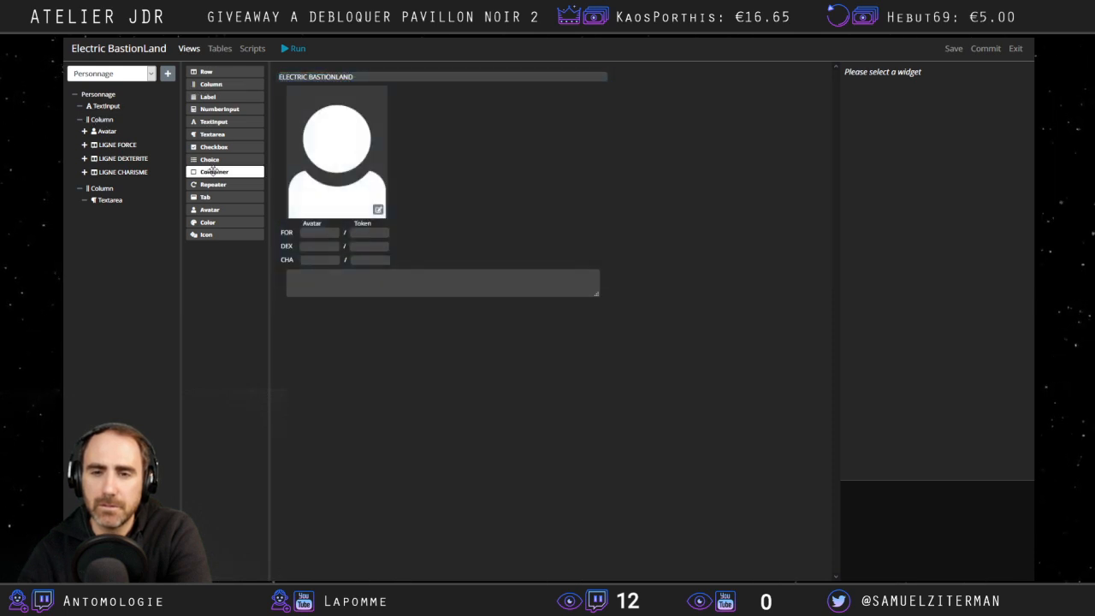
# Add a row below the title text input containing the avatar and textarea columns side by side, and try to save the system.
pyautogui.moveTo(222, 172); pyautogui.dragTo(212, 172)
pyautogui.moveTo(87, 105); pyautogui.dragTo(95, 114)
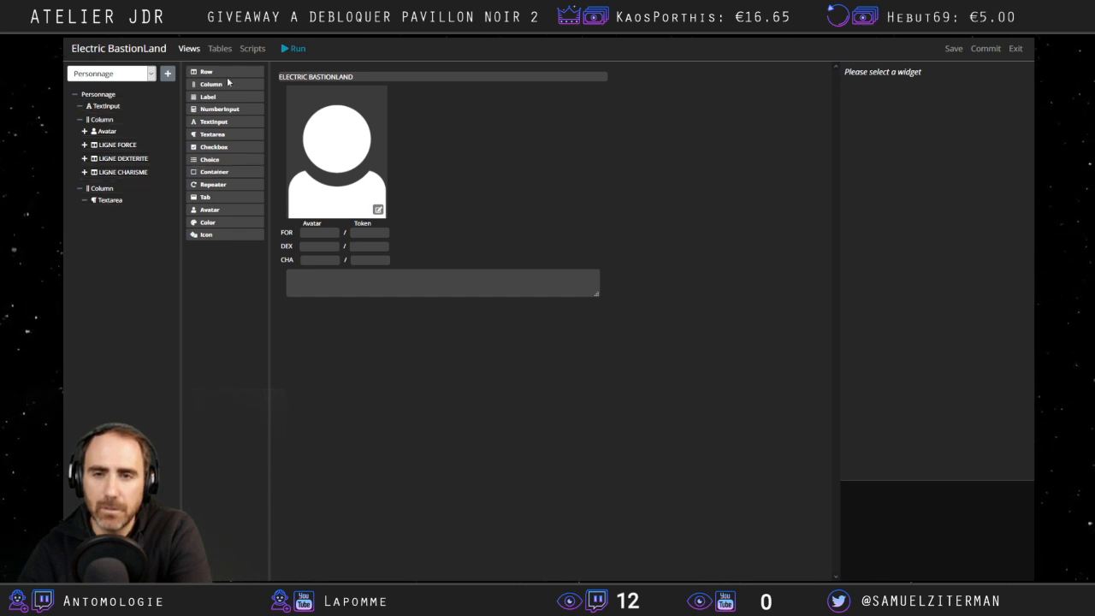
pyautogui.moveTo(205, 72); pyautogui.dragTo(112, 128)
pyautogui.click(85, 134)
pyautogui.click(81, 133)
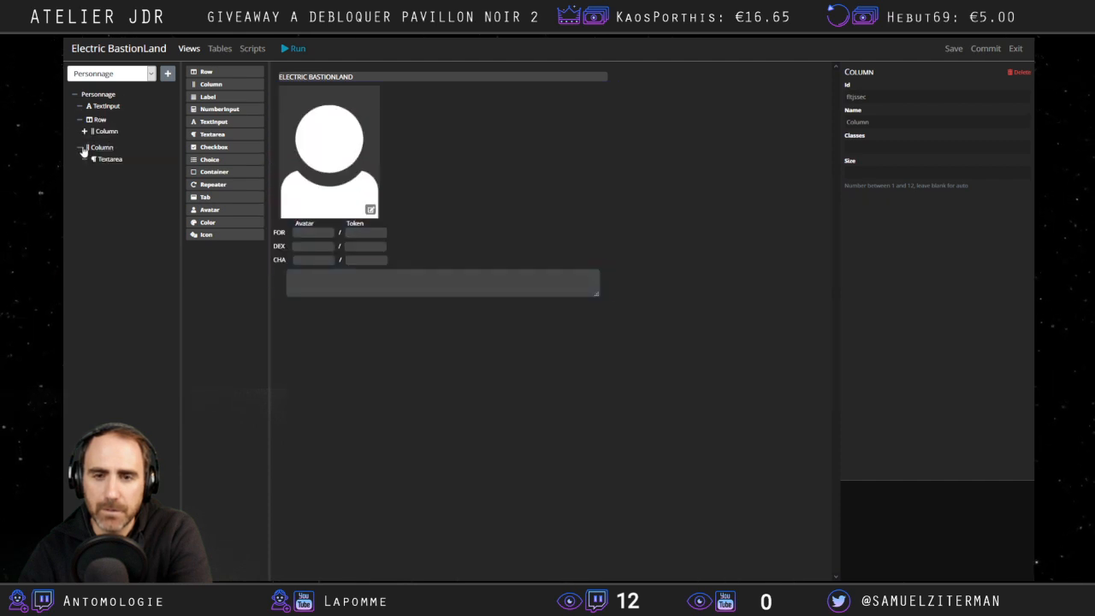
pyautogui.click(82, 149)
pyautogui.moveTo(112, 126); pyautogui.dragTo(113, 128)
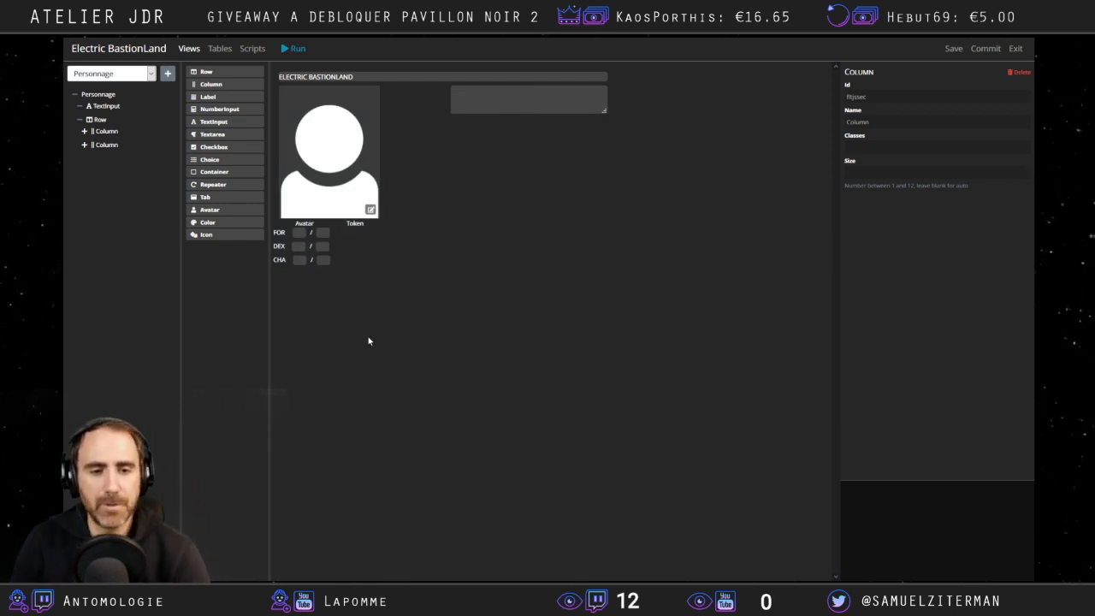
pyautogui.click(952, 49)
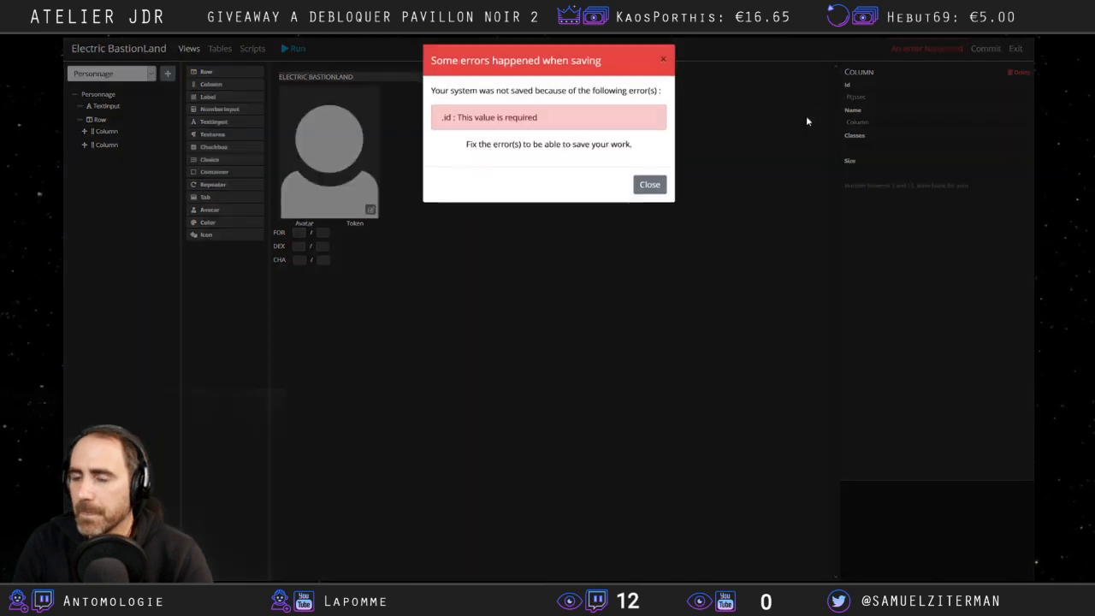
# Dismiss the save error and check the ids of the Personnage view, title text input, main row, first column and avatar.
pyautogui.click(646, 189)
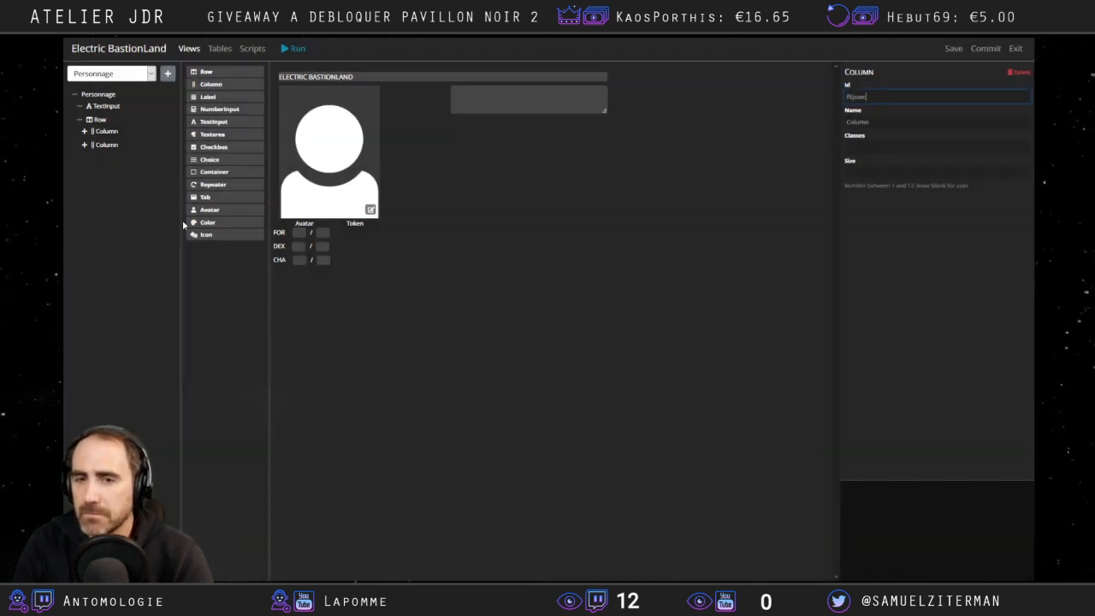
pyautogui.click(93, 98)
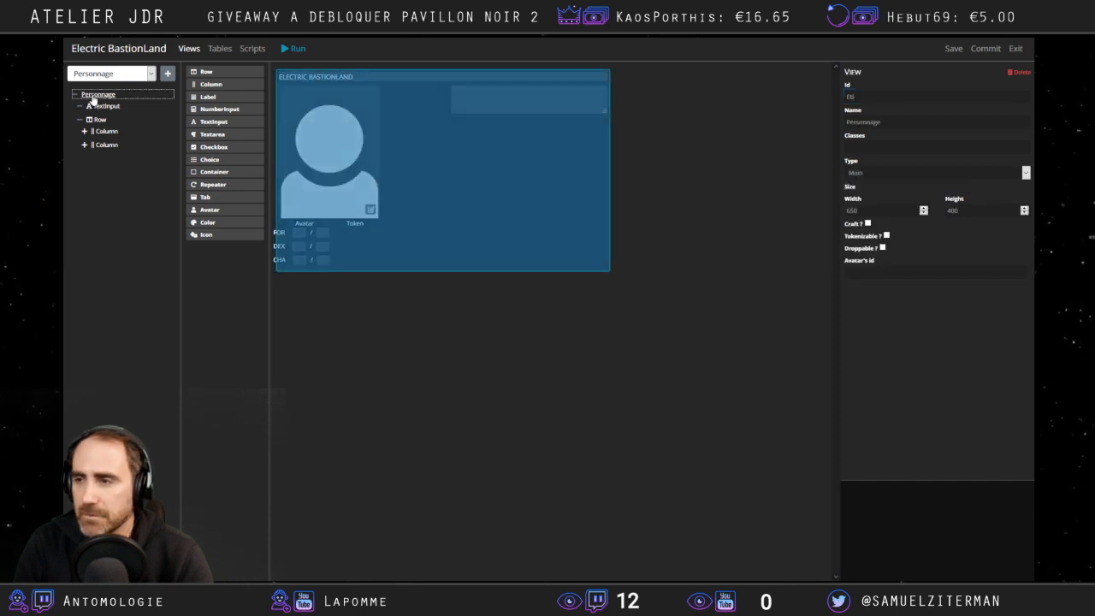
pyautogui.click(100, 106)
pyautogui.click(100, 119)
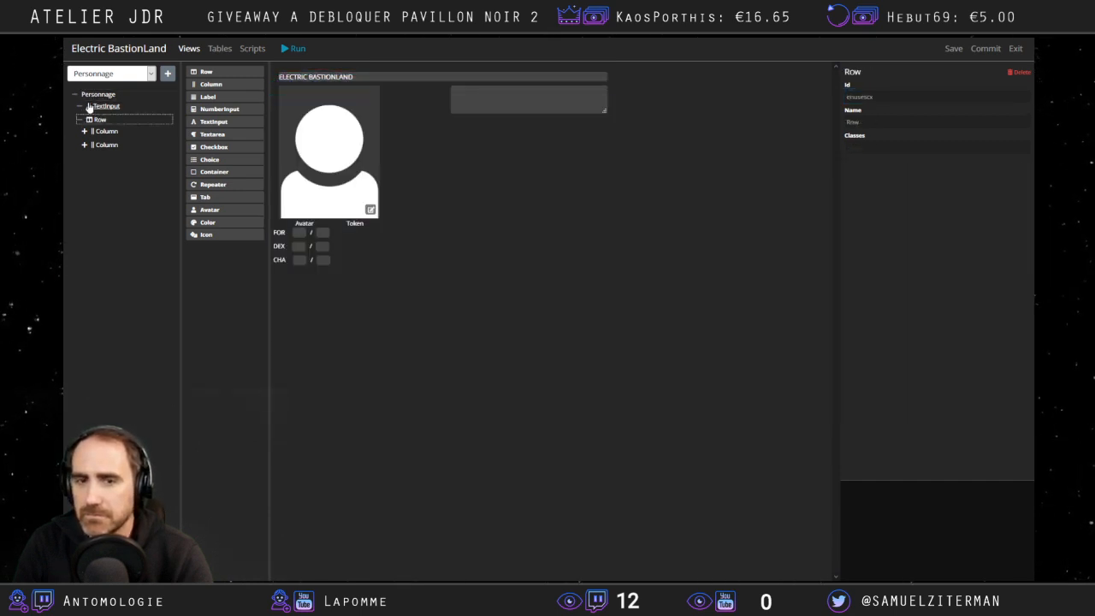
pyautogui.click(91, 107)
pyautogui.click(100, 121)
pyautogui.click(86, 132)
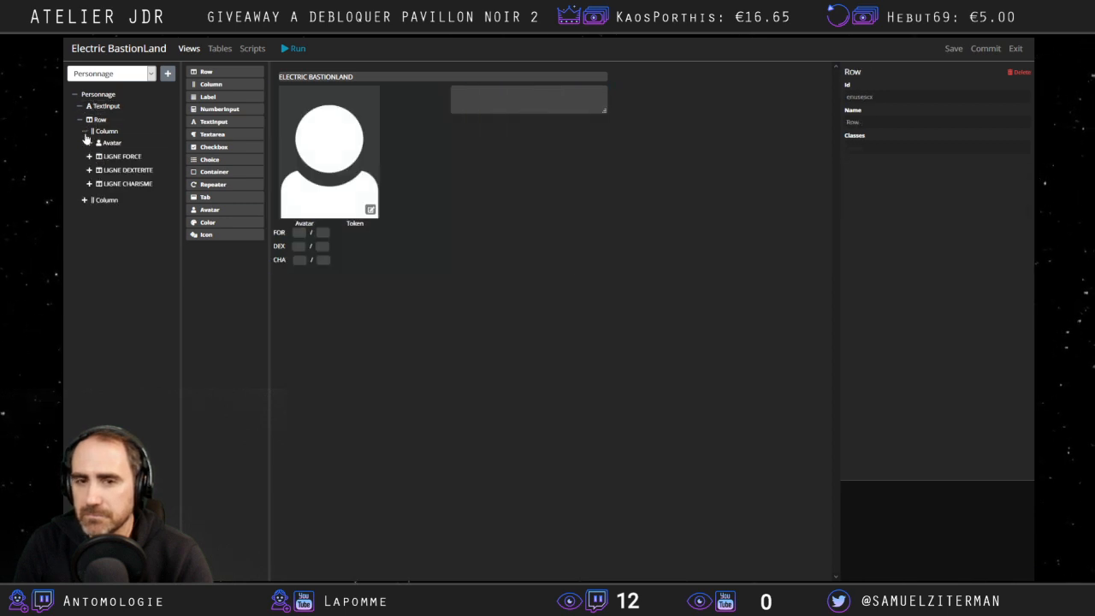
pyautogui.click(101, 133)
pyautogui.click(106, 146)
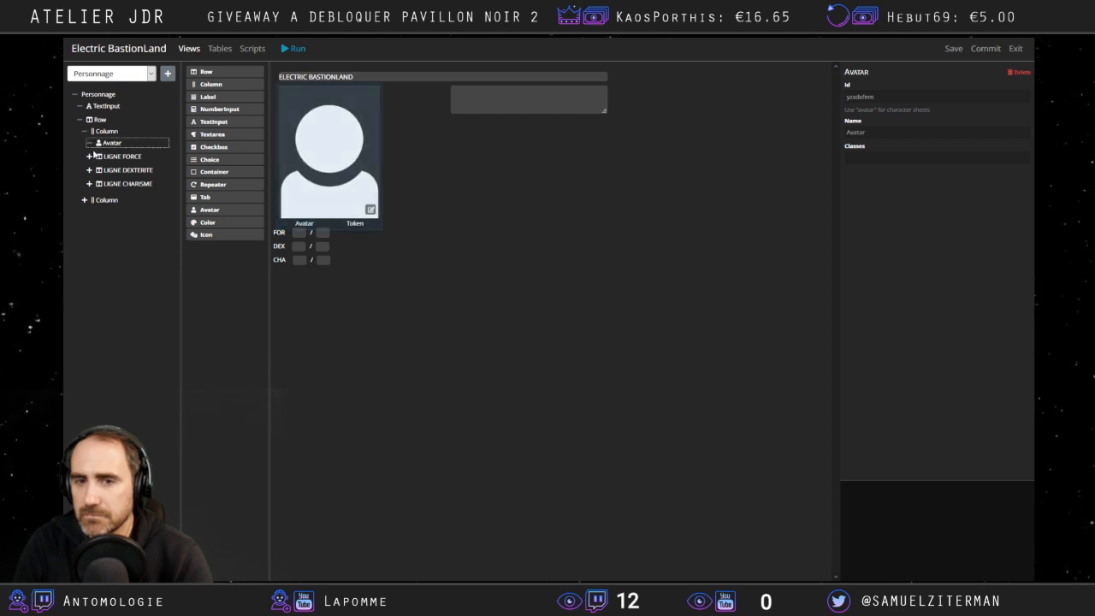
# Expand the LIGNE FORCE row and check the ids of its labels, column, container and number inputs.
pyautogui.click(90, 158)
pyautogui.click(114, 169)
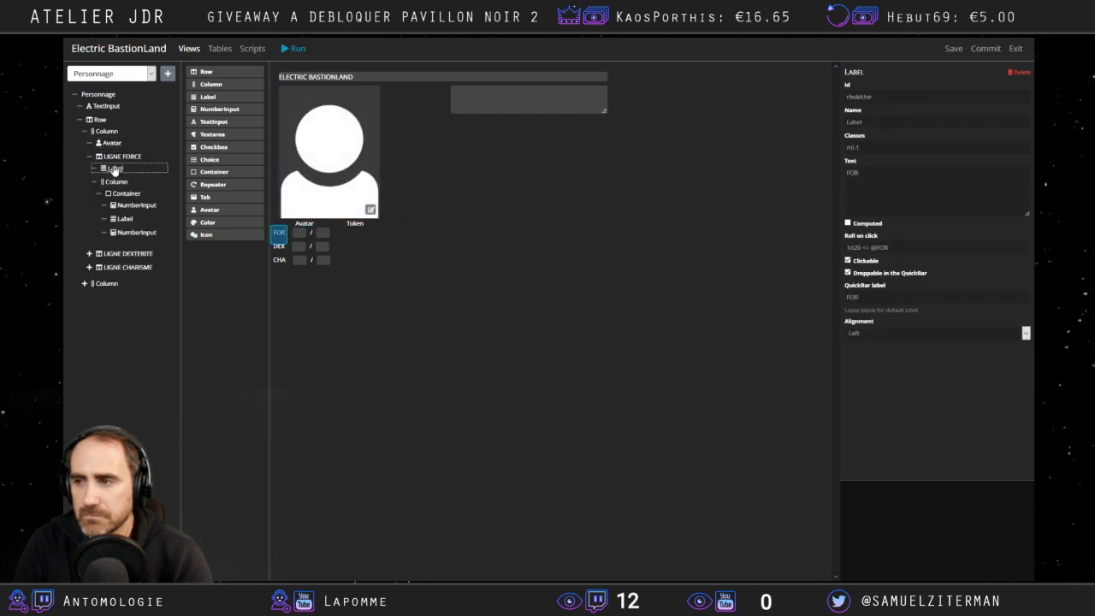
pyautogui.click(116, 181)
pyautogui.click(125, 194)
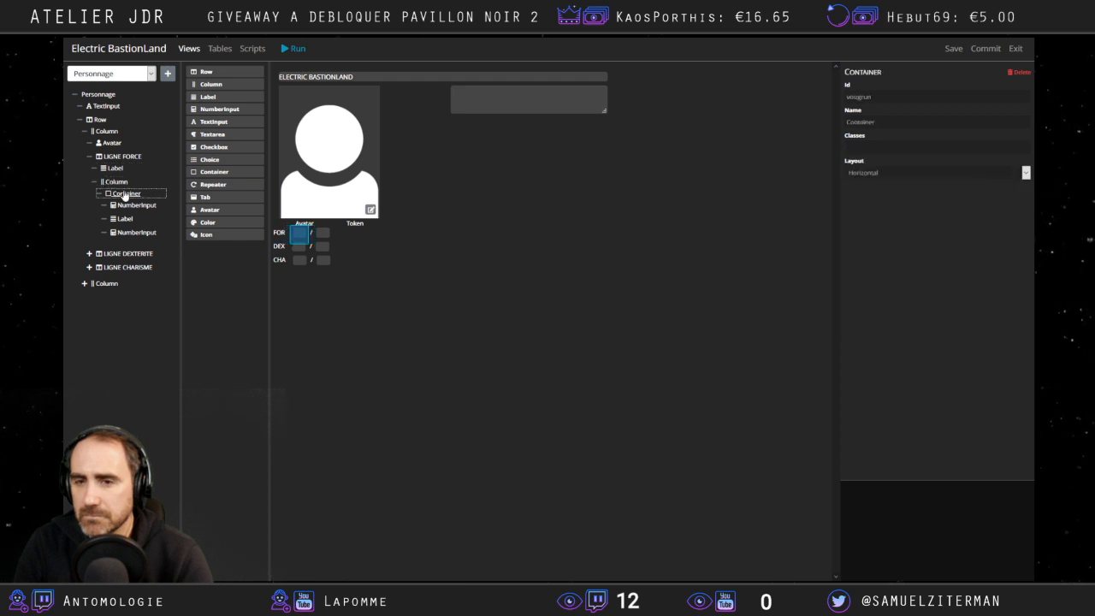
pyautogui.click(133, 207)
pyautogui.click(127, 219)
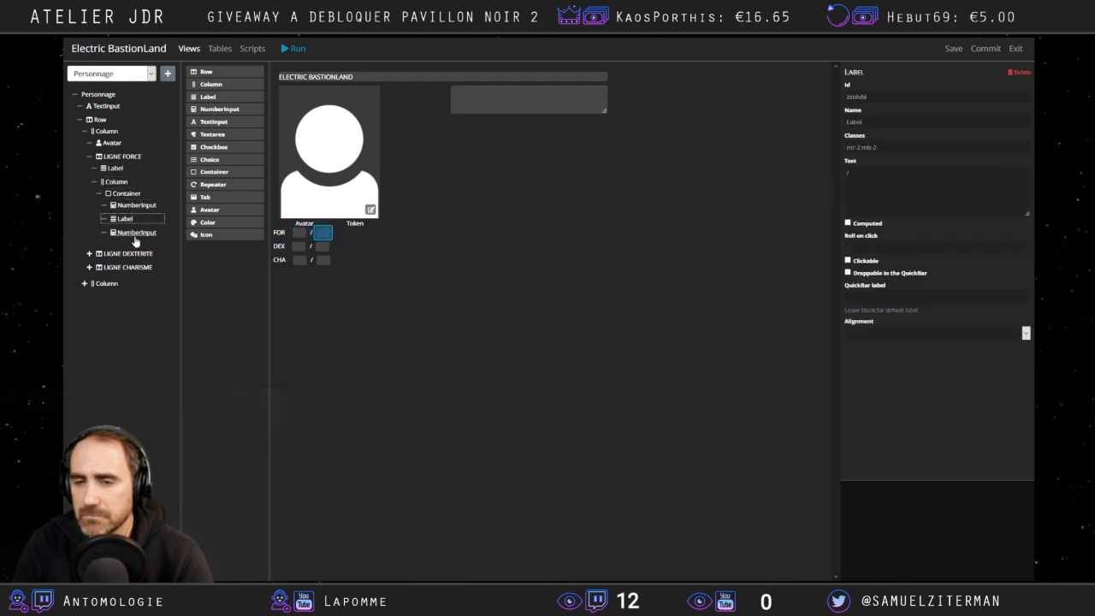
pyautogui.click(133, 230)
pyautogui.click(133, 220)
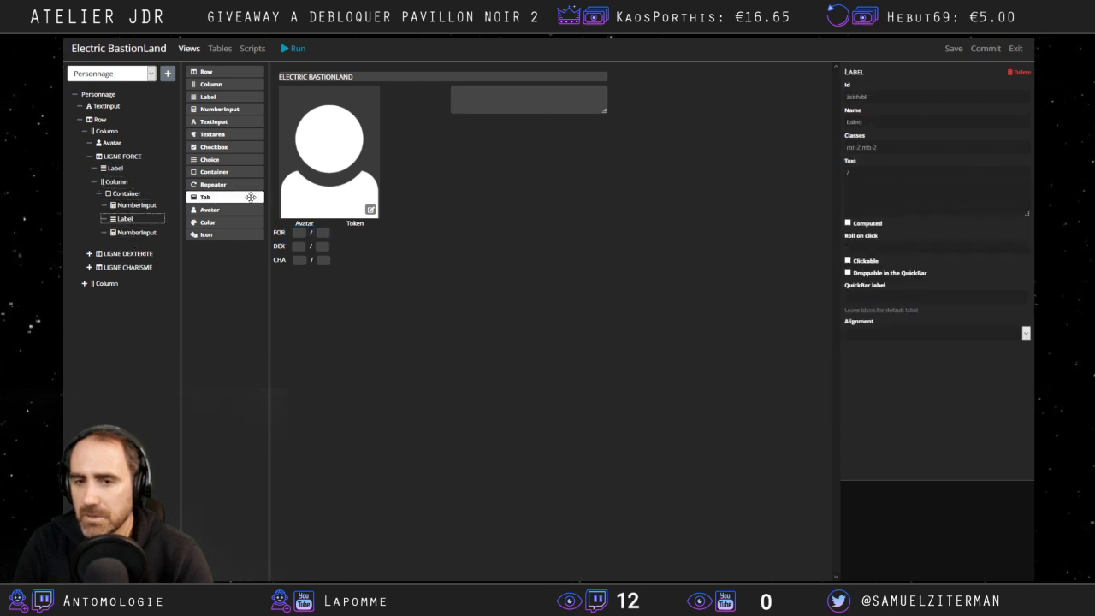
pyautogui.click(137, 206)
pyautogui.click(137, 196)
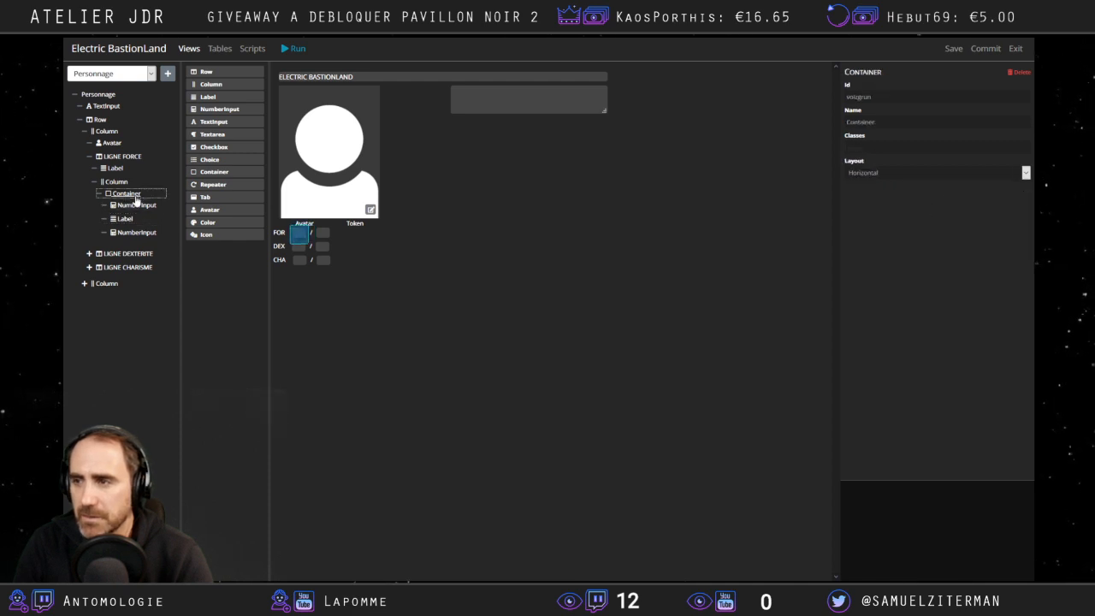
# Replace the id of the first number input in LIGNE FORCE with a placeholder id and try to save the system.
pyautogui.click(134, 206)
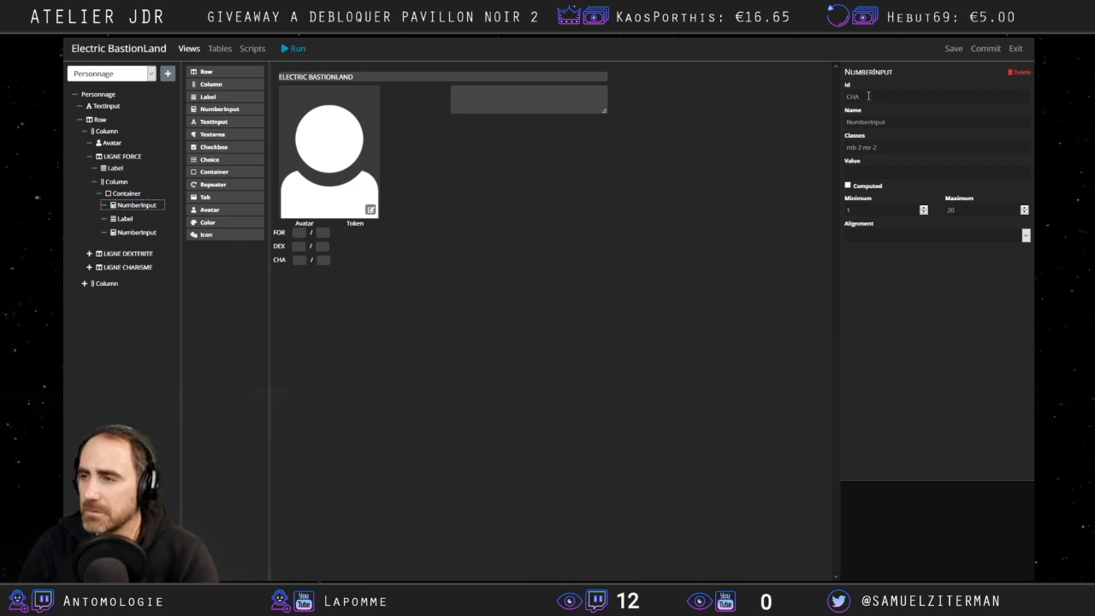
pyautogui.click(867, 96)
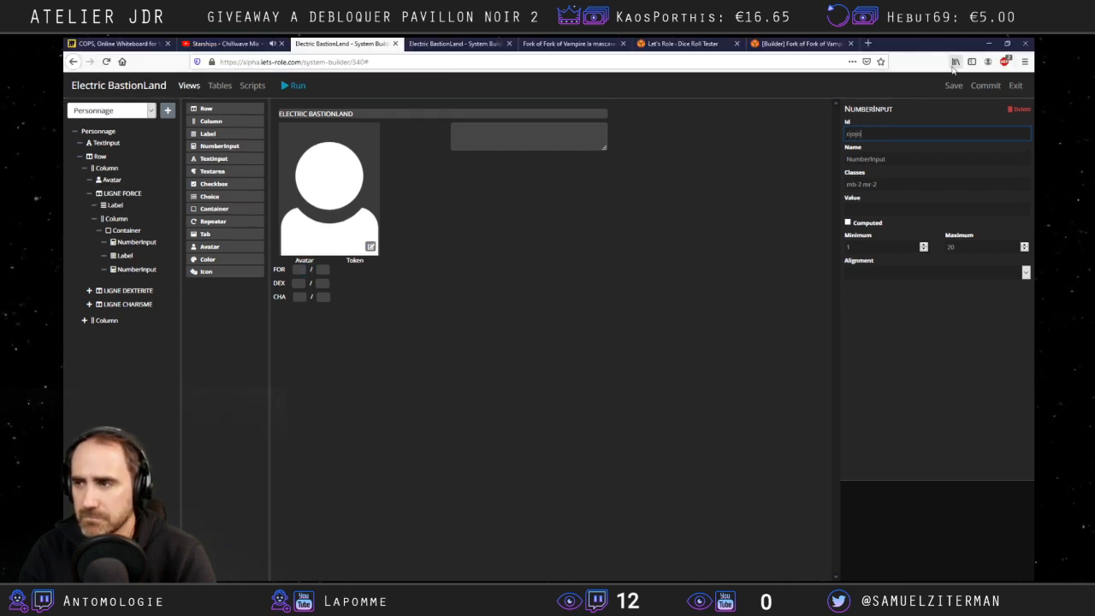
pyautogui.click(950, 87)
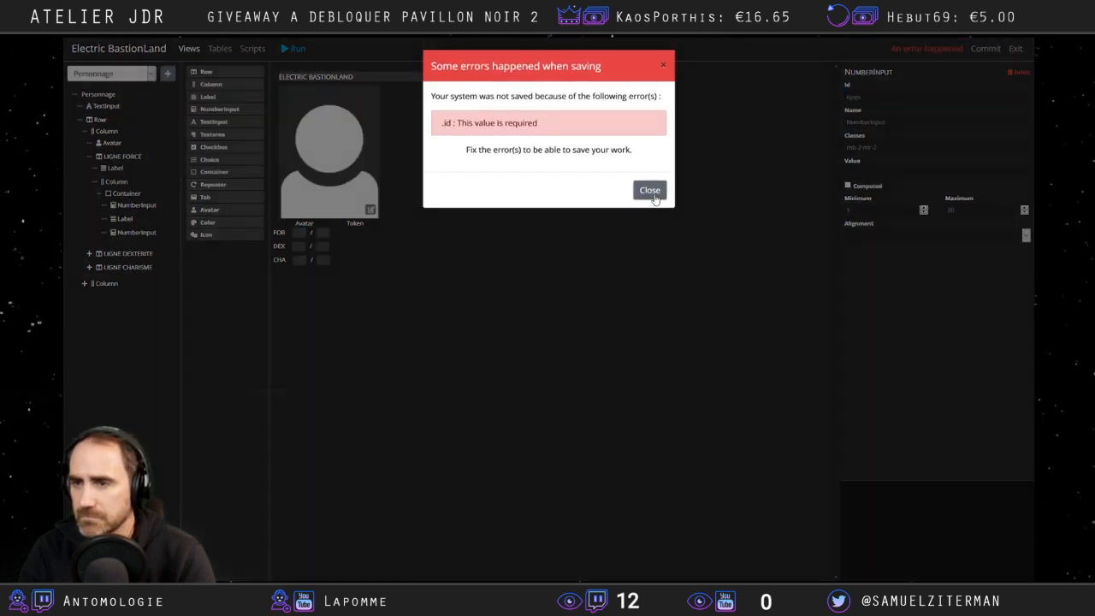
pyautogui.click(648, 189)
# Expand LIGNE DEXTERITE and LIGNE CHARISME and spot-check element ids across the three characteristic rows for a missing one.
pyautogui.click(88, 254)
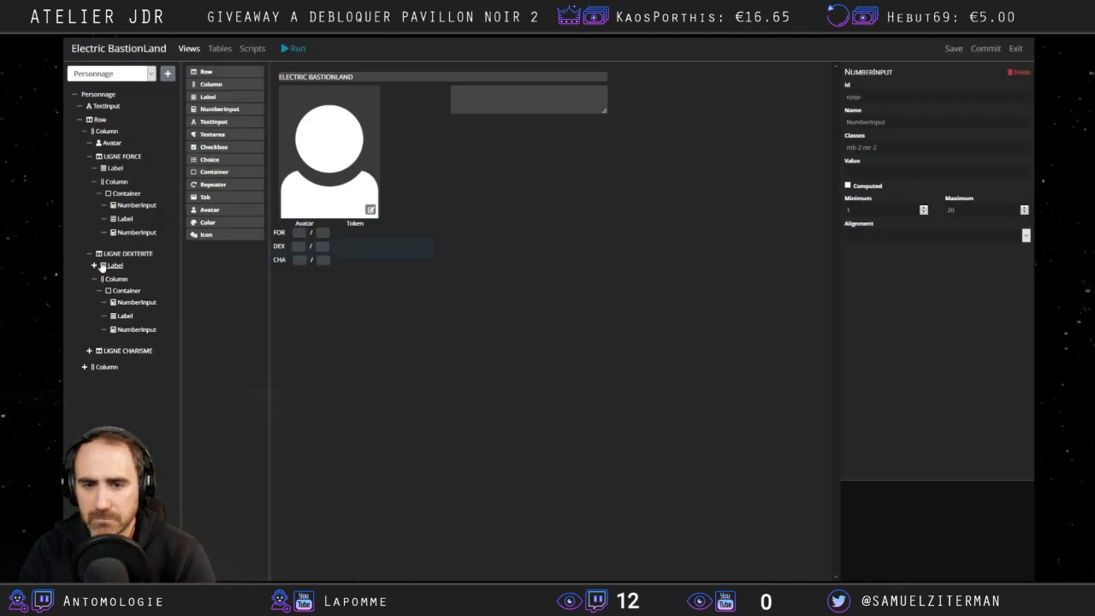
pyautogui.click(132, 302)
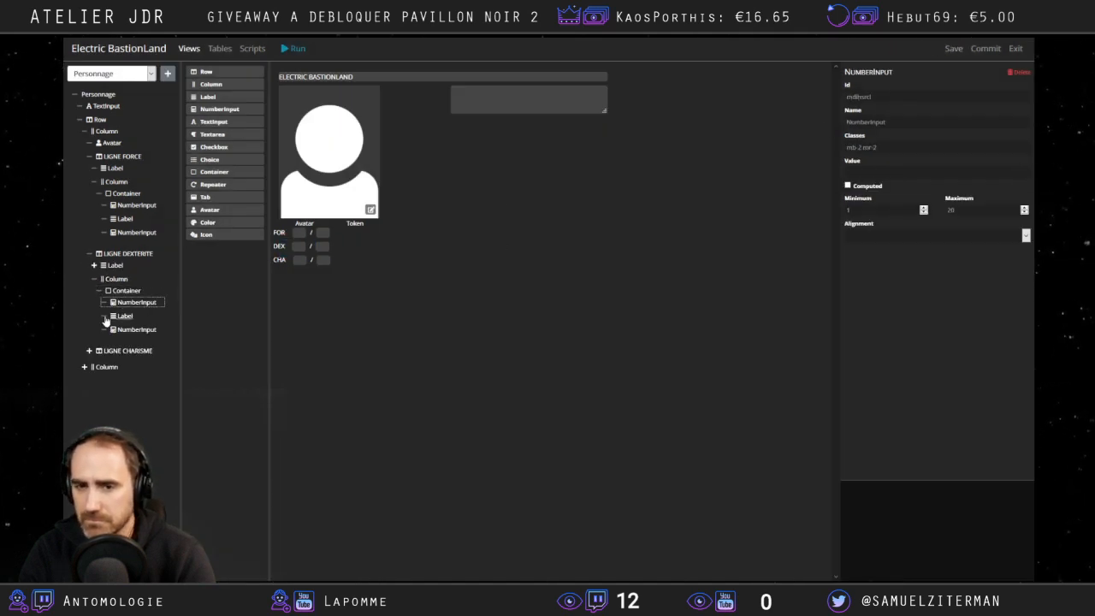
pyautogui.click(89, 351)
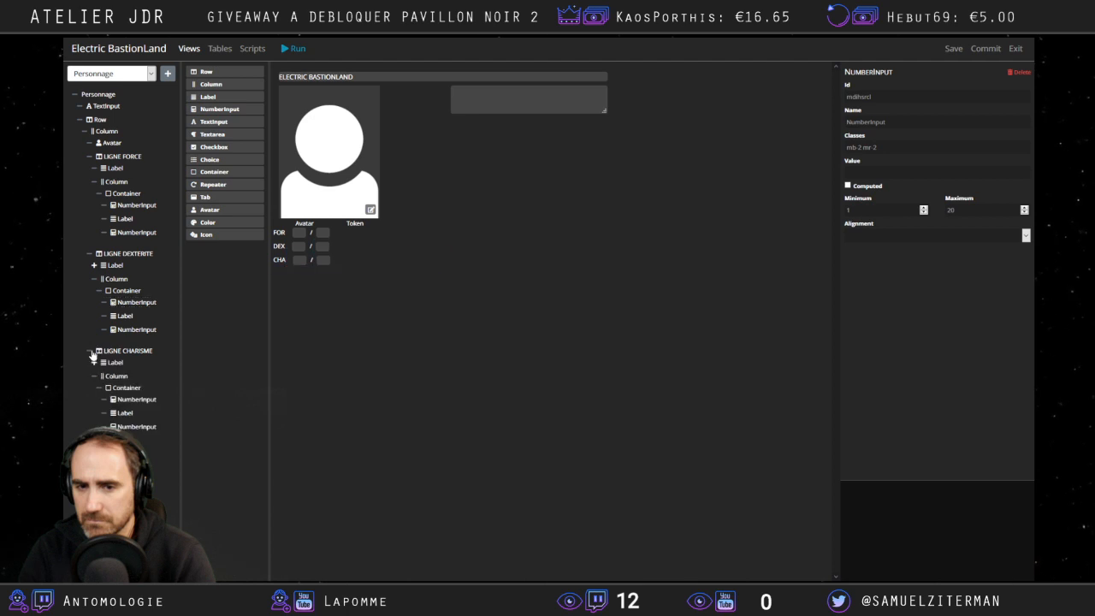
pyautogui.click(133, 399)
pyautogui.click(127, 387)
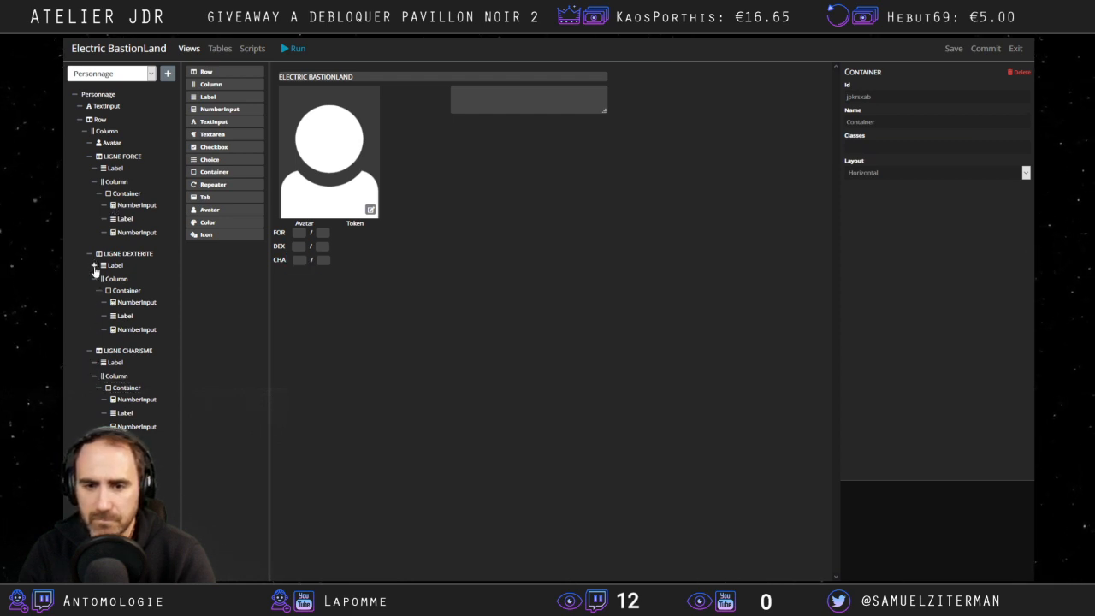
pyautogui.click(114, 170)
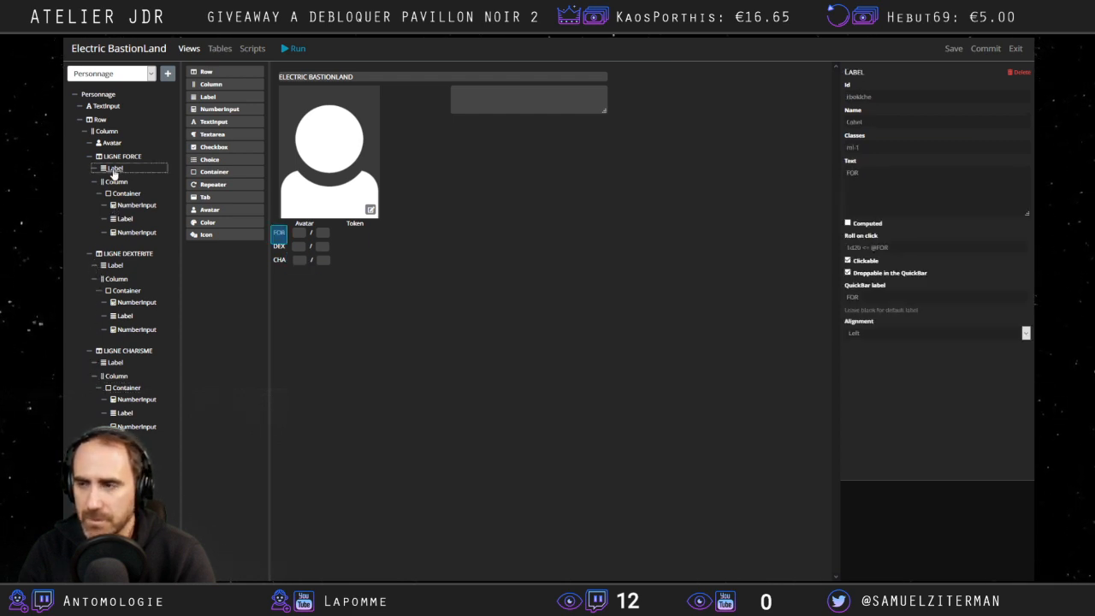
pyautogui.click(115, 181)
pyautogui.click(125, 193)
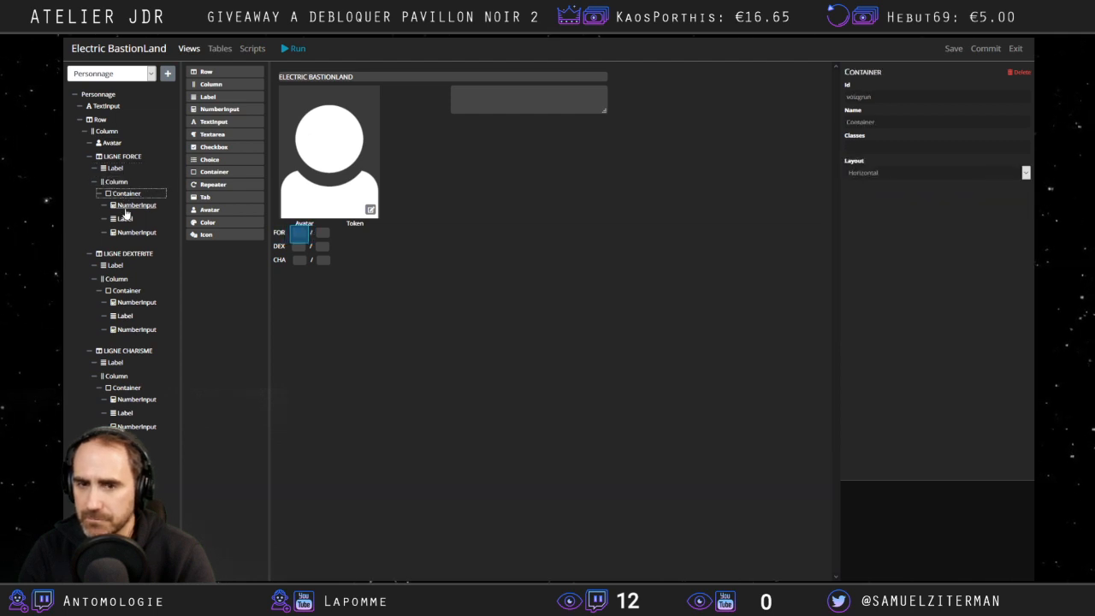
pyautogui.click(124, 219)
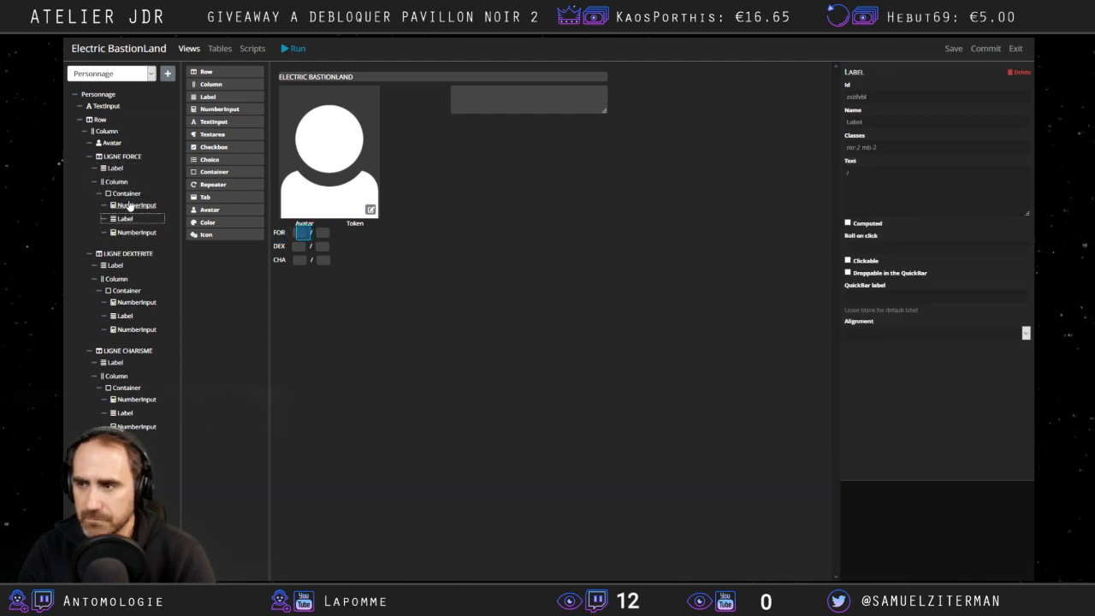
pyautogui.click(126, 253)
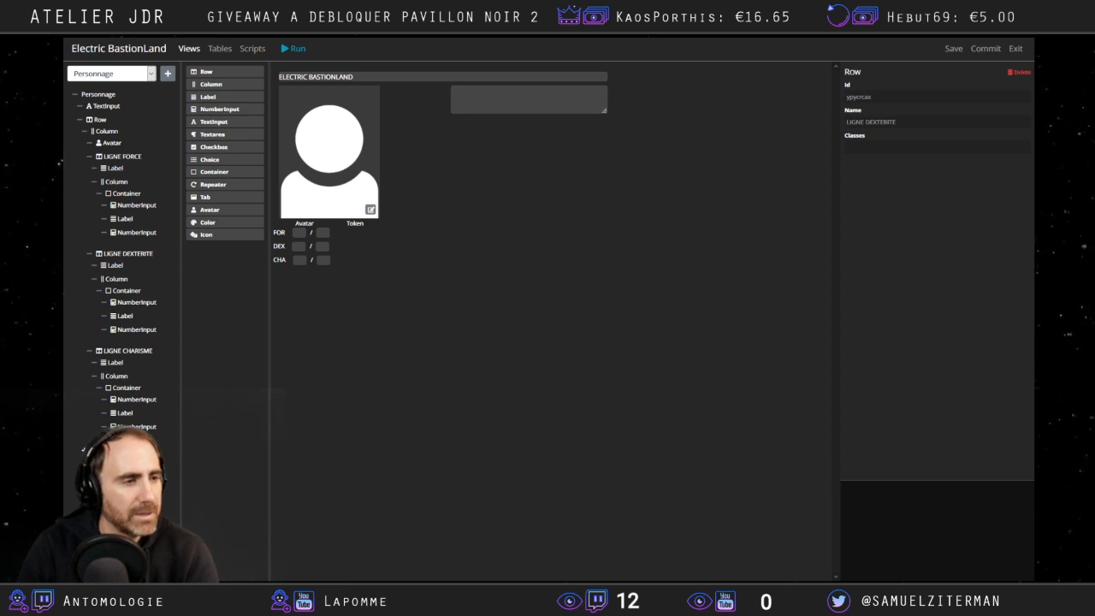
# Recheck the ids from the Personnage view and title text input down through the avatar and the LIGNE FORCE elements.
pyautogui.click(108, 94)
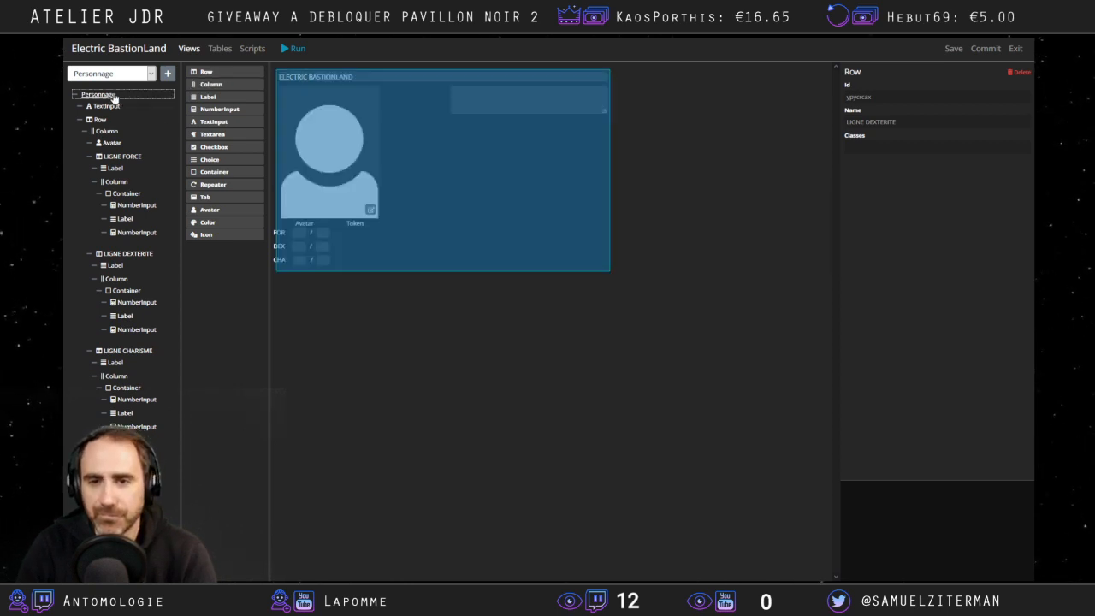
pyautogui.click(114, 109)
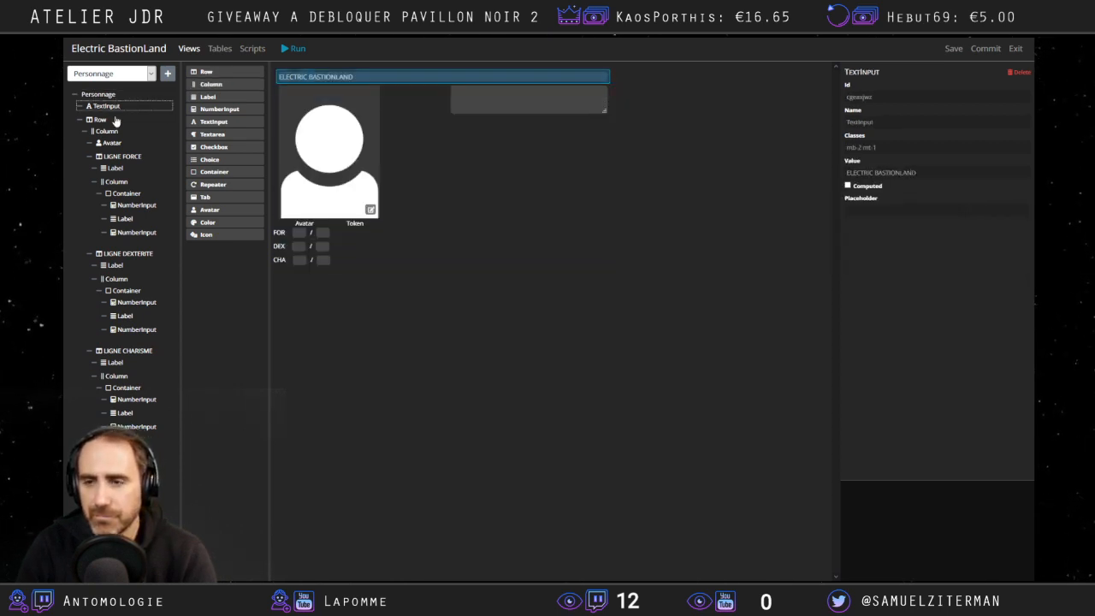
pyautogui.click(113, 122)
pyautogui.click(112, 106)
pyautogui.click(108, 131)
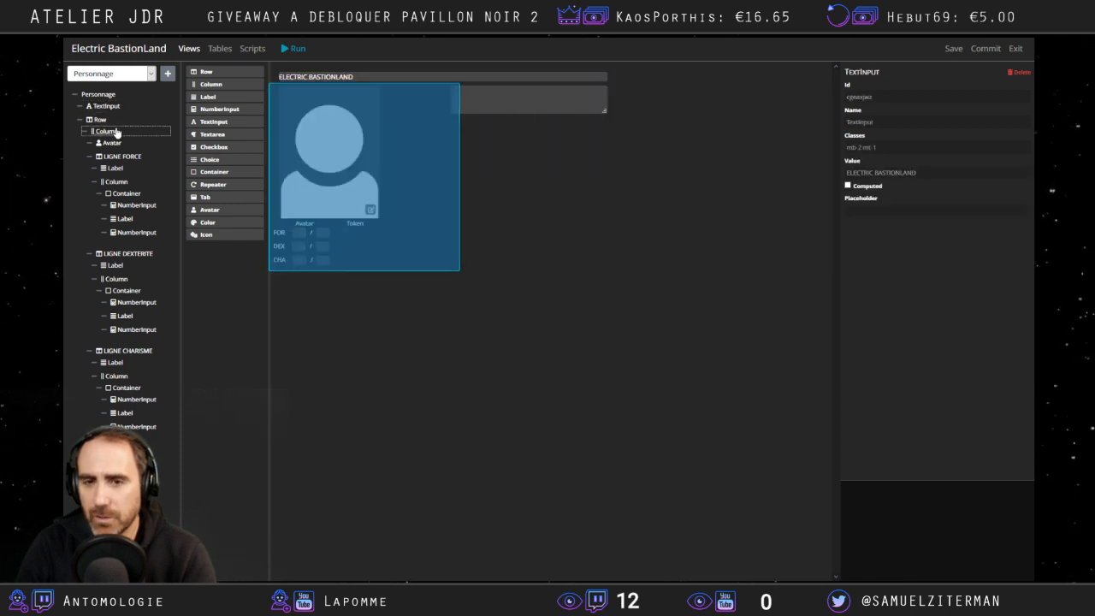
pyautogui.click(112, 143)
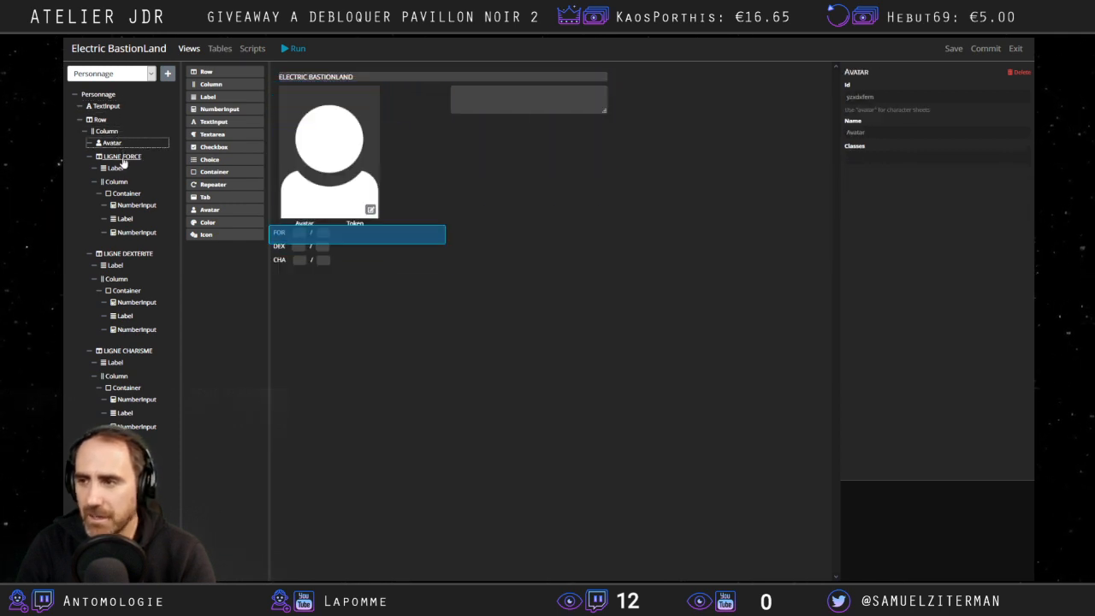
pyautogui.click(116, 168)
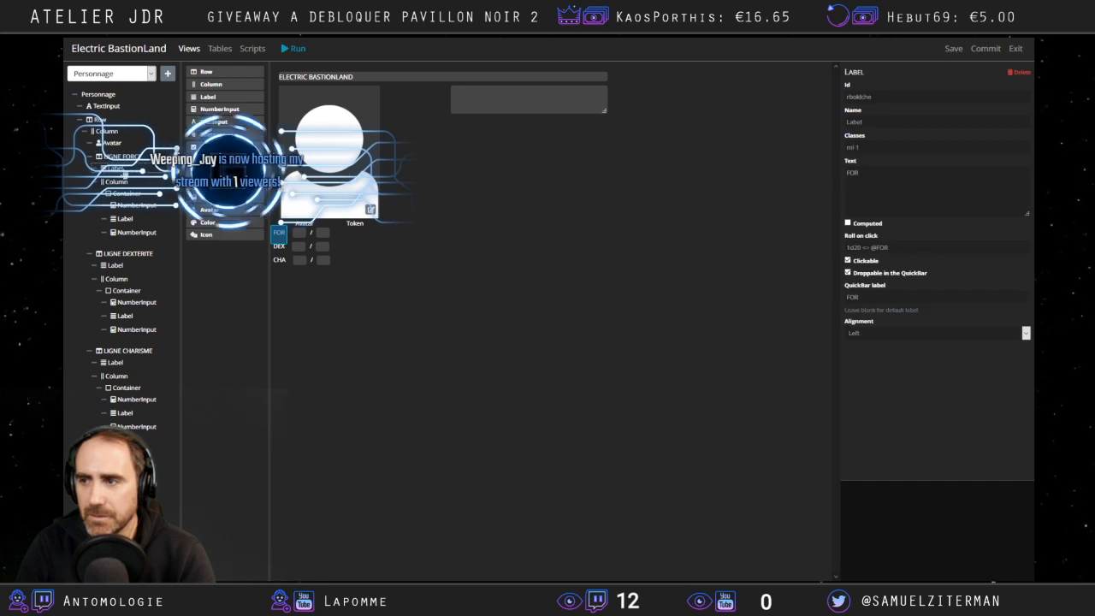
pyautogui.click(126, 193)
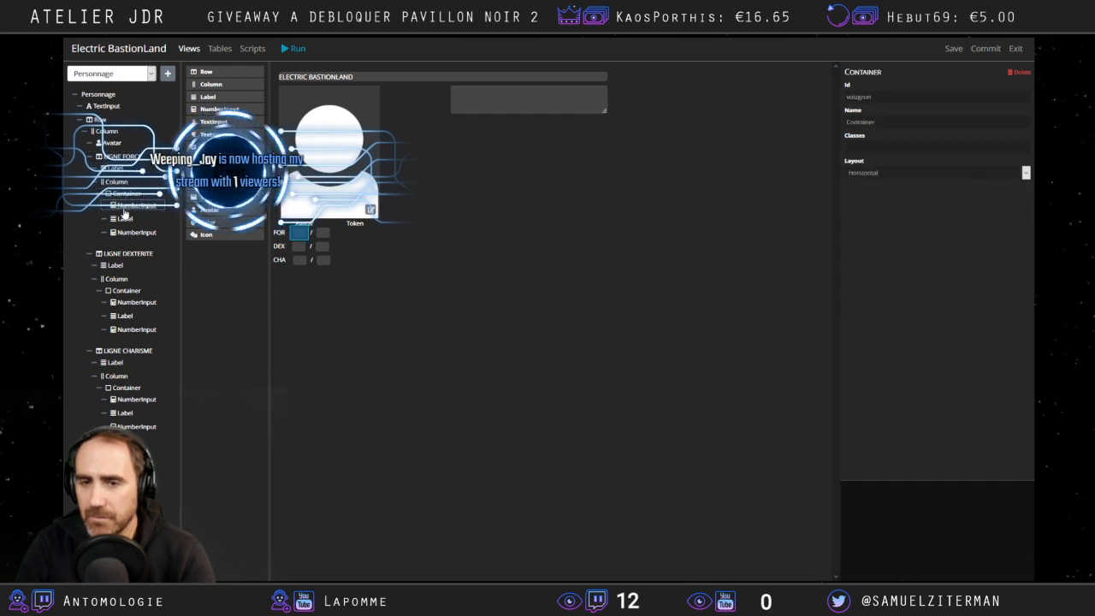
pyautogui.click(132, 205)
pyautogui.click(124, 218)
pyautogui.click(132, 232)
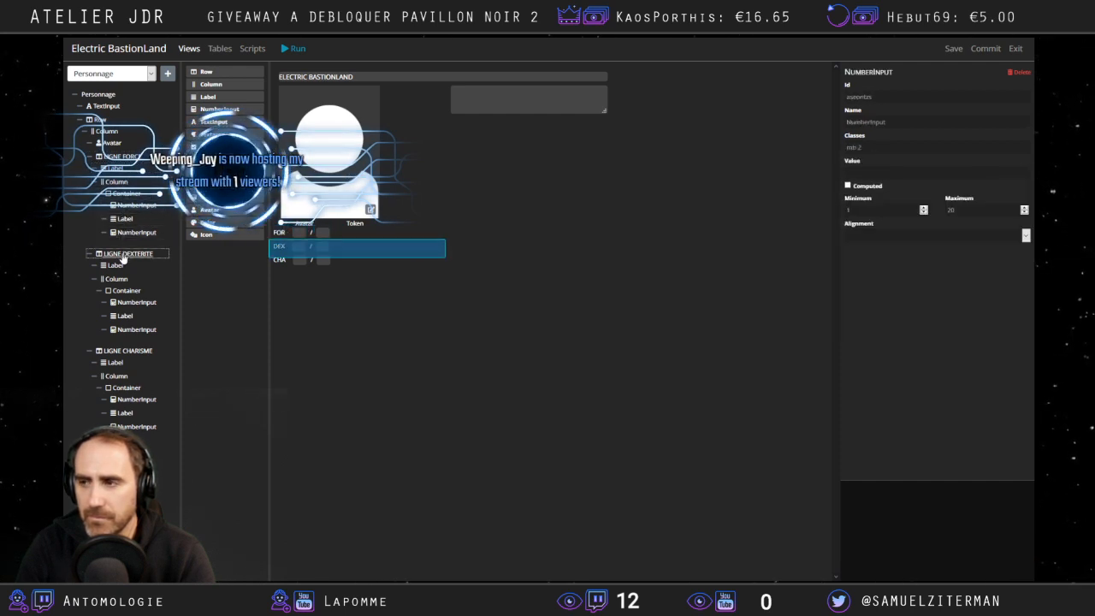
# Examine the ids of the LIGNE DEXTERITE row, its labels, column and number inputs.
pyautogui.click(124, 254)
pyautogui.click(115, 265)
pyautogui.click(116, 279)
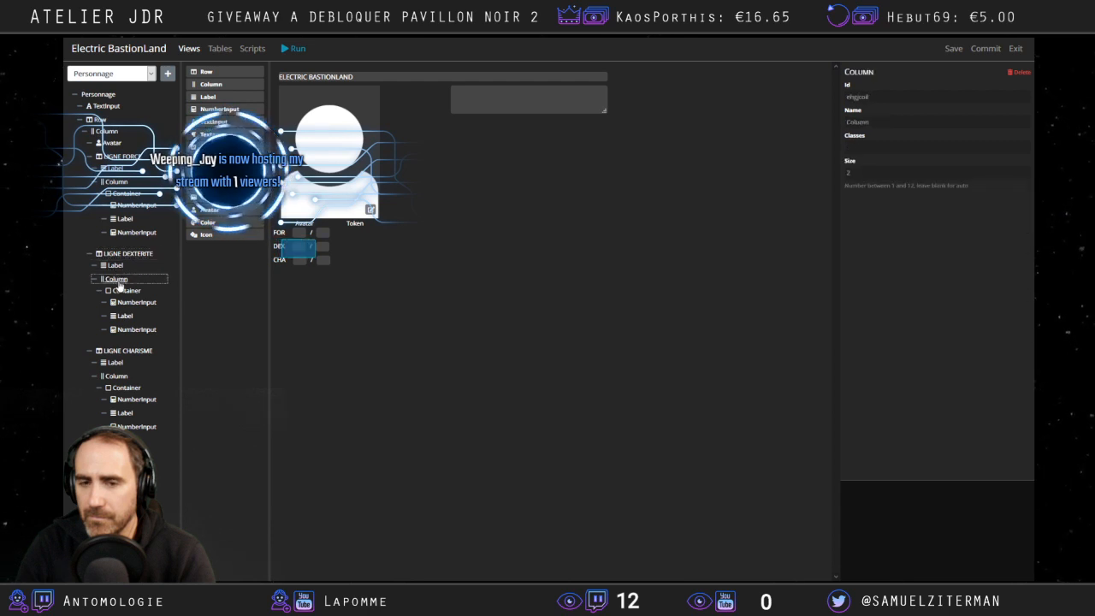
pyautogui.click(119, 302)
pyautogui.click(122, 316)
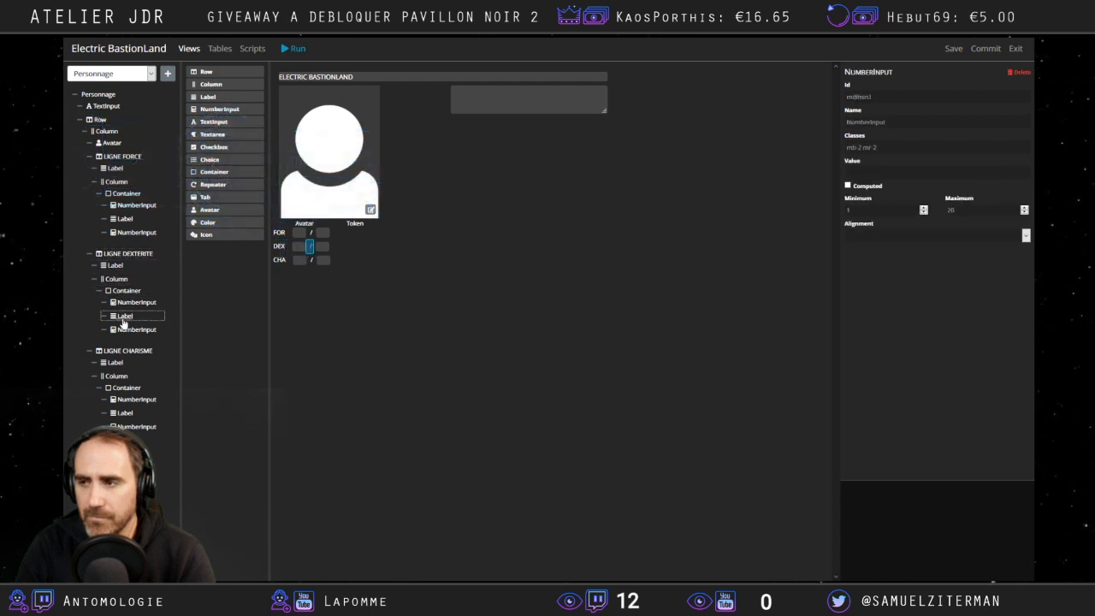
pyautogui.click(130, 331)
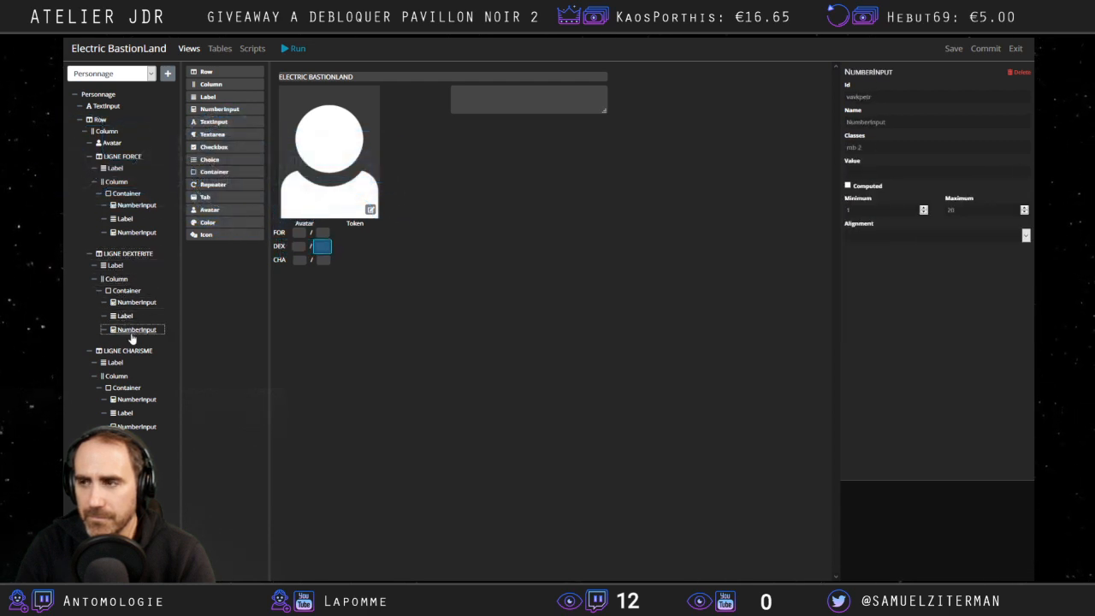
# Examine the ids of the LIGNE CHARISME row and its elements, as well as the textarea's column.
pyautogui.click(127, 351)
pyautogui.click(120, 362)
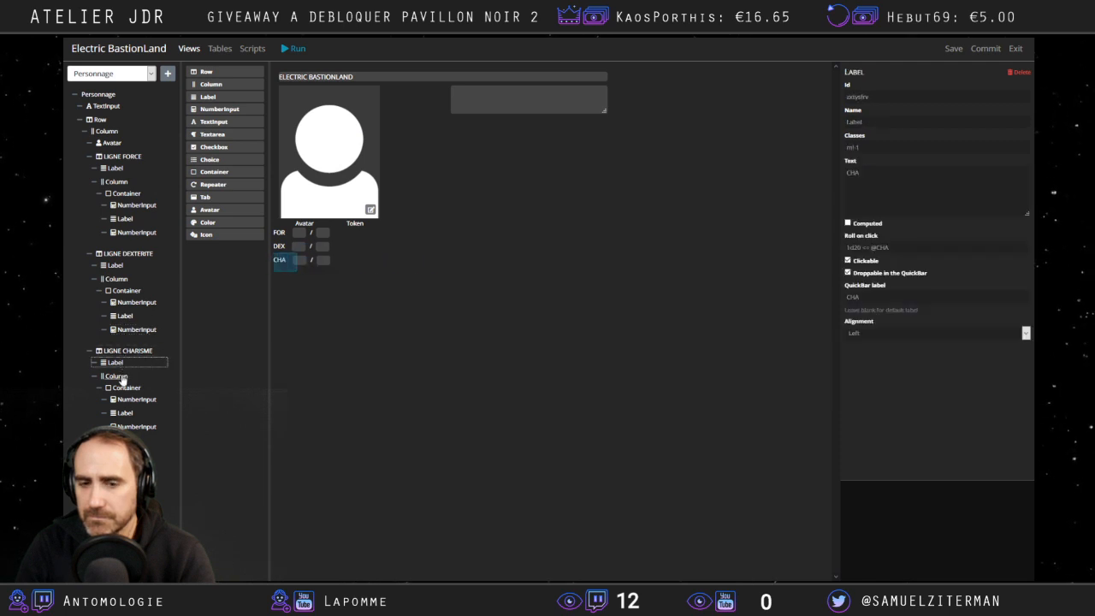
pyautogui.click(119, 376)
pyautogui.click(125, 400)
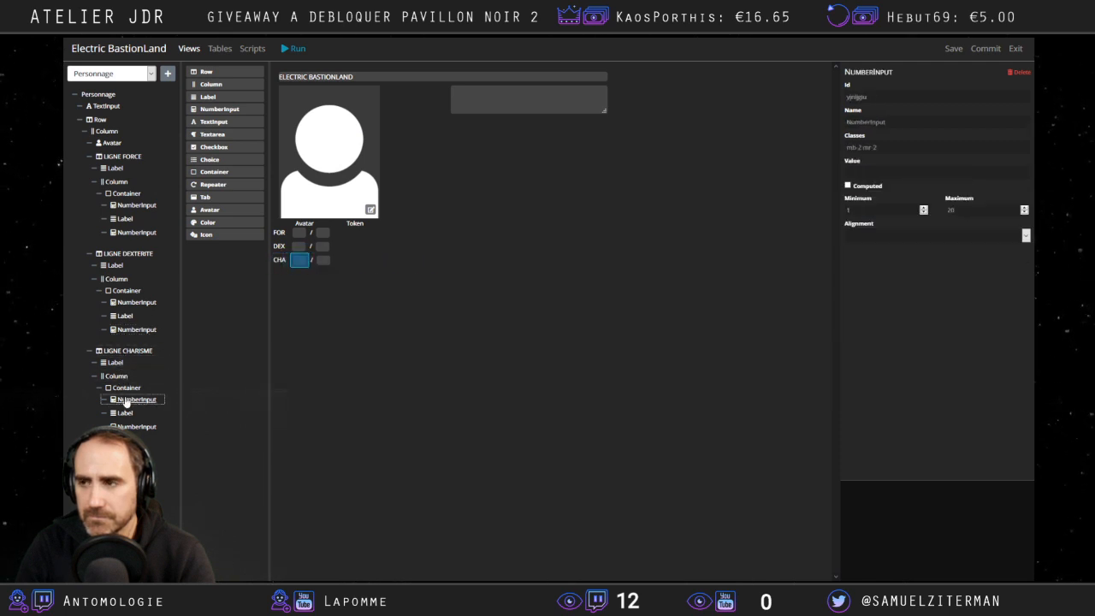
pyautogui.click(122, 388)
pyautogui.click(126, 400)
pyautogui.click(125, 413)
pyautogui.click(127, 426)
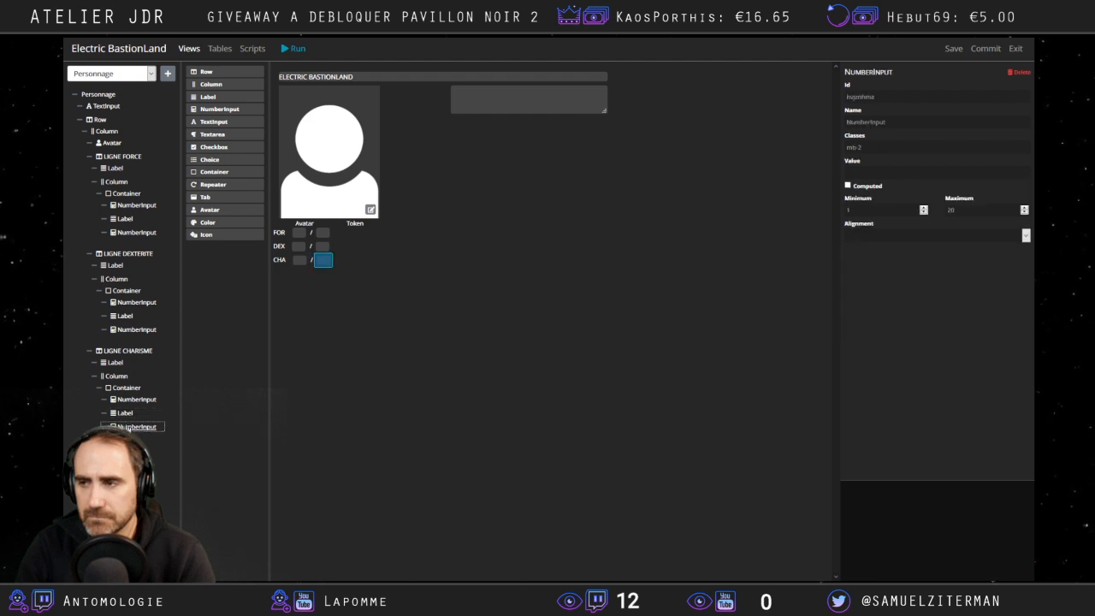
pyautogui.click(115, 451)
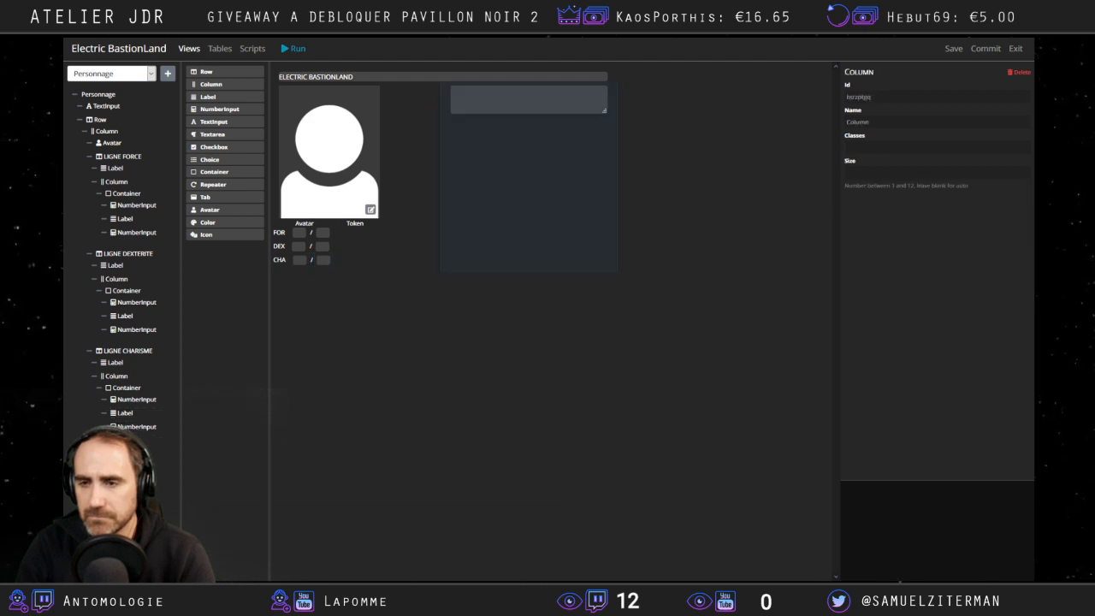
# Recheck the ids of the textarea, its column and the title text input.
pyautogui.click(122, 463)
pyautogui.click(116, 450)
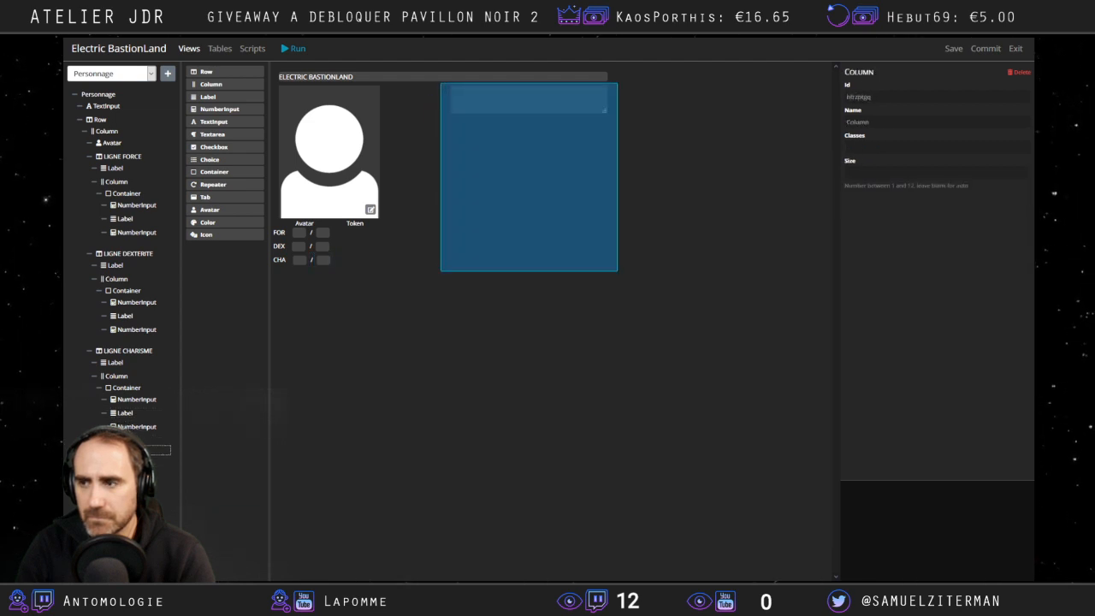
pyautogui.click(121, 463)
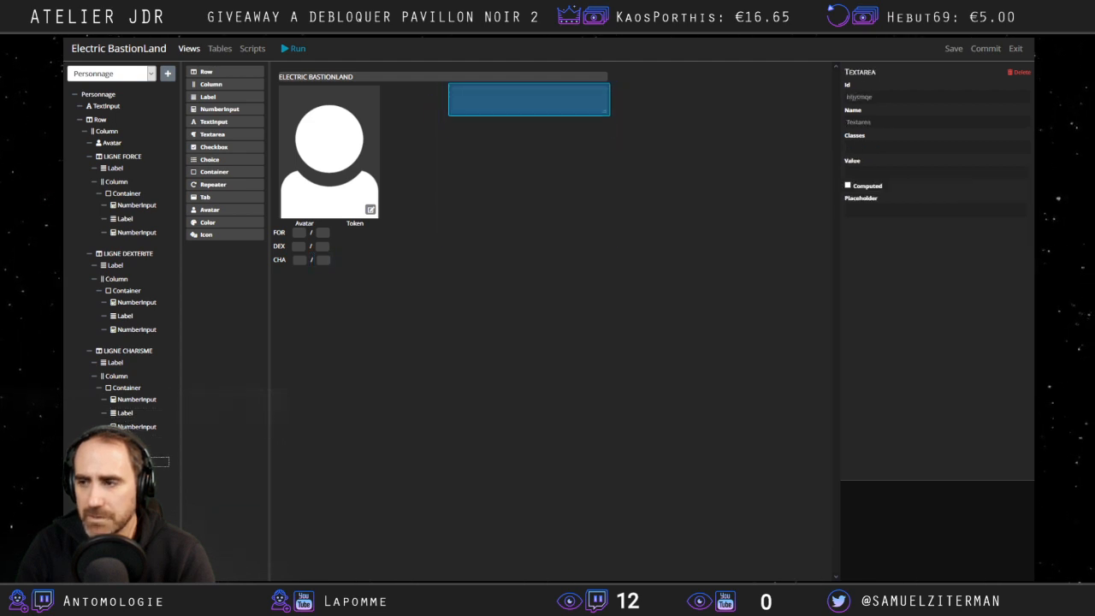
pyautogui.click(110, 106)
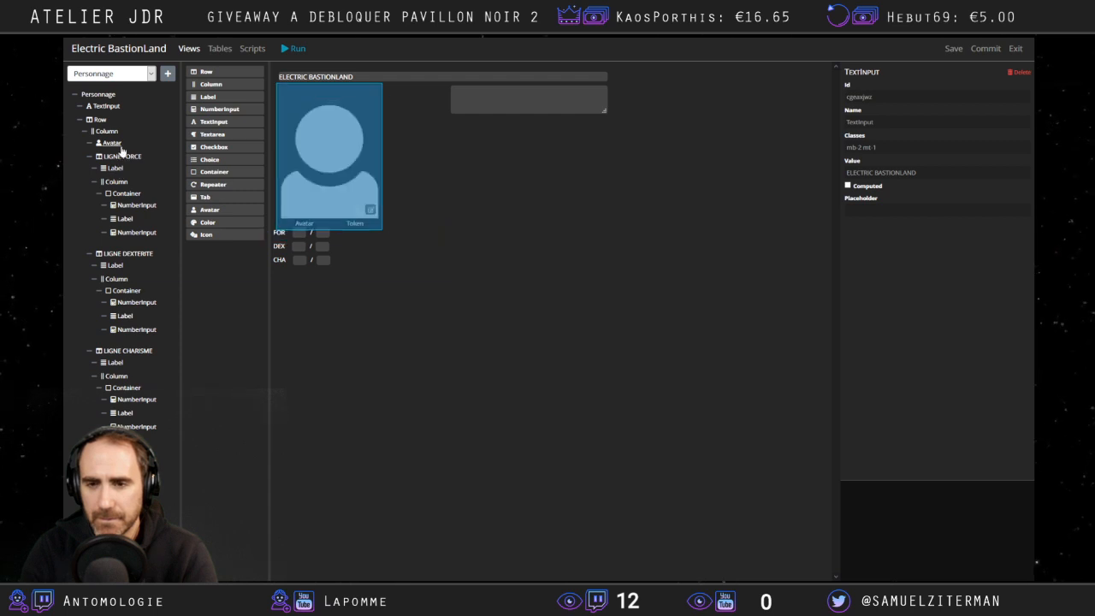
# Move the LIGNE FORCE row below LIGNE CHARISME within the avatar's column.
pyautogui.click(324, 232)
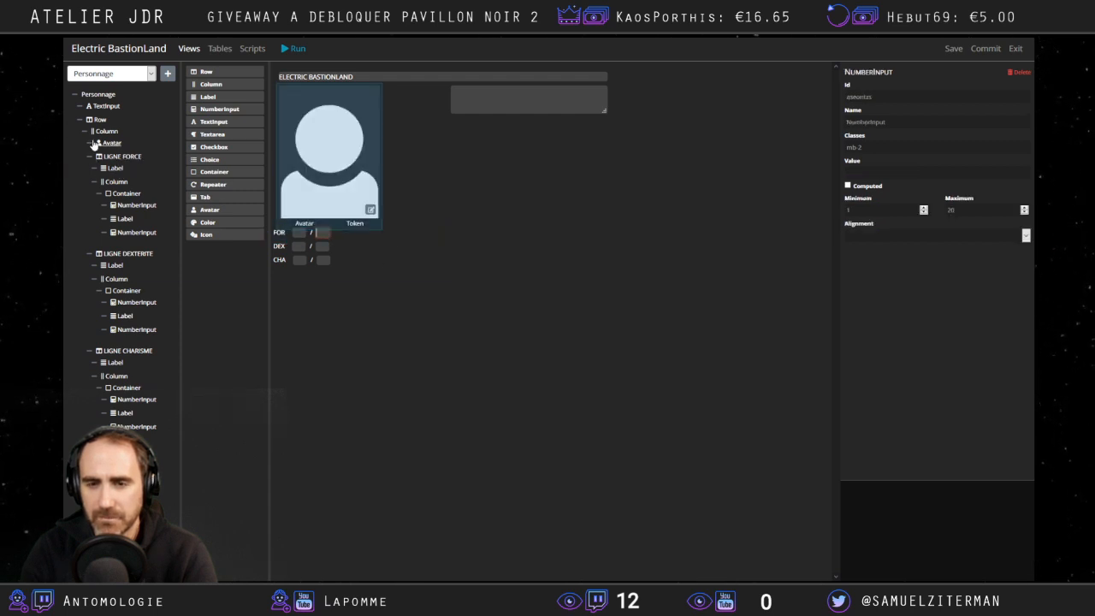
pyautogui.moveTo(90, 147)
pyautogui.mouseDown()
pyautogui.moveTo(103, 155)
pyautogui.moveTo(89, 158)
pyautogui.mouseUp()
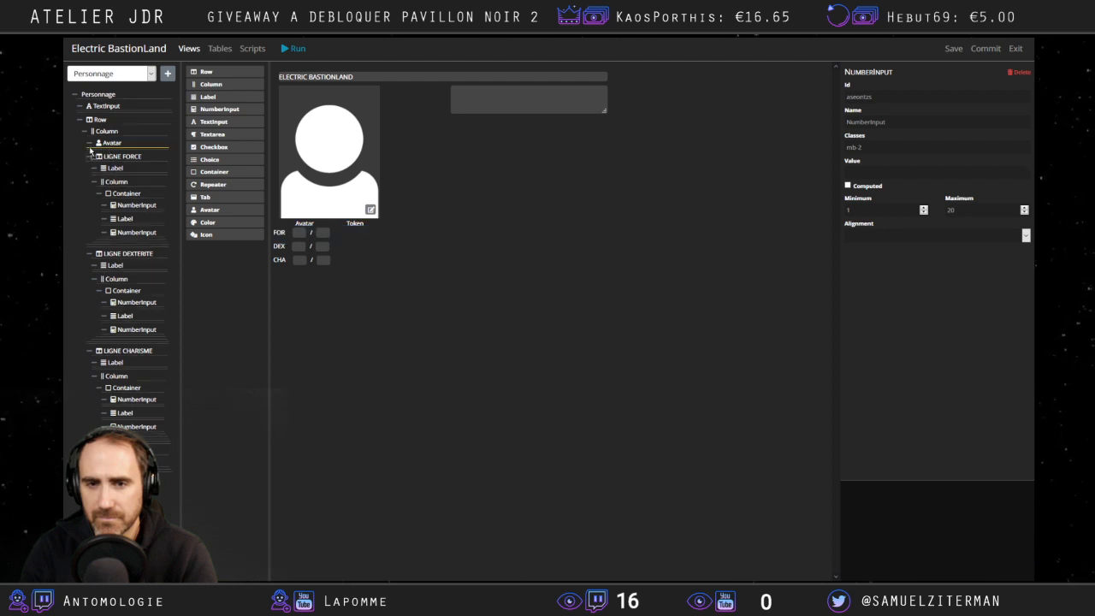
pyautogui.moveTo(90, 151); pyautogui.dragTo(100, 134)
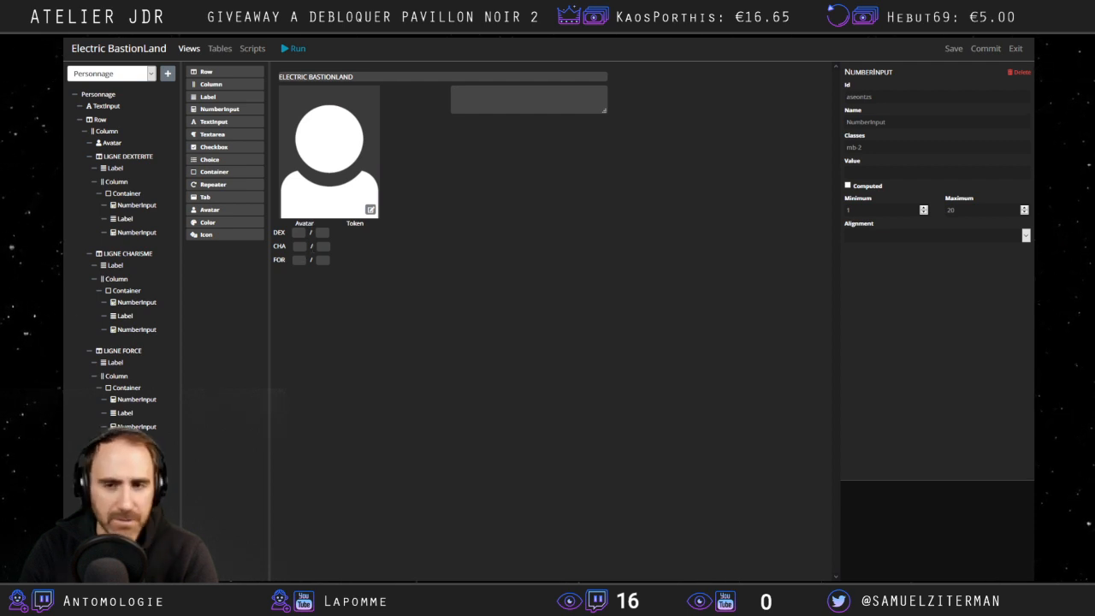
# Examine the ids of the textarea, its column and every element of the LIGNE FORCE row, working upward.
pyautogui.click(117, 462)
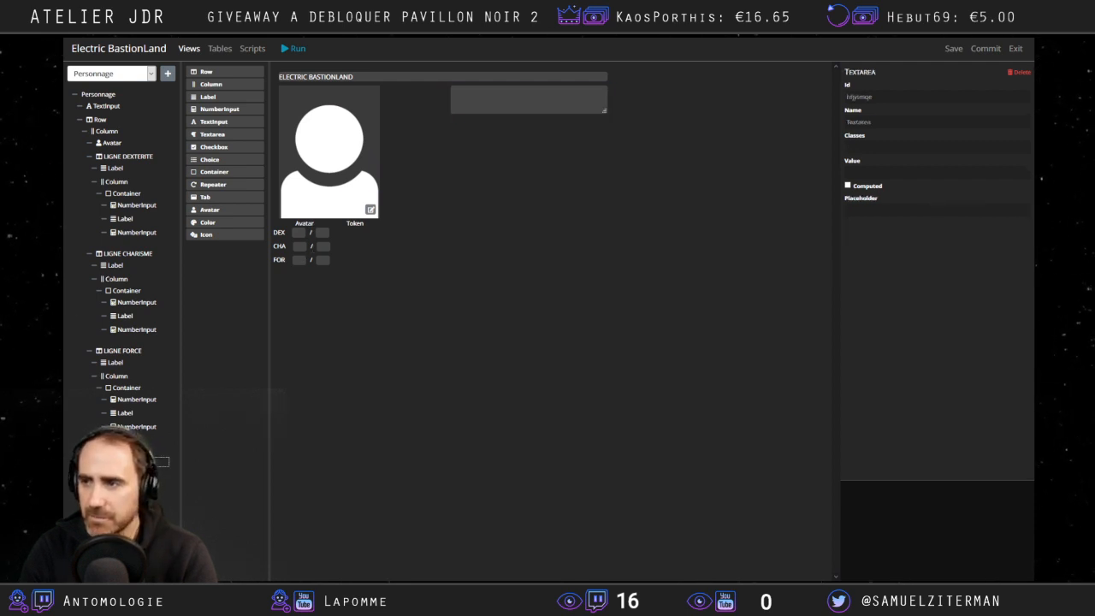
pyautogui.click(111, 450)
pyautogui.click(141, 428)
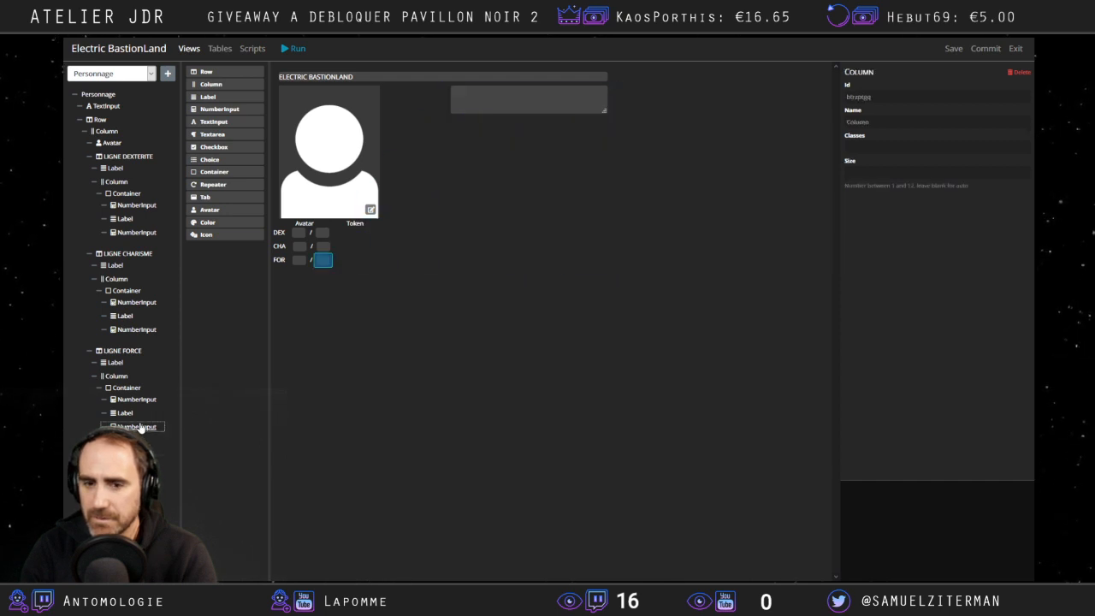
pyautogui.click(126, 413)
pyautogui.click(130, 400)
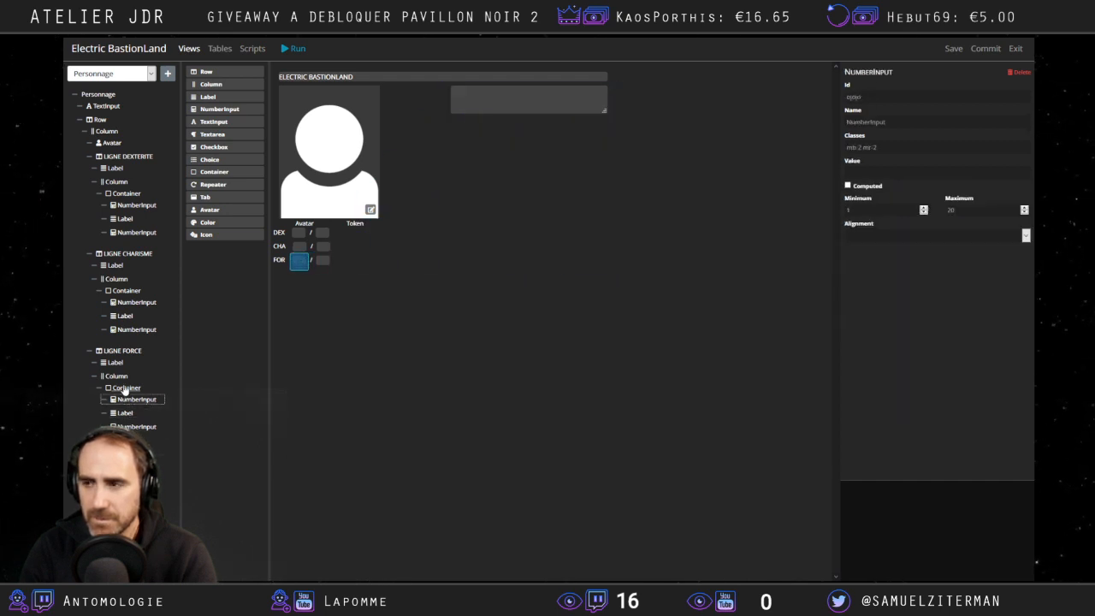
pyautogui.click(126, 388)
pyautogui.click(118, 376)
pyautogui.click(116, 362)
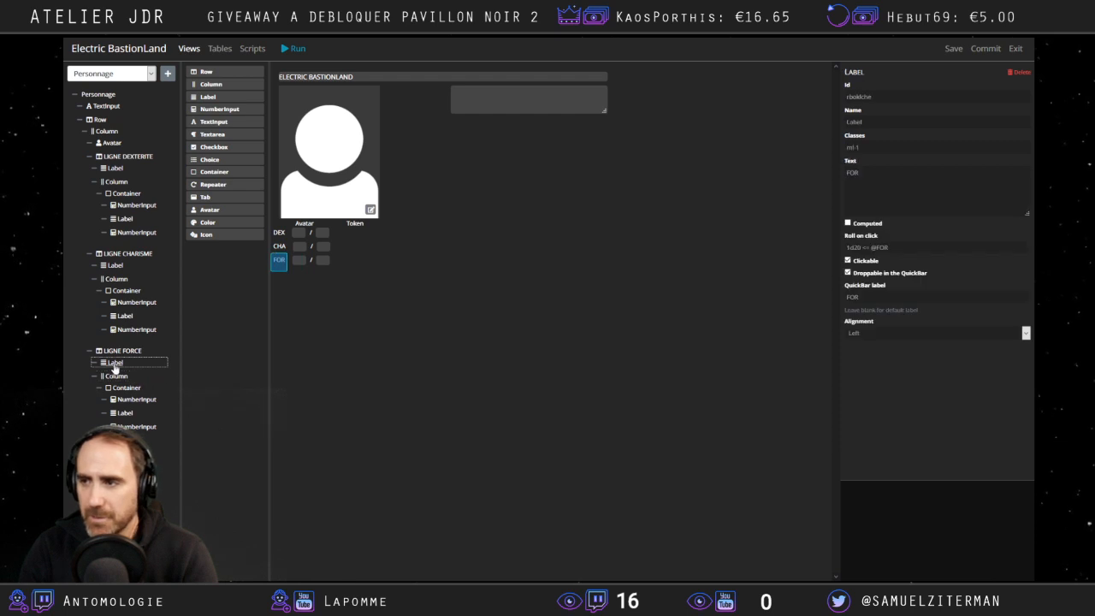
pyautogui.click(116, 351)
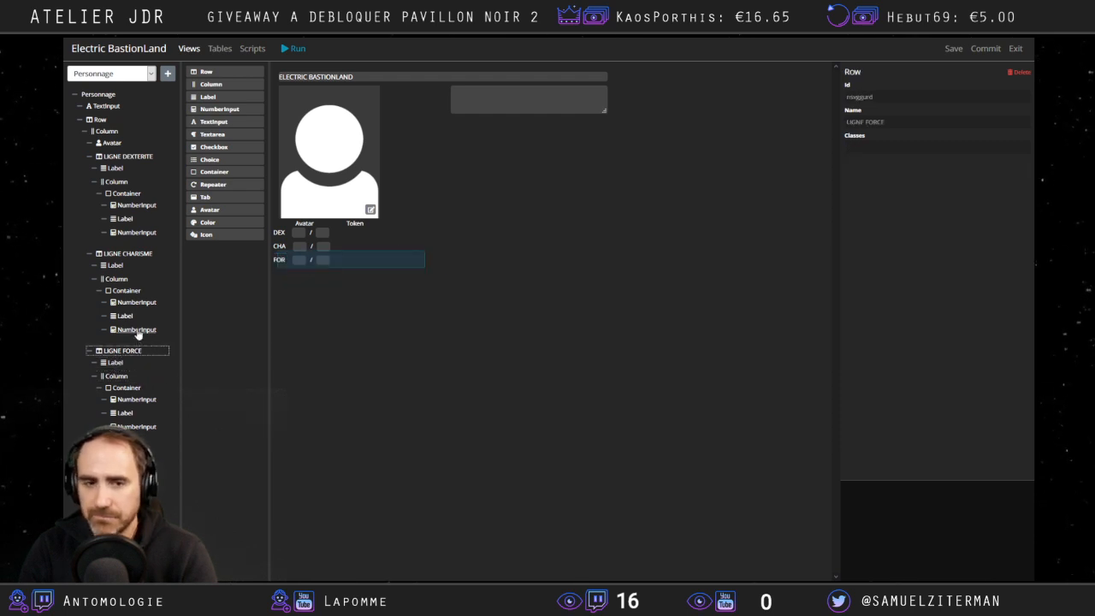
# Recheck the ids of the LIGNE CHARISME row and its number inputs, labels, container and column.
pyautogui.click(137, 329)
pyautogui.click(135, 316)
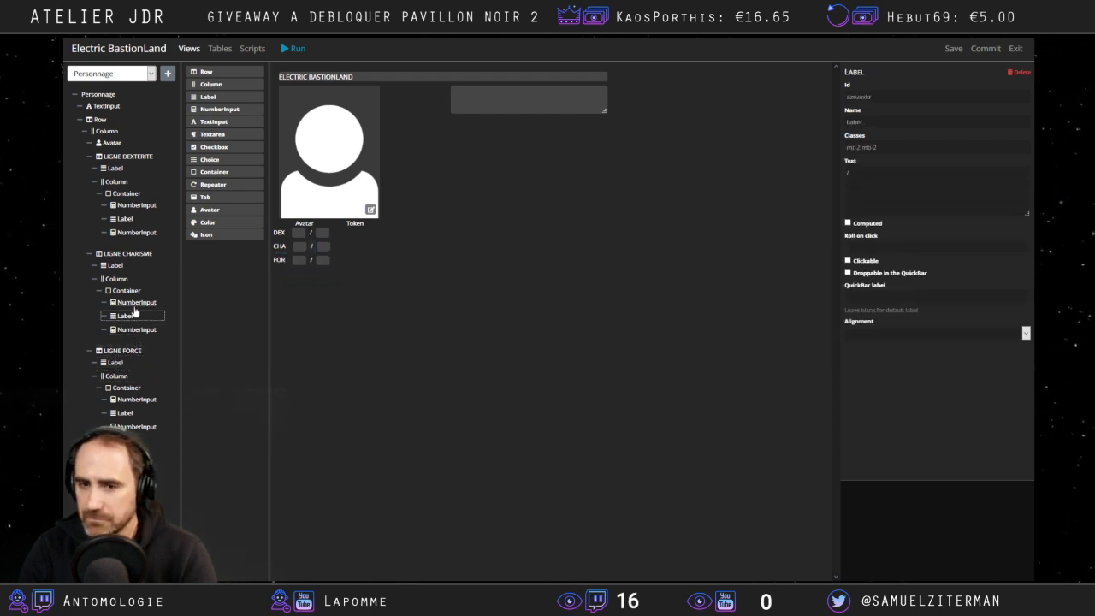
pyautogui.click(134, 304)
pyautogui.click(127, 291)
pyautogui.click(118, 281)
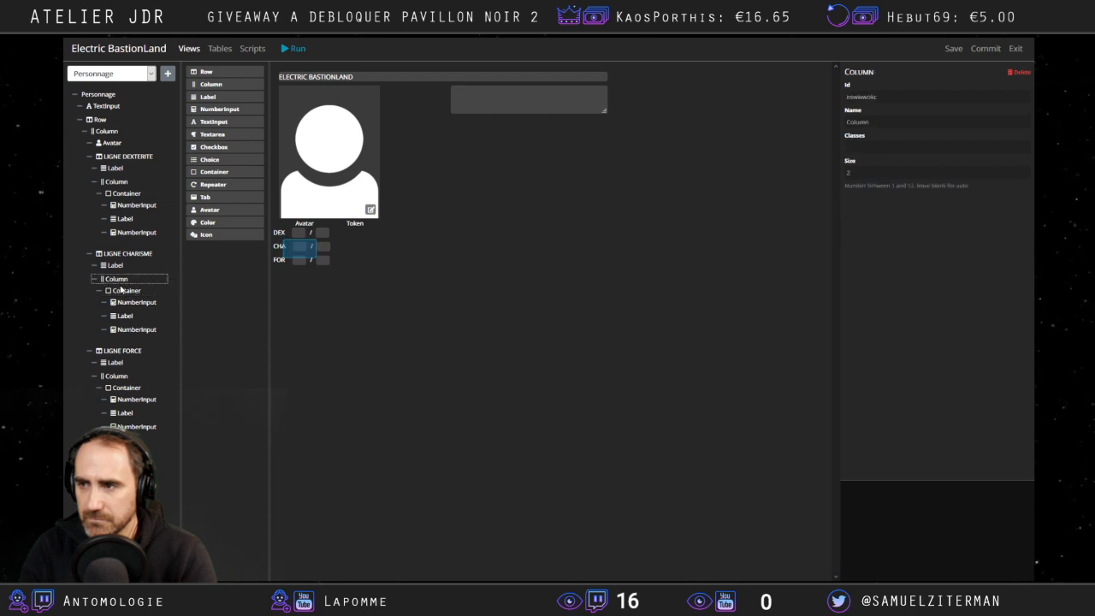
pyautogui.click(118, 266)
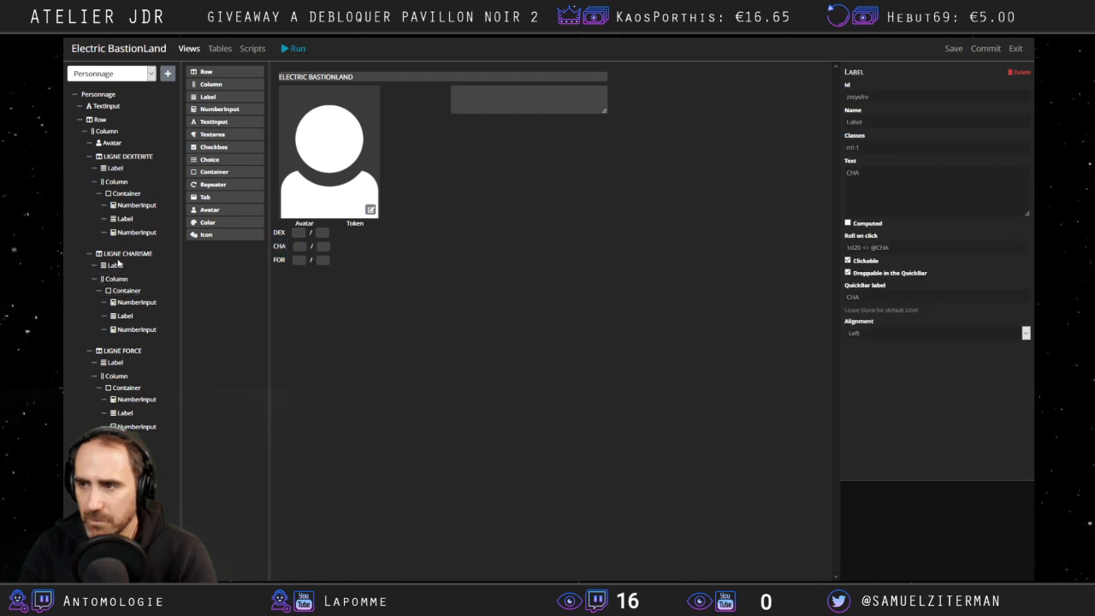
pyautogui.click(121, 255)
# Recheck the ids of the LIGNE DEXTERITE row and its number inputs, labels, container and column.
pyautogui.click(130, 232)
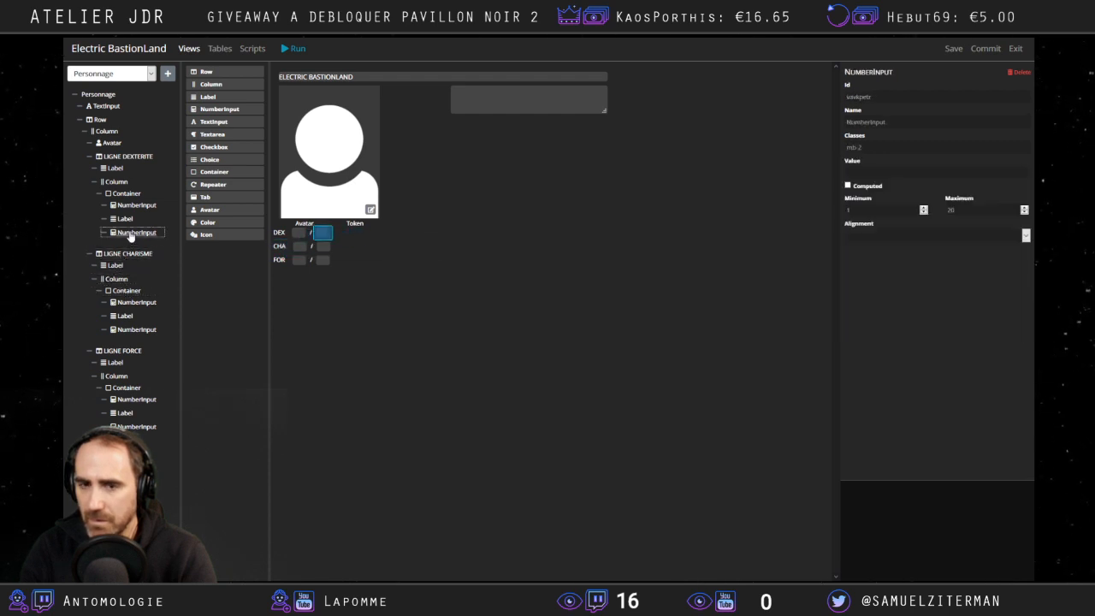
pyautogui.click(125, 219)
pyautogui.click(129, 205)
pyautogui.click(125, 193)
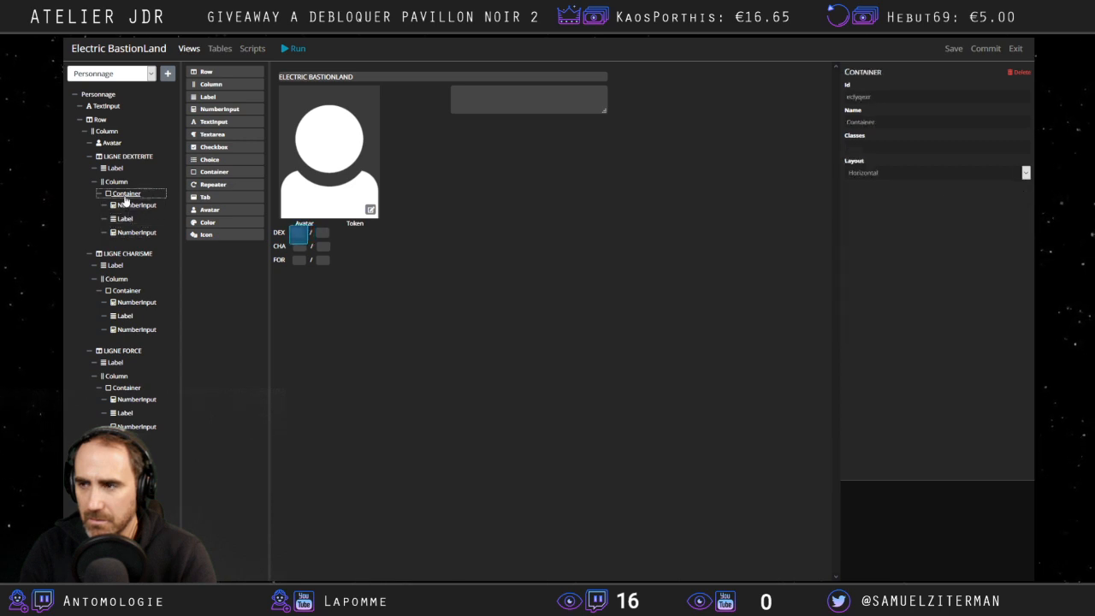
pyautogui.click(117, 181)
pyautogui.click(114, 168)
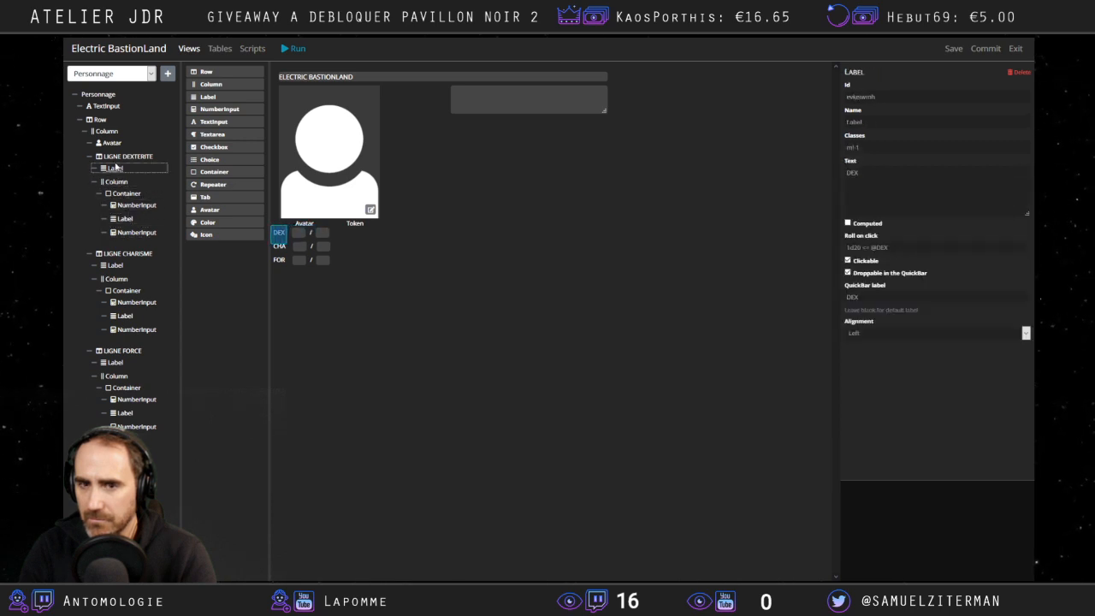
pyautogui.click(112, 156)
# Examine the ids of the avatar, its column, the main row and the title text input.
pyautogui.click(111, 143)
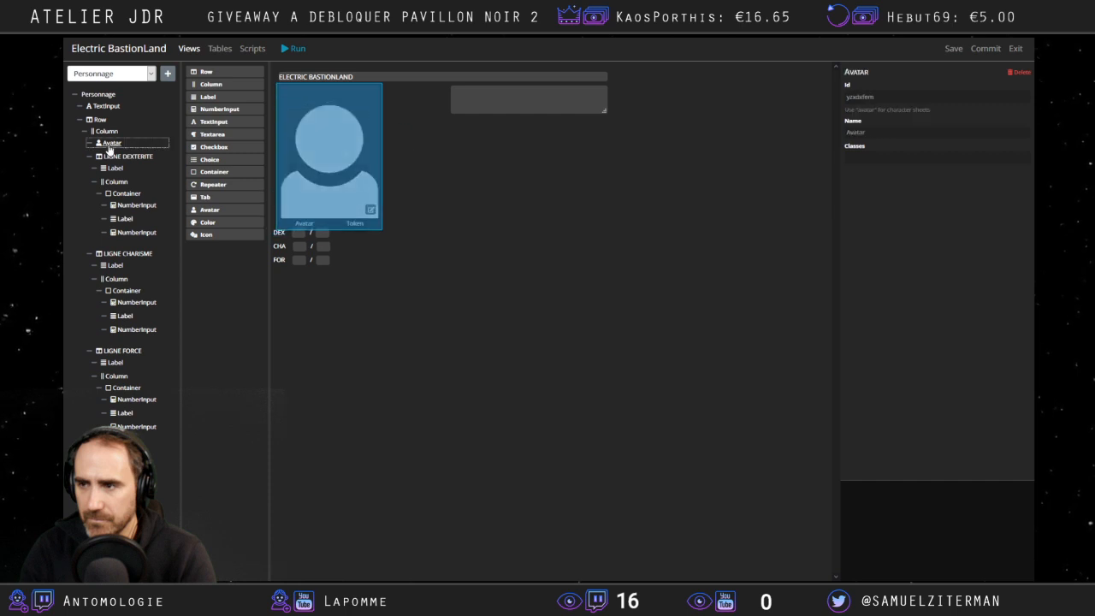
pyautogui.click(105, 133)
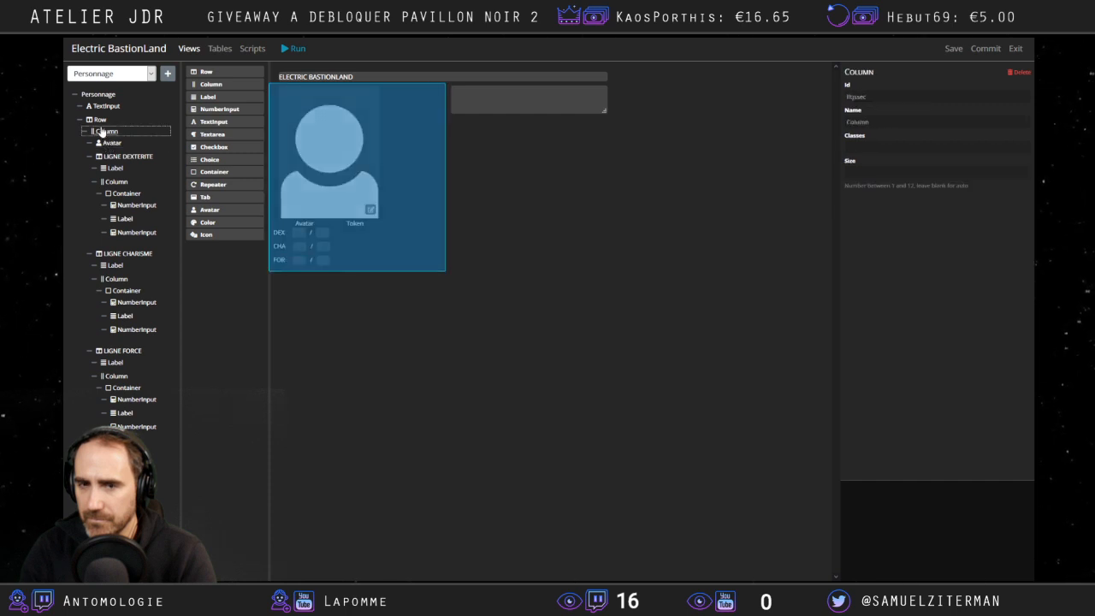
pyautogui.click(100, 120)
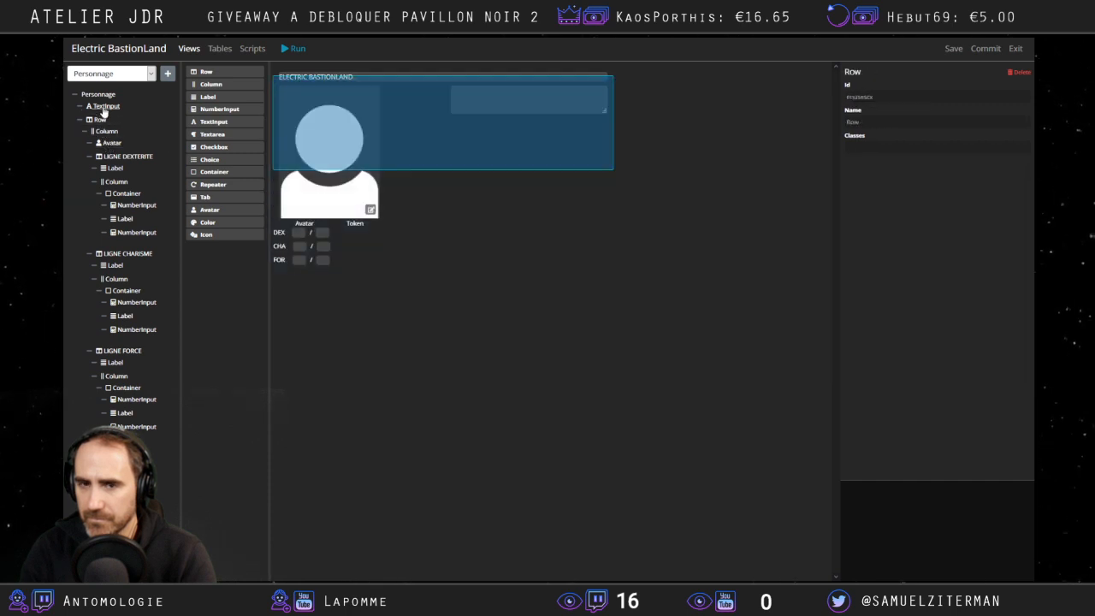
pyautogui.click(103, 106)
# Set the Personnage view's id to opopoopo and try to save the system.
pyautogui.click(98, 94)
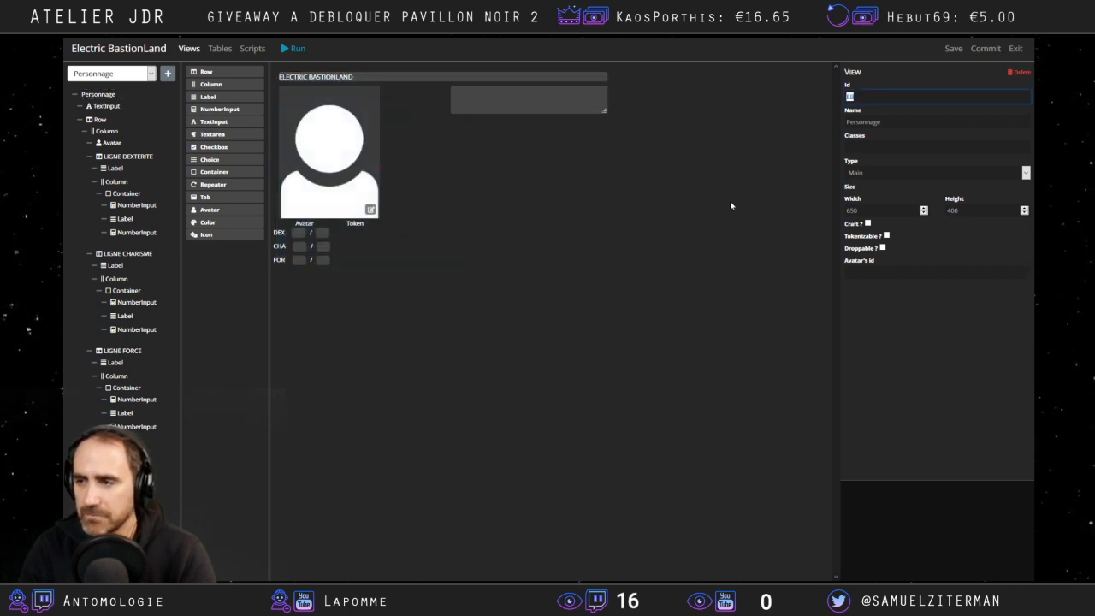
pyautogui.write('opopoopo')
pyautogui.click(954, 48)
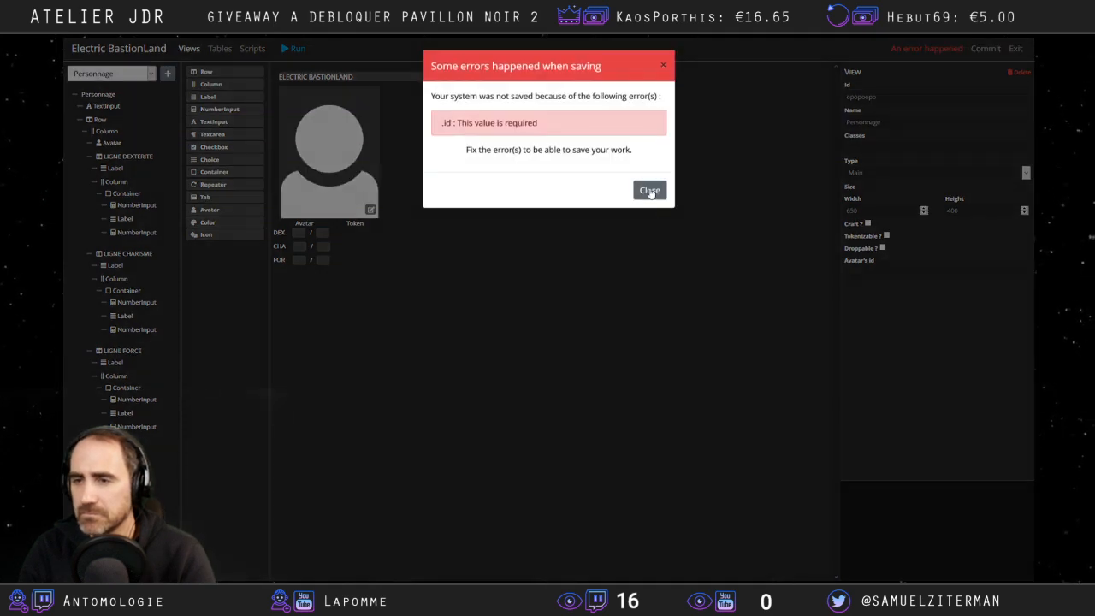
pyautogui.click(650, 190)
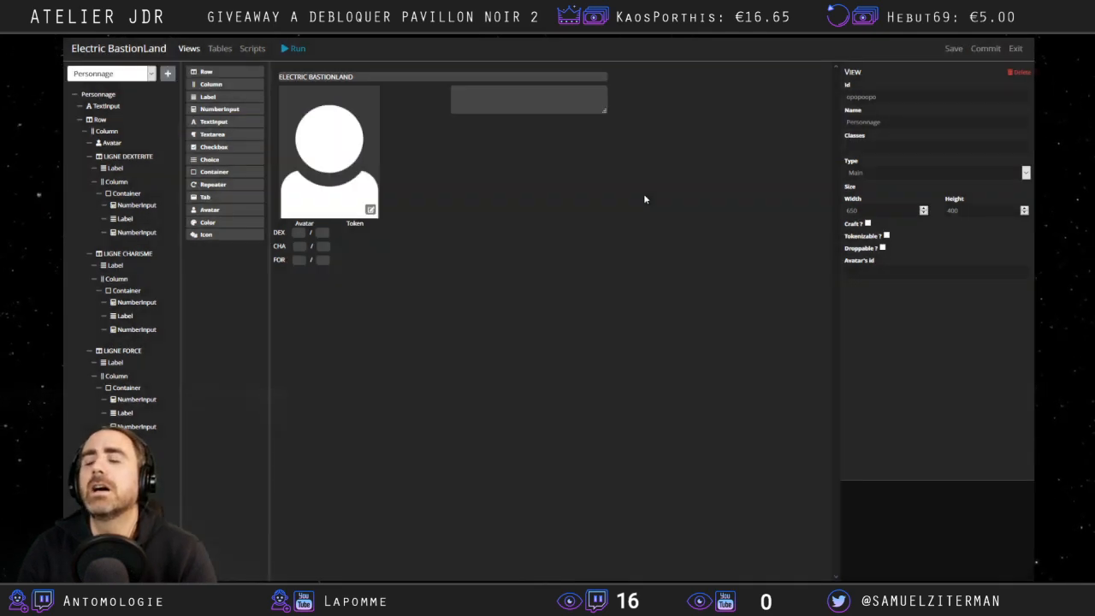
# Enable Craft, Tokenizable and Droppable on the Personnage view, set its avatar's id to opop, and try saving again.
pyautogui.click(112, 96)
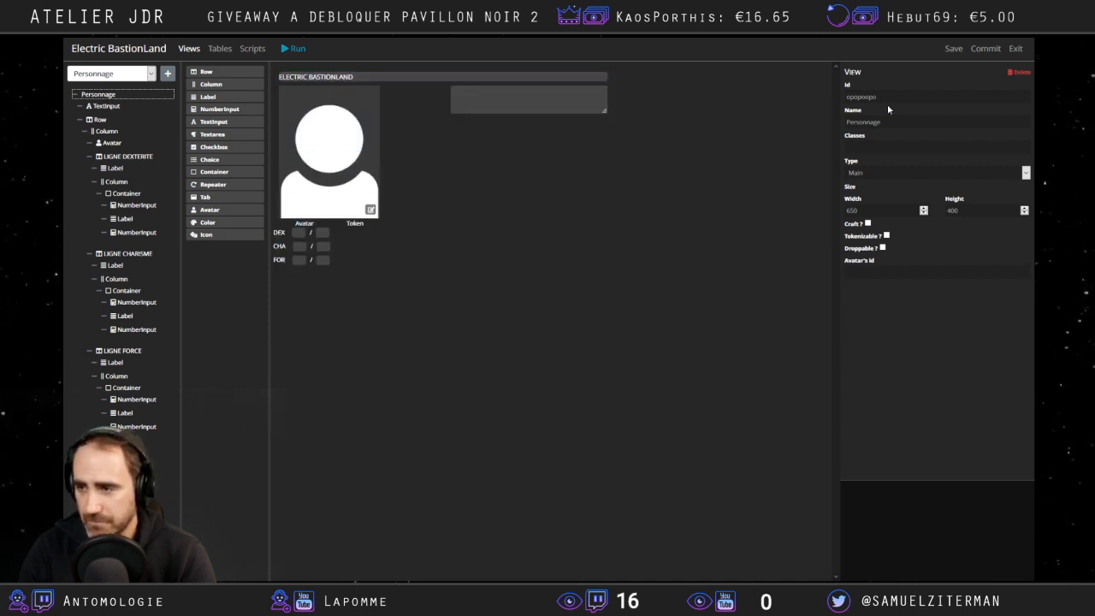
pyautogui.click(868, 224)
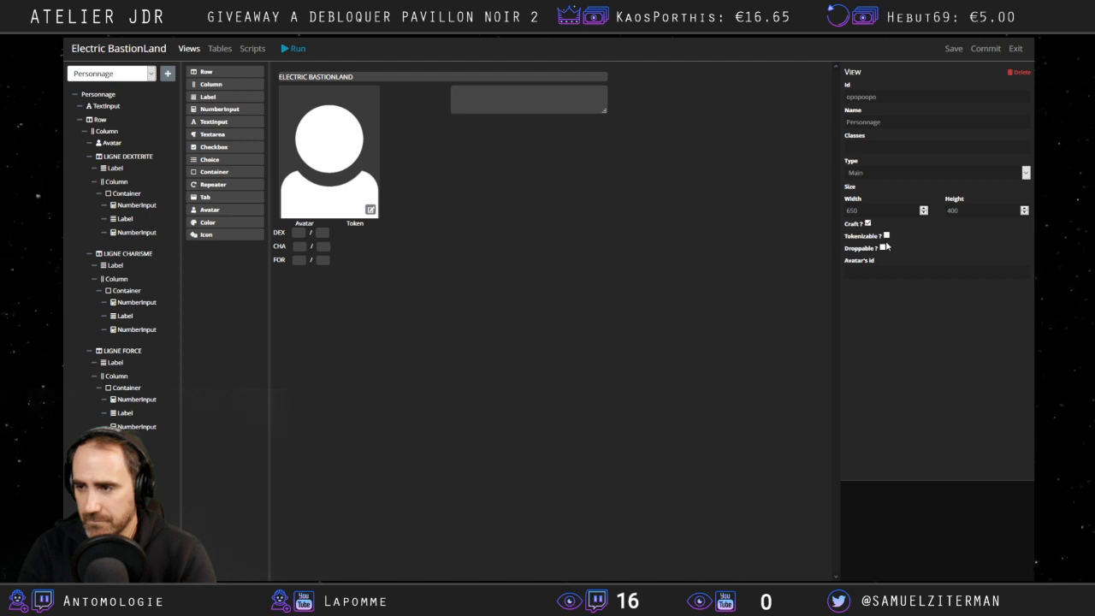
pyautogui.click(885, 273)
pyautogui.click(954, 48)
pyautogui.click(650, 190)
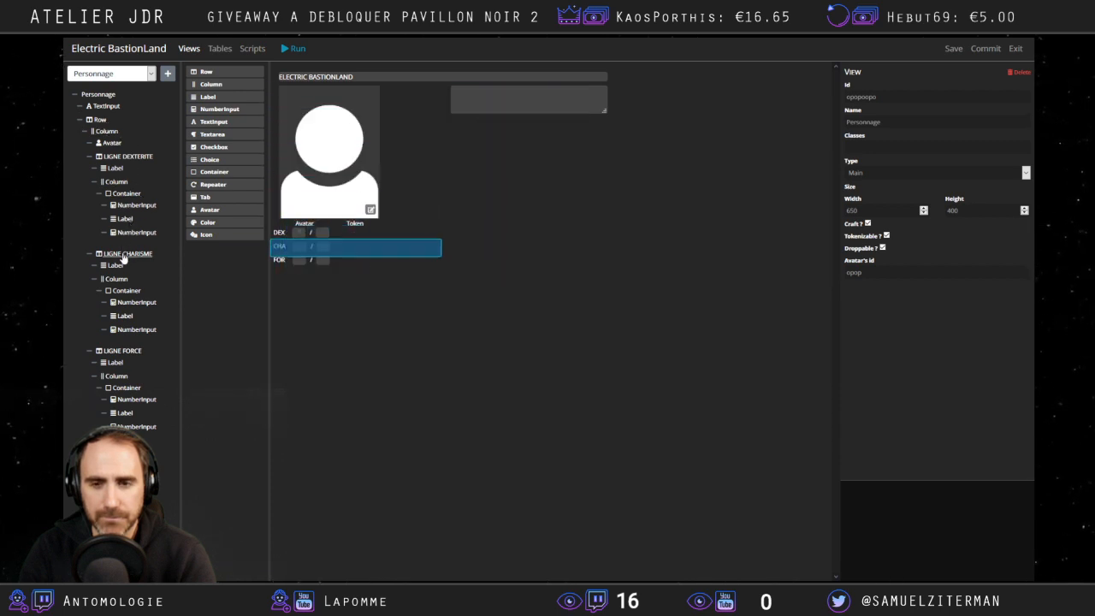
# Collapse the LIGNE DEXTERITE, LIGNE CHARISME and LIGNE FORCE rows in the element tree.
pyautogui.click(92, 159)
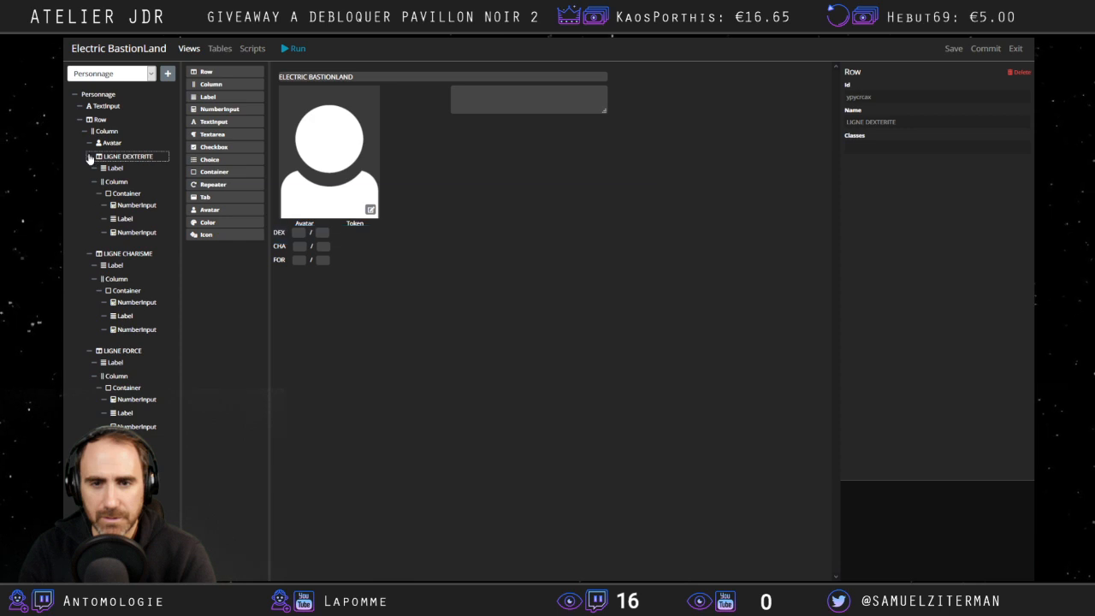
pyautogui.click(93, 159)
pyautogui.click(90, 171)
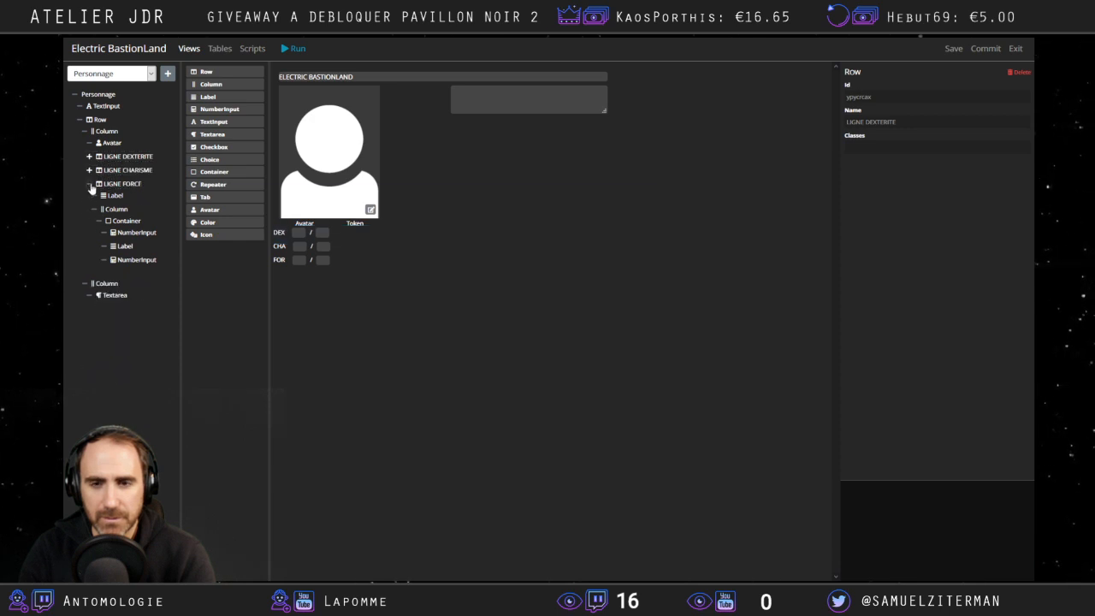
pyautogui.click(90, 185)
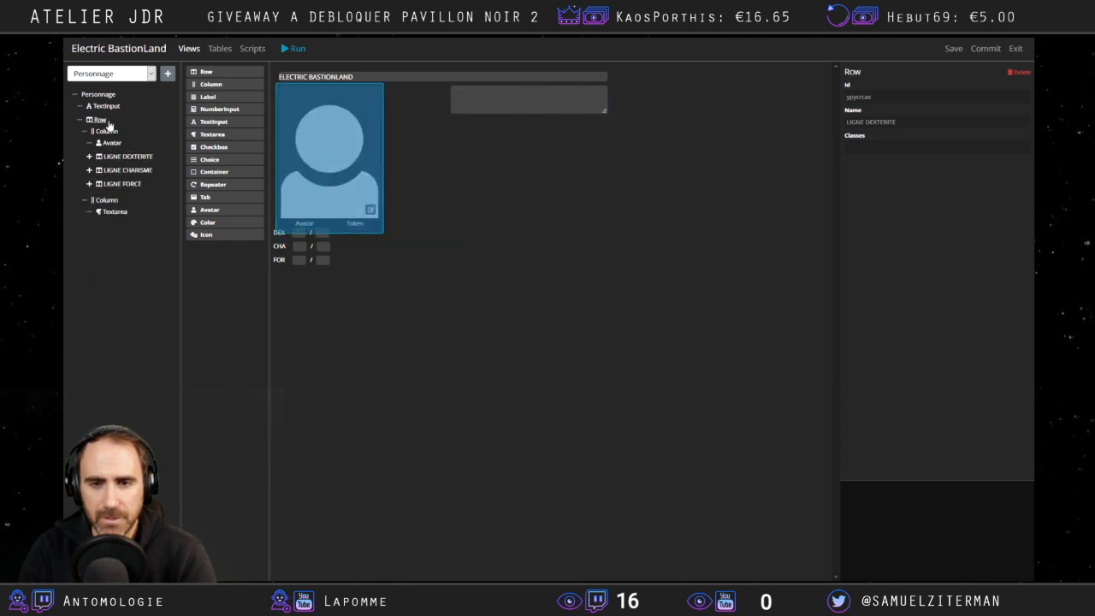
# Add a new row after the main row and try to move LIGNE DEXTERITE into it.
pyautogui.moveTo(205, 74); pyautogui.dragTo(87, 222)
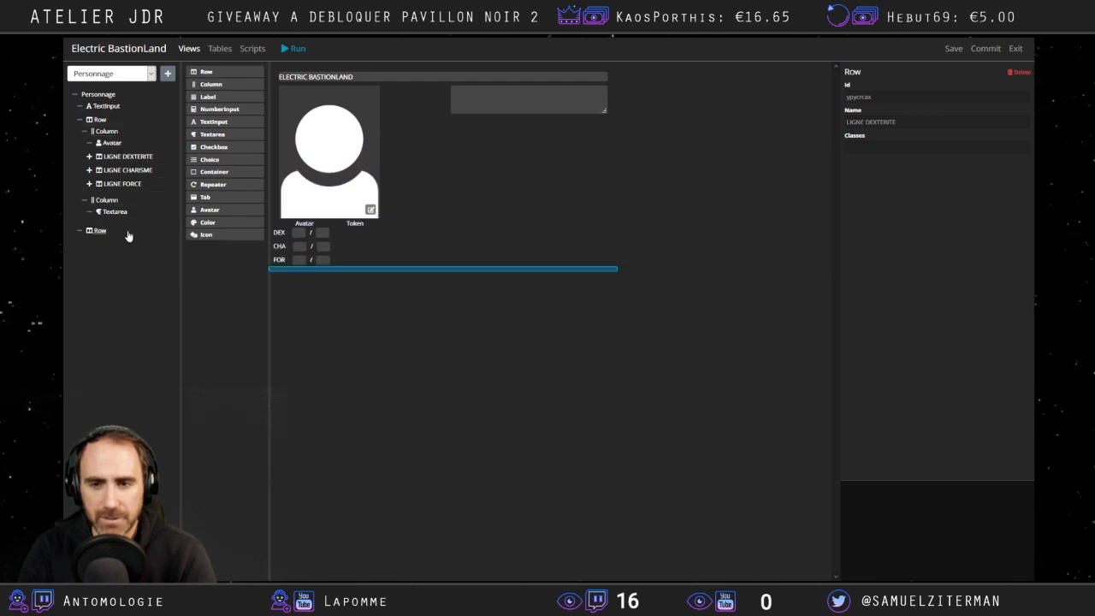
pyautogui.moveTo(90, 160); pyautogui.dragTo(97, 233)
pyautogui.click(94, 158)
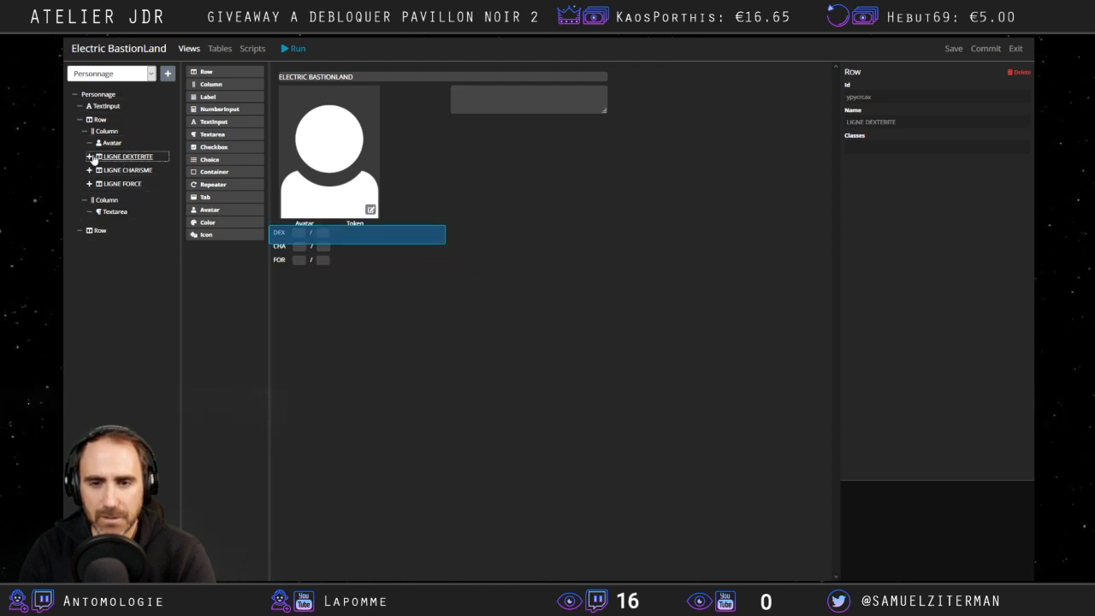
pyautogui.click(90, 158)
pyautogui.click(90, 158)
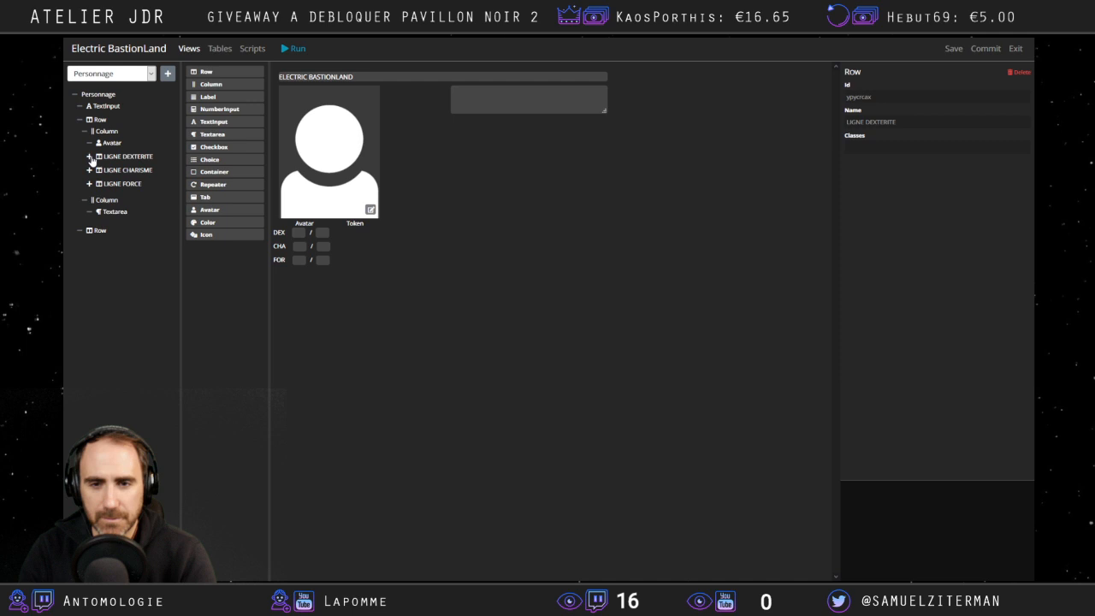
# Delete the empty row at the end of the view.
pyautogui.click(99, 230)
pyautogui.rightClick(98, 231)
pyautogui.click(122, 291)
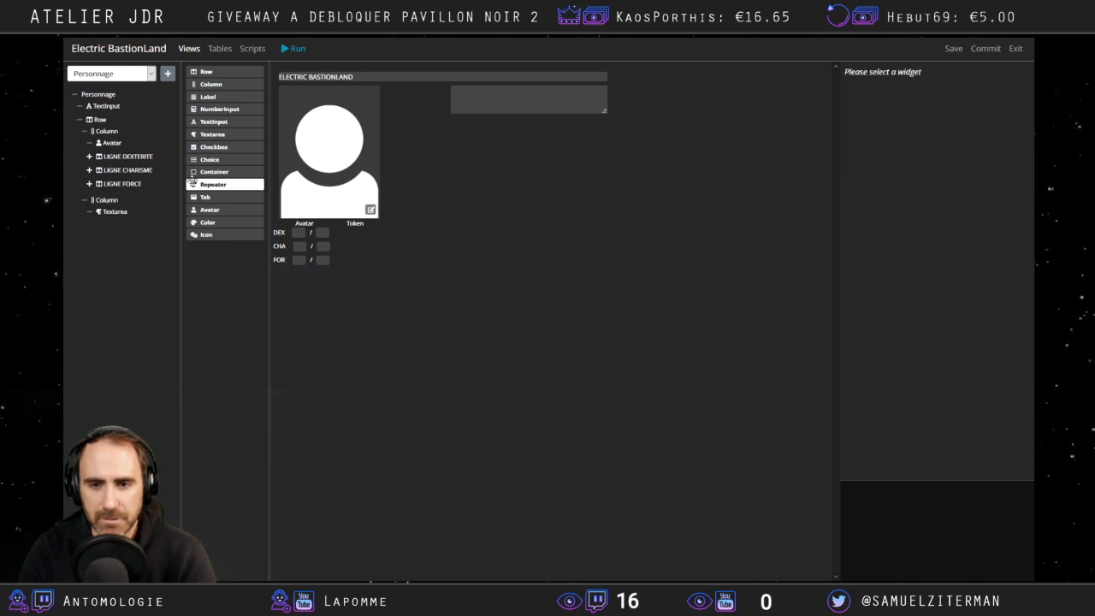
# Add a container after the main row and move LIGNE DEXTERITE, LIGNE CHARISME and LIGNE FORCE into it.
pyautogui.moveTo(194, 172); pyautogui.dragTo(104, 230)
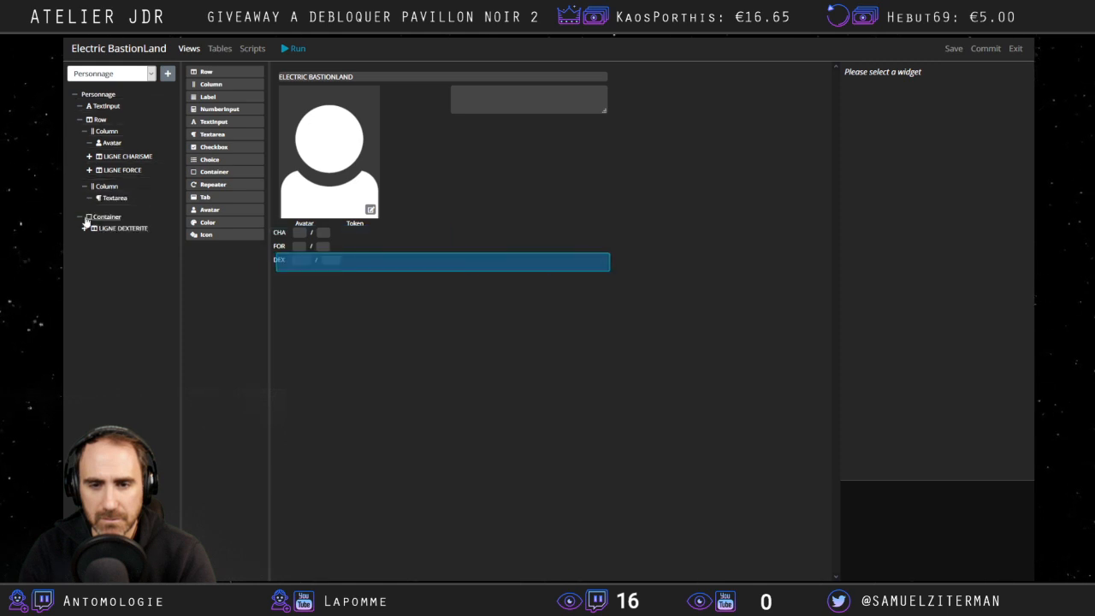
pyautogui.moveTo(103, 160); pyautogui.dragTo(94, 227)
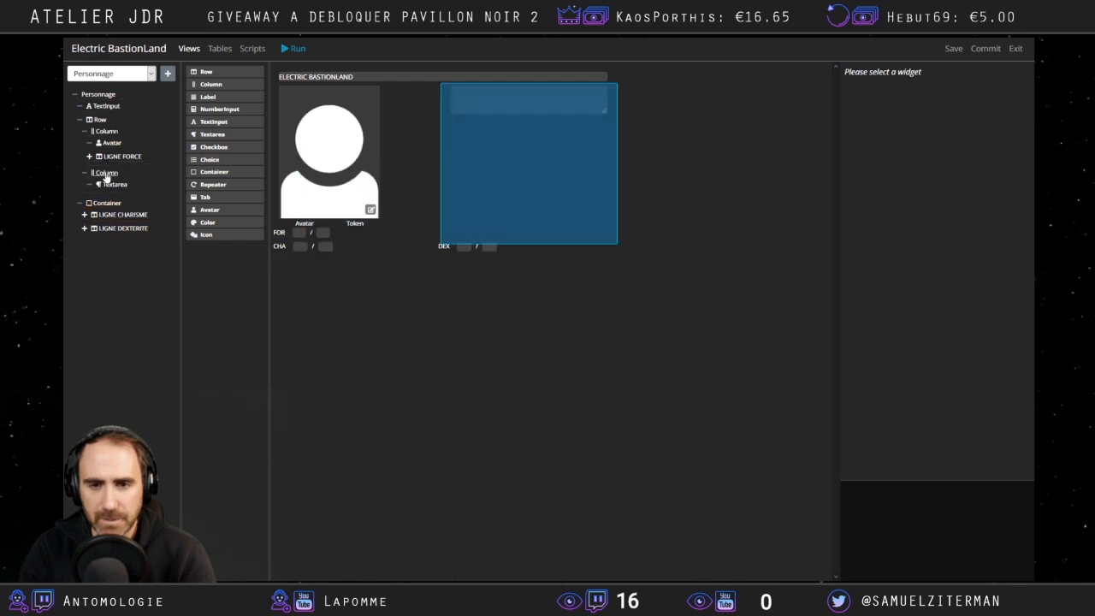
pyautogui.moveTo(113, 162); pyautogui.dragTo(108, 211)
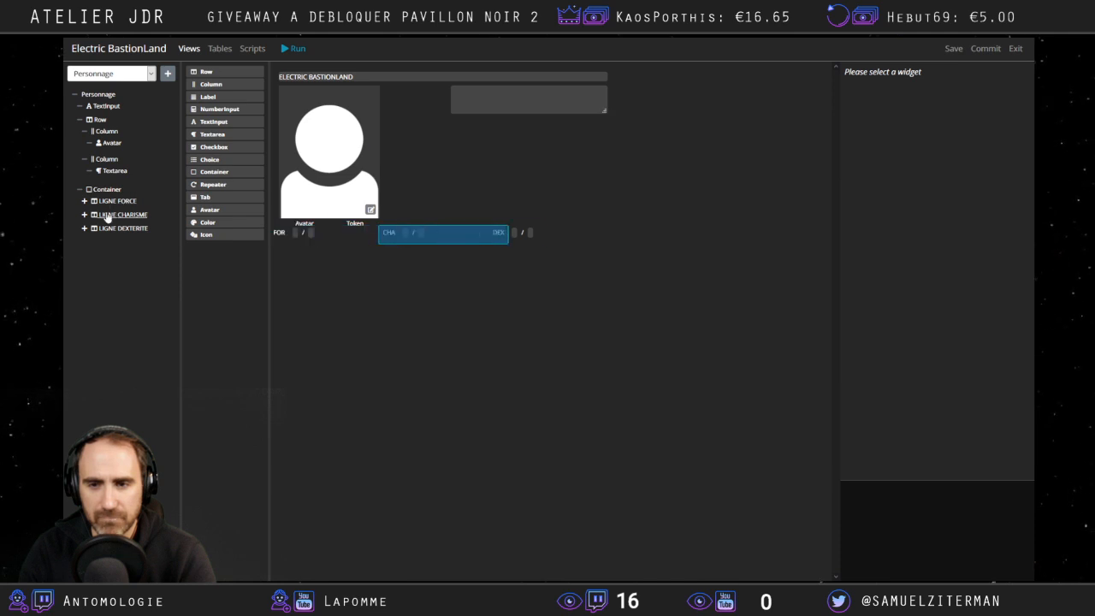
# Move the three LIGNE rows back under the avatar in the first column, ordered FORCE, DEXTERITE, CHARISME.
pyautogui.moveTo(99, 203); pyautogui.dragTo(112, 137)
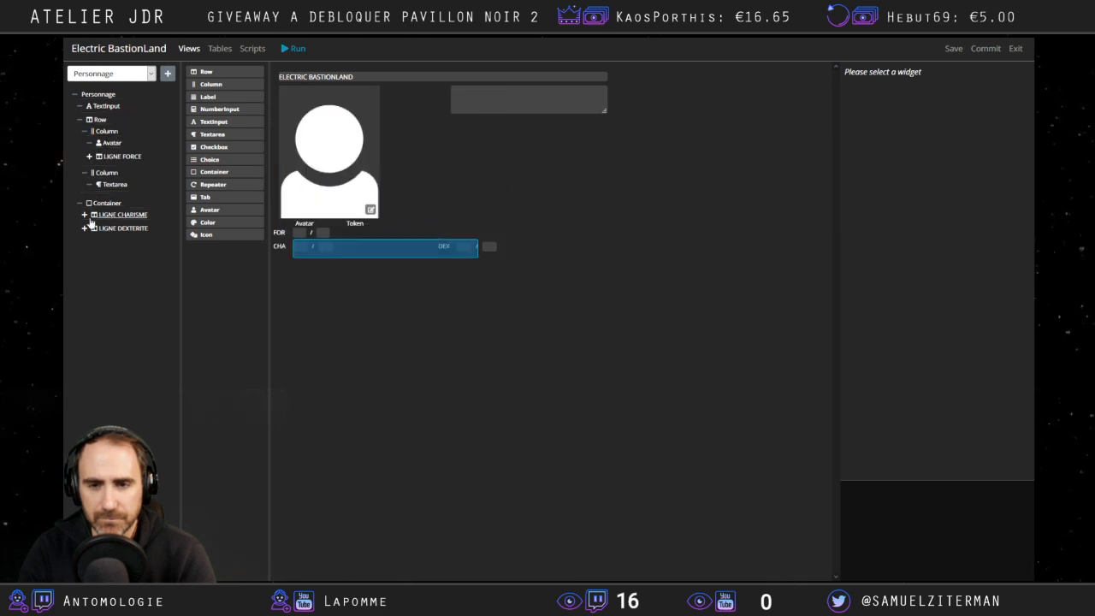
pyautogui.moveTo(95, 216); pyautogui.dragTo(121, 136)
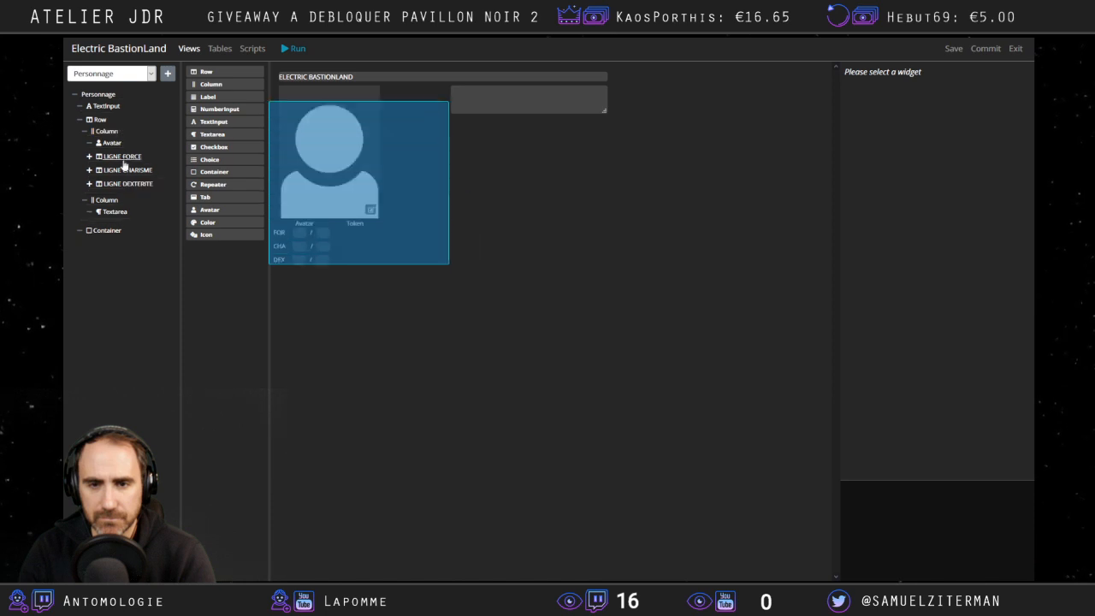
pyautogui.moveTo(126, 196); pyautogui.dragTo(134, 215)
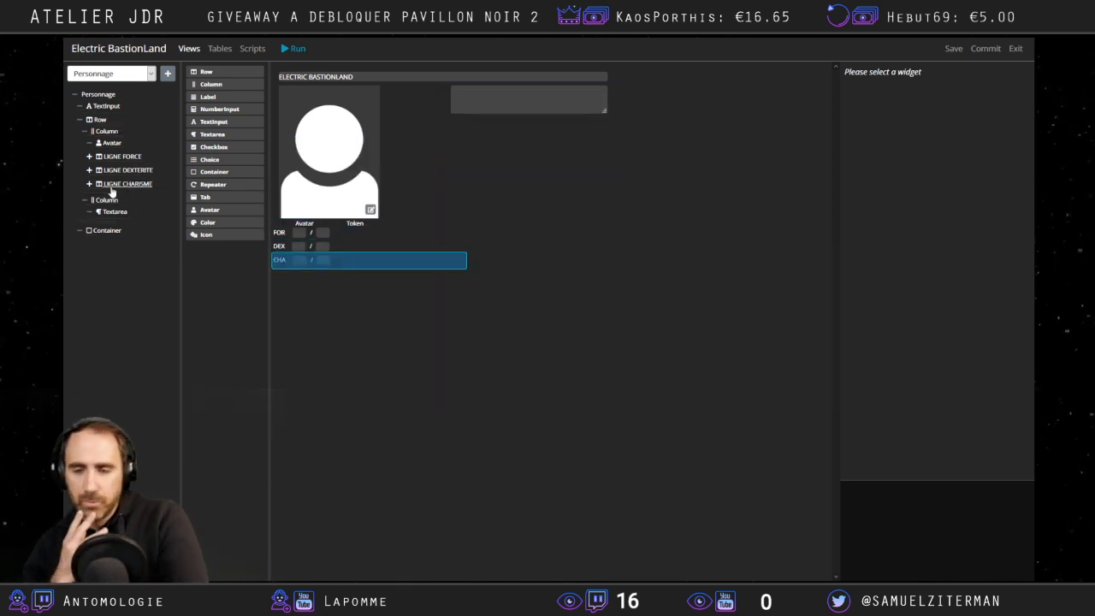
# Check the properties of the Personnage view, the title TextInput, the main row and the elements inside LIGNE DEXTERITE for a missing id.
pyautogui.click(92, 95)
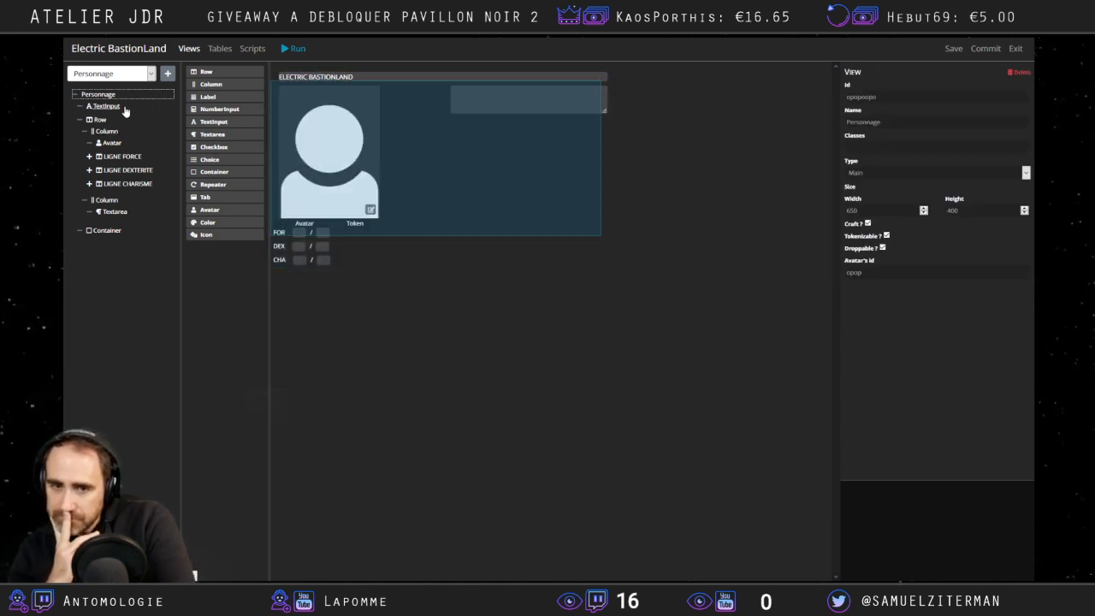
pyautogui.click(125, 109)
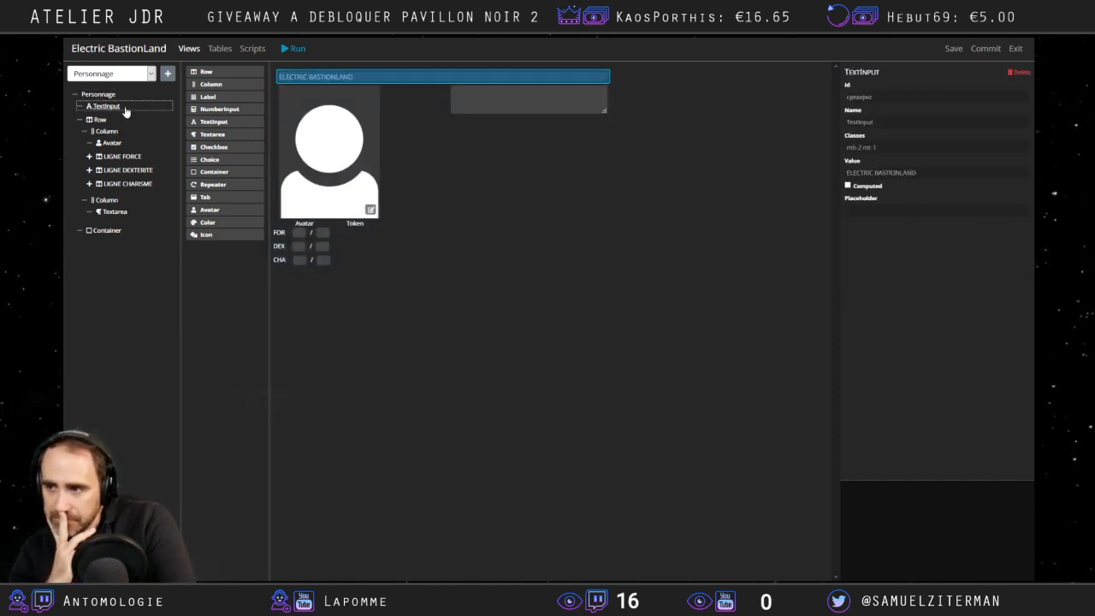
pyautogui.click(100, 120)
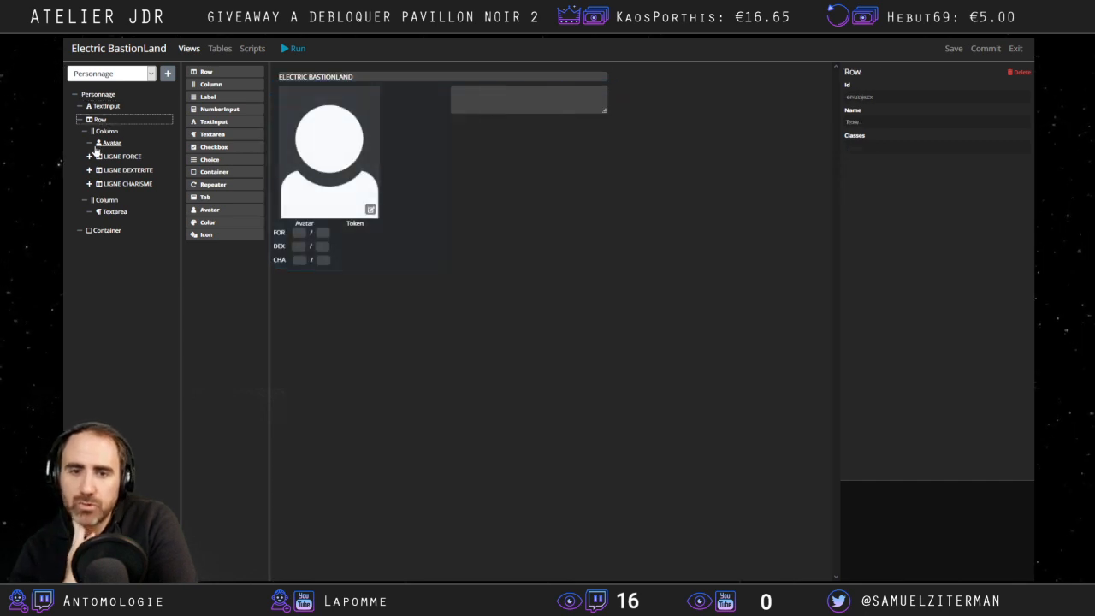
pyautogui.click(89, 157)
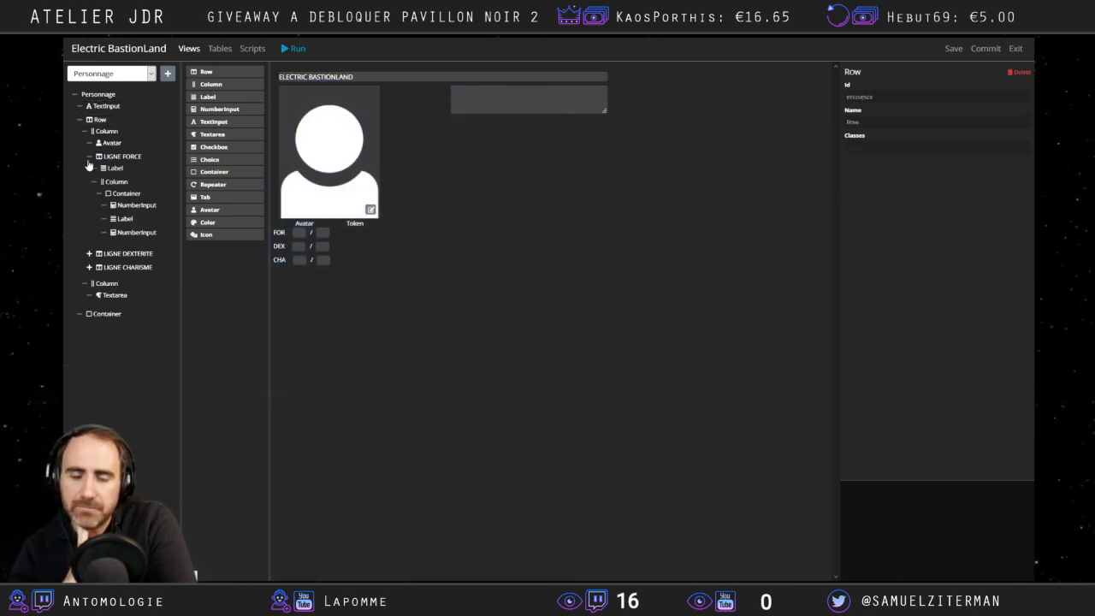
pyautogui.click(89, 254)
pyautogui.click(111, 266)
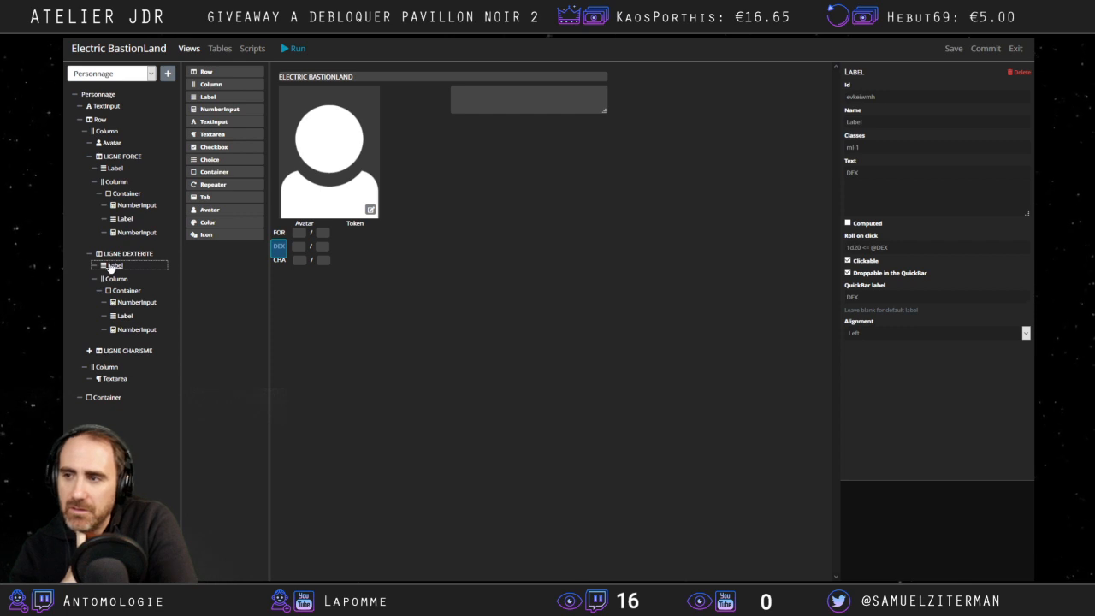
pyautogui.click(115, 279)
pyautogui.click(122, 291)
pyautogui.click(127, 304)
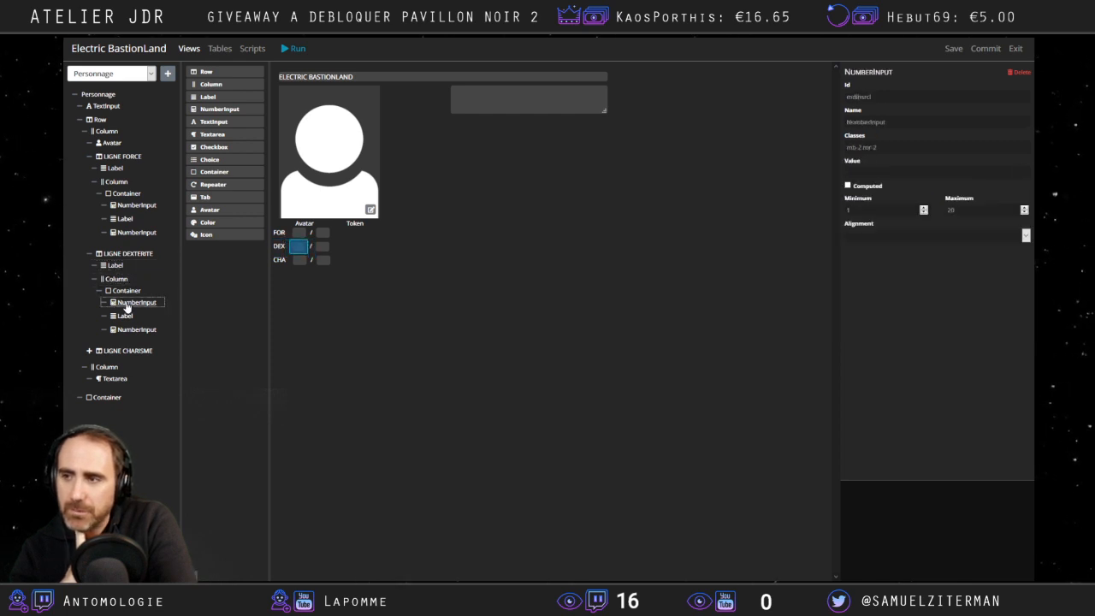
pyautogui.click(125, 315)
pyautogui.click(128, 329)
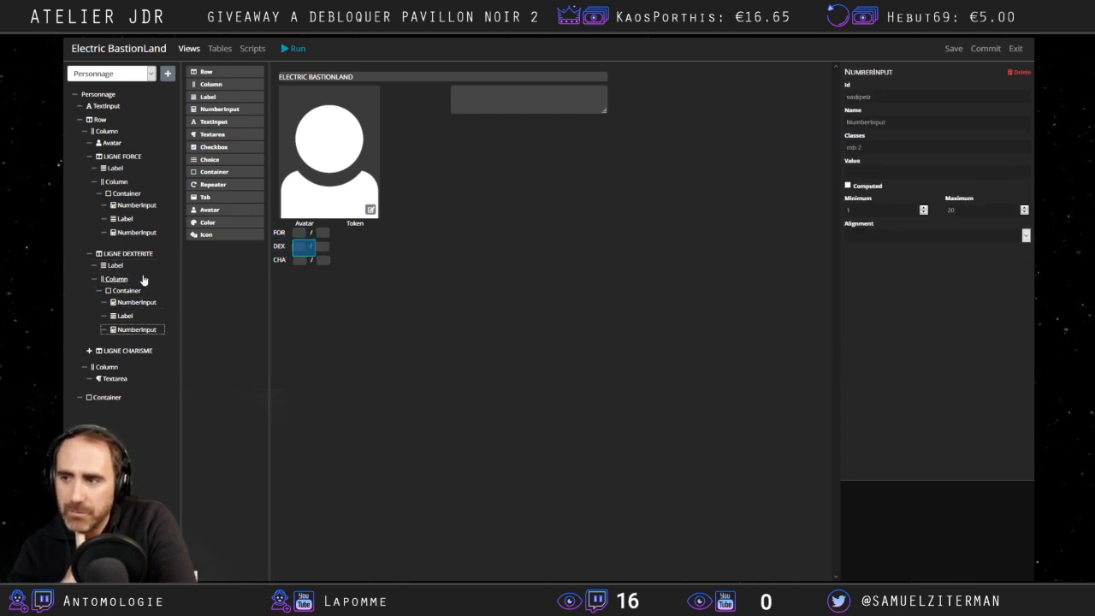
# Expand LIGNE CHARISME and check the id of each label, column, container and number input inside it.
pyautogui.click(90, 352)
pyautogui.click(96, 363)
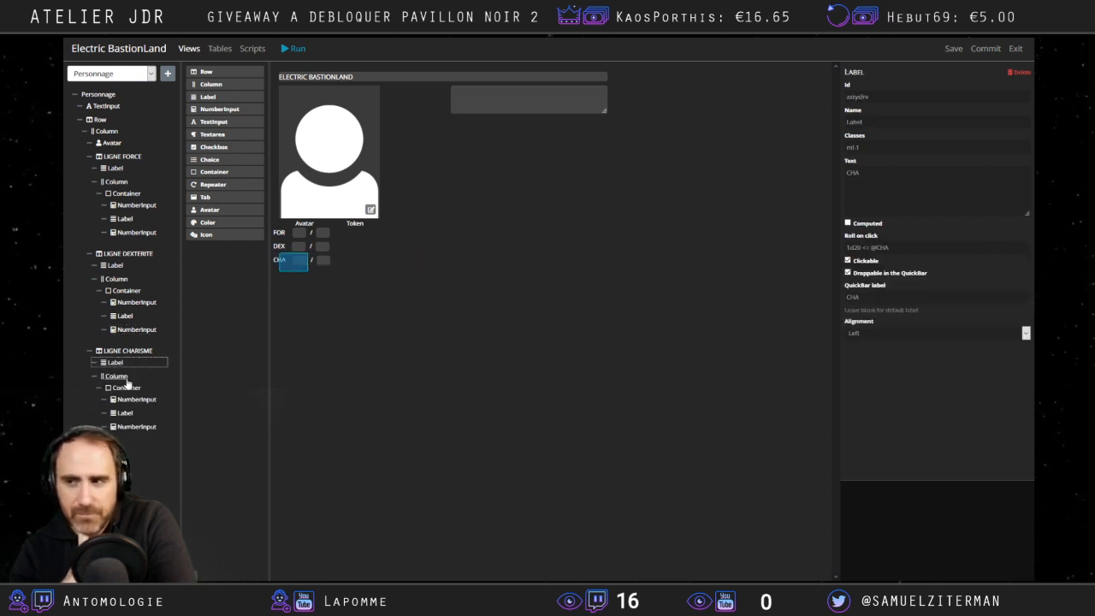
pyautogui.click(126, 377)
pyautogui.click(126, 388)
pyautogui.click(136, 399)
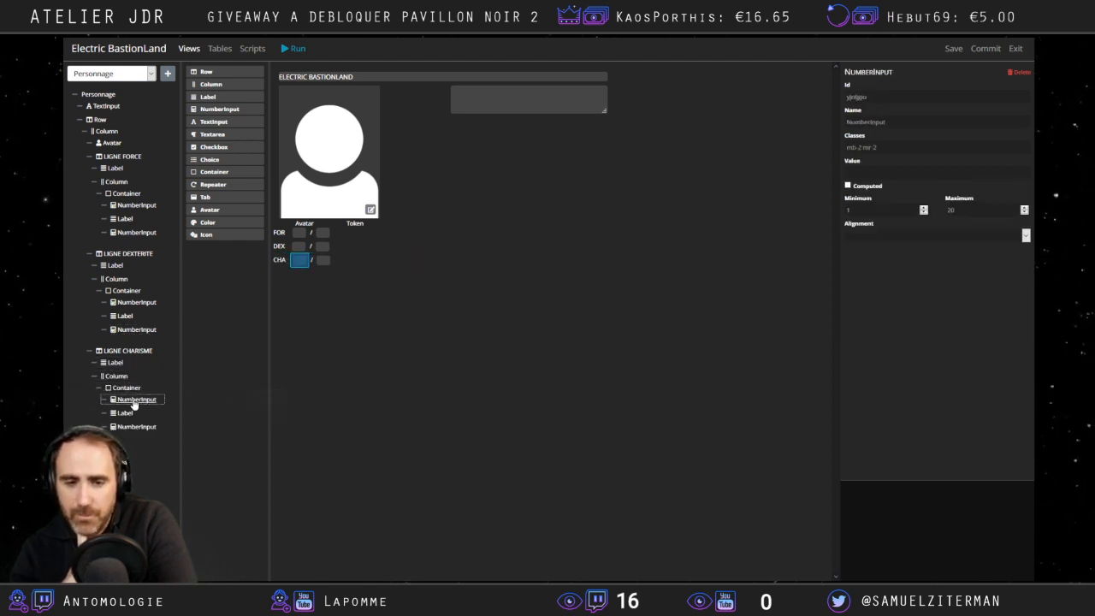
pyautogui.click(127, 414)
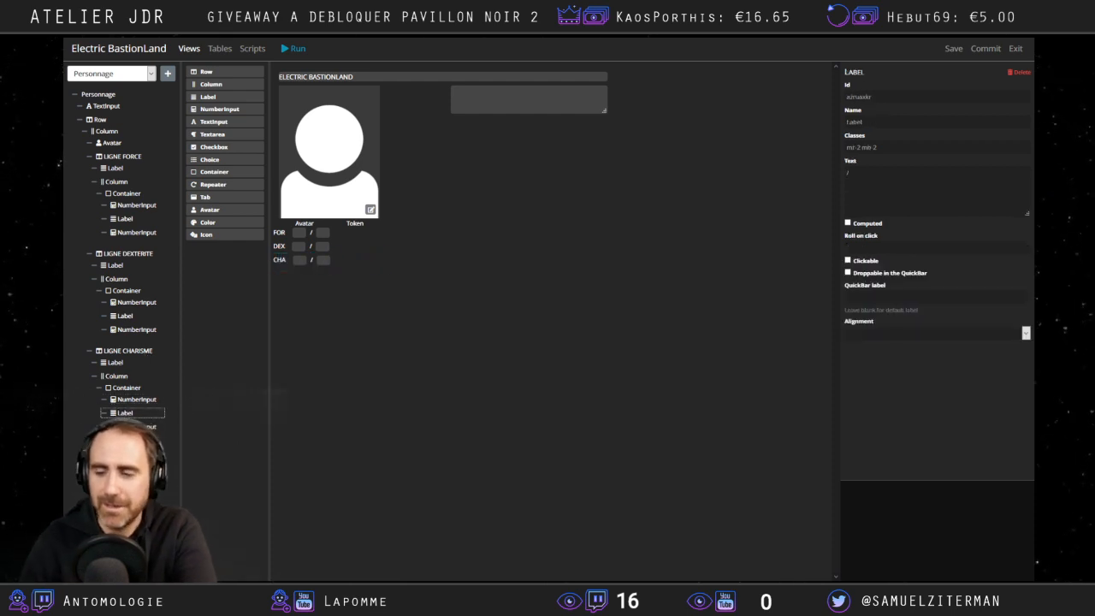
pyautogui.click(140, 427)
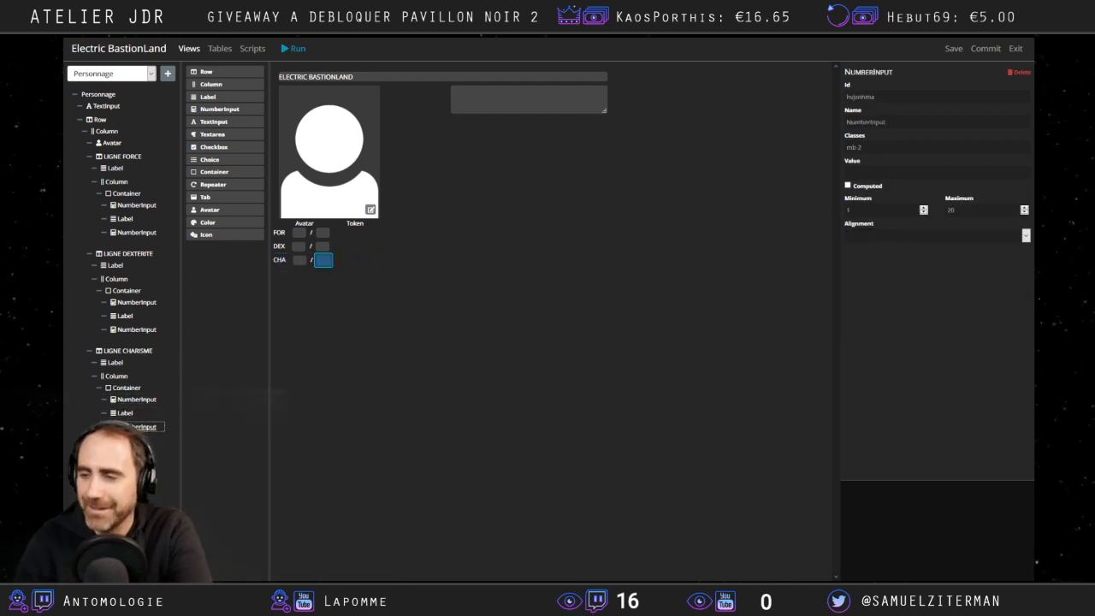
# Recheck the Personnage view, try saving the system again, and highlight the reported error before dismissing it.
pyautogui.click(96, 96)
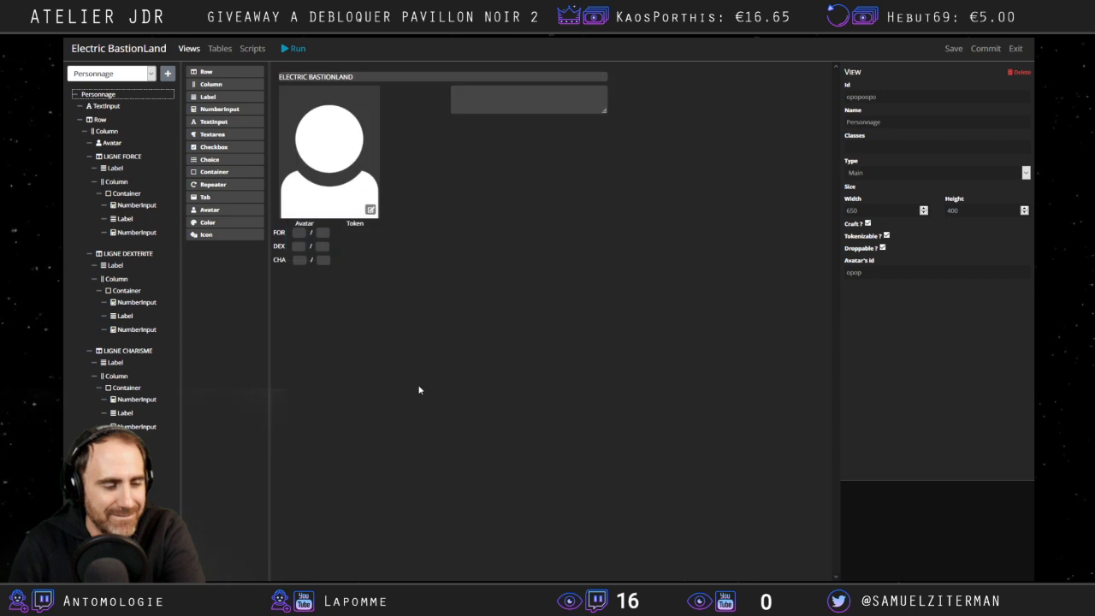
pyautogui.click(949, 49)
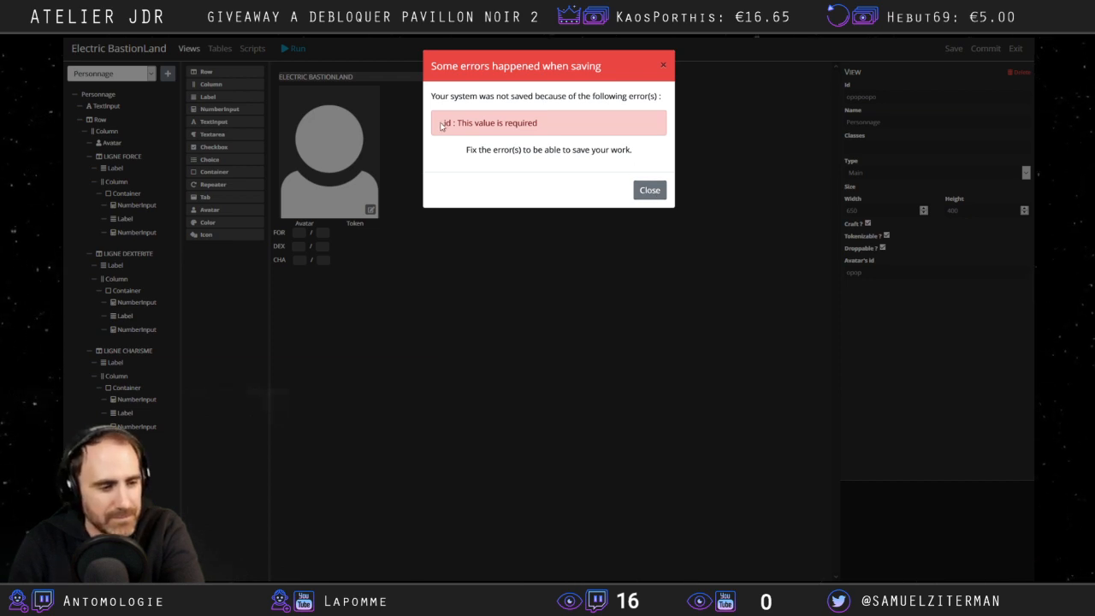
pyautogui.moveTo(442, 125); pyautogui.dragTo(538, 124)
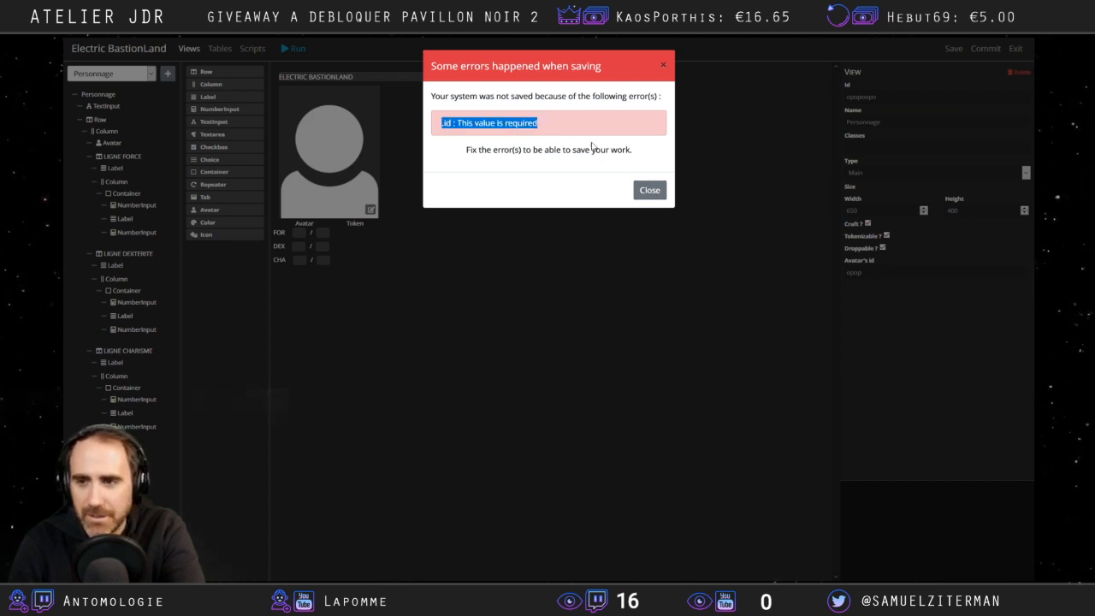
pyautogui.click(650, 190)
# Inspect the id fields of the Personnage view, title TextInput, main row, first column and avatar one by one.
pyautogui.click(128, 97)
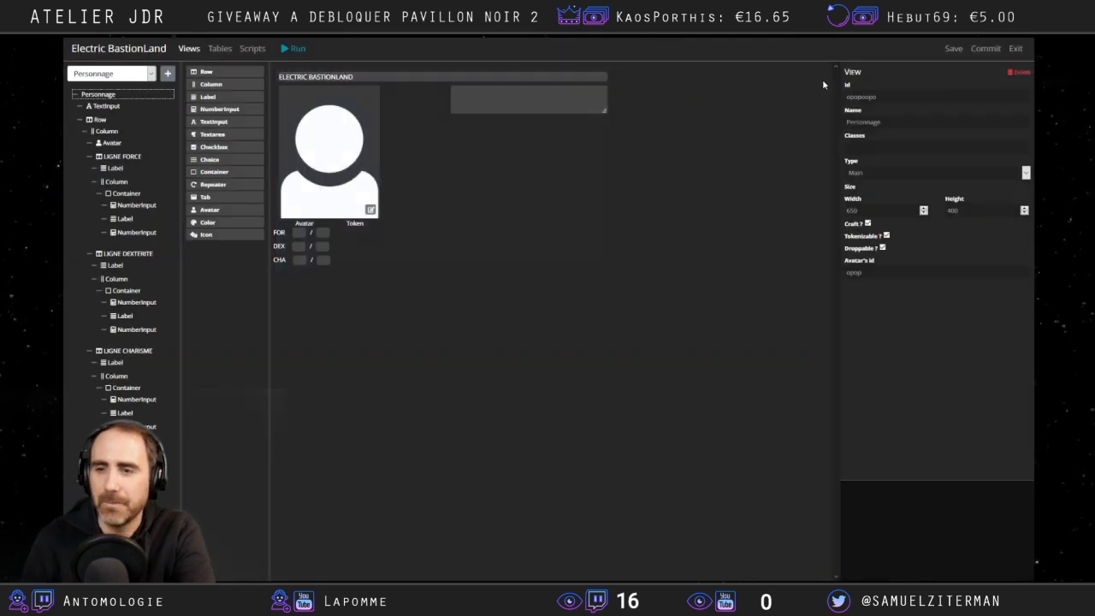
pyautogui.click(916, 97)
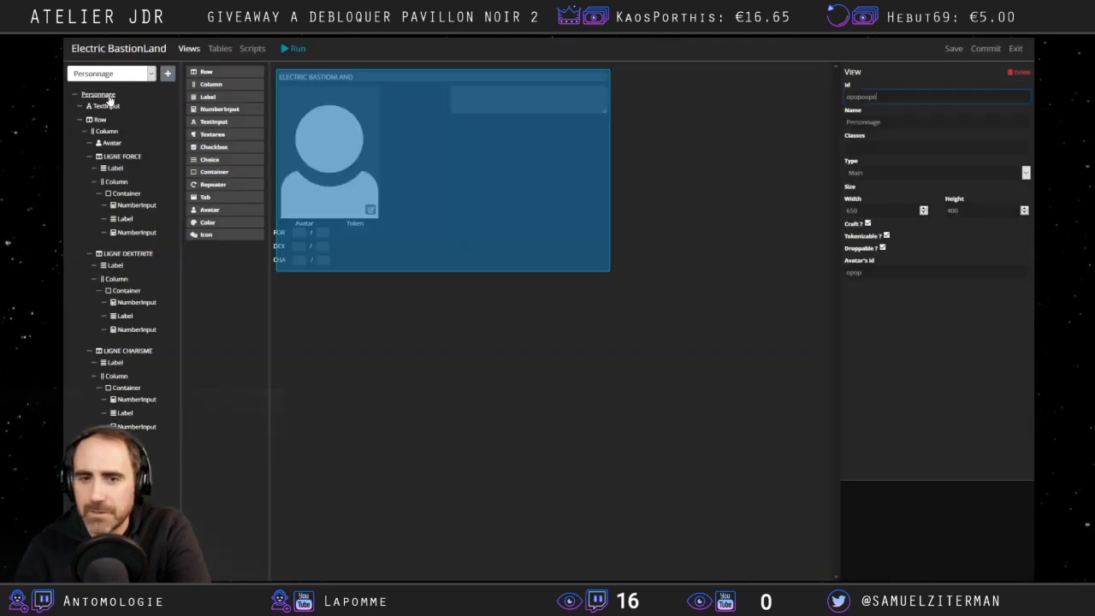
pyautogui.click(107, 106)
pyautogui.click(894, 98)
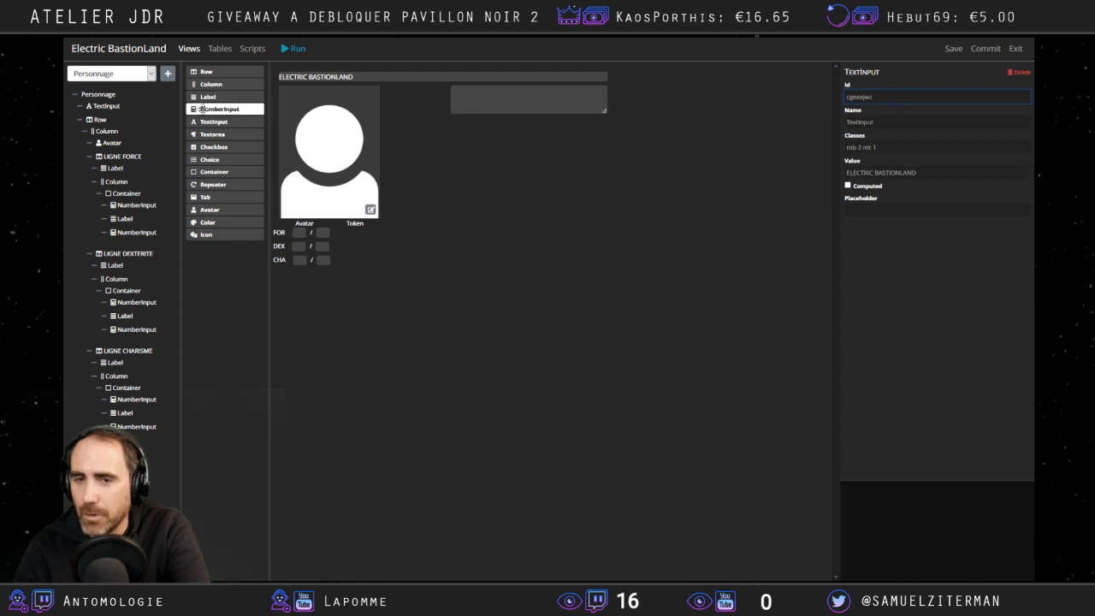
pyautogui.click(100, 119)
pyautogui.click(901, 99)
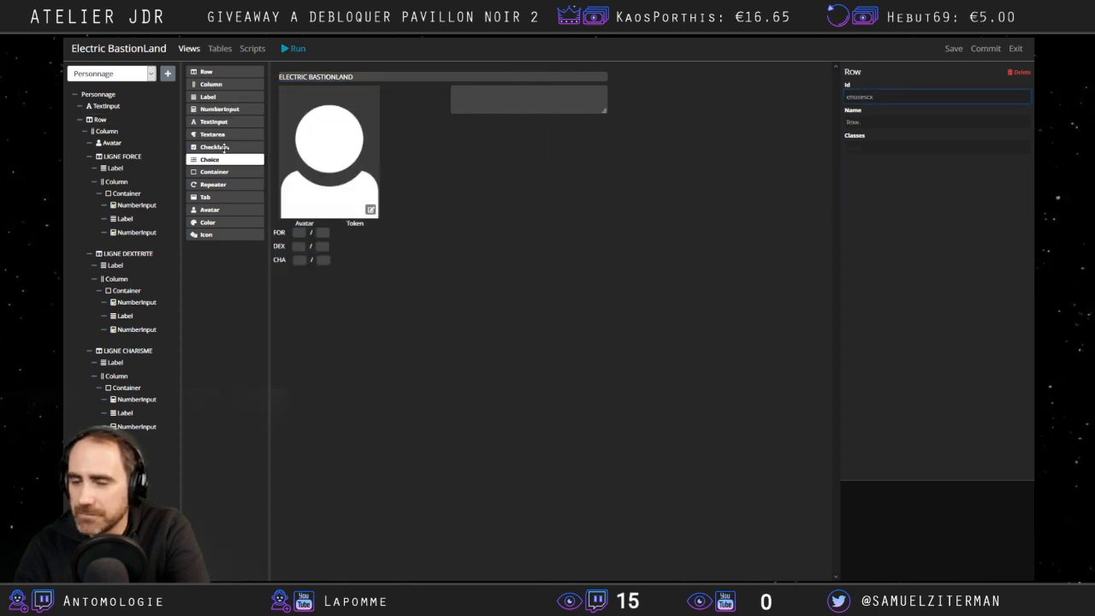
pyautogui.click(91, 133)
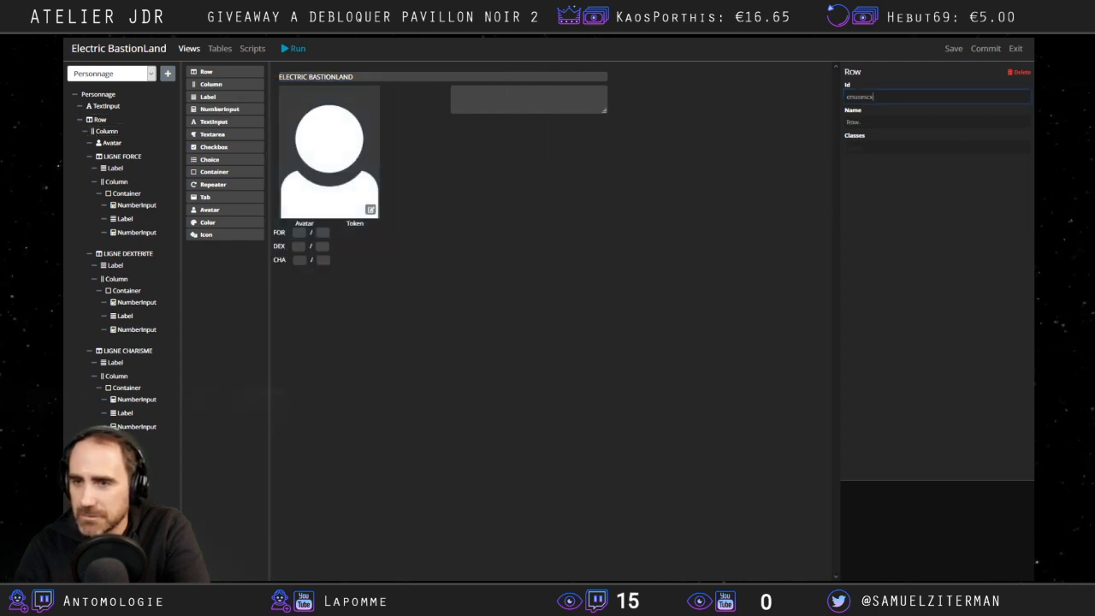
pyautogui.click(103, 131)
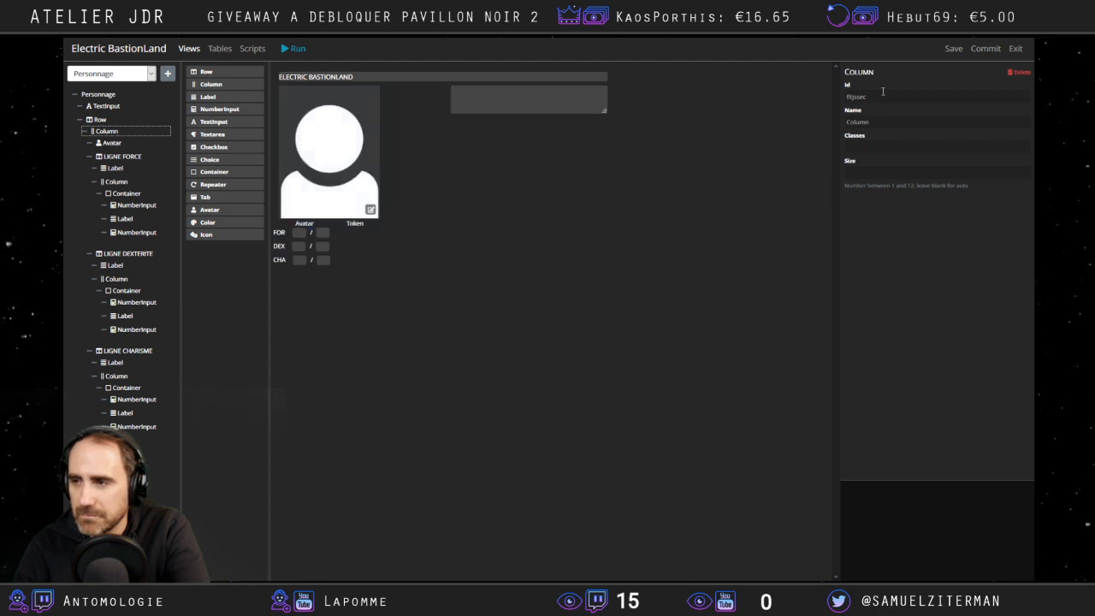
pyautogui.click(883, 94)
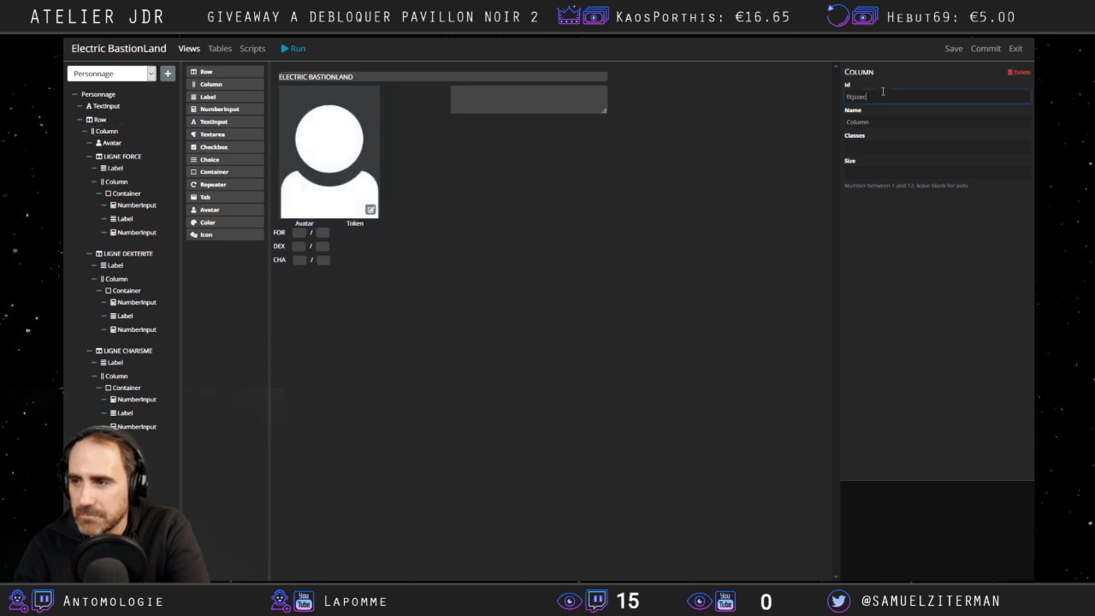
pyautogui.click(109, 146)
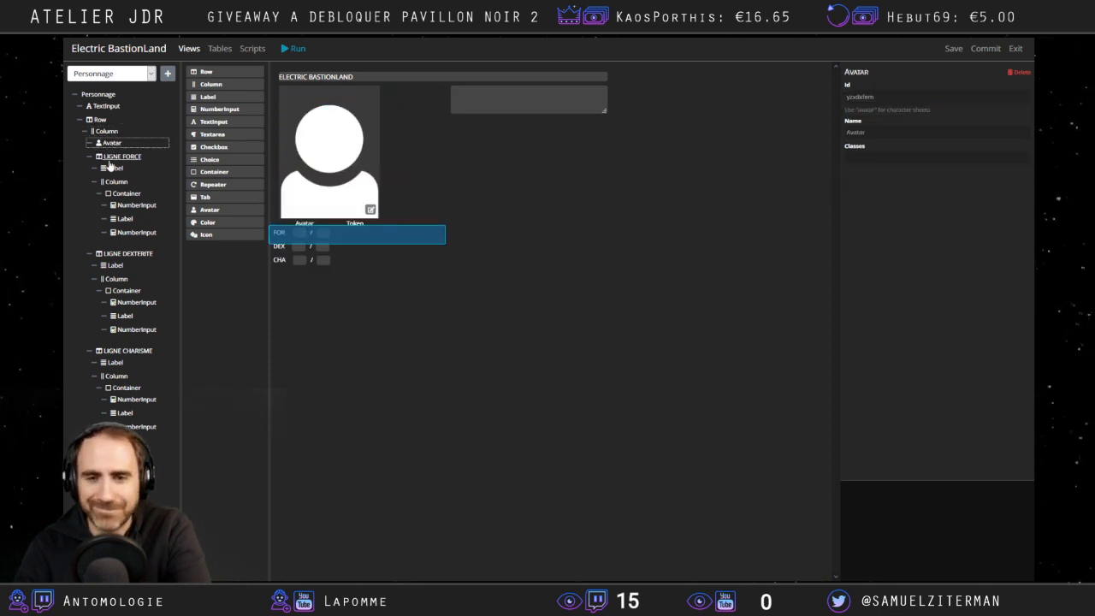
pyautogui.moveTo(854, 97); pyautogui.dragTo(878, 97)
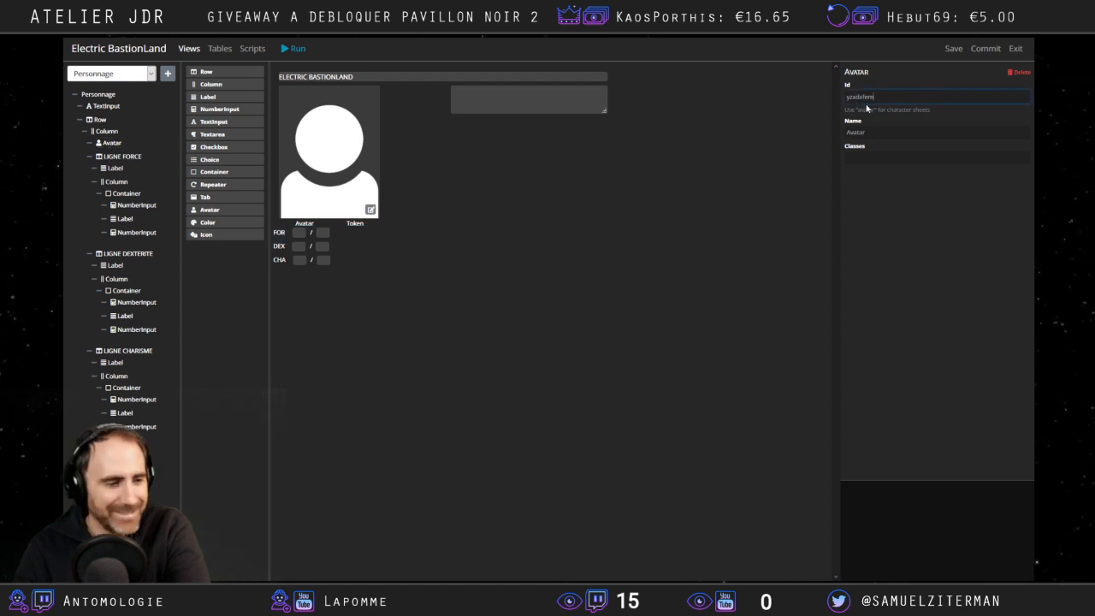
# Inspect the ids of the LIGNE FORCE row, its container, both number inputs and the slash label.
pyautogui.click(114, 157)
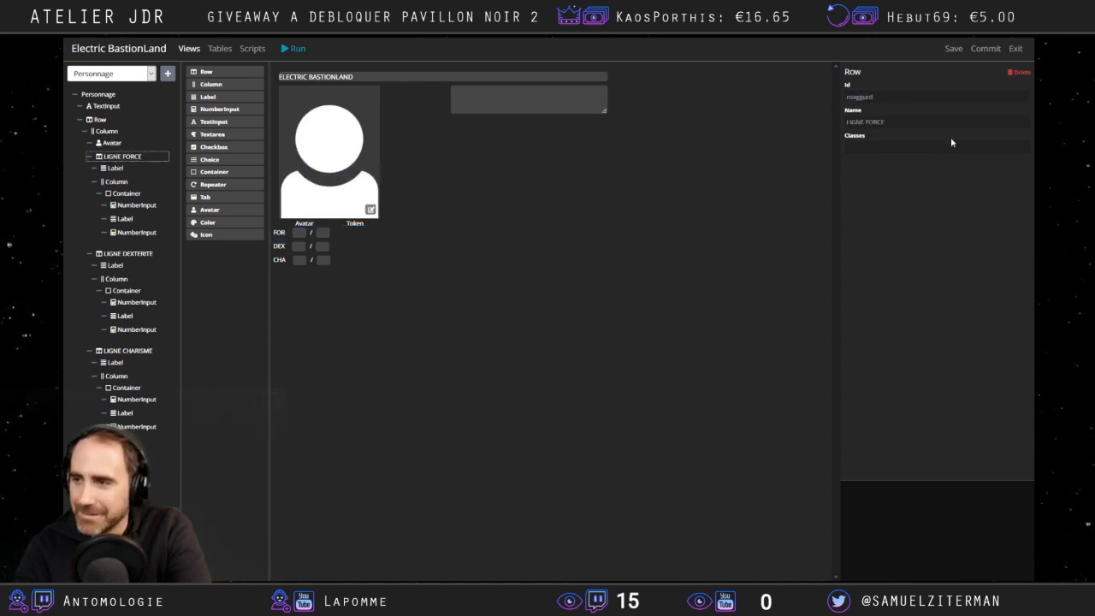
pyautogui.click(127, 194)
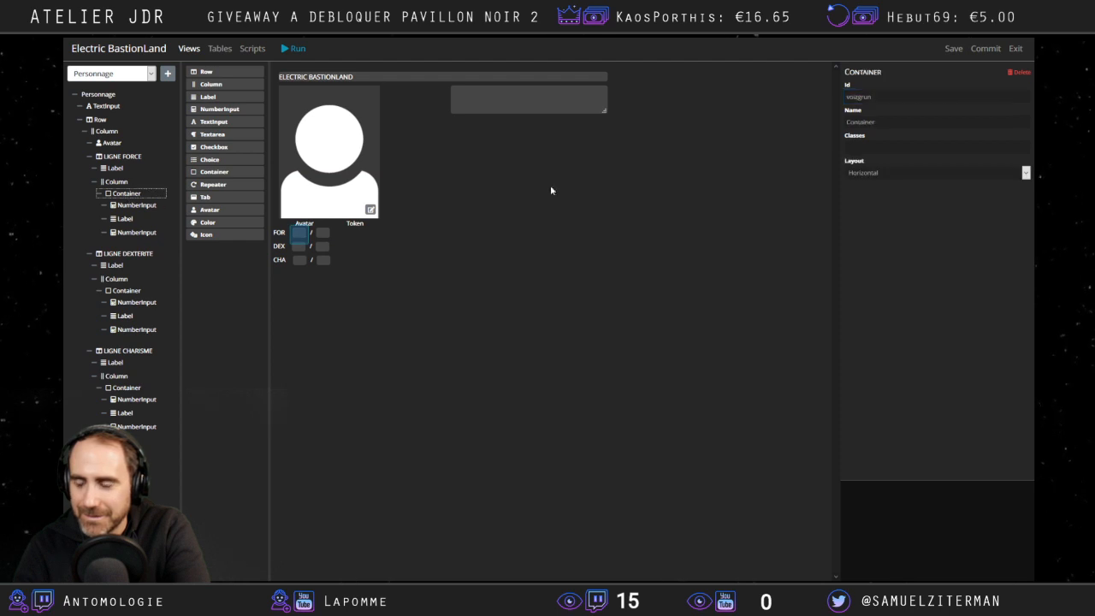
pyautogui.click(910, 97)
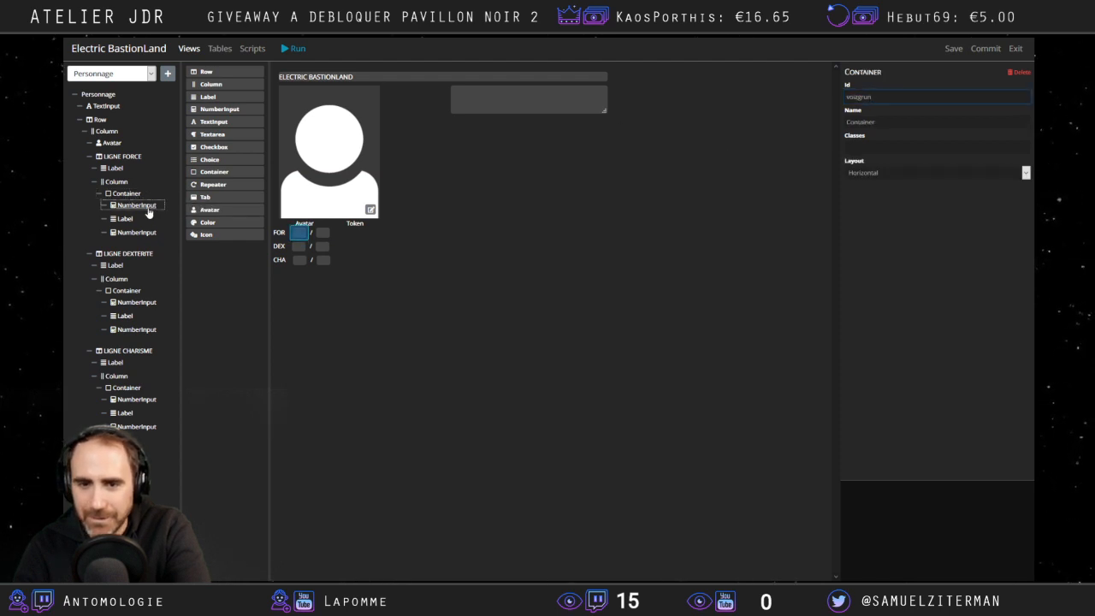
pyautogui.click(147, 210)
pyautogui.click(880, 97)
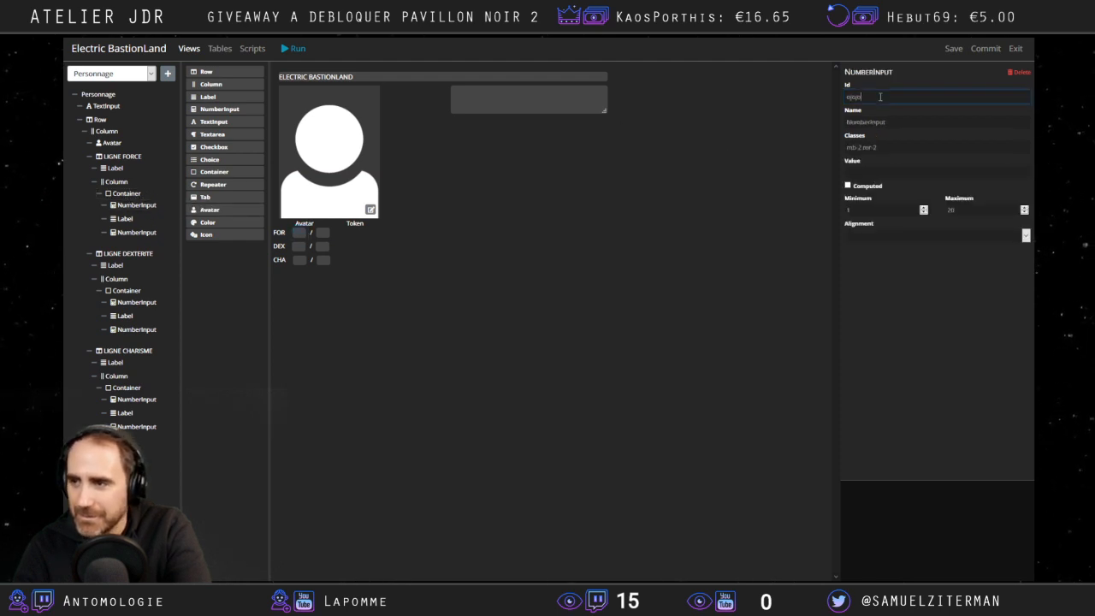
pyautogui.click(125, 219)
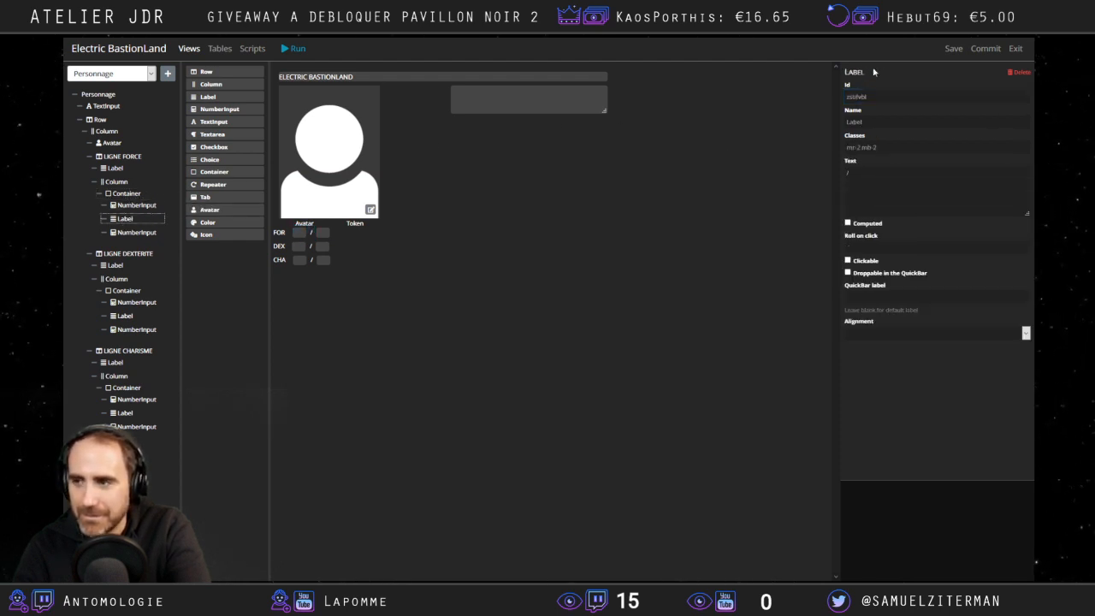
pyautogui.click(143, 232)
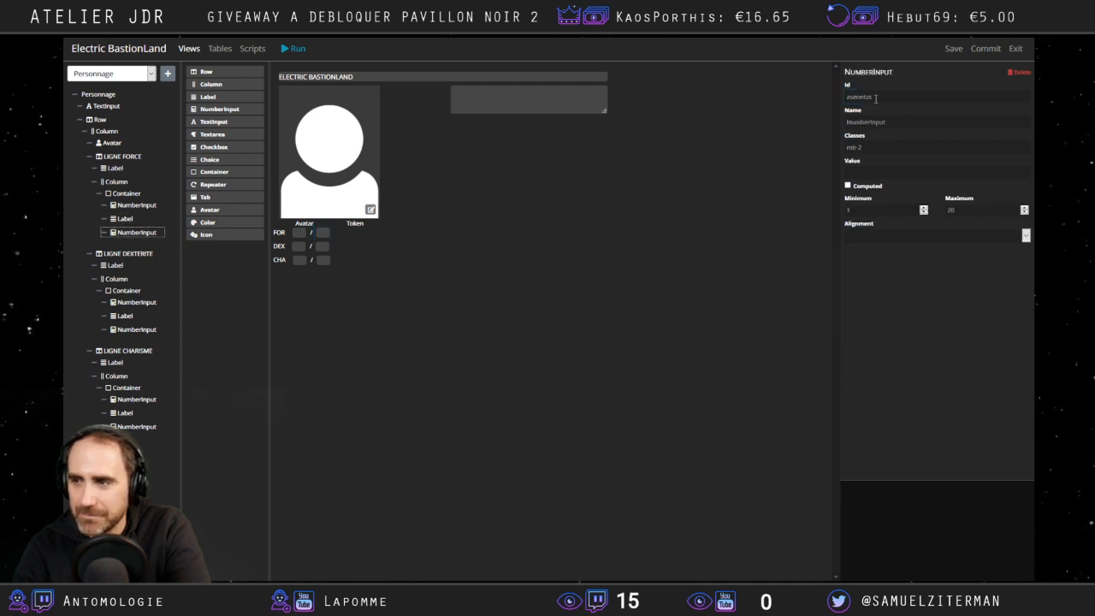
# Inspect the ids of the LIGNE DEXTERITE row, its column, container, slash label and number inputs.
pyautogui.click(101, 253)
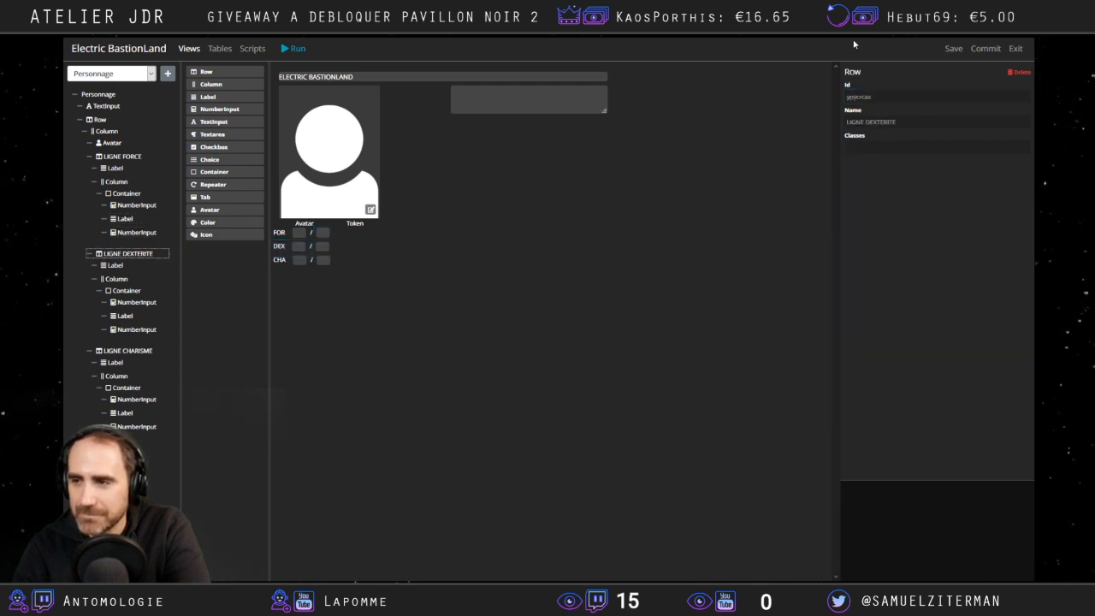
pyautogui.click(137, 281)
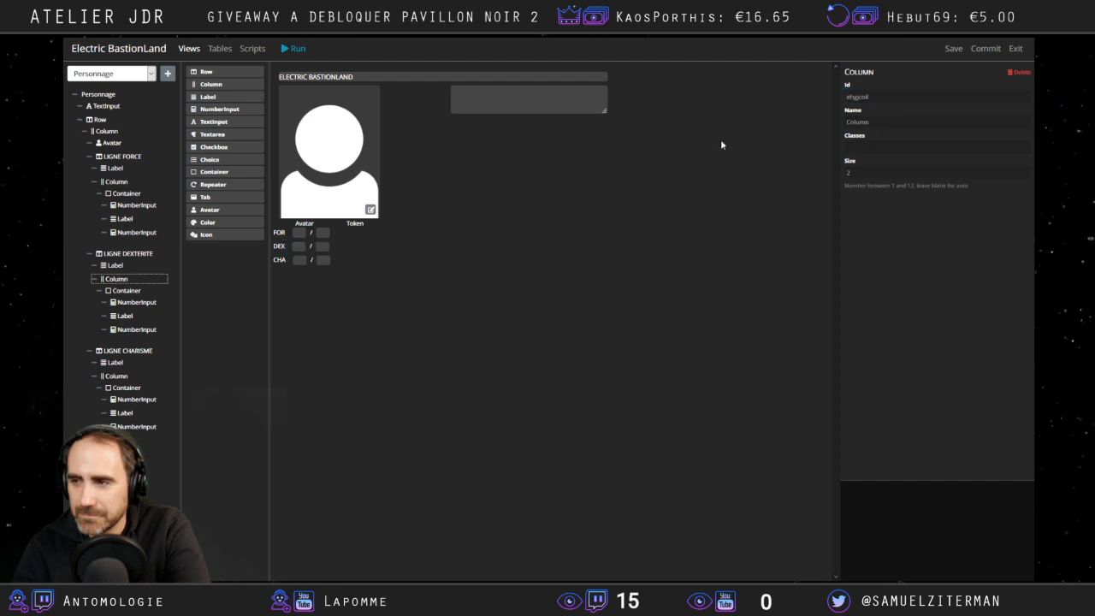
pyautogui.click(126, 290)
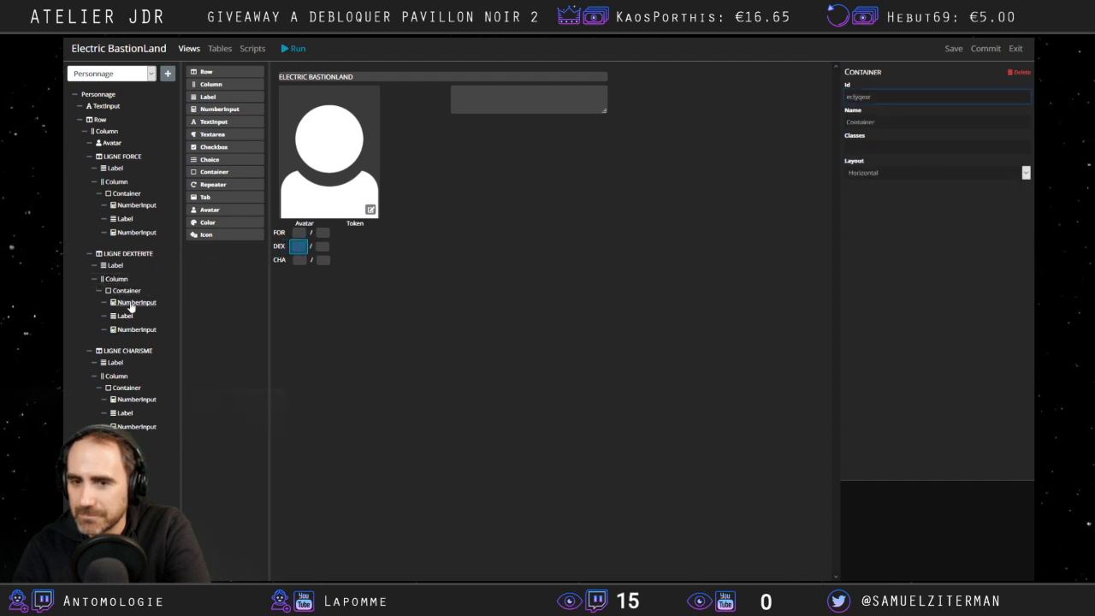
pyautogui.click(133, 302)
pyautogui.click(889, 94)
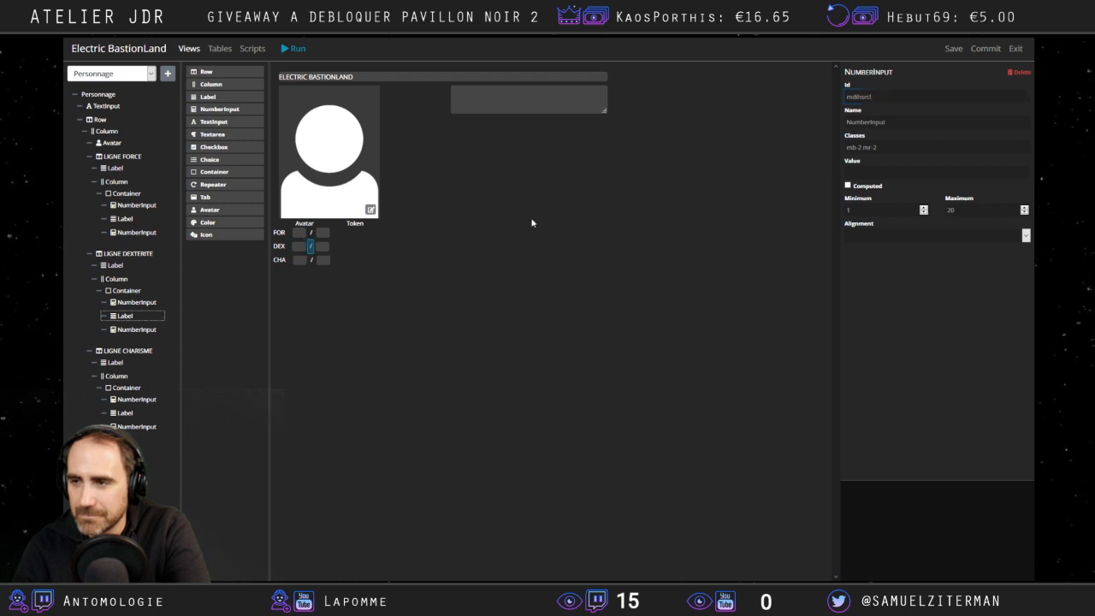
pyautogui.click(136, 329)
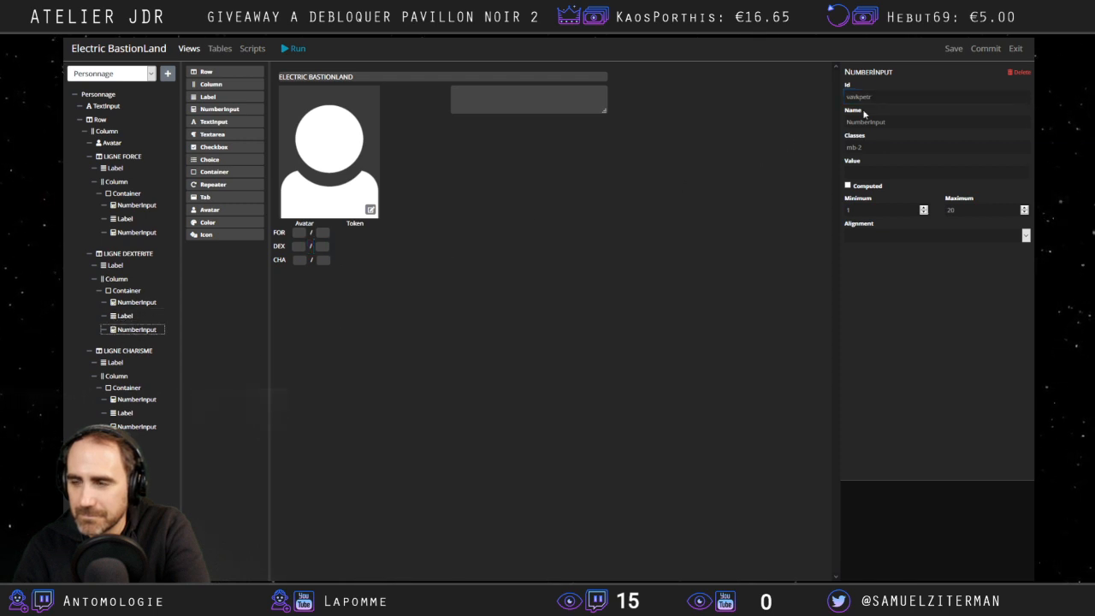
# Inspect the ids of the LIGNE CHARISME row, its CHA label, container, slash label and both number inputs.
pyautogui.click(124, 351)
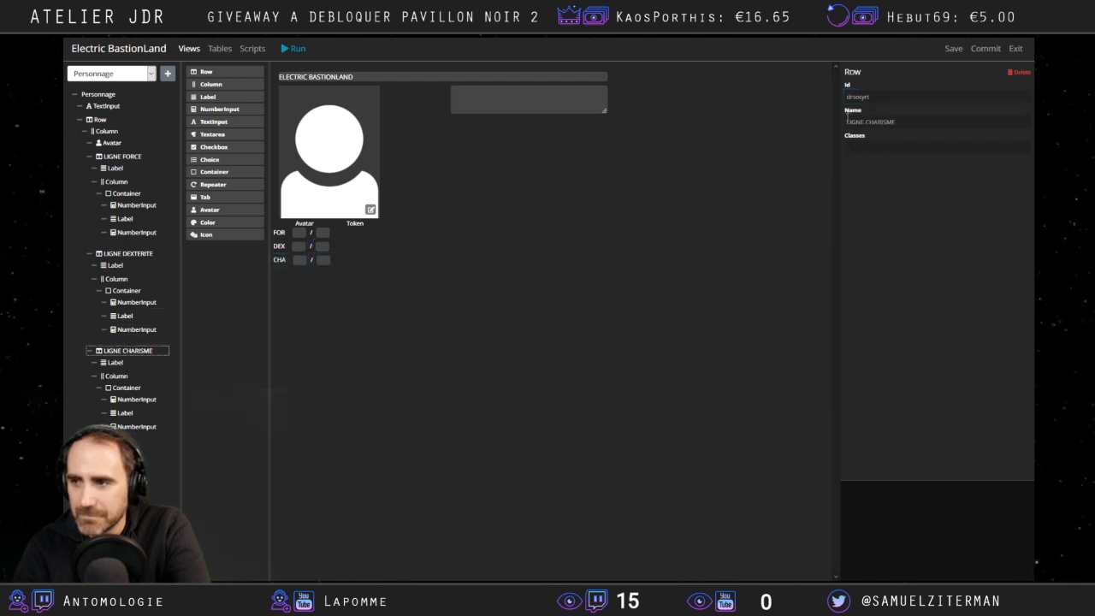
pyautogui.click(115, 362)
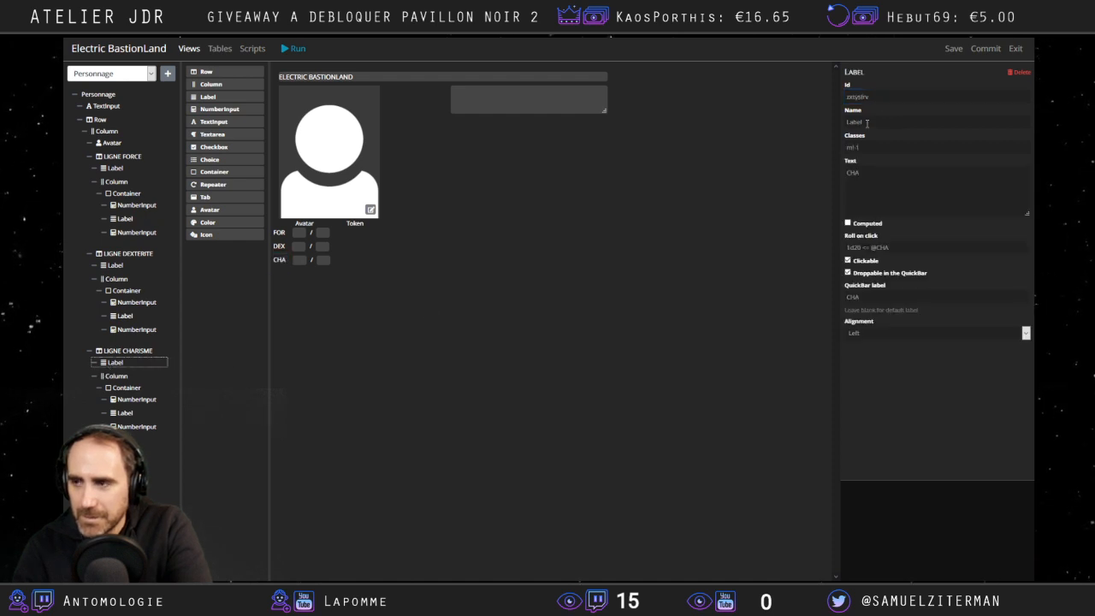
pyautogui.click(125, 388)
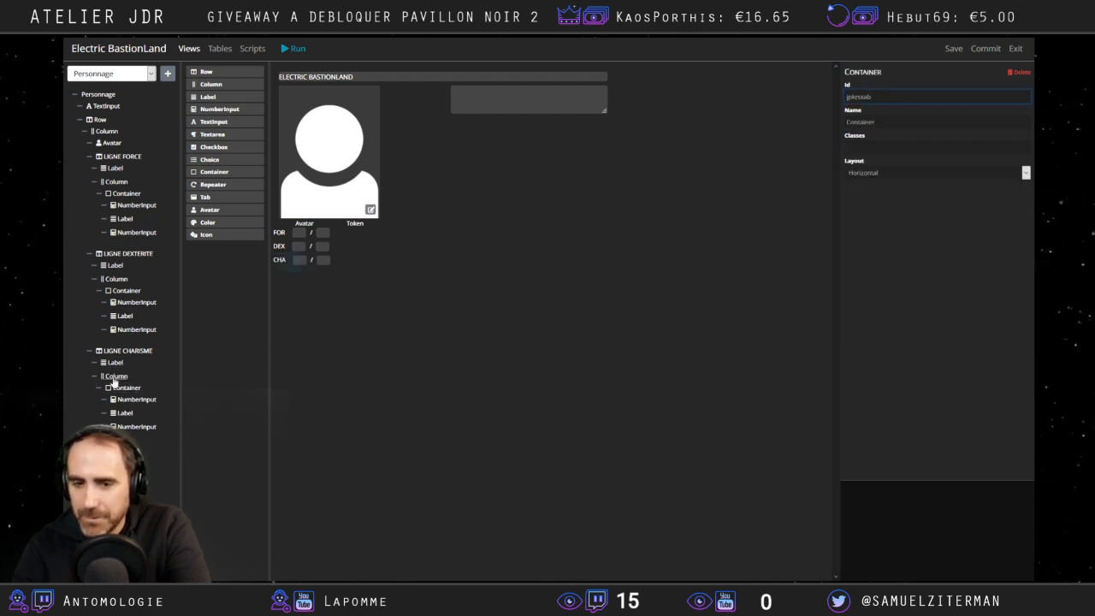
pyautogui.click(135, 399)
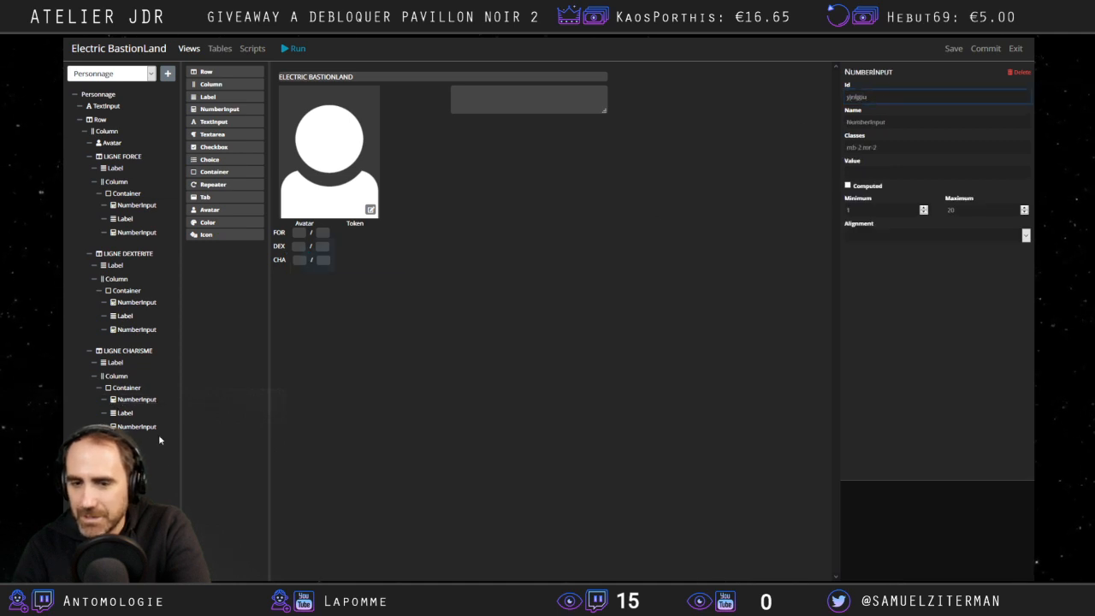
pyautogui.click(138, 415)
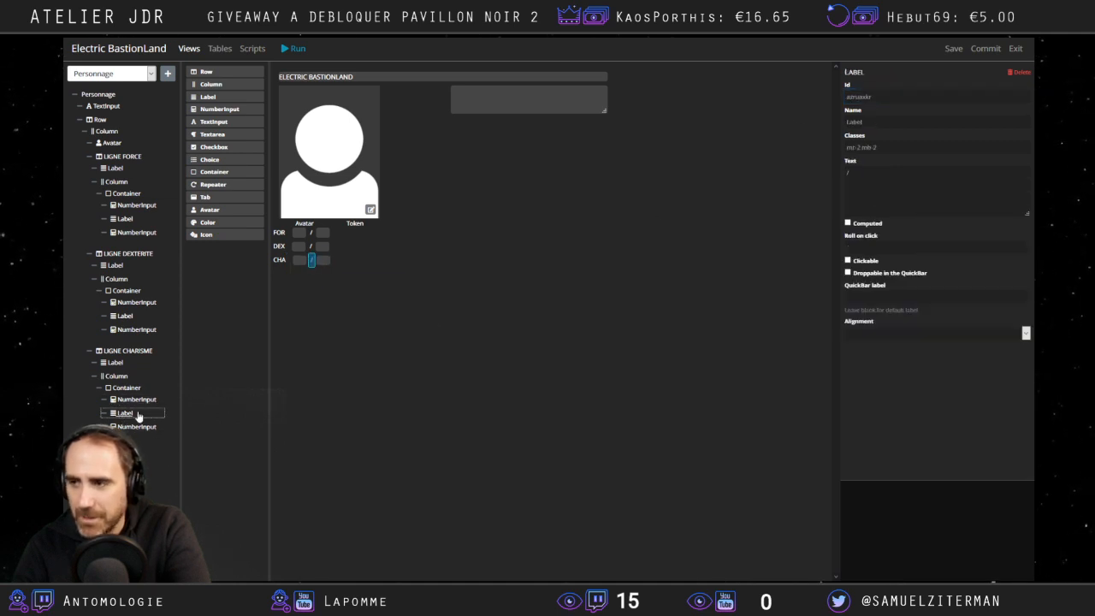
pyautogui.click(887, 100)
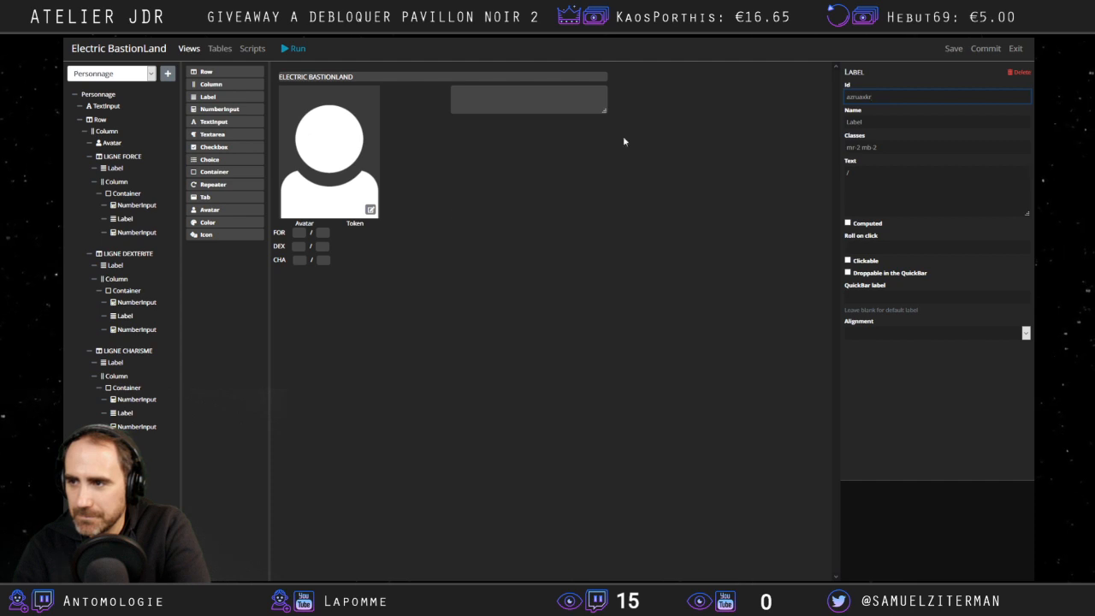
pyautogui.click(137, 426)
pyautogui.click(910, 96)
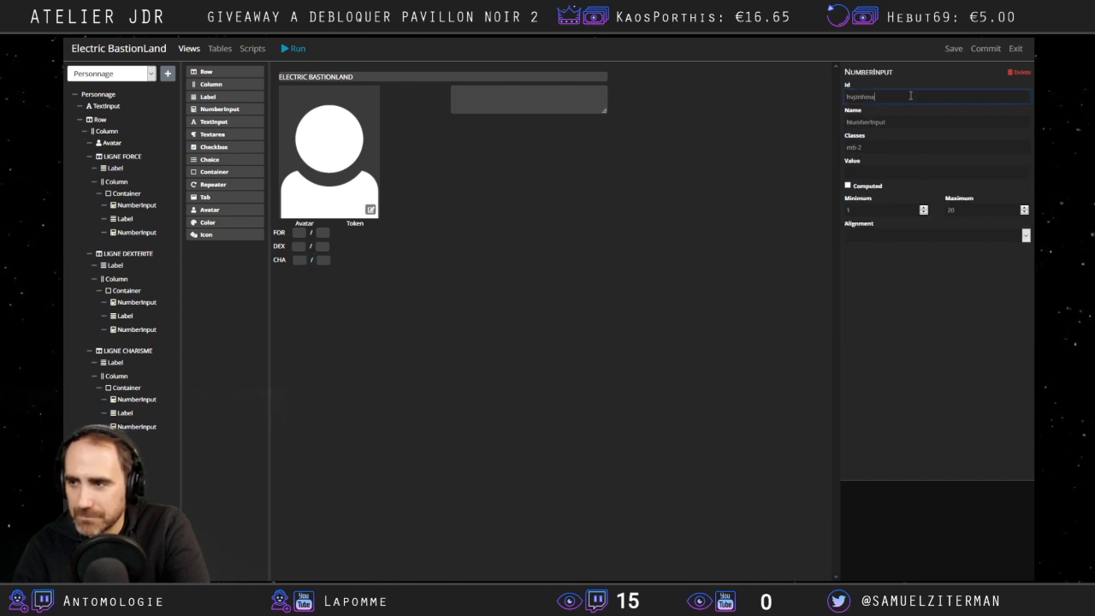
# Check the ids of the second column, the Textarea and the Container below it, and retry saving the system, dismissing the error.
pyautogui.click(154, 451)
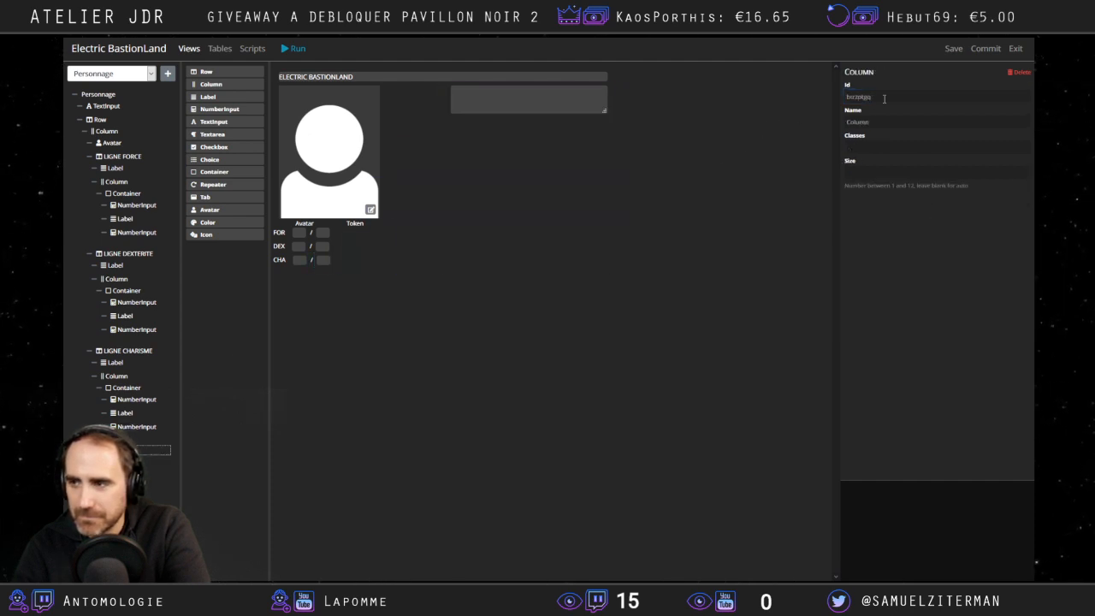
pyautogui.click(573, 103)
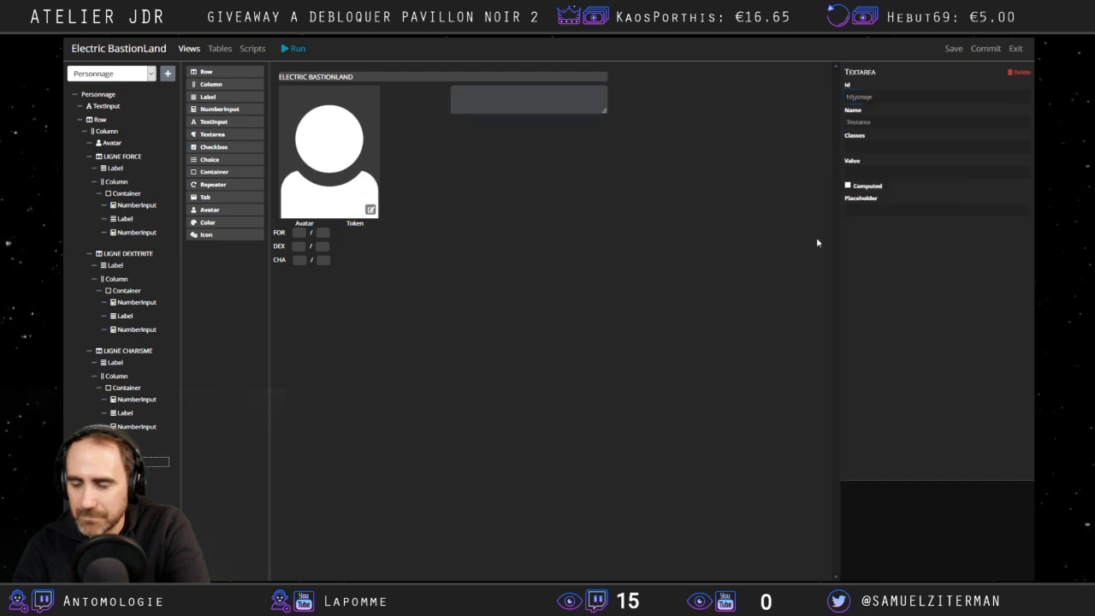
pyautogui.click(898, 96)
pyautogui.click(154, 480)
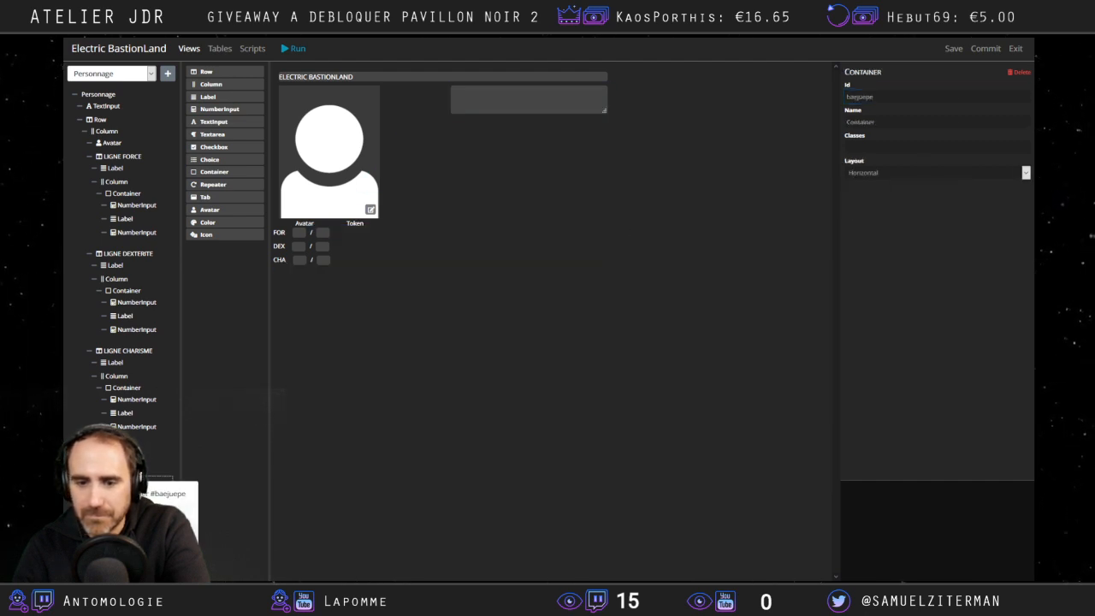
pyautogui.click(154, 533)
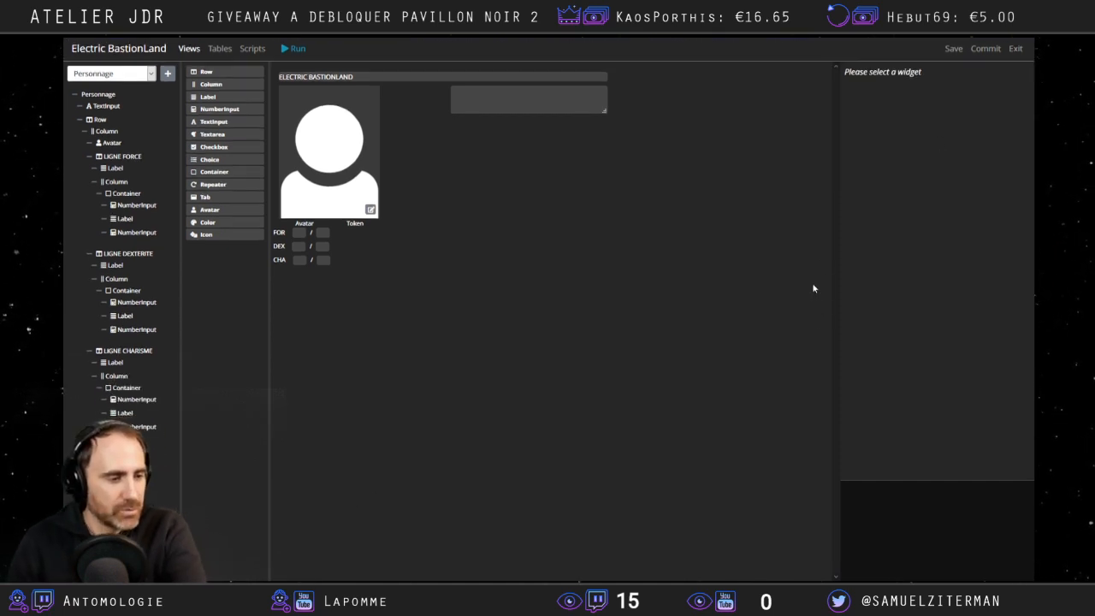
pyautogui.click(953, 48)
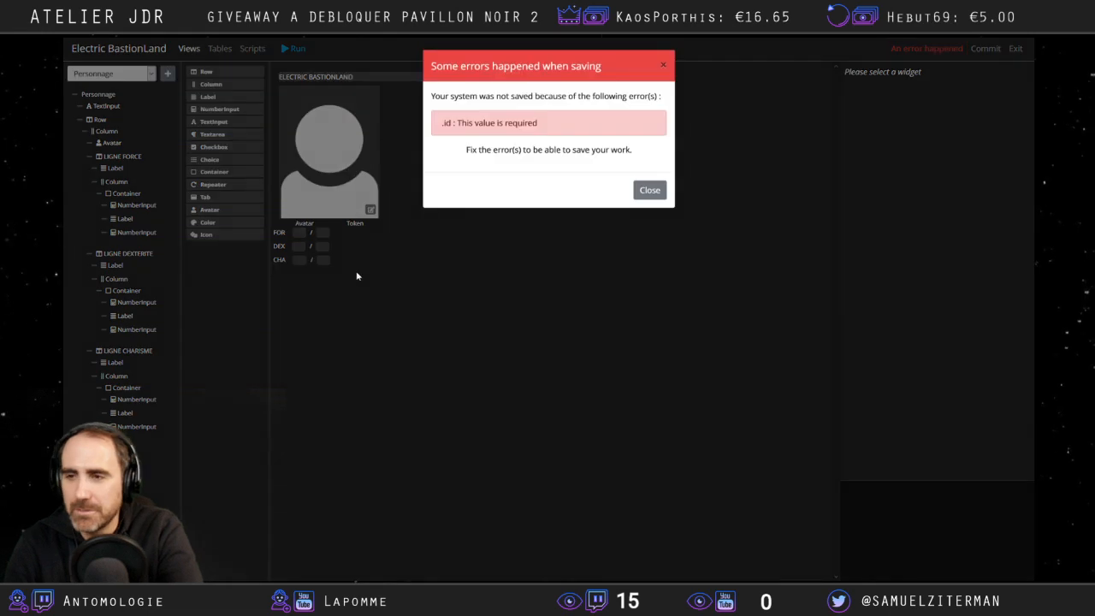
pyautogui.click(650, 188)
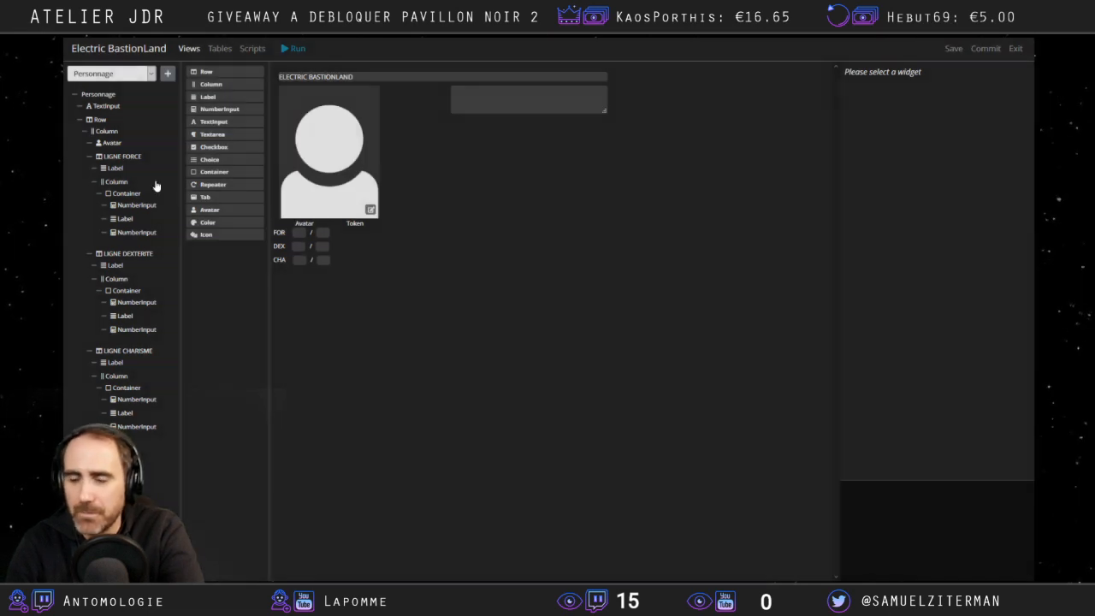
# Recheck the ids of the Personnage view, title TextInput, main row, first column and avatar.
pyautogui.click(99, 94)
pyautogui.click(103, 108)
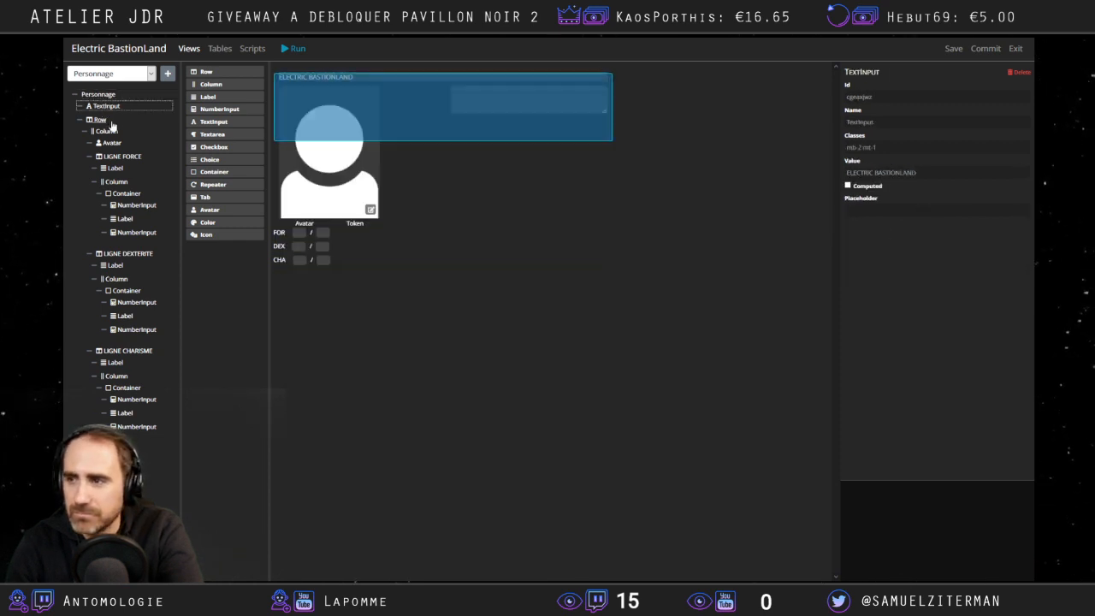
pyautogui.click(106, 121)
pyautogui.click(105, 131)
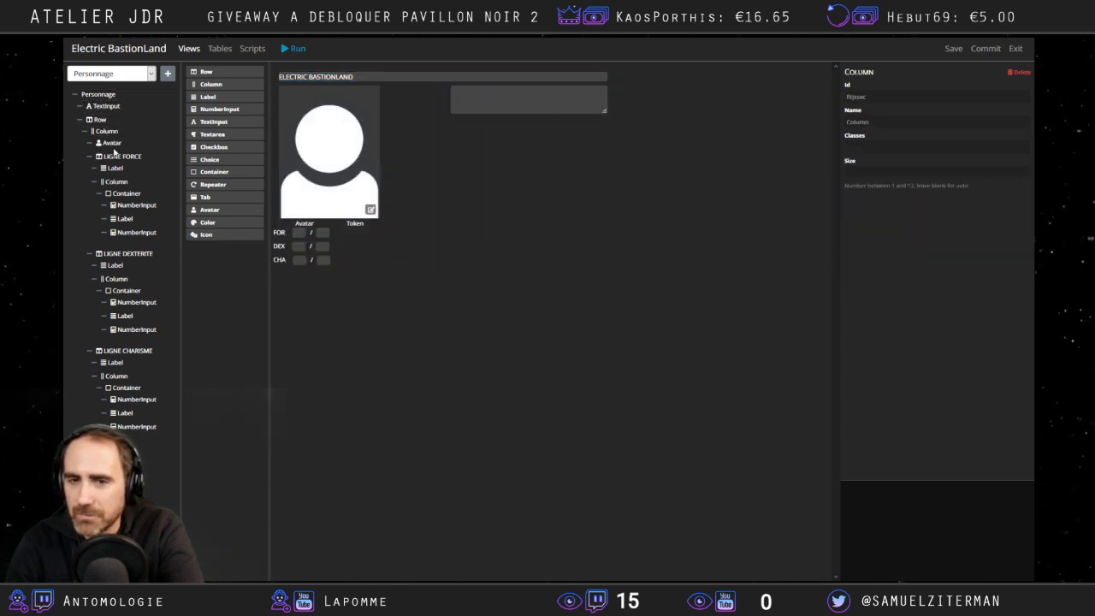
pyautogui.click(112, 145)
# Go back over the ids of the LIGNE FORCE row and each label, column, container and number input inside it.
pyautogui.click(109, 157)
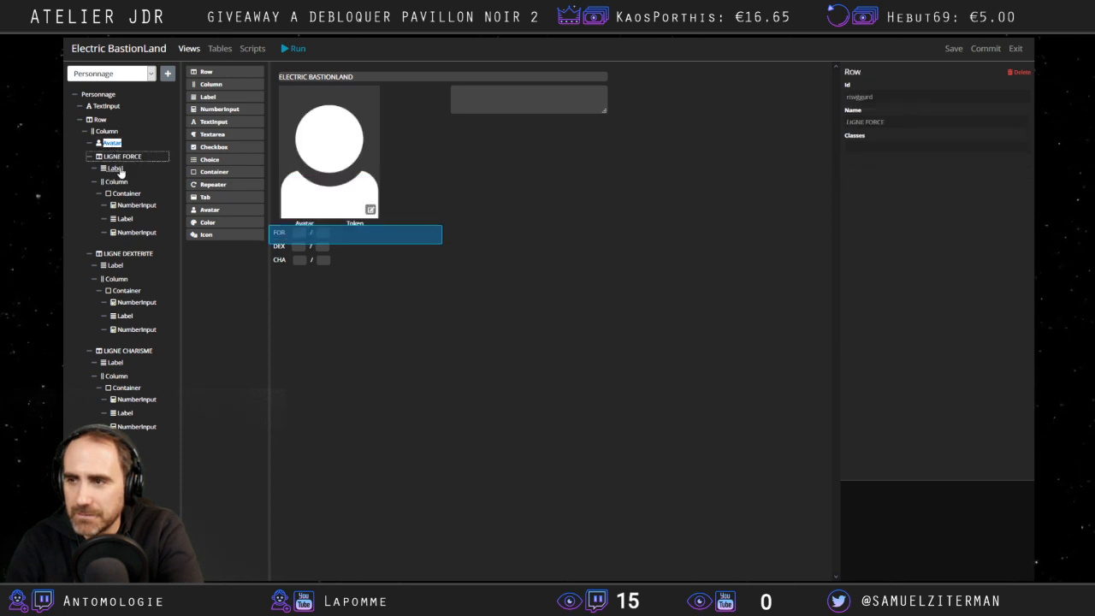
pyautogui.click(118, 169)
pyautogui.click(115, 182)
pyautogui.click(121, 193)
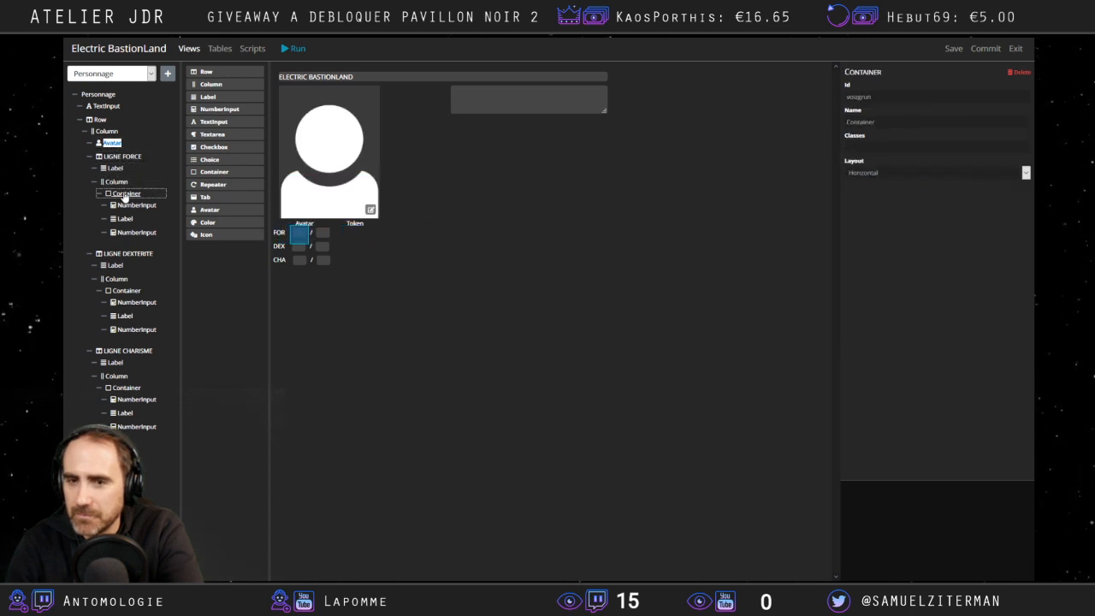
pyautogui.click(127, 206)
pyautogui.click(126, 220)
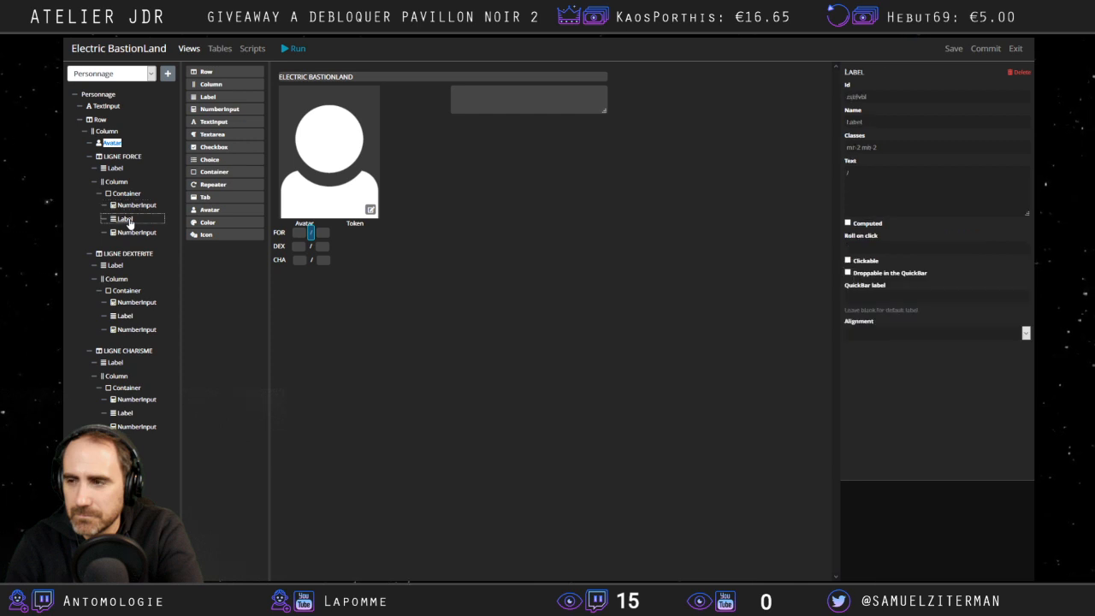
pyautogui.click(133, 231)
# Append "klkk" to the id of the first NumberInput in LIGNE FORCE.
pyautogui.click(130, 205)
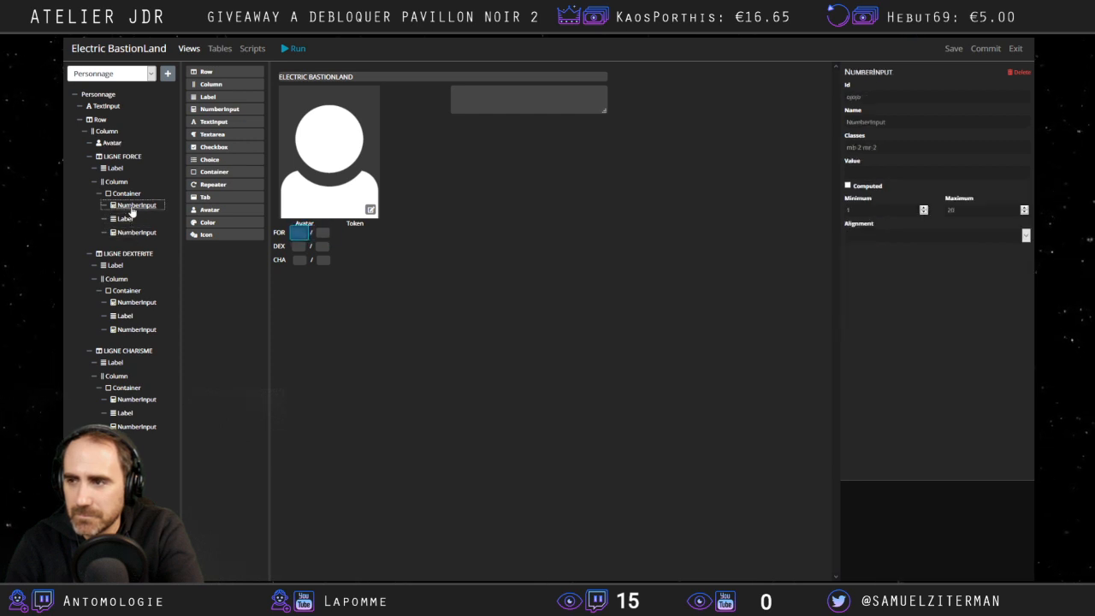
pyautogui.click(876, 96)
pyautogui.write('klkk')
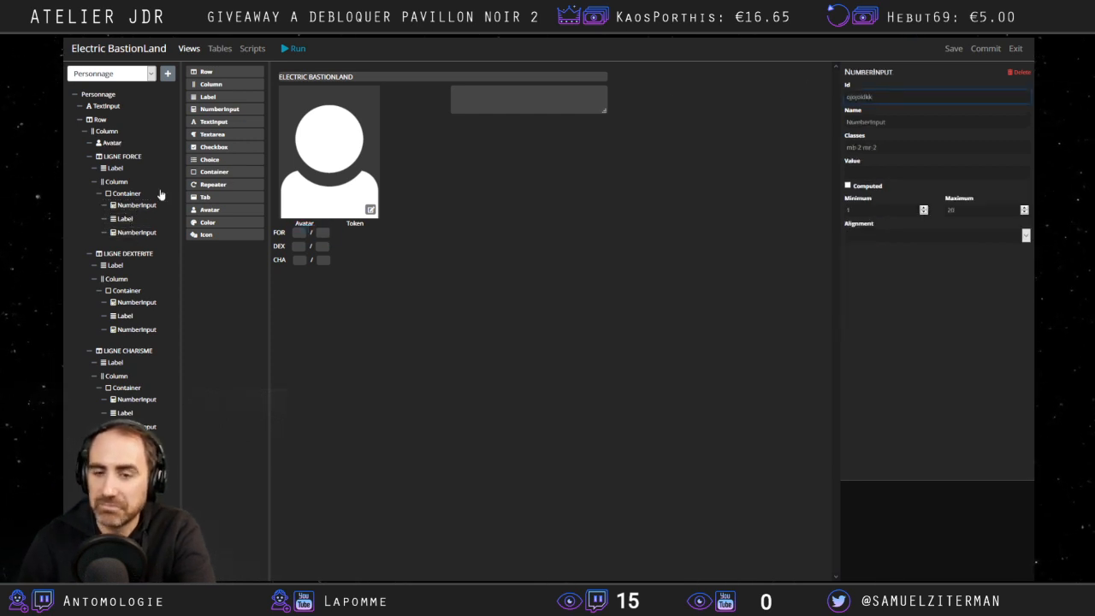
# Recheck the ids of the slash label and second NumberInput in LIGNE FORCE and of every element in LIGNE DEXTERITE.
pyautogui.click(126, 220)
pyautogui.click(134, 233)
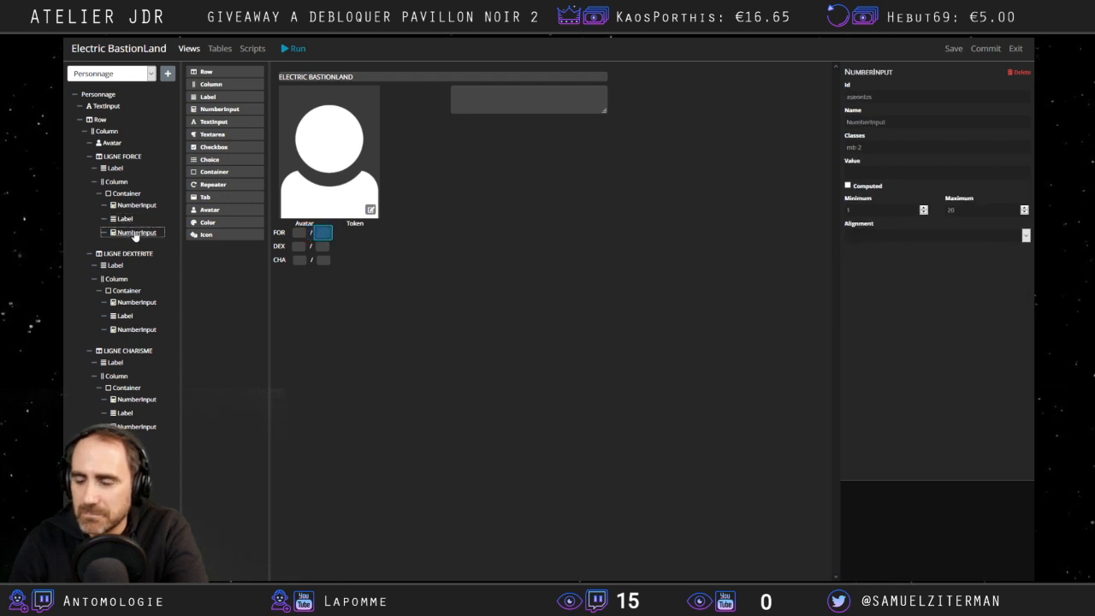
pyautogui.click(129, 253)
pyautogui.click(115, 265)
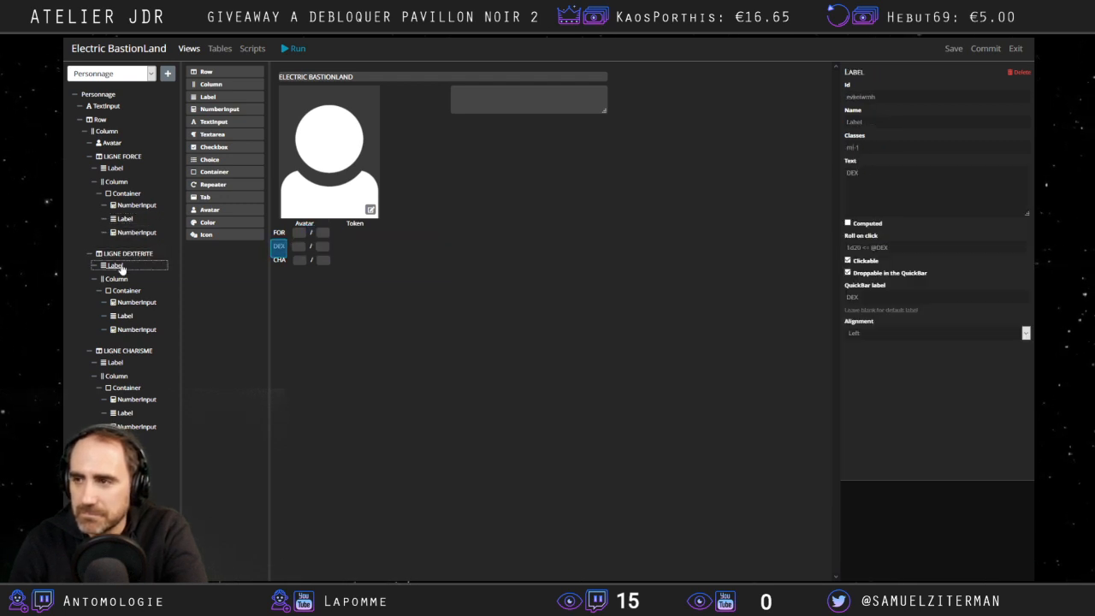
pyautogui.click(118, 280)
pyautogui.click(124, 291)
pyautogui.click(128, 303)
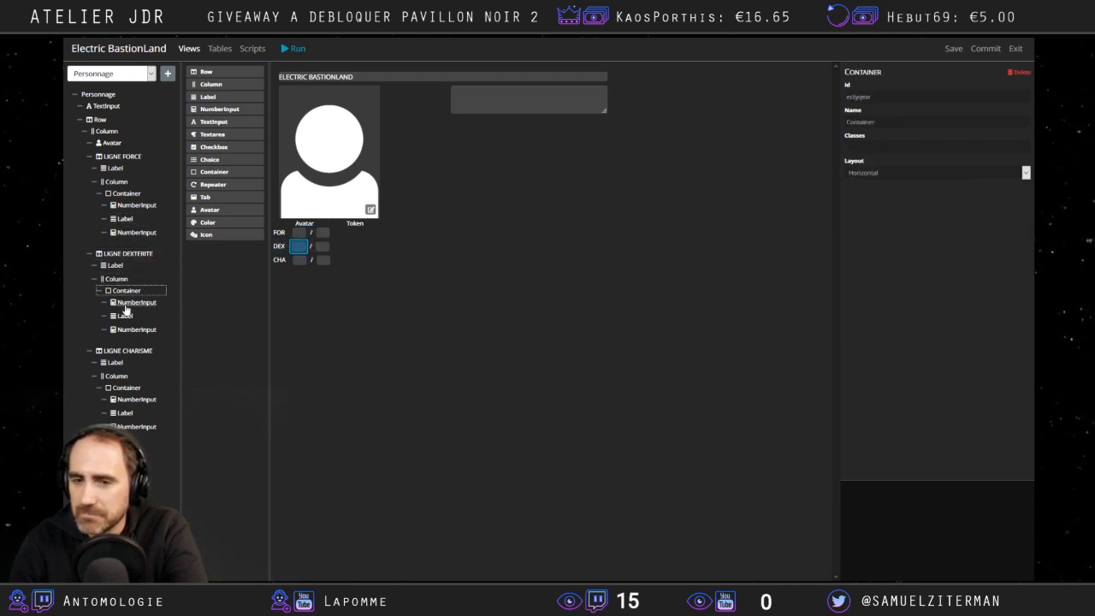
pyautogui.click(125, 316)
pyautogui.click(129, 331)
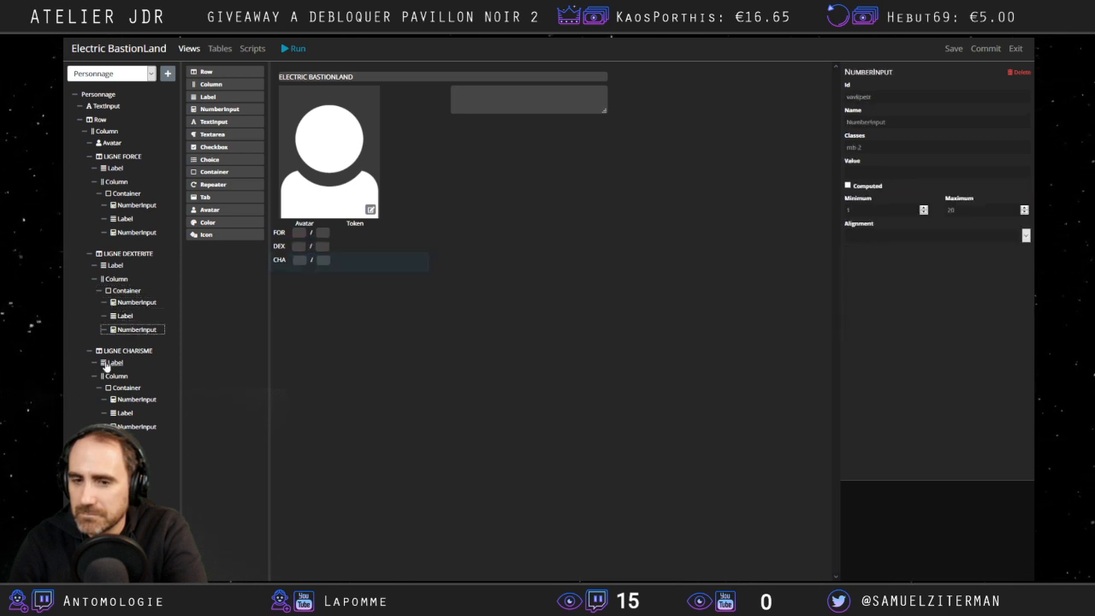
# Recheck the ids of the LIGNE CHARISME row, label and column, and try saving the system again, dismissing the error.
pyautogui.click(117, 352)
pyautogui.click(117, 361)
pyautogui.click(110, 377)
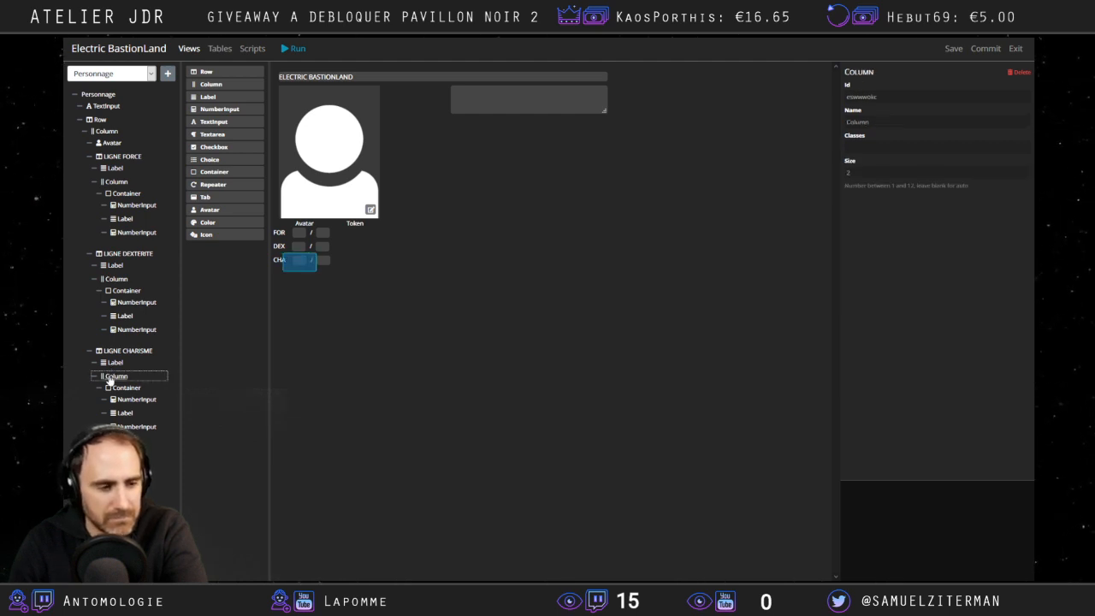
pyautogui.click(953, 48)
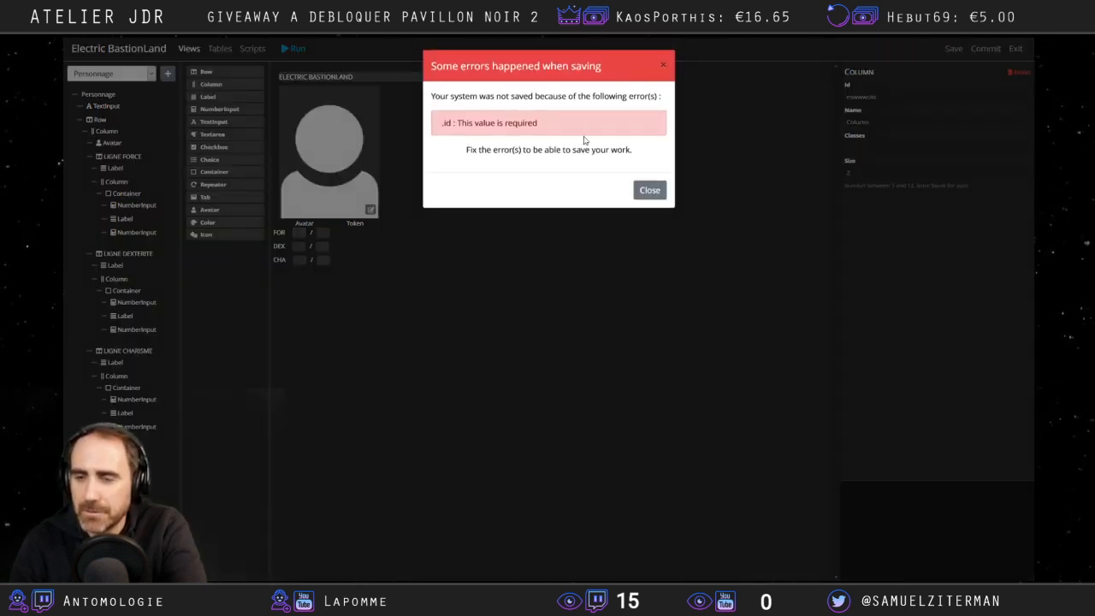
pyautogui.click(649, 191)
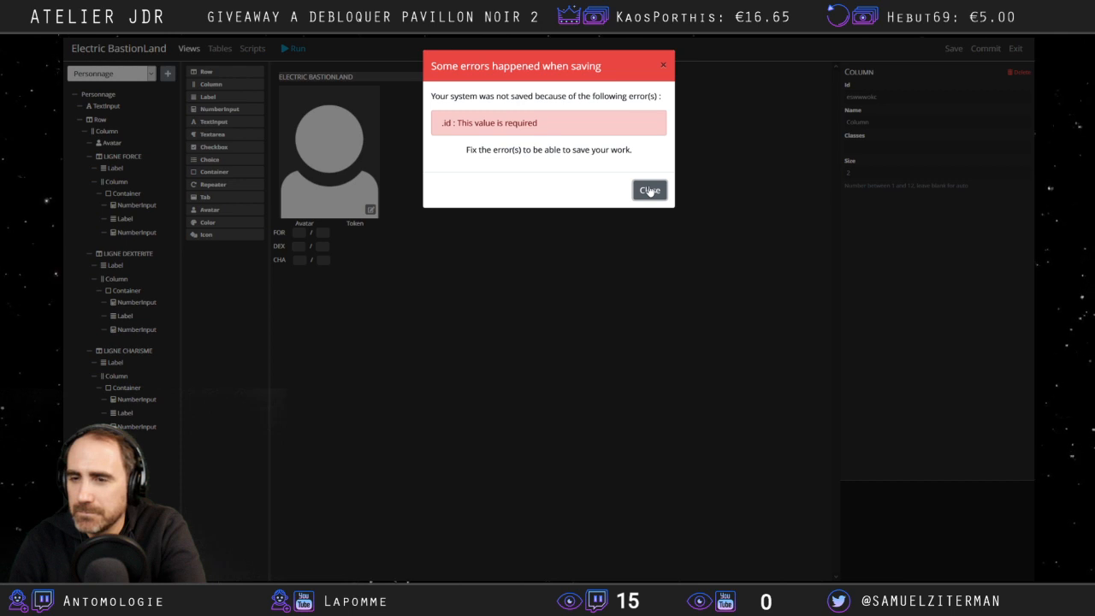
pyautogui.click(650, 191)
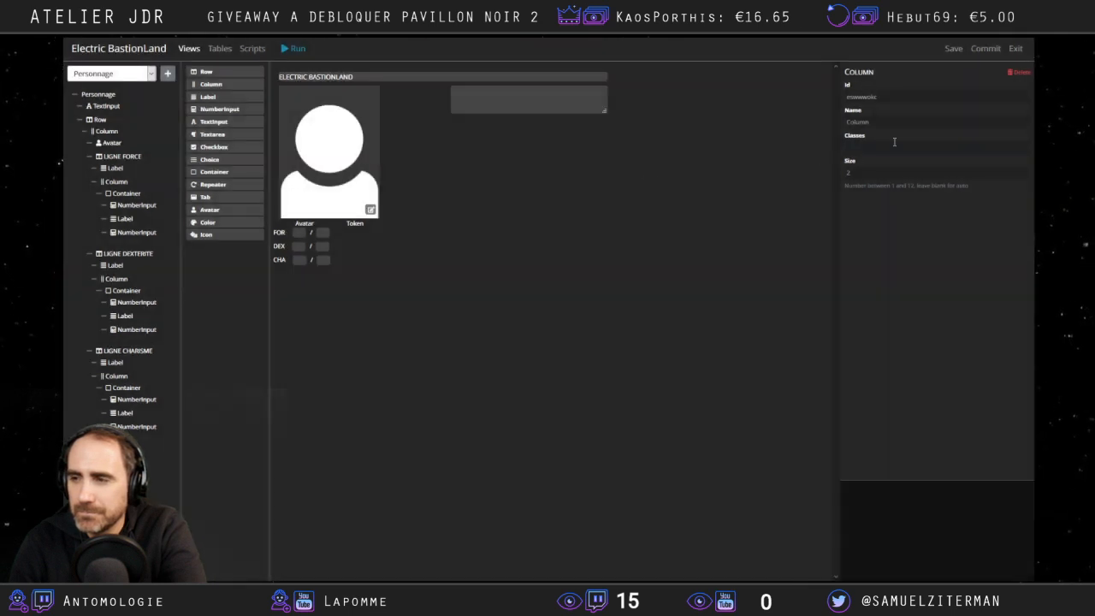
# Switch from the Personnage view to the unnamed blank view.
pyautogui.click(108, 75)
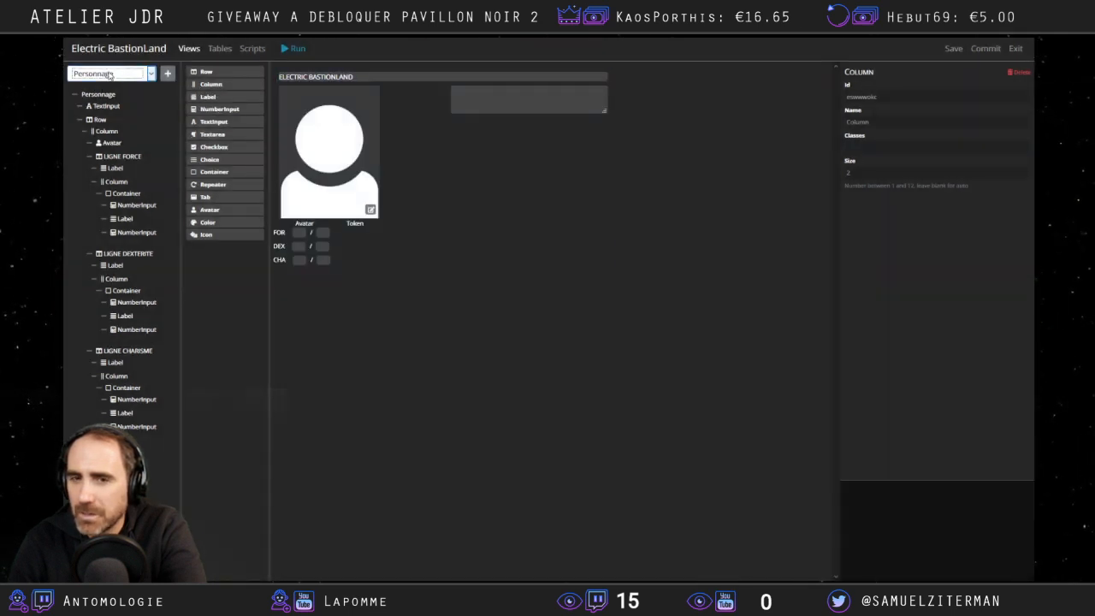
pyautogui.click(109, 102)
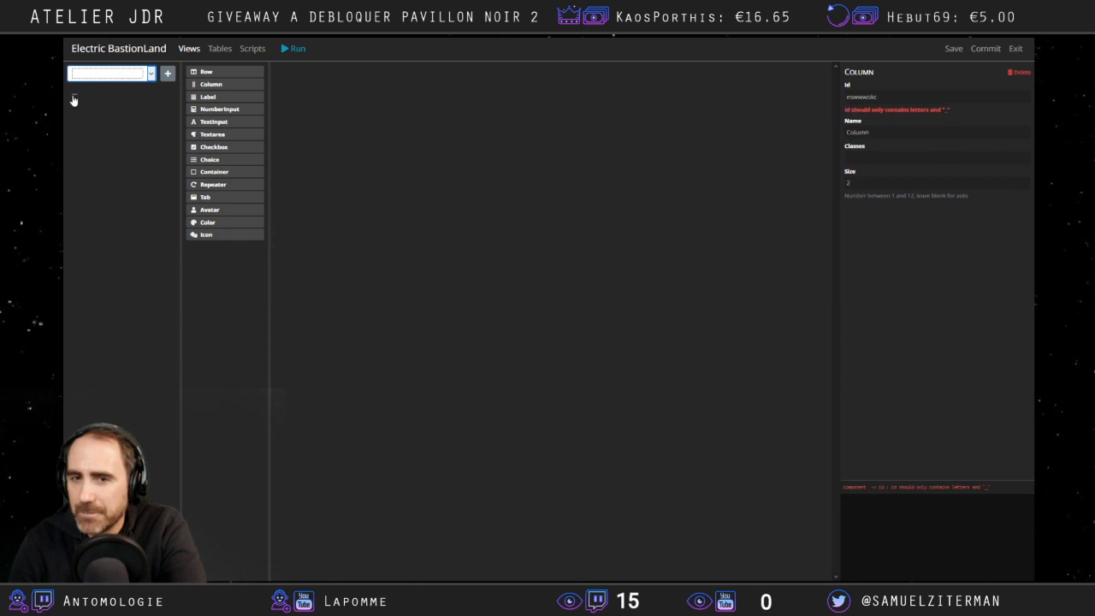
# Delete the selected column of LIGNE CHARISME and switch back to the Personnage view.
pyautogui.click(1020, 73)
pyautogui.click(533, 249)
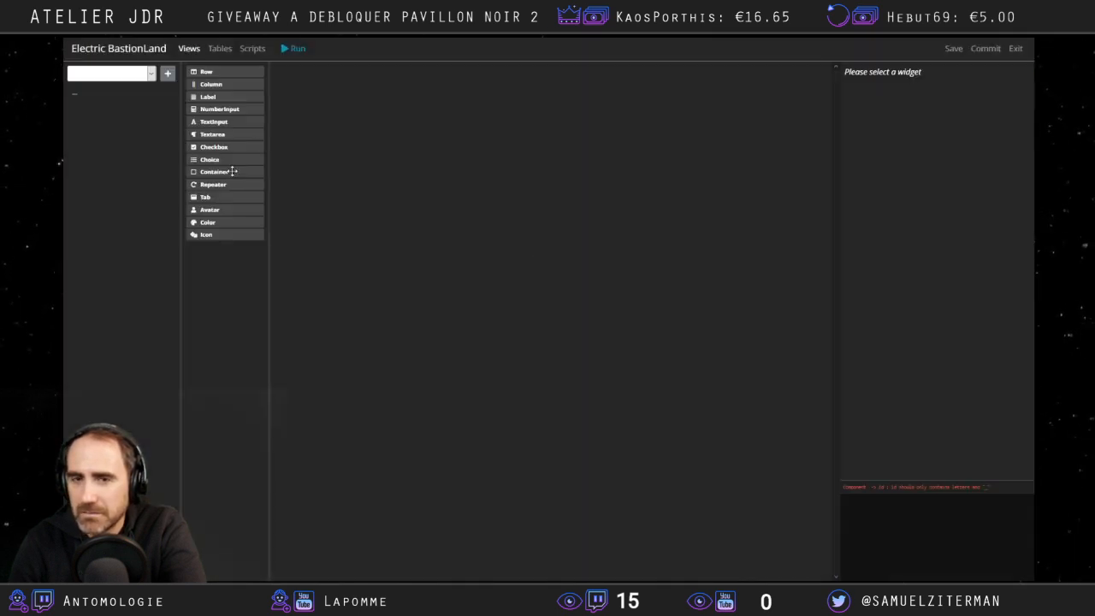
pyautogui.click(151, 73)
pyautogui.click(120, 89)
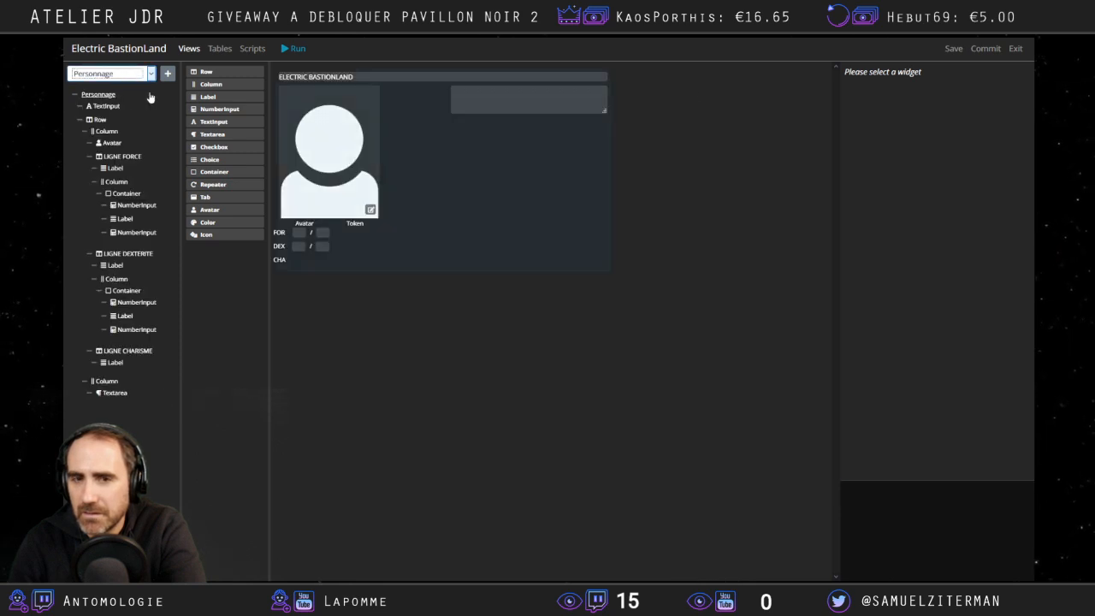
# Try saving the system, dismiss the error, and inspect the root element of the unnamed blank view.
pyautogui.click(953, 48)
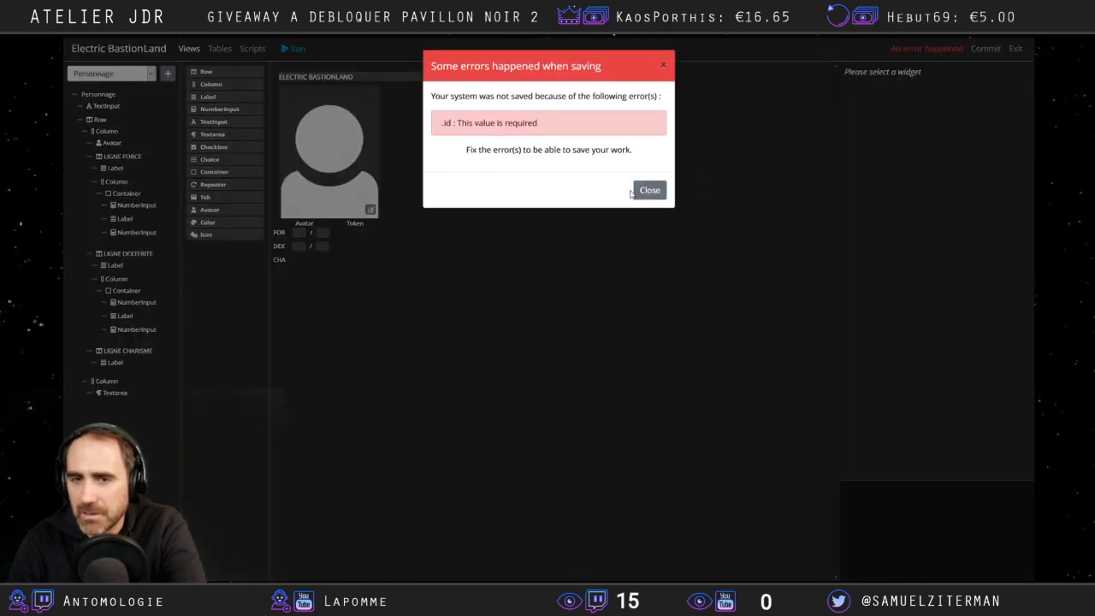
pyautogui.click(641, 192)
pyautogui.click(120, 70)
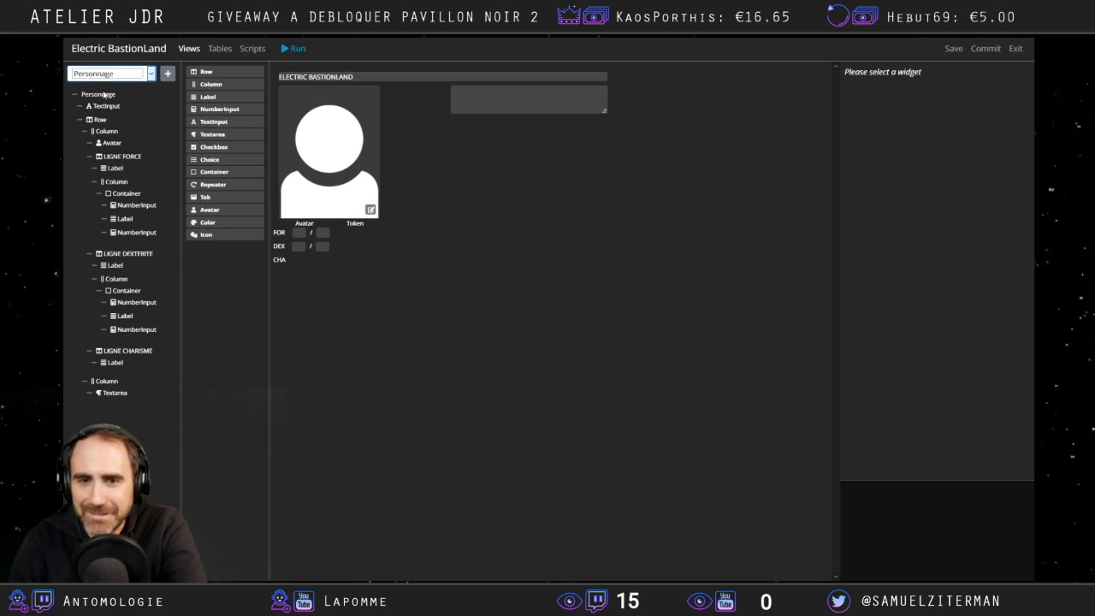
pyautogui.click(101, 98)
pyautogui.click(75, 96)
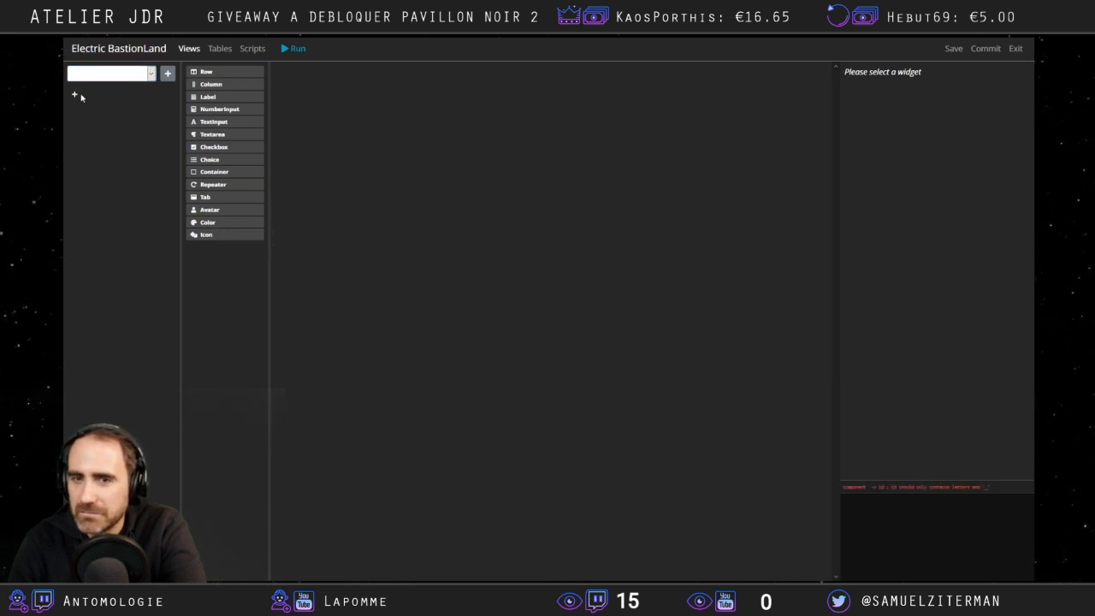
pyautogui.click(119, 77)
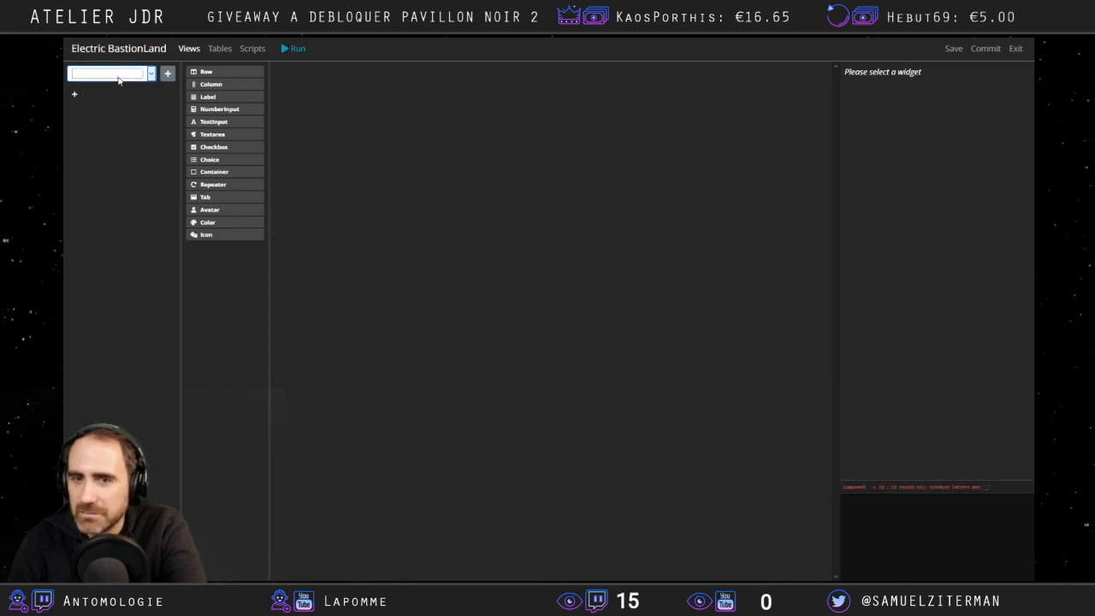
pyautogui.click(75, 97)
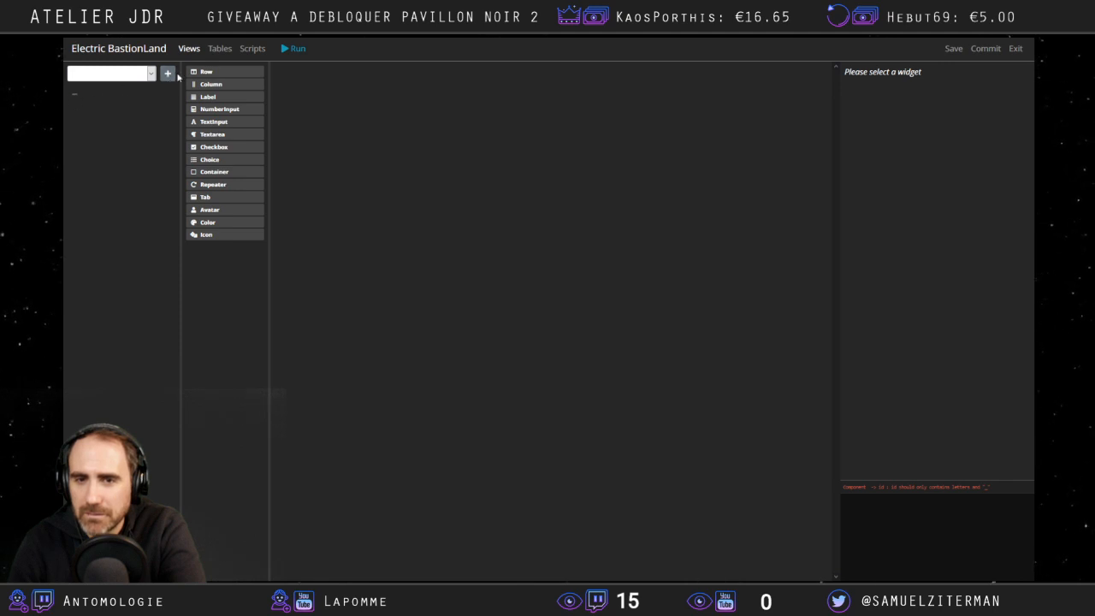
# Try adding a Row under the unnamed view's root, and retry saving the system from the Personnage view.
pyautogui.moveTo(210, 70); pyautogui.dragTo(75, 100)
pyautogui.click(118, 74)
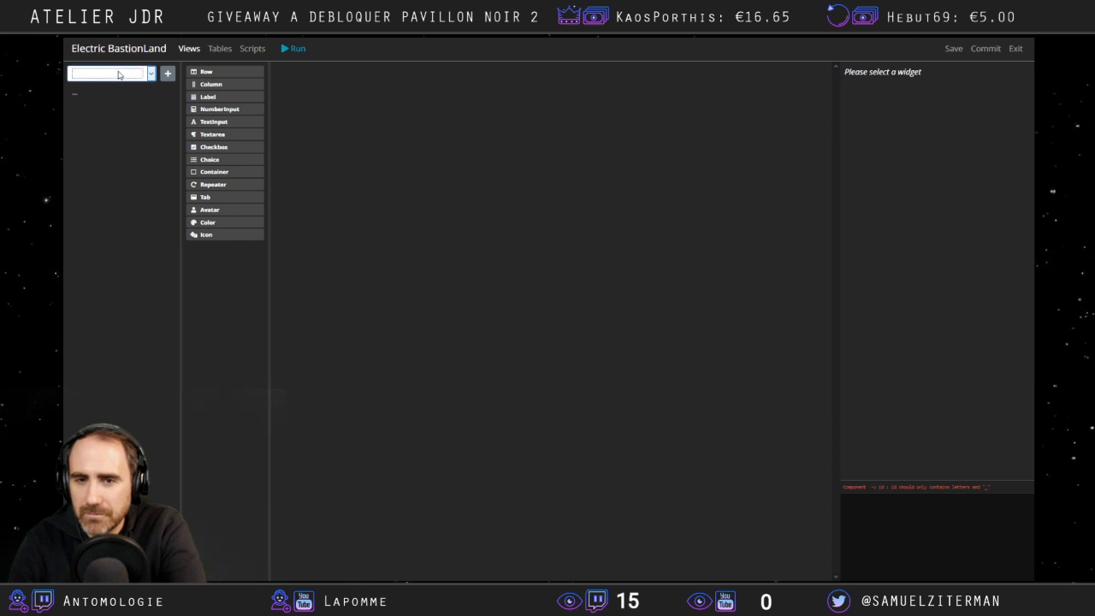
pyautogui.click(114, 92)
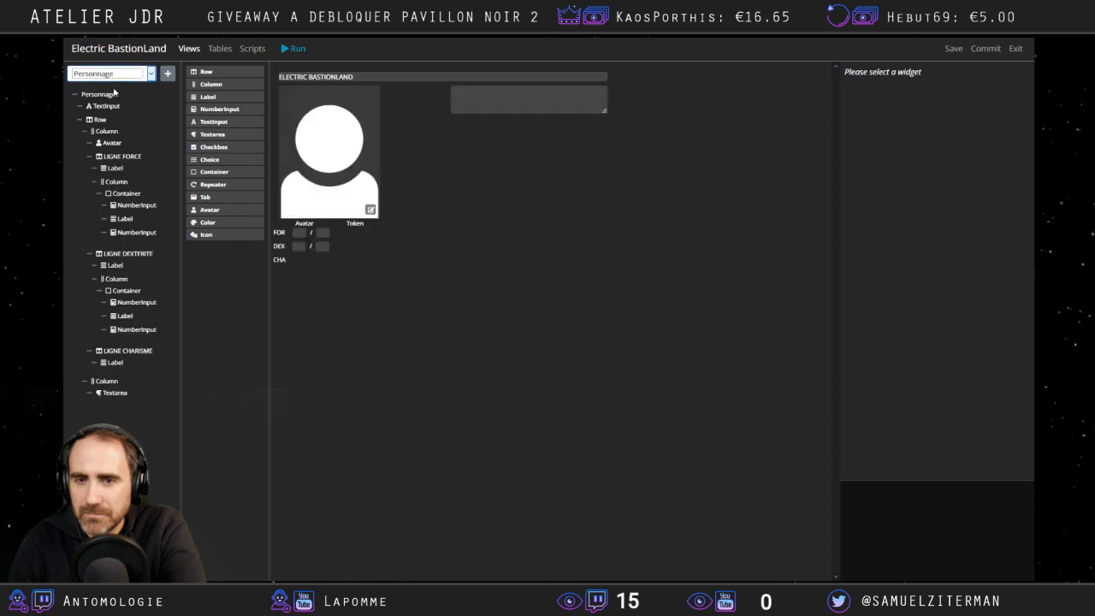
pyautogui.click(952, 50)
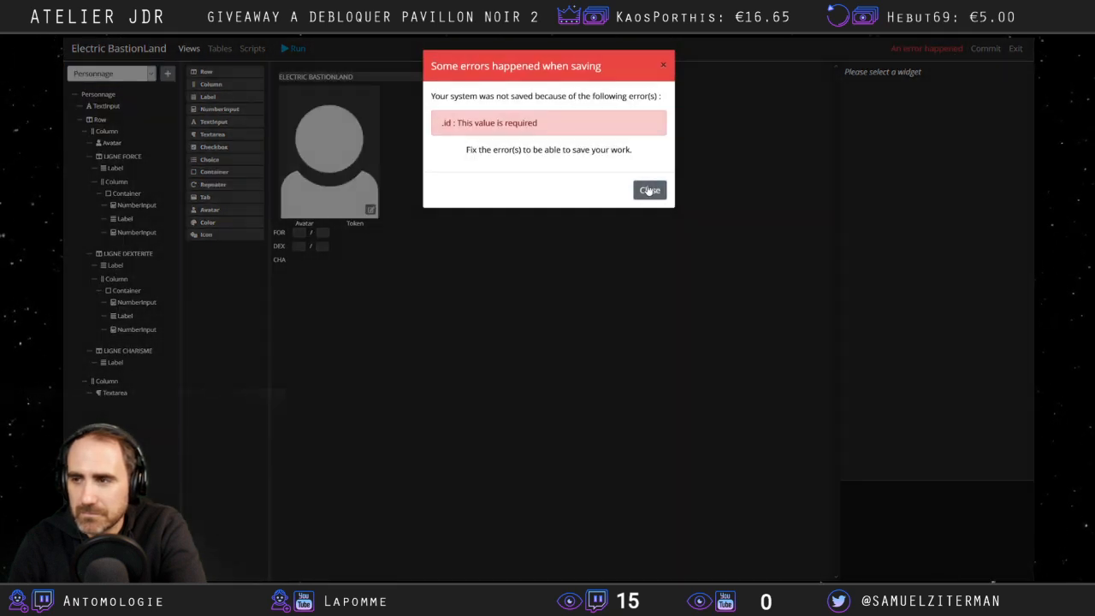
pyautogui.click(649, 190)
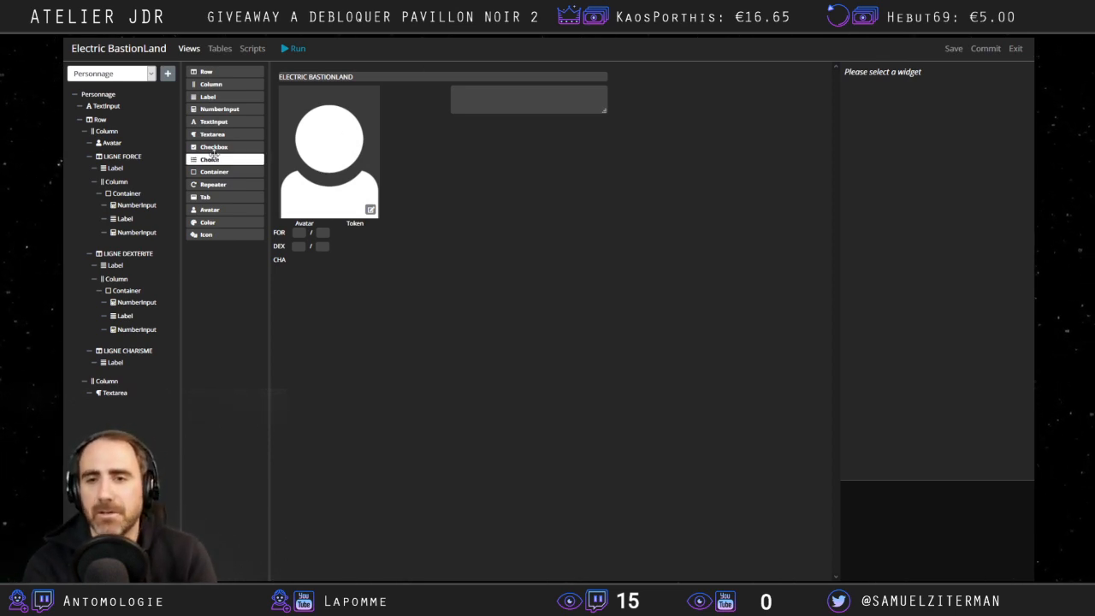
# Delete the variables table and try saving the system again from the views editor, dismissing the error.
pyautogui.click(220, 49)
pyautogui.click(100, 97)
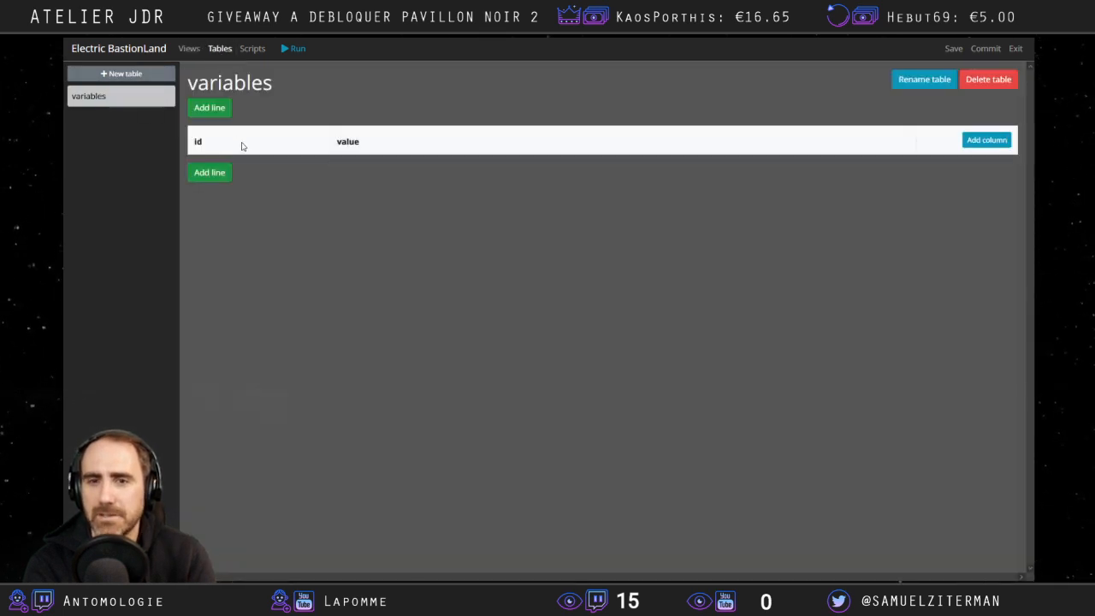
pyautogui.click(982, 80)
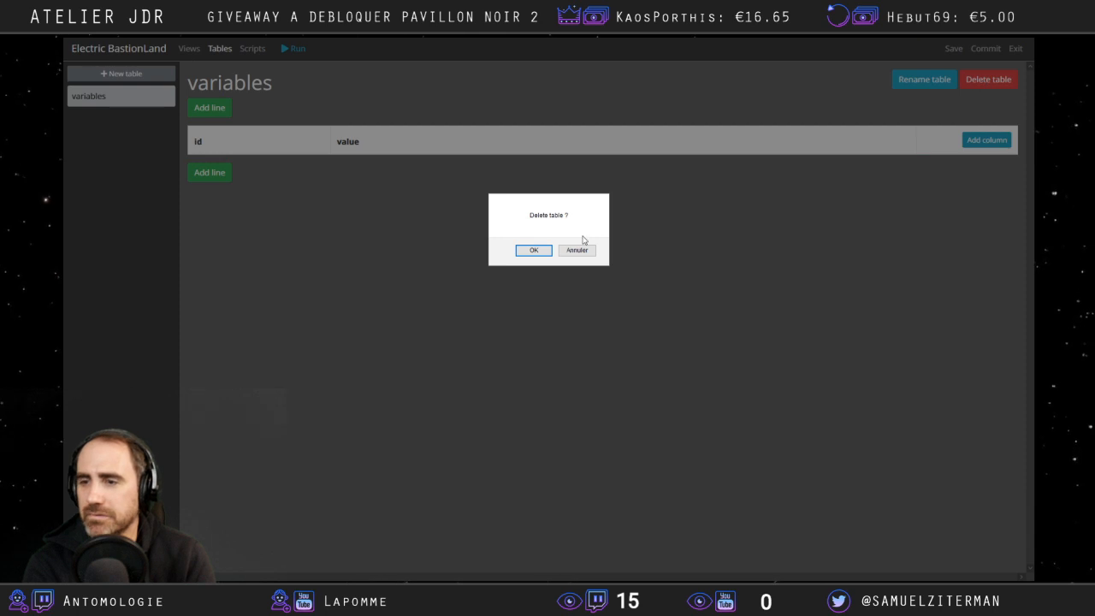
pyautogui.click(533, 251)
pyautogui.click(193, 48)
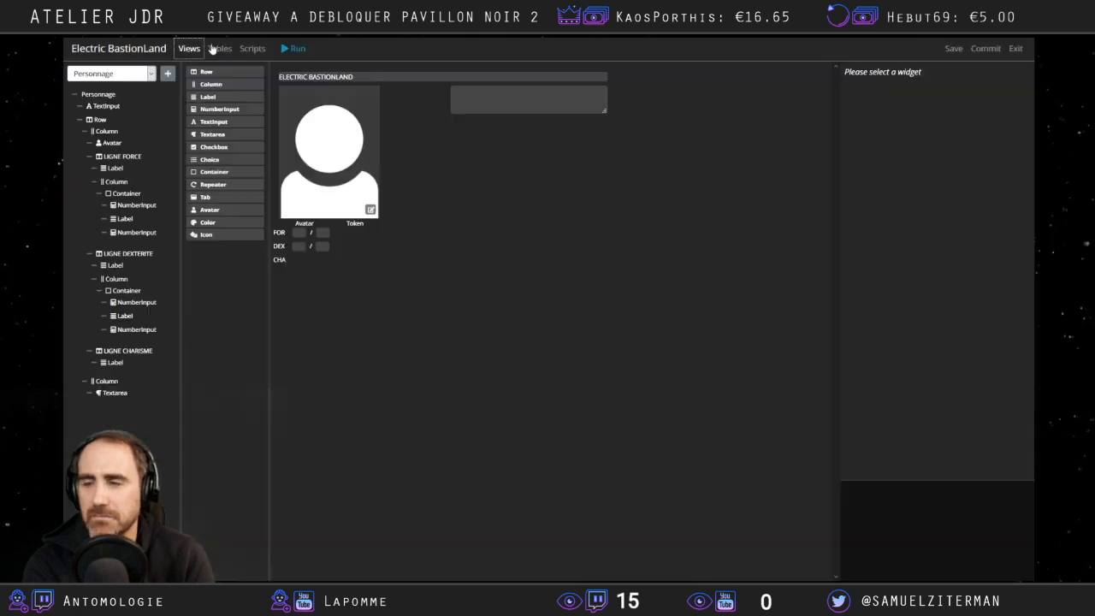
pyautogui.click(953, 49)
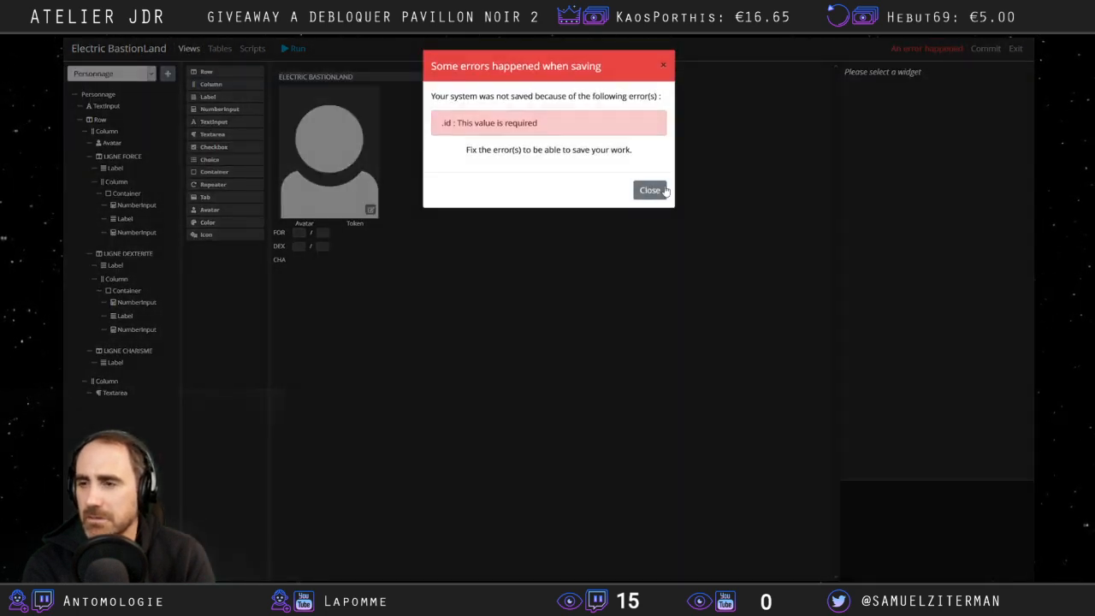
pyautogui.click(664, 191)
# Check the Scripts and Tables sections for leftover content, and look at the new view form without creating a view.
pyautogui.click(253, 49)
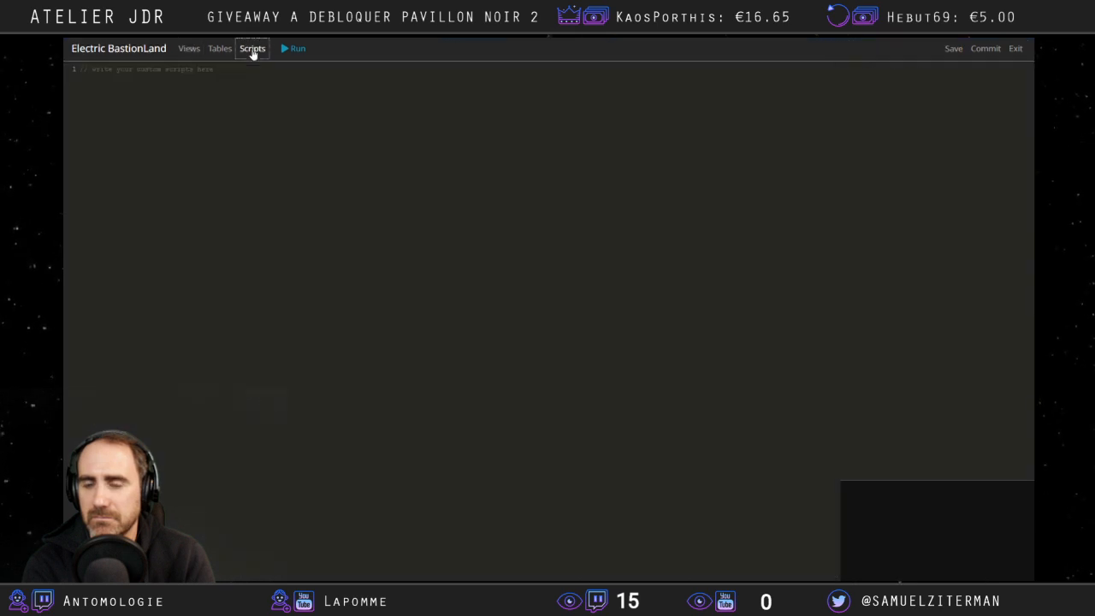
pyautogui.click(220, 49)
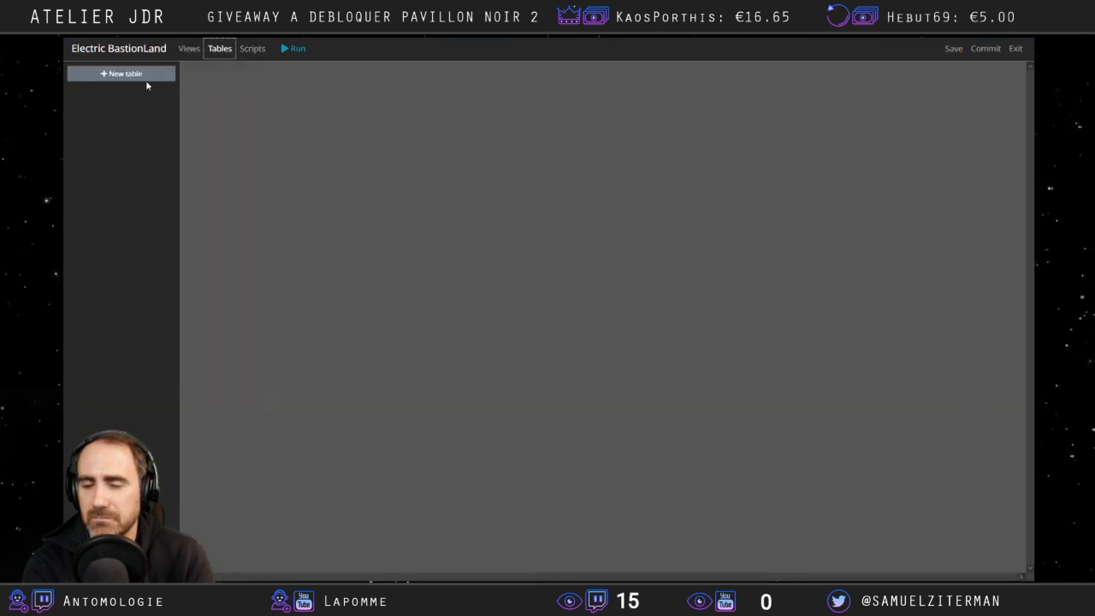
pyautogui.click(189, 54)
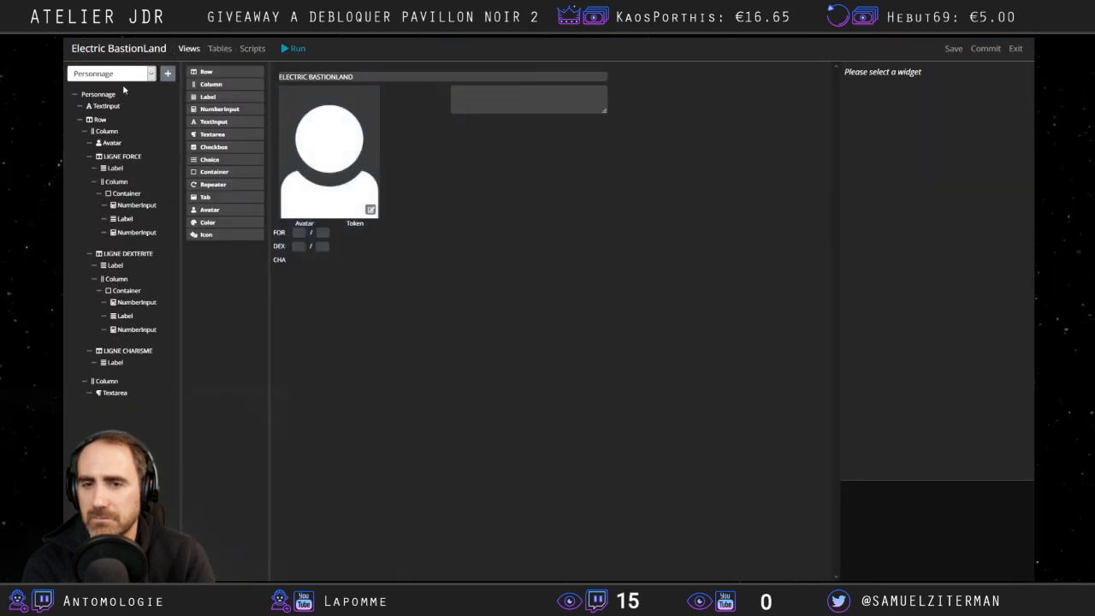
pyautogui.click(169, 75)
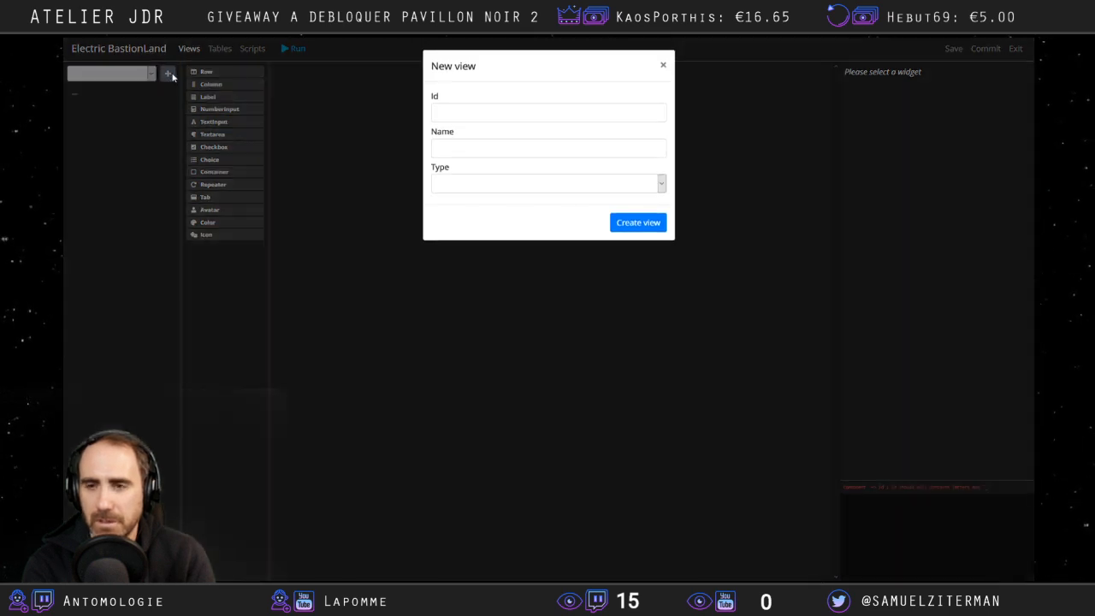
pyautogui.click(663, 68)
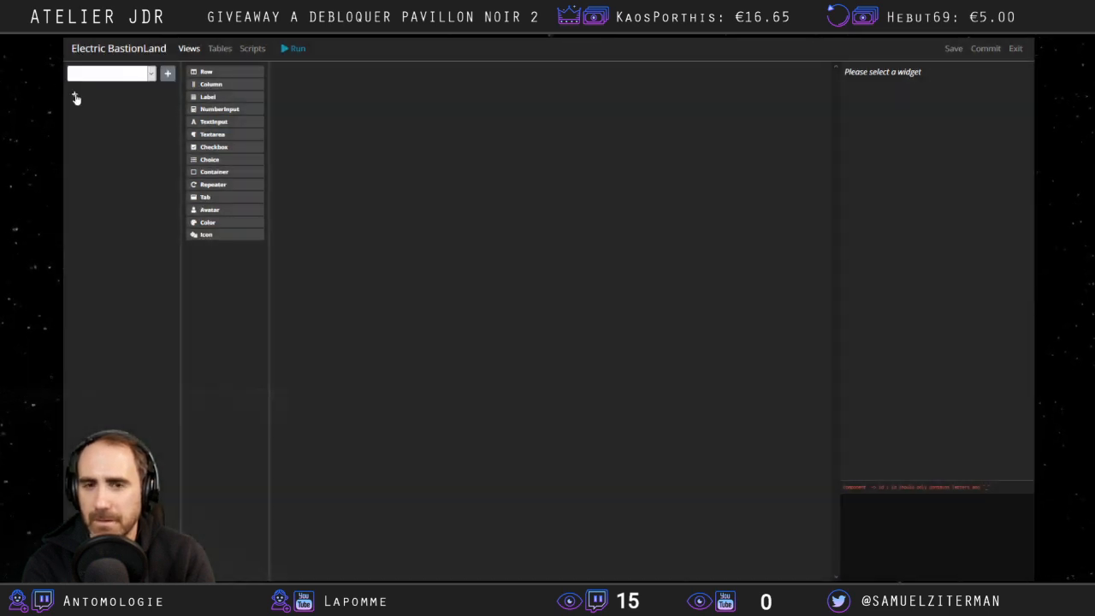
# Try placing a Row in the component tree and on the canvas of the unnamed blank view.
pyautogui.click(121, 75)
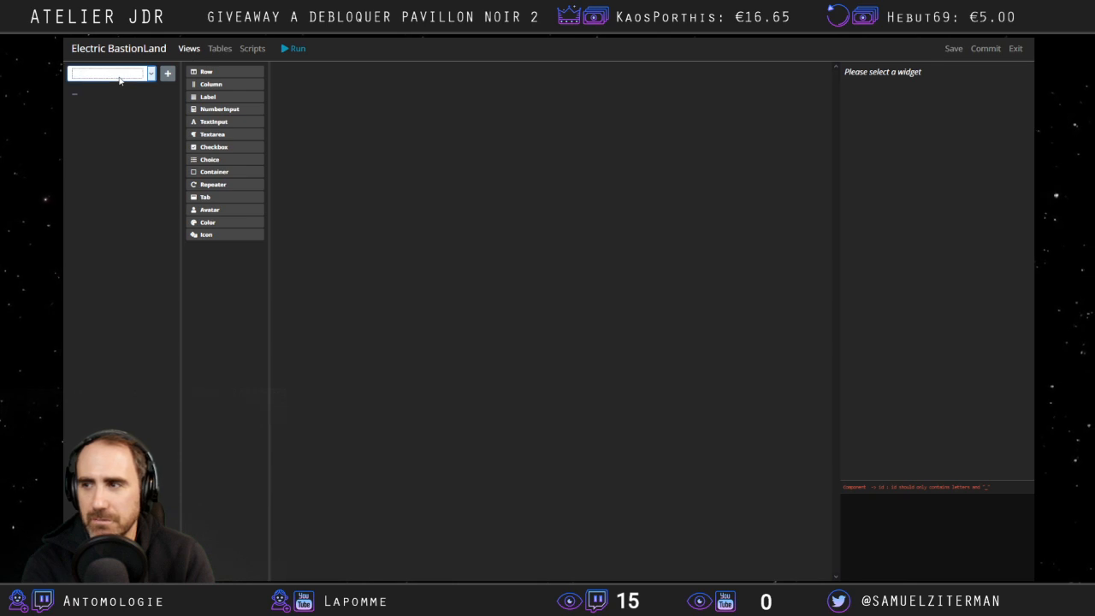
pyautogui.moveTo(239, 75); pyautogui.dragTo(102, 95)
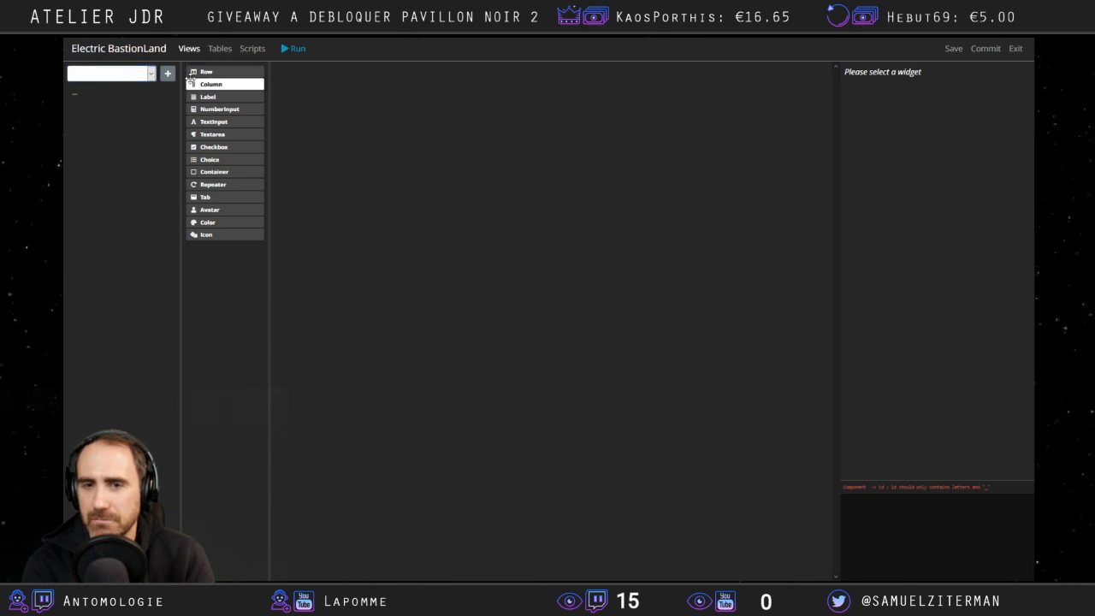
pyautogui.moveTo(229, 71); pyautogui.dragTo(316, 73)
pyautogui.moveTo(187, 98); pyautogui.dragTo(167, 124)
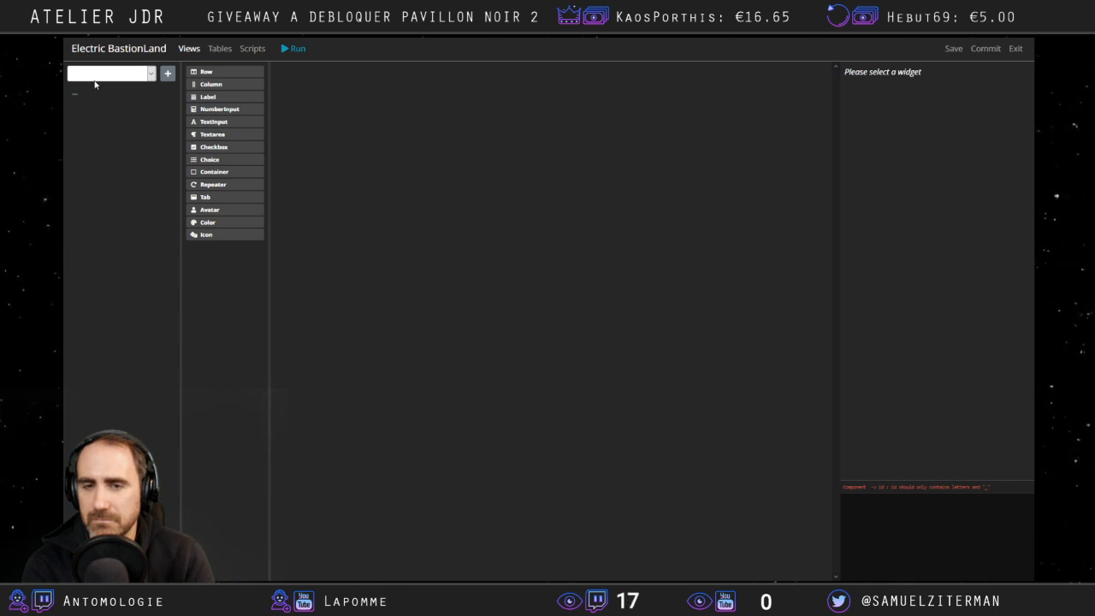
pyautogui.click(97, 76)
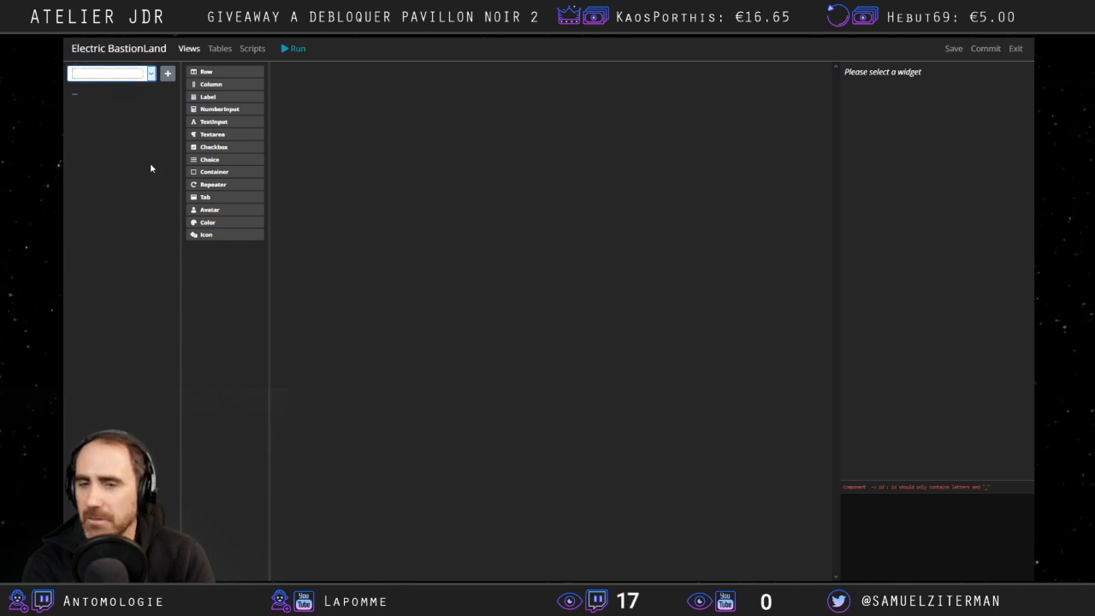
pyautogui.click(987, 49)
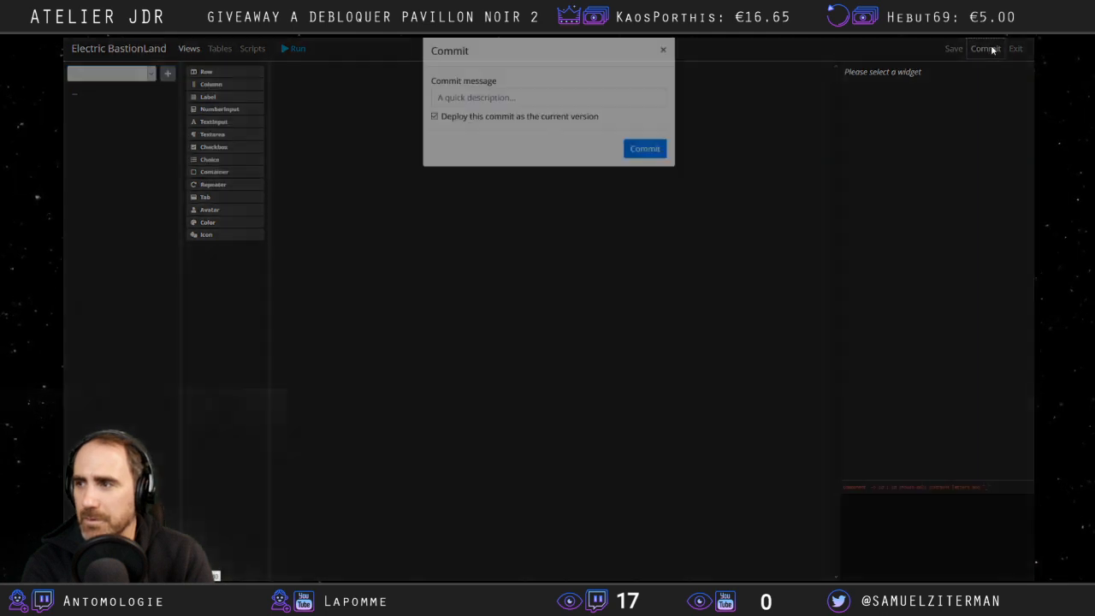
pyautogui.click(565, 110)
pyautogui.click(664, 67)
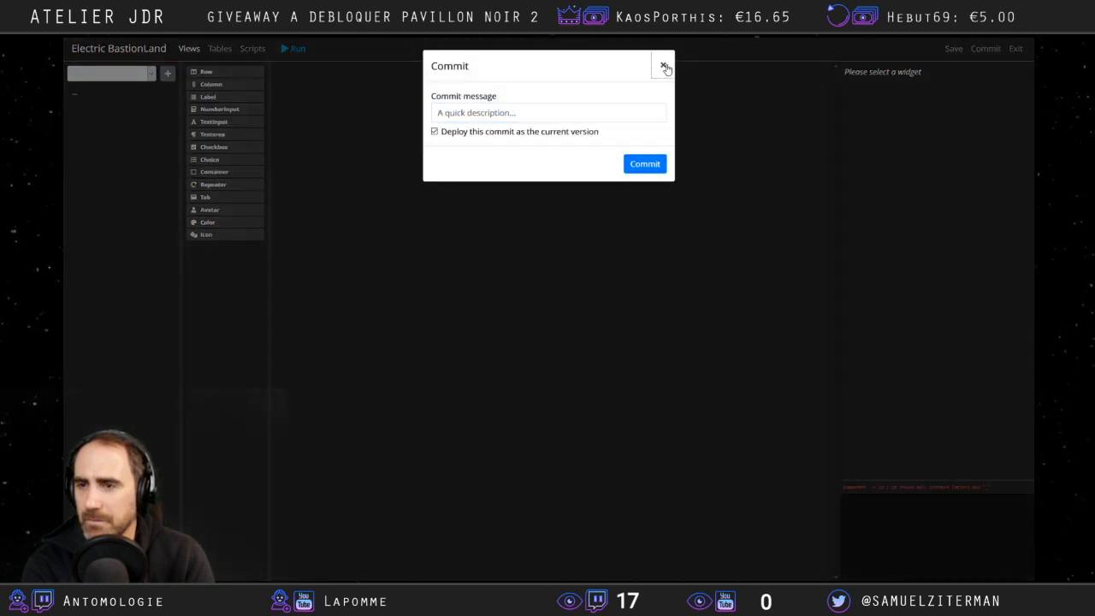
pyautogui.click(666, 68)
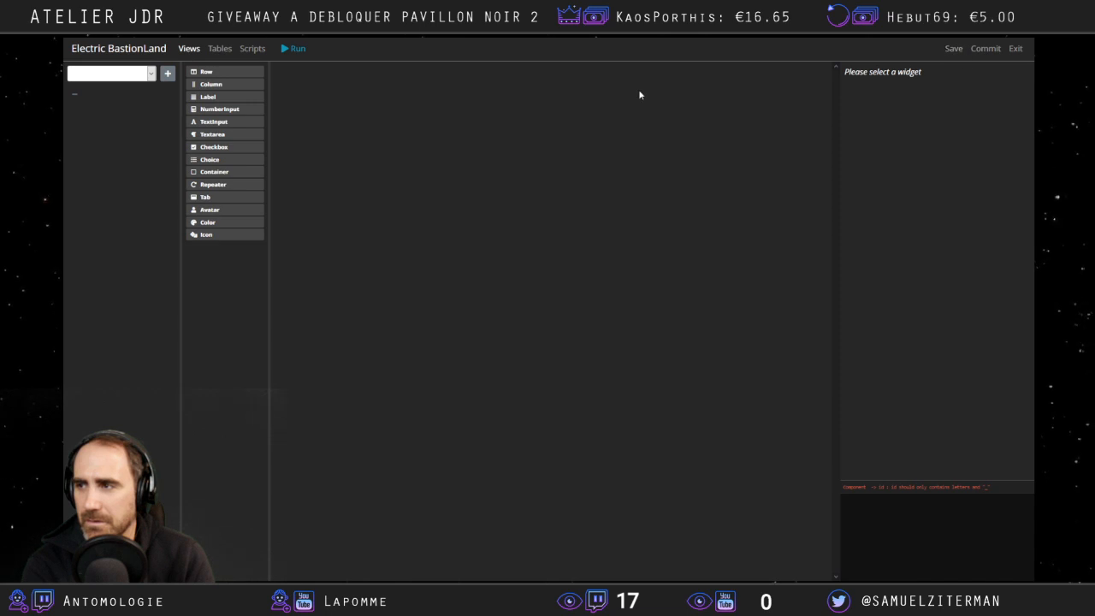
# Return to the Personnage view and recheck the ids of its root, TextInput, avatar column and Textarea.
pyautogui.click(215, 49)
pyautogui.click(189, 49)
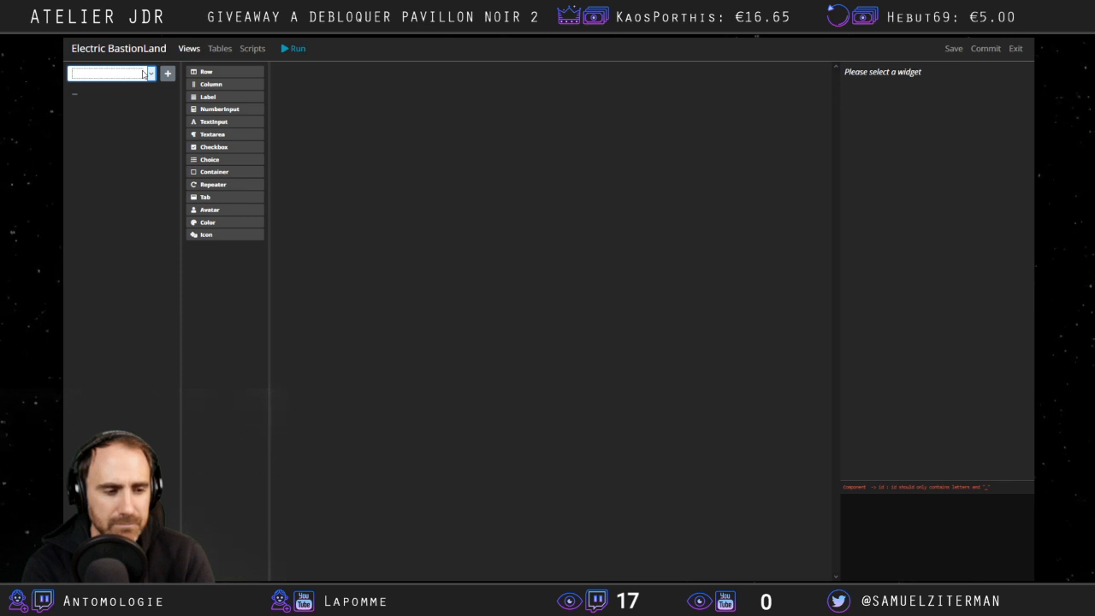
pyautogui.click(131, 86)
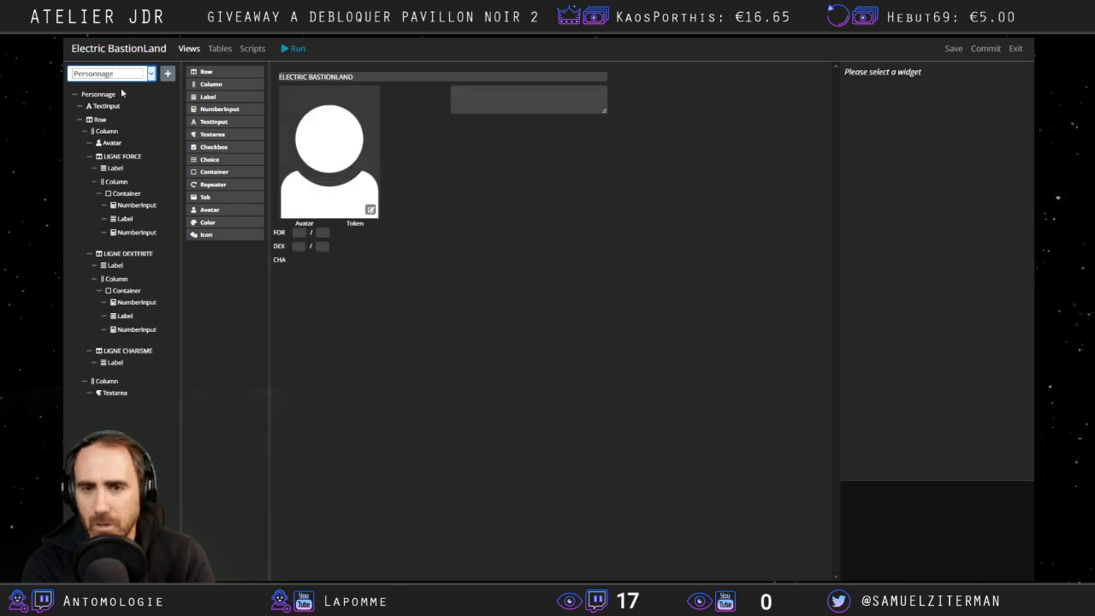
pyautogui.click(117, 96)
pyautogui.click(115, 109)
pyautogui.click(106, 131)
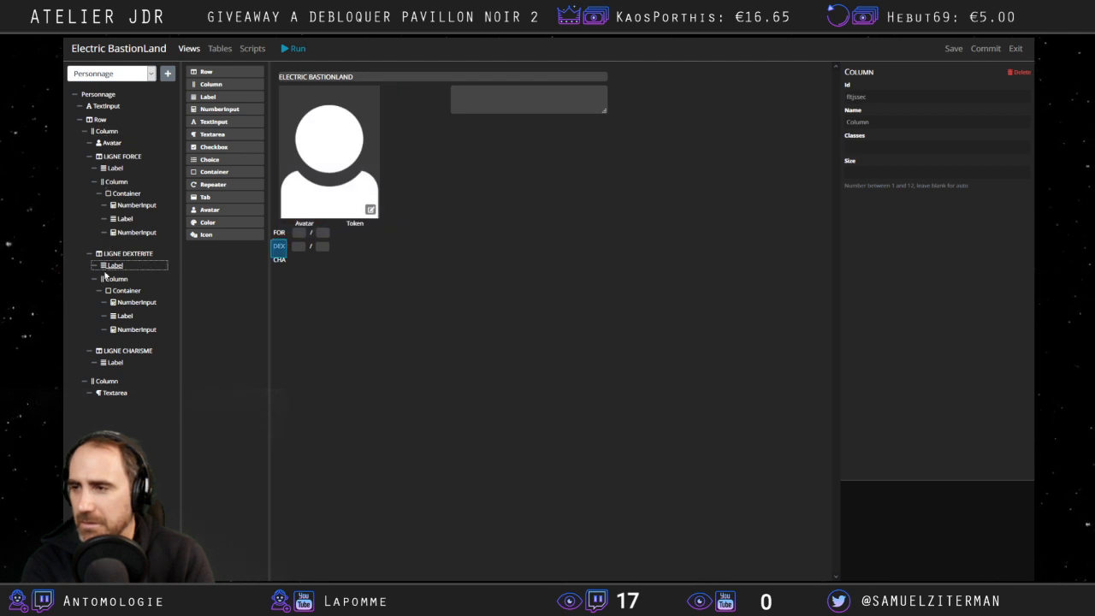
pyautogui.click(124, 396)
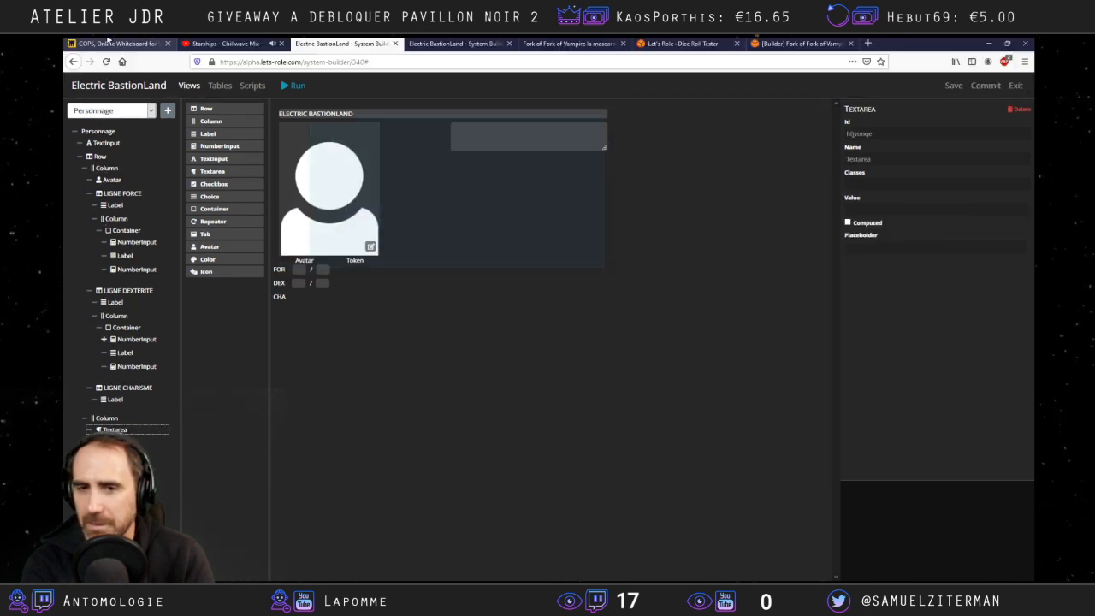
# Switch to the unnamed blank view and look over the New view form's Id, Name and Type fields without creating a view.
pyautogui.click(117, 78)
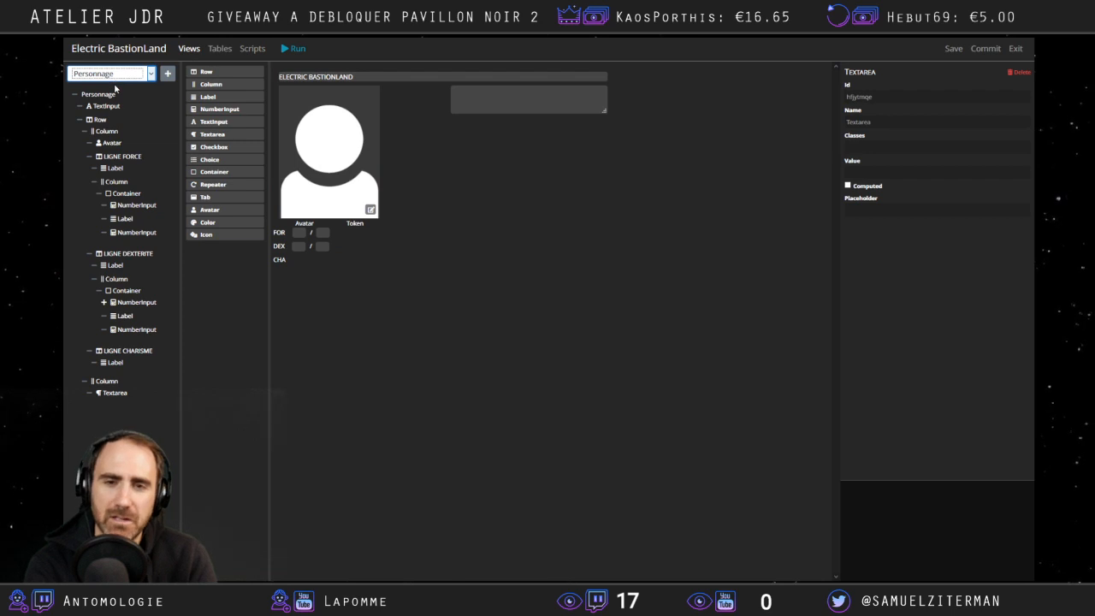
pyautogui.click(116, 103)
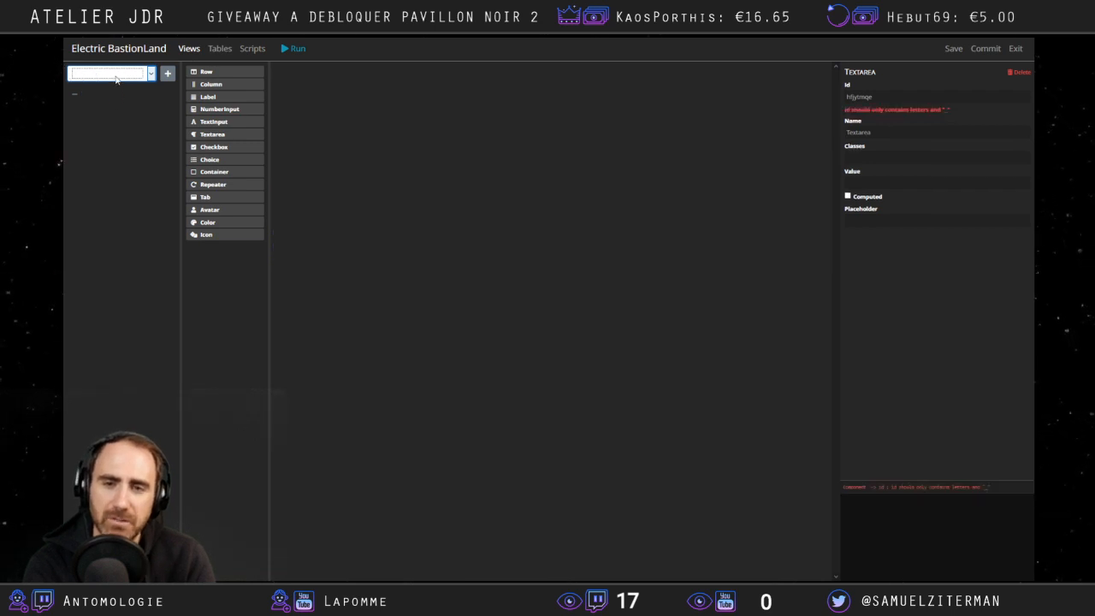
pyautogui.click(167, 73)
pyautogui.click(511, 111)
pyautogui.click(561, 183)
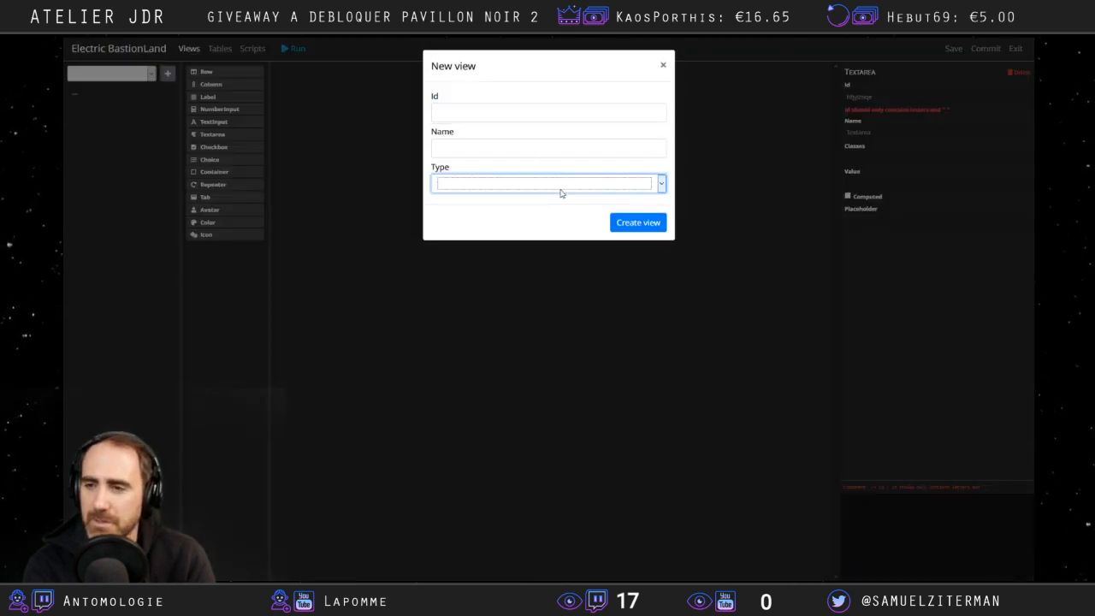
pyautogui.click(557, 150)
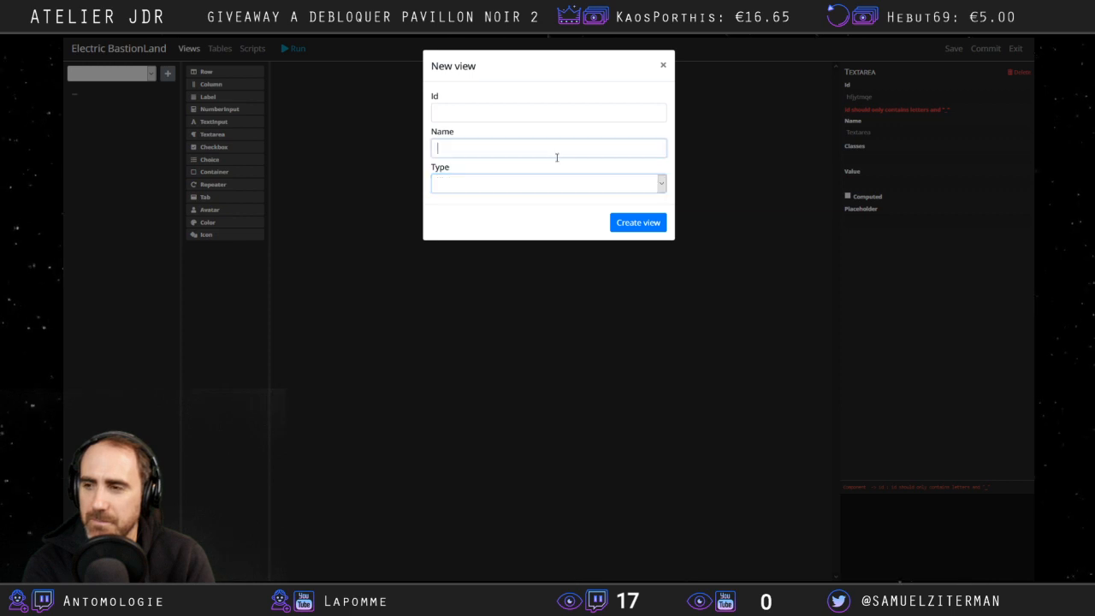
pyautogui.click(518, 112)
pyautogui.click(663, 65)
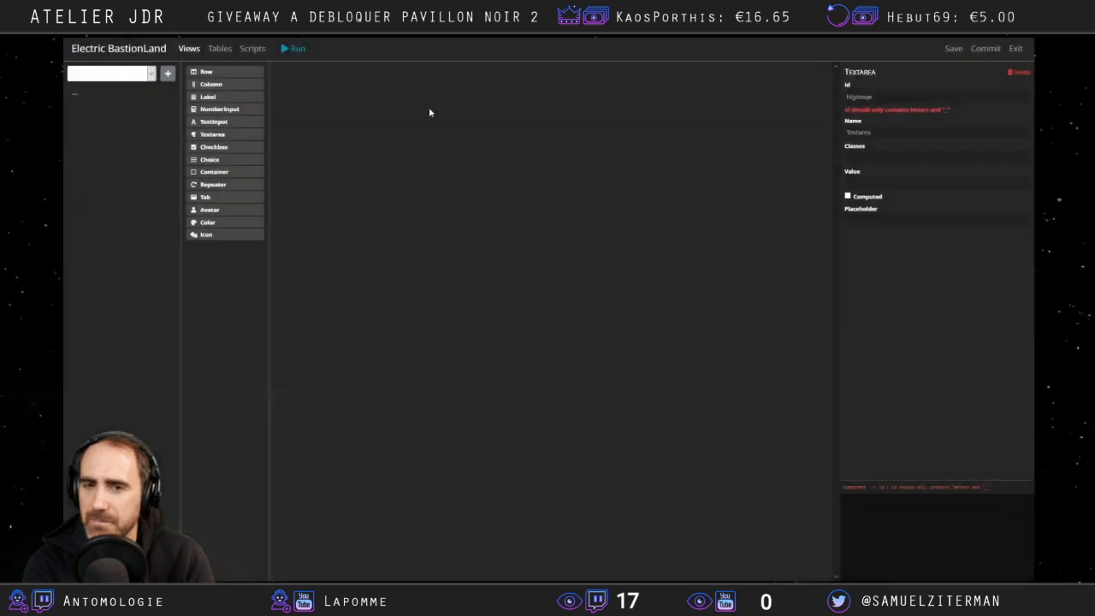
# Delete the Textarea widget and try saving the system from the Personnage view, dismissing the error.
pyautogui.click(1021, 74)
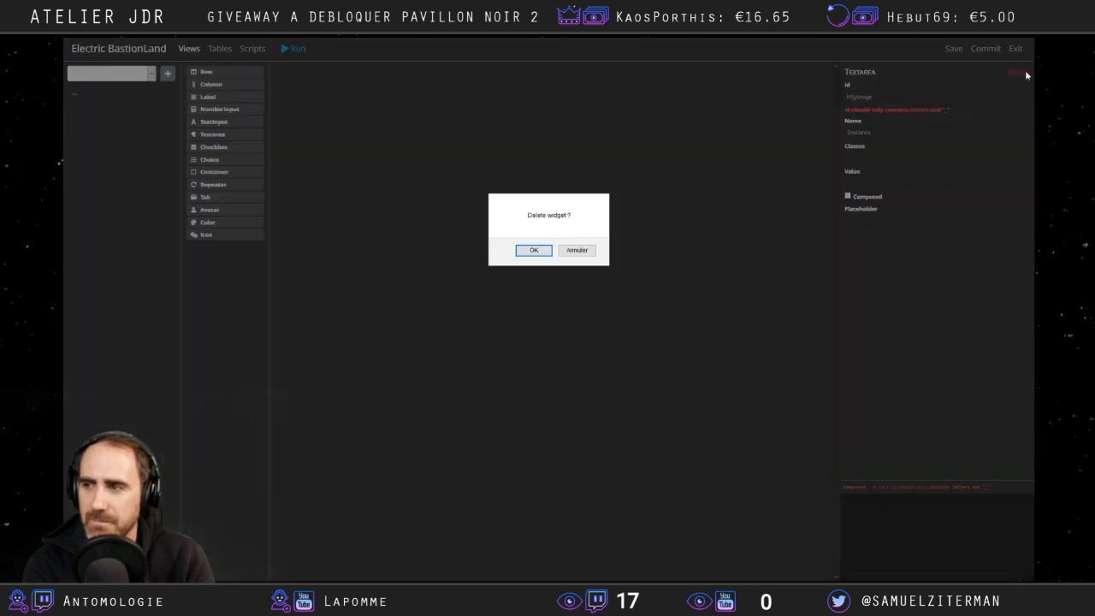
pyautogui.click(532, 250)
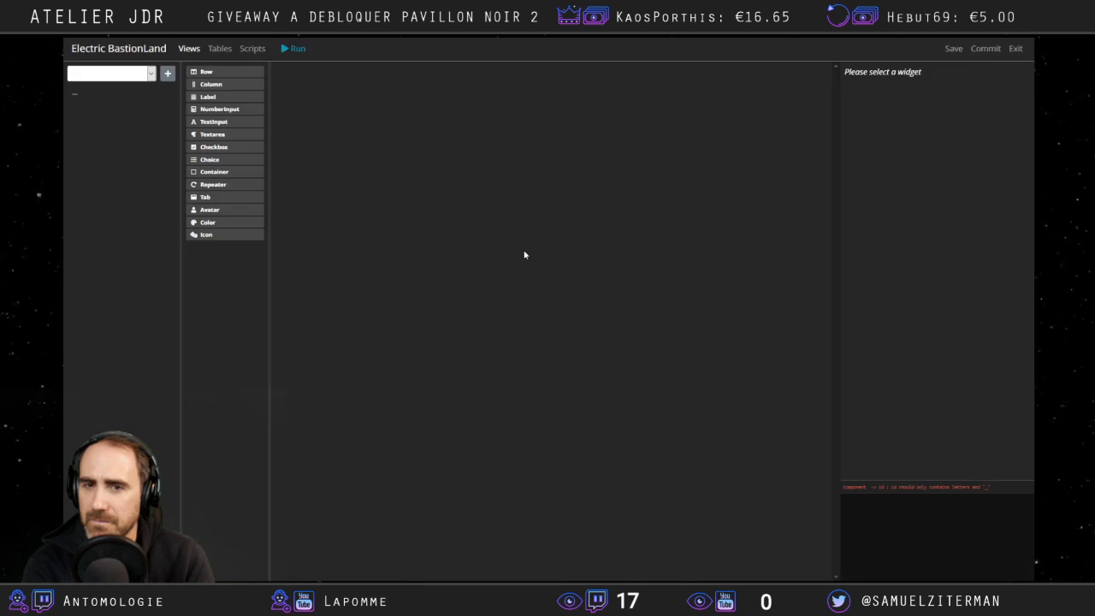
pyautogui.click(95, 76)
pyautogui.click(131, 92)
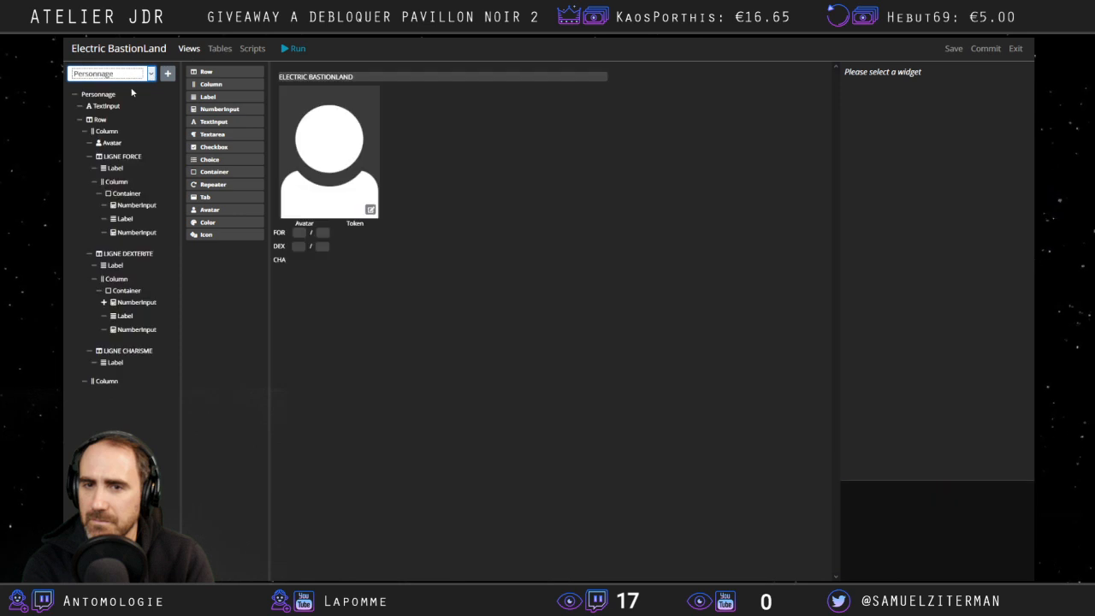
pyautogui.click(956, 50)
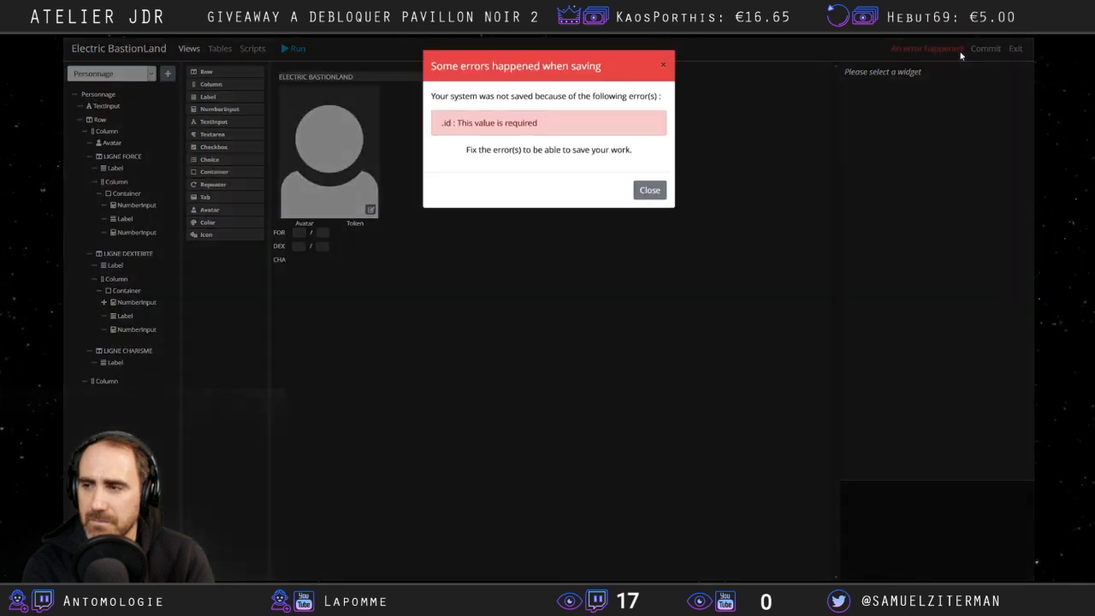
pyautogui.click(664, 196)
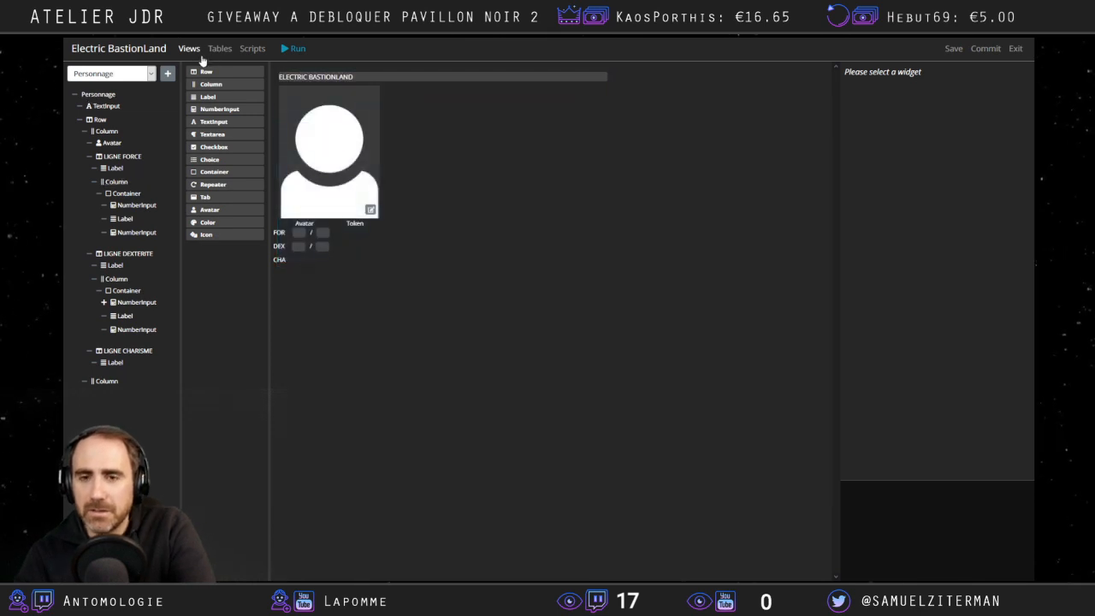
# Run the system and open Character 1's sheet in an enlarged window to check how it renders.
pyautogui.click(296, 49)
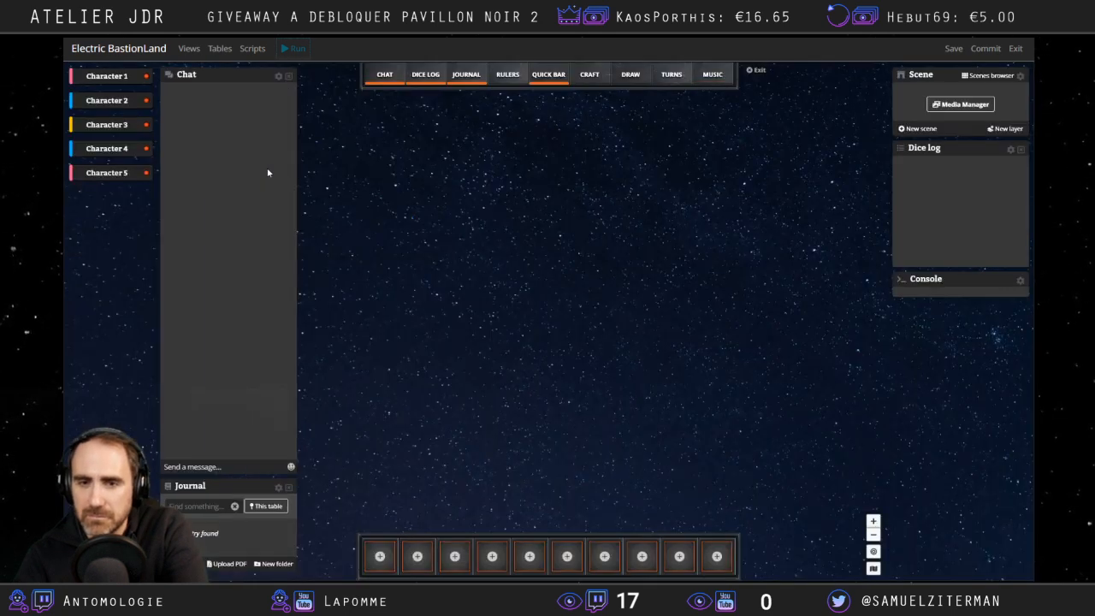
pyautogui.click(101, 79)
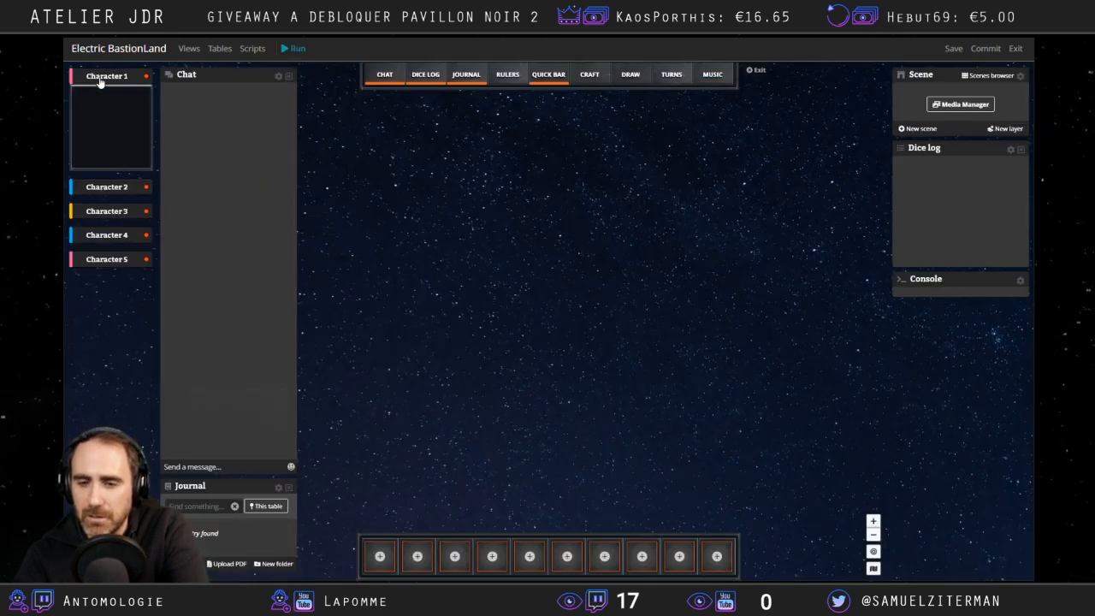
pyautogui.click(100, 123)
pyautogui.moveTo(202, 82); pyautogui.dragTo(429, 159)
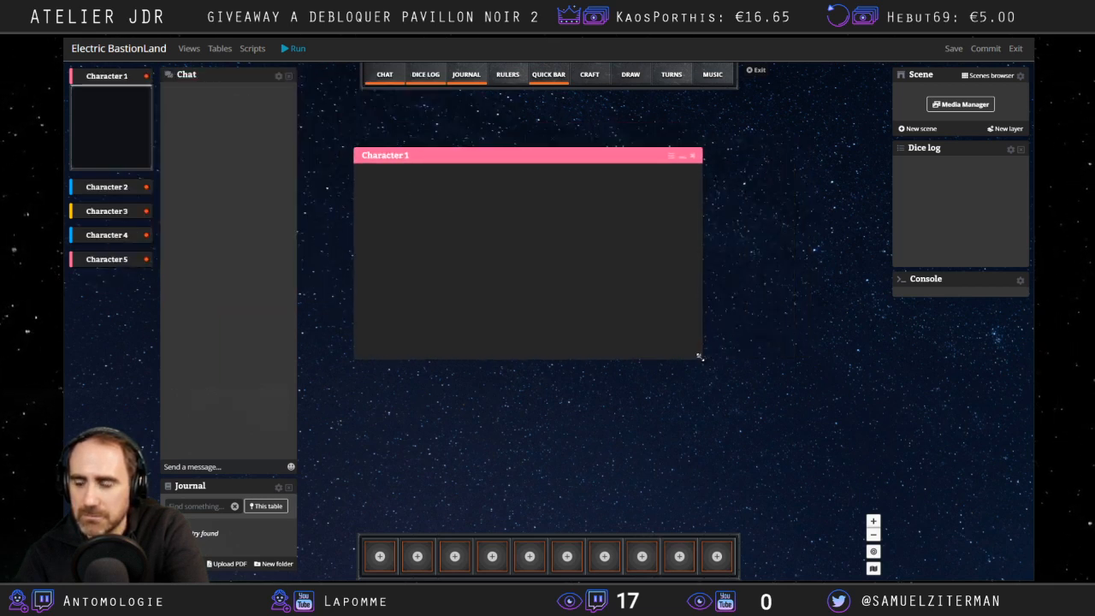
pyautogui.moveTo(699, 357); pyautogui.dragTo(820, 458)
pyautogui.moveTo(584, 149); pyautogui.dragTo(510, 117)
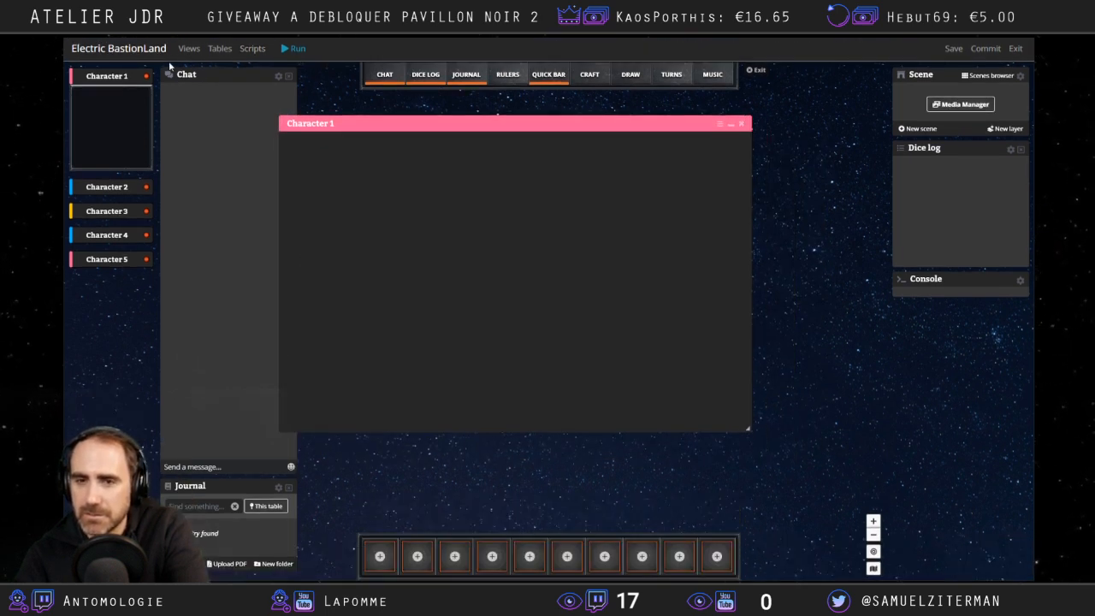
# Recheck the Tables and Scripts sections for leftover content, and inspect the root of the unnamed blank view.
pyautogui.click(187, 49)
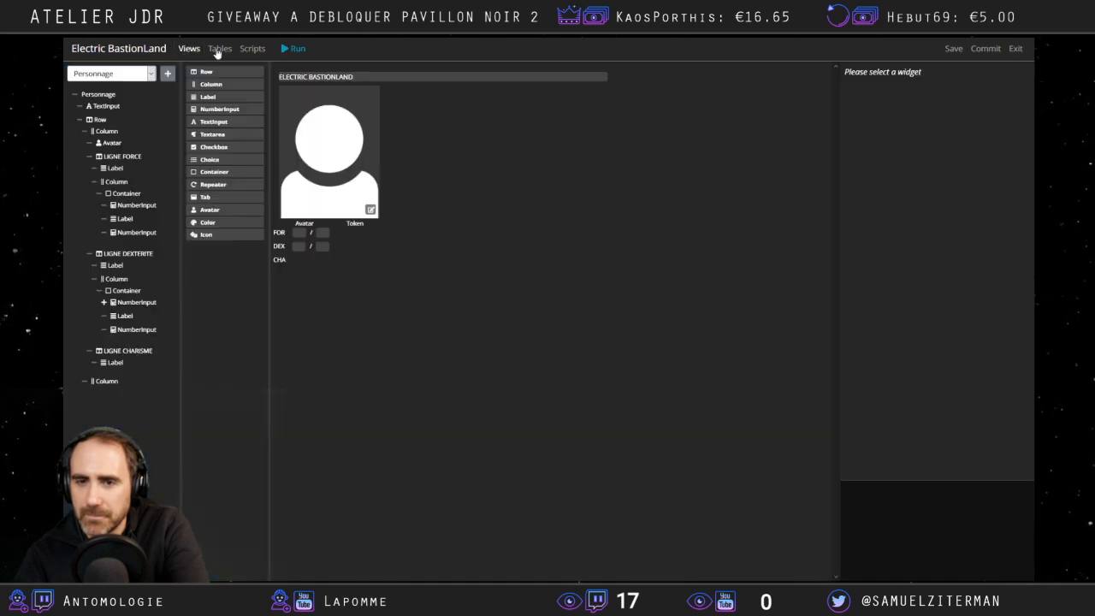
pyautogui.click(217, 49)
pyautogui.click(245, 48)
pyautogui.click(220, 49)
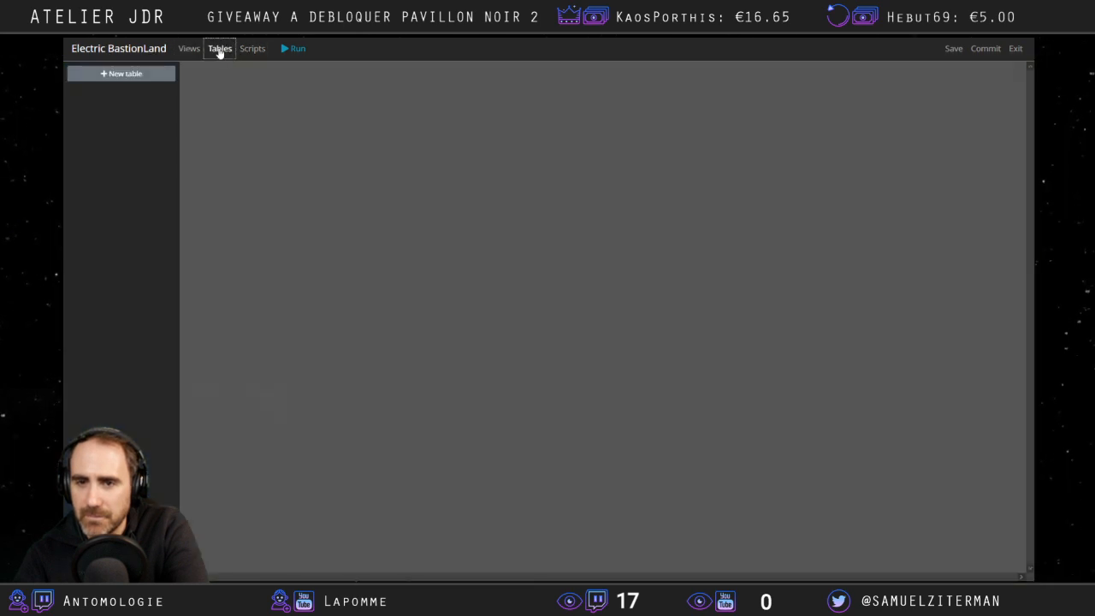
pyautogui.click(188, 49)
pyautogui.click(100, 76)
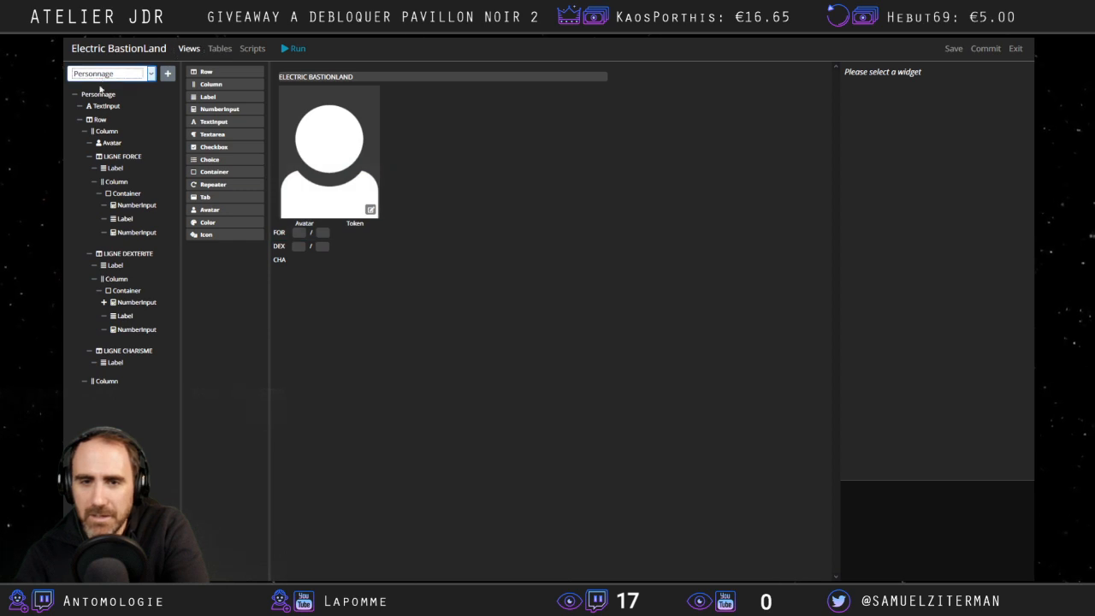
pyautogui.click(106, 106)
pyautogui.click(74, 95)
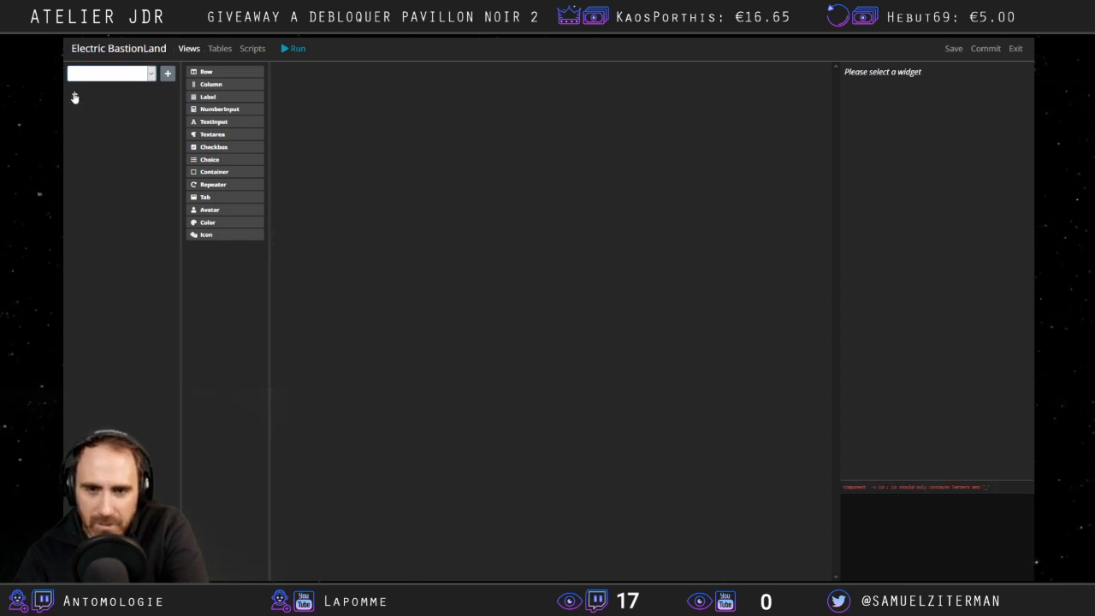
# Create a SubComponent view with the id popo and the name pop.
pyautogui.click(168, 74)
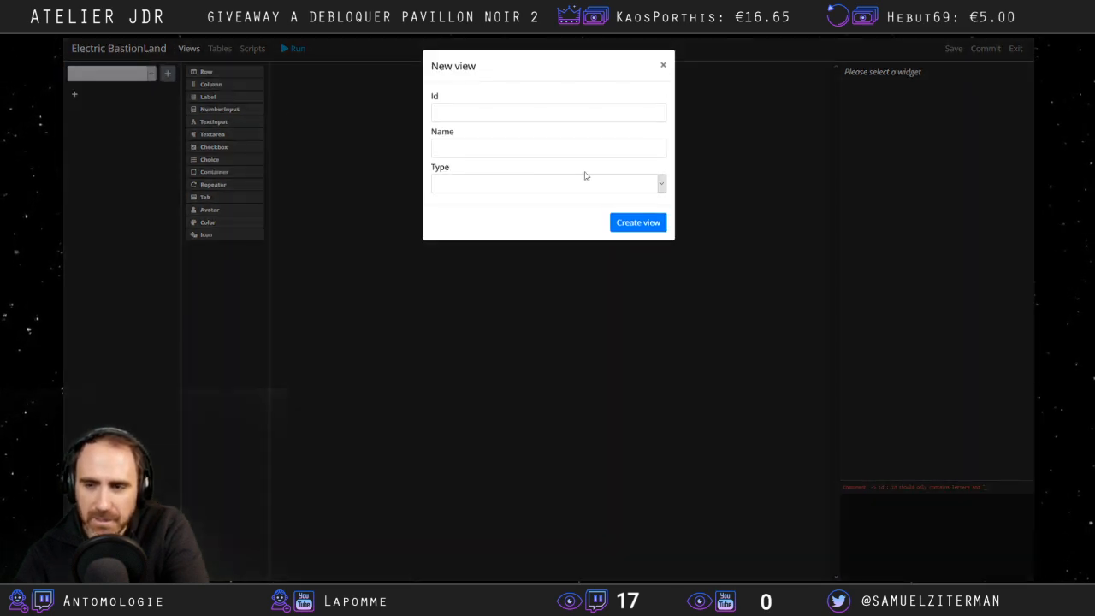
pyautogui.click(619, 190)
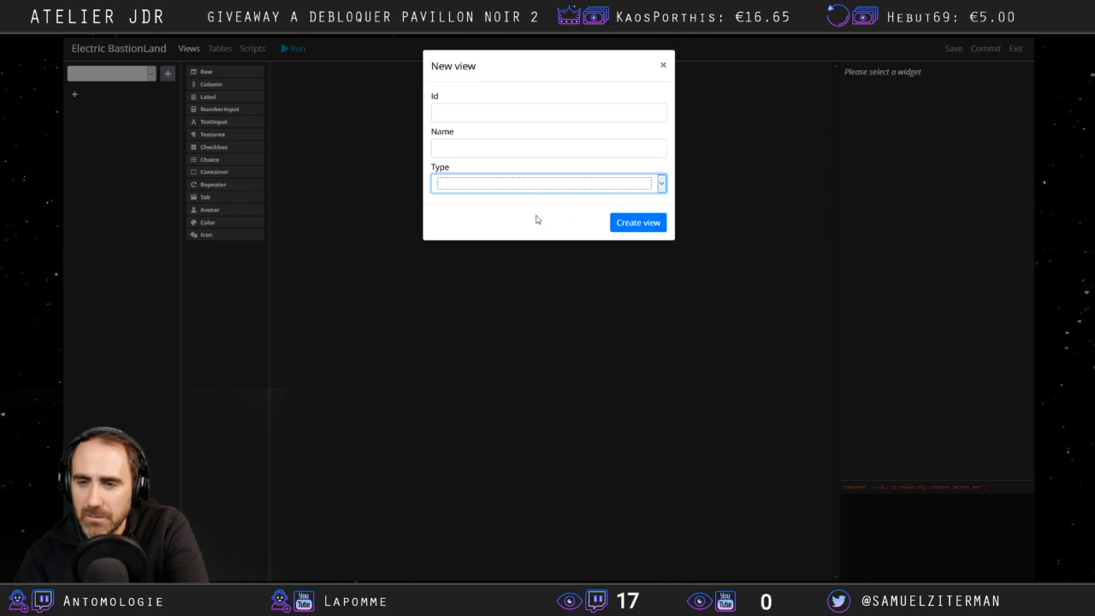
pyautogui.click(539, 220)
pyautogui.click(496, 112)
pyautogui.write('popo')
pyautogui.click(504, 147)
pyautogui.write('pop')
pyautogui.click(633, 221)
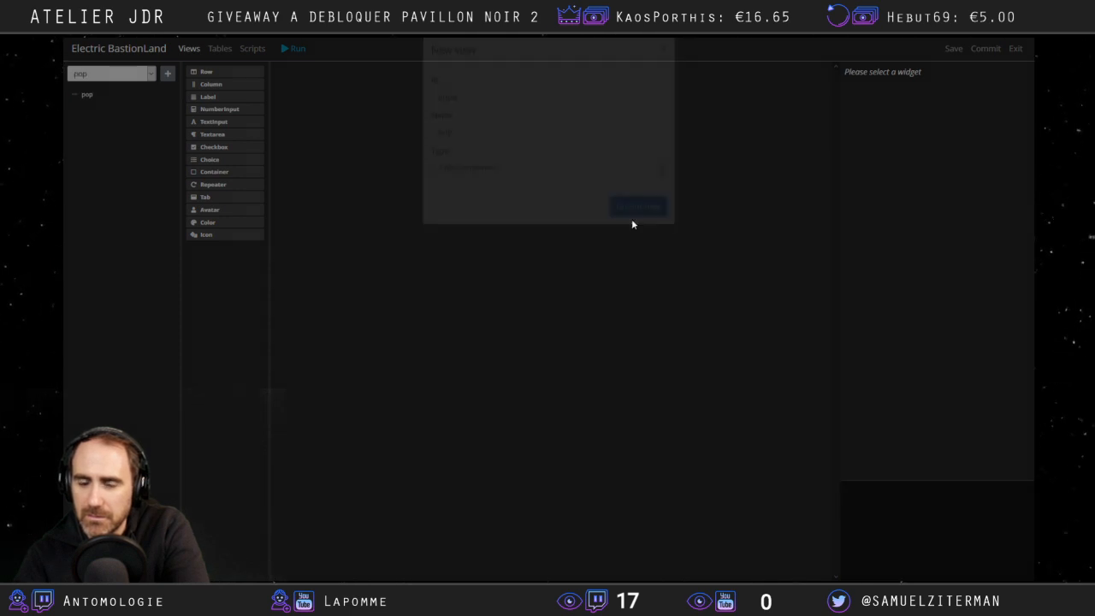
# Delete the pop view, and repeat the deletion on its root in the component tree.
pyautogui.rightClick(81, 95)
pyautogui.click(82, 96)
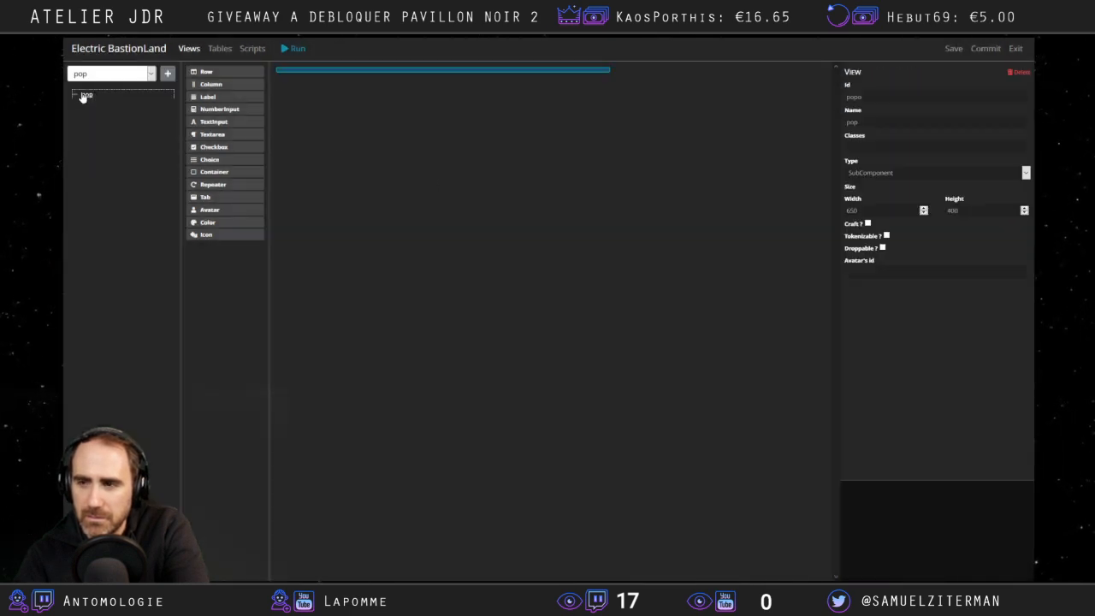
pyautogui.click(1018, 72)
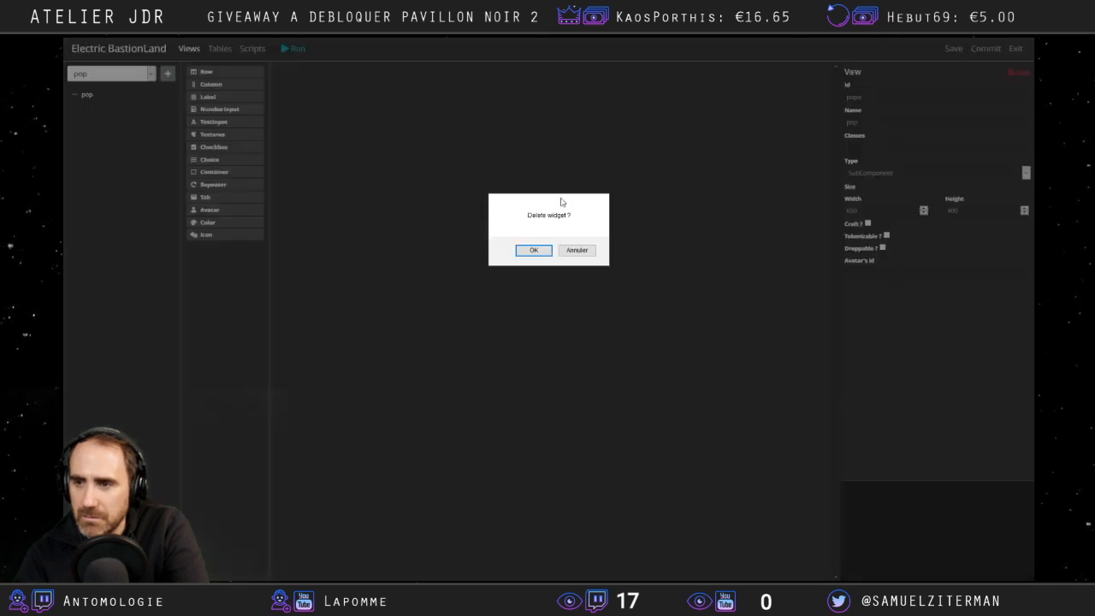
pyautogui.click(533, 250)
pyautogui.click(88, 95)
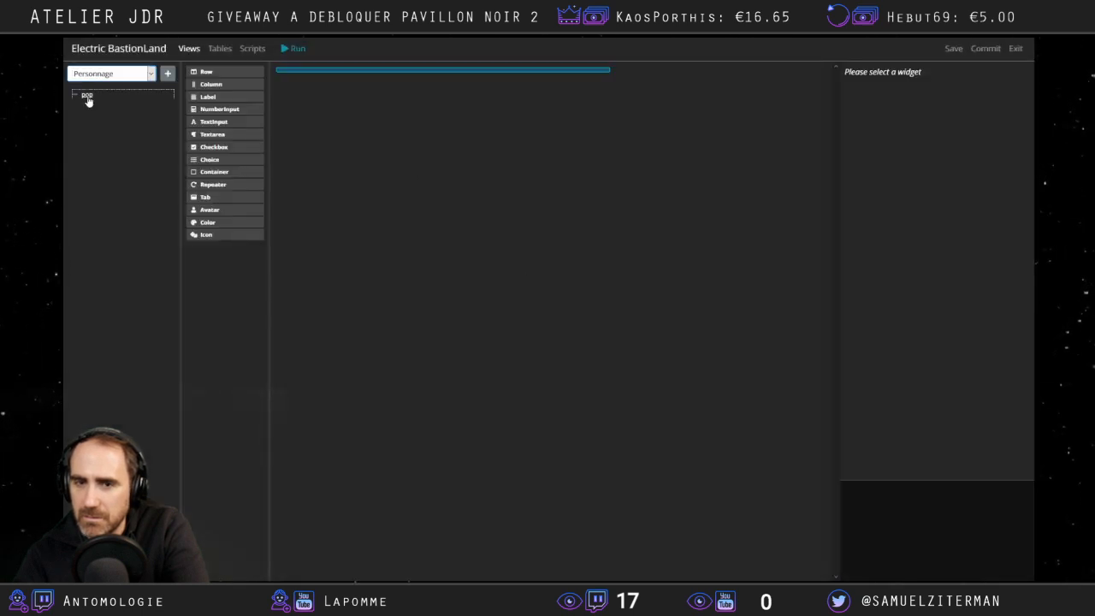
pyautogui.click(1019, 73)
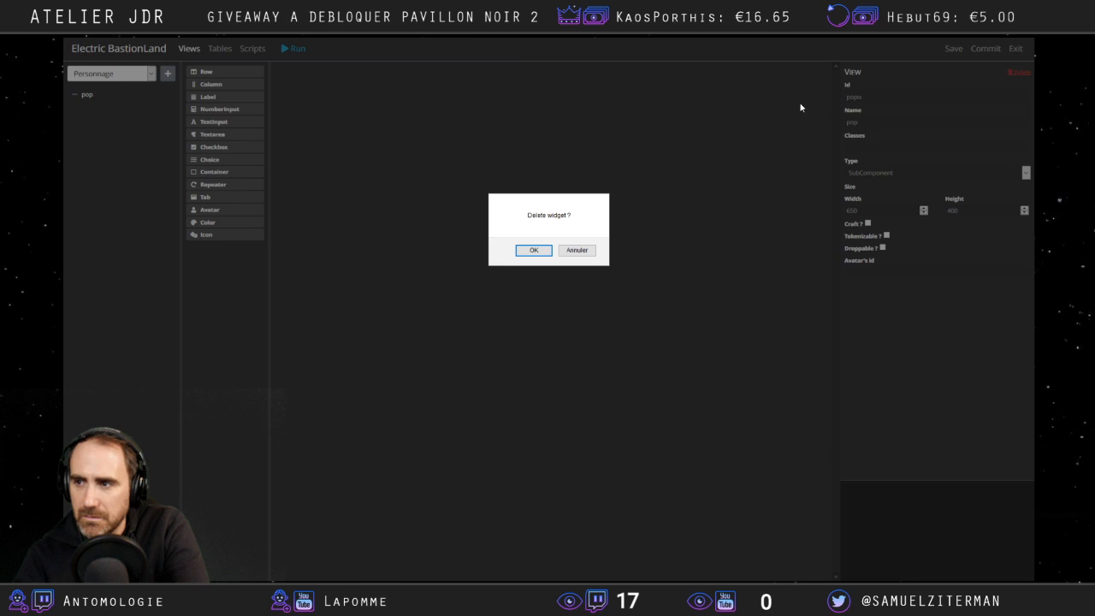
pyautogui.click(533, 250)
# Try again to remove the leftover pop root from the component tree, and recheck the list of views.
pyautogui.click(86, 99)
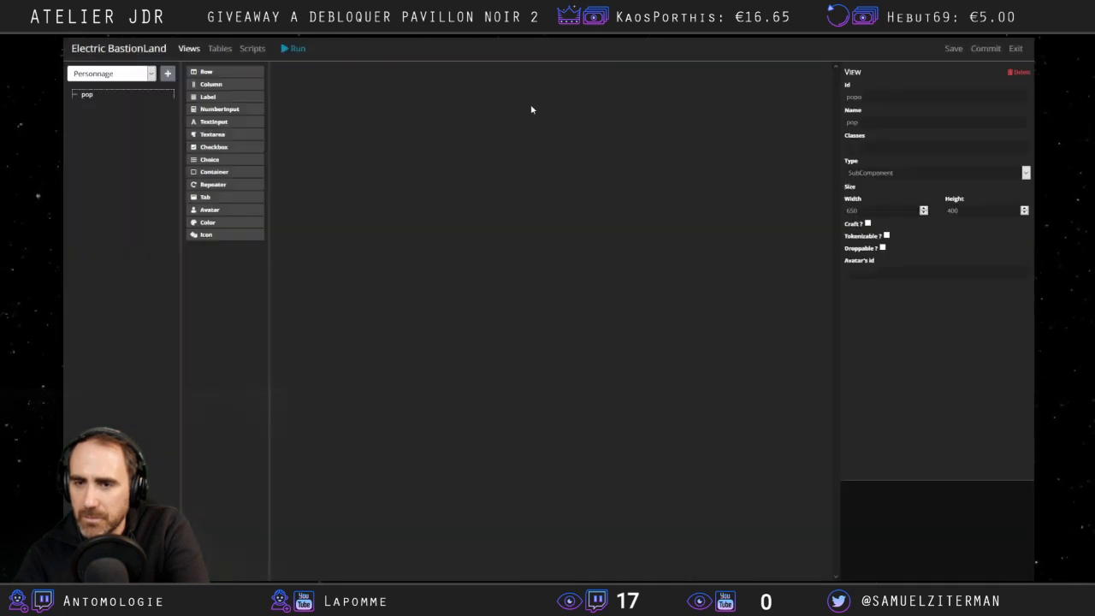
pyautogui.rightClick(91, 96)
pyautogui.click(112, 158)
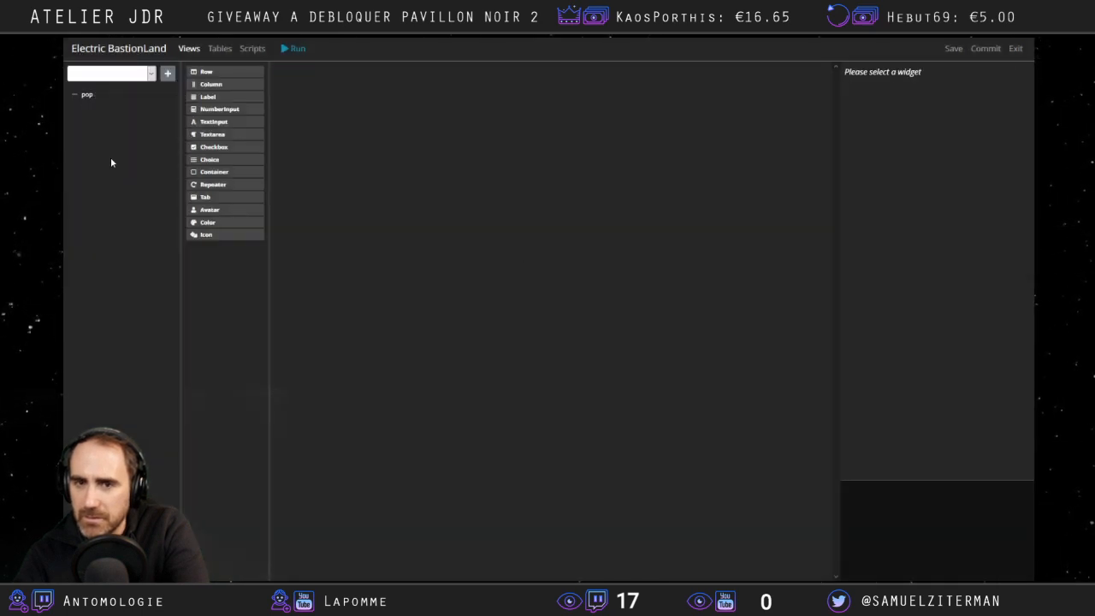
pyautogui.rightClick(90, 97)
pyautogui.click(119, 161)
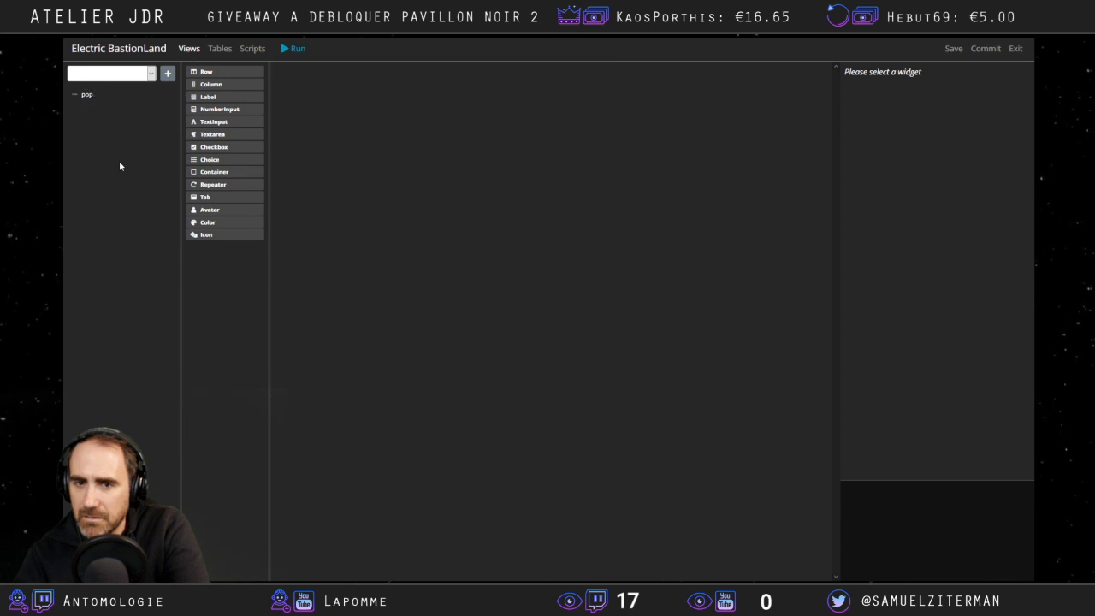
pyautogui.click(83, 100)
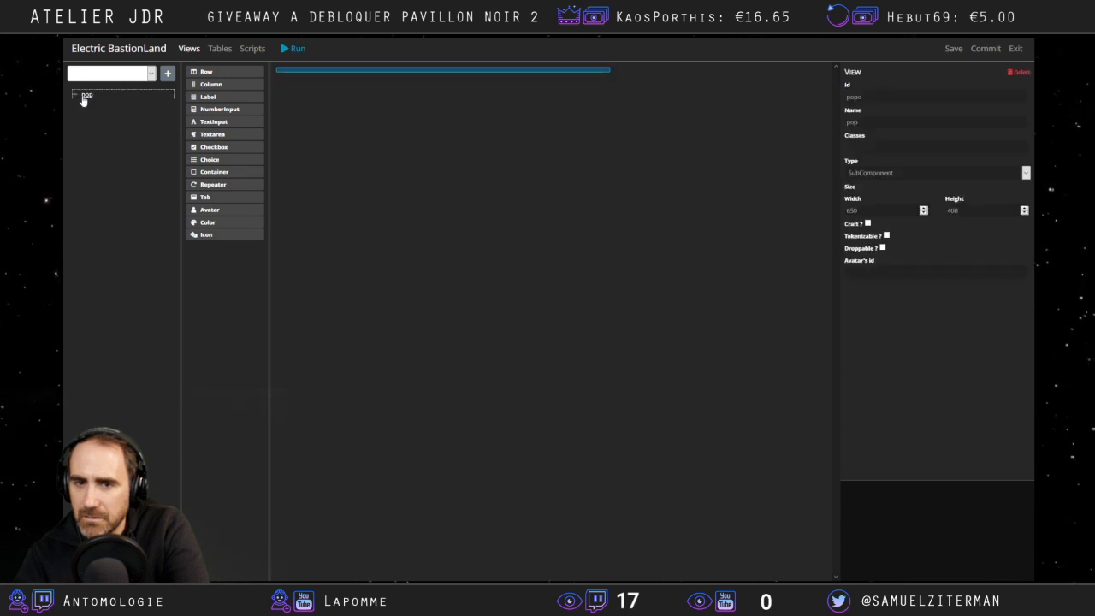
pyautogui.click(128, 79)
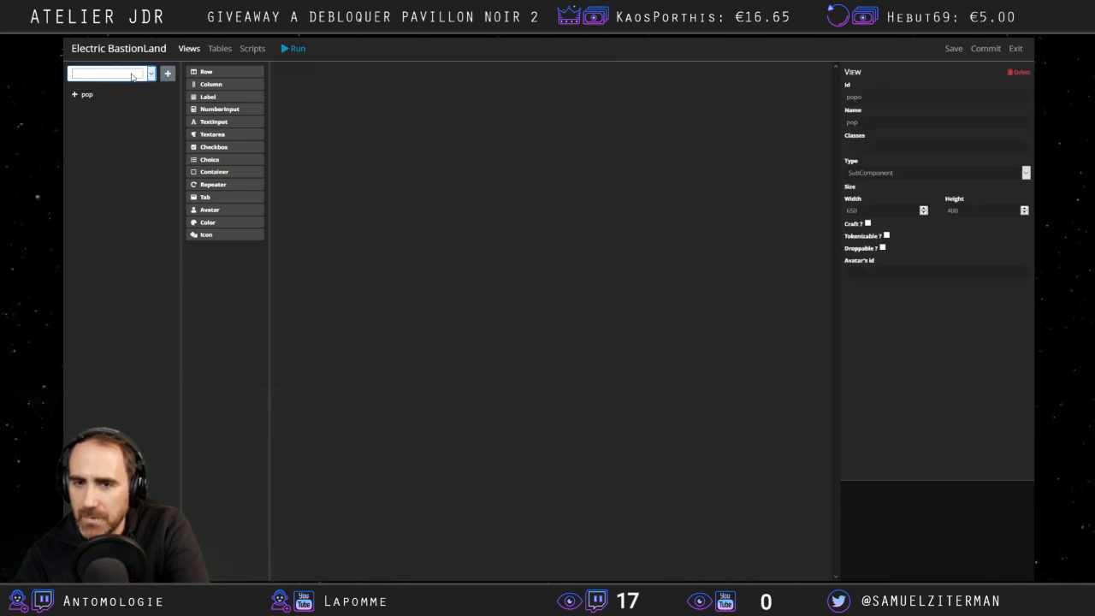
pyautogui.click(90, 99)
pyautogui.click(105, 75)
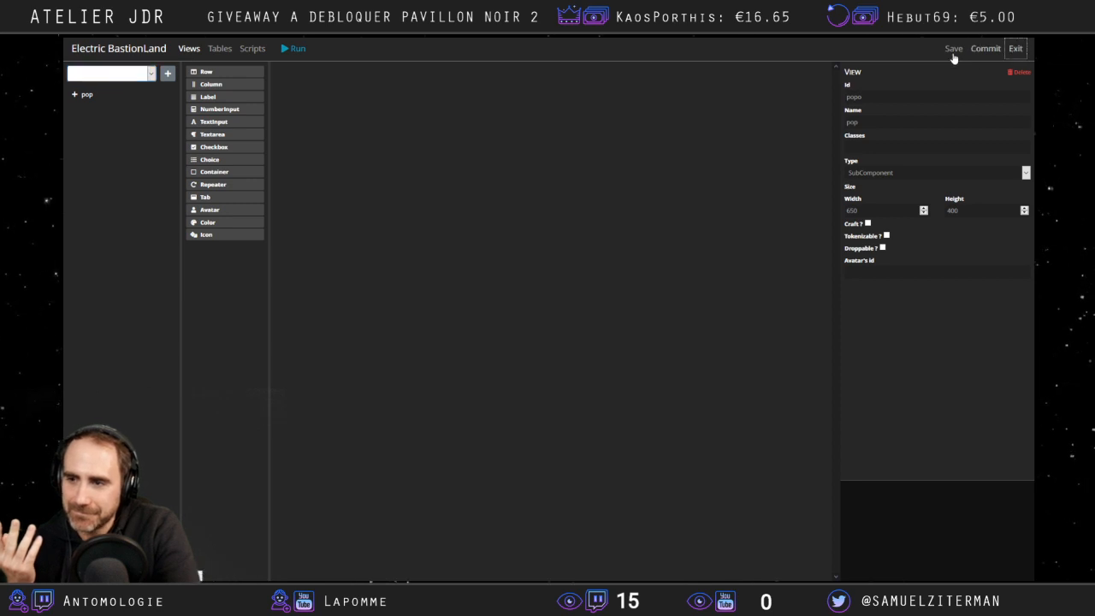
# Exit the builder without saving, reopen the Electric BastionLand system to check which views it holds, and exit again.
pyautogui.click(1015, 49)
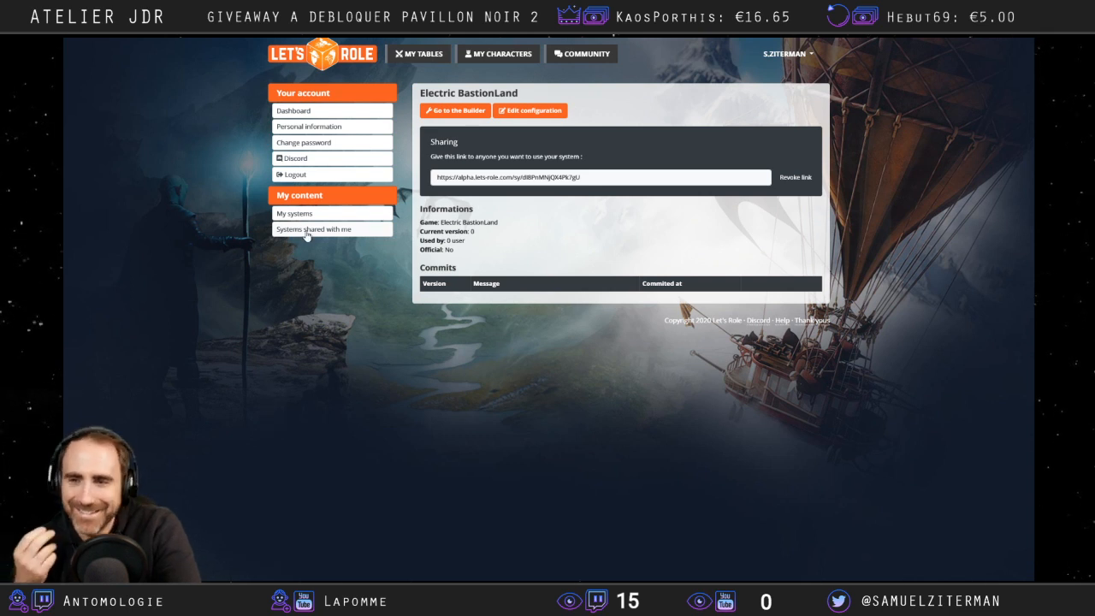
pyautogui.click(445, 111)
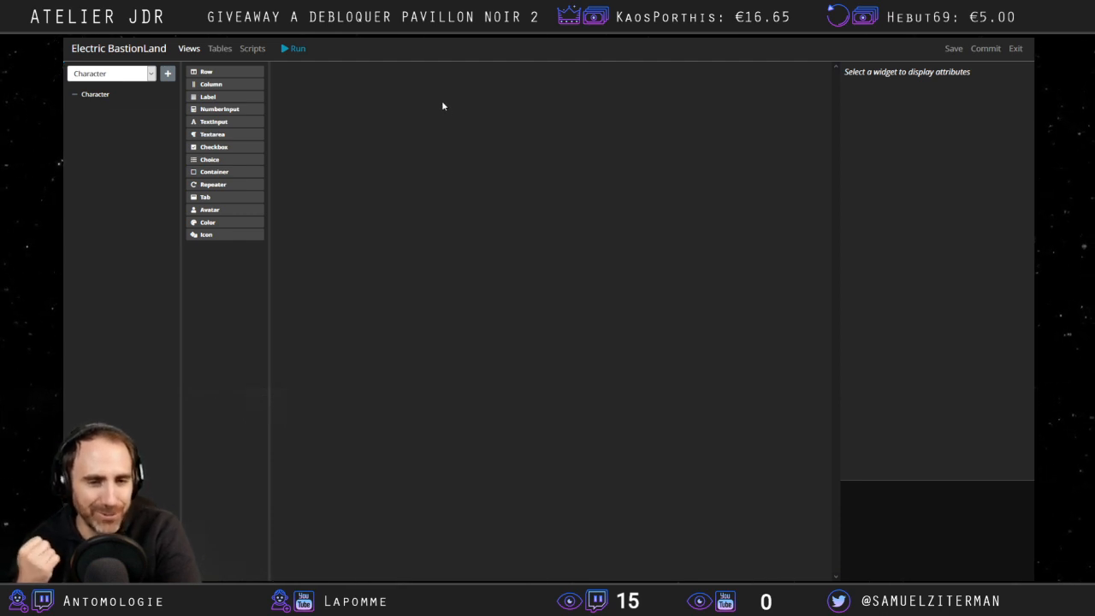
pyautogui.click(133, 77)
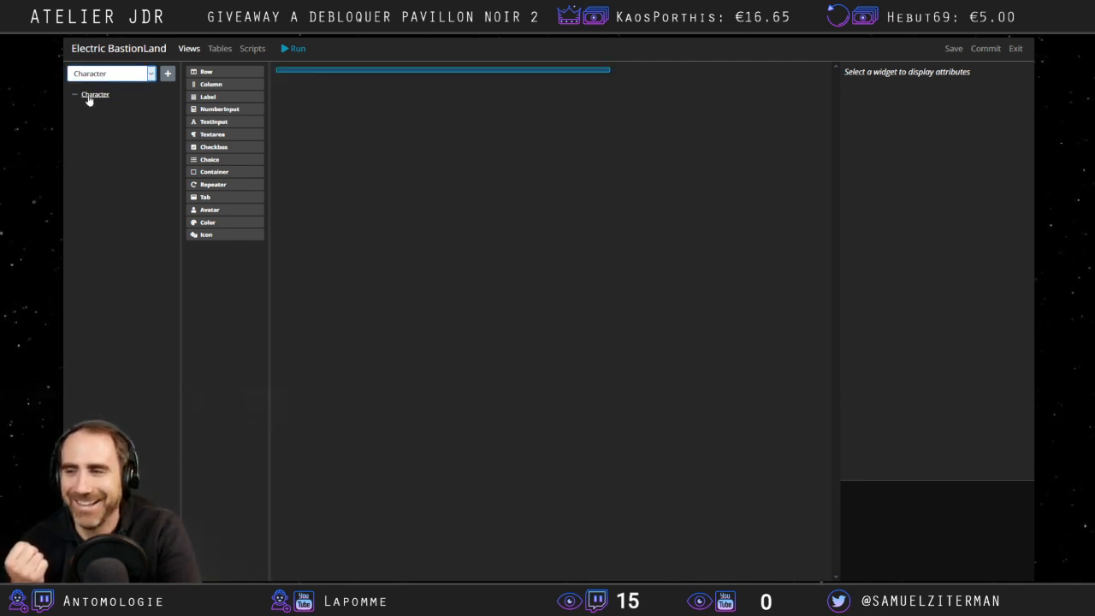
pyautogui.click(1017, 49)
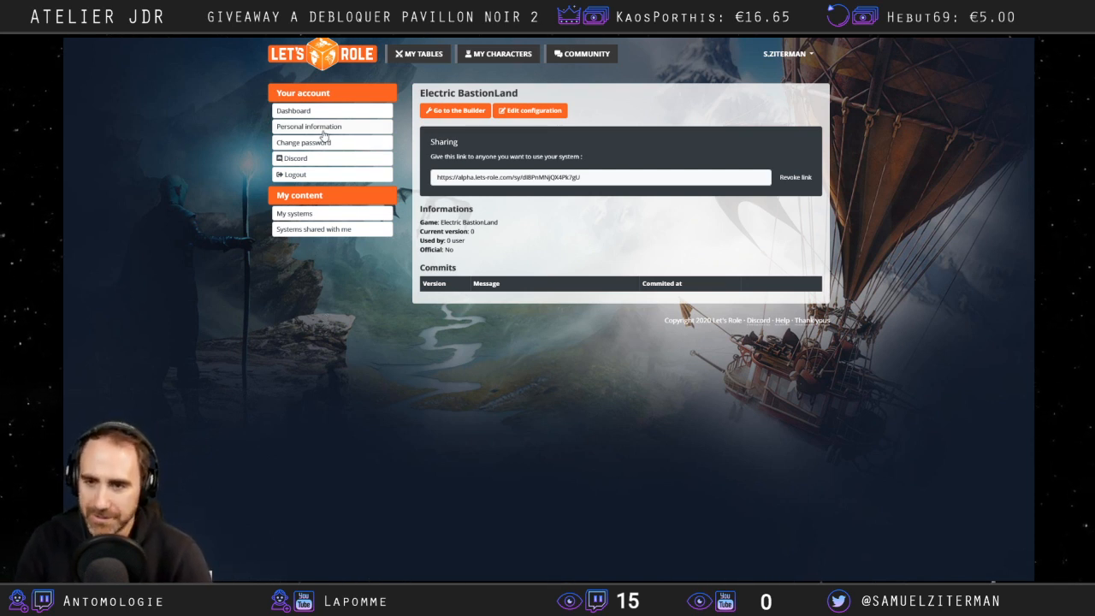
# Join the BastionLand table as Electric PJ, turn on its drawing tools, and leave the table.
pyautogui.click(417, 57)
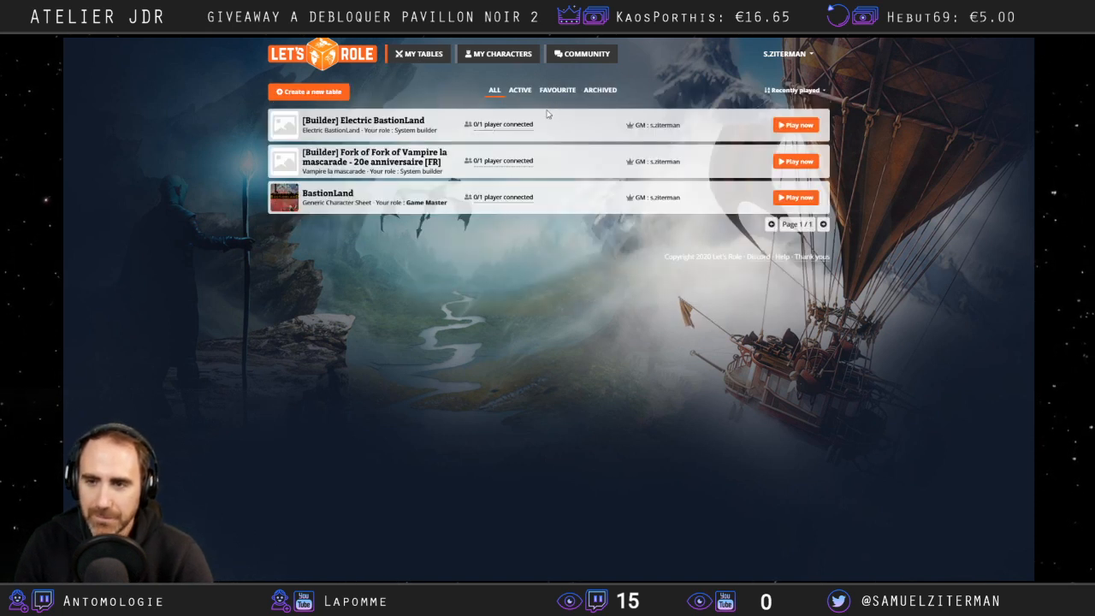
pyautogui.click(780, 196)
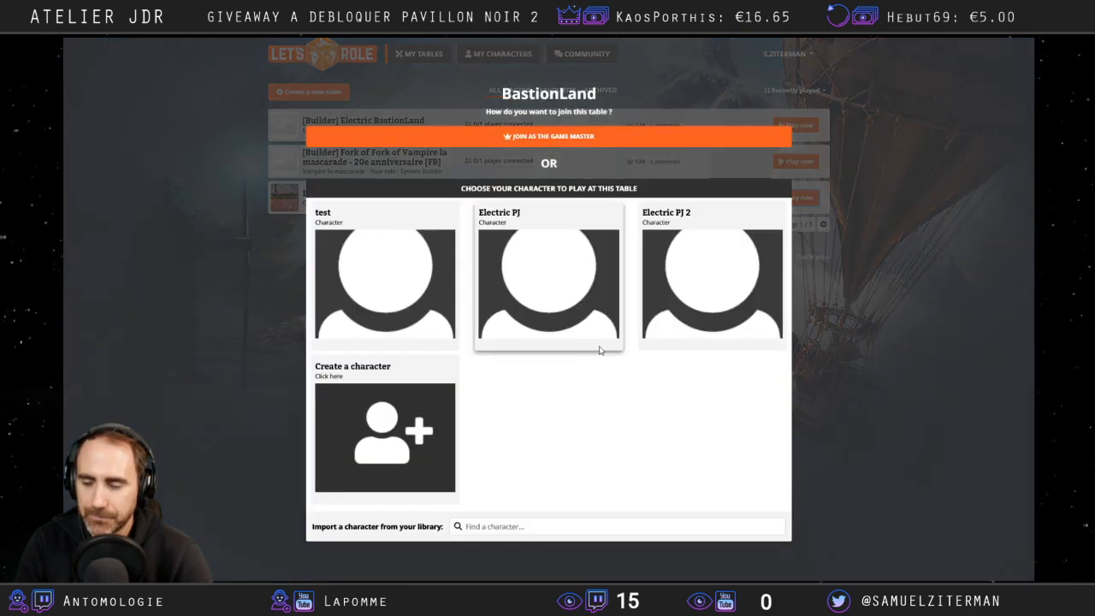
pyautogui.click(558, 270)
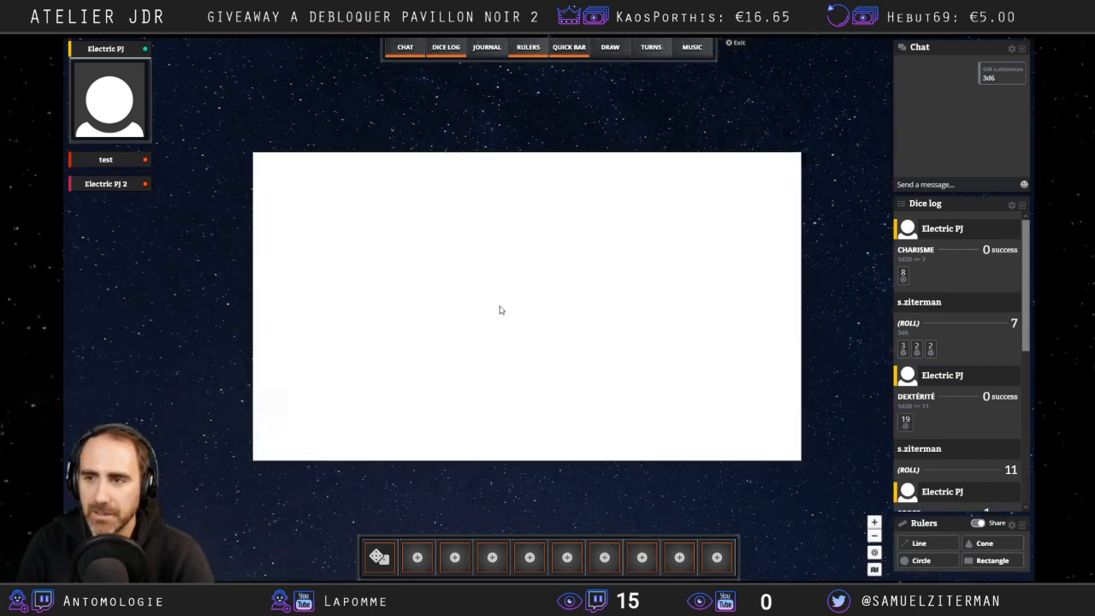
pyautogui.click(586, 49)
pyautogui.click(607, 48)
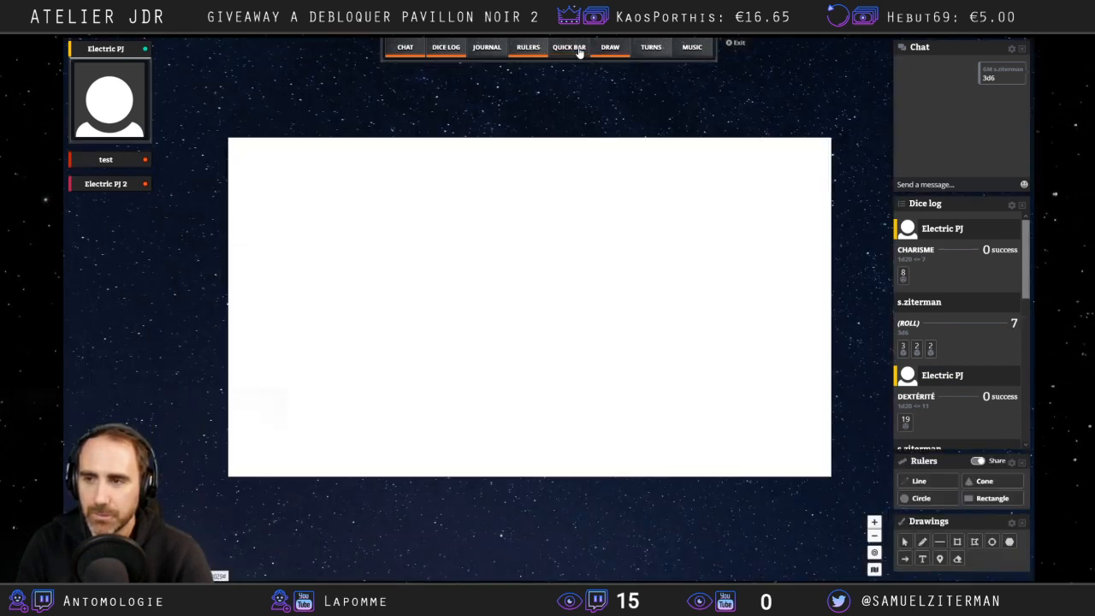
pyautogui.click(575, 49)
pyautogui.click(731, 43)
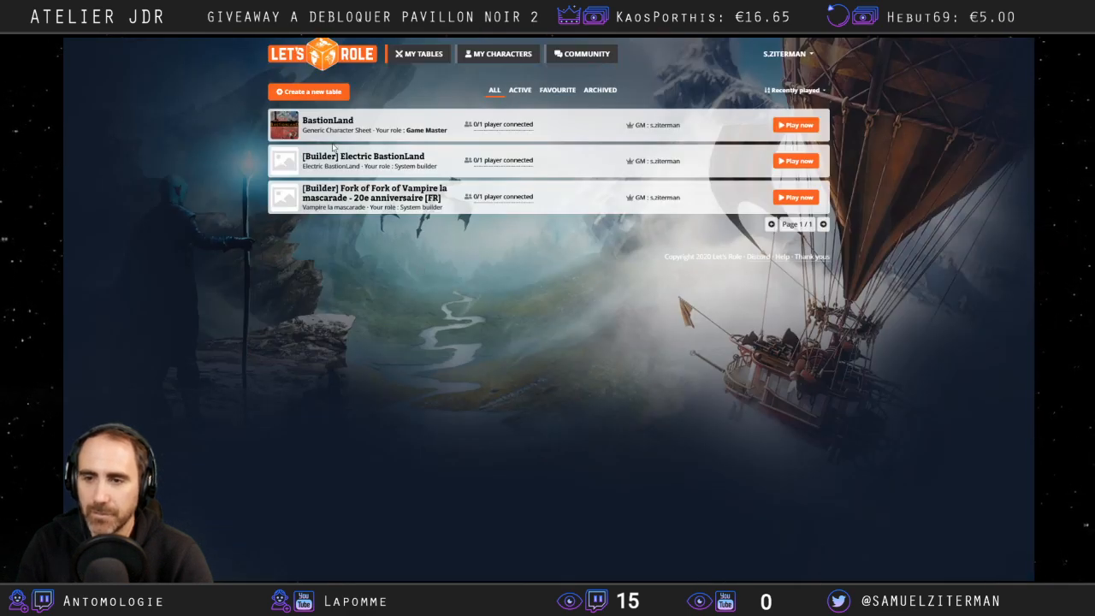
# Join the Electric BastionLand builder table as its first character, check for a character sheet, and exit.
pyautogui.click(813, 162)
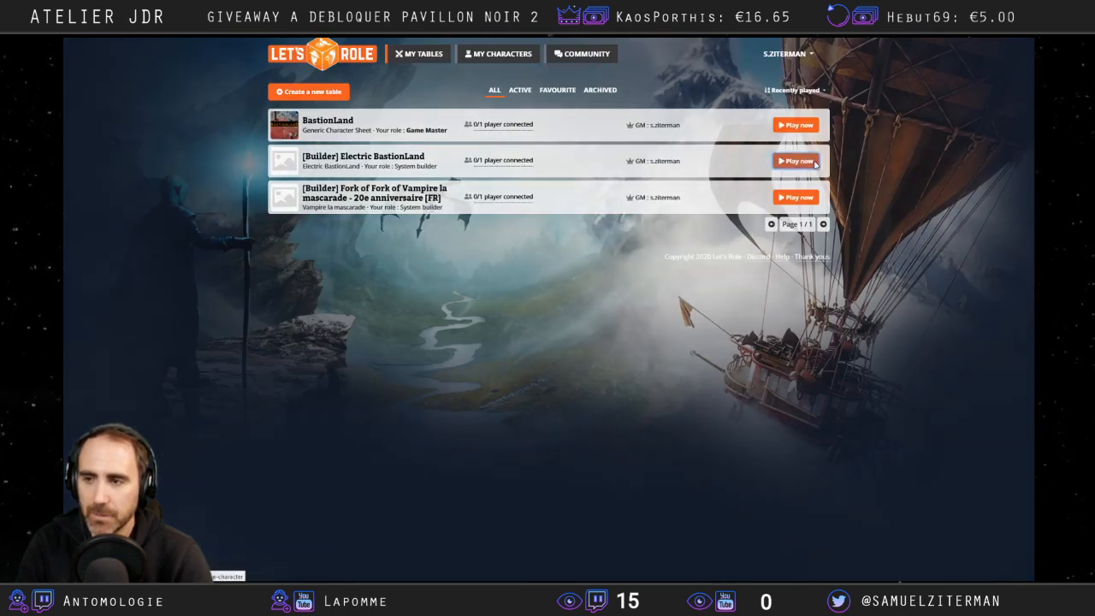
pyautogui.click(351, 237)
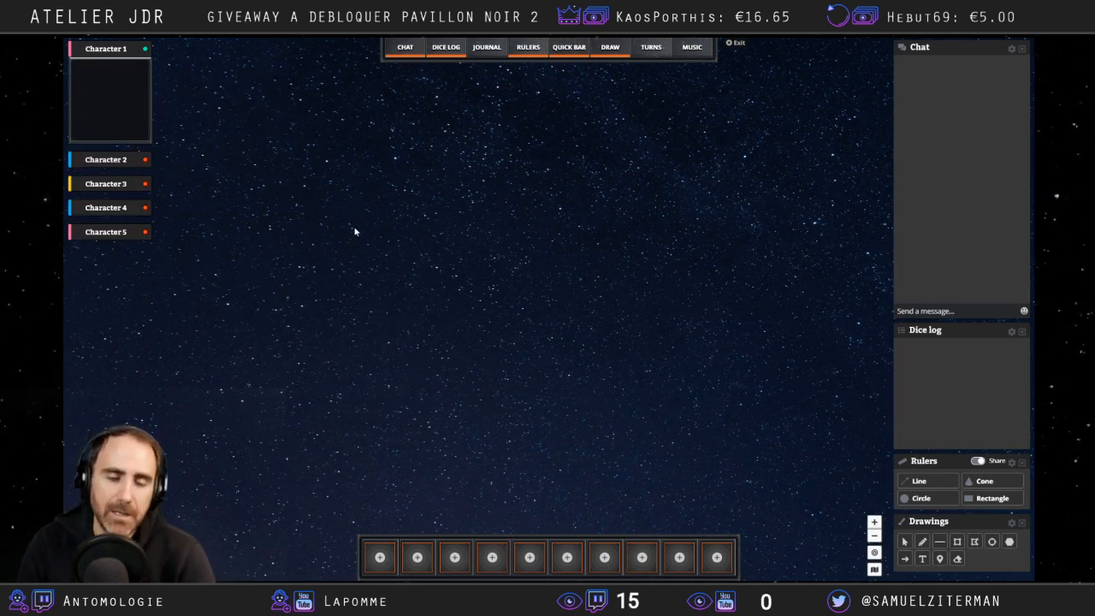
pyautogui.click(139, 121)
pyautogui.click(426, 54)
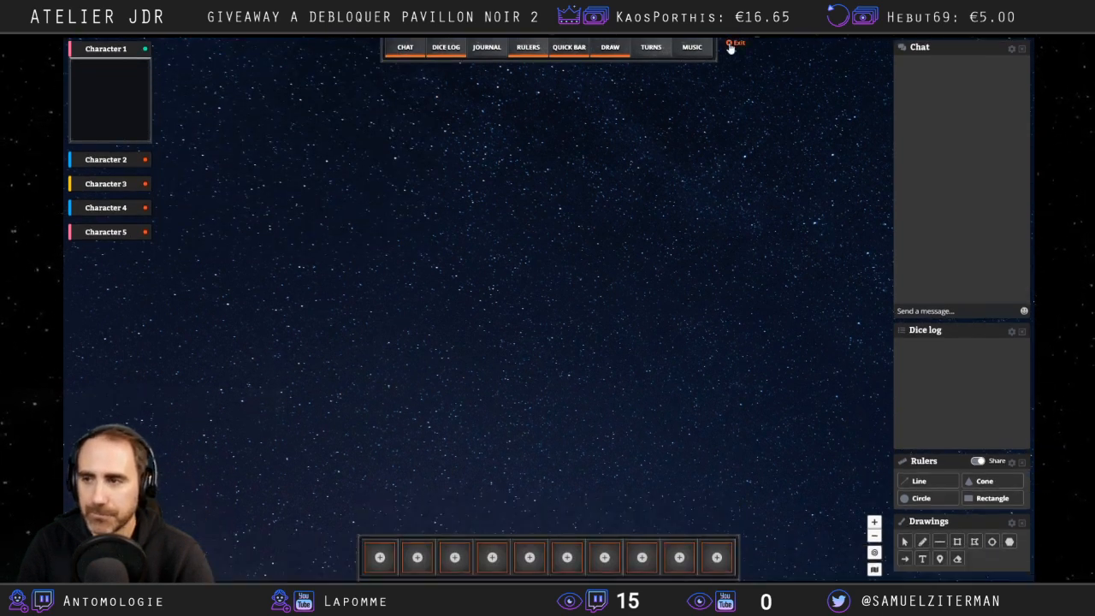
pyautogui.click(730, 45)
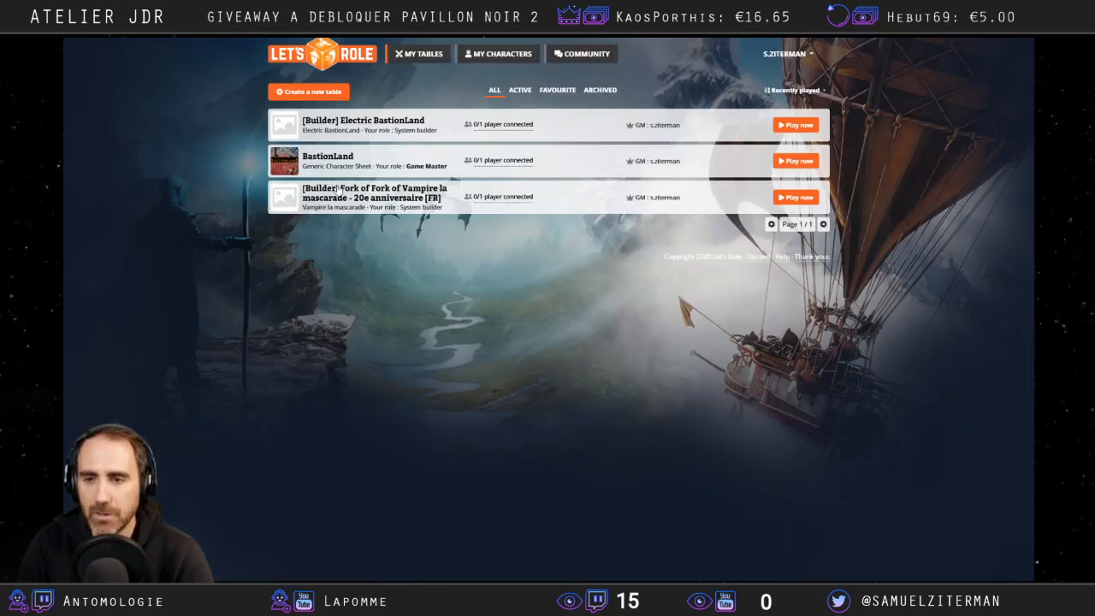
# Join the Vampire la mascarade builder table, raise mlkmkm's Force to four dots on the character sheet, and roll Force.
pyautogui.click(795, 197)
pyautogui.click(340, 274)
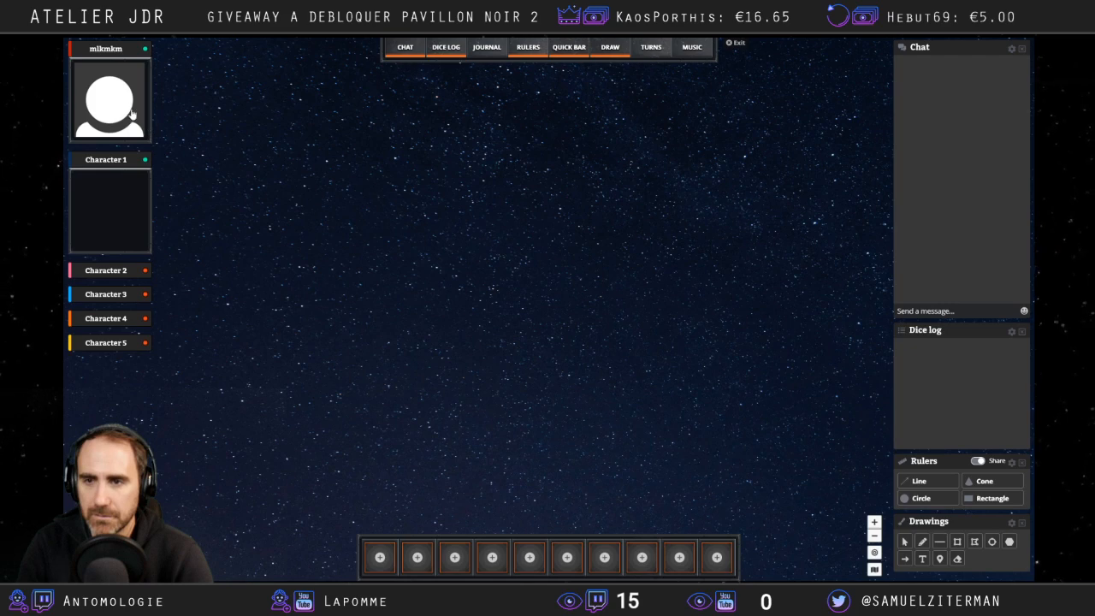
pyautogui.click(132, 114)
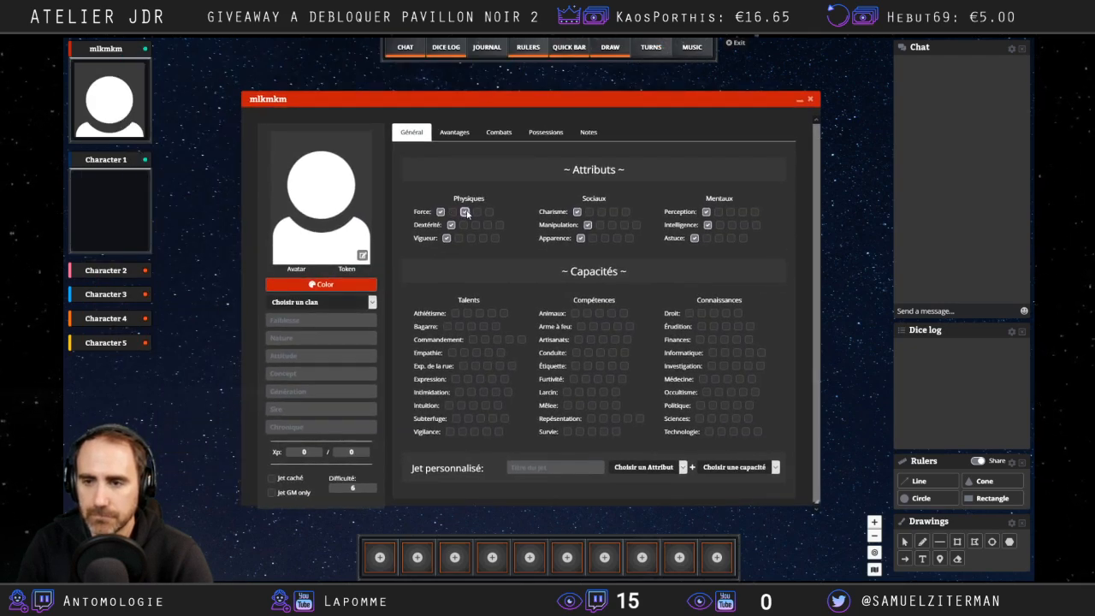
pyautogui.click(477, 212)
pyautogui.click(453, 213)
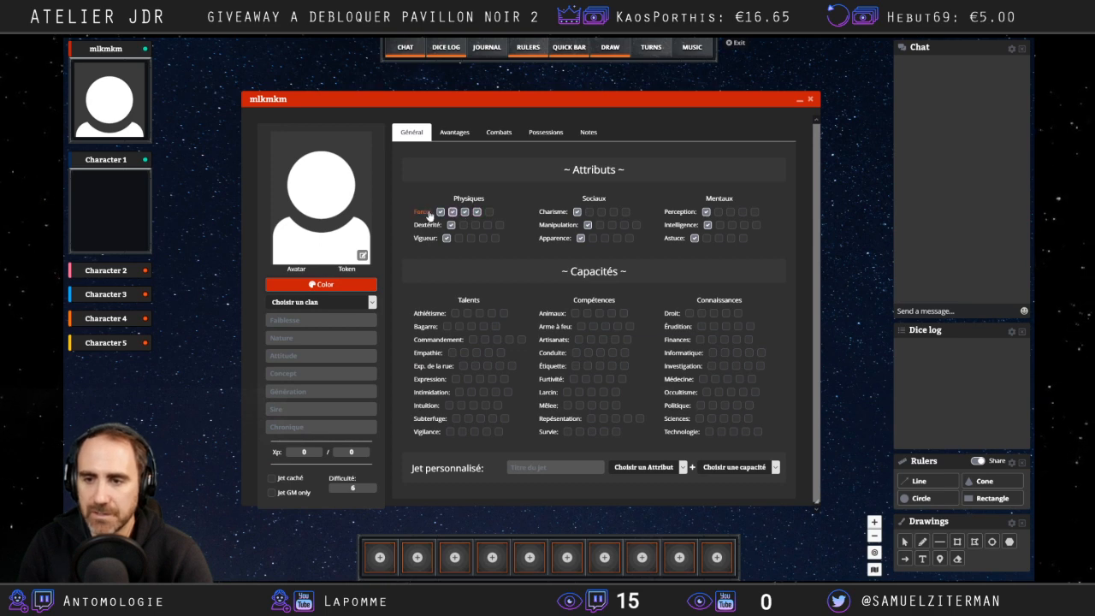
pyautogui.click(429, 214)
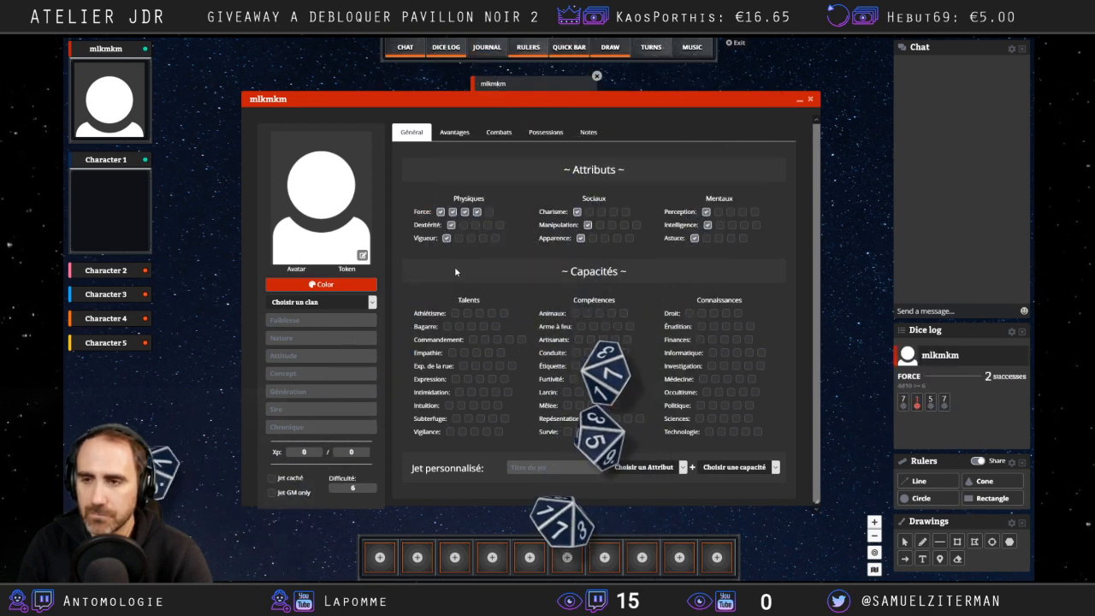
# Look at the music player and close it, show the turn order, and leave the Vampire table.
pyautogui.click(691, 49)
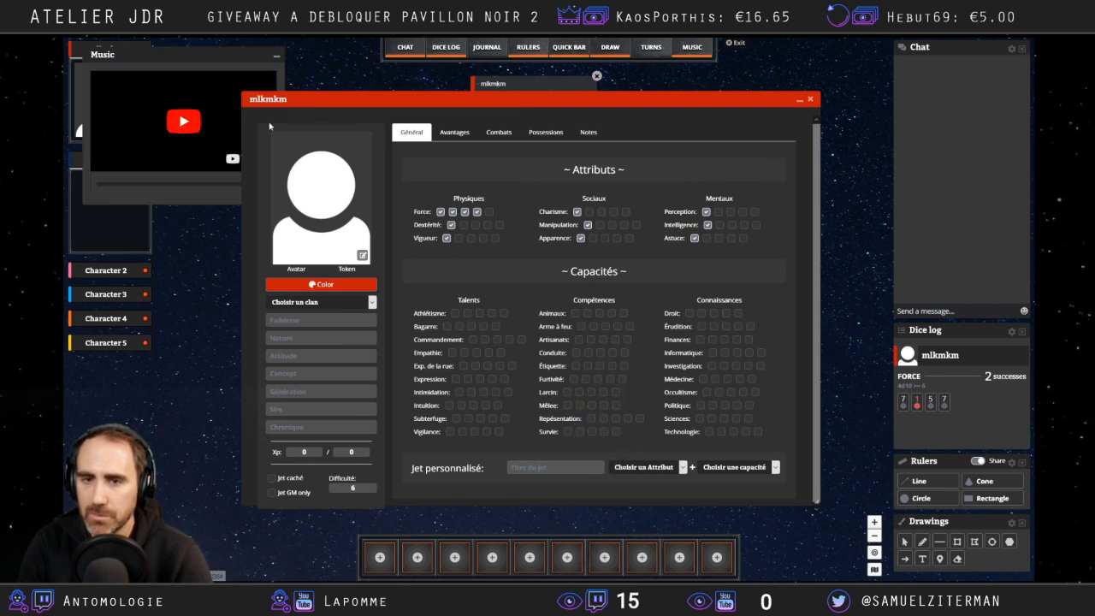
pyautogui.moveTo(324, 99); pyautogui.dragTo(397, 112)
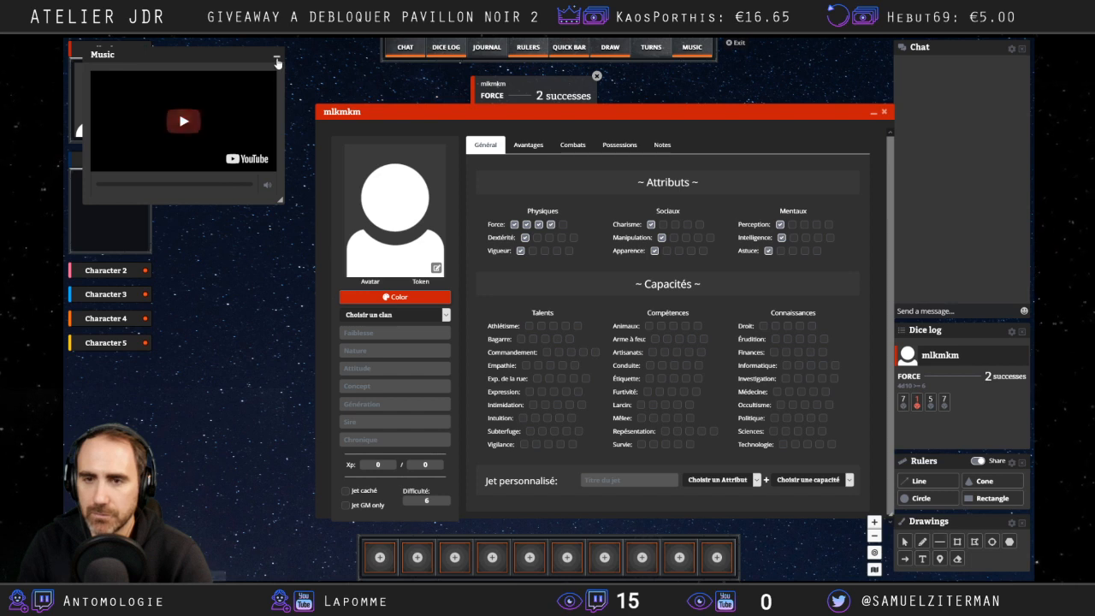
pyautogui.click(276, 56)
pyautogui.click(655, 47)
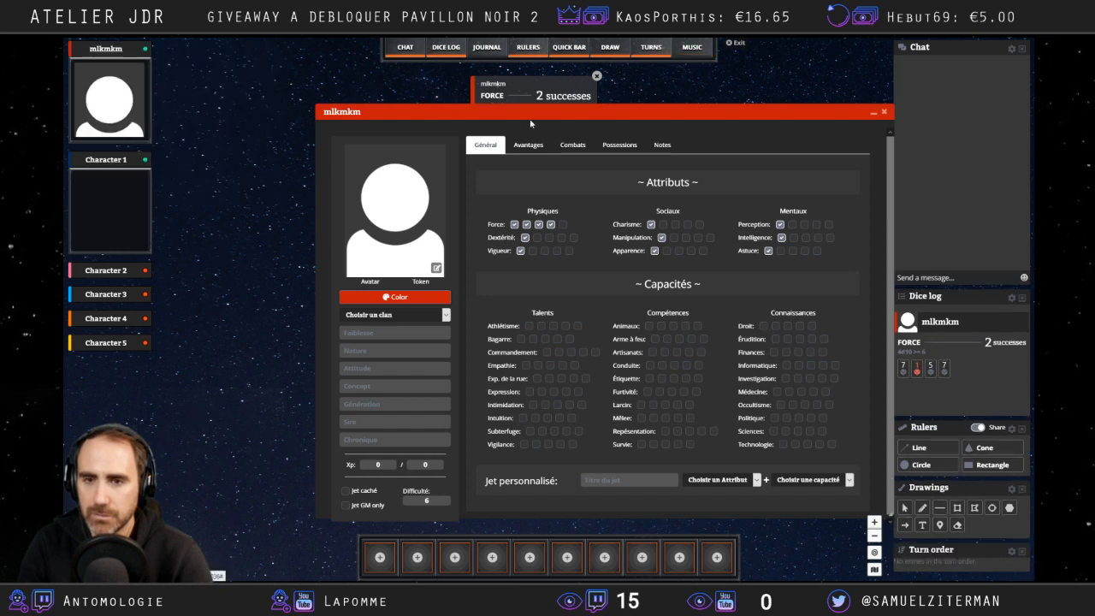
pyautogui.click(734, 42)
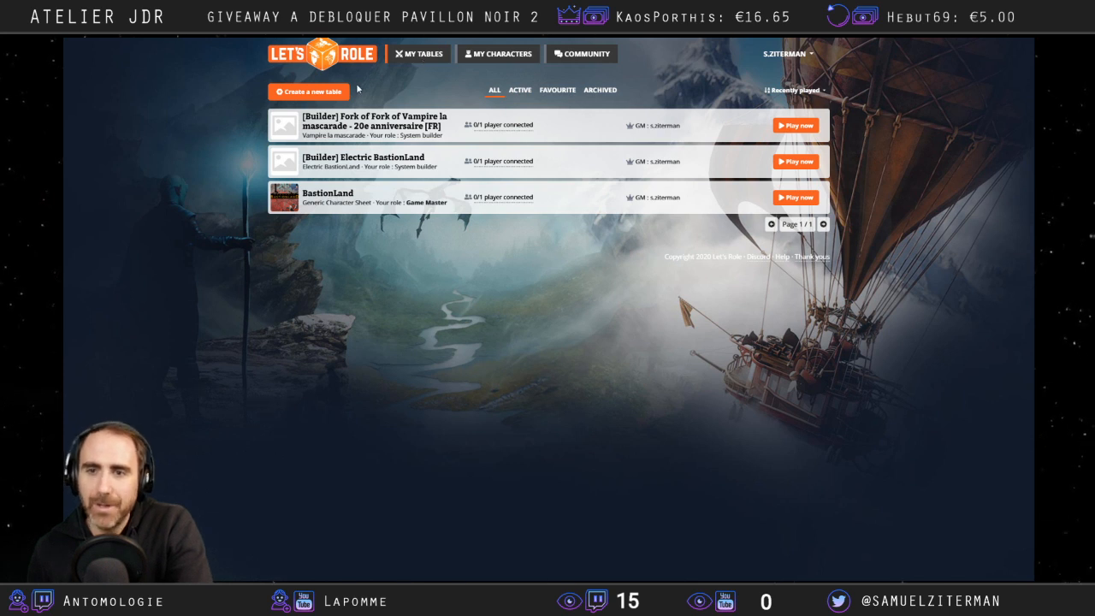
# Filter the list of tables by favourite and archived, ending on the favourites.
pyautogui.click(555, 91)
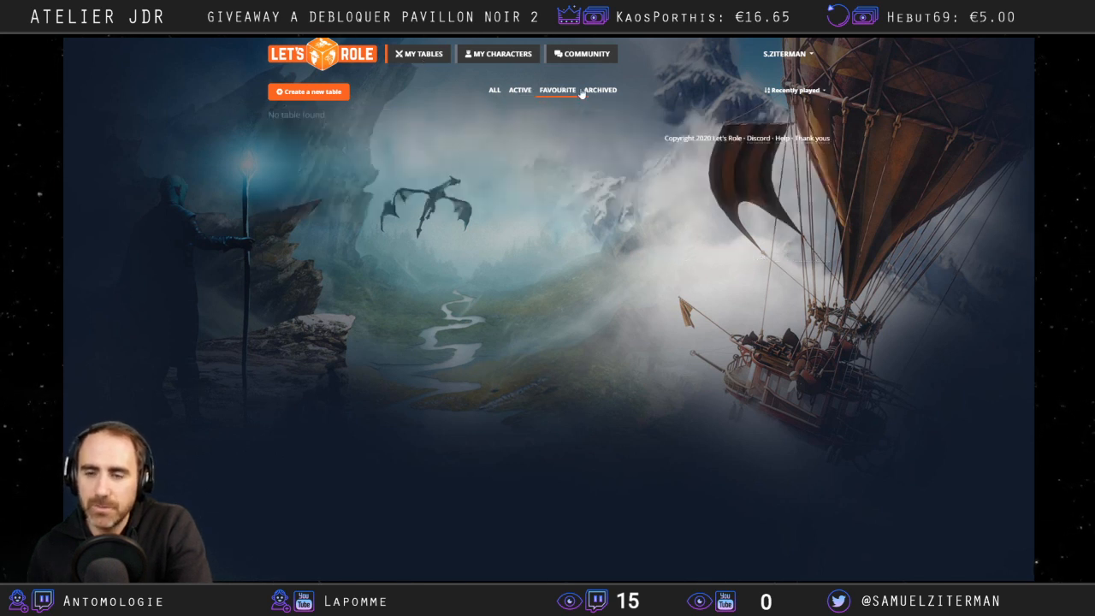
pyautogui.click(583, 92)
pyautogui.click(558, 92)
pyautogui.moveTo(357, 39)
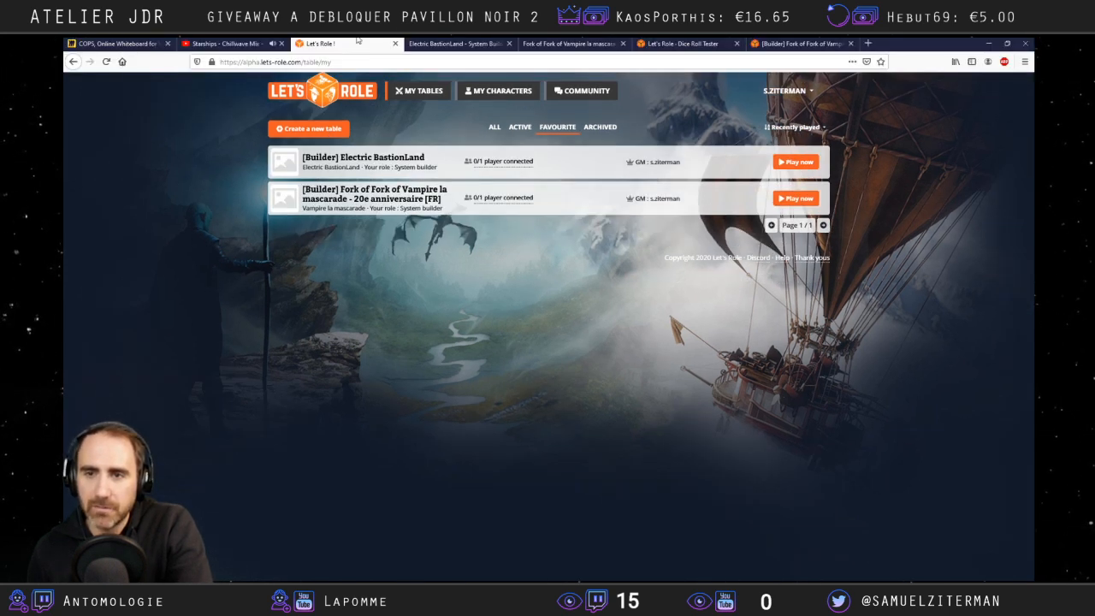
# Look through the two system builders and the dice expression tester, ending on the running Vampire table in full screen.
pyautogui.click(557, 42)
pyautogui.click(473, 42)
pyautogui.click(578, 43)
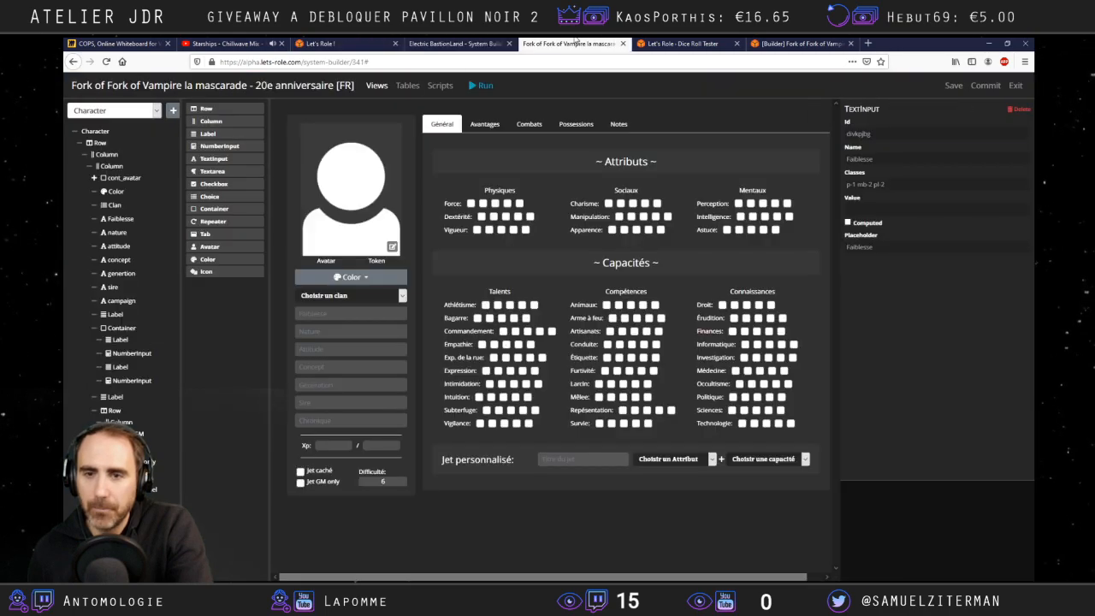
pyautogui.click(501, 42)
pyautogui.click(582, 43)
pyautogui.click(676, 42)
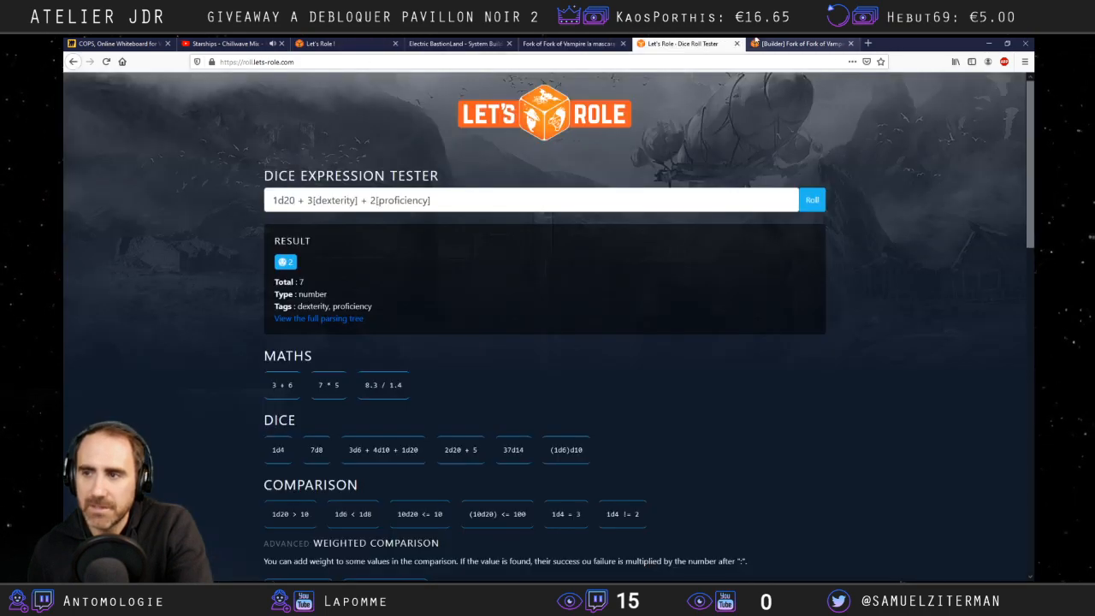
pyautogui.click(755, 41)
pyautogui.click(698, 43)
pyautogui.click(780, 41)
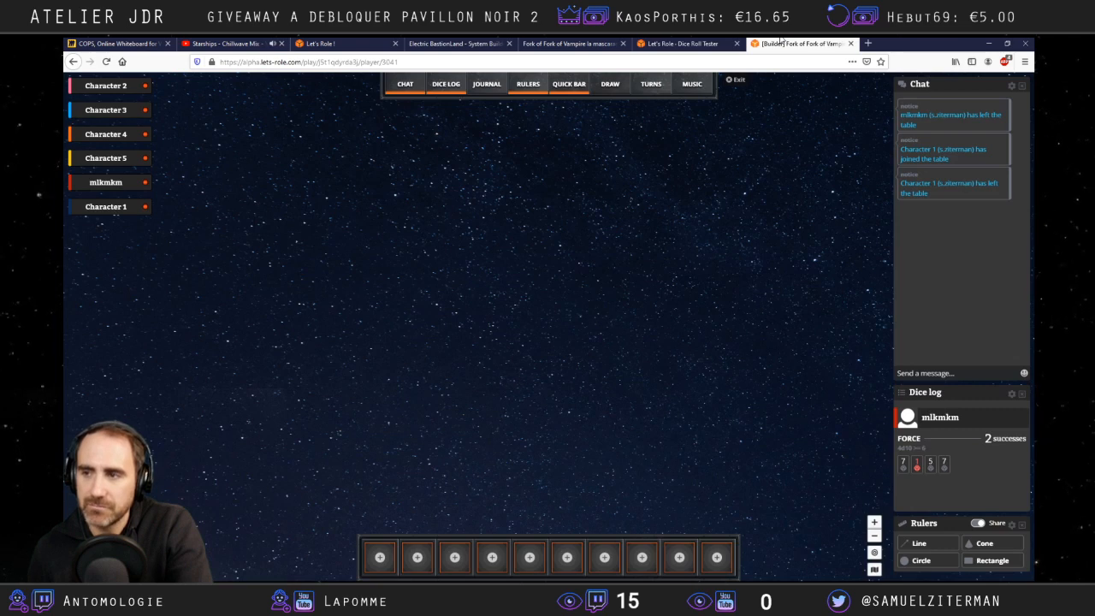
pyautogui.press('F11')
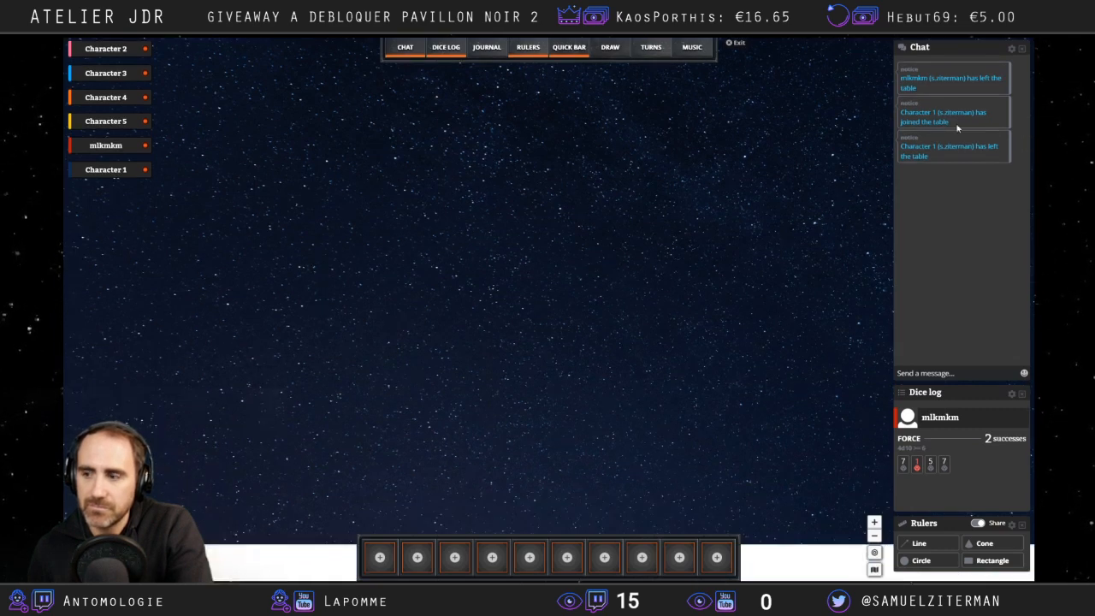
# Examine the Avantages, Combats, Possessions, Notes and Général pages of Character 2's Vampire sheet, and close the sheet.
pyautogui.click(129, 52)
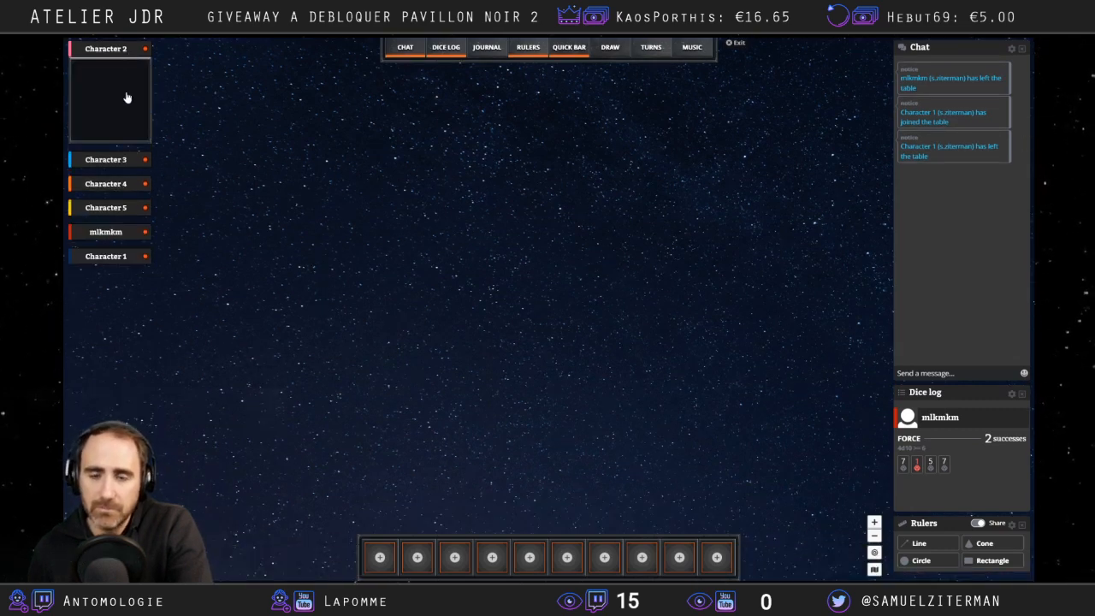
pyautogui.click(126, 98)
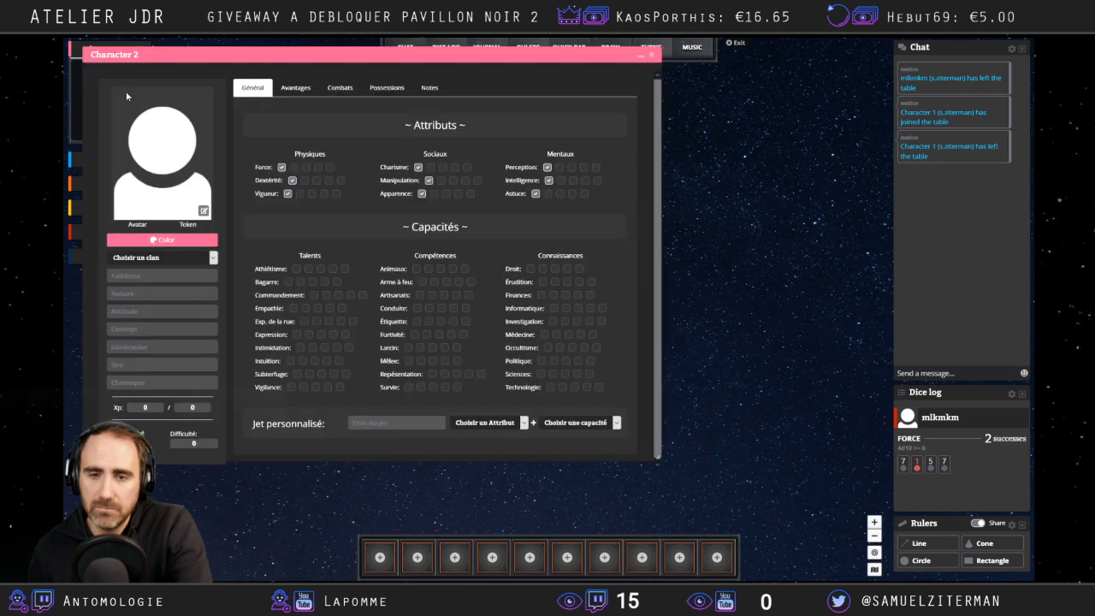
pyautogui.click(296, 87)
pyautogui.click(341, 89)
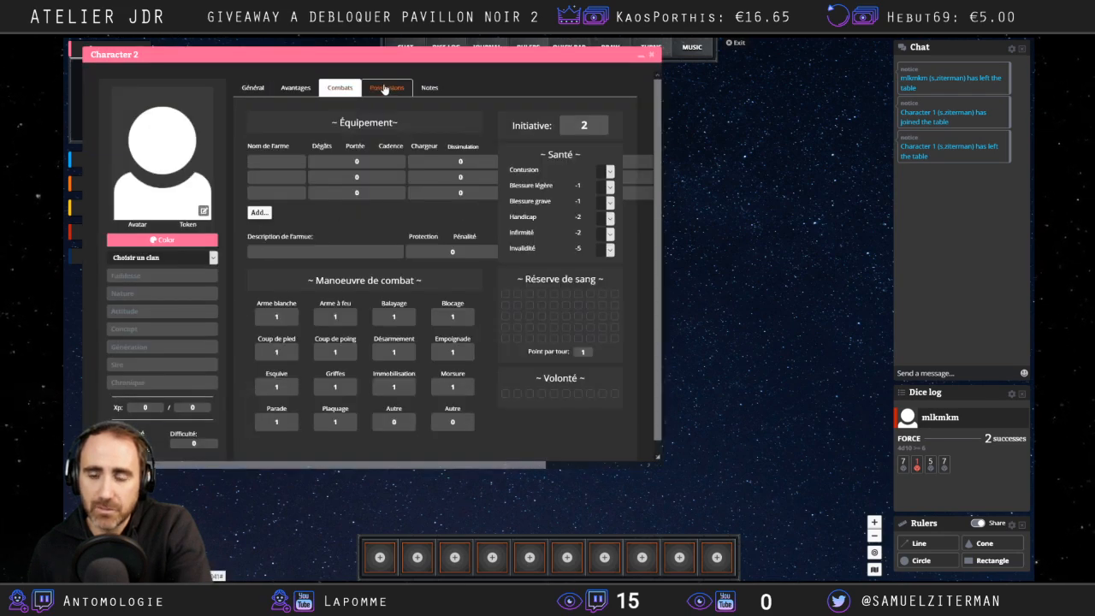
pyautogui.click(387, 88)
pyautogui.click(428, 88)
pyautogui.click(391, 91)
pyautogui.click(339, 89)
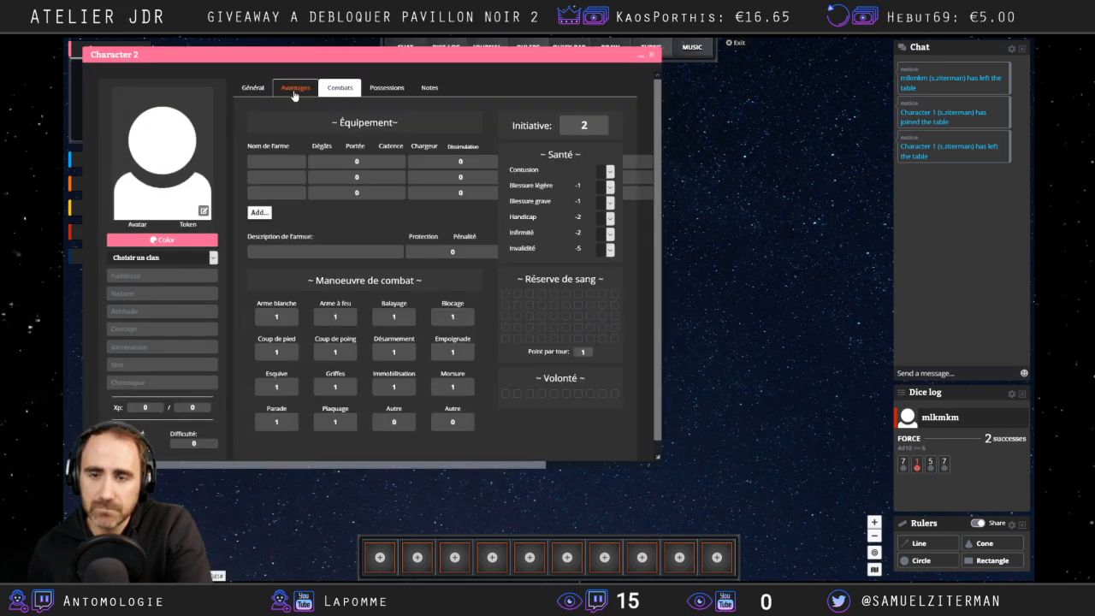
pyautogui.click(295, 89)
pyautogui.click(259, 91)
pyautogui.press('F11')
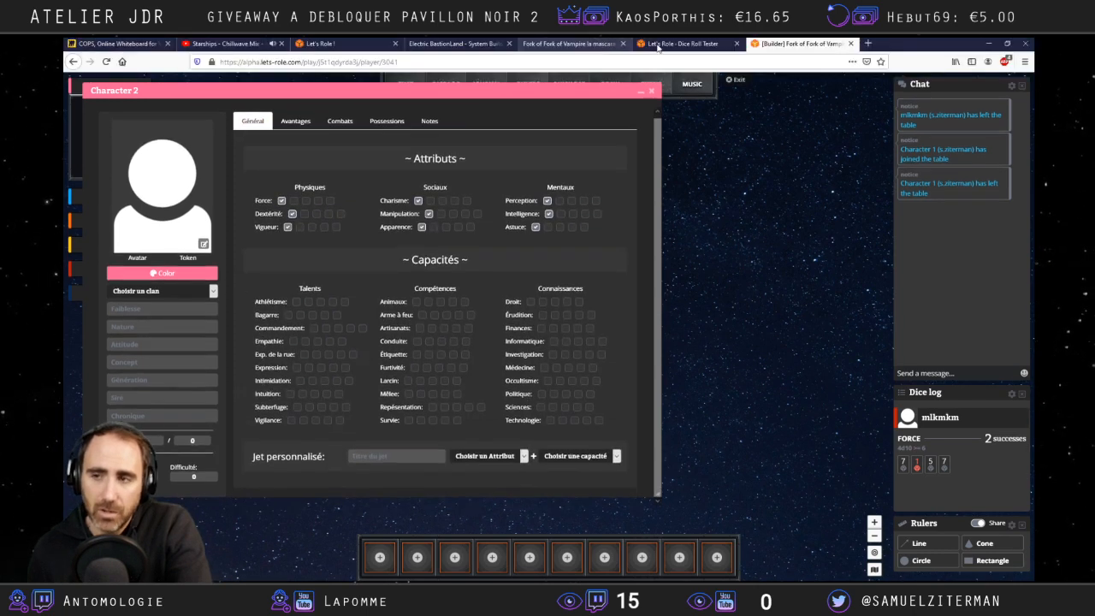
pyautogui.click(650, 93)
pyautogui.press('F11')
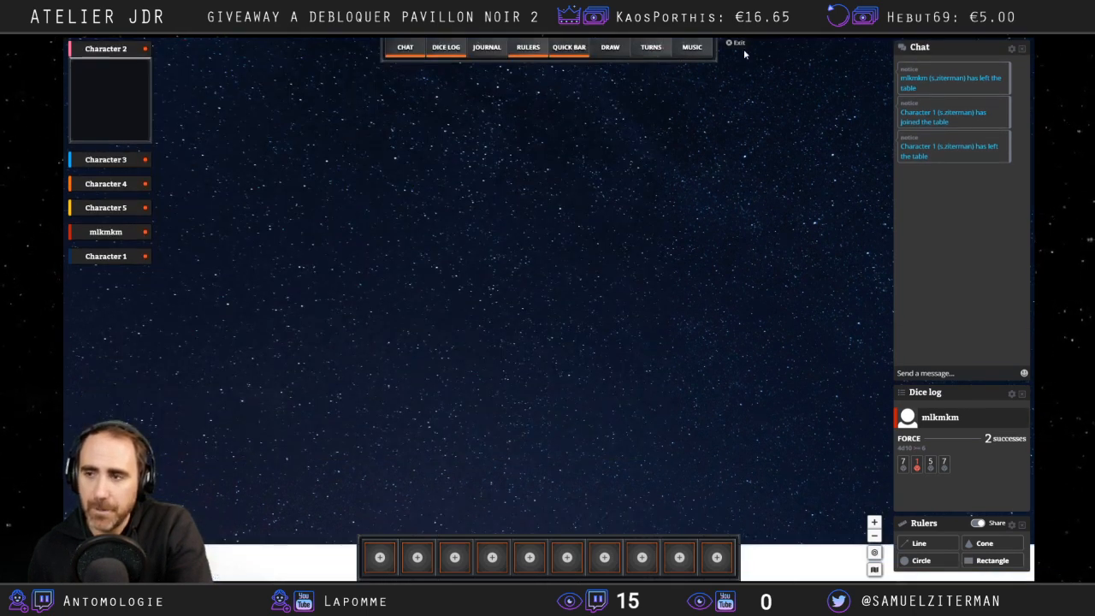
# Review the dice expression tester and the Electric BastionLand builder, and return to the favourite tables in full screen.
pyautogui.click(678, 41)
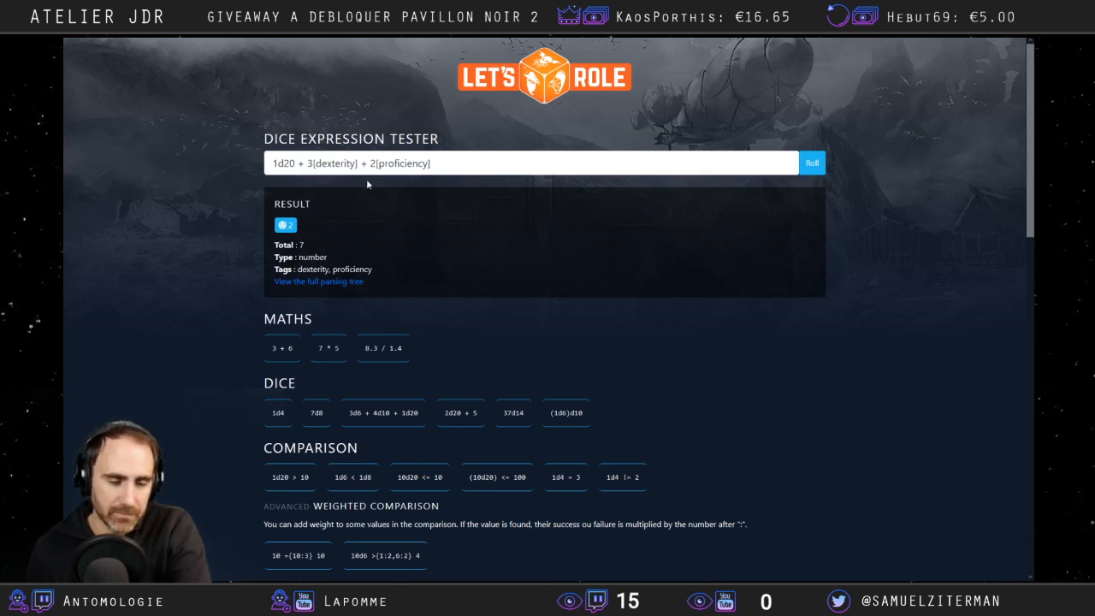
pyautogui.click(445, 41)
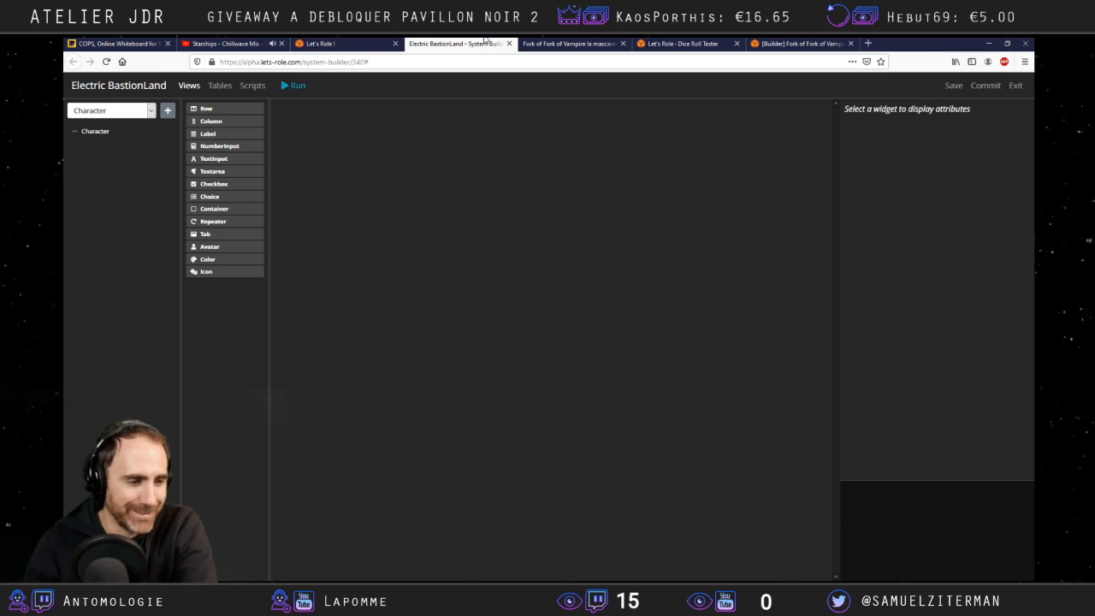
pyautogui.click(395, 41)
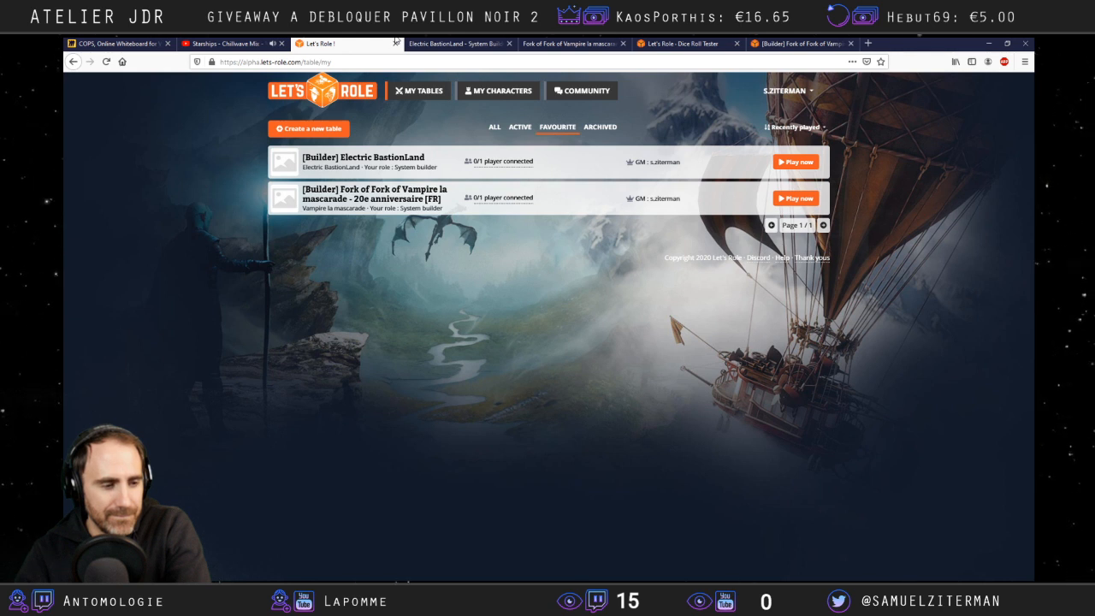
pyautogui.press('F11')
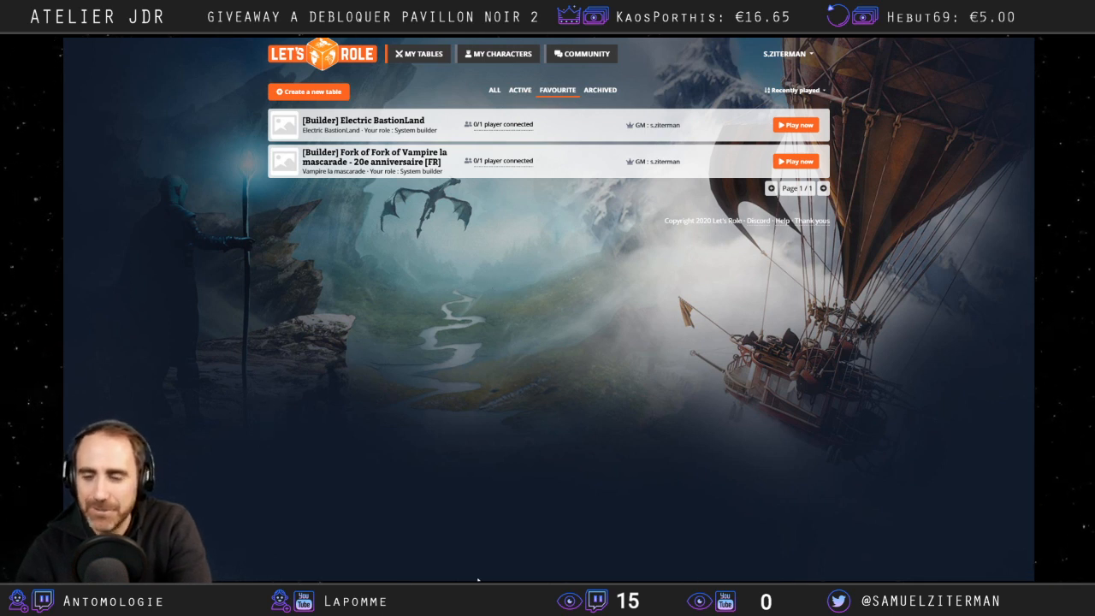
# Switch to the COPS board in Miro, preview the embedded Proba D6+D8 spreadsheet, and close the preview.
pyautogui.moveTo(288, 38)
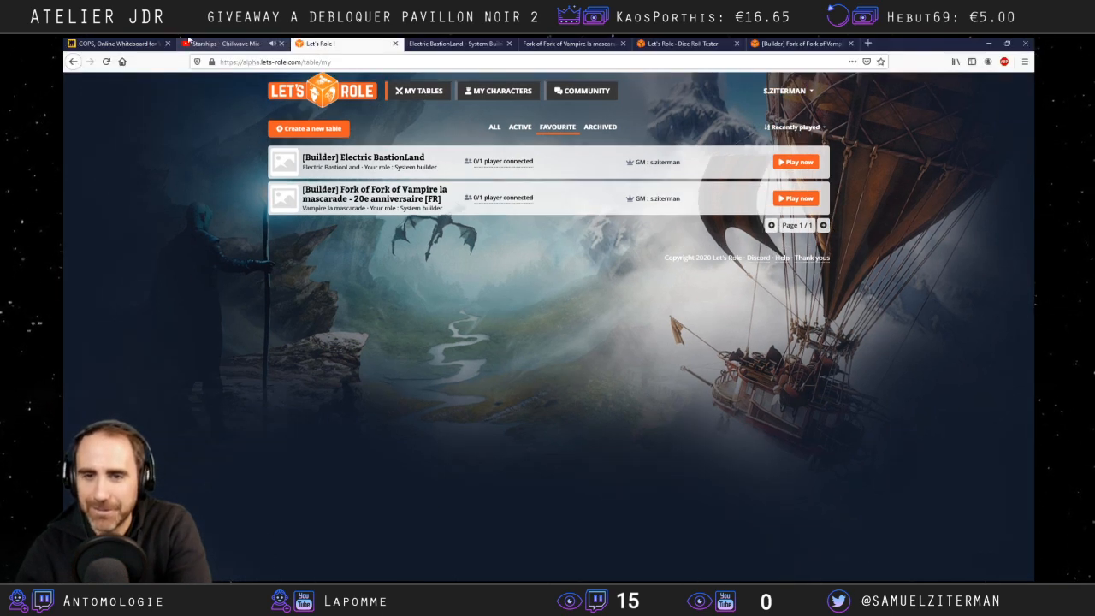
pyautogui.click(158, 43)
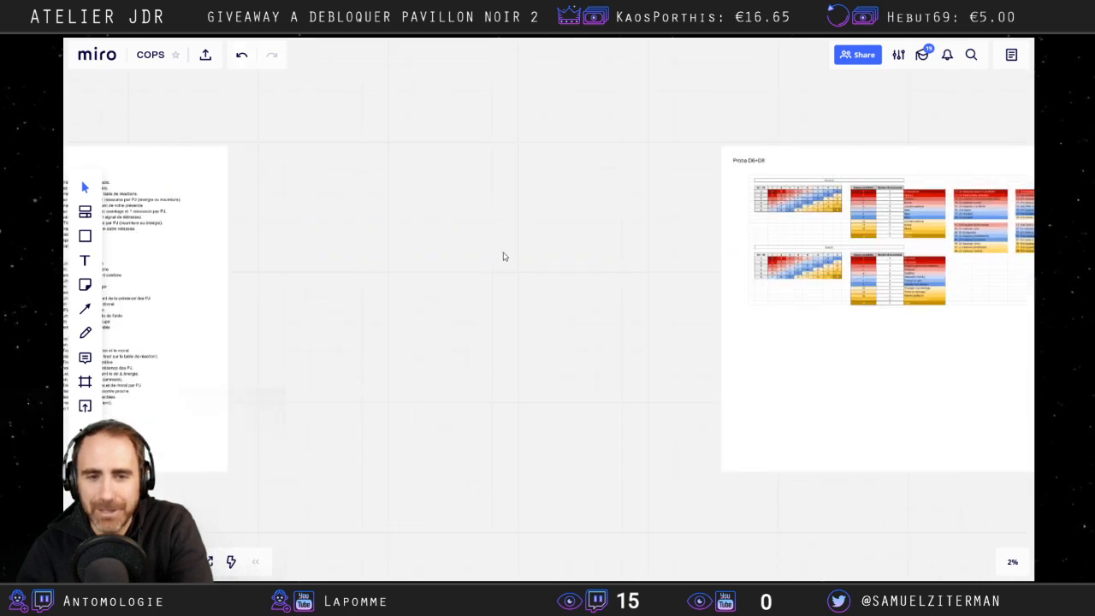
pyautogui.scroll(2, 503, 256)
pyautogui.moveTo(531, 232); pyautogui.dragTo(295, 127)
pyautogui.doubleClick(790, 216)
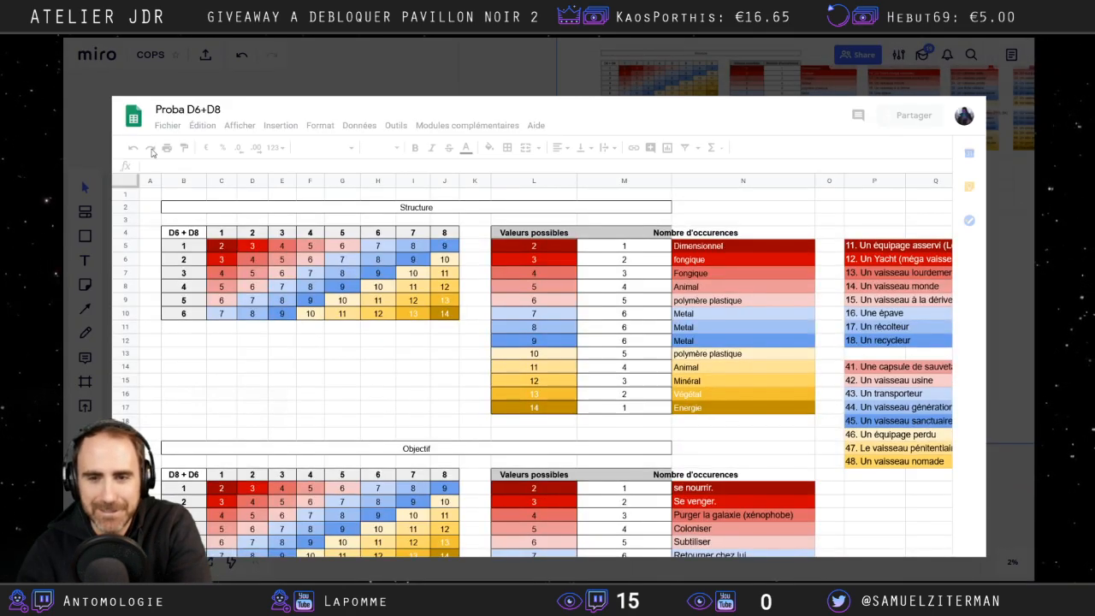
pyautogui.click(105, 110)
# Bring the Galaxy Gommosa introduction and its random tables into view on the board.
pyautogui.moveTo(314, 220); pyautogui.dragTo(815, 242)
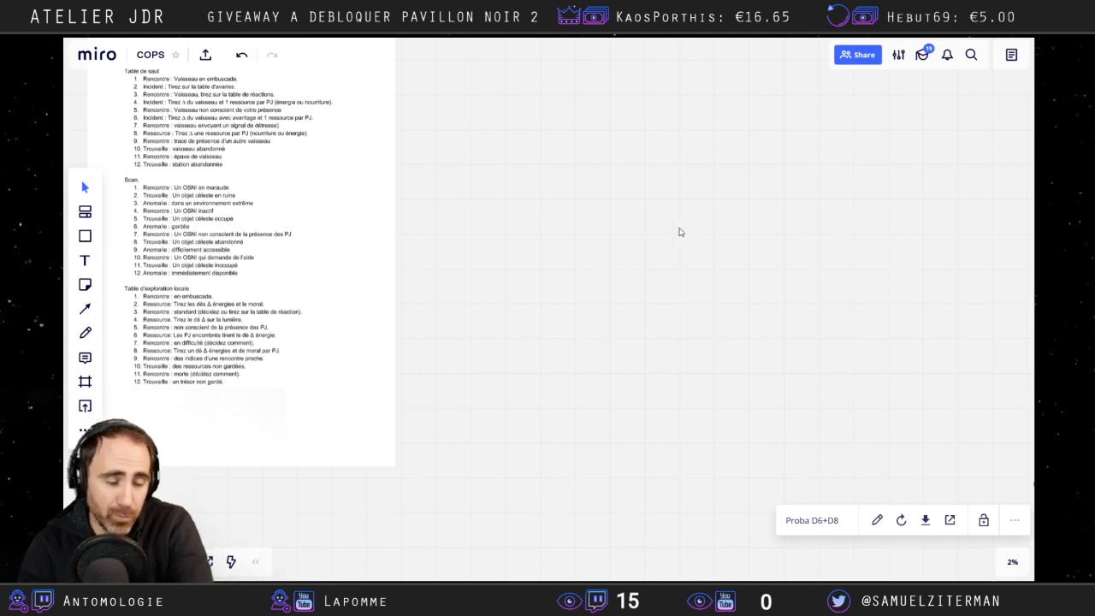
pyautogui.moveTo(687, 210); pyautogui.dragTo(831, 258)
pyautogui.scroll(-1, 761, 239)
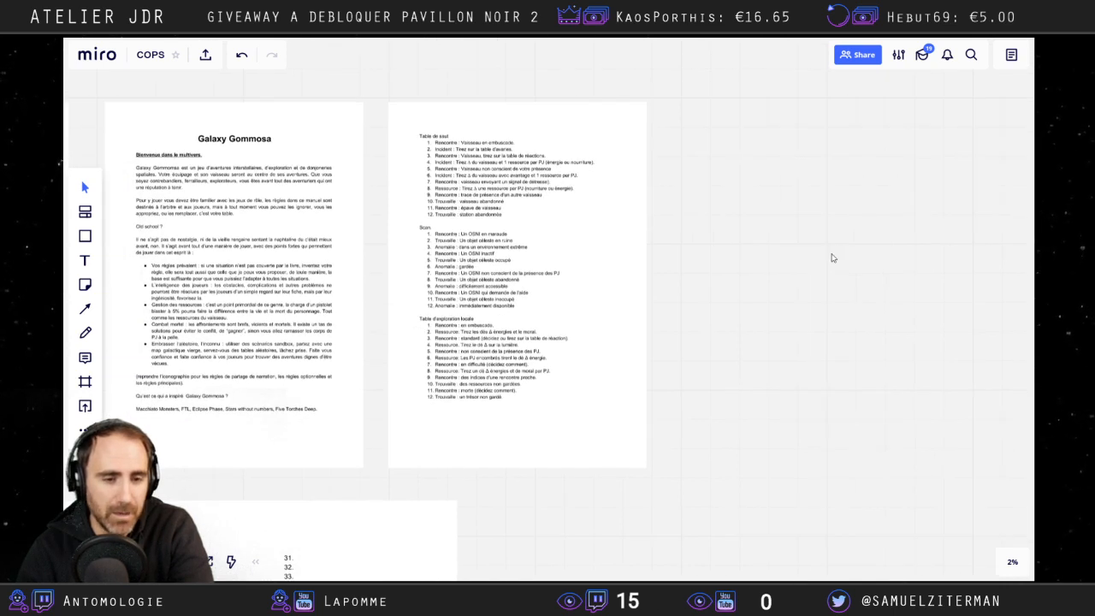